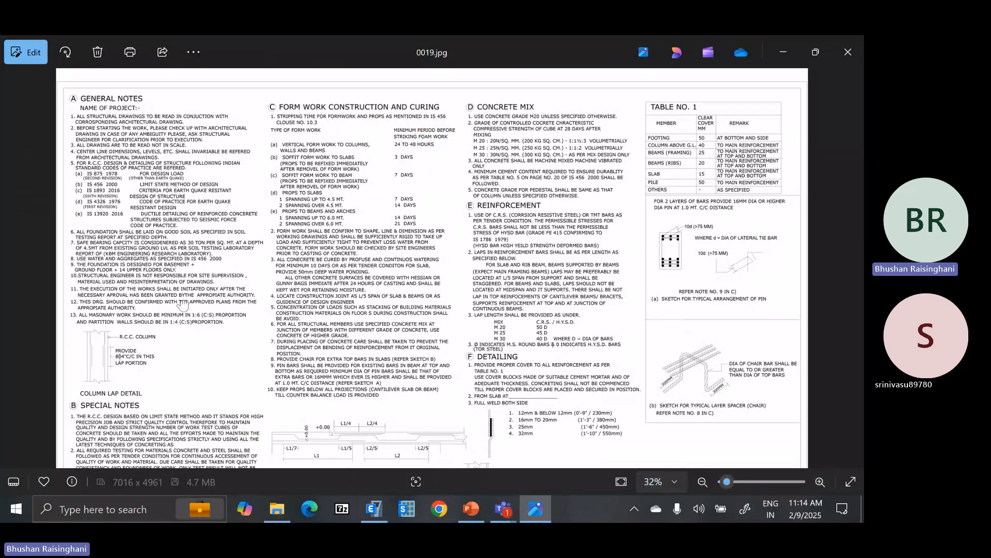
Look over the general notes, formwork, concrete mix and reinforcement notes in 0019.jpg, and close the image.
scroll(183, 304, down, 3)
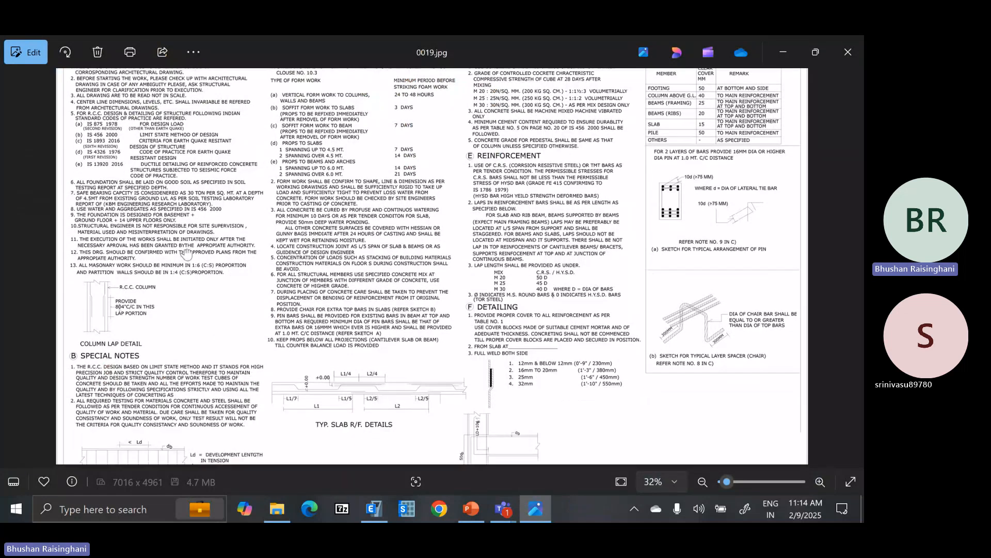
scroll(196, 246, up, 3)
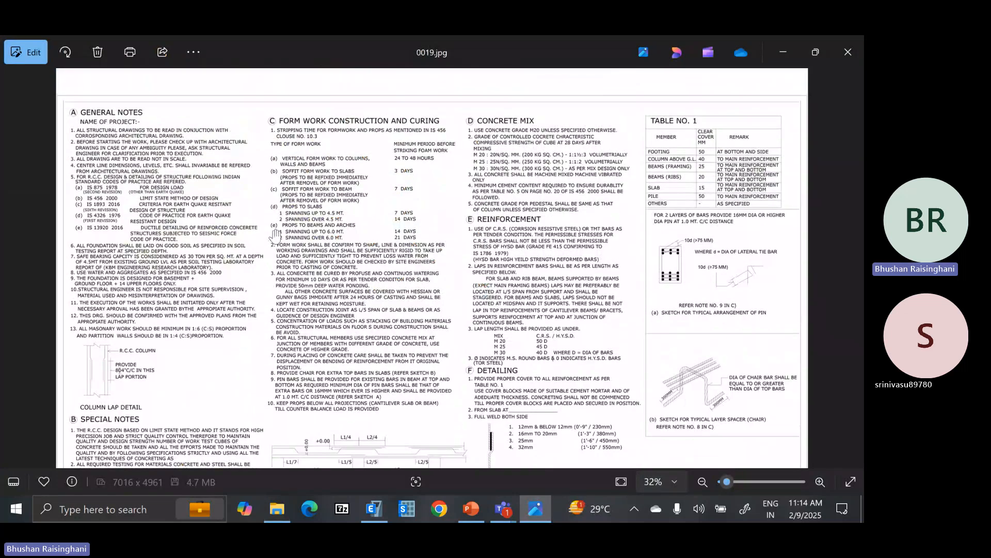
click(840, 53)
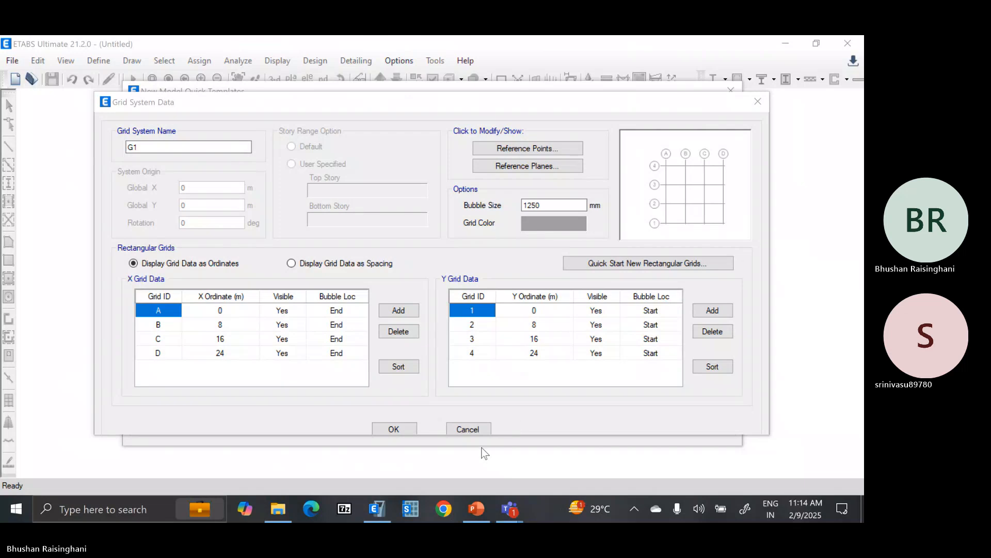
Switch to the meet building folder in File Explorer and view the lift section drawing 0017, closing it when done.
key(alt+Tab)
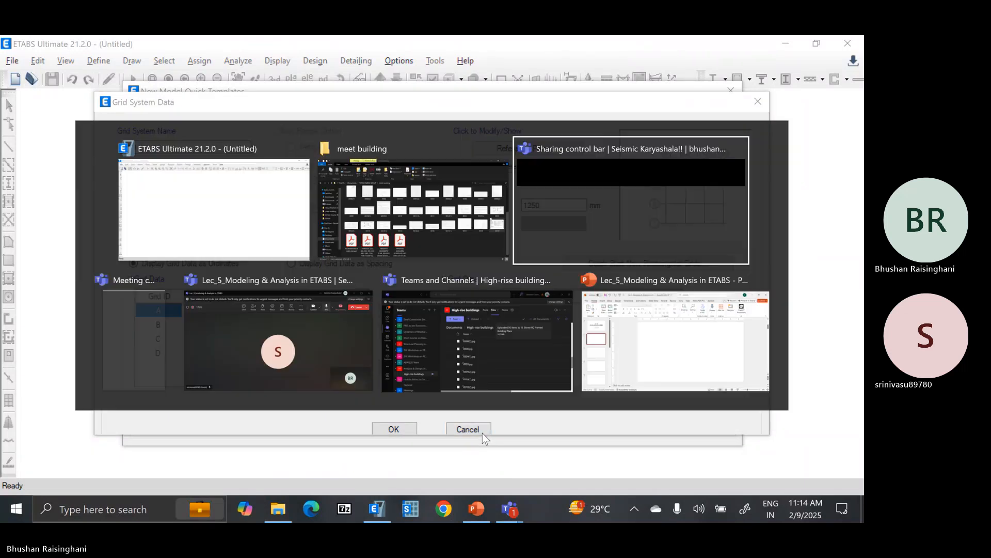
key(Tab)
key(Tab)
key(Tab)
key(Tab)
key(Tab)
key(Tab)
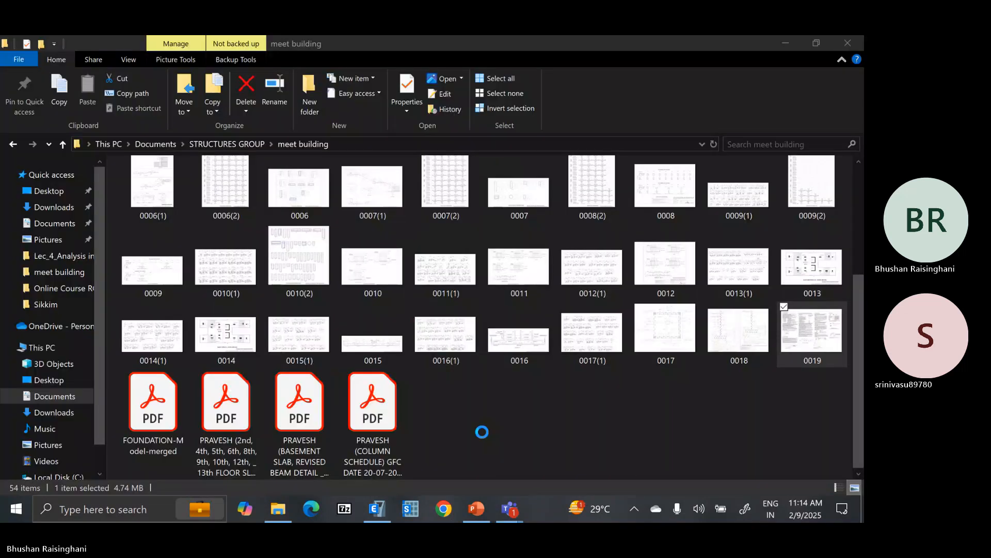
click(677, 339)
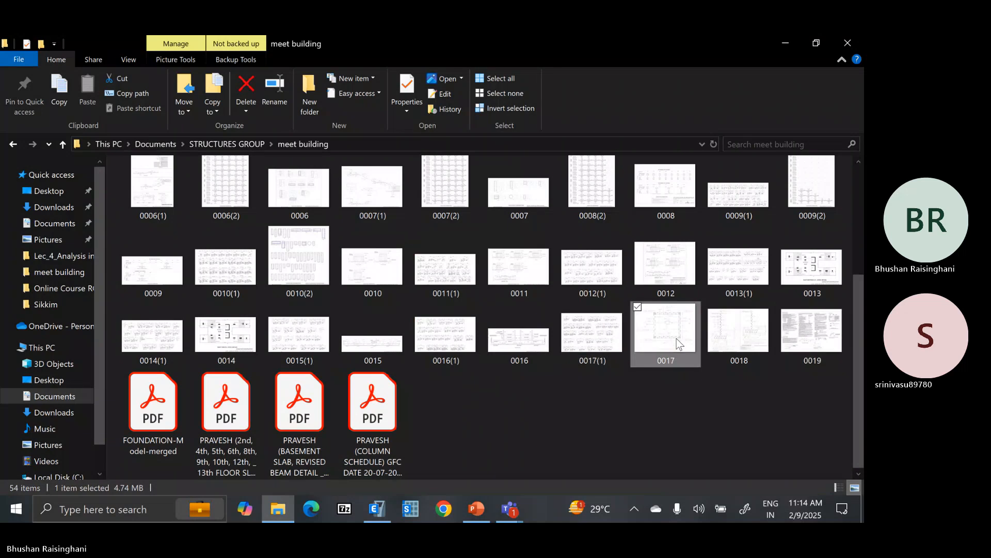
double_click(677, 339)
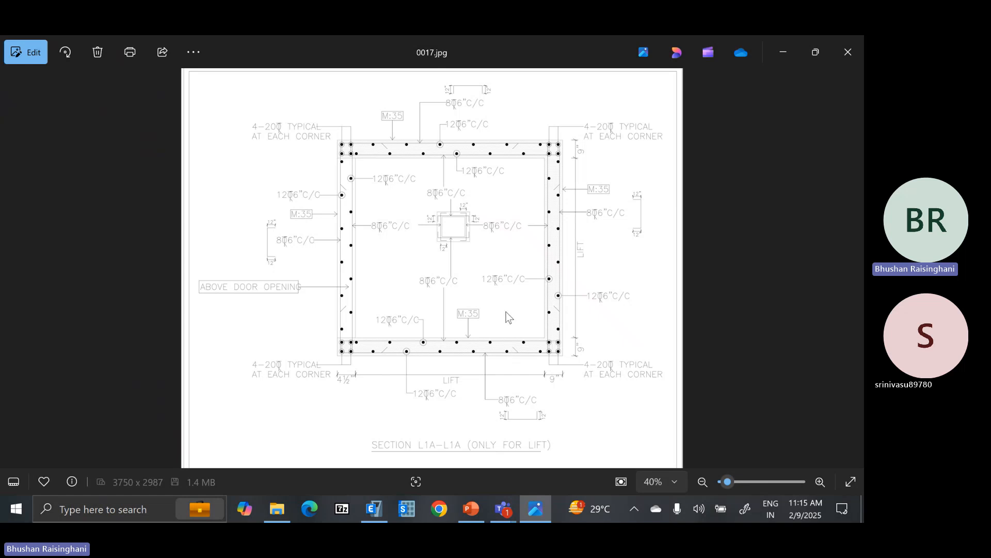
click(847, 51)
View the beam reinforcement details in drawing 0014(1) from the meet building folder, and close the image.
click(172, 345)
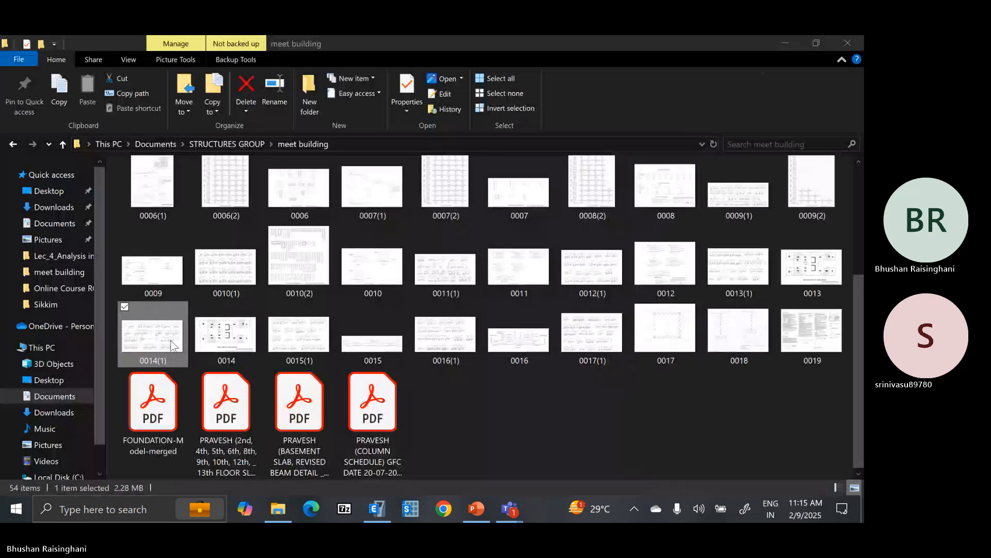
double_click(172, 345)
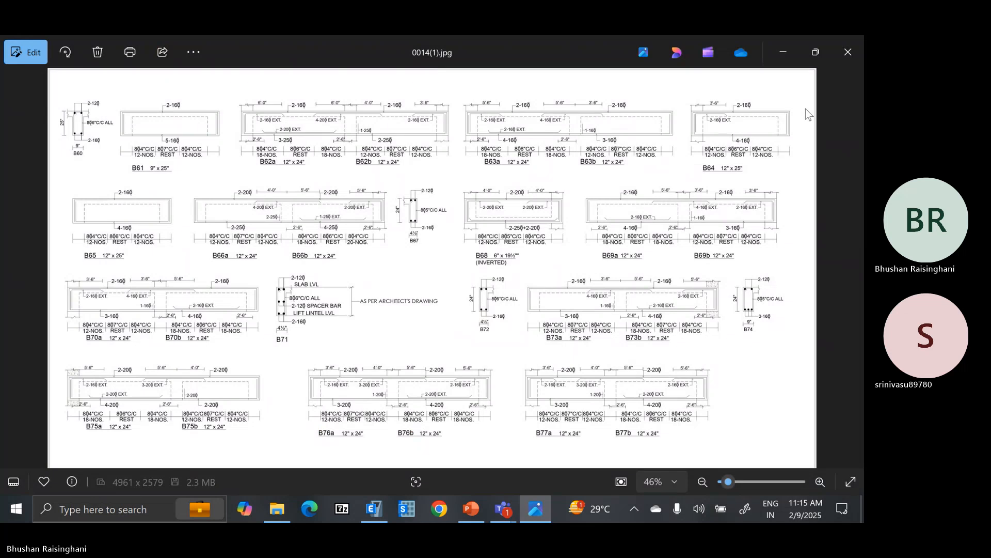
click(848, 54)
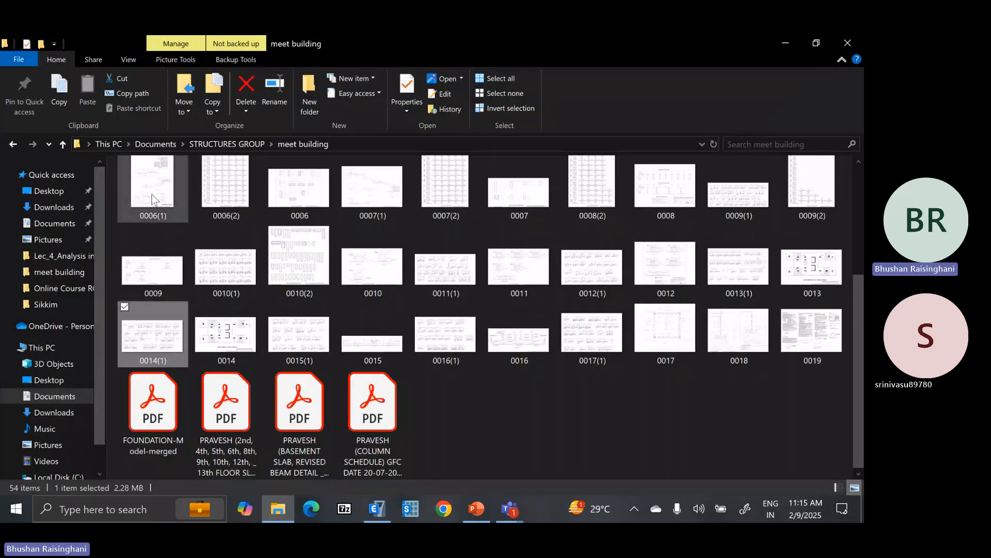
Find drawing 0006(1) in the folder, view its staircase section details, and close the image.
scroll(152, 217, up, 3)
double_click(161, 348)
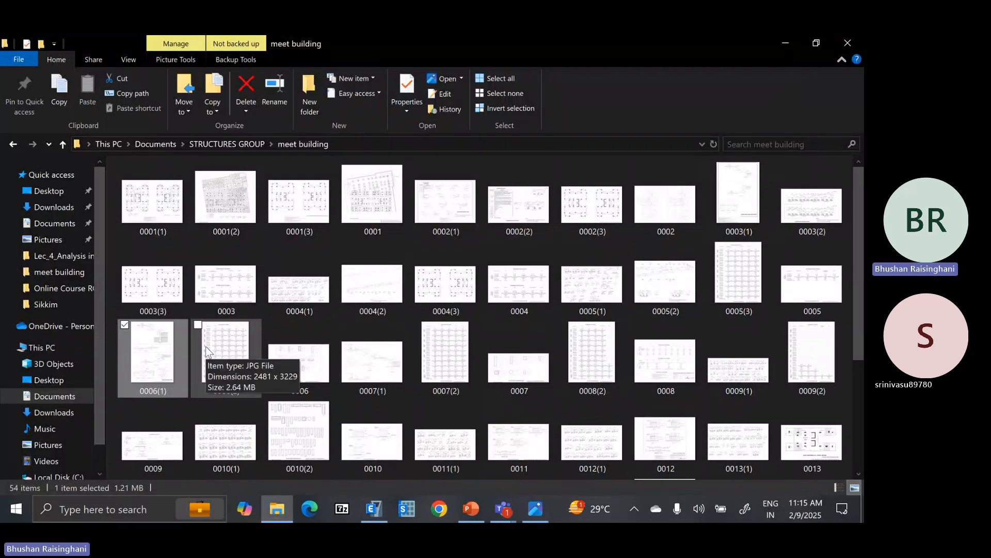
click(536, 511)
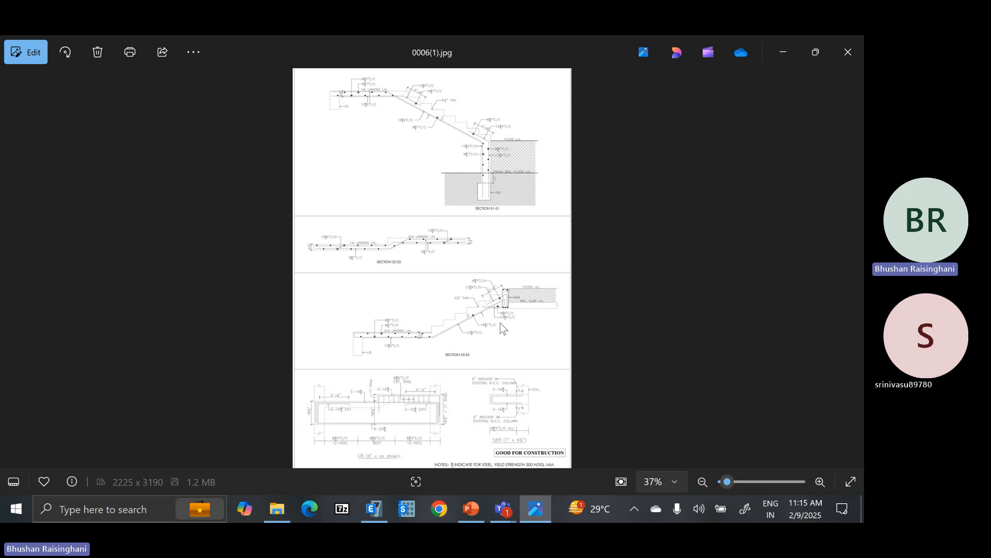
click(848, 52)
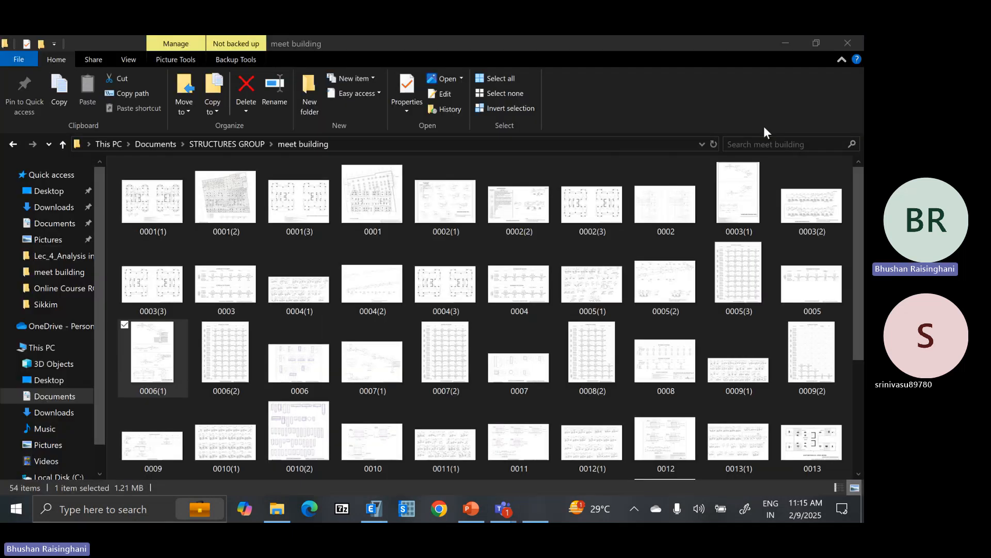
Open foundation plan 0001 and examine the footings and column sizes around the sump and grids A and B.
double_click(371, 195)
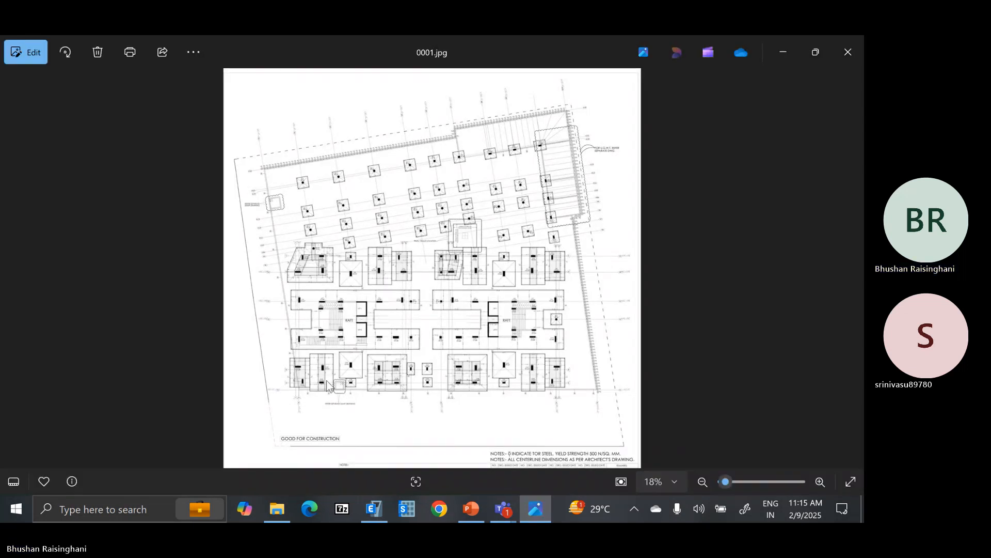
scroll(292, 401, up, 1)
scroll(287, 413, up, 5)
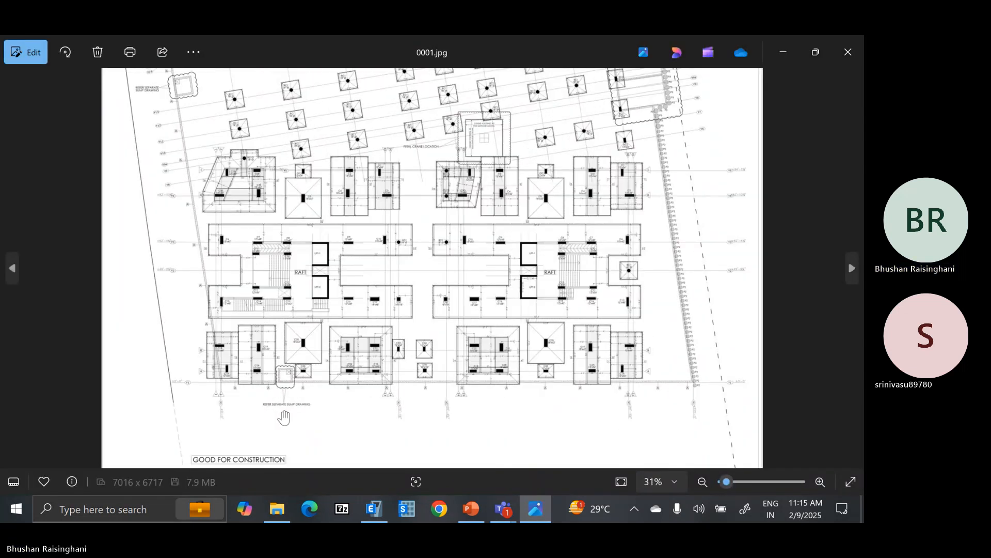
scroll(170, 385, up, 1)
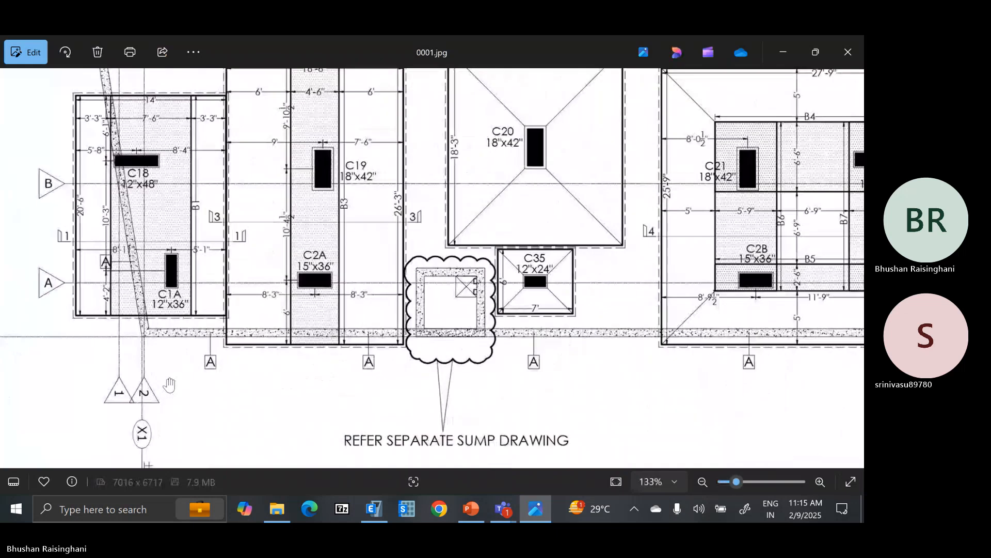
scroll(317, 315, down, 4)
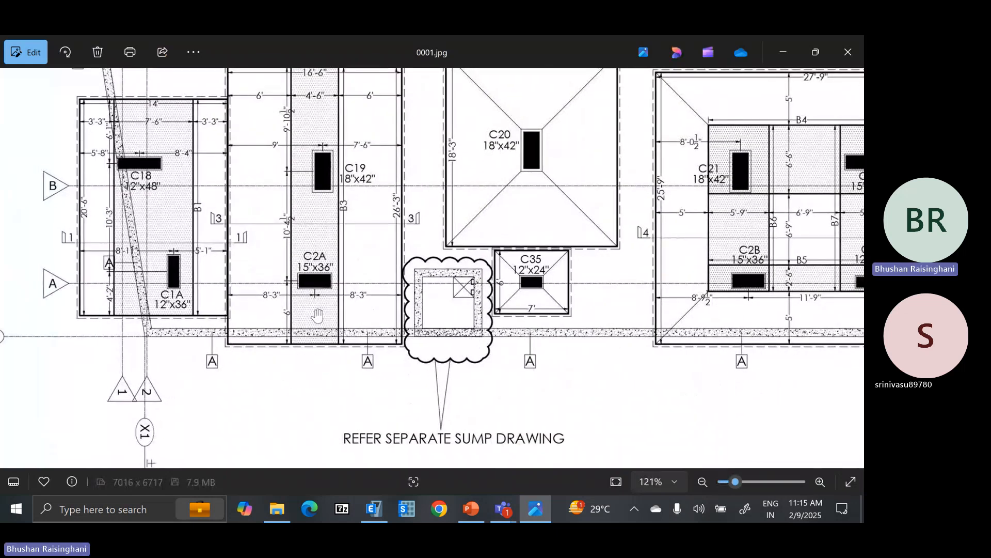
scroll(322, 314, down, 1)
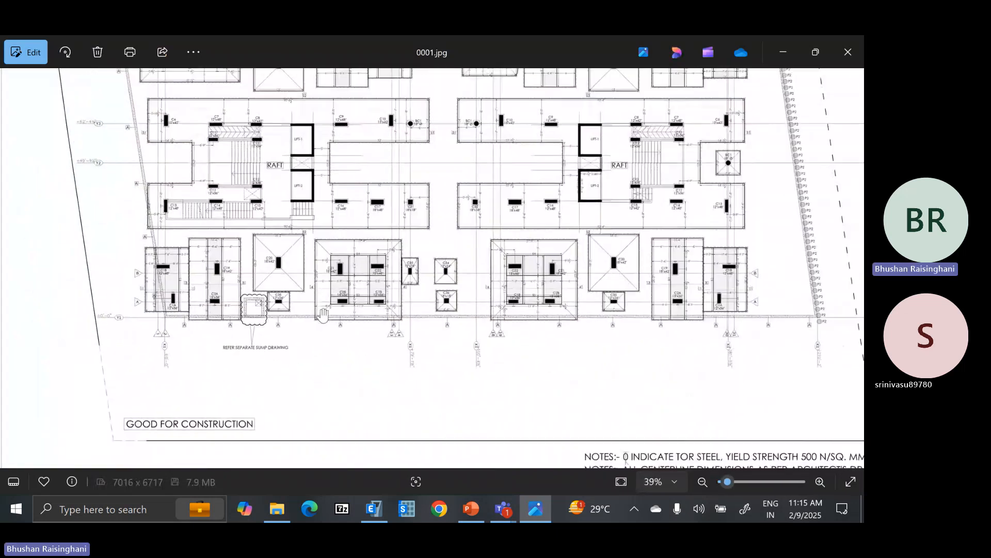
Examine the raft foundations, lift cores and surrounding footings across the whole foundation plan, and close the image.
scroll(328, 314, down, 1)
scroll(331, 313, up, 1)
scroll(332, 313, up, 1)
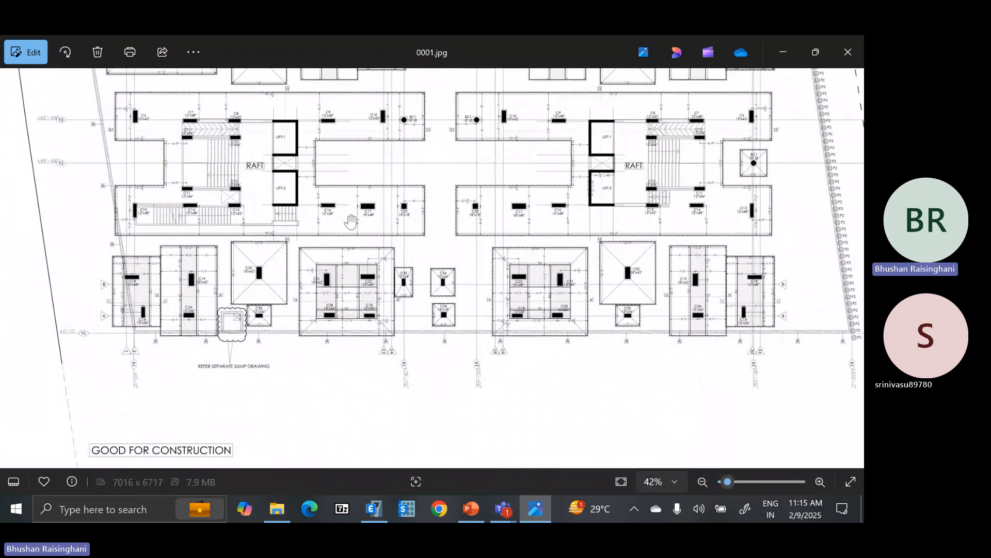
drag(350, 221, 336, 370)
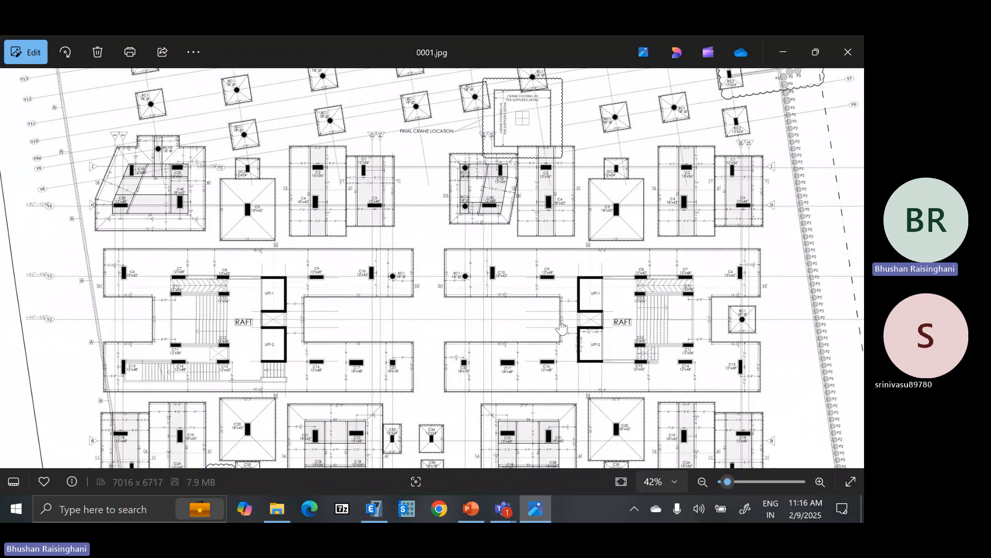
drag(562, 327, 566, 236)
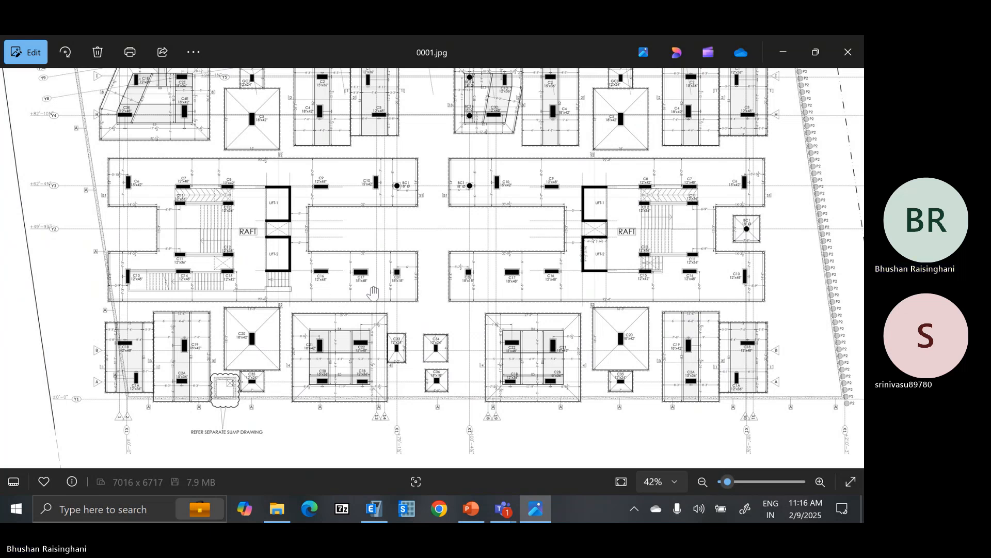
scroll(373, 292, down, 5)
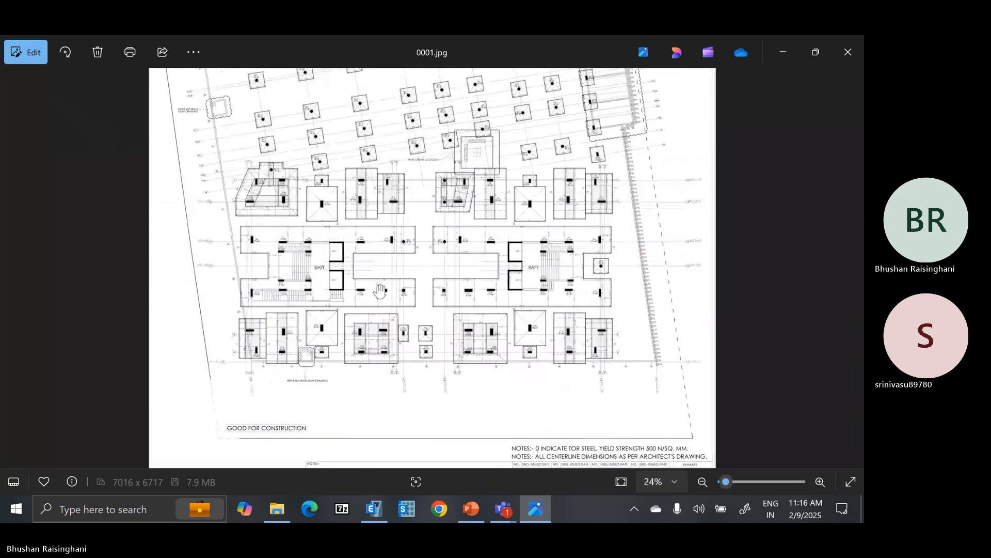
scroll(380, 291, down, 1)
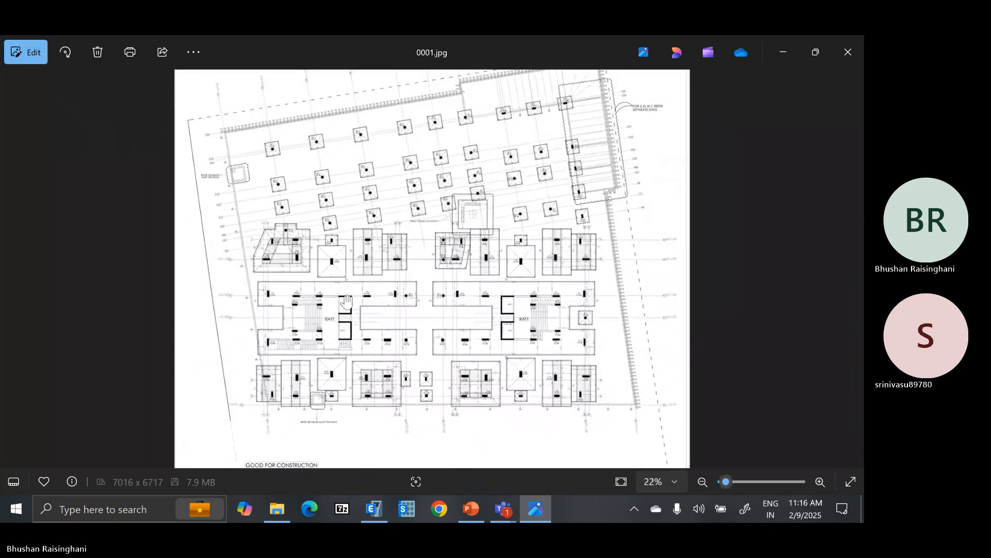
click(843, 57)
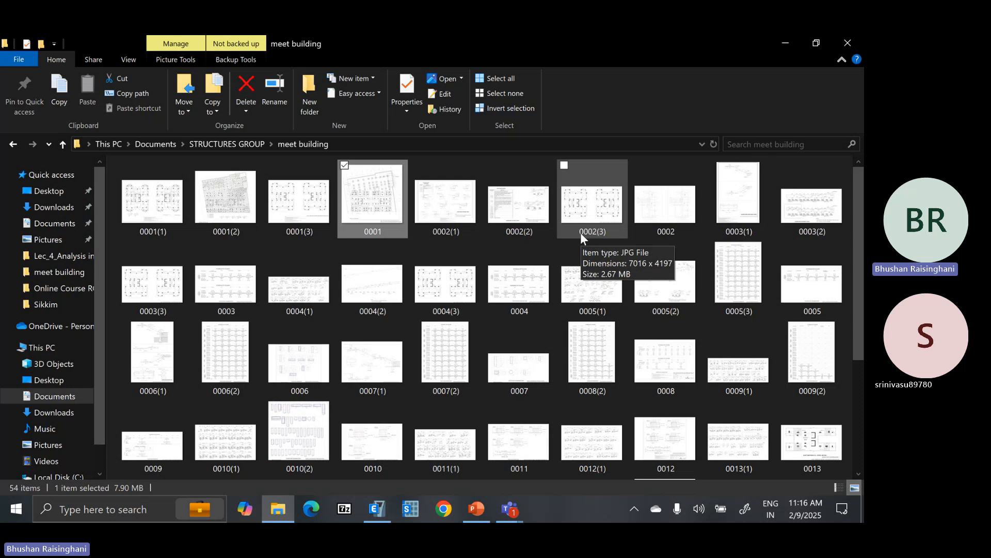
Switch to the High-rise buildings files in Teams, open 15 Storey RC Framed Building Plans and look through the drawing list.
click(509, 509)
click(361, 456)
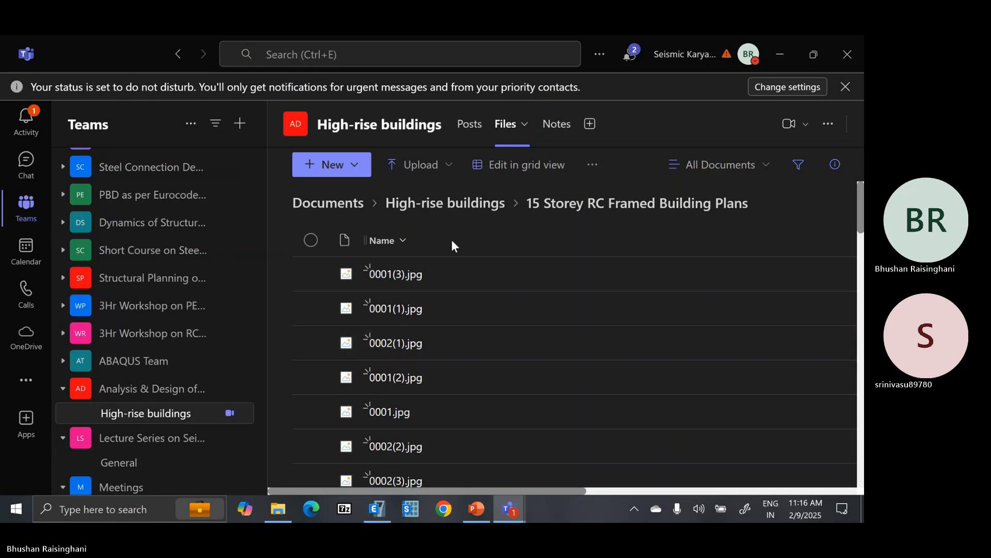
click(454, 205)
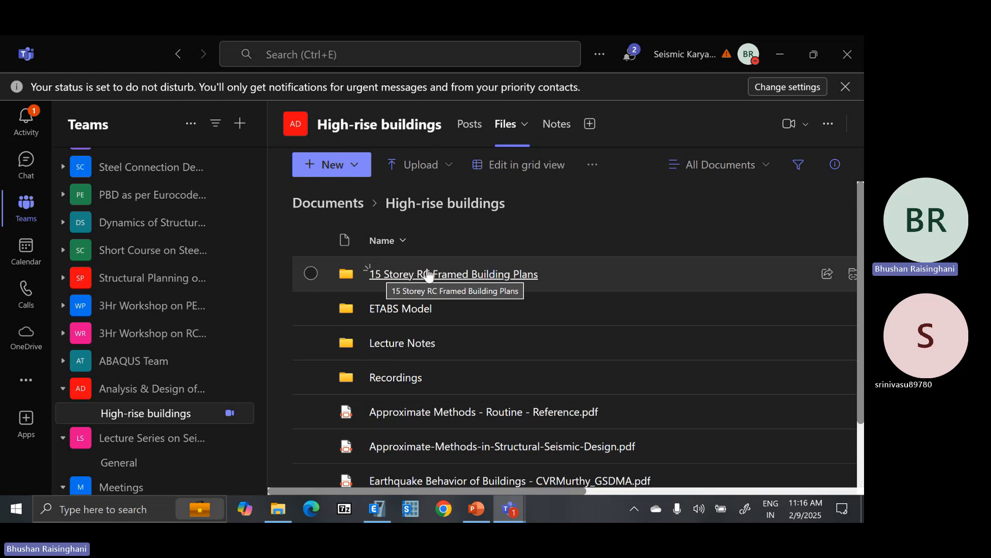
click(475, 277)
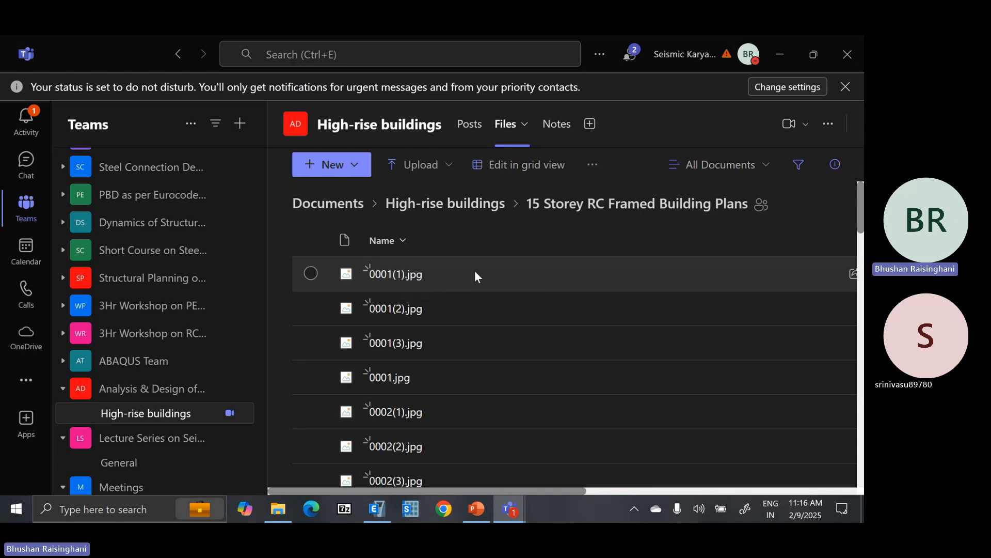
scroll(410, 419, down, 5)
scroll(410, 420, down, 15)
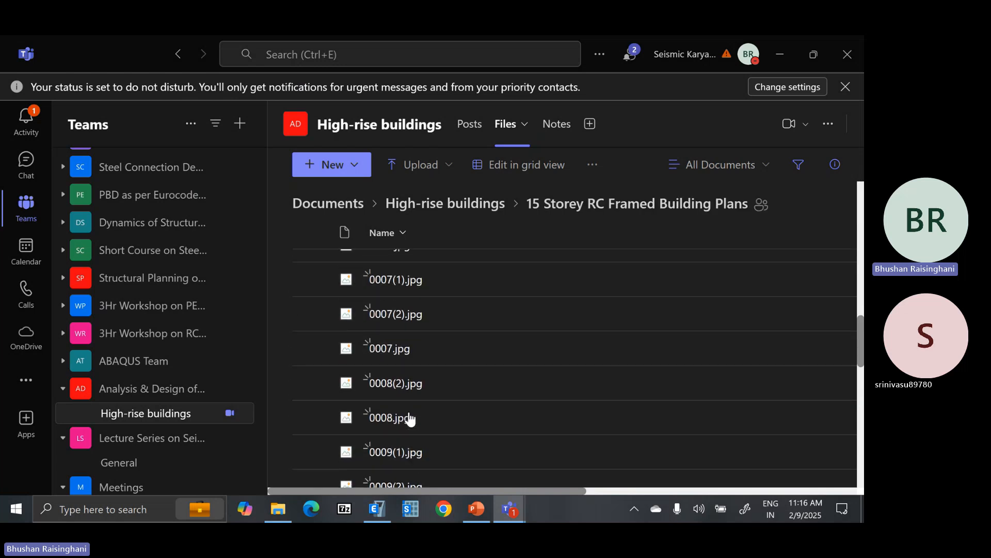
scroll(408, 411, down, 3)
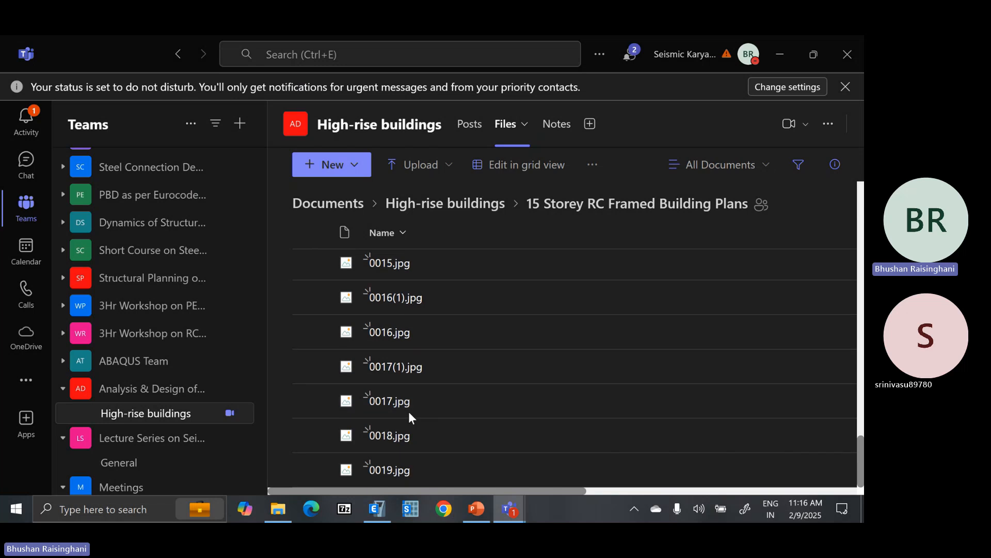
scroll(408, 411, up, 20)
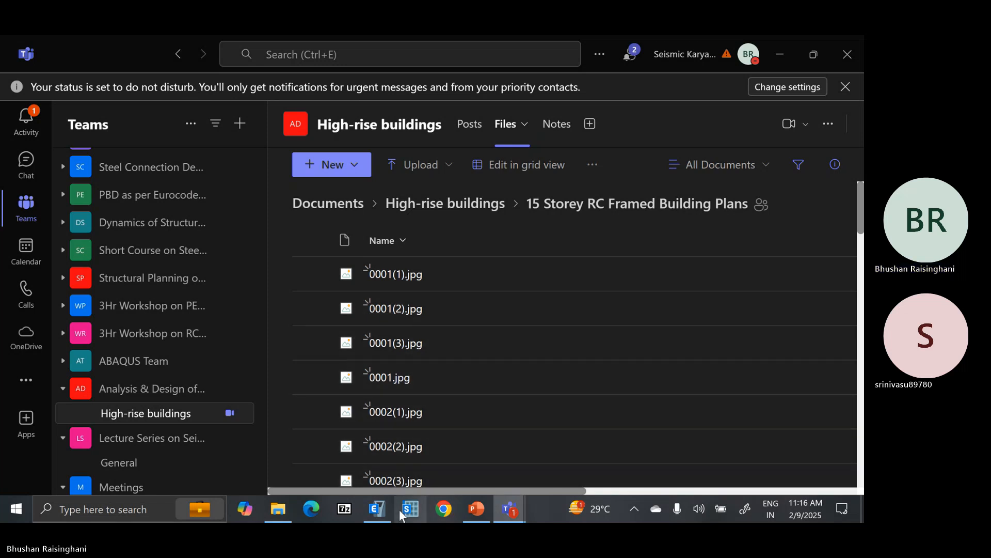
Switch to ETABS and display the grid system data as spacing, selecting the X spacing of grid A.
click(378, 511)
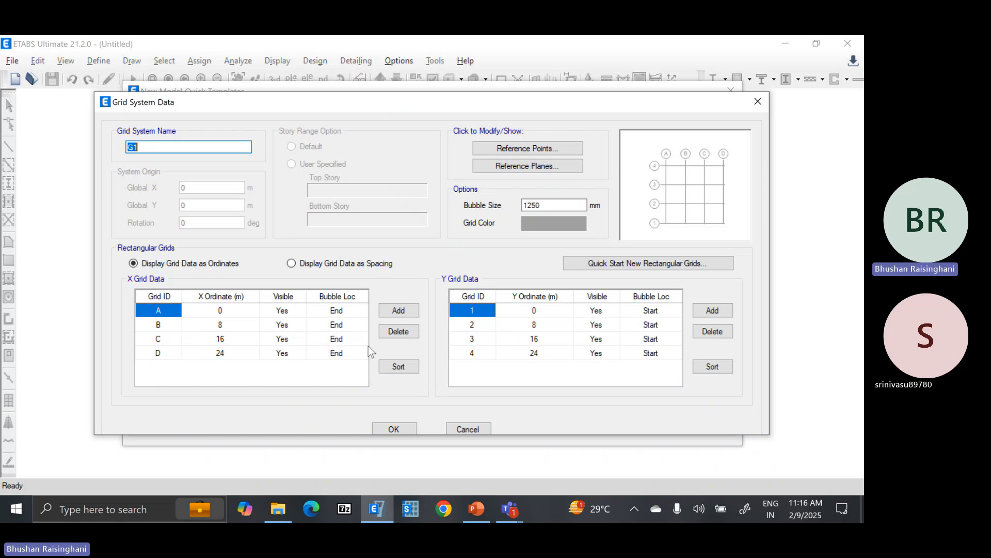
click(309, 262)
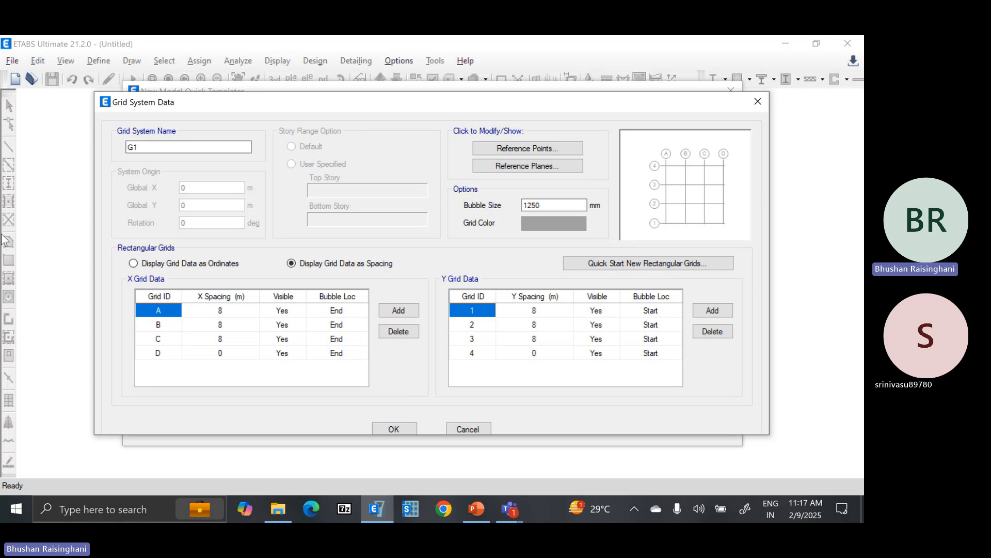
click(231, 311)
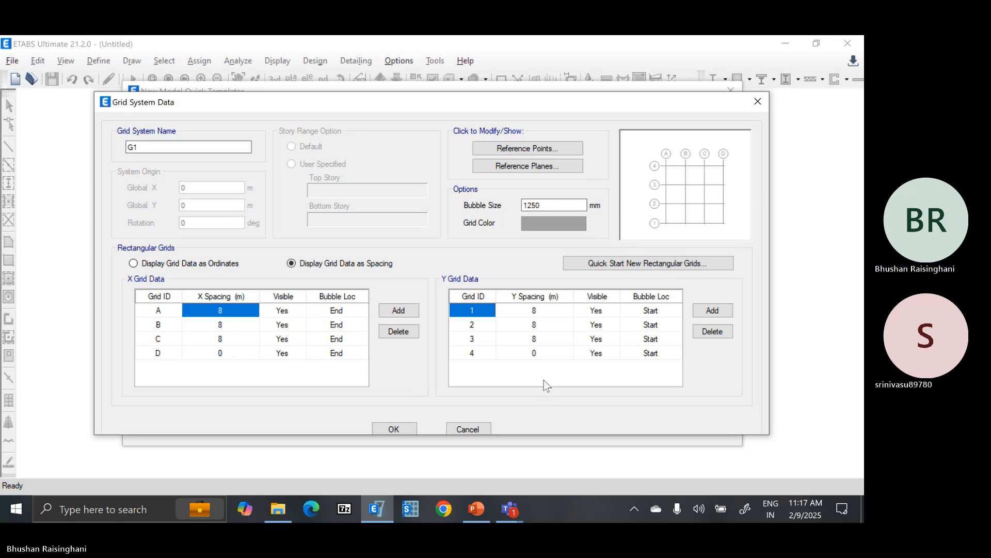
Cancel the custom grid data edits and choose uniform grid spacing for the new model.
click(484, 428)
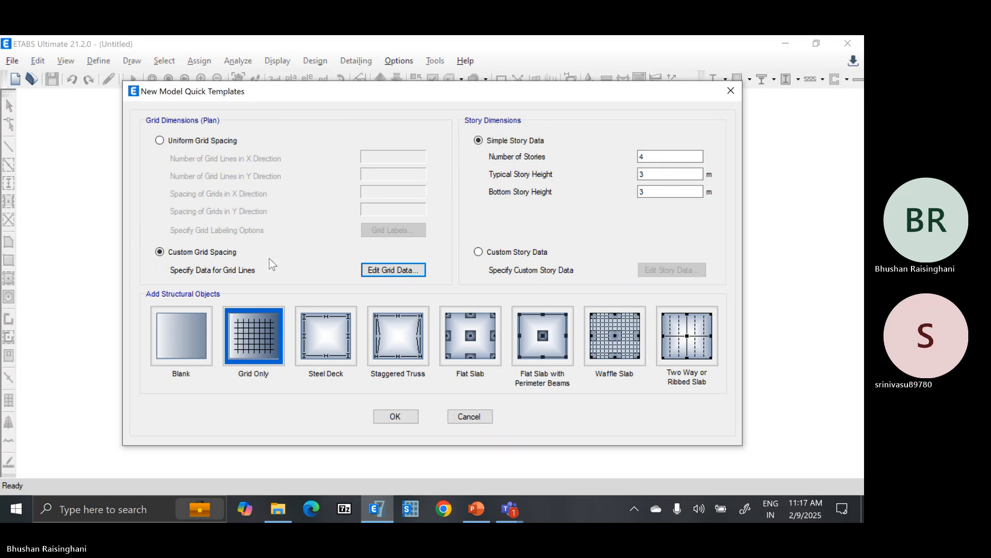
click(216, 142)
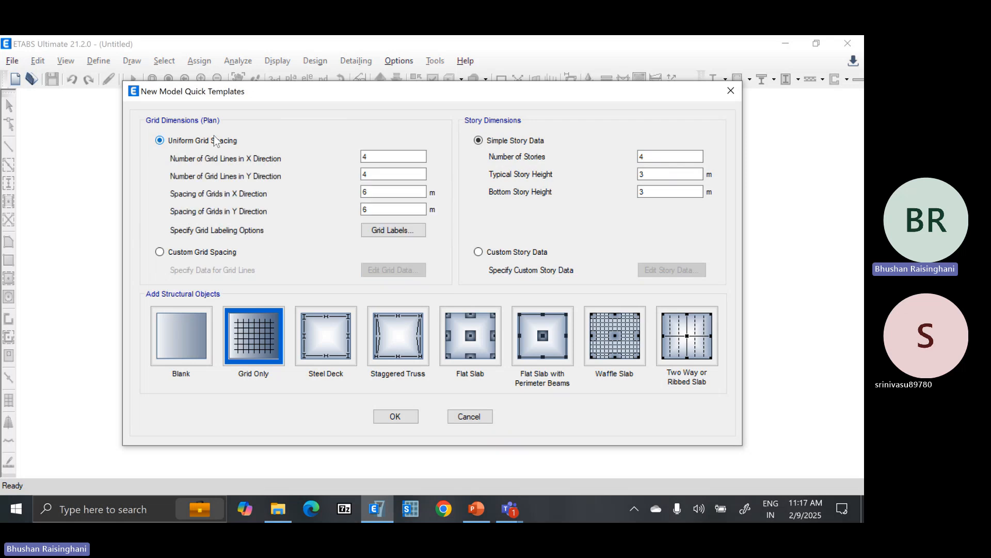
Set the uniform grid to 5 lines in X and 4 in Y, spaced 7 m in X and 5 m in Y.
double_click(394, 158)
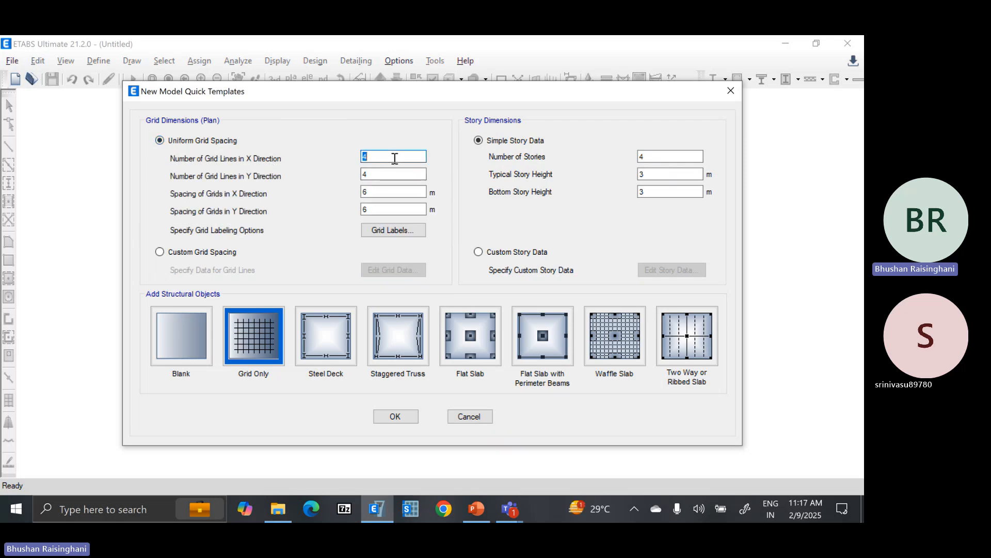
text(5)
click(388, 177)
double_click(388, 177)
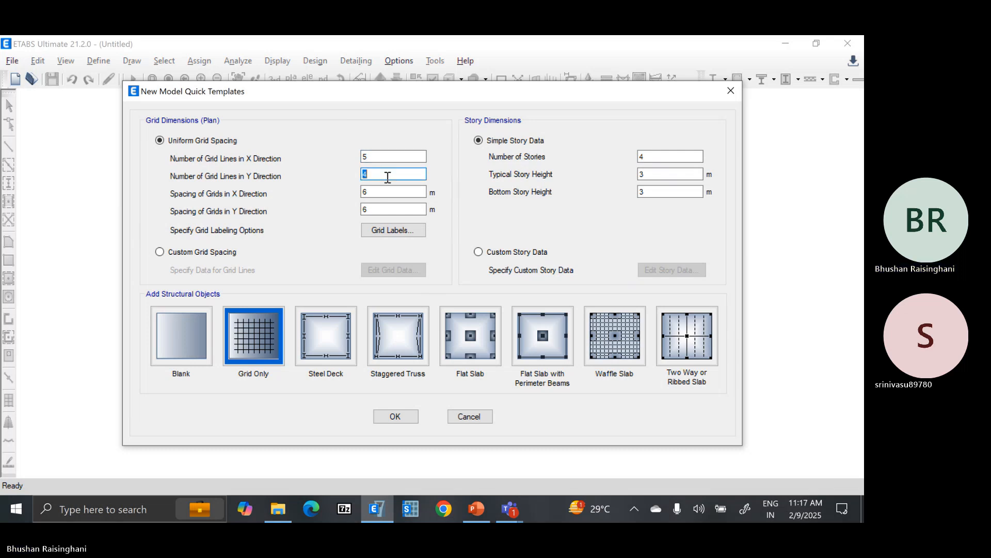
click(383, 195)
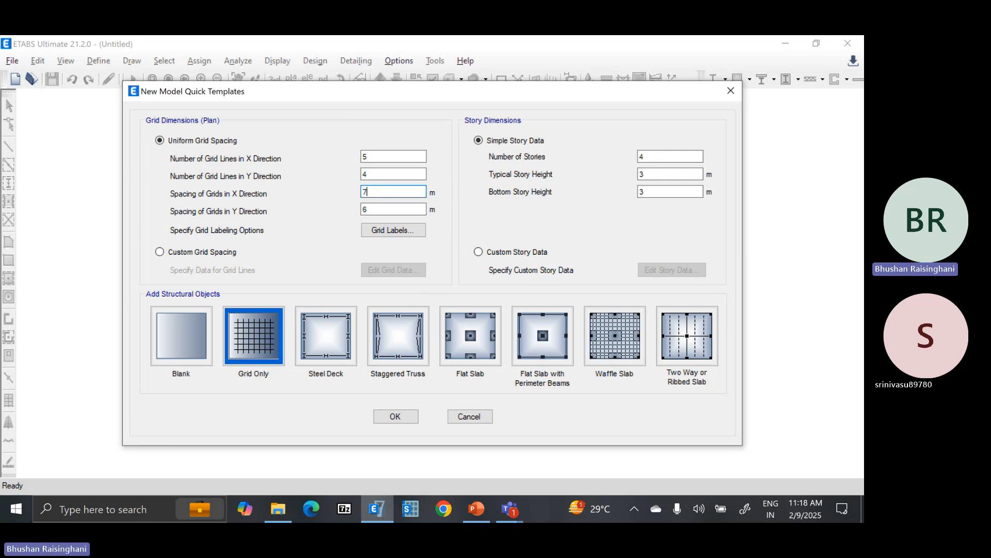
text(7)
click(380, 205)
text(5)
Set the story dimensions to 10 stories, with a typical story height of 3.1 m and a bottom story height of 4 m.
click(658, 158)
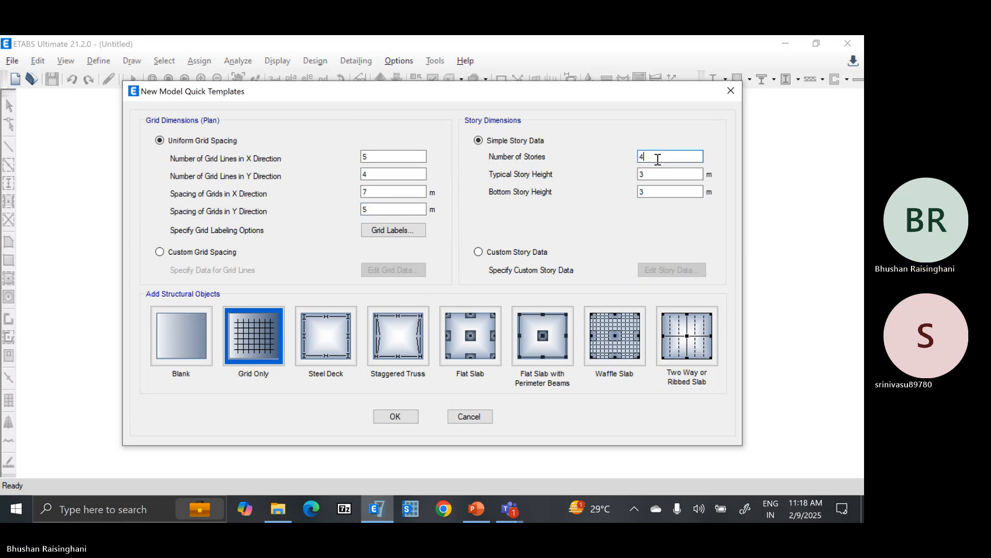
double_click(653, 159)
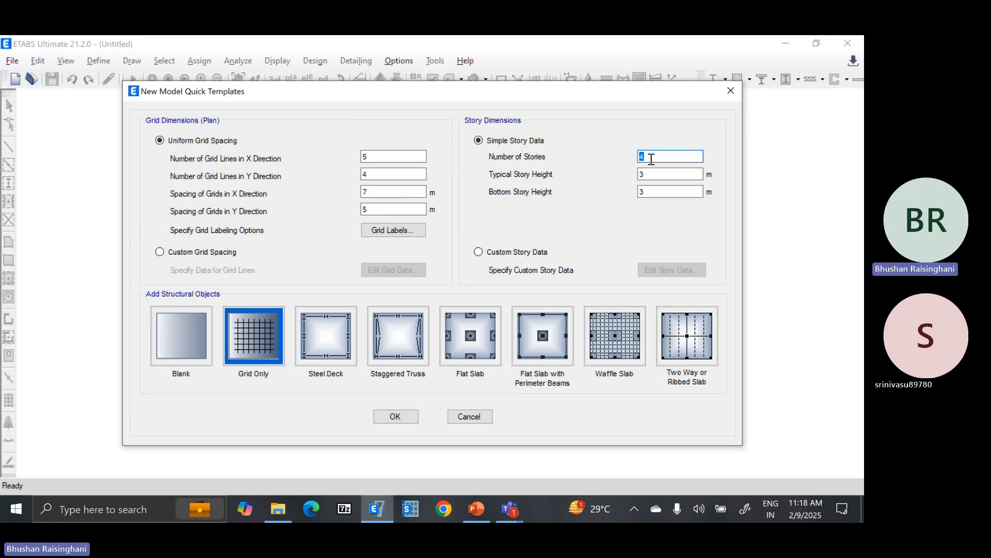
text(10)
click(647, 175)
double_click(653, 192)
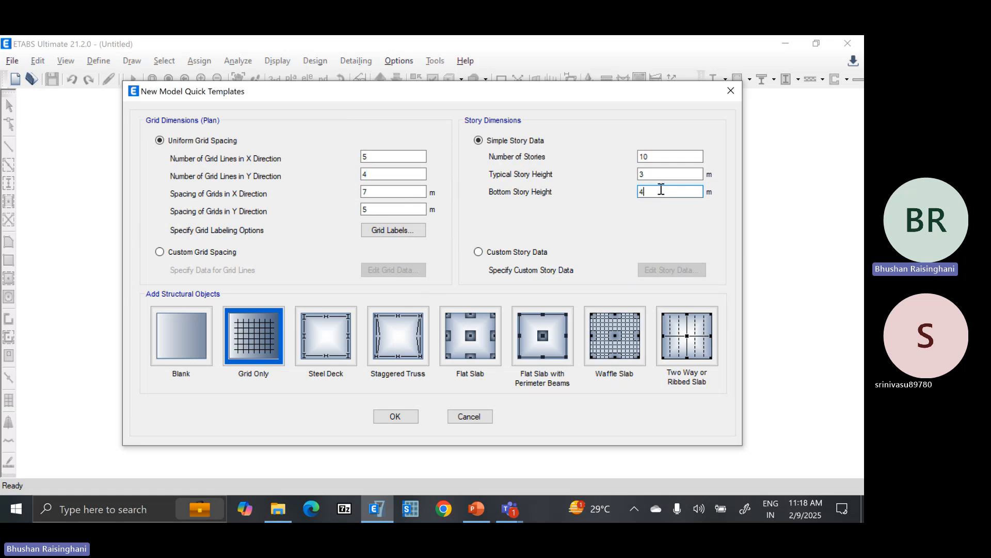
text(4)
click(663, 174)
text(.1)
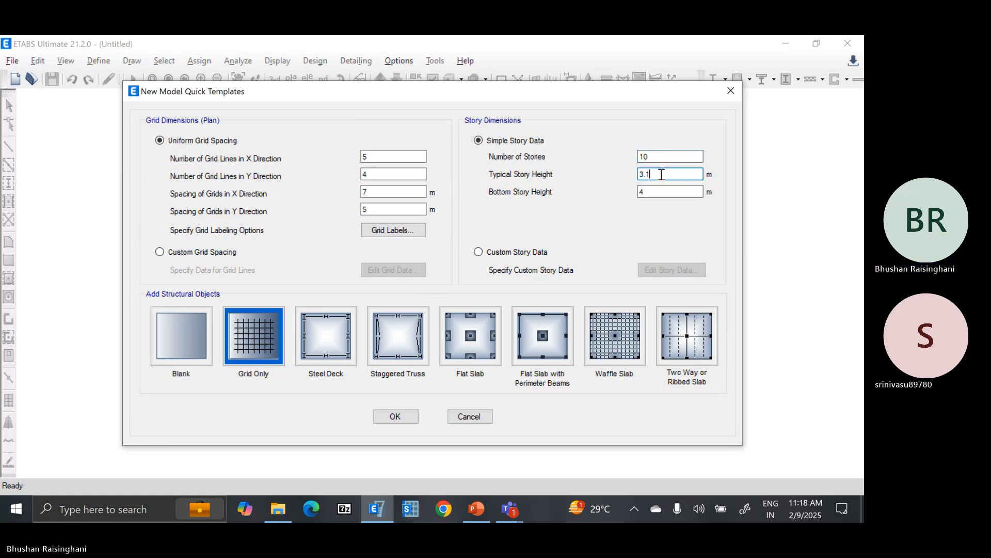
click(666, 174)
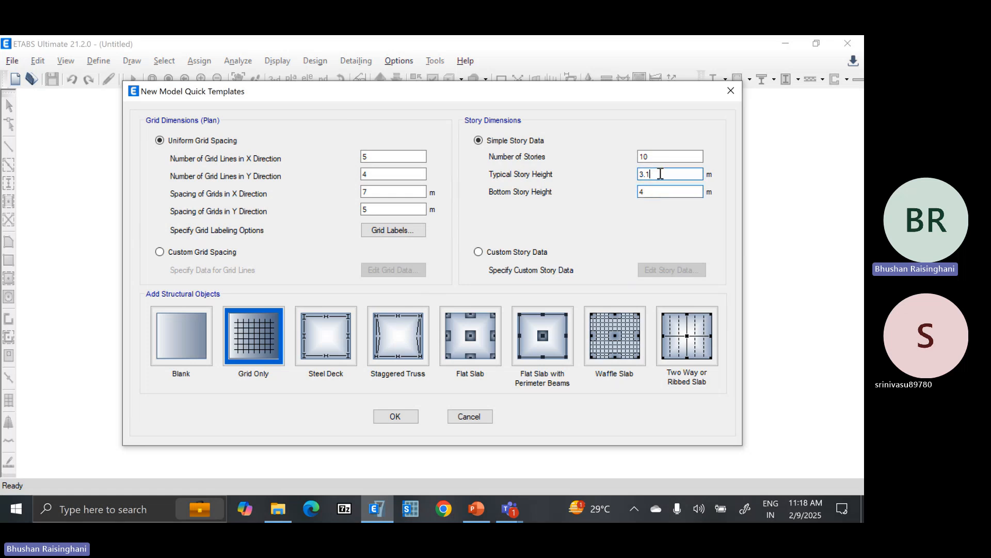
Choose custom story data and open the story table for editing at the Base row.
click(532, 253)
click(679, 271)
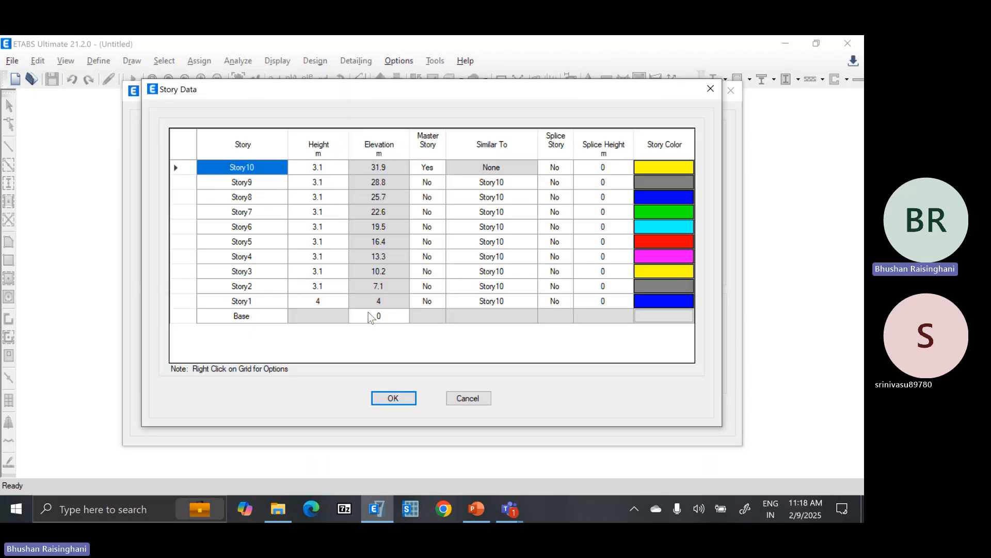
double_click(265, 315)
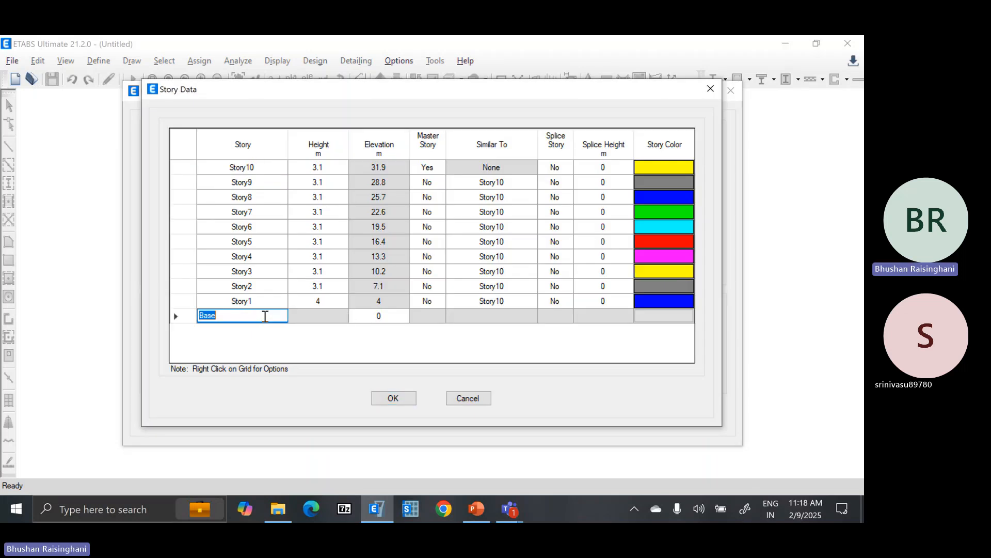
Add one 3.2 m story above Base, keeping existing story heights and replicating Story1, and name it B2.
right_click(183, 319)
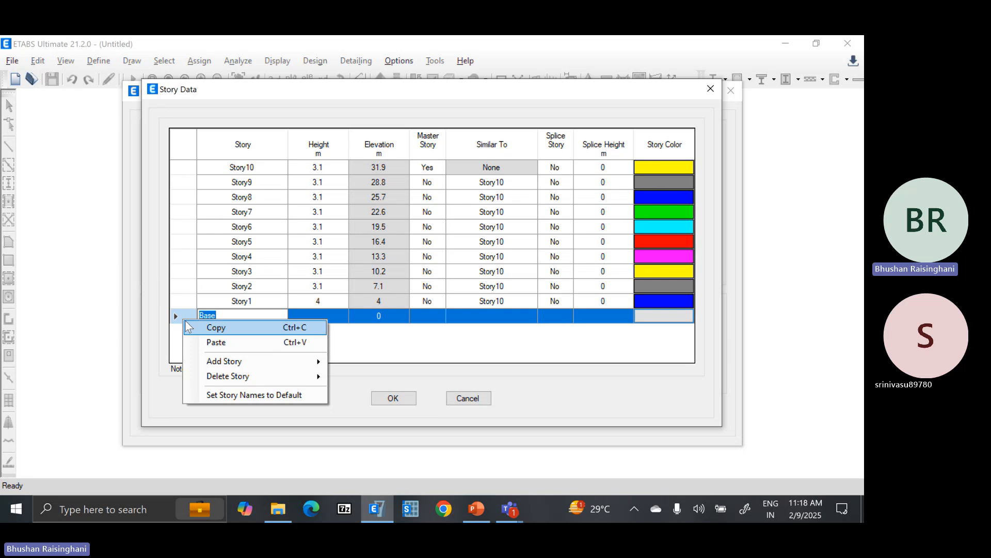
mouse_move(235, 362)
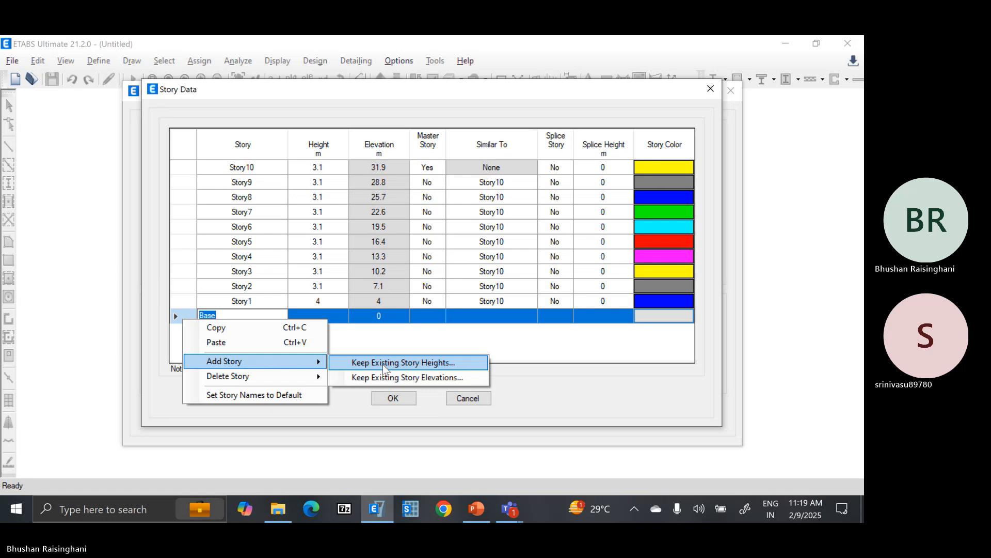
click(421, 364)
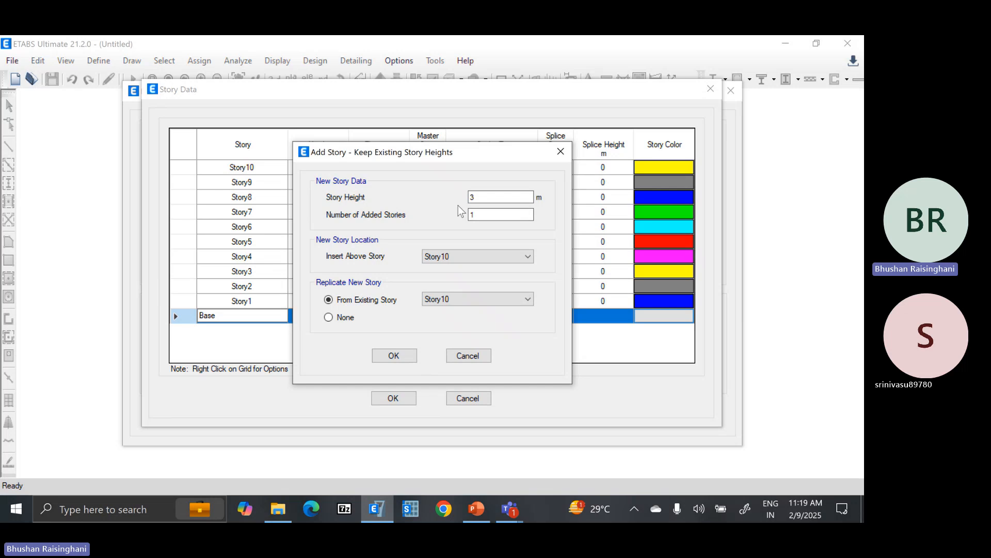
double_click(494, 200)
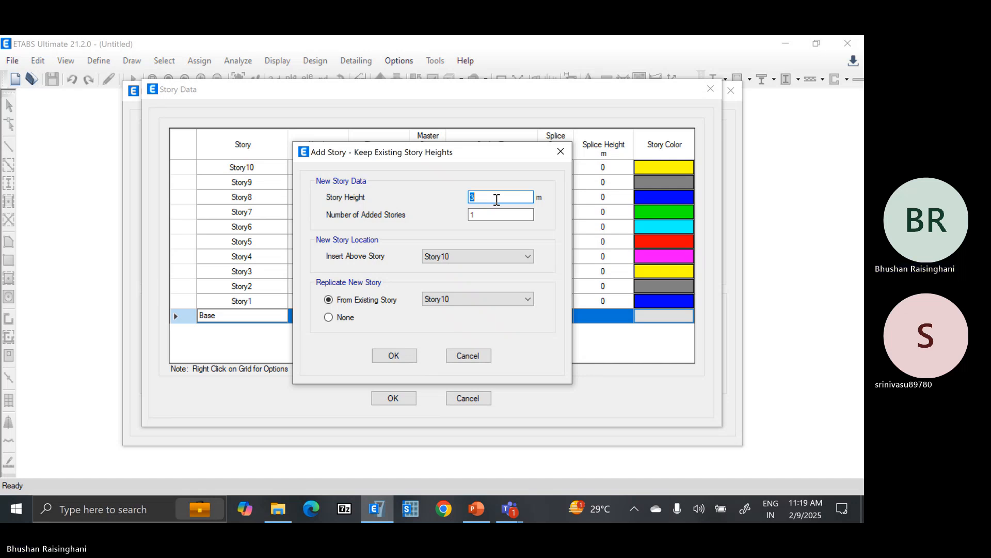
text(3)
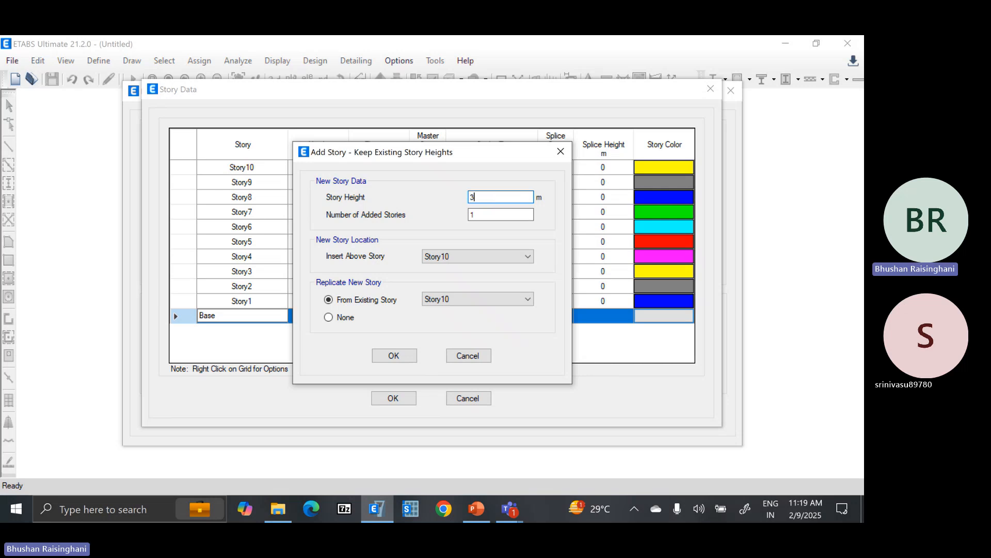
text(.2)
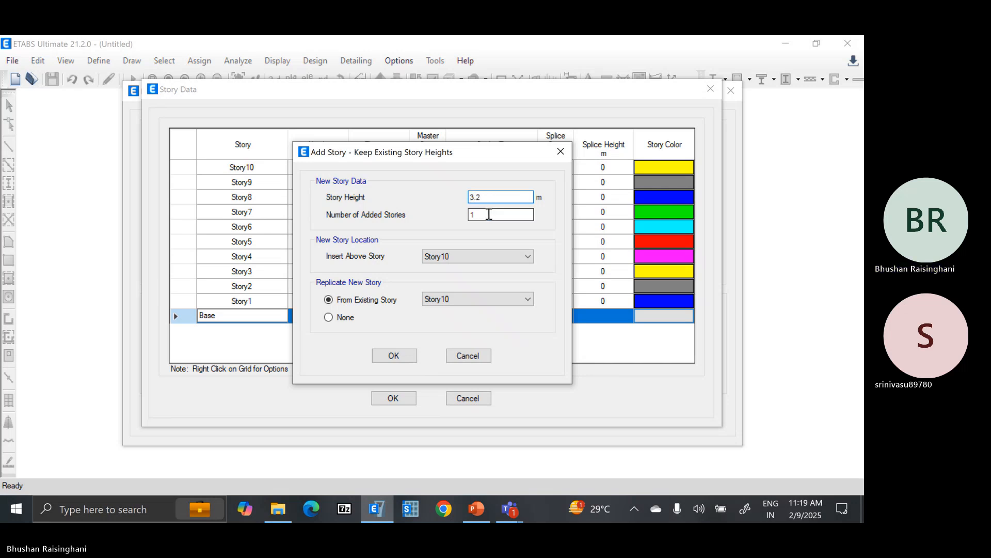
click(489, 214)
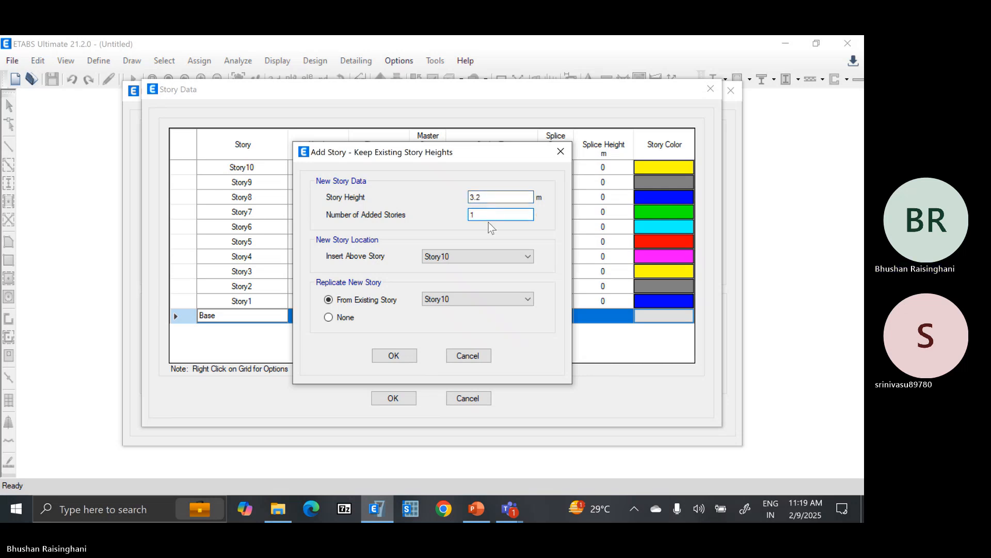
click(505, 257)
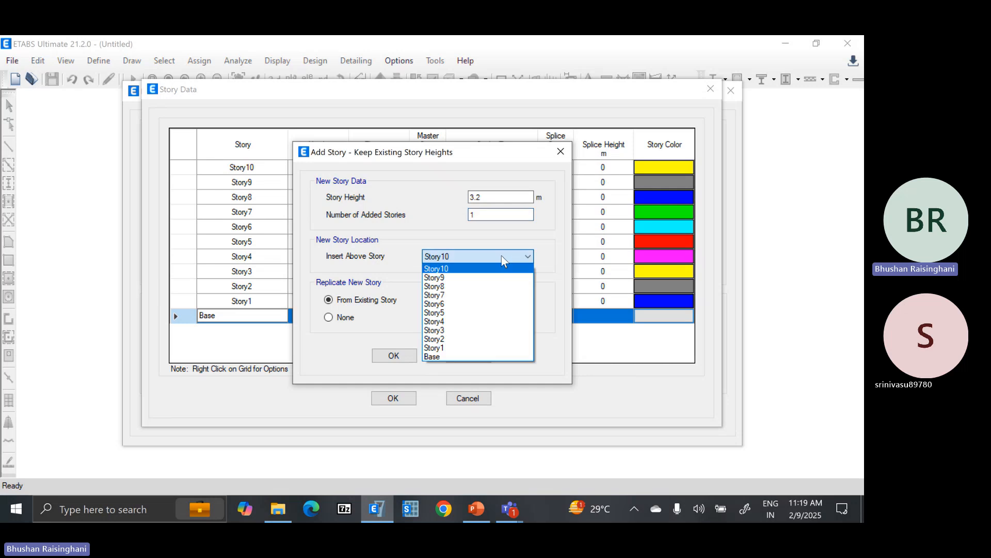
click(475, 358)
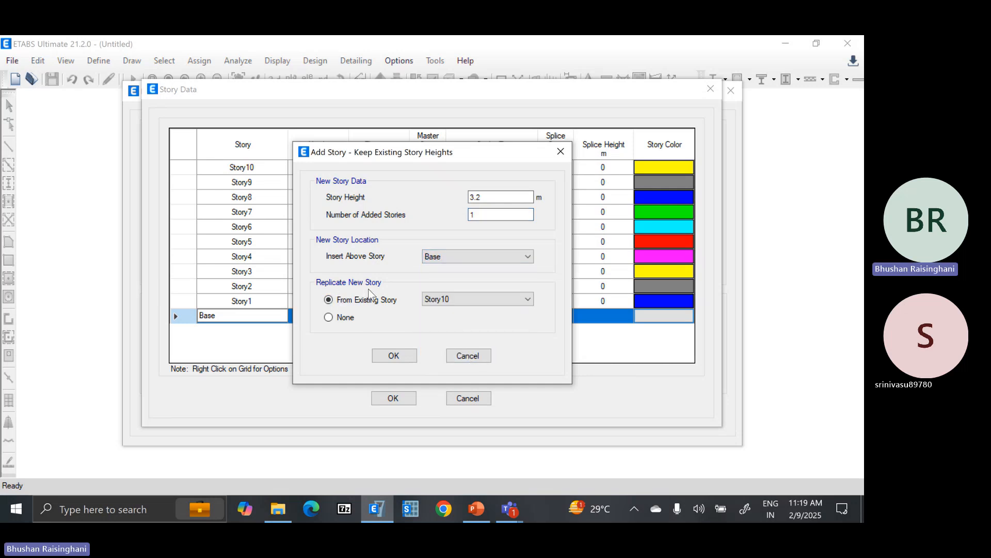
click(448, 300)
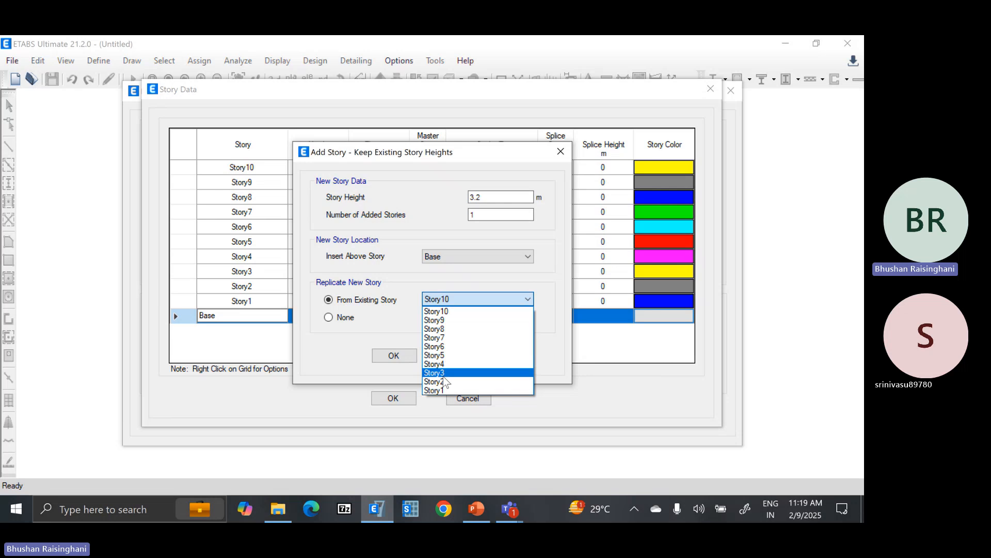
click(447, 391)
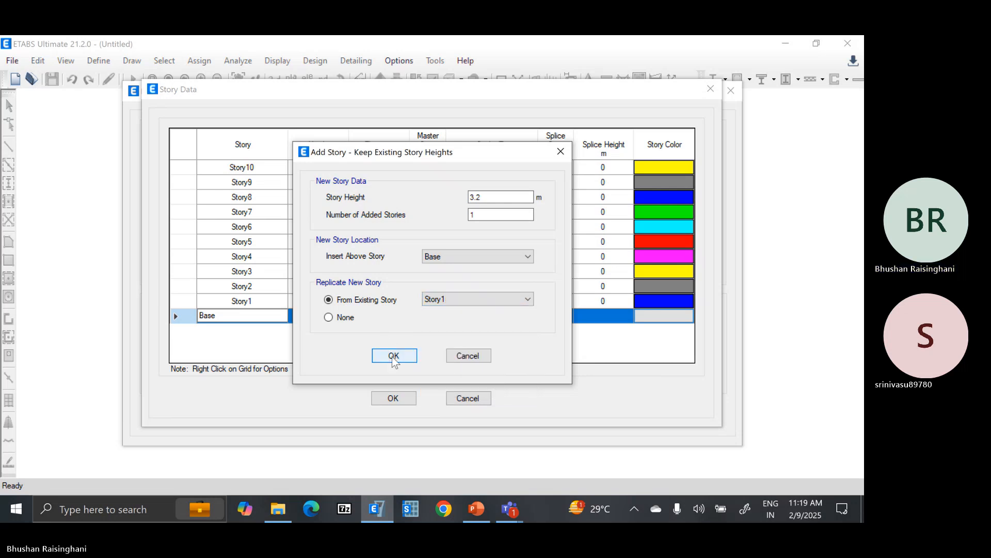
click(394, 355)
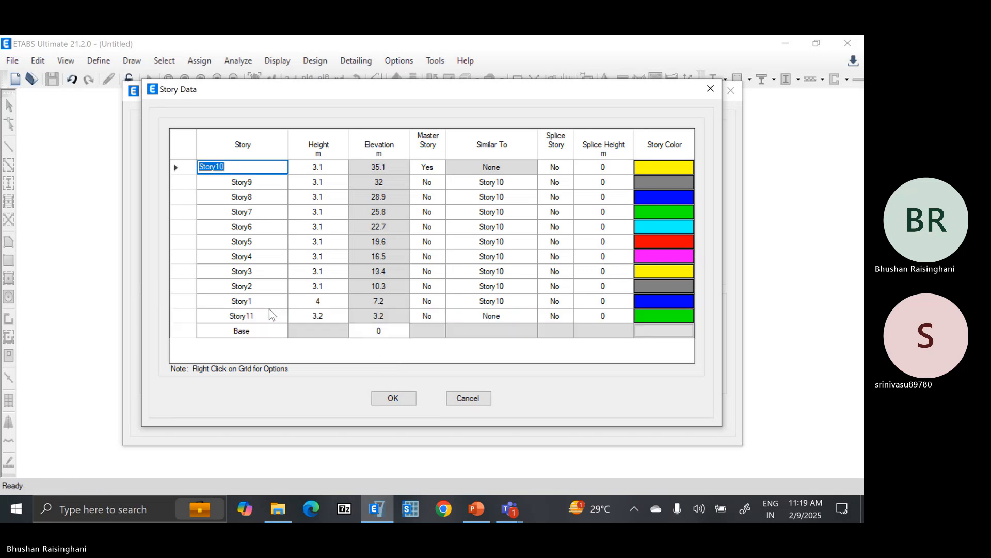
click(269, 318)
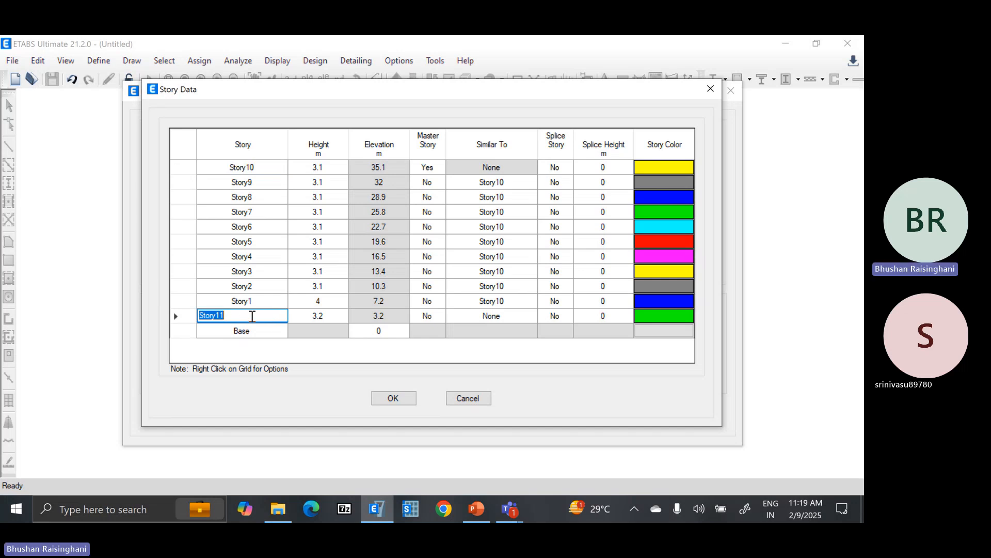
text(B2)
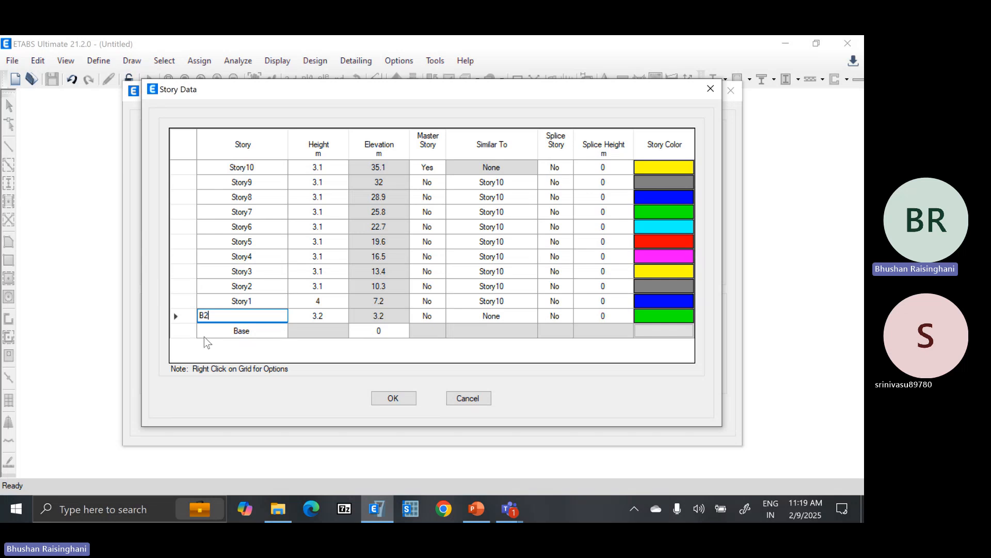
Add one 4 m story above B2 replicated from an existing story, keeping existing story heights, and name it B1.
click(176, 315)
right_click(187, 318)
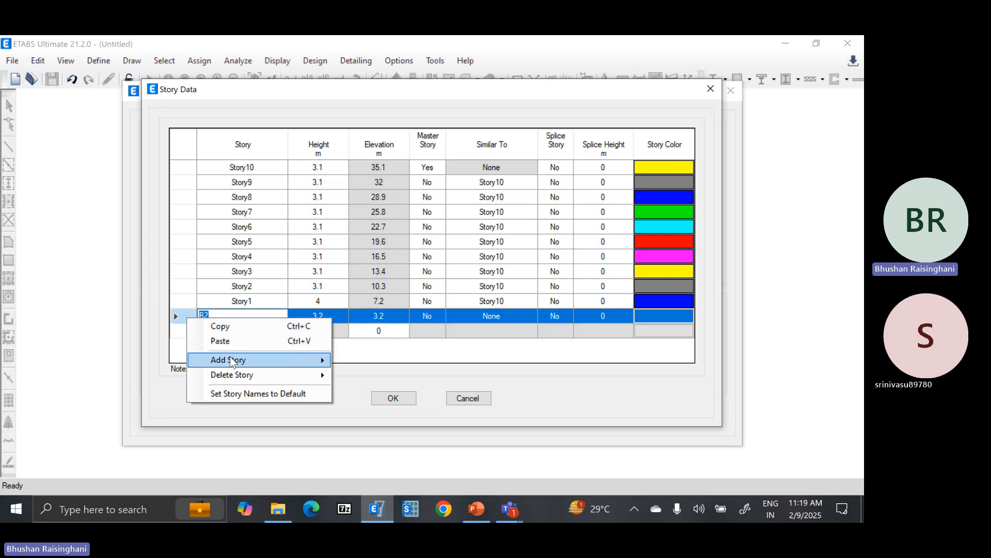
mouse_move(243, 360)
click(349, 361)
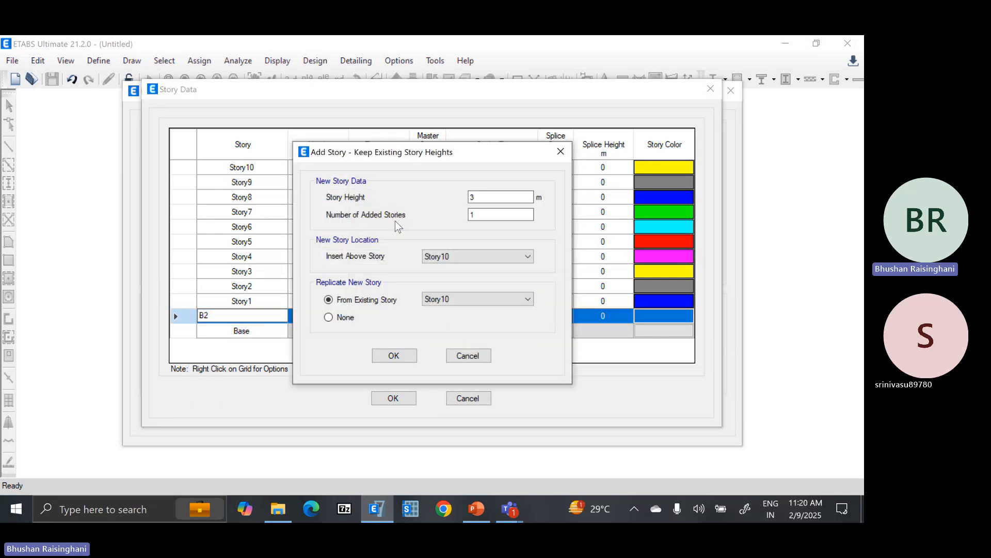
double_click(488, 195)
text(4)
click(488, 214)
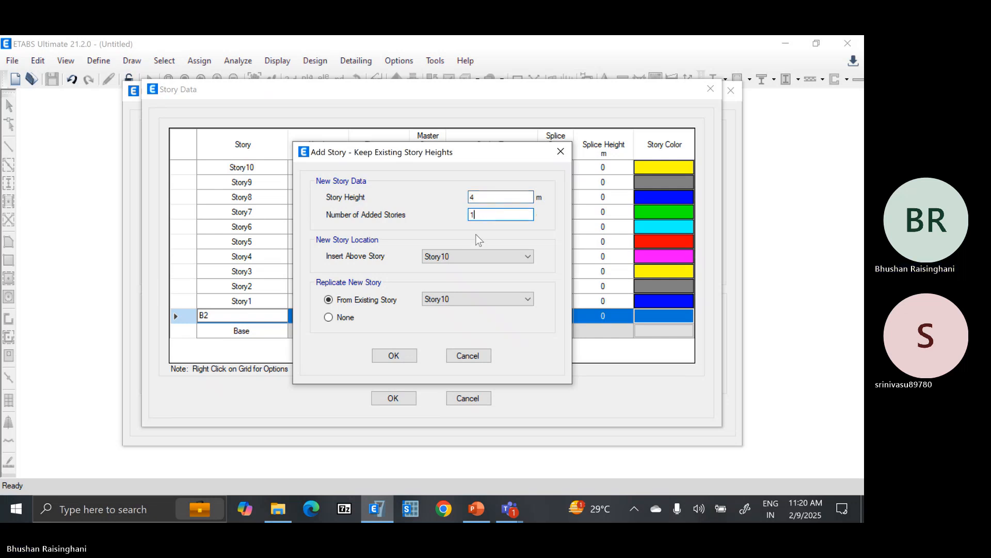
click(481, 256)
click(465, 354)
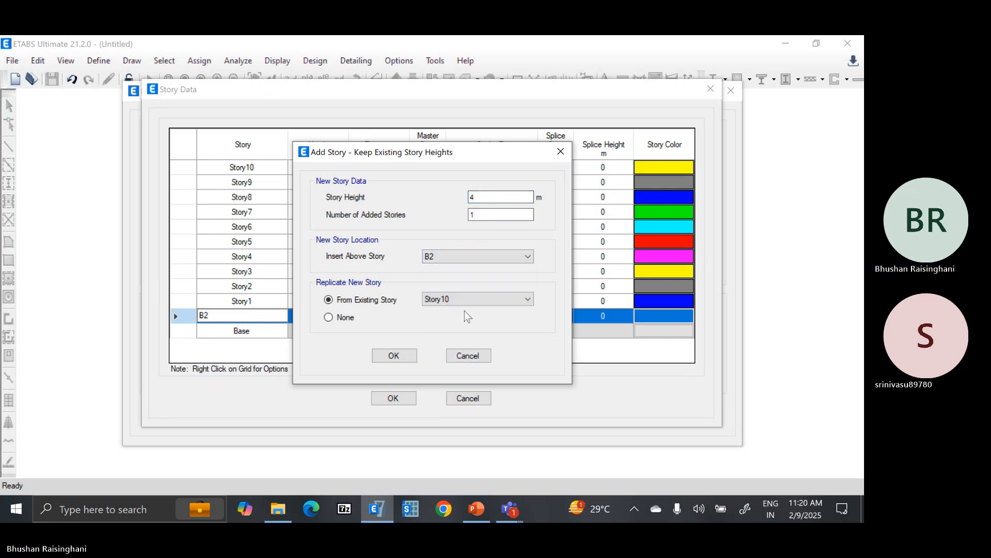
click(470, 300)
click(452, 395)
click(393, 355)
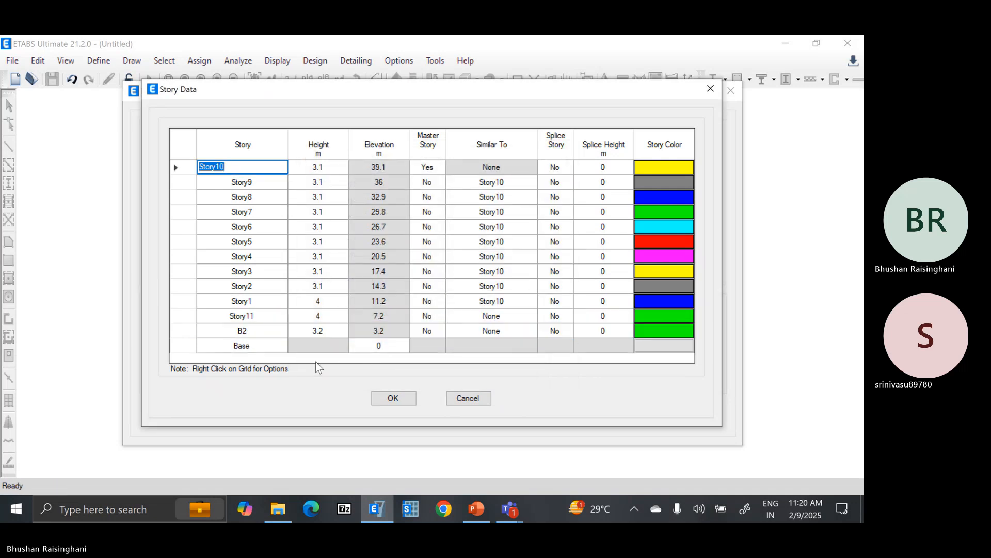
click(264, 315)
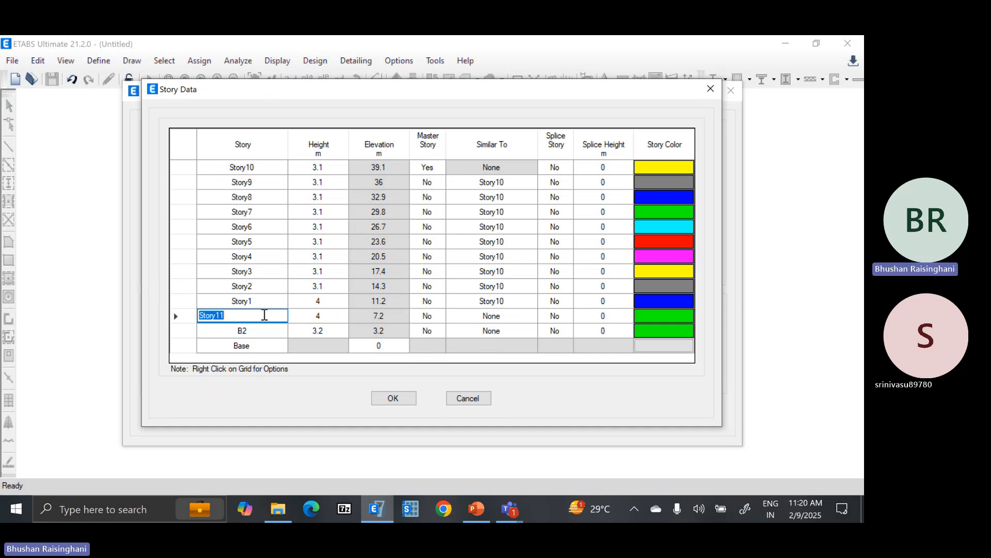
text(B1)
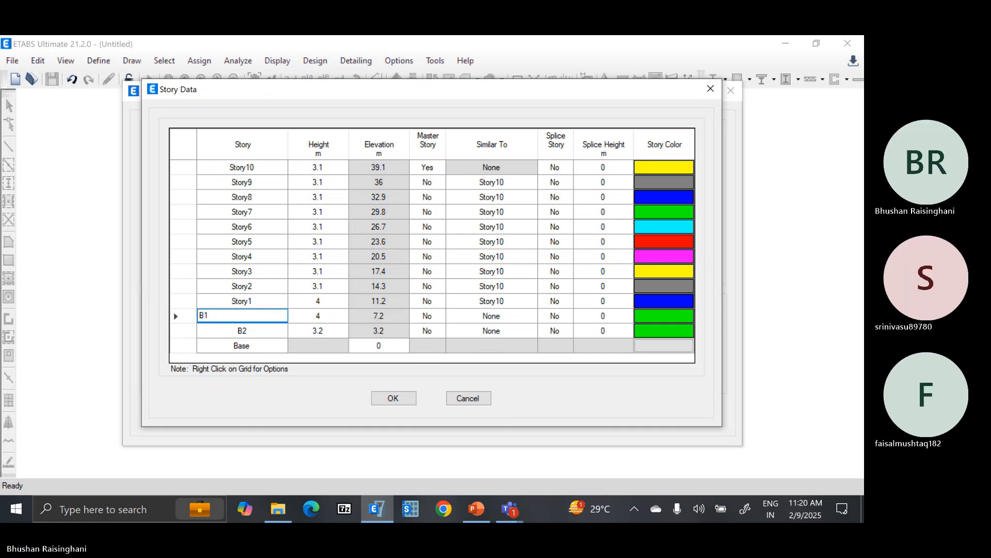
Rename the topmost story, Story10, as Terrace.
click(236, 303)
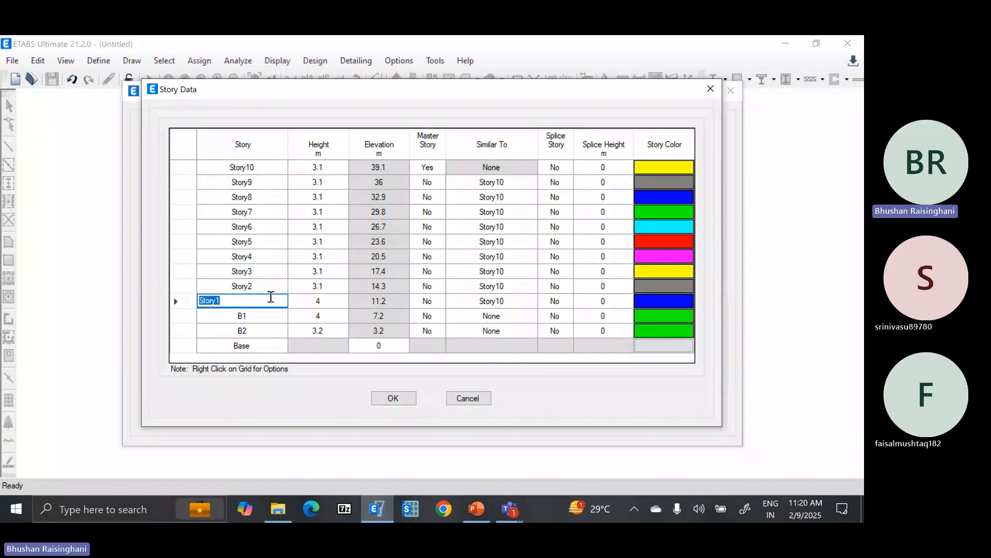
key(Up)
click(261, 168)
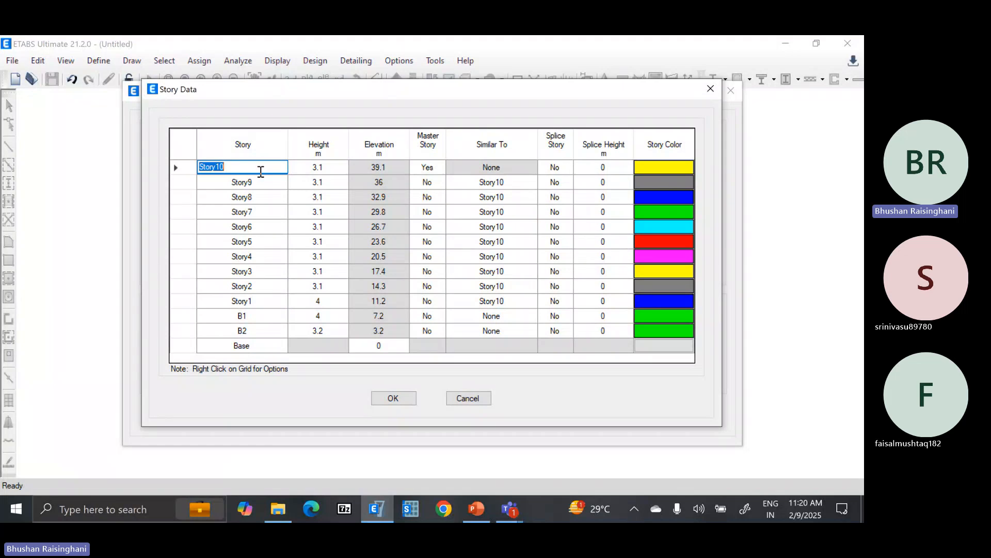
text(Terrace)
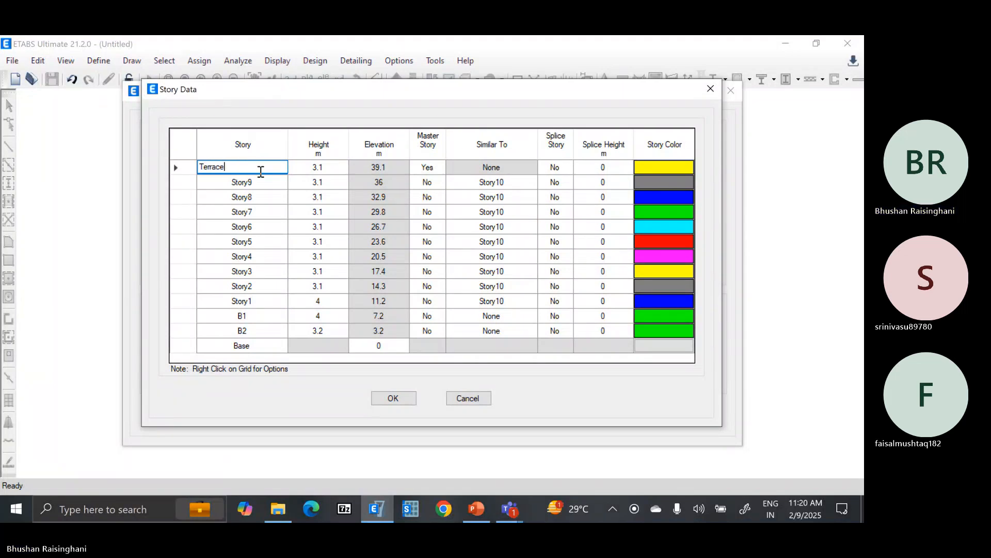
key(Return)
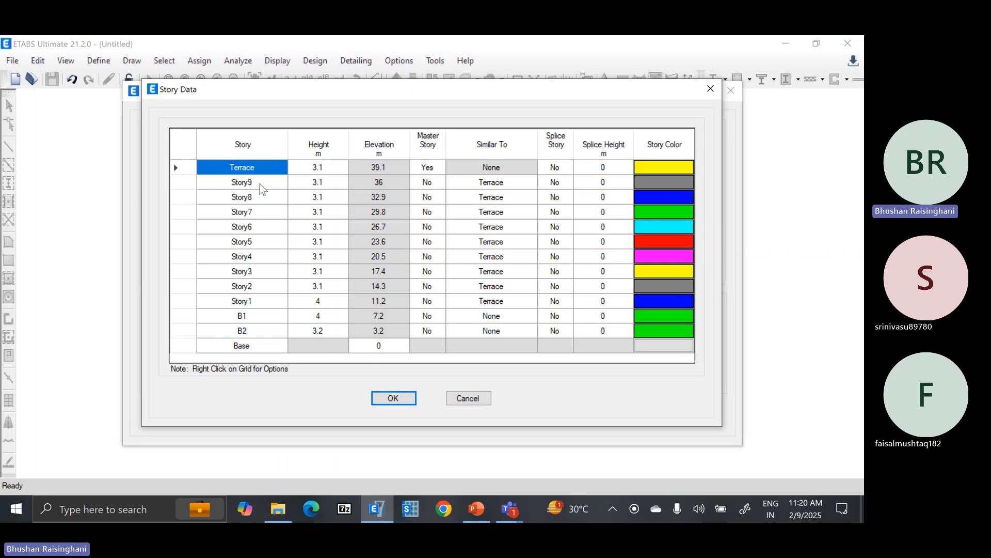
click(259, 182)
click(260, 183)
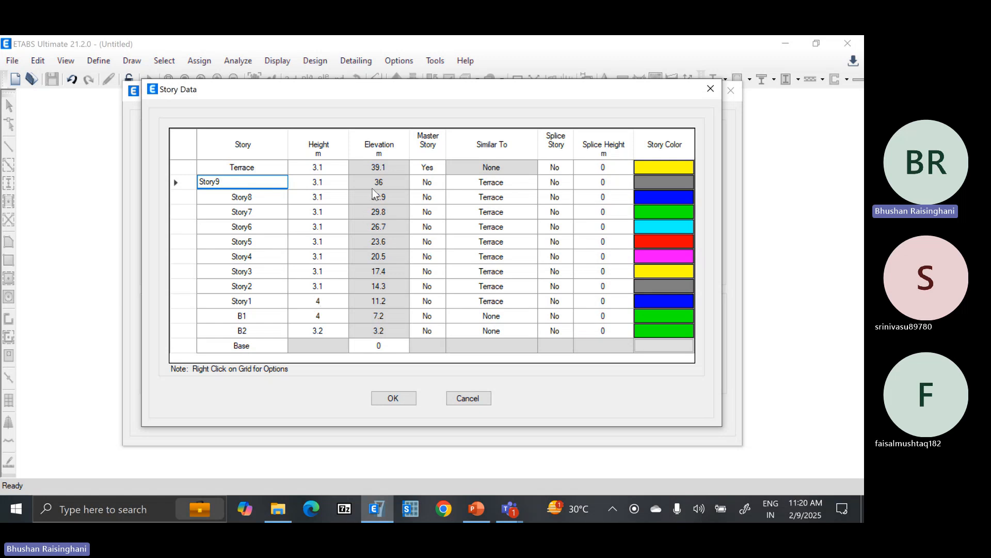
click(258, 227)
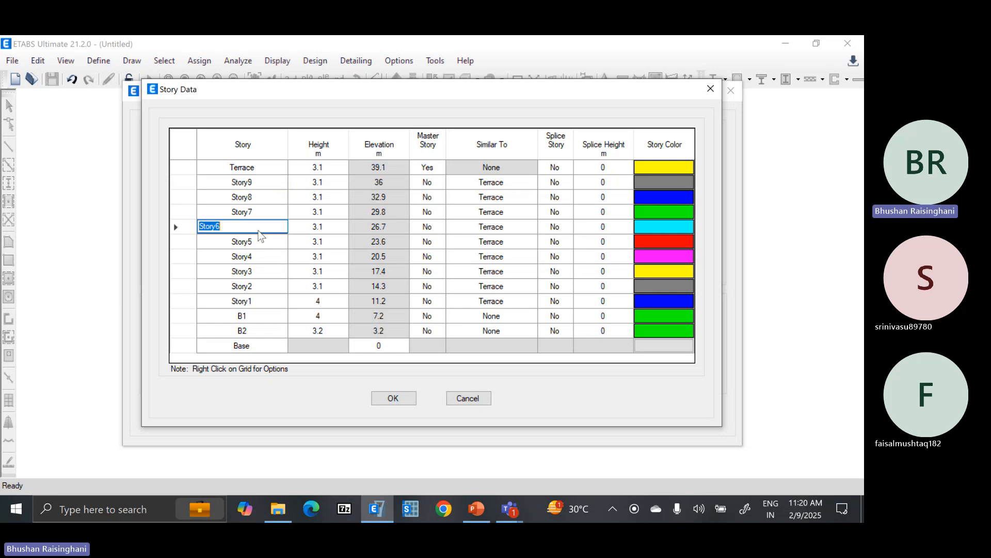
click(270, 180)
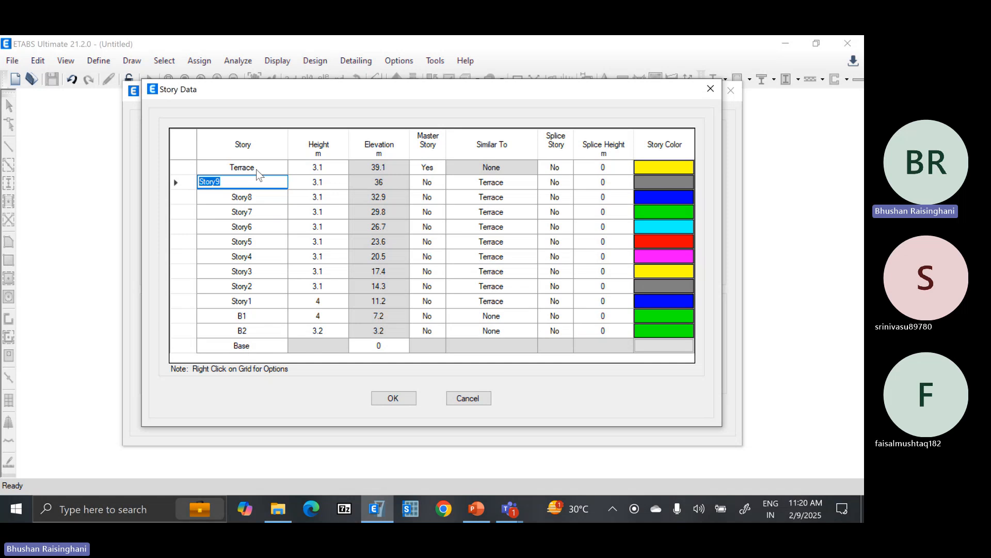
click(258, 167)
click(263, 228)
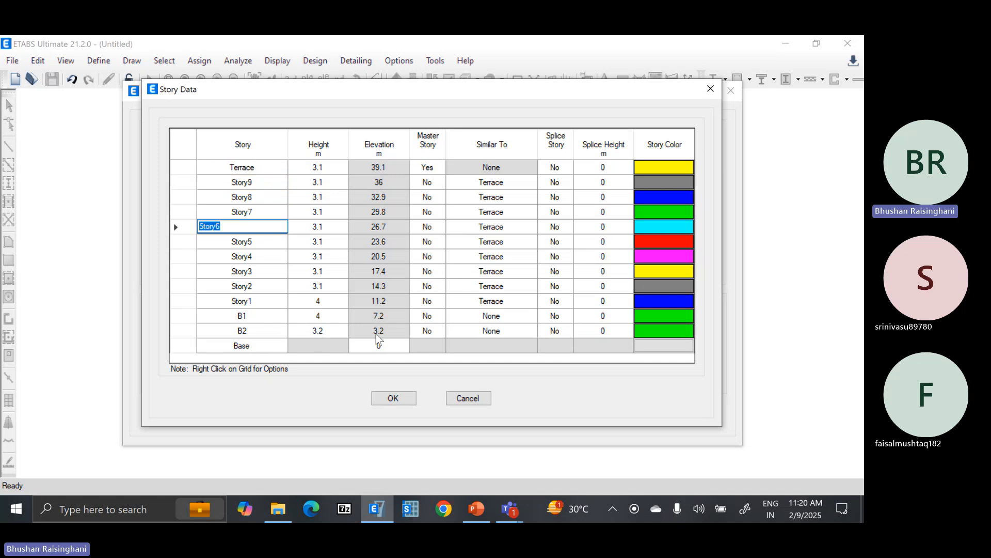
click(267, 173)
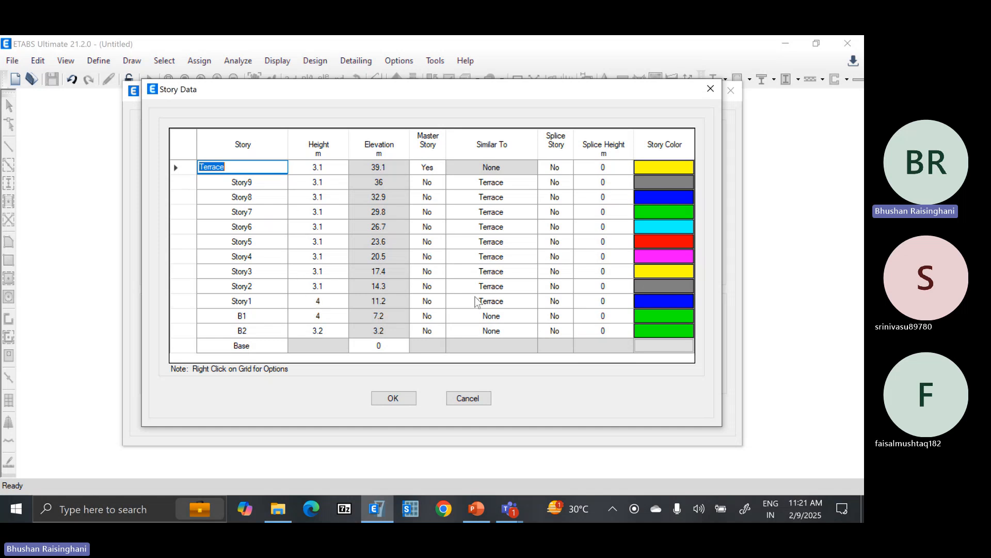
Try None as the Similar To setting of Story1 and restore it to Terrace.
click(491, 286)
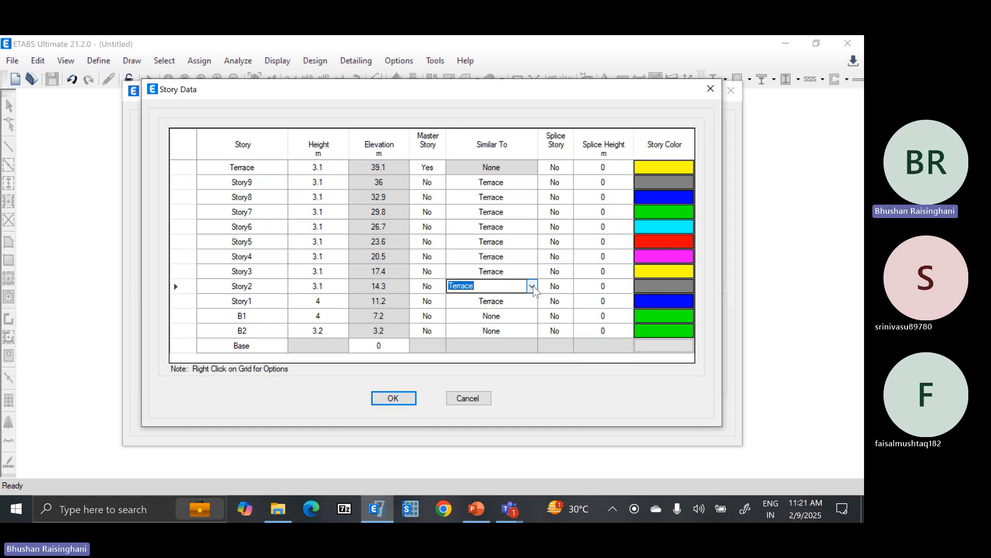
click(532, 301)
click(532, 301)
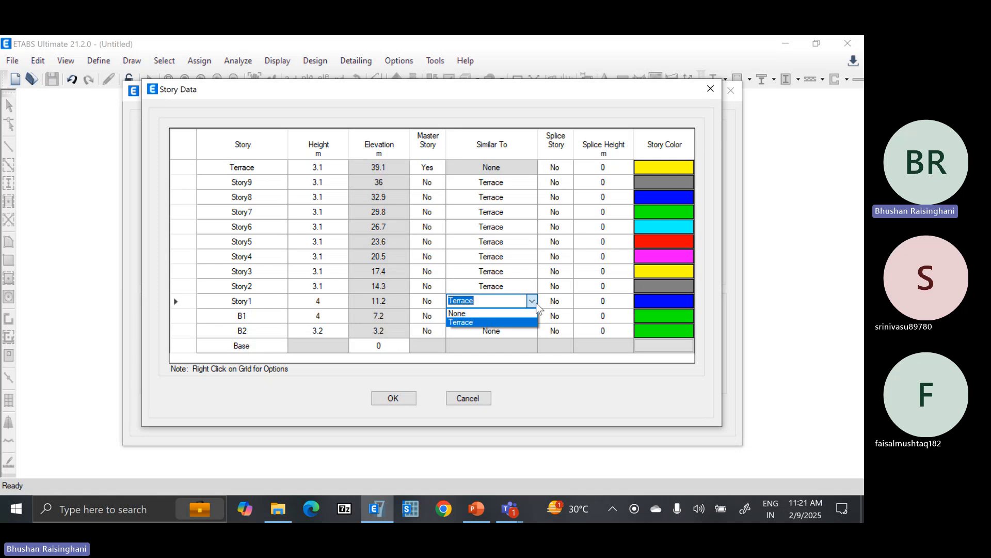
click(520, 315)
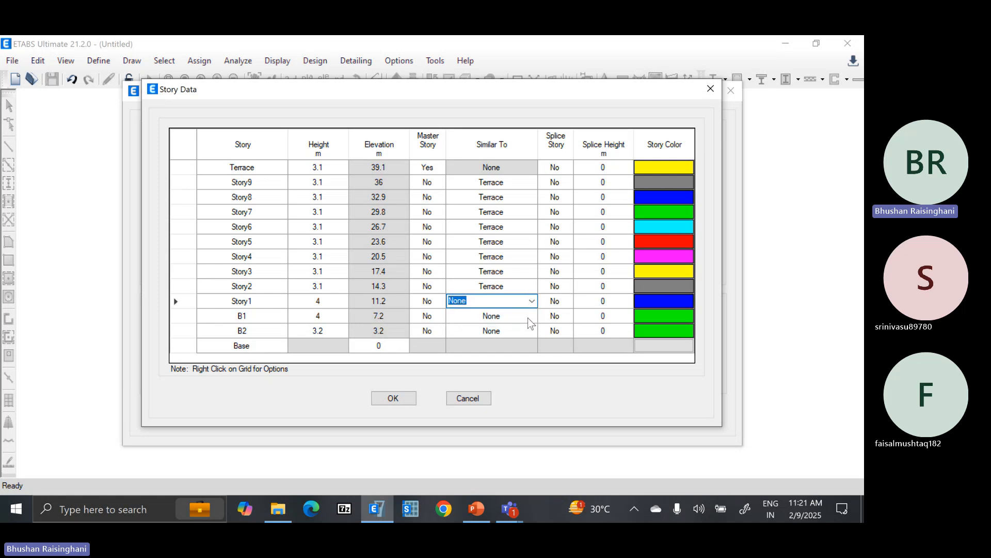
click(521, 316)
click(509, 300)
click(530, 302)
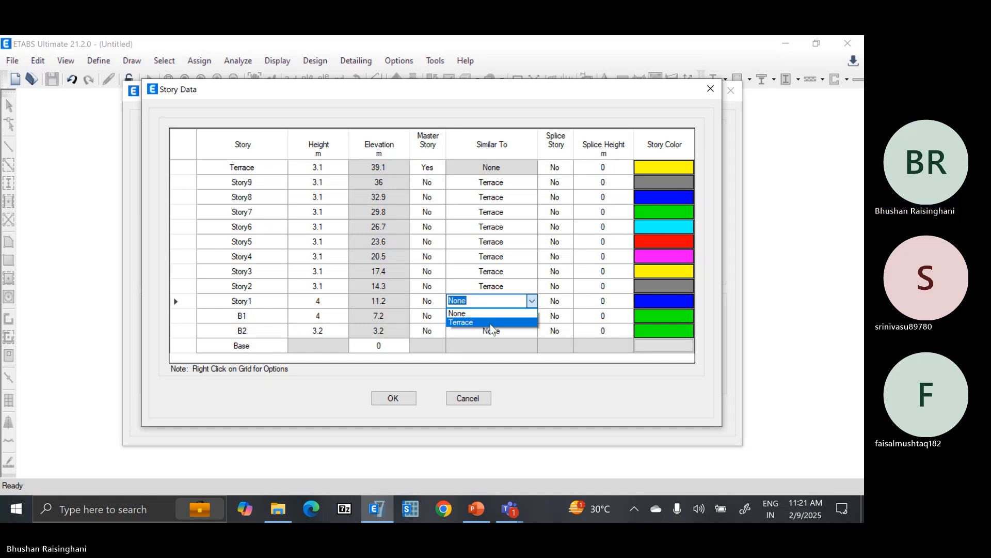
click(491, 326)
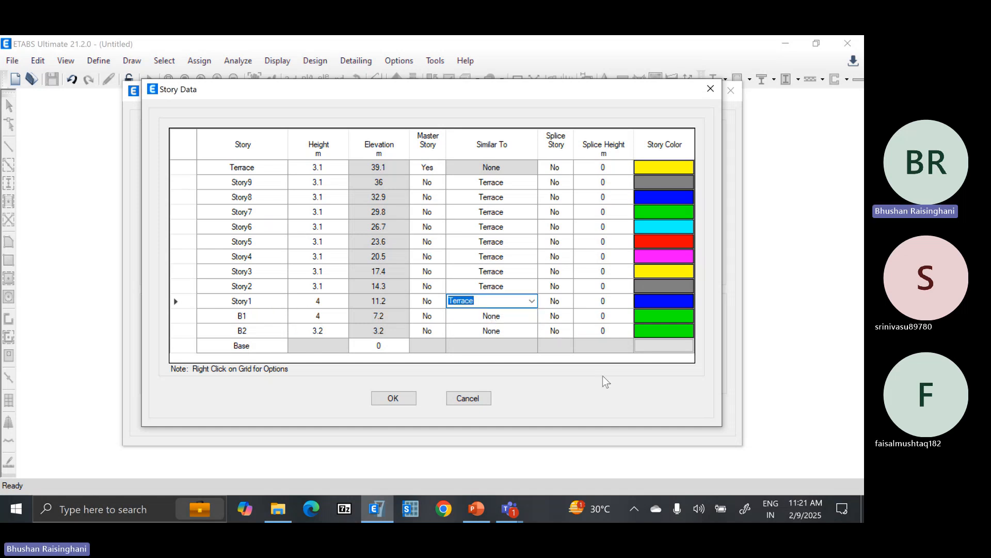
Check the Similar To settings of stories B1 and B2 and accept the custom story data.
click(519, 316)
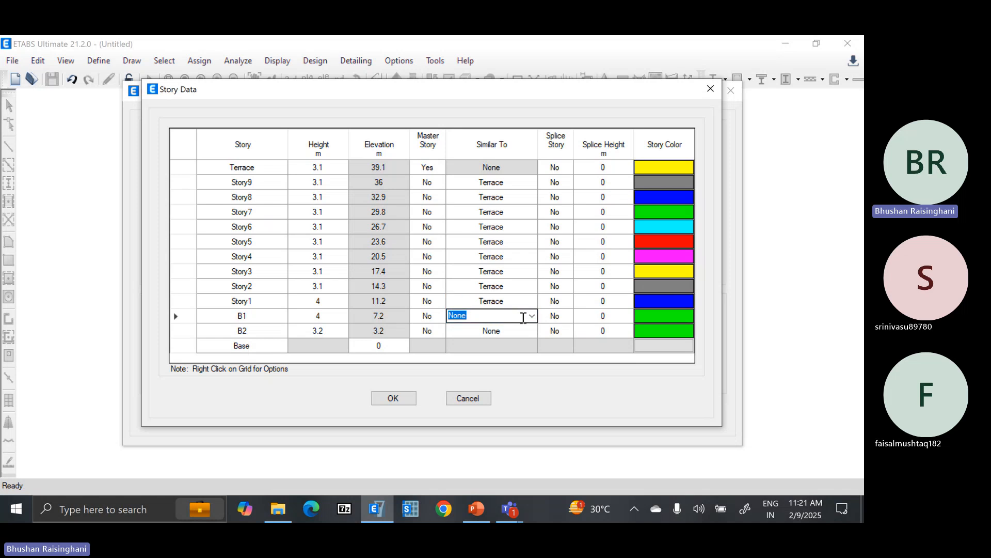
click(532, 315)
click(532, 315)
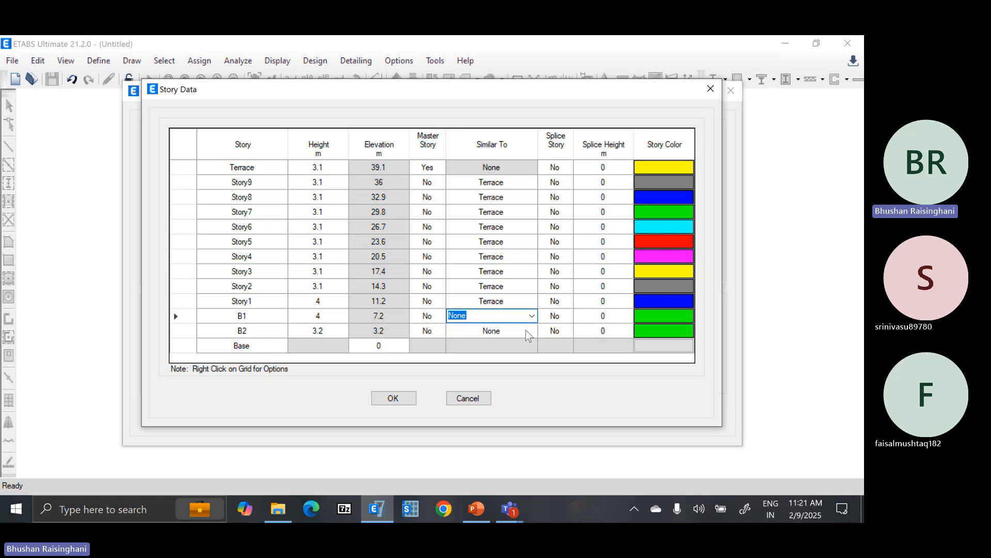
click(525, 331)
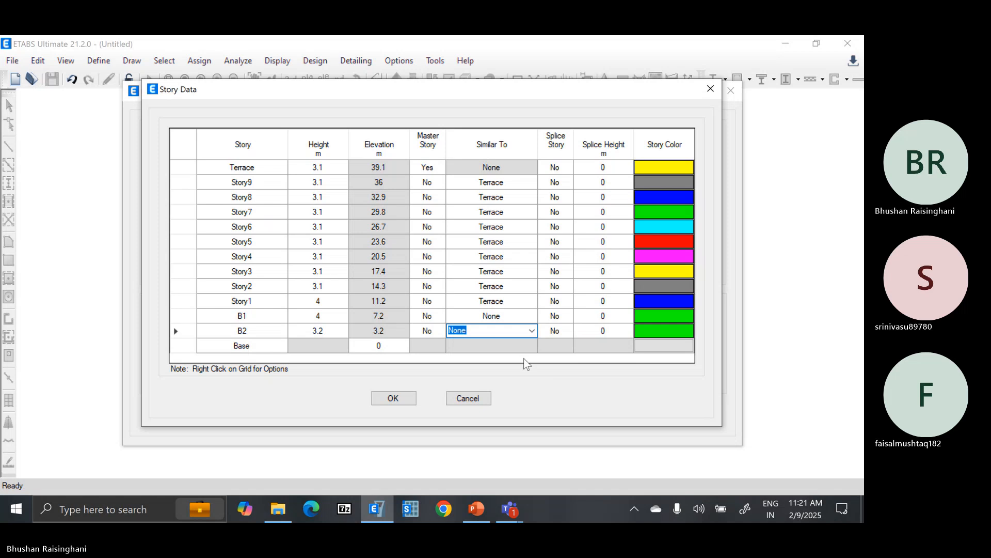
click(413, 399)
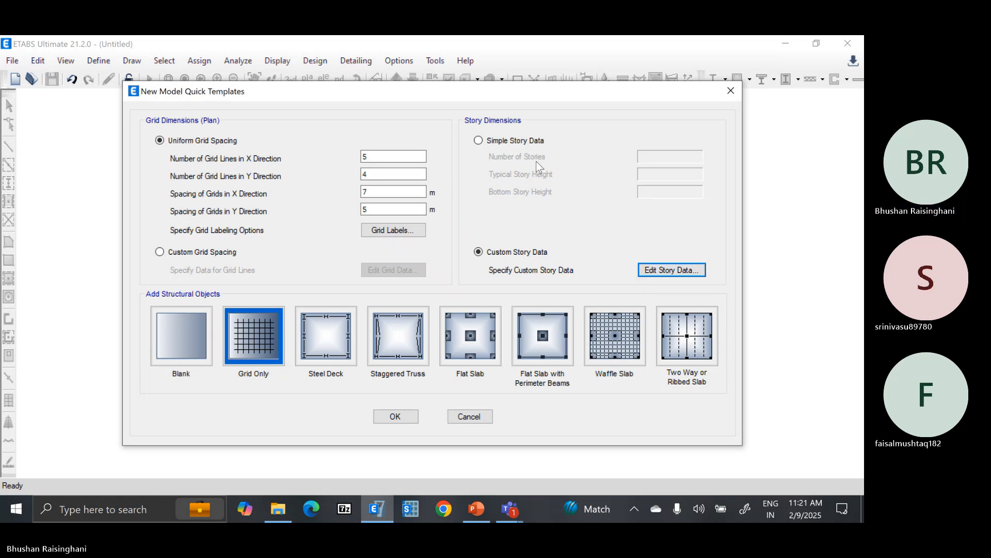
Create the Grid Only model with the custom story data option selected and close the Model Explorer.
click(515, 144)
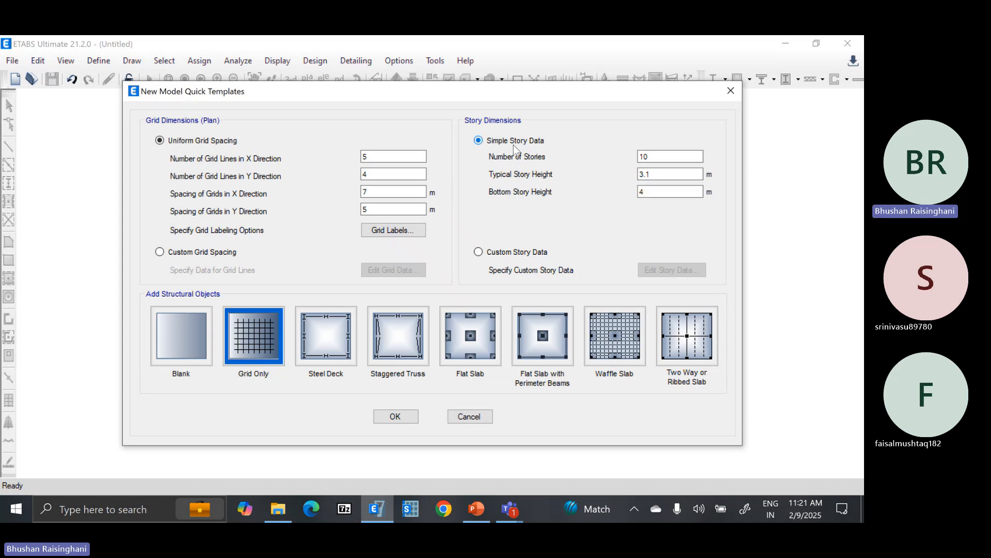
click(528, 255)
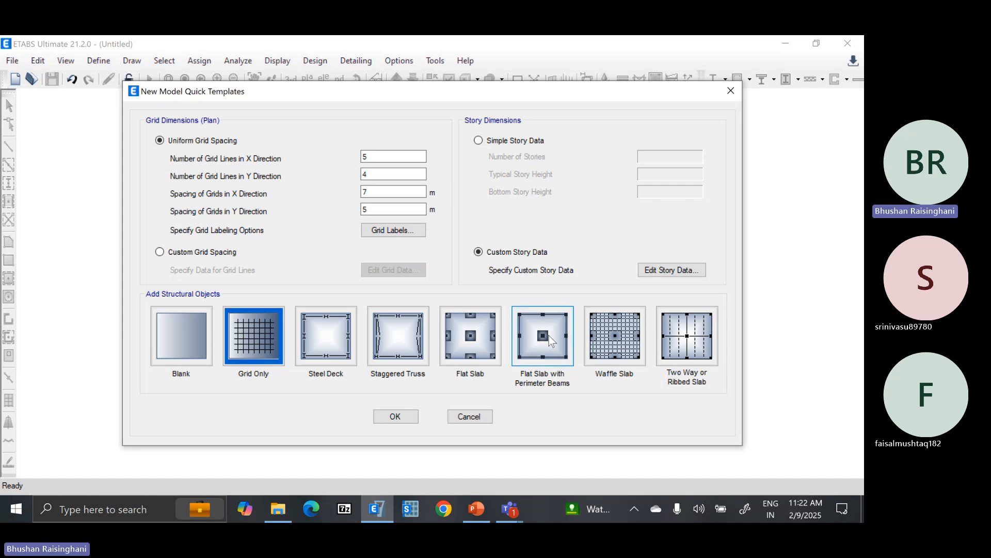
click(396, 417)
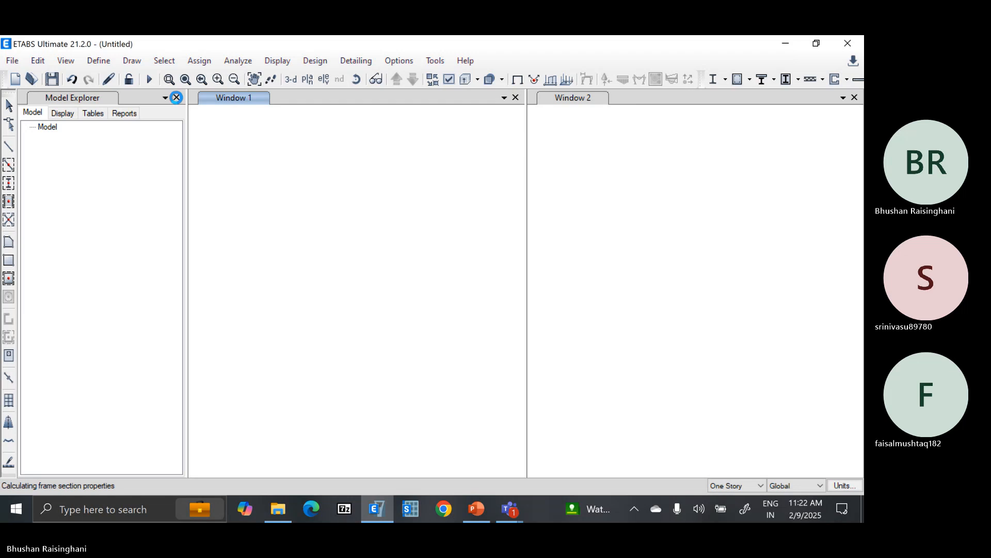
click(176, 97)
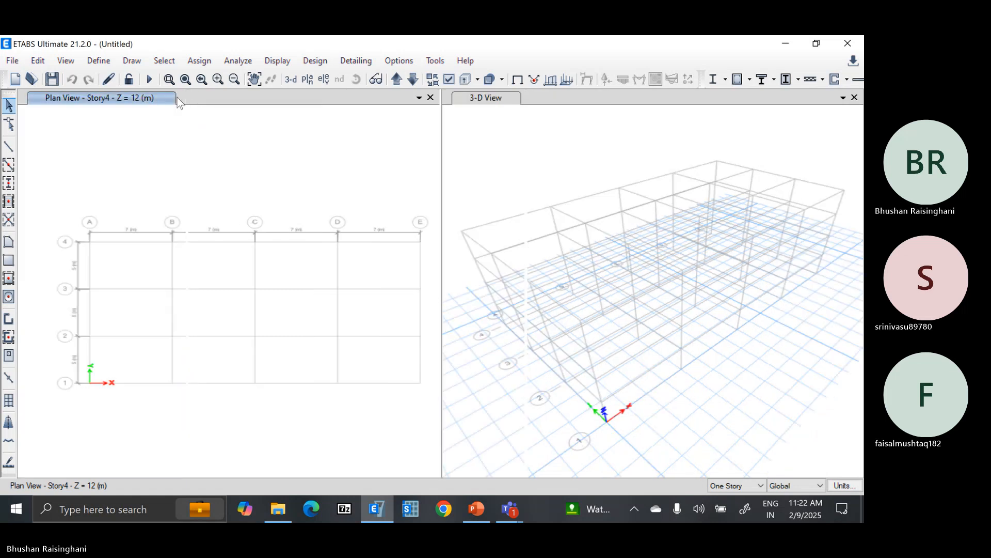
scroll(557, 348, down, 5)
scroll(558, 349, up, 5)
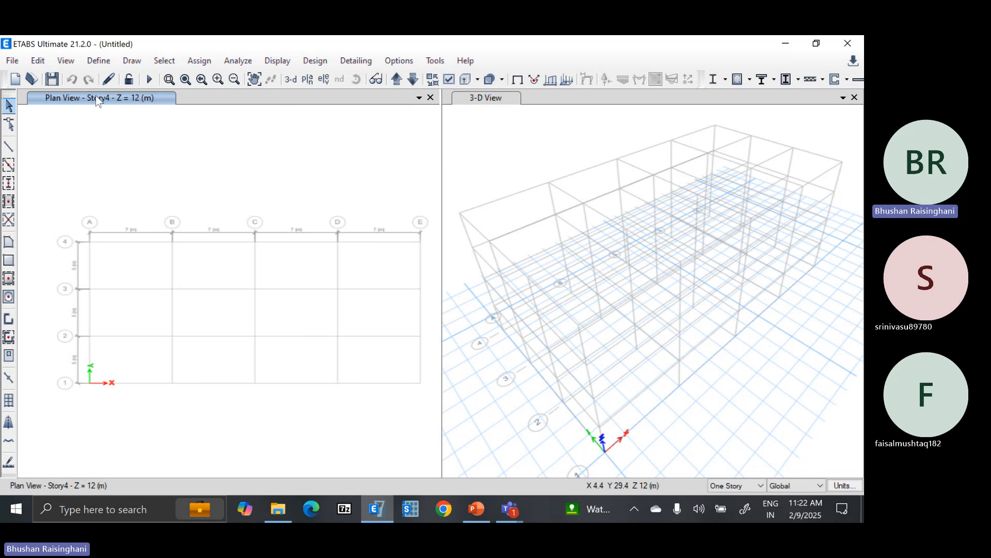
Open the model's story data table for editing from the story and grid system settings.
click(37, 60)
click(132, 187)
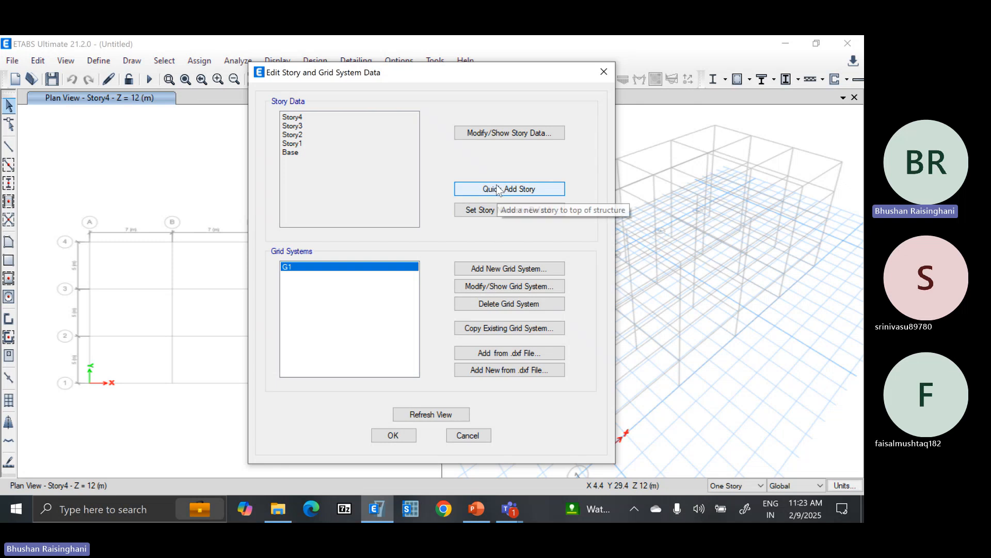
click(486, 137)
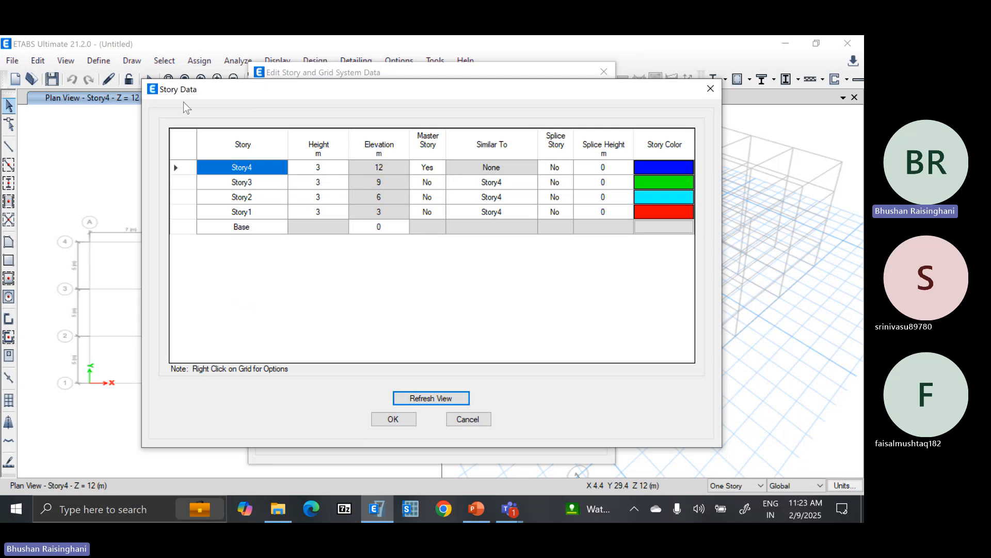
Add six 3 m stories above Story4, replicated from Story4 with existing story heights kept, and refresh the view.
click(176, 168)
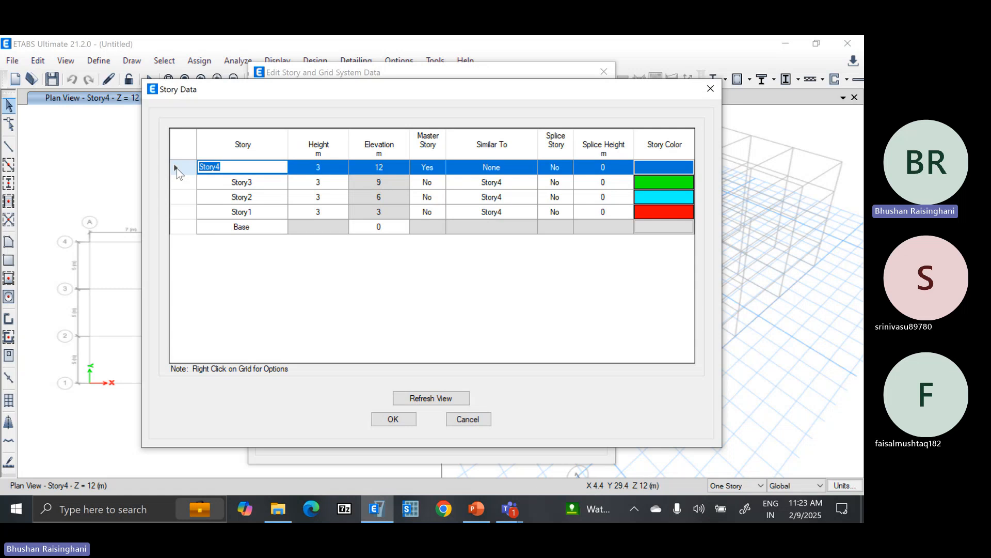
right_click(177, 169)
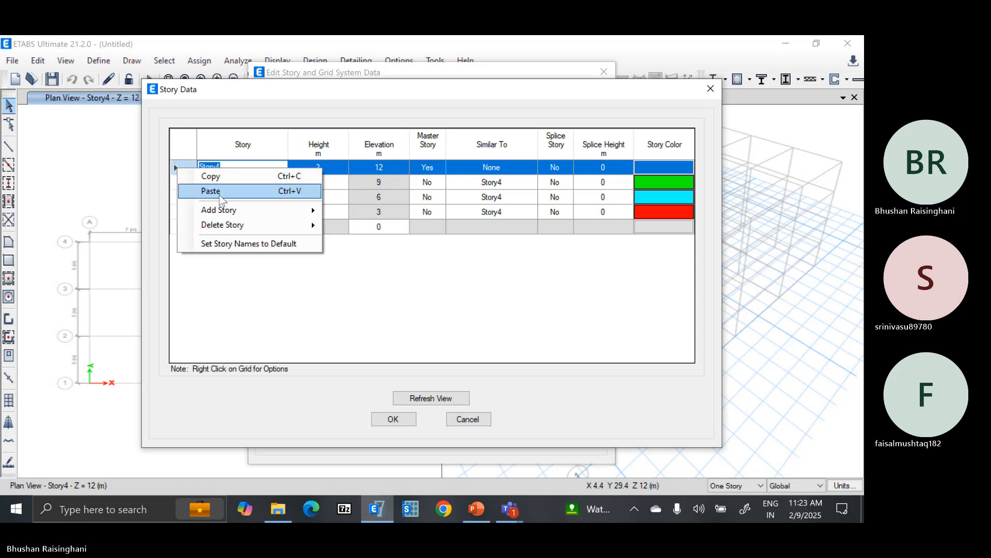
mouse_move(222, 210)
click(351, 210)
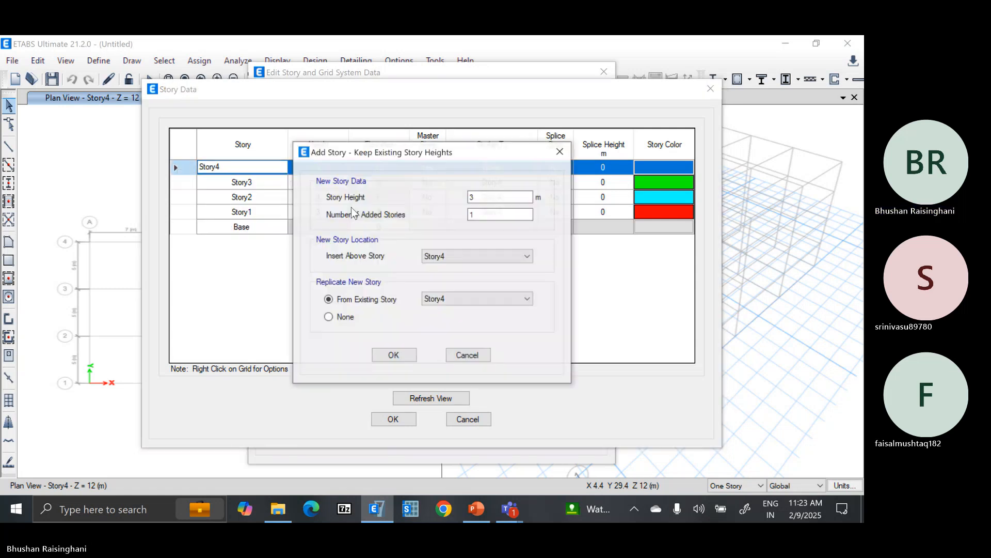
click(485, 198)
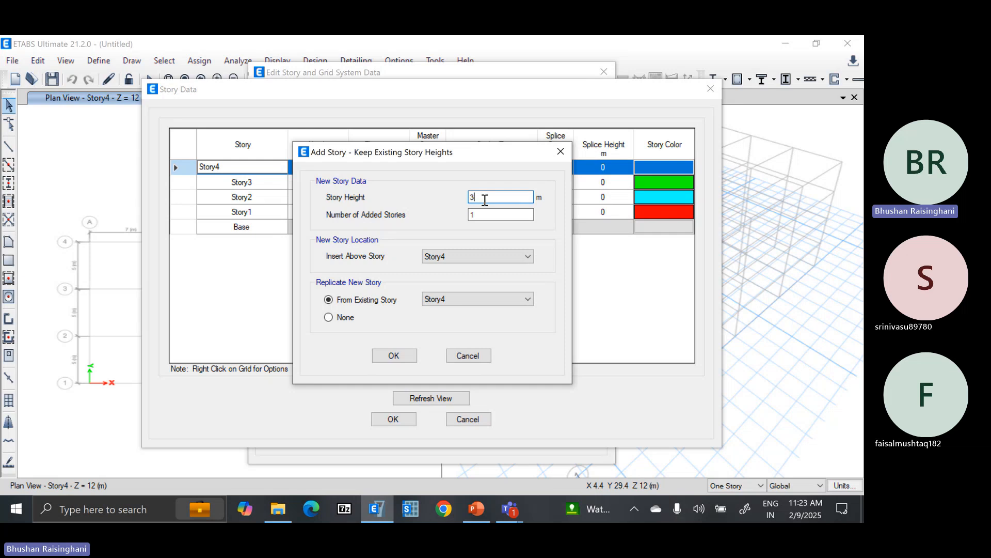
double_click(485, 216)
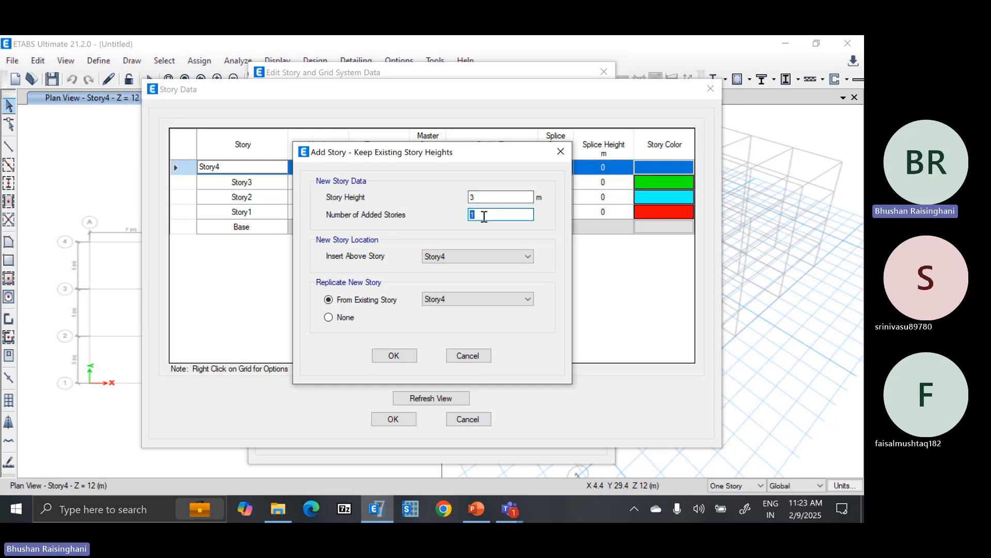
text(6)
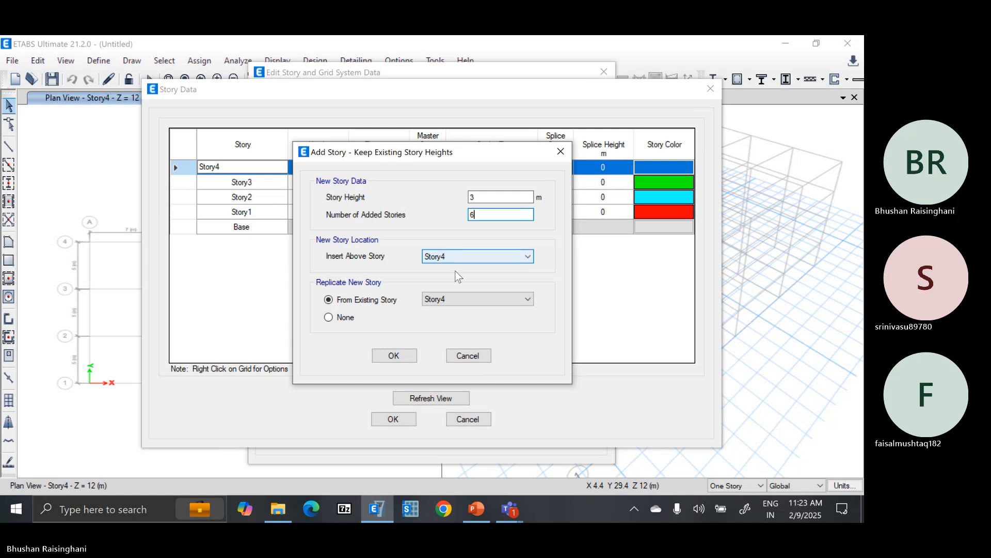
click(394, 355)
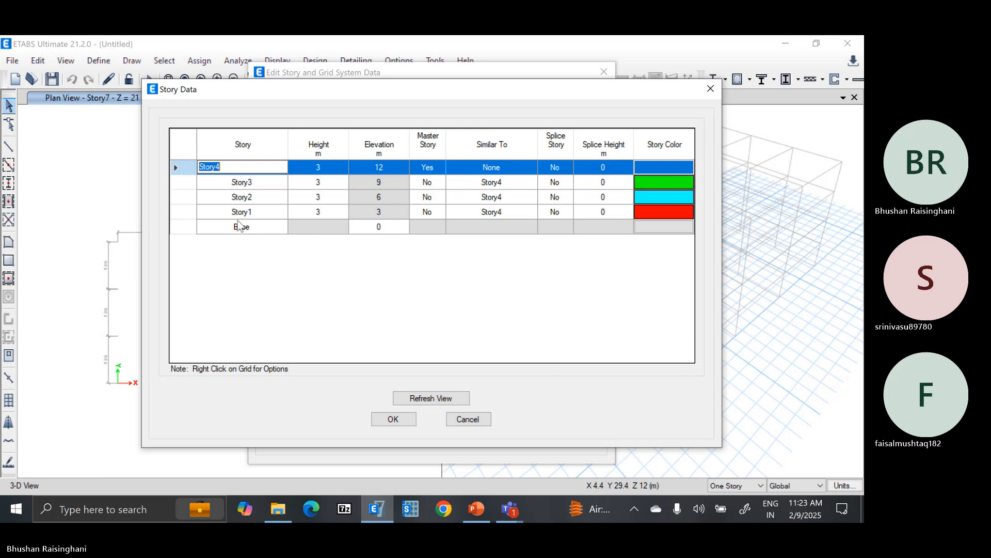
click(422, 401)
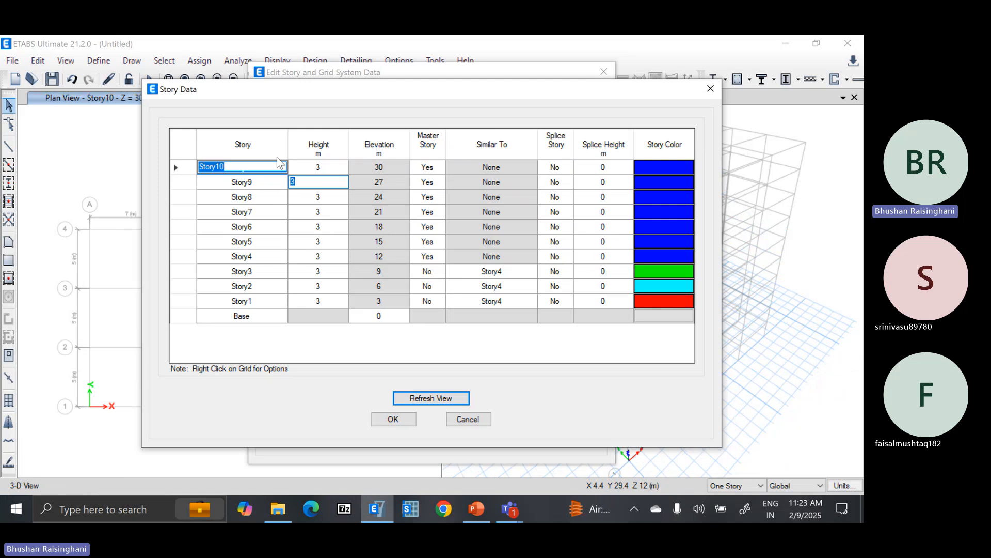
Set the height of Story10 to 3.1 m and copy that height value.
click(255, 164)
click(255, 182)
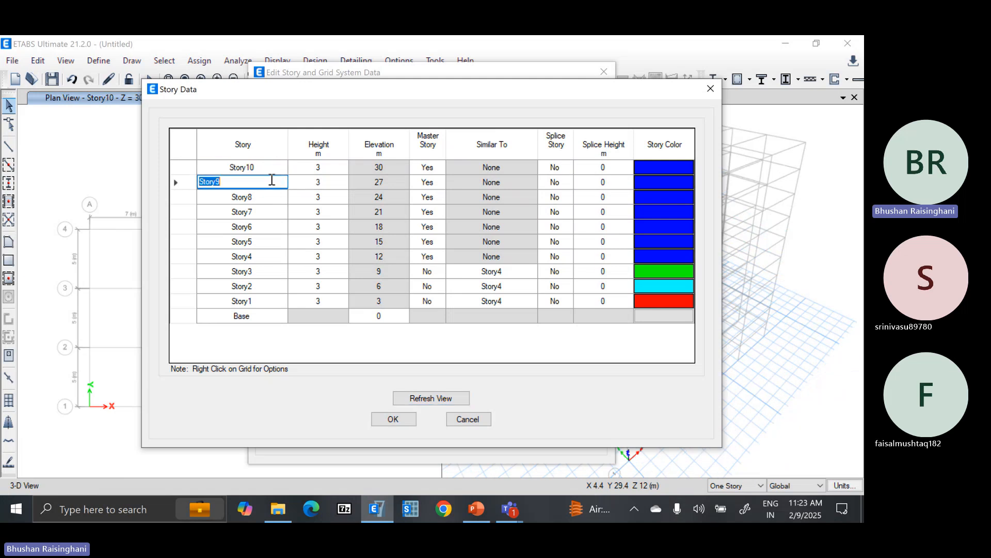
click(324, 166)
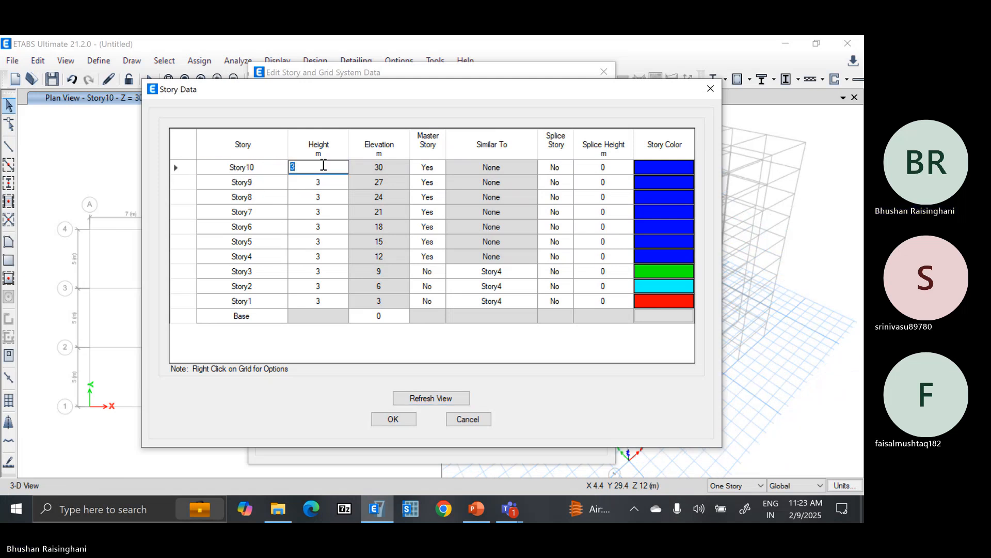
click(325, 182)
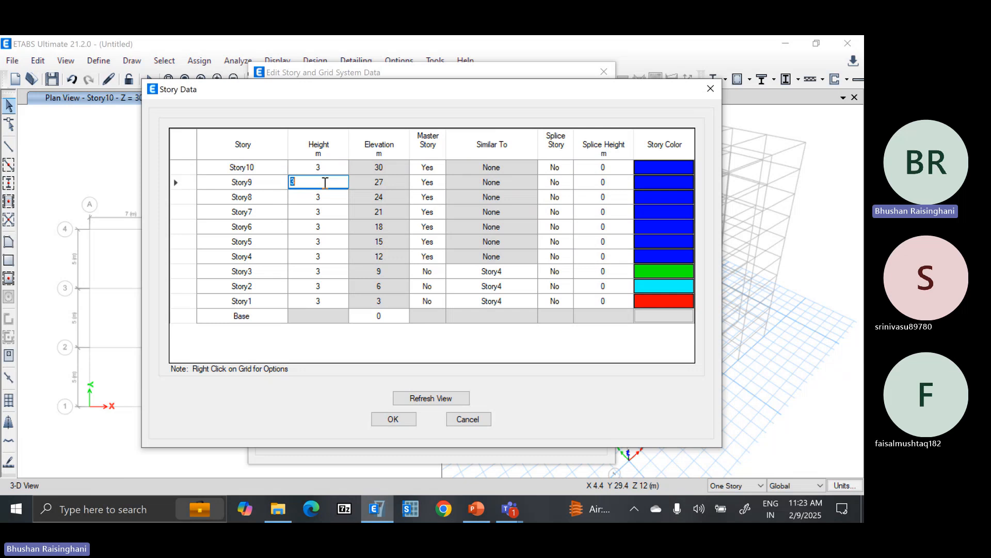
click(326, 167)
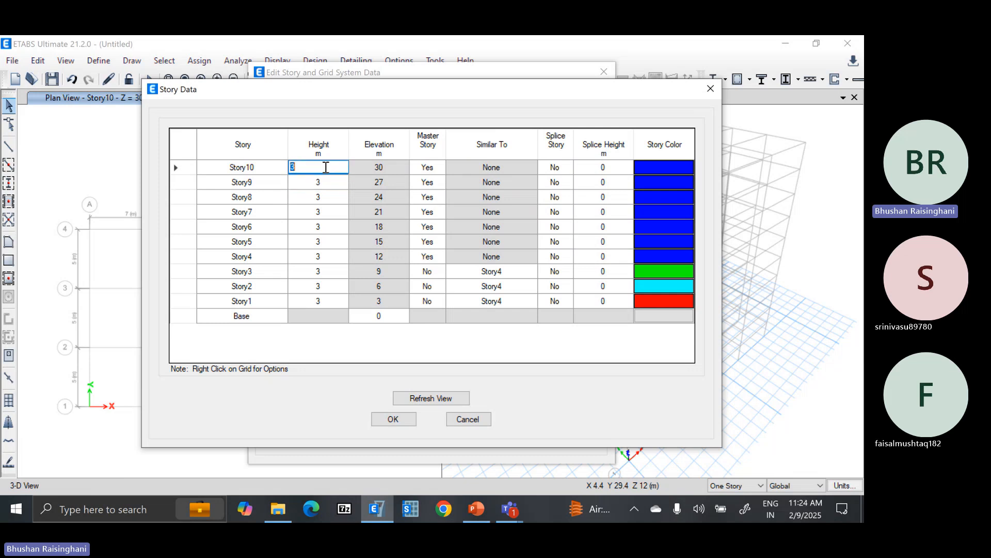
click(314, 166)
text(.1)
click(326, 182)
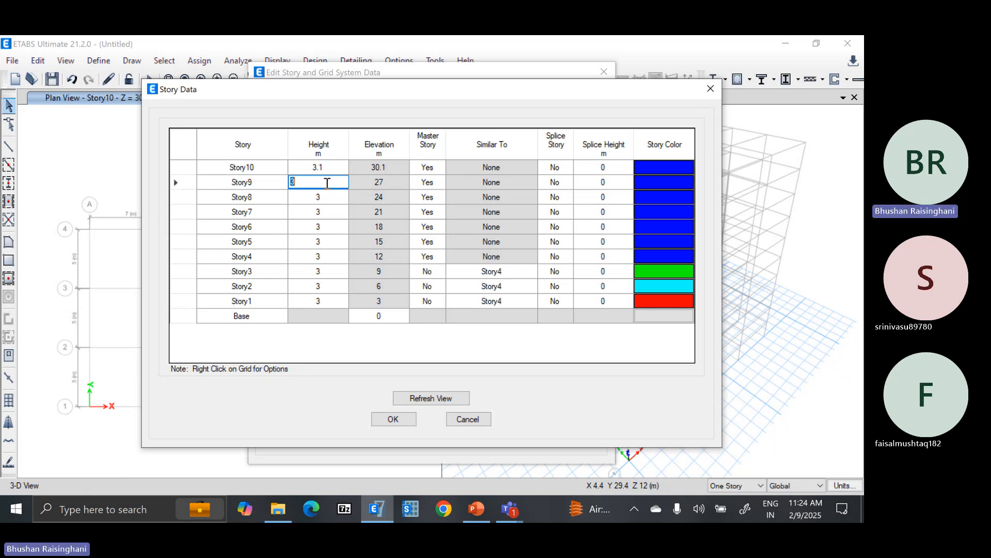
click(327, 168)
key(ctrl+c)
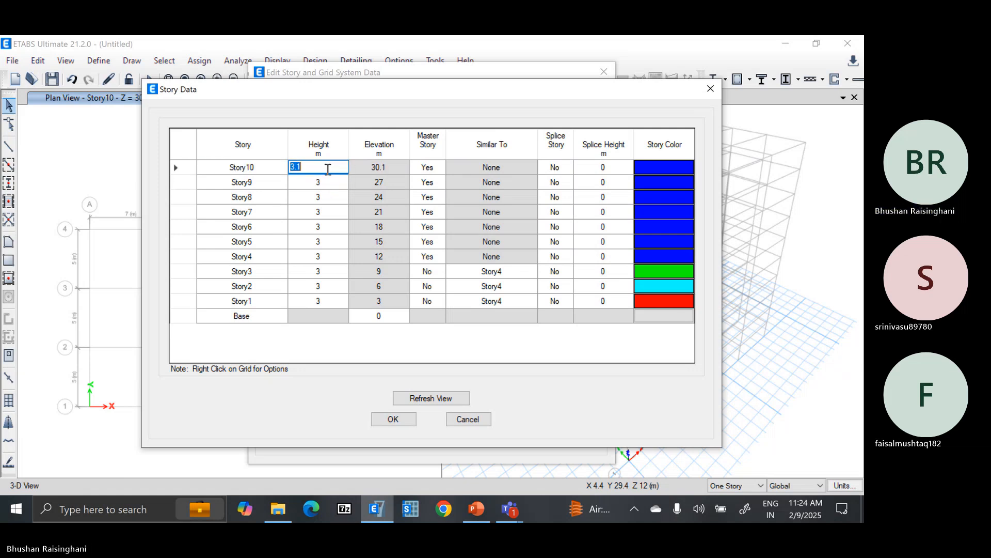
Paste the copied 3.1 m height into the height values of Story9 down to Story2.
click(328, 184)
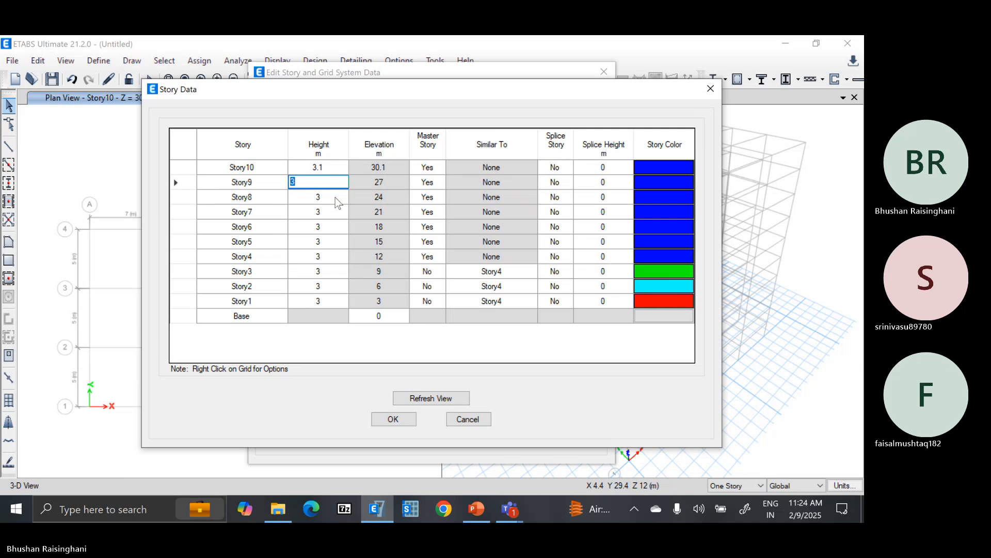
click(336, 200)
click(333, 215)
click(331, 186)
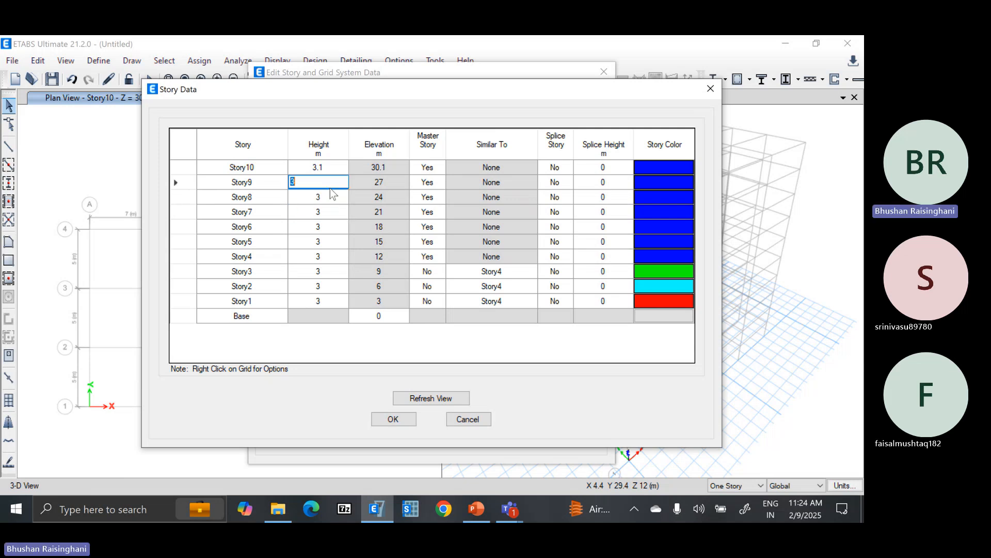
key(ctrl+v)
click(333, 211)
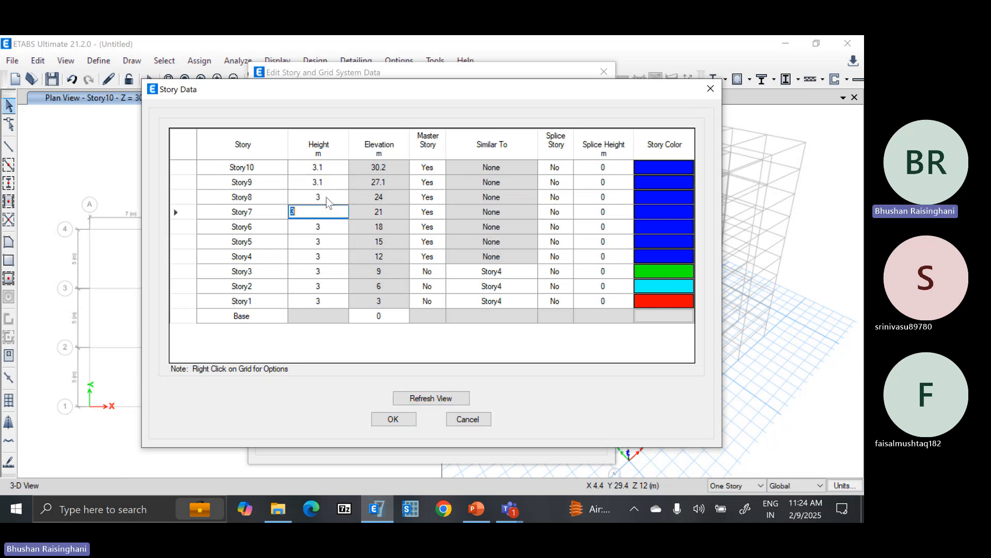
click(328, 199)
key(ctrl+v)
click(329, 212)
key(ctrl+v)
click(334, 227)
key(ctrl+v)
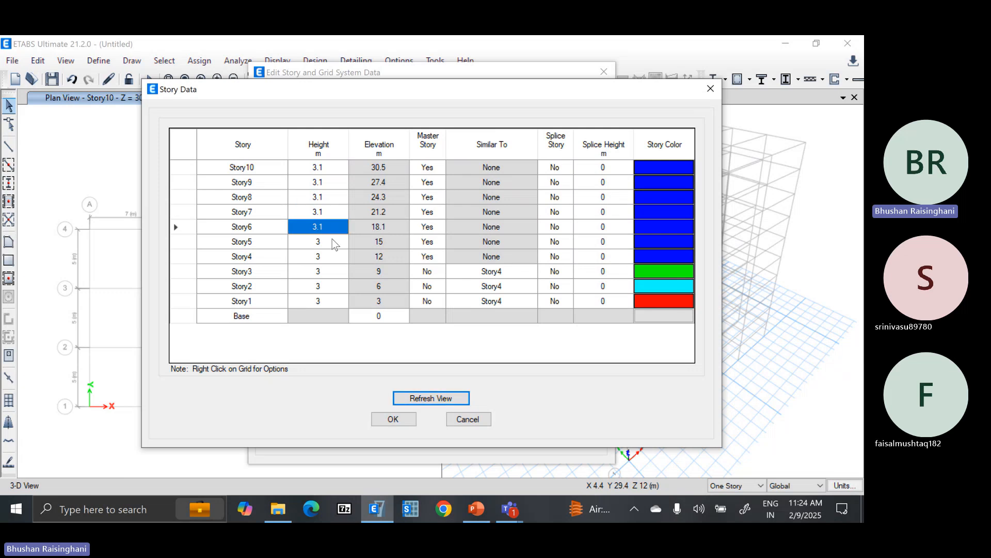
click(335, 242)
key(ctrl+v)
click(337, 257)
key(ctrl+v)
click(336, 271)
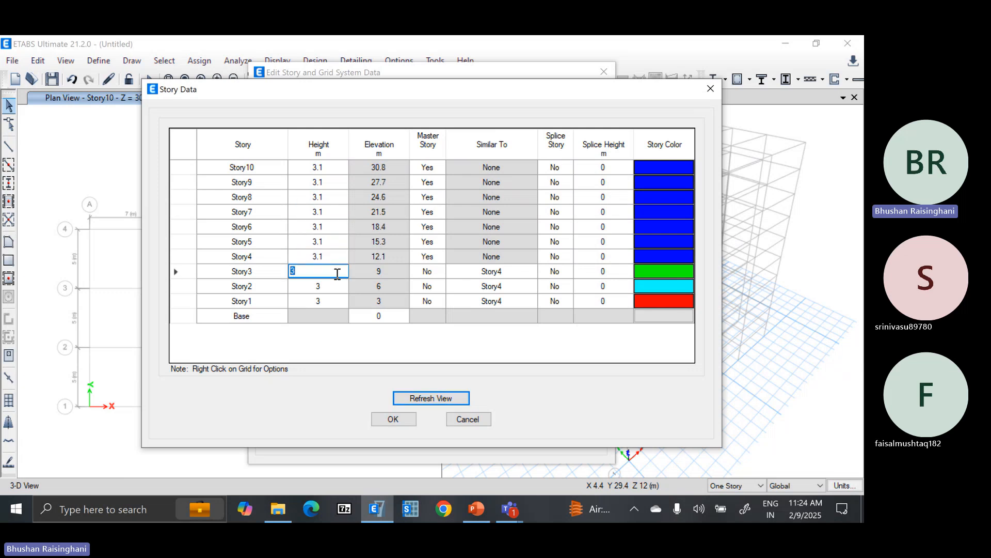
key(ctrl+v)
click(337, 287)
key(ctrl+v)
Set the height of Story1 to 4 m in the story data table.
click(341, 300)
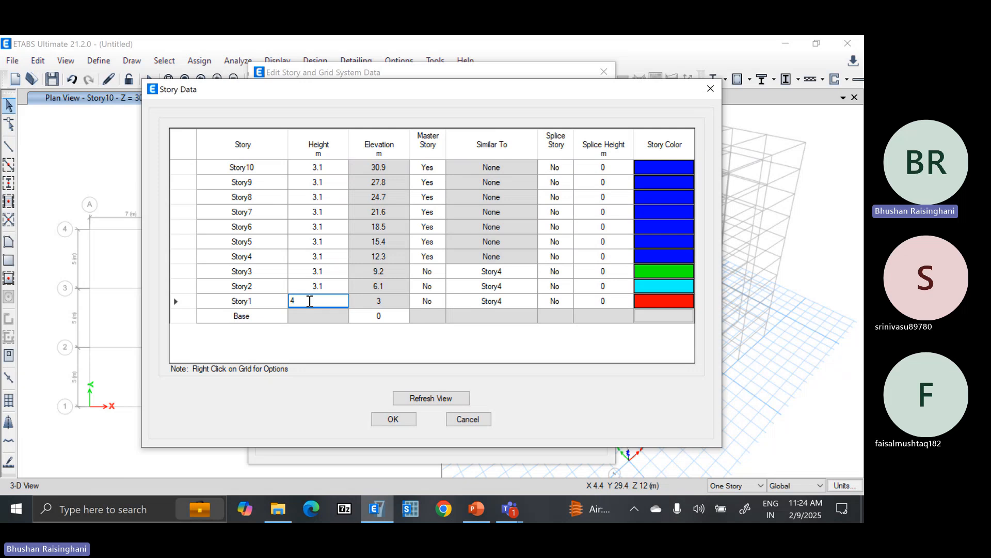
click(264, 316)
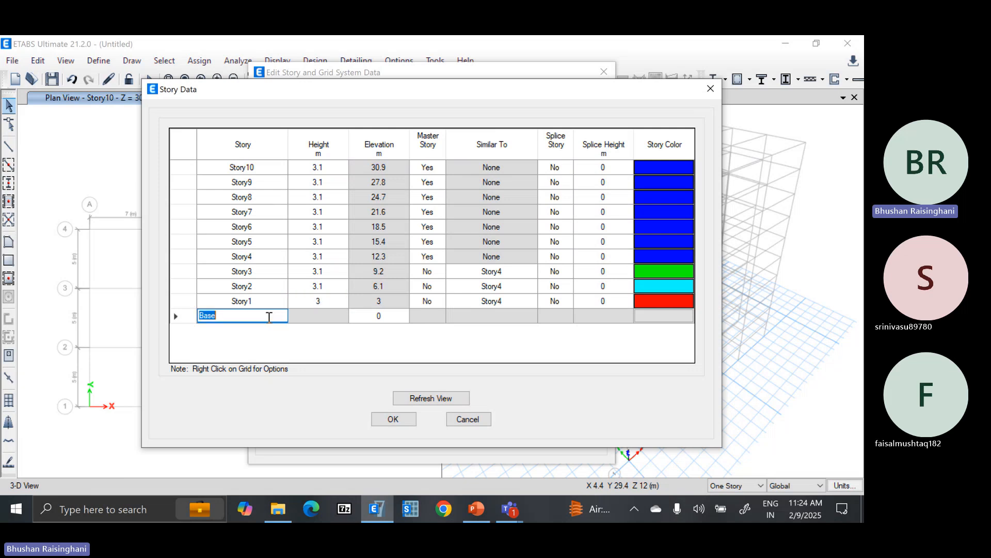
click(324, 301)
text(4)
click(248, 317)
Set Master Story to No for Story4 through Story9, keeping Story10 as the only master story.
click(555, 169)
click(525, 171)
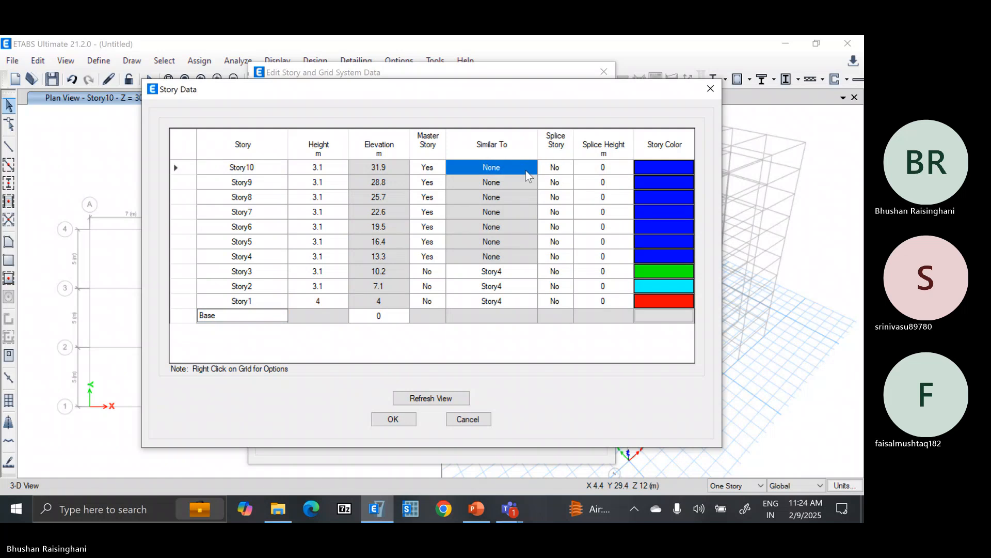
click(499, 274)
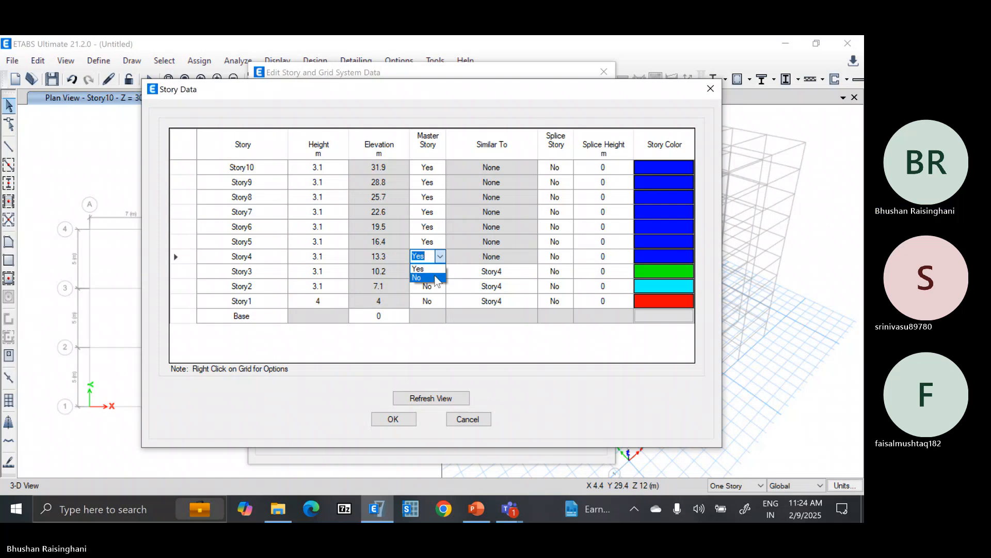
click(433, 277)
click(439, 241)
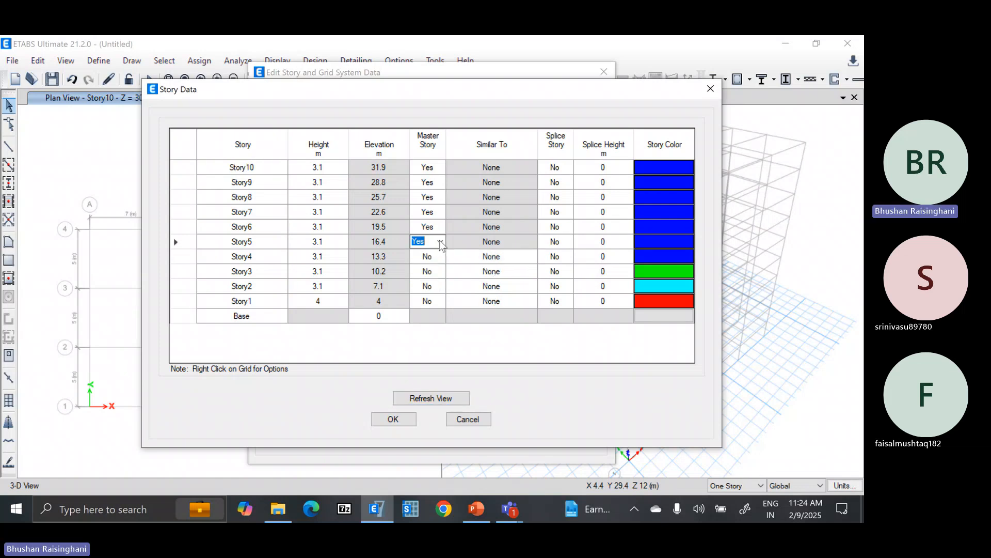
click(440, 241)
click(432, 264)
click(440, 227)
click(440, 227)
click(432, 250)
click(439, 210)
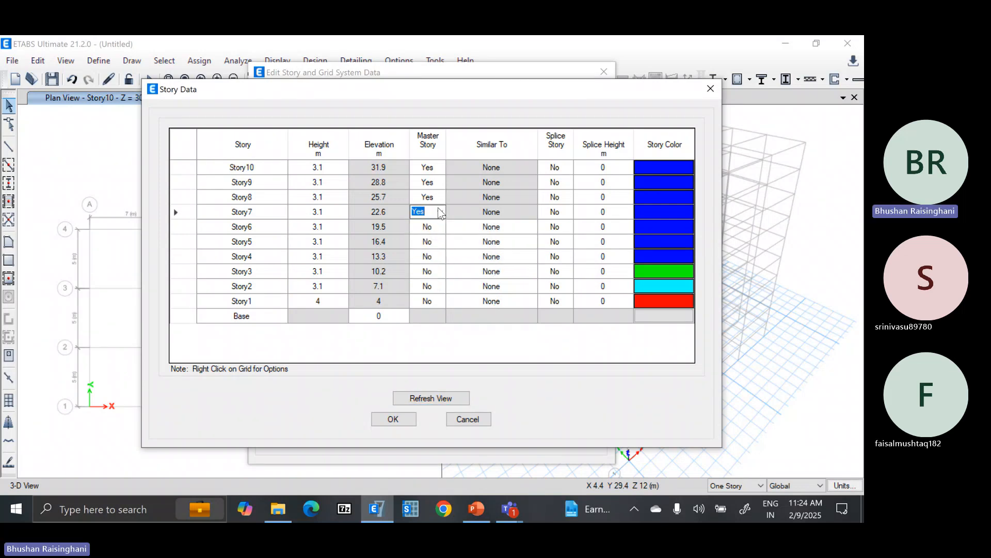
click(440, 212)
click(440, 211)
click(433, 235)
click(440, 196)
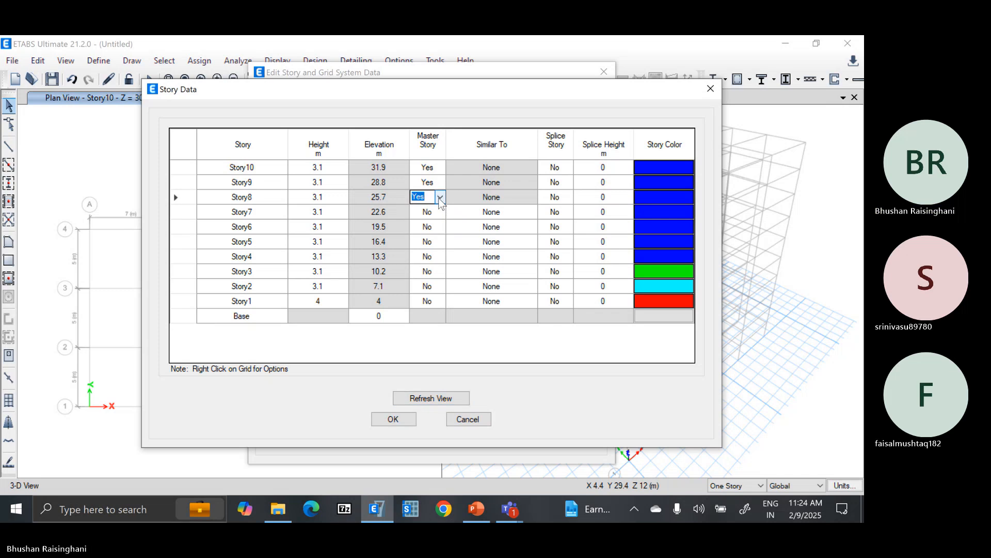
click(440, 197)
click(432, 219)
click(440, 182)
click(440, 182)
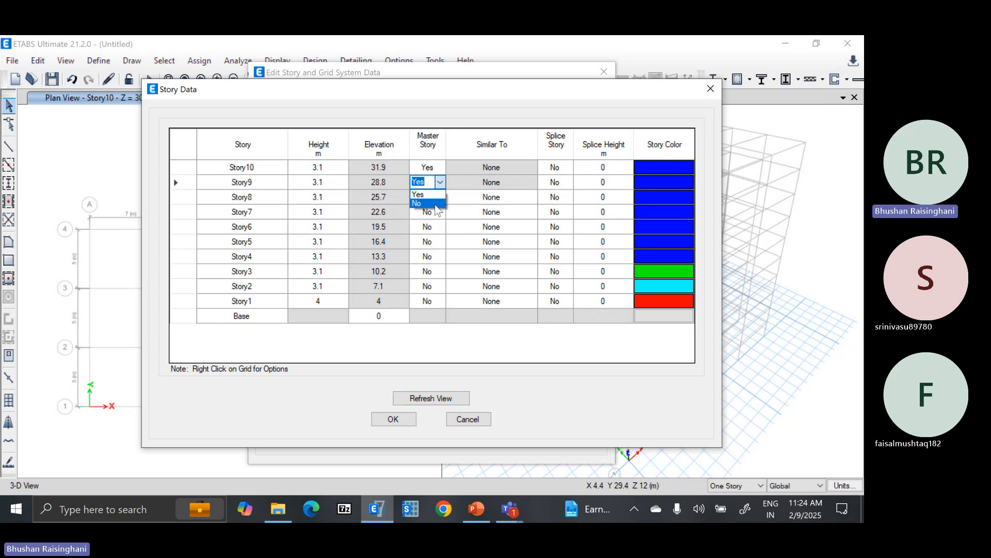
click(435, 204)
click(436, 200)
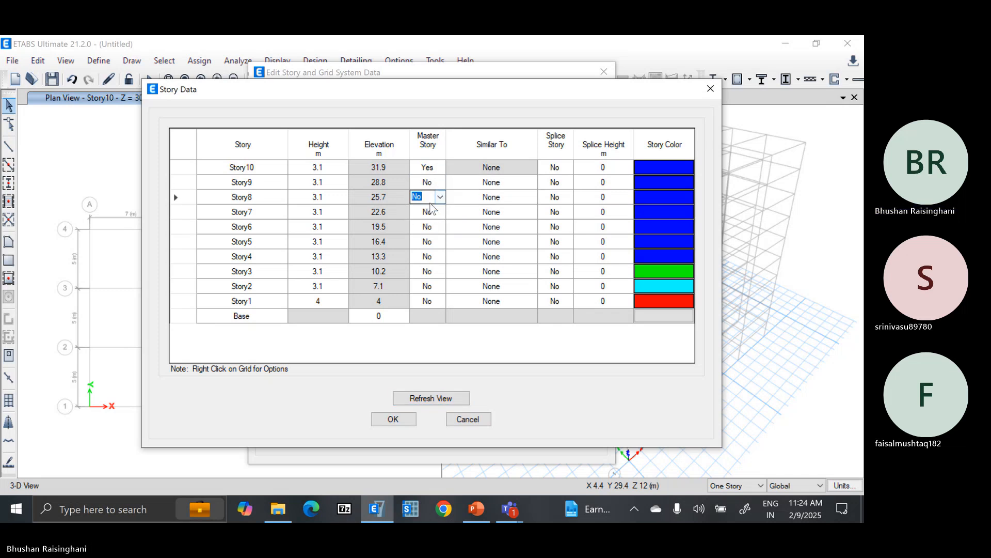
click(431, 168)
Set Similar To to Story10 for Story9, Story8, Story7, Story6 and Story5.
click(485, 182)
click(522, 169)
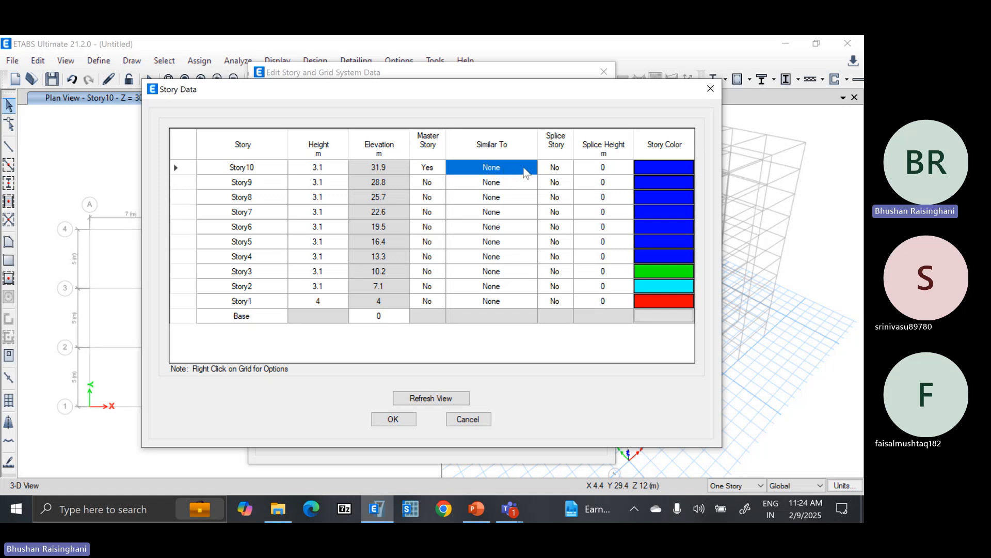
click(526, 183)
click(532, 182)
click(517, 200)
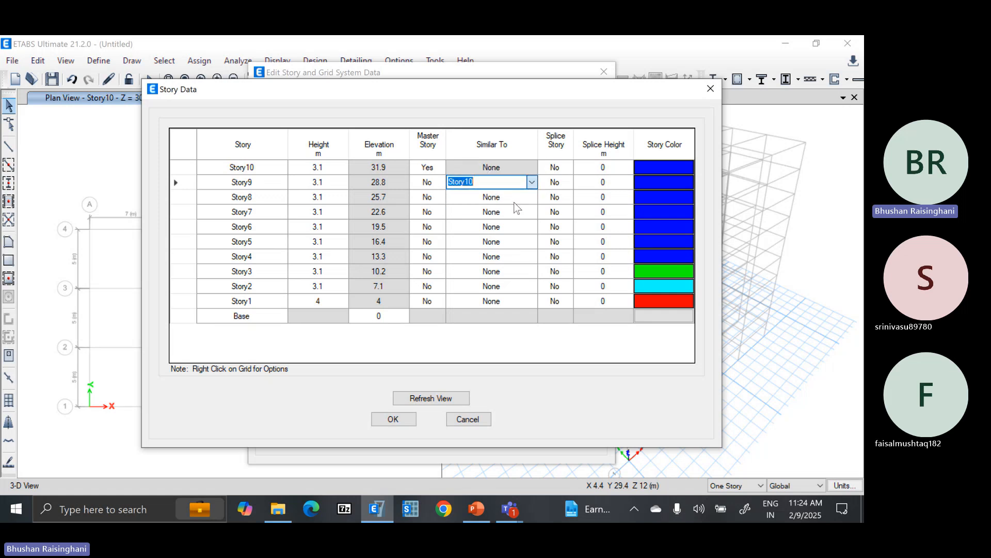
click(514, 199)
click(532, 197)
click(517, 212)
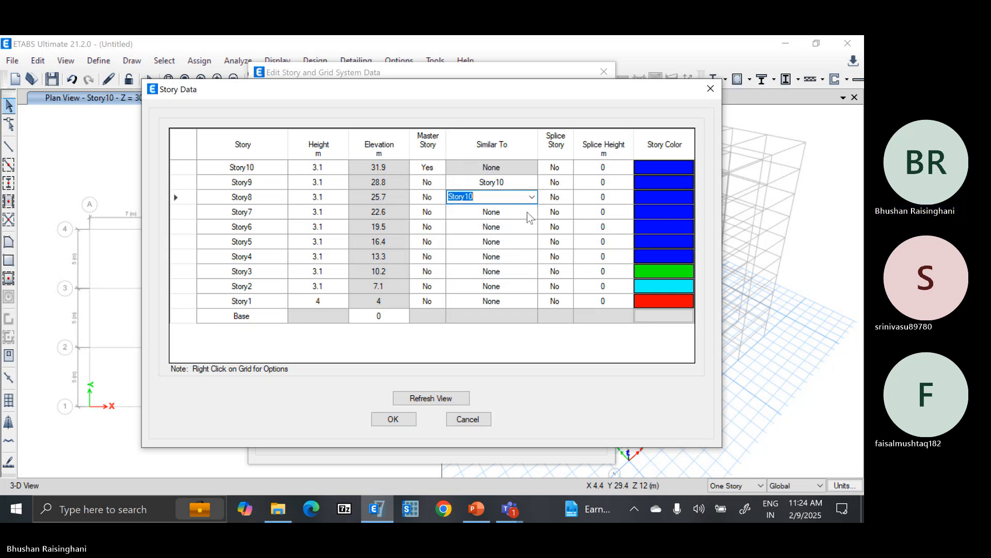
click(516, 212)
click(532, 212)
click(516, 227)
click(534, 230)
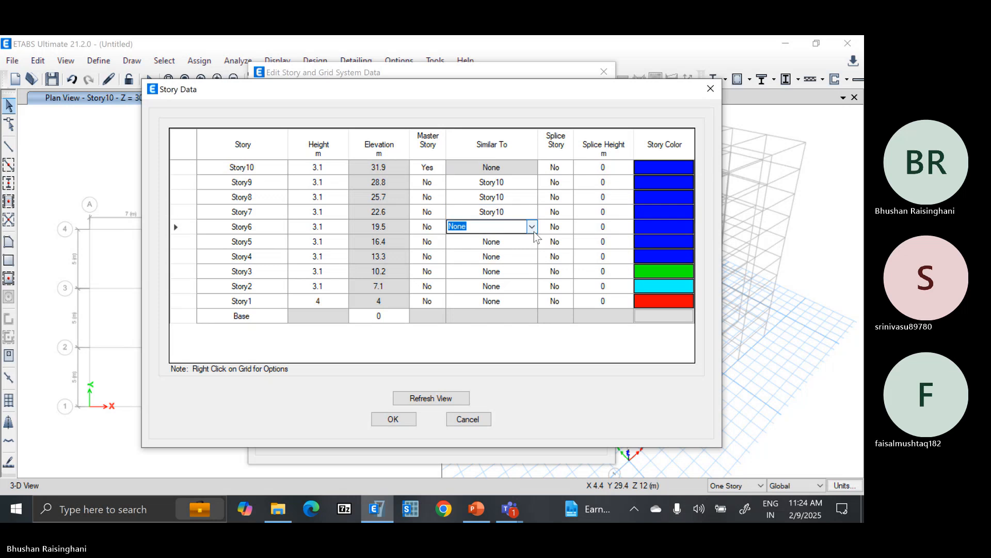
click(532, 227)
click(516, 246)
click(516, 242)
click(532, 242)
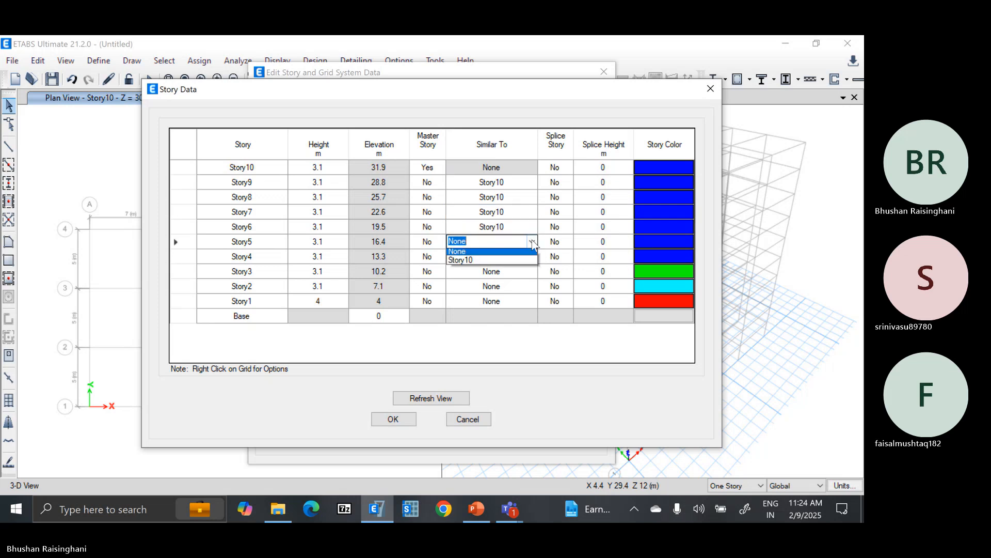
click(531, 241)
click(532, 241)
click(514, 260)
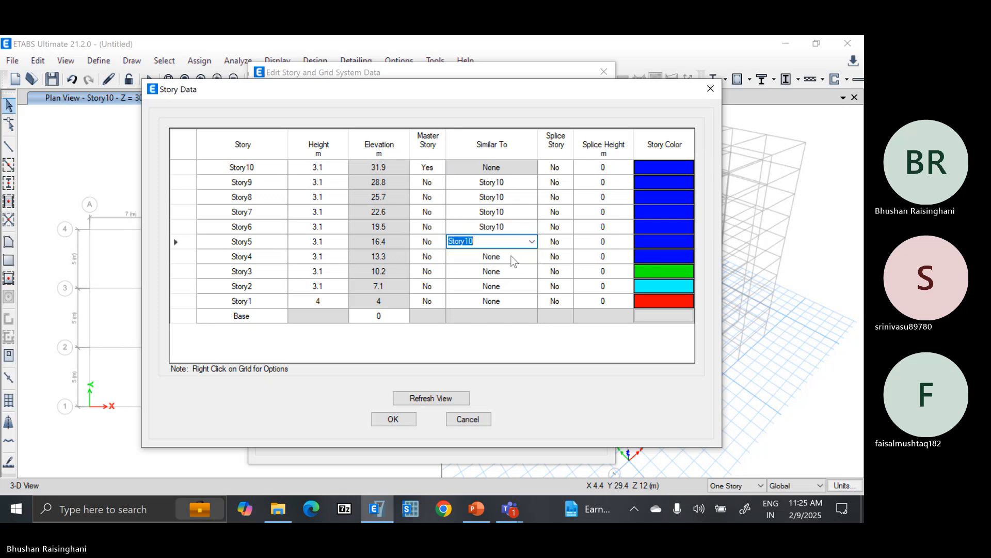
Refresh the view with the edited stories and accept the story data table.
click(514, 258)
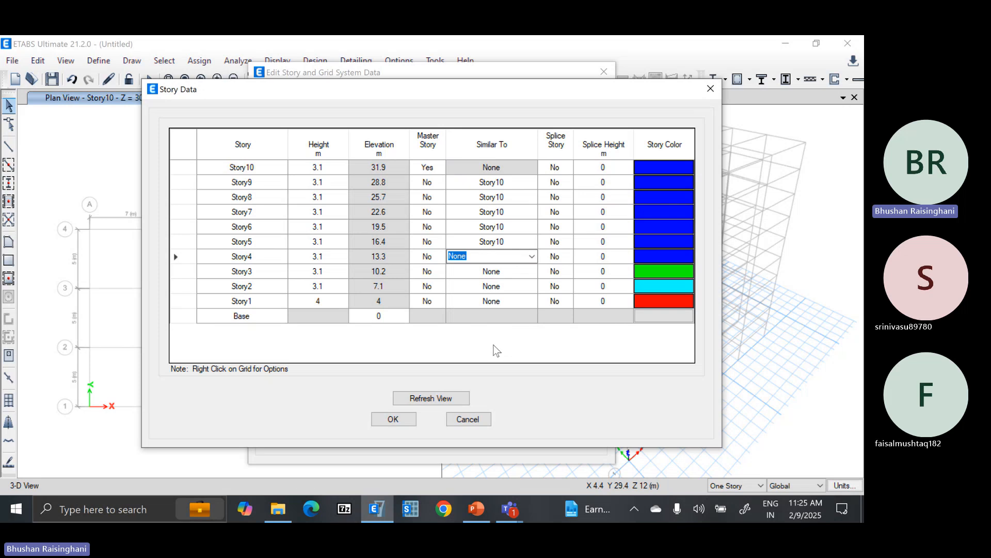
click(398, 400)
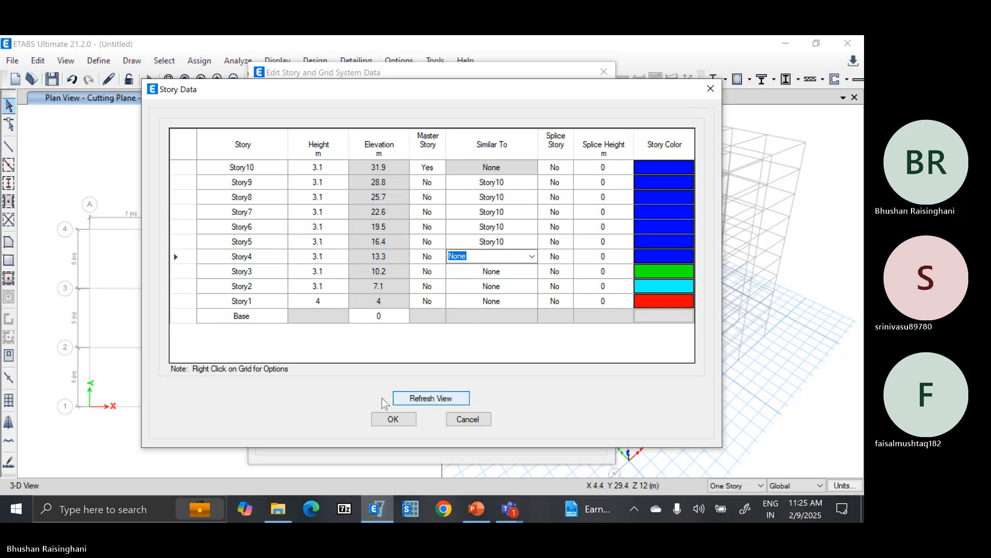
click(391, 417)
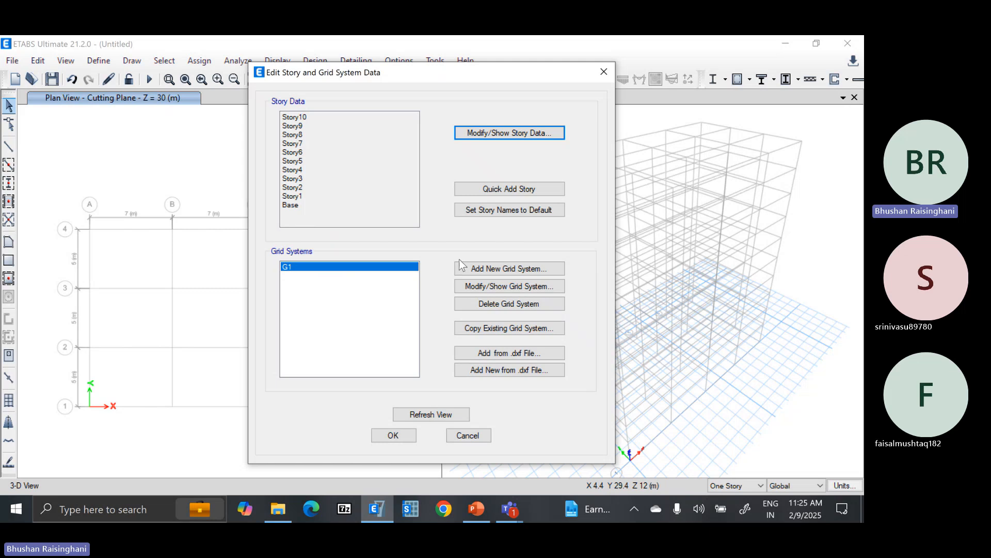
Open grid system G1 for modification and display its grid data as spacing.
click(483, 286)
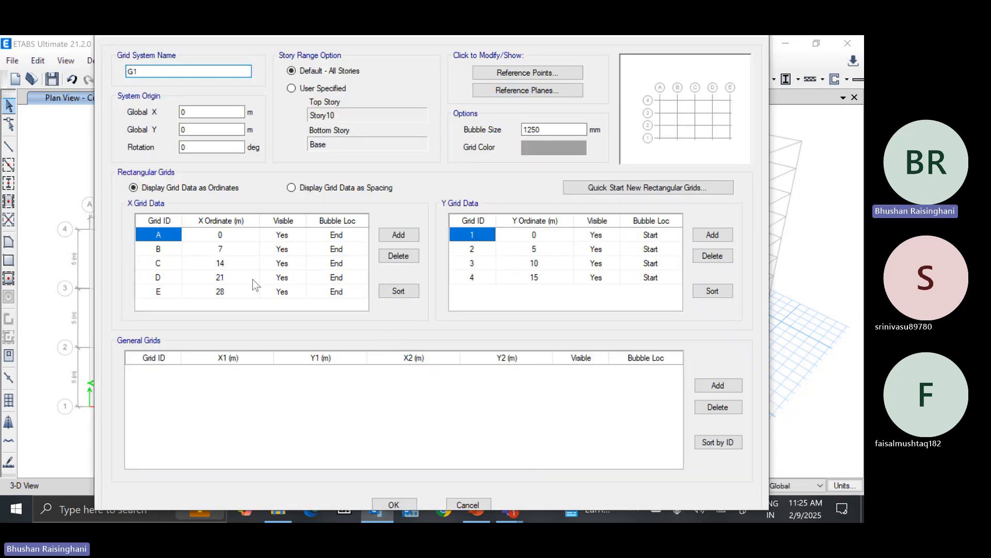
click(291, 188)
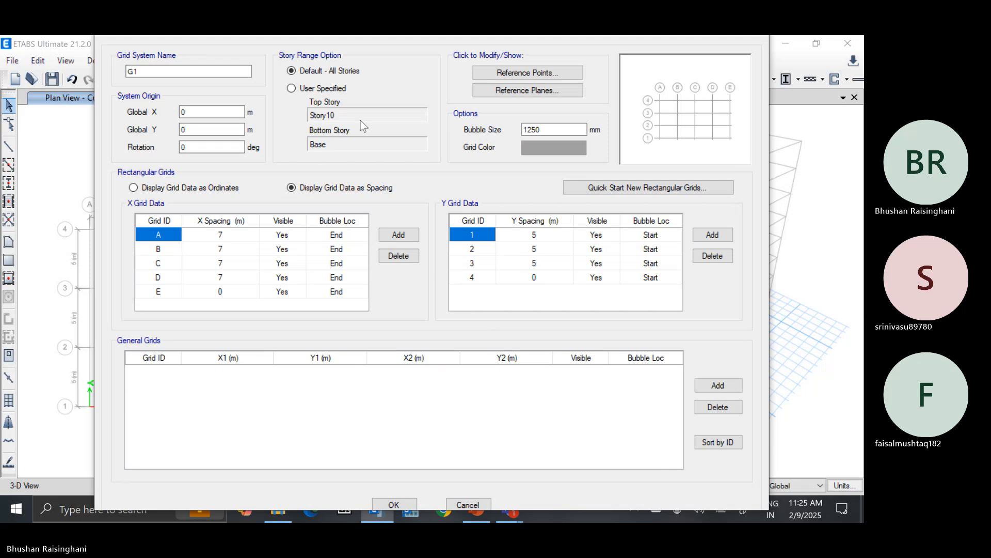
Add a horizontal reference plane to G1 at Z ordinate 1.55 m with the ID Staircase.
click(506, 93)
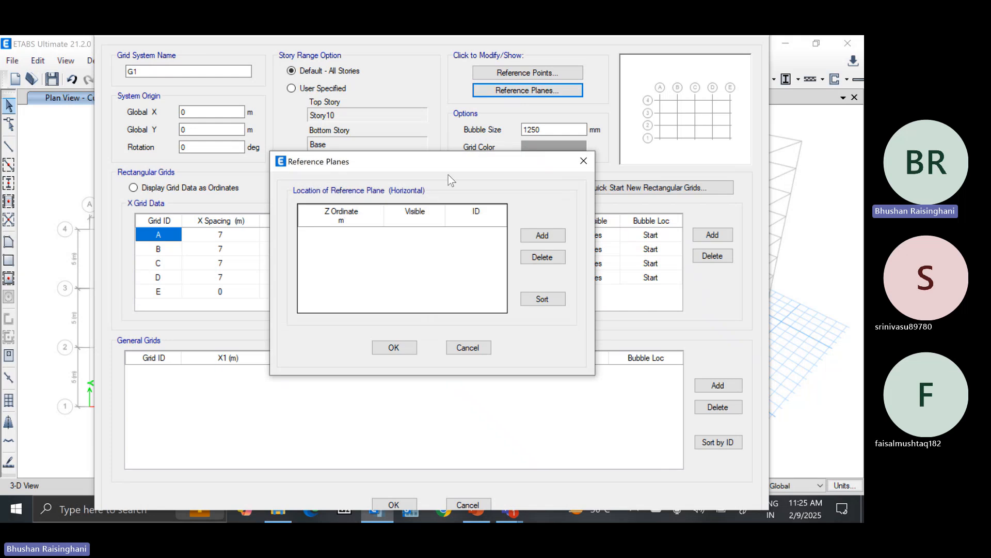
click(542, 235)
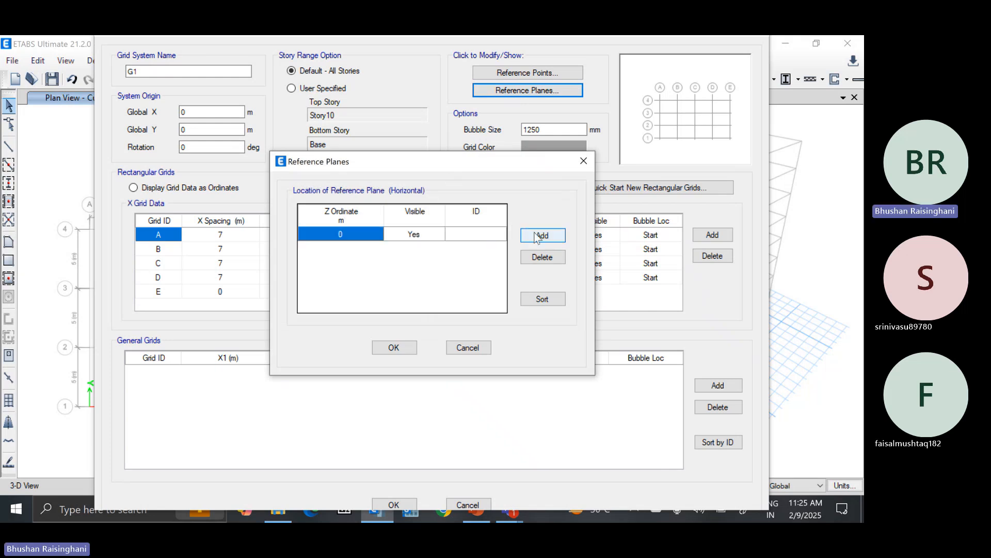
click(350, 234)
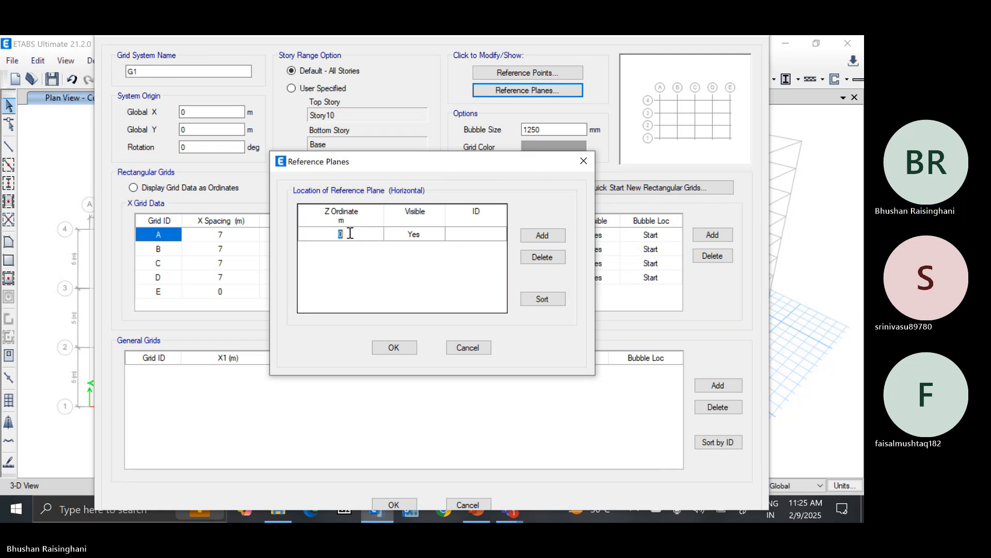
text(1.55)
click(461, 237)
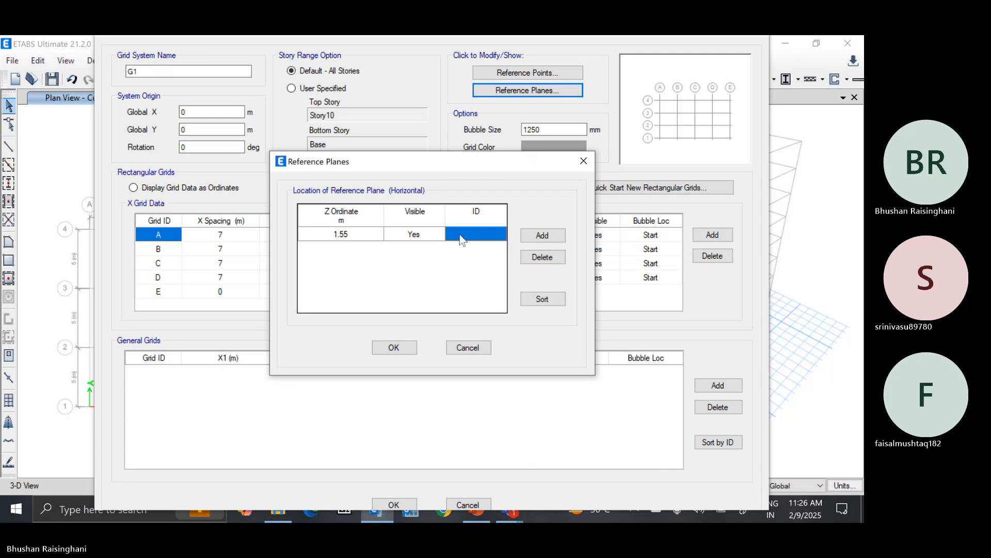
text(Stairca)
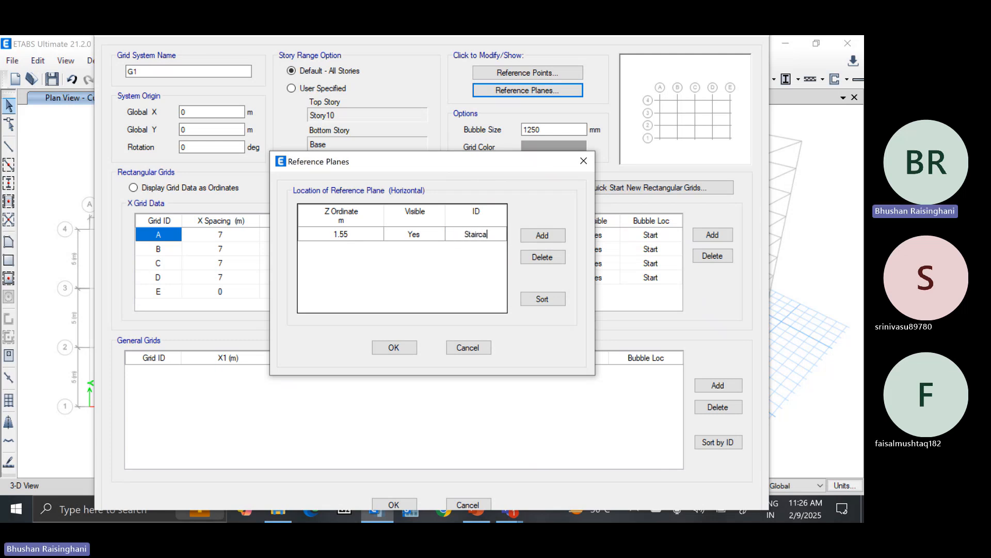
text(se)
click(365, 238)
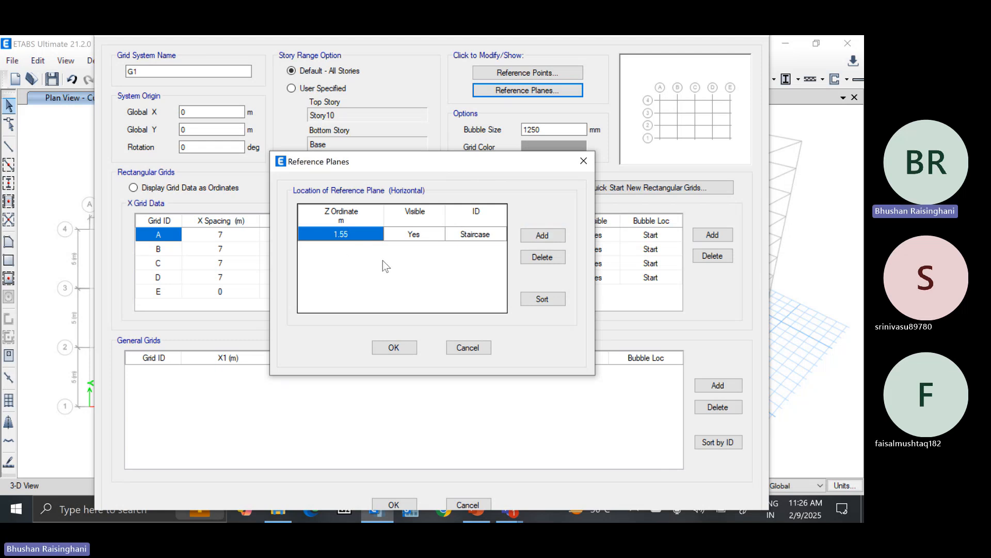
Add a second reference plane with its Z ordinate entered as 1.55+3.1 m.
click(541, 236)
click(345, 250)
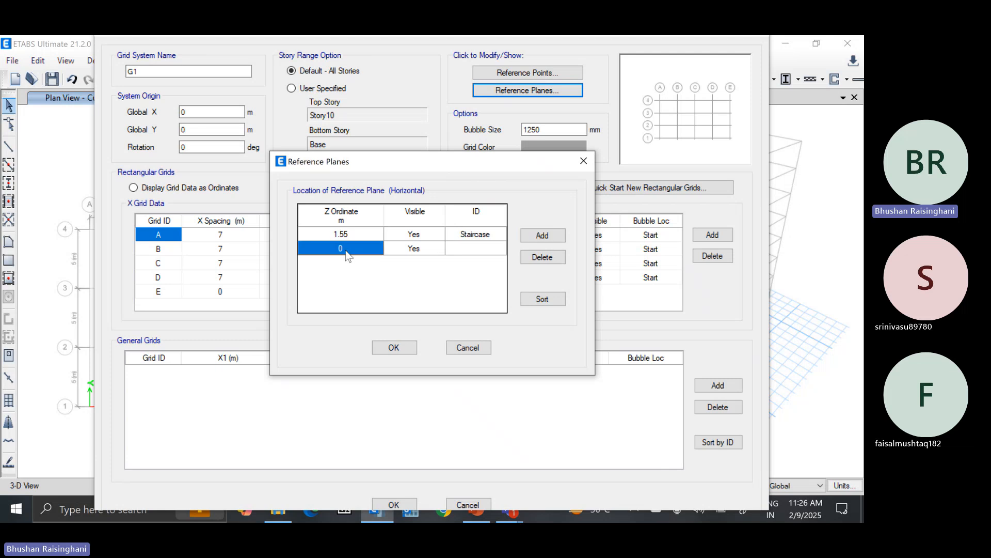
click(346, 250)
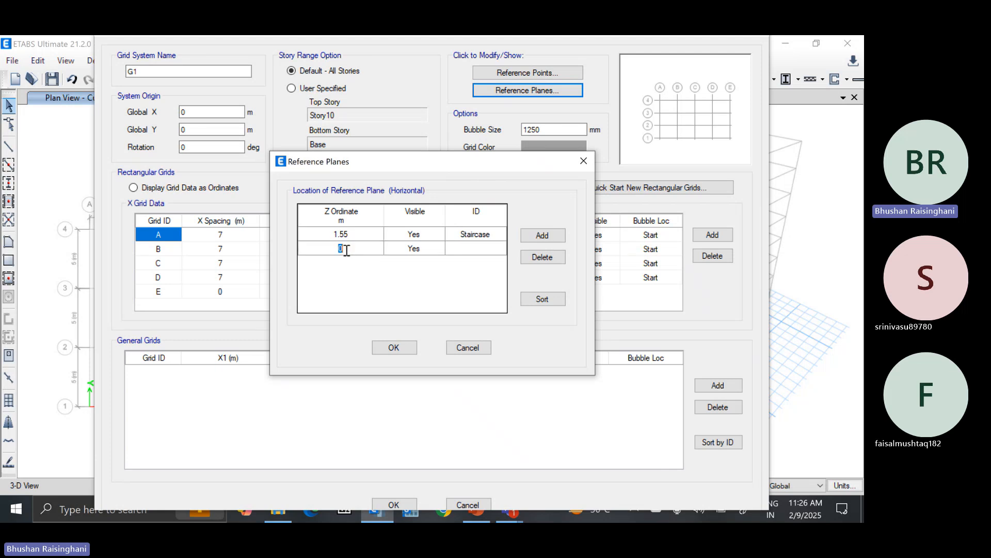
text(1.55+3.1)
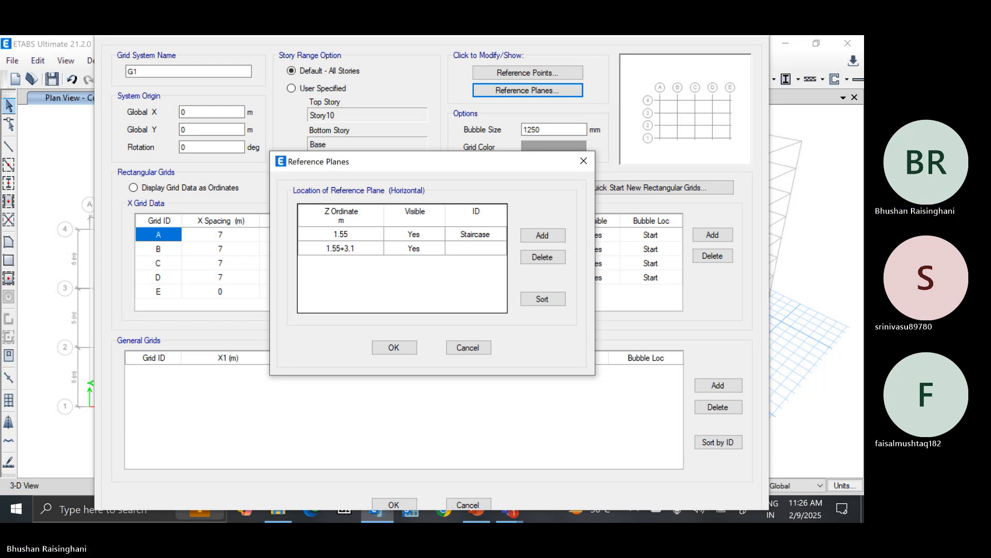
key(Return)
click(490, 257)
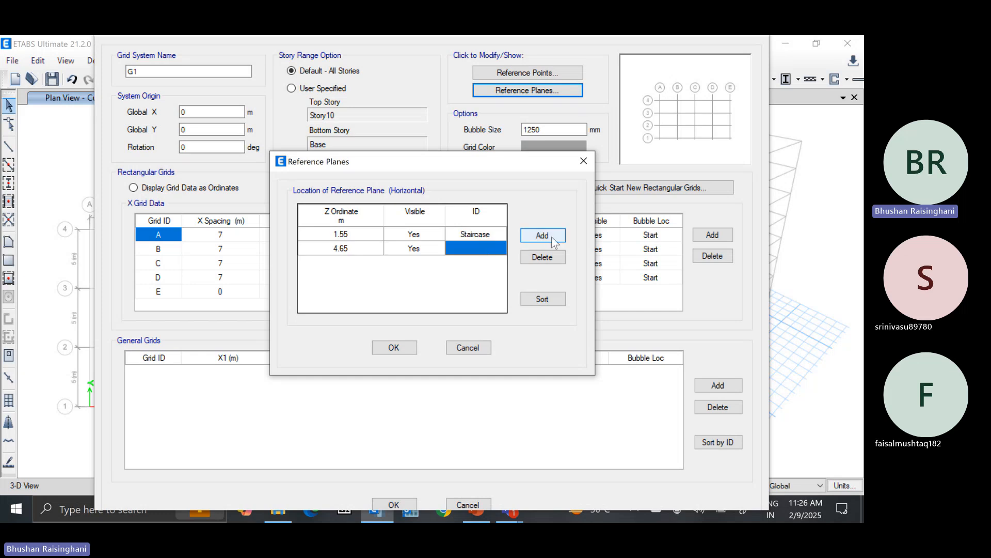
Delete the second reference plane at Z ordinate 4.65 m and accept the reference planes.
click(345, 252)
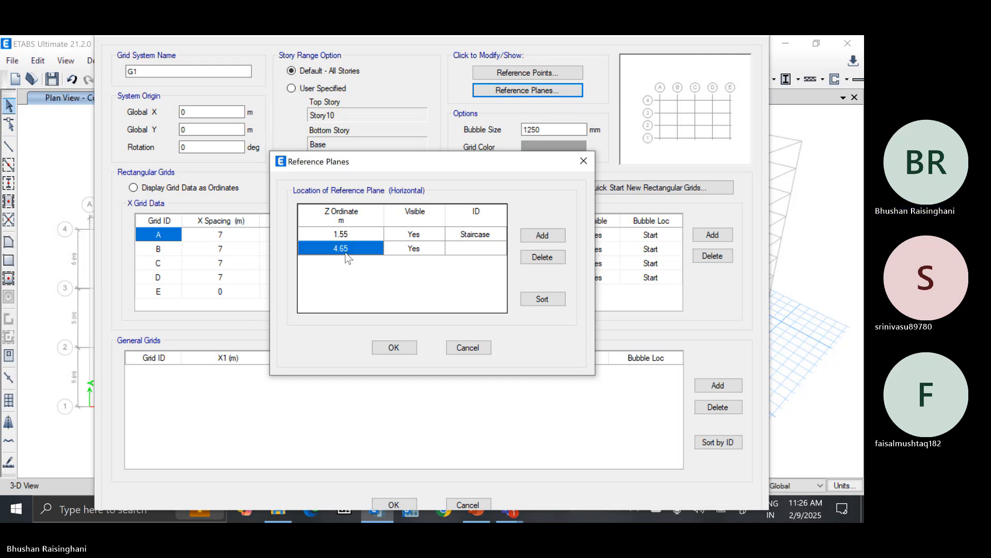
click(548, 255)
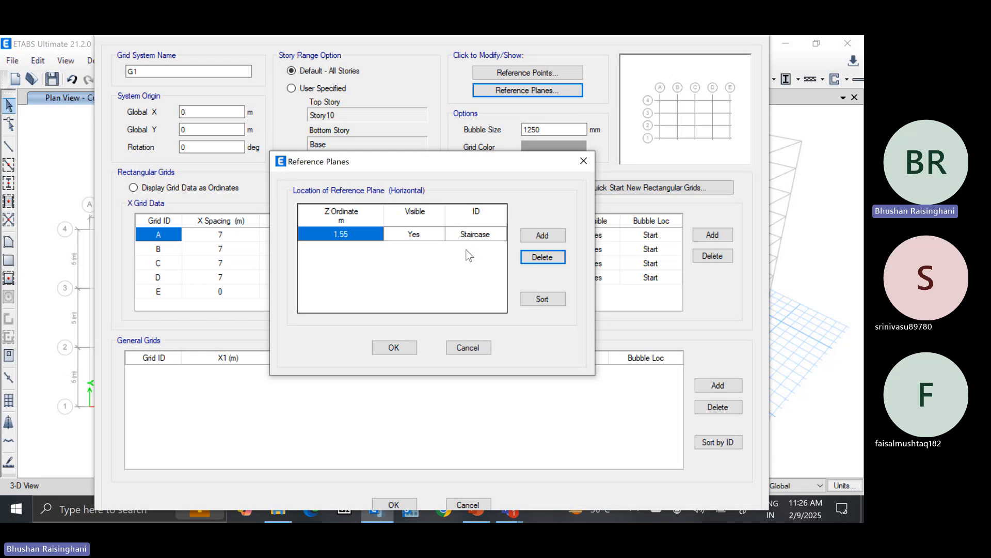
click(407, 347)
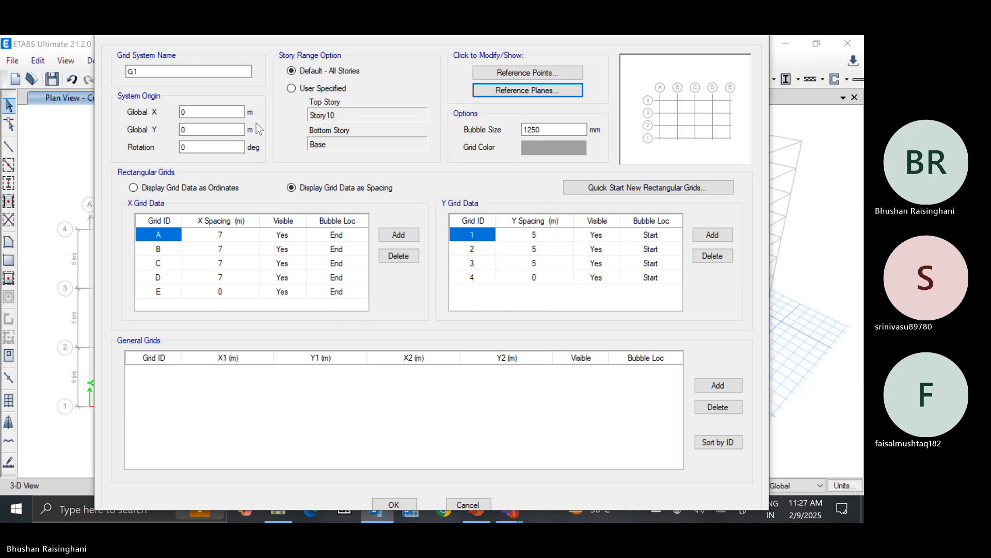
Set the rotation of grid system G1 to 45 degrees and accept the grid system data.
click(199, 113)
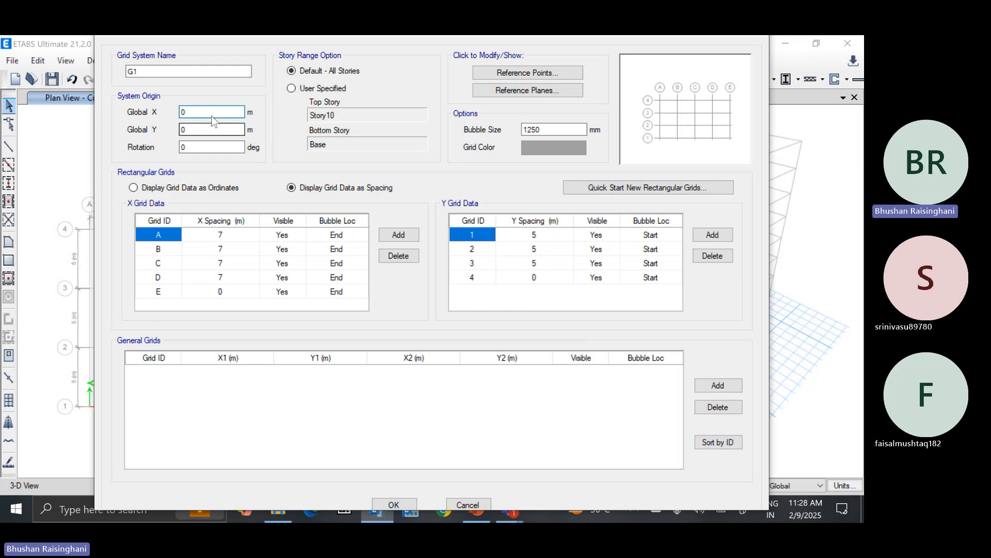
drag(467, 35, 541, 57)
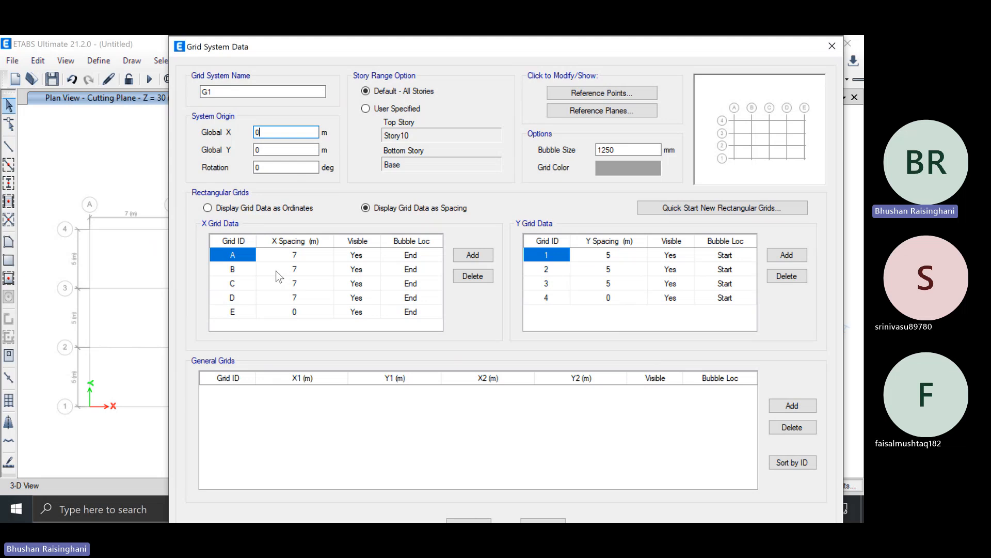
double_click(279, 133)
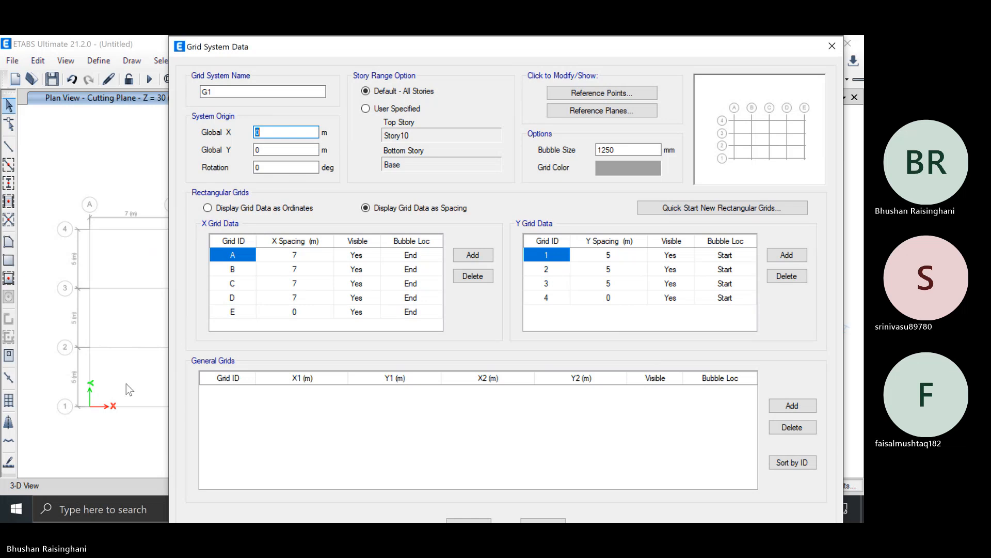
click(267, 150)
double_click(266, 168)
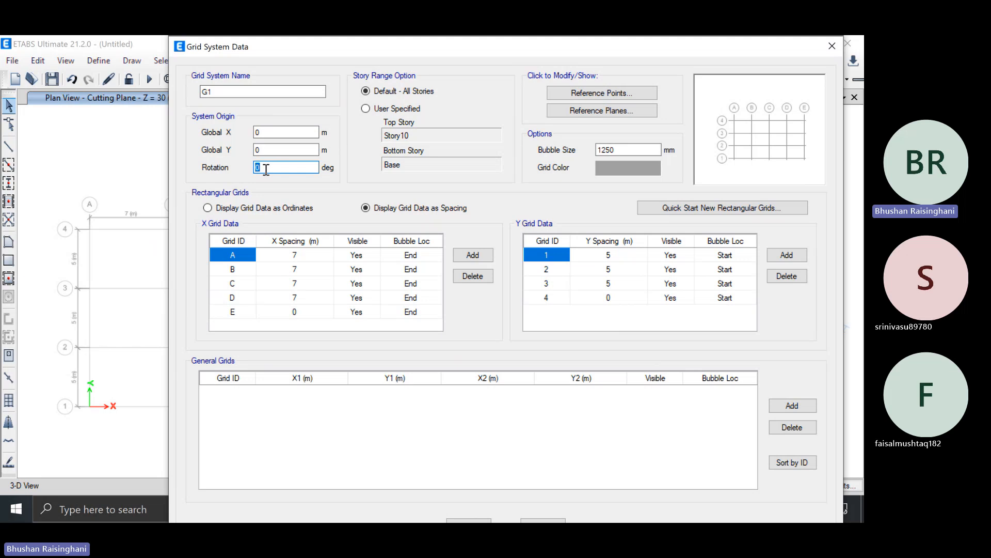
text(45)
click(277, 150)
key(Return)
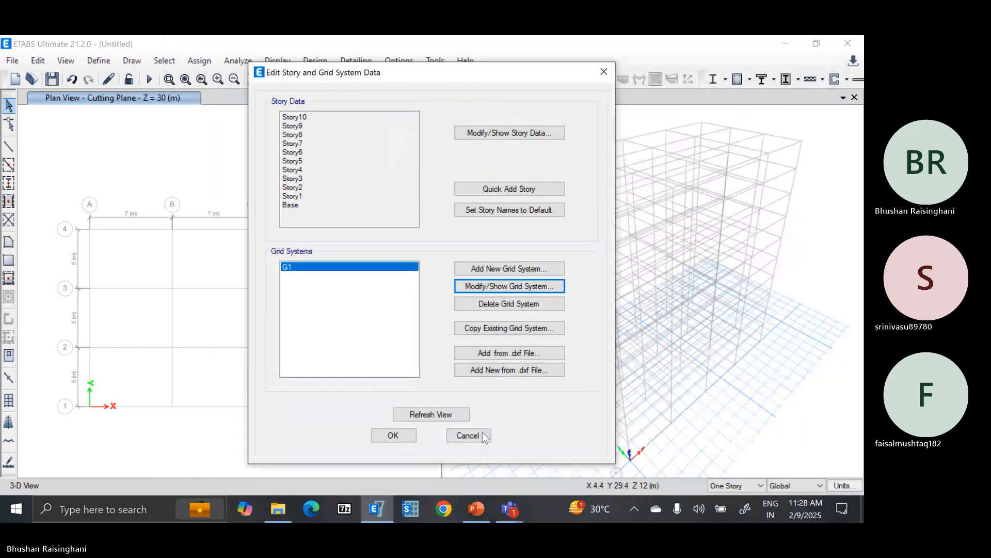
Refresh the view with the edited grid system and accept the story and grid system data.
click(456, 416)
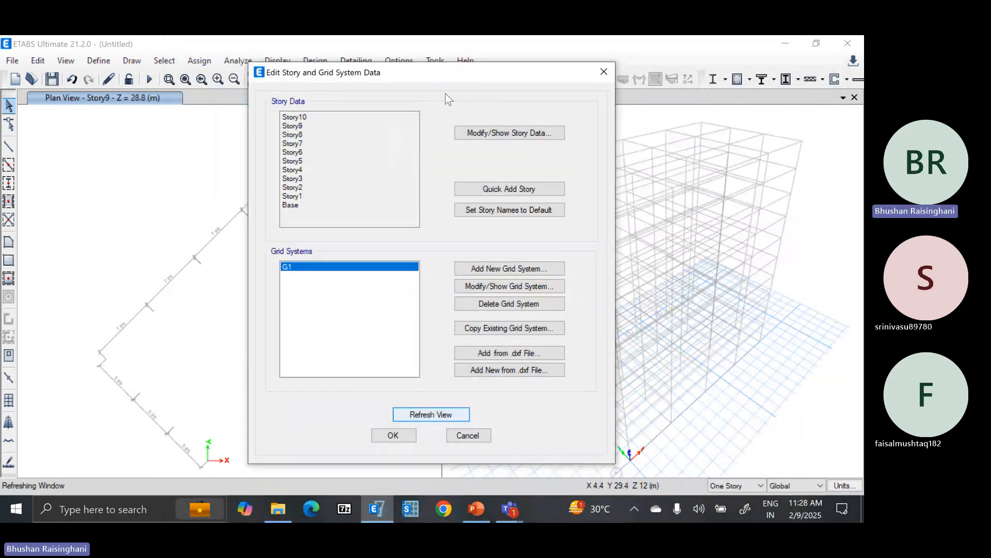
drag(446, 71, 617, 57)
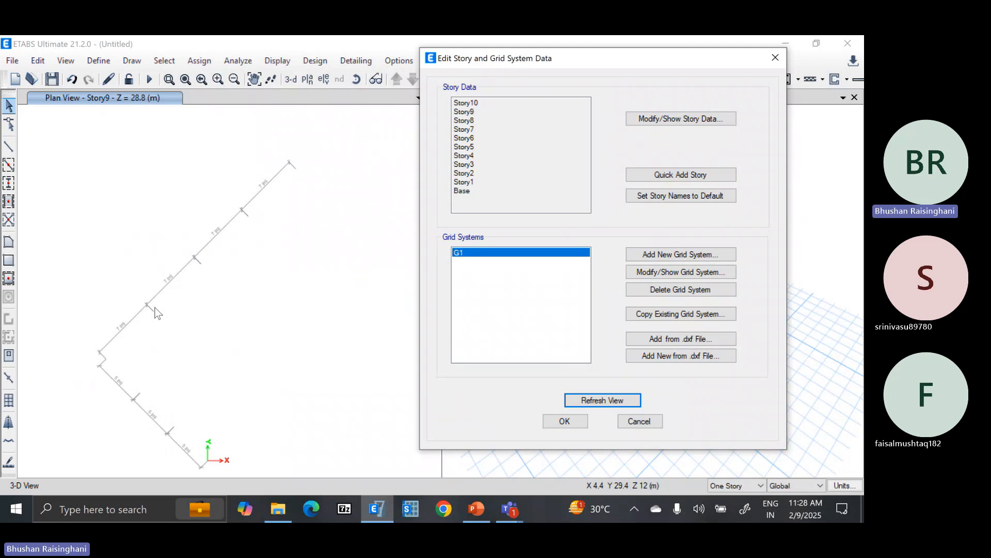
click(558, 422)
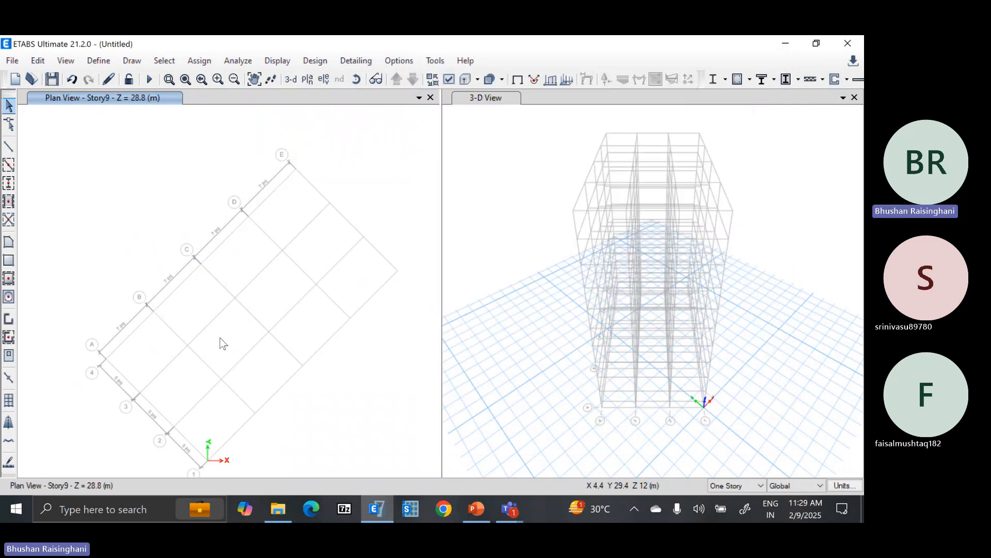
scroll(221, 348, down, 2)
scroll(222, 348, up, 1)
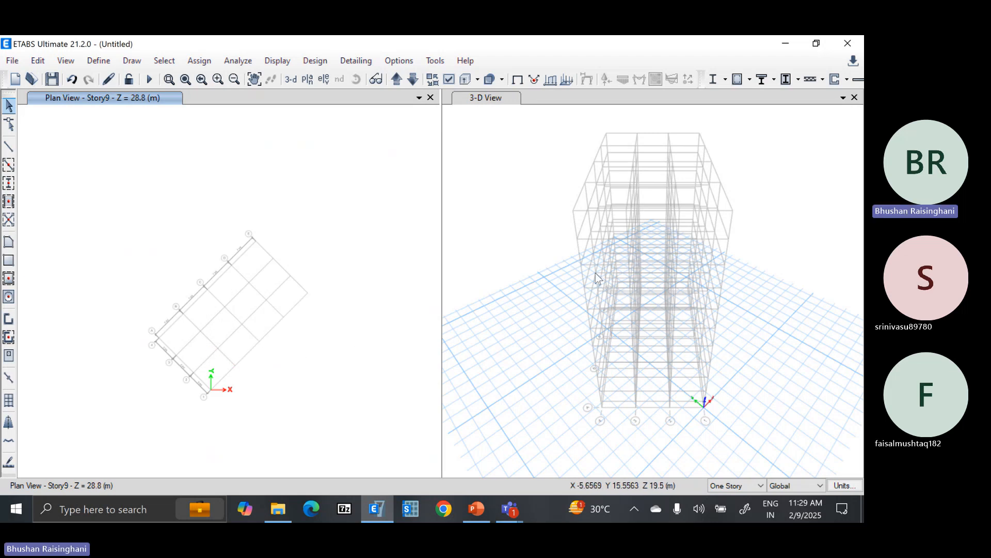
scroll(596, 273, down, 2)
scroll(598, 278, up, 2)
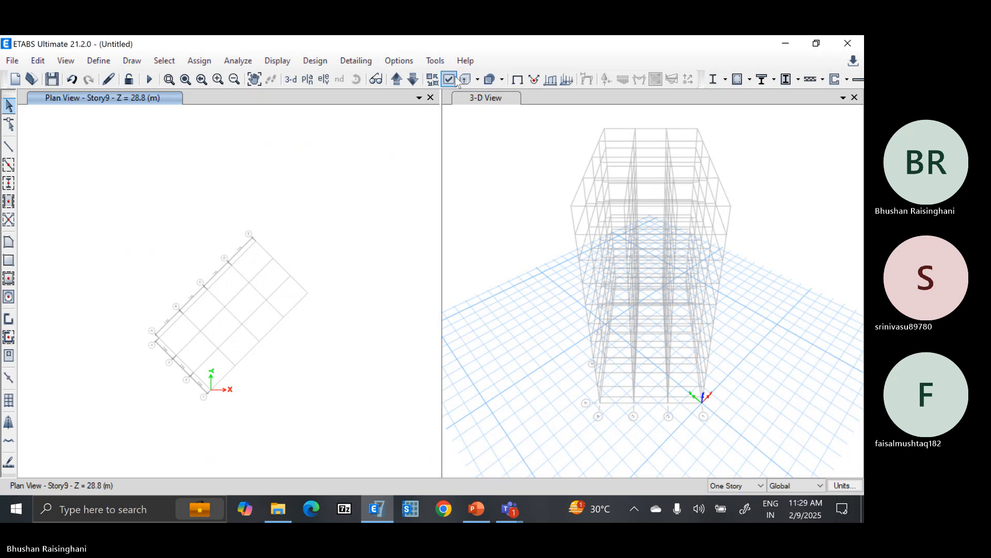
Display the Story10 plan view beside the 3-D view and rotate the 3-D model to inspect its grid.
click(291, 79)
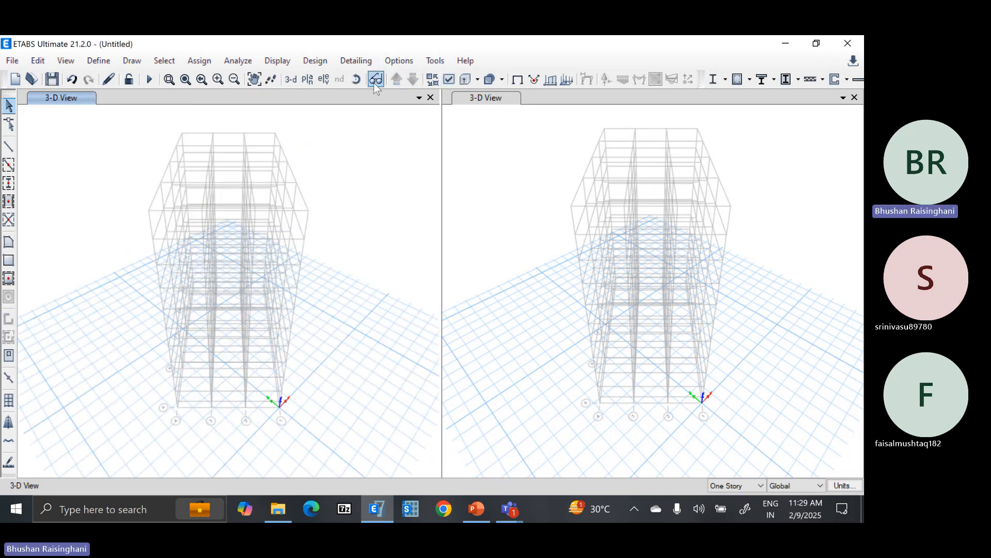
click(308, 79)
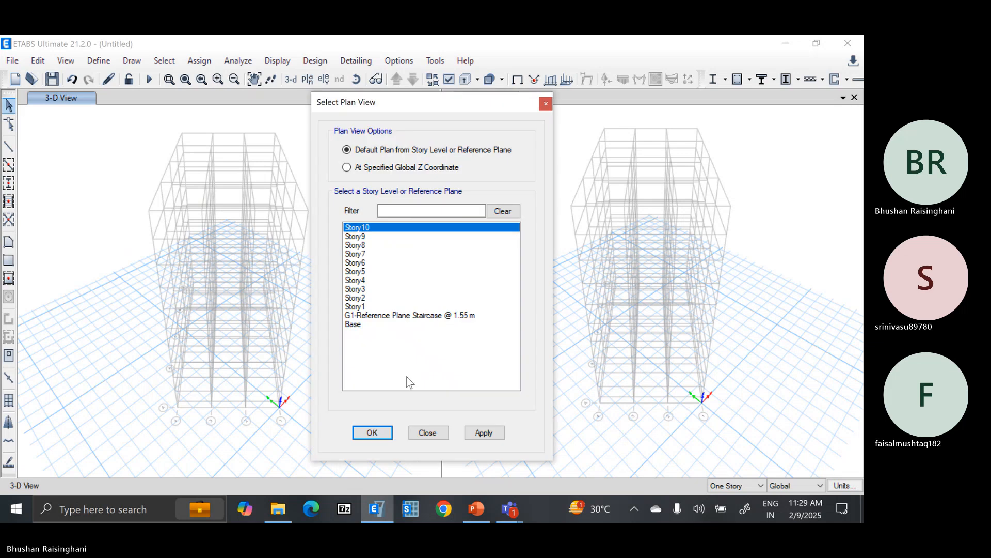
click(381, 437)
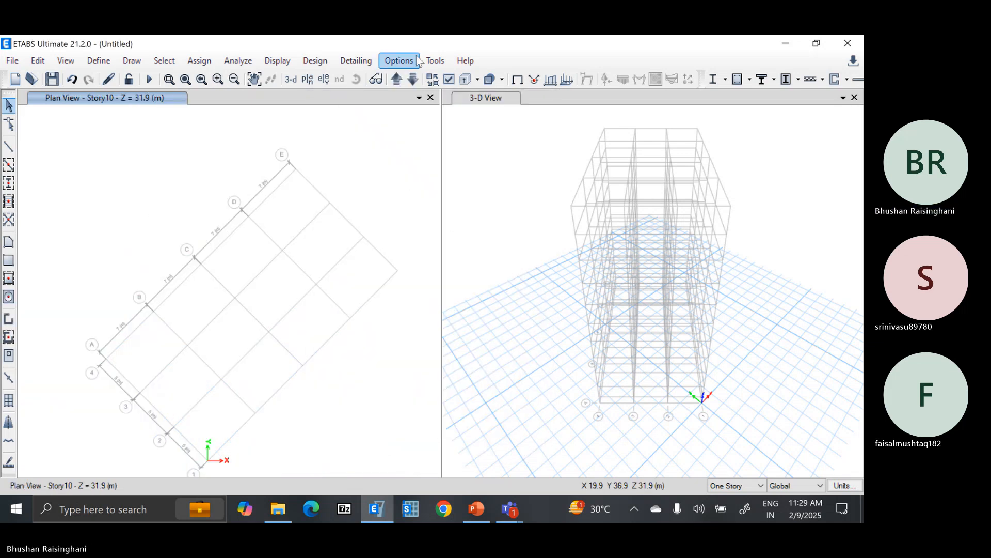
click(488, 157)
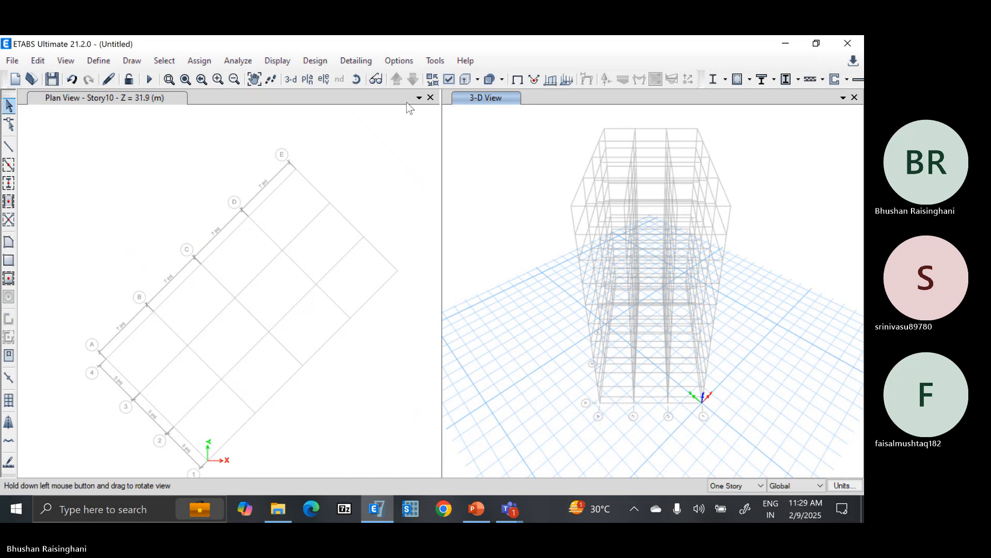
drag(726, 296, 677, 293)
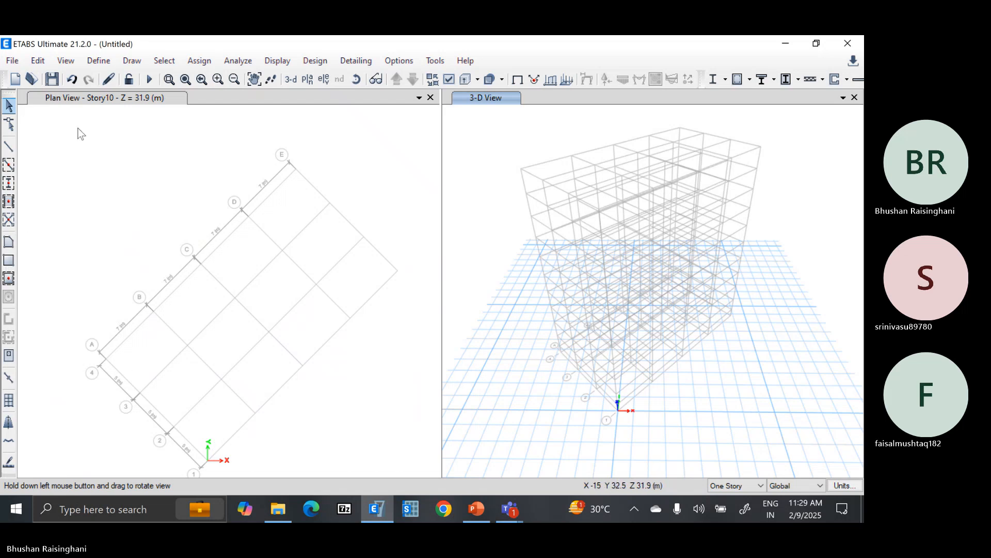
Examine the cylindrical options for a new grid system, including origin, rotation, R and T grid dimensions and first grid labels.
click(38, 62)
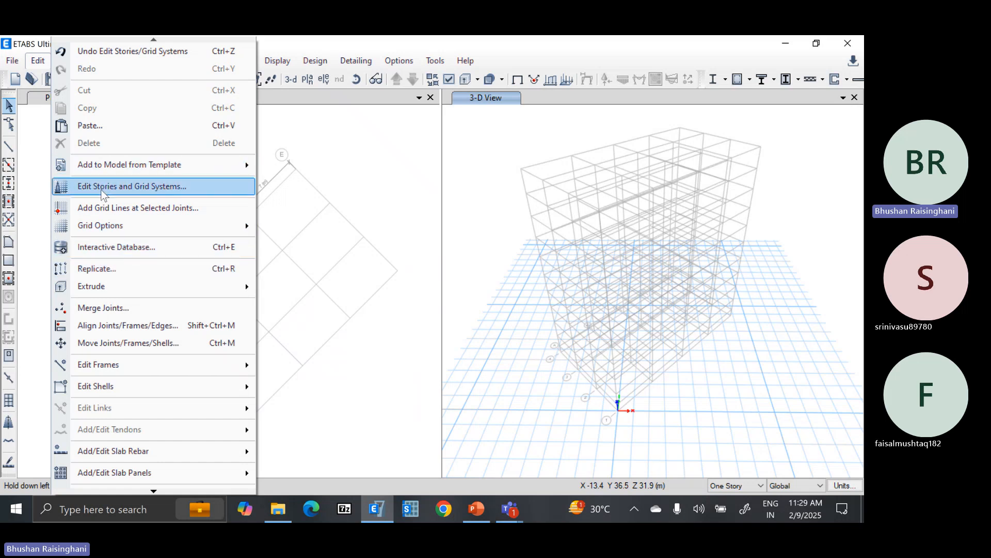
click(162, 187)
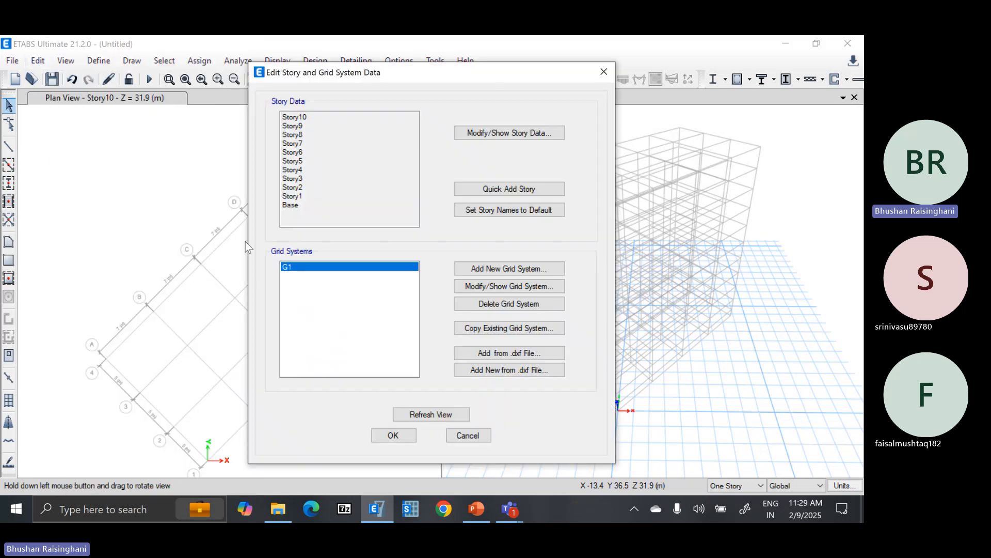
click(499, 270)
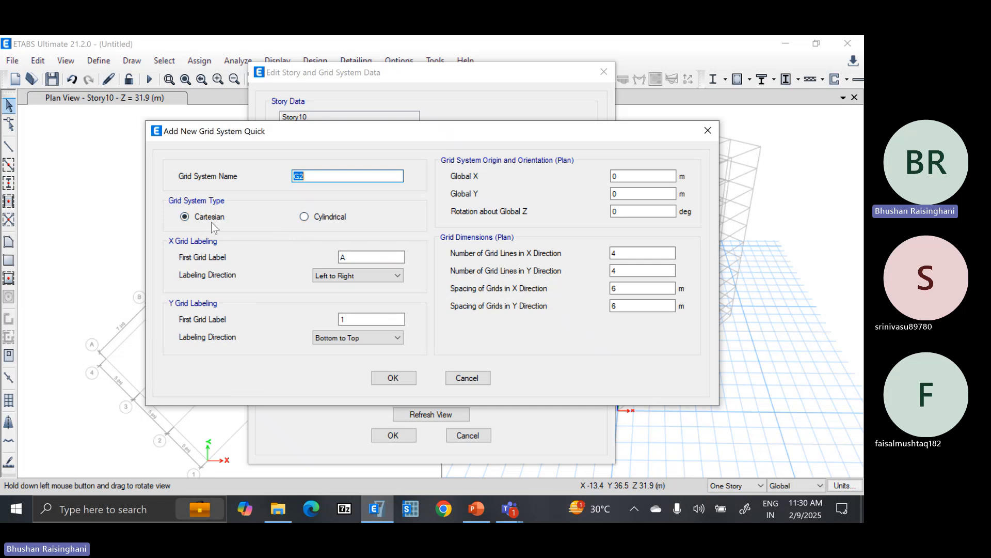
click(321, 218)
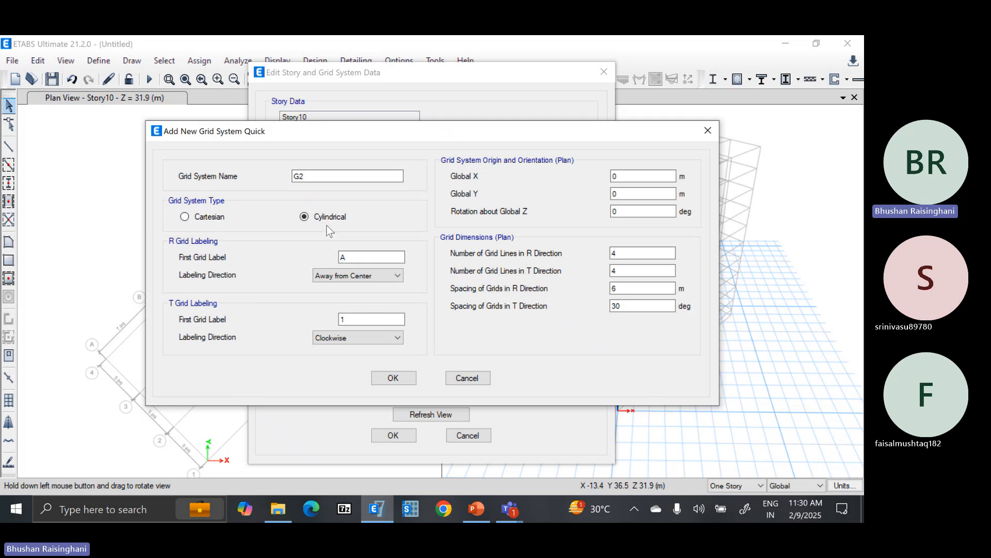
click(623, 179)
click(621, 195)
click(624, 211)
click(634, 257)
click(632, 273)
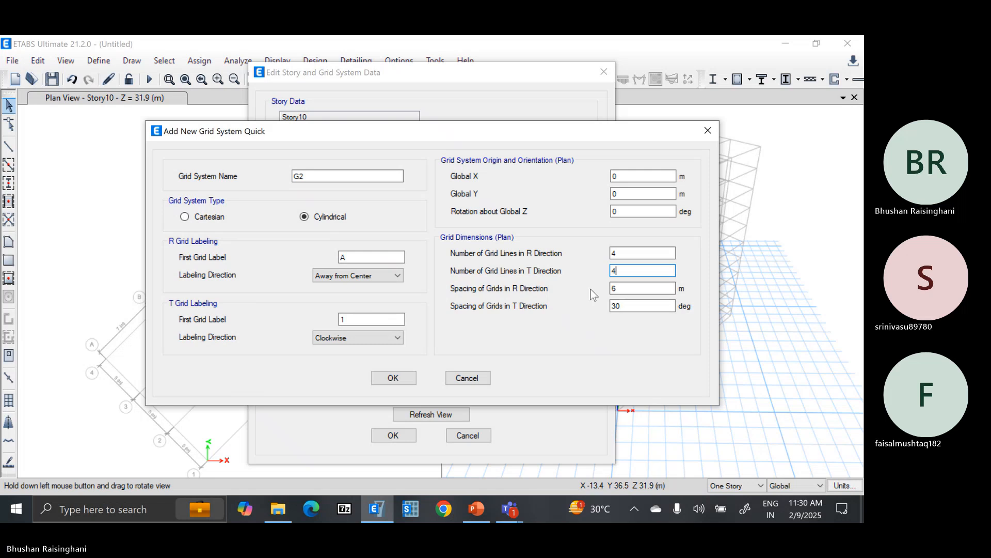
click(629, 289)
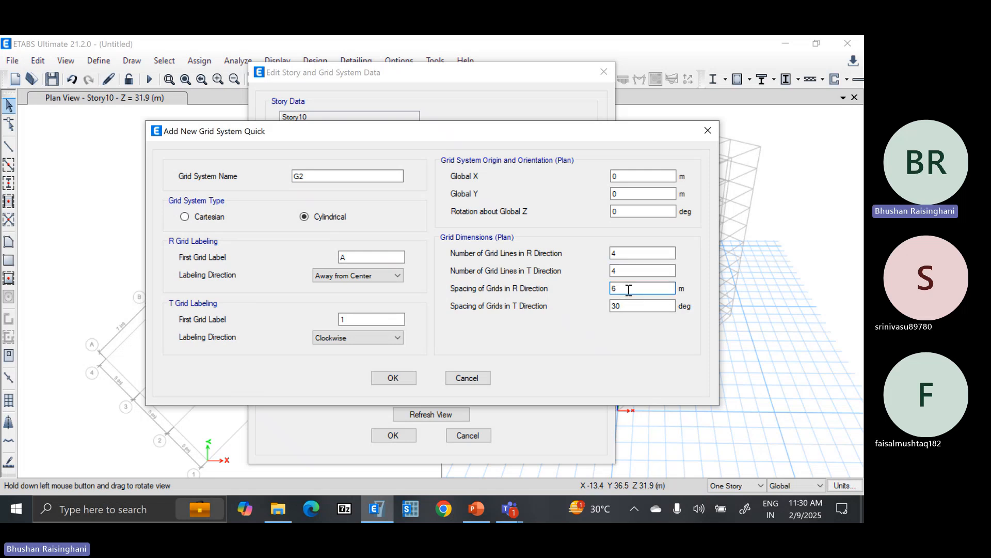
click(633, 310)
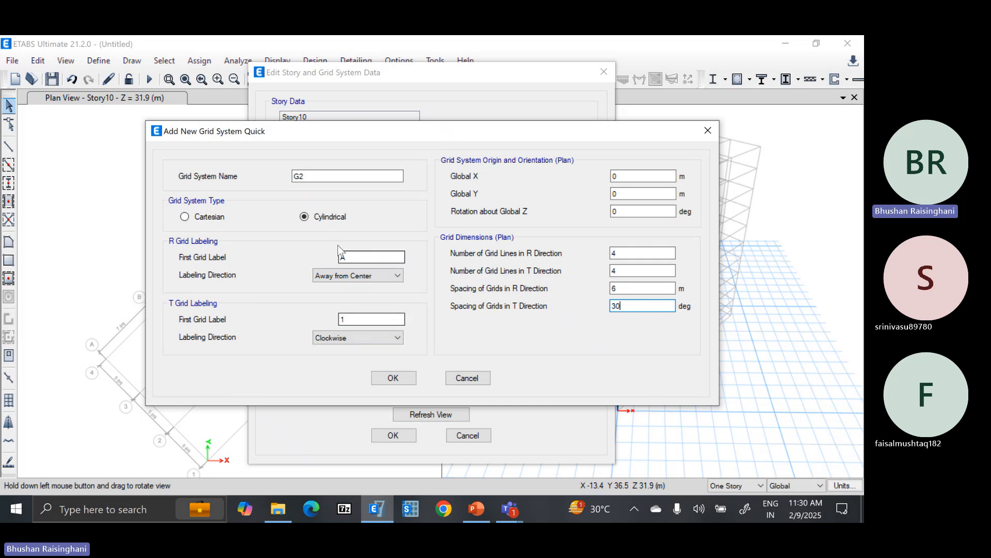
double_click(348, 257)
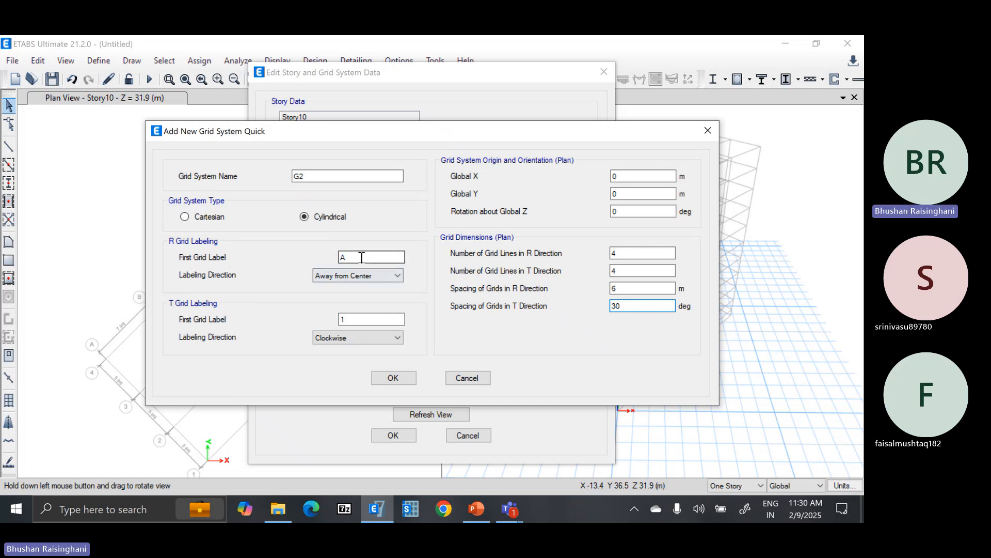
double_click(352, 319)
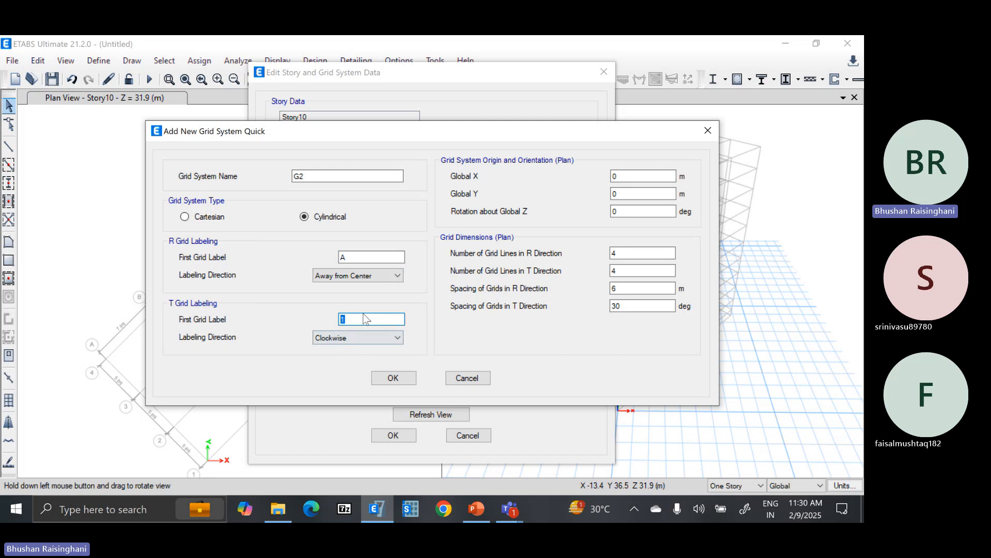
Review the Cartesian options for the new grid system, discard it and close the story and grid system data.
click(205, 219)
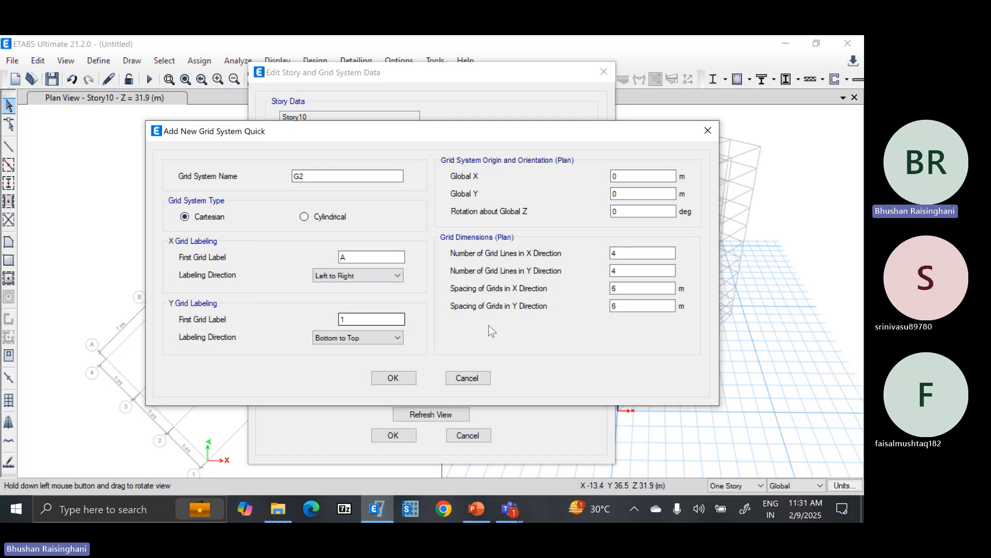
click(646, 177)
click(644, 194)
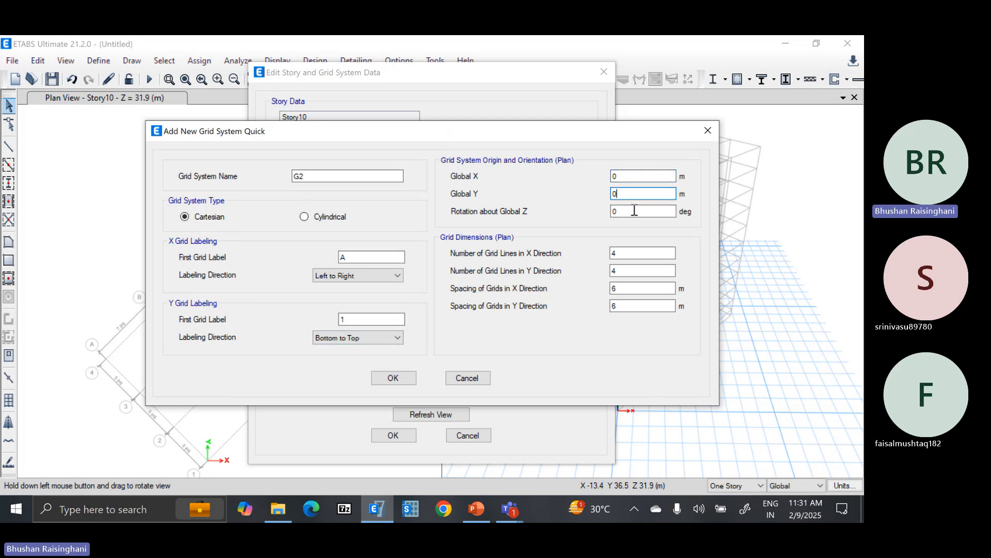
click(467, 376)
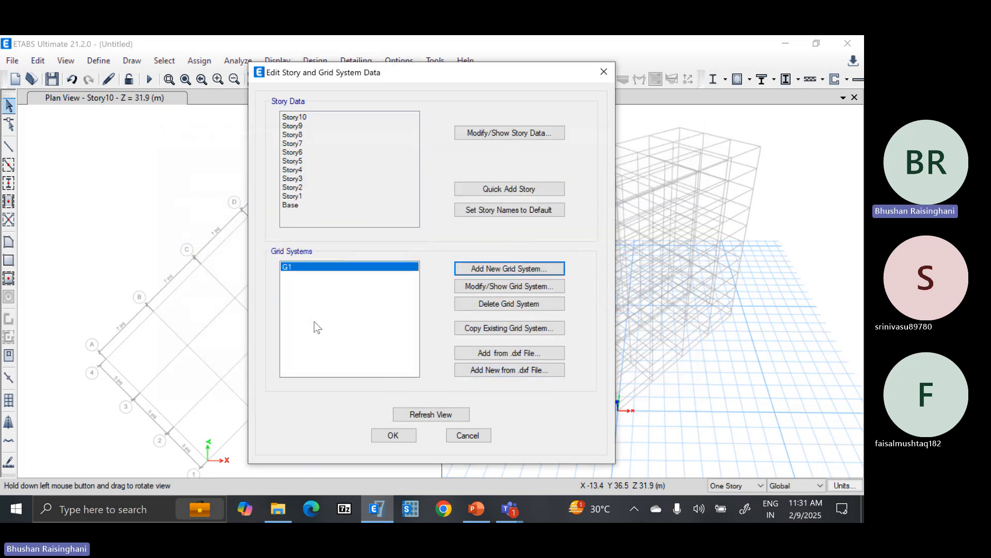
click(407, 435)
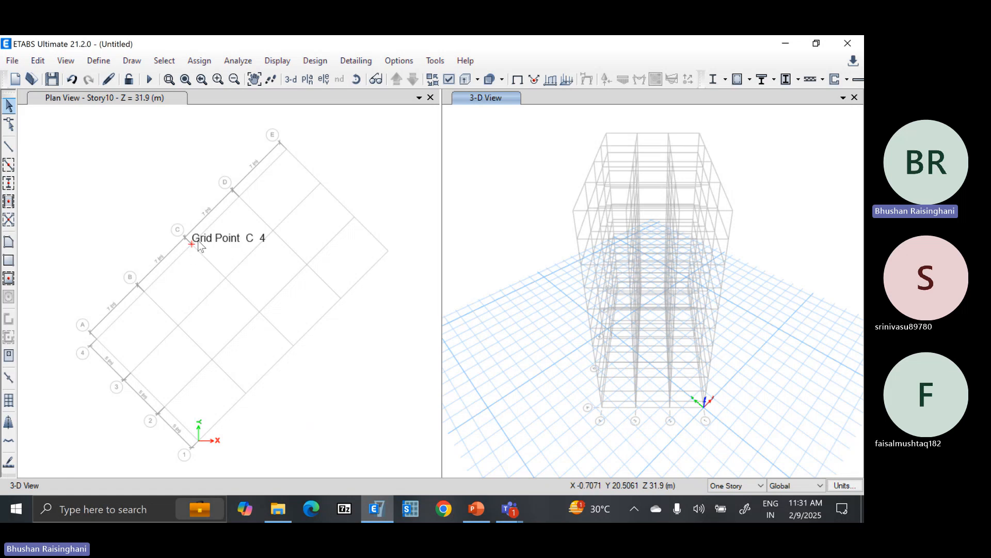
Set the rotation of grid system G1 to 0 degrees and refresh the view.
click(47, 62)
click(143, 185)
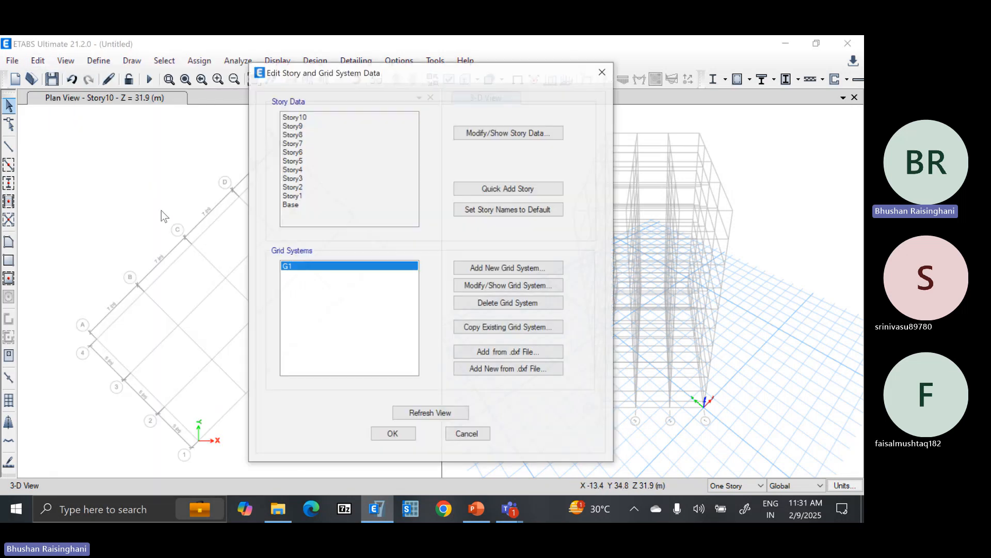
click(471, 285)
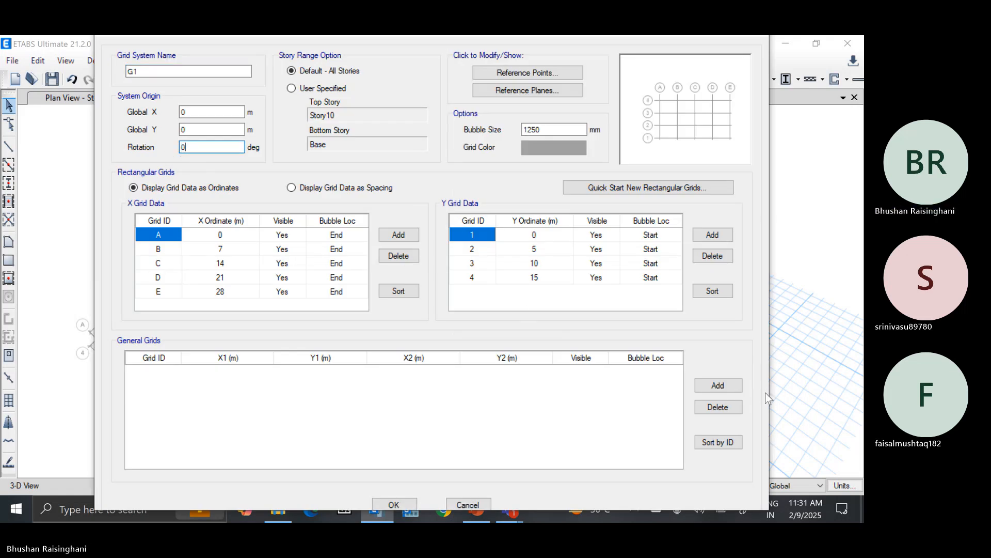
key(Return)
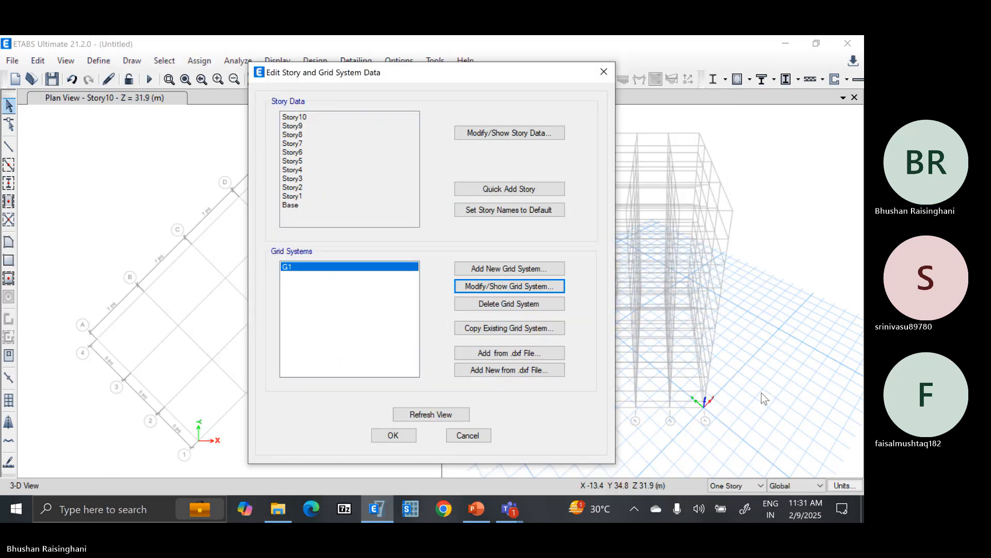
click(445, 416)
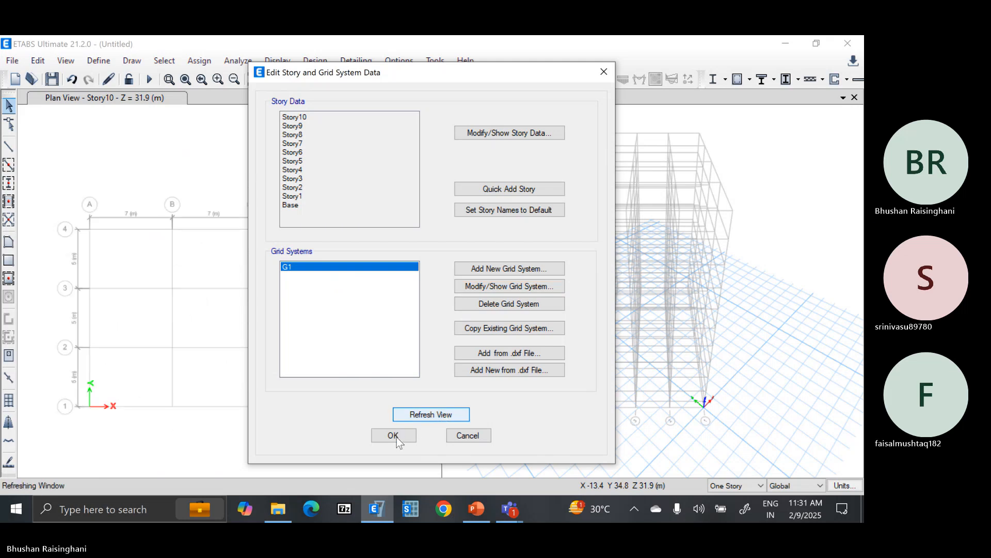
Accept the grid data and save the model as 10 storey building in the Online Course RCC HRB lecture folder Lec_5_Analysis in ETABS.
click(395, 437)
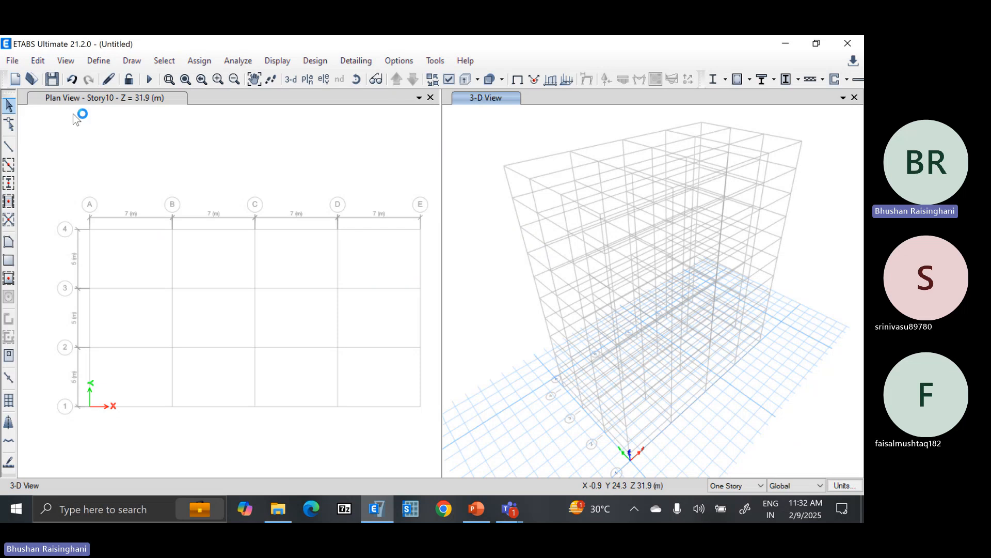
key(ctrl+s)
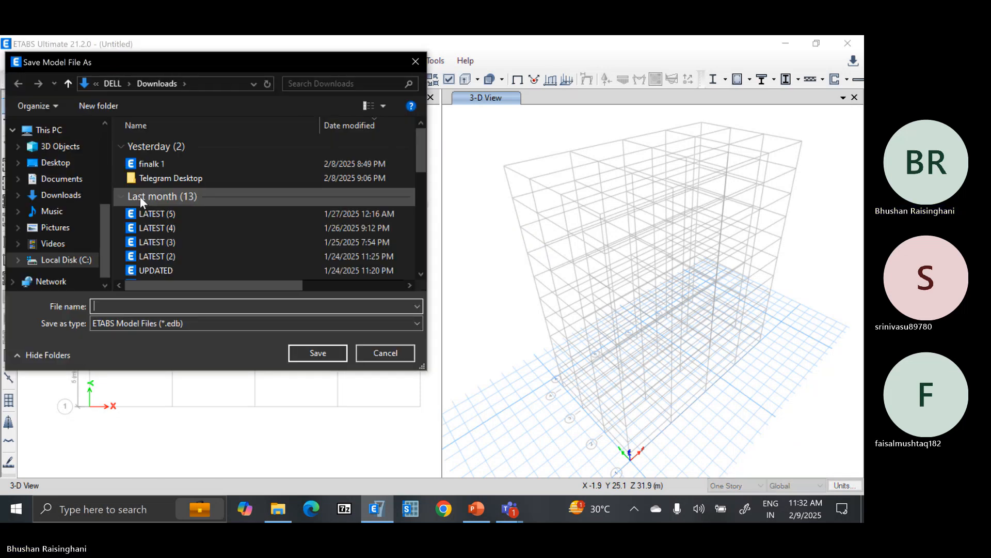
click(51, 179)
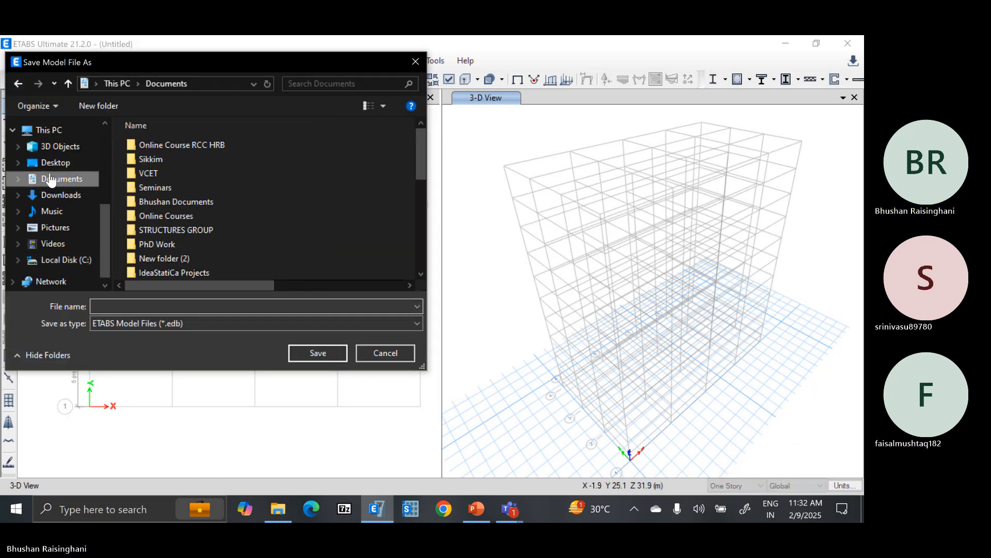
double_click(191, 145)
double_click(191, 144)
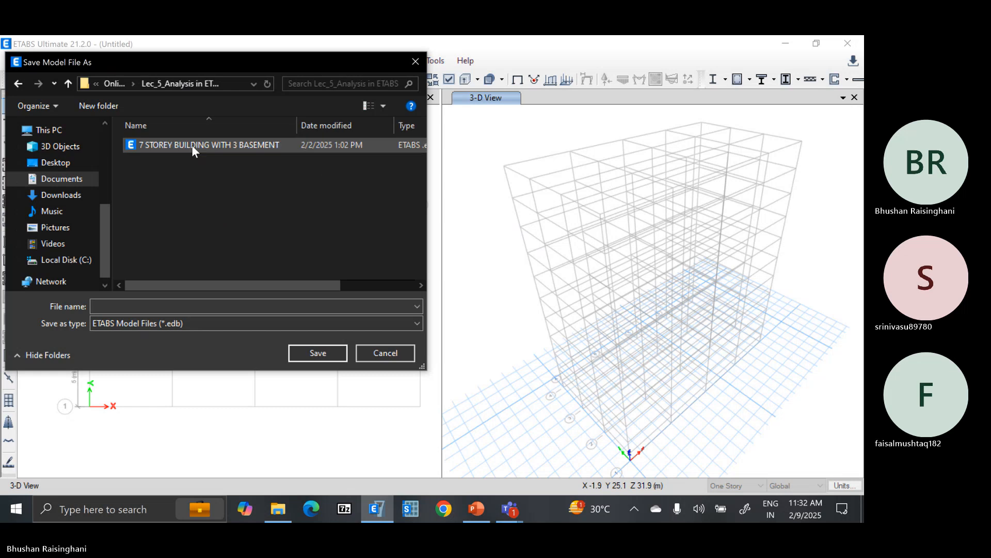
click(195, 307)
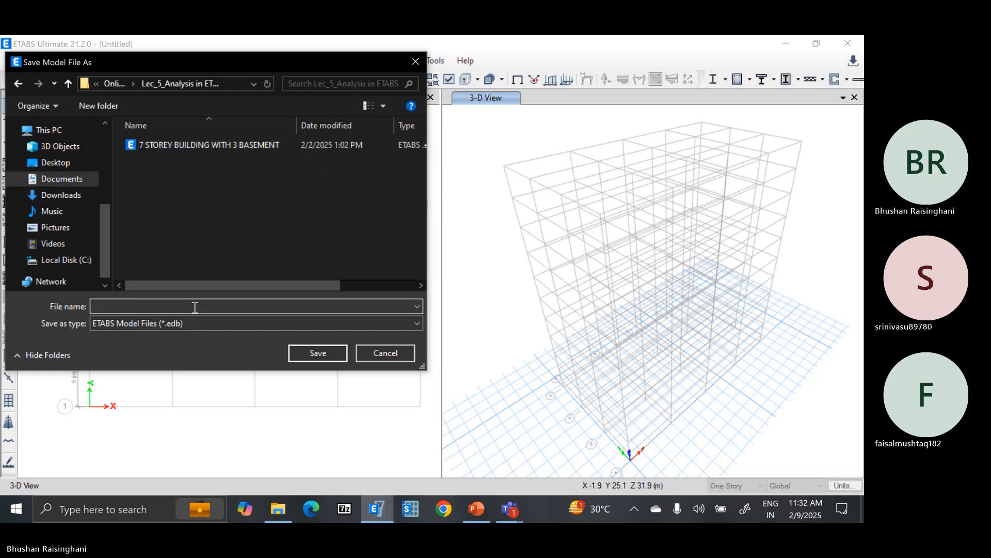
text(10 storey building)
click(317, 354)
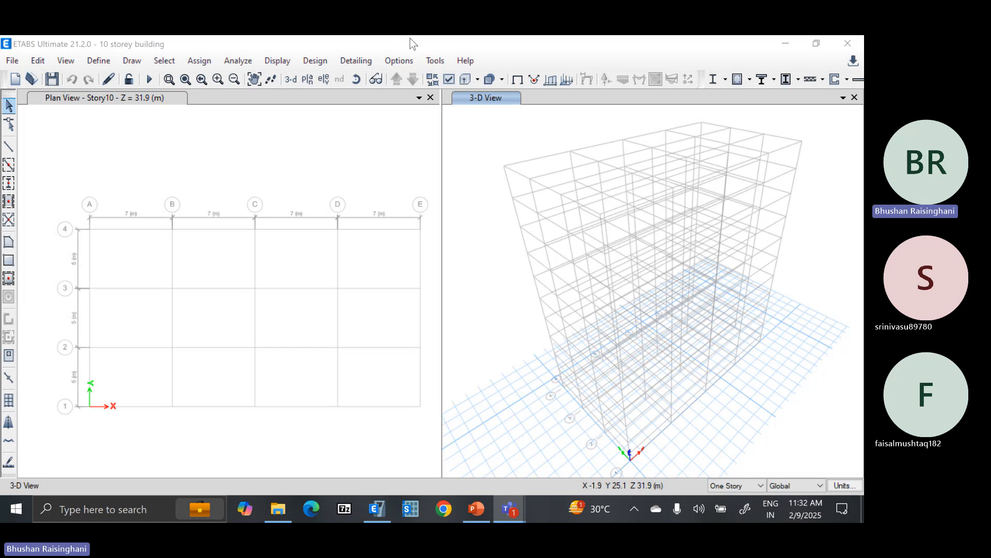
click(41, 64)
click(38, 63)
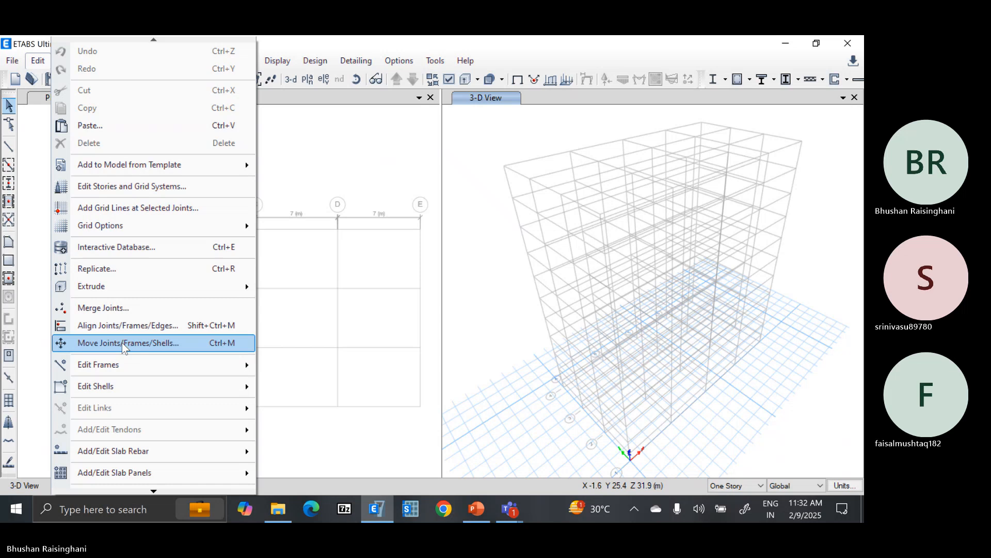
click(364, 184)
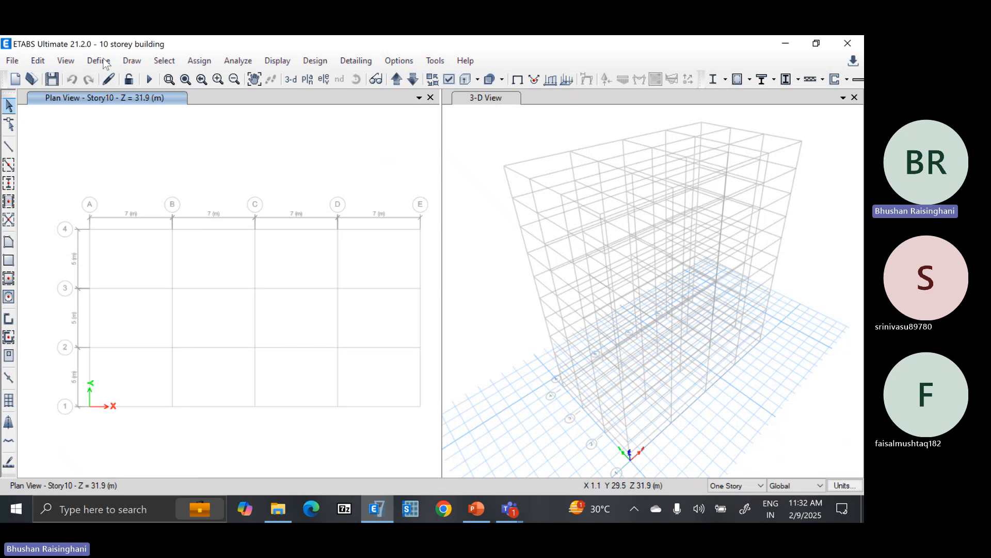
Hide the grid system in the Story10 plan view and show it again.
click(66, 61)
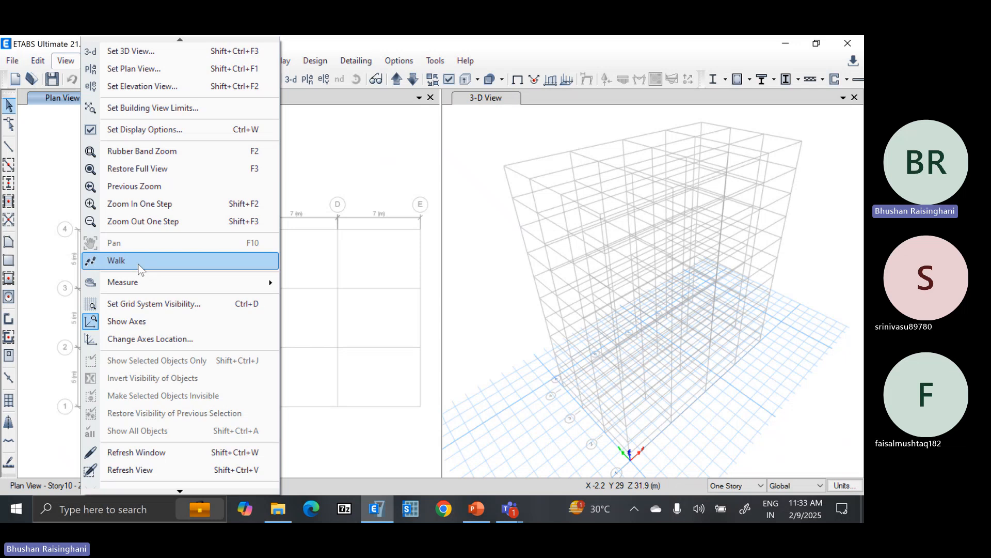
mouse_move(155, 284)
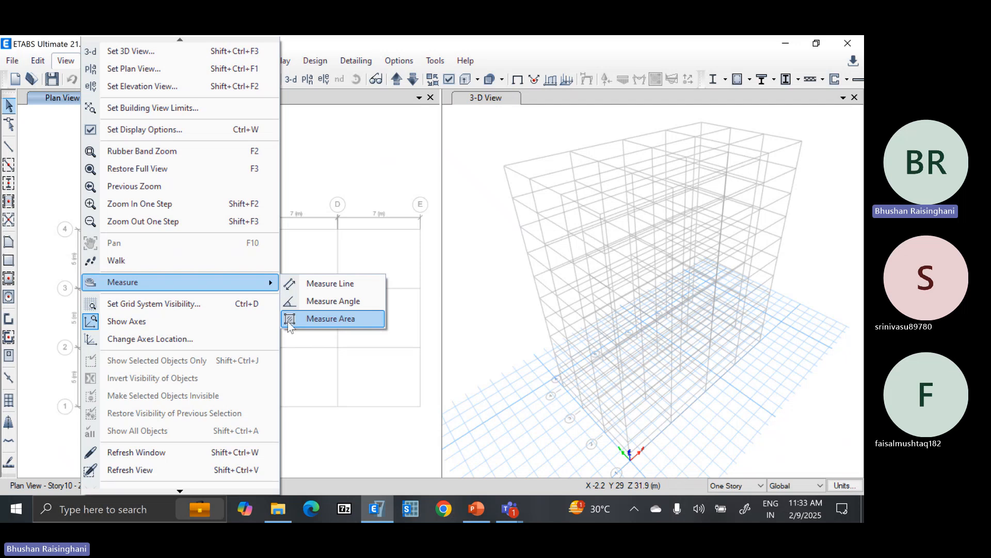
click(152, 304)
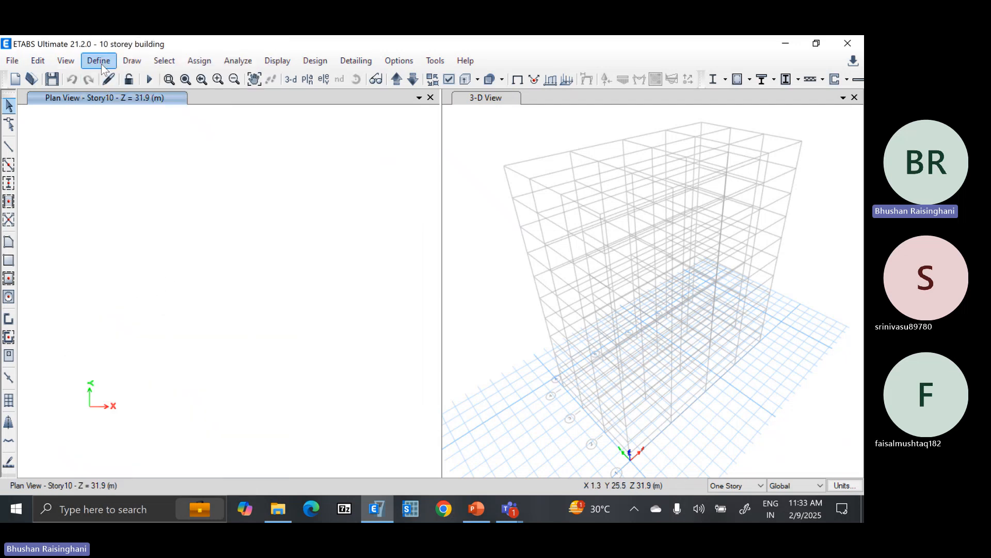
click(65, 60)
click(155, 304)
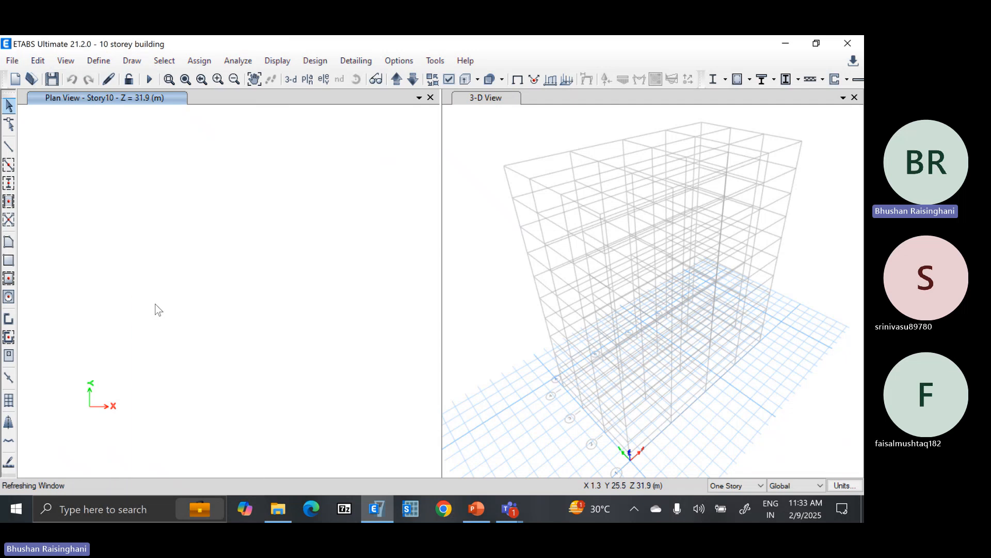
Turn the coordinate axes off in the plan view and turn them back on.
click(66, 60)
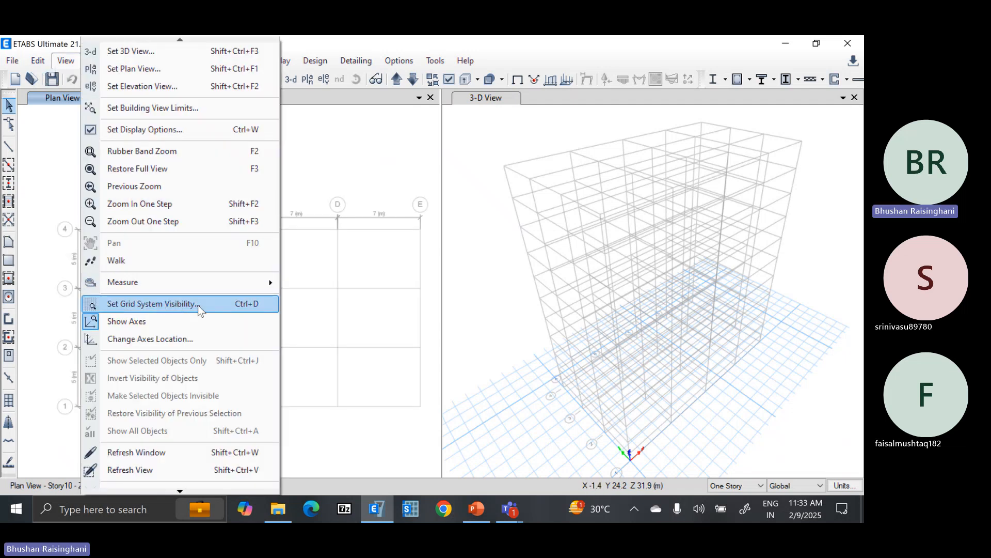
click(185, 322)
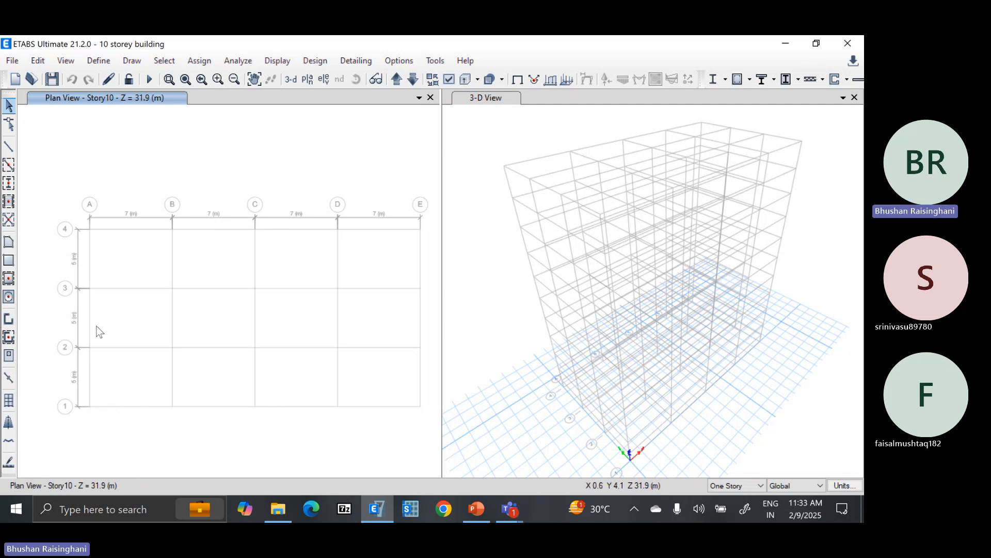
click(66, 60)
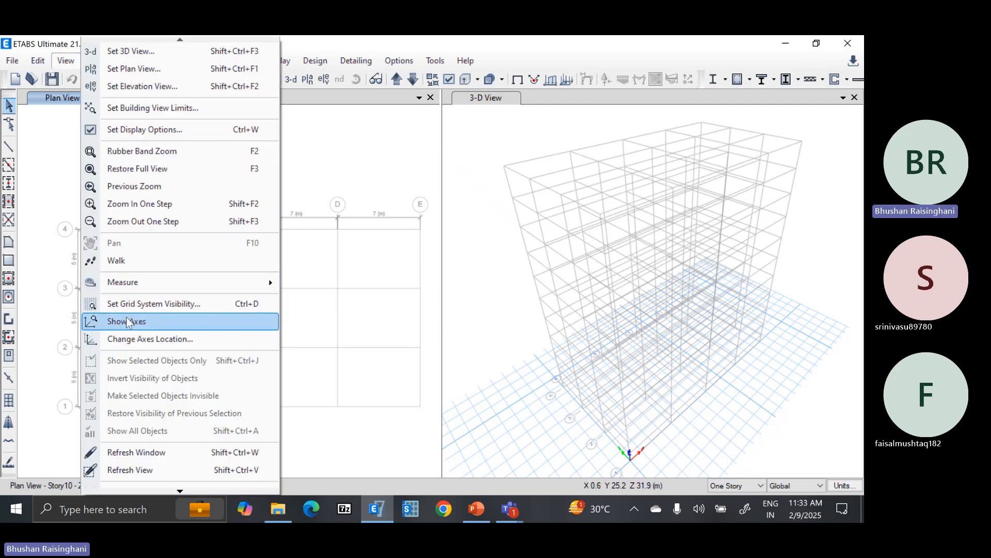
click(133, 321)
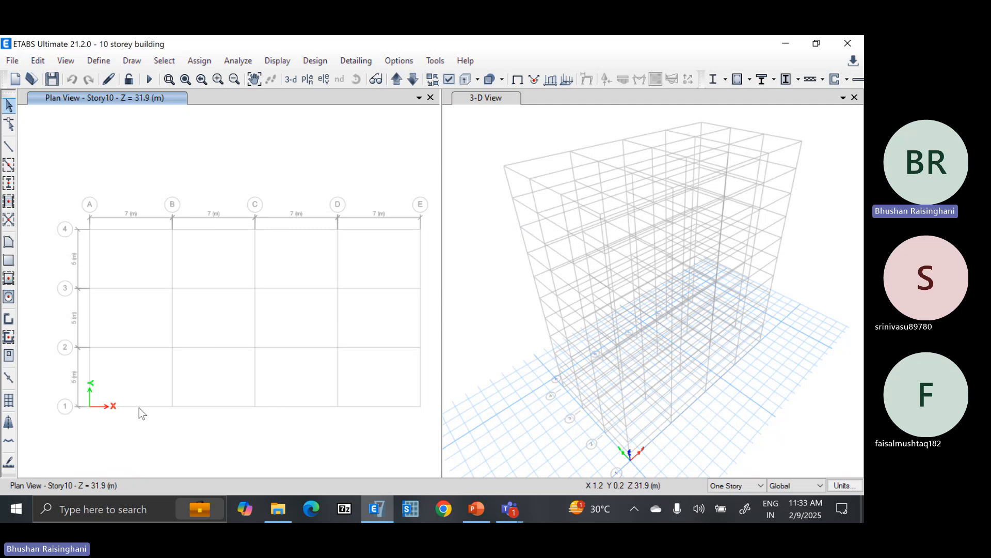
Move the plan view's axes location to X-ordinate 1 m and Y-ordinate 1 m.
click(66, 61)
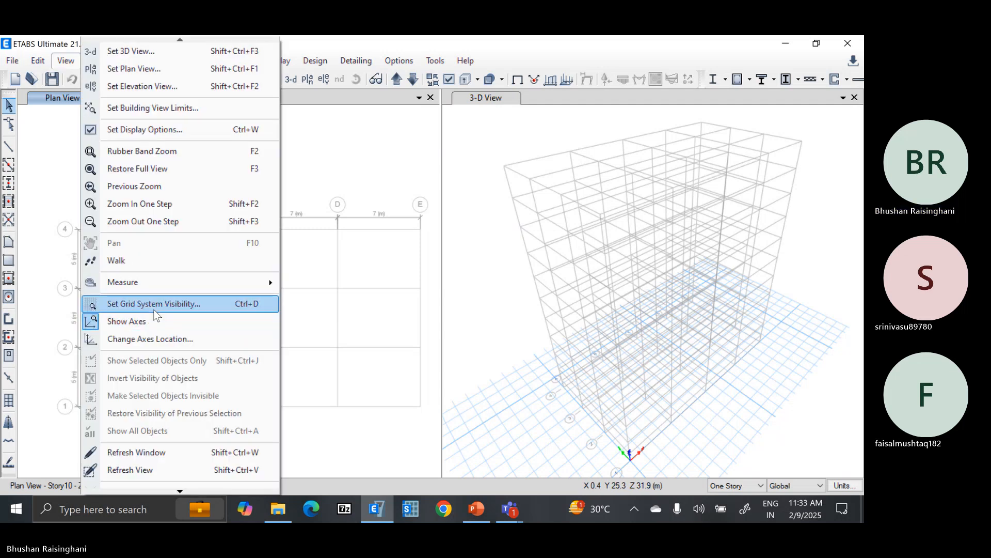
click(164, 339)
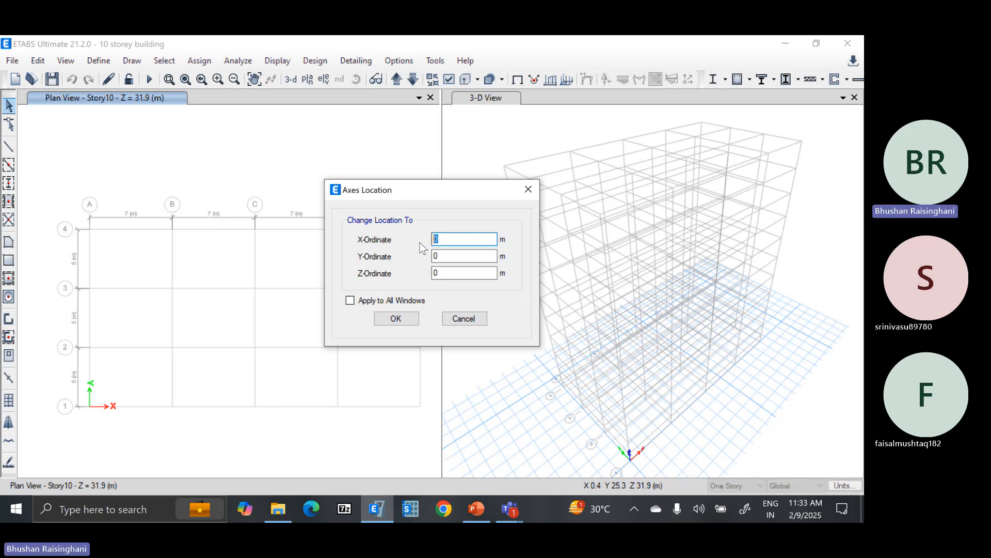
text(1)
key(Tab)
click(434, 257)
text(1)
click(451, 273)
click(400, 319)
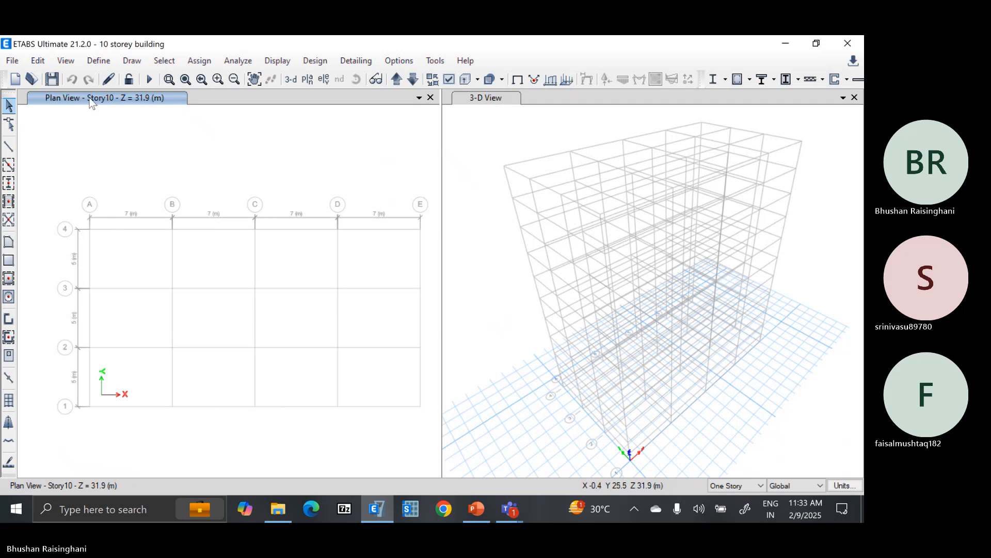
Set the plan view's axes location to X-ordinate 0 m and Y-ordinate 0 m, and save the model.
click(64, 61)
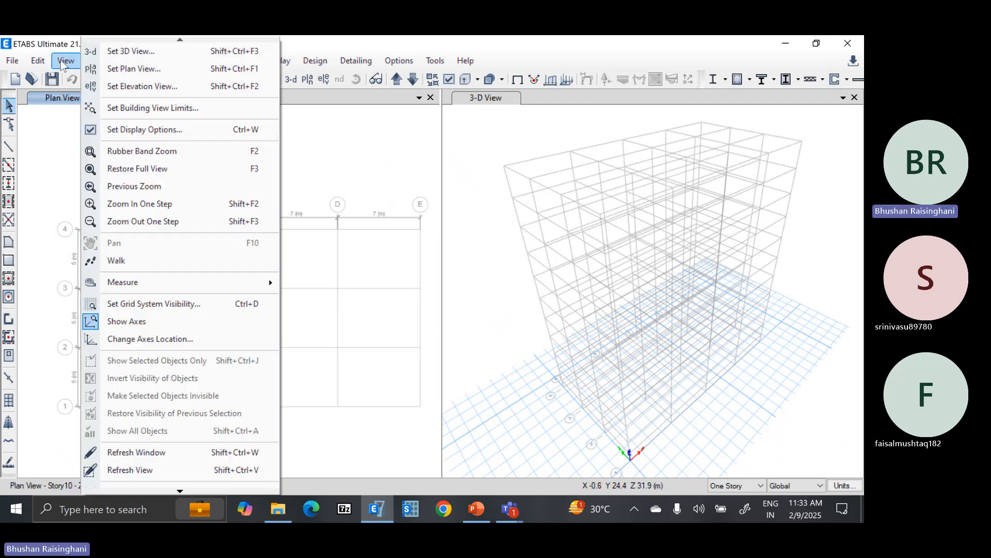
click(147, 339)
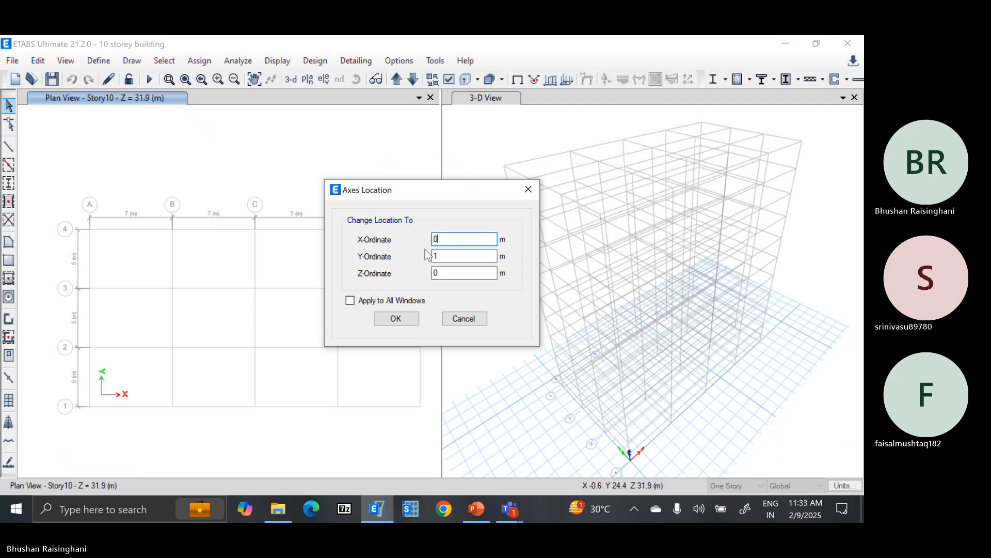
double_click(437, 256)
text(0)
click(396, 318)
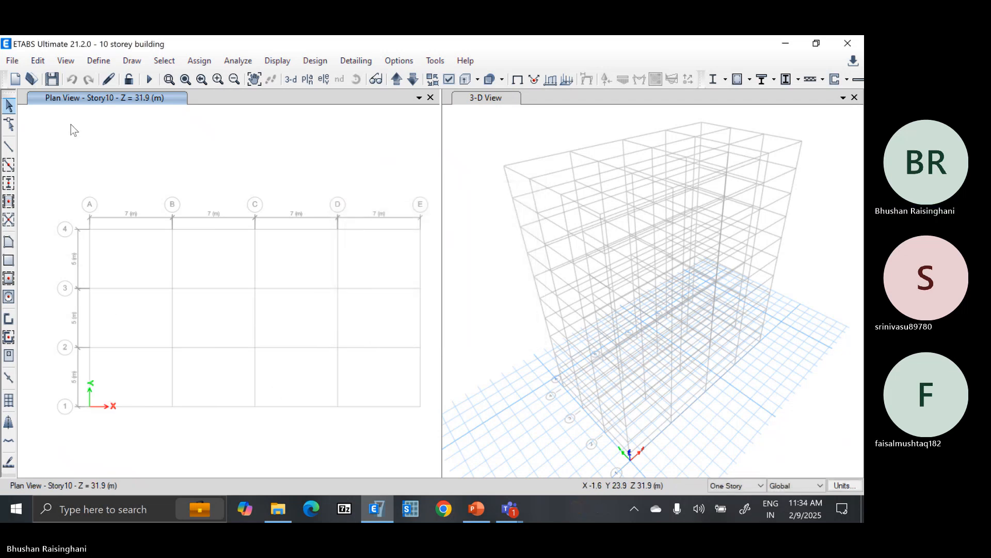
click(52, 79)
Enable snapping to intersections and parallels in the plan view's snap options.
click(66, 61)
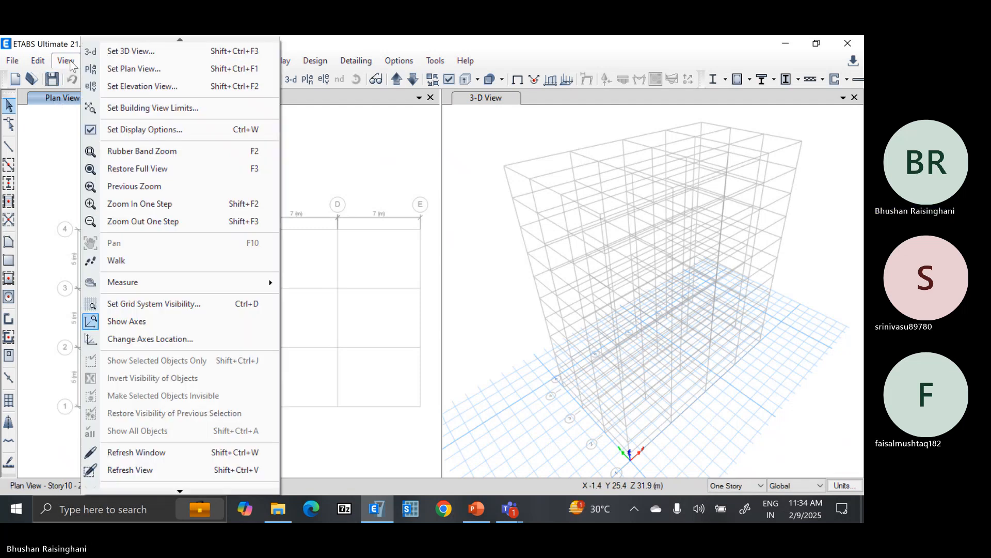
click(64, 122)
right_click(72, 148)
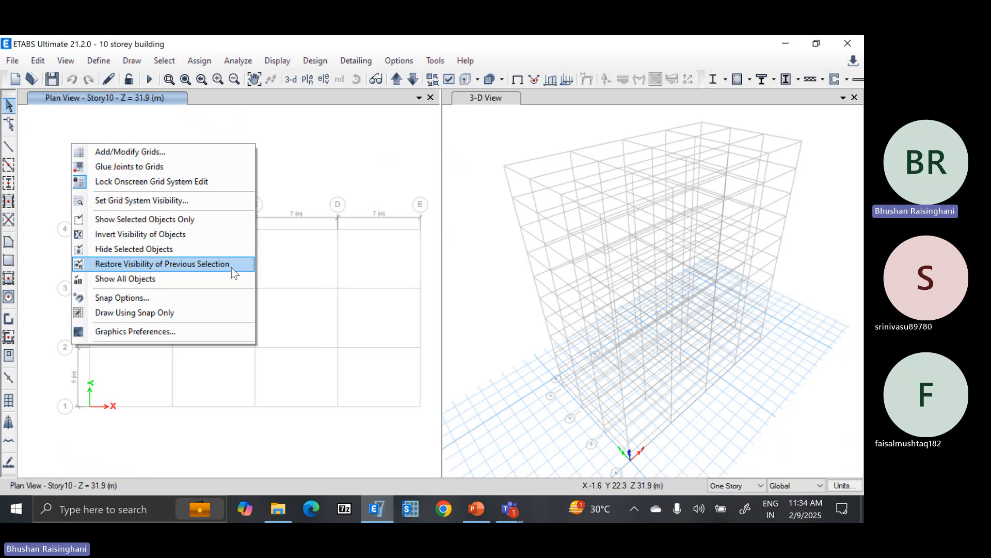
click(202, 298)
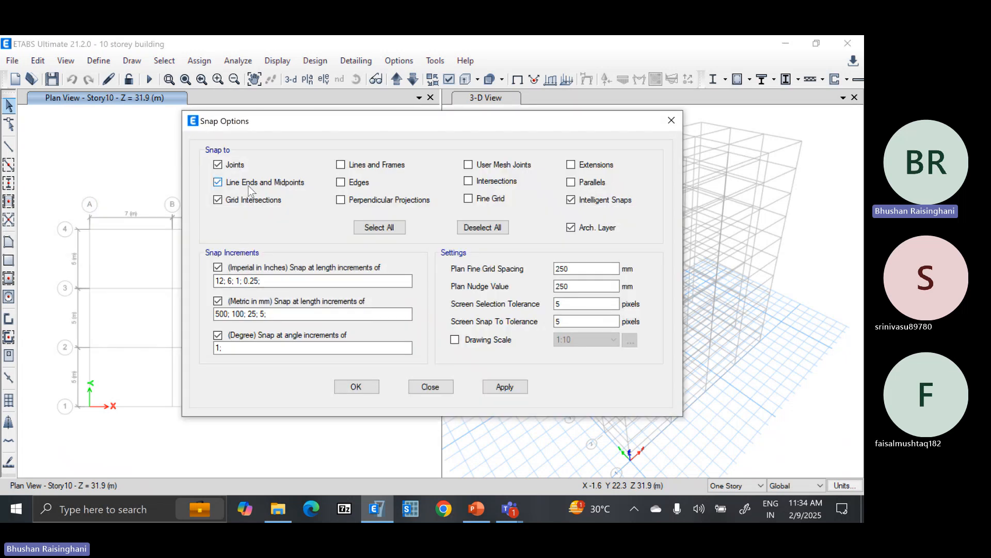
click(478, 183)
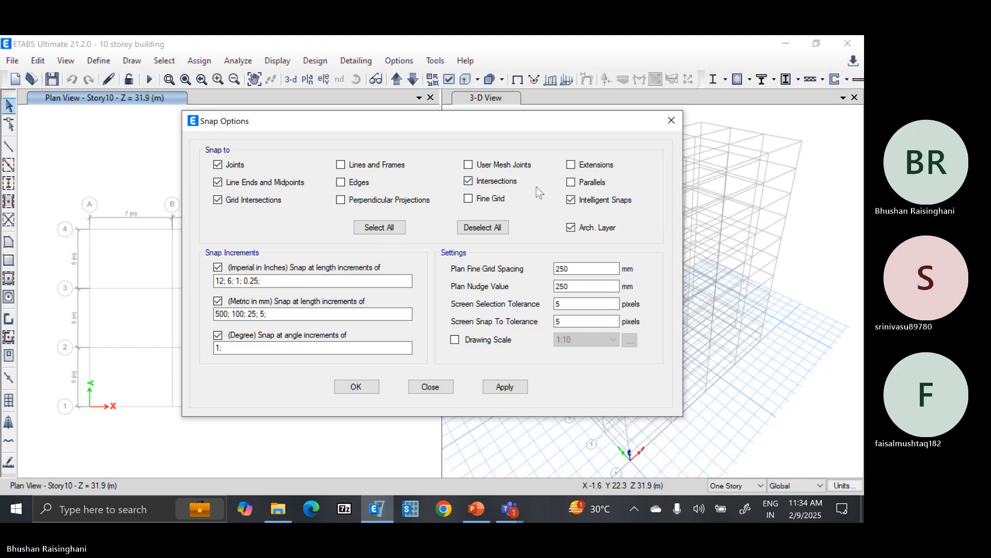
click(571, 200)
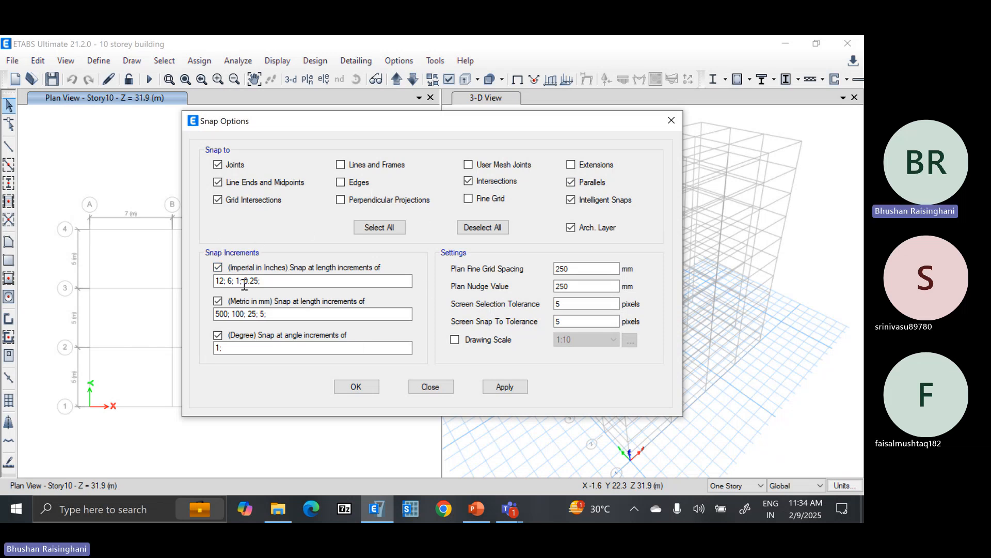
click(365, 386)
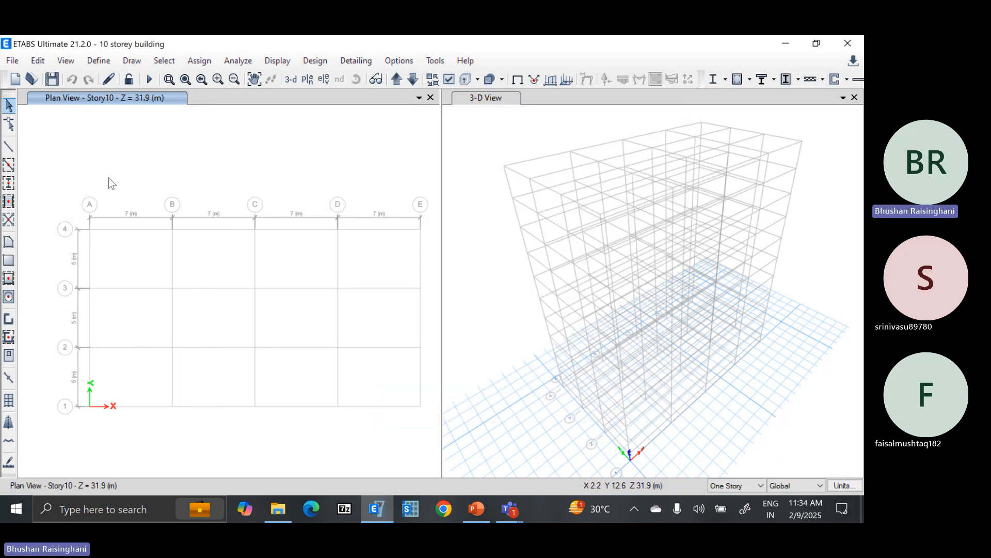
Review the font, line thickness and auto zoom step settings in the graphics preferences, and accept them as they are.
right_click(104, 144)
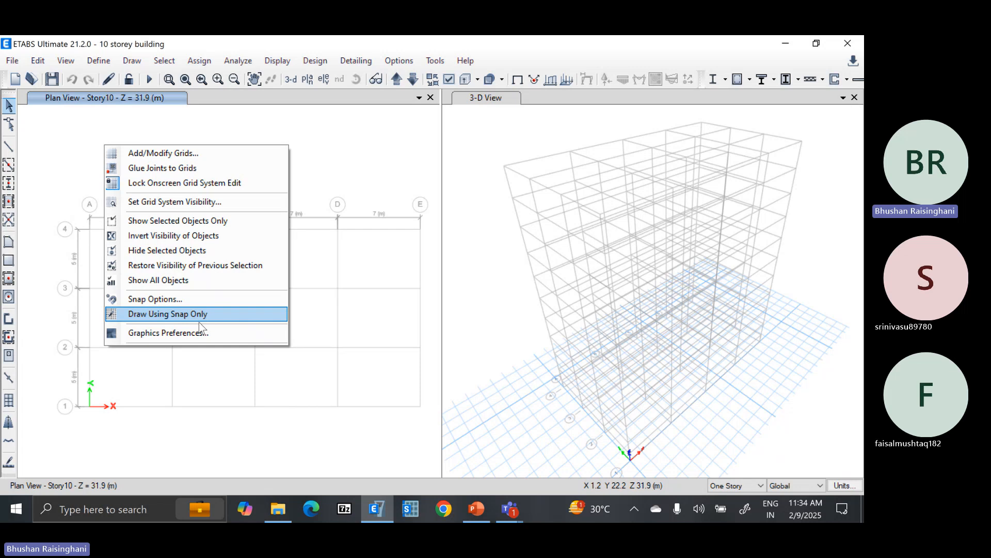
click(175, 336)
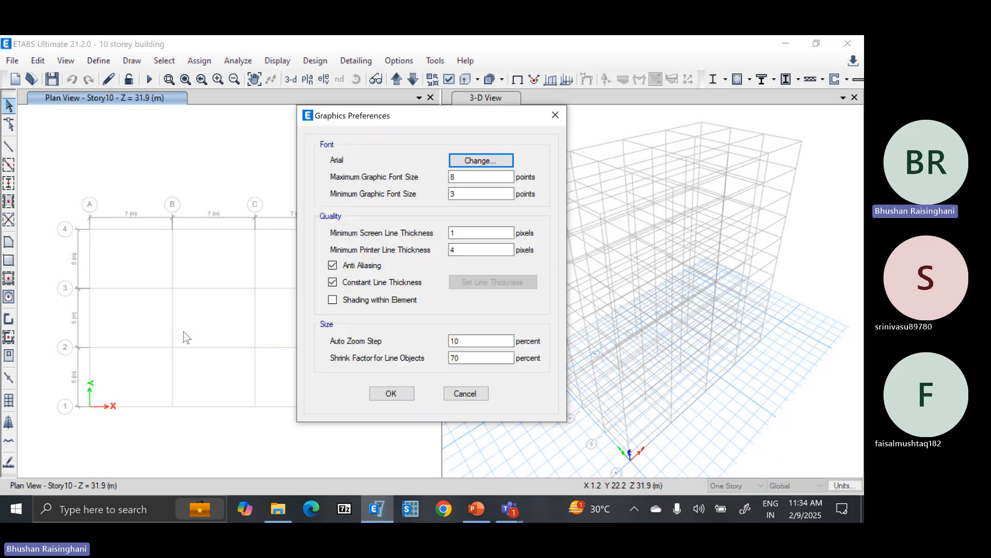
click(463, 179)
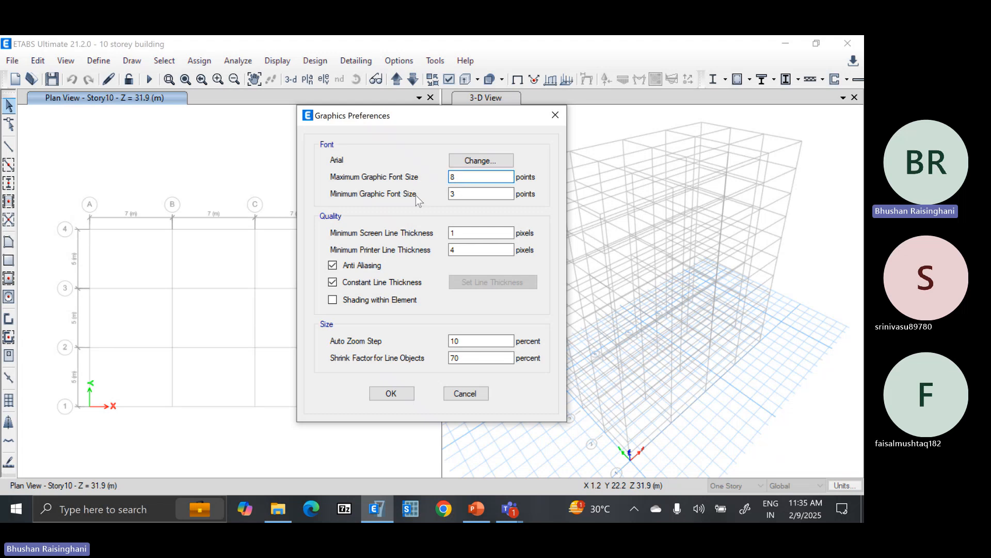
click(463, 195)
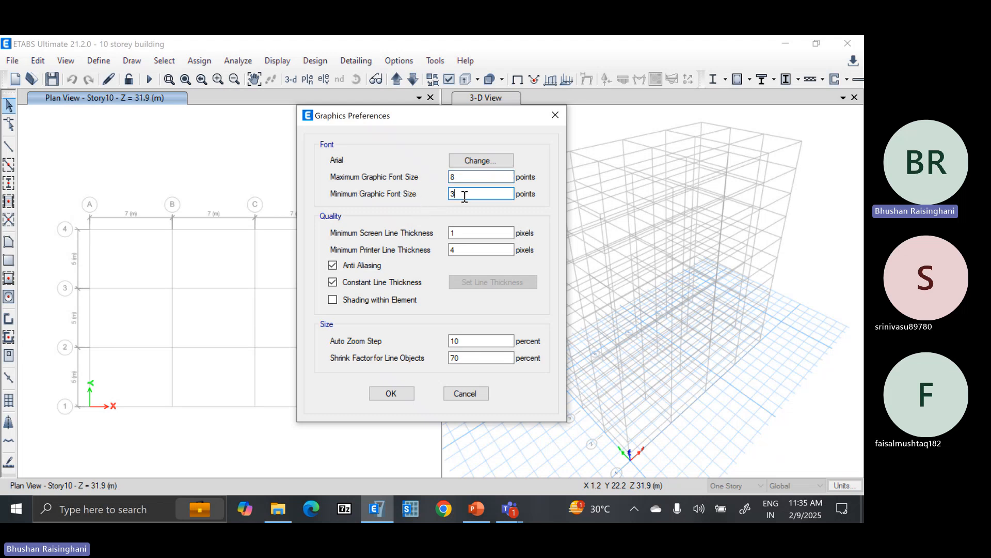
click(489, 160)
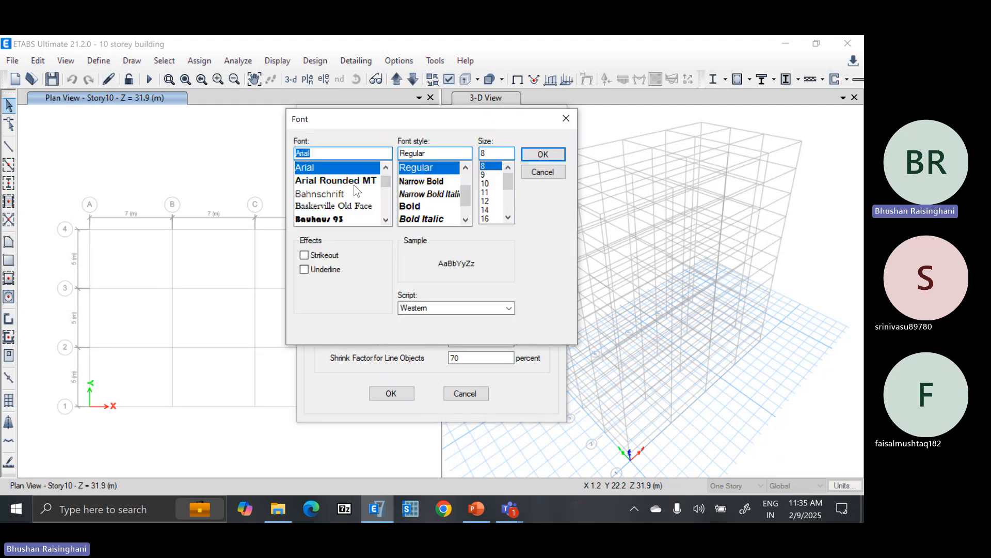
click(542, 173)
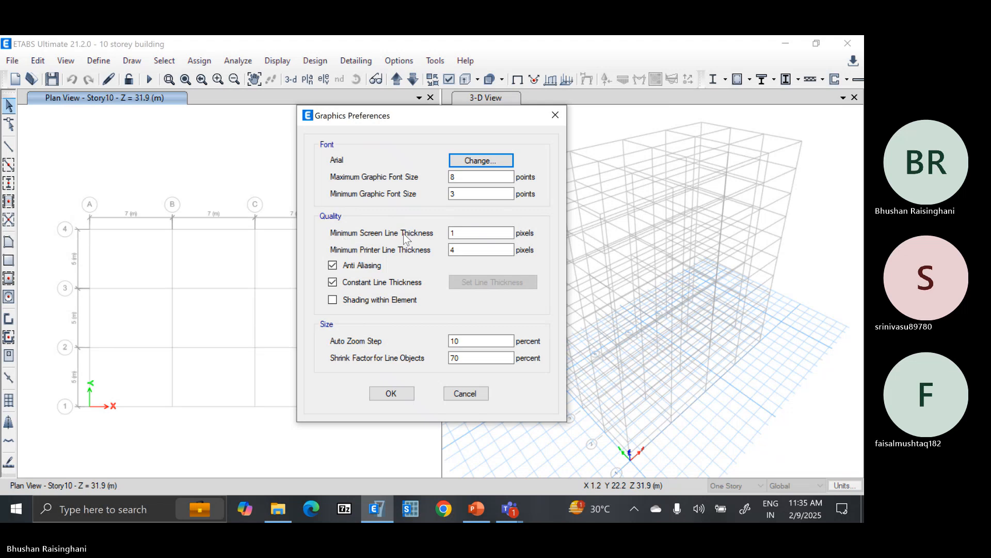
click(471, 232)
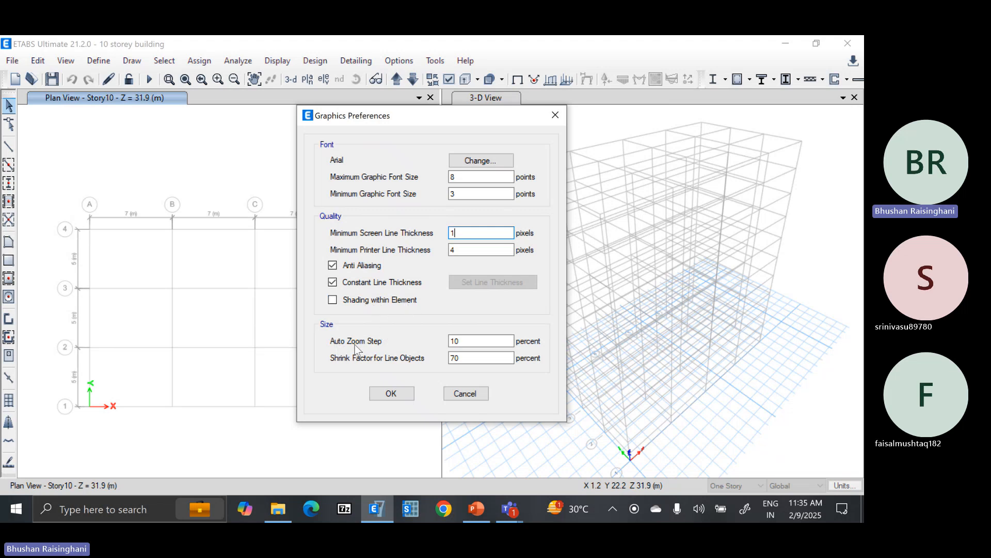
click(474, 339)
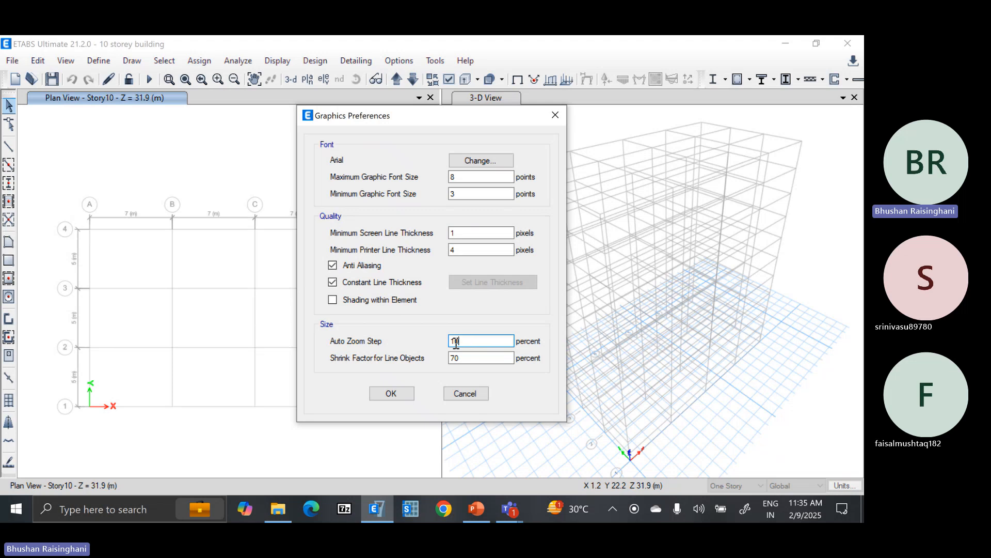
click(401, 395)
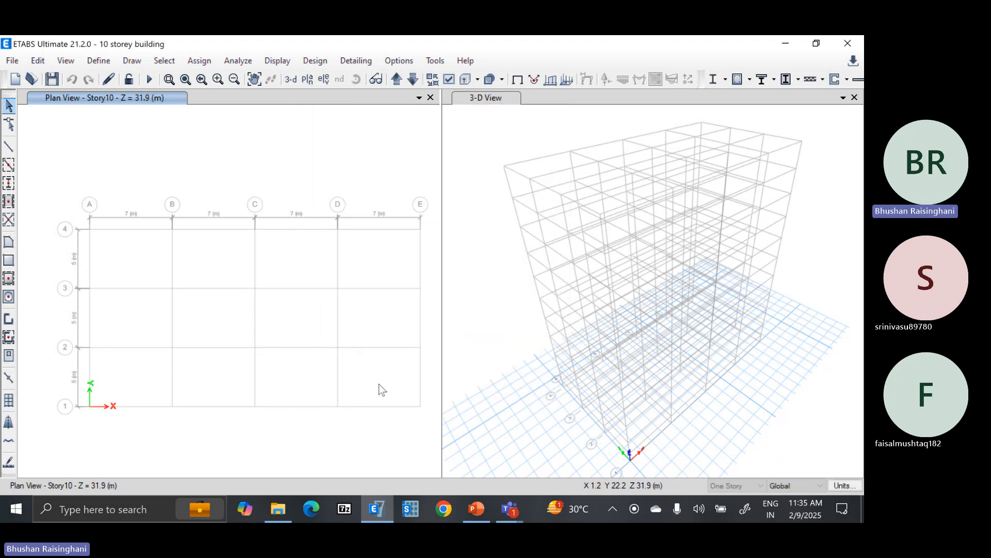
right_click(171, 140)
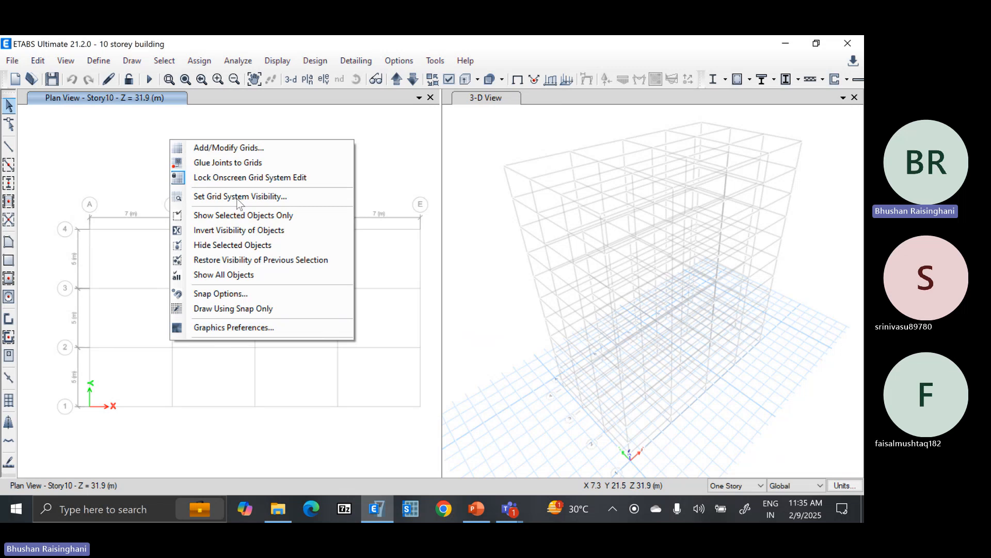
click(96, 170)
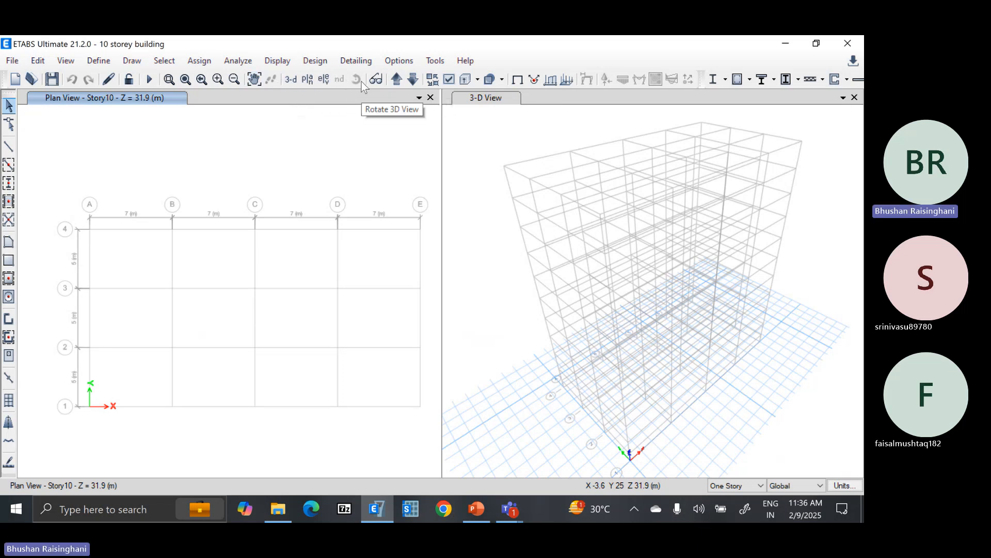
Try colouring the 3-D view by Section Properties, Material Properties, Groups and Stories in its view options, and return to Objects.
click(499, 141)
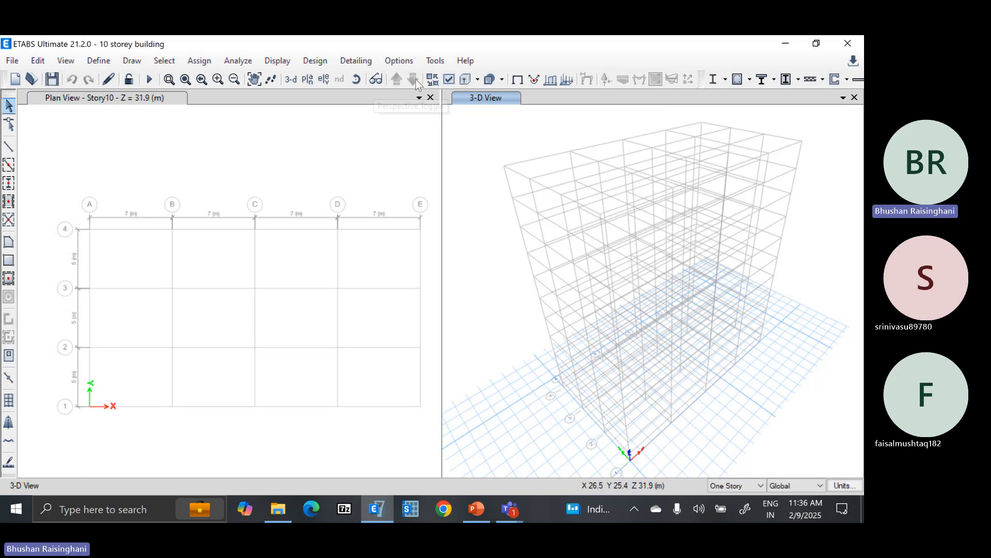
click(449, 80)
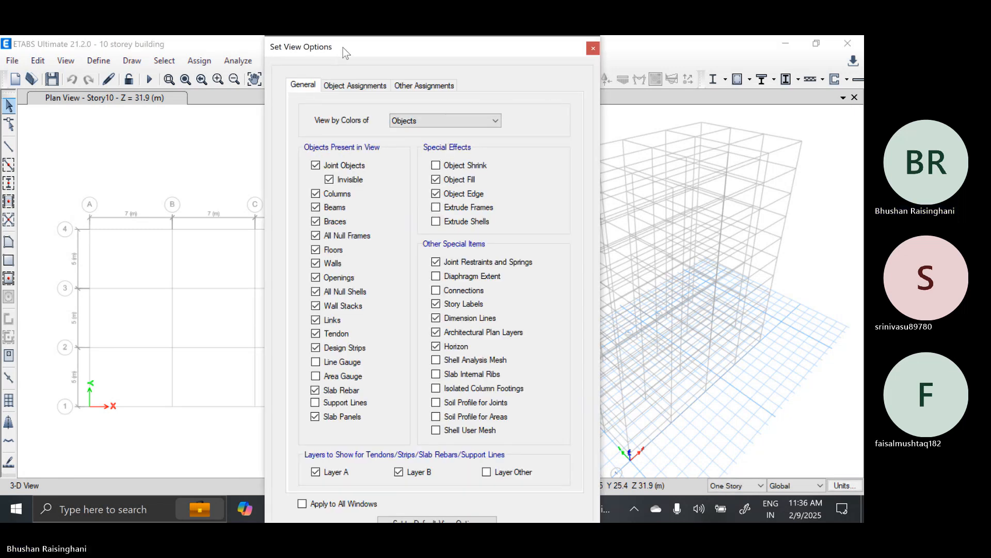
drag(343, 48, 151, 43)
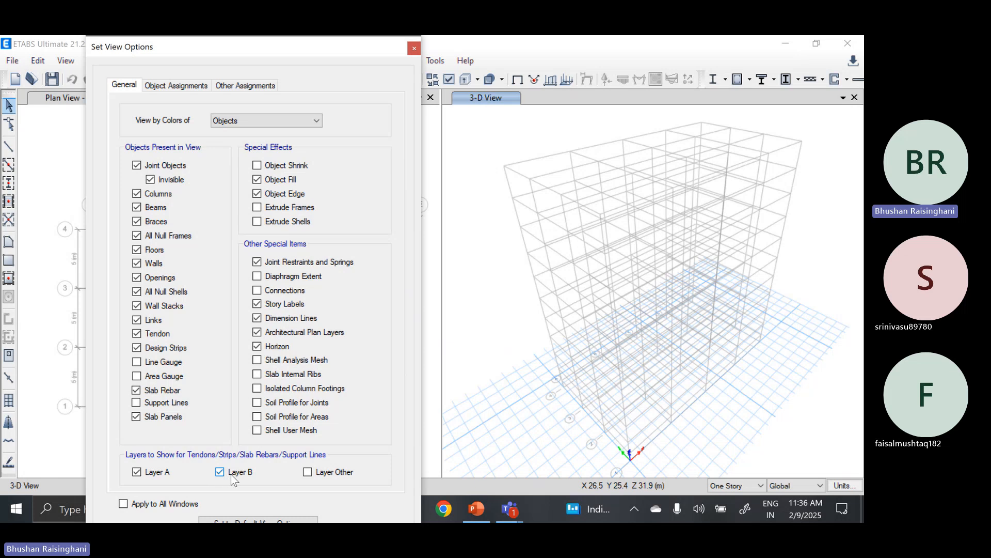
click(252, 122)
click(256, 142)
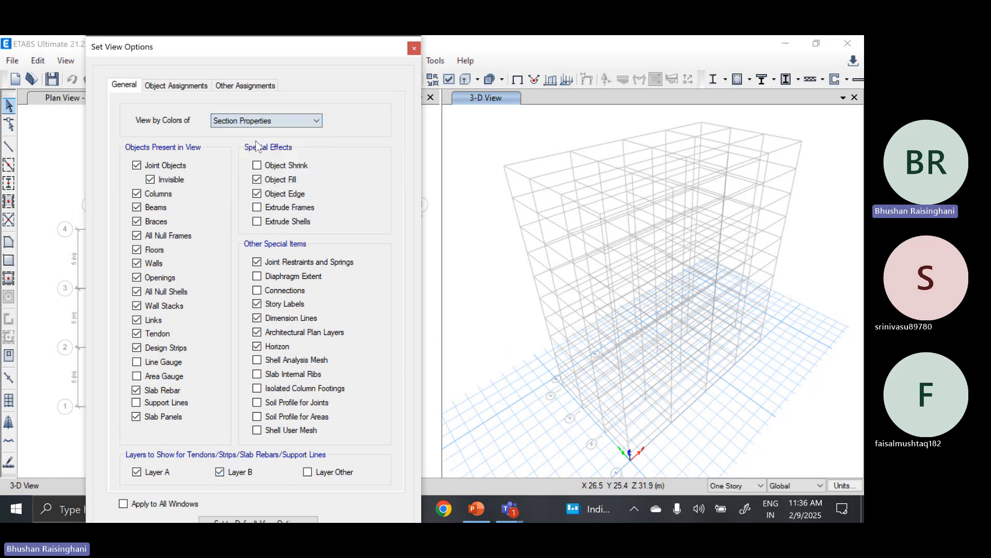
click(292, 119)
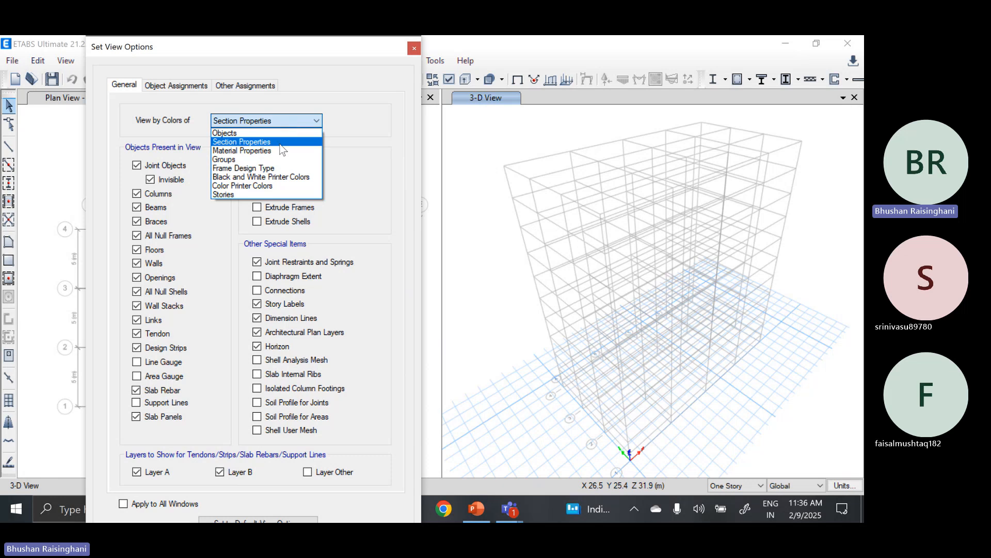
click(280, 151)
click(312, 122)
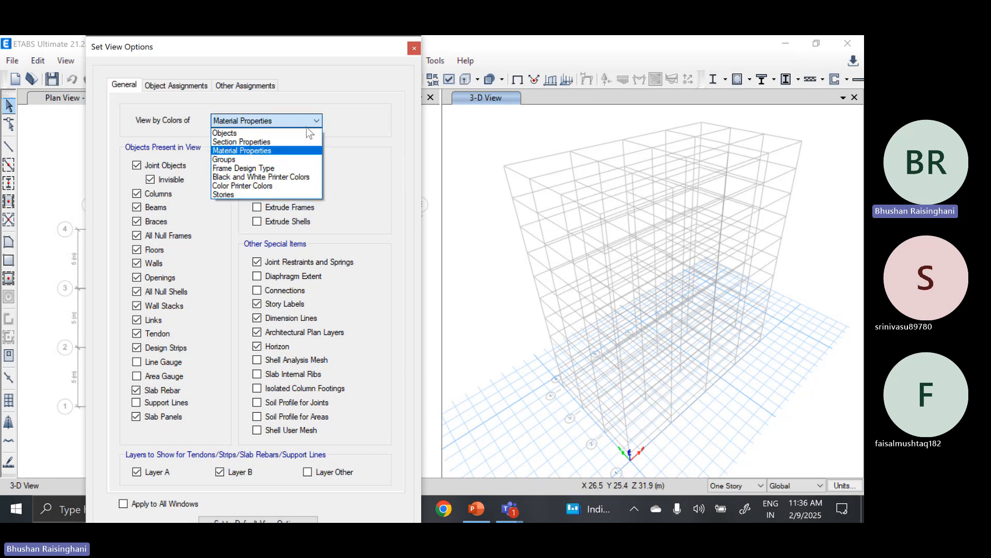
click(285, 155)
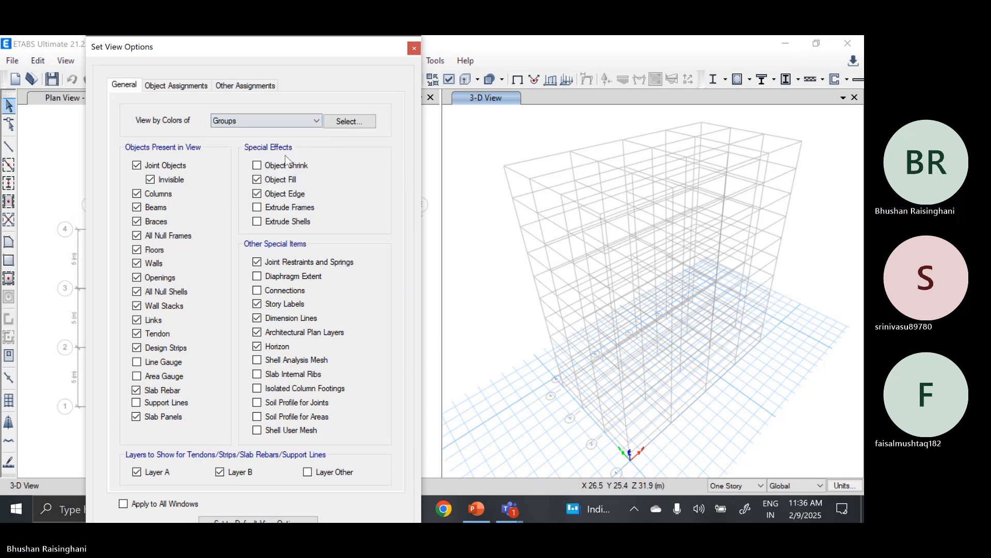
click(287, 119)
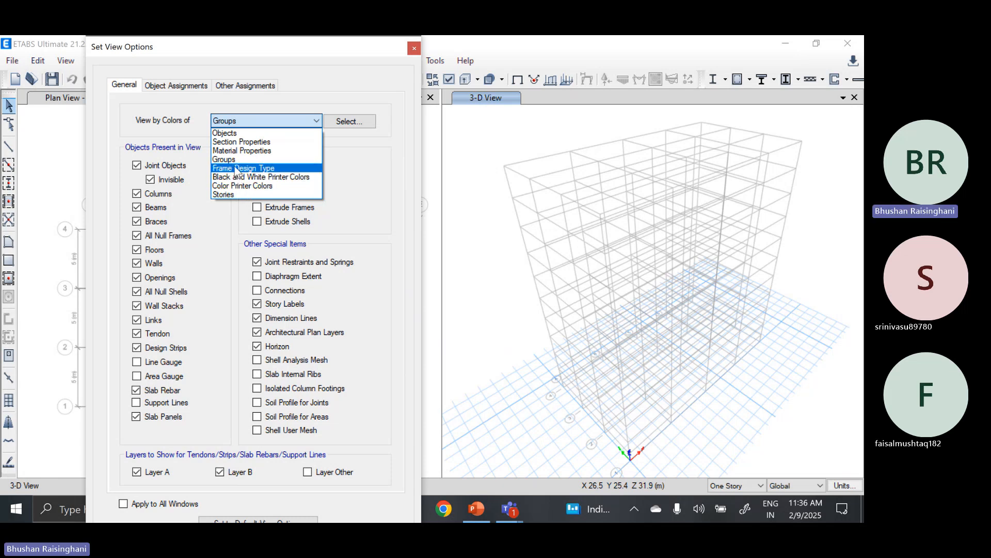
click(240, 196)
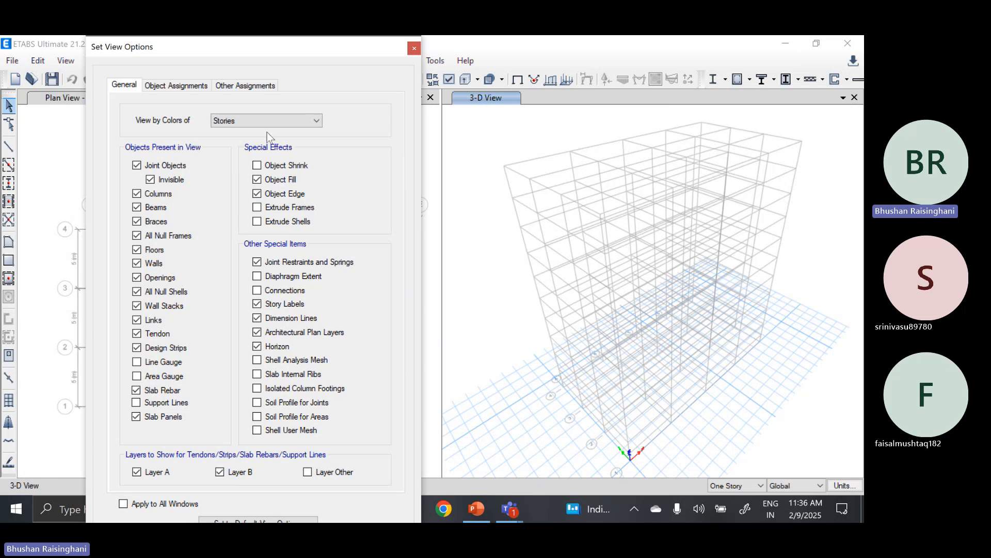
click(254, 121)
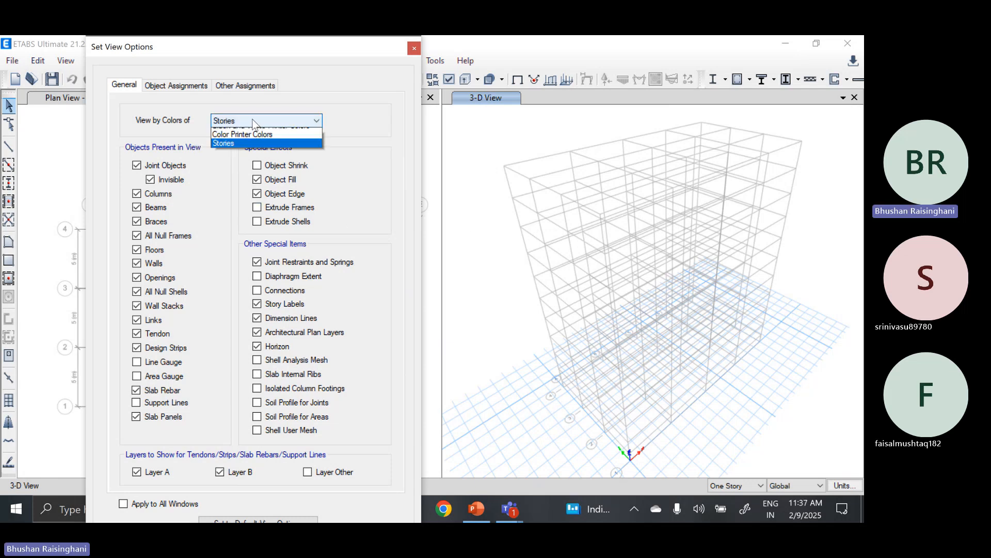
click(257, 133)
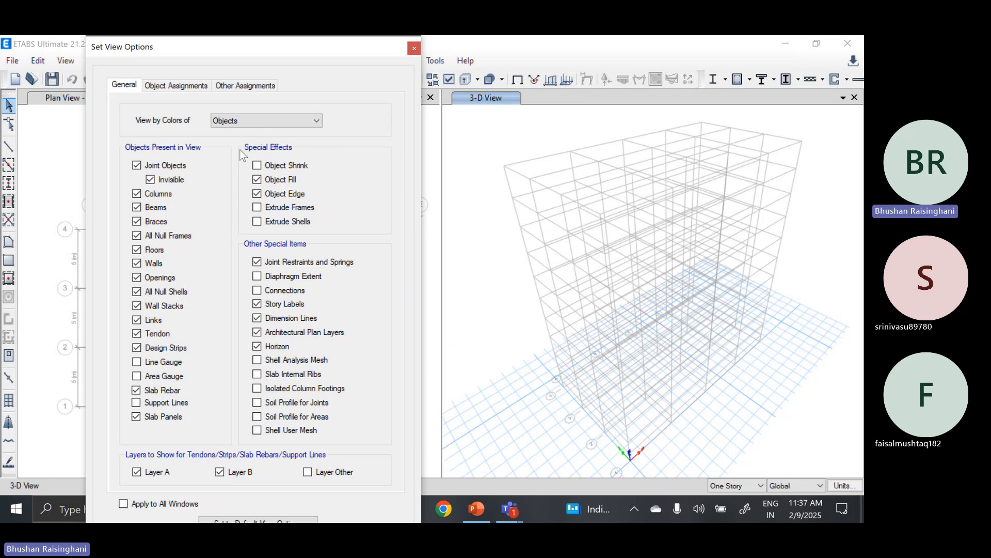
Review the object assignments and other assignments display options for the 3-D view, and leave the view options.
click(176, 85)
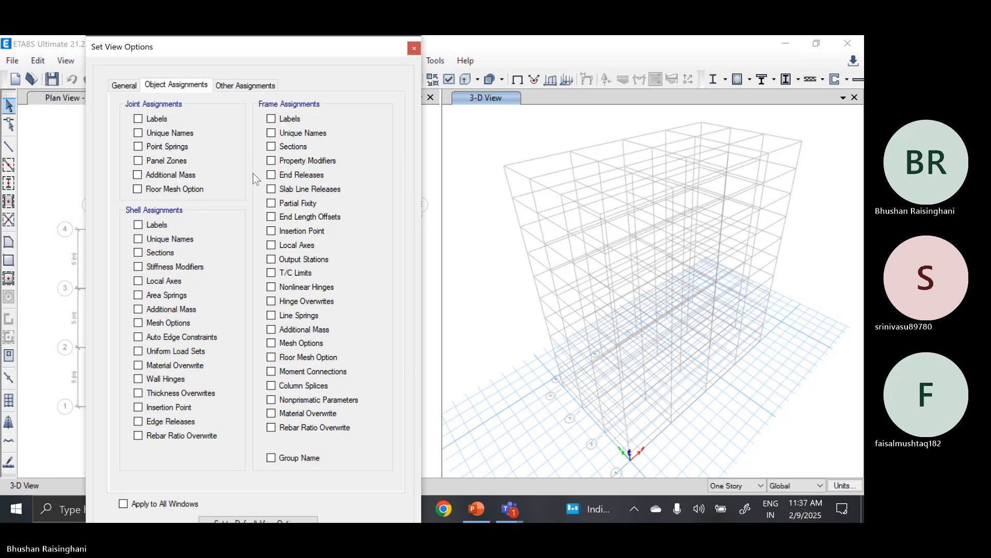
click(247, 85)
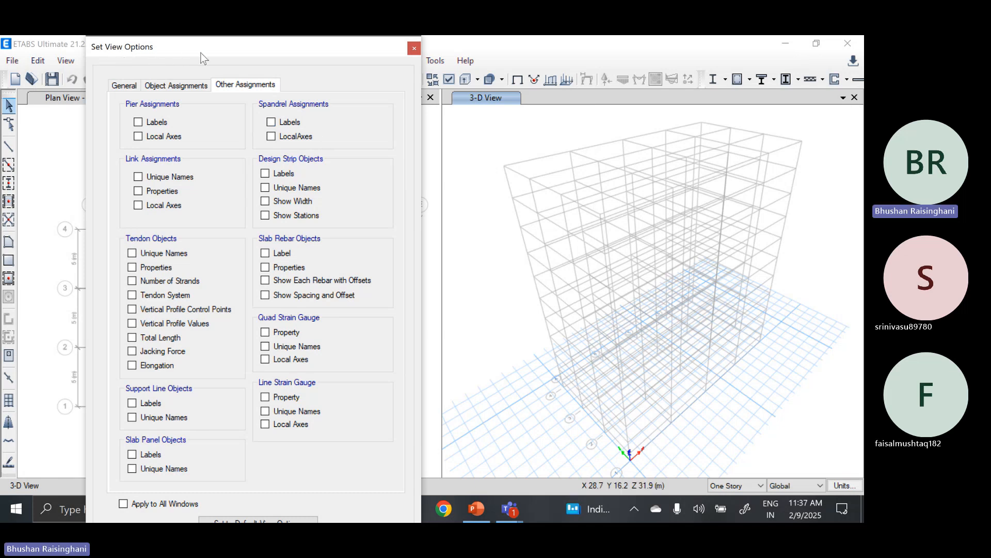
drag(203, 58, 183, 87)
click(395, 79)
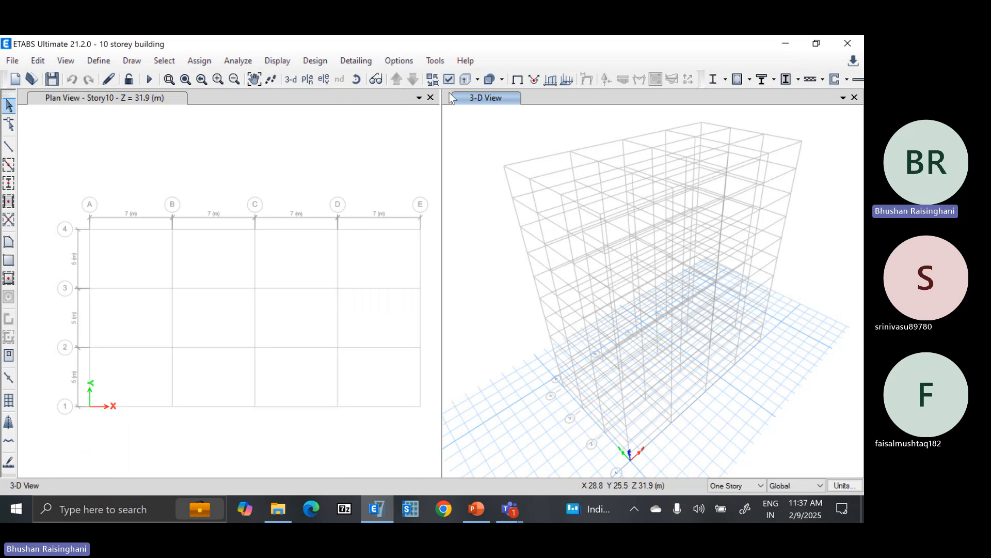
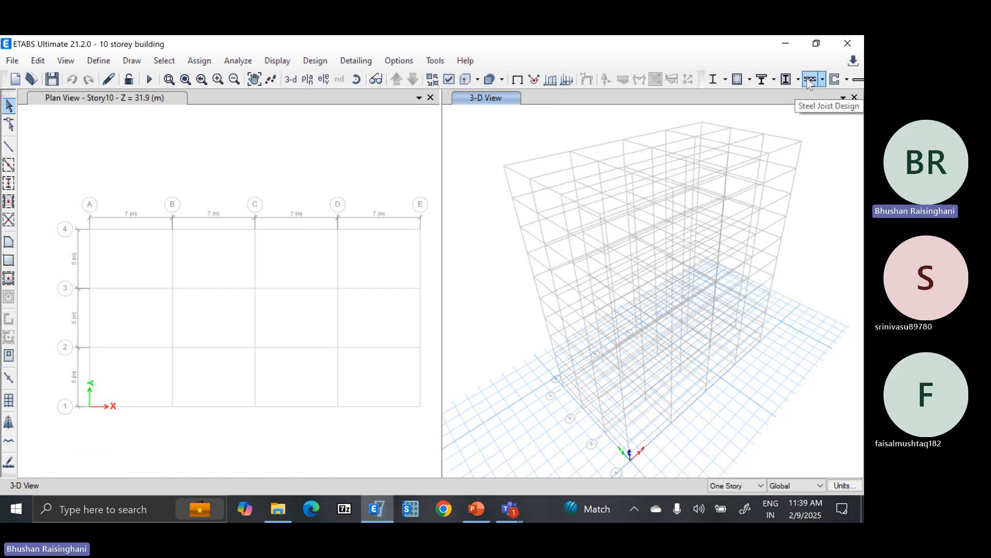
click(847, 80)
click(845, 80)
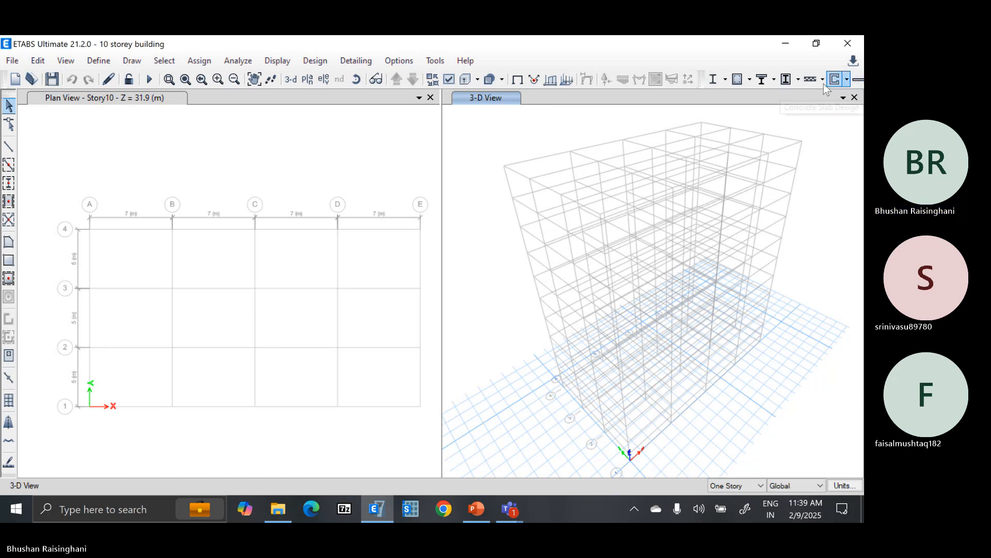
click(748, 79)
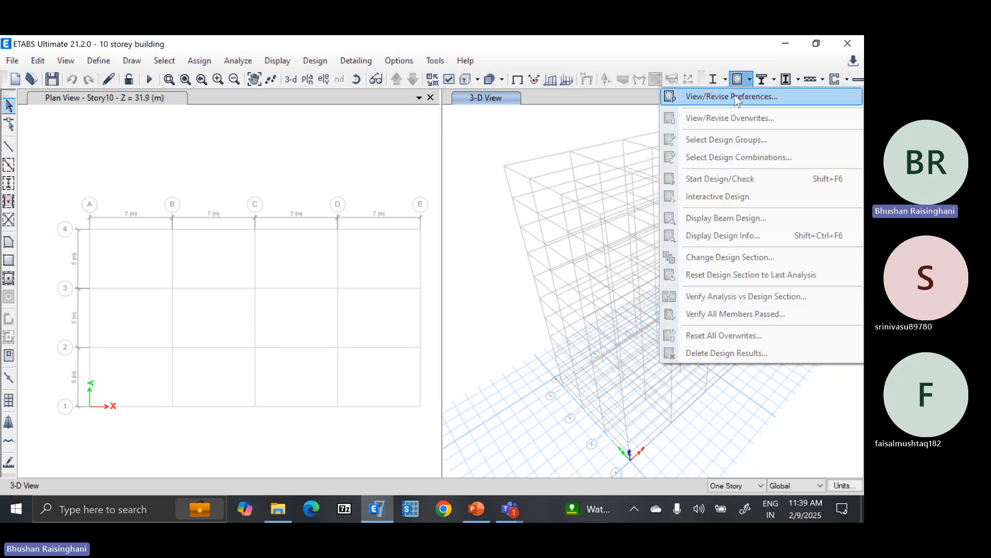
click(648, 121)
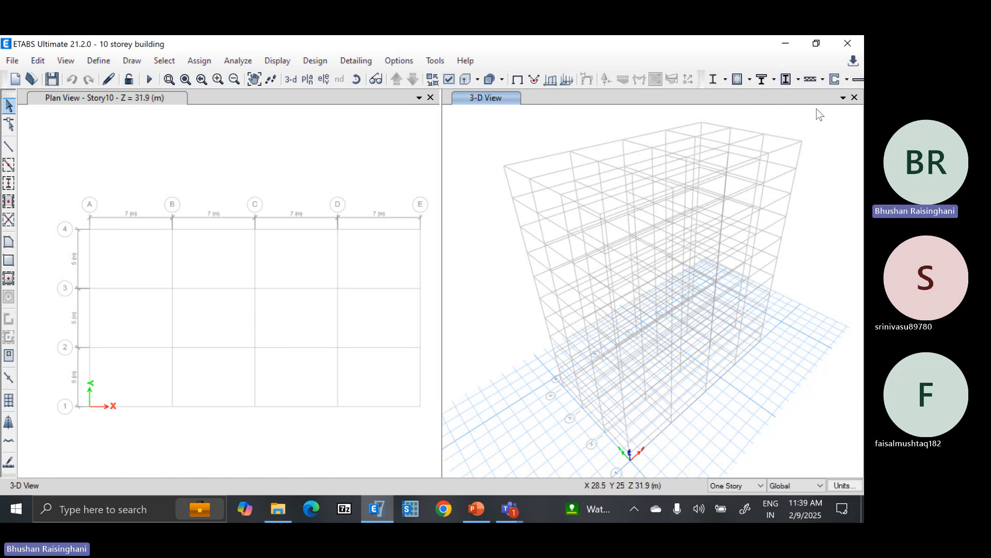
Close the 3-D view window and add a new 3-D view window beside the plan view.
click(853, 102)
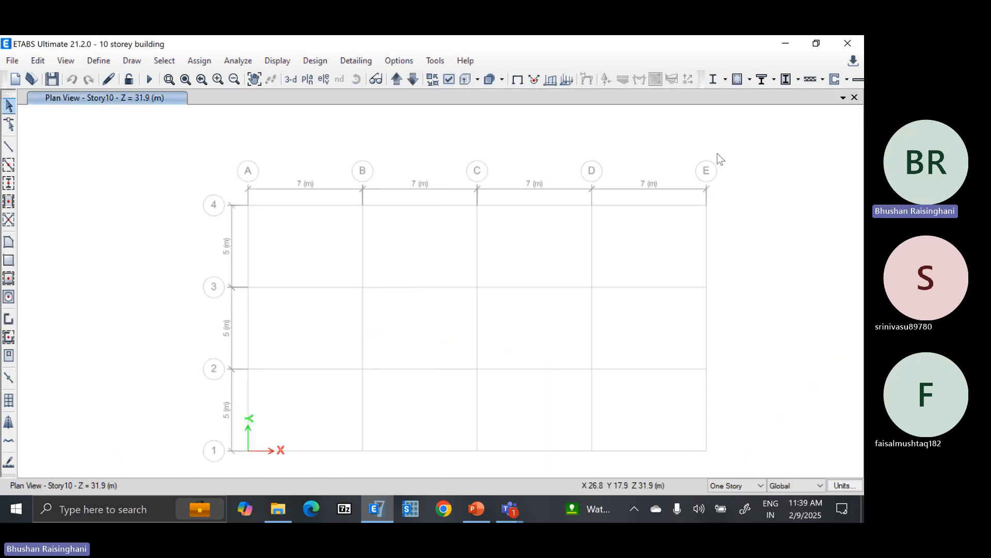
click(843, 97)
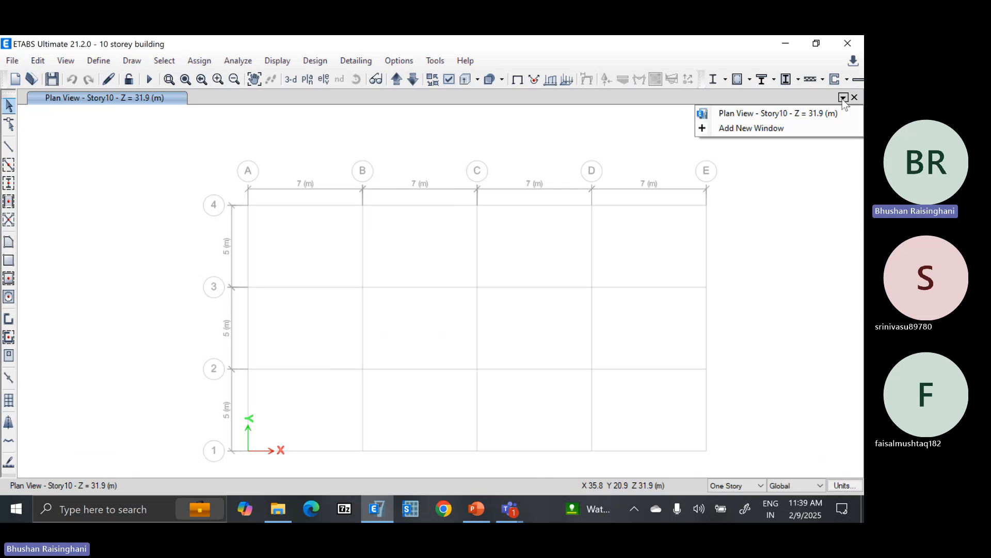
click(766, 128)
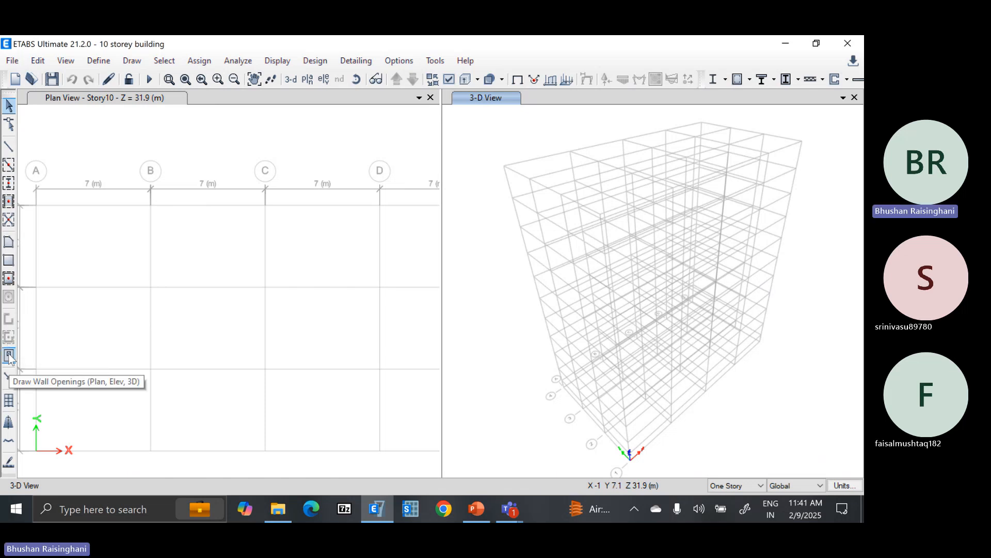
Preview the C, I, E, F, L, double cell and multi cell wall stack layouts, and leave without placing one.
click(9, 402)
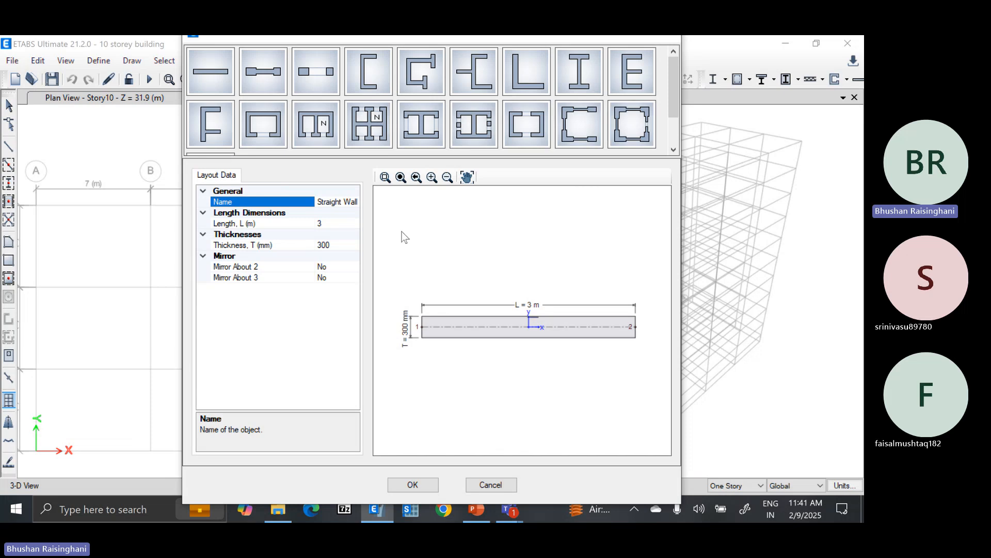
drag(674, 101, 672, 136)
drag(674, 119, 674, 103)
click(368, 82)
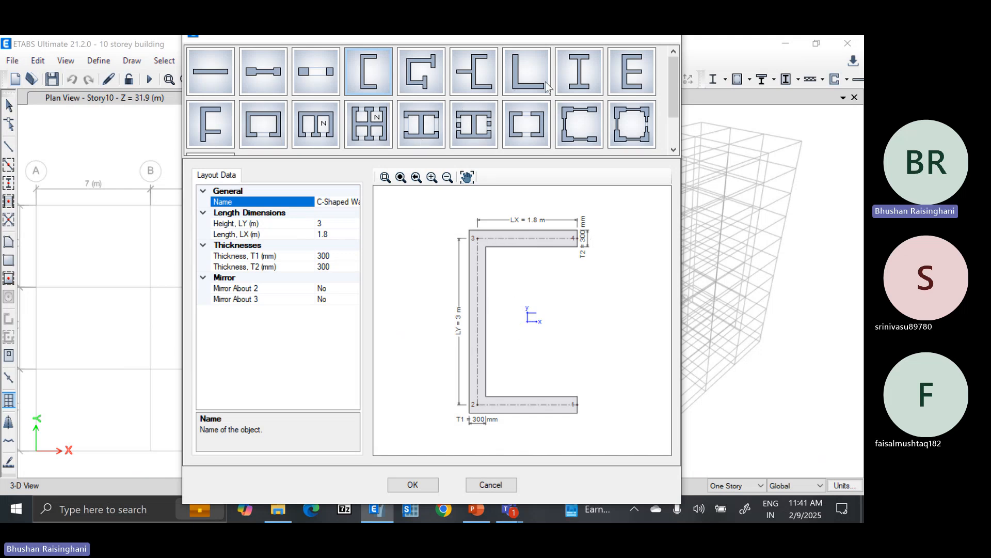
click(591, 76)
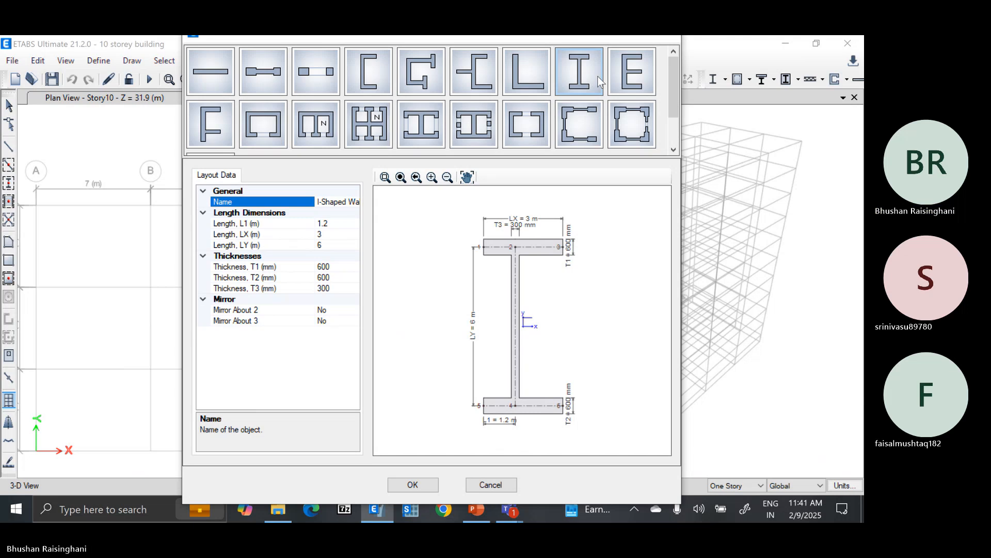
click(617, 73)
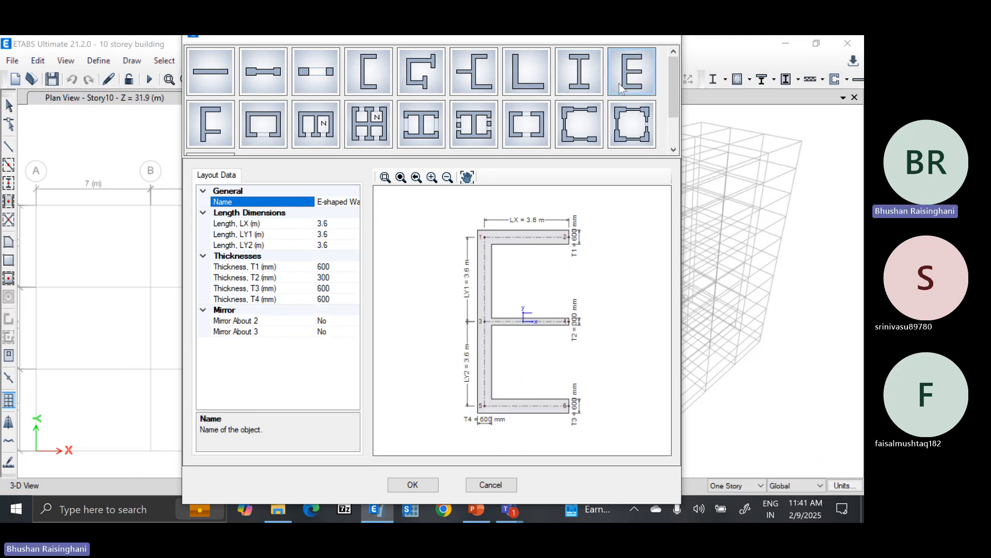
click(219, 141)
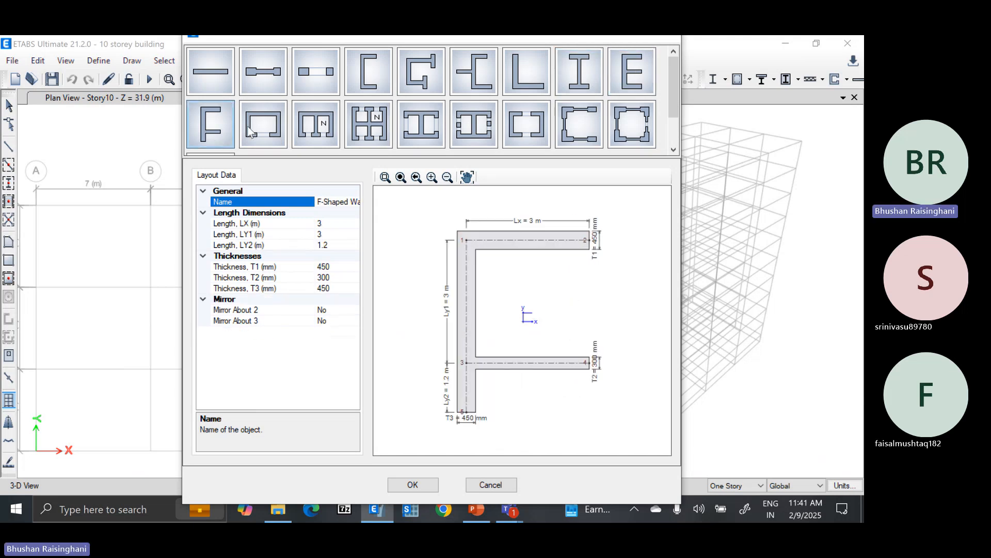
click(518, 82)
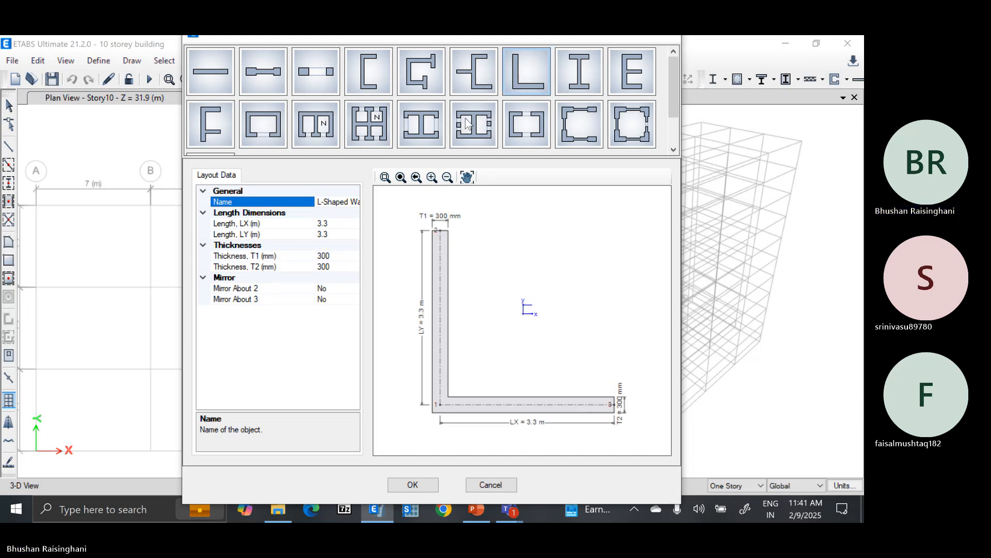
click(423, 129)
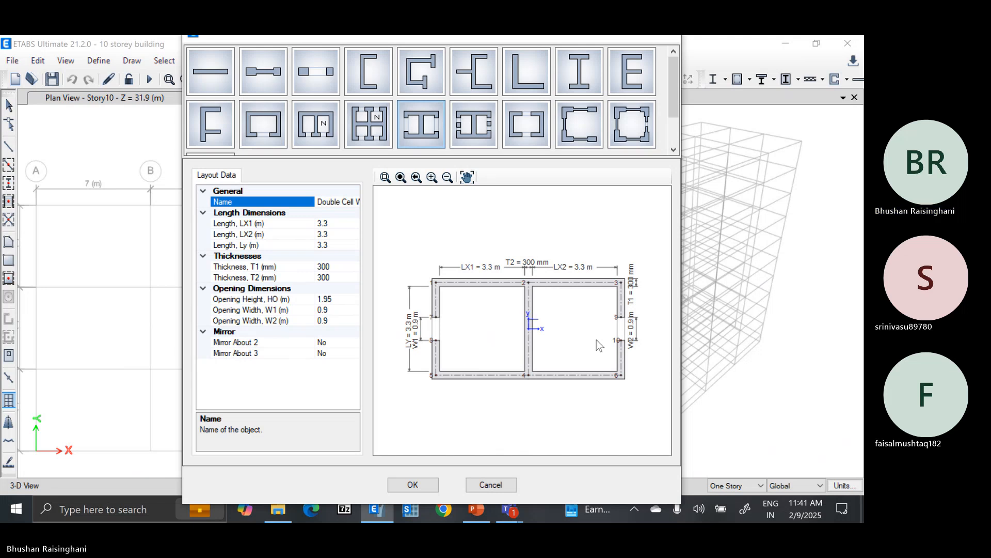
click(327, 129)
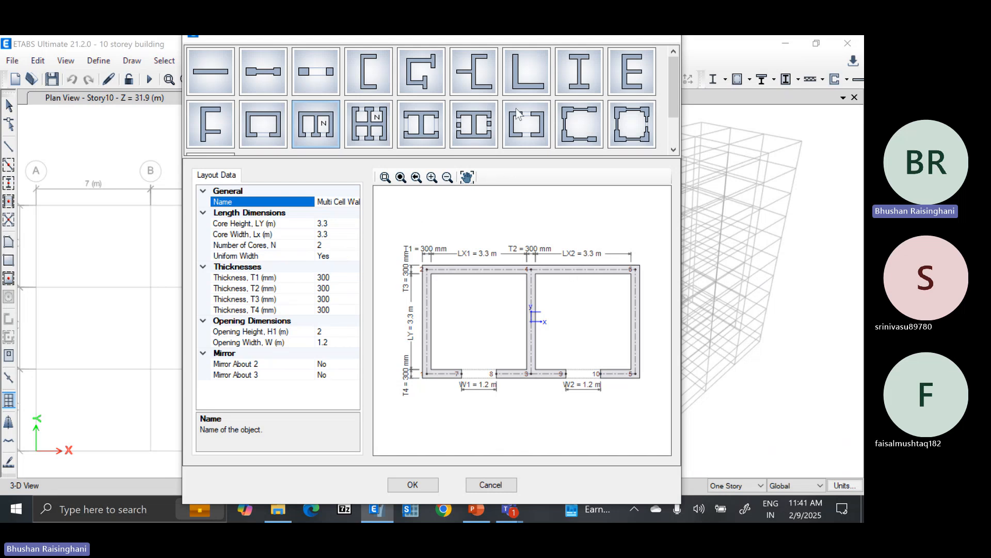
scroll(515, 118, down, 1)
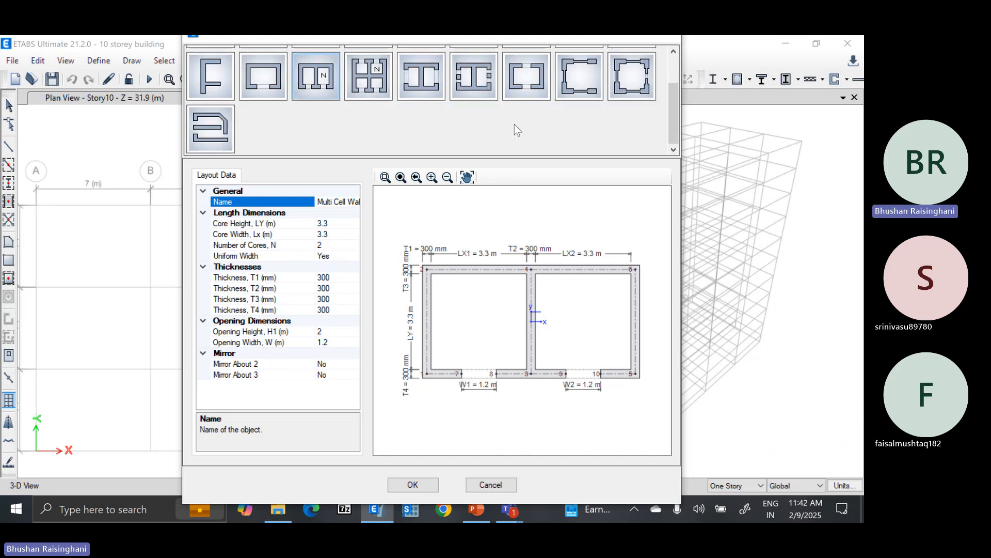
click(673, 39)
Fit the plan grid in view, review the design strip drawing properties, and leave the tool without drawing a strip.
scroll(295, 253, down, 3)
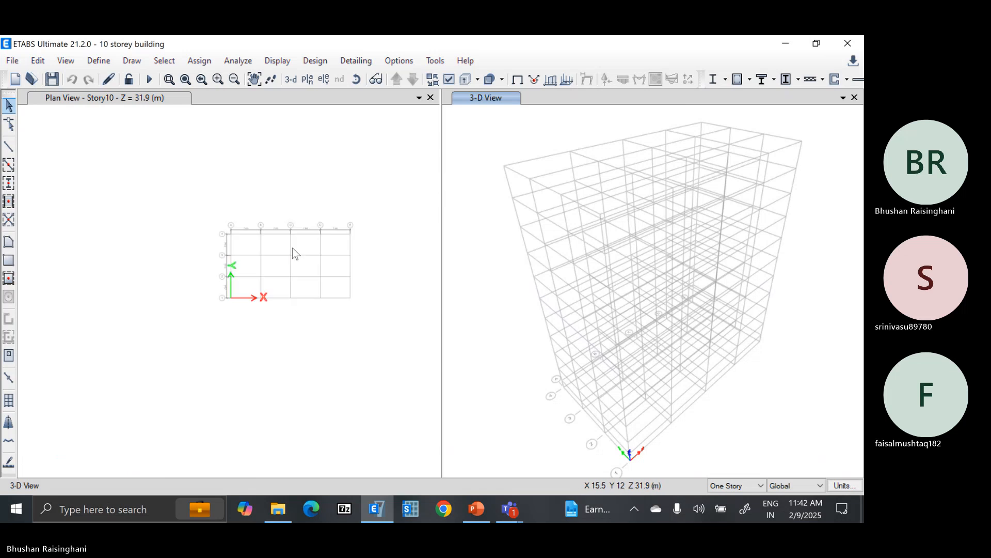
scroll(295, 253, up, 3)
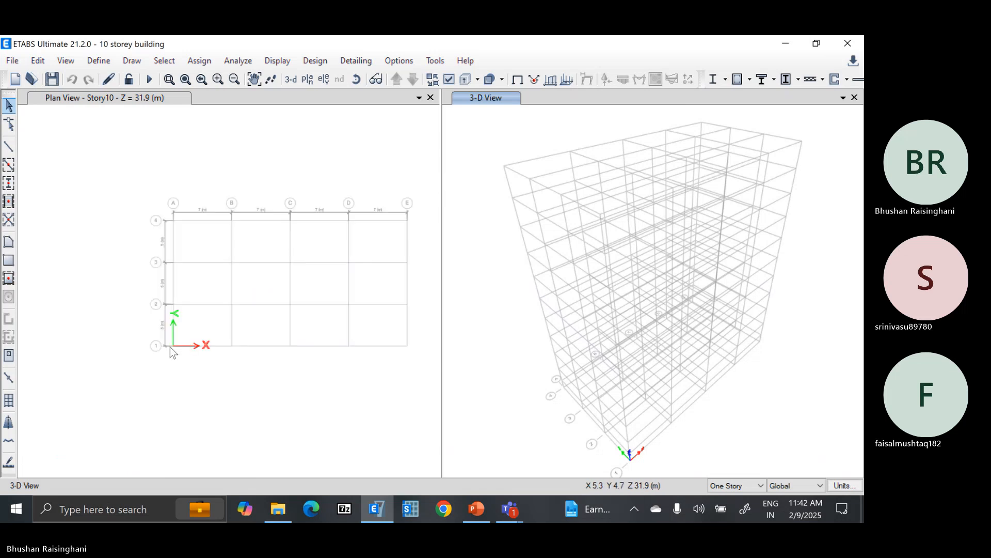
click(8, 424)
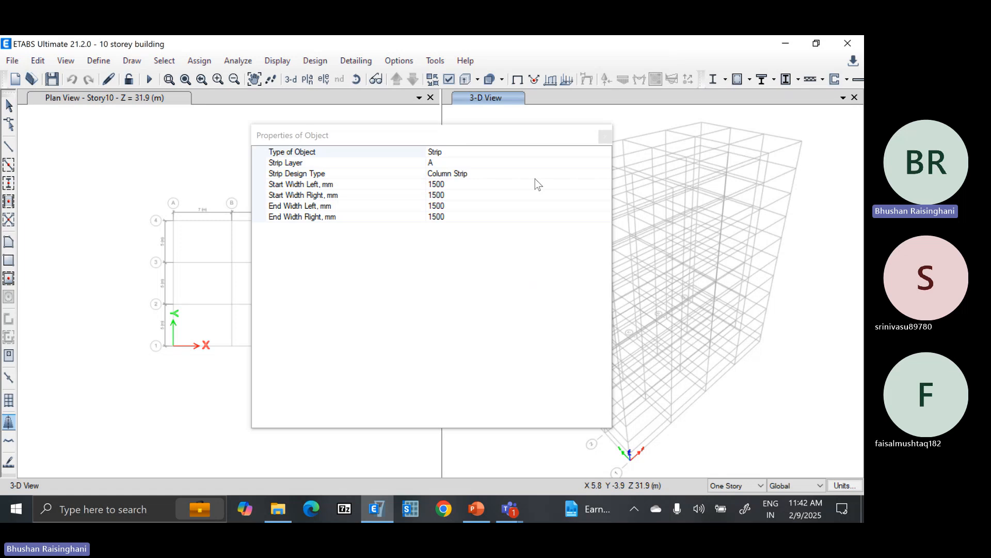
click(606, 137)
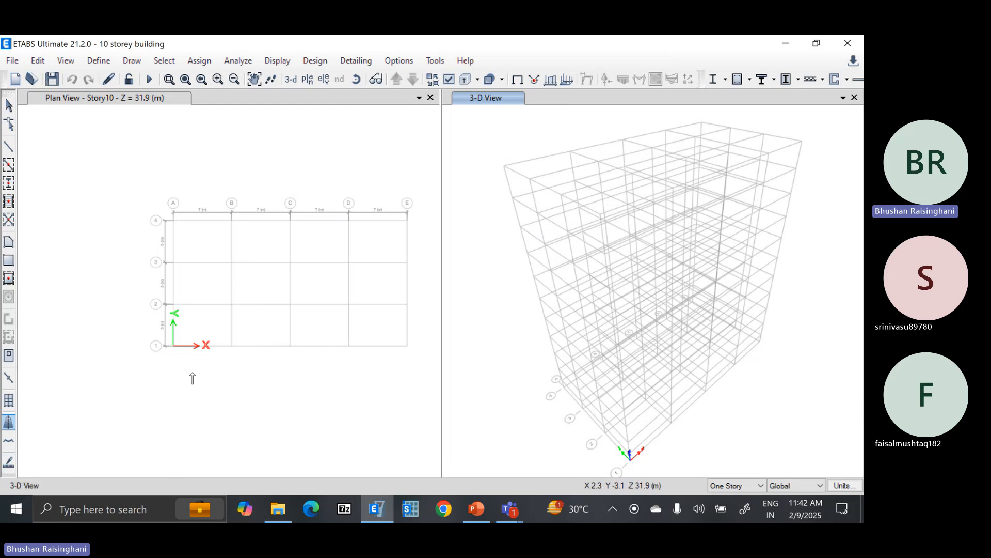
click(209, 411)
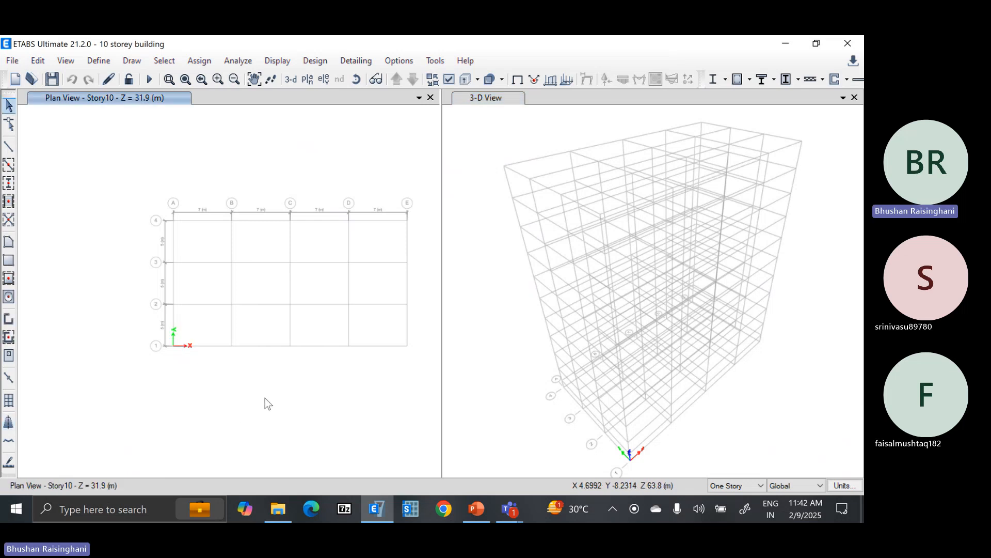
Switch to the Teams meeting window, mute and unmute the microphone, and return to ETABS.
click(509, 507)
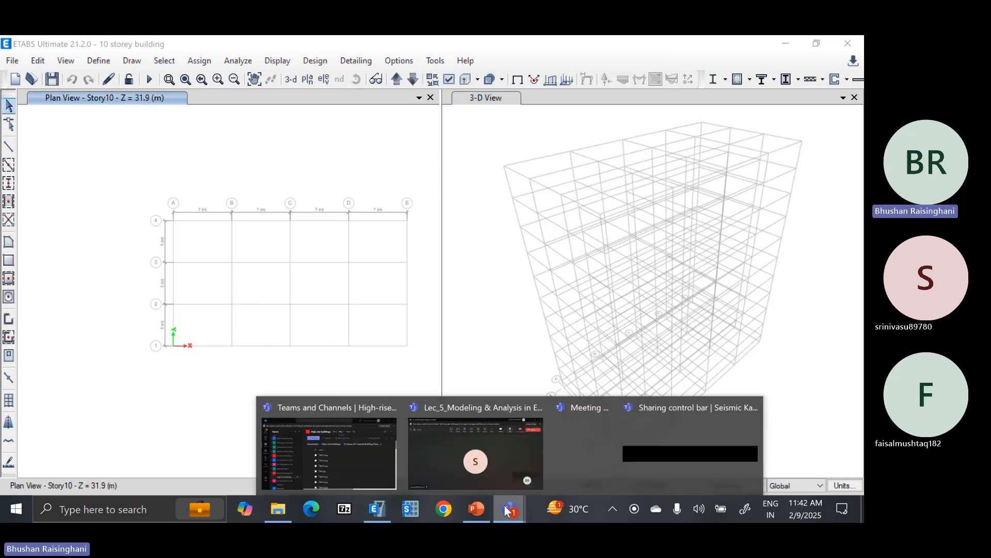
click(500, 487)
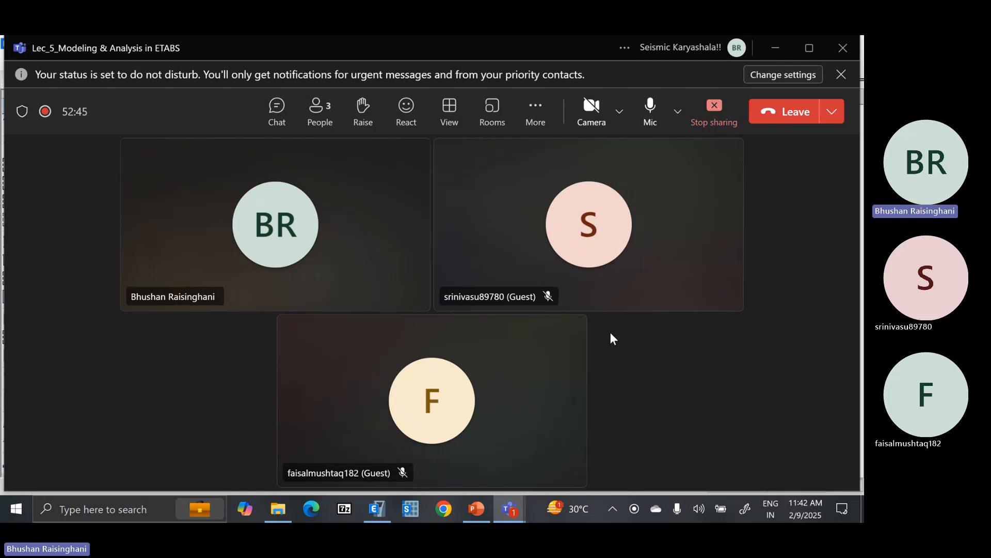
click(649, 118)
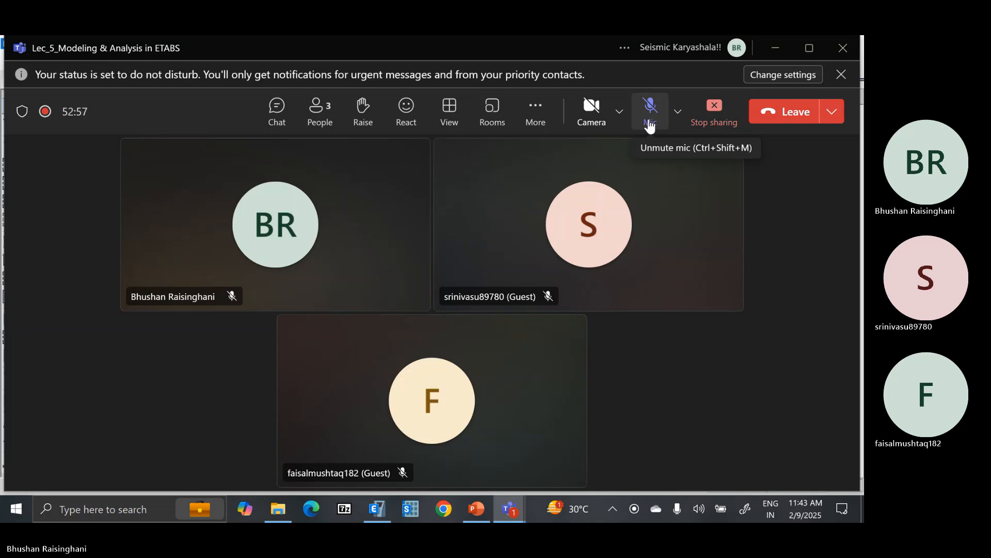
click(649, 123)
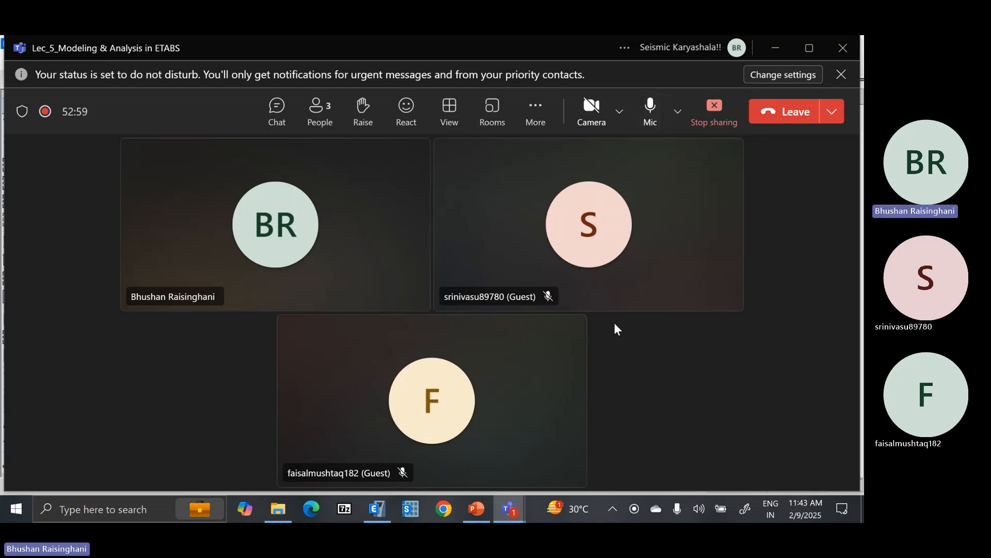
key(alt+Tab)
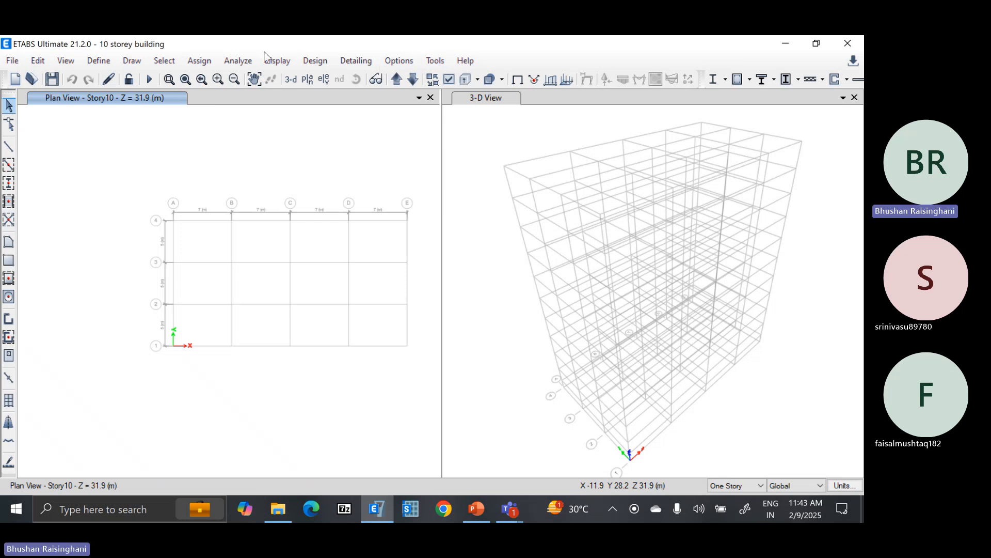
Open the display colour settings and set the display colour of columns to orange.
click(249, 52)
click(466, 61)
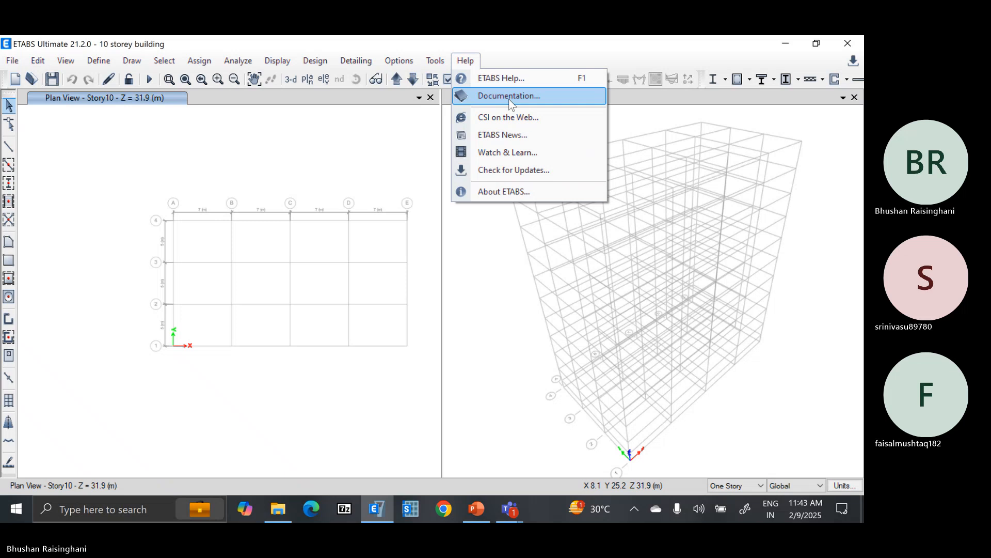
mouse_move(438, 62)
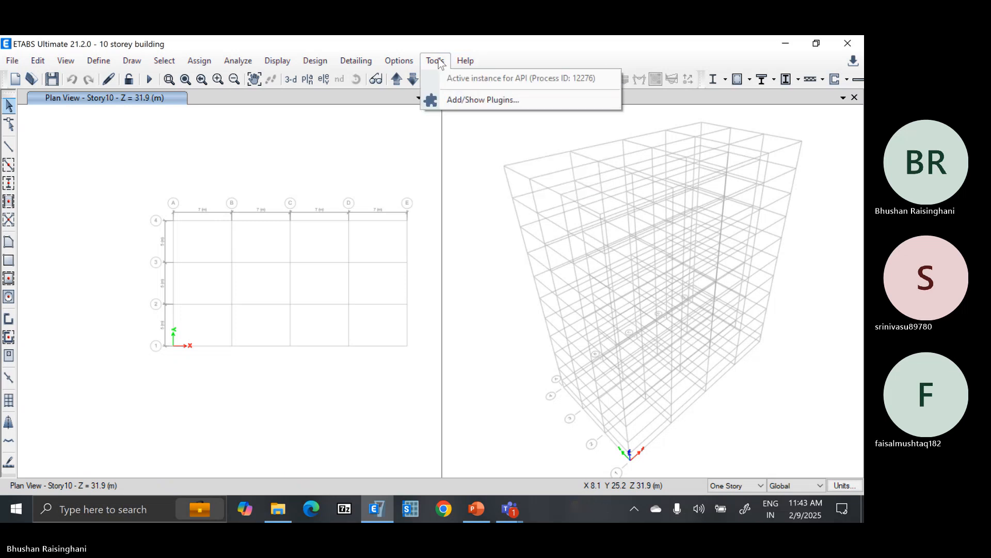
mouse_move(384, 64)
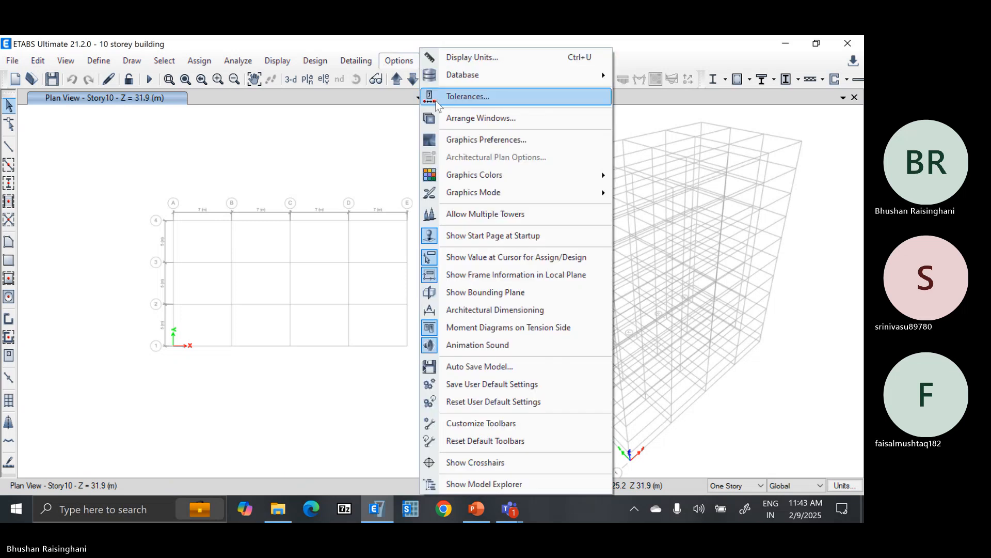
mouse_move(504, 175)
click(687, 176)
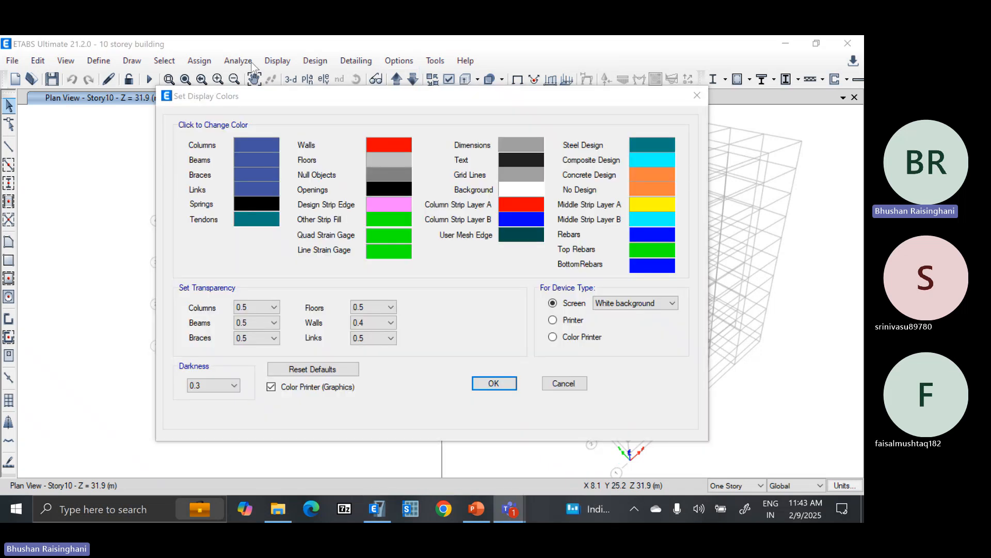
click(256, 144)
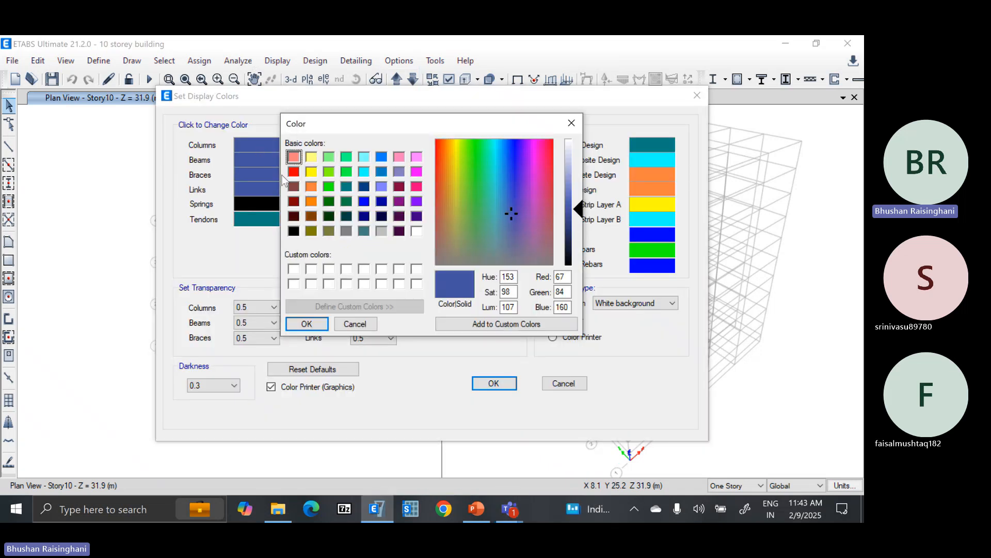
click(311, 201)
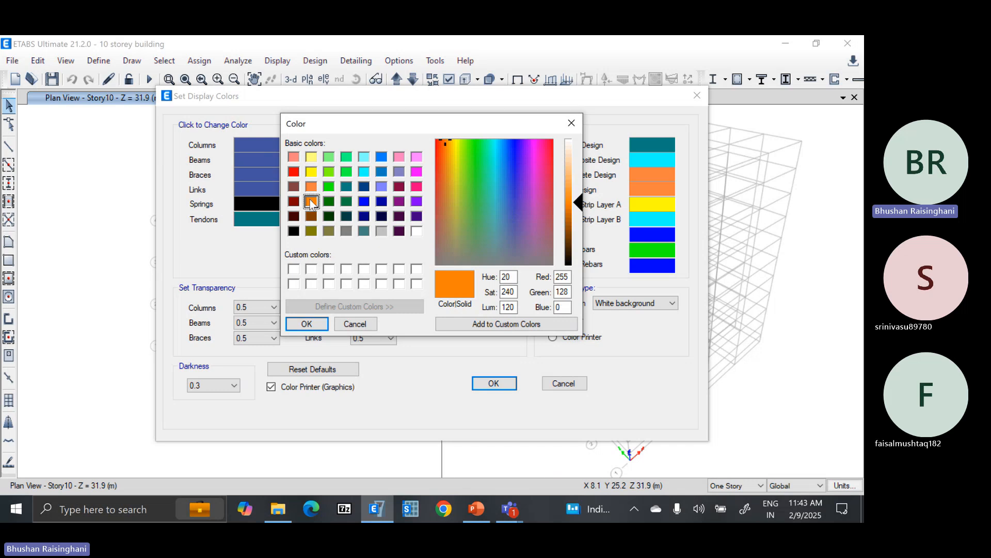
click(309, 324)
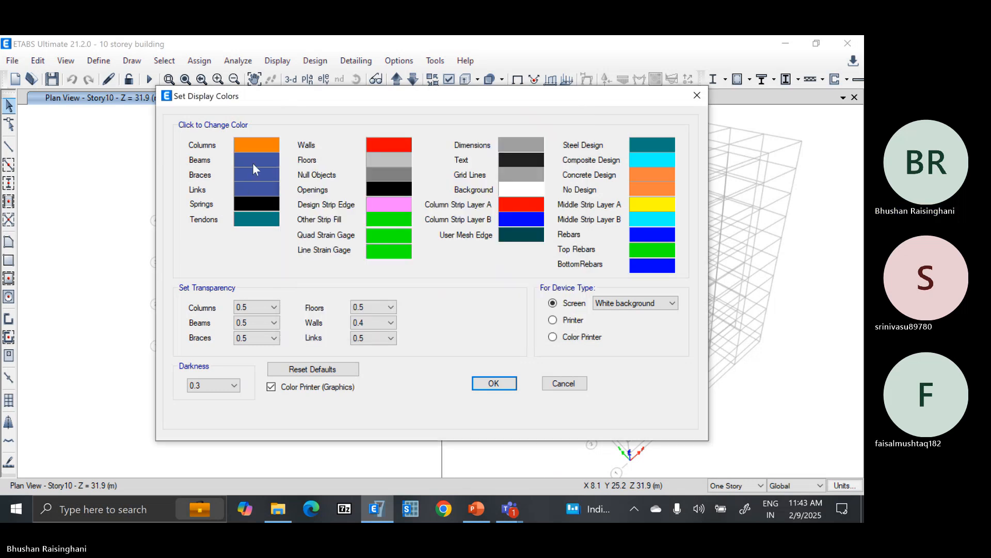
Set the display colour of beams to cyan and apply the display colours.
click(253, 162)
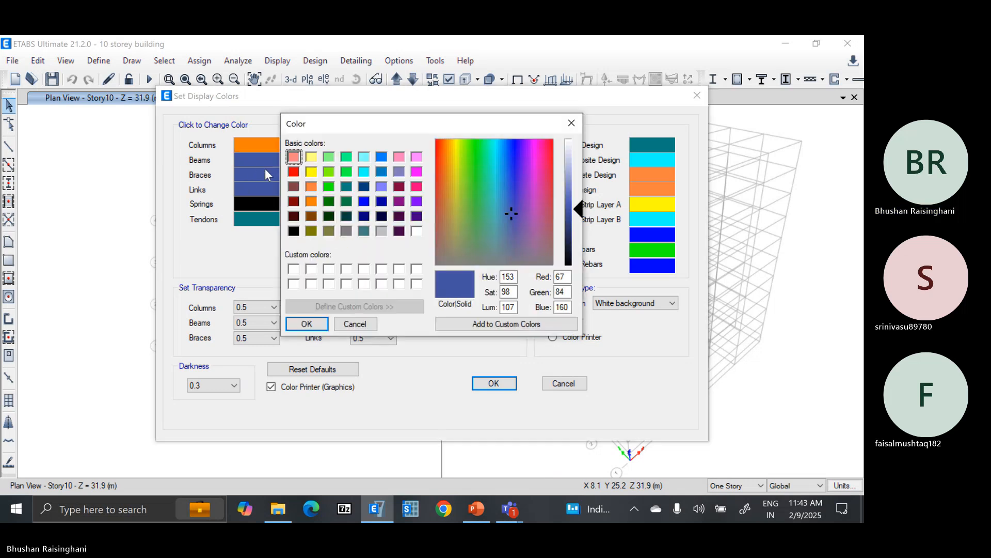
click(364, 173)
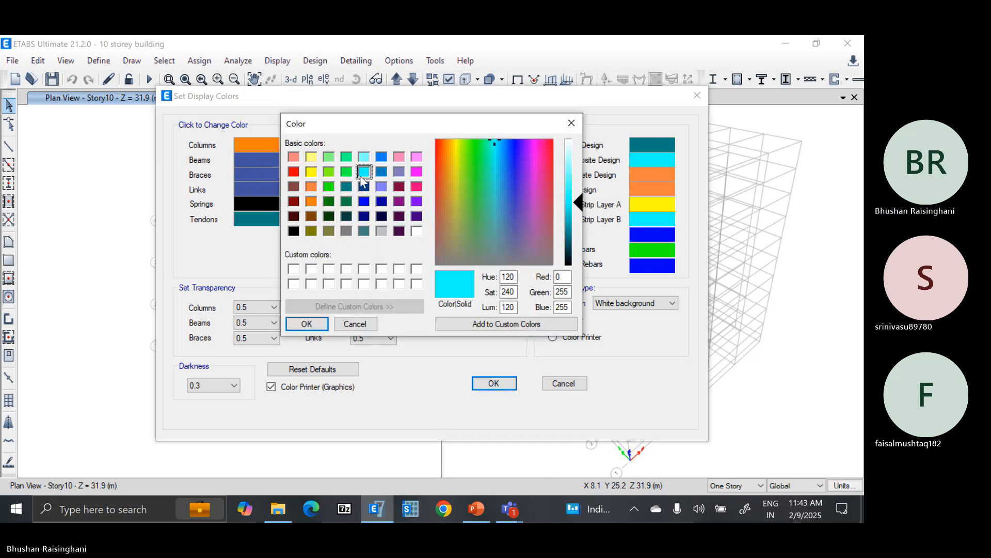
click(307, 324)
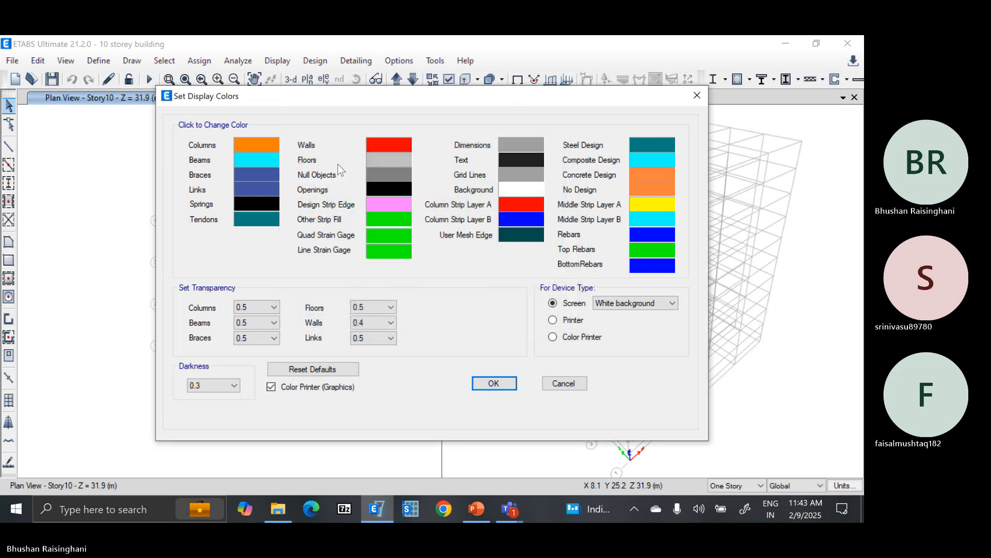
click(494, 383)
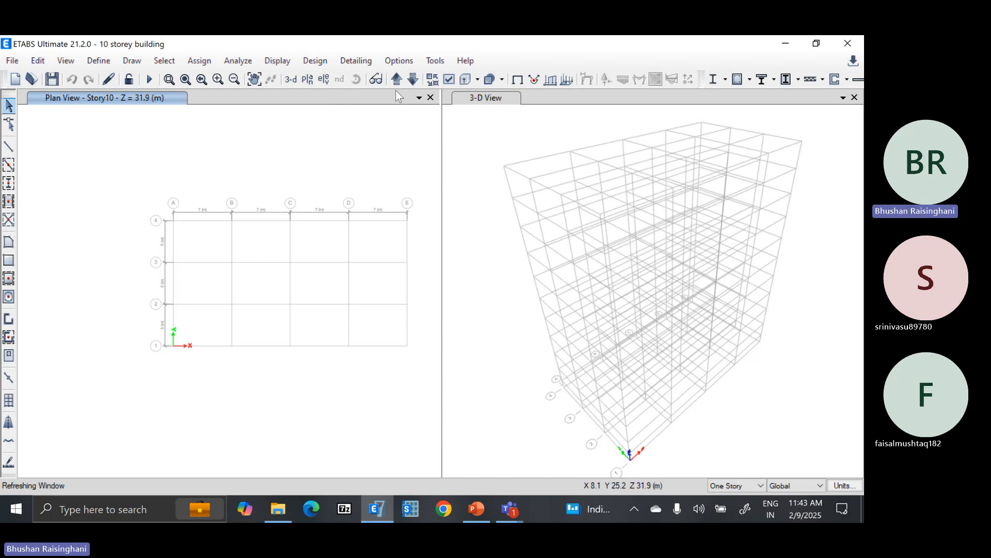
Switch the screen display colours to the Black Background scheme and apply it to the model views.
click(399, 61)
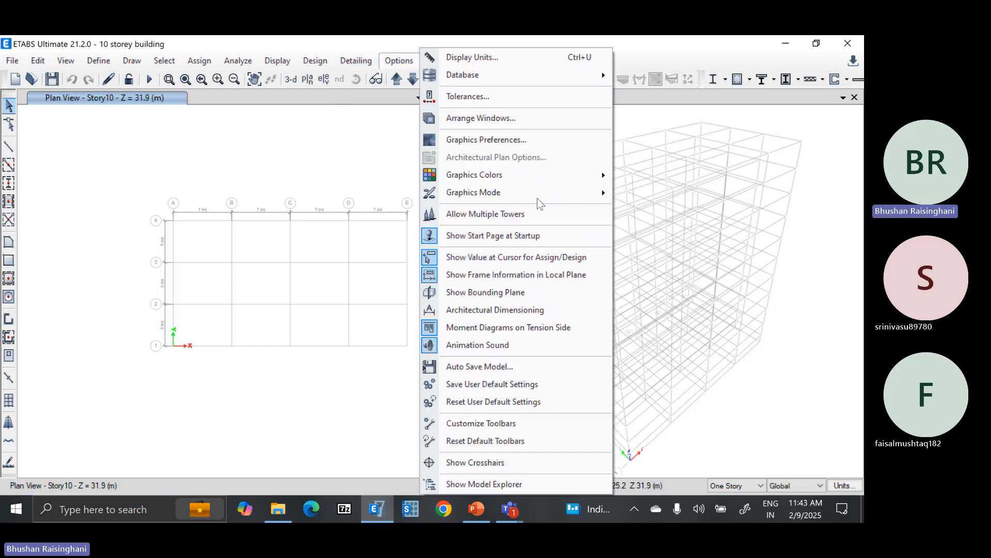
mouse_move(545, 177)
click(643, 174)
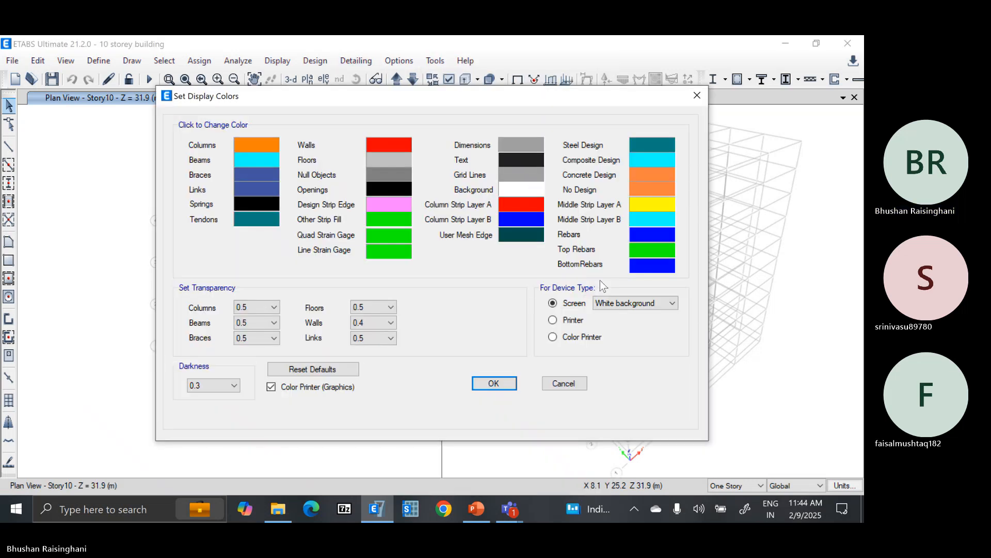
click(635, 303)
click(640, 324)
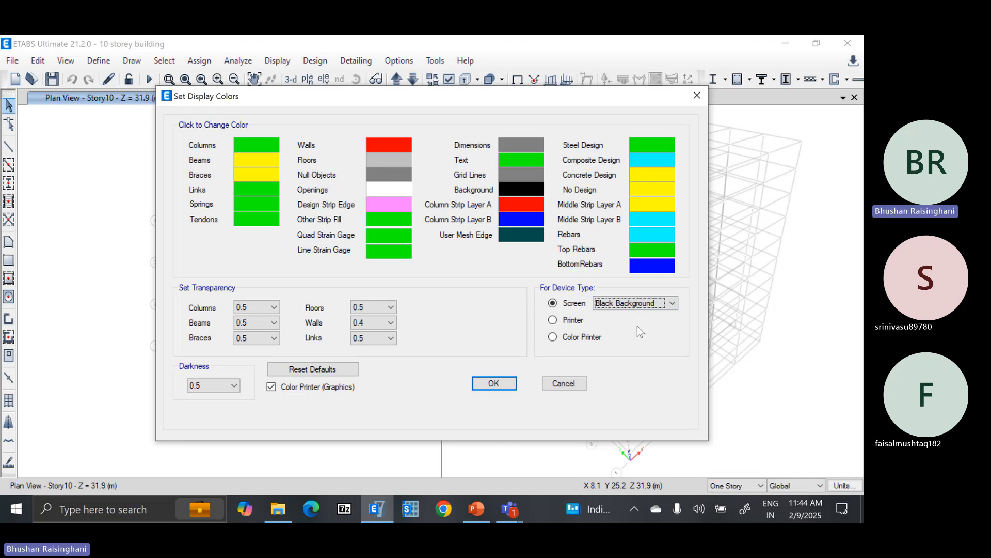
click(497, 383)
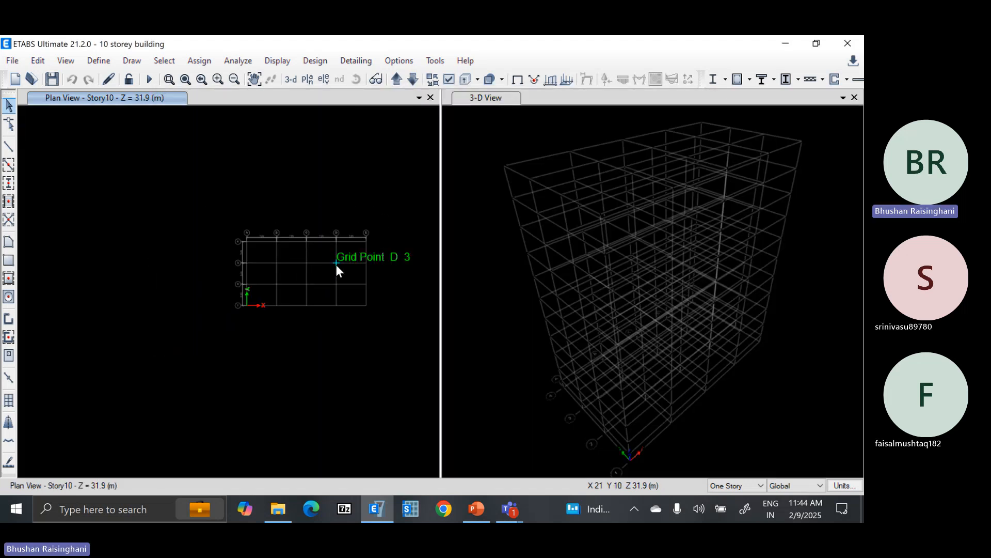
Switch the screen display colours to the White background scheme and apply it to the plan and 3-D views.
click(398, 61)
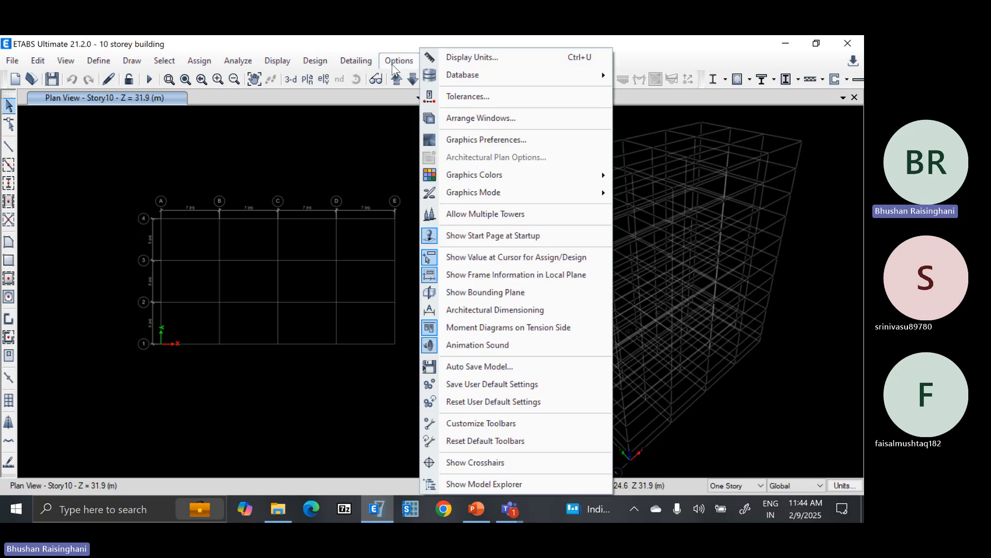
mouse_move(513, 171)
click(651, 176)
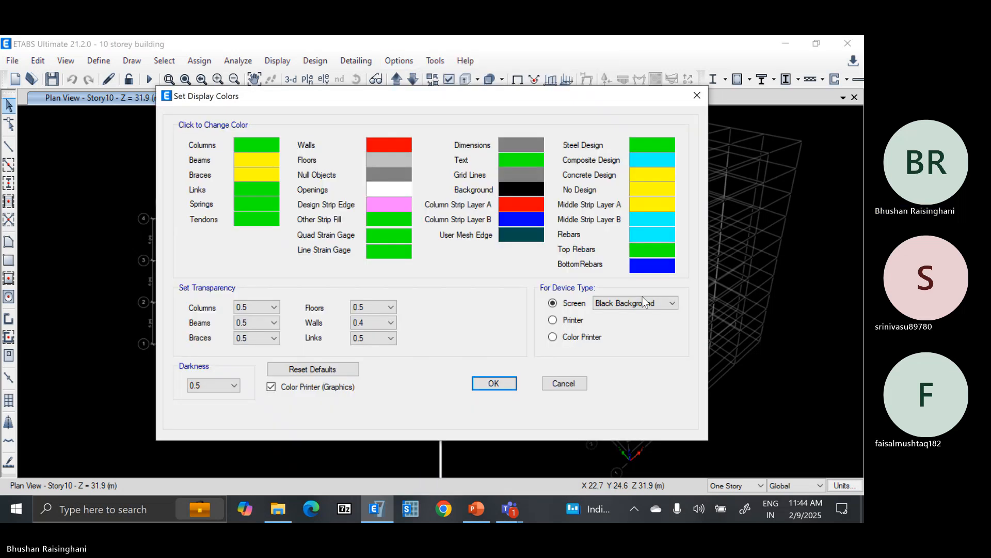
click(672, 303)
click(626, 318)
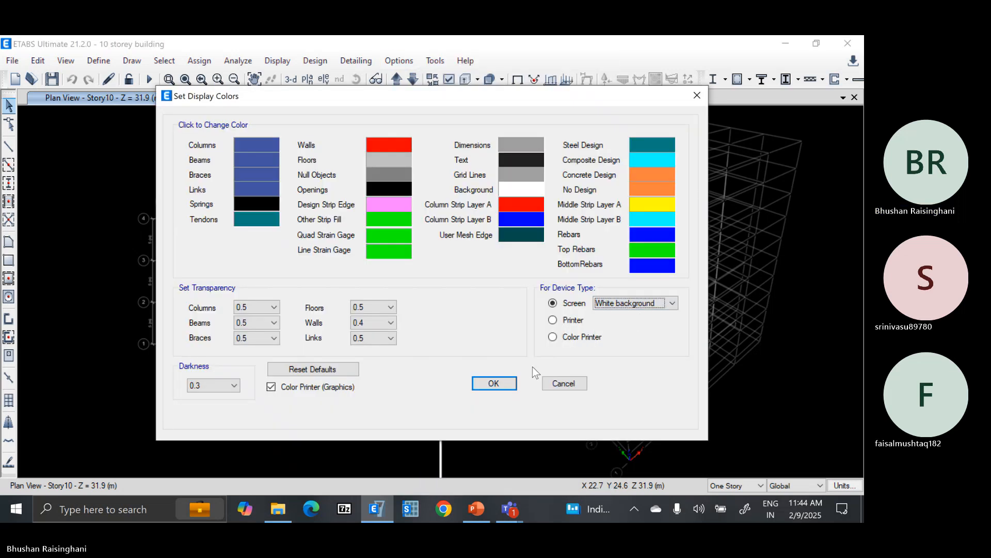
click(492, 384)
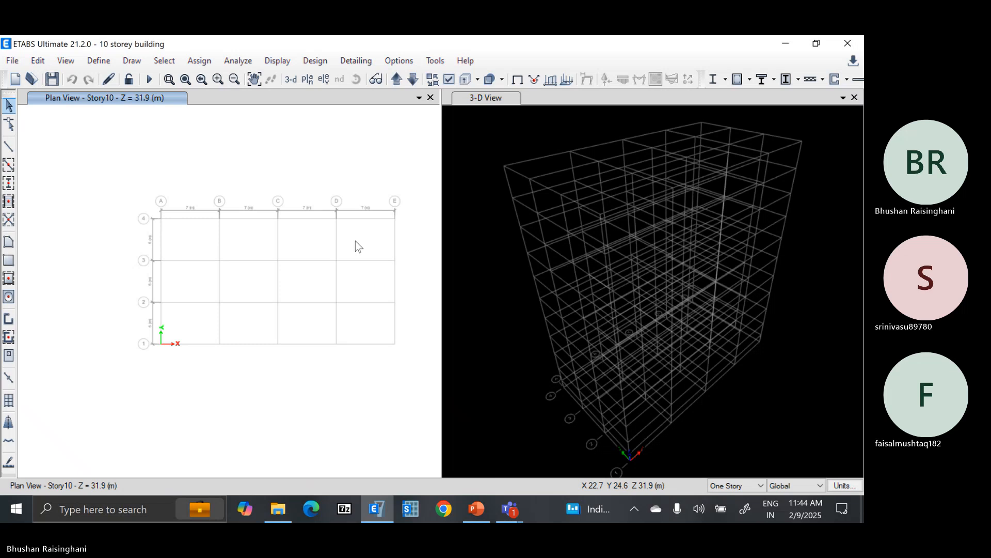
middle_drag(310, 196, 266, 193)
scroll(236, 220, up, 2)
scroll(228, 230, down, 2)
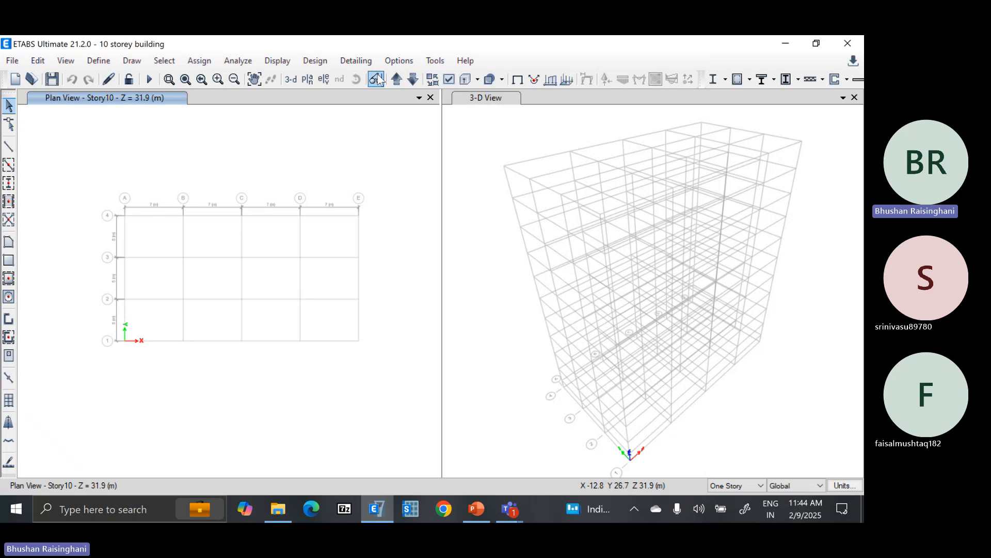
Step the plan view down from Story10 to Story7 and back up to Story10.
click(413, 79)
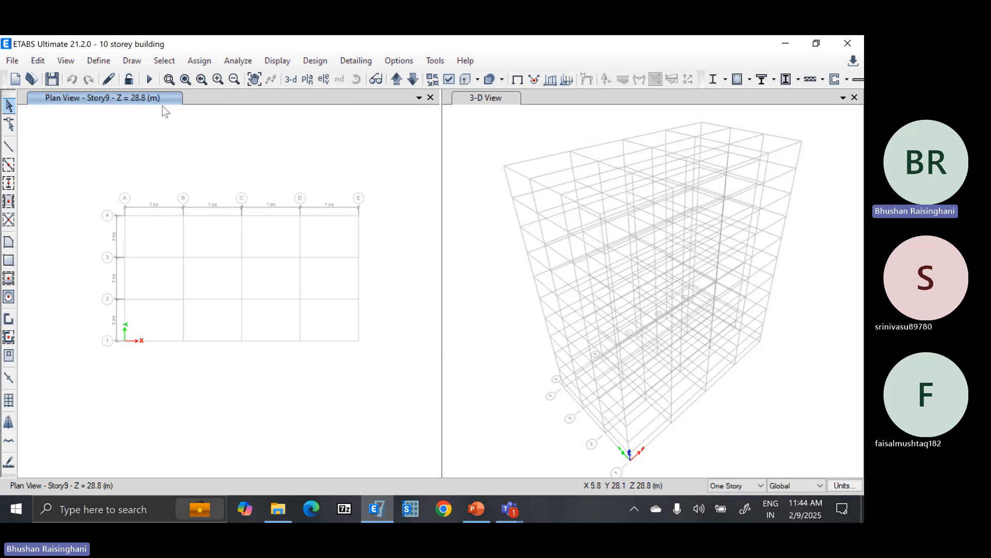
click(413, 78)
click(413, 79)
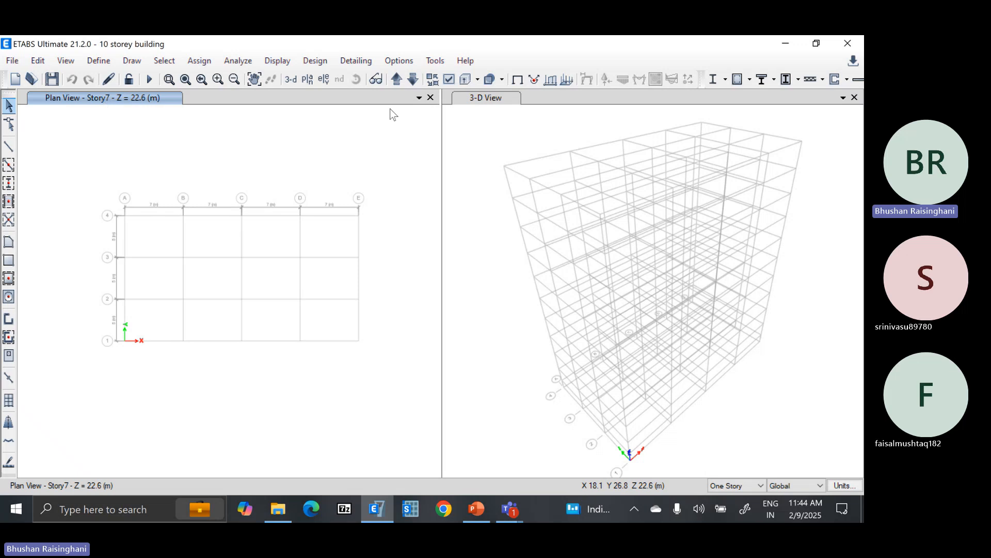
click(396, 80)
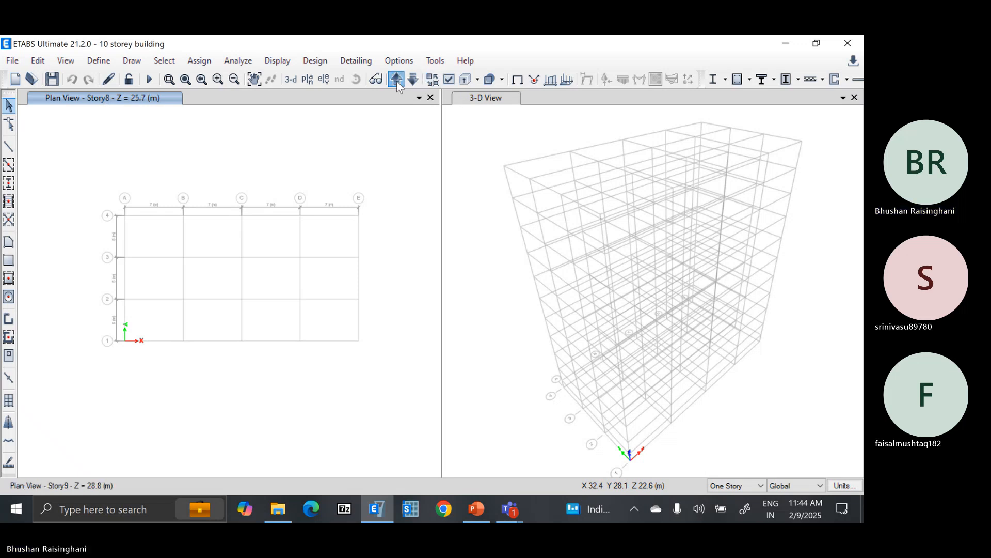
click(397, 80)
click(397, 80)
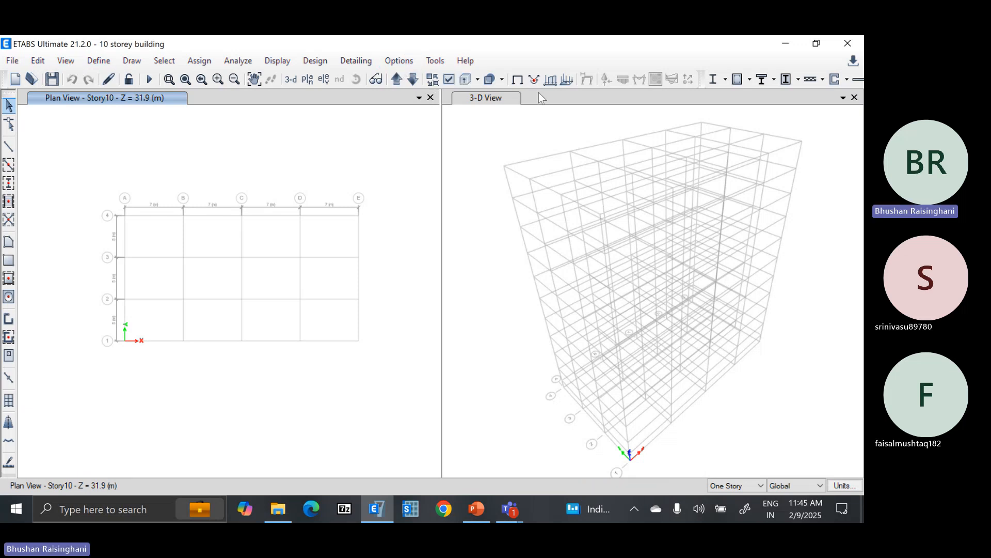
Open the material definitions, browse the M30 and HYSD415 entries, and show the properties of the M30 concrete.
click(100, 61)
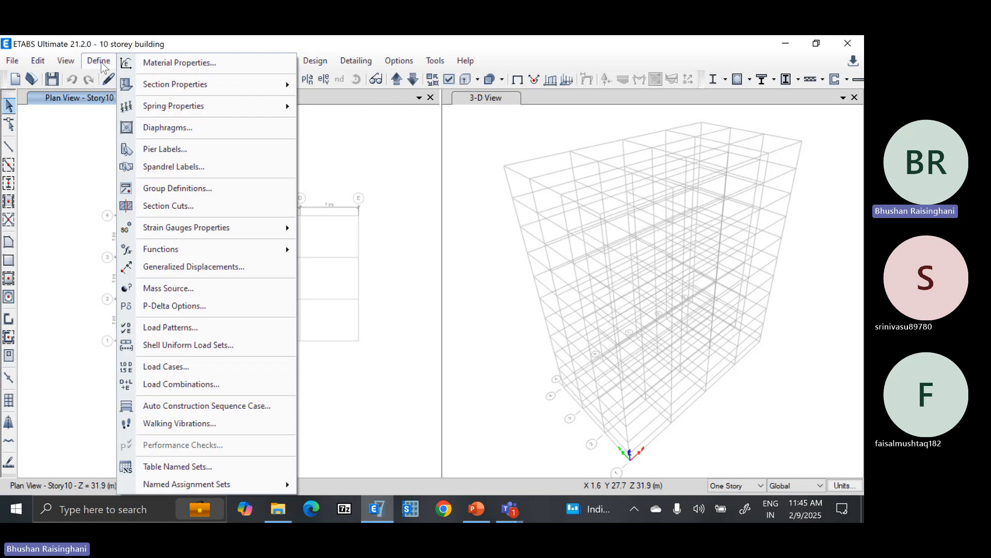
click(160, 63)
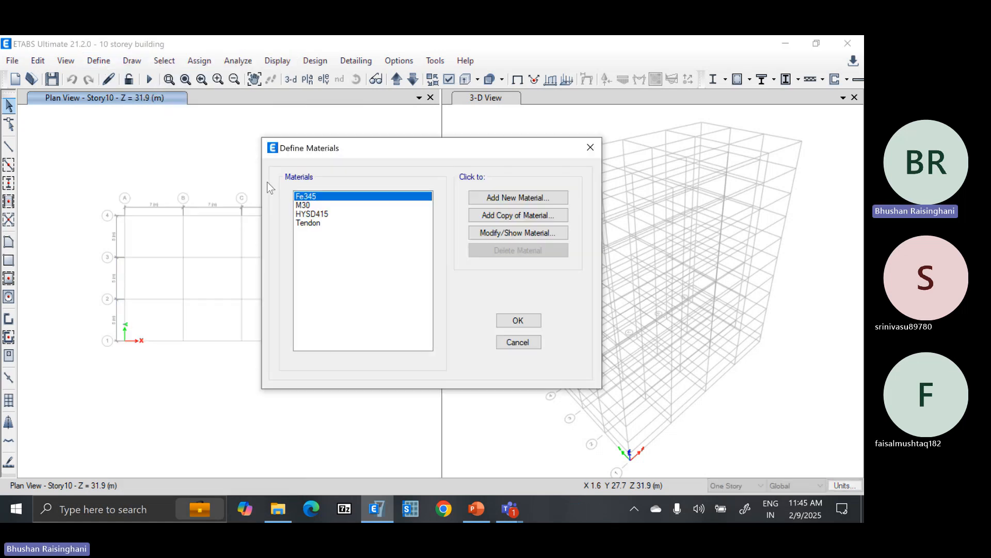
click(316, 205)
click(326, 213)
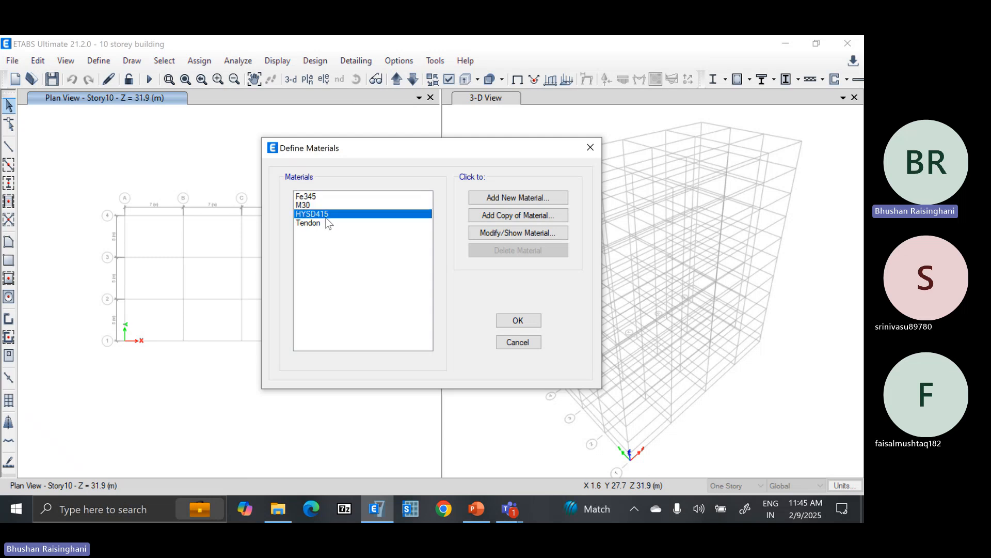
click(317, 205)
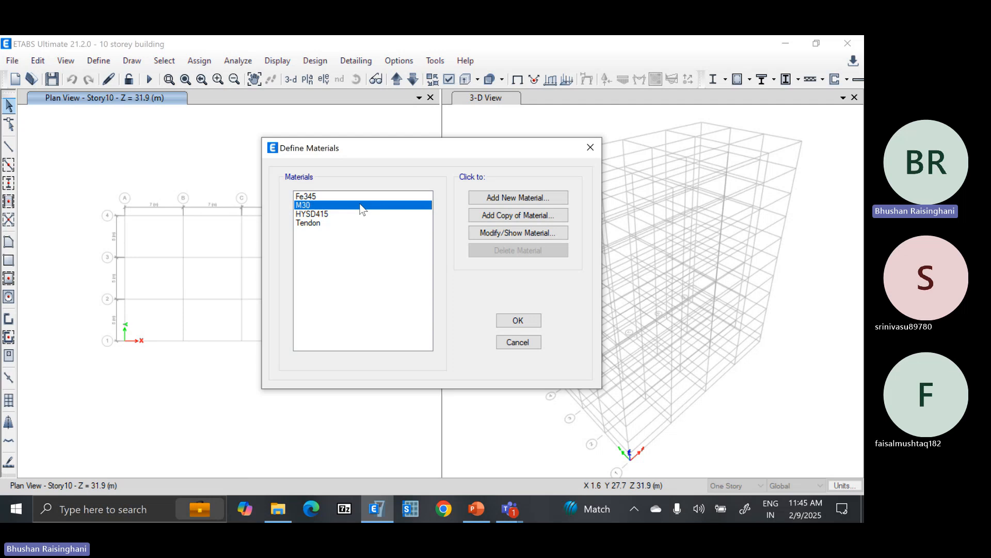
double_click(360, 206)
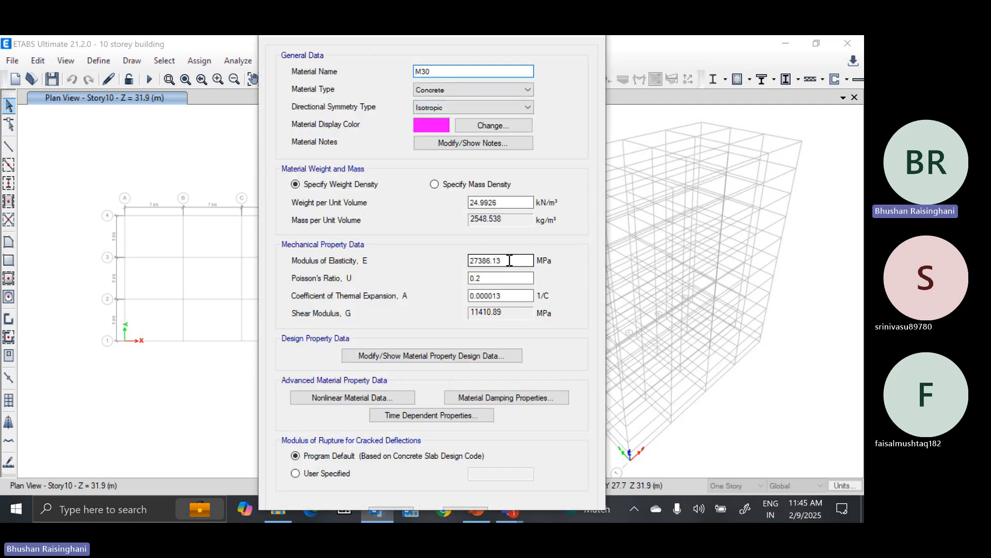
Examine M30's material type options, weight per unit volume, modulus of elasticity and Poisson's ratio, keeping the type as Concrete.
click(477, 90)
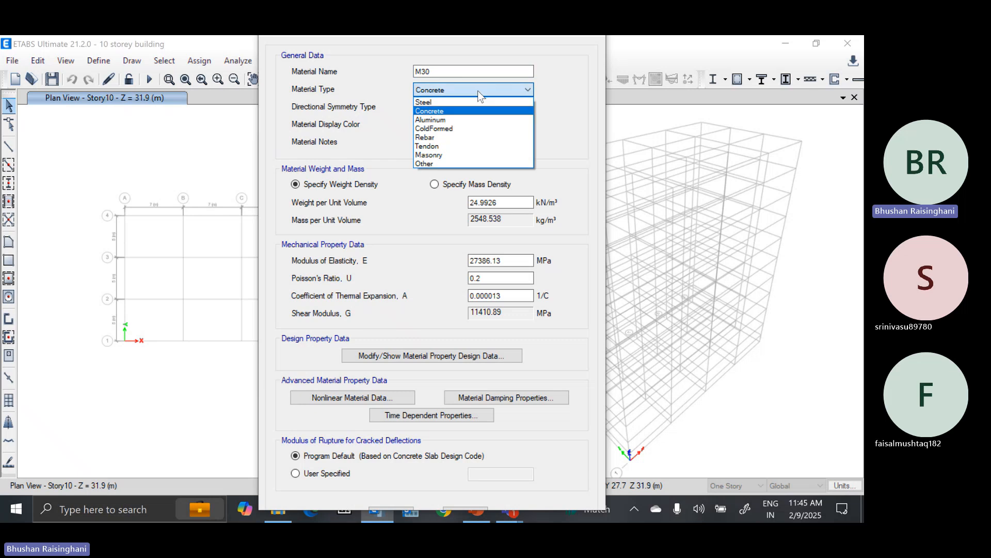
click(479, 90)
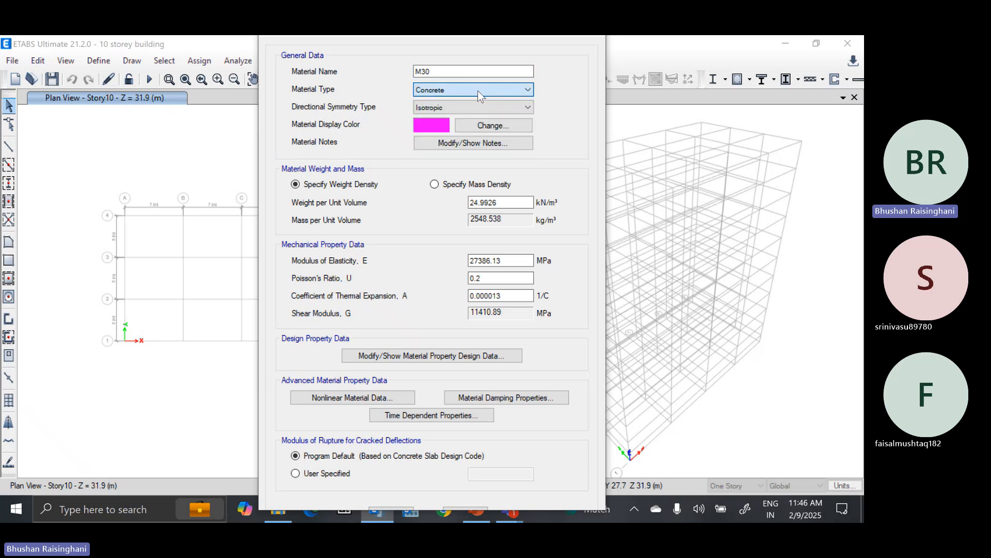
click(450, 110)
click(443, 116)
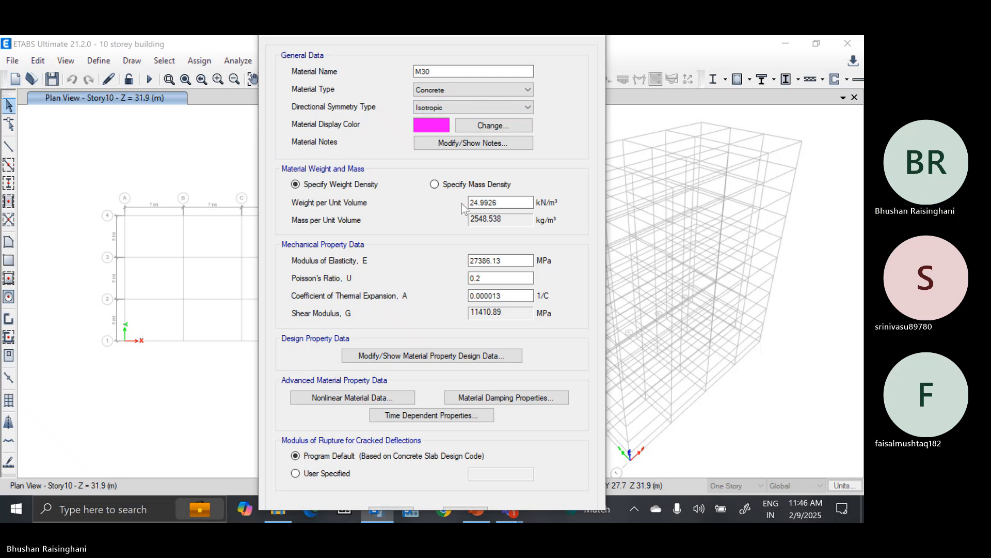
click(508, 200)
click(516, 261)
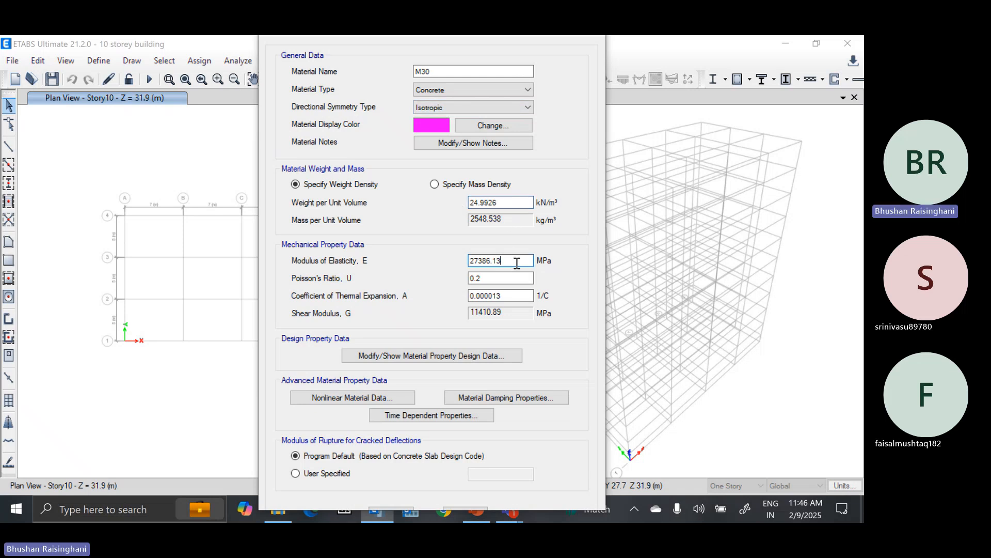
click(515, 280)
Review M30's design property data for its grade and cube compressive strength, and return to the material properties.
click(464, 352)
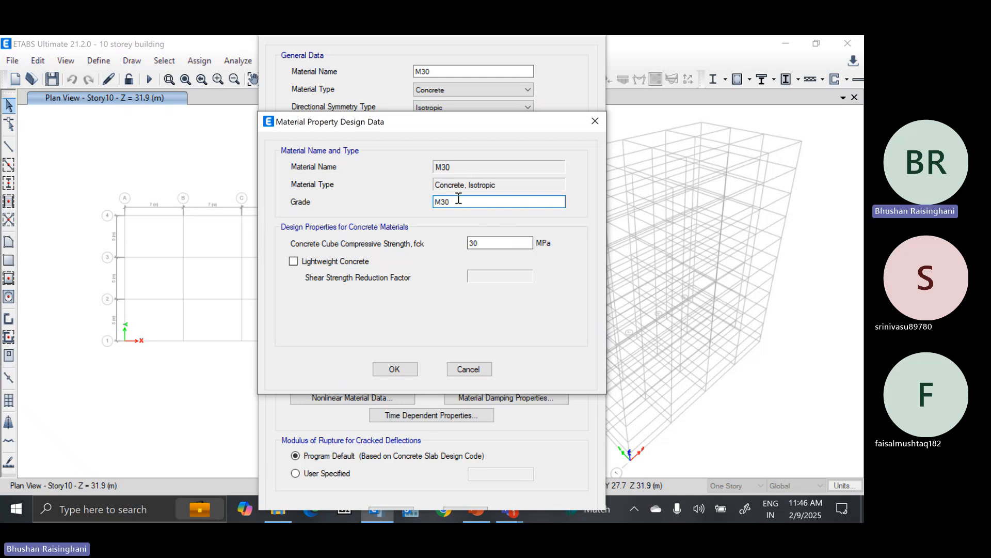
click(394, 369)
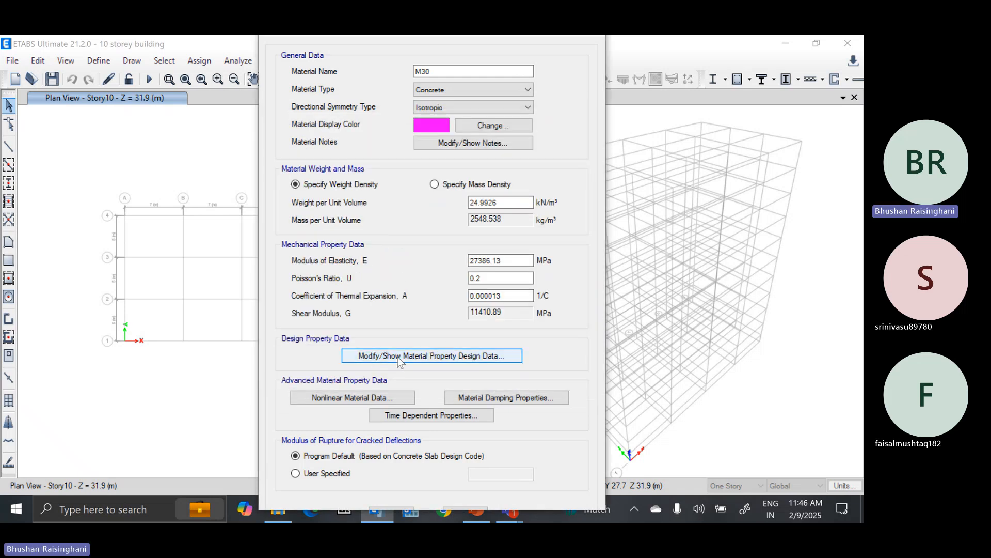
click(455, 357)
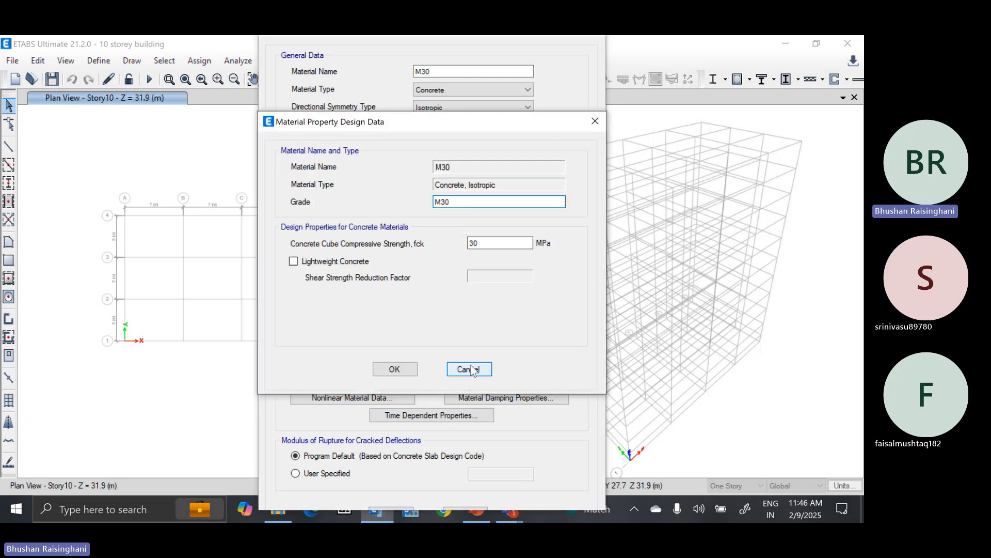
click(467, 370)
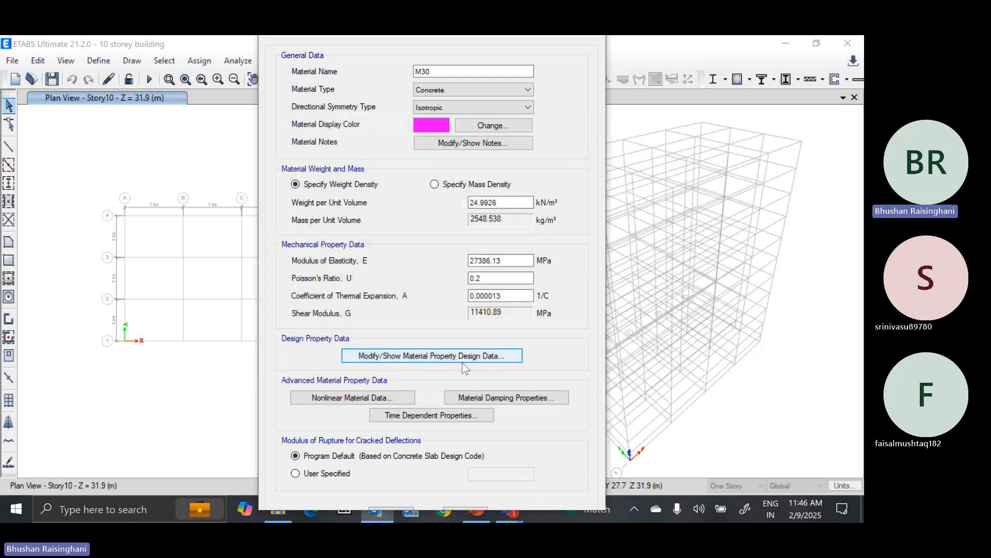
Enable creep and shrinkage in M30's time dependent properties and review the available code types, keeping CEB-FIP 90.
click(443, 417)
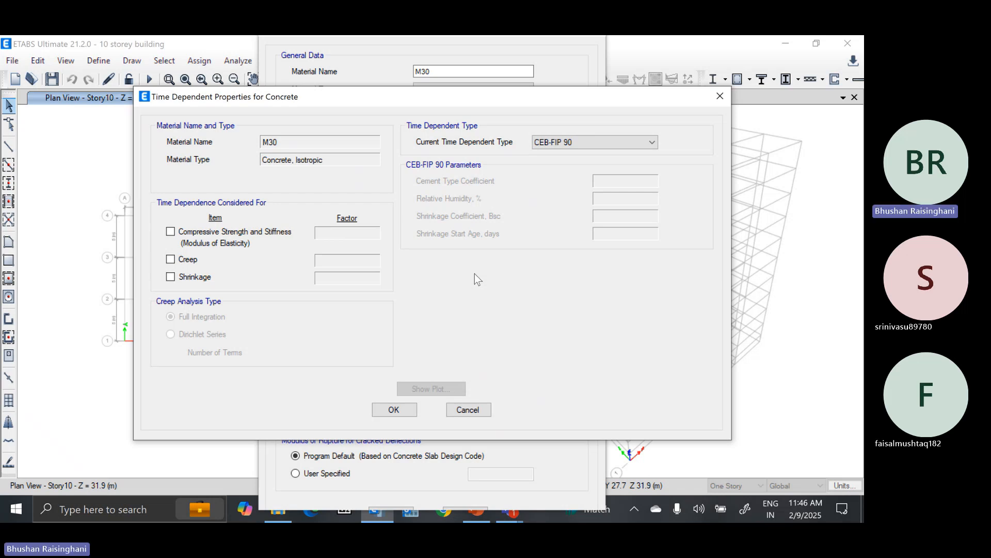
click(187, 259)
click(190, 278)
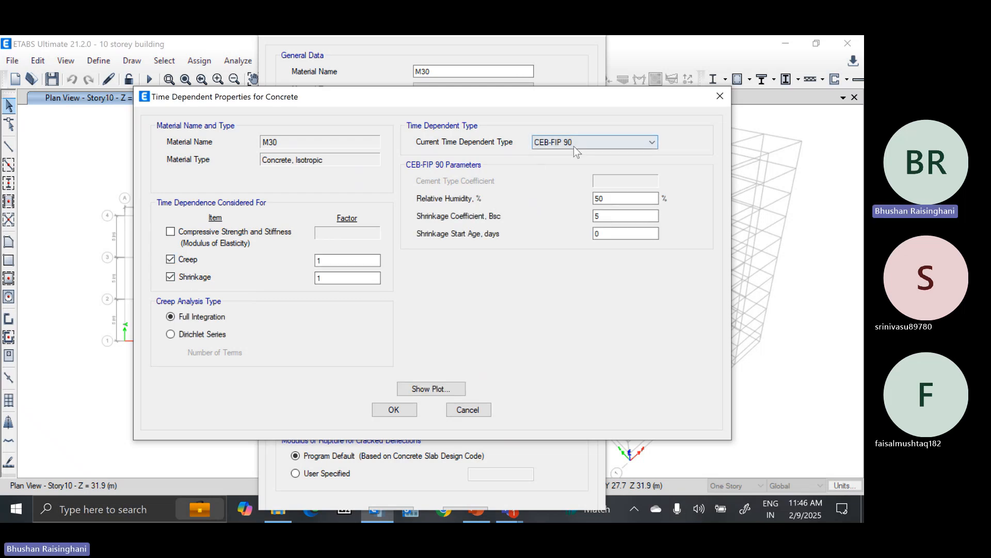
click(601, 144)
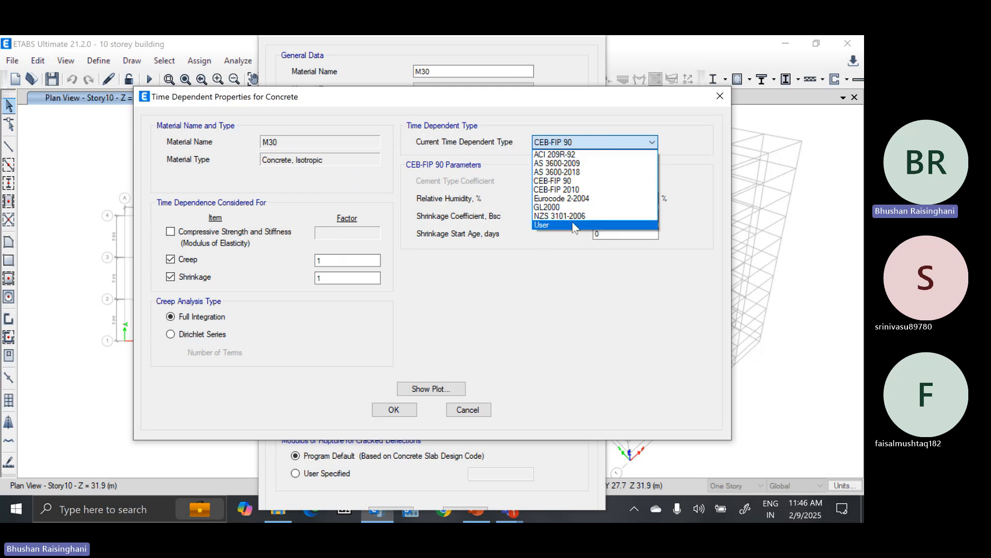
click(482, 313)
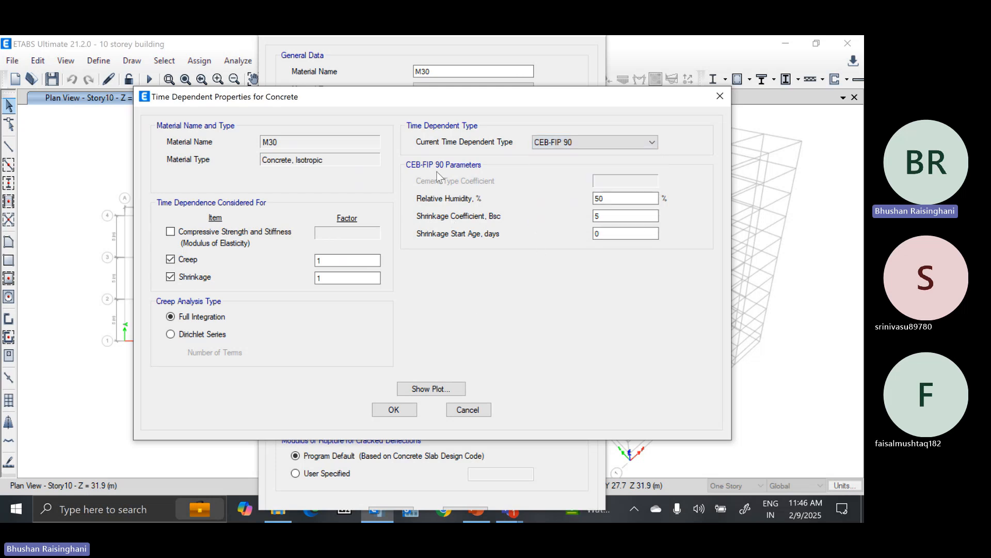
click(188, 260)
click(194, 261)
Show M30's time dependent plot, inspect the creep coefficient's time range, notional size and loading age, and display Shrinkage Strain.
click(444, 389)
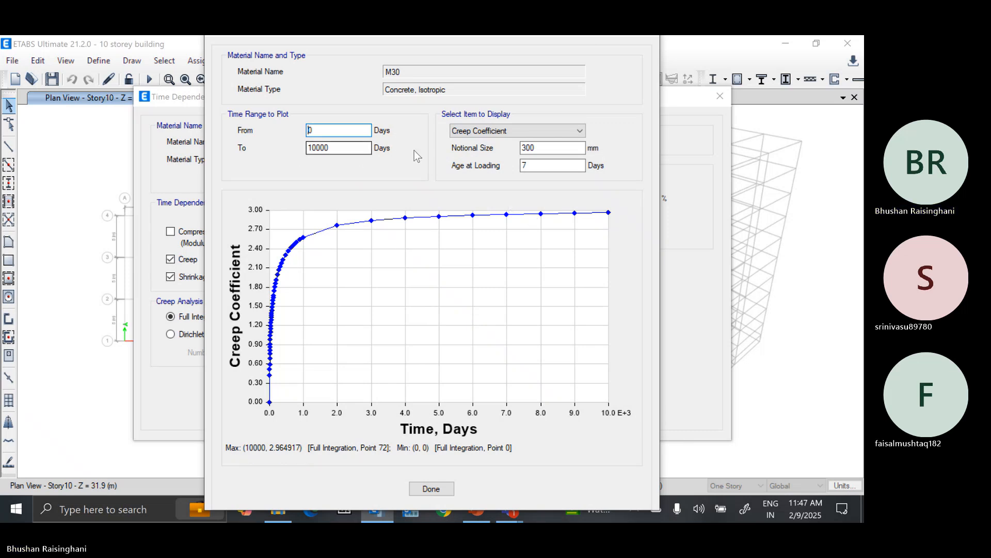
click(357, 150)
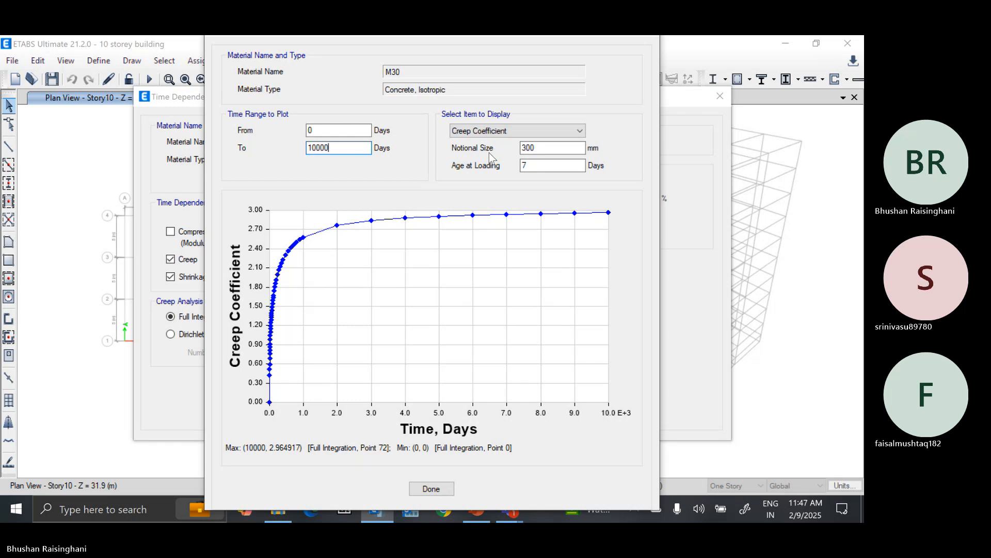
click(543, 149)
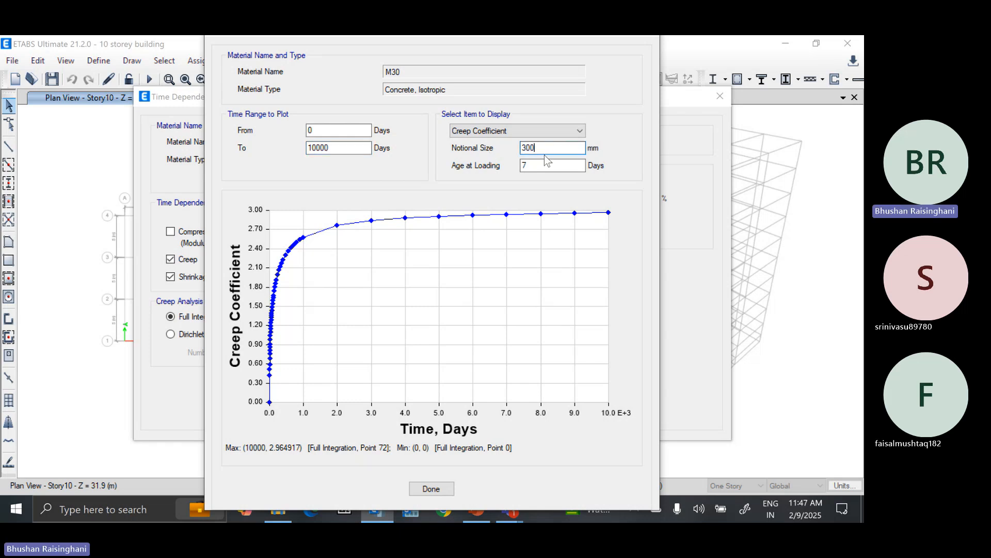
click(540, 166)
click(495, 131)
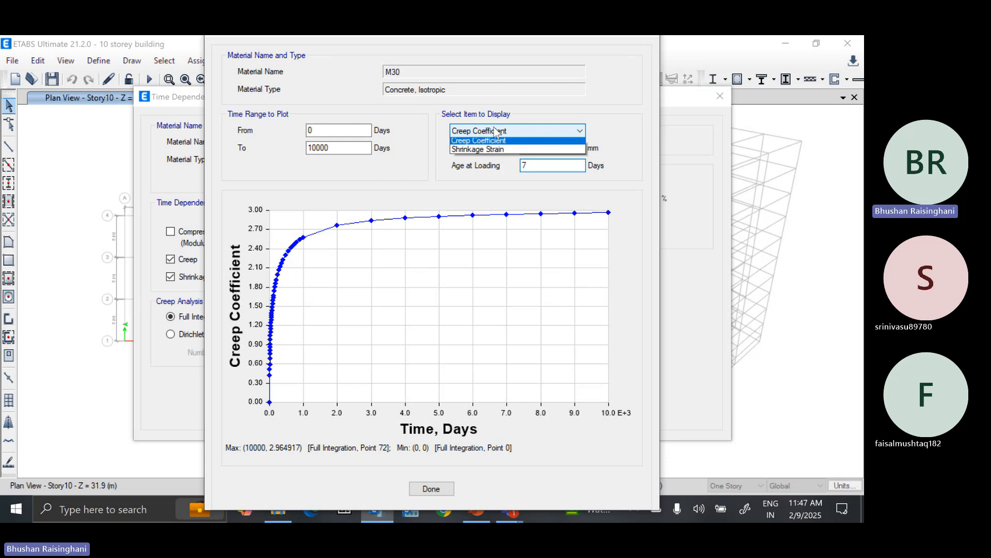
click(494, 151)
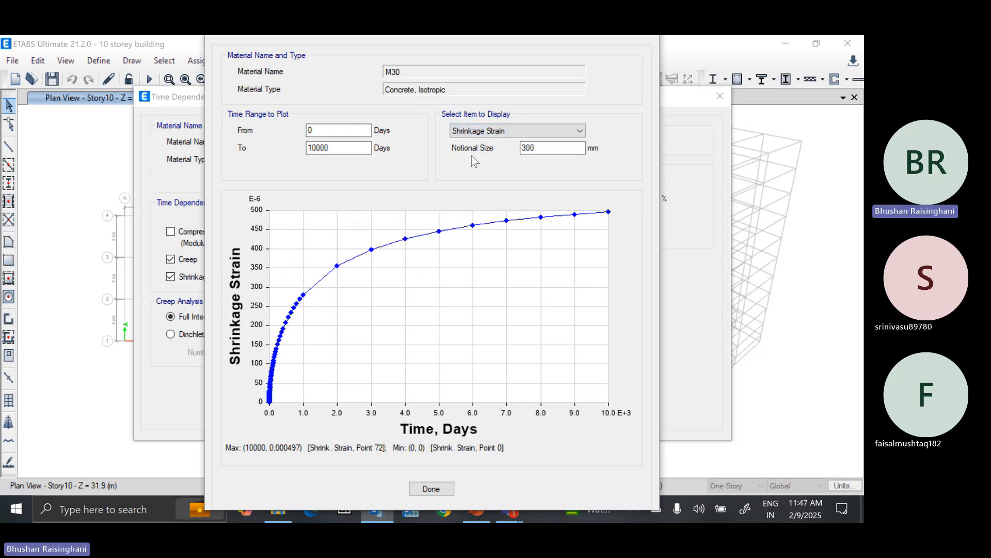
Return the plot to Creep Coefficient, review its curve, and close the plot.
click(512, 131)
click(511, 143)
click(543, 148)
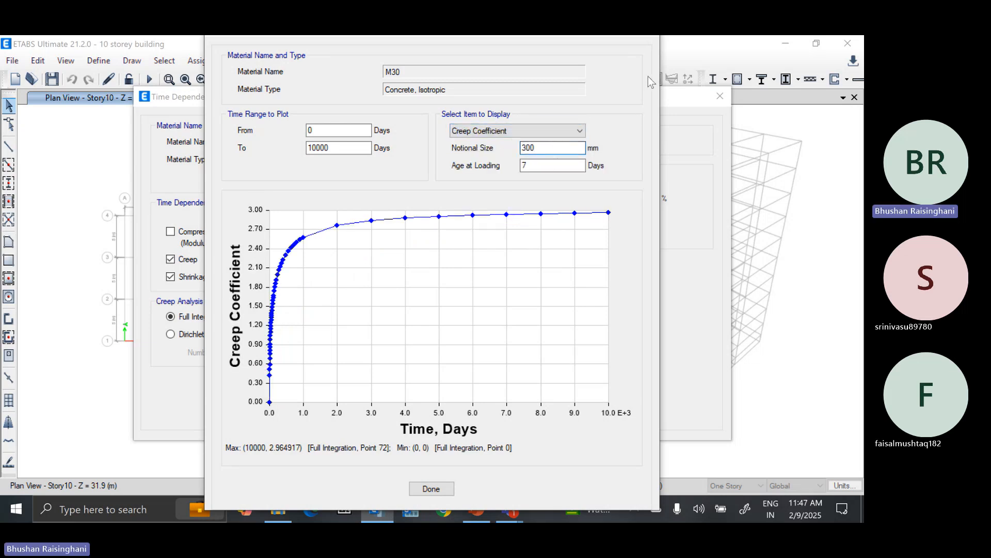
click(390, 40)
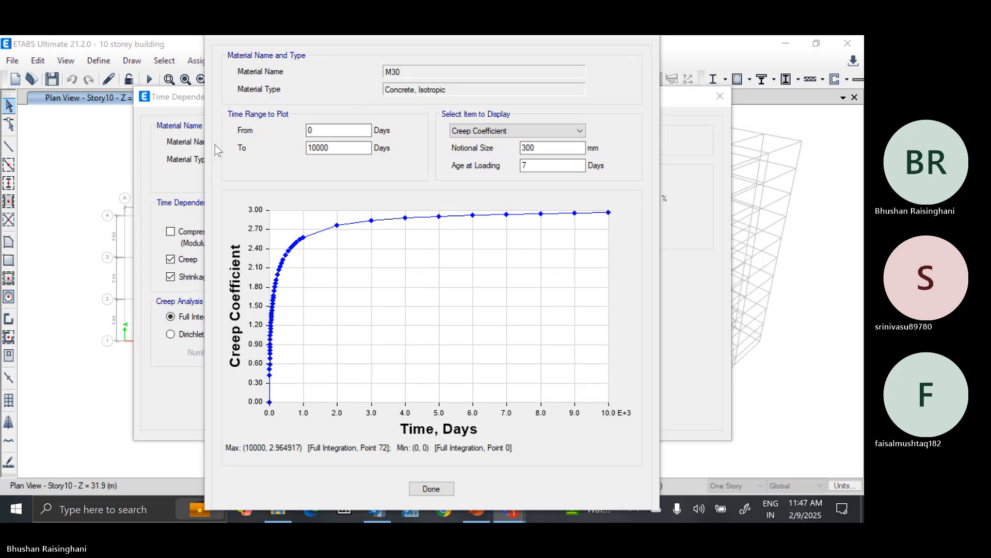
click(394, 42)
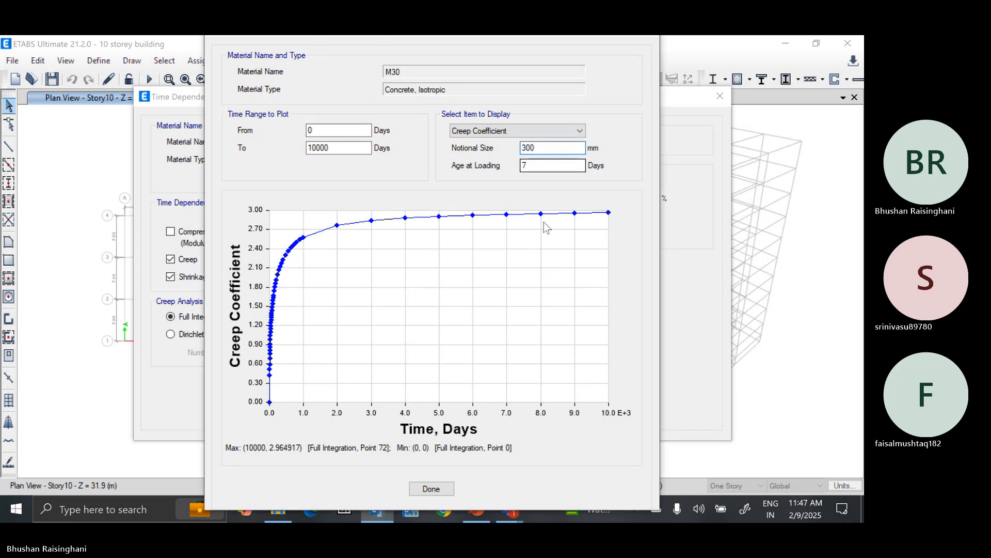
click(445, 487)
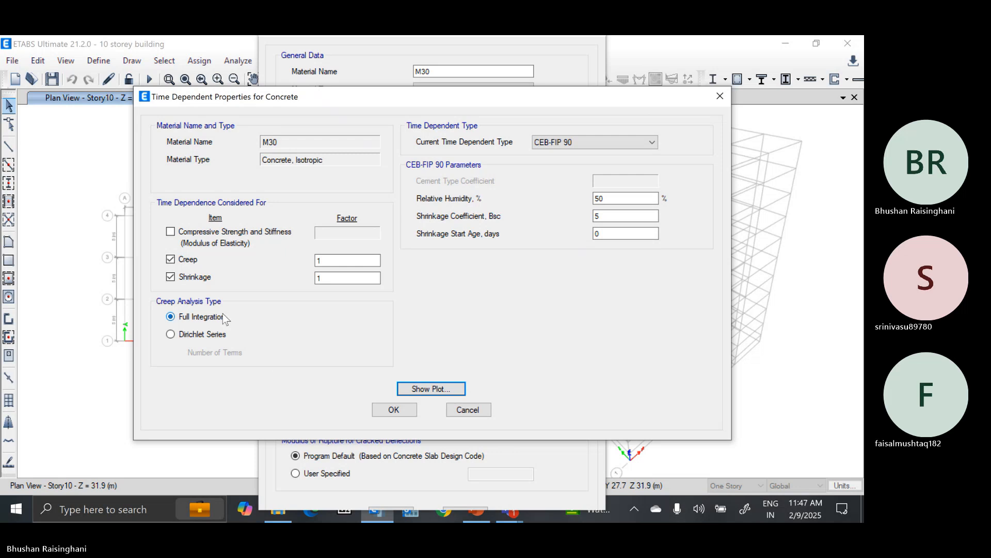
Turn off creep and shrinkage for M30 and leave its time dependent properties without saving.
click(188, 261)
click(188, 277)
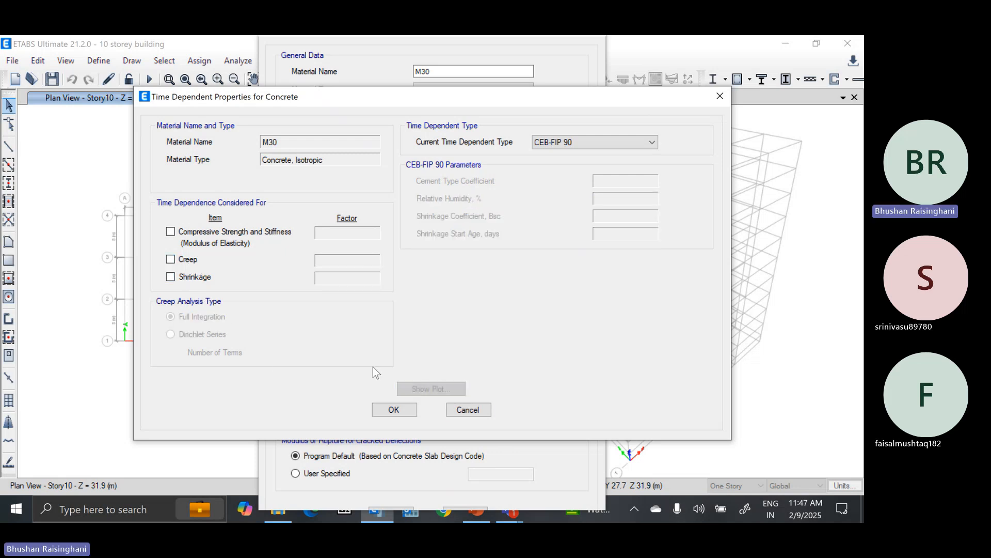
click(467, 409)
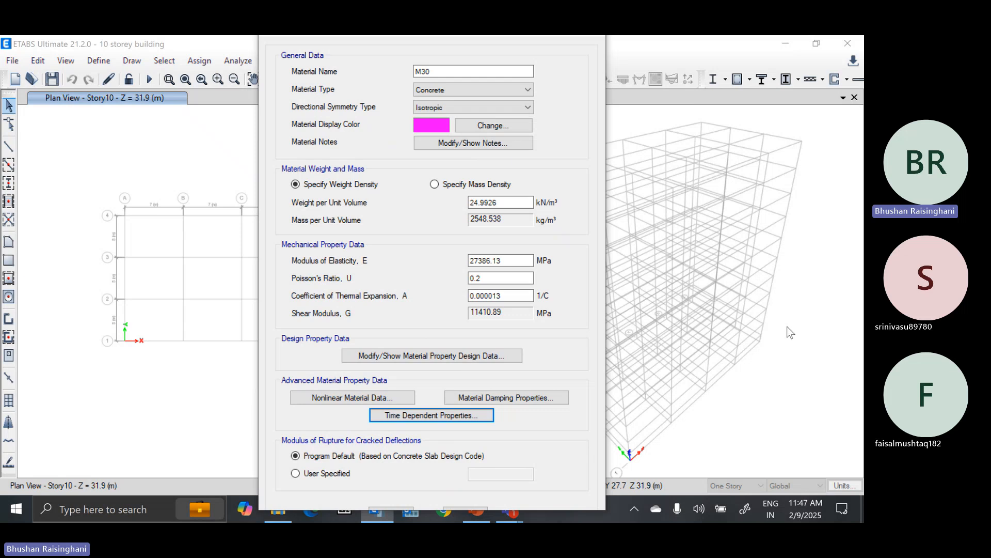
Review M30's additional modal and viscous proportional damping settings and return to the material properties.
click(531, 398)
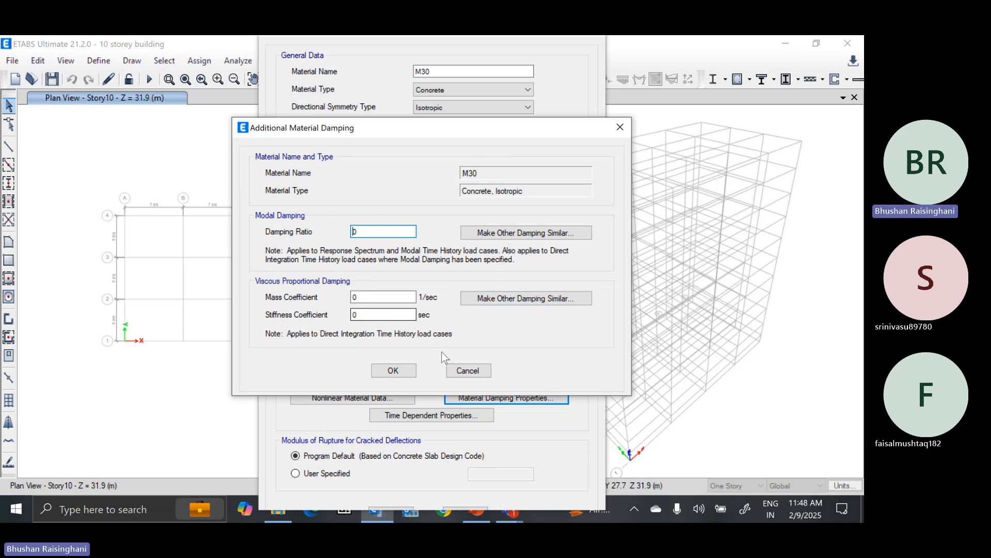
click(463, 370)
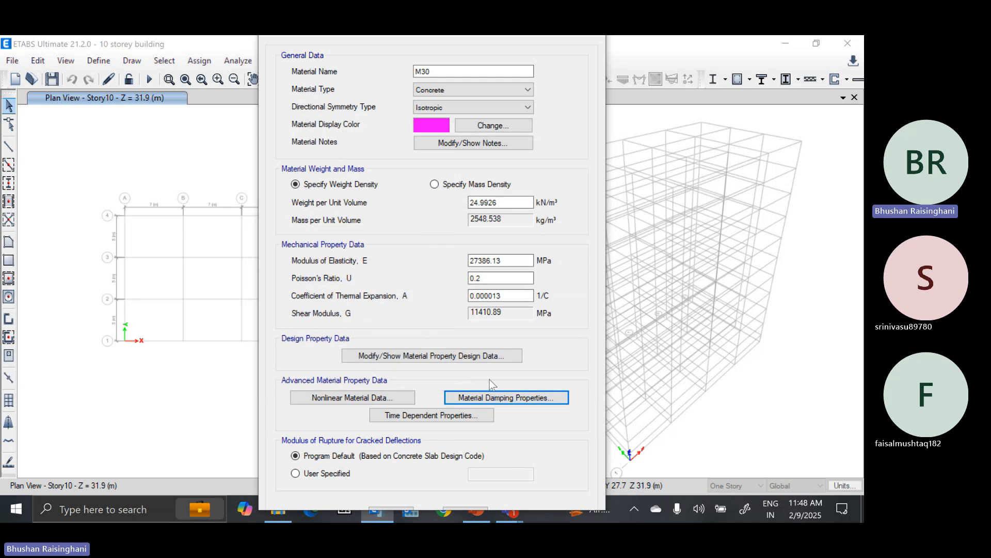
Inspect M30's nonlinear acceptance criteria strains, preview the Mander curve converted to user defined, and discard the conversion.
click(346, 396)
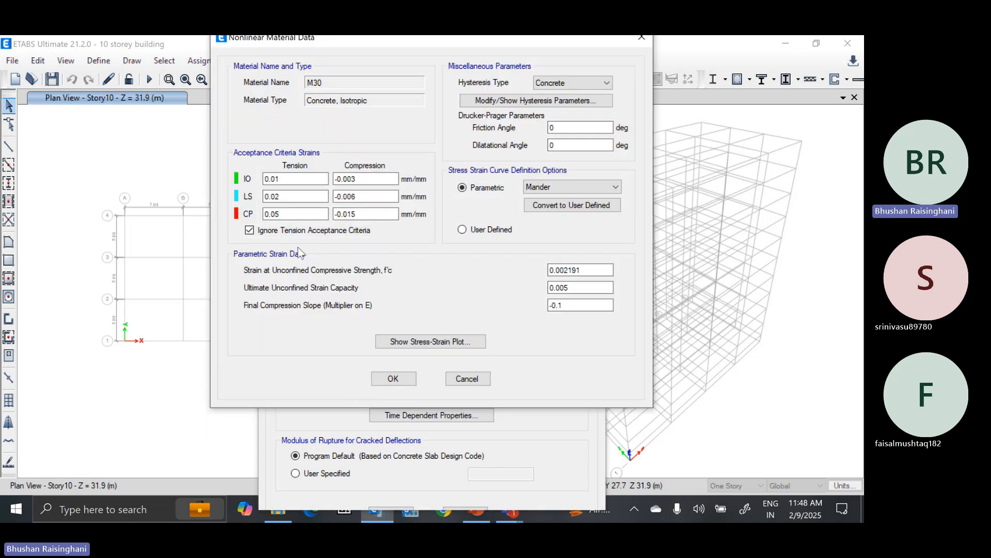
drag(336, 46, 251, 84)
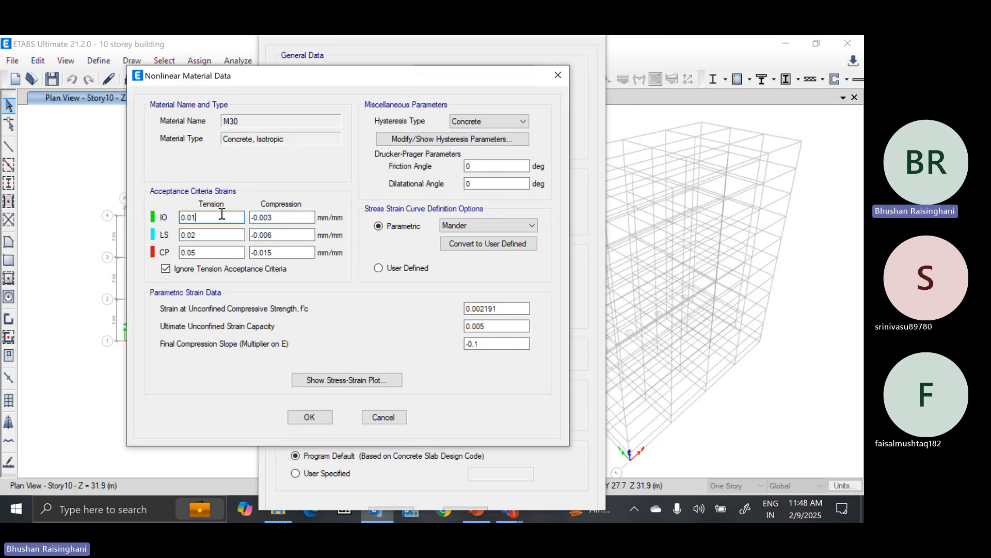
click(287, 235)
click(298, 254)
click(420, 57)
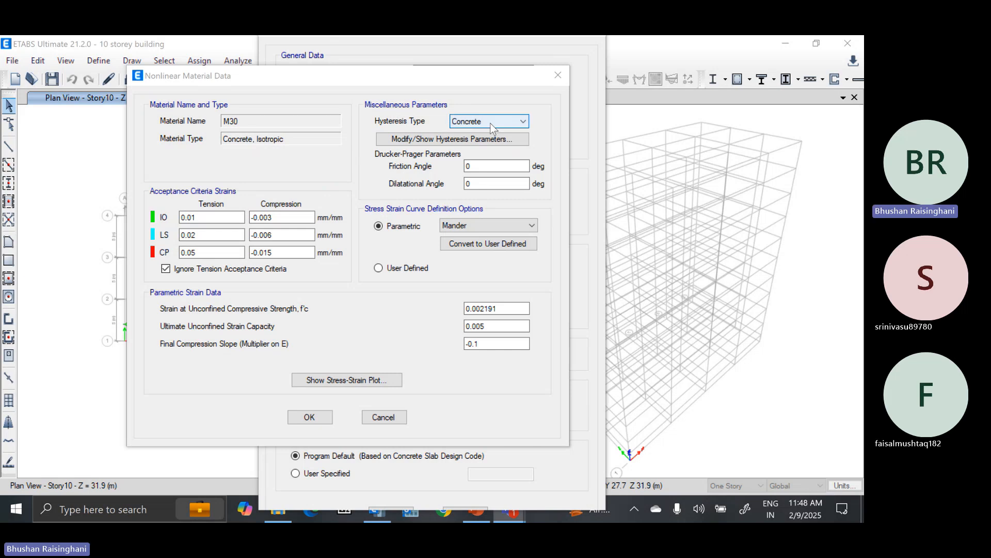
click(487, 246)
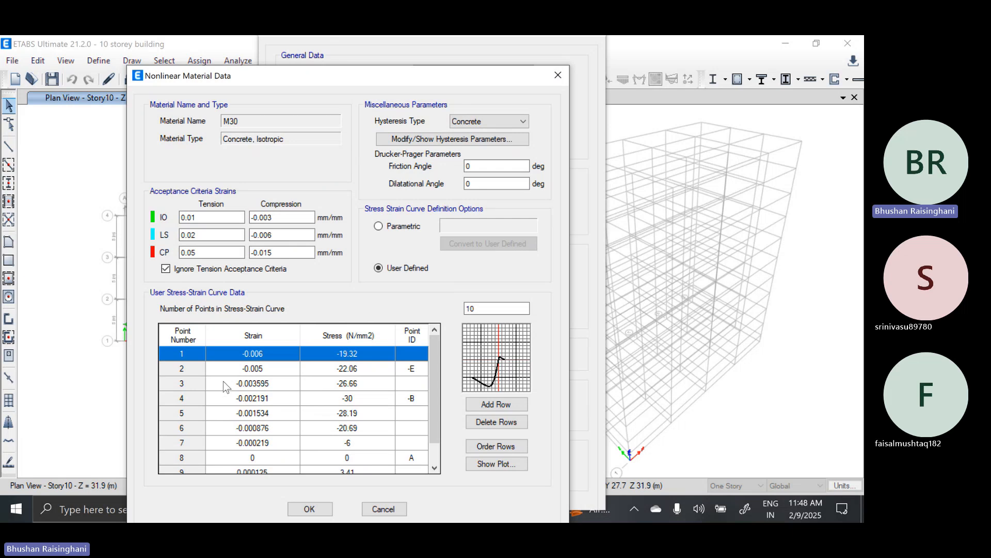
click(383, 508)
Review M30's nonlinear hysteresis type and parameters, and preview the user-defined stress-strain curve before returning to the parametric Mander definition.
click(398, 398)
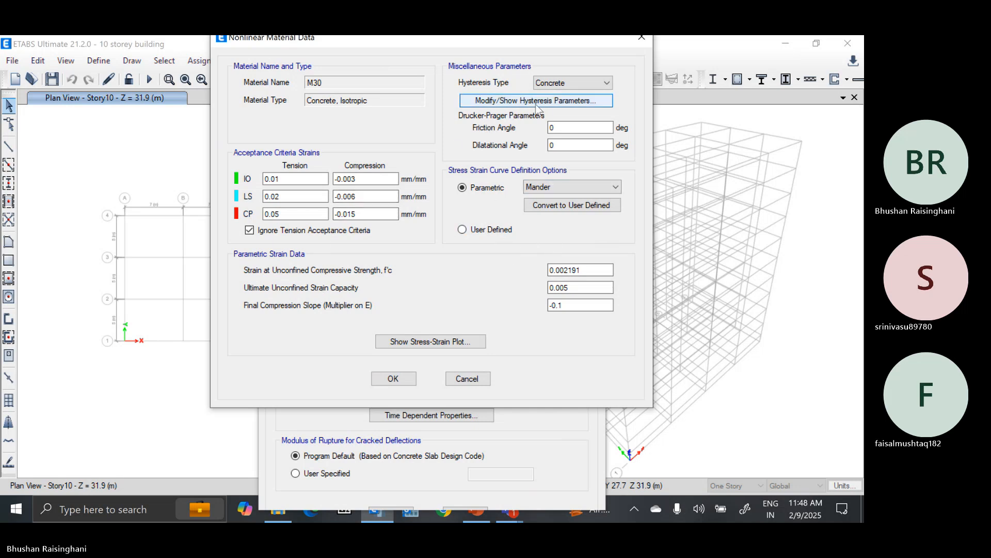
click(508, 101)
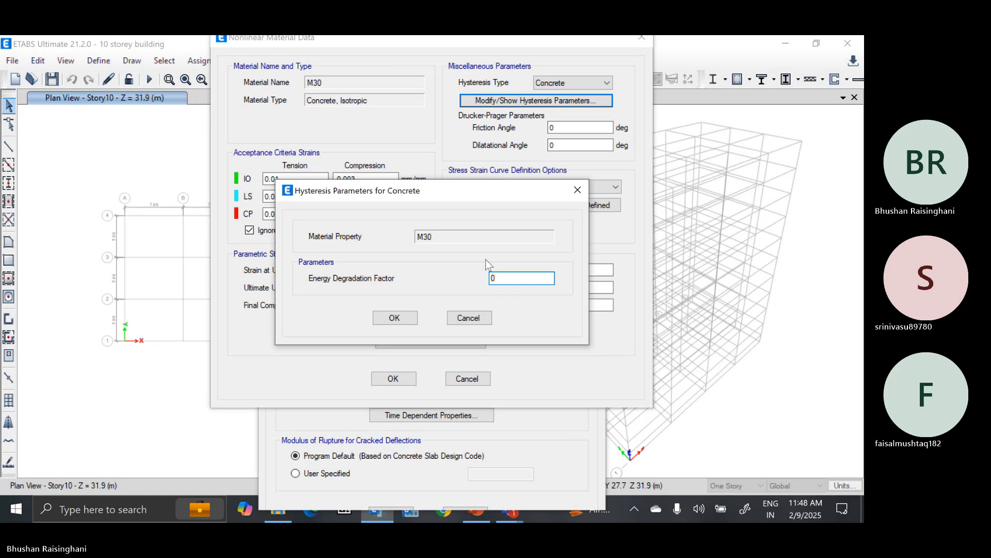
click(394, 318)
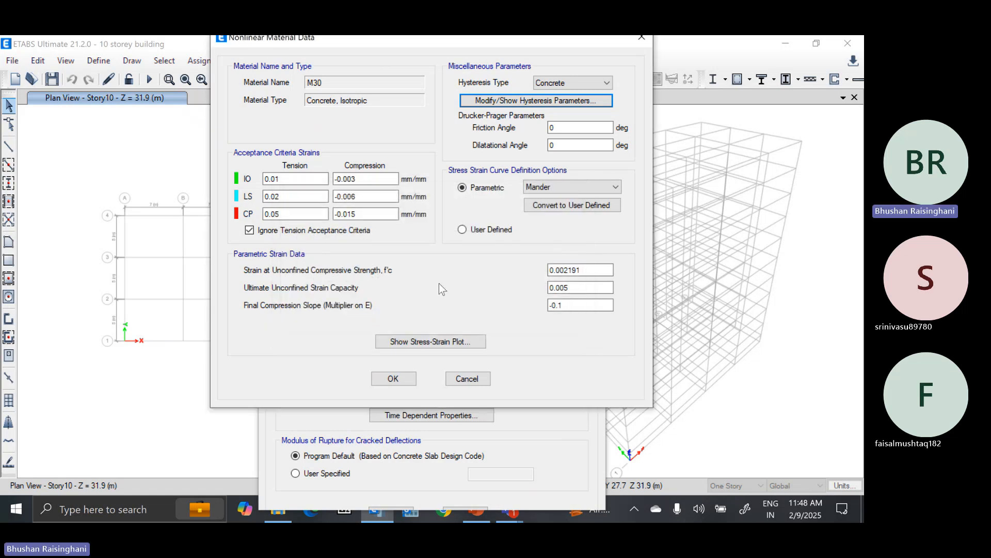
click(494, 229)
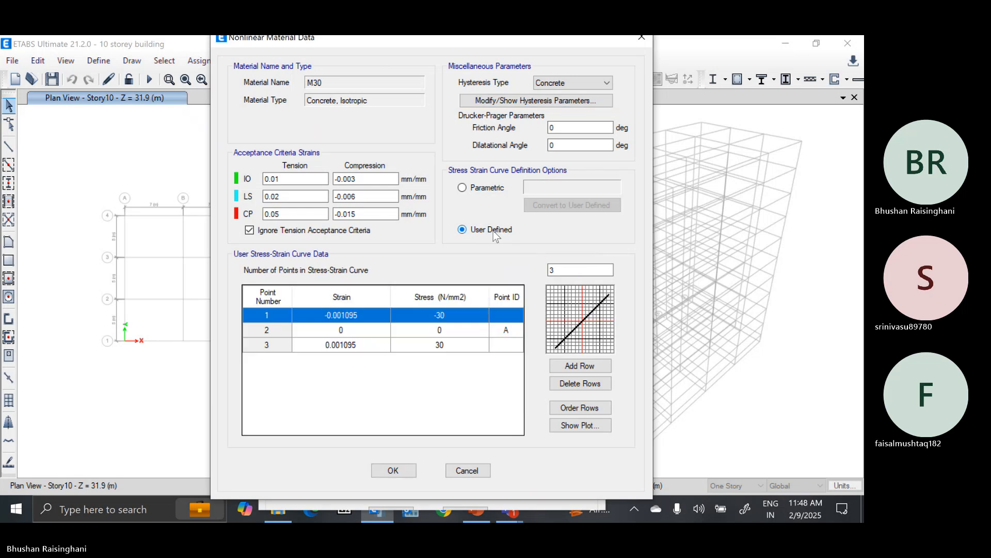
click(490, 188)
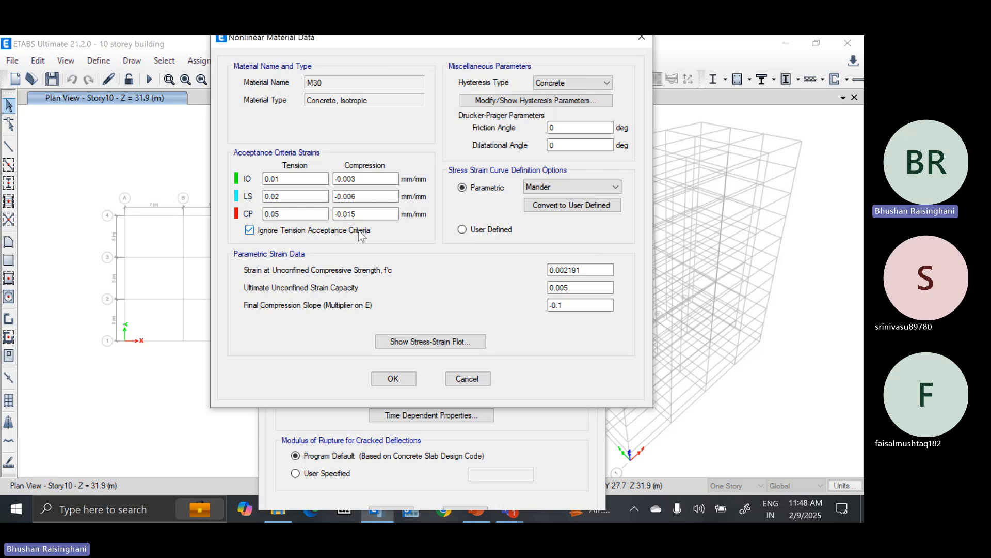
click(575, 82)
click(578, 81)
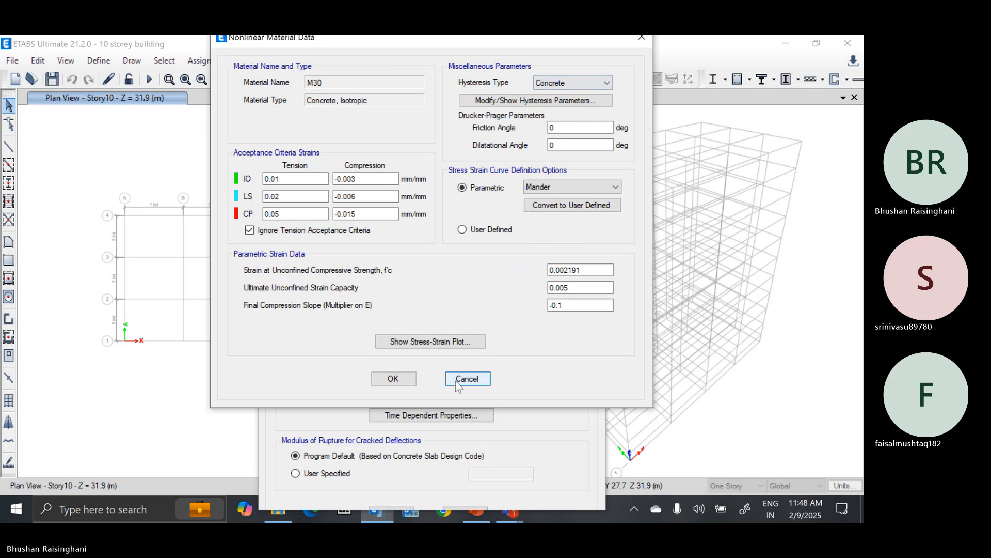
Examine M30's stress-strain plot and compare its performance markers with the acceptance criteria strains.
click(431, 342)
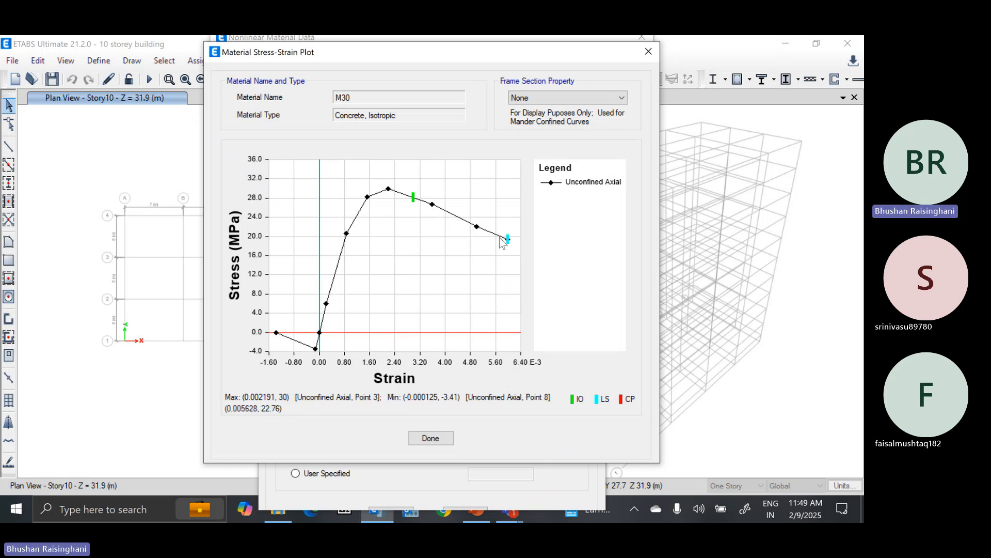
click(431, 438)
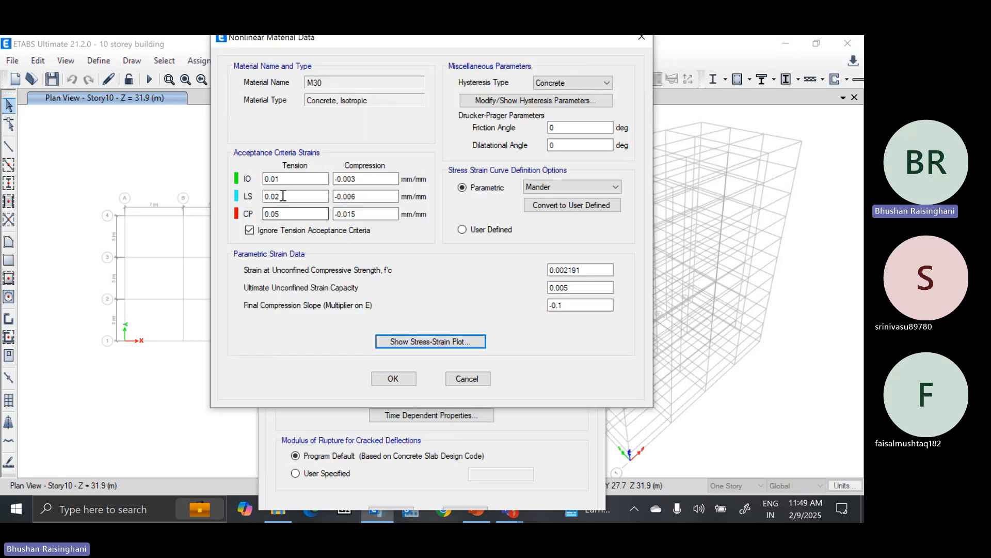
click(323, 196)
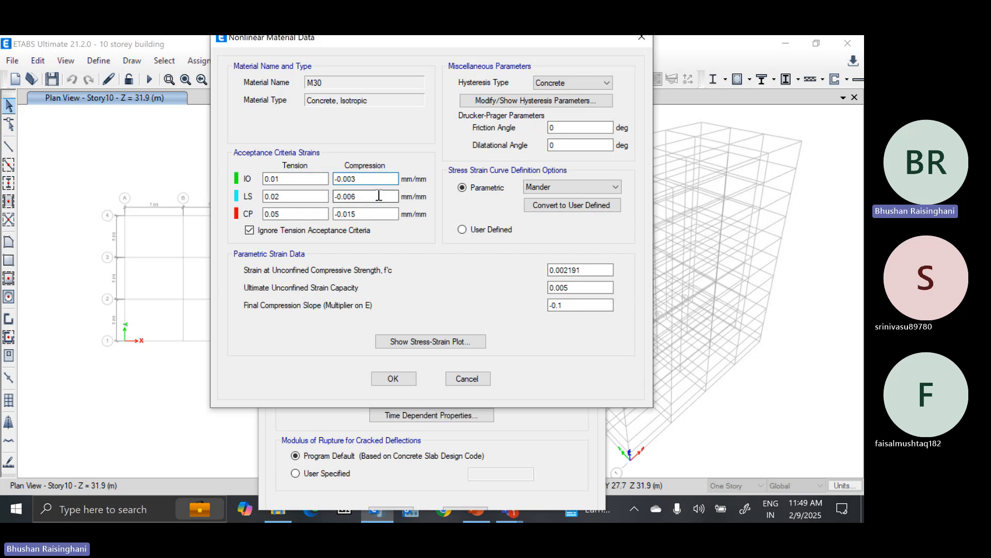
click(386, 217)
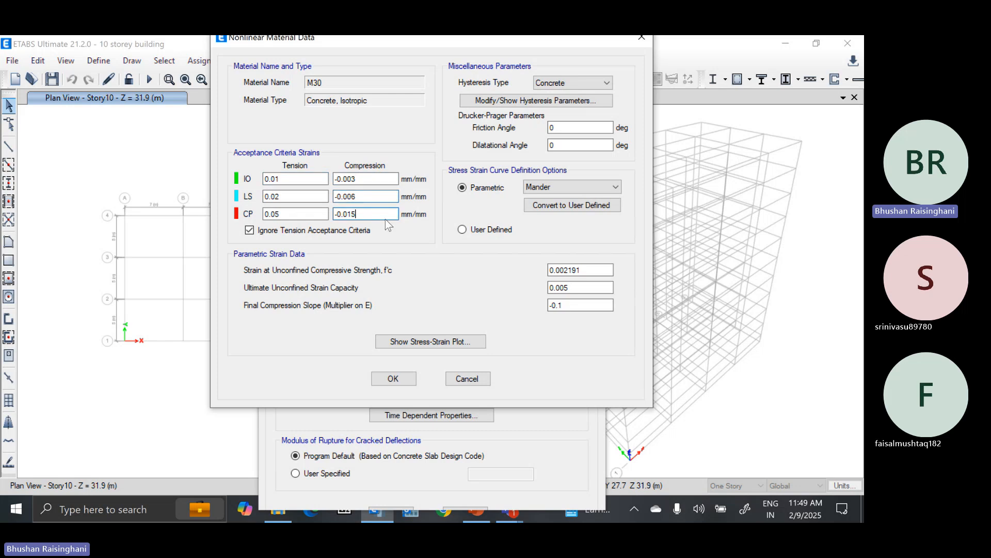
click(427, 342)
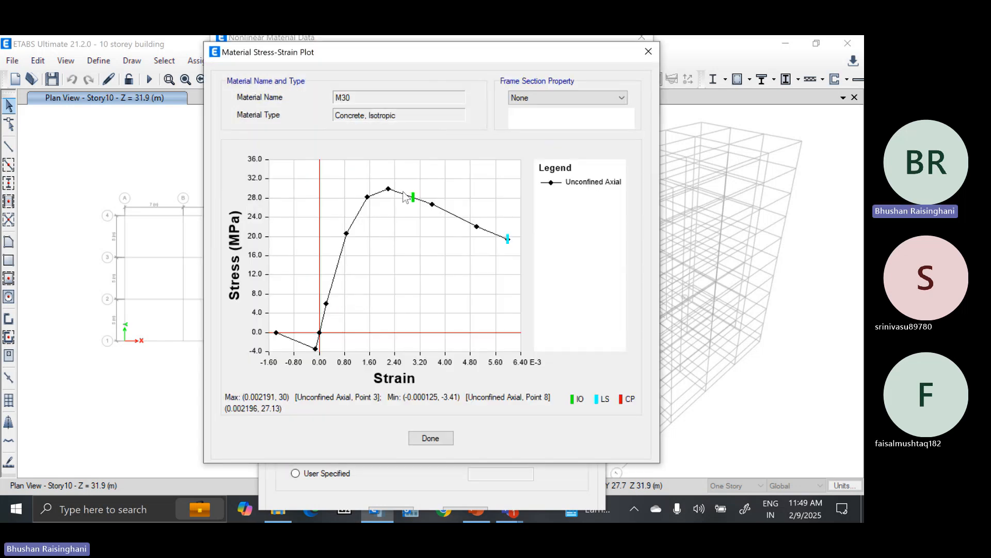
click(431, 439)
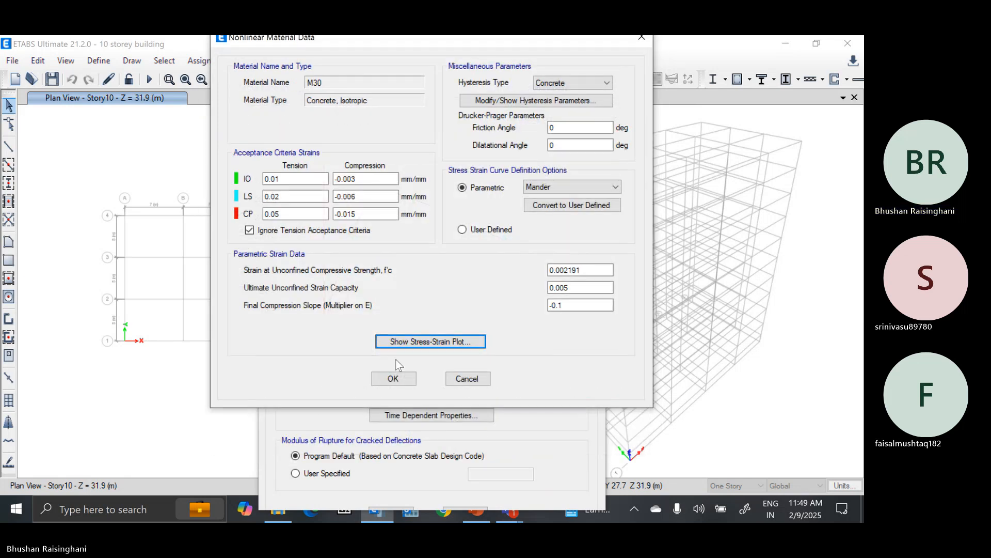
Close M30's nonlinear material data without saving and accept the M30 material properties.
click(467, 379)
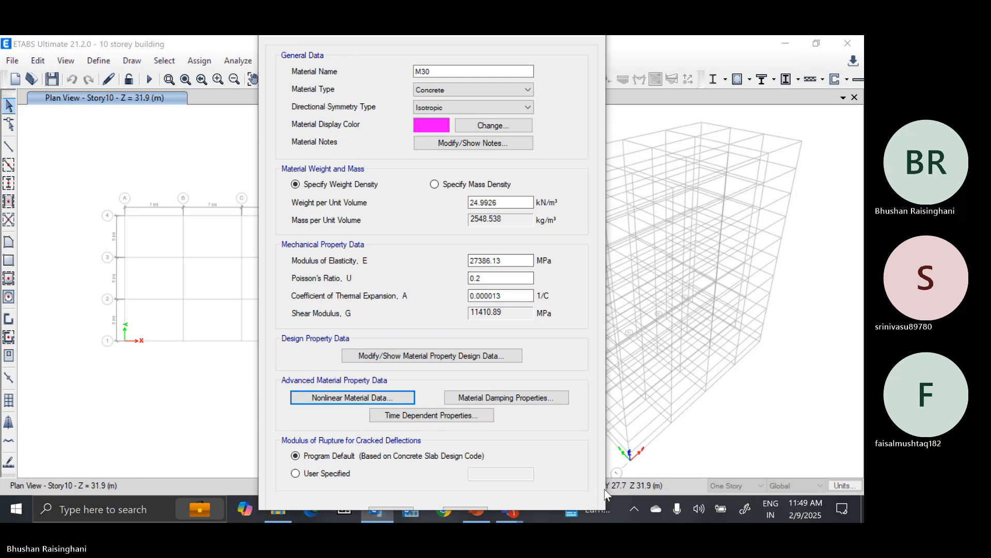
key(Return)
click(470, 378)
key(Return)
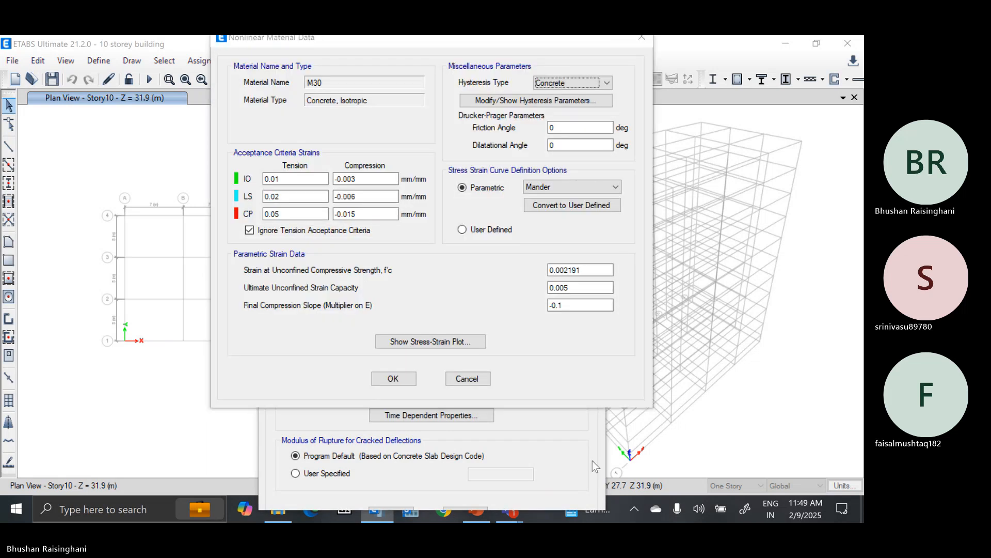
click(488, 381)
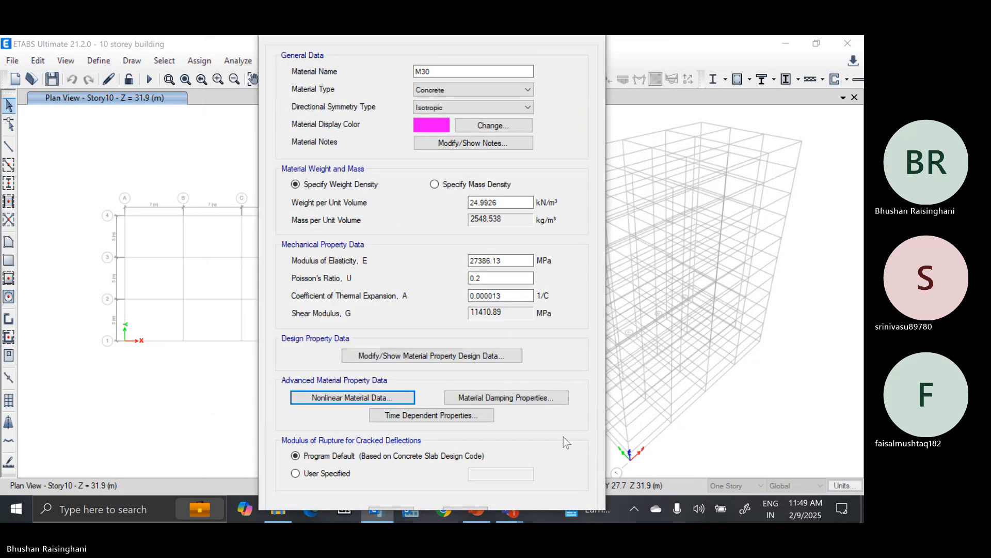
click(520, 295)
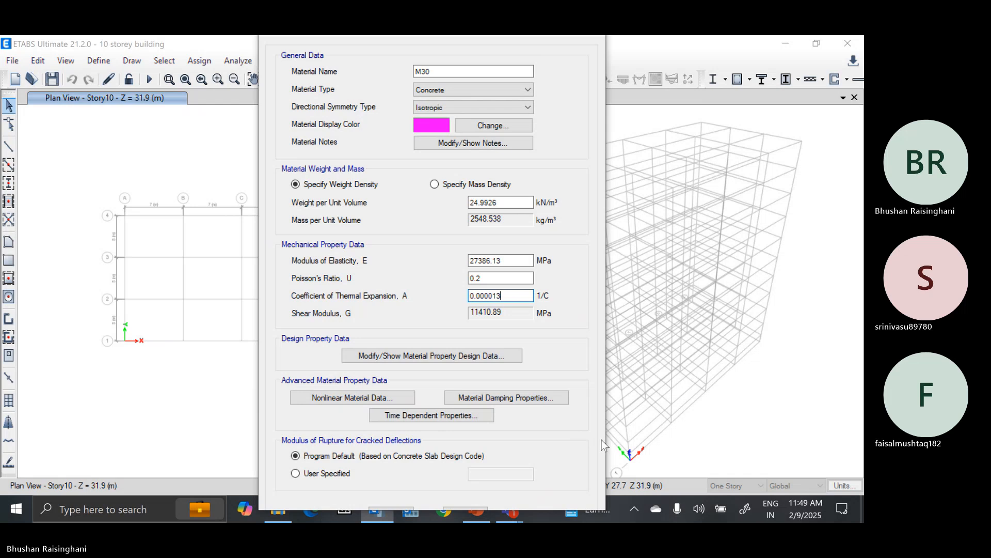
key(Return)
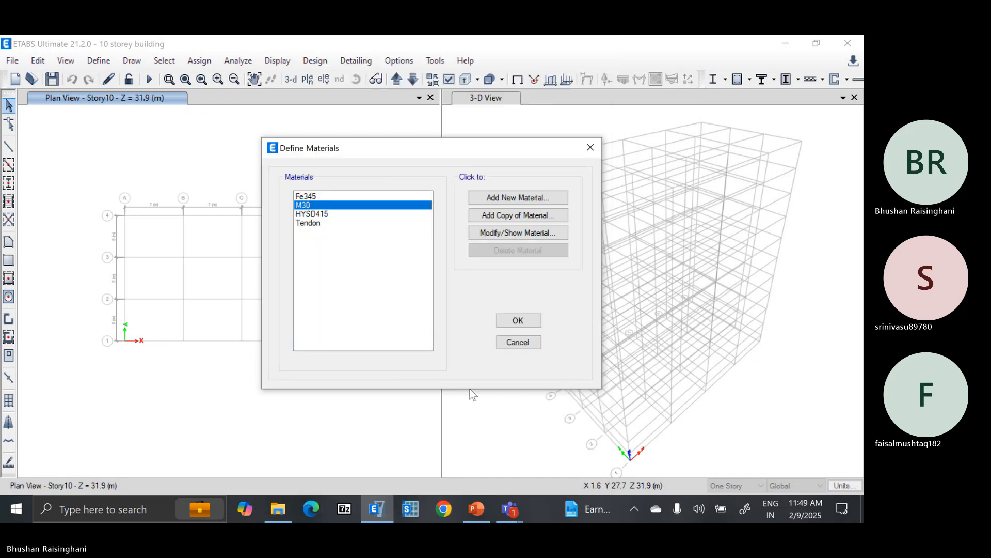
Rename the HYSD415 material as Fe500D and choose Rebar again as its material type.
double_click(330, 209)
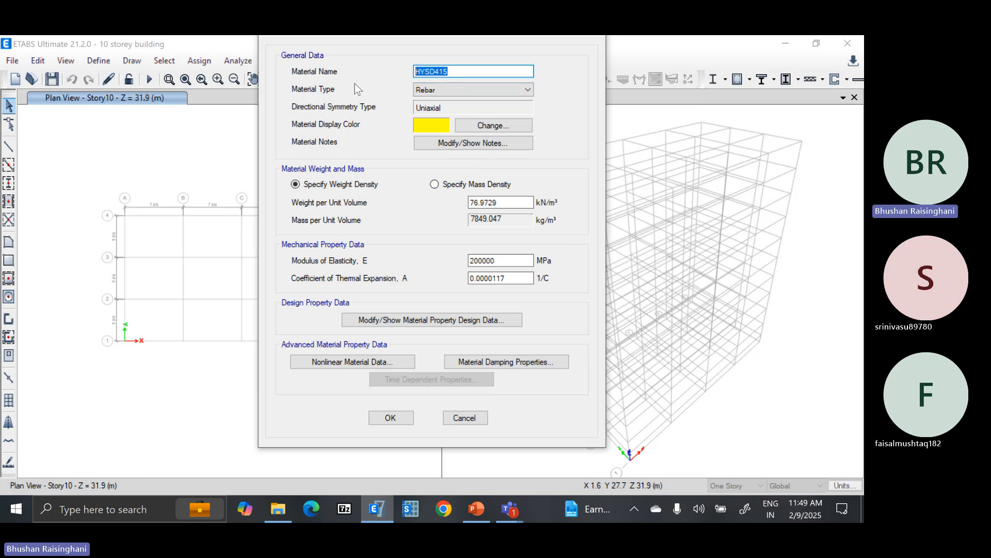
text(Fe500D)
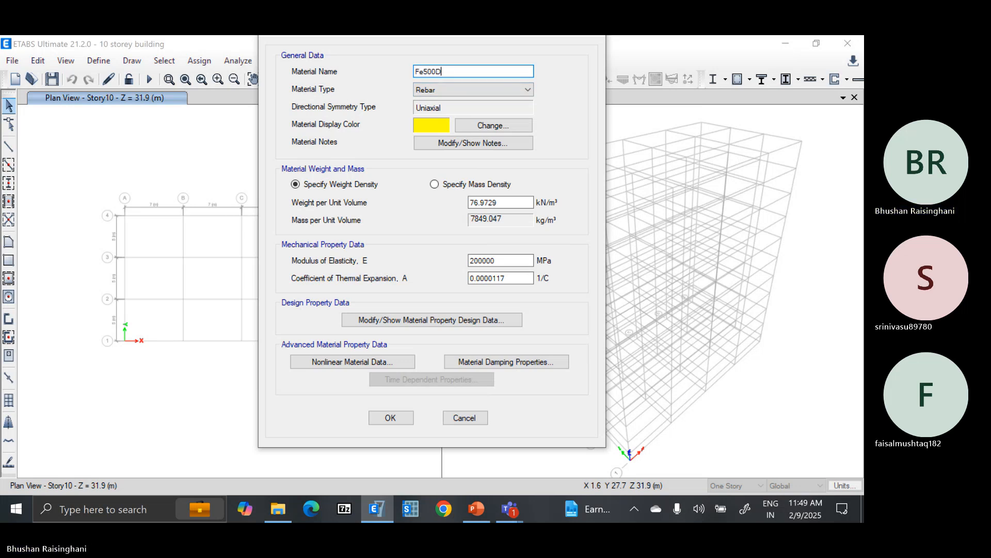
click(461, 89)
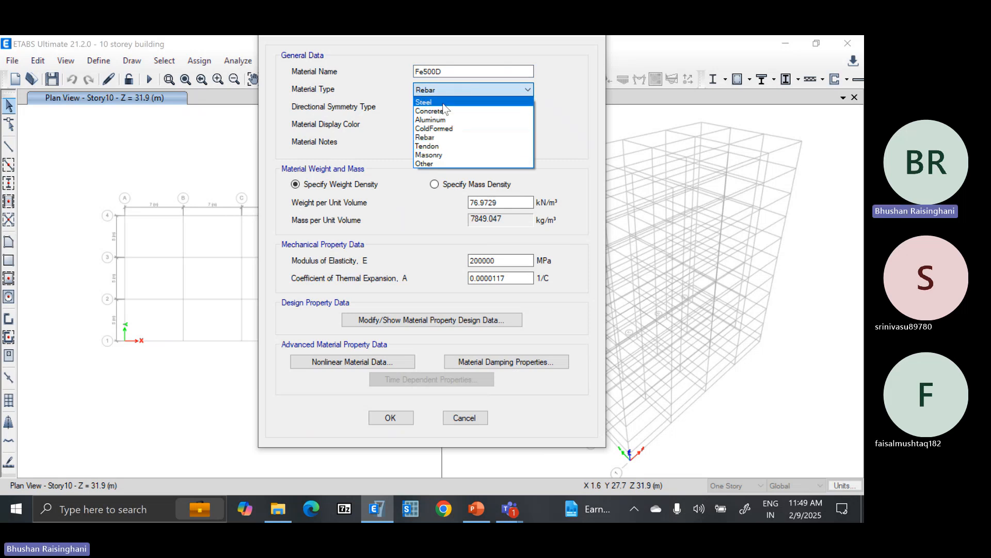
click(450, 138)
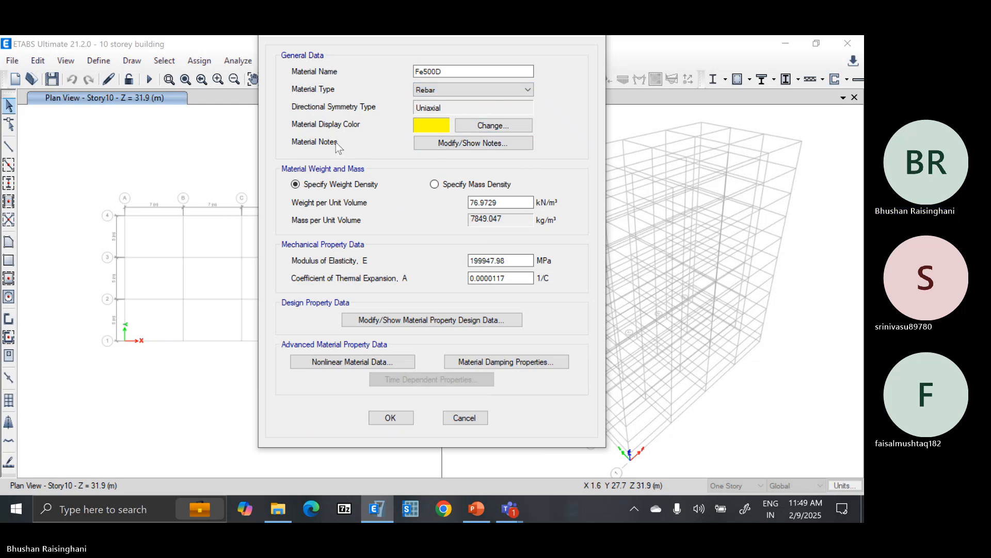
Set the grade in the rebar material's design property data to Fe500D.
click(511, 202)
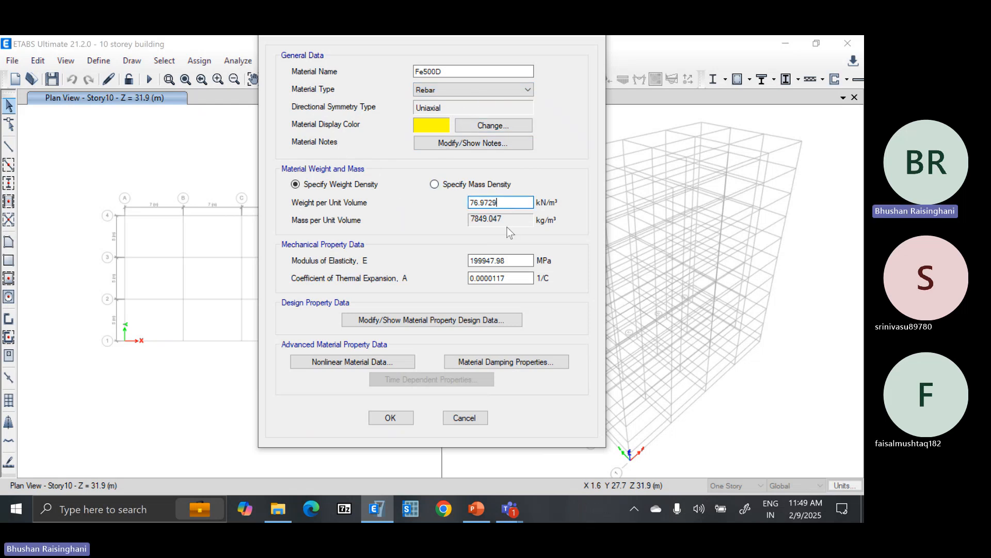
click(475, 321)
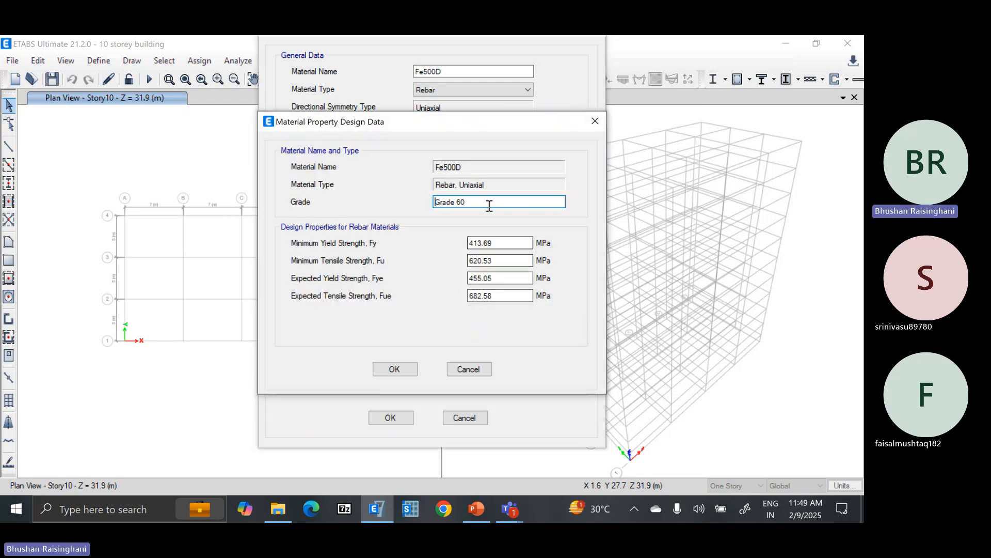
drag(487, 206, 327, 204)
text(Fe)
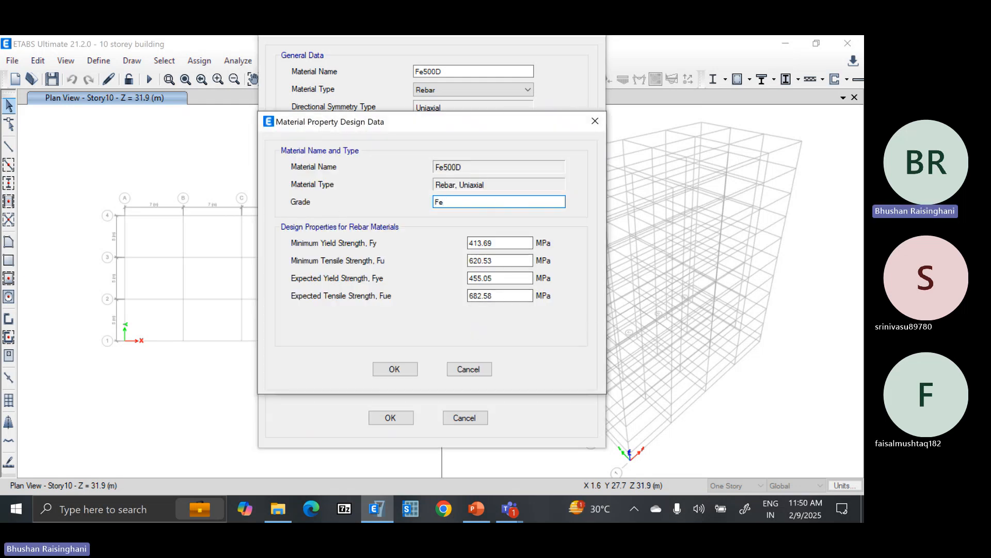
text(500)
key(BackSpace)
key(BackSpace)
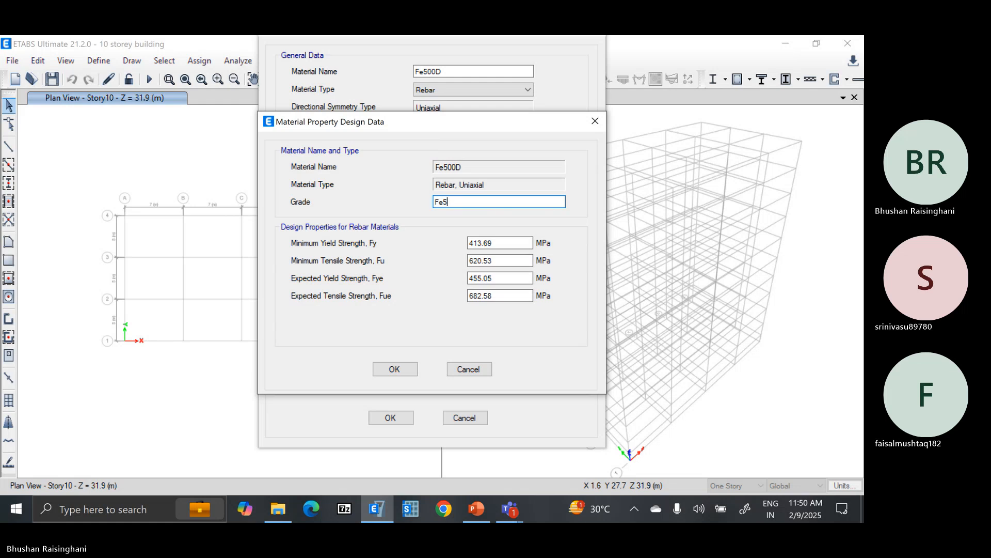
text(00D)
key(Tab)
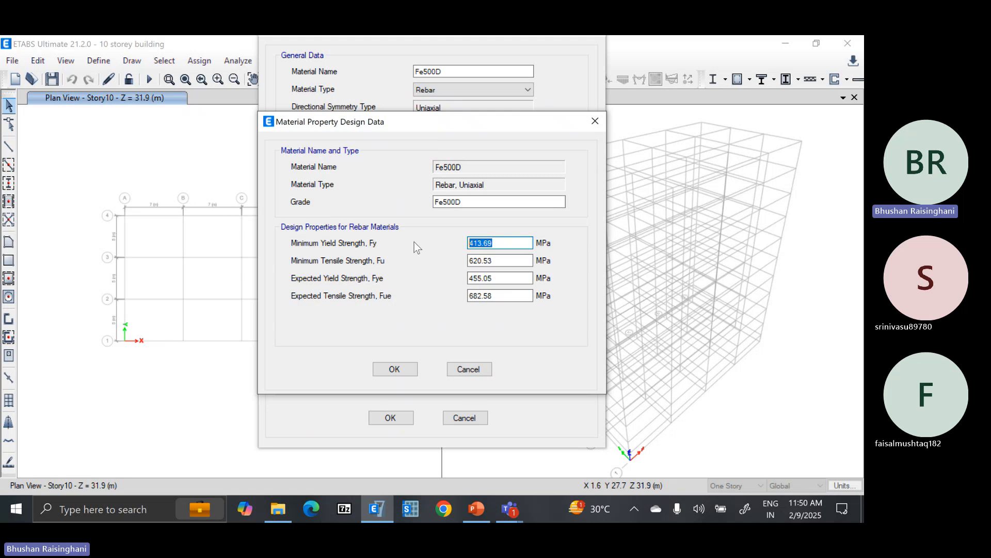
Set the Fe500D rebar's minimum yield strength to 500 MPa and its minimum tensile strength to 500*1.25 MPa.
text(500)
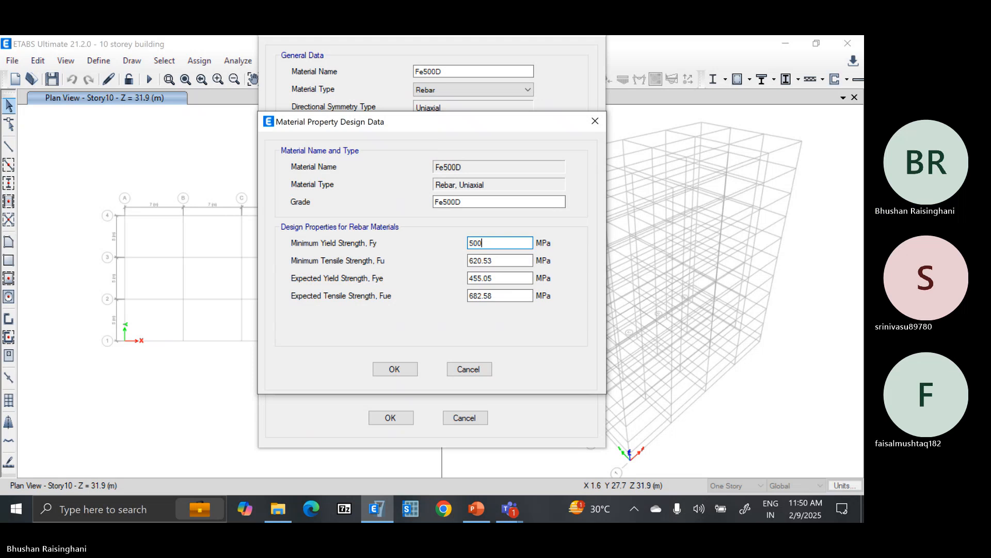
double_click(497, 261)
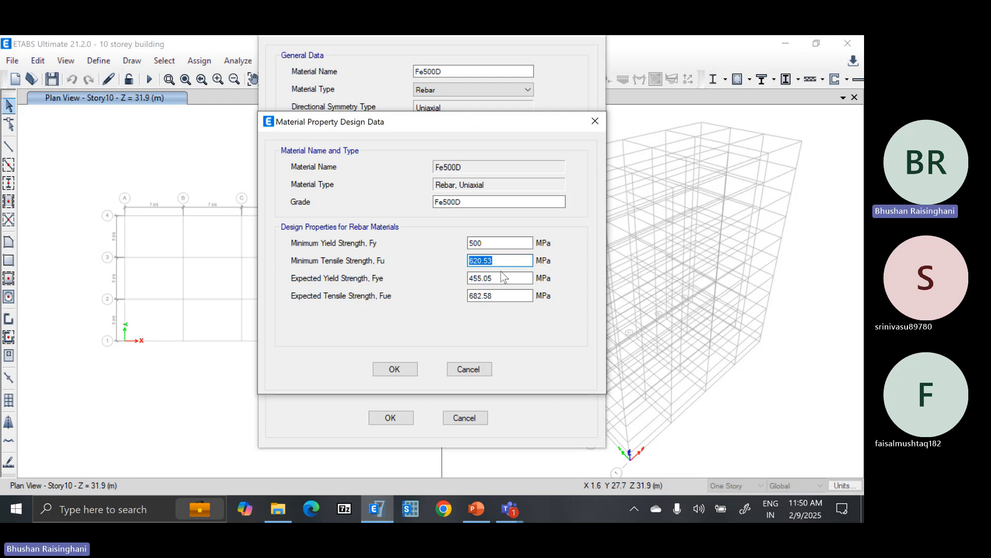
text(500*1.25)
key(Return)
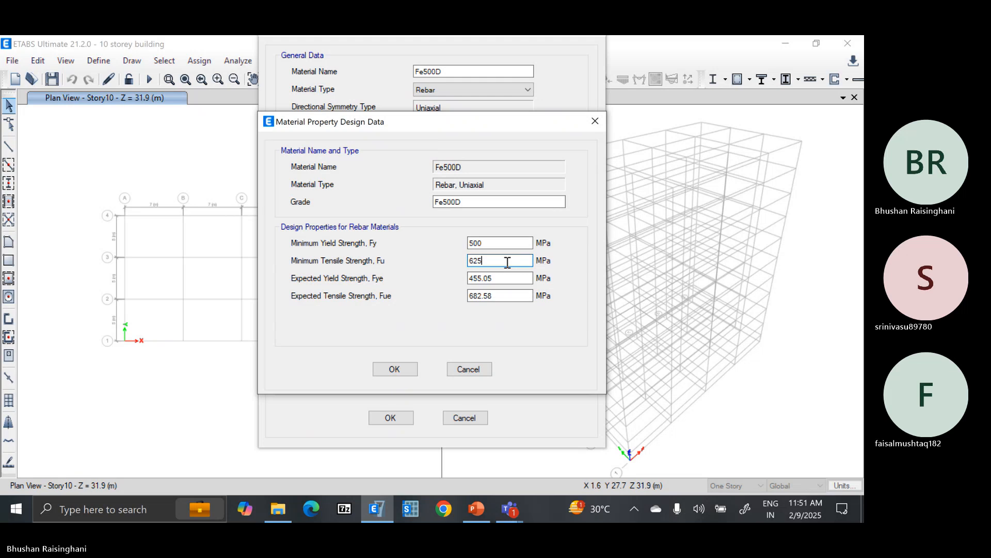
Change the Fe500D rebar's minimum tensile strength to 500*1.15 MPa.
key(BackSpace)
key(BackSpace)
key(BackSpace)
text(=)
key(BackSpace)
text(5)
text(00)
text(*1.15)
key(Return)
Set the Fe500D rebar's expected yield strength to 525 MPa and expected tensile strength to 600 MPa, and accept the material.
double_click(509, 274)
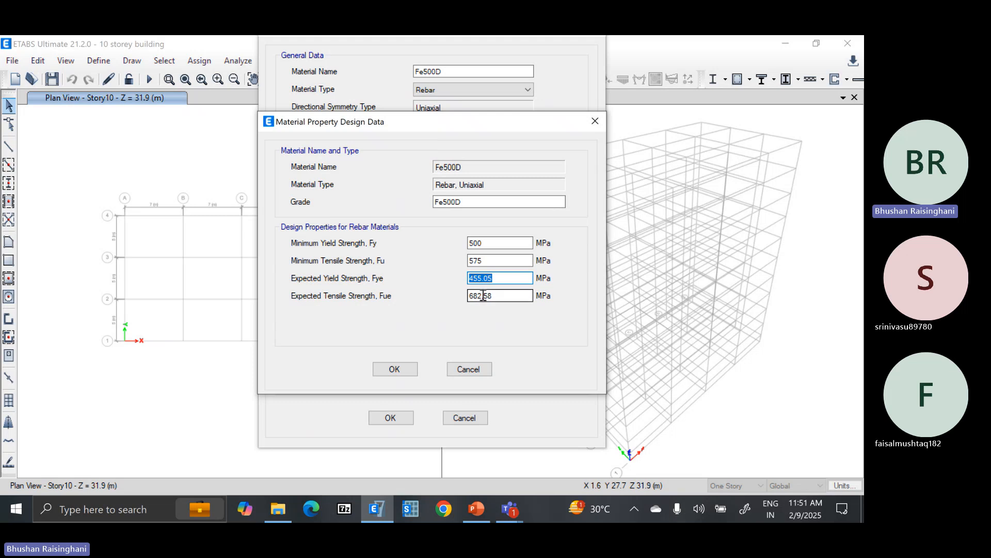
click(501, 294)
click(491, 246)
click(496, 294)
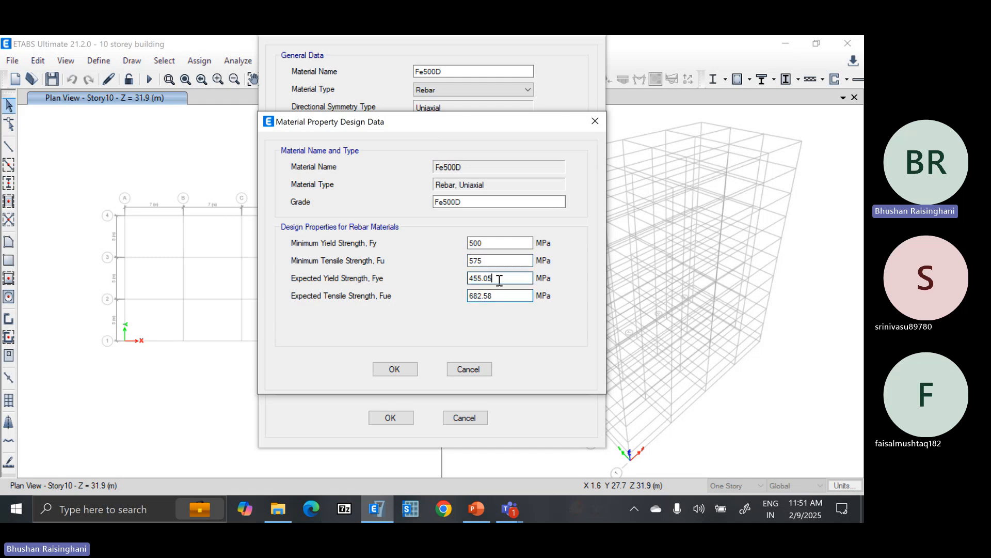
double_click(499, 280)
text(525)
double_click(504, 295)
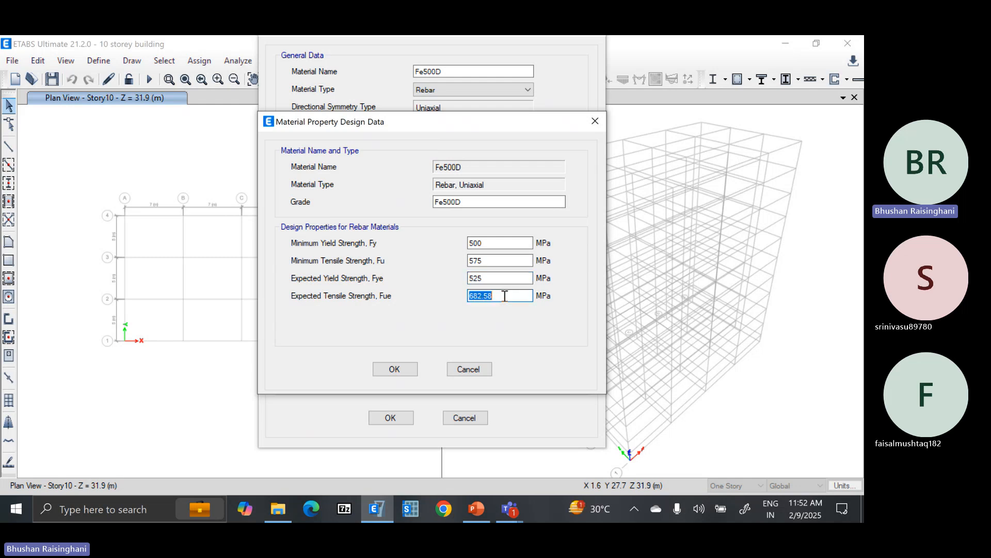
text(600)
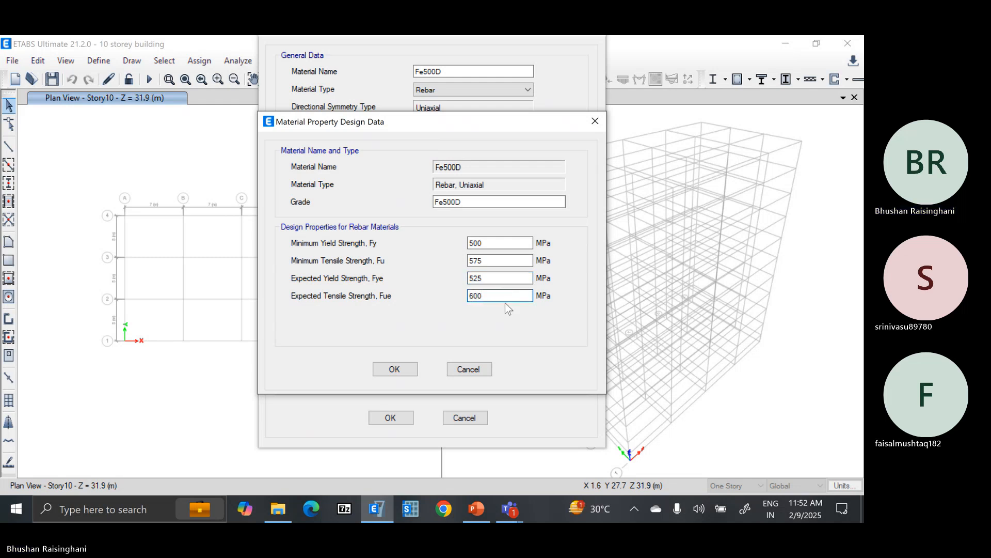
click(488, 275)
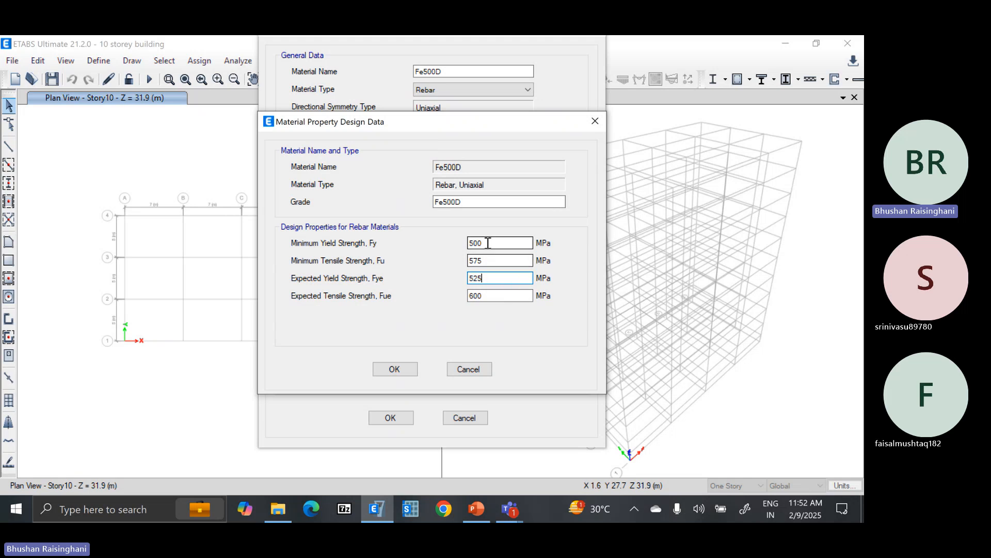
double_click(485, 242)
double_click(481, 262)
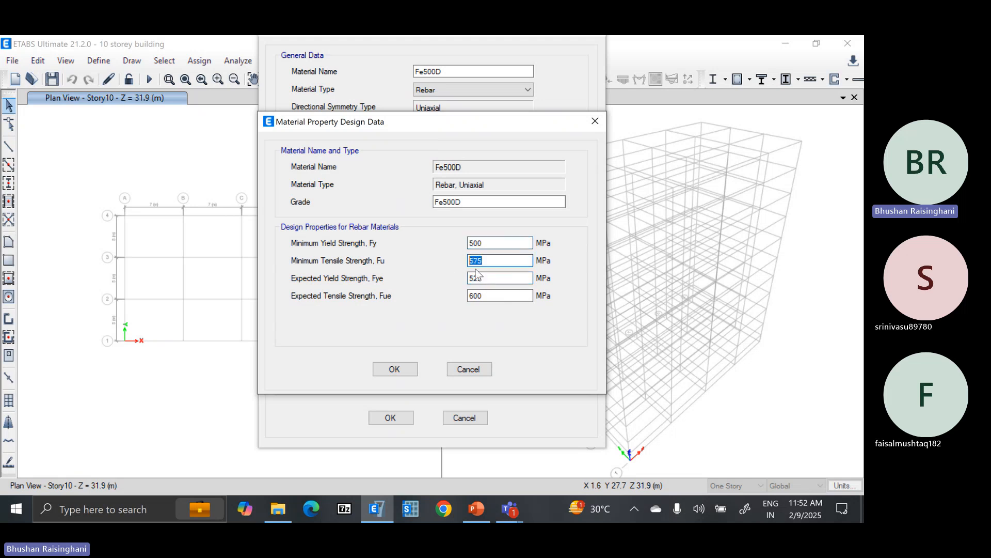
click(395, 369)
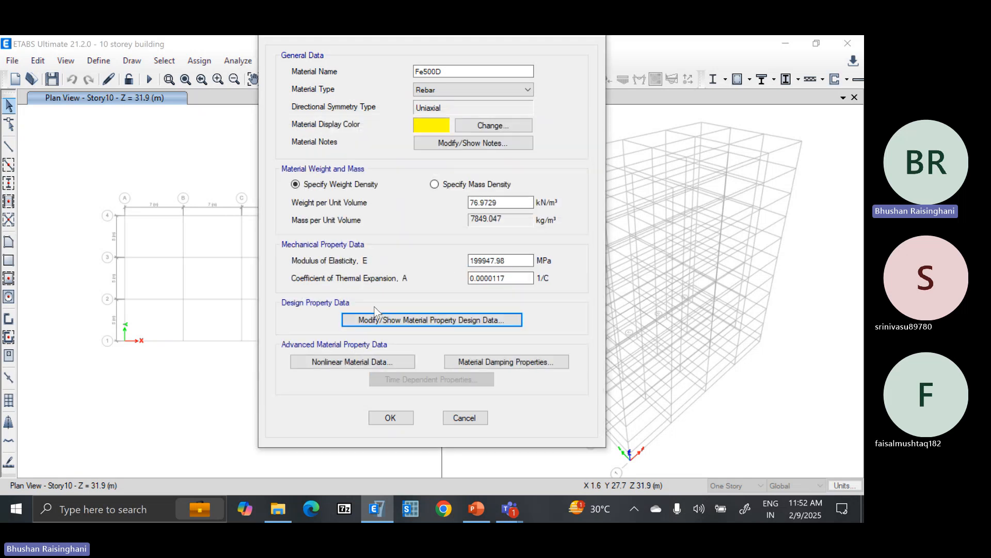
click(392, 419)
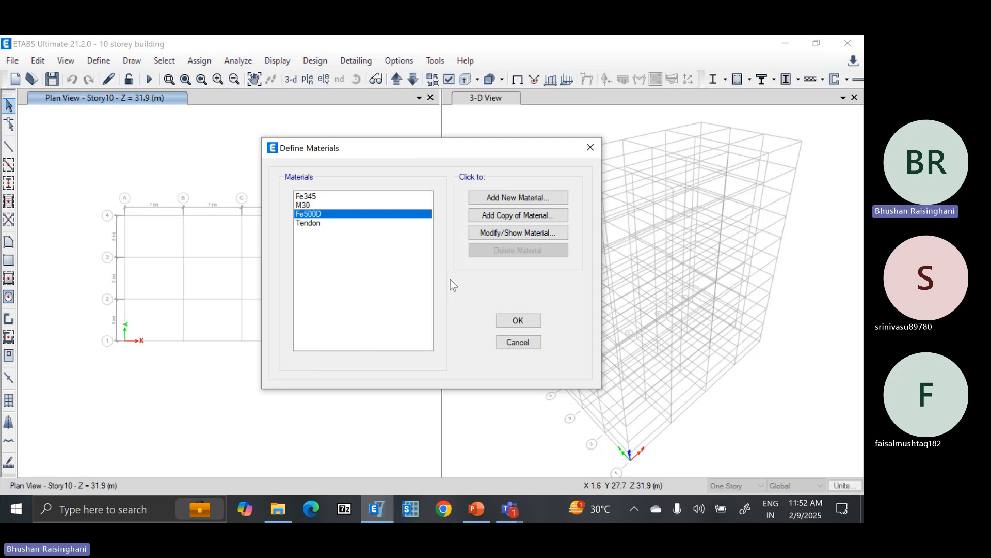
Rename the Fe345 steel material to Fe350.
double_click(323, 196)
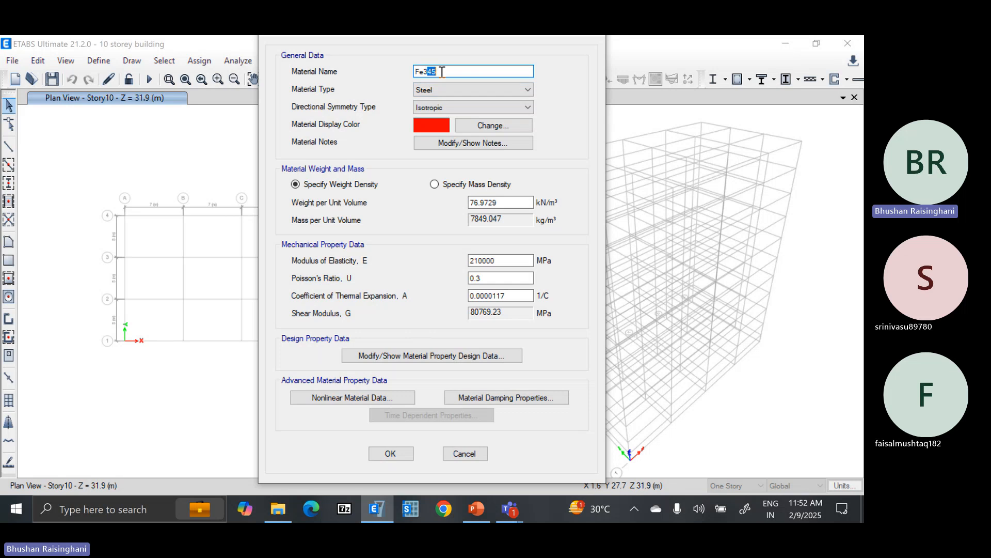
drag(443, 71, 431, 72)
text(50)
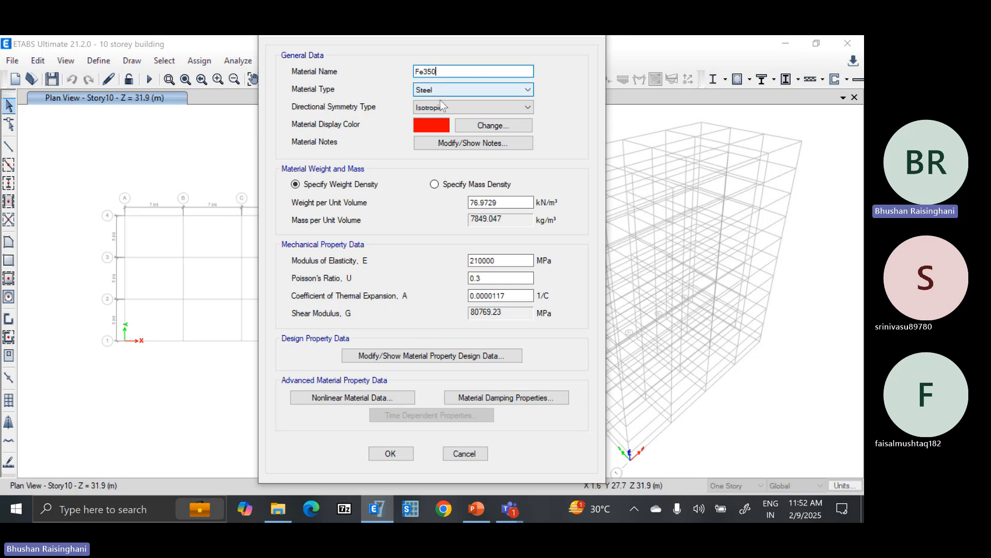
click(502, 203)
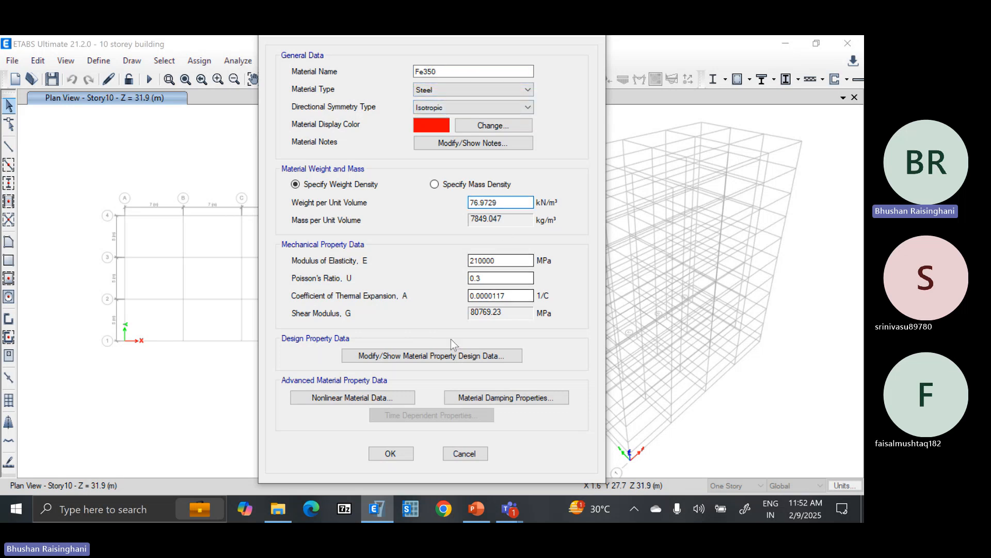
Set the Fe350 steel's minimum yield stress to 350 MPa and accept all material definitions.
click(452, 355)
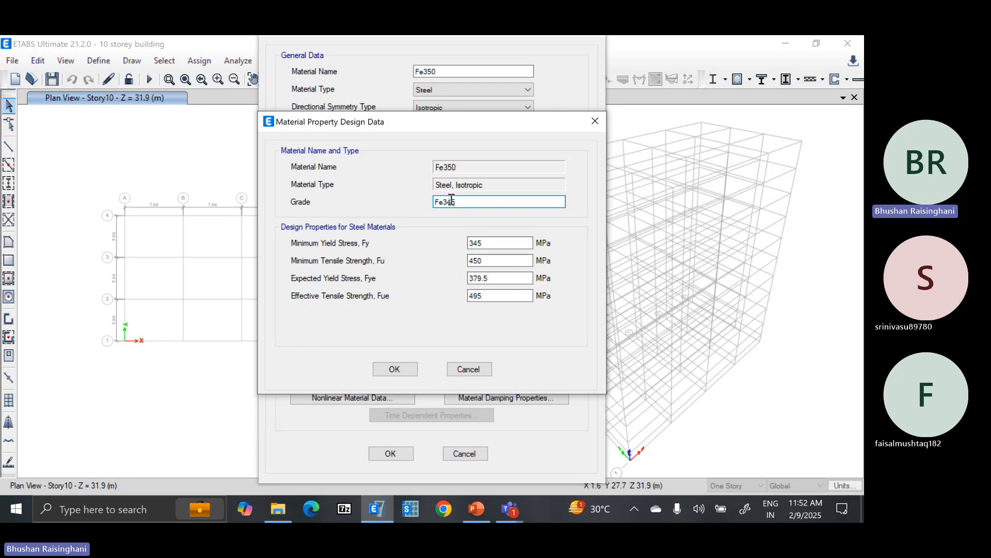
double_click(474, 242)
text(350)
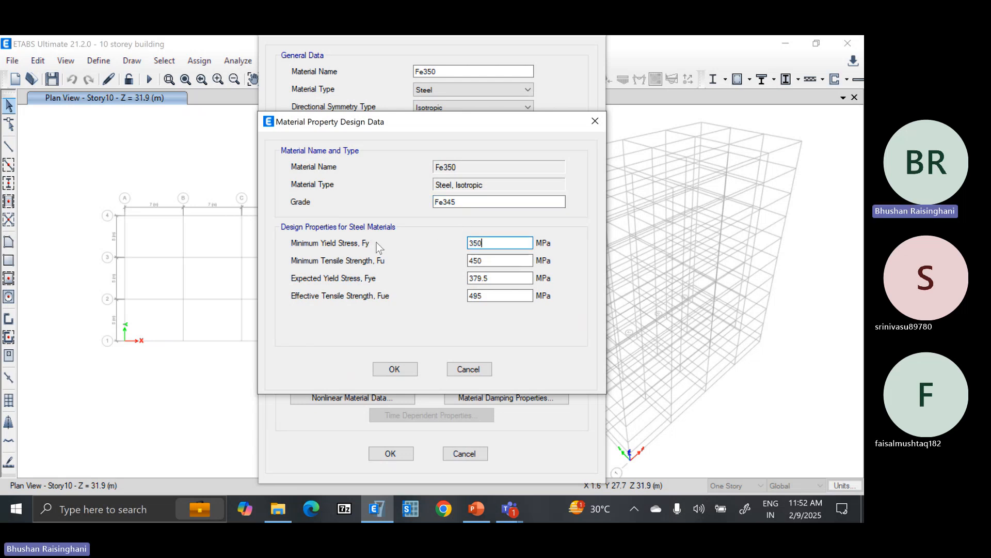
click(490, 261)
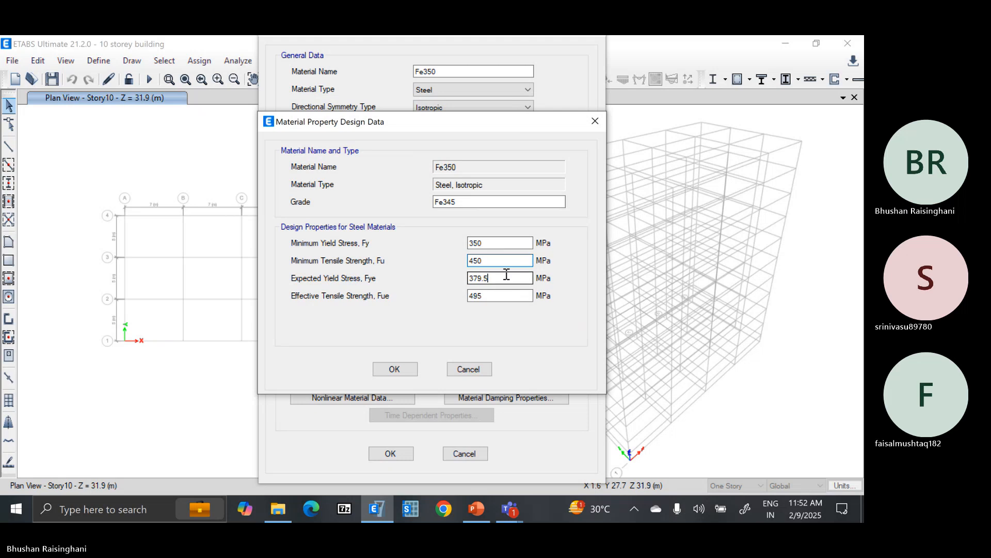
click(489, 297)
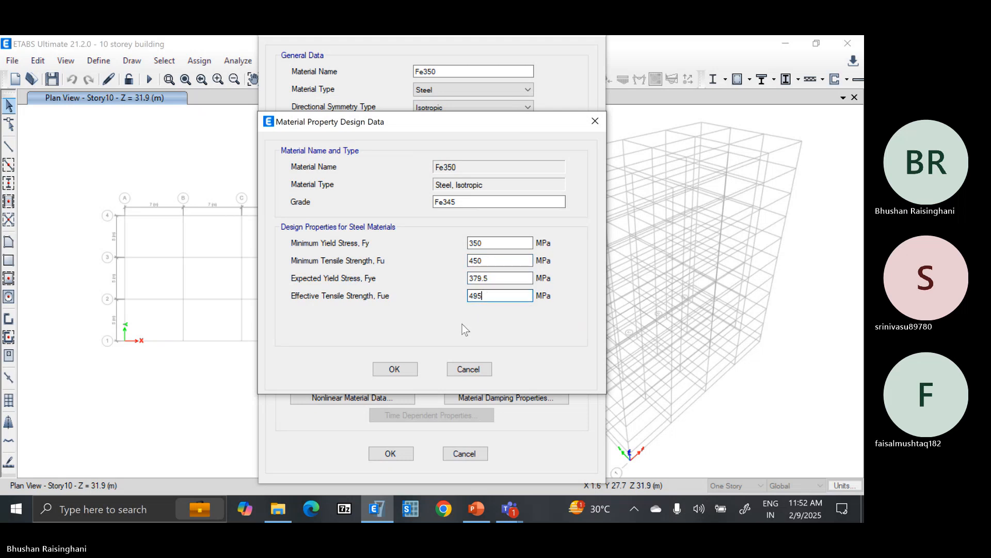
click(395, 369)
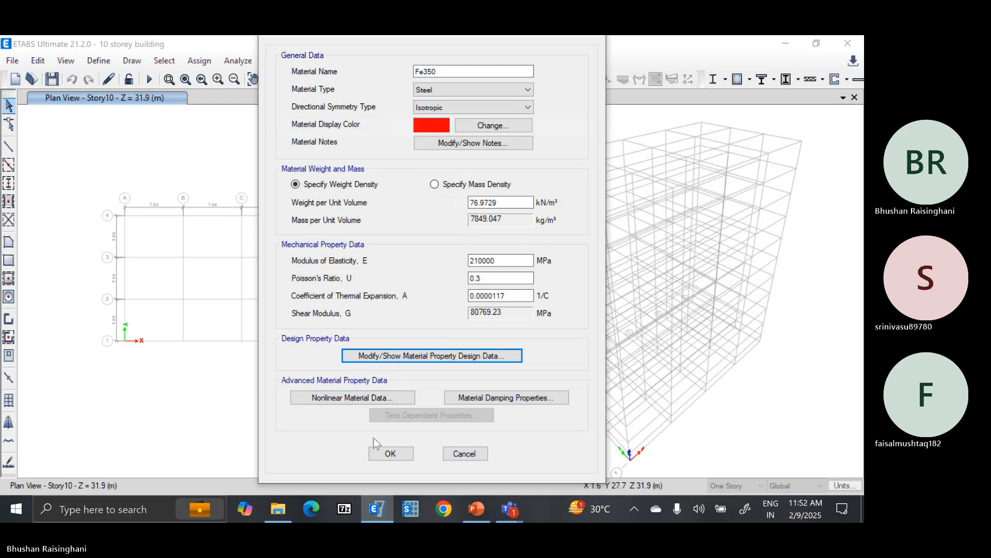
click(390, 452)
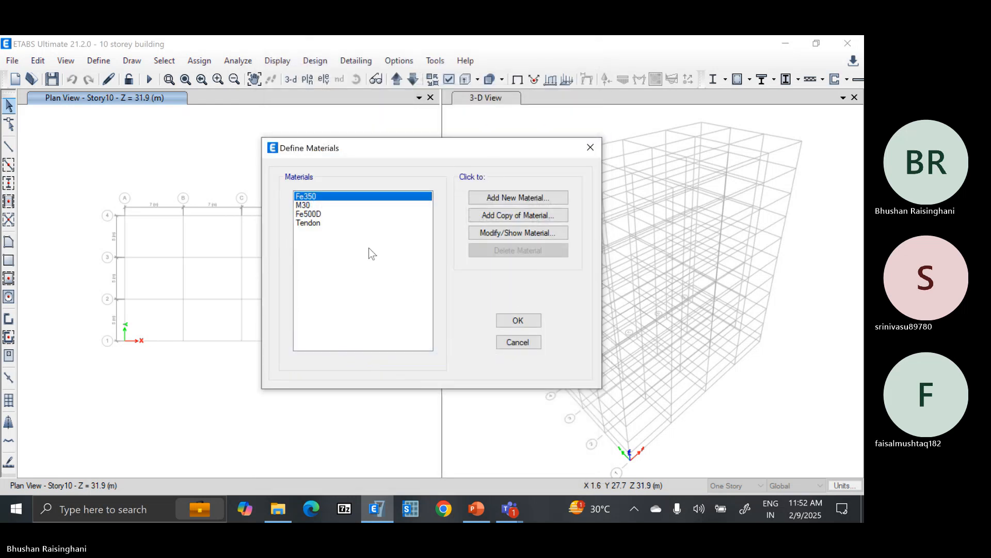
click(517, 319)
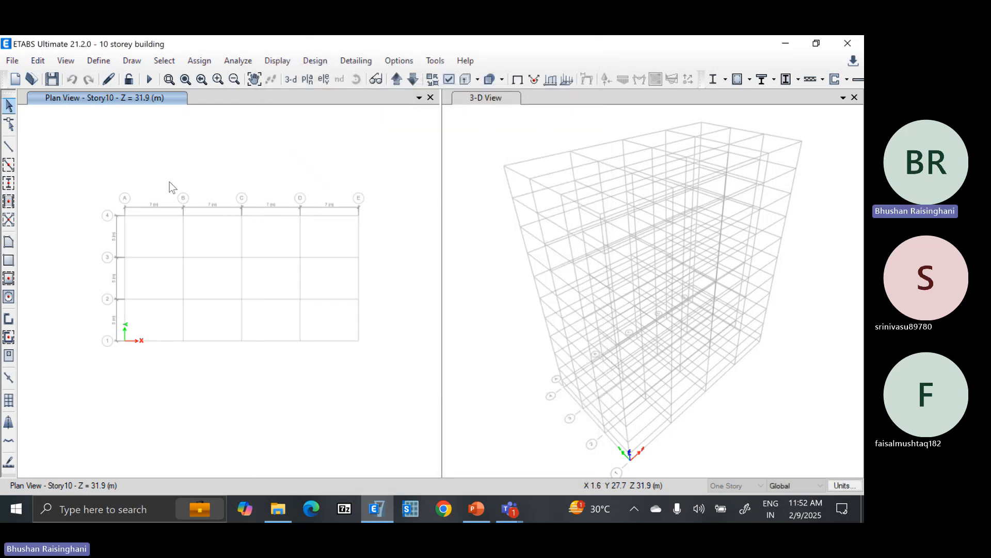
Add a new concrete rectangular frame section and name it C1.
click(106, 65)
mouse_move(165, 82)
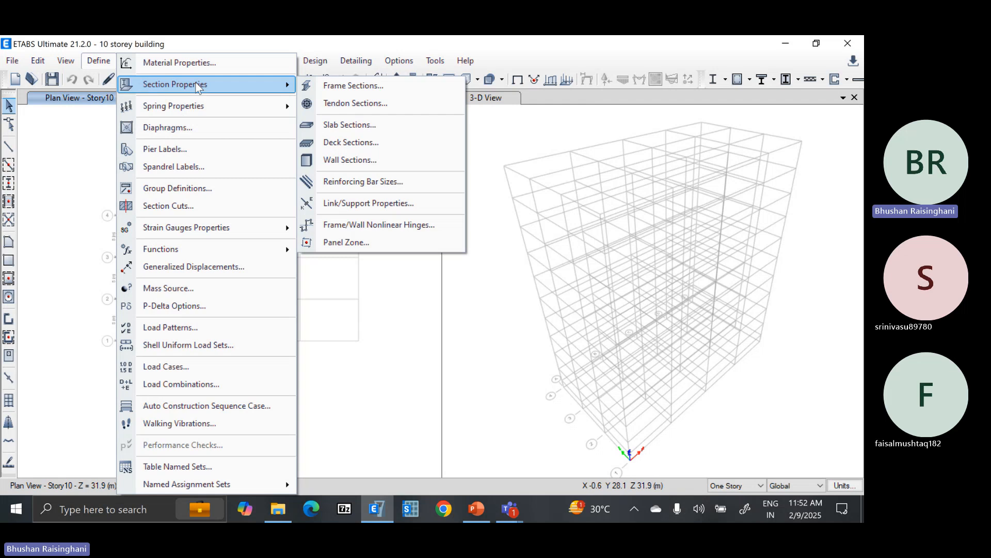
click(361, 85)
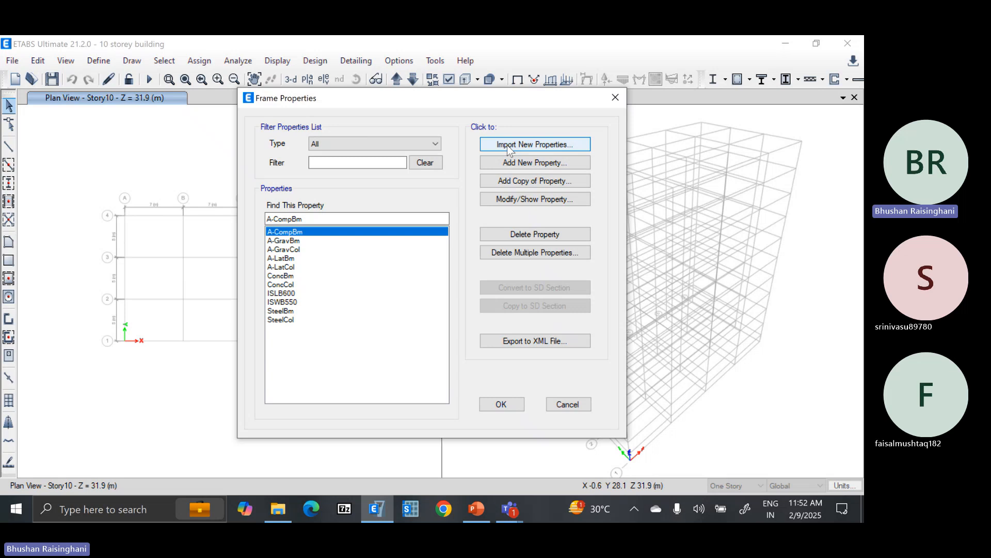
click(509, 164)
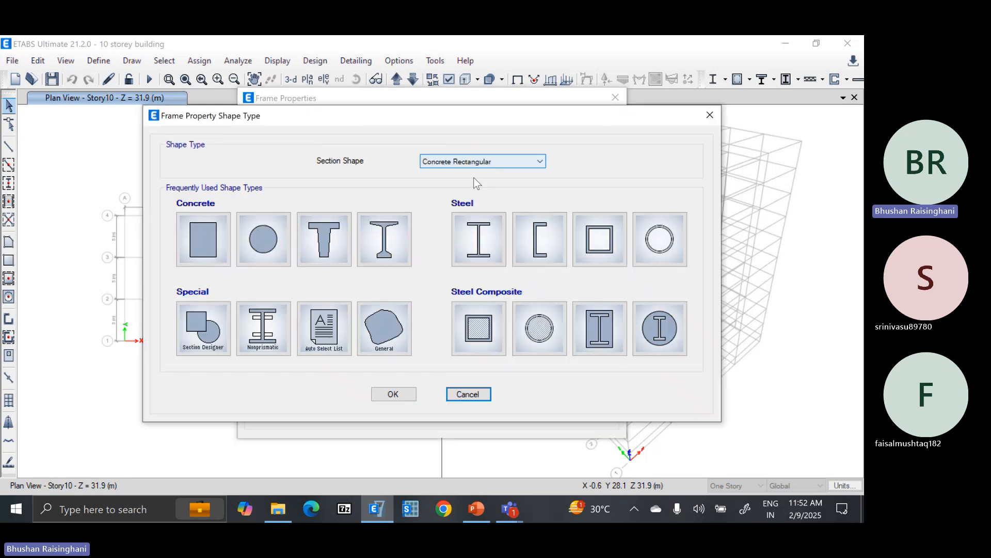
click(500, 162)
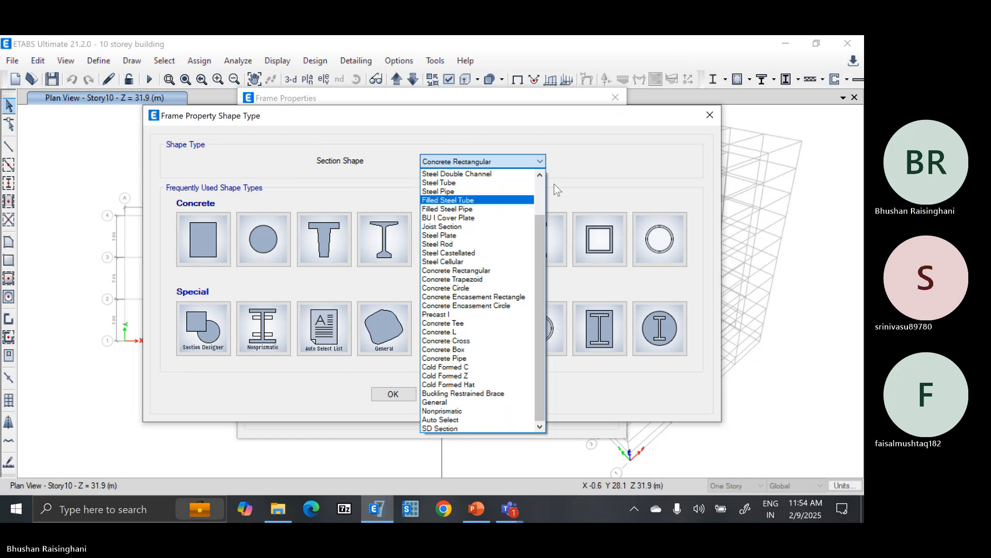
click(578, 176)
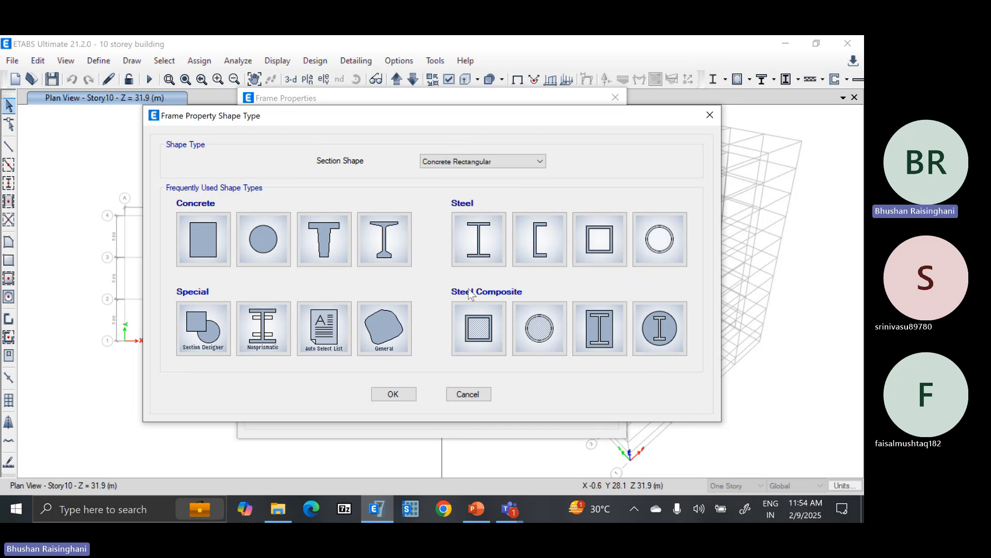
click(206, 241)
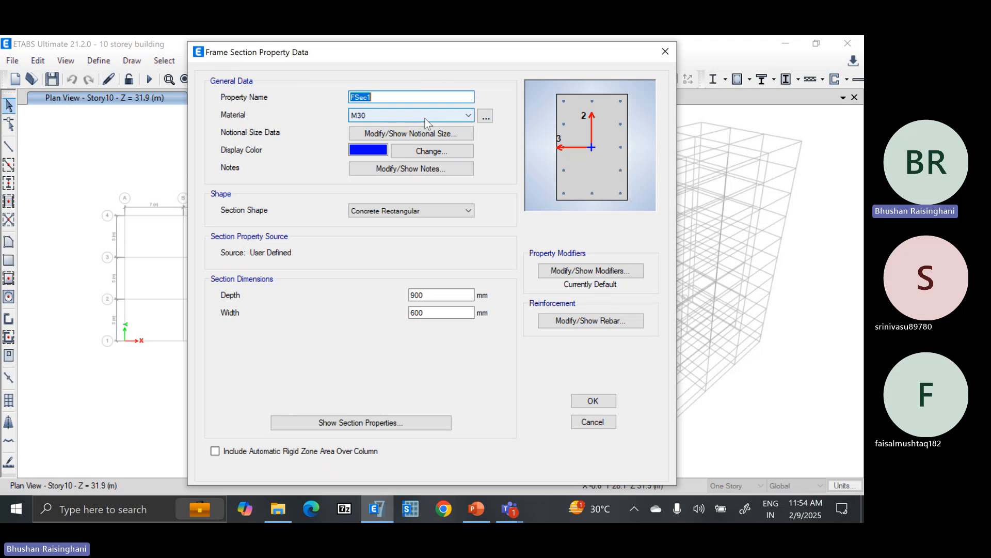
text(C1)
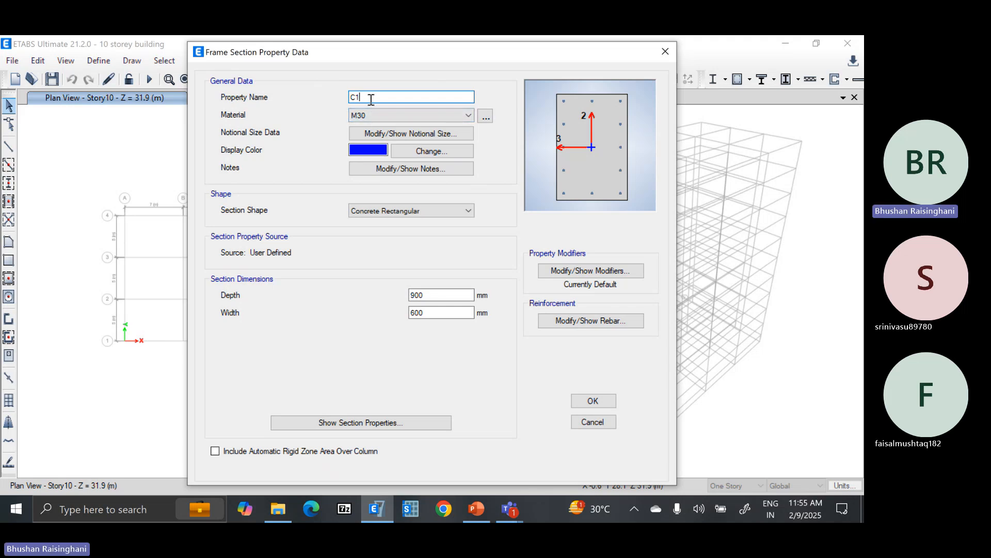
text((10)
key(BackSpace)
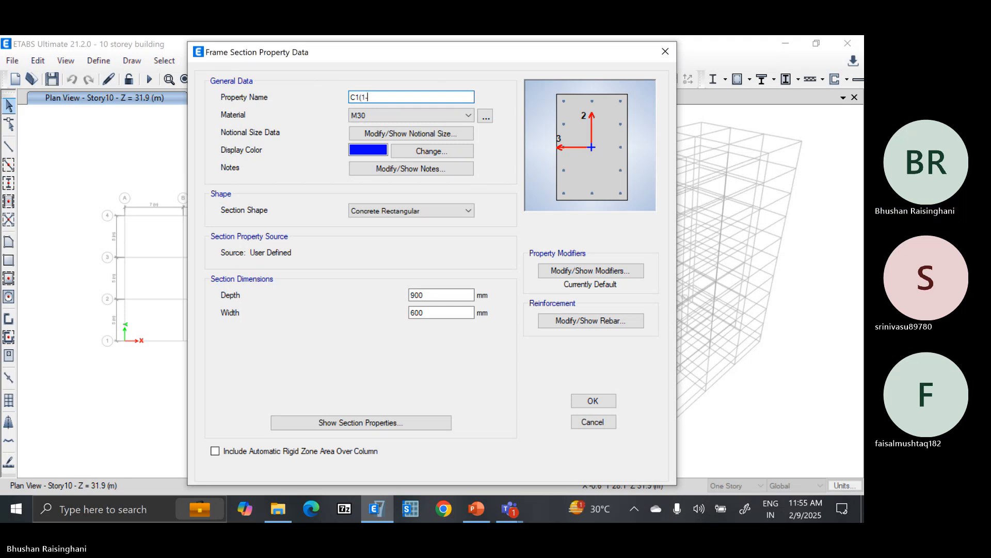
text(-3))
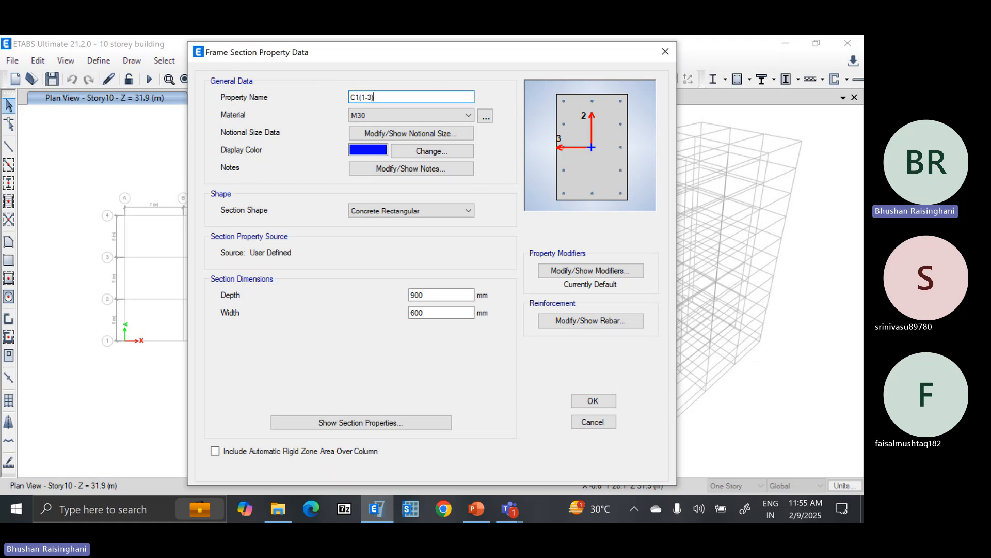
key(BackSpace)
key(BackSpace)
key(BackSpace)
key(BackSpace)
key(BackSpace)
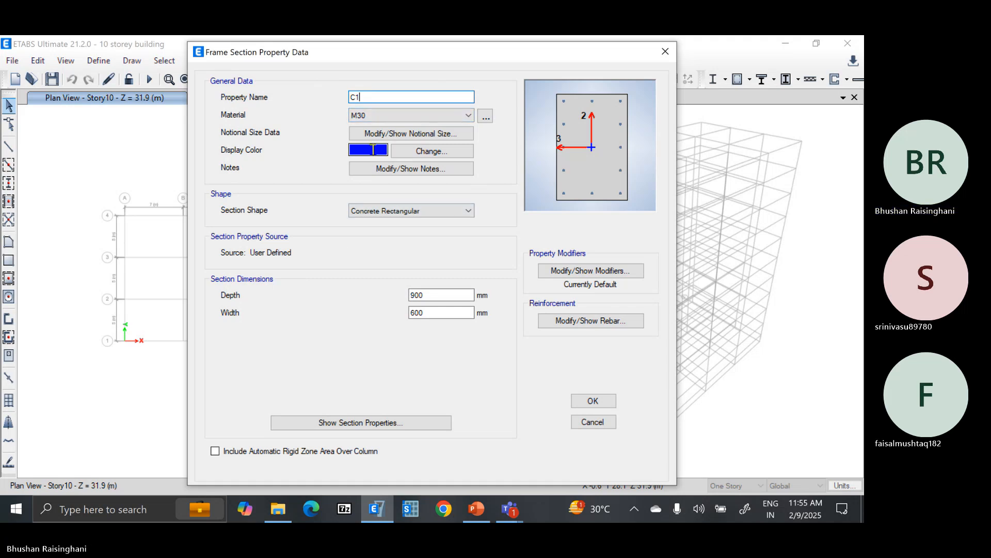
Set the C1 section's depth to 1200 mm and width to 450 mm.
double_click(439, 295)
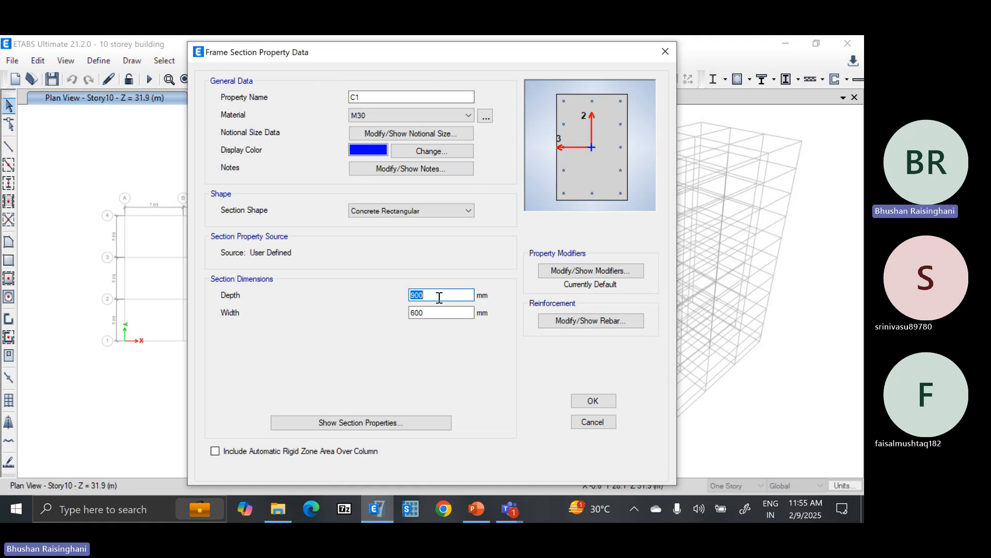
text(1200)
key(Tab)
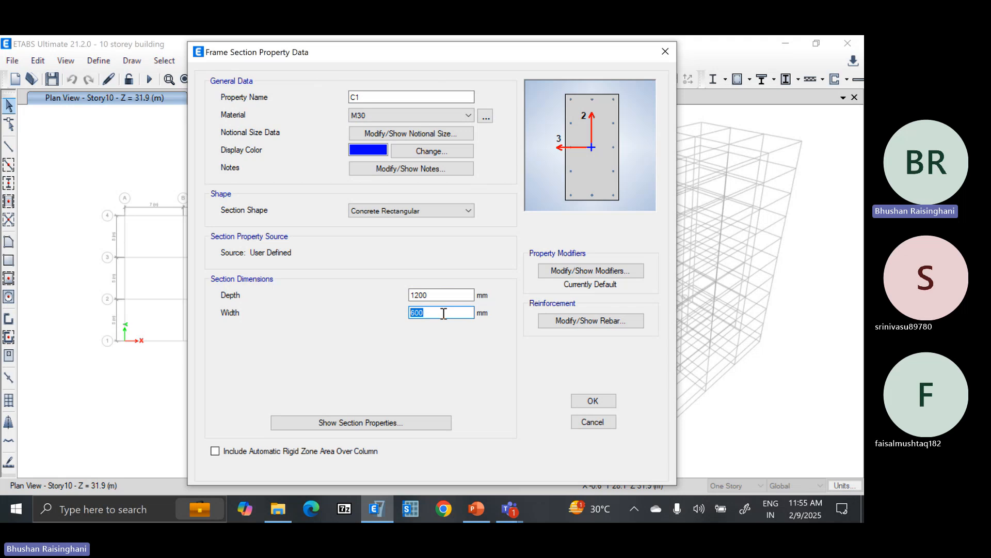
text(450)
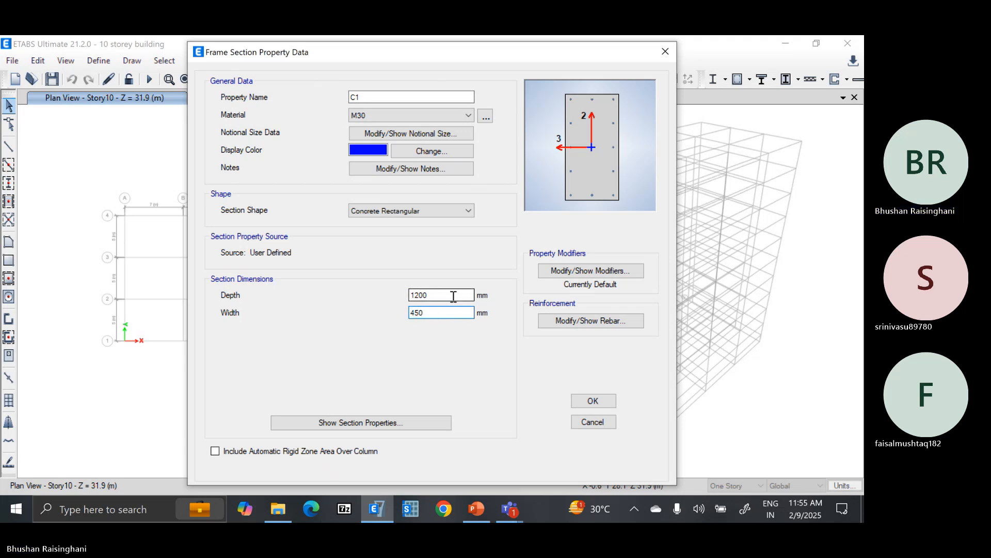
click(459, 295)
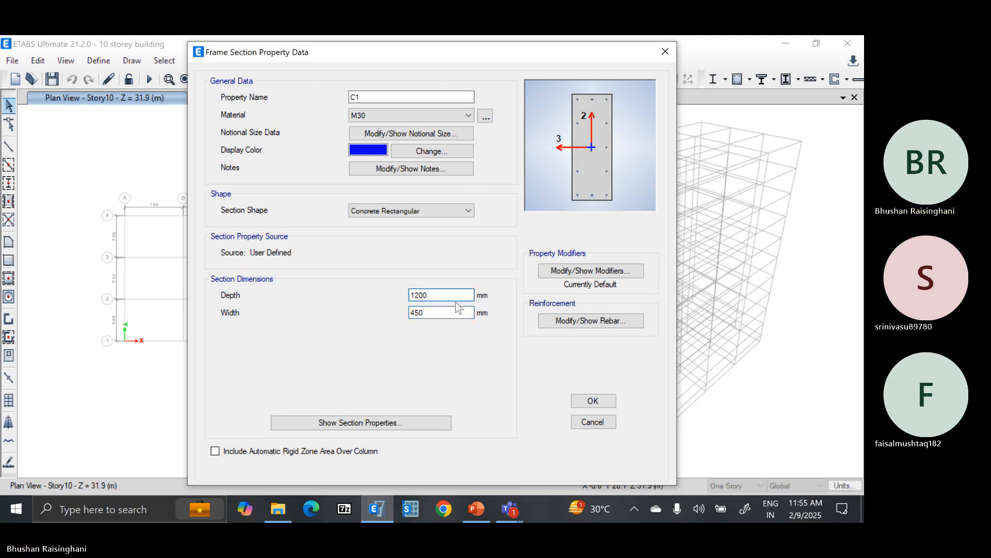
Calculate 3100/450 in the C1 section's width field and restore the width to 450 mm.
click(451, 314)
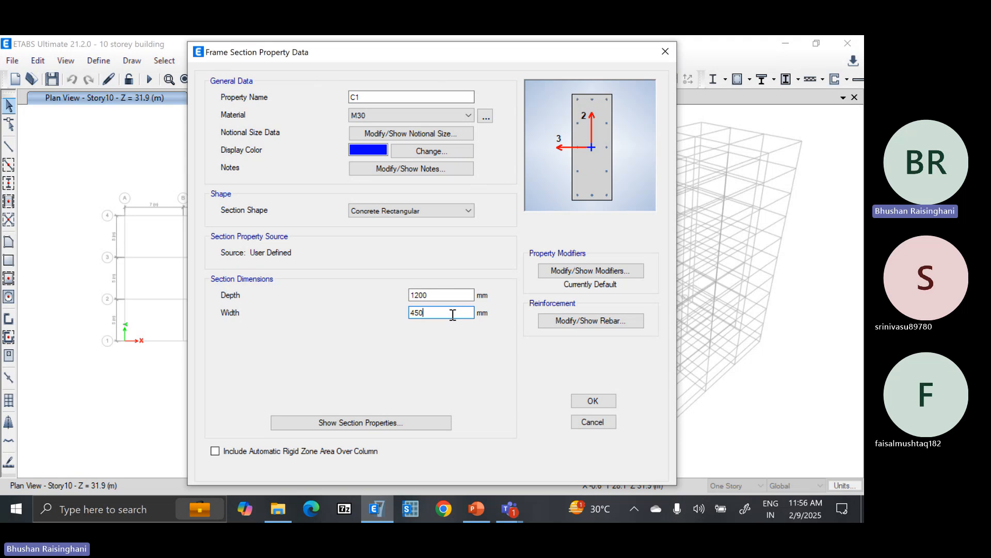
key(BackSpace)
key(BackSpace)
key(BackSpace)
text(31)
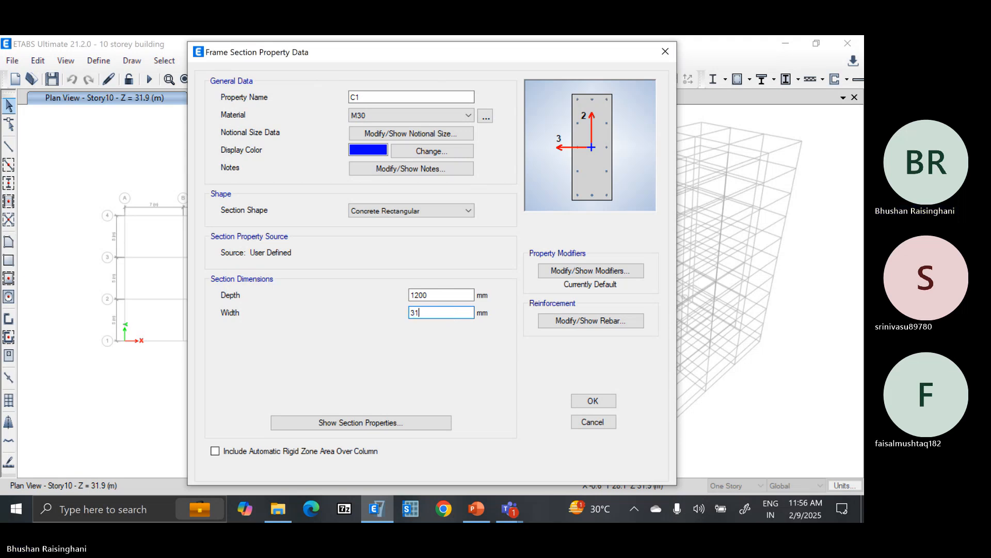
text(00/450)
key(Return)
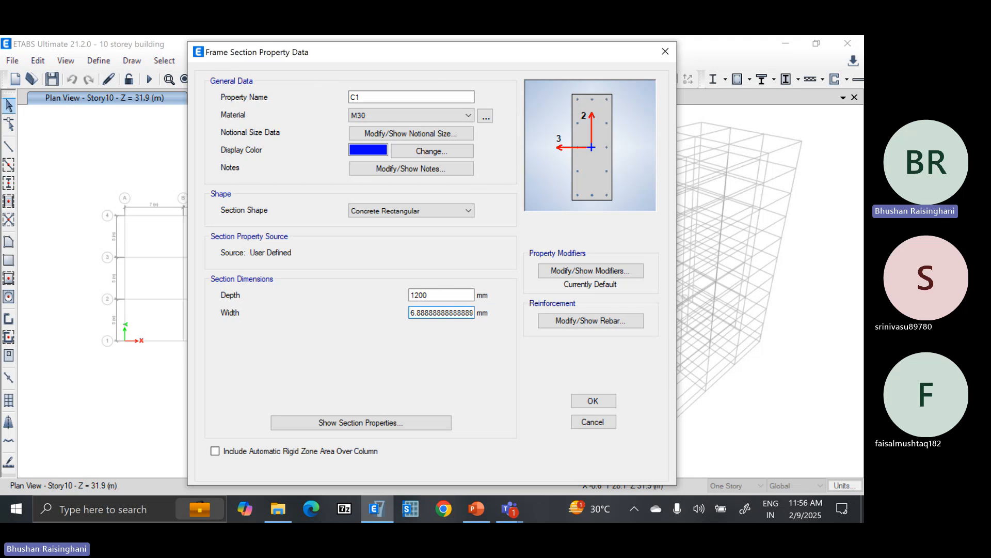
double_click(438, 313)
text(450)
Calculate the ratio 1200/450 in the C1 section's width field.
key(BackSpace)
key(BackSpace)
key(BackSpace)
text(1)
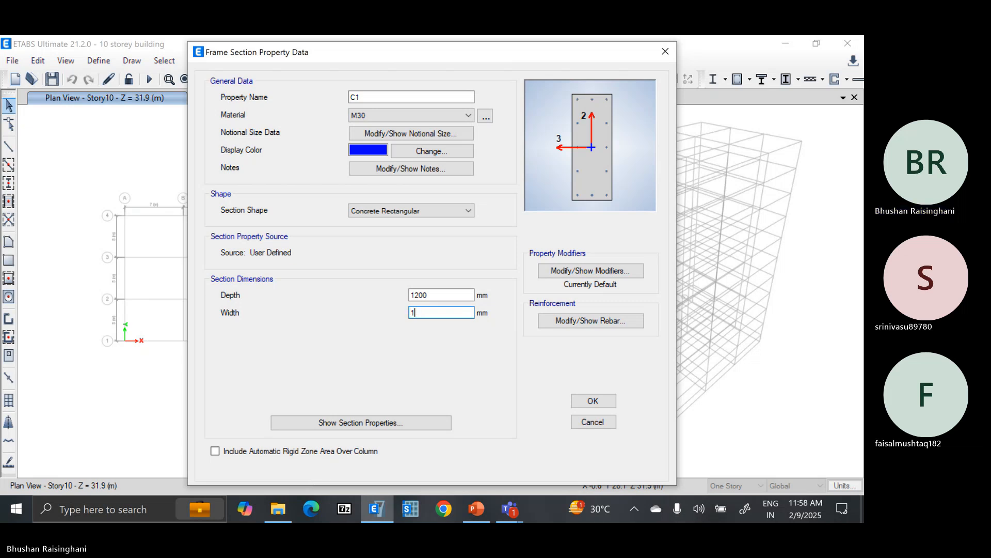
text(200/4)
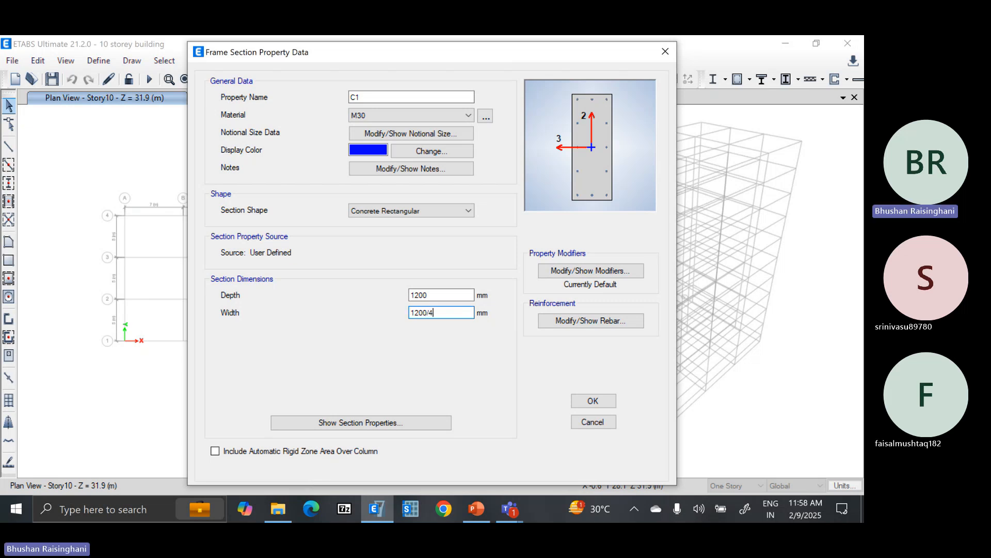
text(50)
key(Return)
Calculate 3000/450 in the C1 section's width field and set the width back to 450 mm.
double_click(451, 313)
text(3000/450)
key(Return)
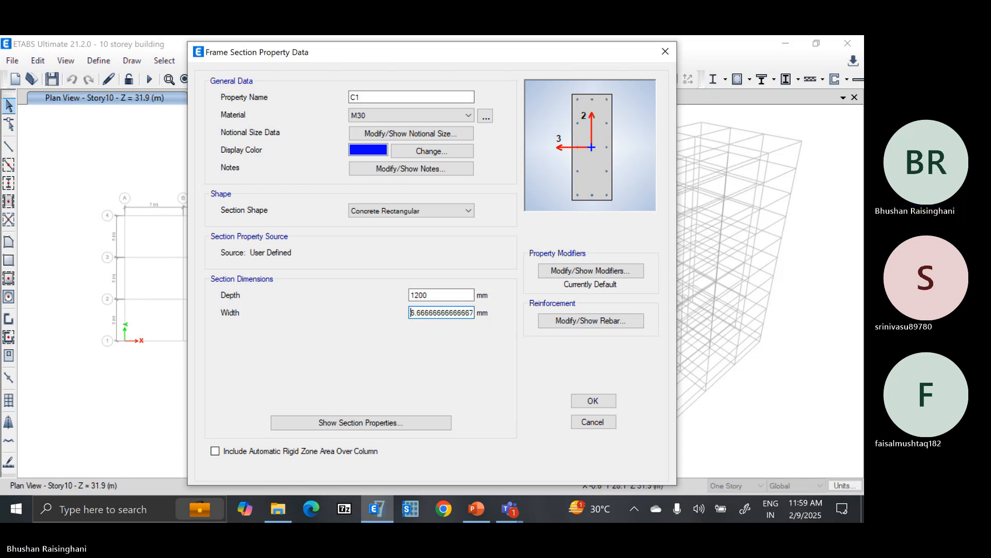
double_click(444, 312)
click(442, 313)
double_click(443, 313)
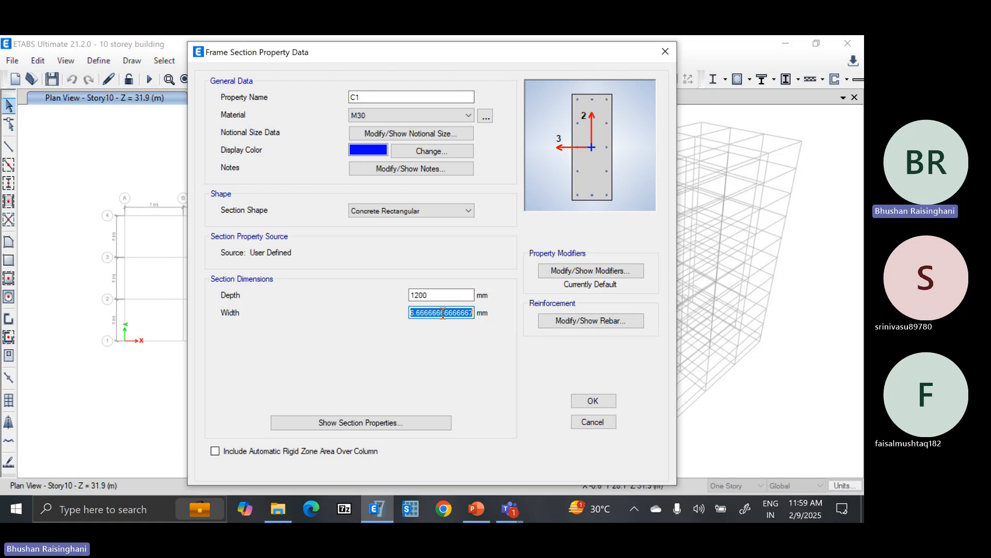
text(450)
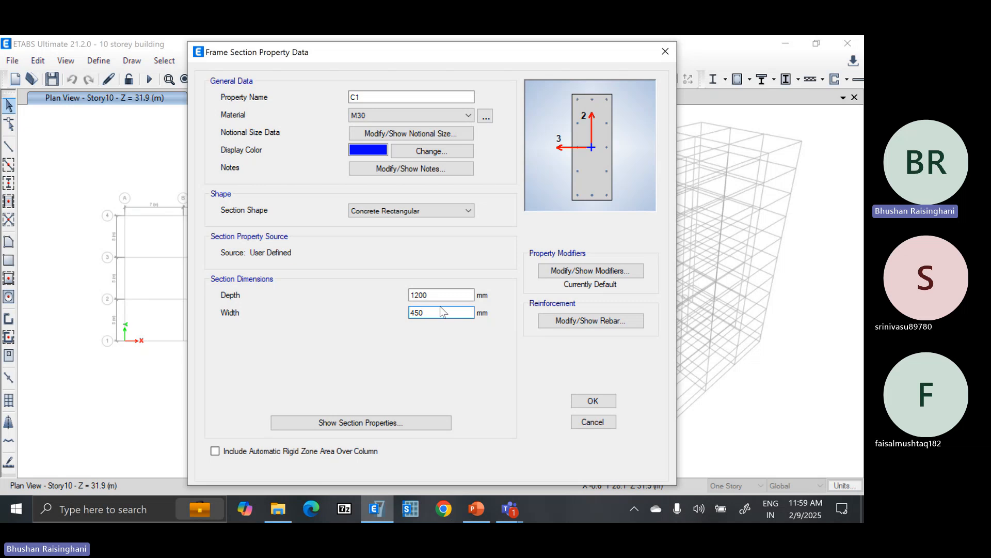
click(436, 294)
click(439, 309)
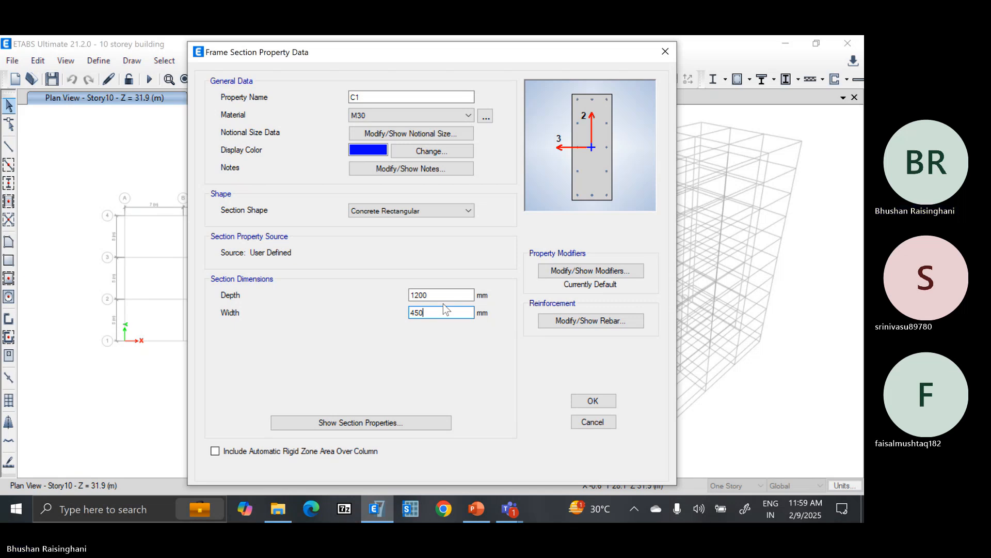
click(444, 296)
click(450, 312)
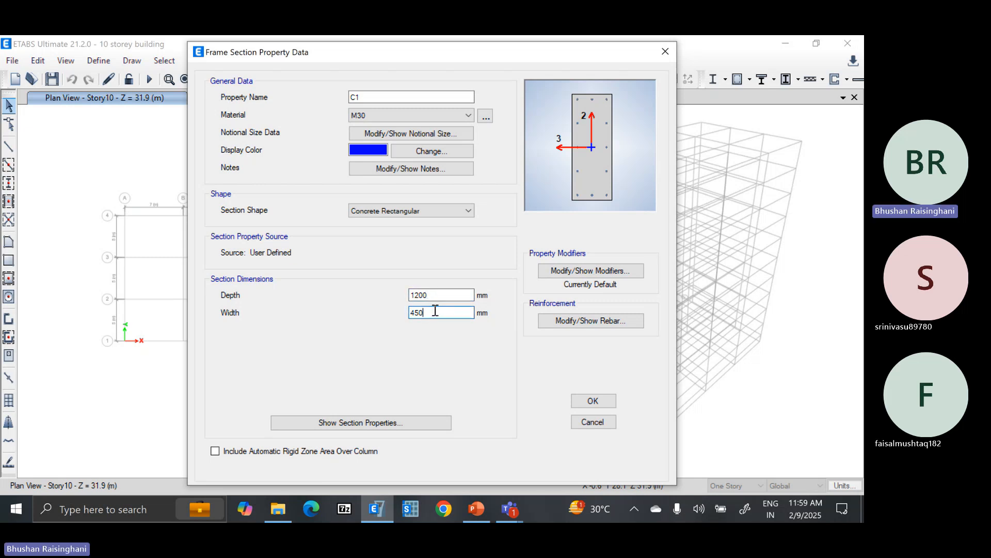
Open C1's reinforcement data, compare the beam and column design types, and examine the rebar material choices while keeping P-M2-M3 Design (Column).
click(586, 321)
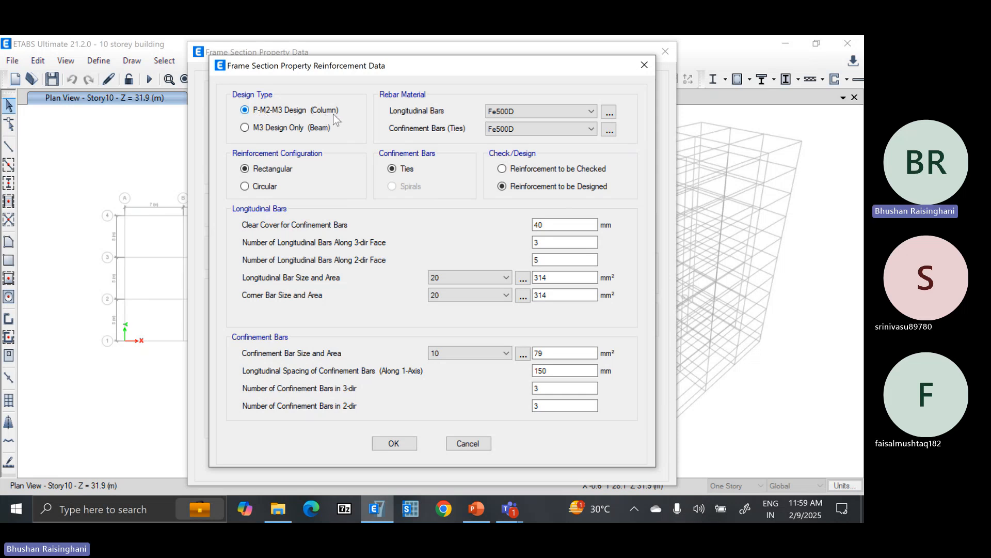
click(320, 128)
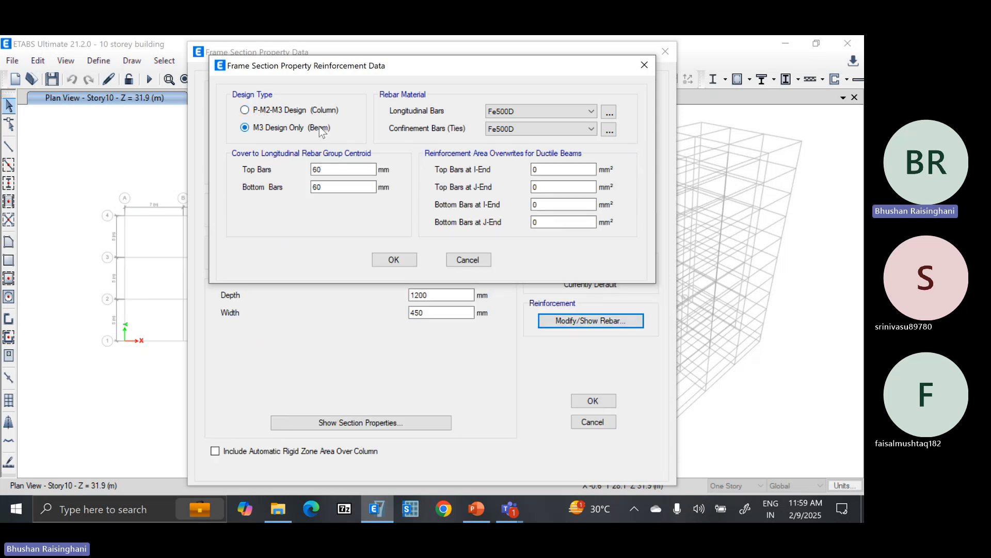
click(321, 111)
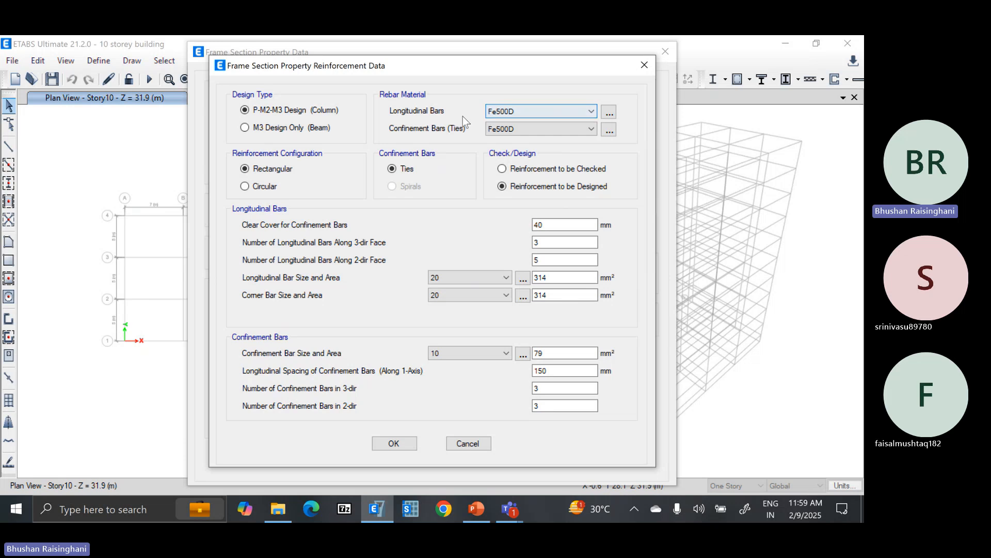
click(550, 116)
click(528, 119)
click(526, 131)
click(525, 132)
Switch C1 to Reinforcement to be Checked and review the cover, longitudinal bar and confinement bar values.
click(550, 171)
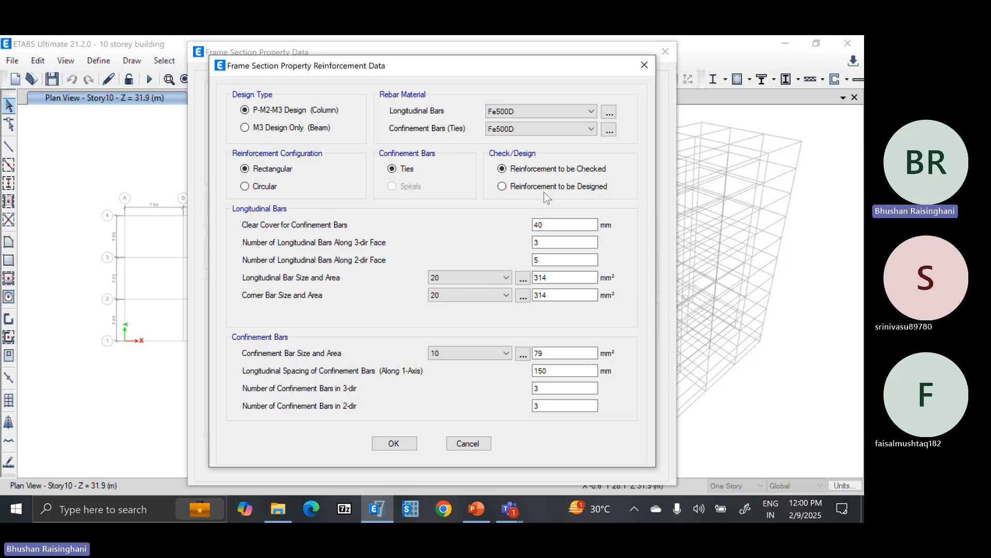
click(540, 190)
click(536, 174)
click(551, 242)
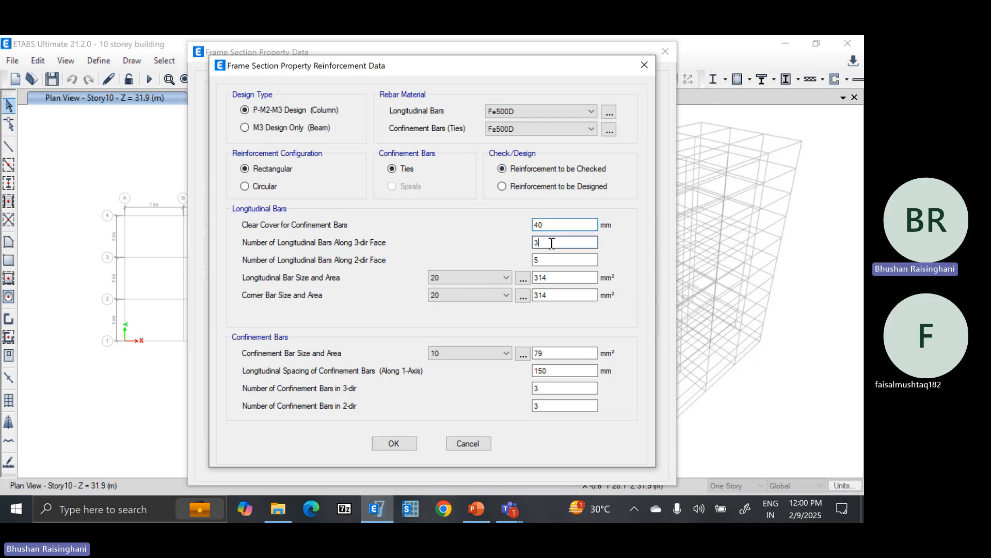
click(549, 259)
click(548, 278)
click(549, 295)
click(553, 353)
click(553, 371)
click(550, 388)
click(551, 406)
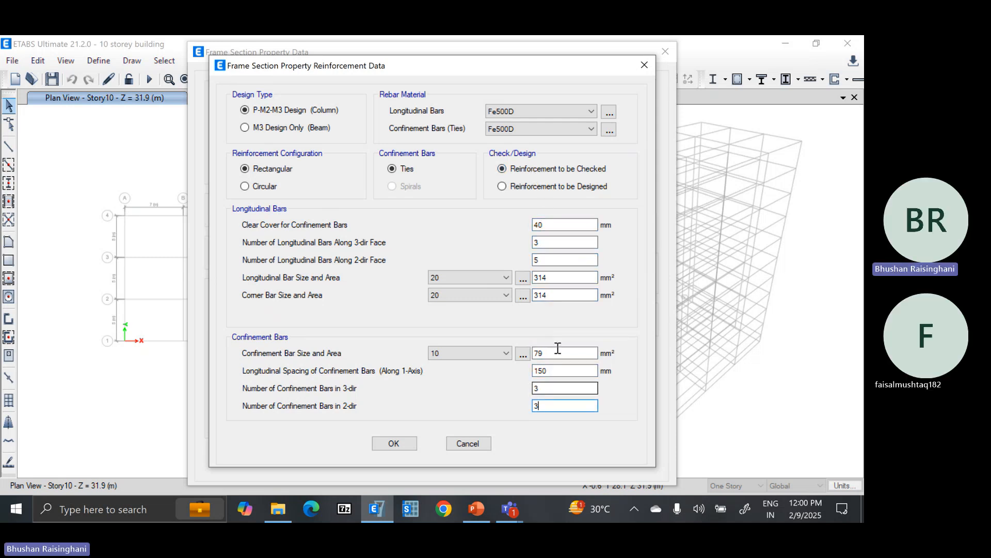
Set C1's reinforcement to Reinforcement to be Designed and accept the reinforcement data.
click(557, 188)
click(561, 226)
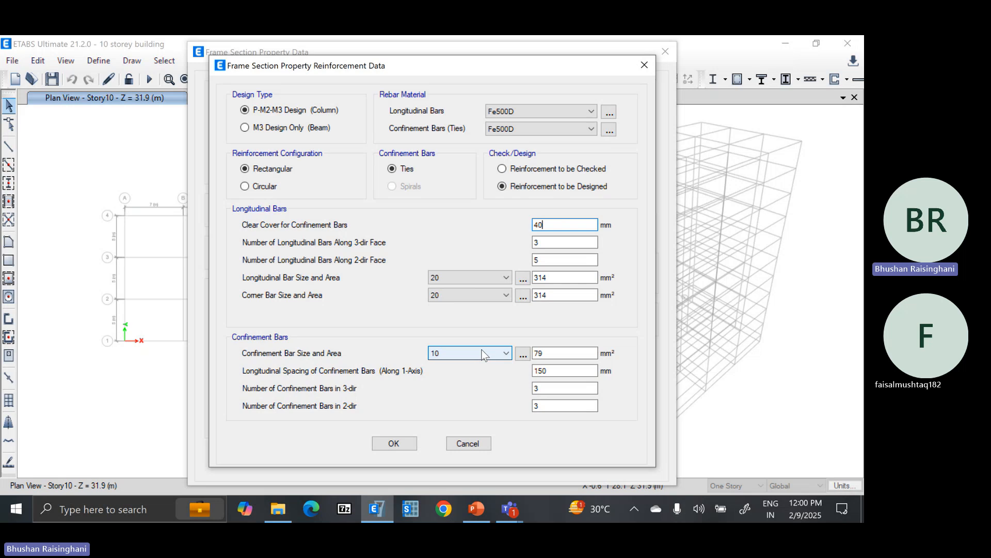
click(553, 171)
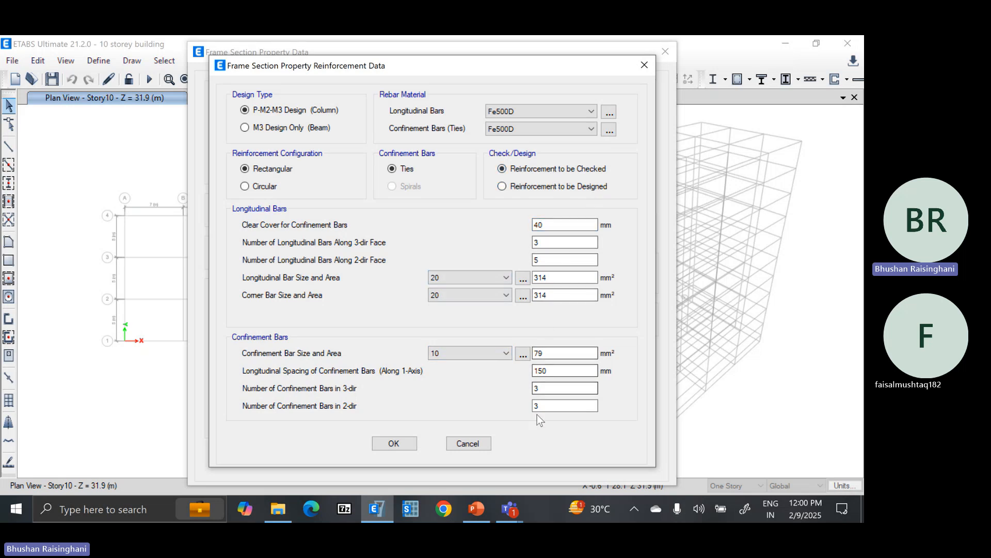
click(549, 187)
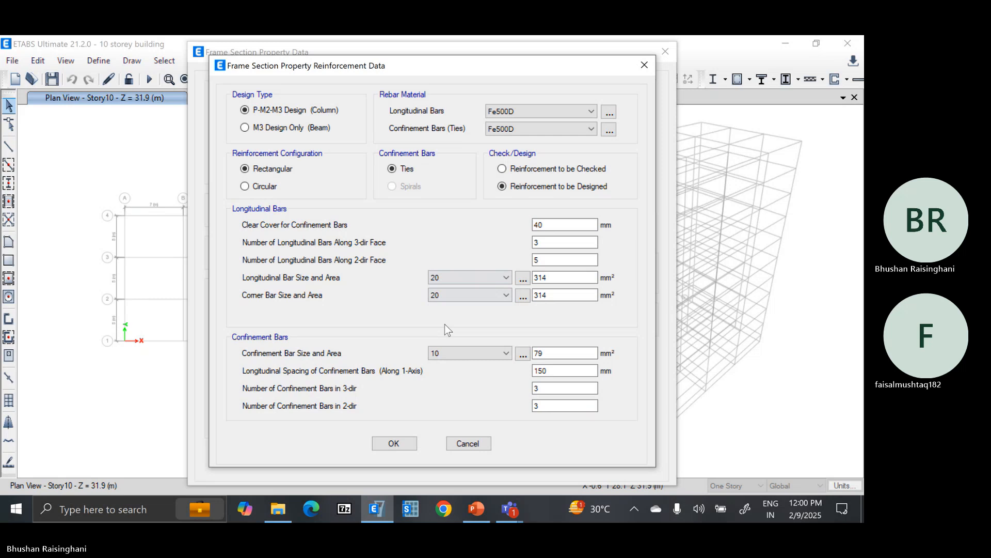
click(394, 443)
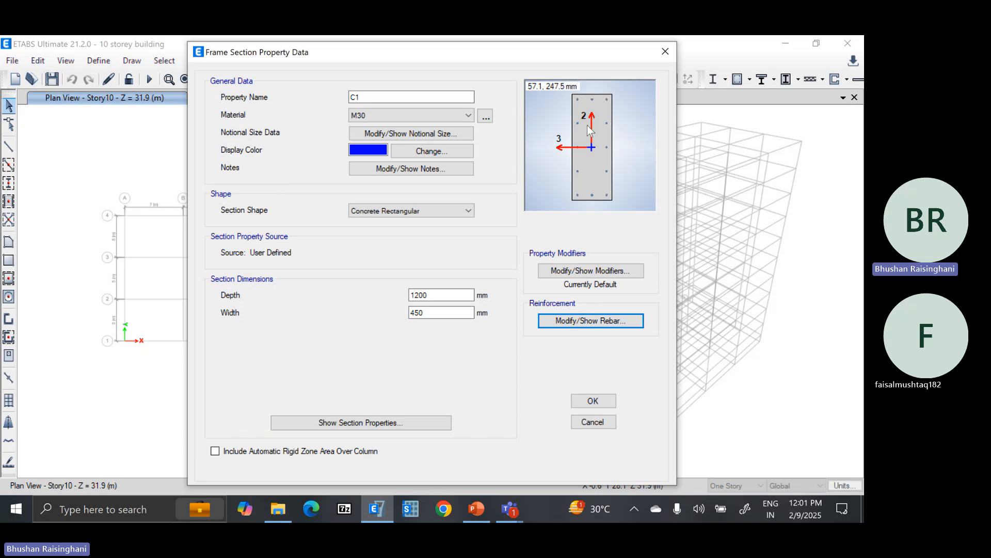
Try C1 with a depth of 450 mm and a width of 1200 mm, and review its reinforcement data without changing it.
double_click(421, 295)
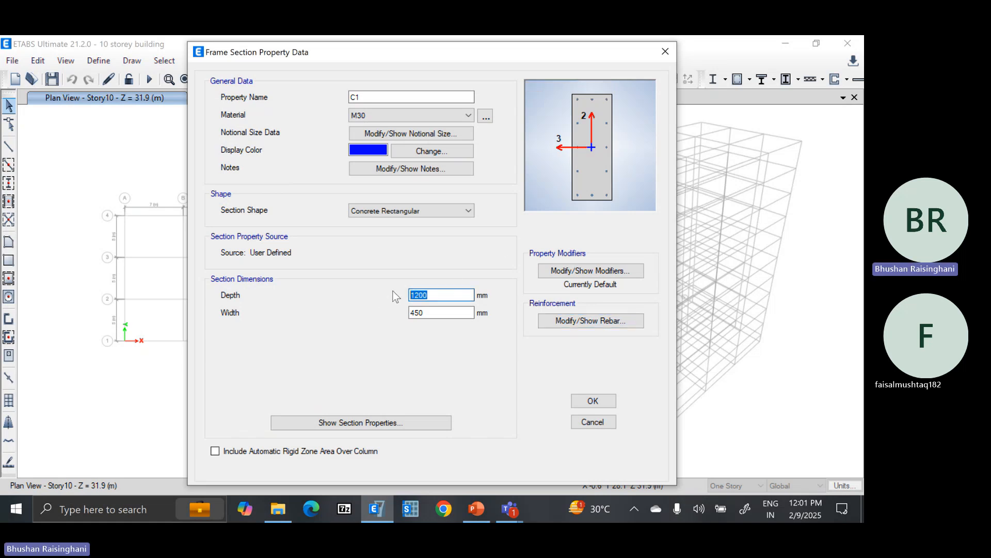
text(450)
double_click(438, 310)
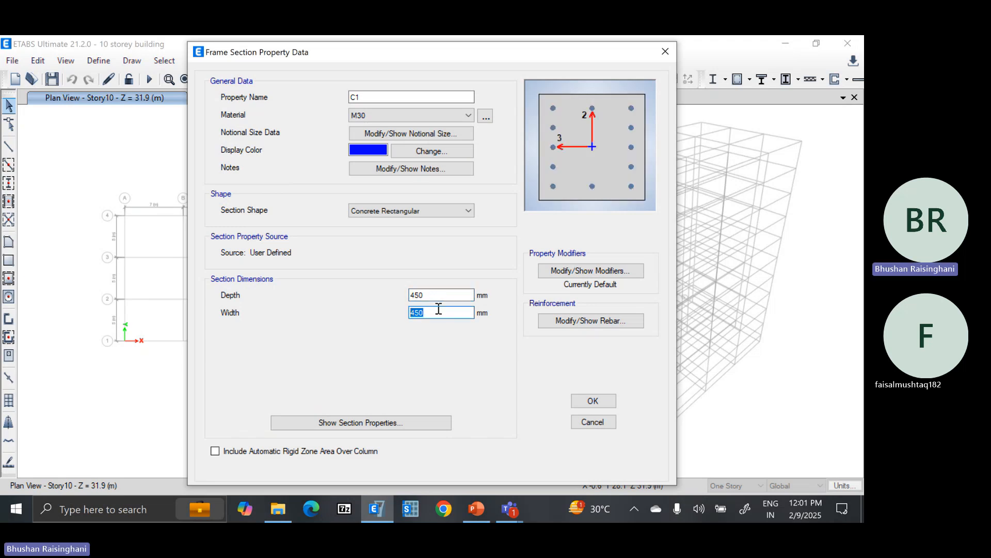
text(1200)
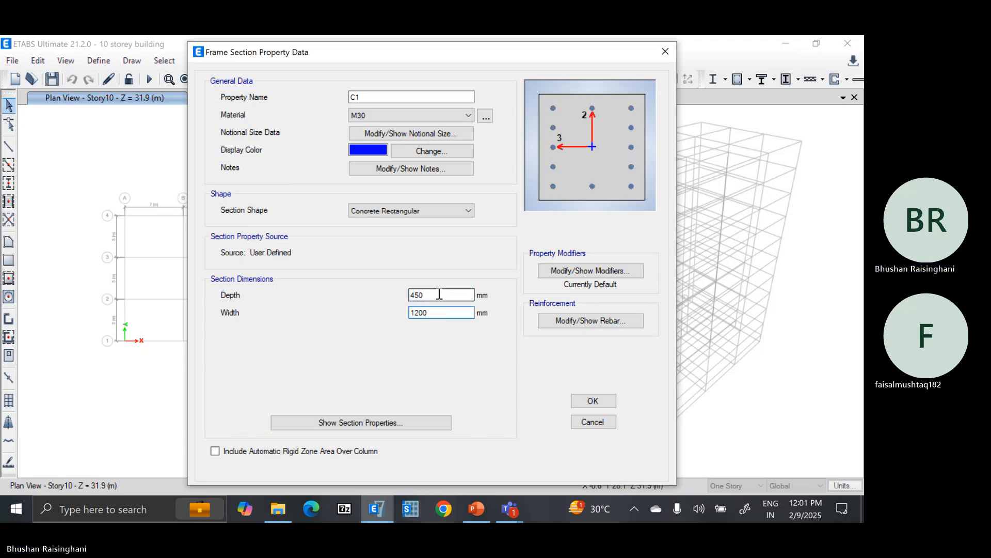
click(440, 294)
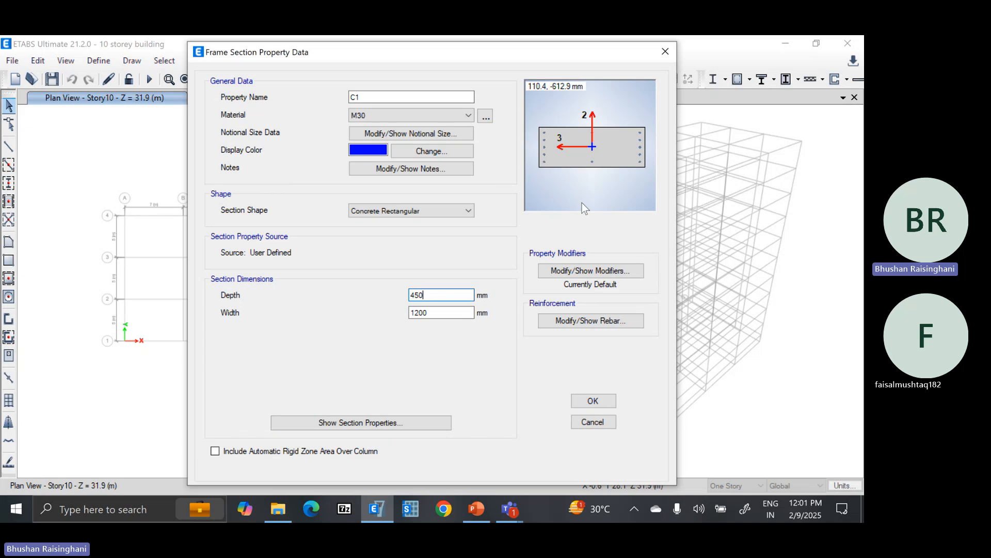
click(563, 321)
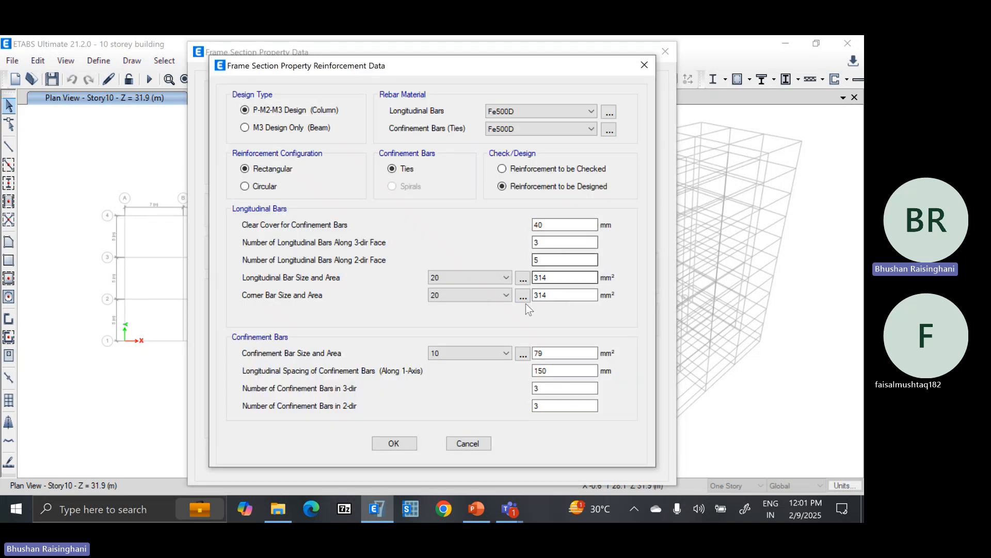
click(480, 444)
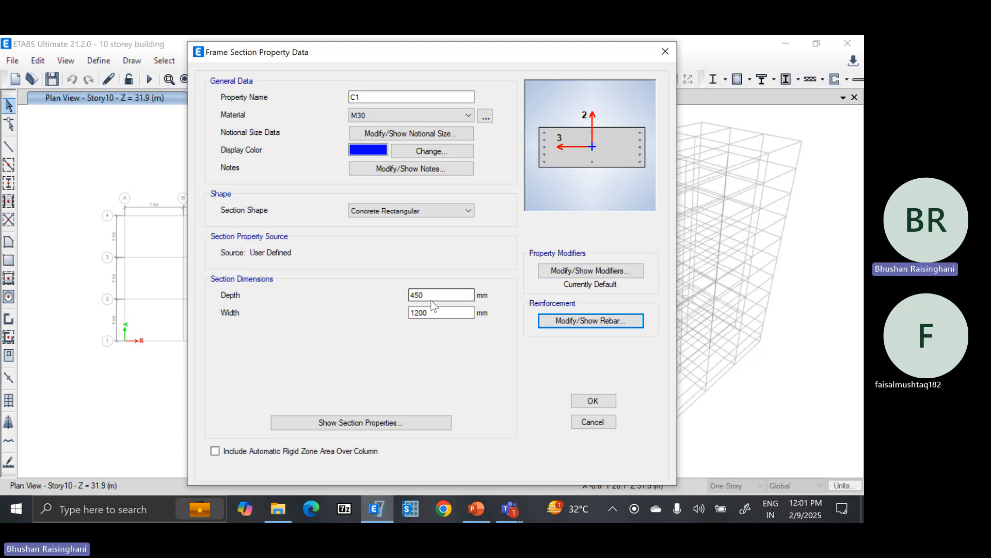
Set the C1 section's depth back to 1200 mm and its width back to 450 mm.
drag(432, 297, 388, 304)
text(1200)
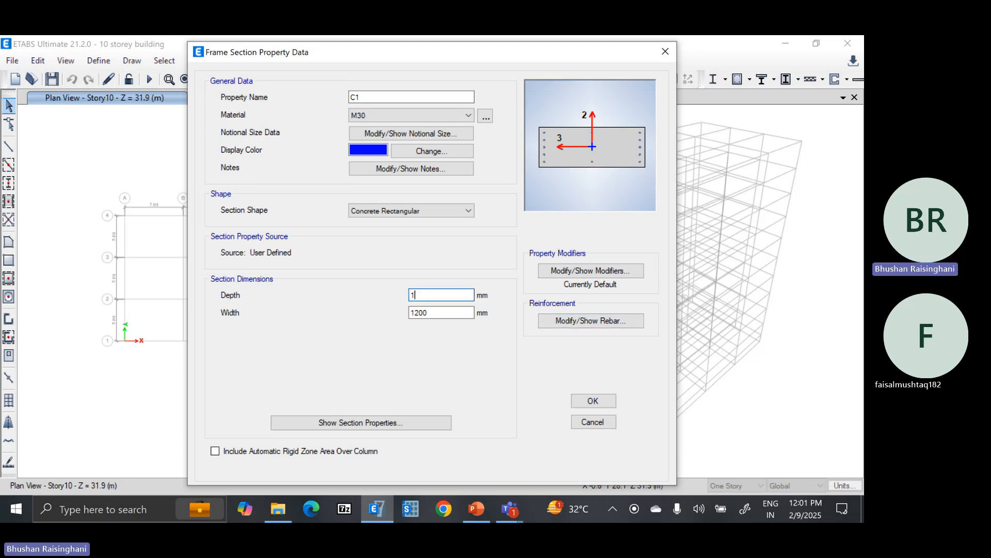
click(434, 312)
double_click(435, 312)
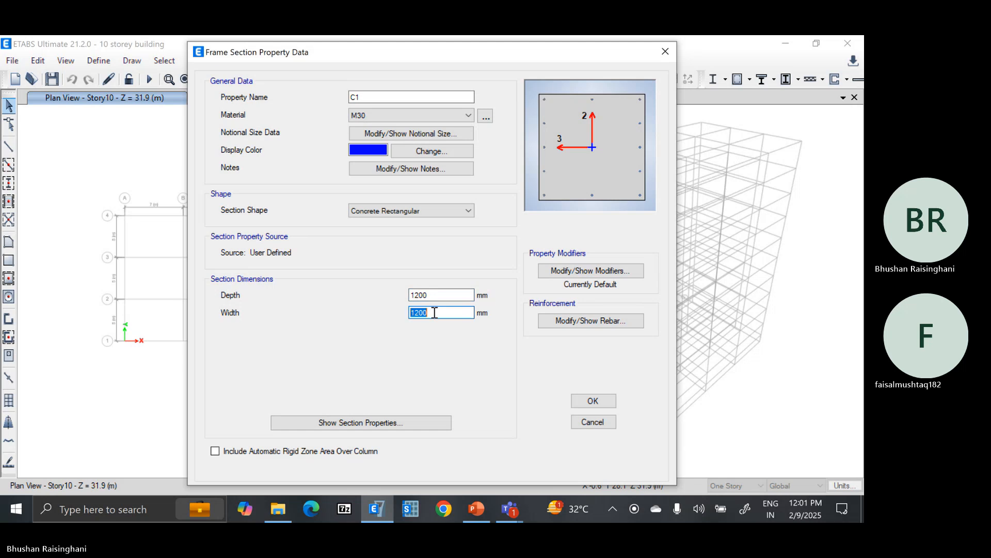
text(450)
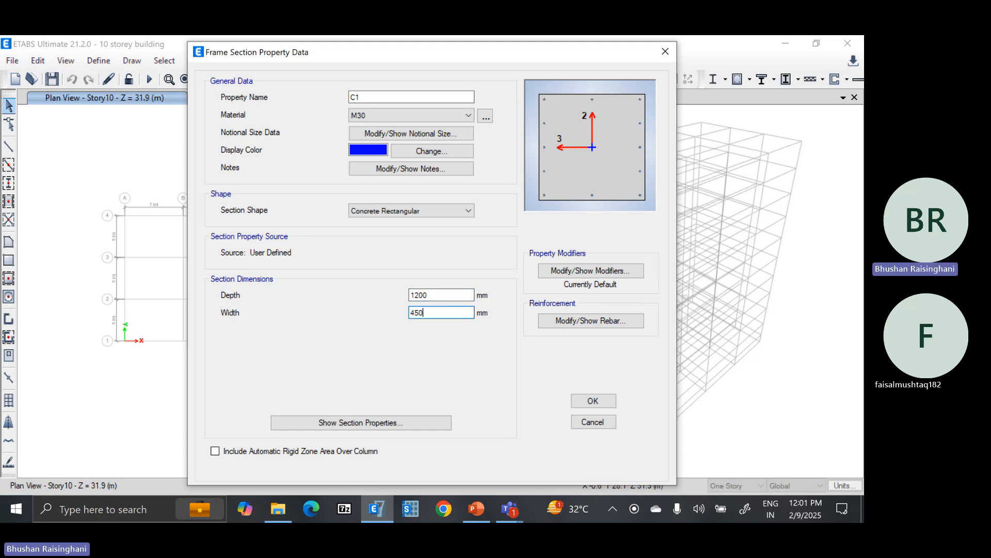
click(441, 294)
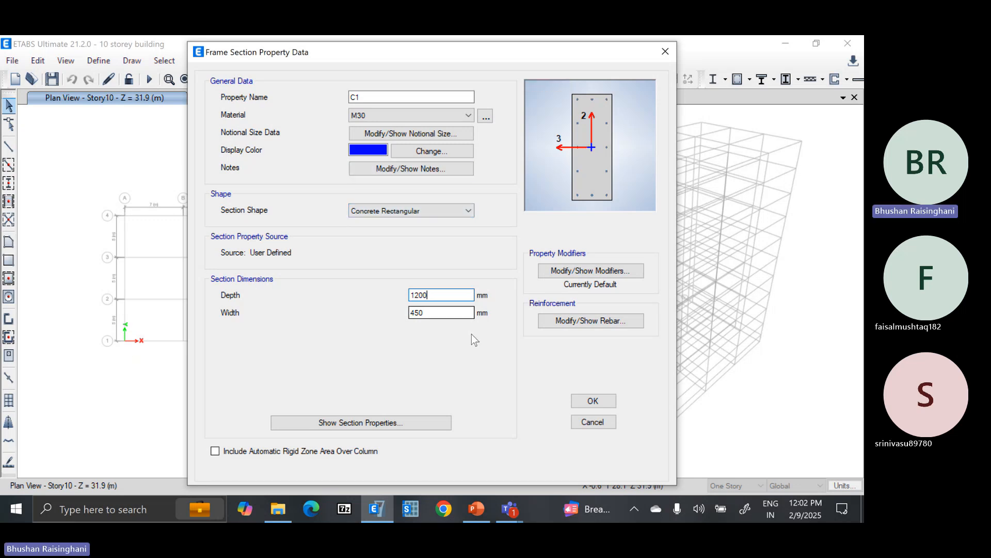
Examine C1's calculated section properties, including the torsional constant J, and its stiffness modification factors without changing them.
click(418, 421)
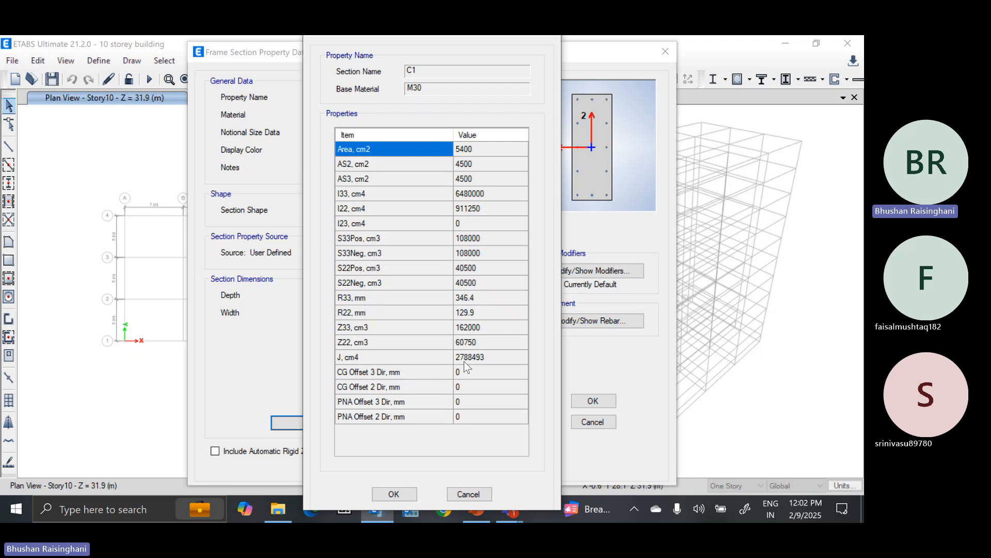
click(499, 356)
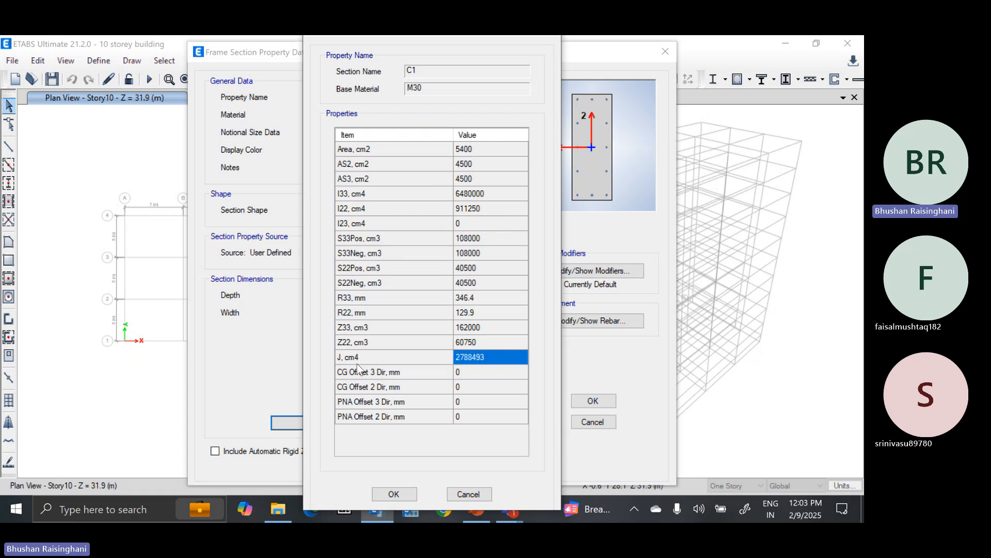
click(394, 495)
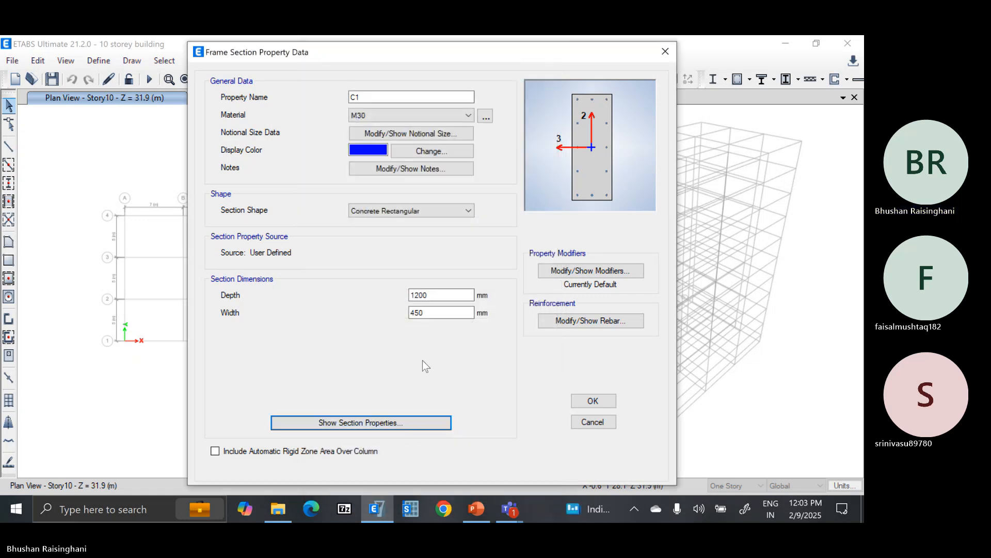
click(580, 279)
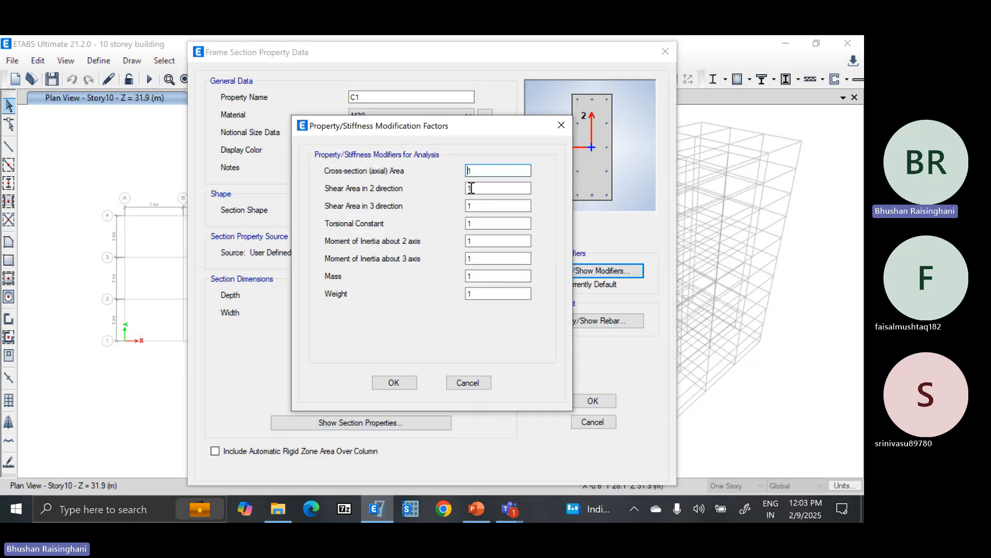
click(465, 381)
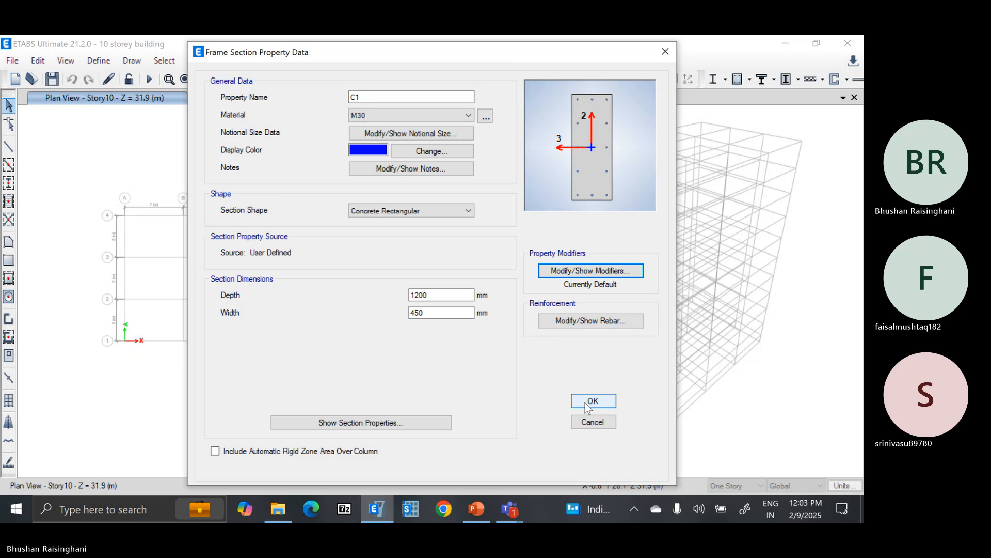
Accept the C1 frame section definition with its 1200 mm depth and 450 mm width.
click(375, 97)
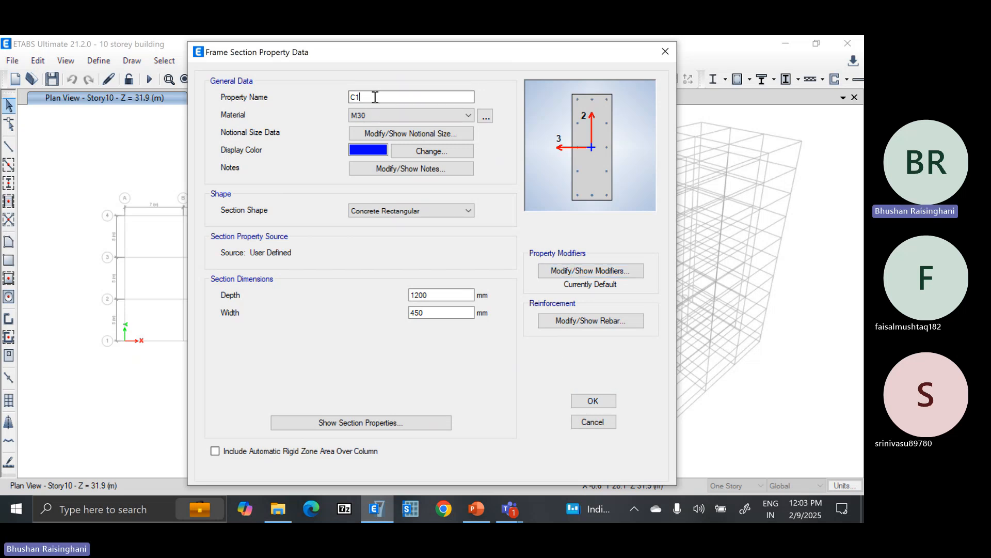
click(454, 299)
click(589, 403)
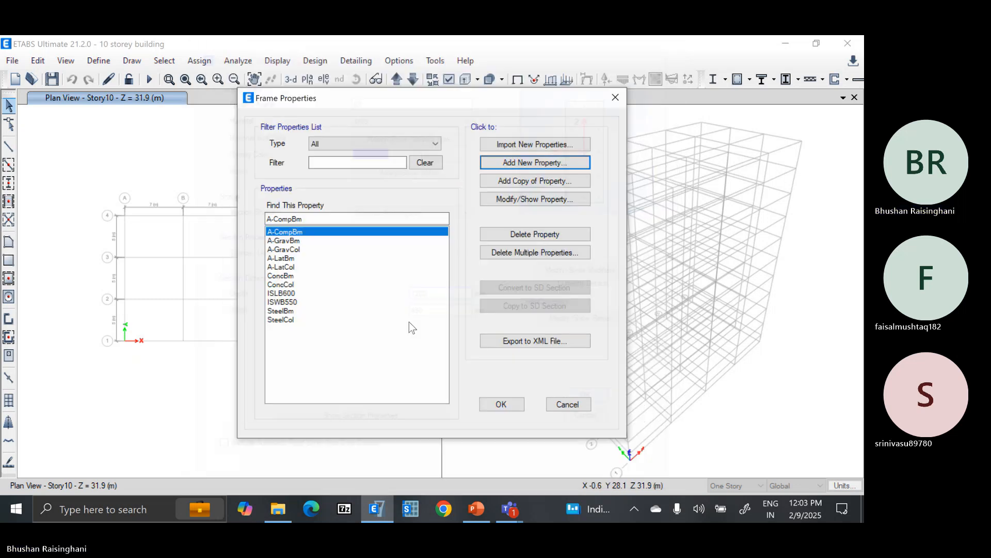
Delete the unneeded frame sections A-CompBm, A-GravBm, A-GravCol, A-LatBm, A-LatCol, ConcBm, ConcCol, SteelBm and SteelCol together.
click(540, 254)
drag(392, 210, 386, 293)
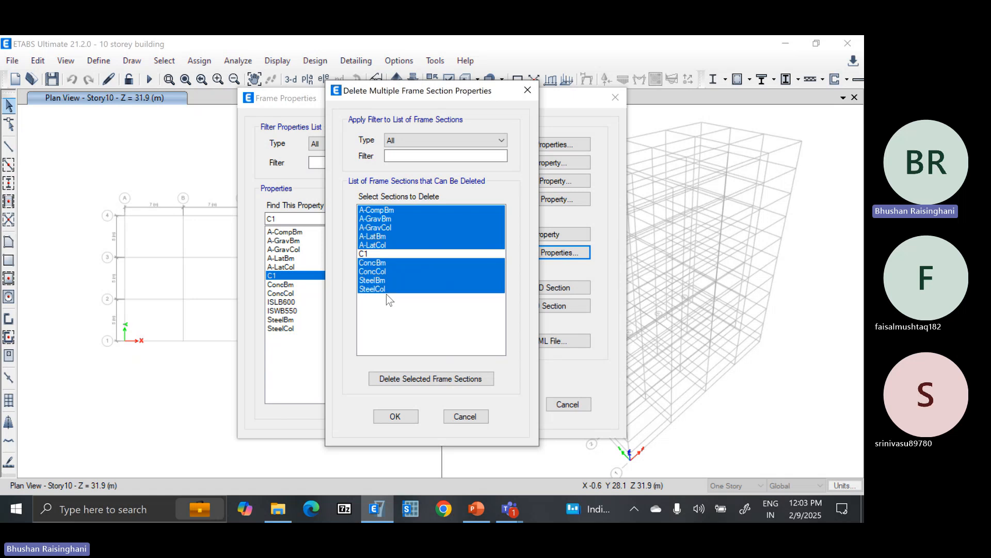
click(402, 376)
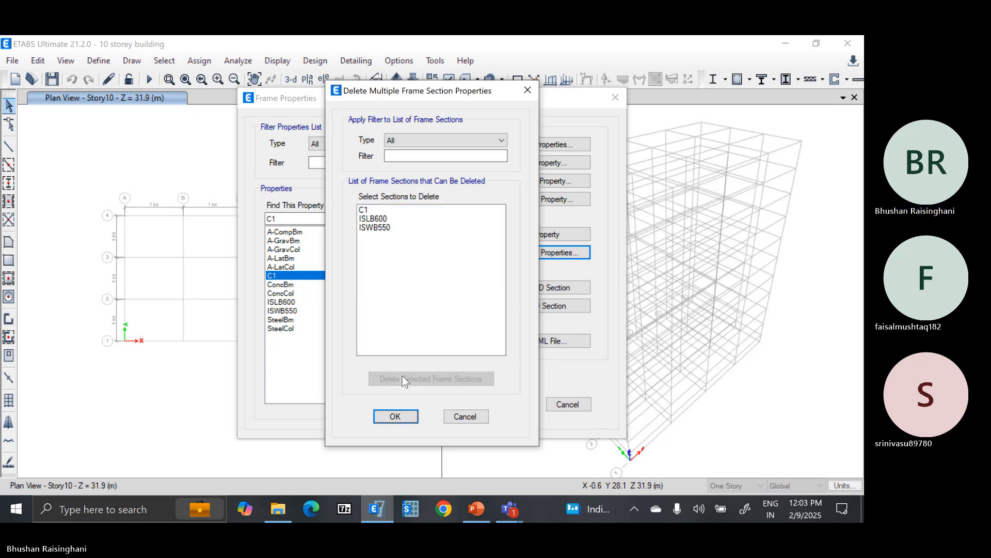
click(395, 416)
Delete the ISLB600 and ISWB550 frame sections, keeping only C1 in the property list.
click(311, 249)
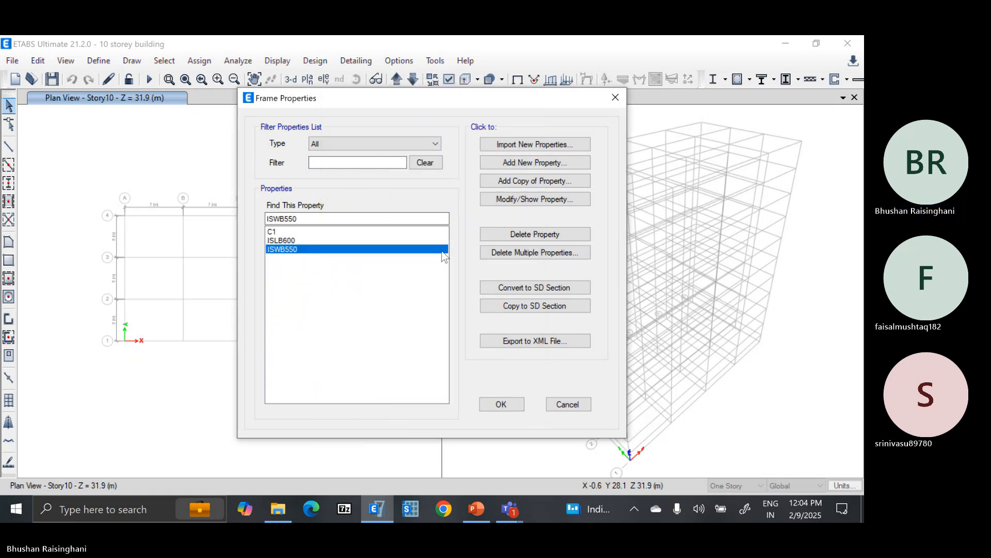
click(535, 252)
drag(386, 219, 386, 230)
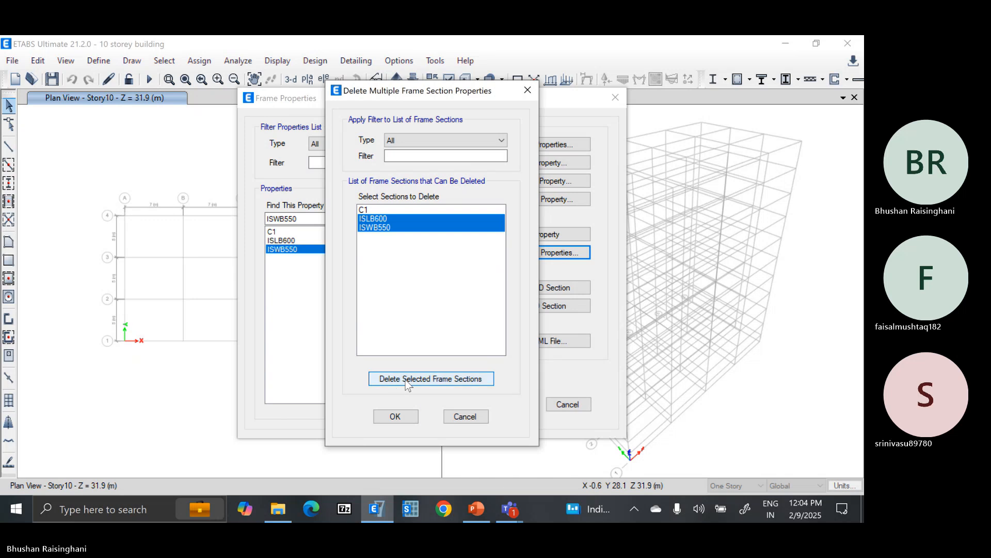
click(407, 382)
click(403, 417)
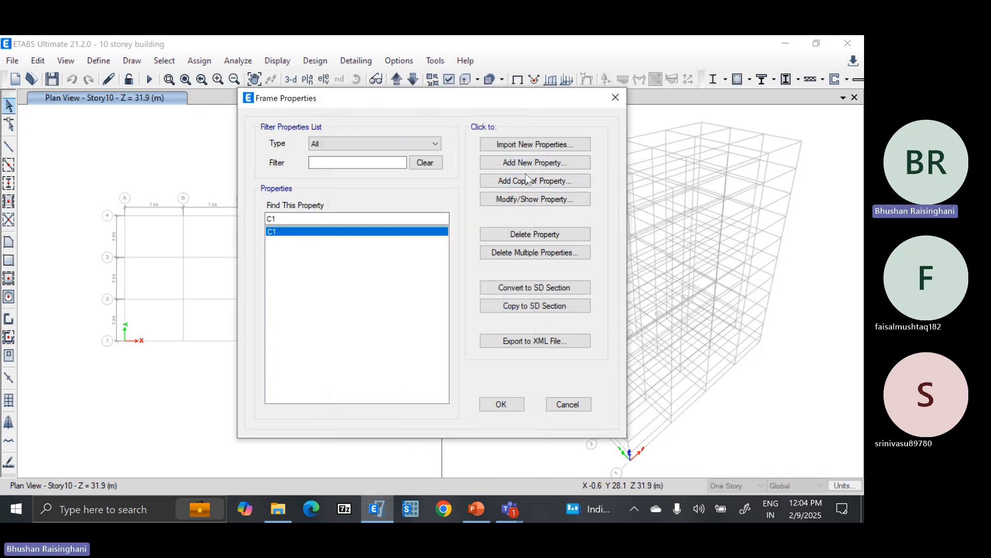
Add a copy of the C1 frame section and name it C2.
click(571, 181)
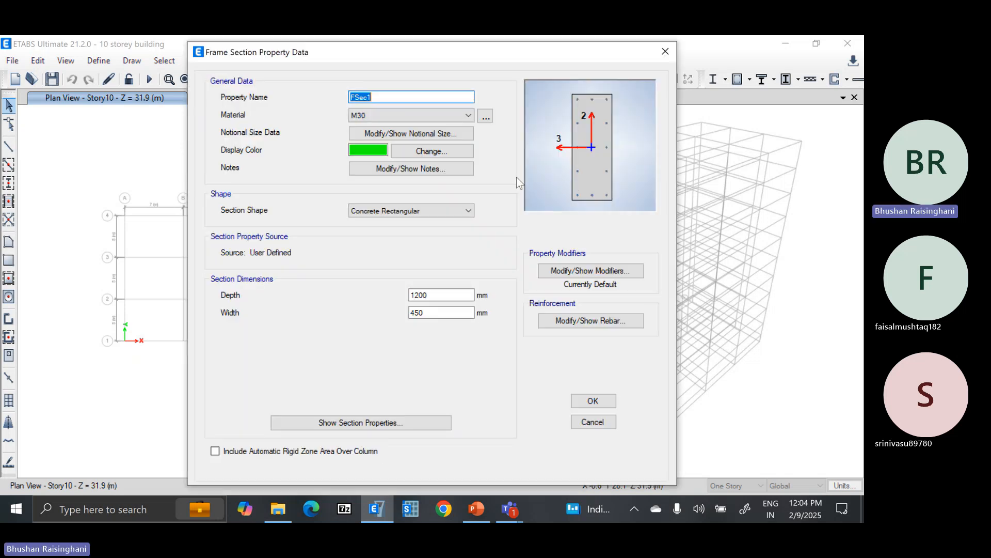
text(C)
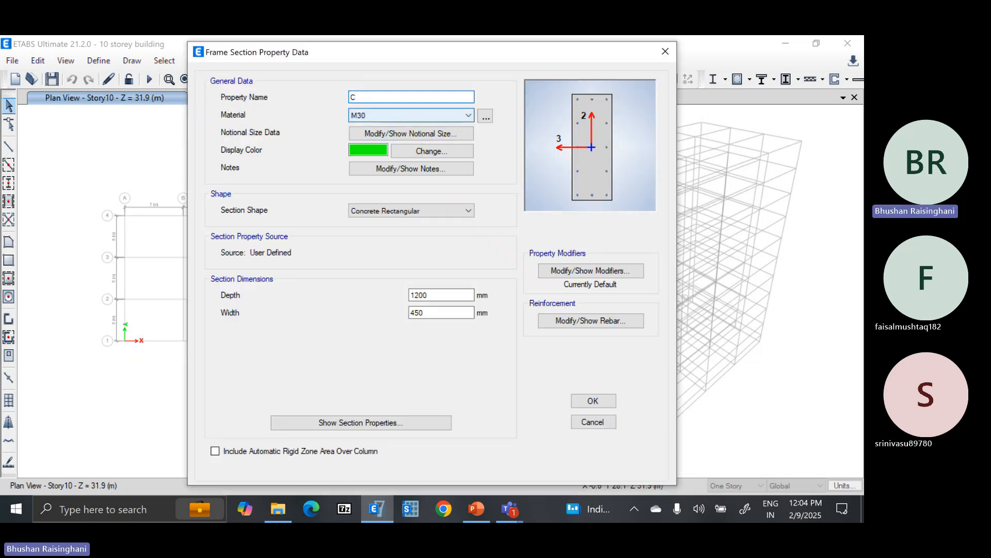
text(2)
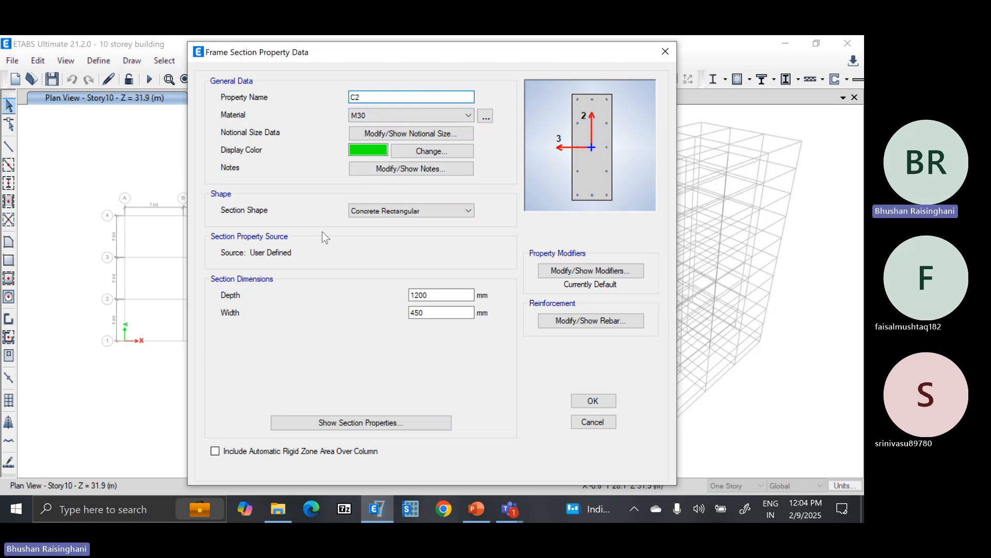
Add a new material from within C2's section data: region India, type Concrete, standard Indian, grade M25.
click(410, 115)
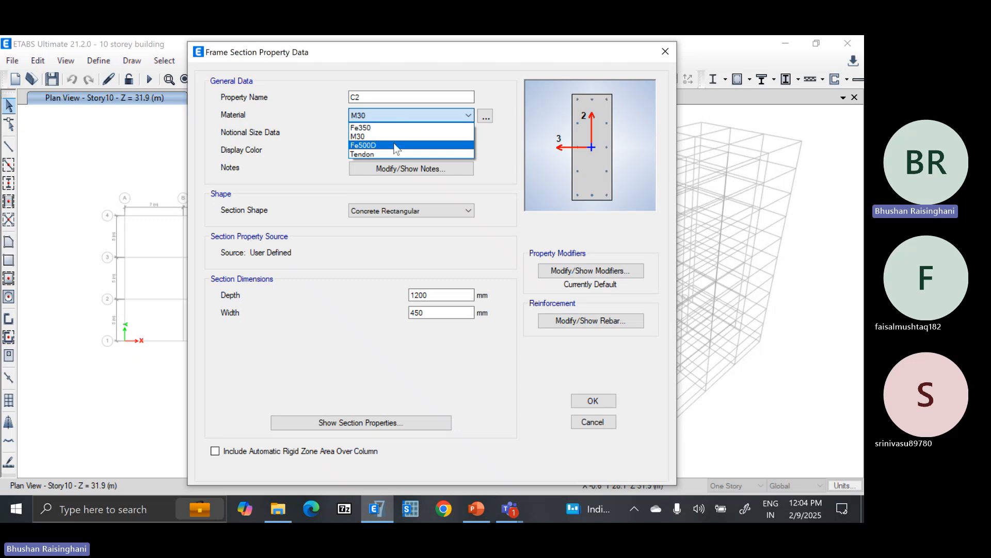
click(486, 115)
click(487, 115)
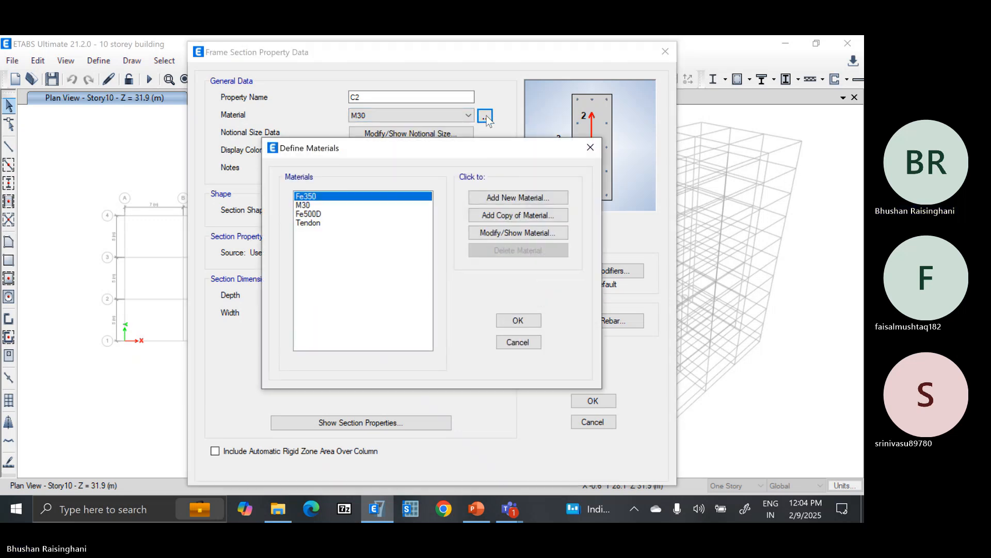
click(509, 196)
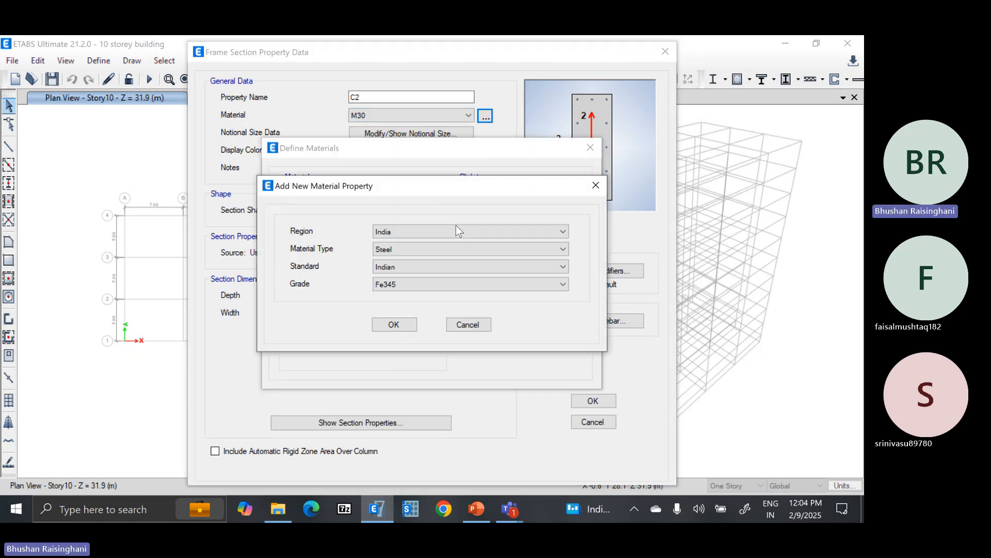
click(402, 249)
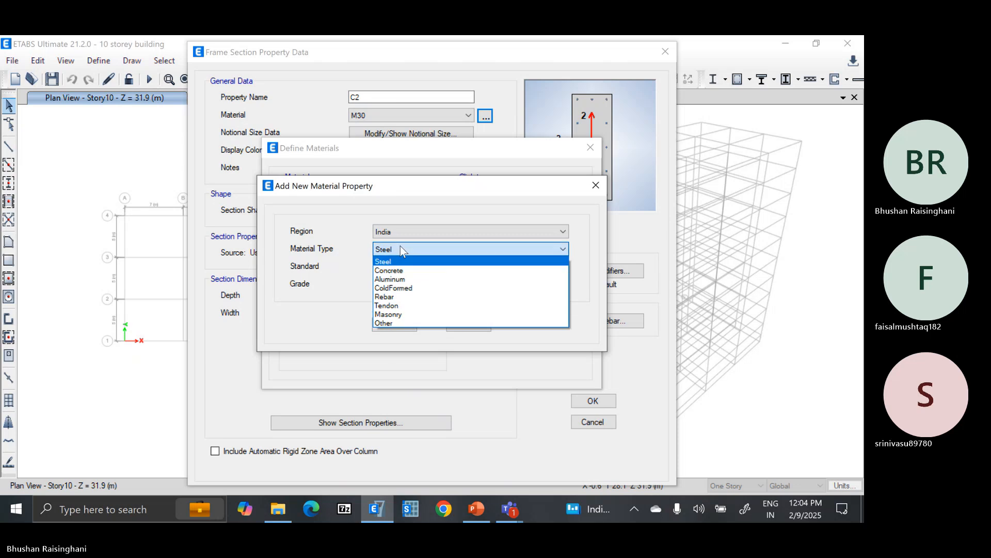
click(401, 265)
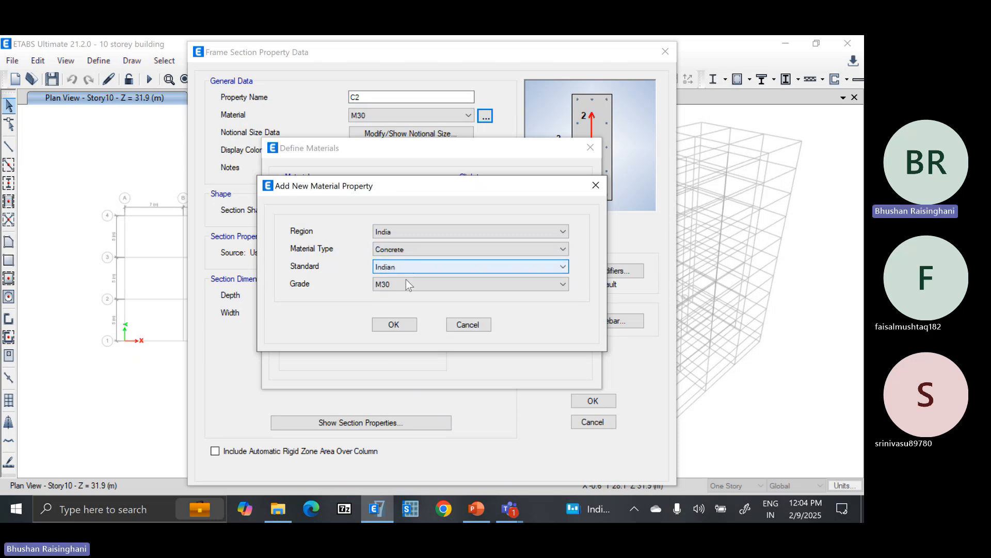
click(406, 283)
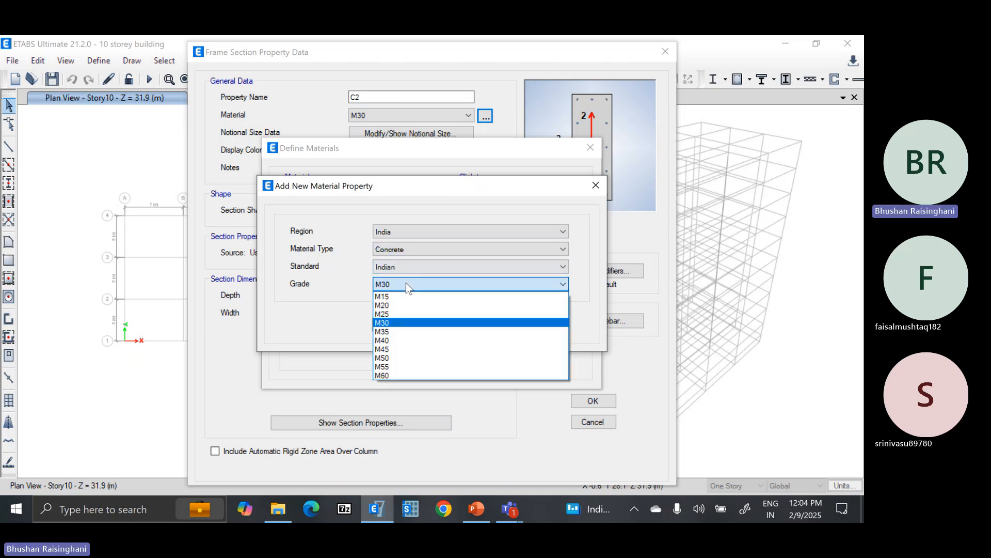
click(405, 315)
click(402, 321)
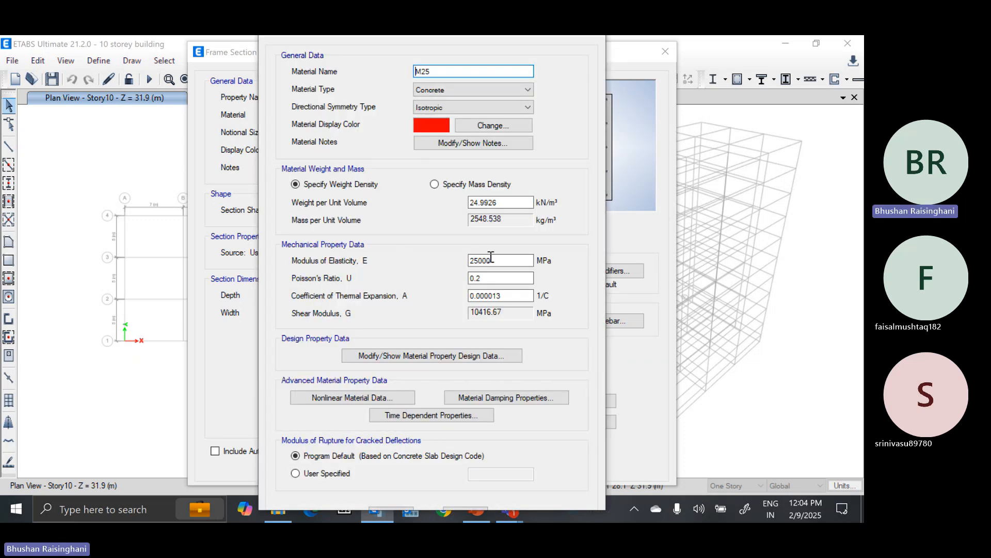
Review the M25 material's design property data, then accept the new material and the materials list.
click(460, 357)
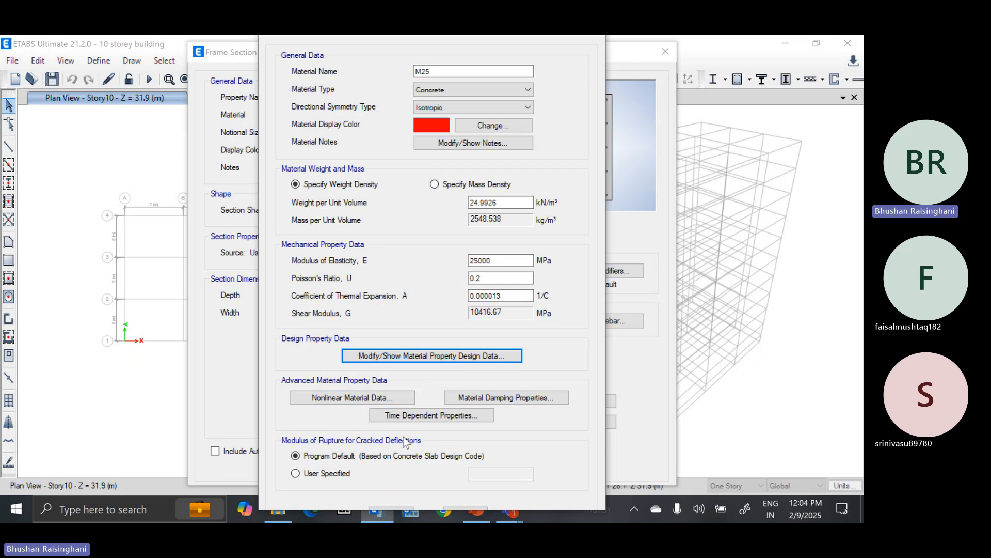
click(523, 296)
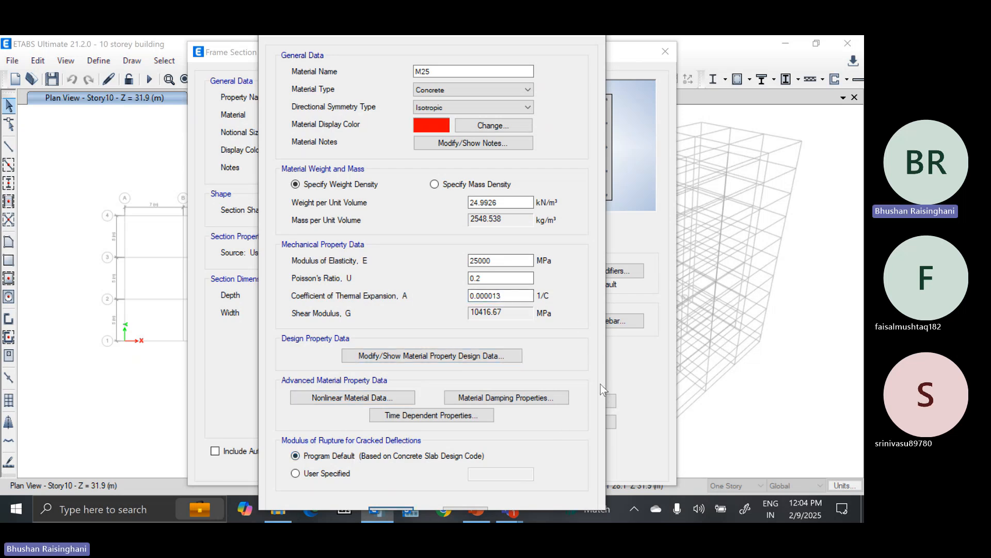
key(Return)
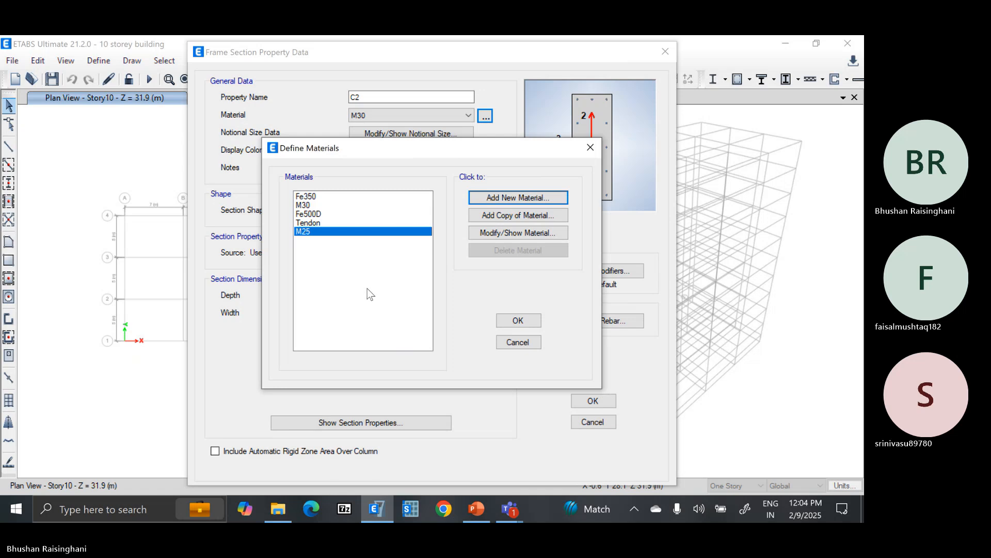
click(518, 321)
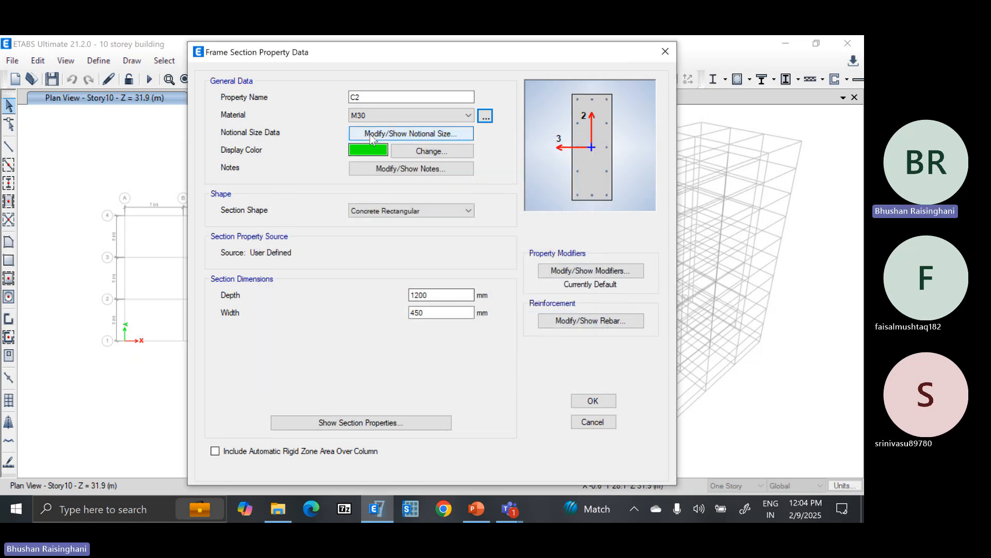
Assign material M25 to the C2 section, review its reinforcement data and accept the section.
click(399, 115)
click(370, 152)
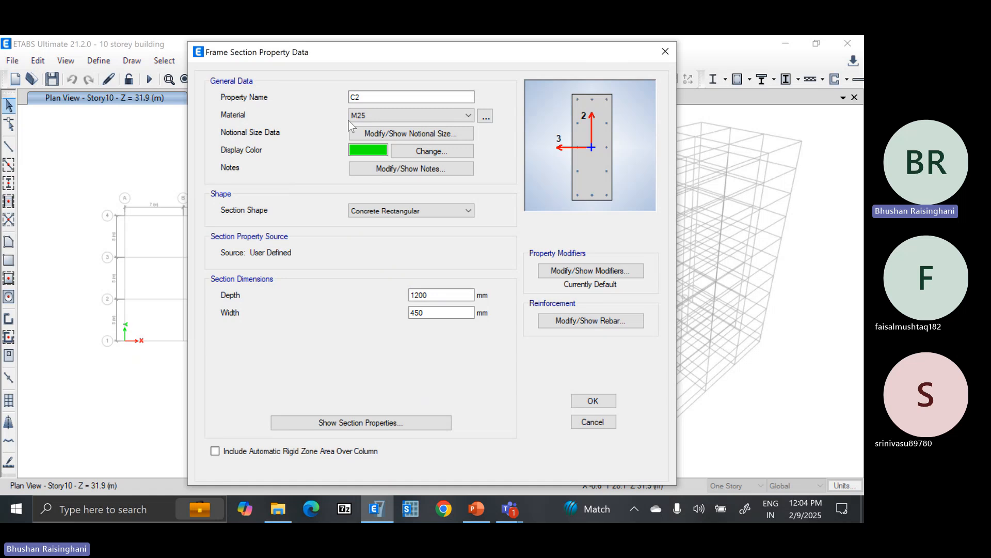
double_click(432, 295)
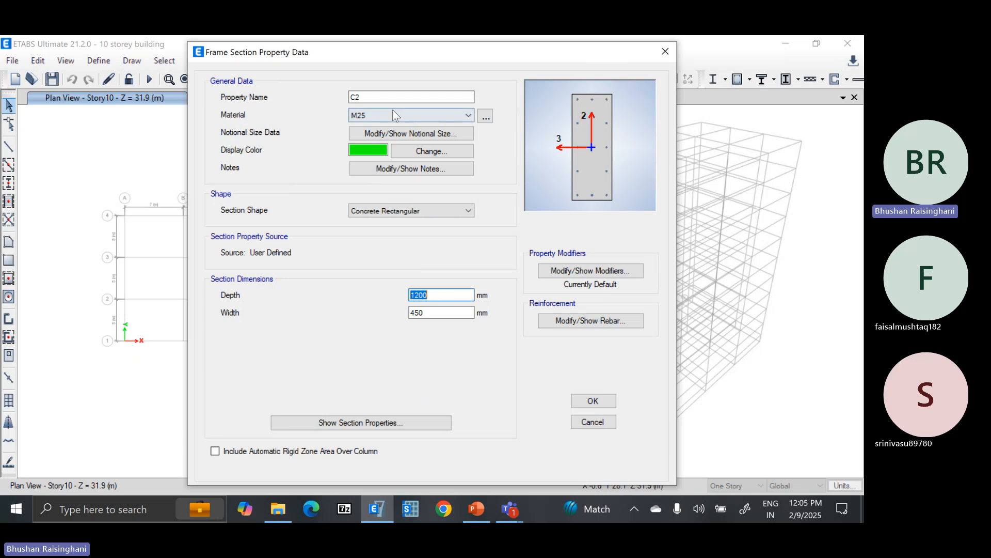
click(433, 313)
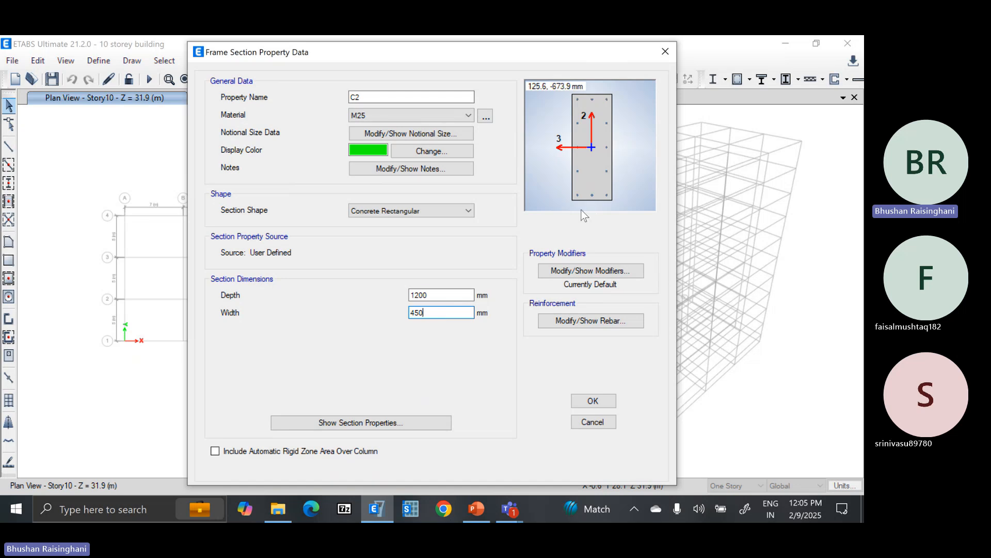
click(577, 321)
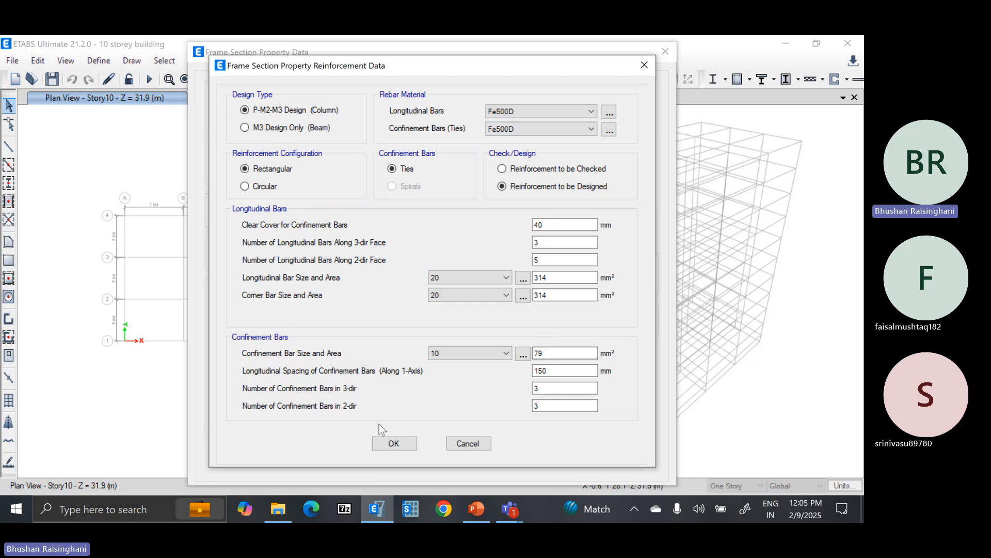
click(384, 443)
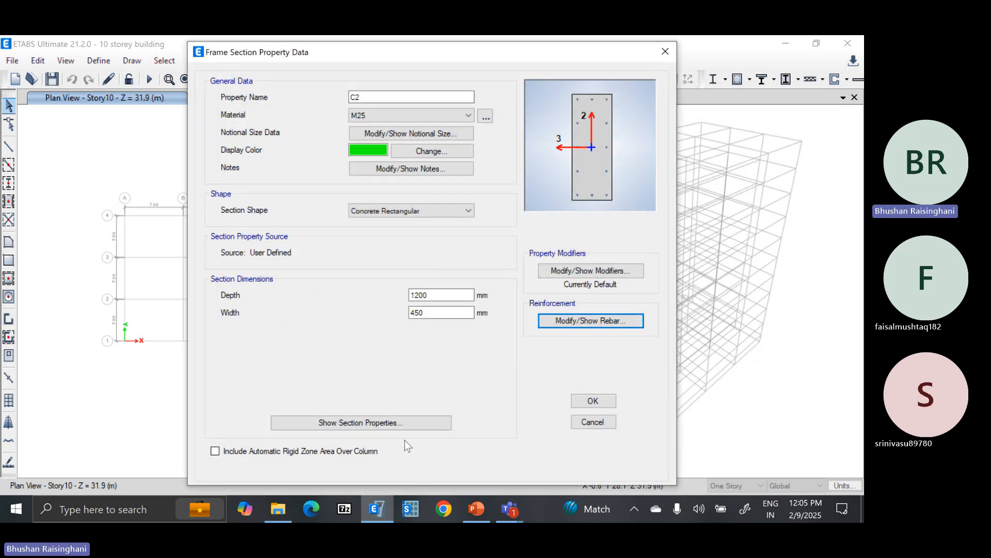
click(593, 401)
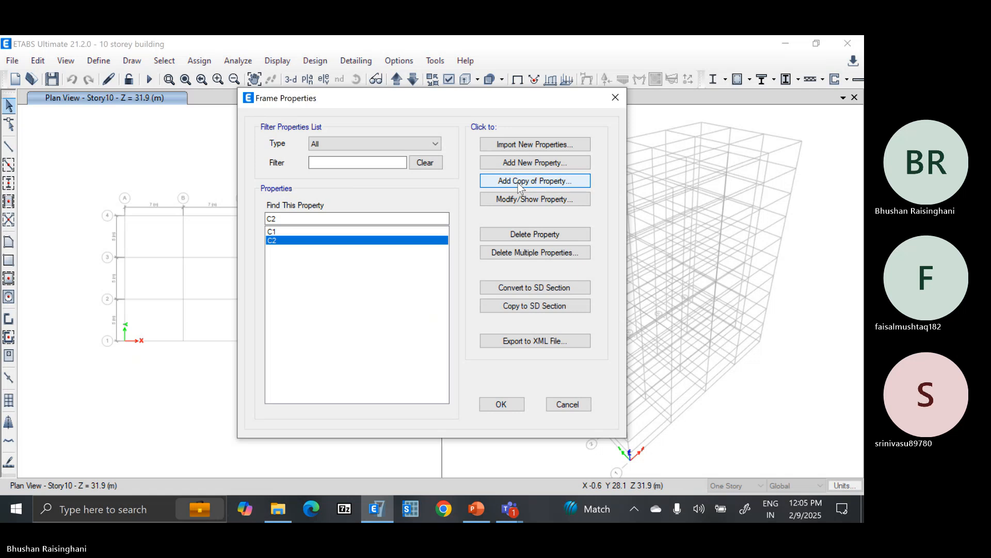
Add a new Concrete Rectangular frame section and name it B1.
click(486, 182)
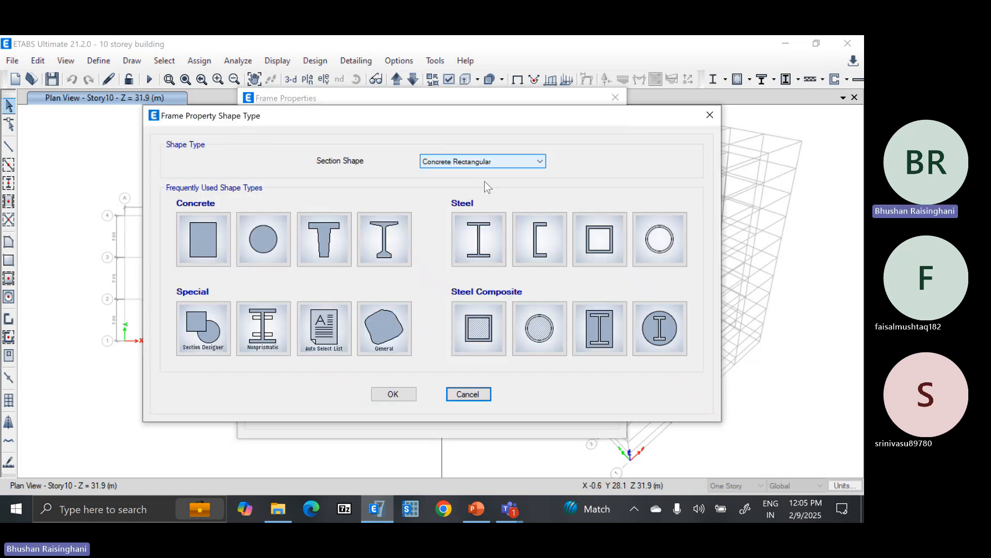
key(Escape)
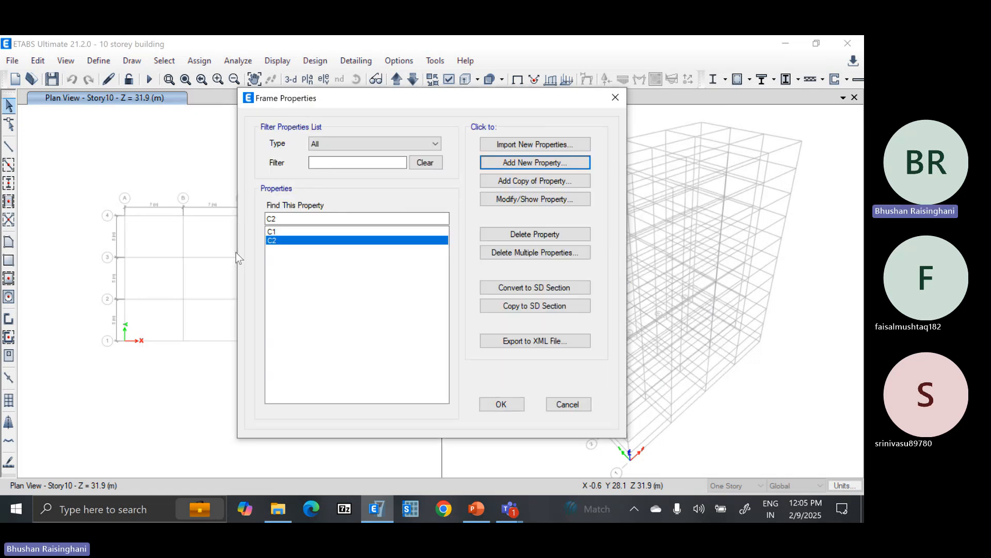
click(522, 177)
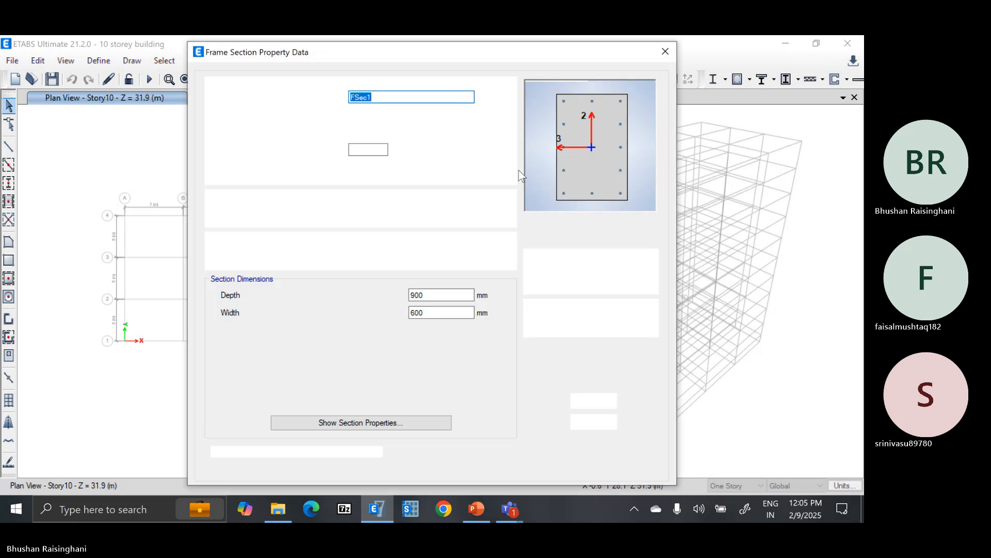
text(B)
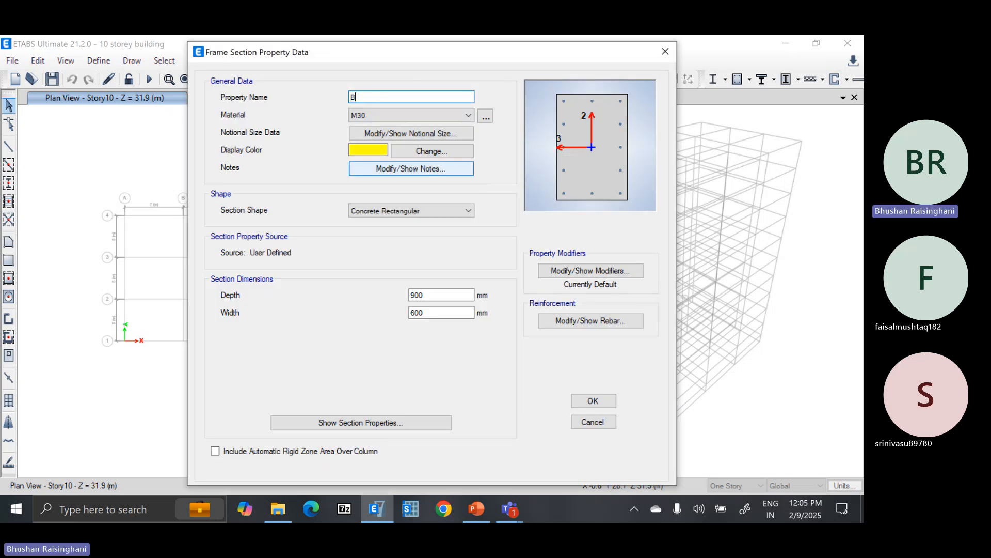
text(1)
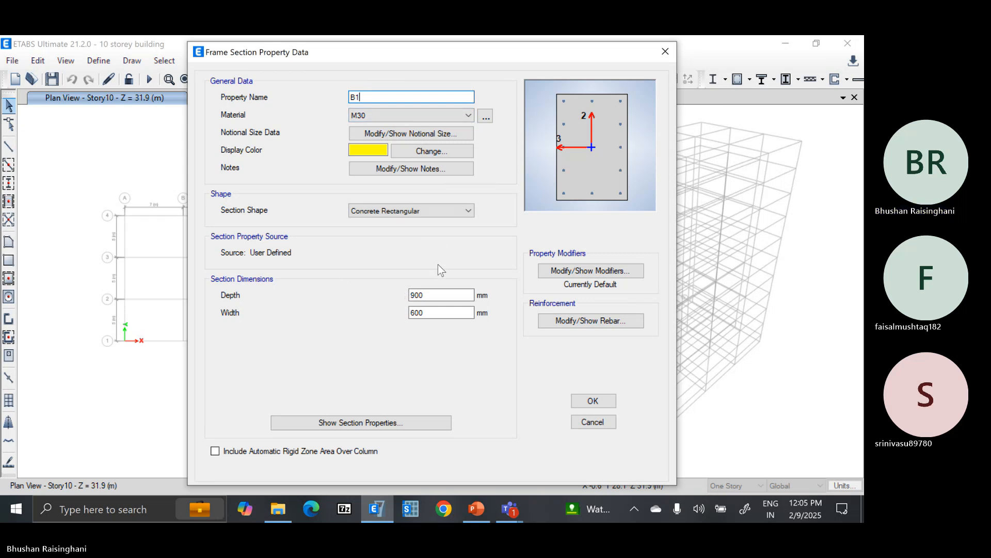
Set the B1 section's depth to 700 mm and its width to 250 mm.
double_click(436, 294)
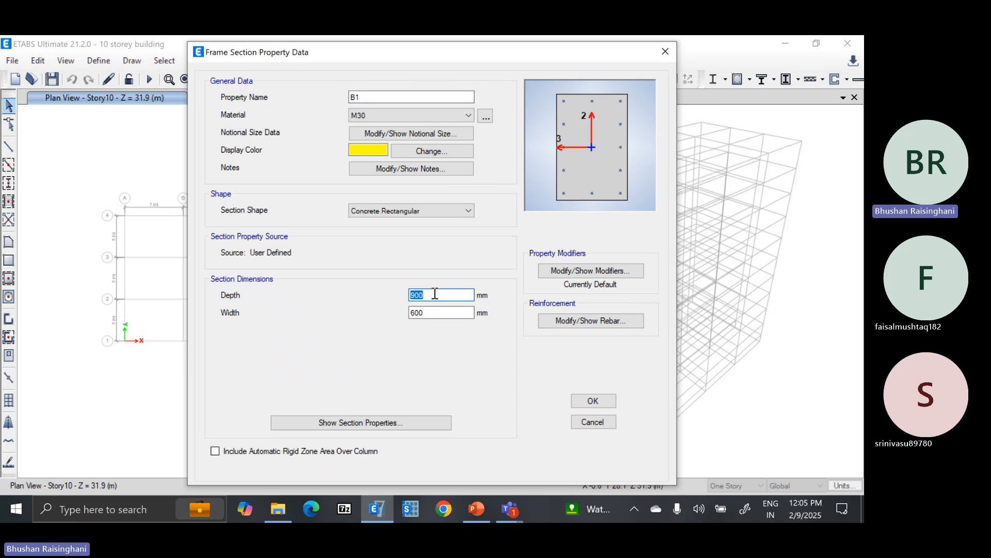
text(700)
double_click(433, 314)
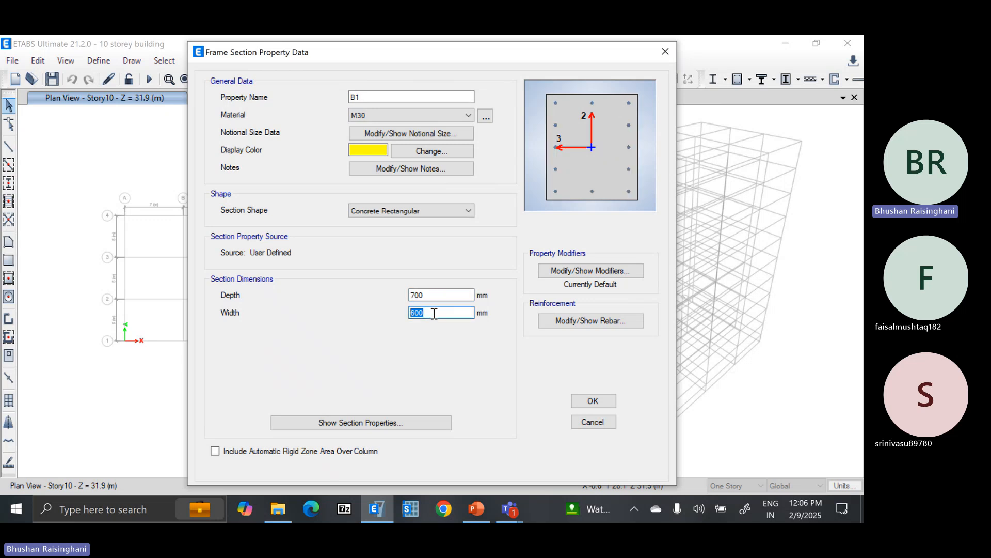
text(250)
click(446, 299)
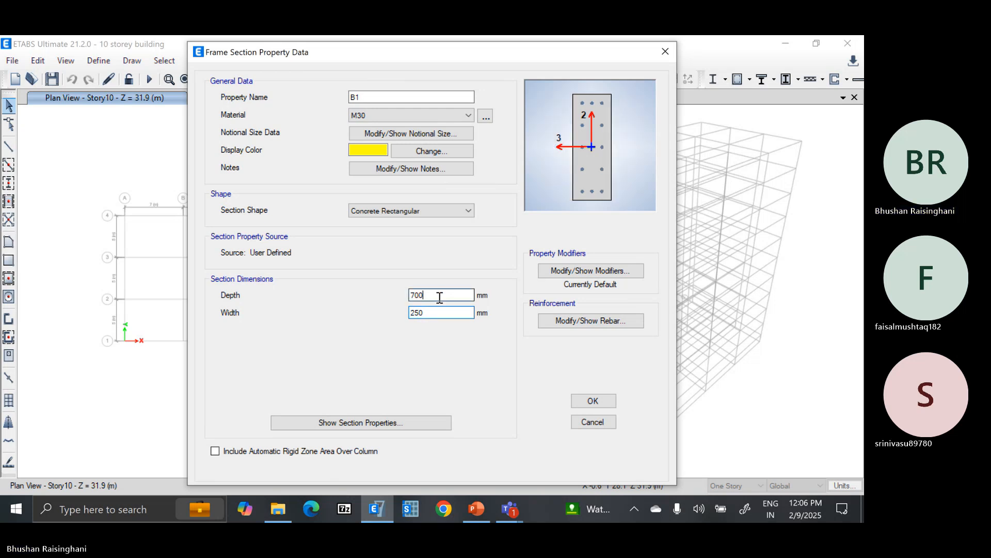
Set the B1 section's reinforcement design type to M3 Design Only (Beam), review the cover and overwrite data, and accept the section.
click(556, 326)
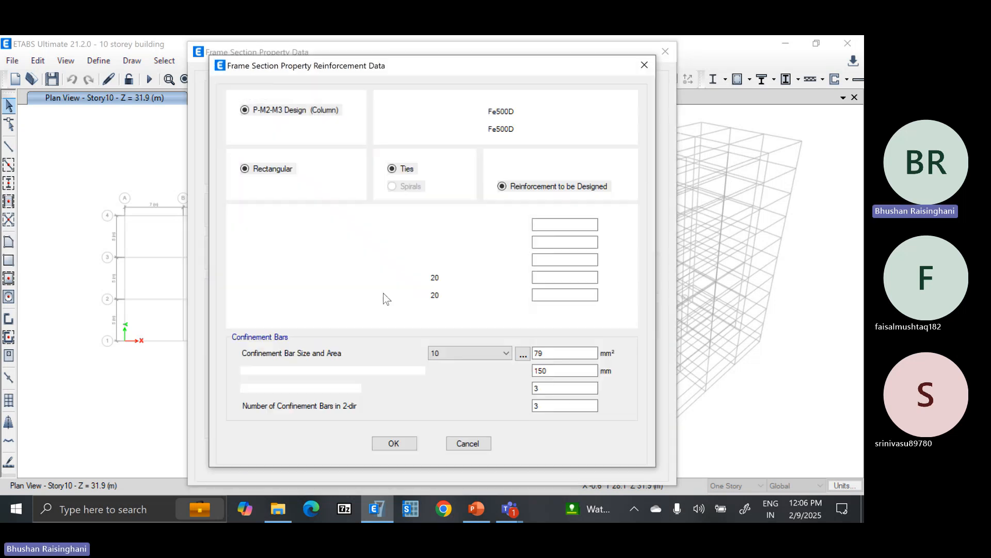
click(298, 130)
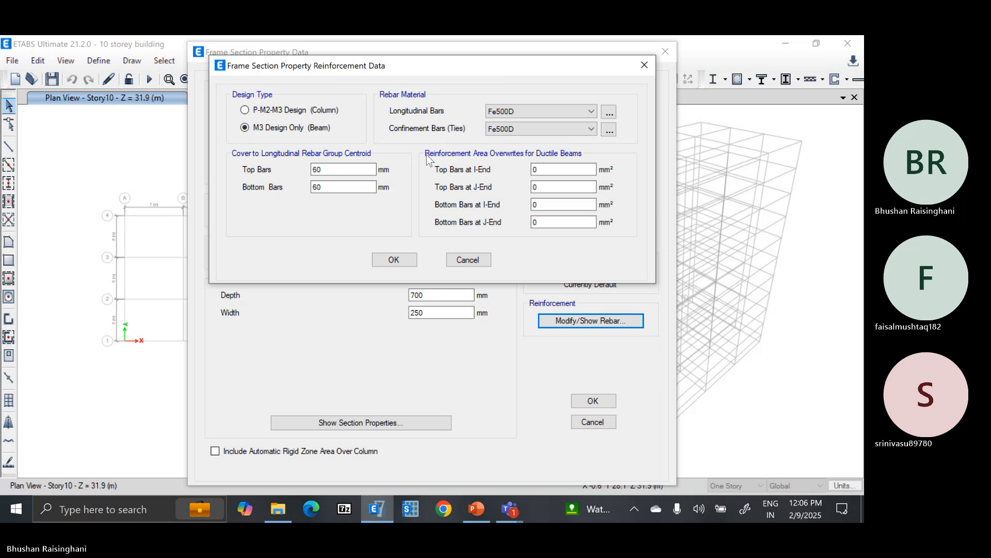
click(565, 168)
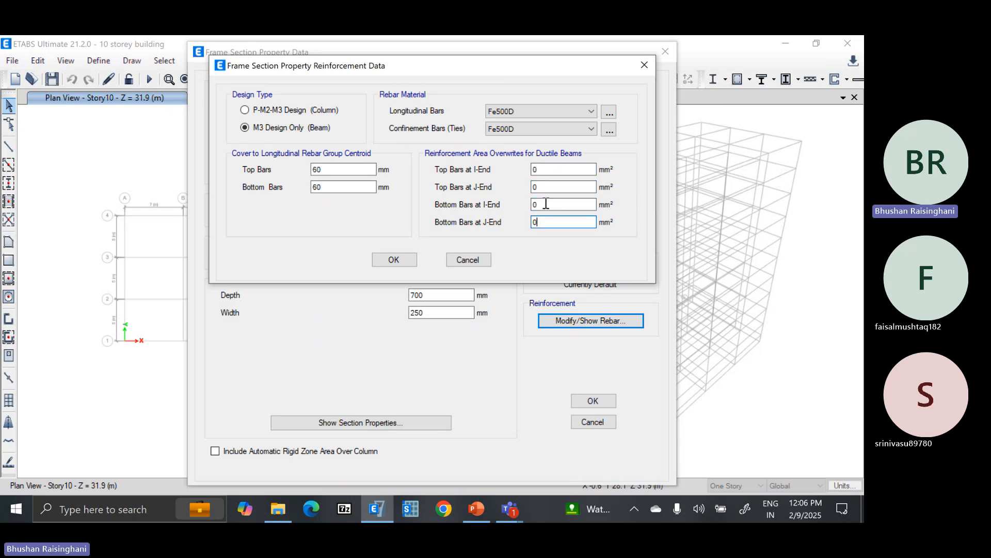
click(559, 169)
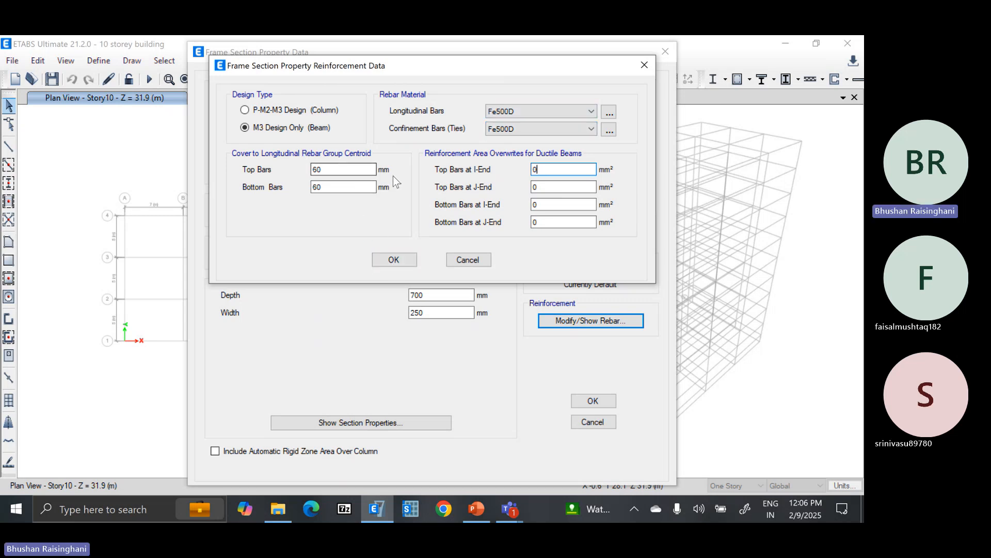
click(352, 165)
click(390, 261)
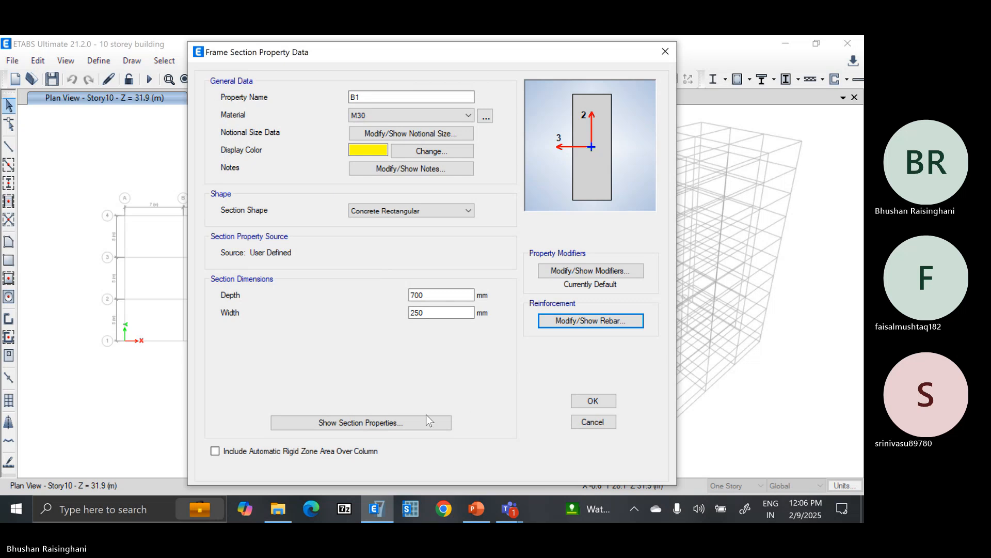
click(594, 402)
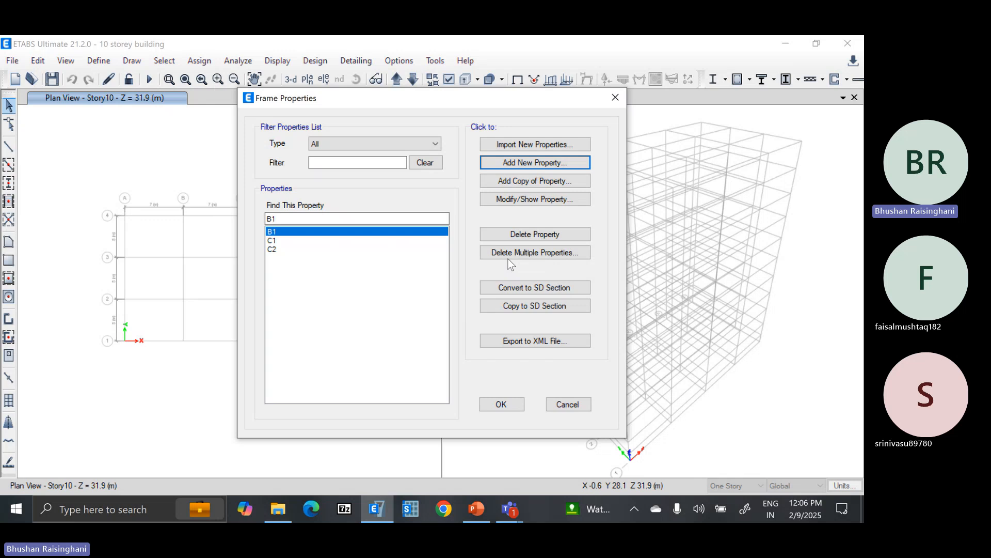
Add a copy of the B1 section named B2 with material M25, then accept the frame properties list.
click(527, 182)
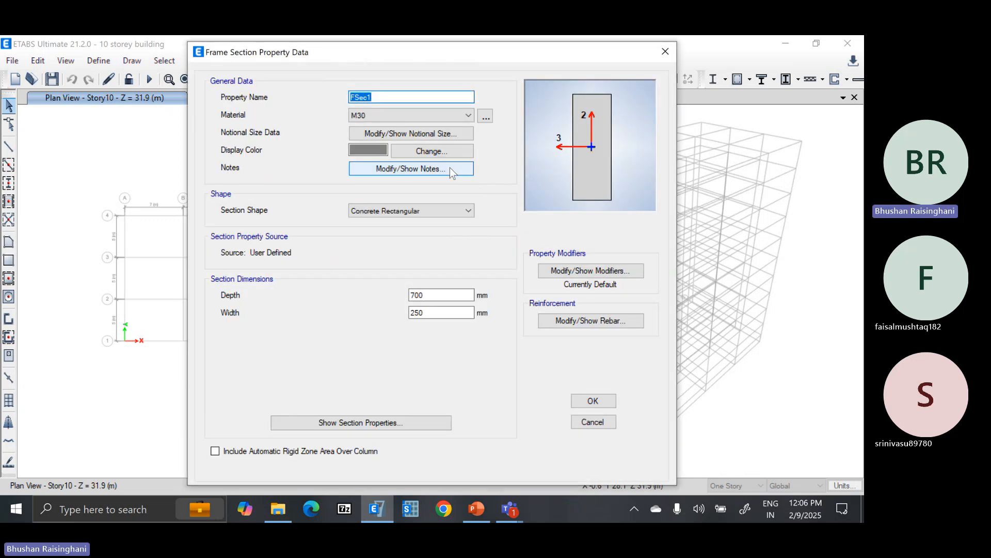
text(b)
key(BackSpace)
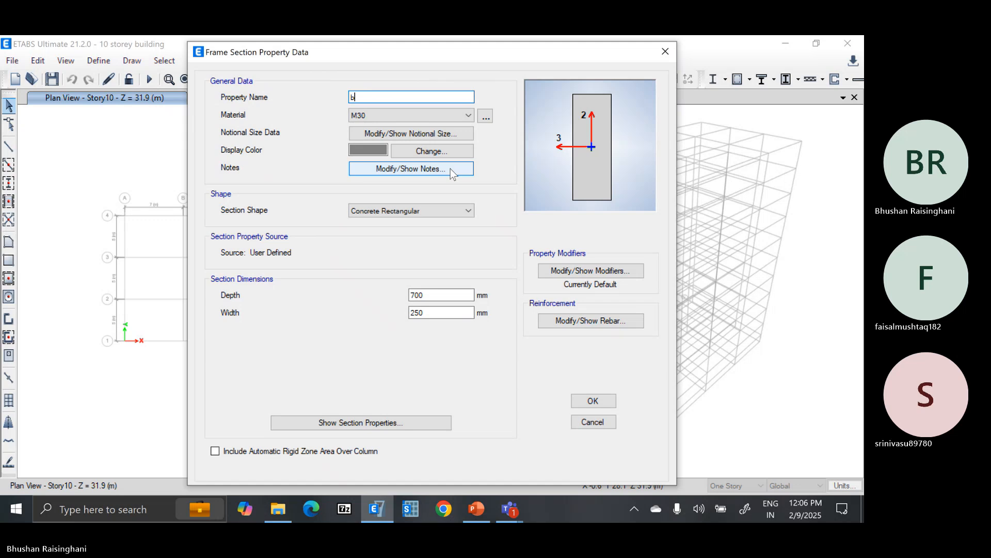
text(B2)
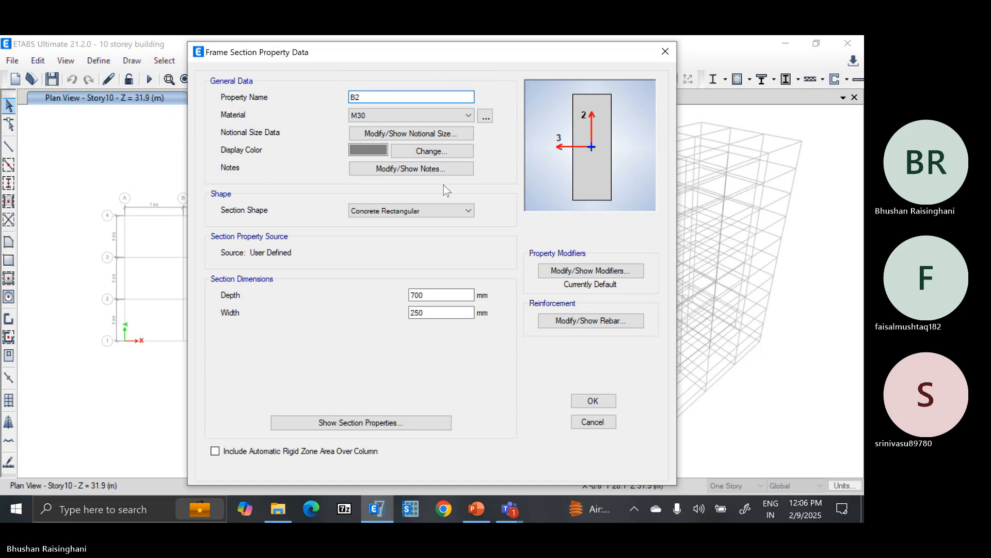
click(432, 115)
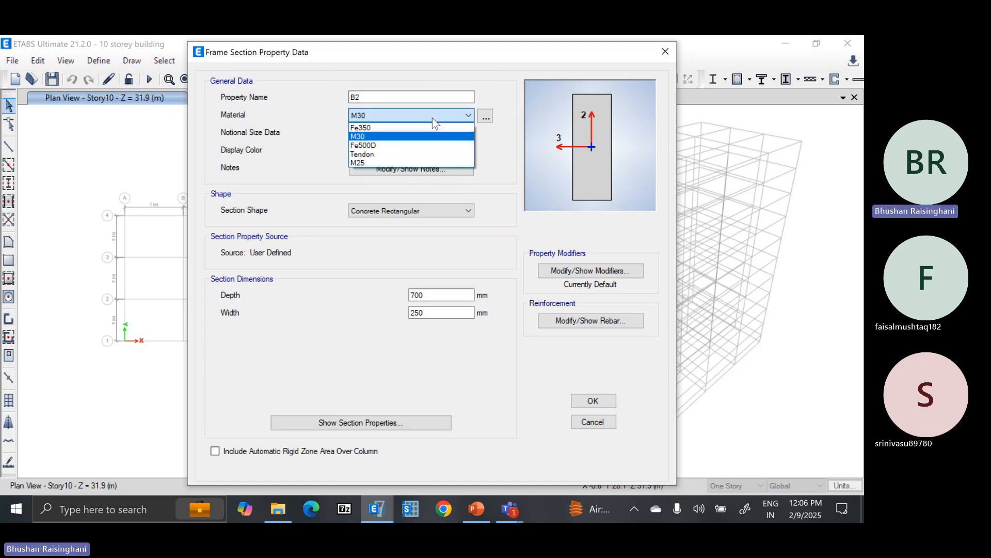
click(408, 161)
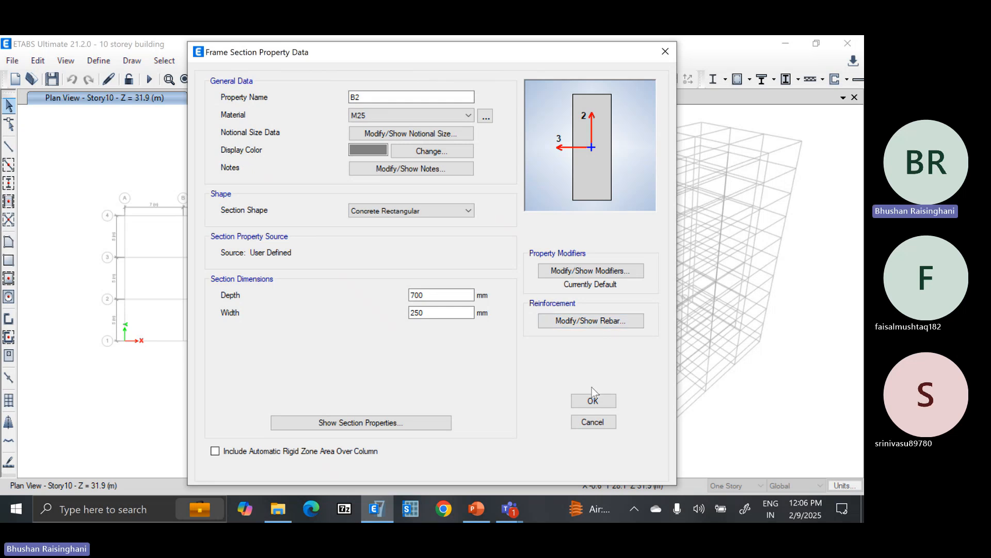
click(592, 401)
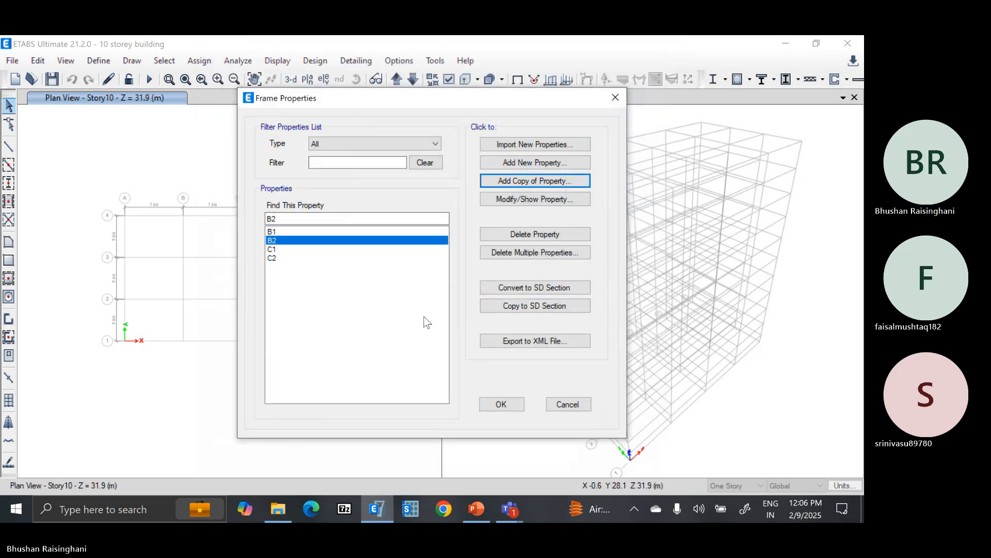
click(501, 404)
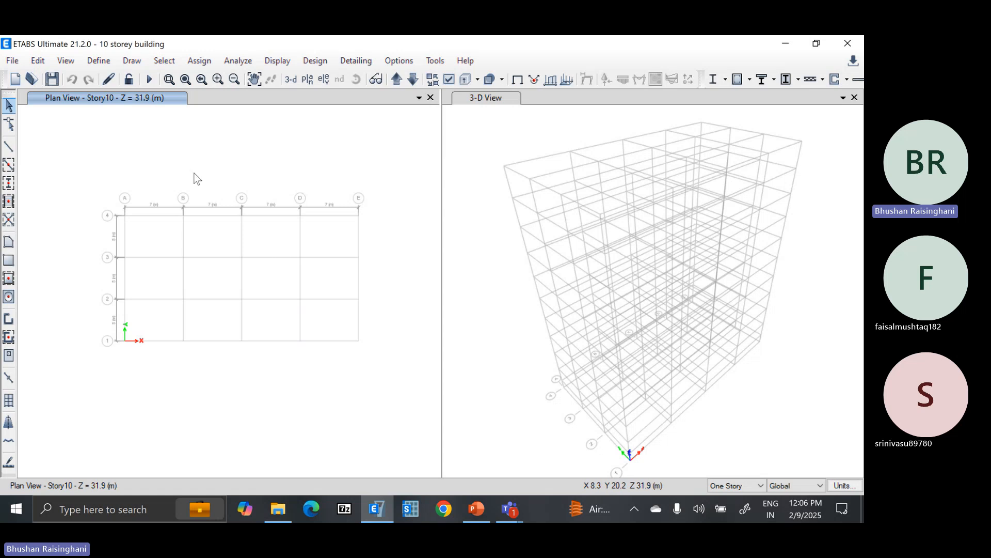
Delete the Plank1 property from the slab section properties.
click(97, 64)
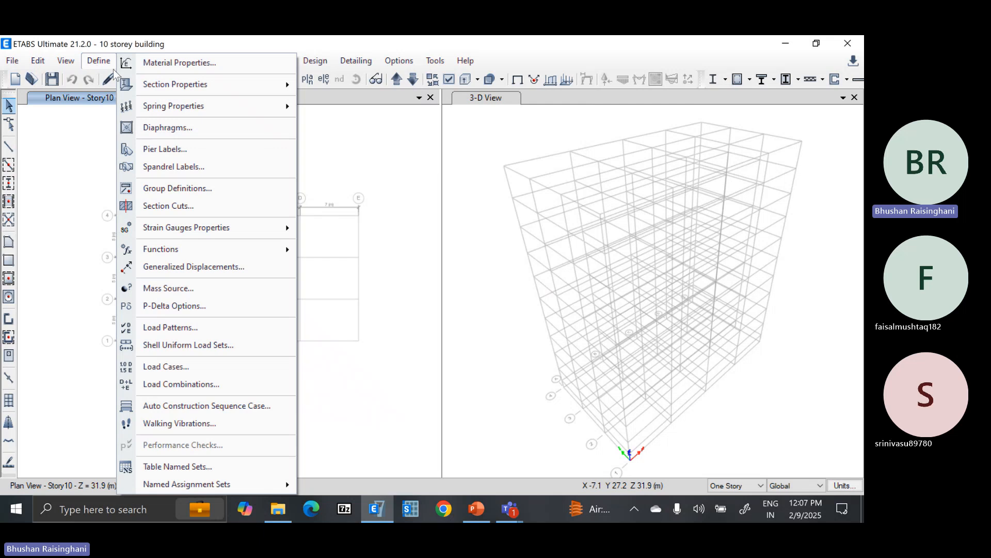
mouse_move(176, 84)
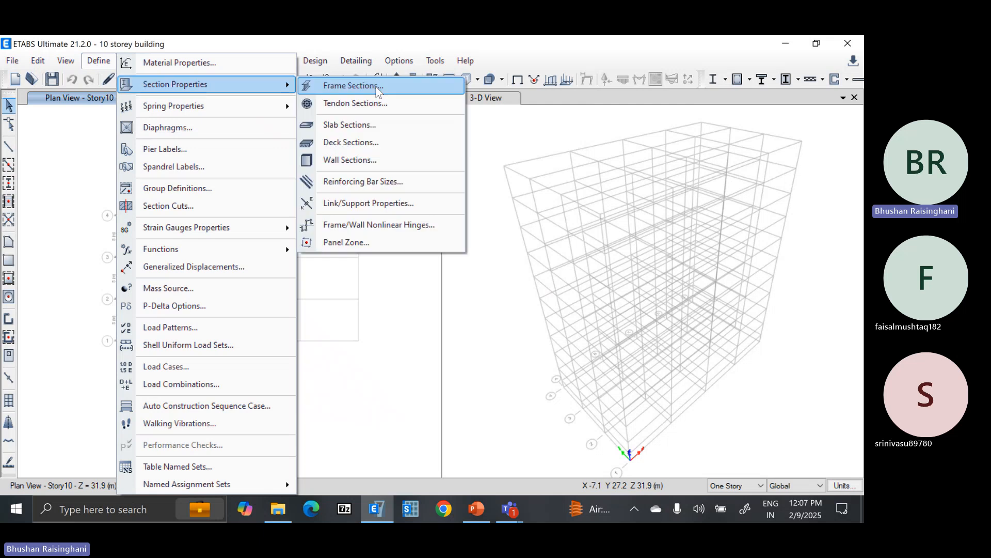
click(373, 125)
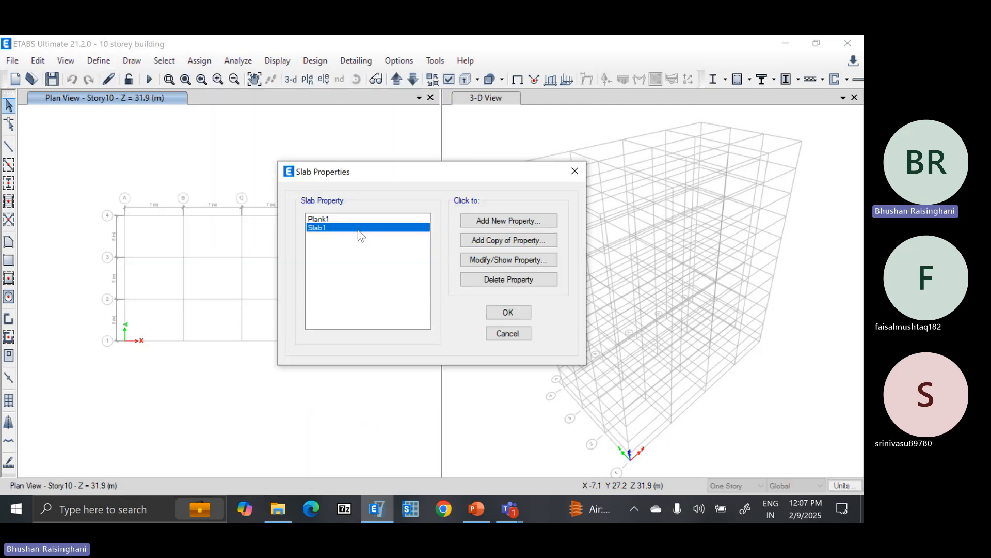
click(356, 219)
click(475, 277)
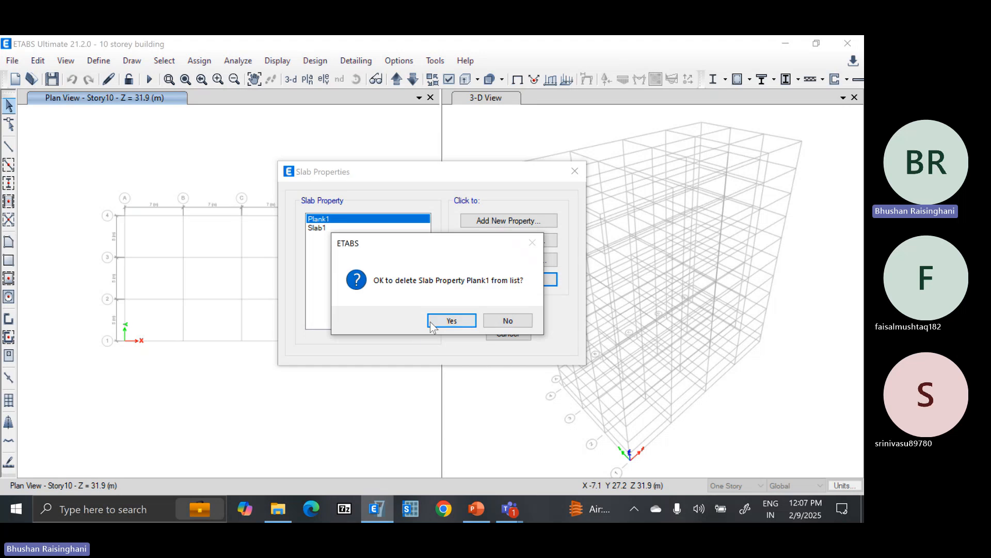
click(432, 323)
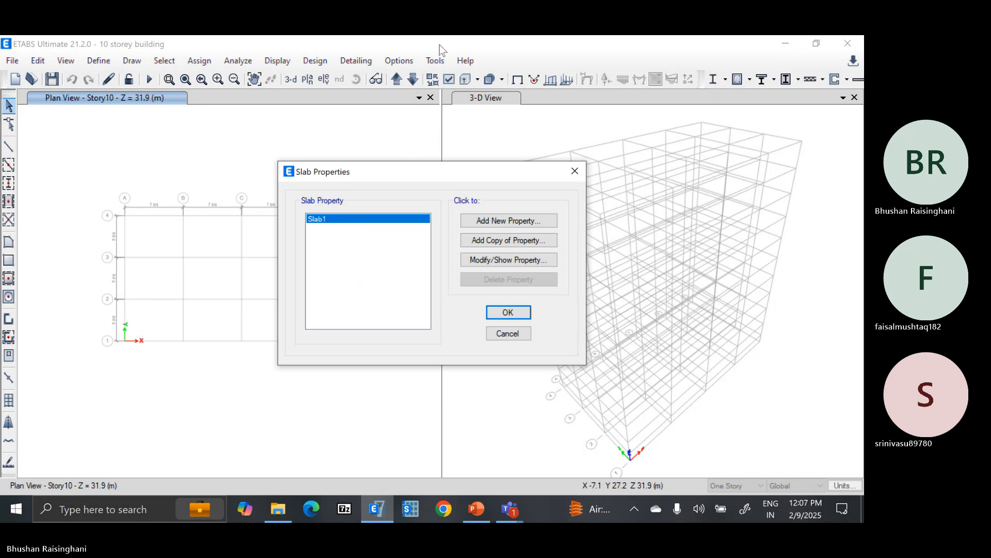
click(373, 57)
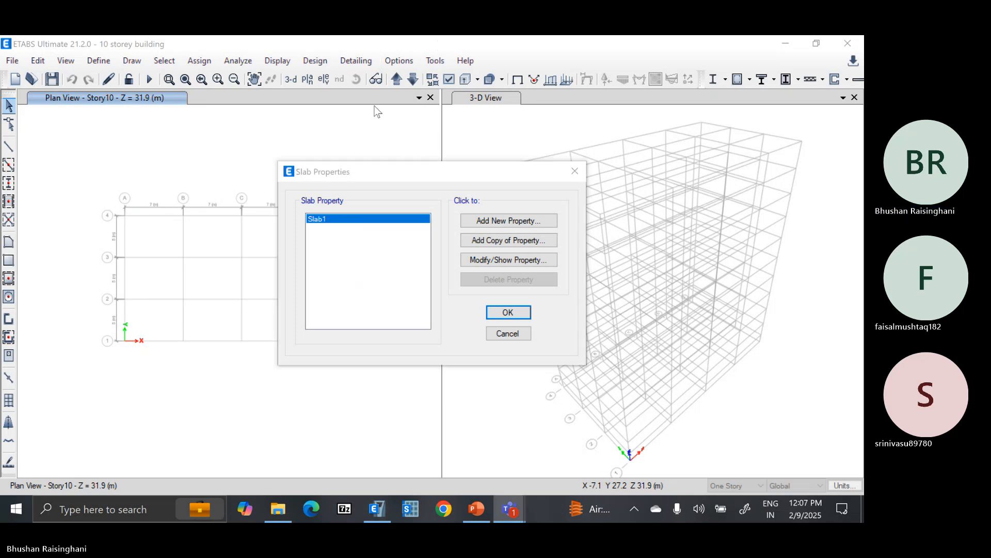
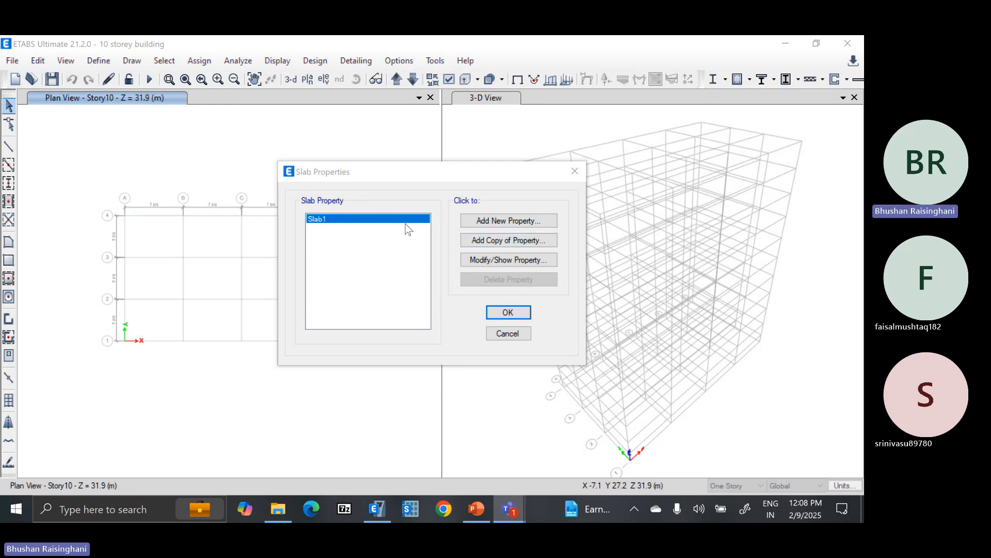
Rename the Slab1 slab property as 125mm and keep M30 as its slab material.
click(477, 261)
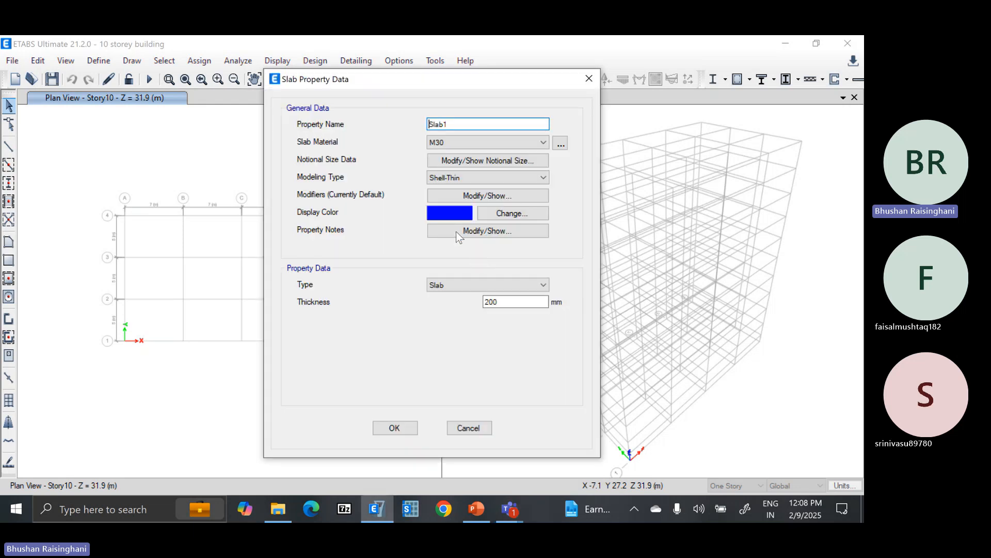
double_click(462, 124)
text(125mm)
click(459, 143)
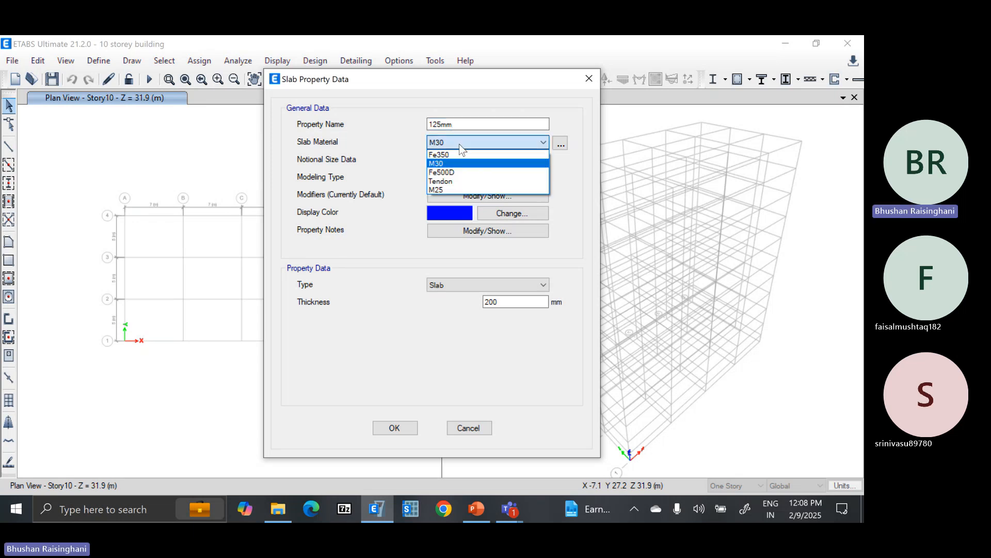
click(460, 144)
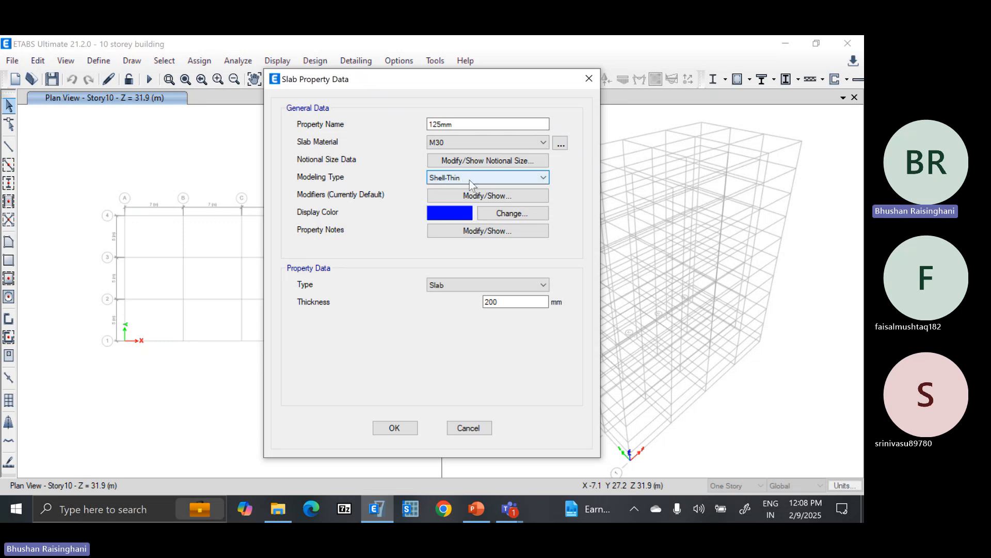
Set the slab's bending m11, m22 and m12 stiffness modifiers to 0.25.
click(475, 195)
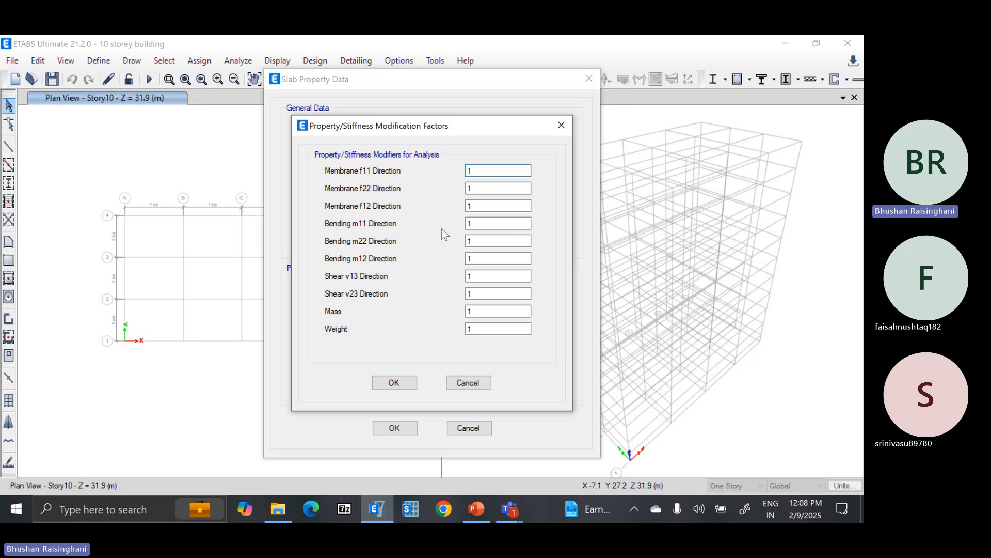
key(Tab)
key(Tab)
key(Tab)
text(0.)
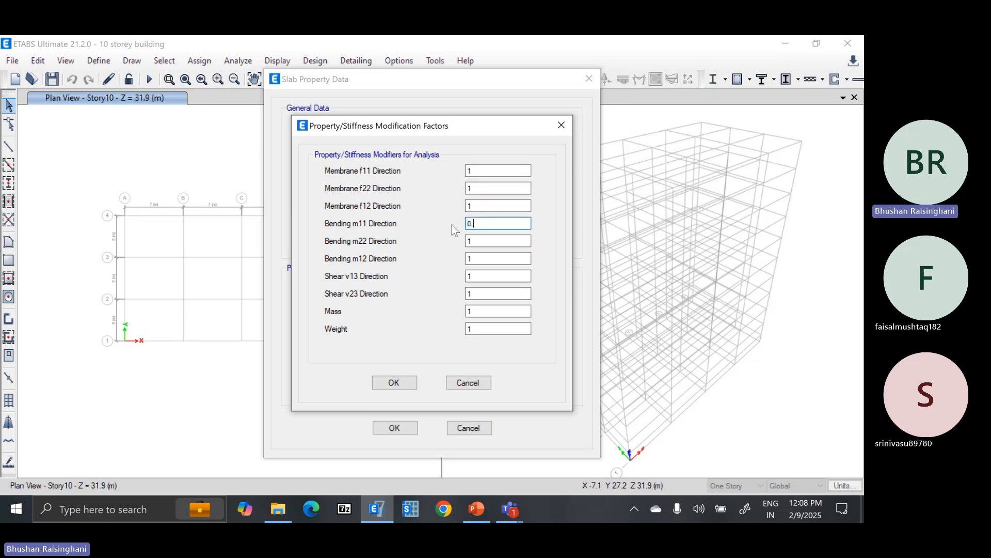
text(25)
key(Tab)
text(0.25)
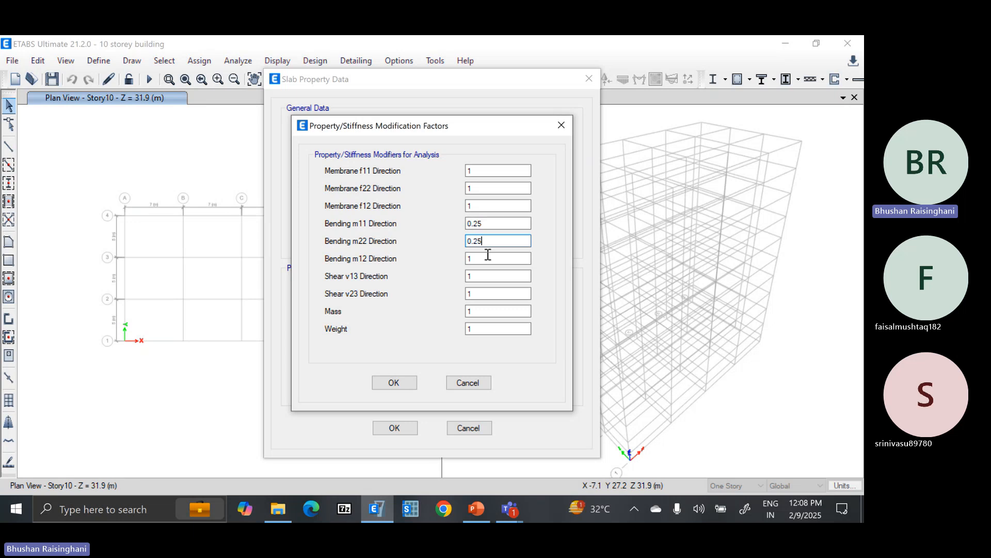
key(Tab)
text(0)
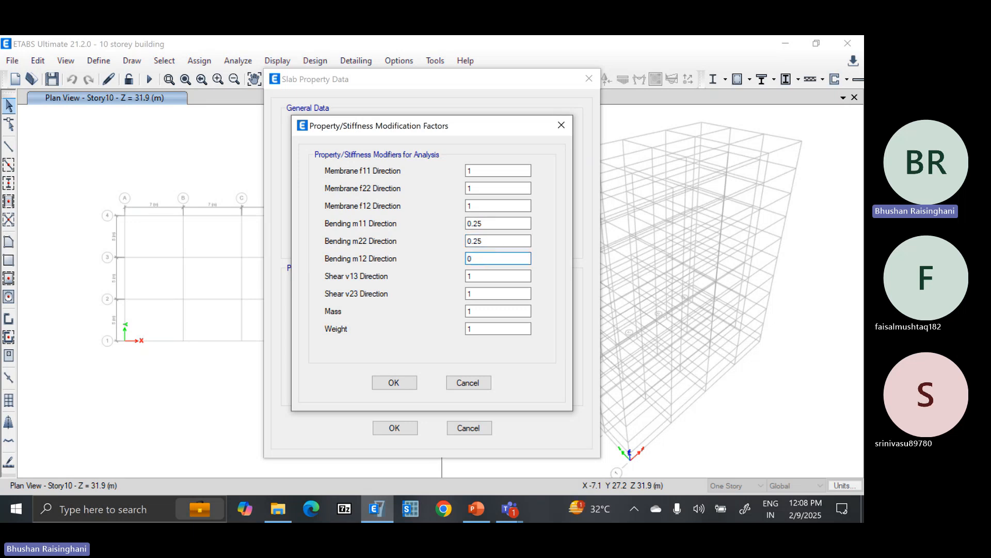
text(.25)
Change the slab's bending m11, m22 and m12 stiffness modifiers to 0.35.
click(494, 224)
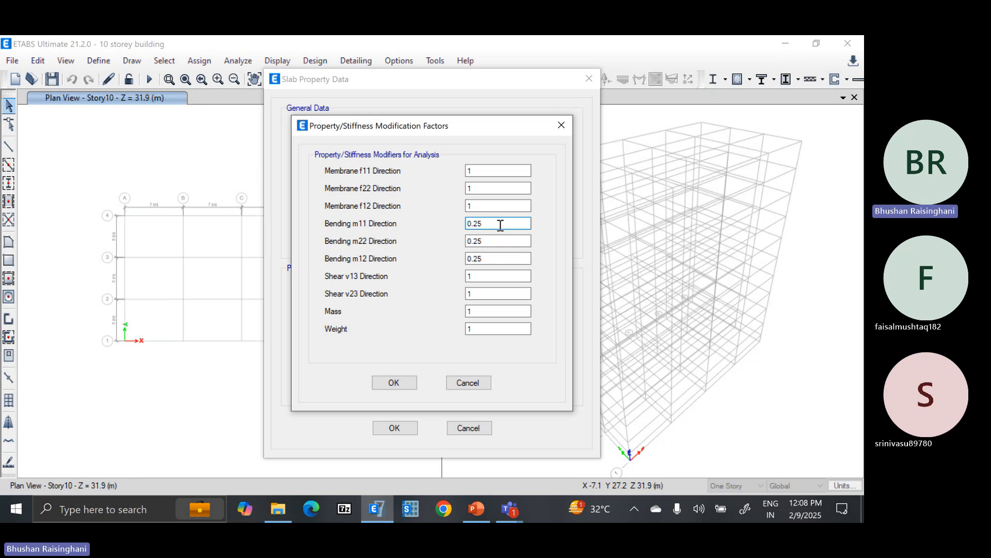
drag(482, 223, 472, 241)
text(3)
text(3)
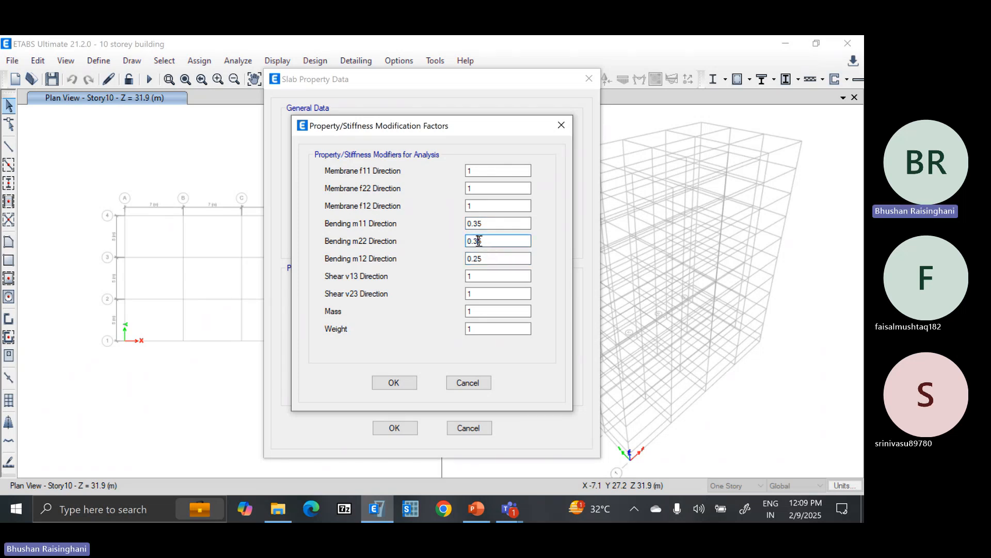
click(479, 259)
key(BackSpace)
text(3)
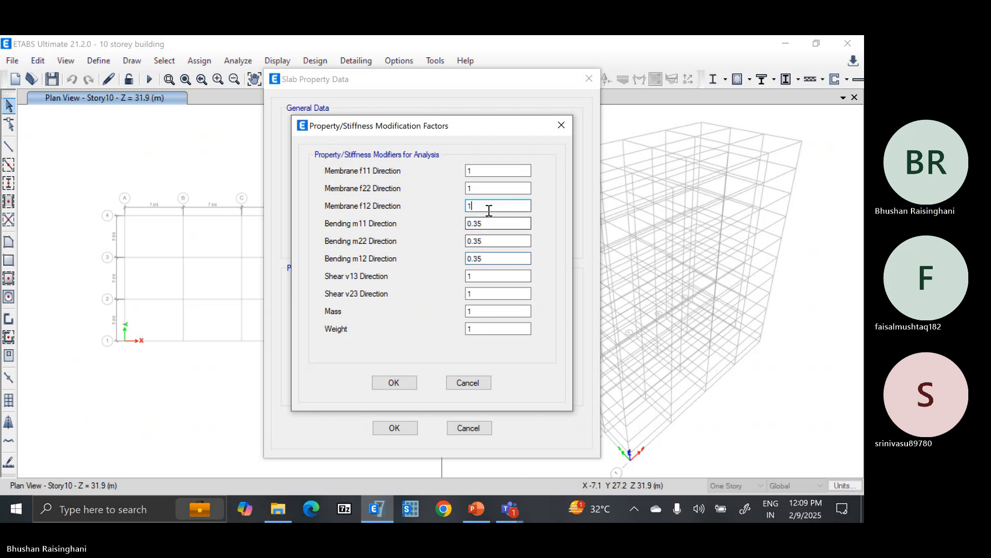
Review the slab's membrane, bending and shear modifiers, then accept the stiffness modification factors.
click(489, 275)
click(480, 172)
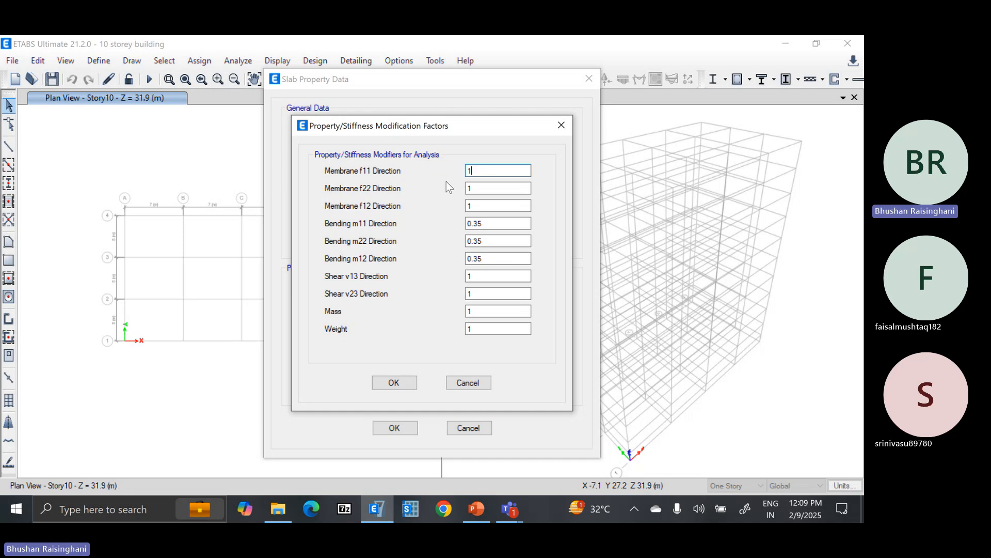
click(488, 189)
click(484, 205)
click(484, 223)
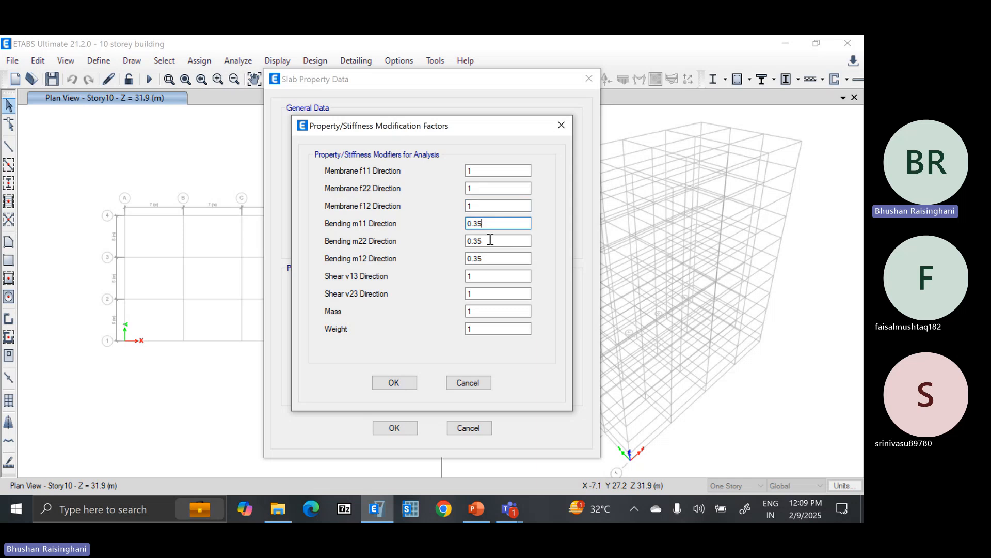
click(484, 241)
click(489, 259)
click(489, 223)
click(394, 382)
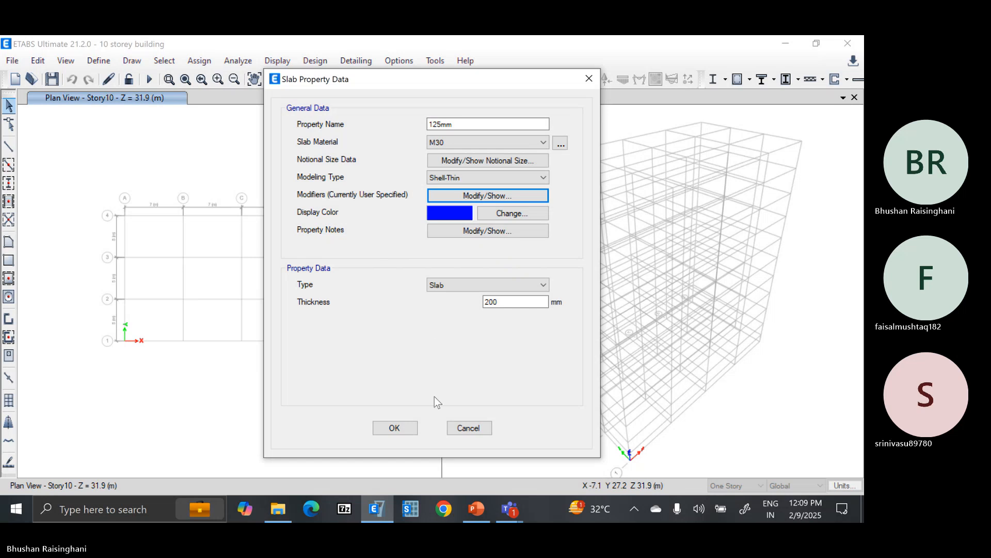
Recheck the membrane f22 and f12 modifiers of the 125mm slab property and accept the modification factors.
click(480, 194)
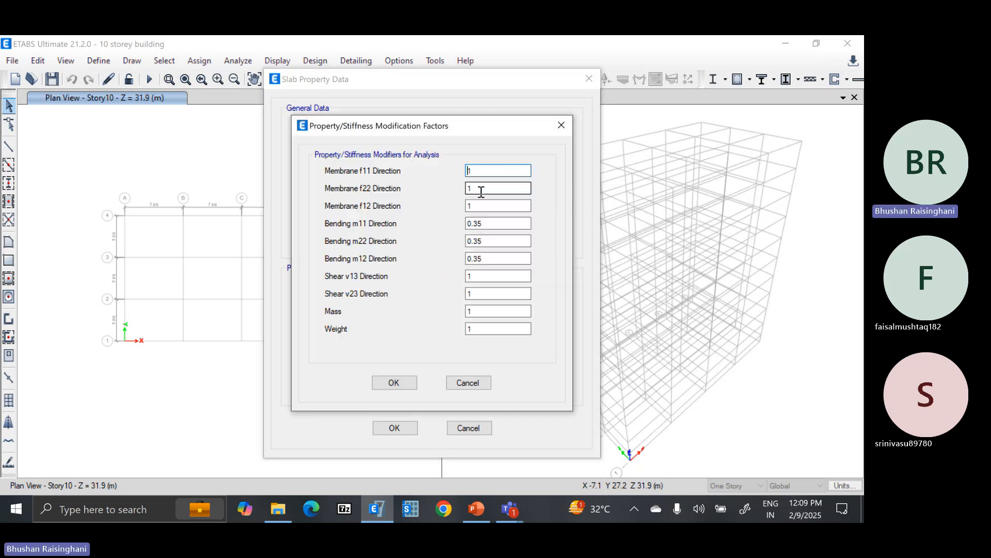
click(482, 186)
click(484, 206)
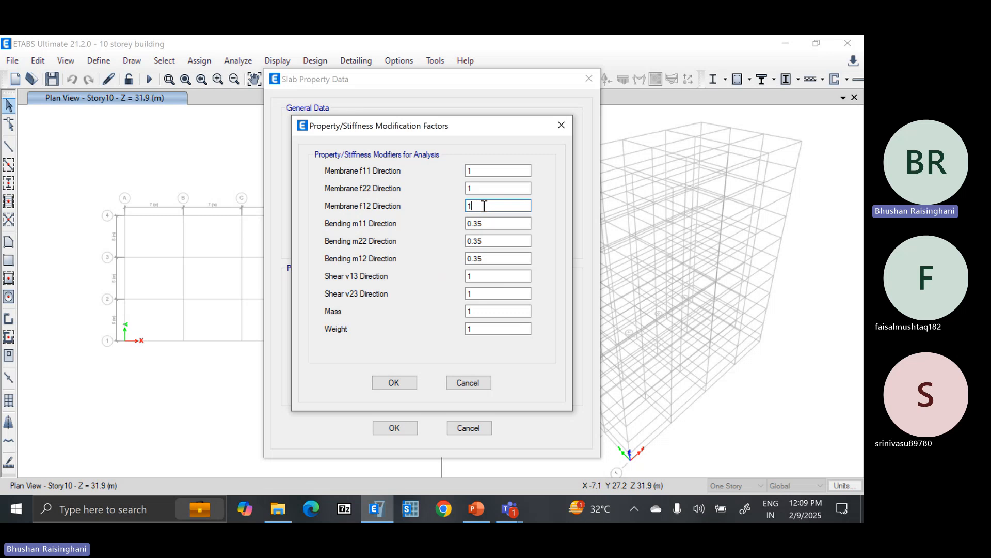
click(393, 382)
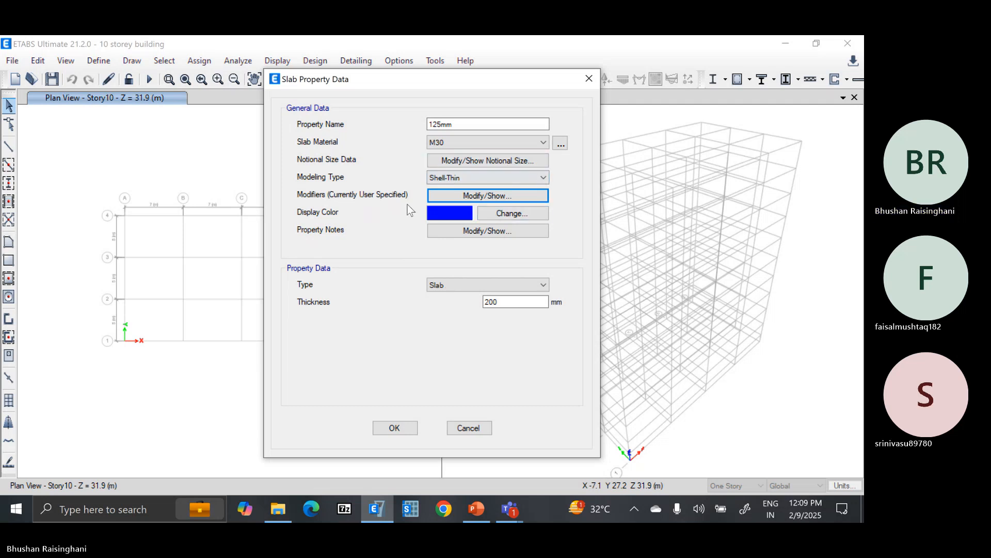
Set the 125mm slab property's thickness to 125 mm, keep its type as Slab, and accept the slab data.
double_click(502, 301)
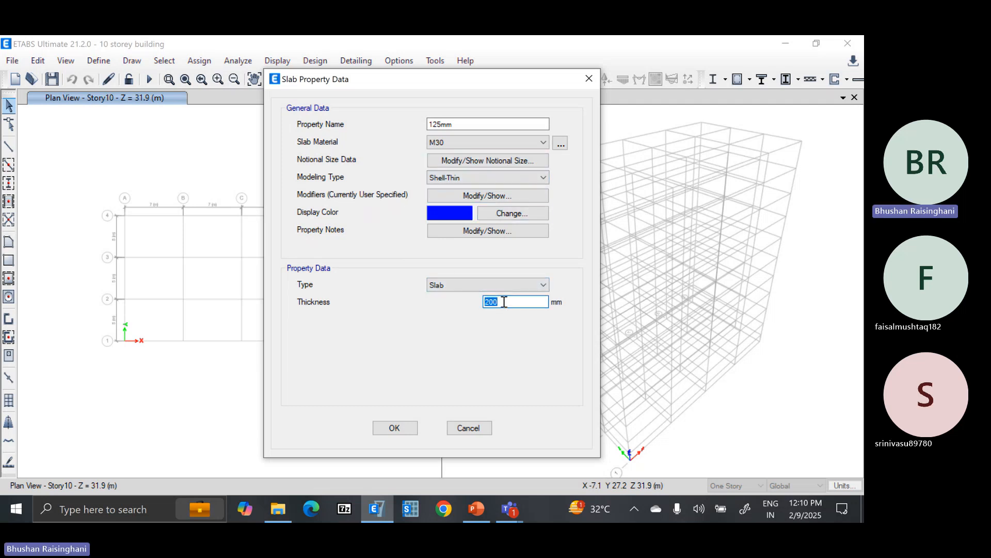
text(125)
click(490, 287)
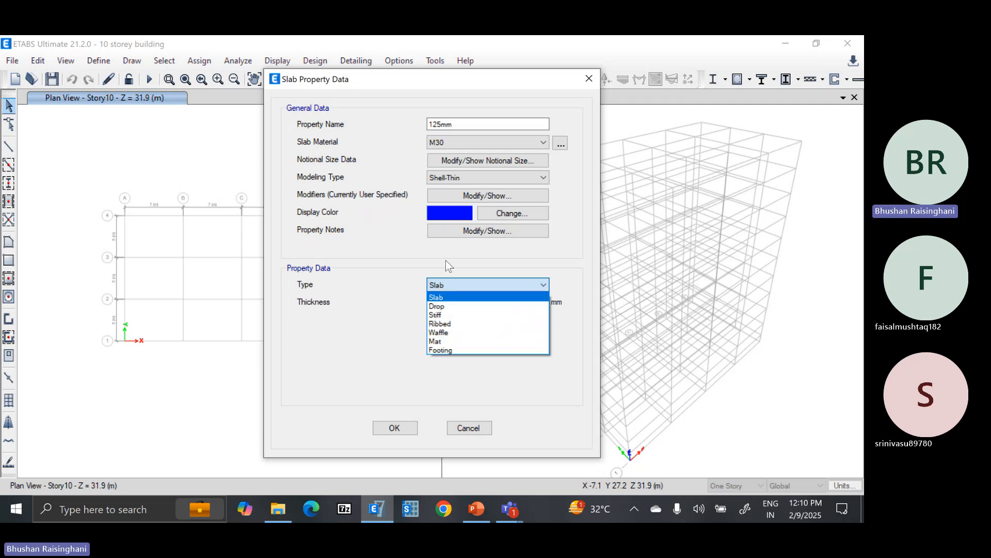
click(498, 288)
click(504, 304)
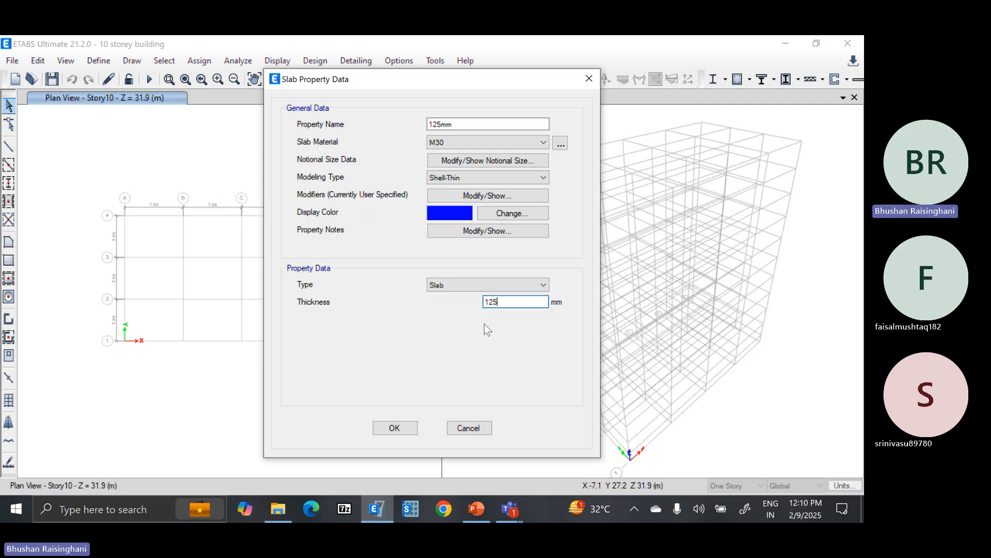
click(402, 431)
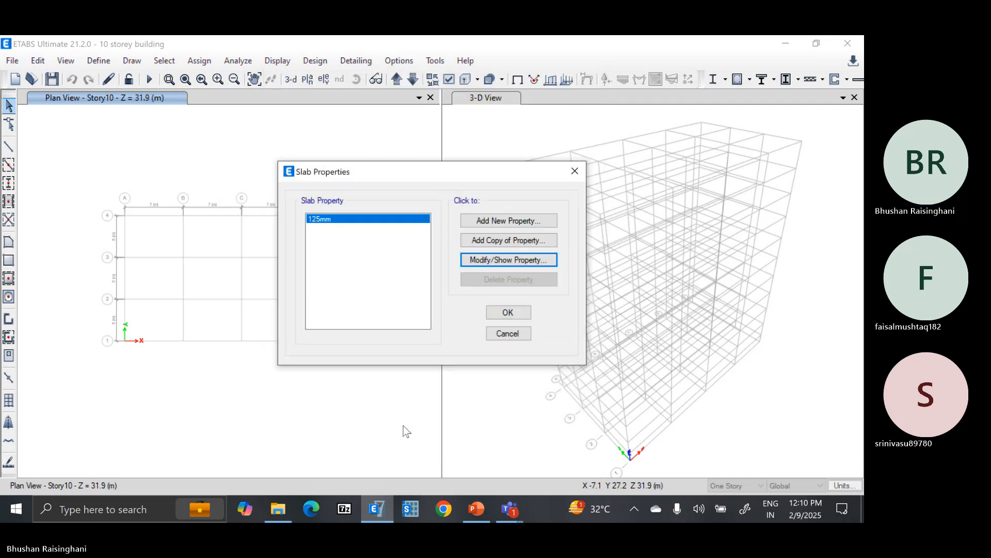
Add a copy of the 125mm slab property named 125mm(7-10) with M25 as slab material, then accept the slab properties.
click(487, 242)
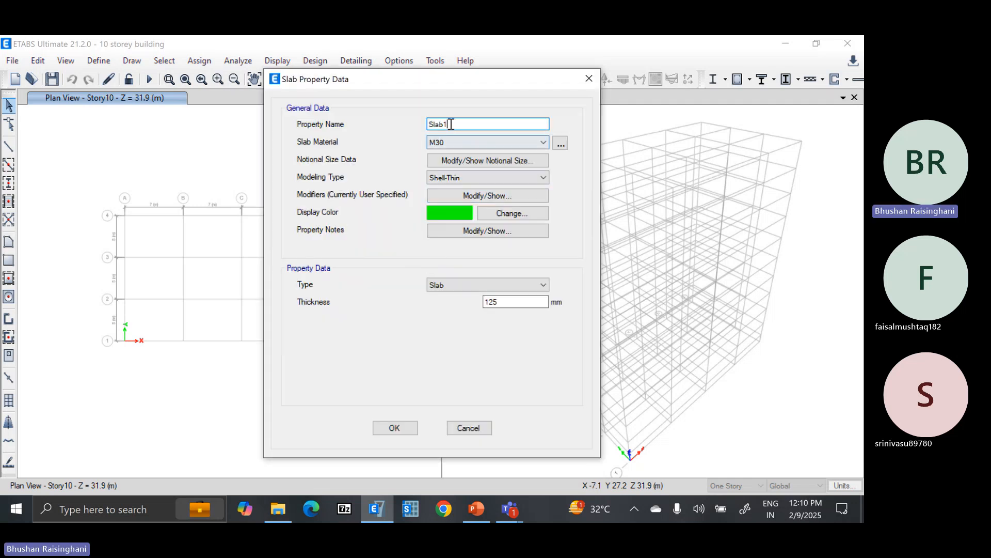
drag(451, 124, 404, 126)
text(125mm(7-10)
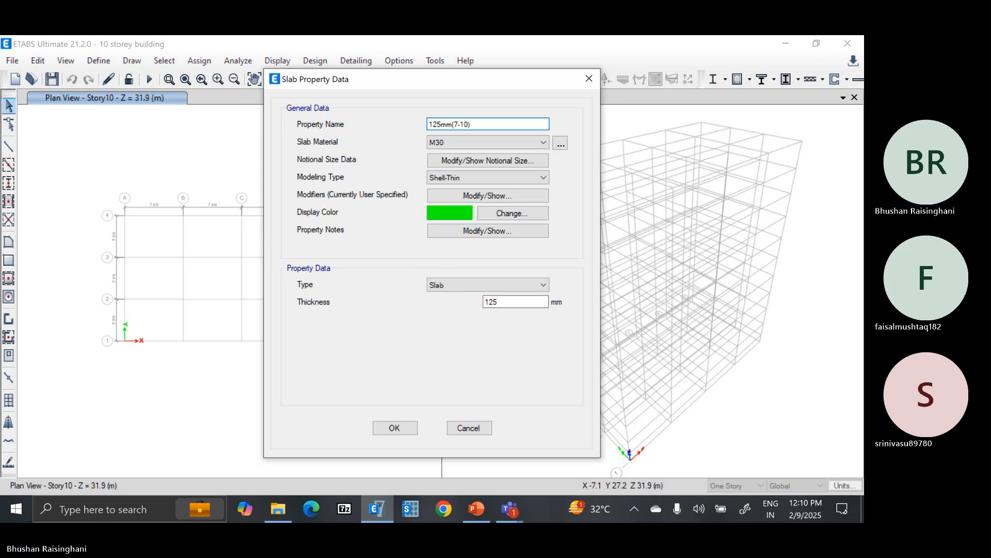
click(463, 146)
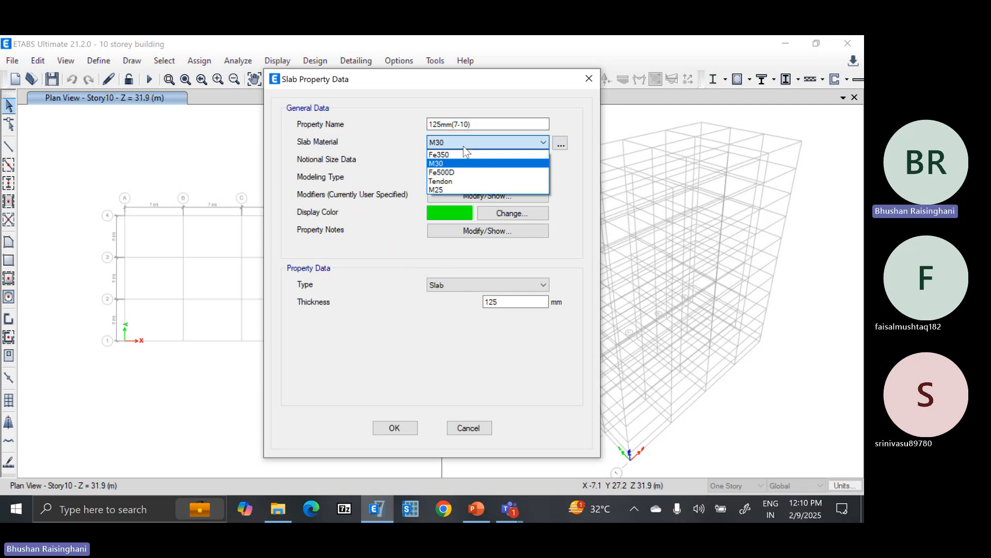
click(451, 188)
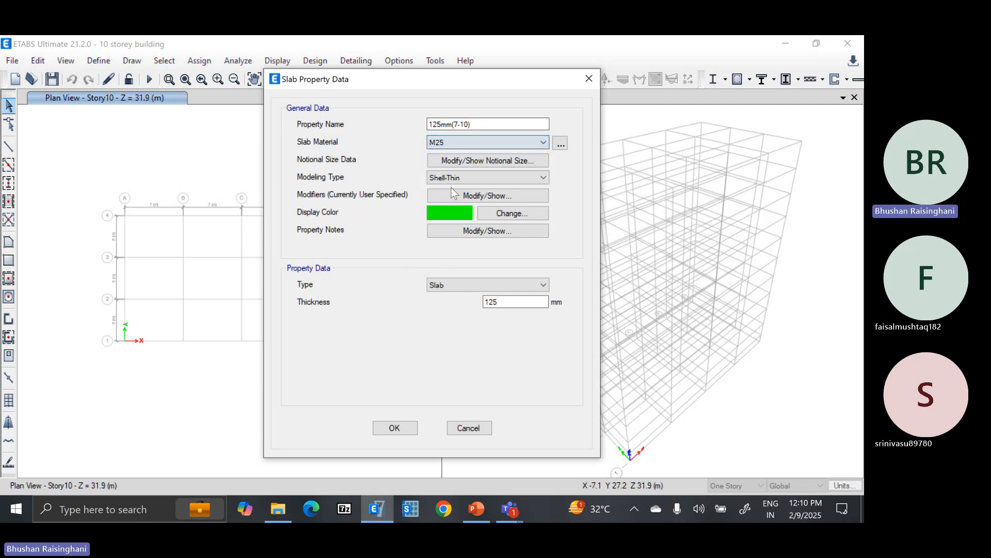
click(482, 195)
click(394, 382)
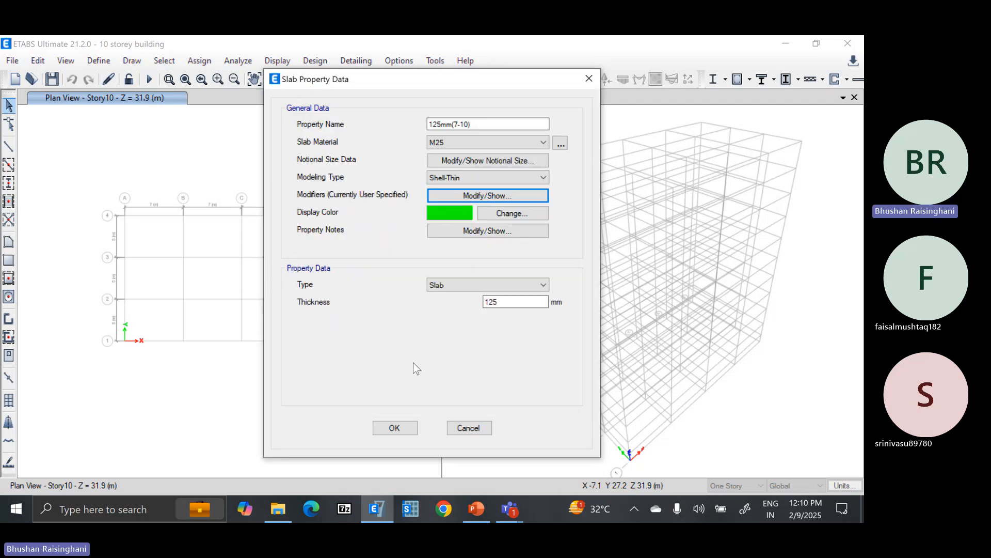
click(394, 427)
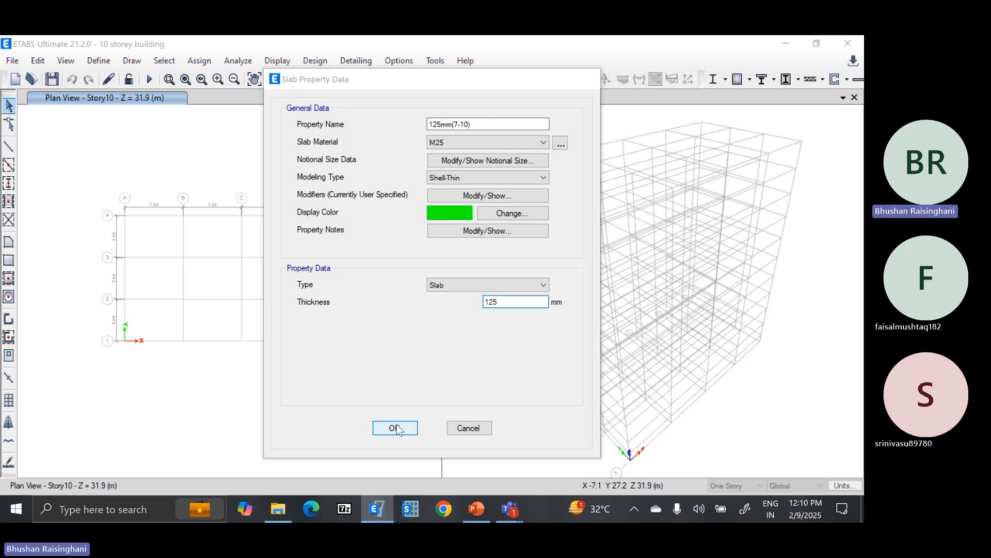
click(504, 313)
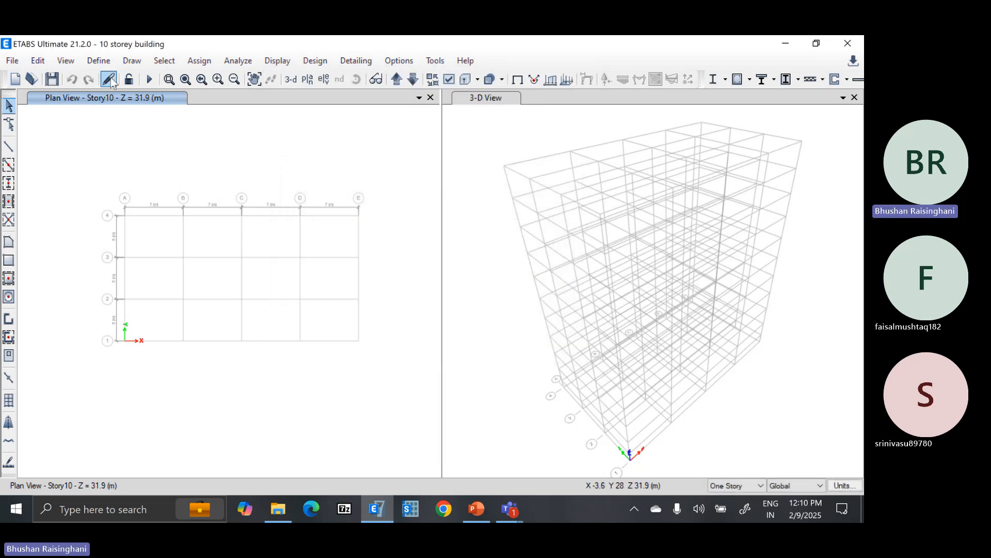
click(98, 60)
mouse_move(186, 84)
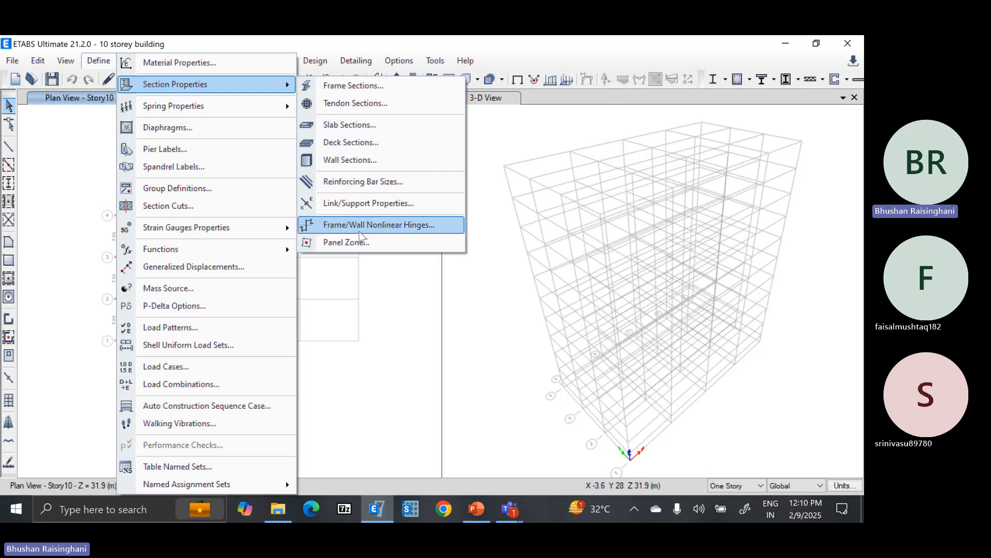
click(389, 295)
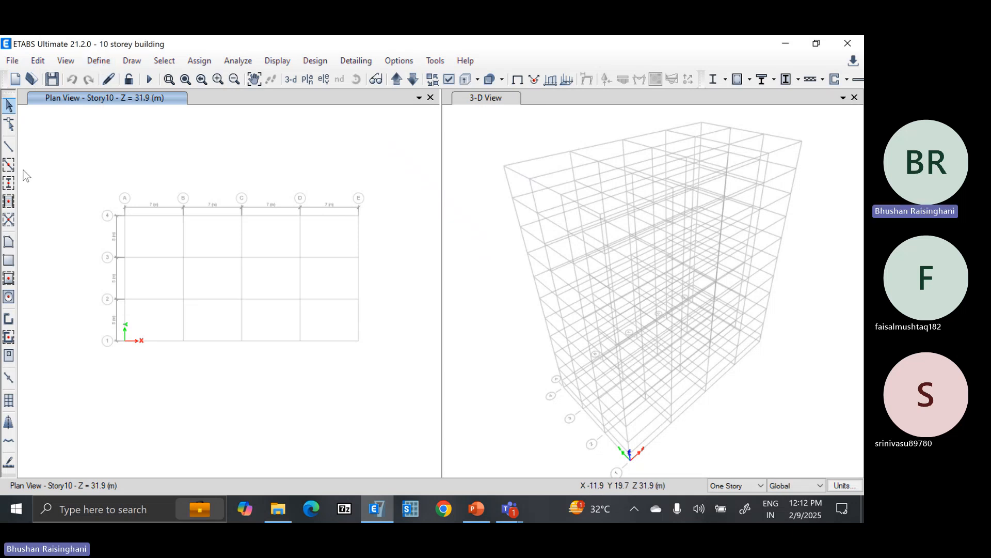
Start the Draw Beam/Column/Brace tool and check the available frame sections, keeping C1 as the property.
click(8, 148)
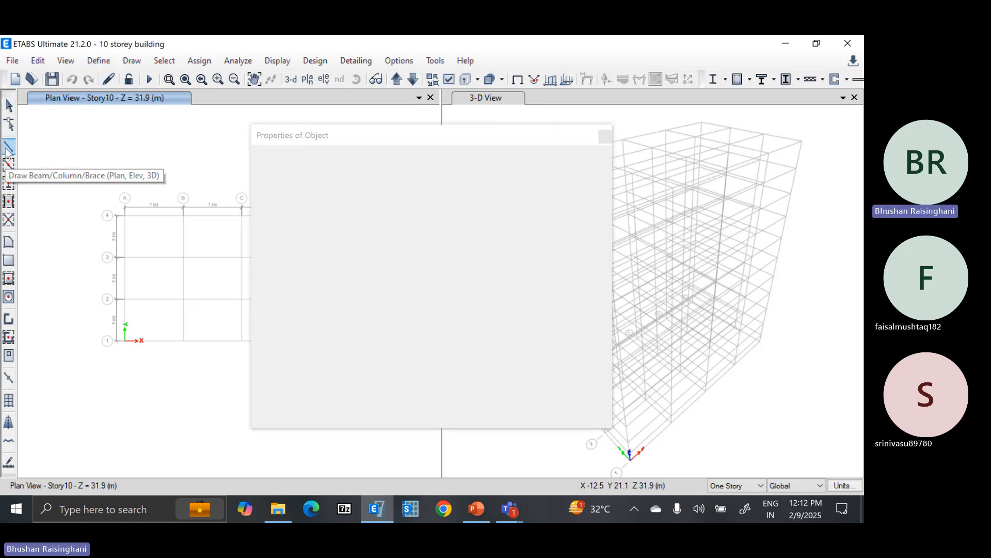
drag(415, 141, 554, 134)
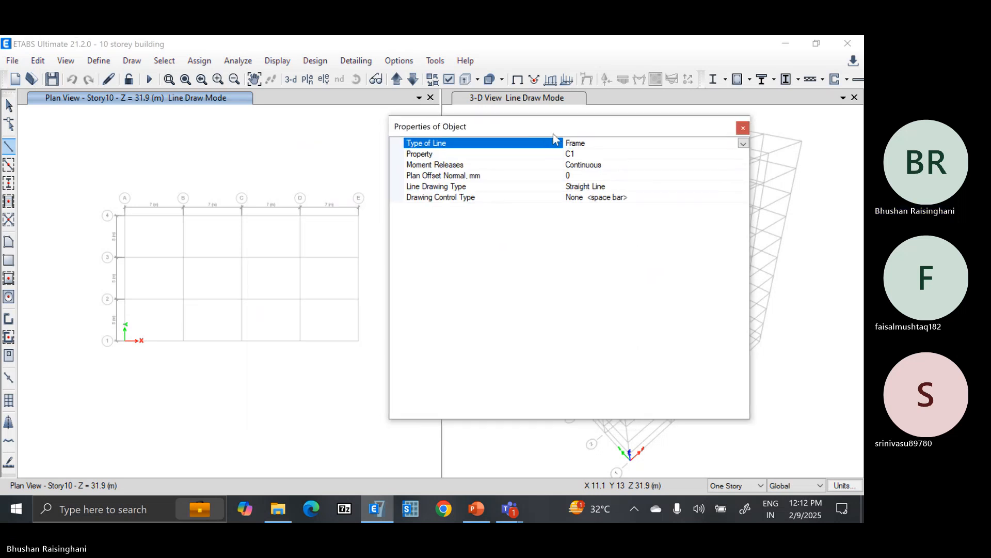
click(742, 155)
click(743, 154)
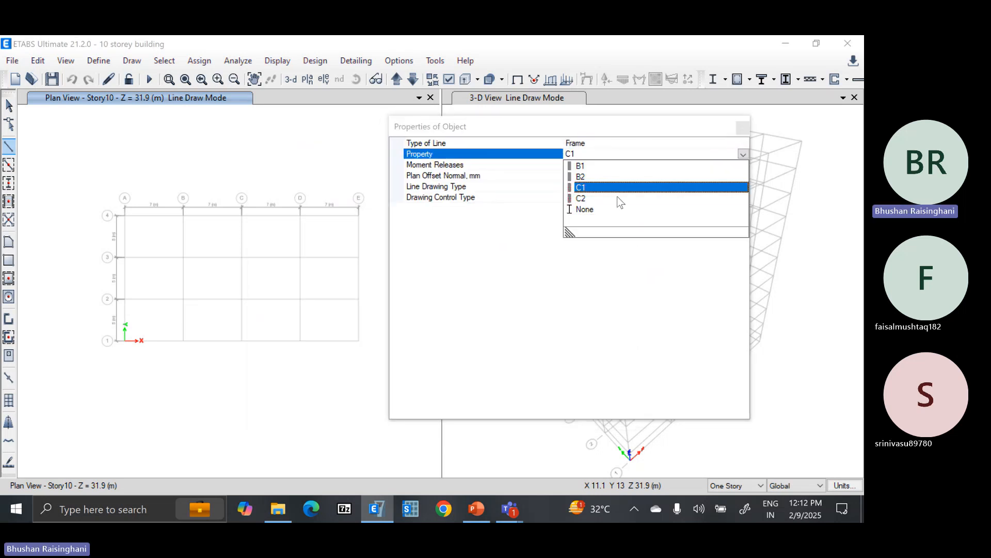
click(533, 230)
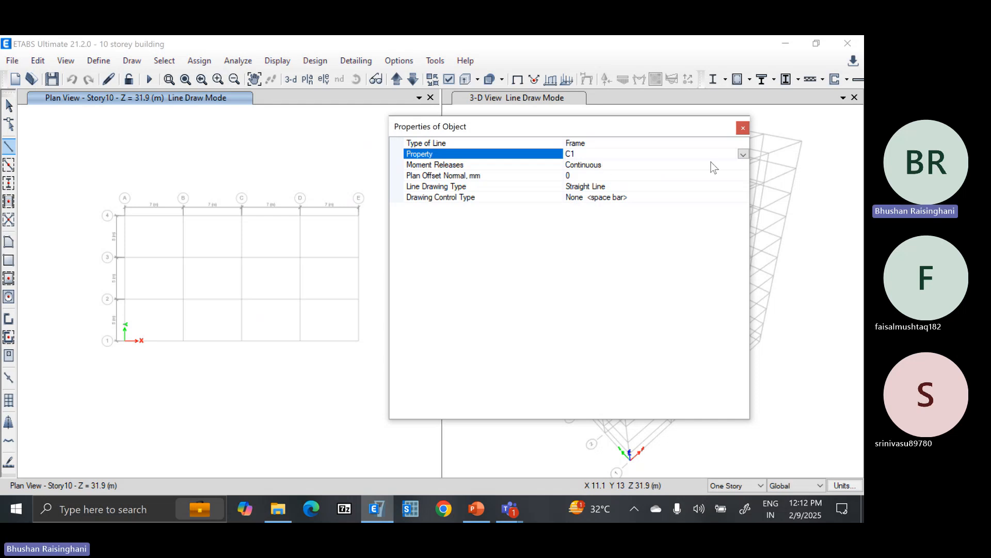
Try Pinned moment releases for the C1 frame line and set them back to Continuous.
click(742, 166)
click(744, 164)
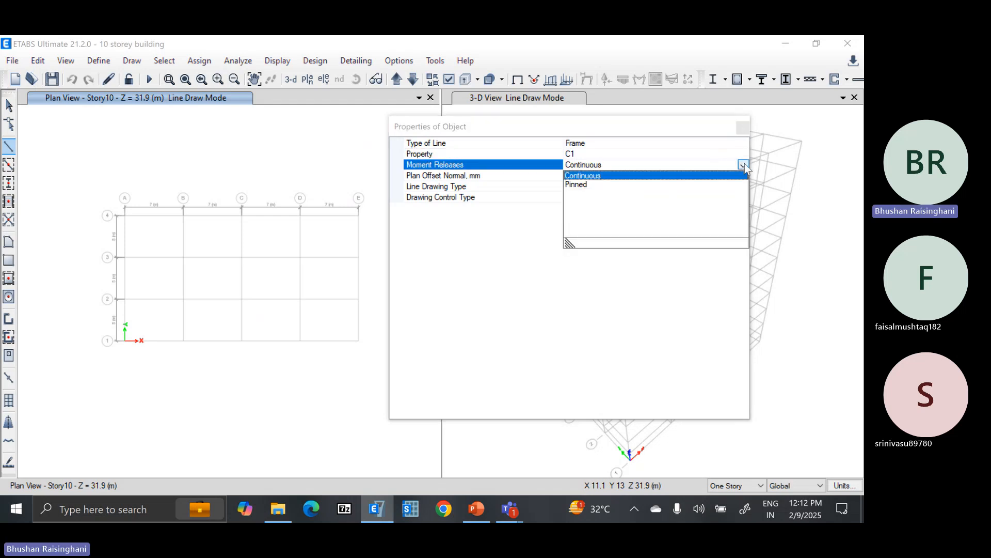
click(583, 184)
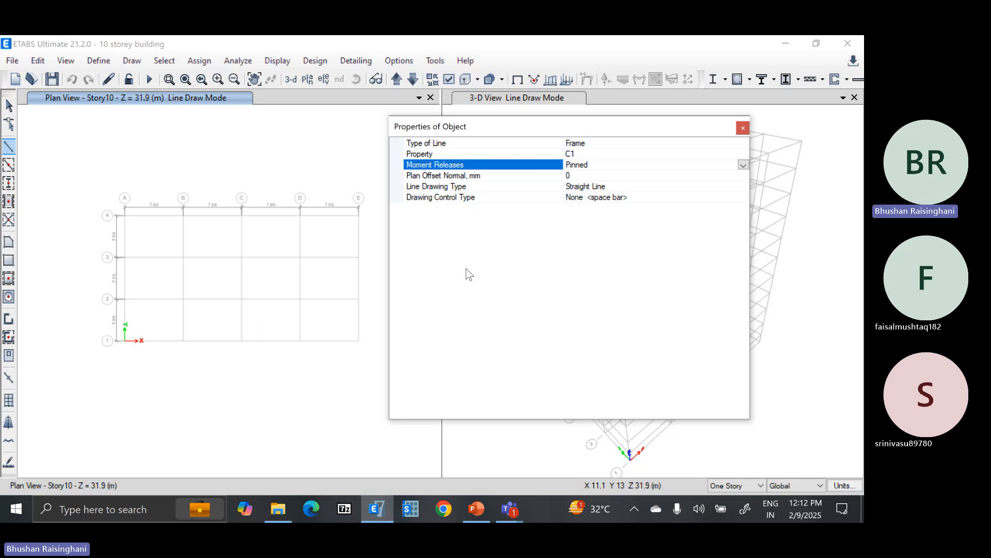
click(744, 165)
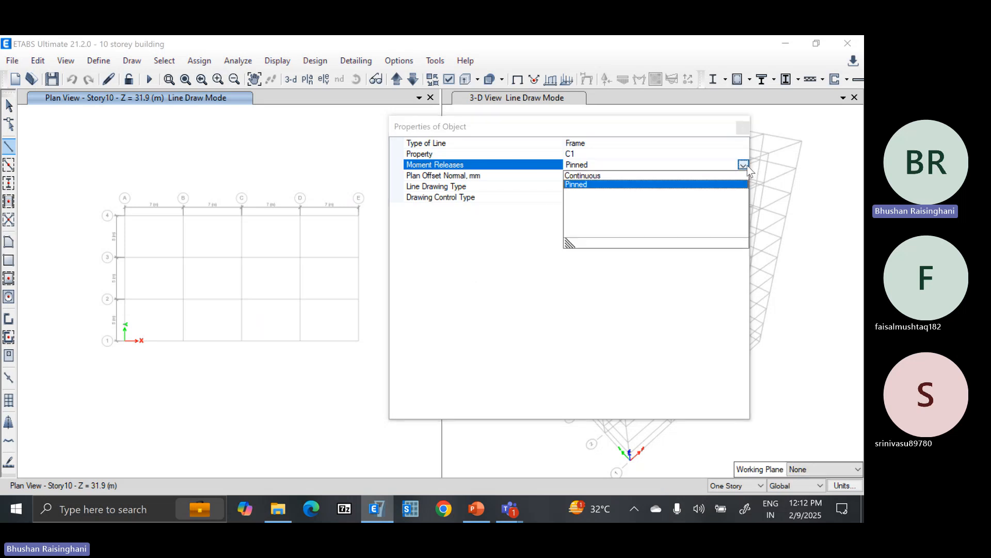
click(652, 176)
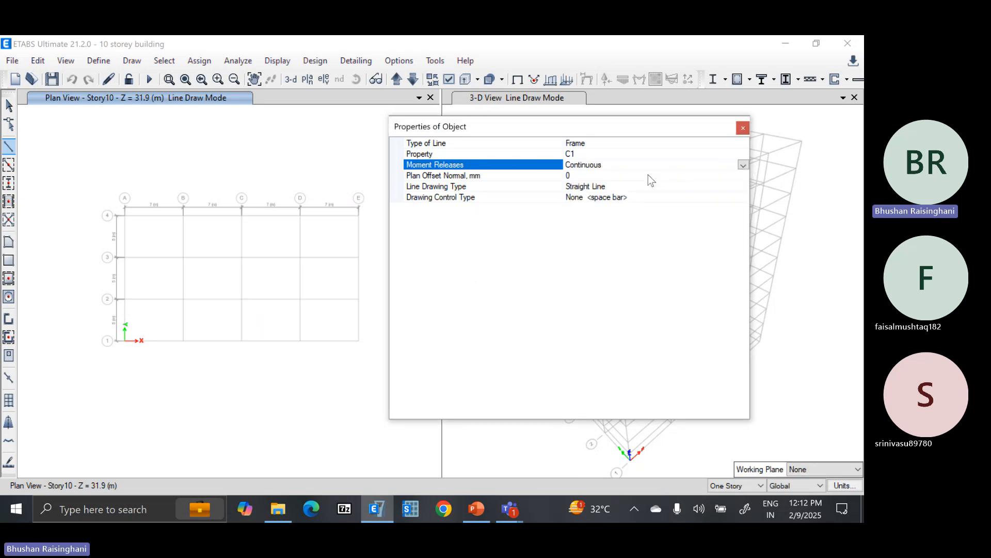
Examine the plan offset normal setting and the available line drawing types for the frame line.
click(618, 176)
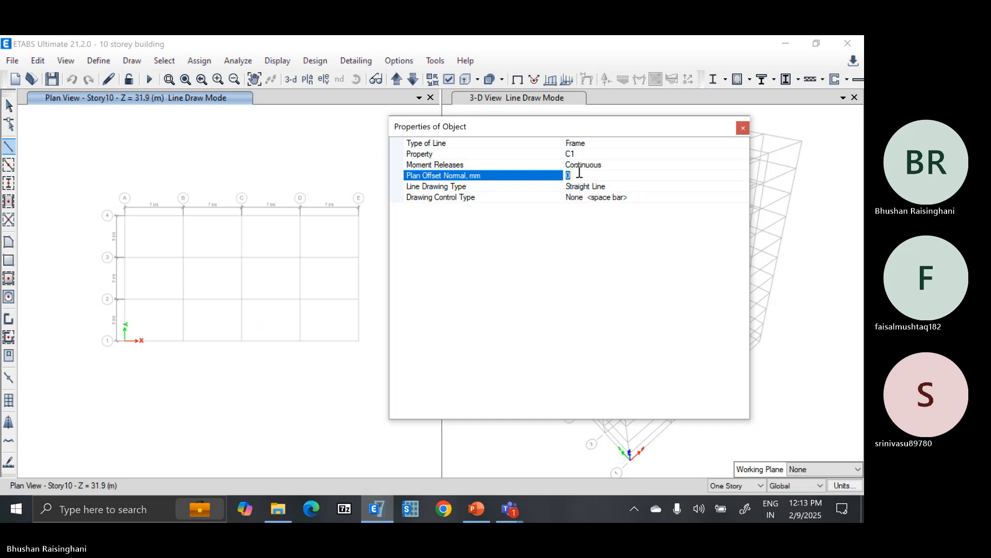
click(651, 187)
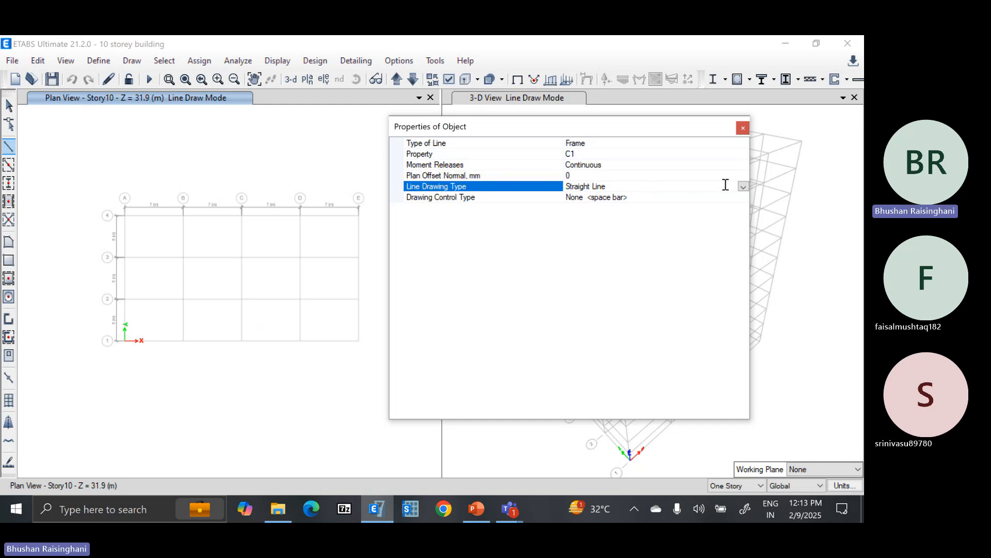
click(743, 187)
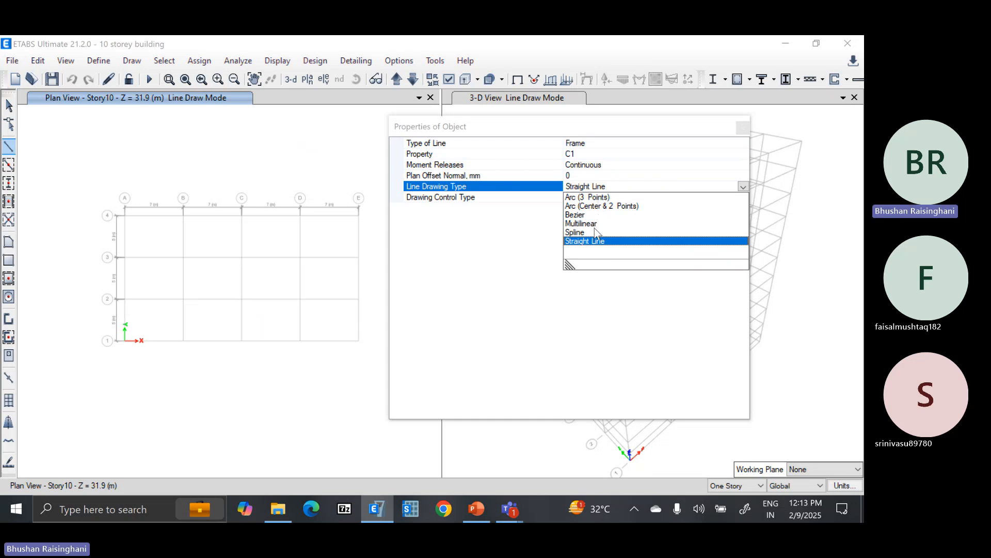
click(547, 195)
Try the Fixed dx and dy, Fixed Length, and Fixed Length and Angle drawing control types for the frame line.
click(608, 198)
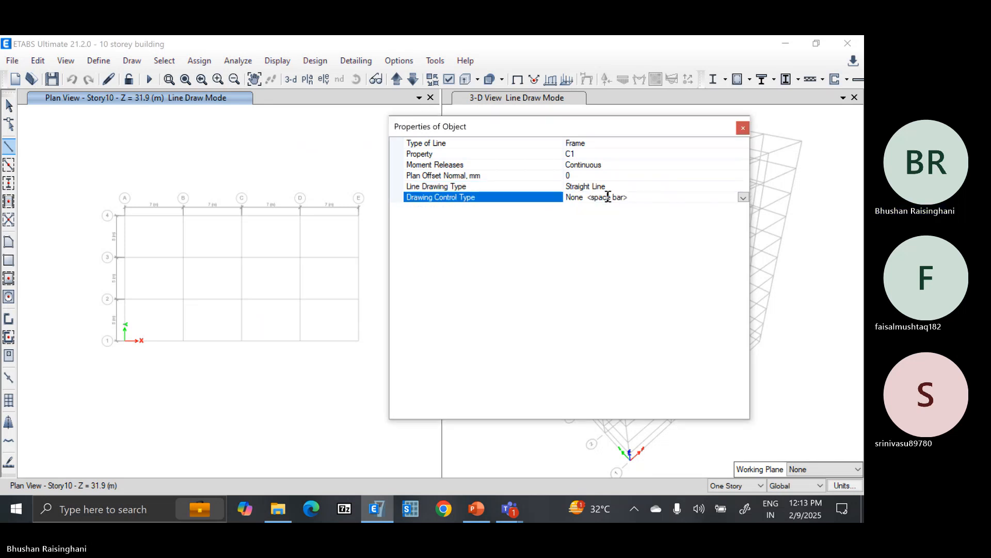
click(743, 197)
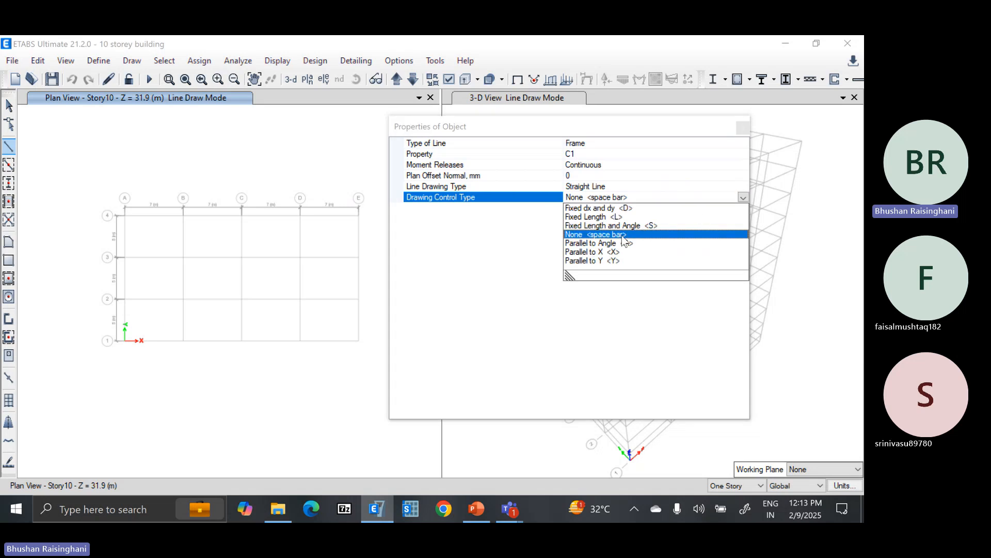
click(596, 208)
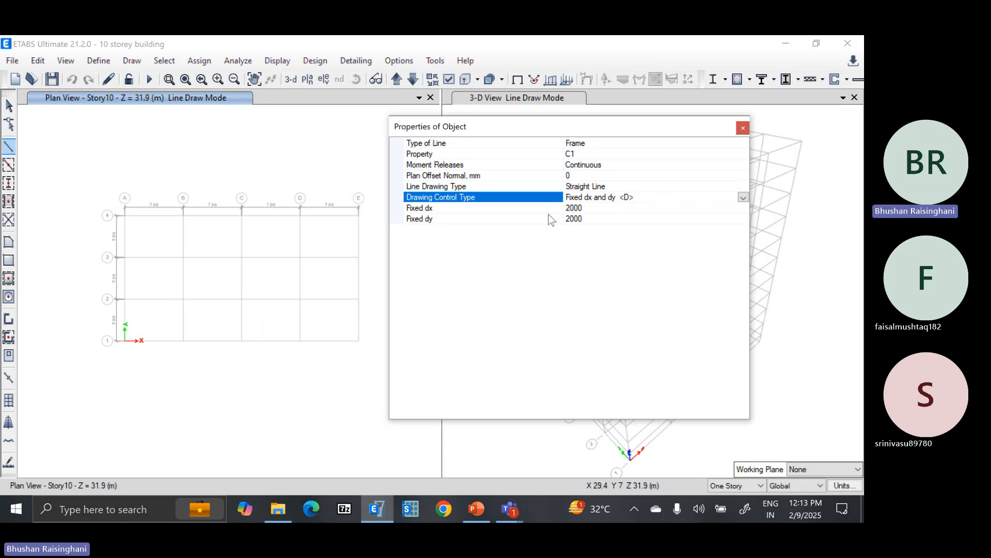
click(743, 197)
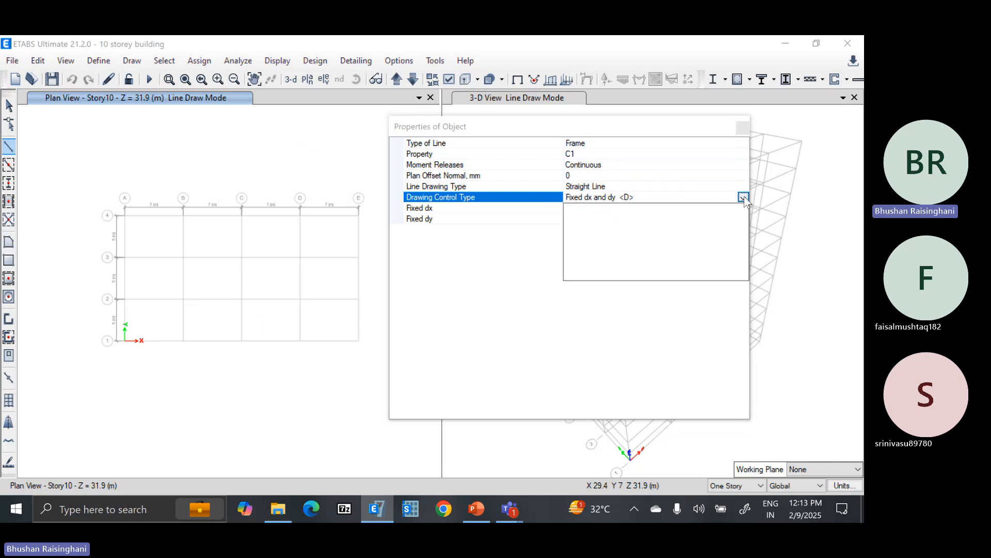
click(610, 217)
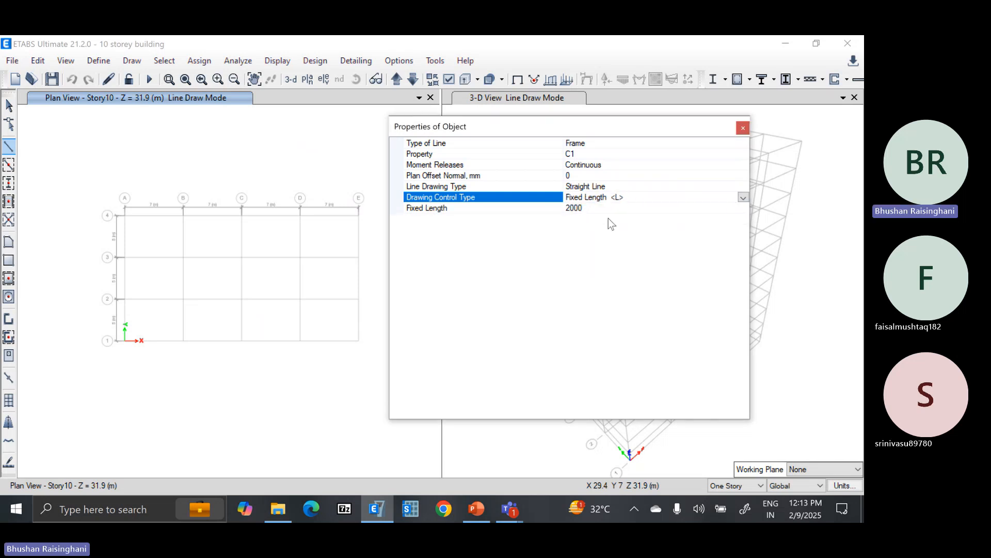
click(744, 198)
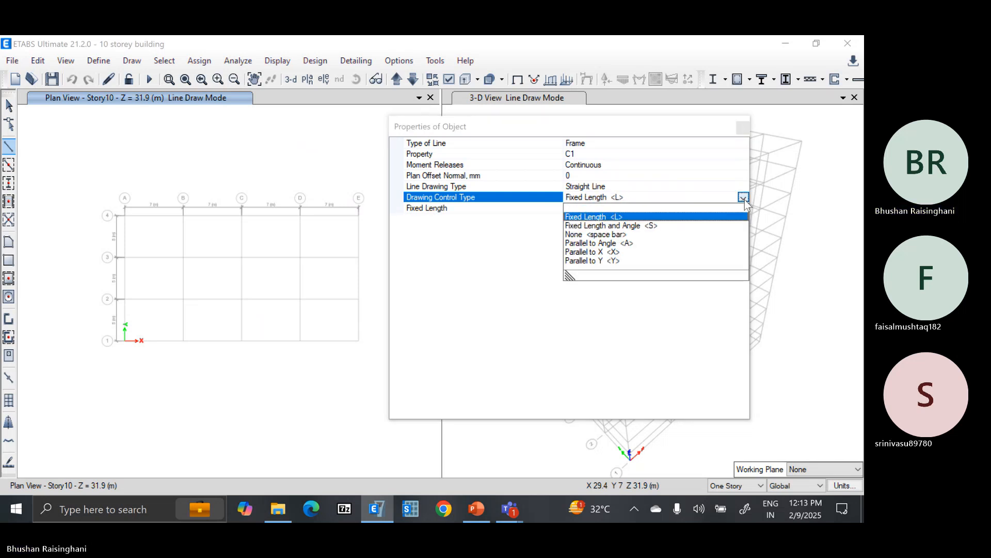
click(602, 226)
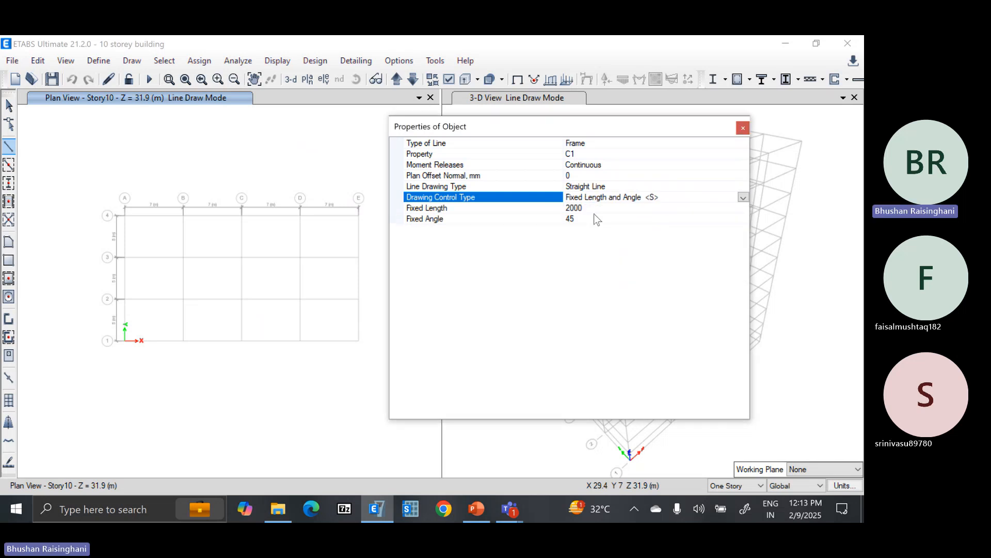
click(744, 198)
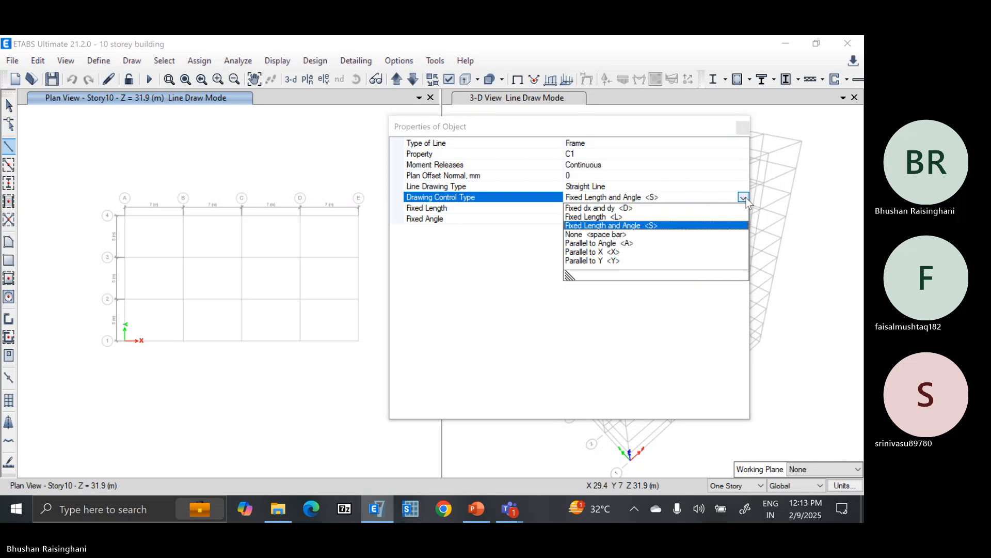
Try the Parallel to Angle, X and Y drawing control types, then set the control back to None and leave the line drawing tool.
click(612, 243)
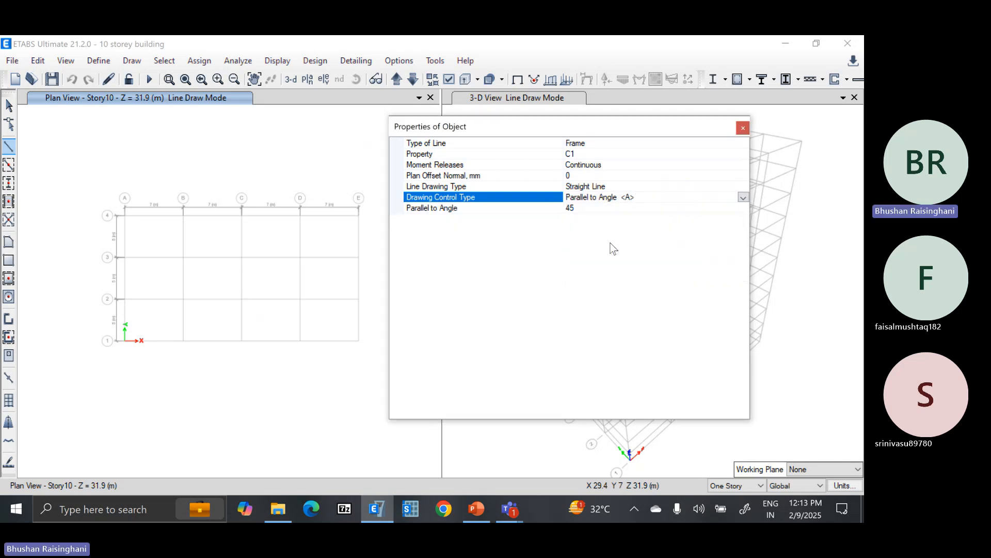
click(743, 198)
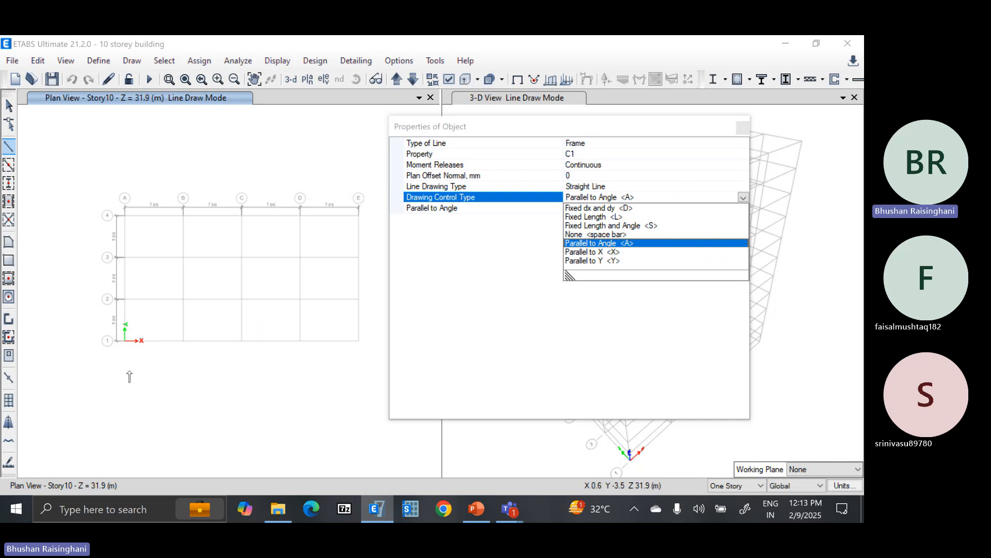
click(615, 252)
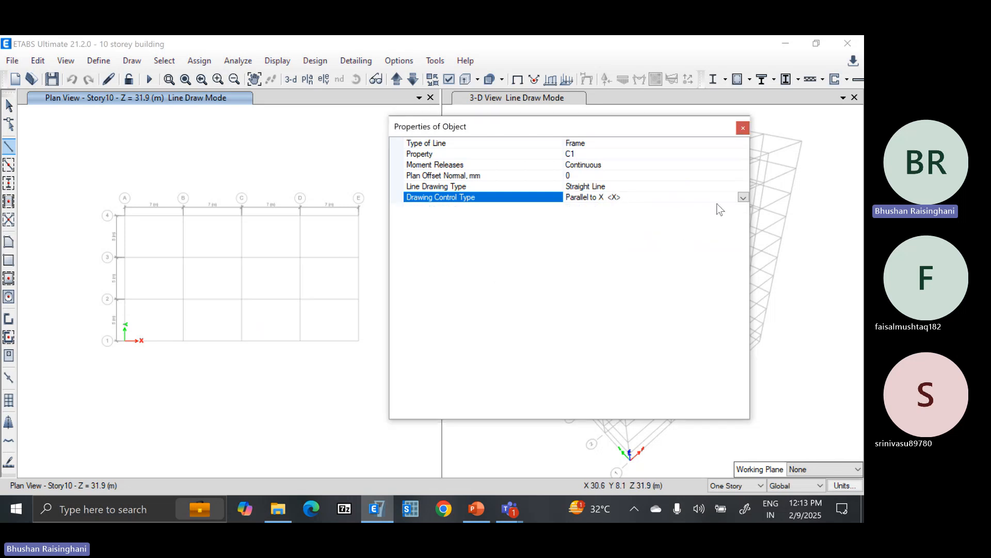
click(744, 197)
click(615, 264)
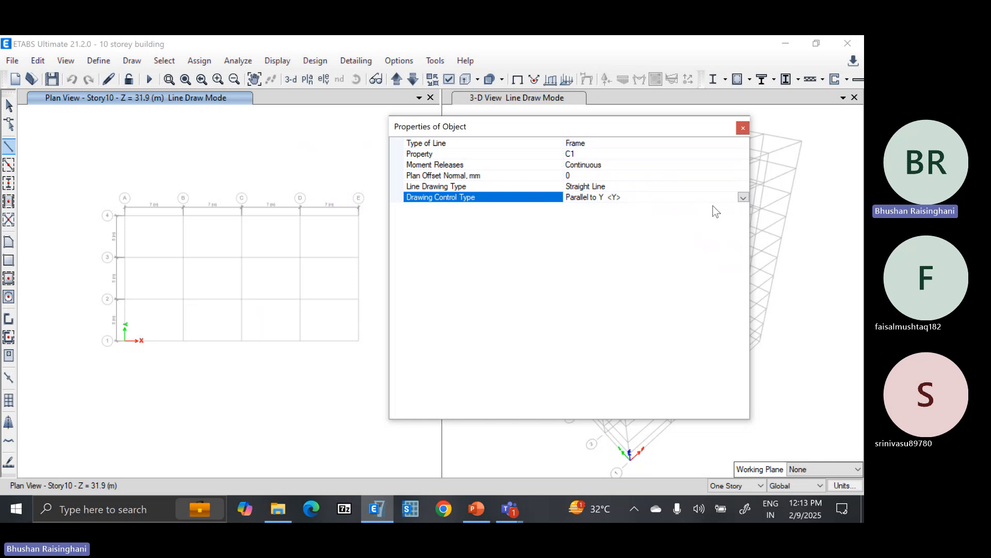
click(744, 197)
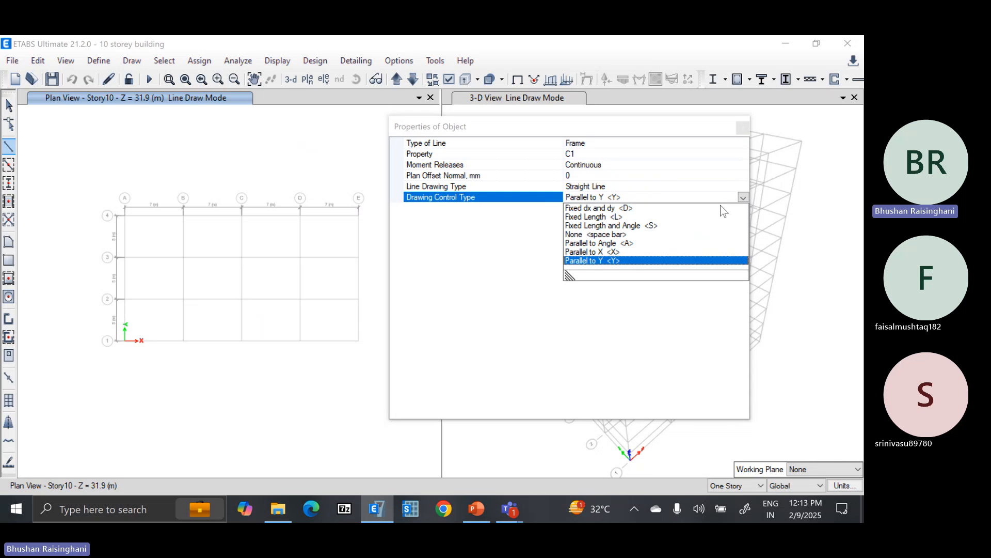
click(599, 235)
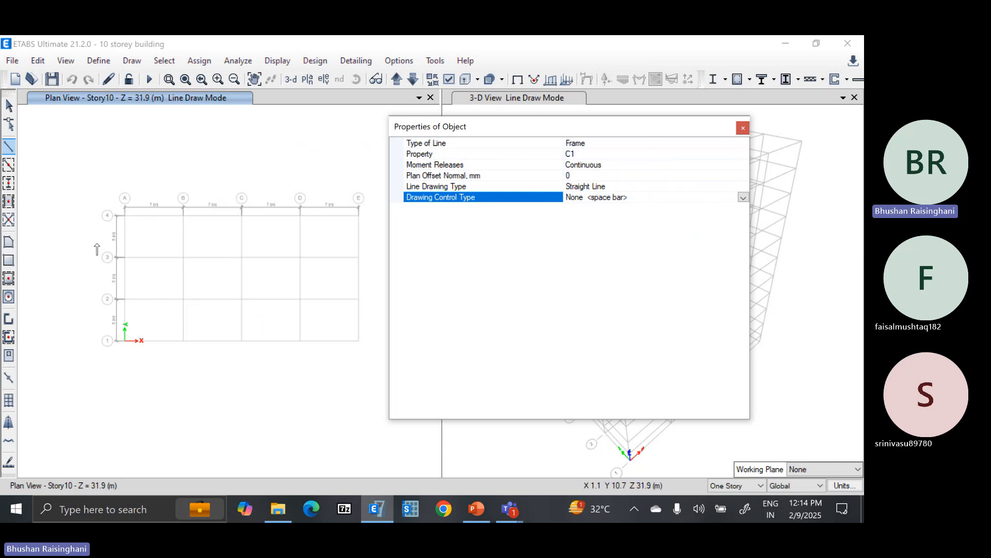
click(9, 147)
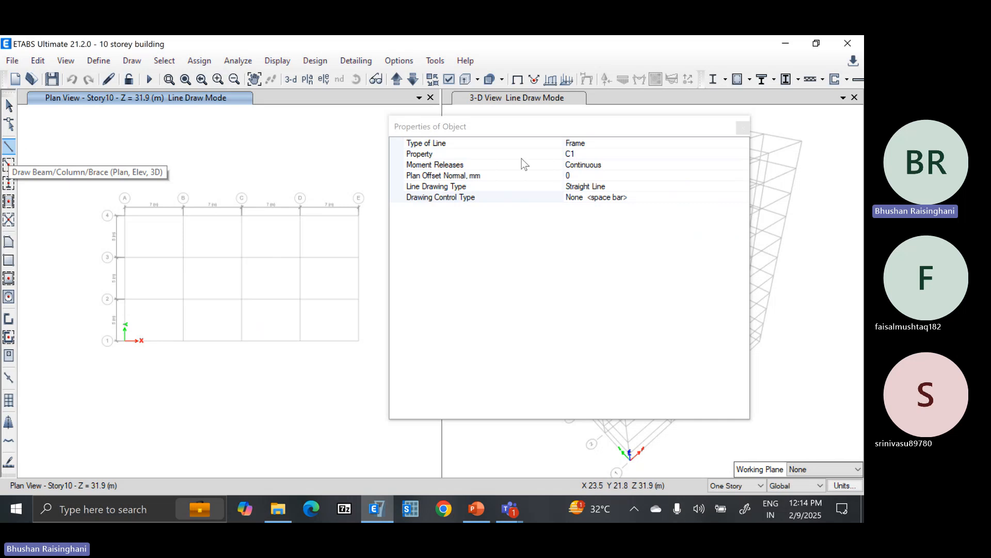
click(742, 127)
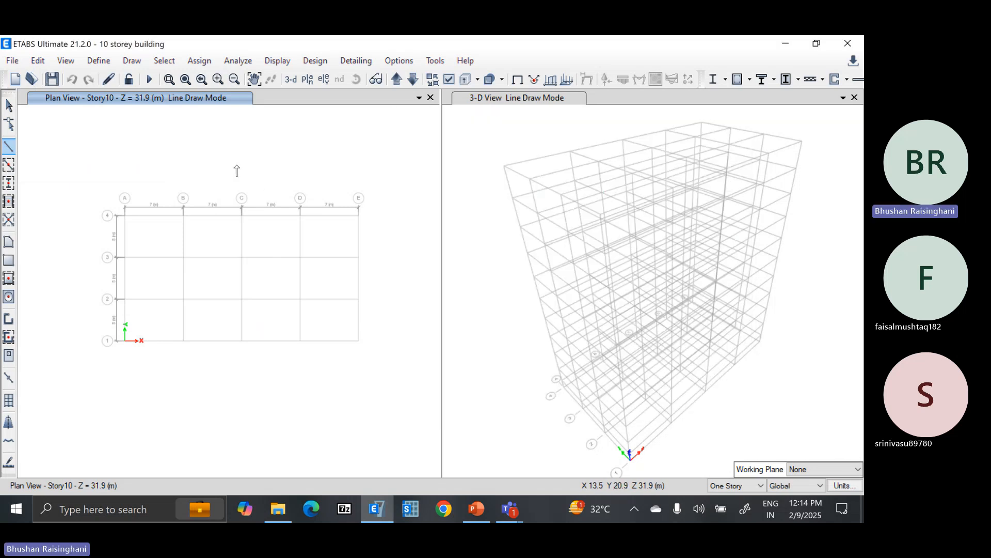
key(Escape)
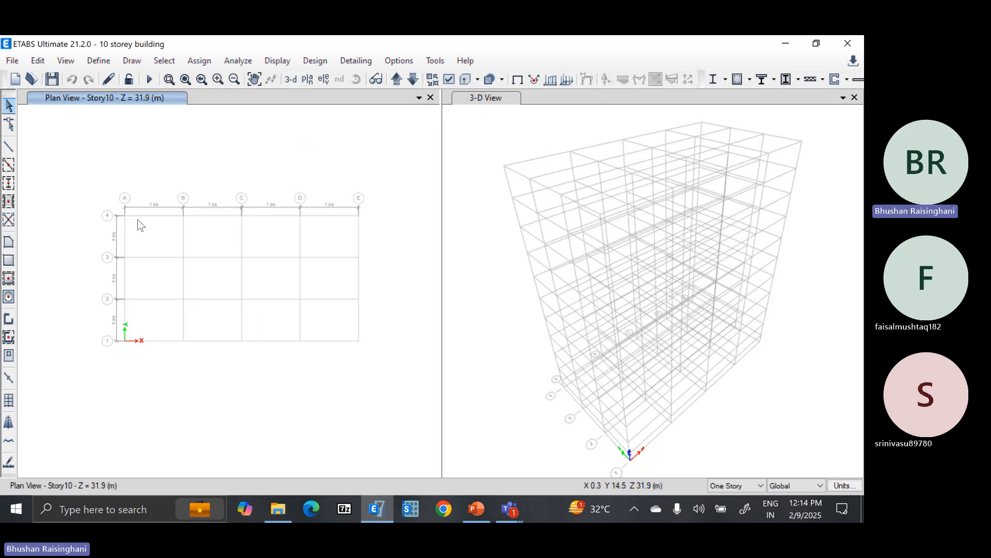
Examine the object properties of the quick draw beams/columns tool, then leave the tool.
click(8, 165)
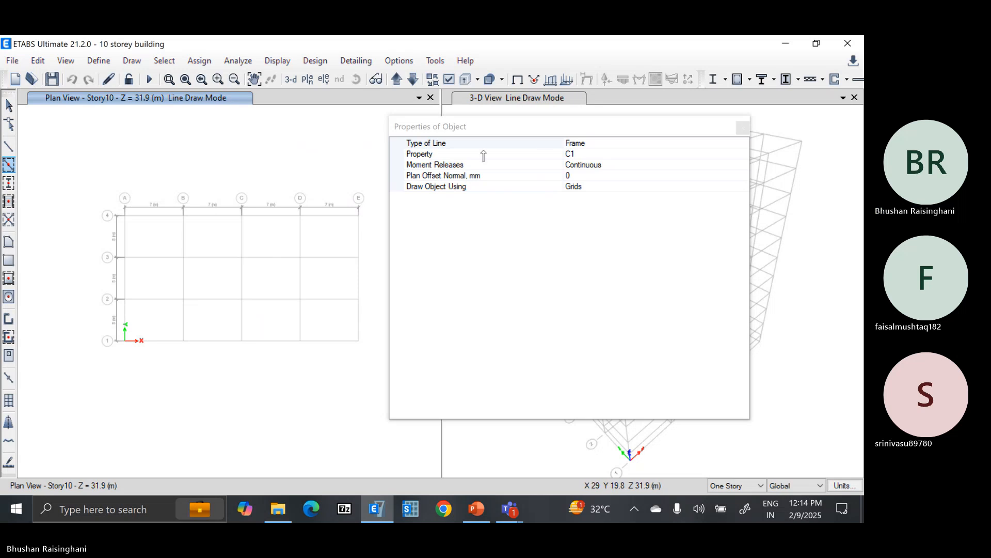
drag(550, 128, 626, 118)
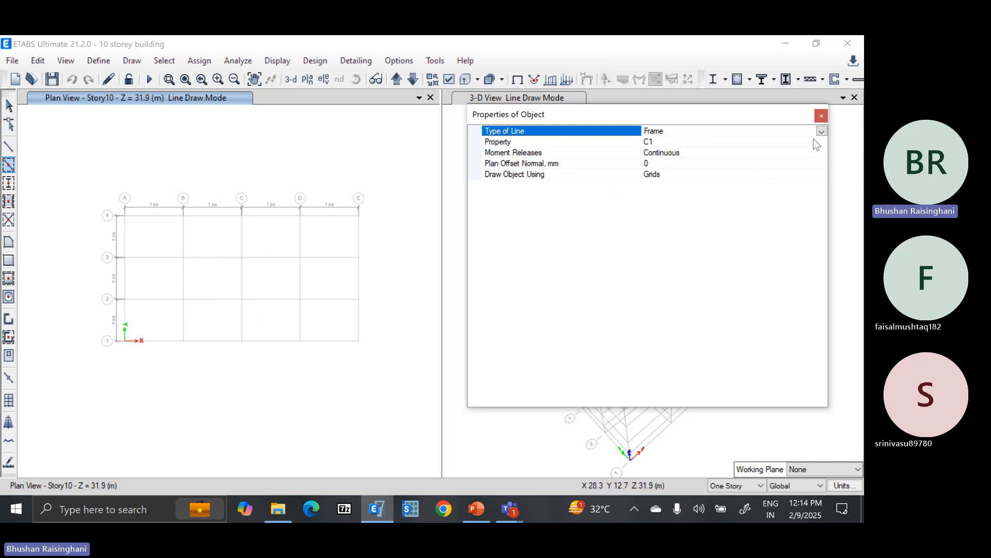
click(821, 115)
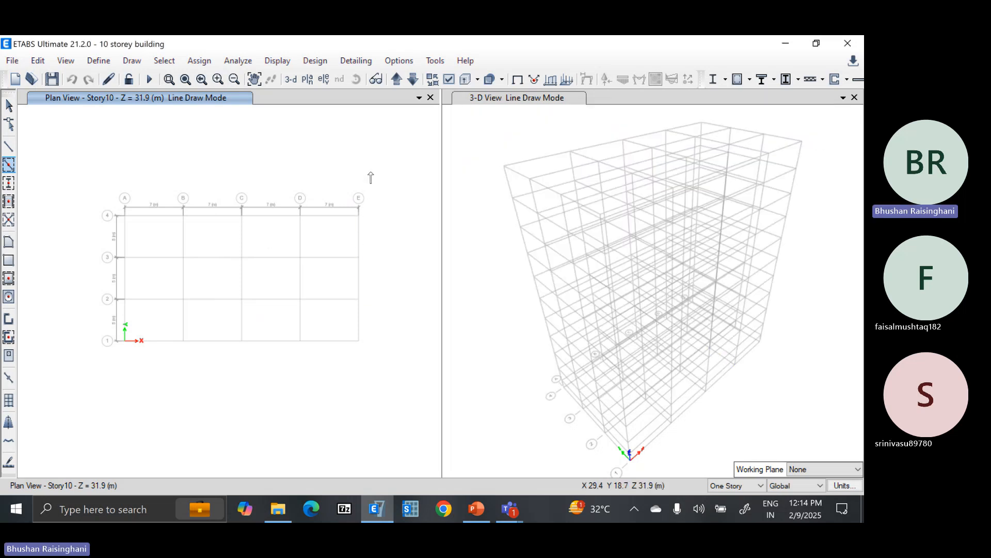
key(Escape)
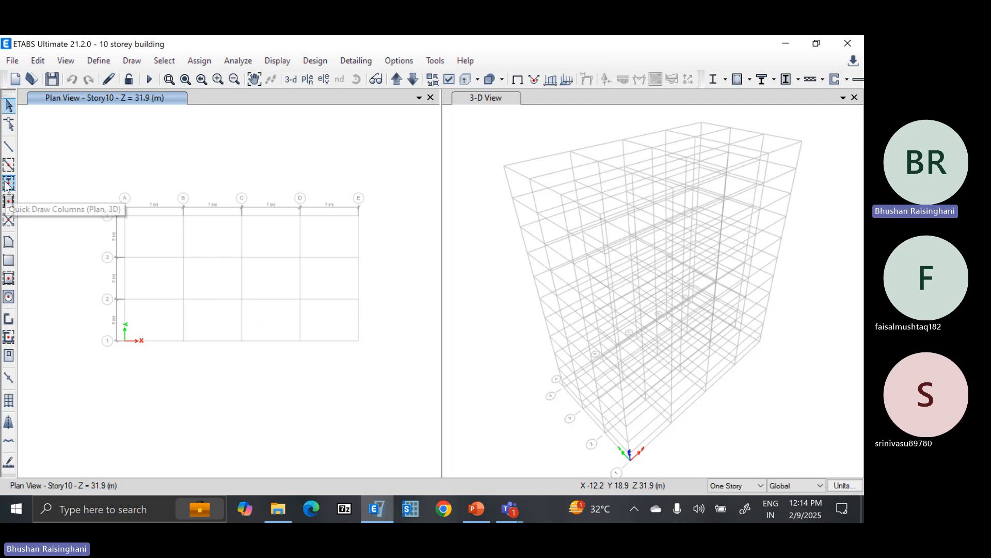
Start Quick Draw Columns with the C1 property, review the cardinal point options and set the cardinal point to 4 (Middle Left).
click(9, 184)
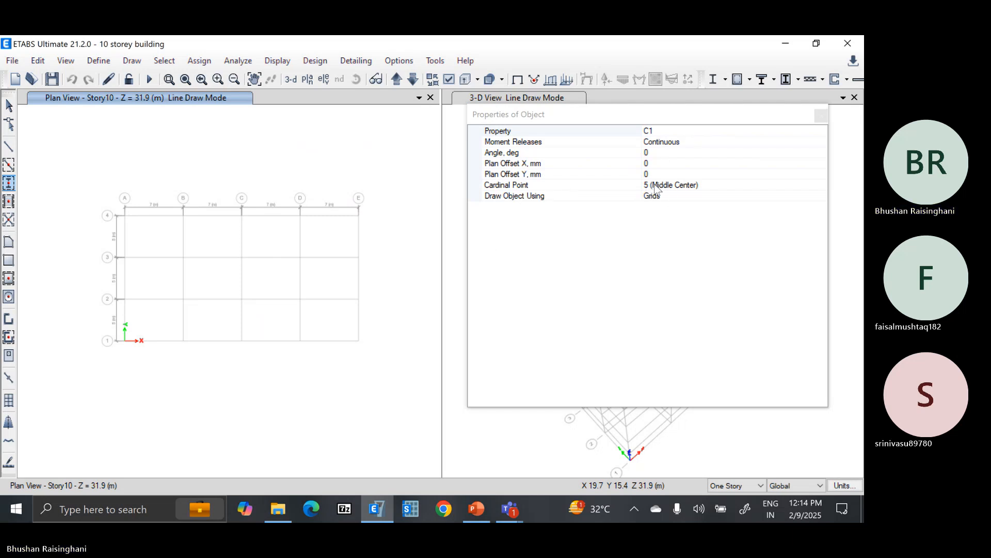
click(686, 185)
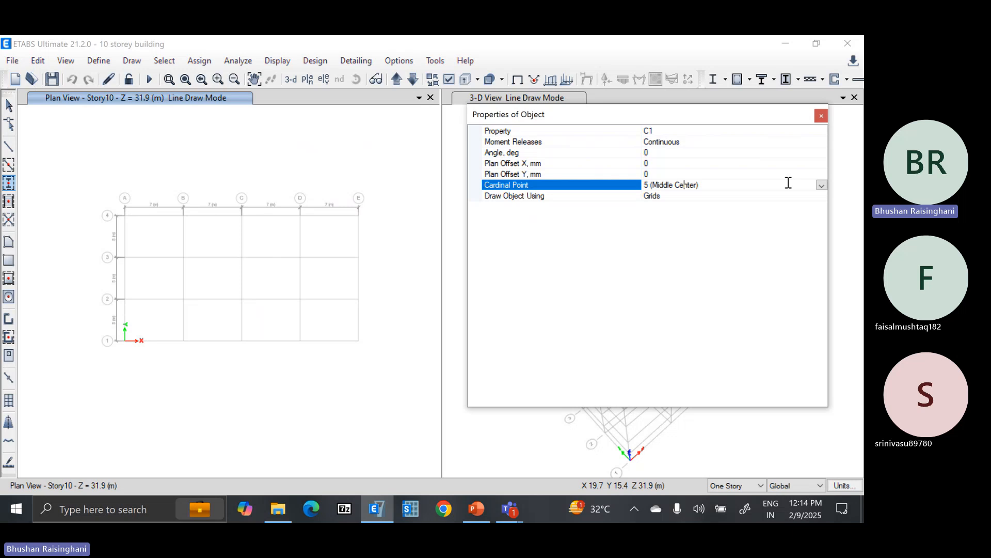
click(822, 185)
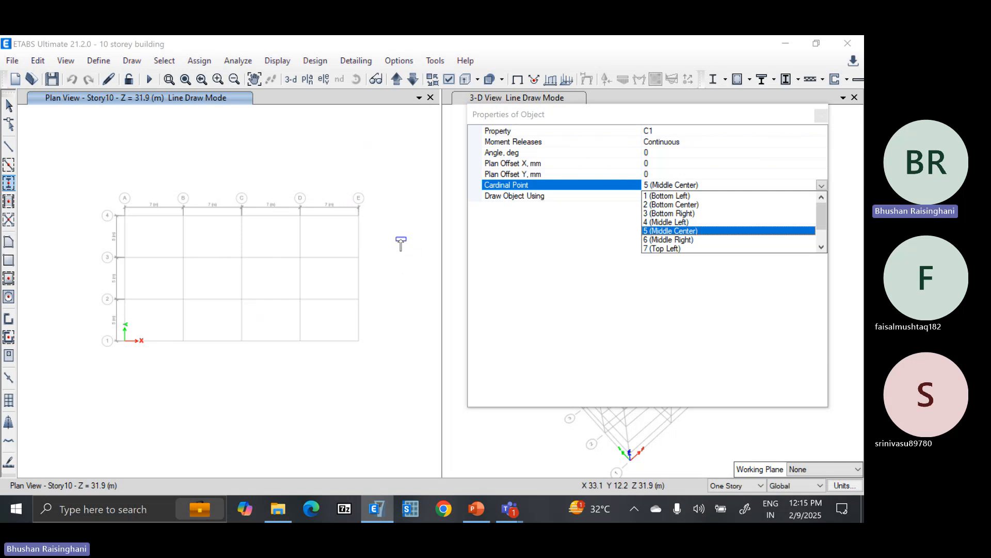
scroll(715, 226, down, 1)
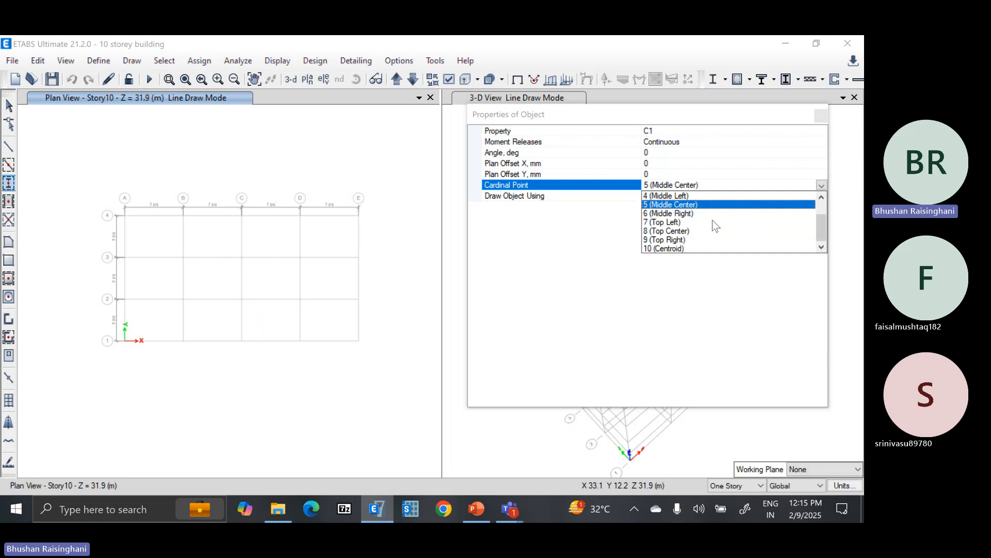
scroll(687, 247, up, 1)
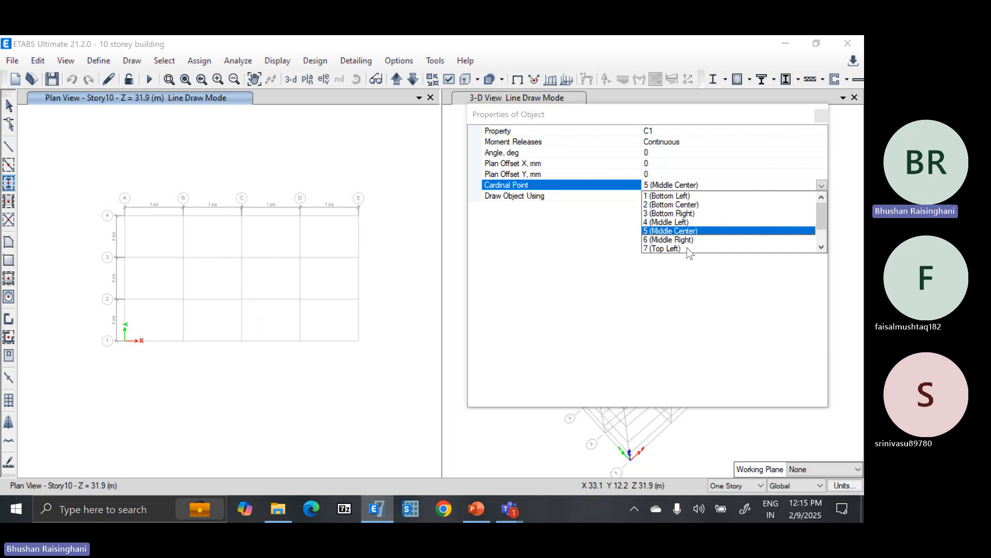
click(715, 186)
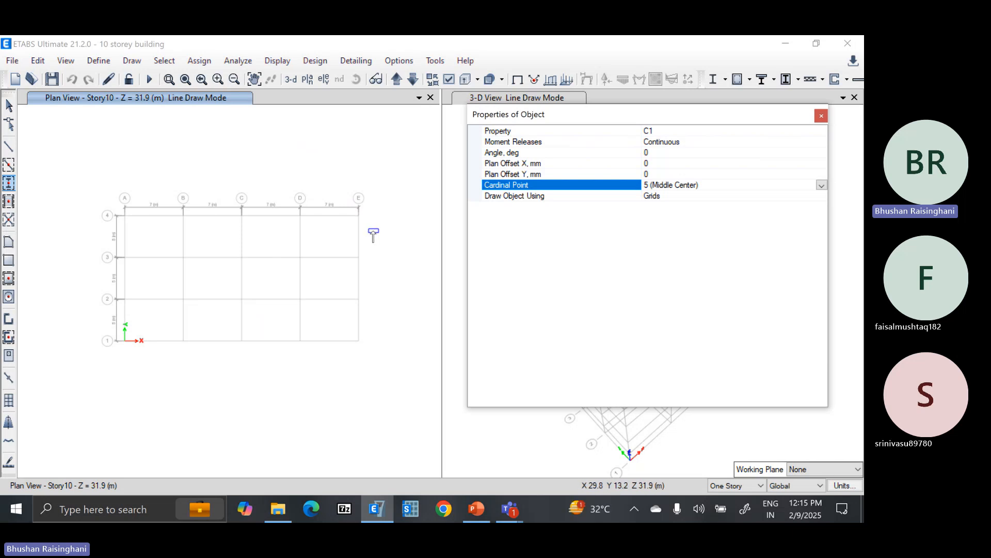
click(797, 185)
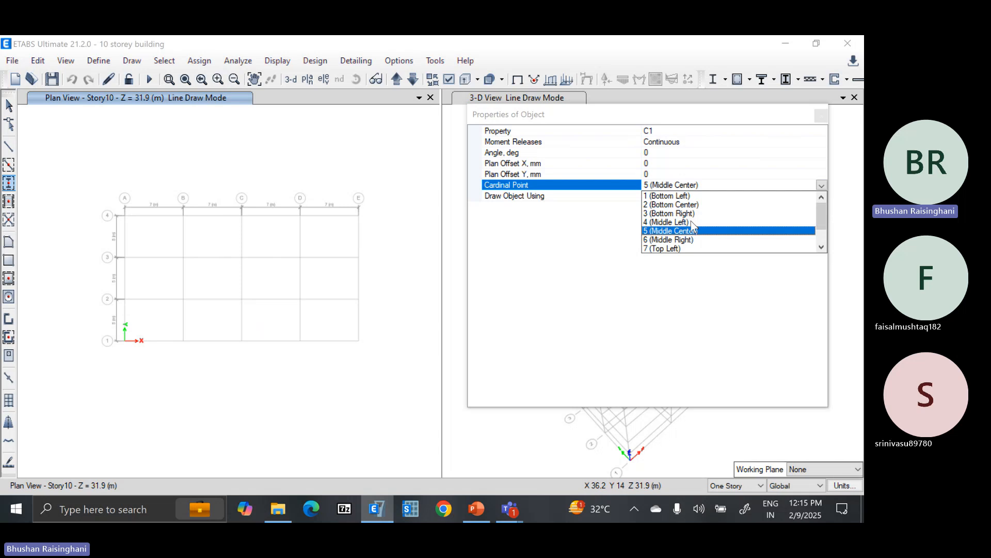
click(669, 222)
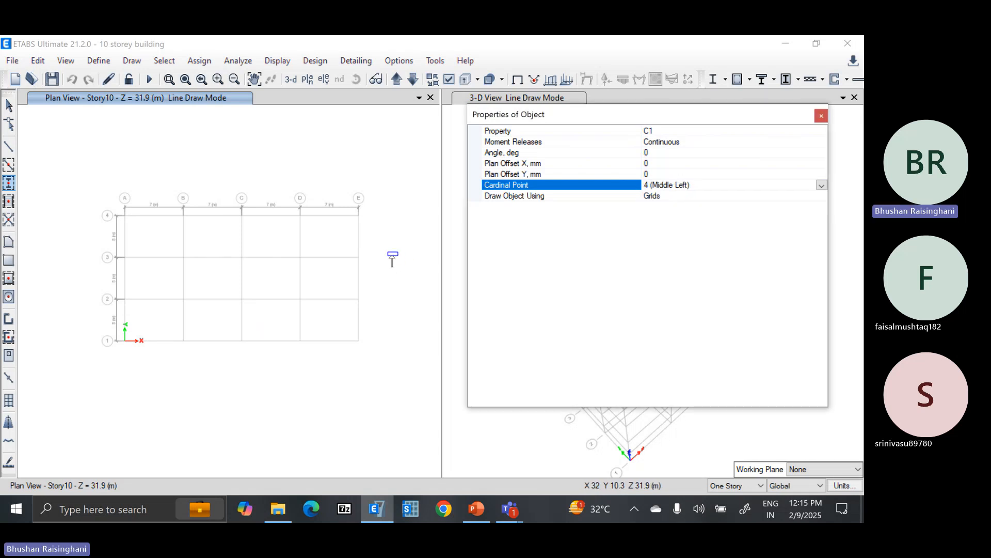
Try placing a C1 column at grid intersection A-4 in the Story10 plan, inspect its position and undo the placement.
click(127, 214)
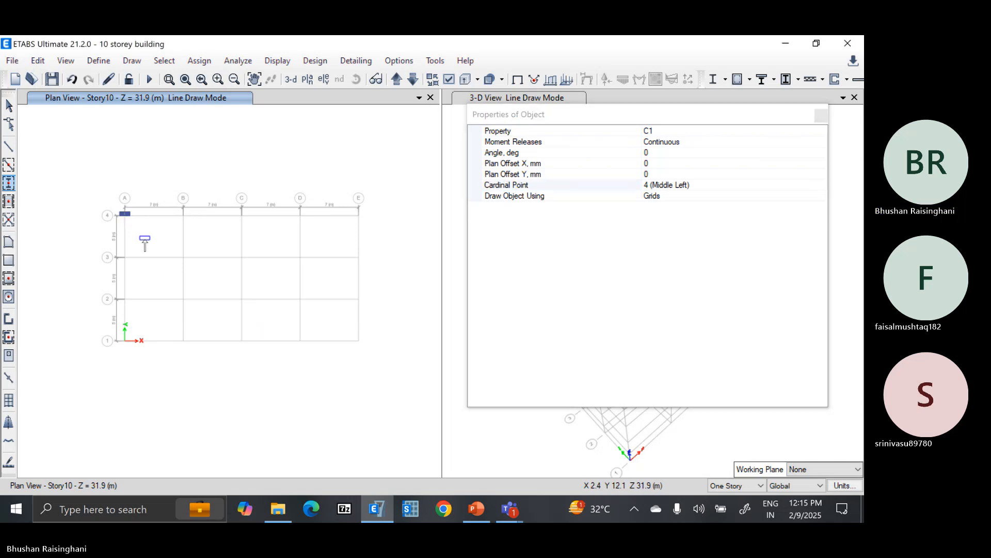
key(Escape)
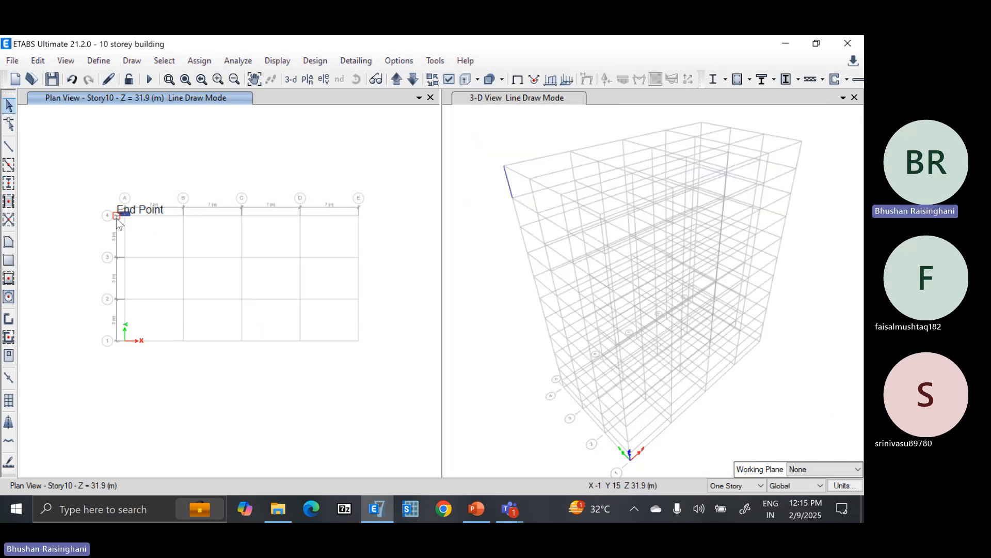
scroll(116, 218, up, 5)
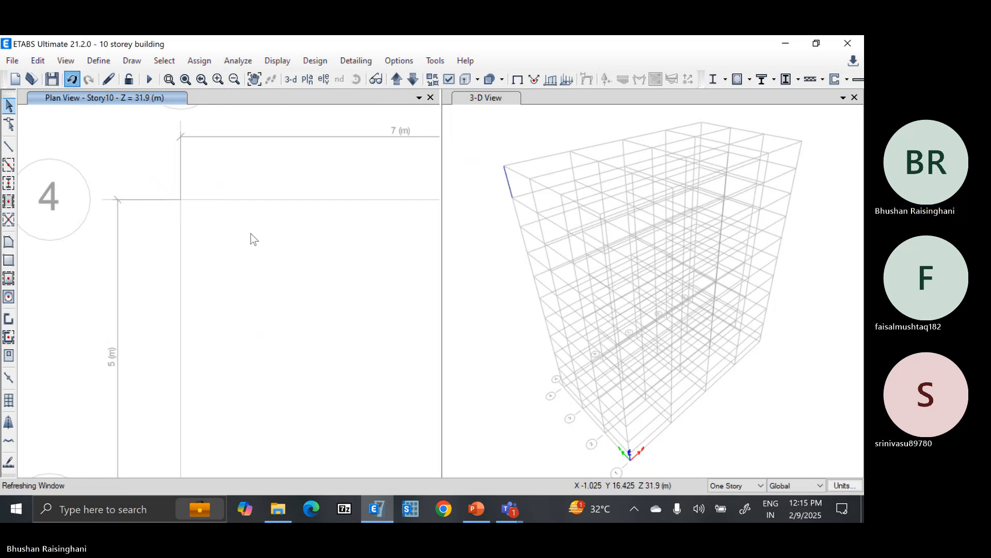
scroll(253, 238, down, 2)
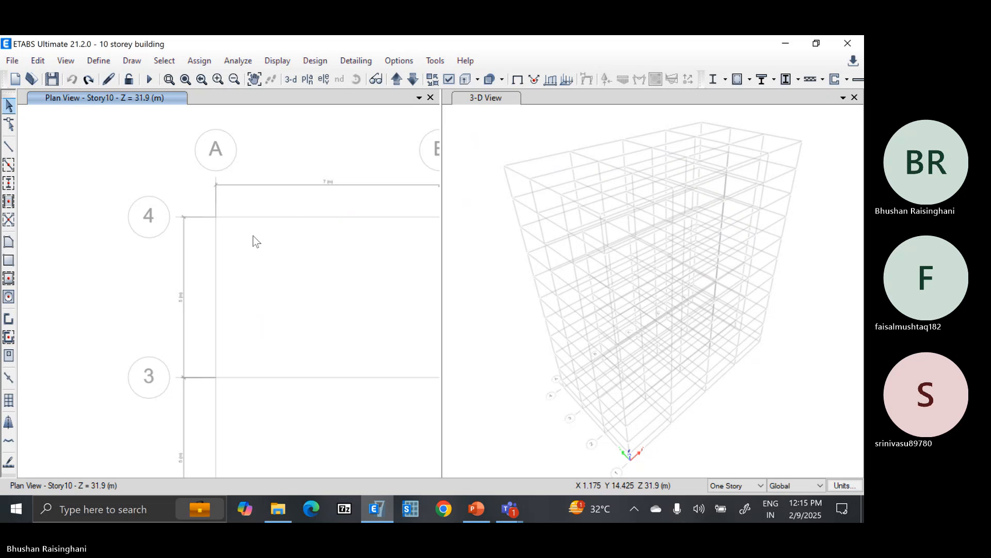
scroll(234, 232, down, 3)
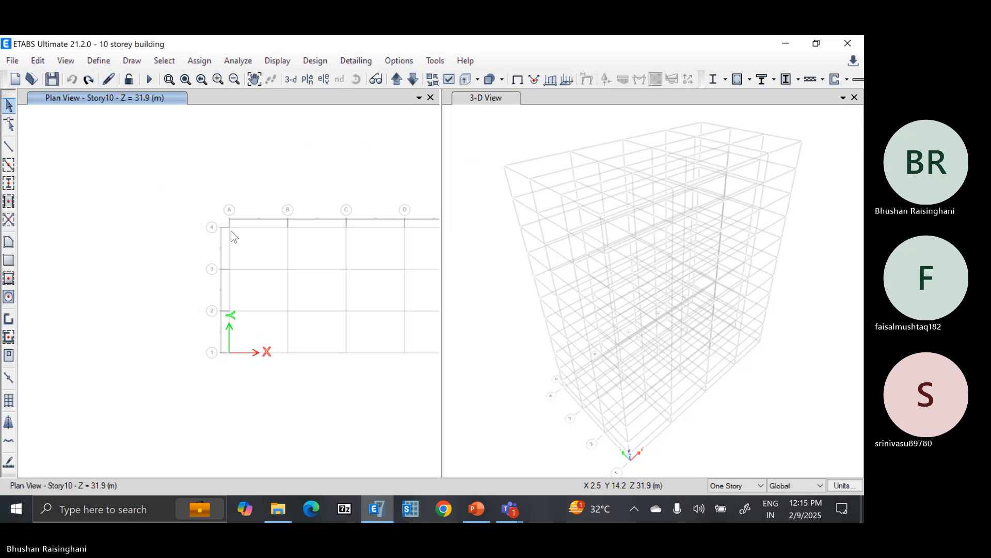
middle_drag(230, 231, 205, 224)
Try drawing C1 columns on All Stories at every intersection of grids A–E and 1–4, with cardinal point 4 (Middle Left).
click(13, 181)
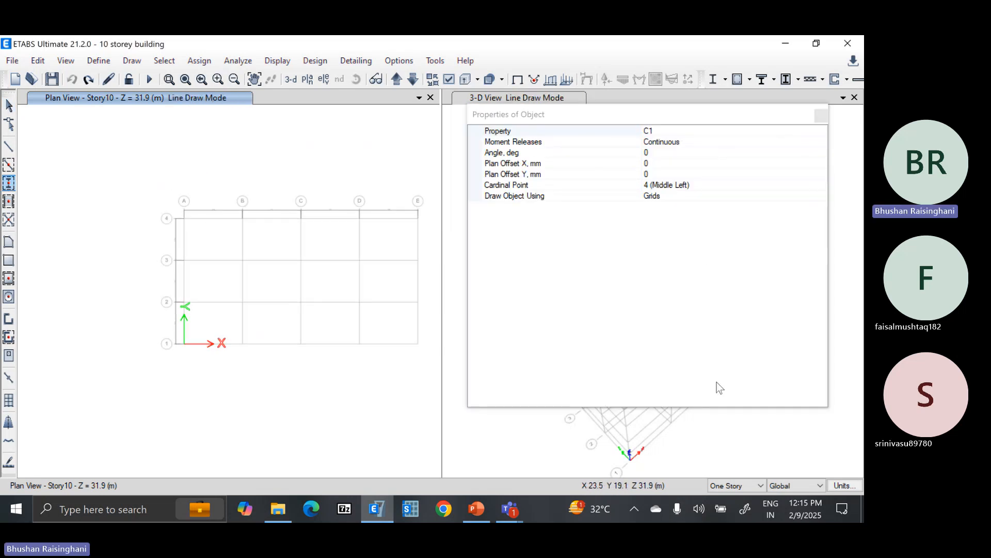
click(737, 485)
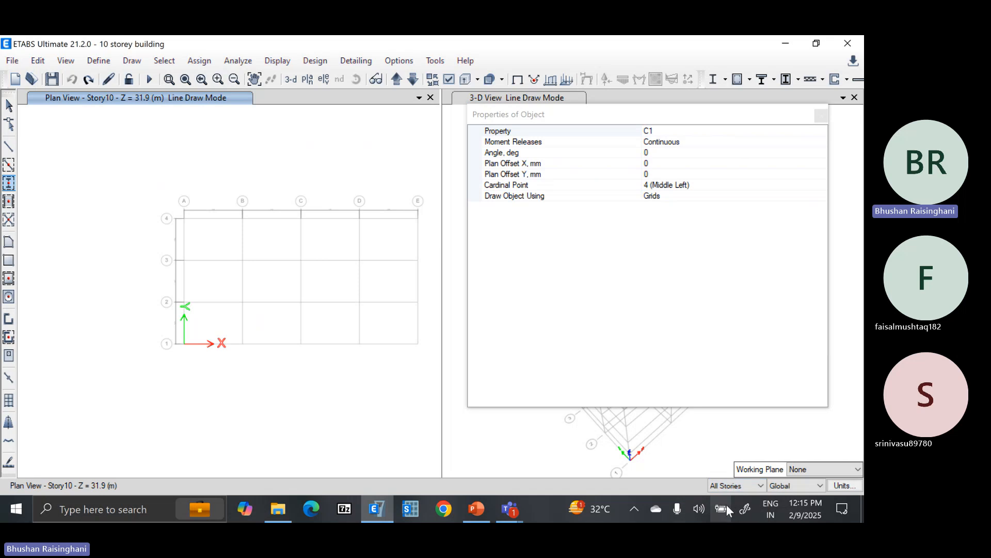
click(727, 505)
click(674, 197)
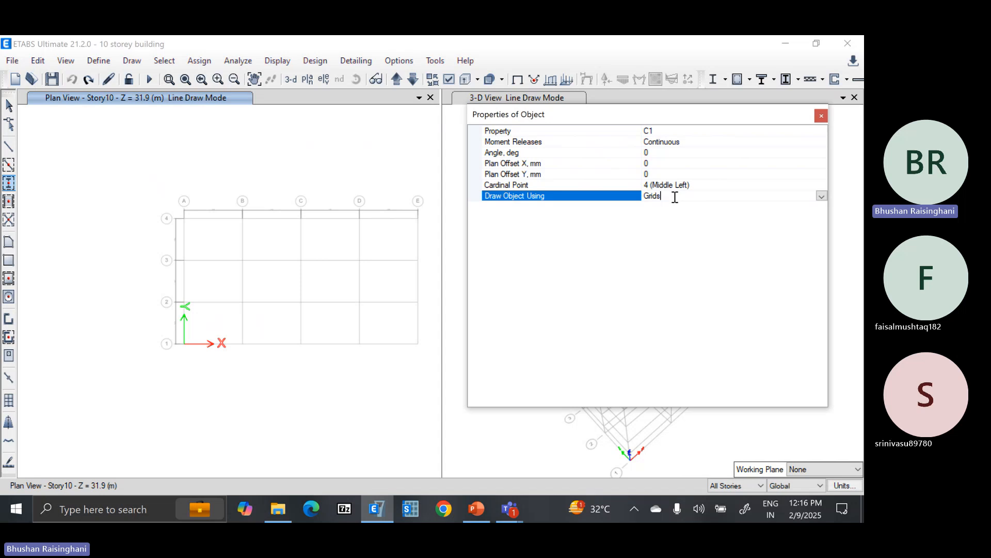
click(820, 197)
click(820, 196)
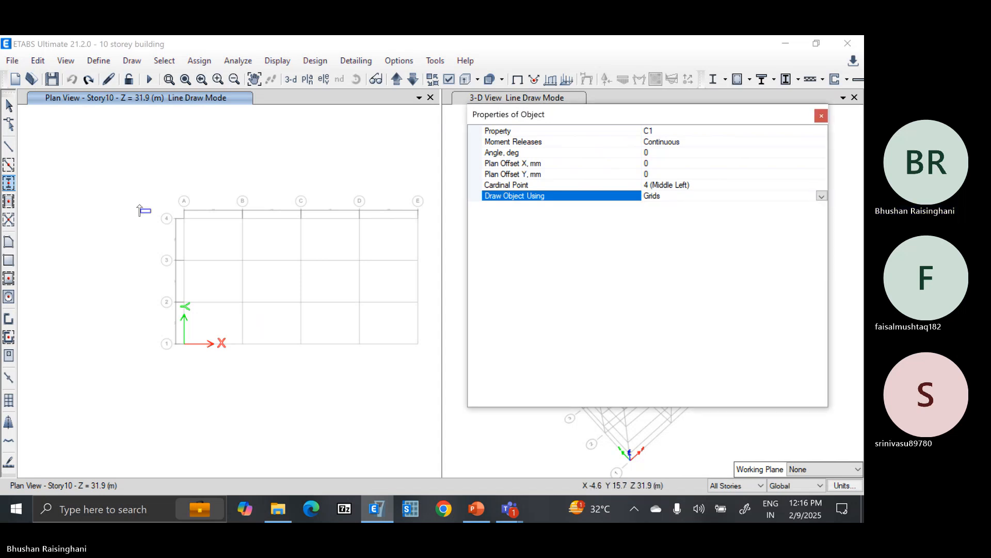
mouse_move(148, 192)
mouse_down()
mouse_move(369, 349)
mouse_move(429, 365)
mouse_up()
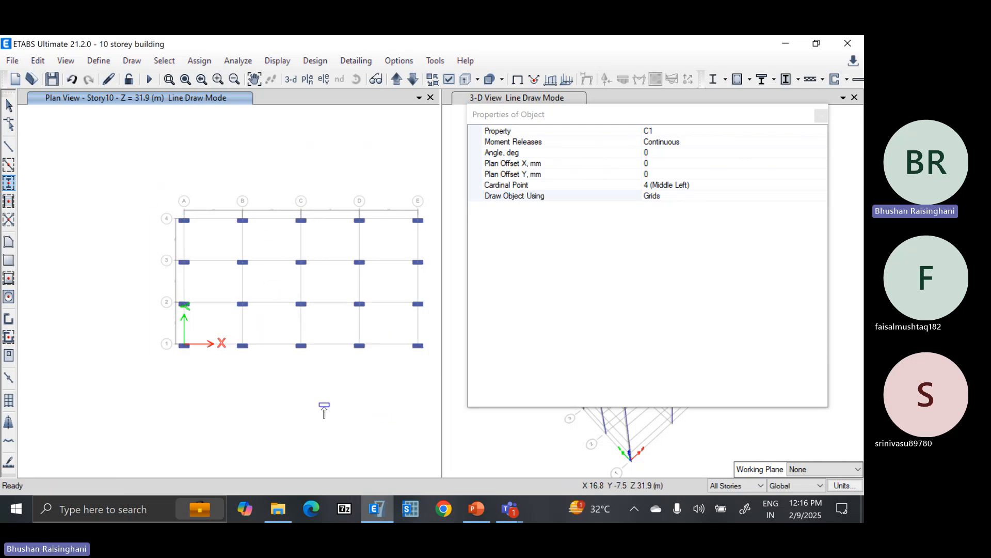
click(821, 116)
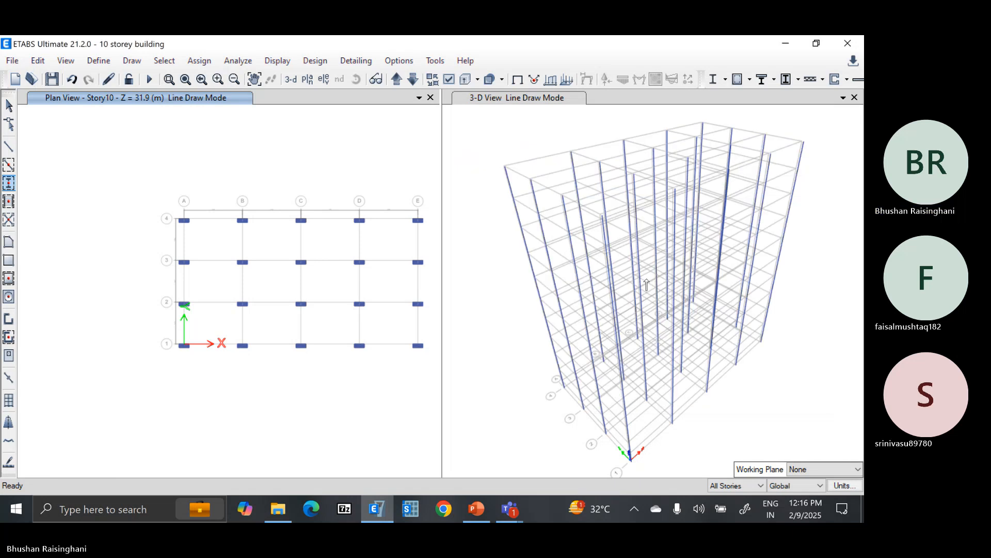
key(Escape)
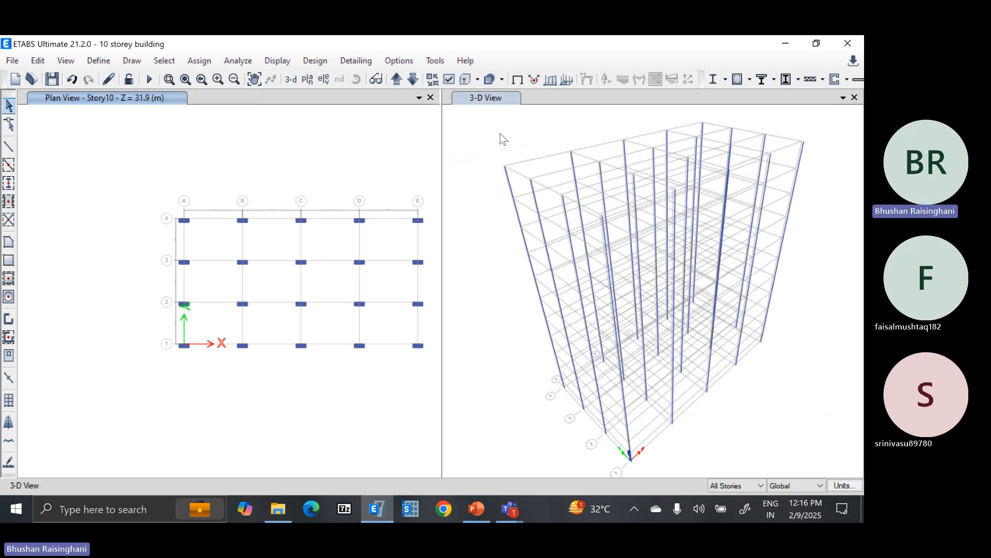
Show the frames as extruded sections in the 3-D view and inspect the columns from a rotated angle.
click(500, 139)
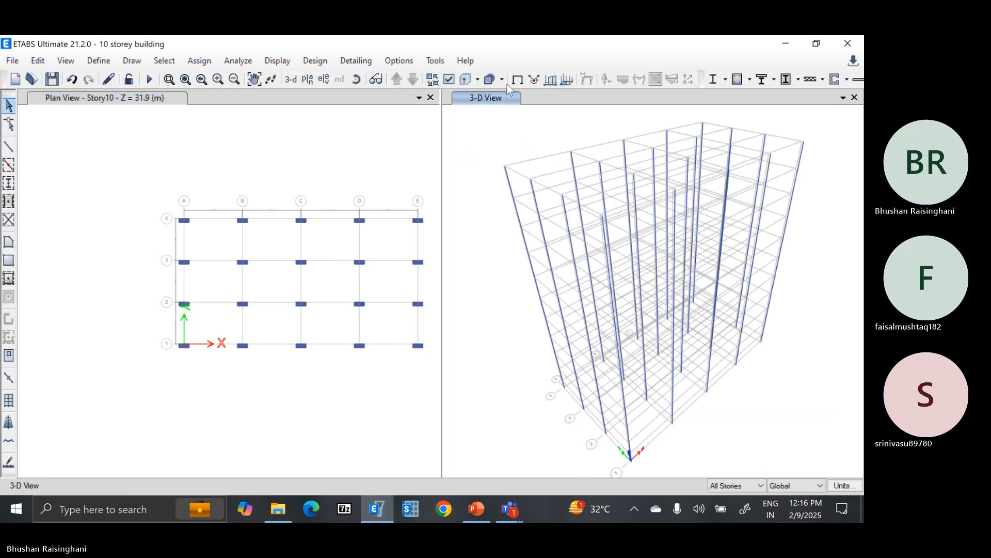
click(471, 79)
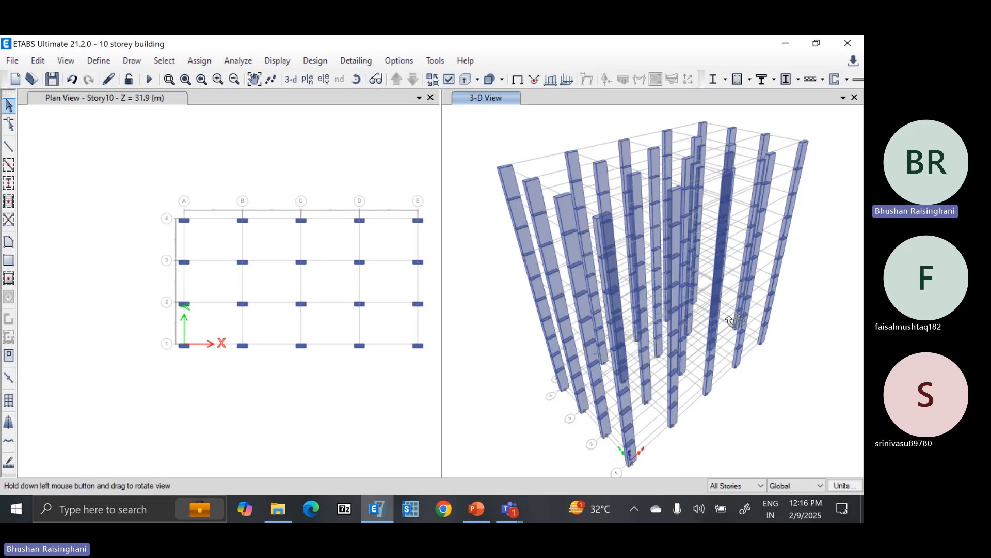
drag(730, 321, 685, 321)
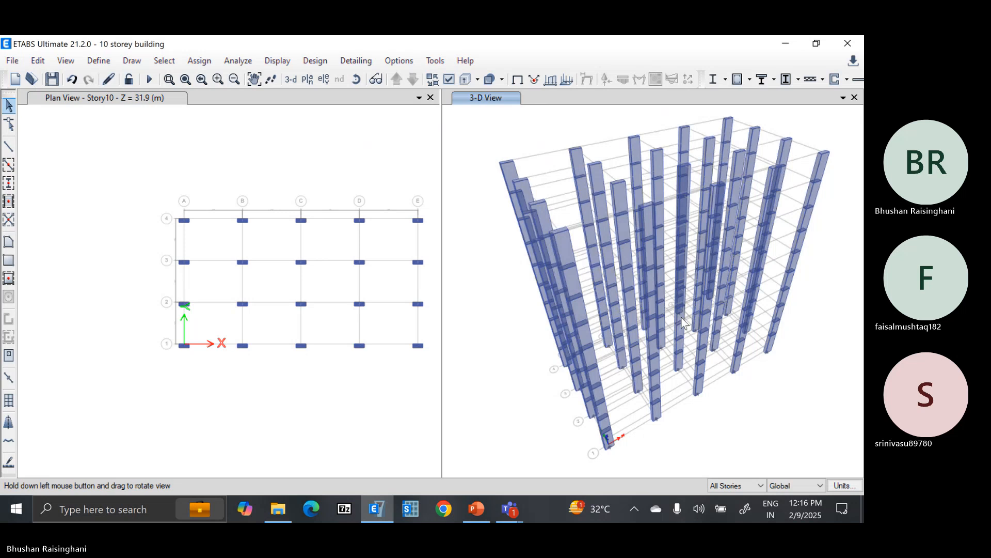
Undo the C1 columns drawn on all stories and set the drawing scope back to One Story.
click(73, 80)
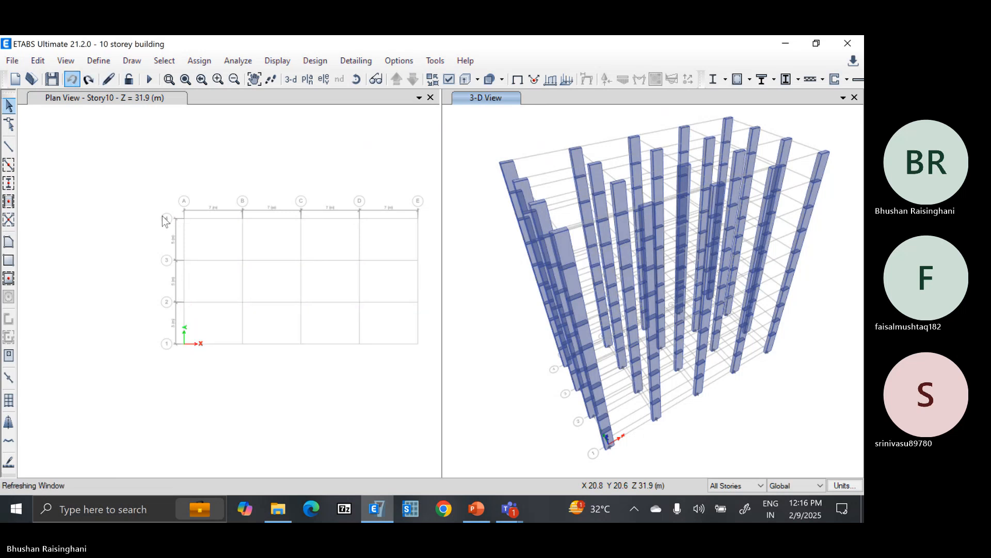
click(736, 485)
click(731, 498)
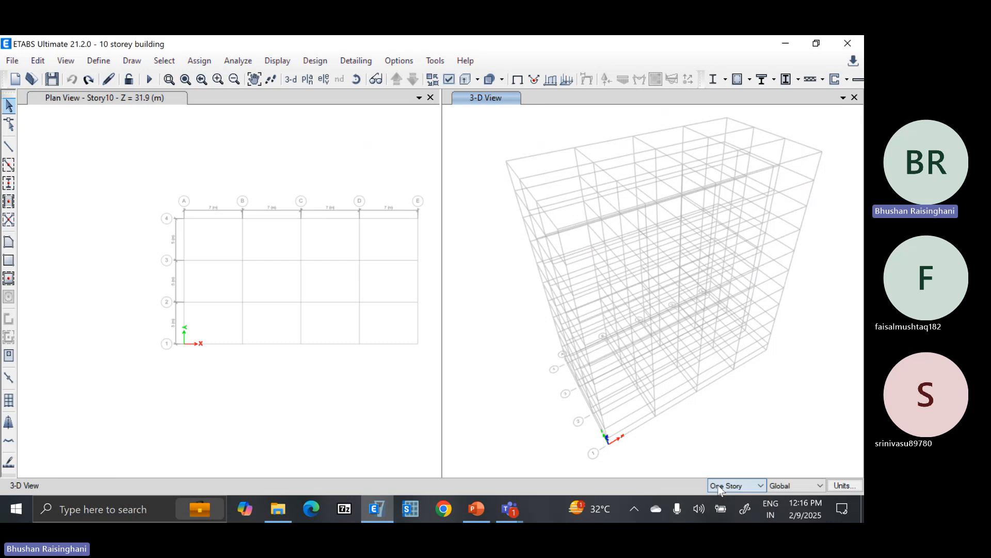
Draw C2 columns with cardinal point 5 (Middle Center) at every intersection of grids A–E and 1–4 on Story10.
click(9, 184)
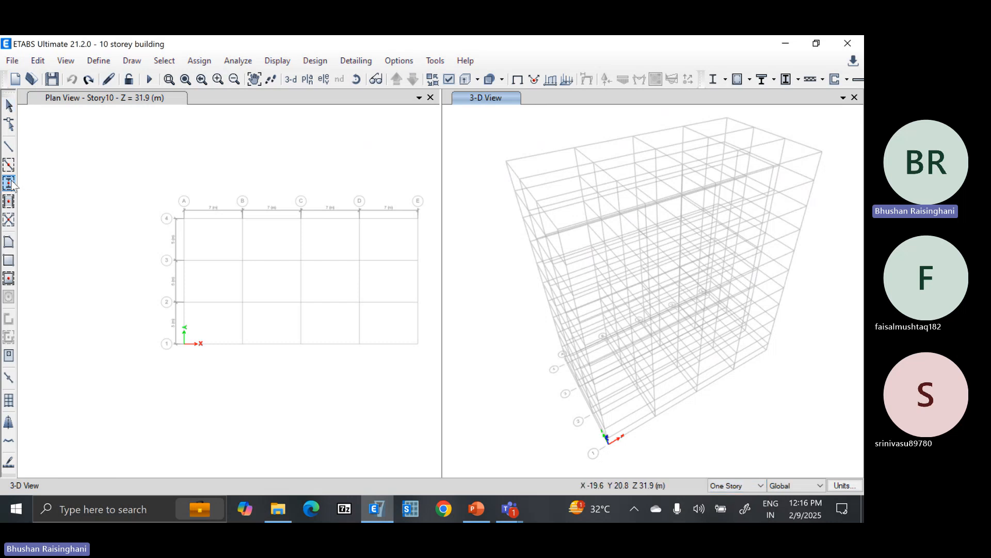
click(778, 131)
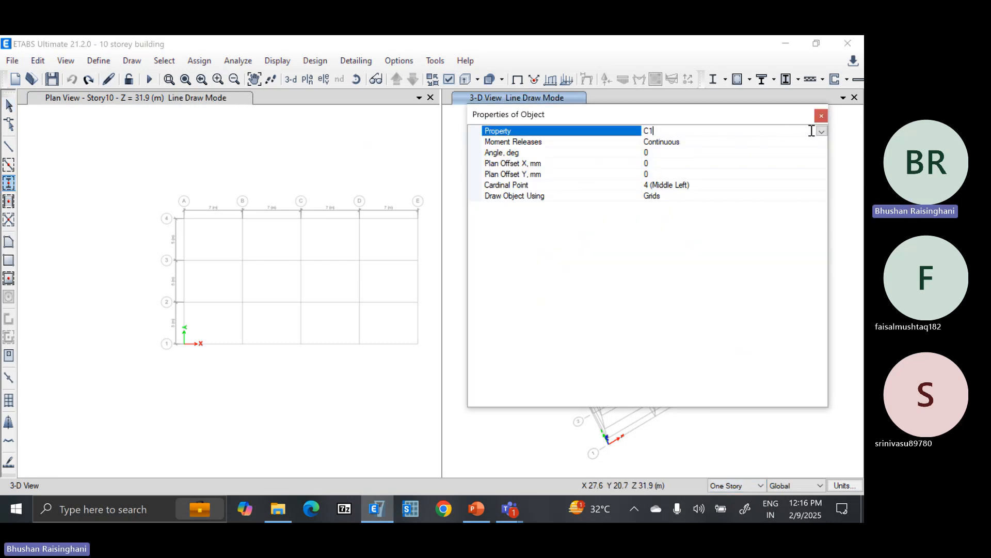
click(821, 131)
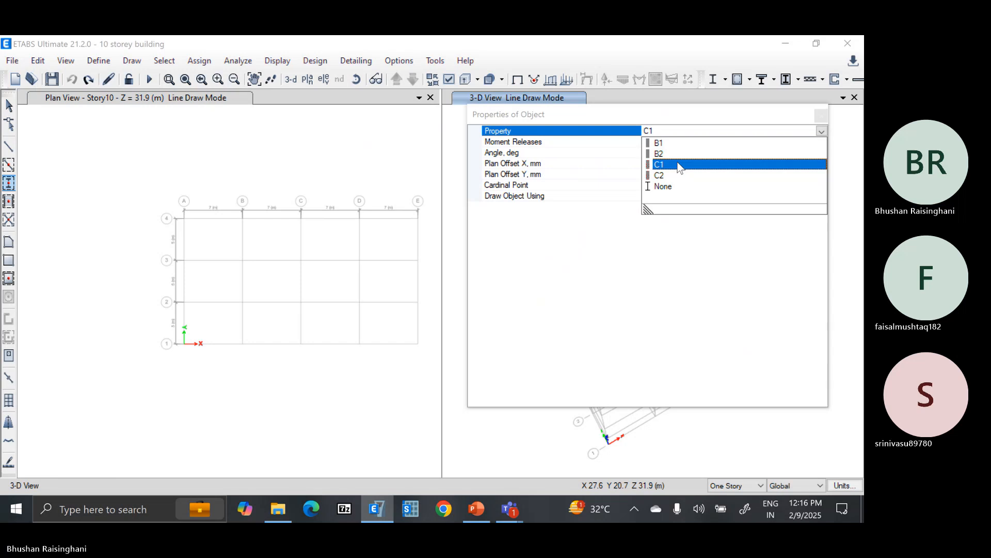
click(668, 176)
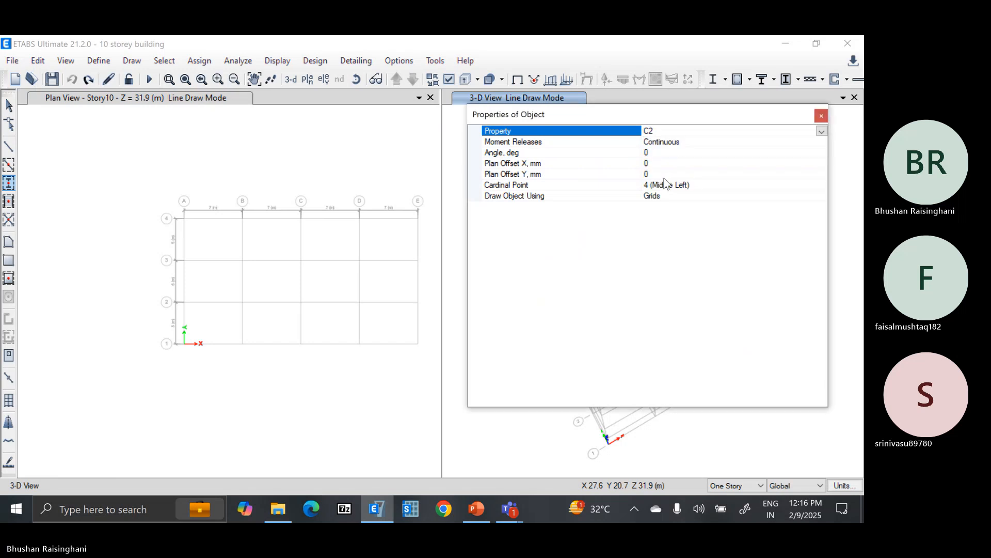
click(709, 184)
click(820, 185)
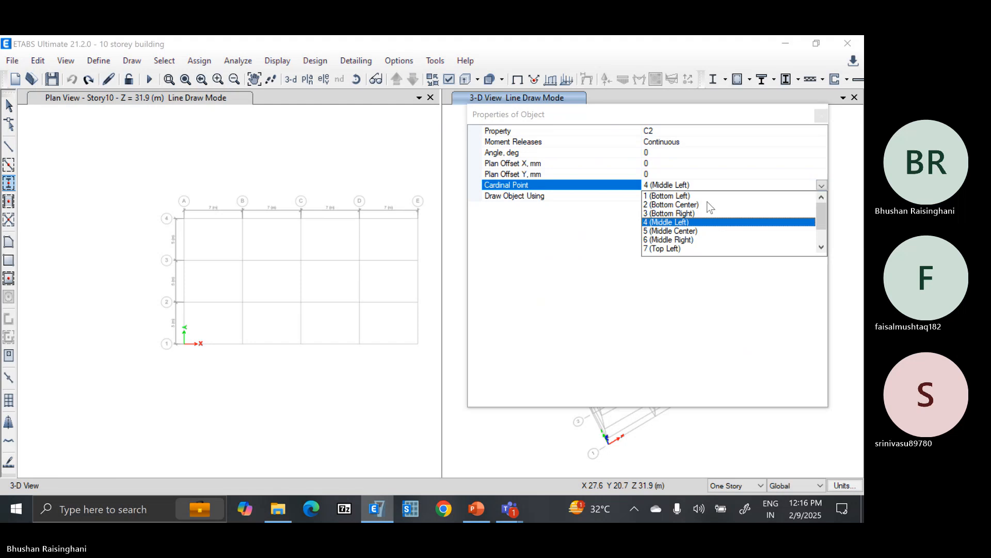
click(695, 231)
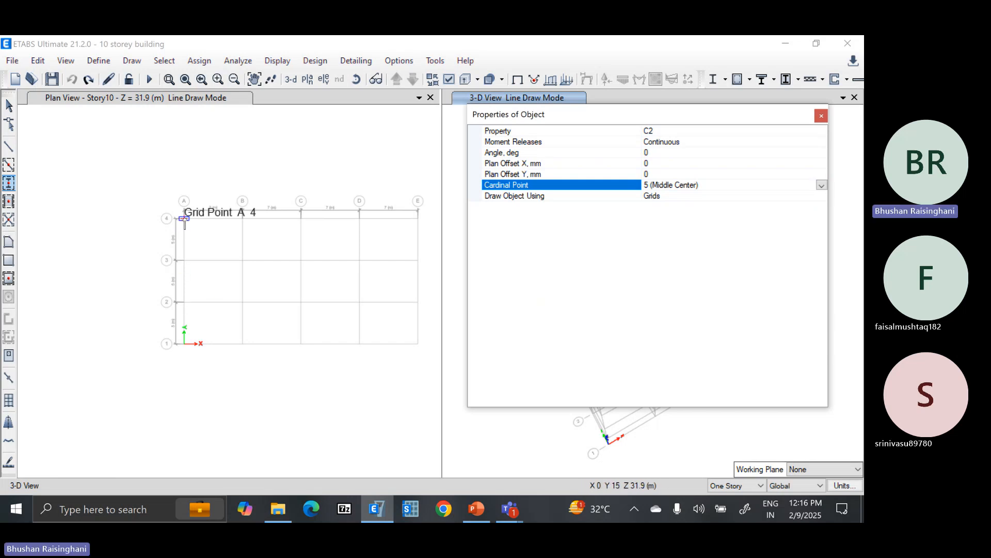
drag(169, 197, 429, 368)
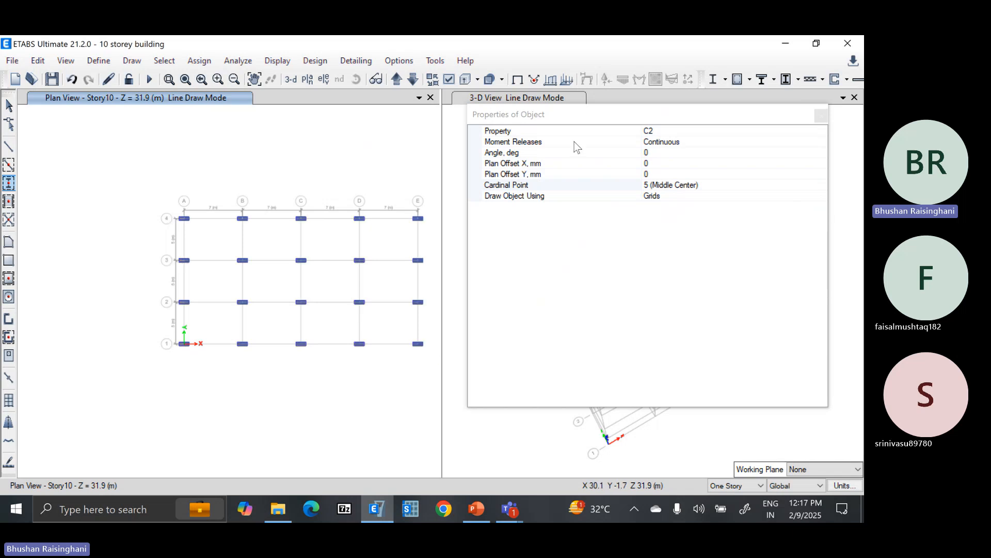
drag(601, 115, 665, 126)
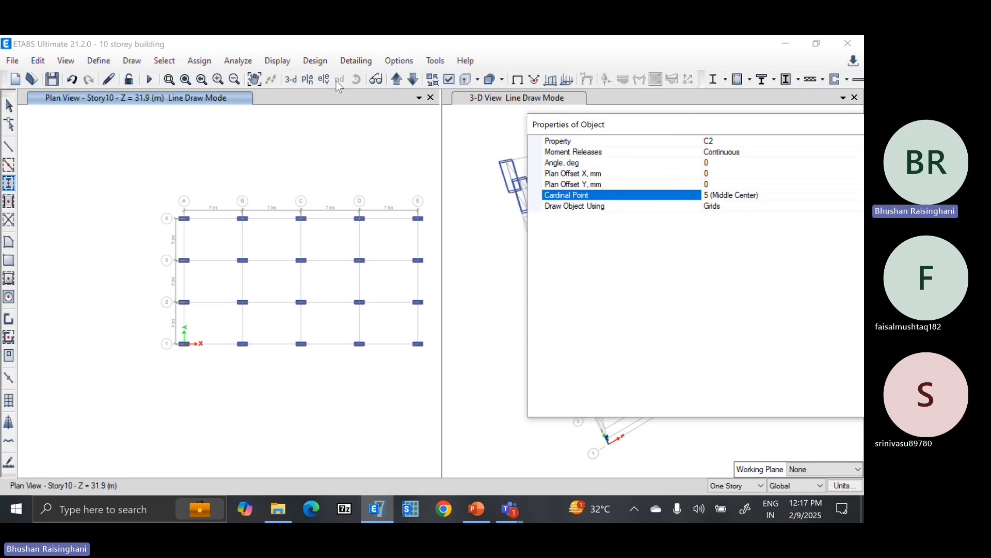
click(413, 81)
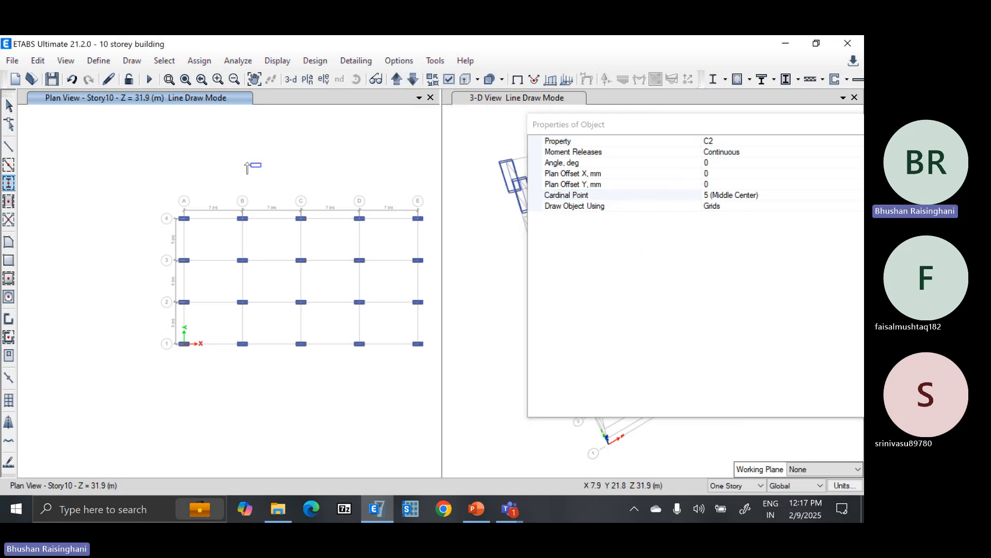
key(Escape)
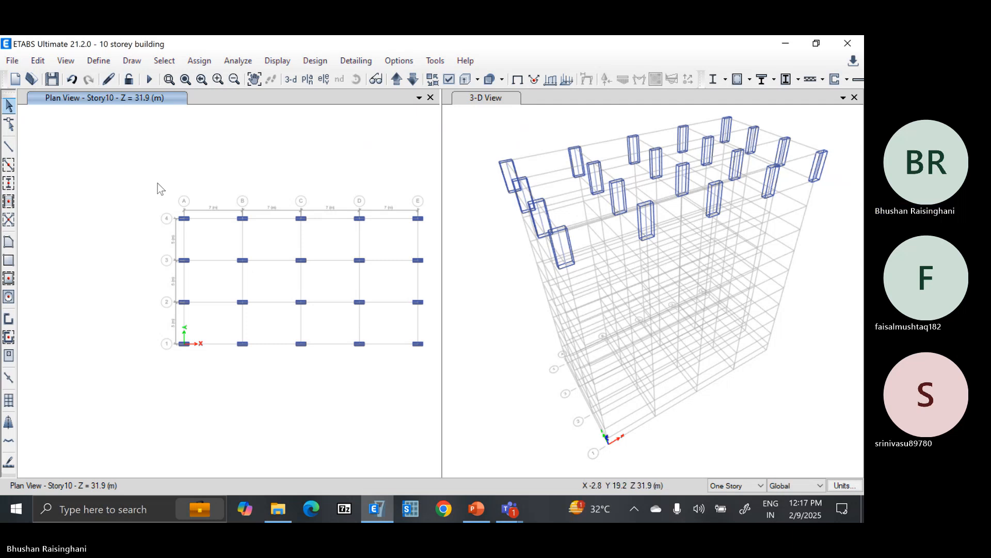
Replicate all Story10 columns onto Story9, Story8 and Story7.
drag(160, 177, 427, 380)
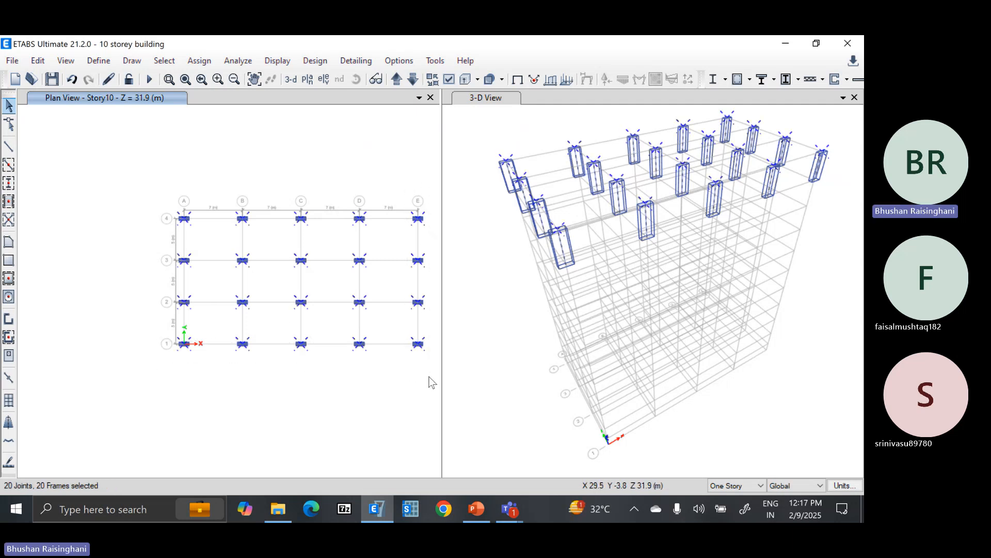
click(39, 61)
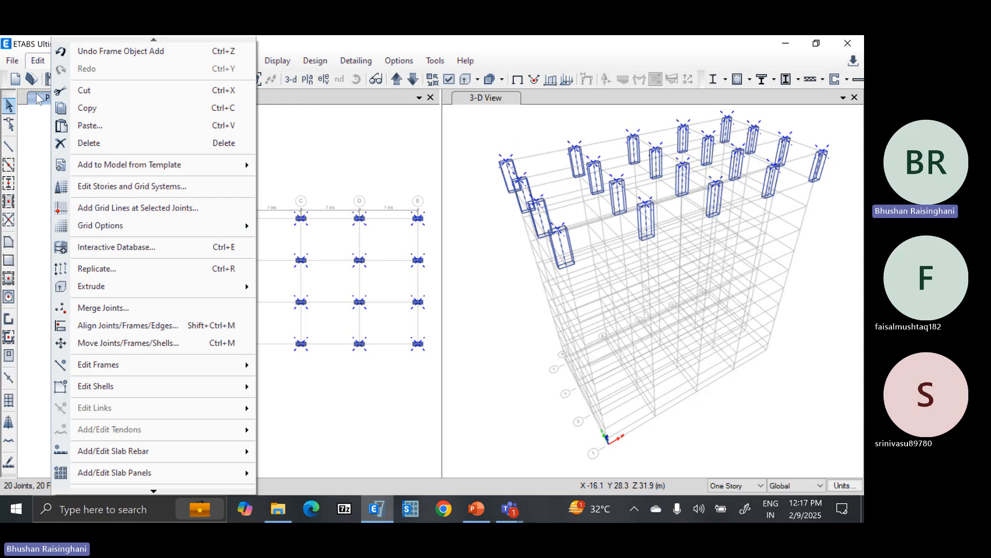
click(100, 266)
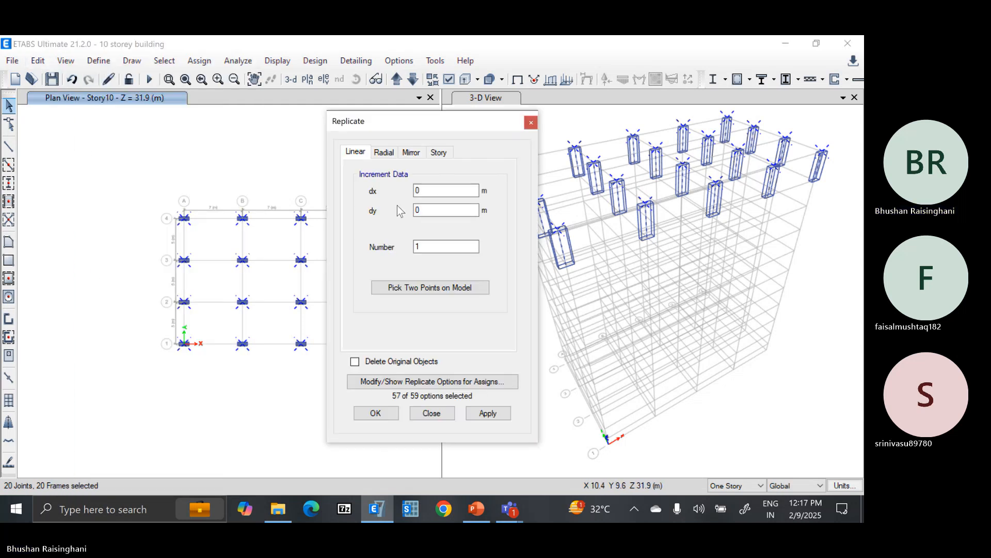
click(438, 153)
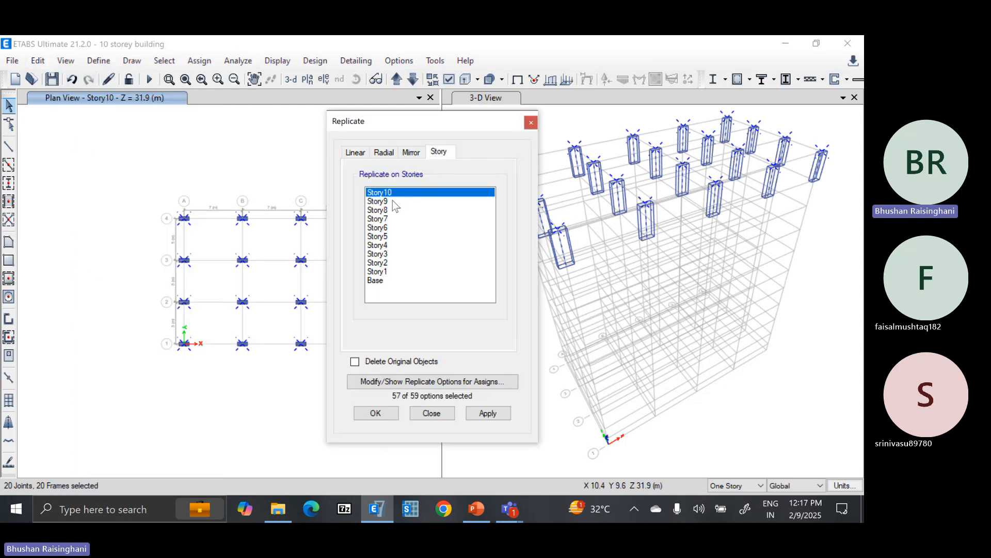
drag(395, 204, 397, 219)
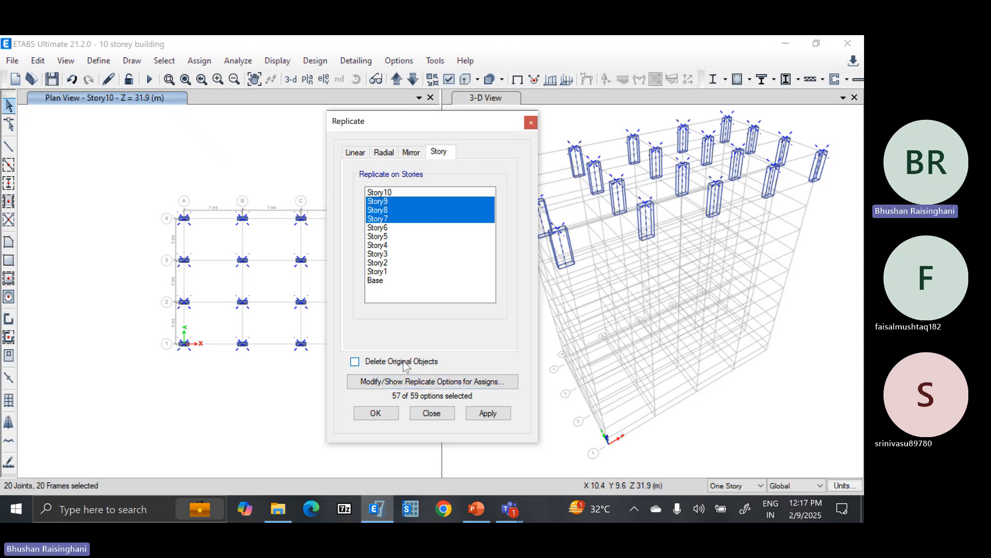
click(487, 413)
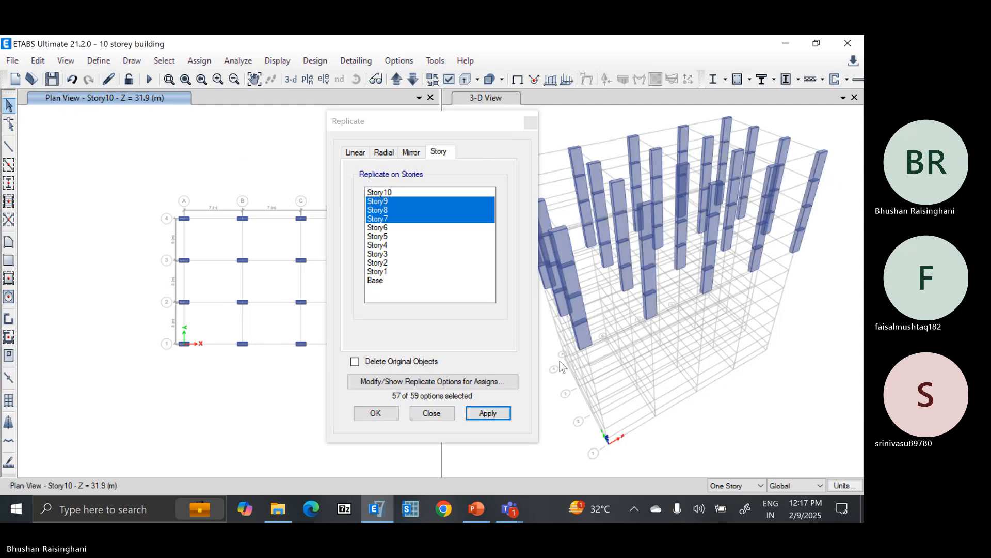
click(378, 413)
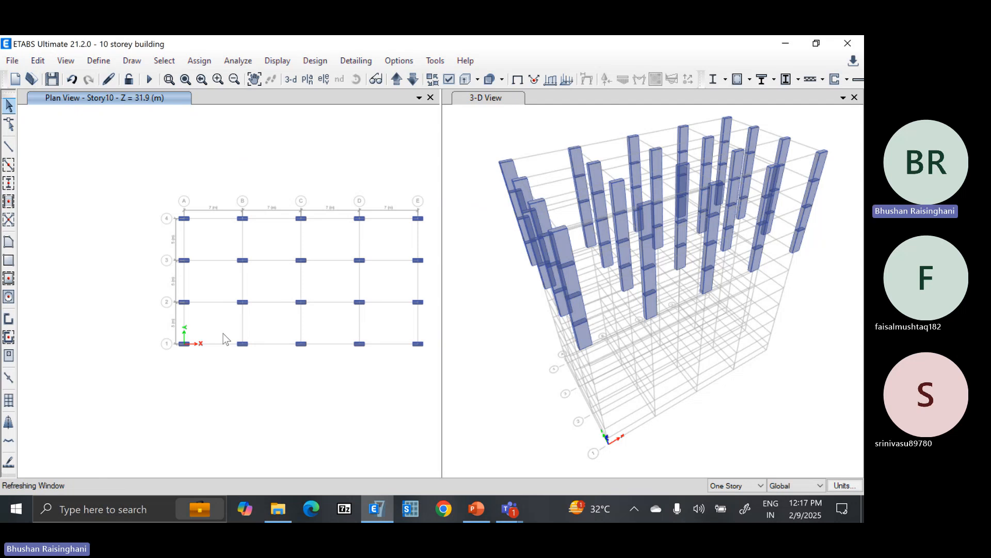
Draw C1 columns at every intersection of grids A–E and 1–4 on the Story1 plan.
click(307, 78)
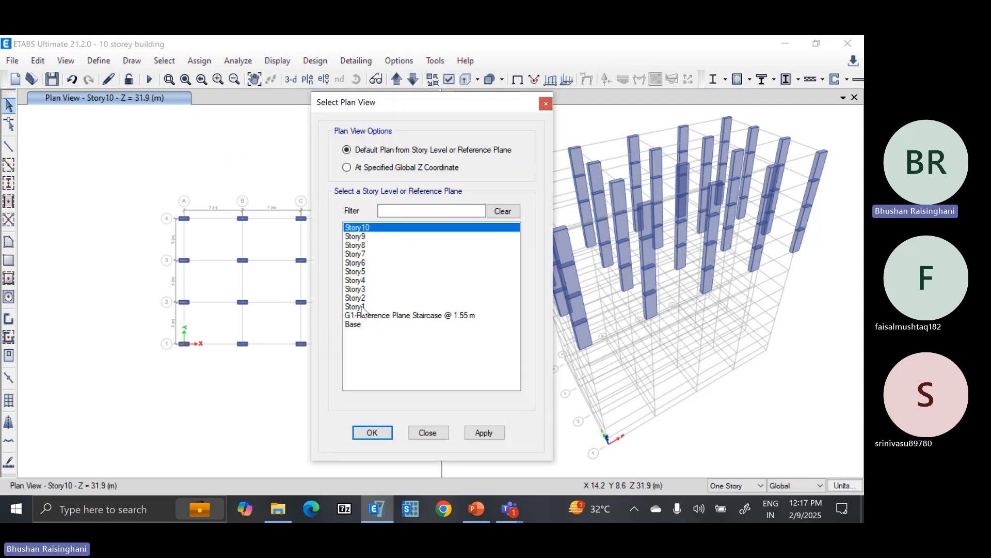
click(362, 308)
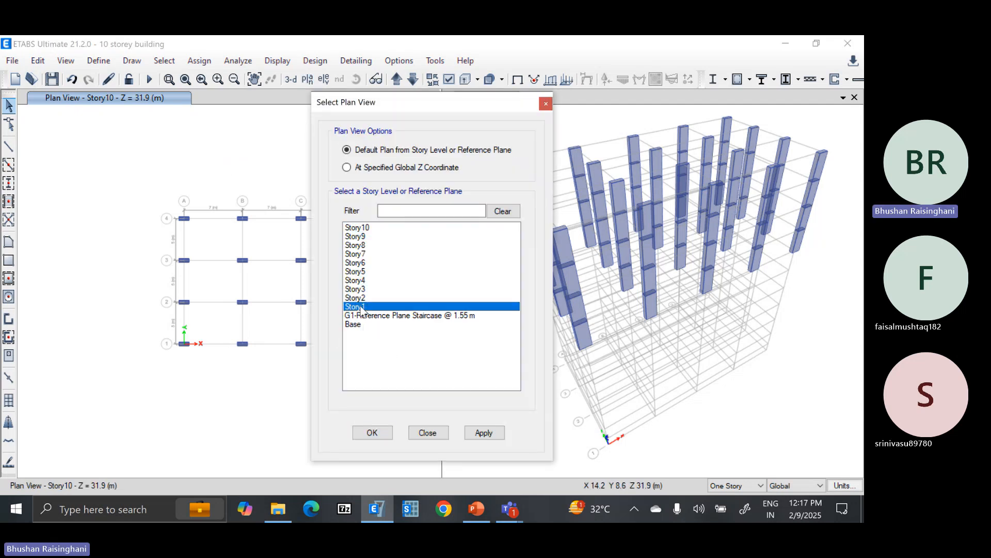
click(391, 432)
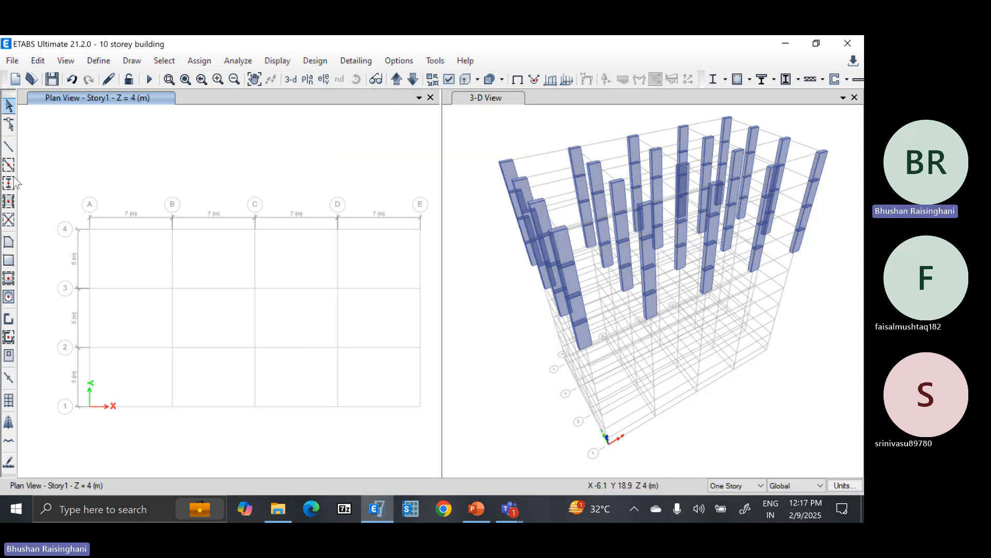
click(9, 182)
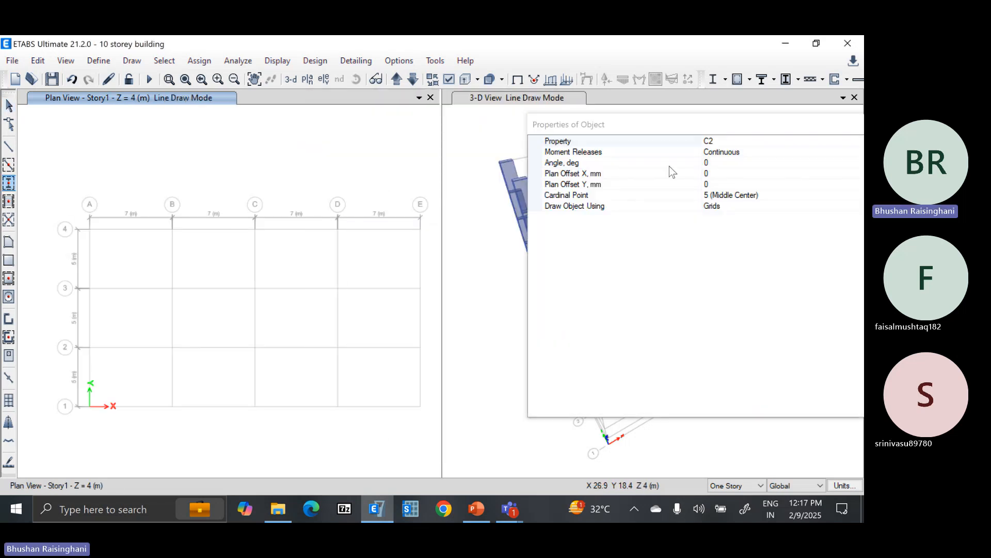
click(798, 140)
click(824, 138)
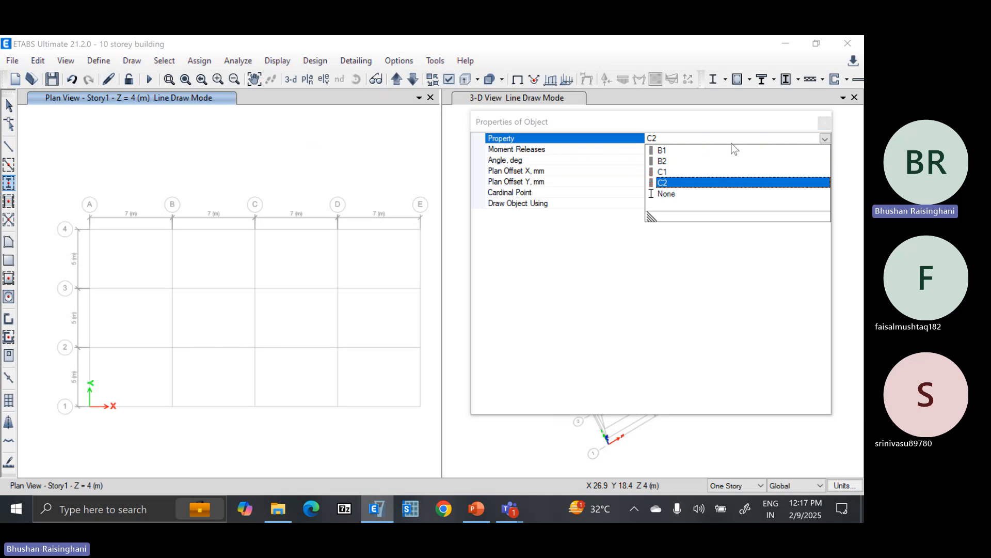
click(676, 169)
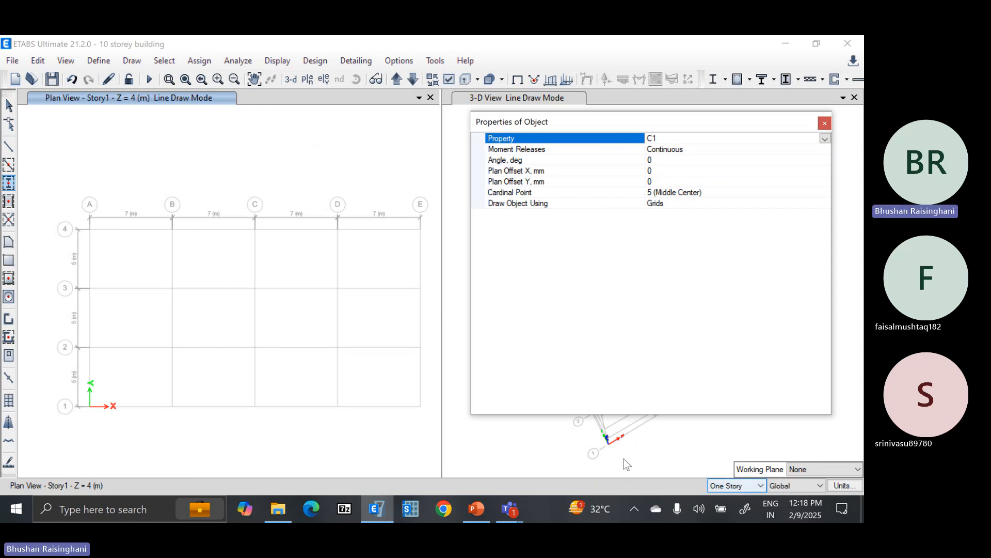
drag(72, 206, 433, 433)
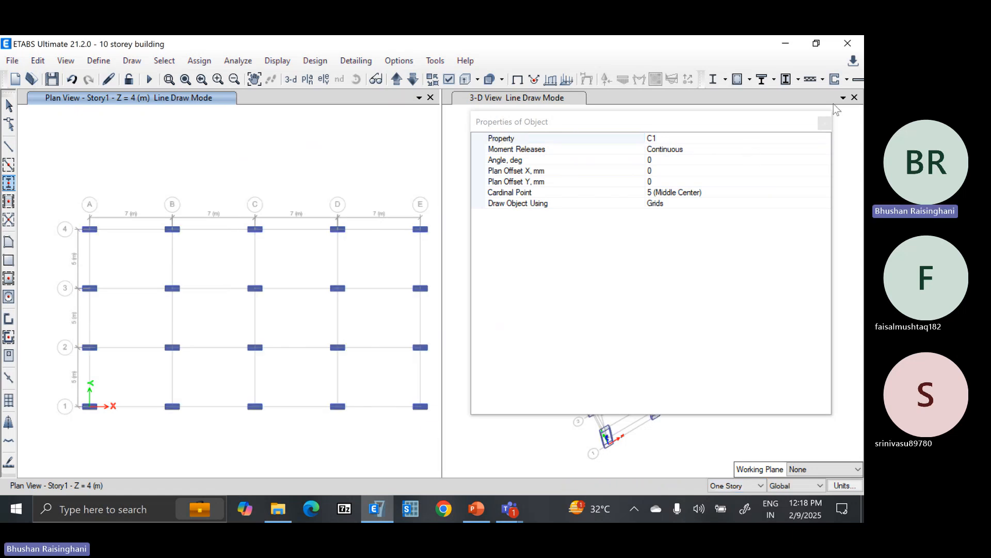
click(825, 122)
key(Escape)
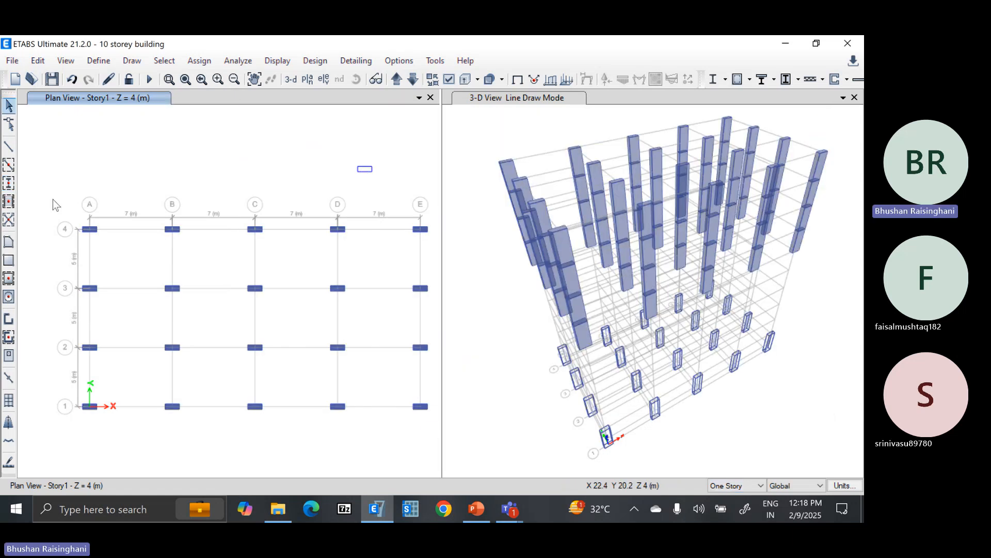
Replicate all Story1 columns onto Story2, Story3, Story4, Story5 and Story6.
mouse_move(52, 199)
mouse_down()
mouse_move(234, 339)
mouse_move(434, 434)
mouse_up()
click(45, 66)
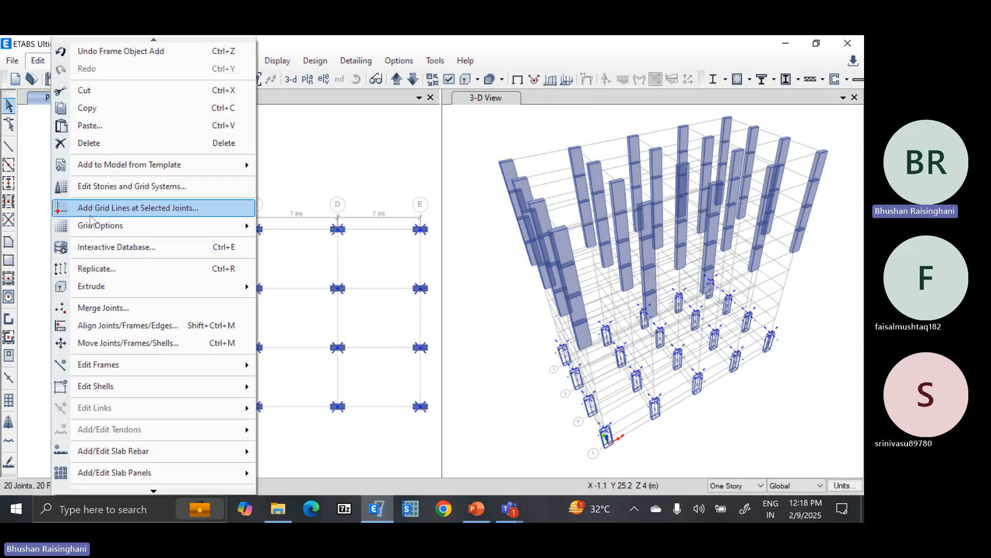
click(104, 268)
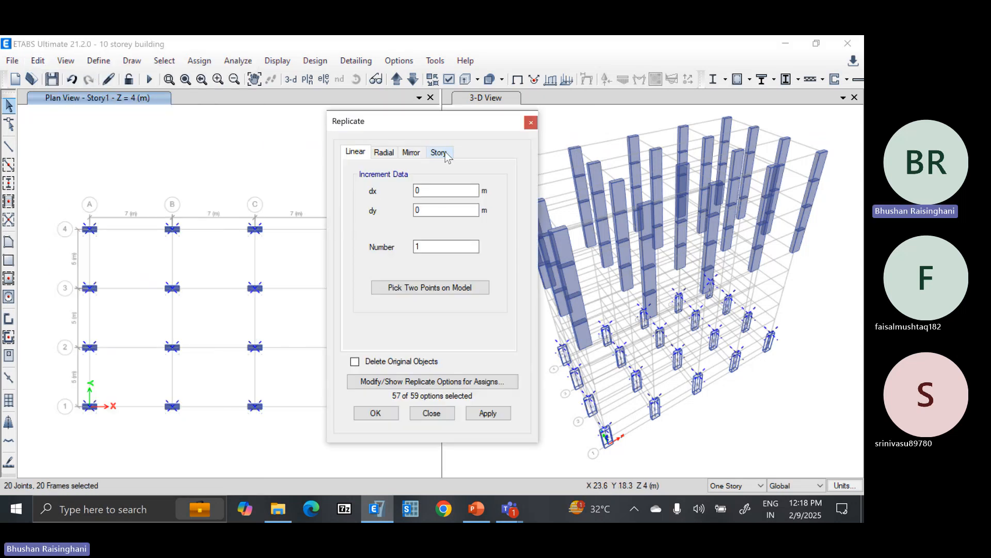
click(439, 151)
drag(388, 264, 389, 231)
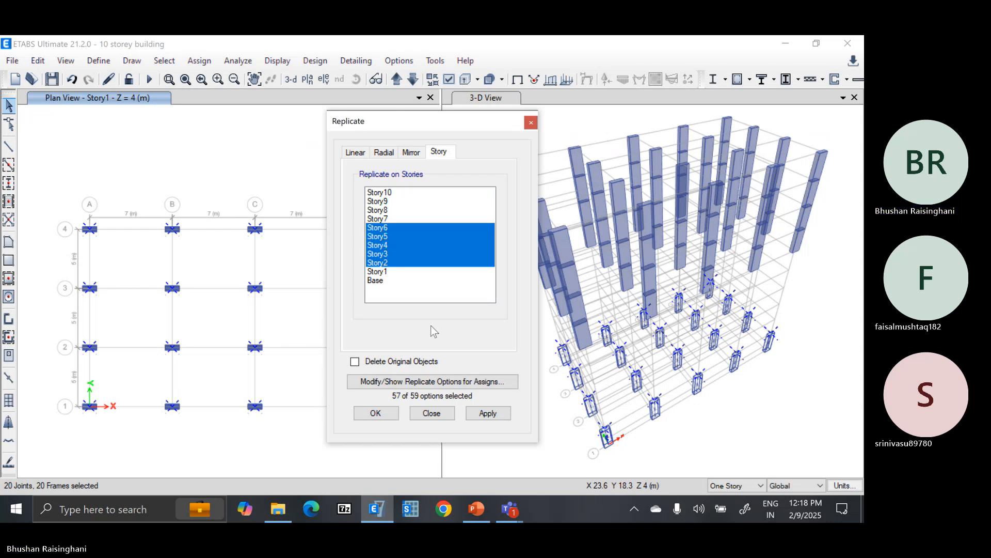
click(503, 413)
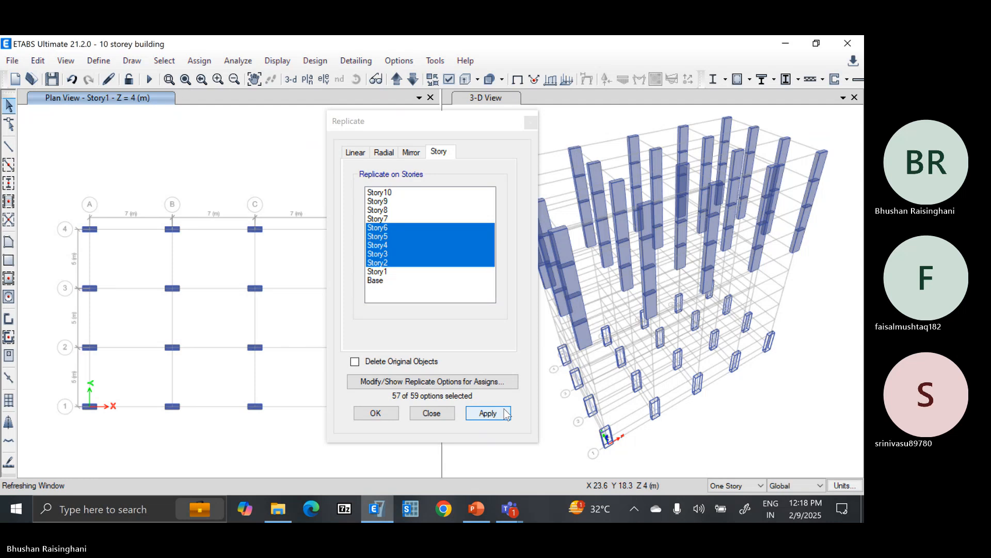
click(376, 413)
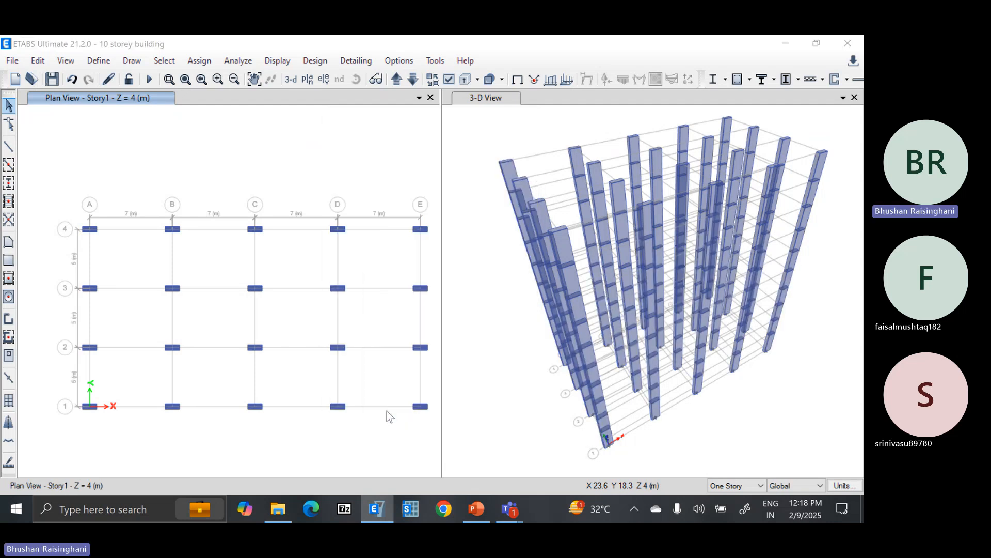
Check the assigned section property of a Story6 column and of a Story10 column in the 3-D view.
click(587, 355)
right_click(588, 355)
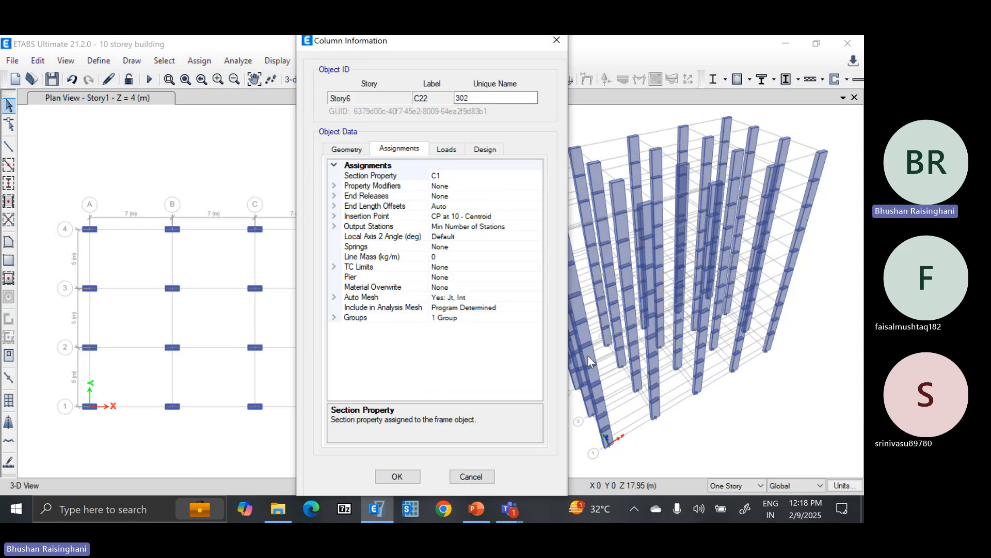
click(473, 475)
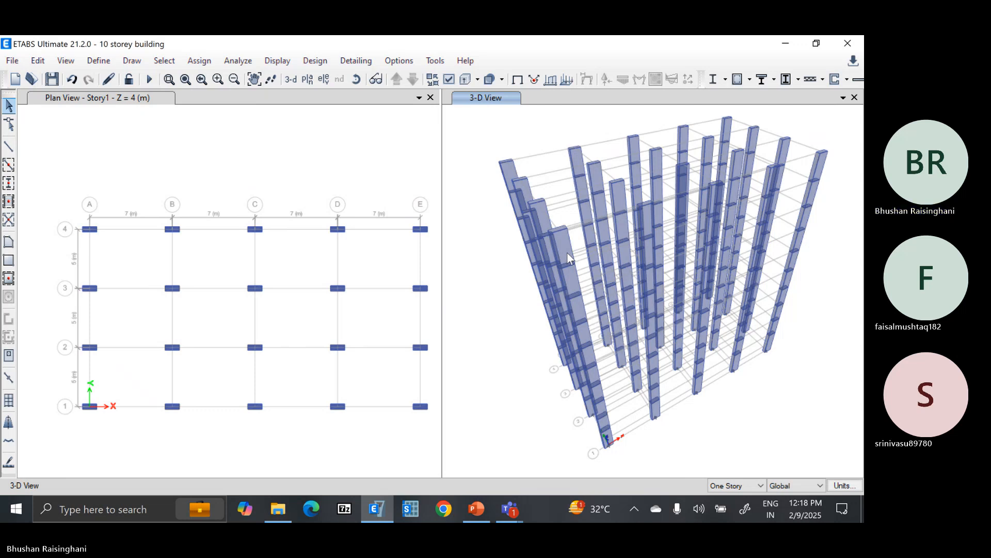
right_click(562, 247)
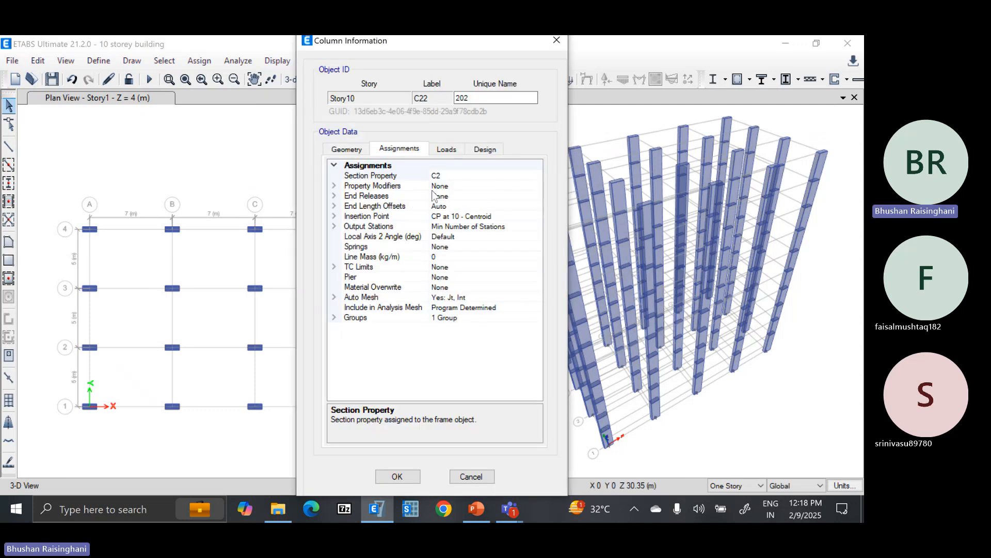
click(472, 475)
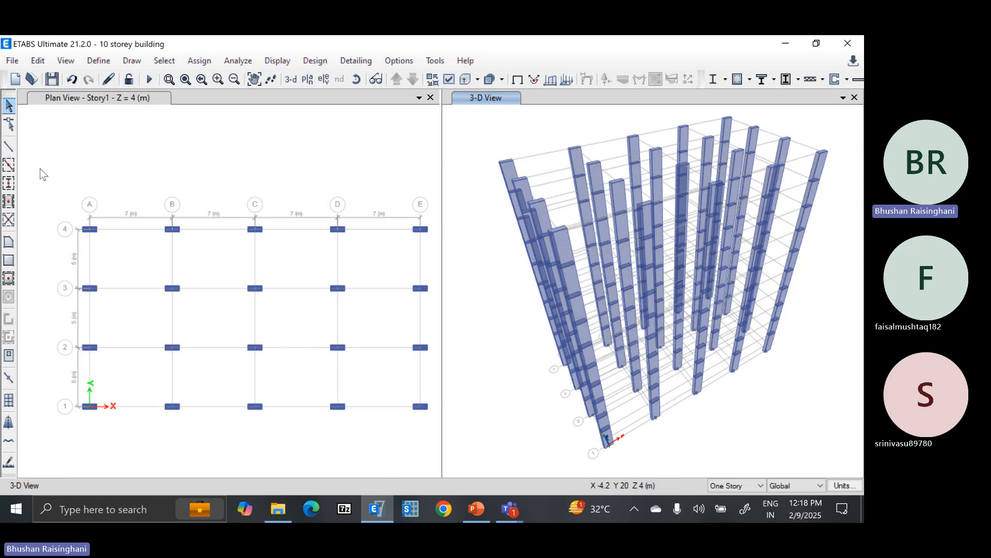
Draw B1 frame beams along all grid lines between A–E and 1–4 on Story1.
click(9, 164)
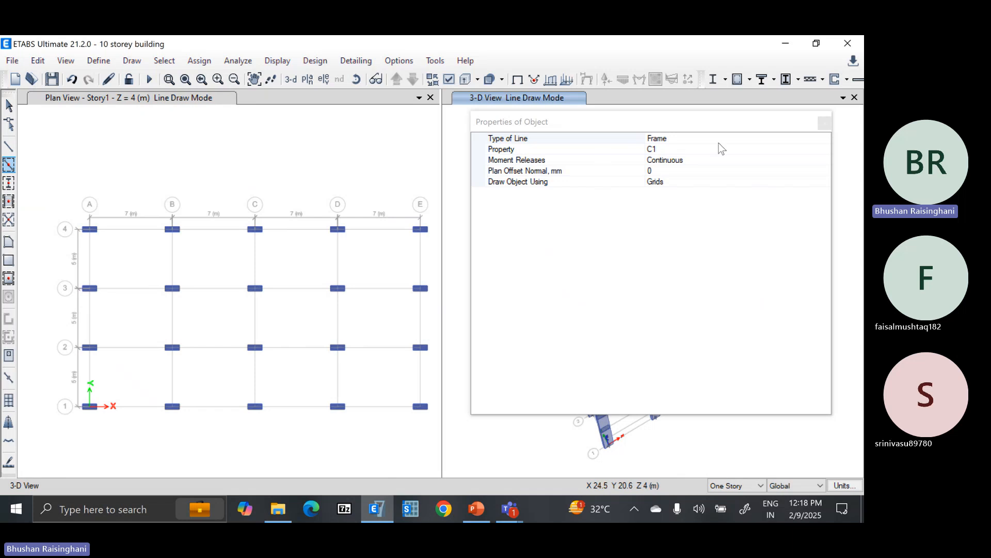
click(801, 151)
click(826, 150)
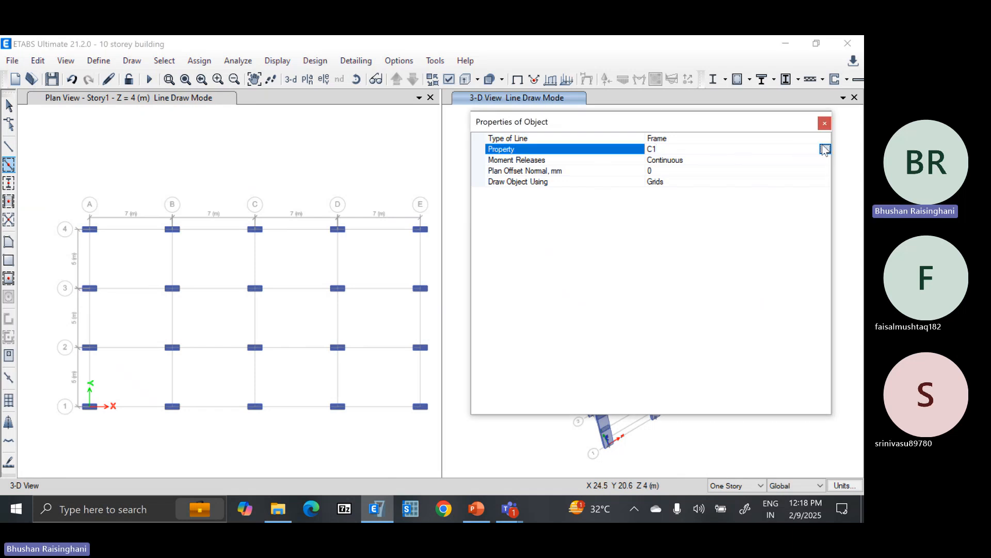
click(673, 161)
click(758, 138)
click(826, 138)
click(829, 139)
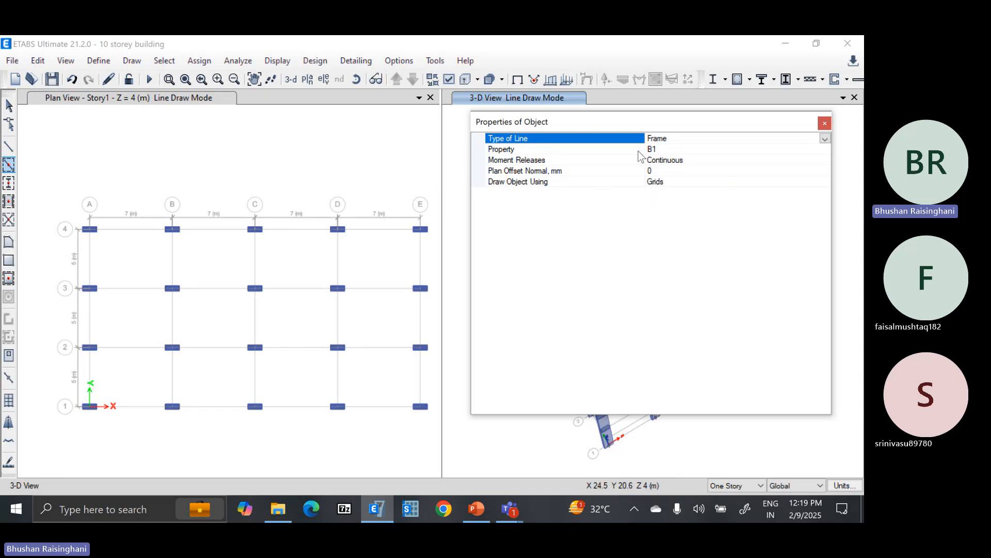
drag(52, 195, 432, 444)
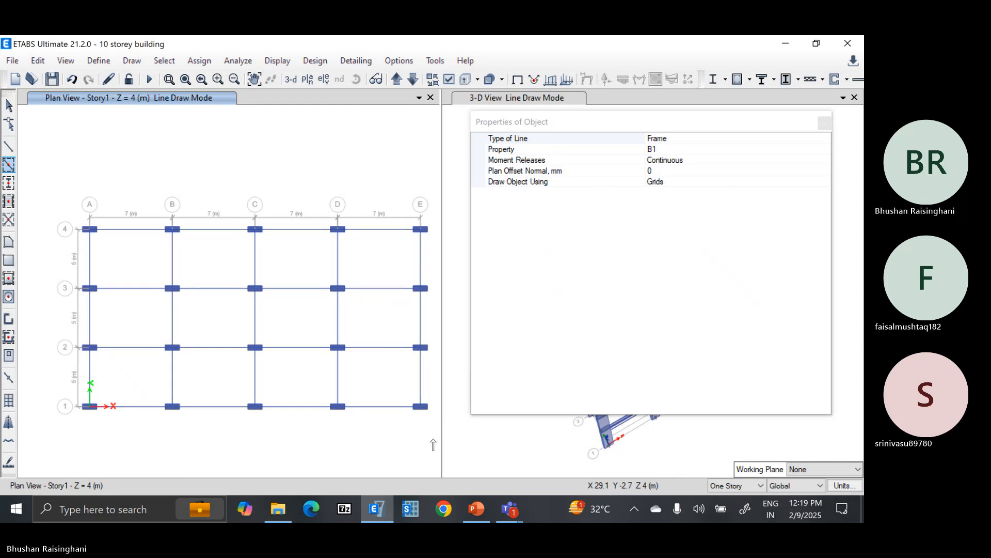
click(825, 124)
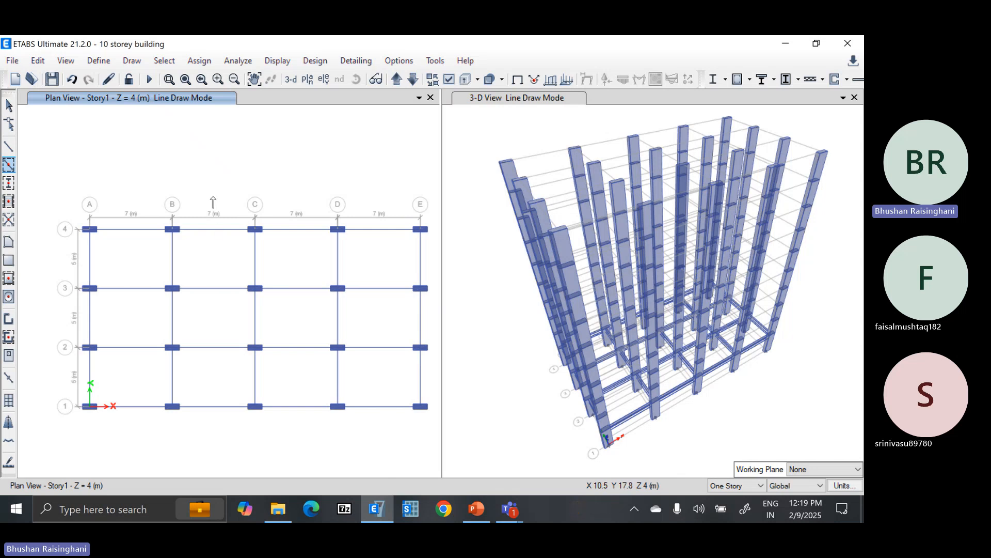
key(Escape)
Select all beams by object type and replicate them onto Story2, Story3, Story4, Story5 and Story6.
click(164, 60)
mouse_move(190, 80)
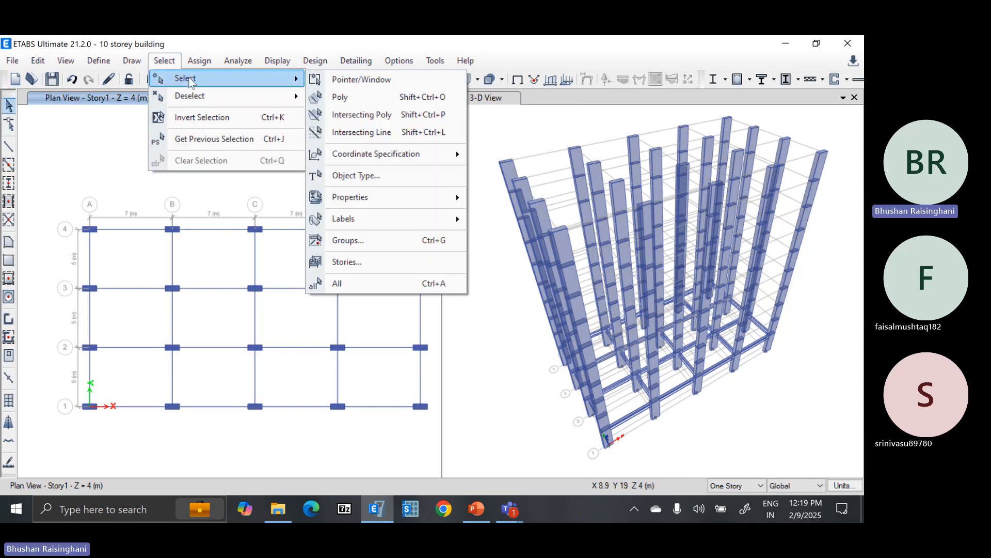
click(388, 175)
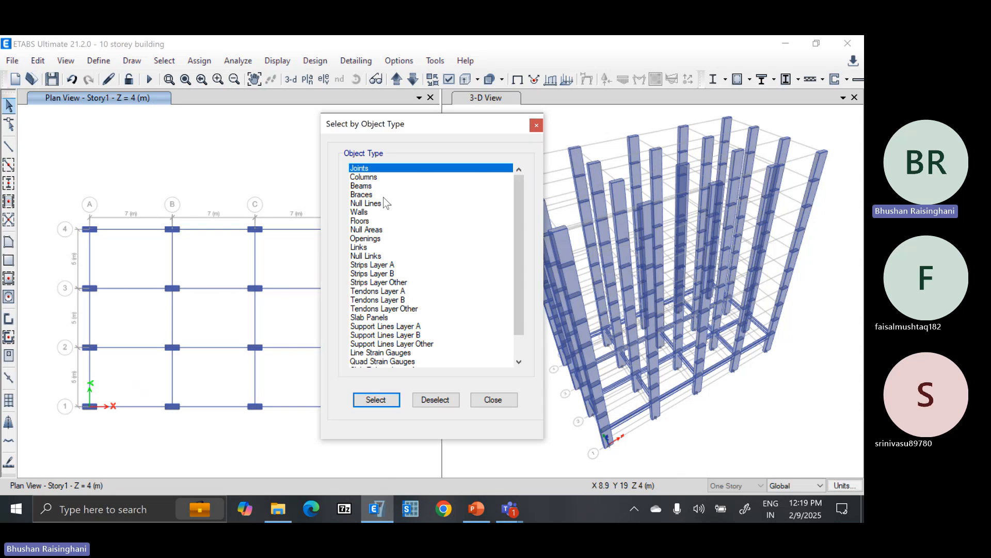
click(369, 186)
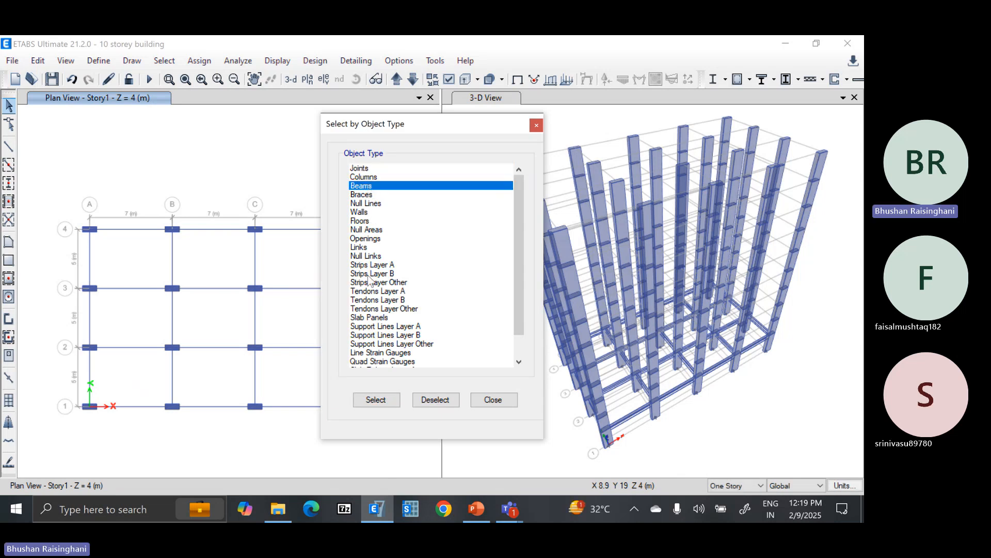
click(375, 401)
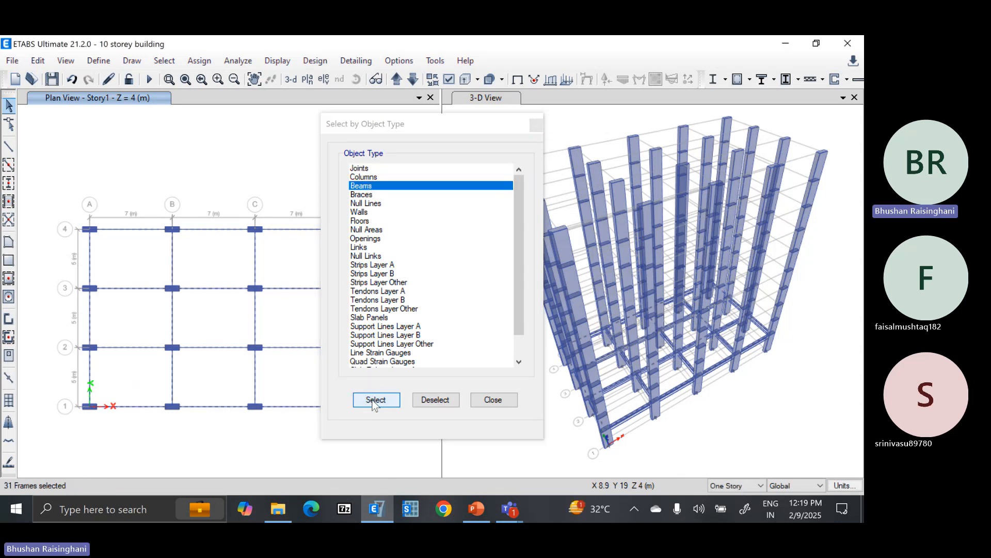
click(493, 400)
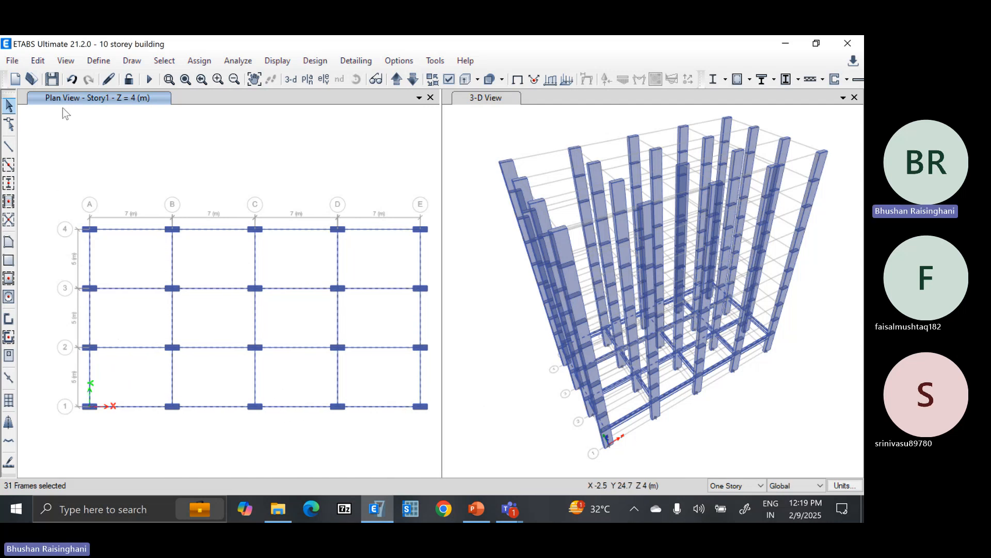
click(42, 61)
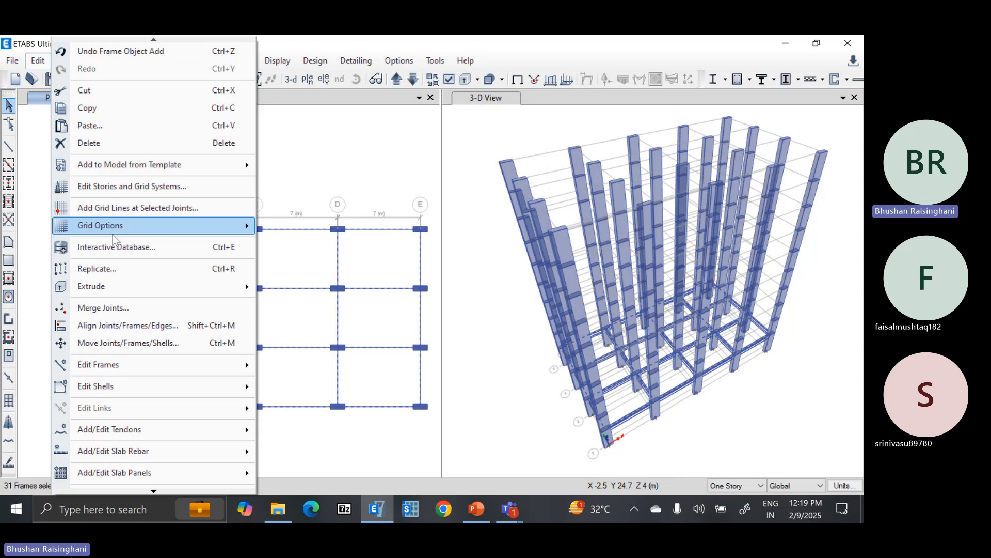
click(118, 269)
click(439, 152)
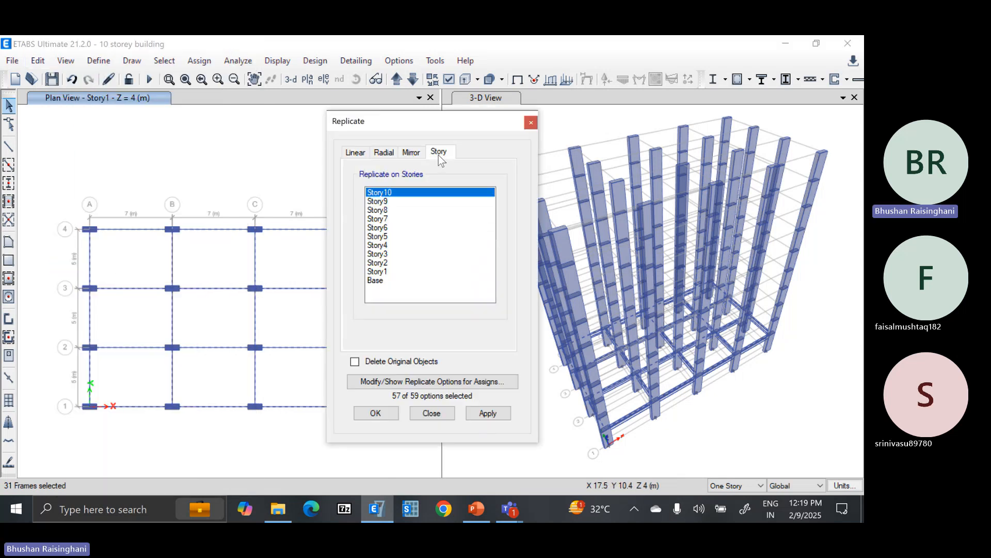
drag(389, 262, 392, 227)
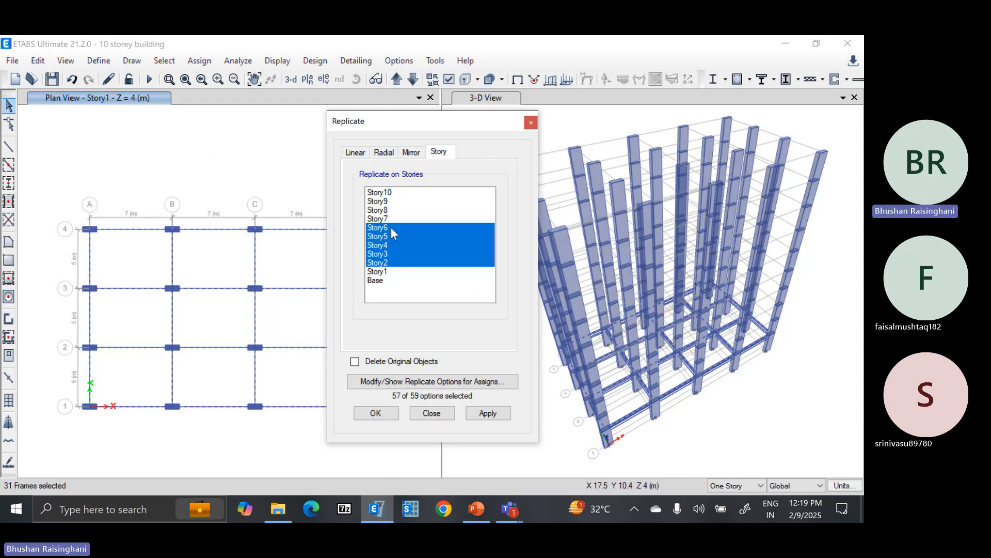
click(479, 414)
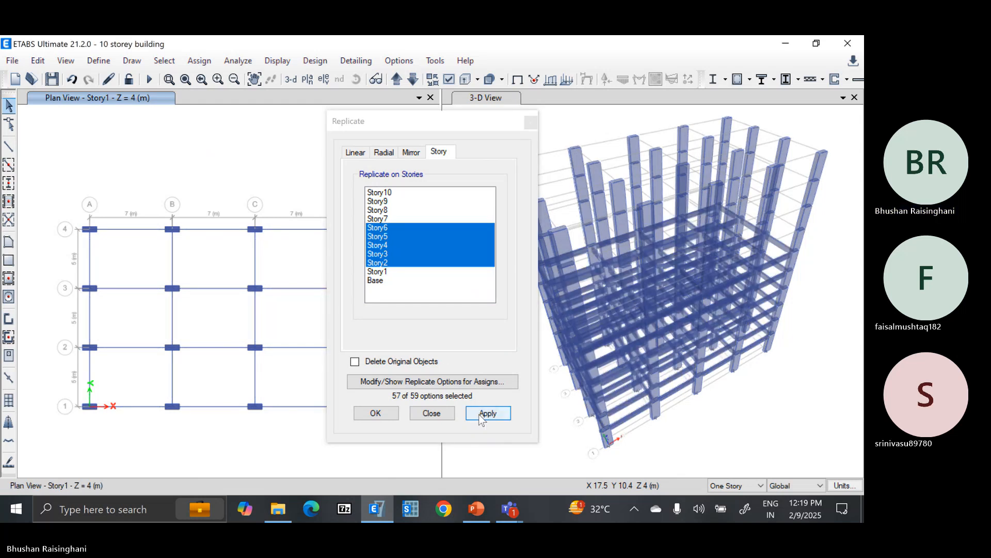
click(377, 416)
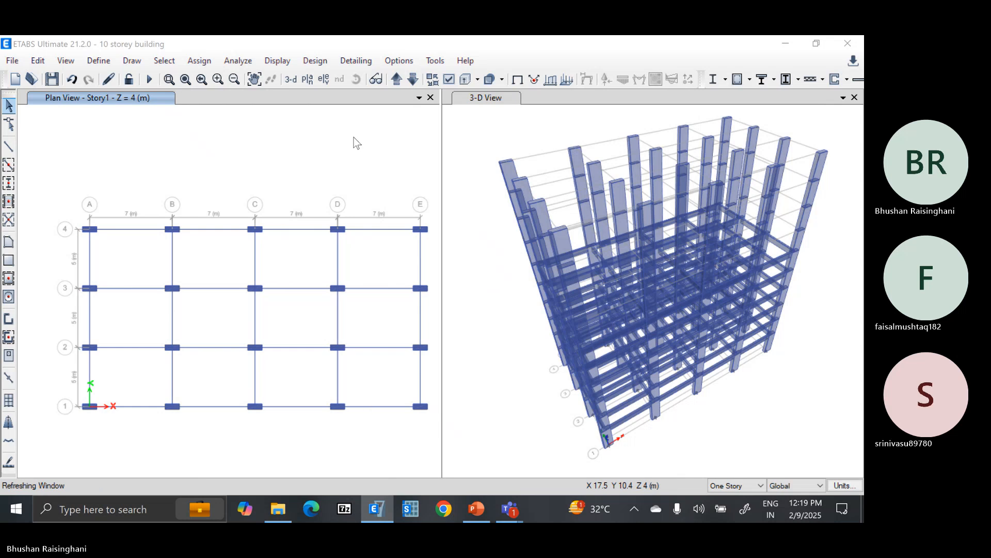
Draw B2 frame beams along all grid lines between A–E and 1–4 on Story10.
click(309, 79)
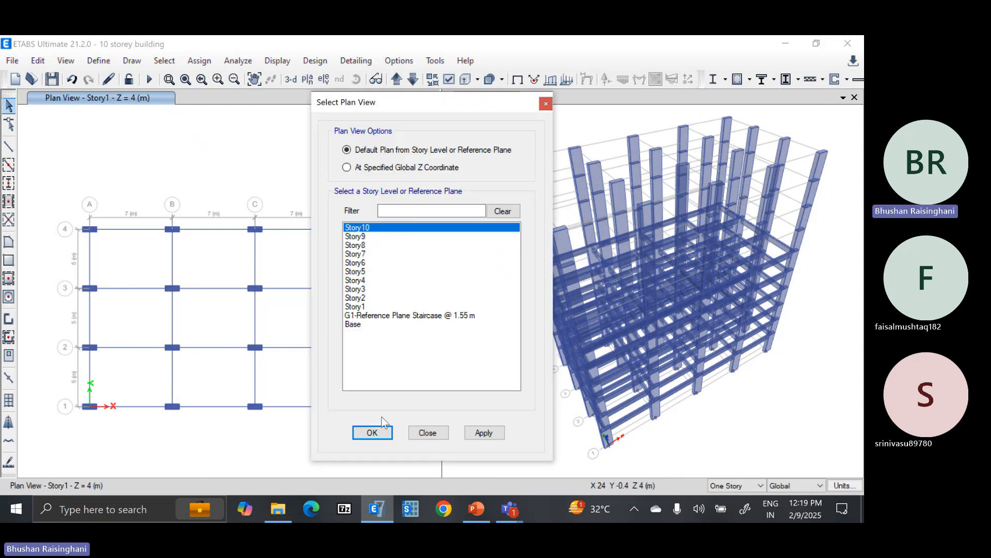
click(380, 432)
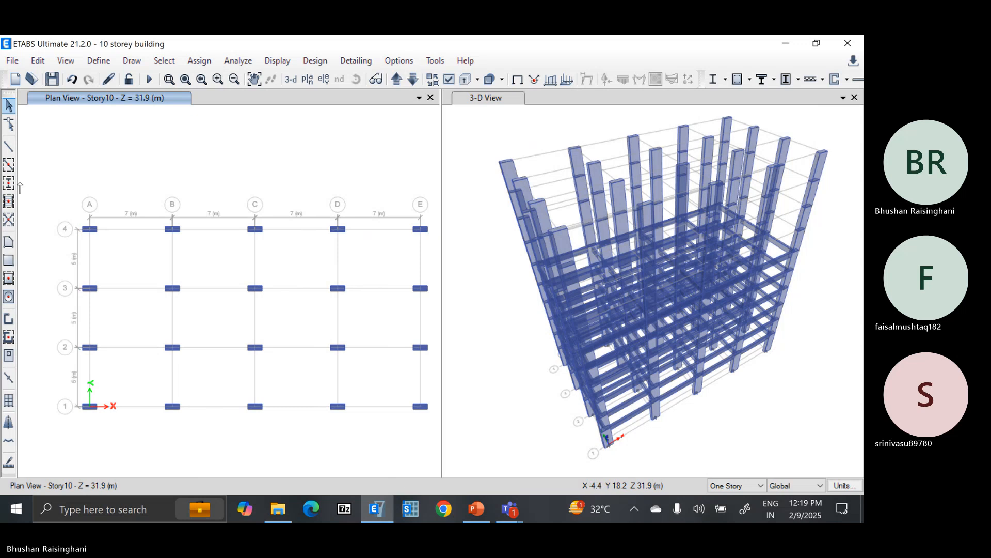
click(8, 165)
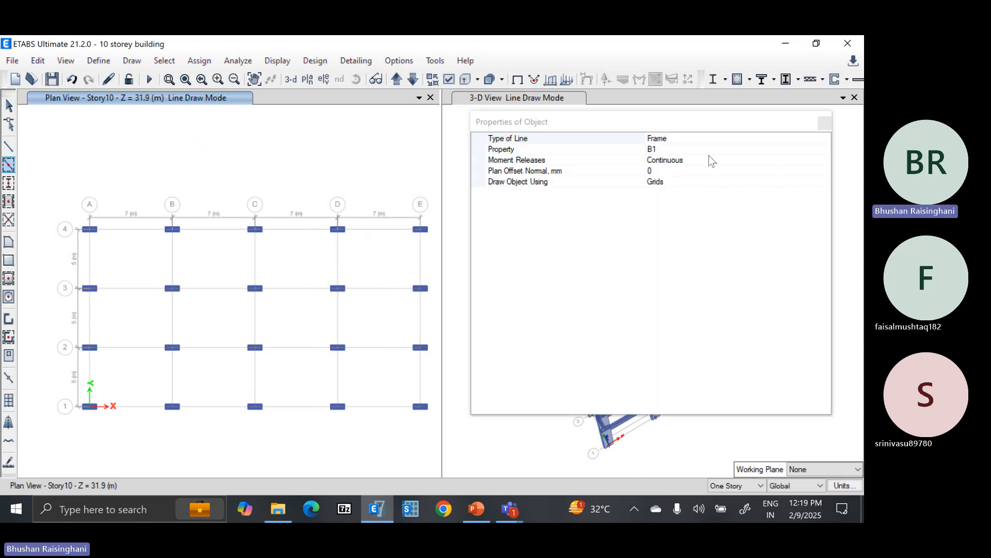
click(722, 149)
click(723, 149)
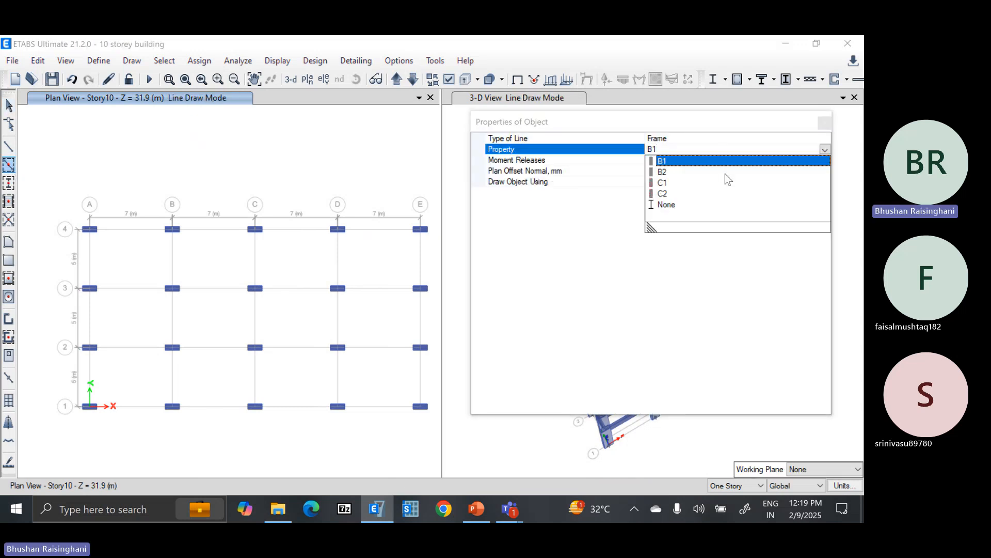
click(679, 174)
mouse_move(76, 196)
mouse_down()
mouse_move(277, 368)
mouse_move(428, 442)
mouse_up()
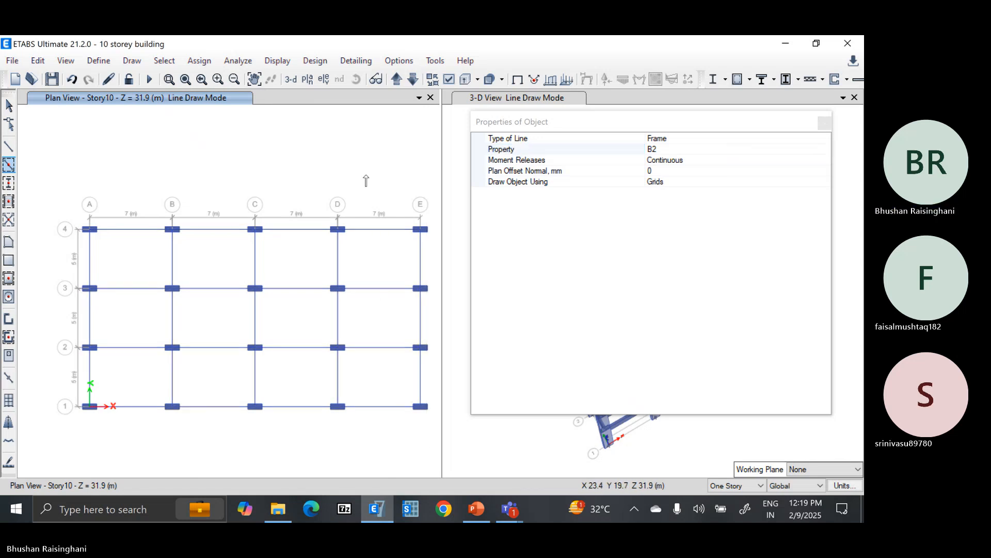
key(Escape)
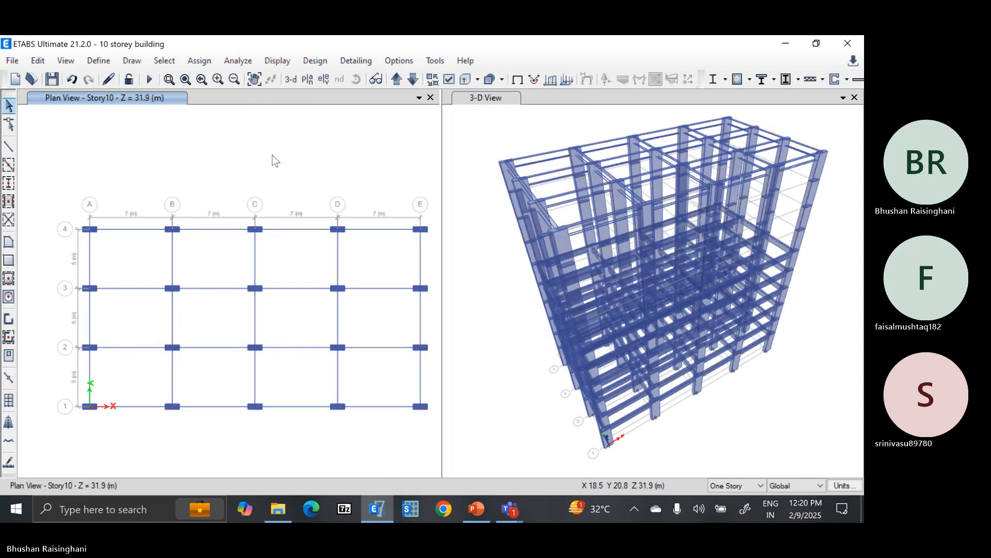
Select all beams in the model by object type.
click(164, 60)
mouse_move(175, 77)
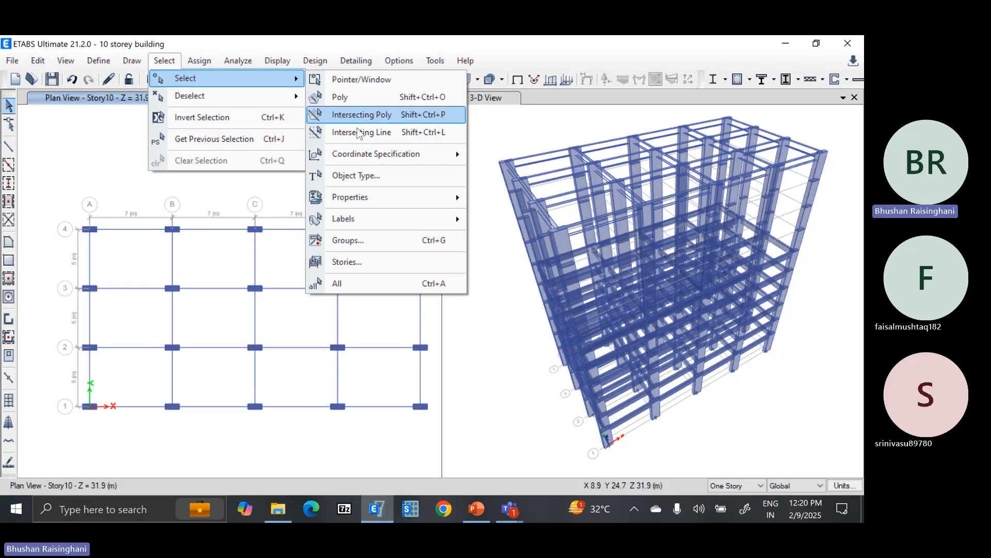
click(362, 174)
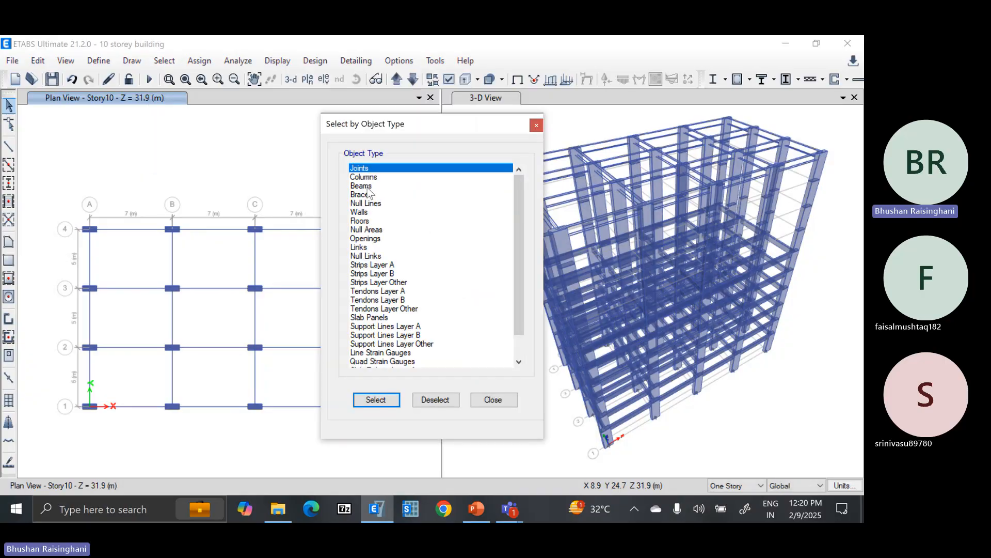
click(368, 186)
click(376, 399)
click(486, 401)
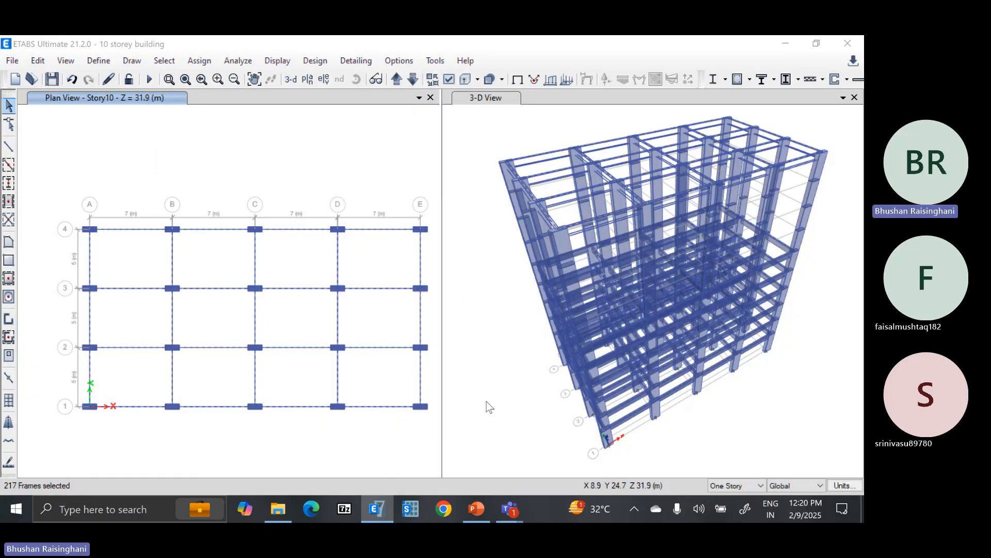
Deselect the objects on Story9 through Base so that only the Story10 beams stay selected.
click(164, 60)
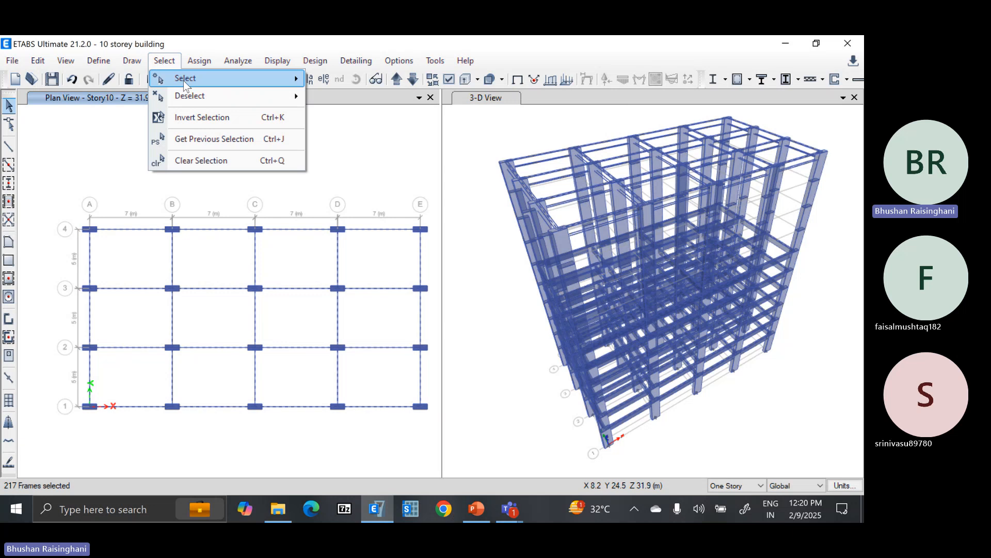
mouse_move(188, 96)
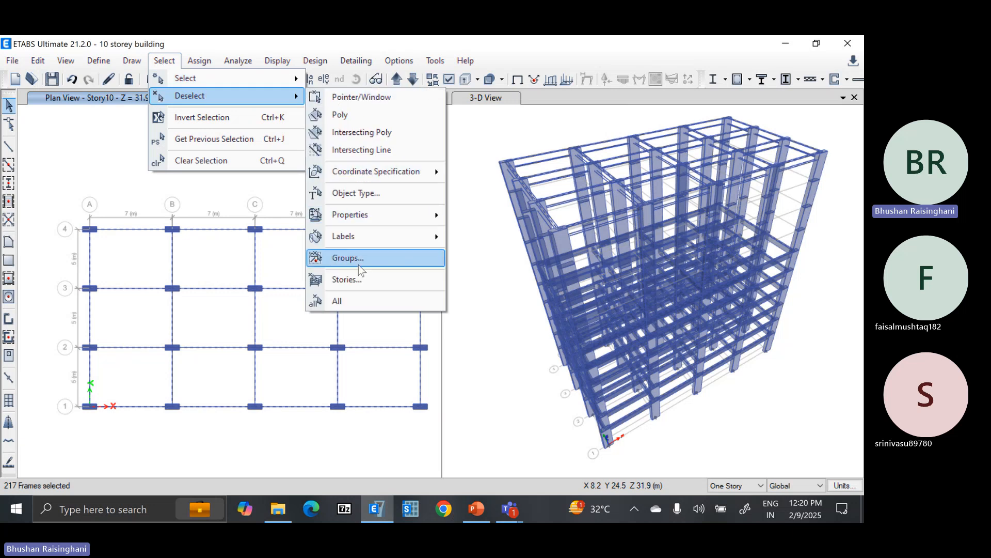
click(362, 279)
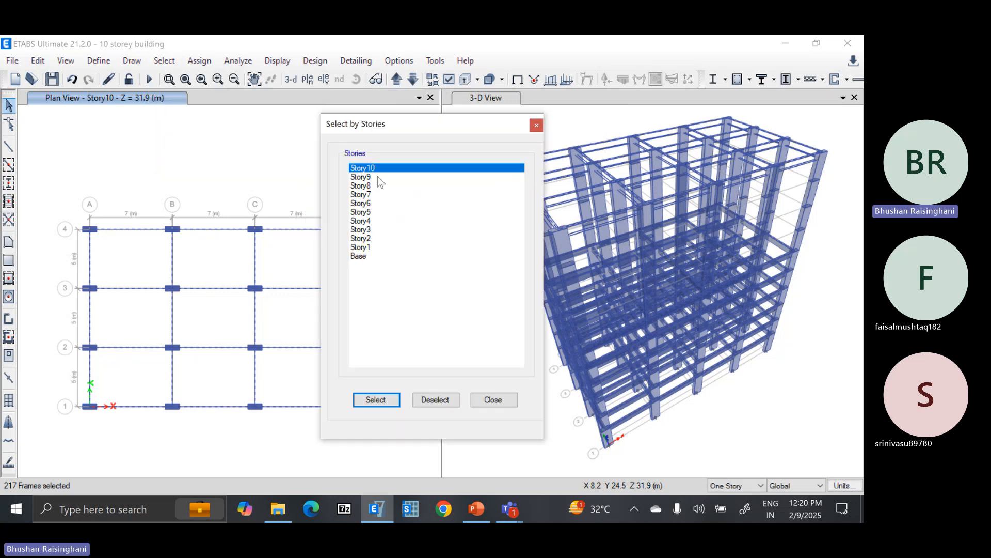
drag(377, 177, 425, 381)
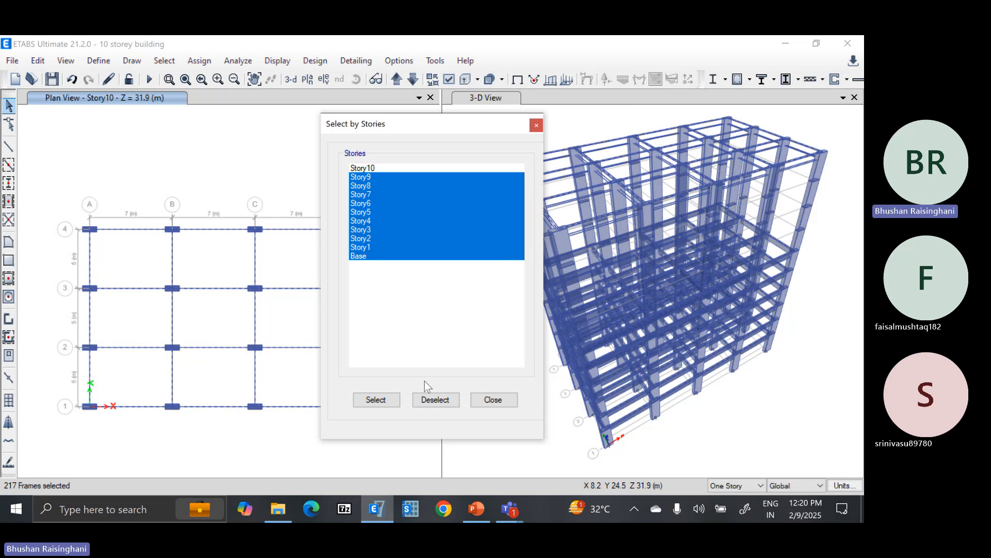
click(448, 399)
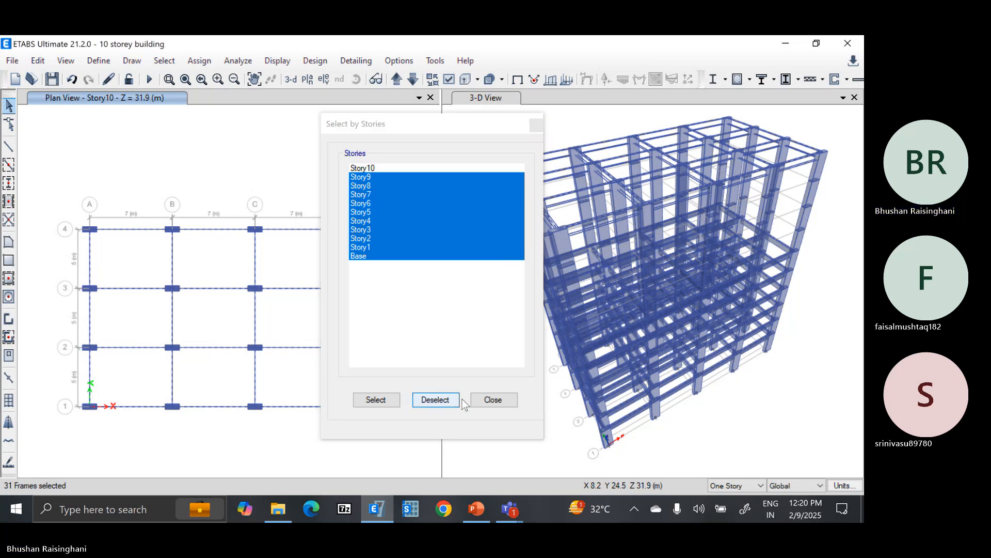
click(485, 401)
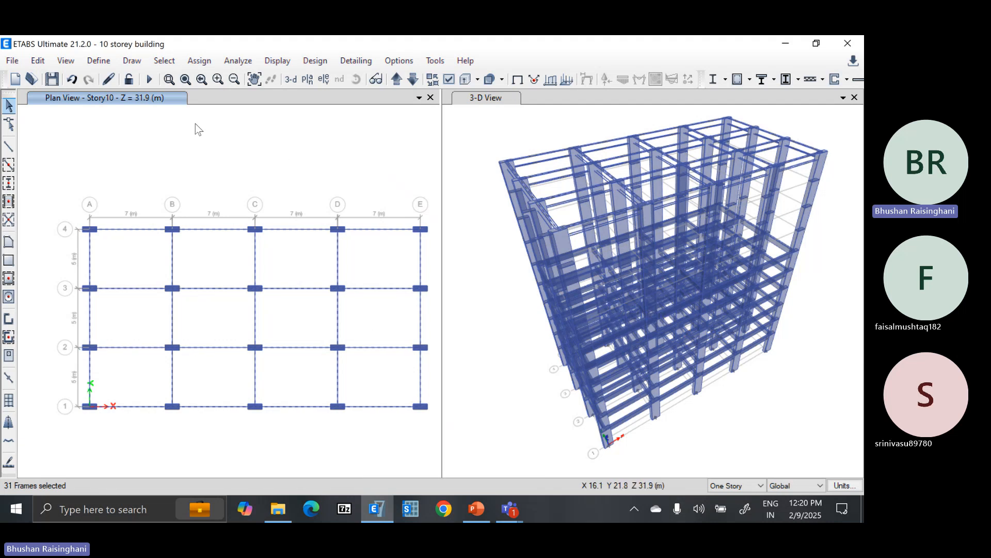
Replicate the selected Story10 beams onto Story9, Story8 and Story7.
click(46, 61)
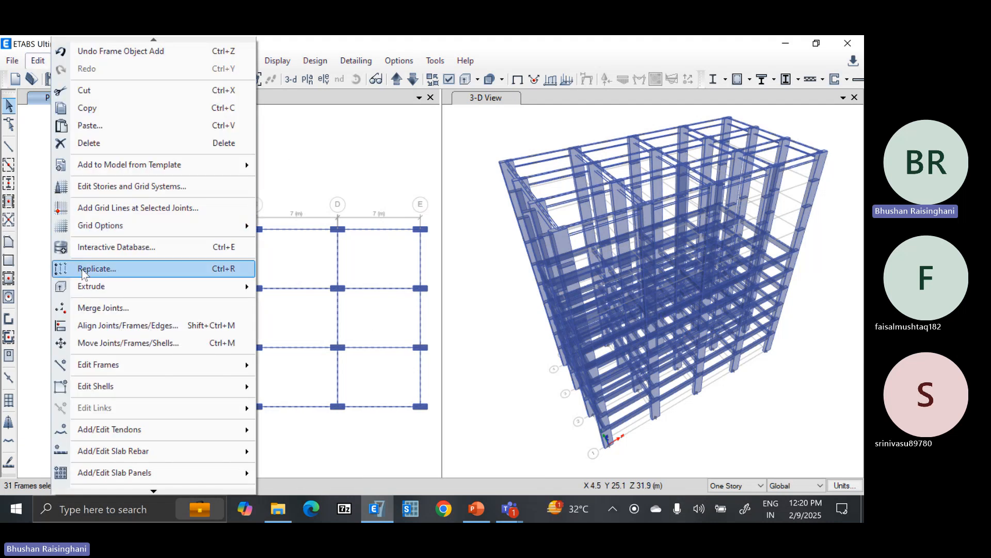
click(114, 269)
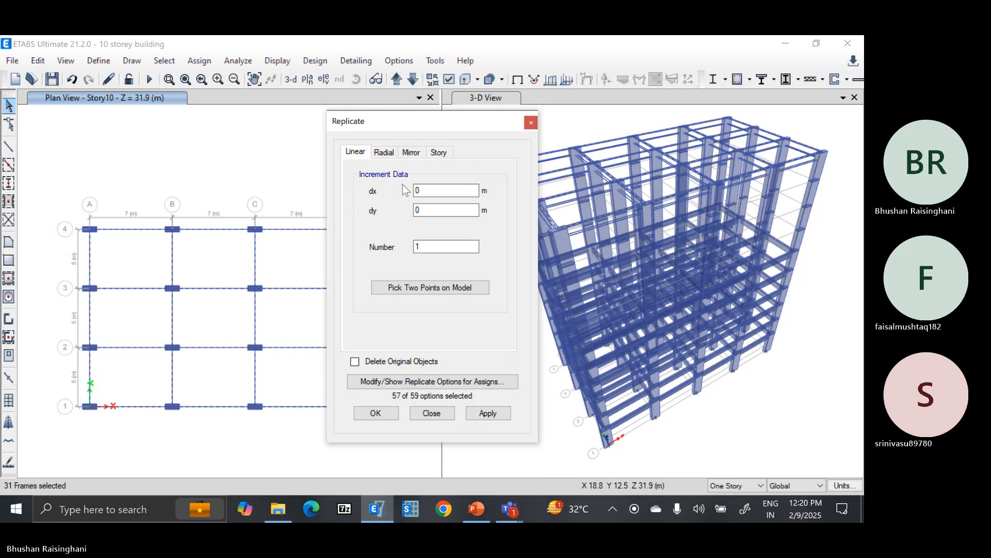
click(438, 151)
drag(398, 201, 399, 222)
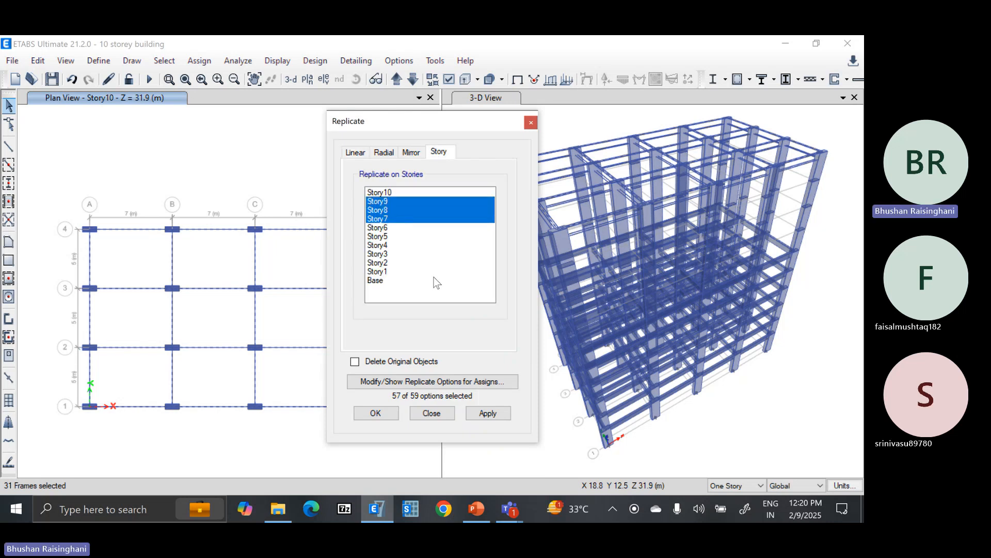
click(486, 413)
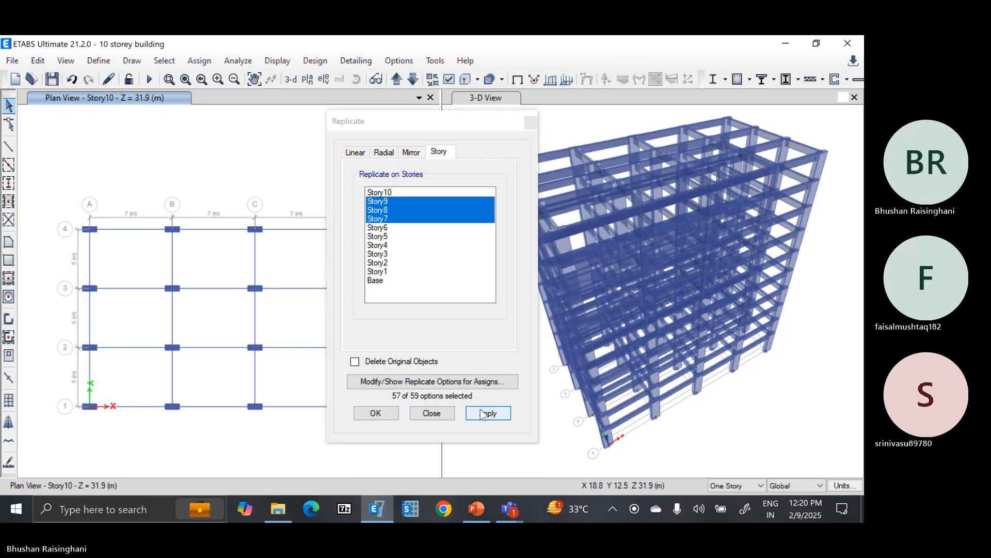
click(368, 412)
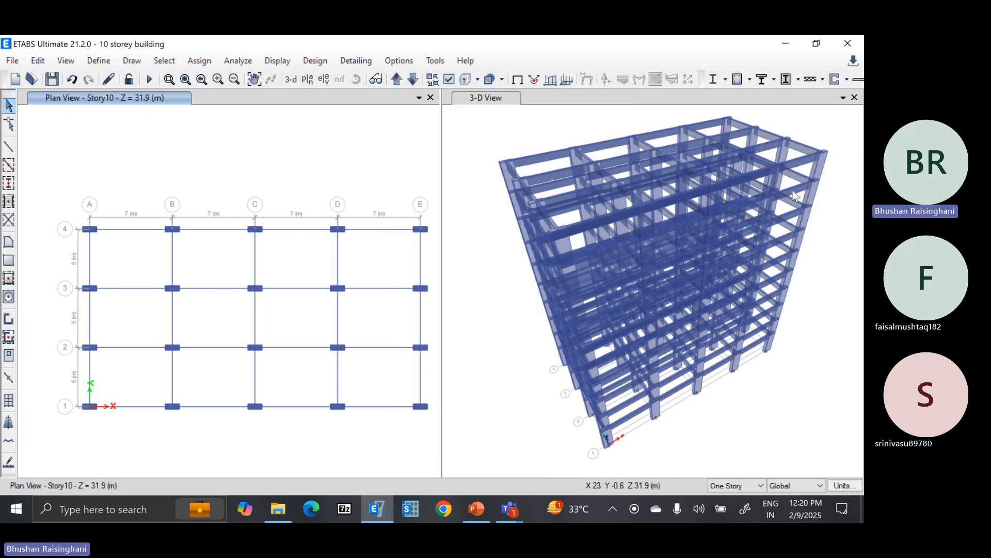
Check the assigned section property of a Story9 beam and of a Story6 beam in the 3-D view.
right_click(772, 192)
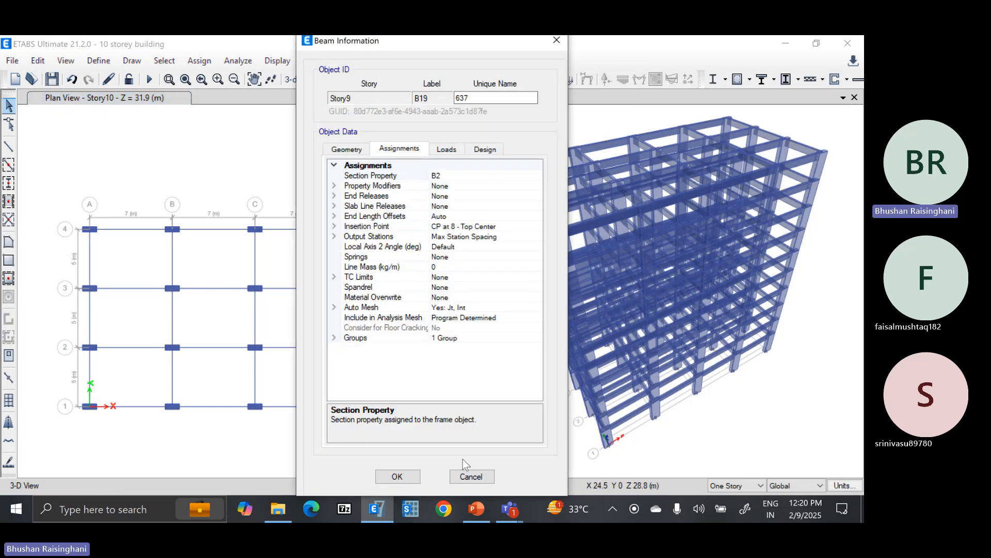
click(468, 475)
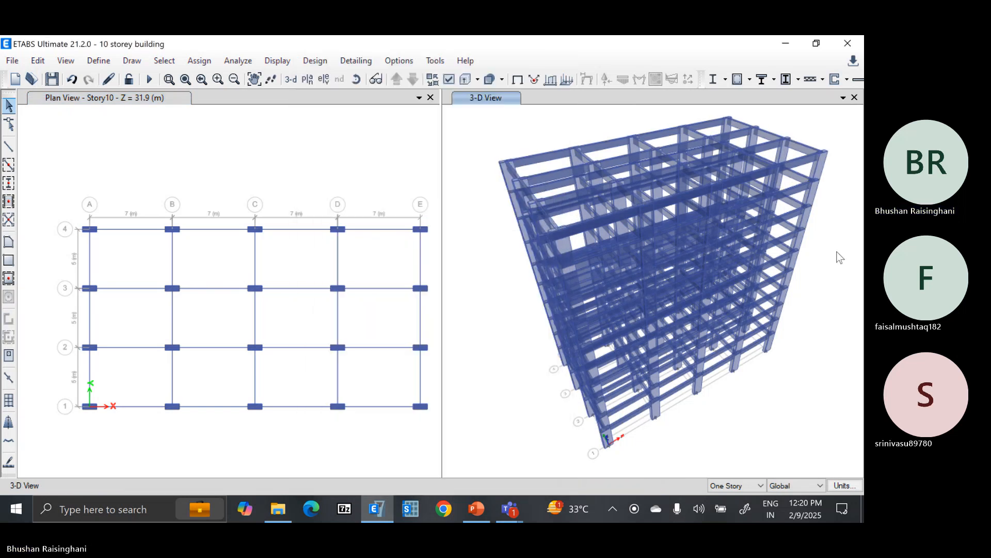
right_click(779, 257)
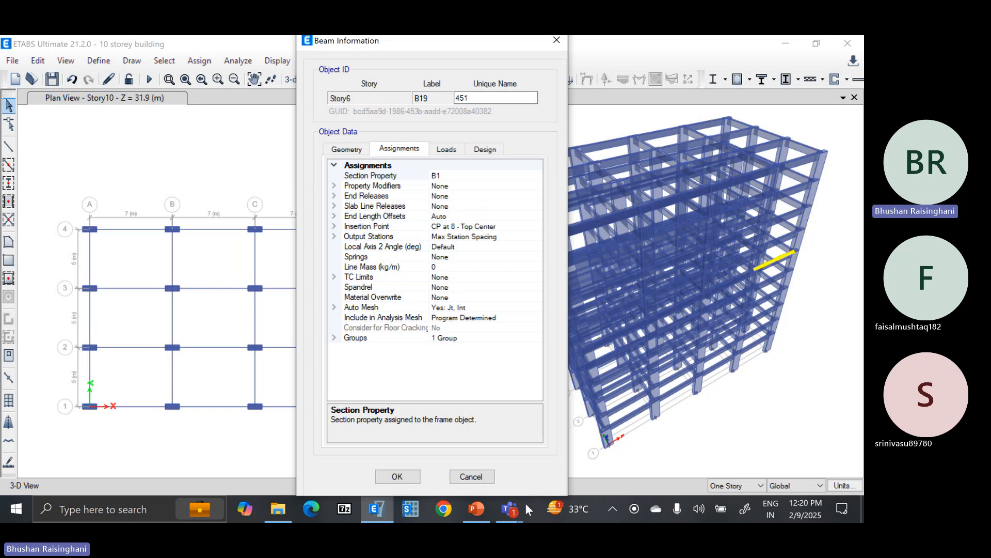
click(470, 476)
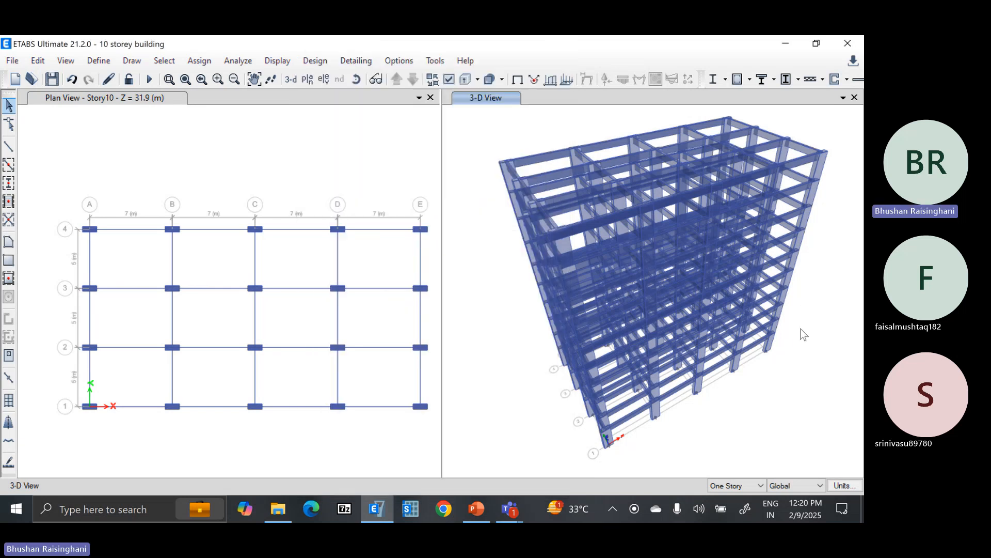
click(387, 62)
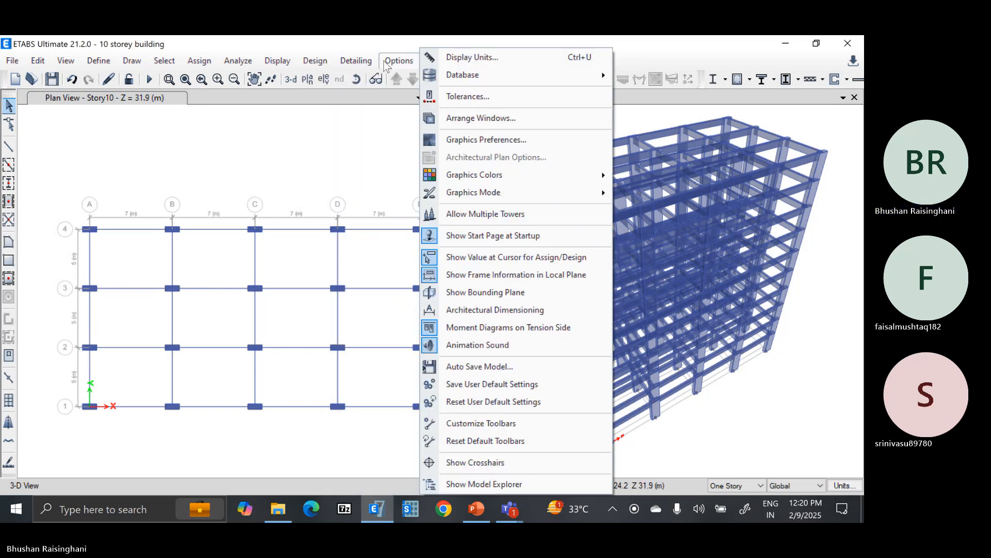
mouse_move(520, 172)
click(645, 173)
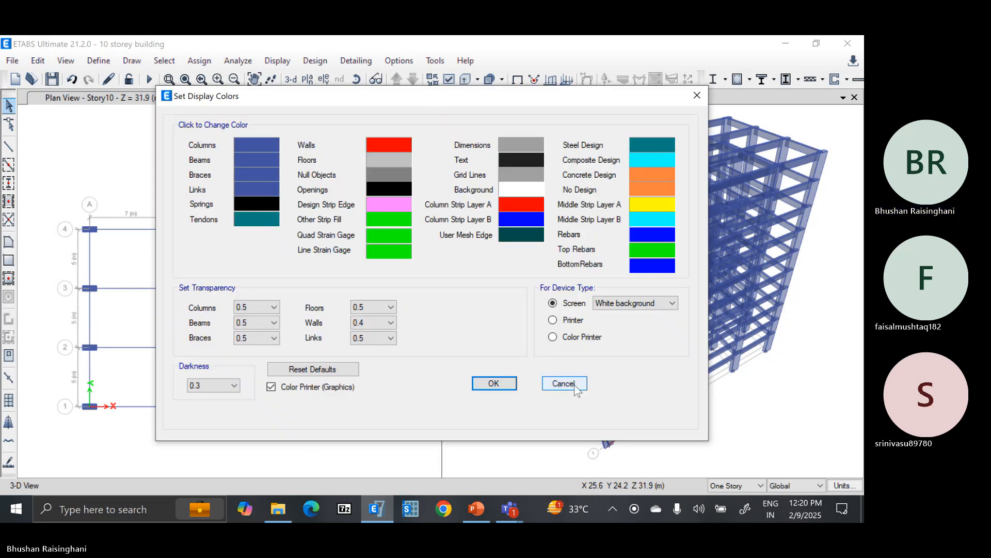
click(564, 384)
Color the 3-D view by story and rotate the building to inspect it from another side.
click(449, 79)
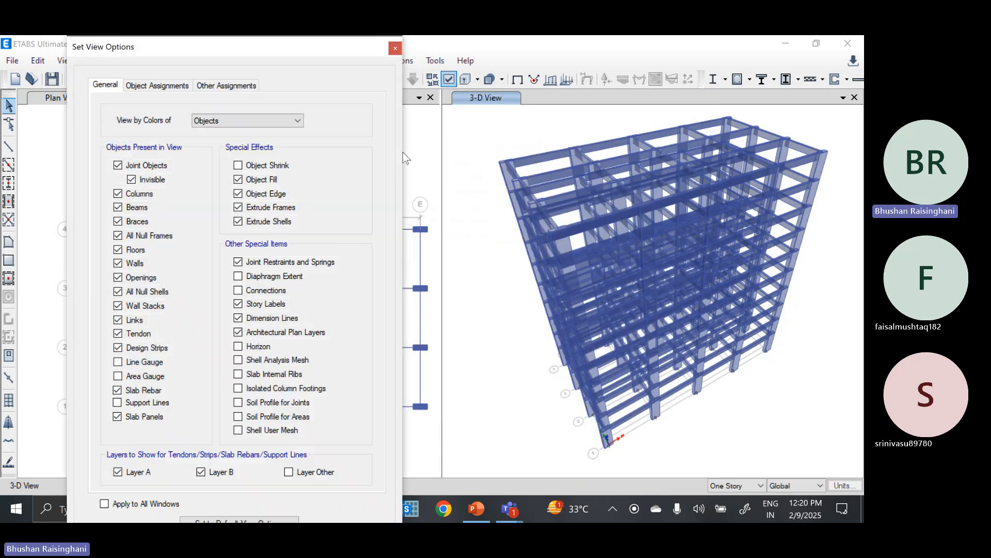
click(290, 126)
click(248, 212)
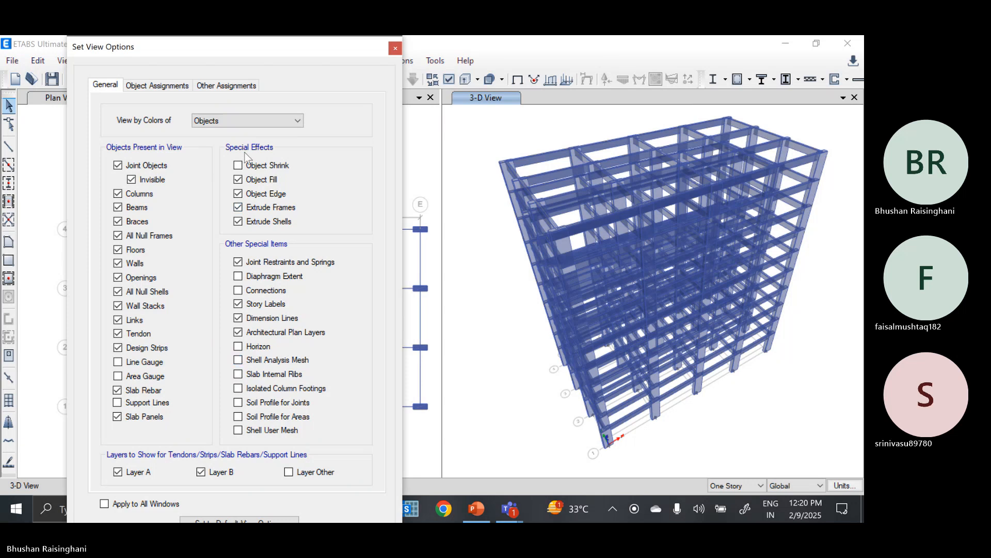
click(256, 120)
click(224, 194)
key(Return)
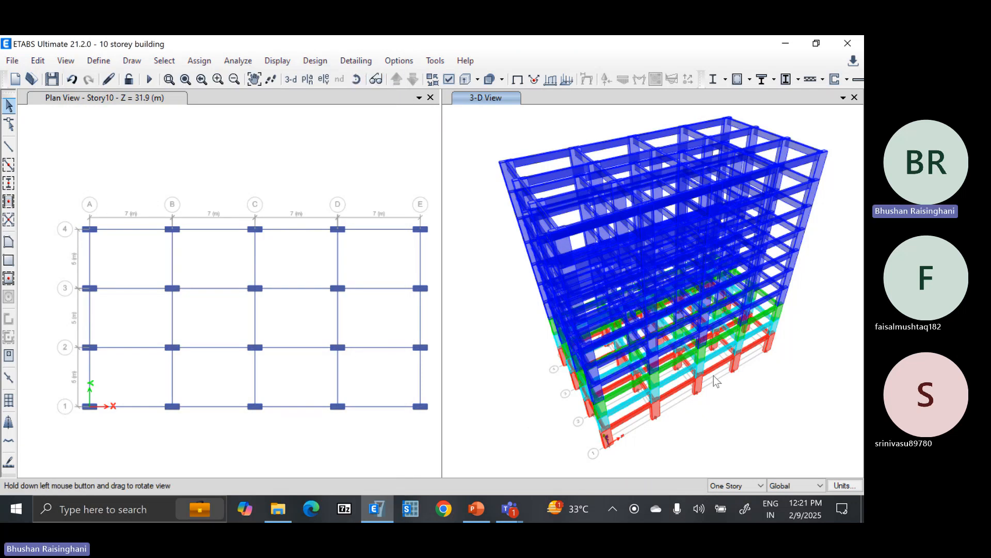
drag(725, 391, 525, 324)
mouse_move(649, 337)
mouse_down()
mouse_move(648, 285)
mouse_move(635, 331)
mouse_up()
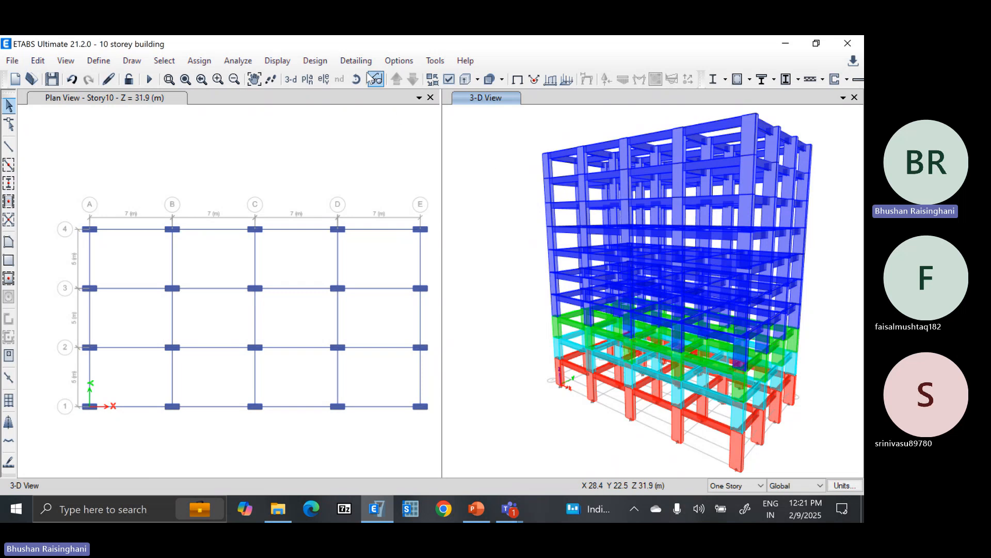
Set the 3-D view coloring back to Objects.
click(449, 79)
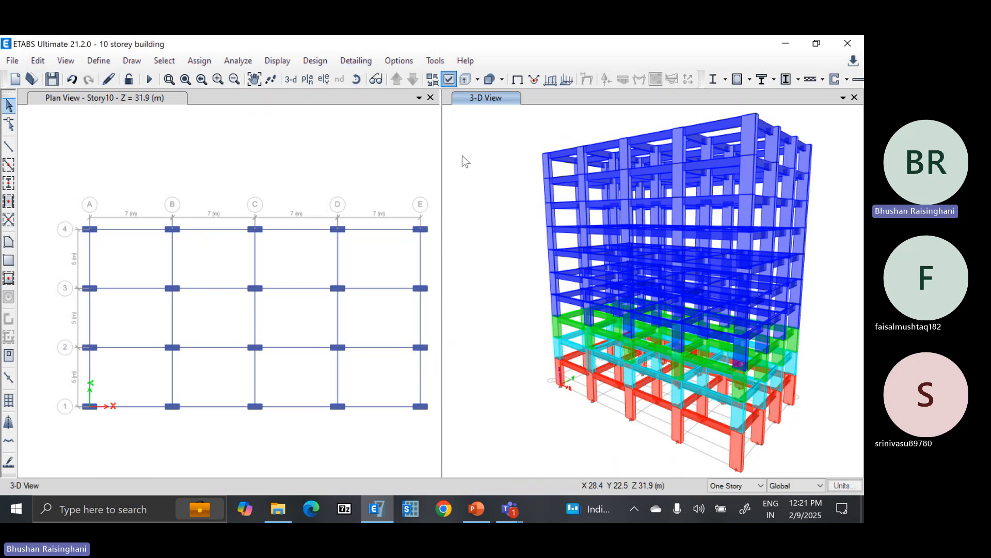
click(259, 126)
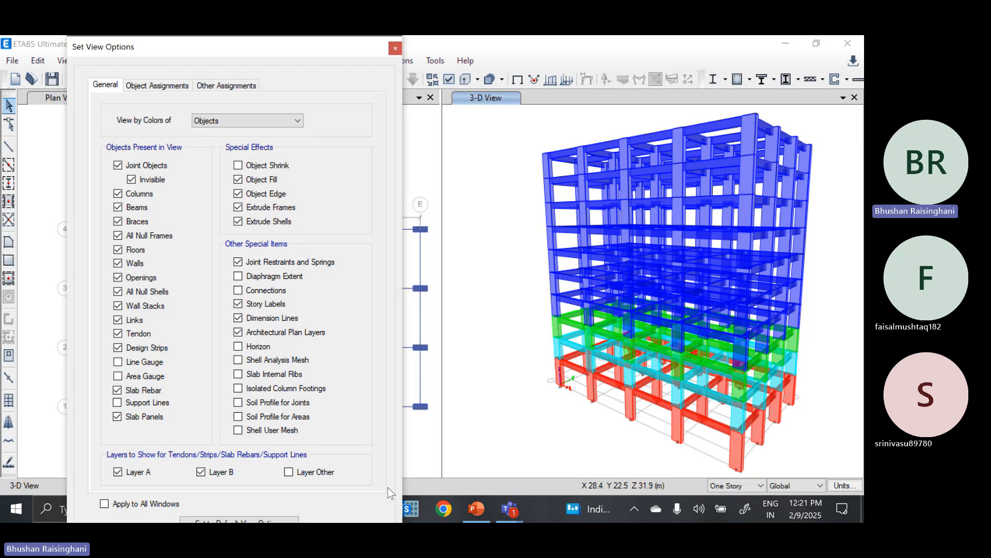
key(Return)
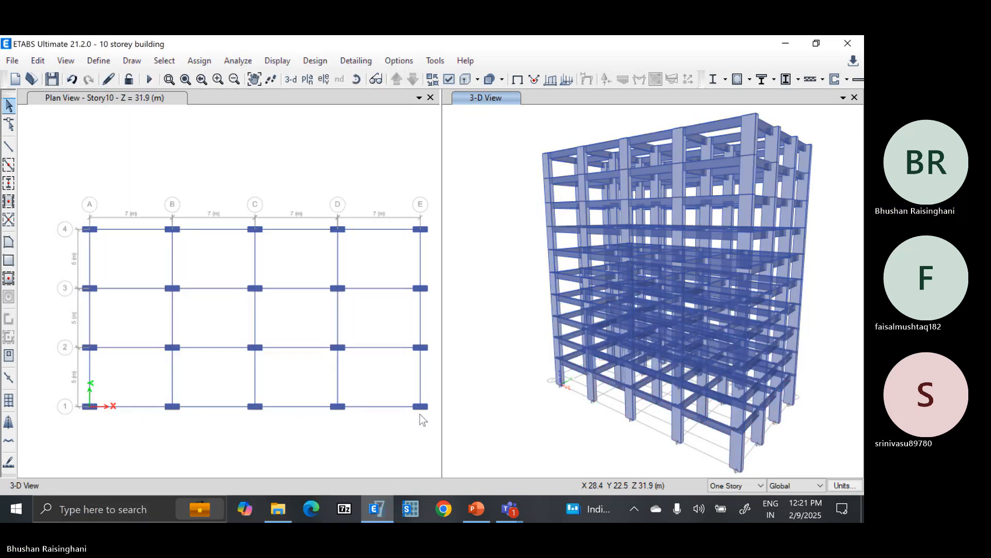
Set the display colors of object types to orange for columns and green for beams.
click(391, 62)
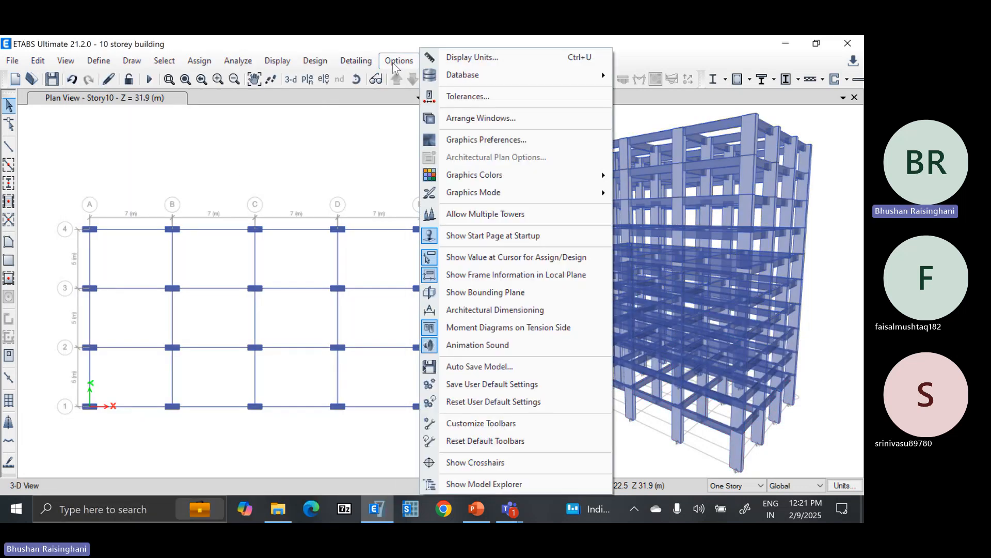
mouse_move(541, 175)
click(640, 176)
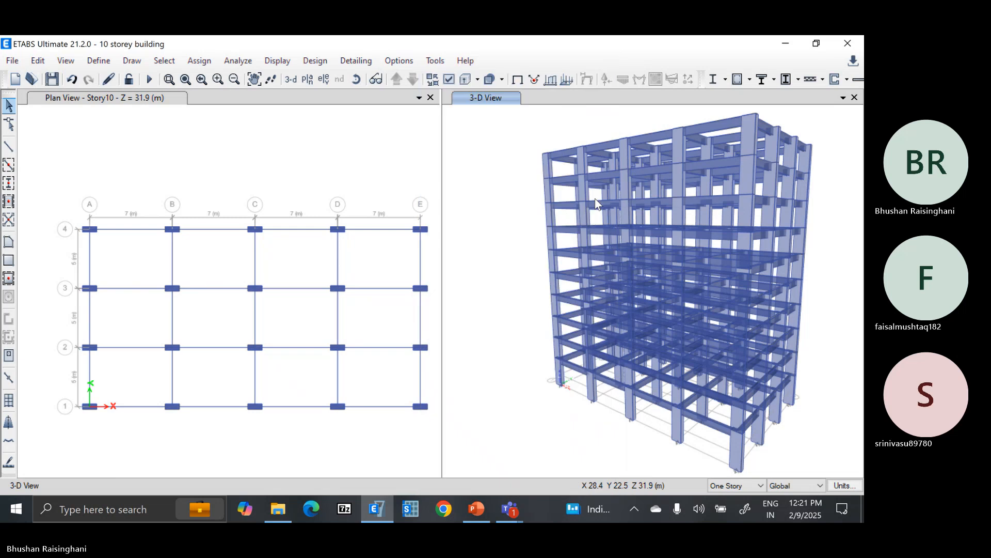
click(242, 143)
click(312, 182)
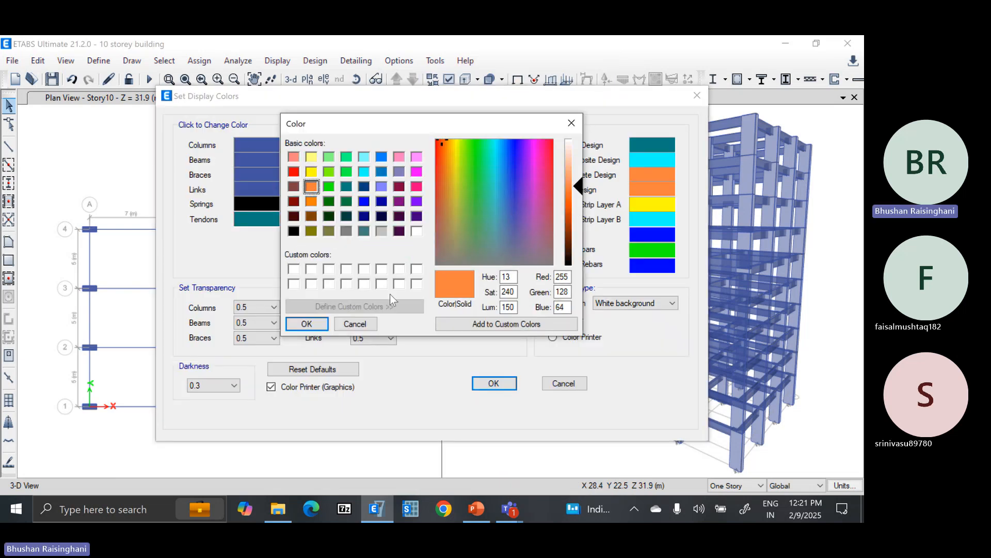
click(307, 326)
click(265, 176)
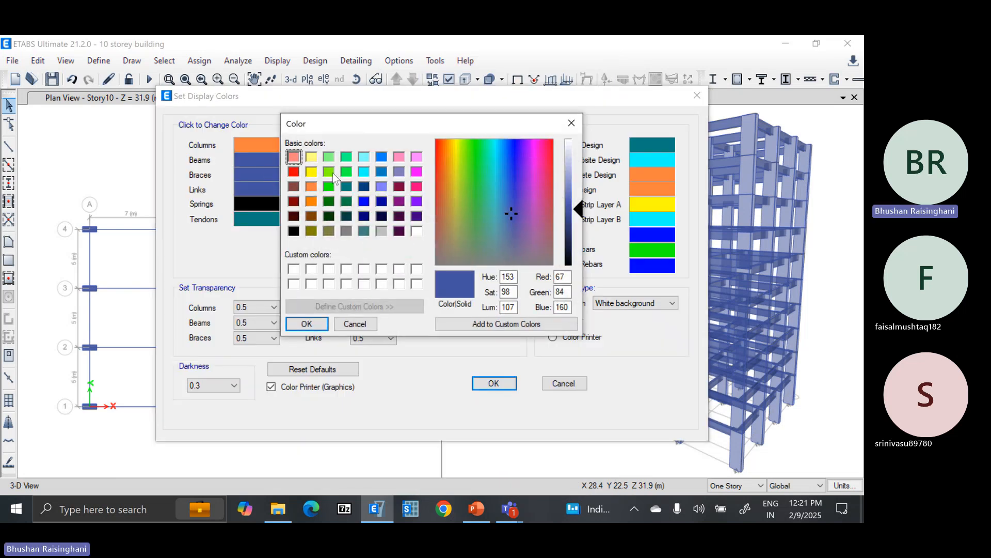
click(329, 186)
click(305, 324)
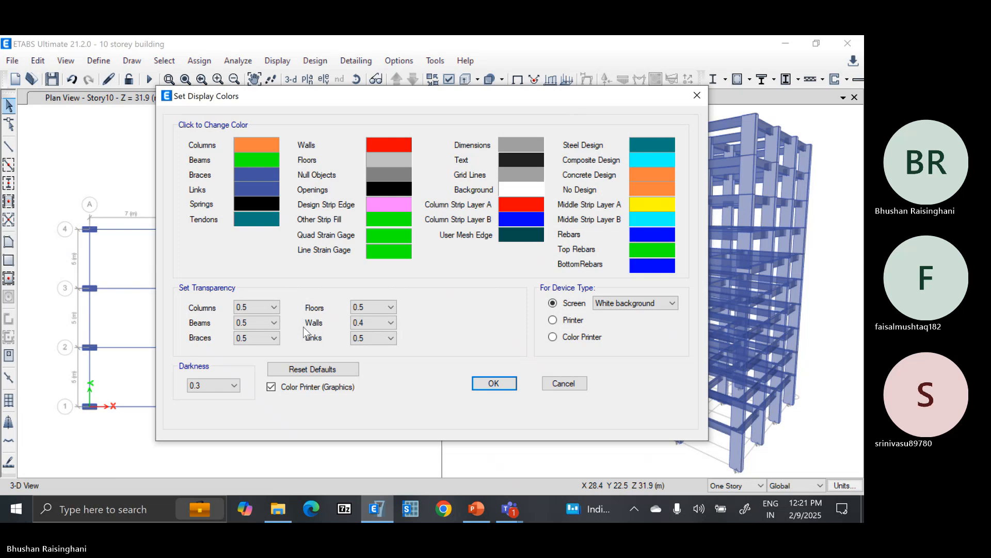
click(493, 384)
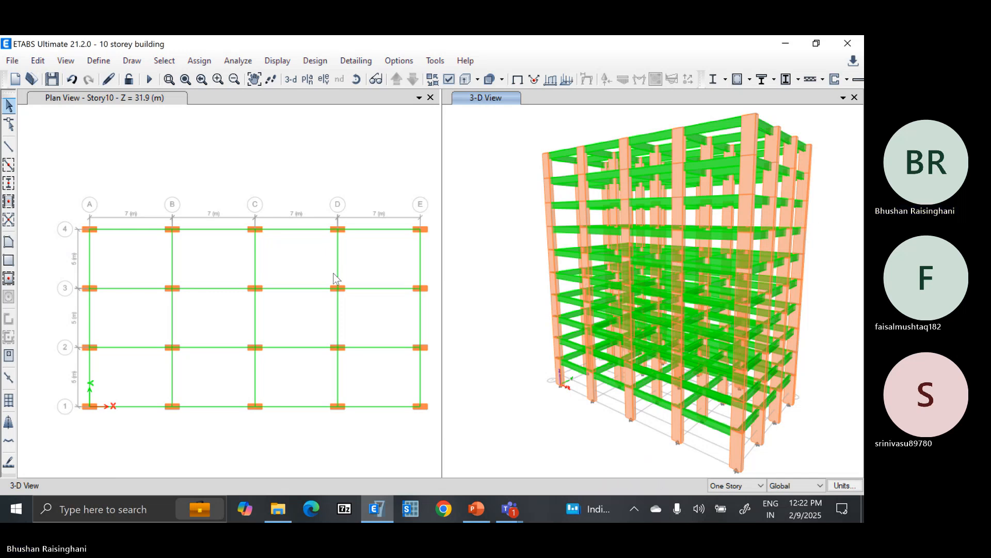
Change the display color of the C1 frame section to orange.
click(98, 63)
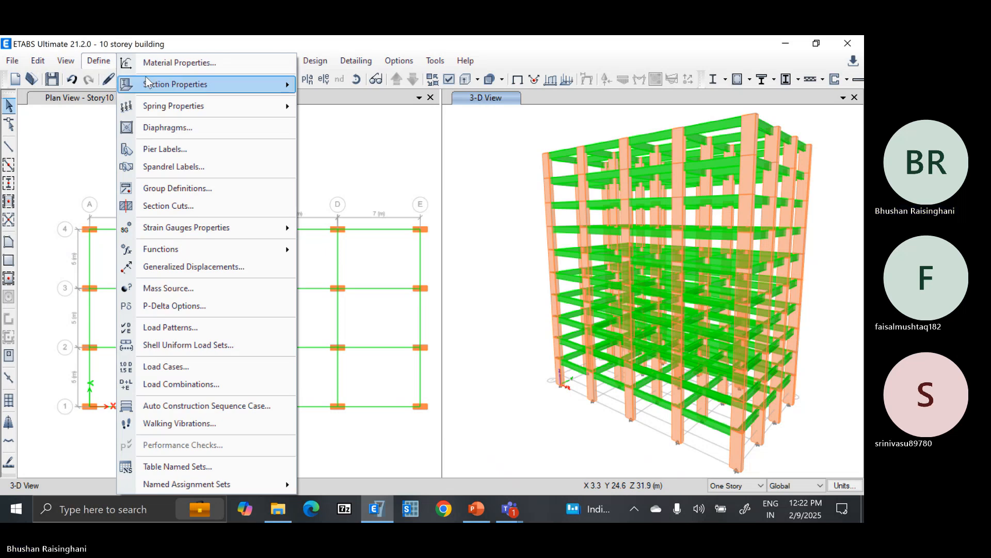
mouse_move(149, 81)
click(385, 83)
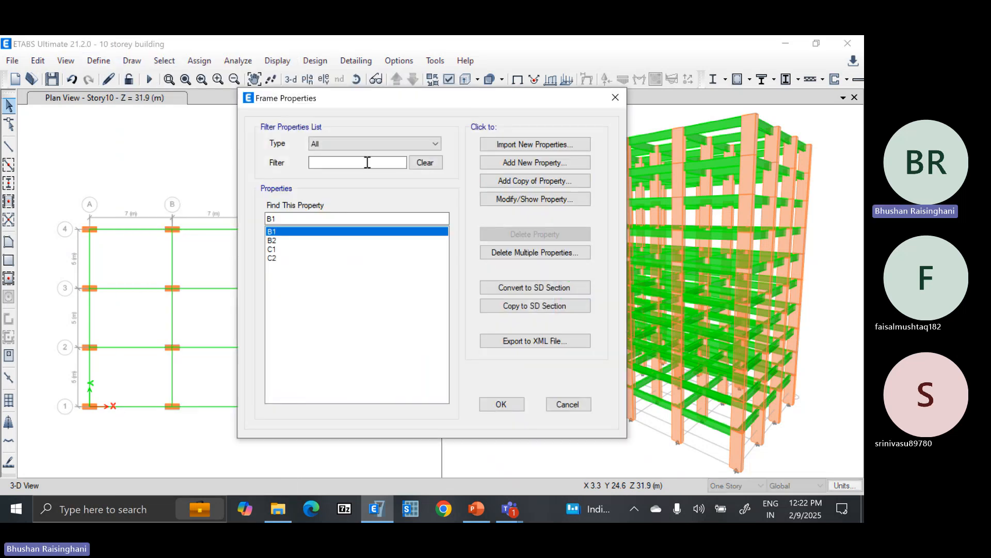
click(331, 249)
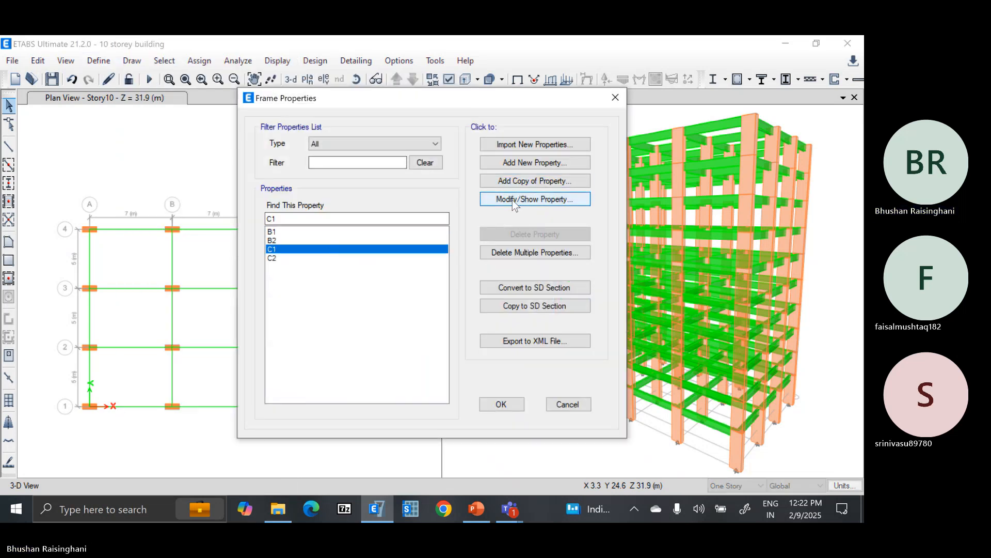
key(Return)
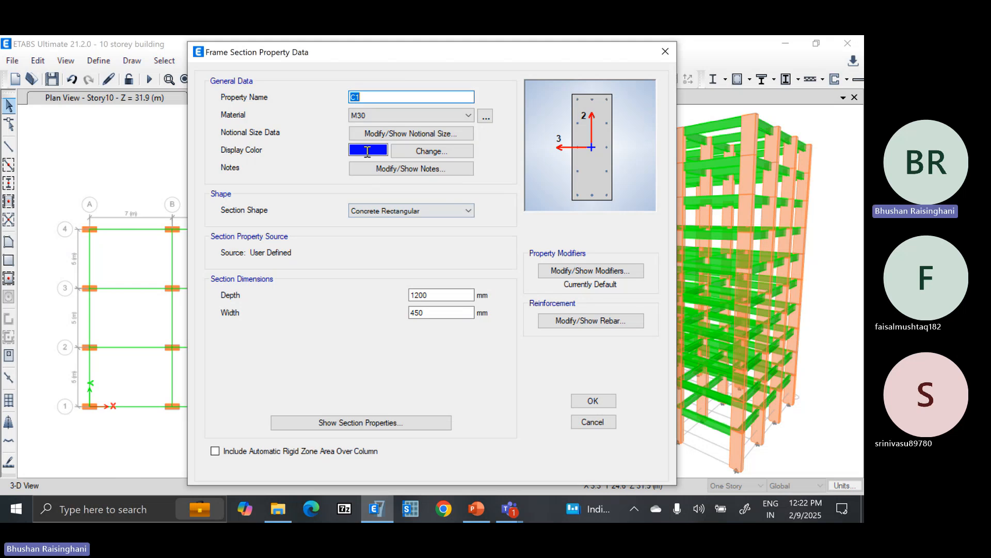
click(367, 150)
click(311, 201)
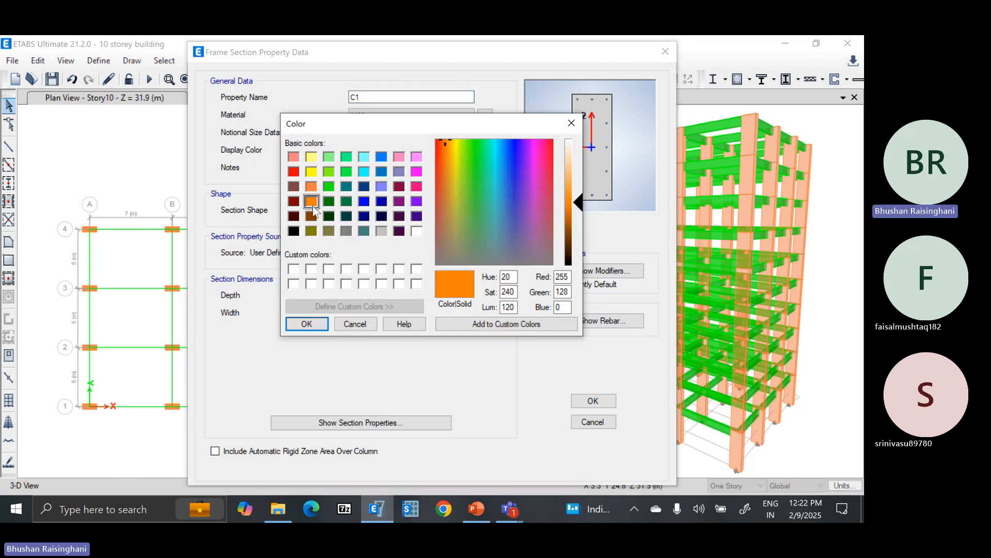
click(307, 324)
click(593, 400)
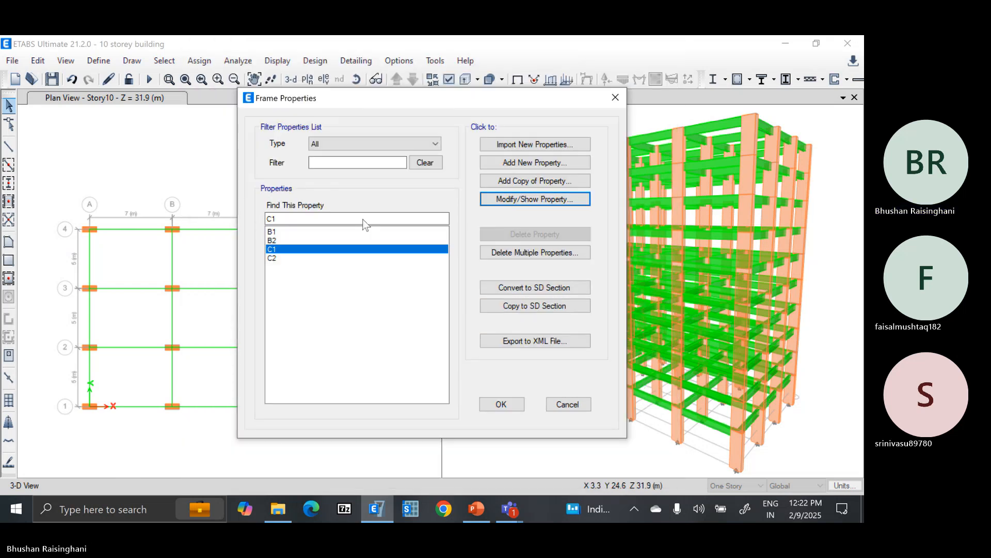
Change the display color of the C2 frame section to magenta and accept the frame property changes.
click(302, 259)
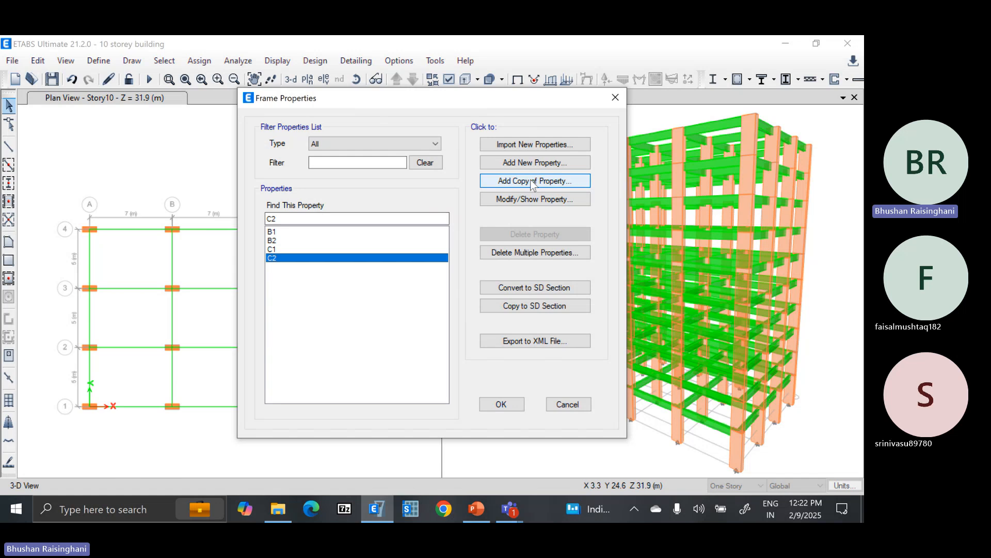
click(535, 199)
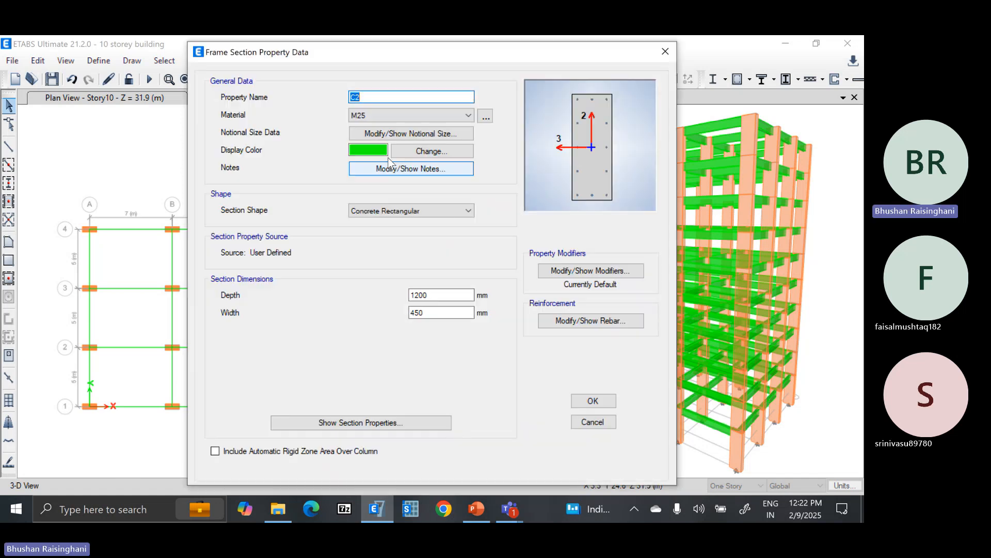
click(428, 151)
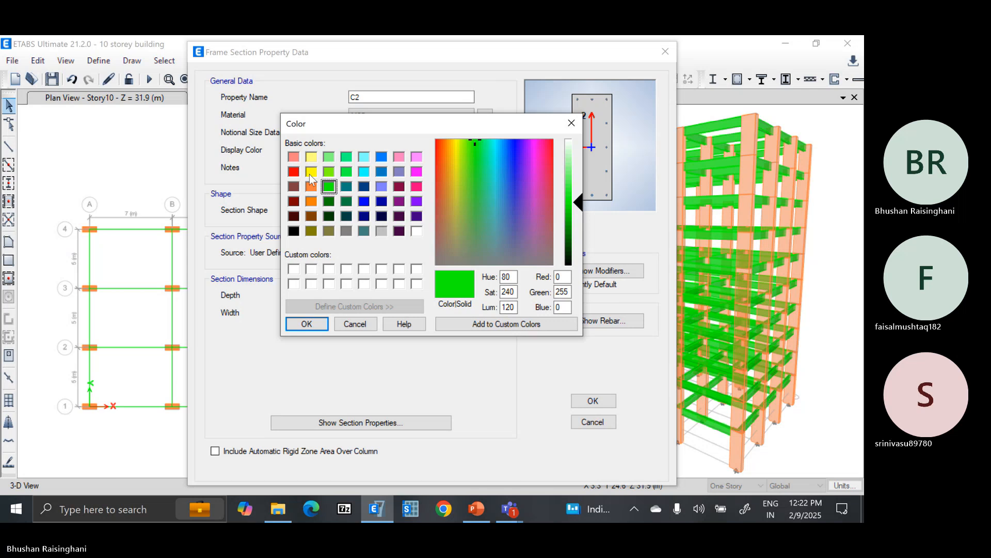
click(417, 173)
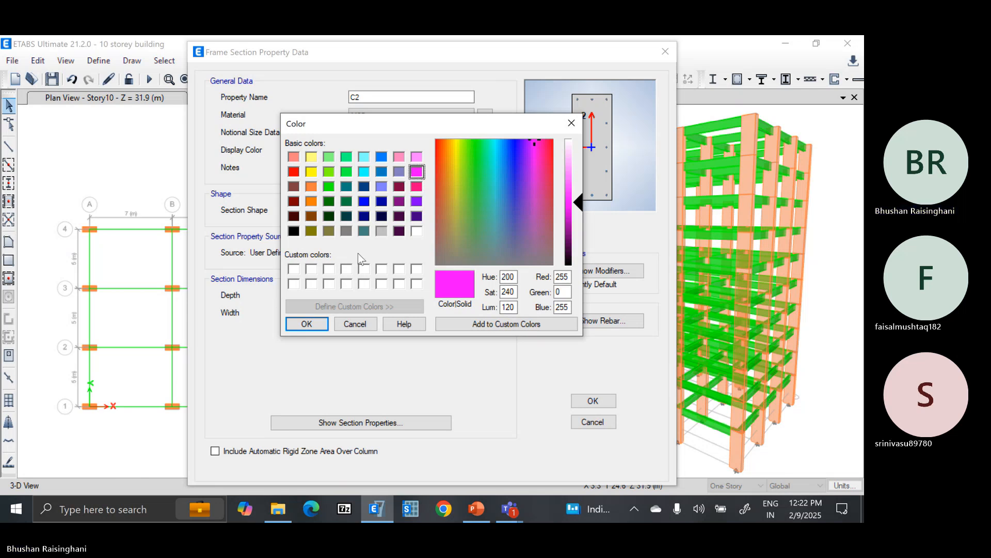
click(318, 325)
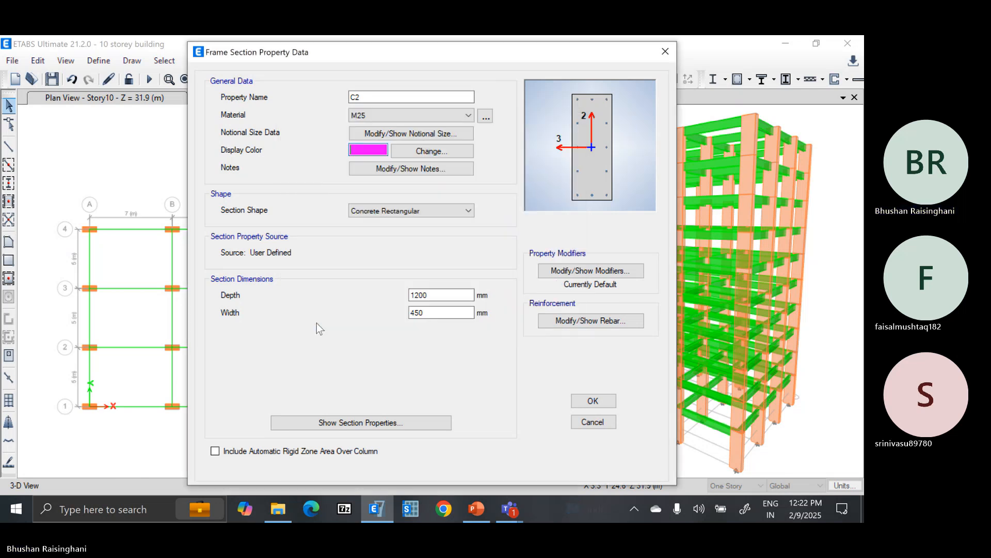
click(593, 401)
click(521, 404)
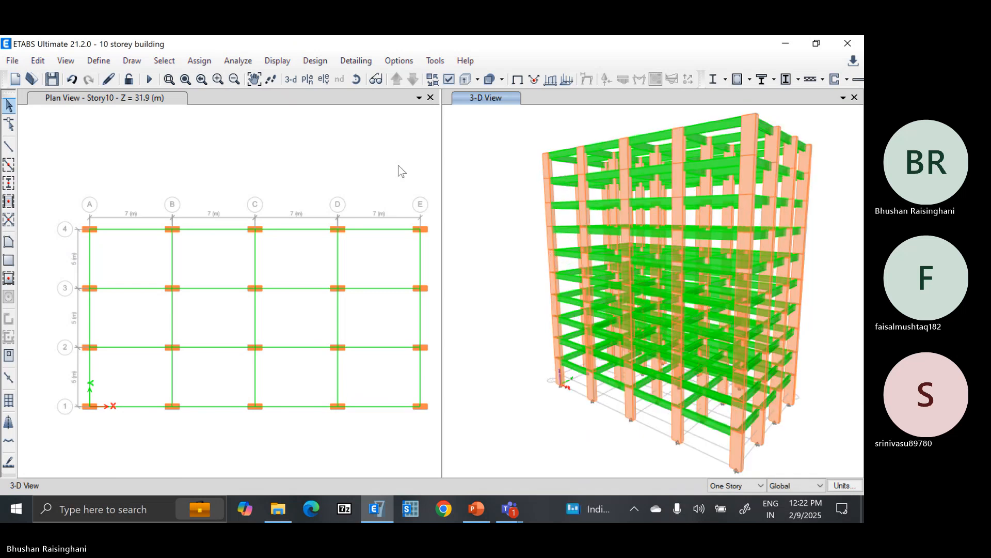
Color the 3-D view by Section Properties.
click(328, 62)
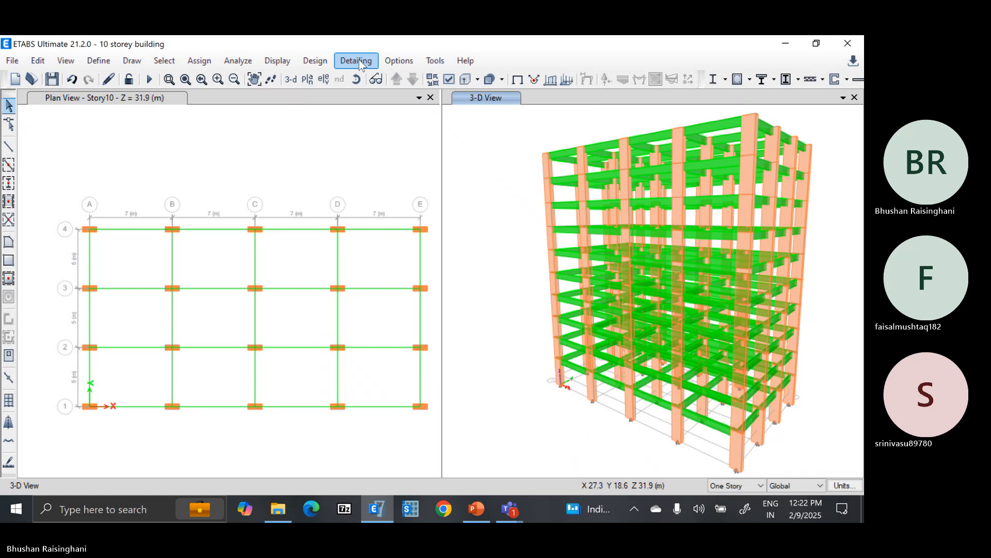
click(449, 80)
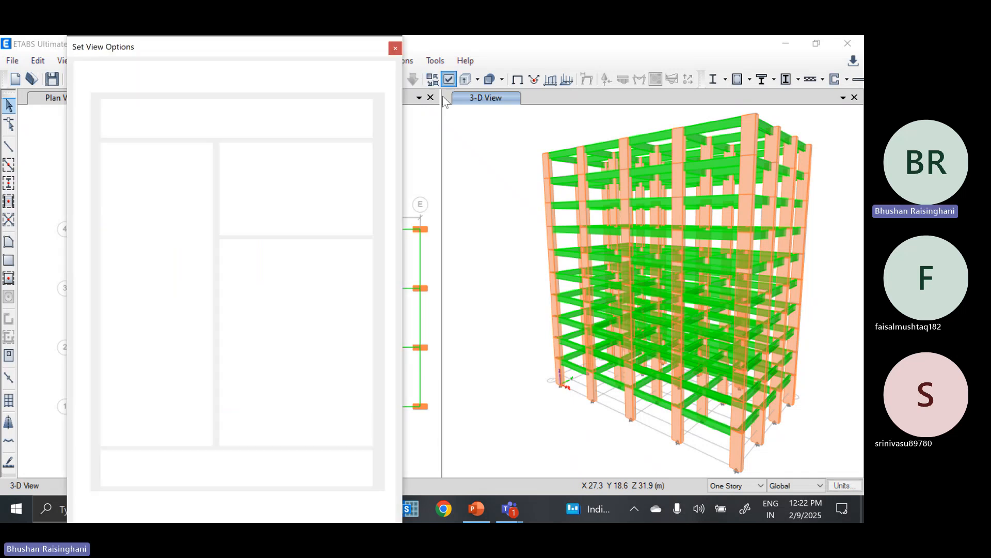
click(294, 121)
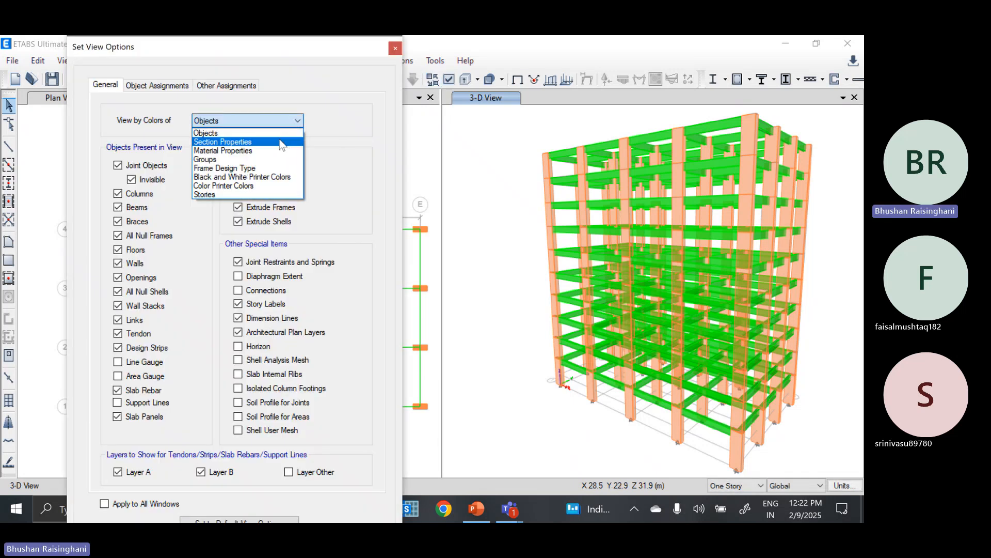
click(281, 142)
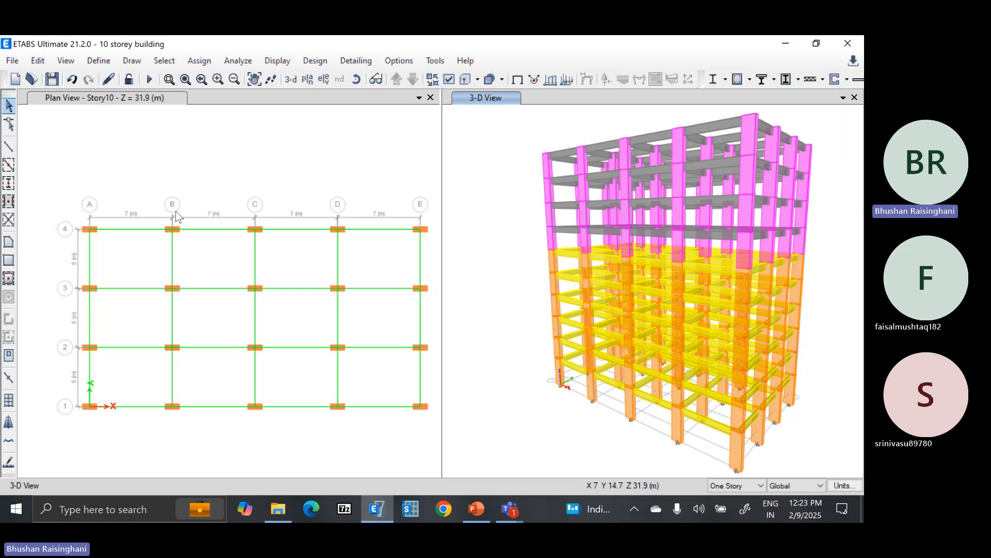
middle_drag(148, 192, 138, 181)
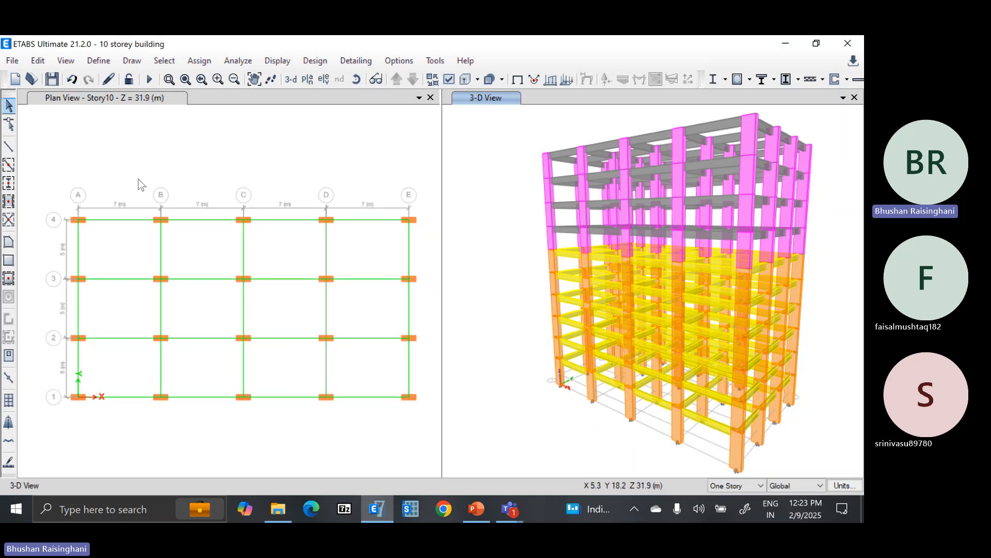
click(261, 158)
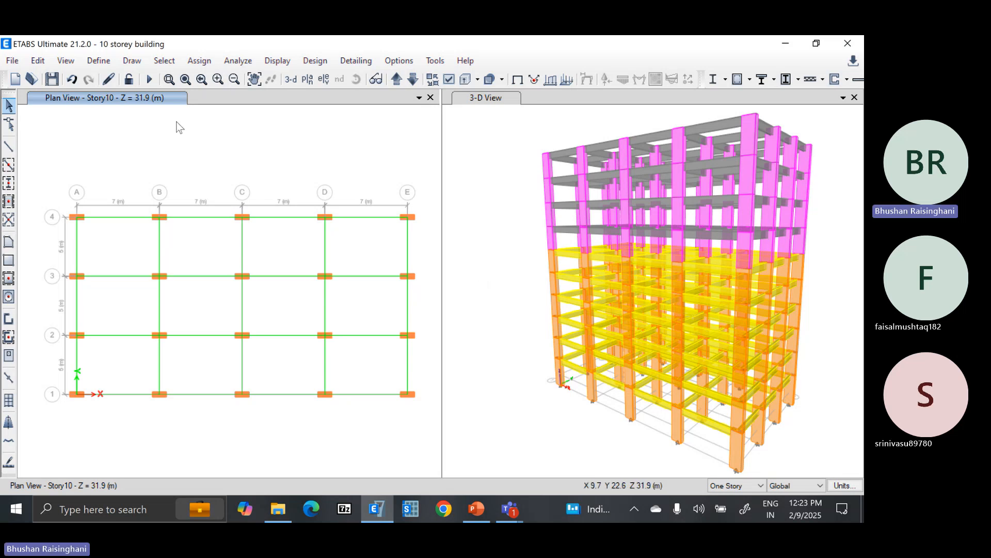
click(101, 61)
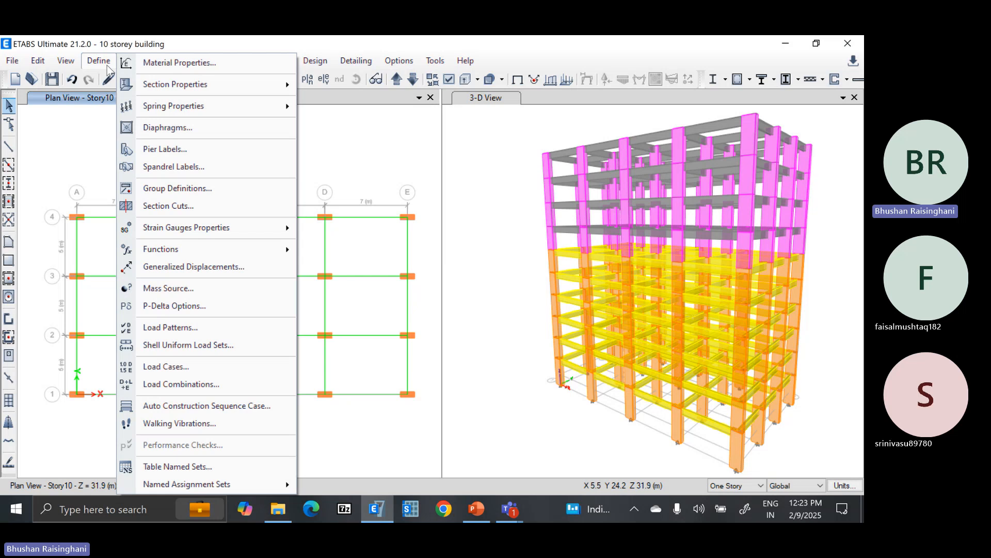
click(39, 184)
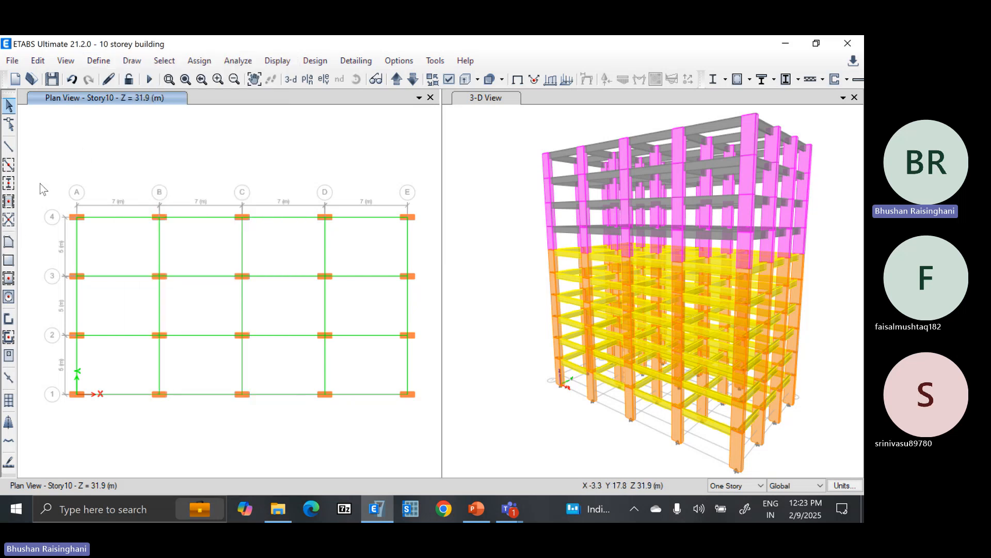
Start drawing a floor area in the Story10 plan with the slab property 125mm(7-10).
click(10, 243)
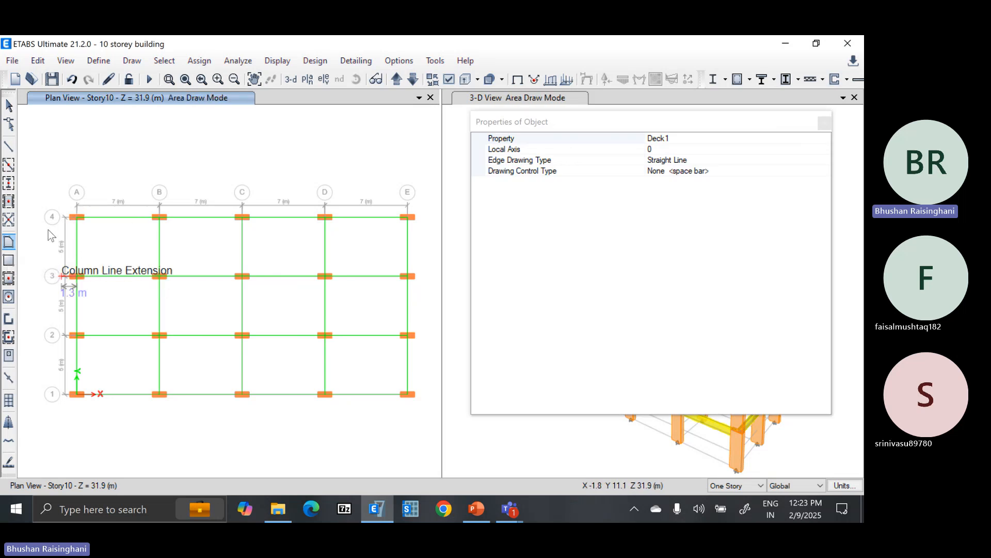
click(800, 138)
click(825, 138)
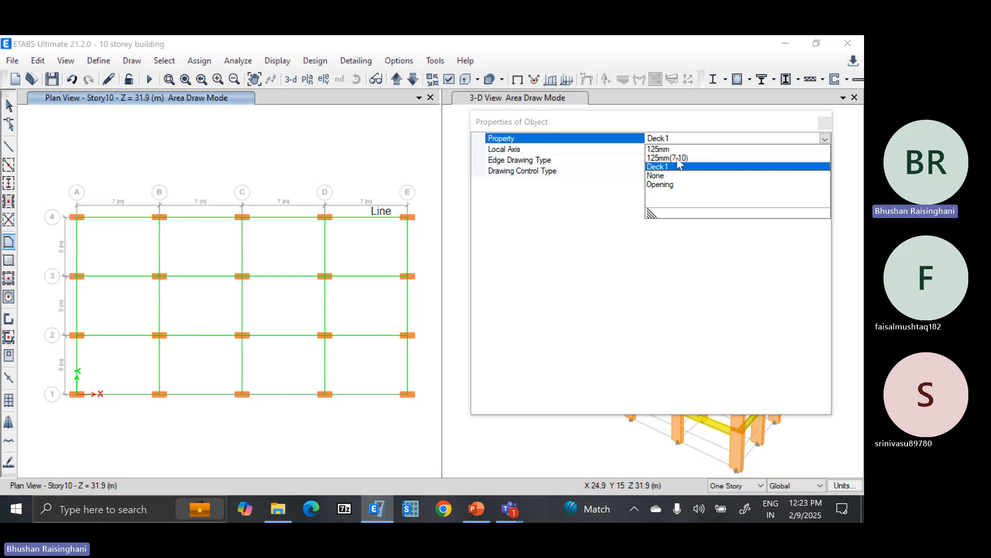
click(671, 157)
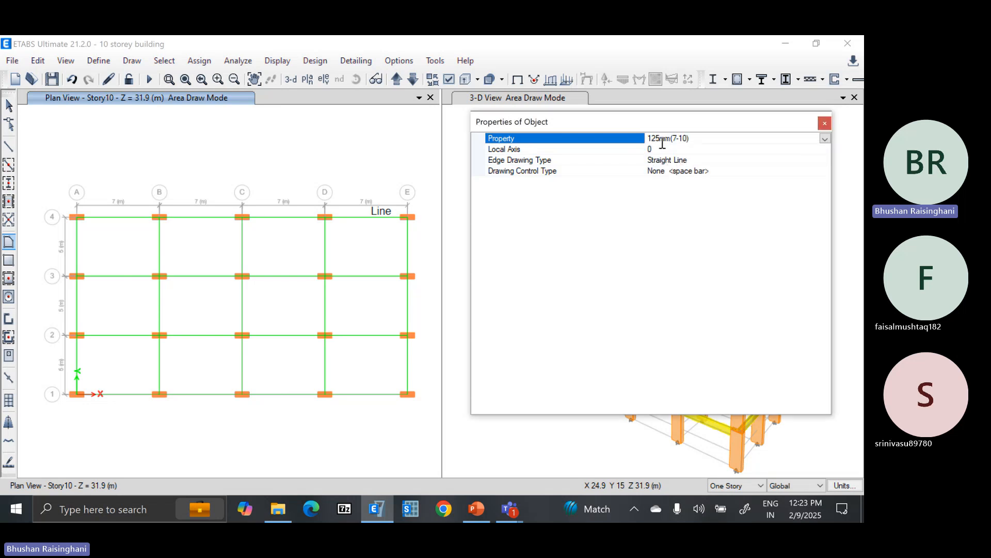
Examine the local axis, edge drawing type and drawing control type options for the floor area.
click(683, 150)
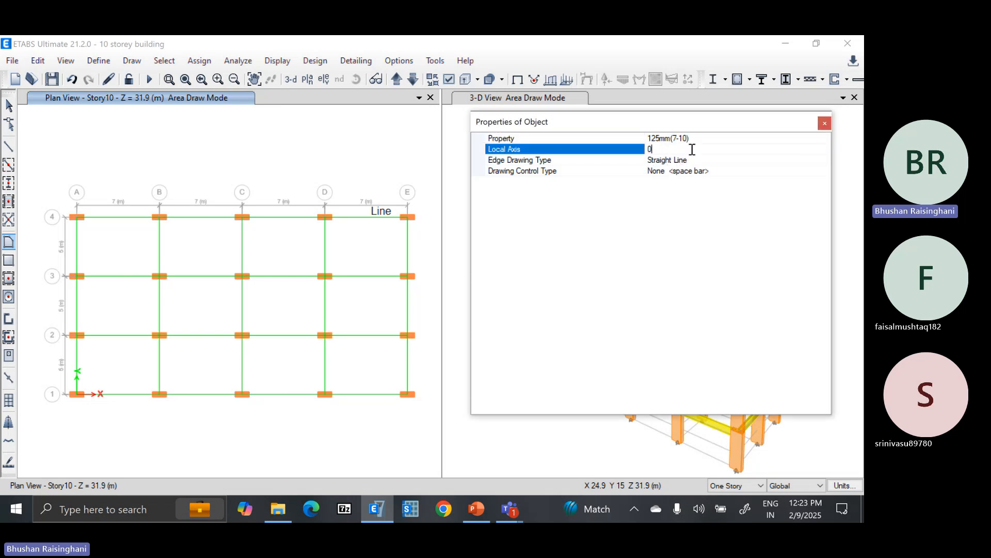
click(823, 142)
click(818, 150)
click(807, 160)
click(824, 160)
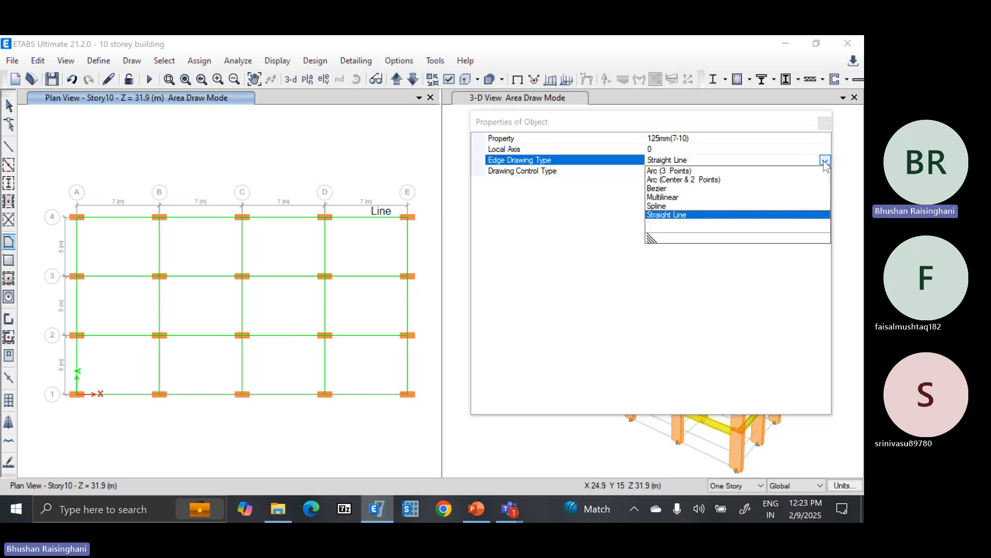
click(824, 160)
click(795, 169)
click(825, 171)
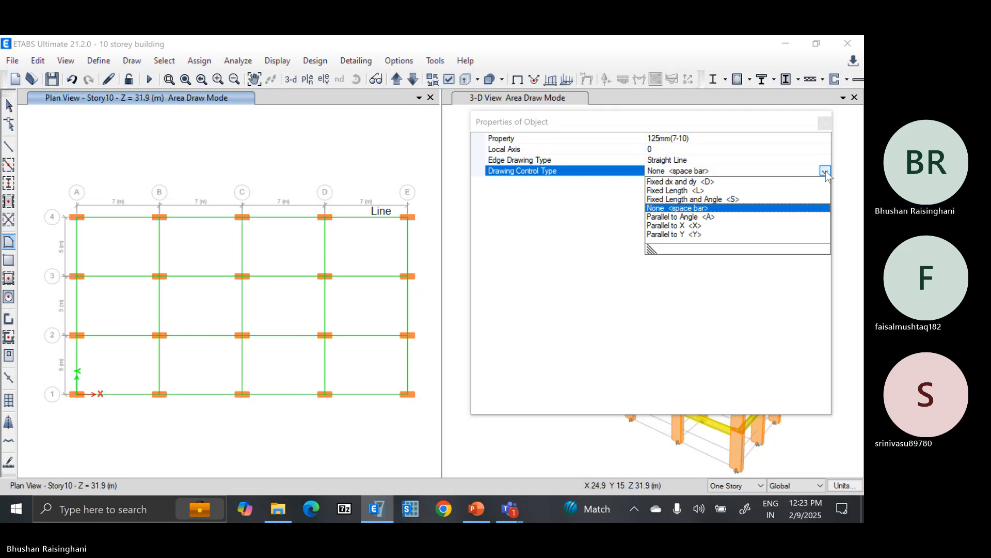
click(825, 171)
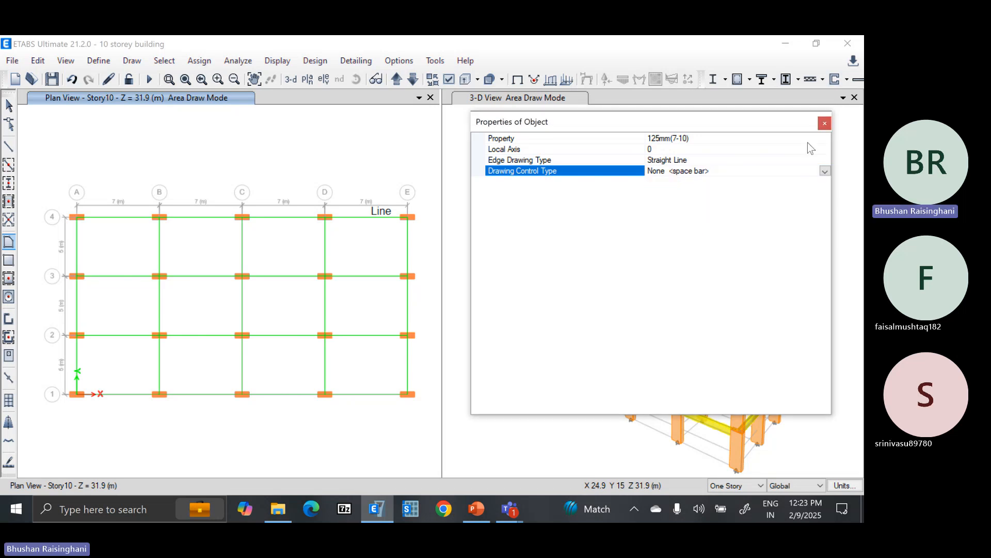
Try the Opening and 125mm properties for the floor area, set it back to 125mm(7-10), and leave the floor drawing command.
click(808, 139)
click(825, 139)
click(660, 185)
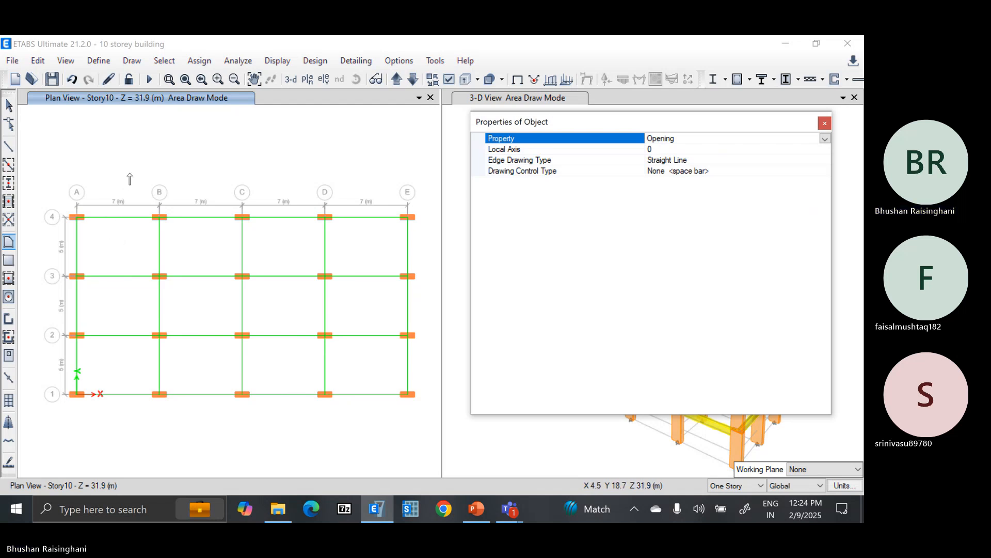
click(825, 139)
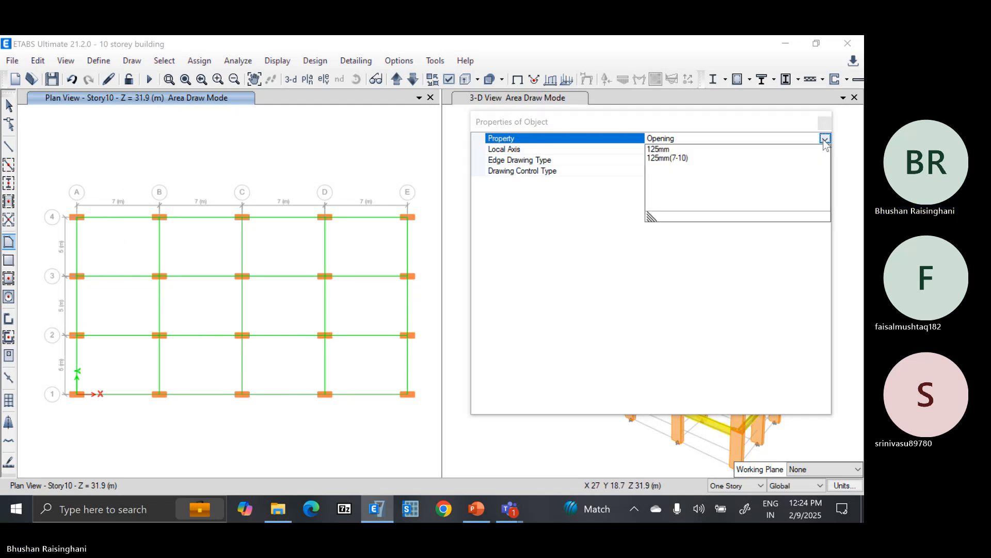
click(769, 149)
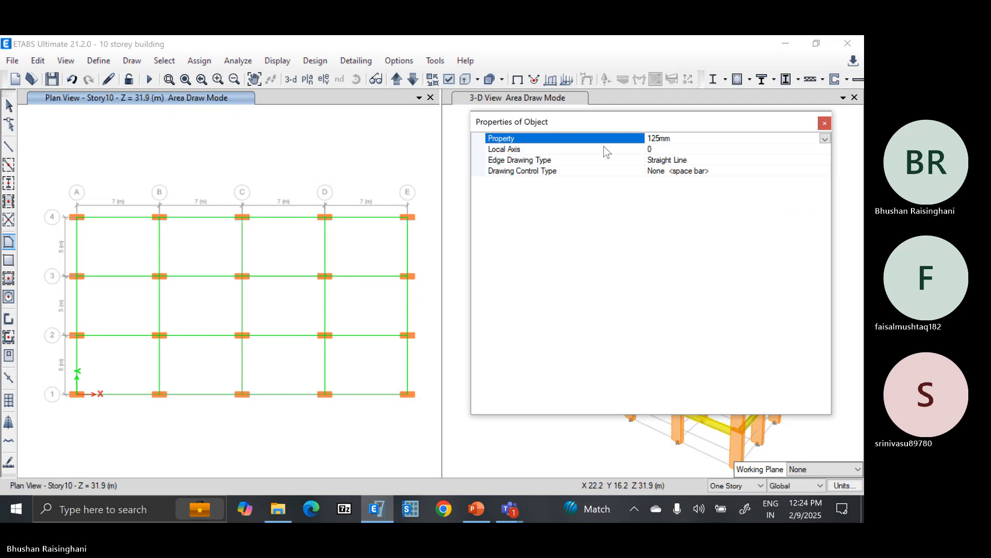
click(825, 138)
click(671, 149)
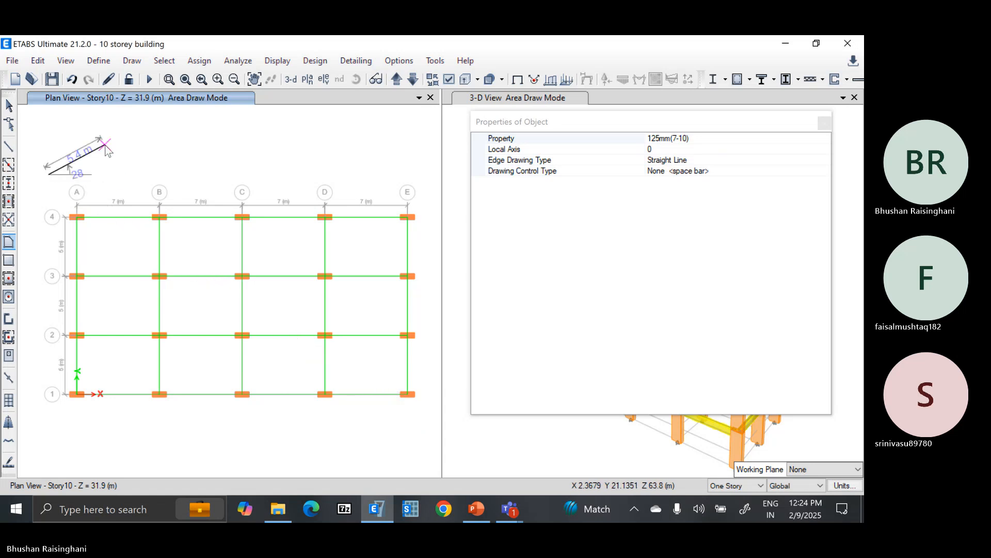
key(Escape)
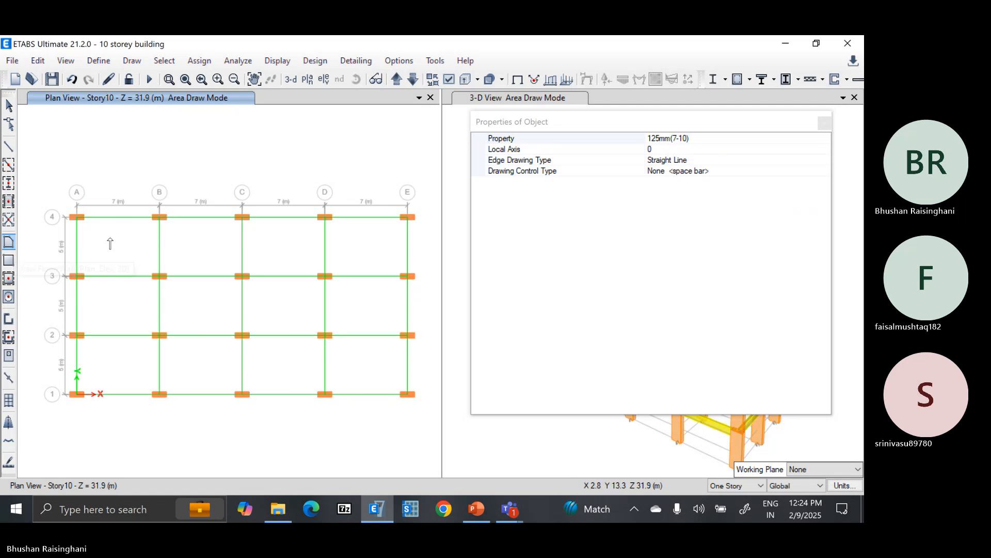
key(Escape)
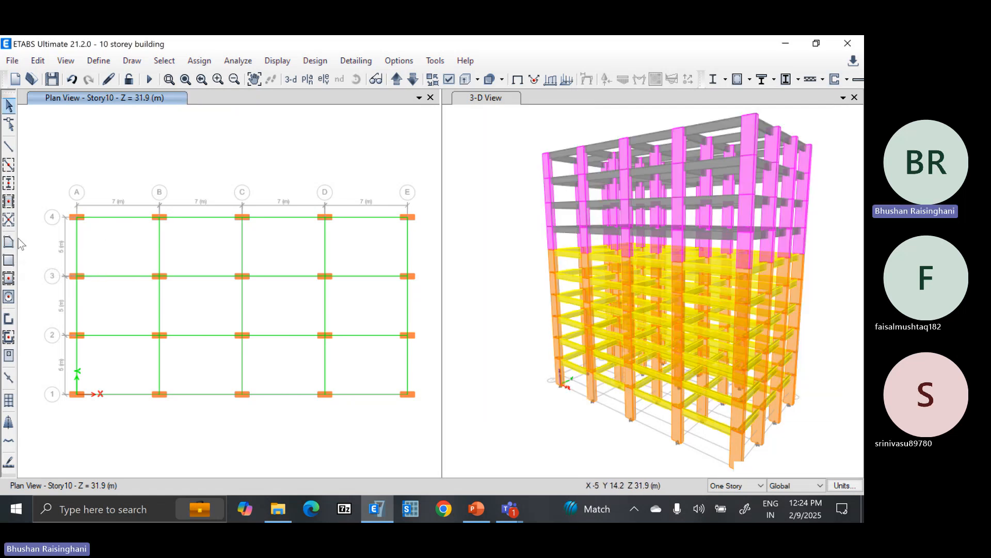
click(9, 260)
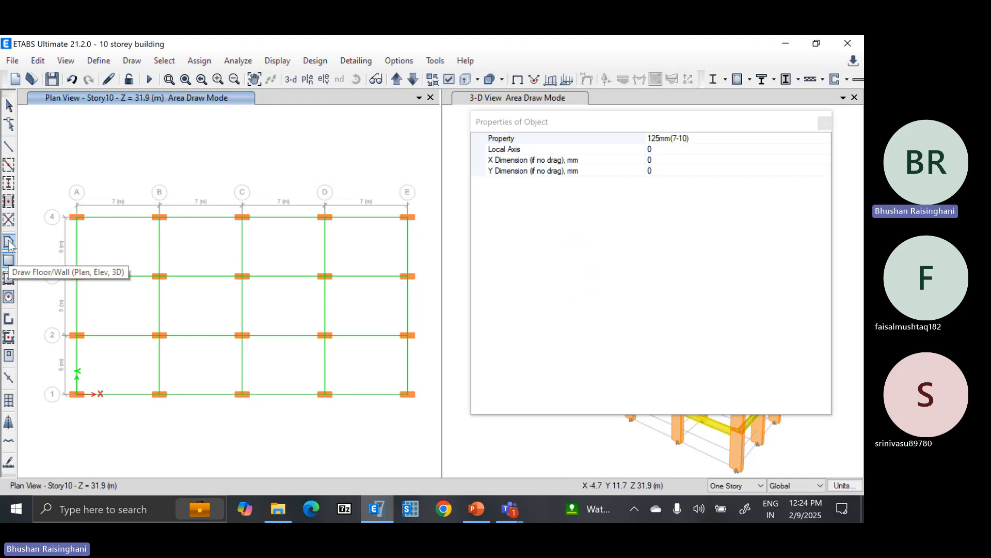
click(8, 261)
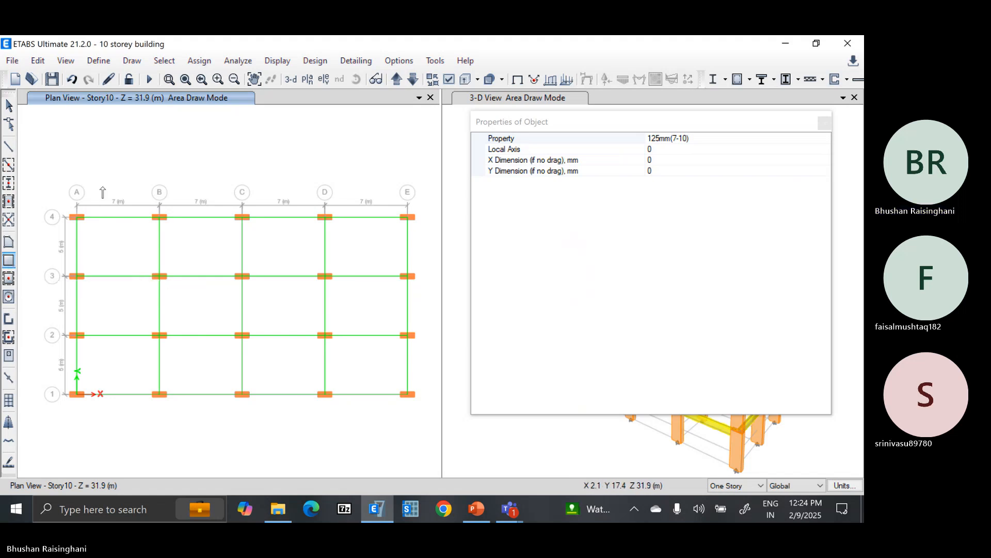
key(Escape)
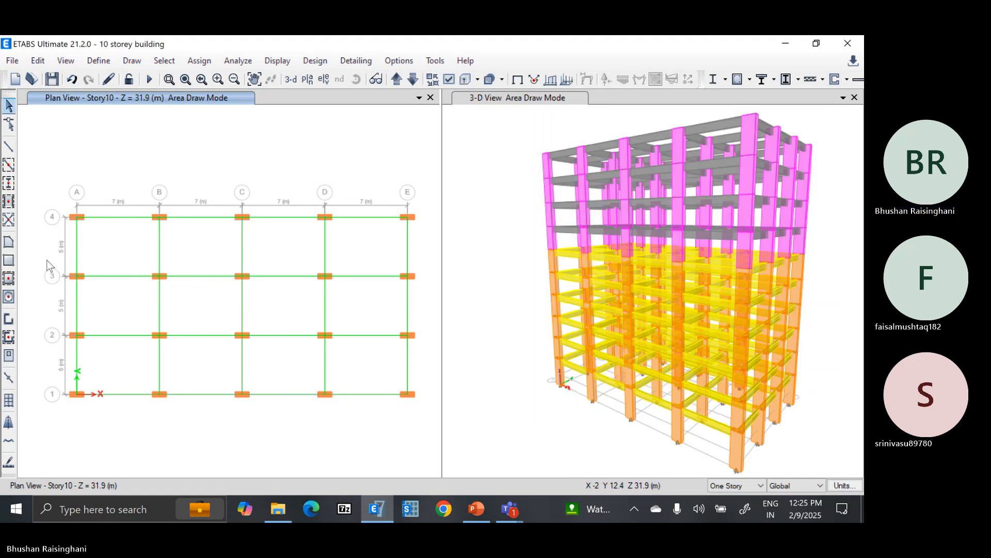
Quick-draw 125mm(7-10) floor slabs using grids in all bays between grids A–E and 1–4 of the Story10 plan.
click(9, 278)
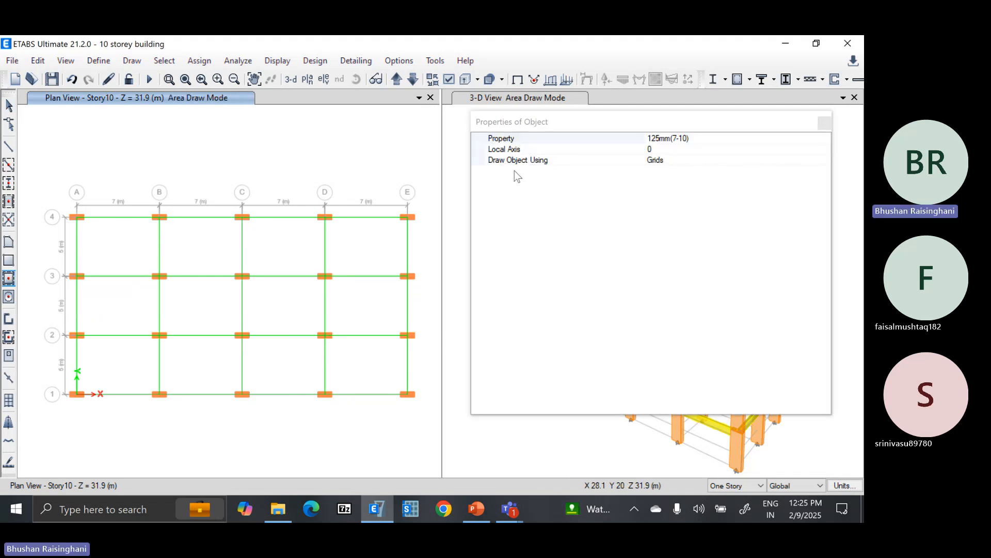
drag(53, 176, 427, 423)
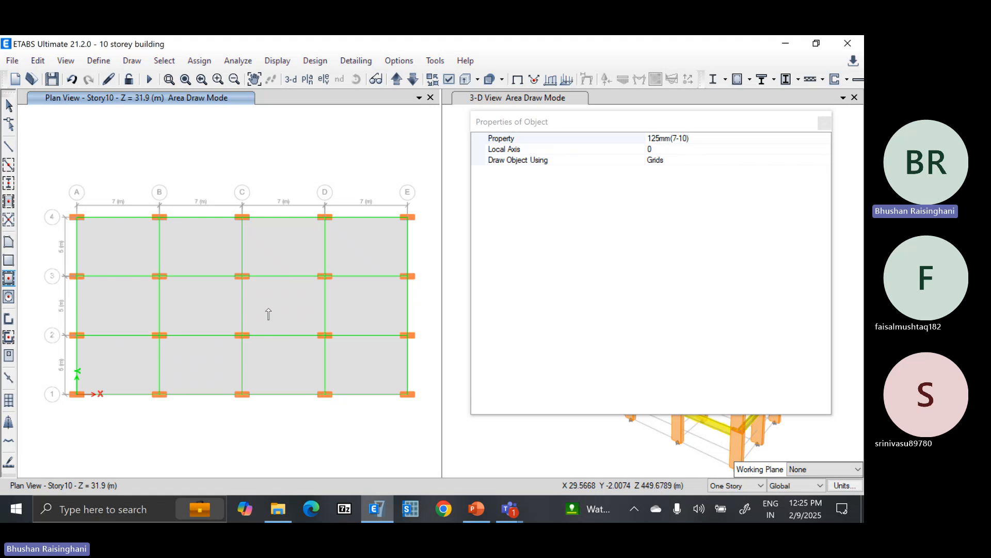
click(268, 313)
key(Escape)
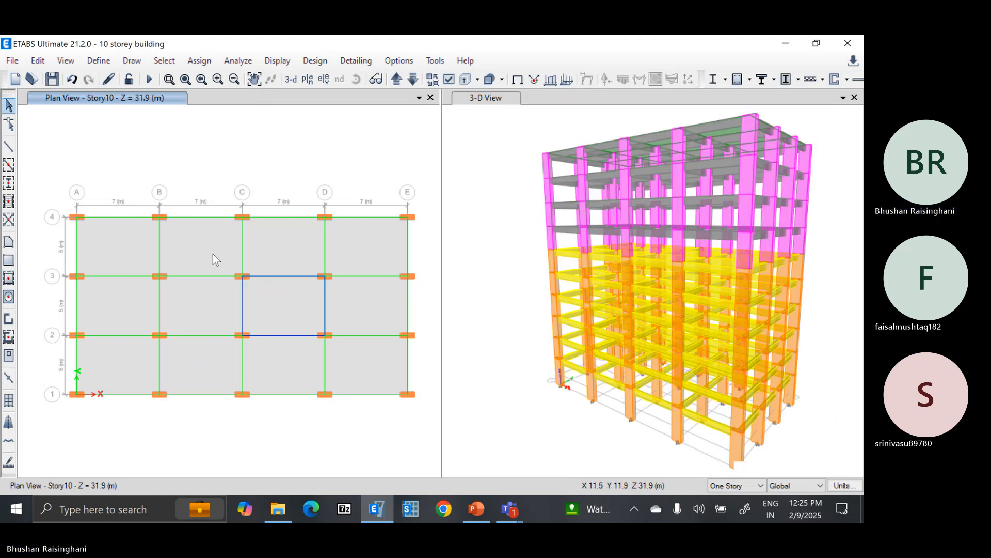
Select all floor objects on Story10 by object type and replicate them to Story9, Story8 and Story7.
click(94, 62)
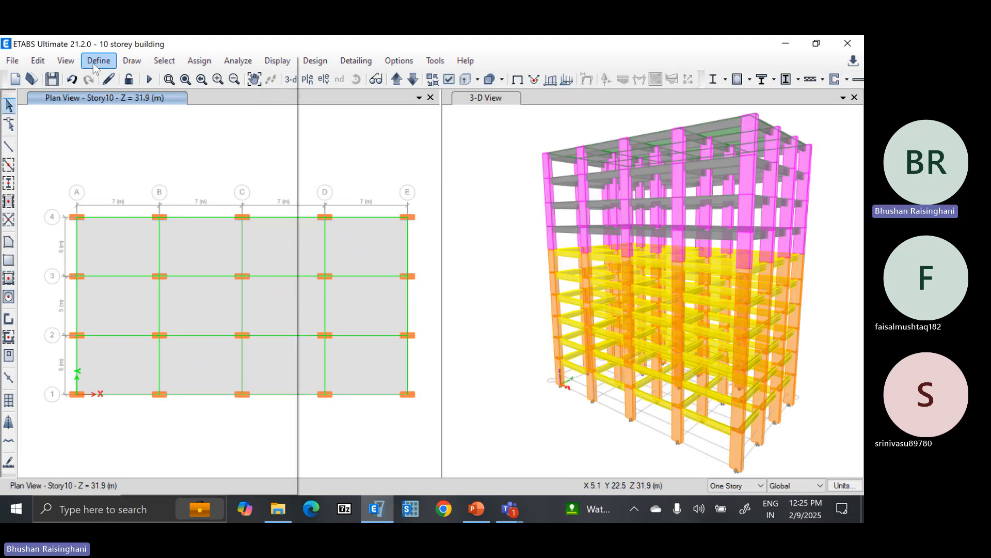
click(164, 61)
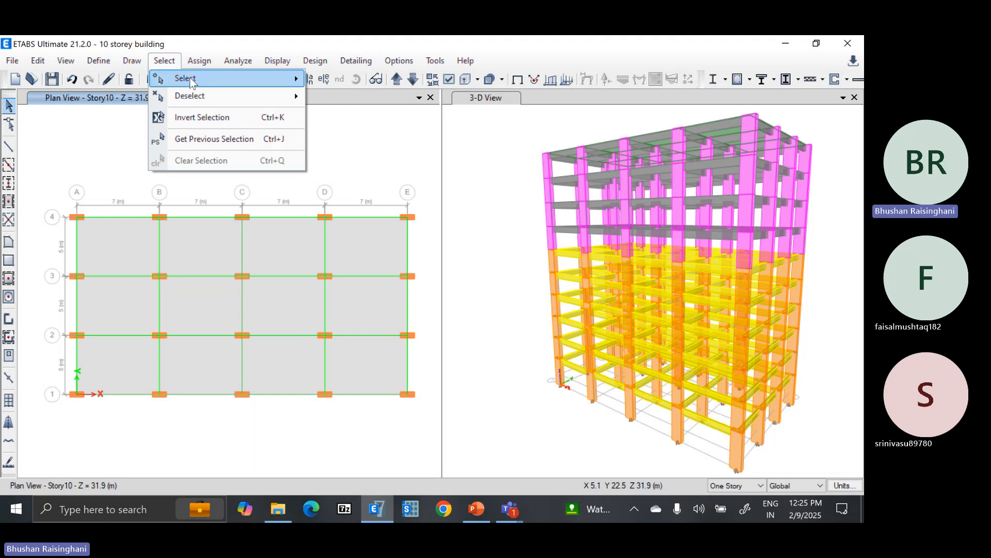
mouse_move(280, 81)
click(356, 175)
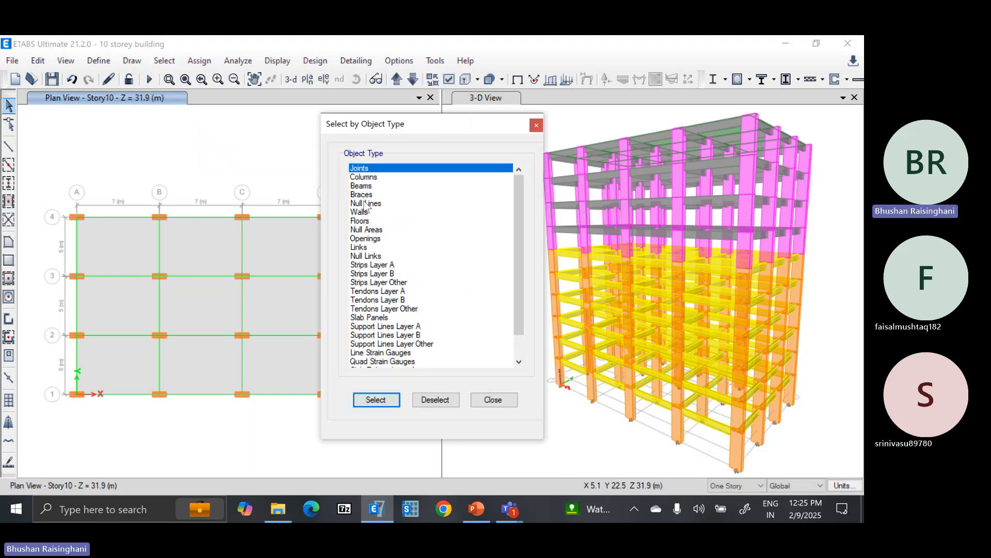
click(367, 221)
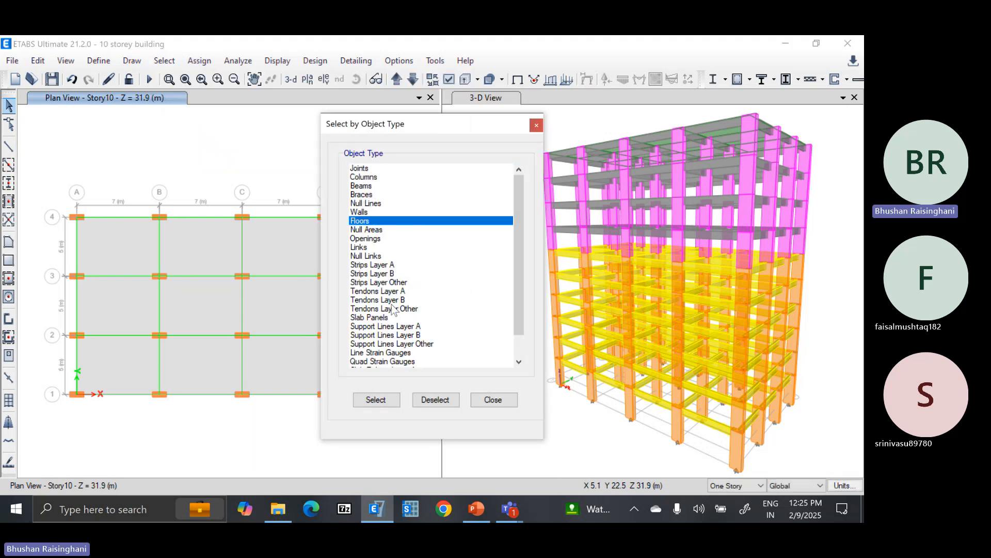
click(382, 401)
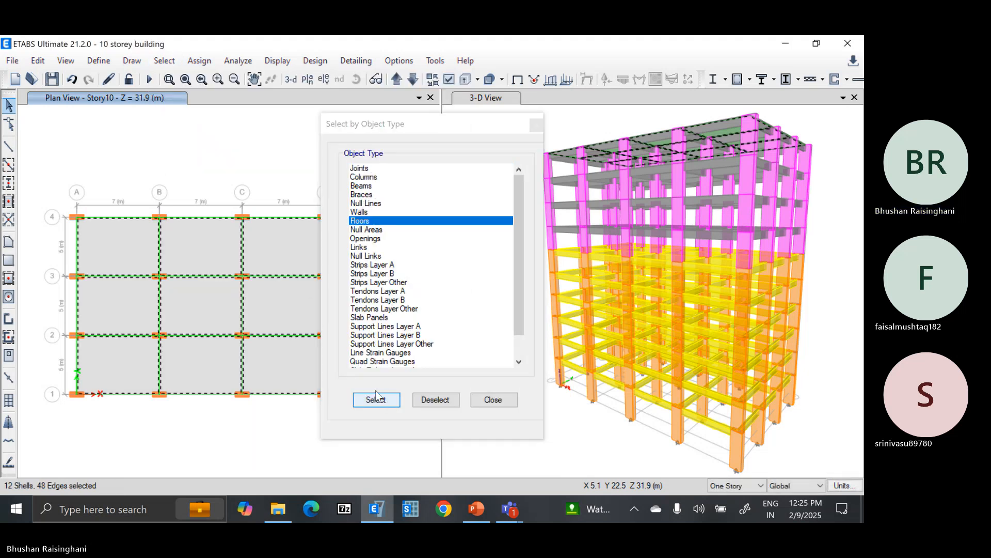
click(494, 399)
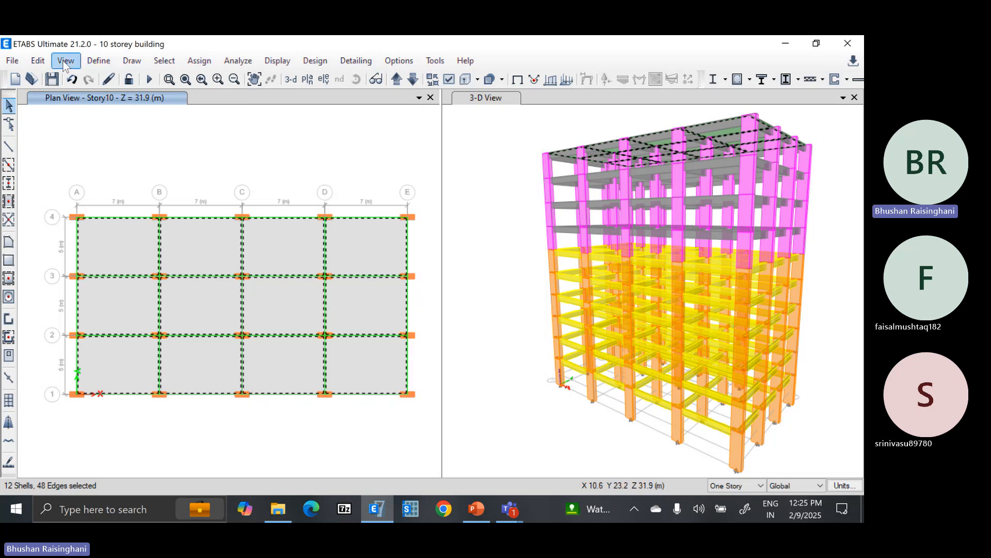
click(38, 60)
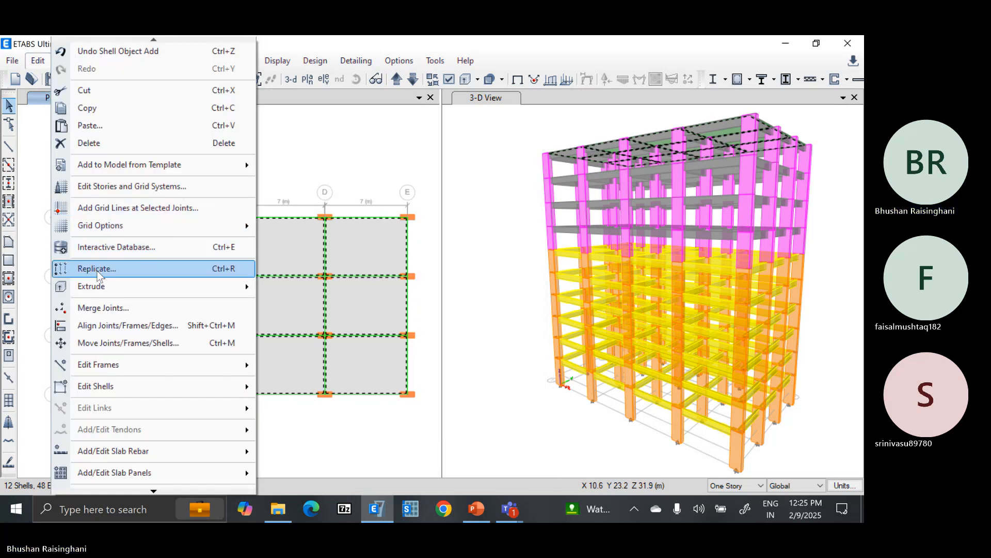
click(97, 270)
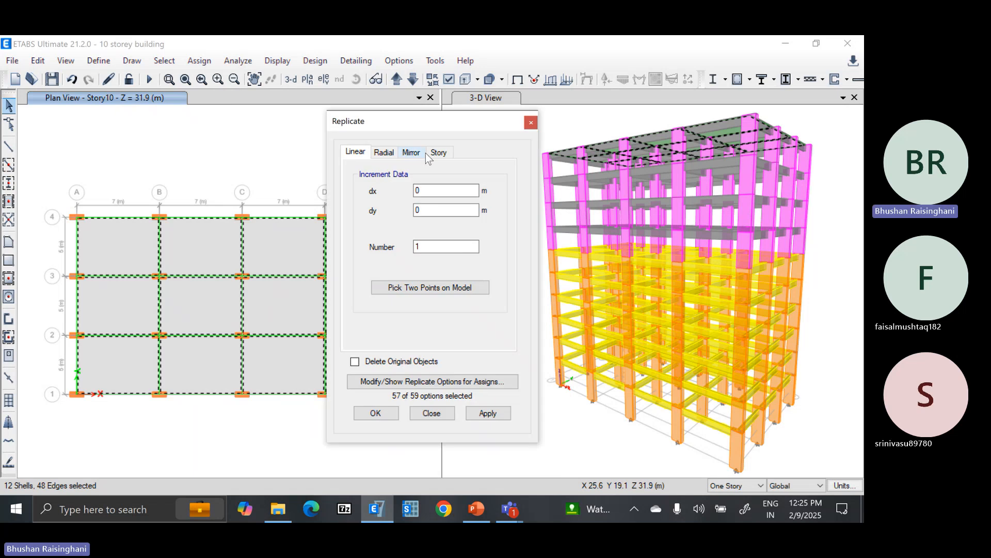
click(438, 151)
drag(392, 205, 397, 221)
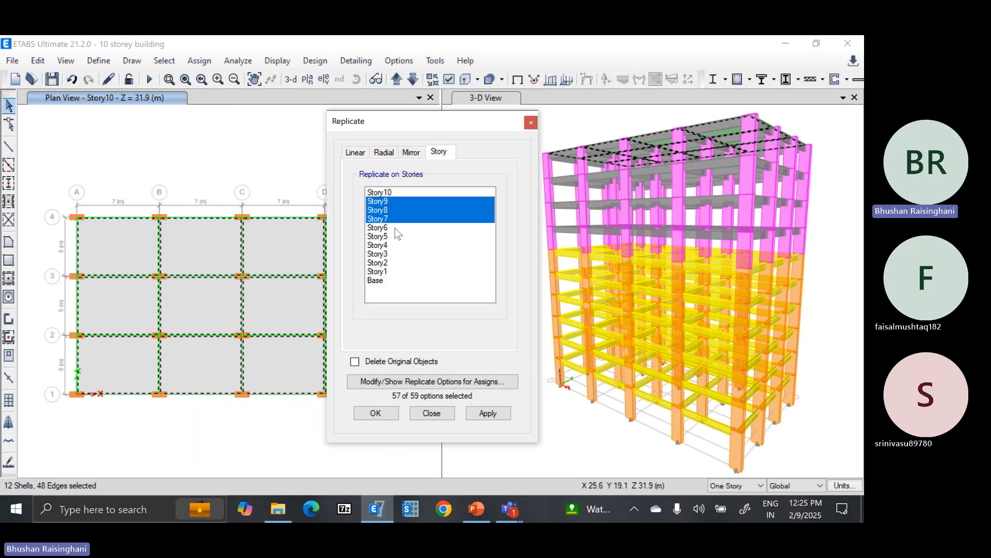
click(479, 413)
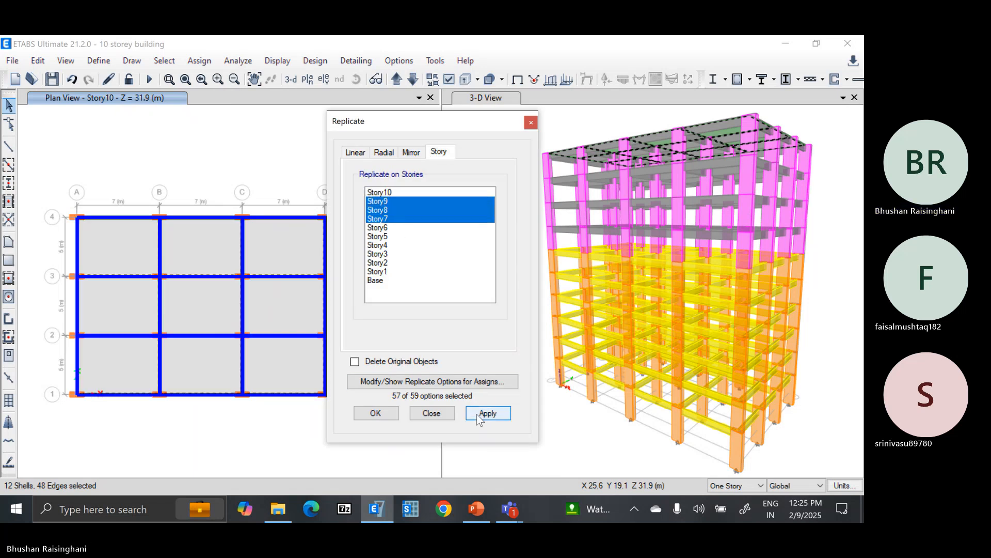
click(368, 414)
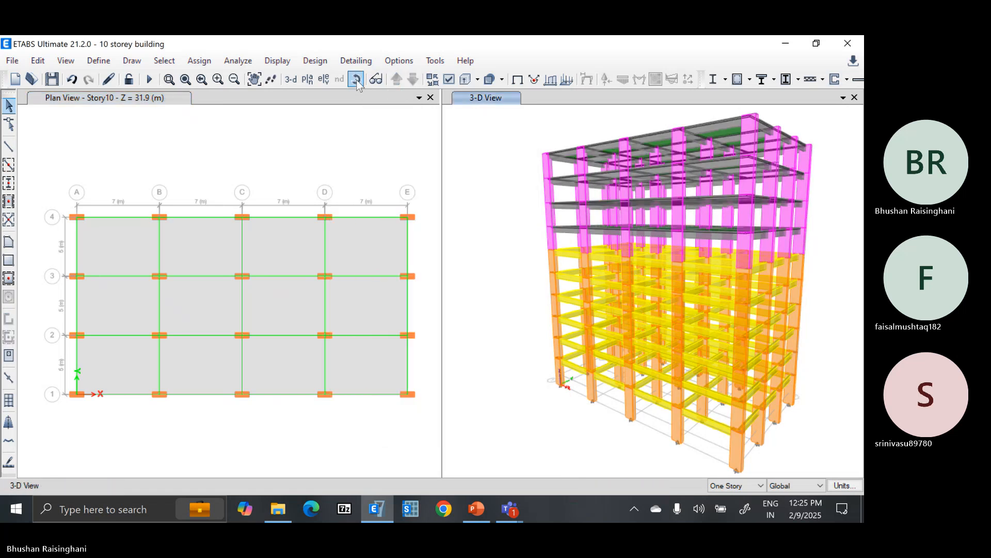
In the Story1 plan, quick-draw 125mm floor slabs in every bay between grids A–E and 1–4.
mouse_move(500, 198)
mouse_down()
mouse_move(500, 222)
mouse_move(500, 212)
mouse_move(517, 222)
mouse_move(509, 215)
mouse_up()
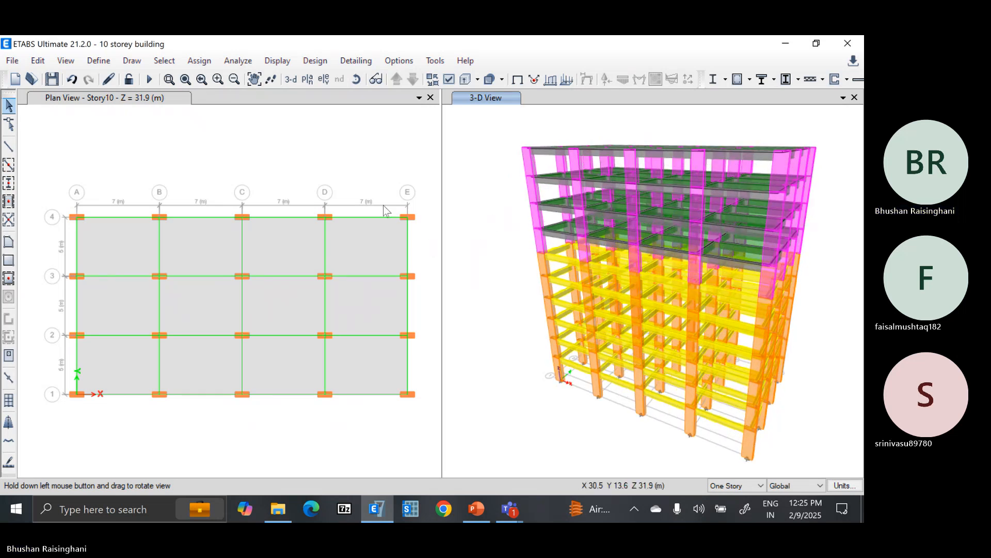
click(307, 81)
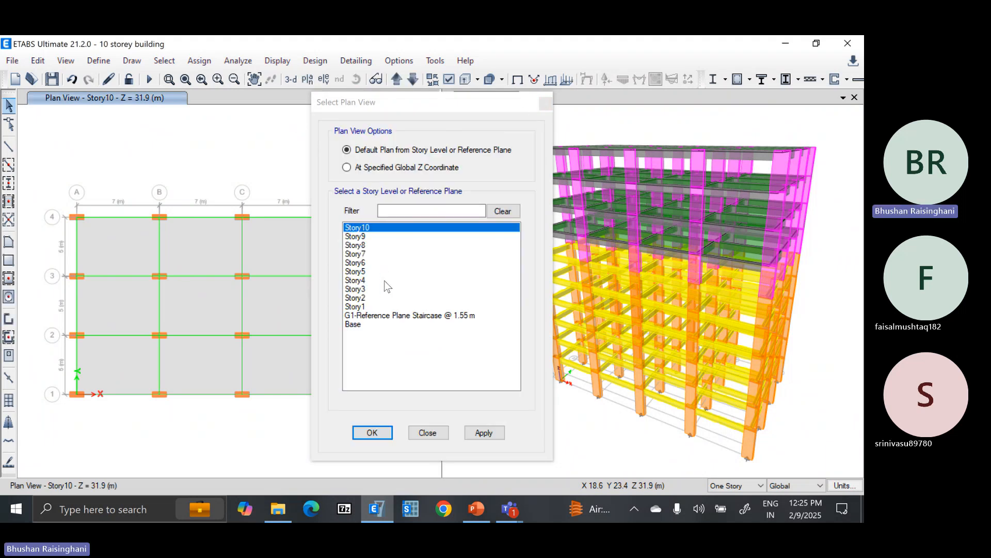
click(371, 307)
click(385, 433)
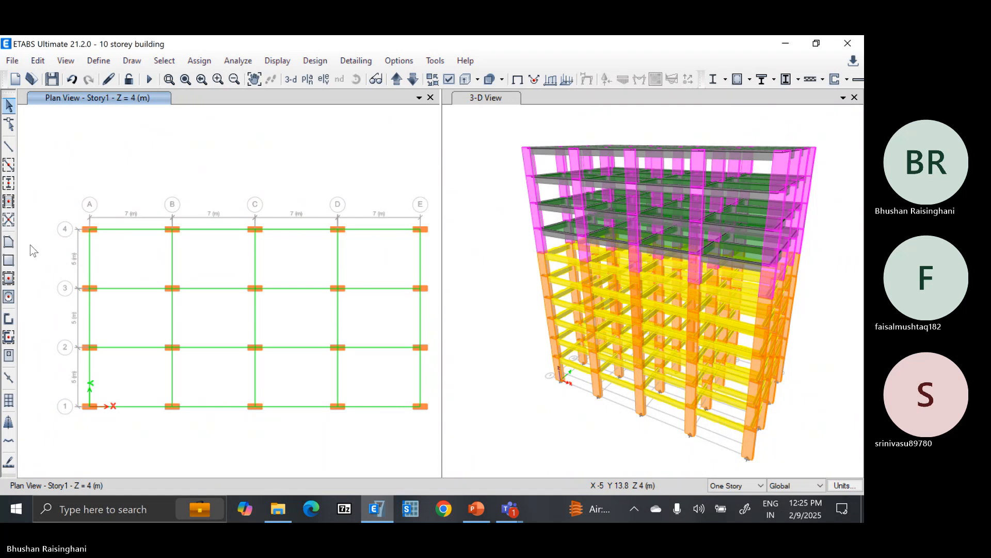
click(9, 279)
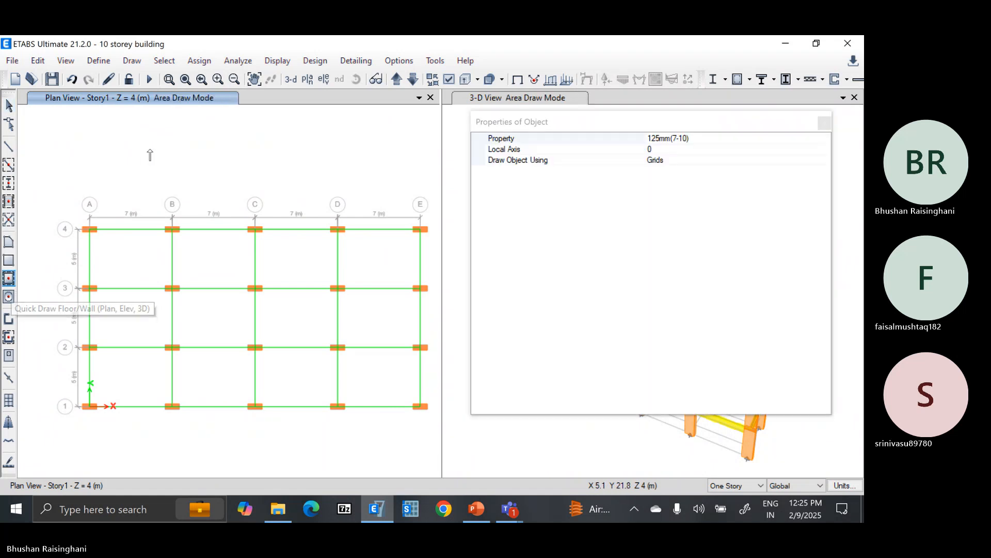
click(816, 138)
click(825, 138)
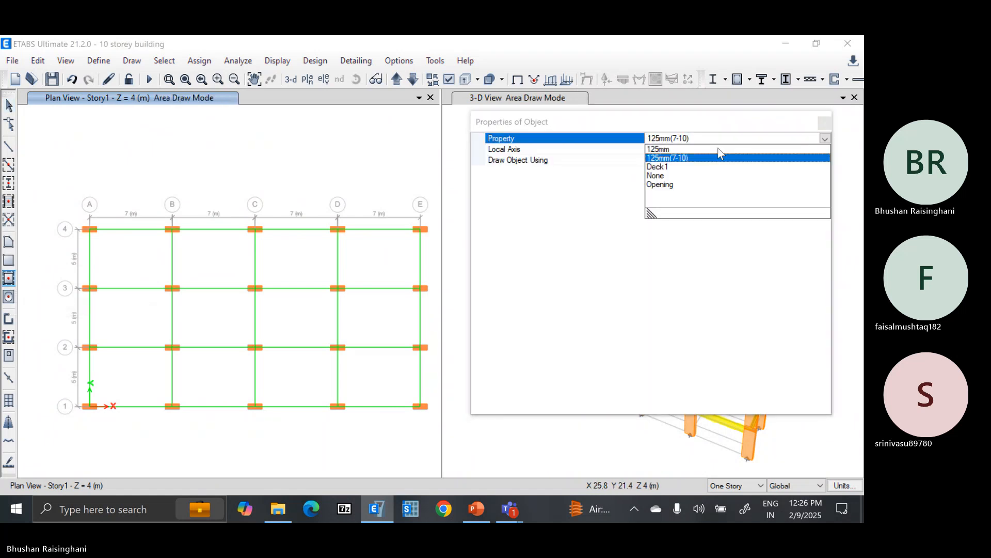
click(706, 150)
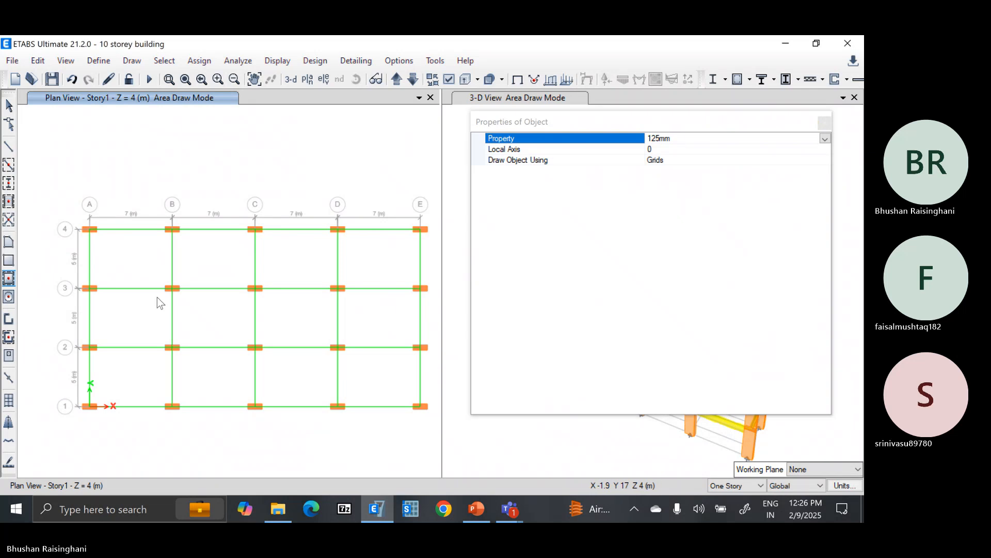
drag(68, 205, 422, 447)
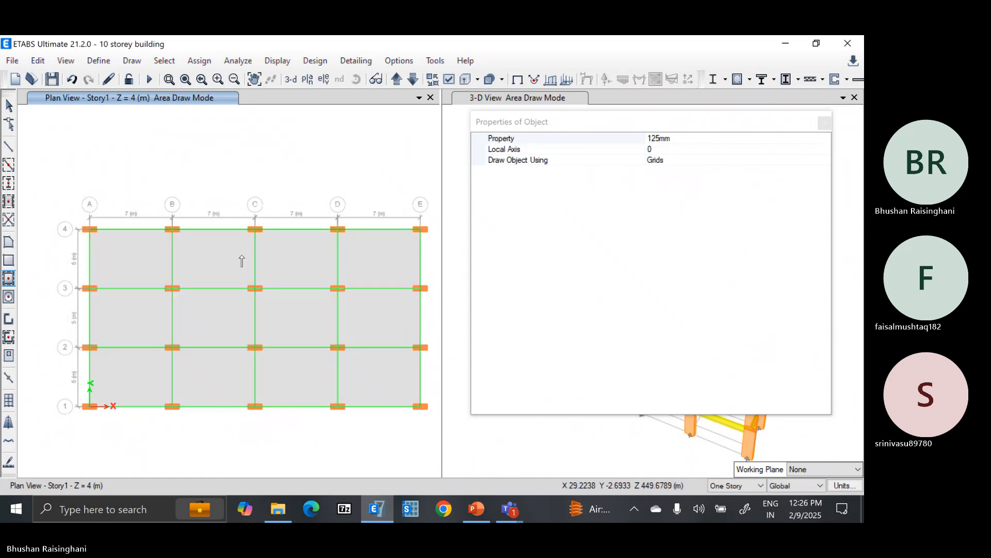
click(155, 253)
key(Escape)
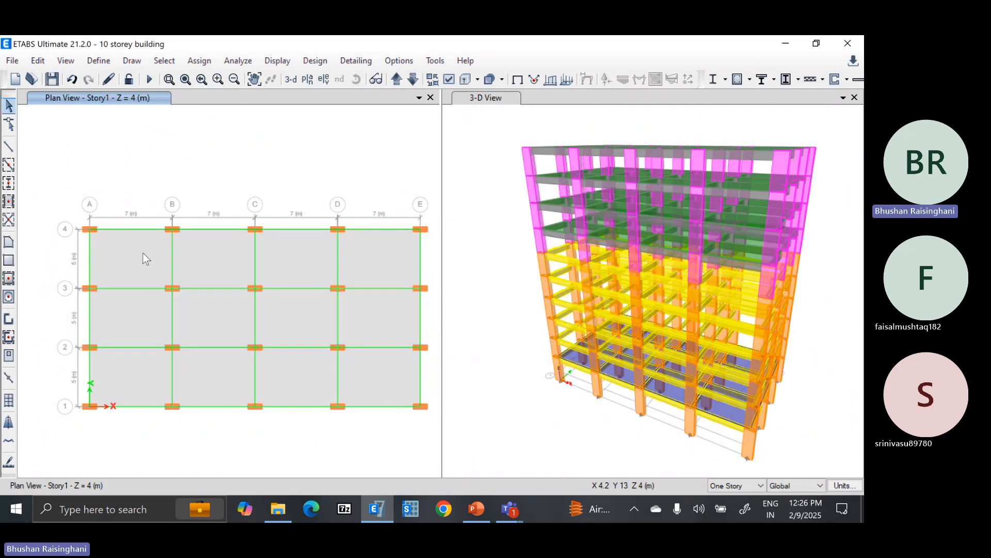
Select every slab panel on Story1, replicate them to Story2 through Story6, and save the model.
click(207, 254)
click(296, 254)
click(376, 256)
click(364, 320)
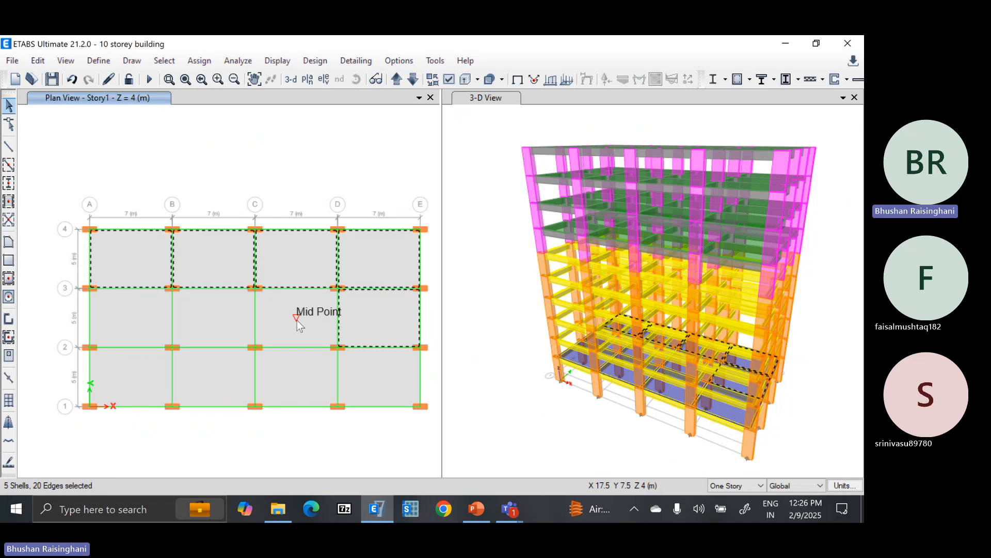
click(296, 320)
click(222, 311)
click(145, 312)
click(138, 368)
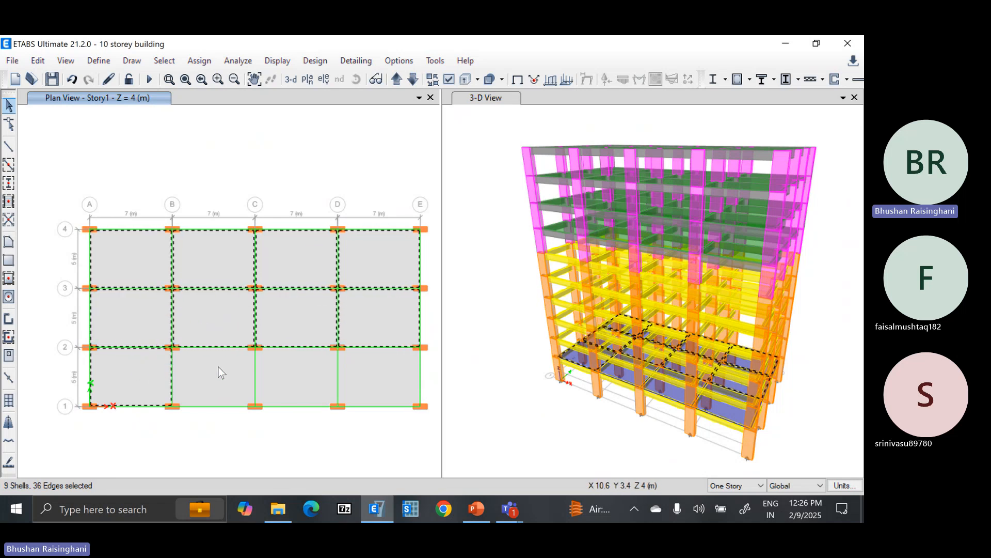
click(216, 369)
click(287, 369)
click(374, 367)
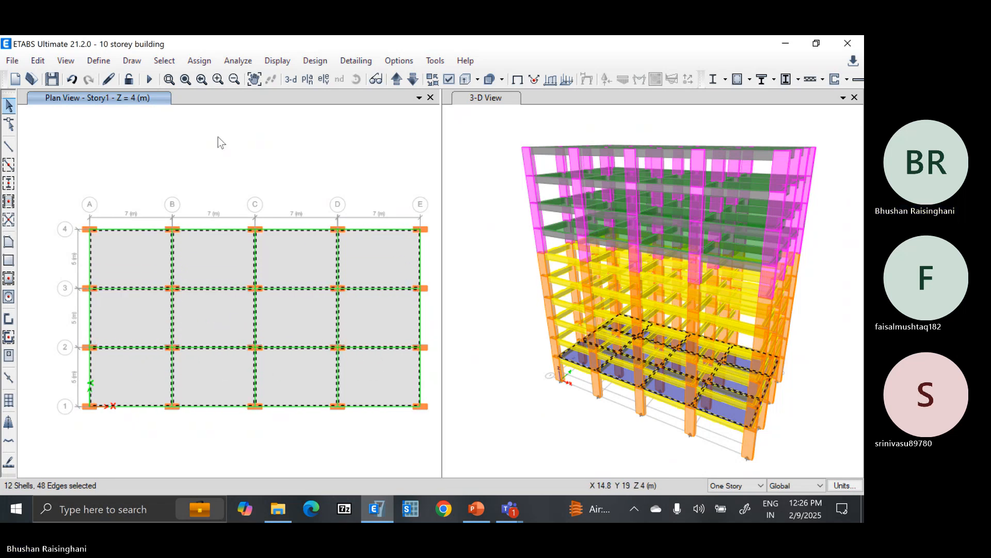
click(38, 60)
click(96, 269)
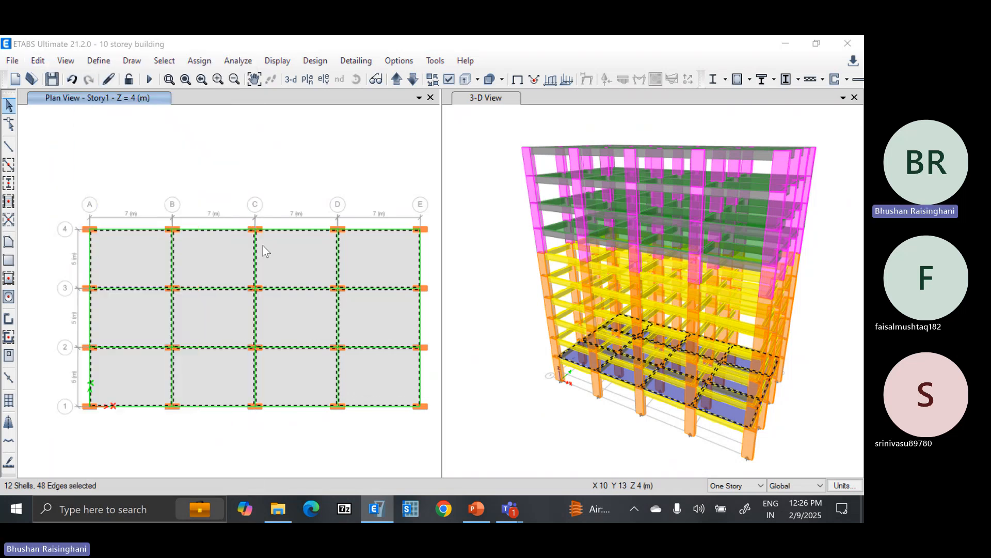
click(439, 153)
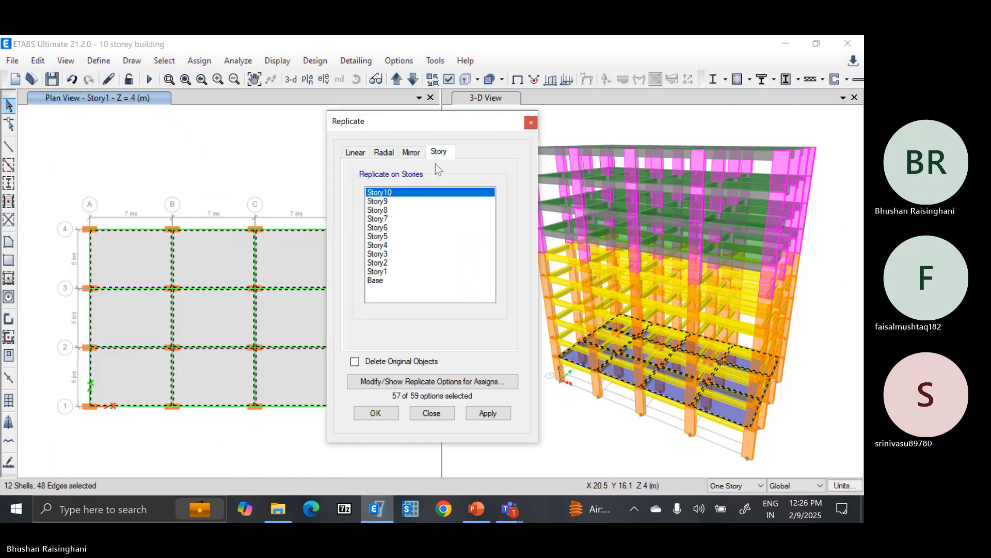
drag(394, 264, 393, 229)
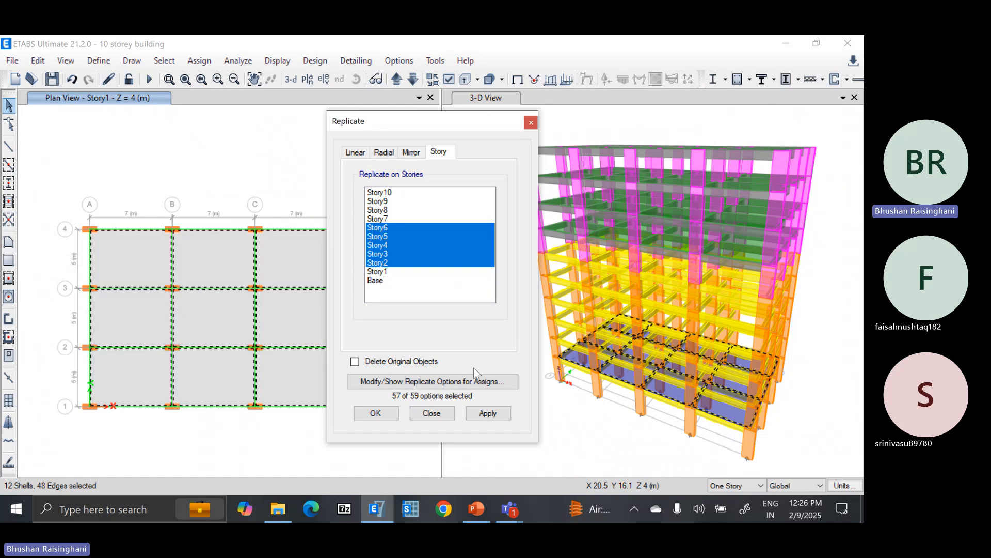
click(488, 413)
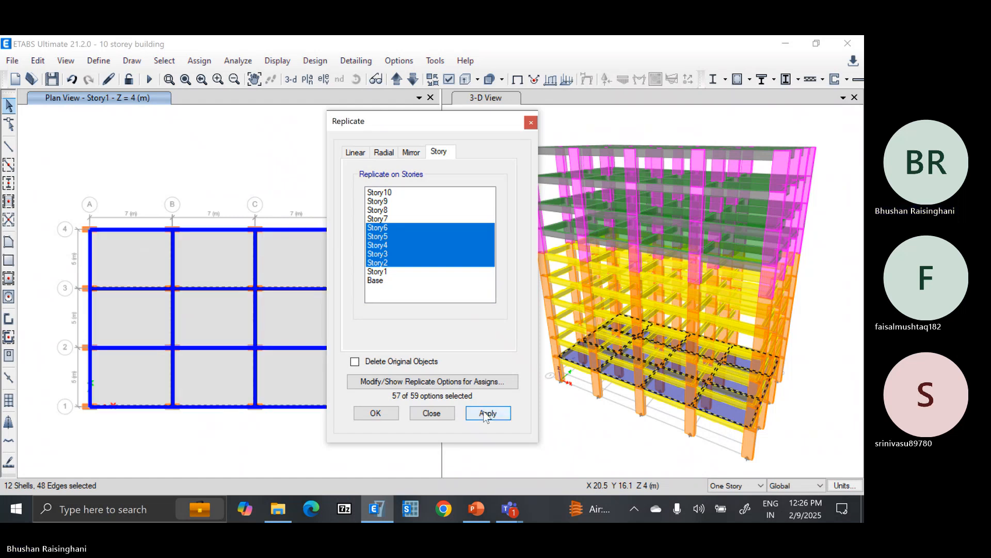
click(376, 413)
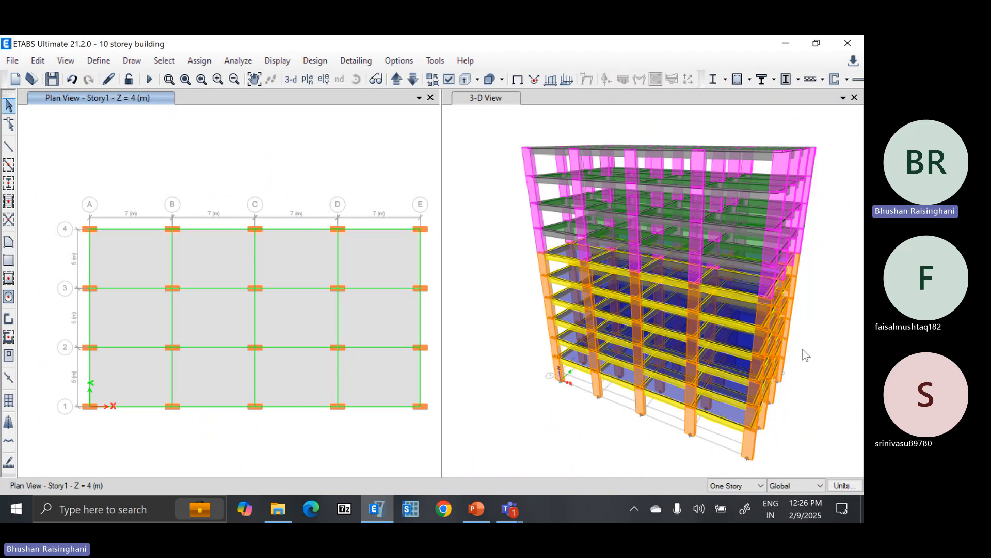
click(52, 79)
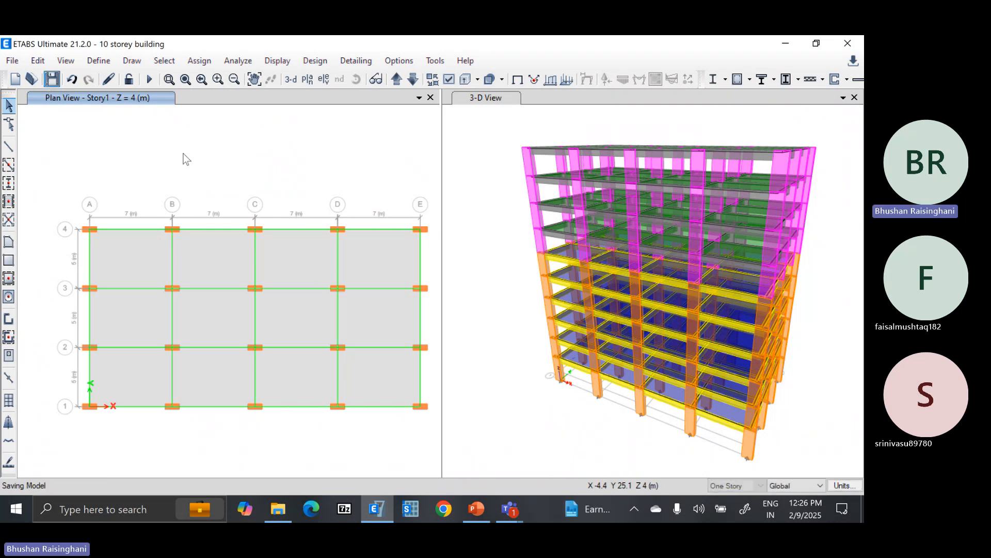
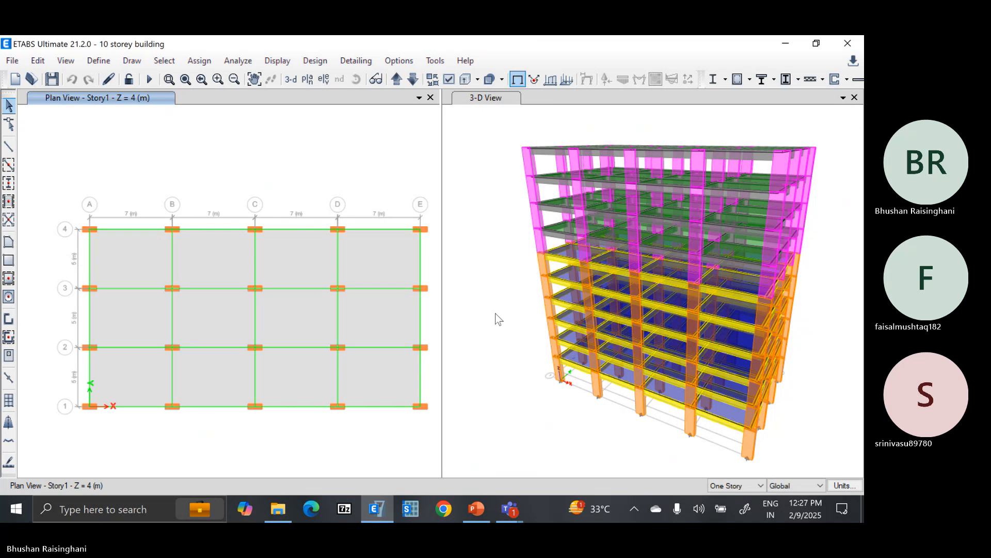
In the Base plan, select the joints at all grid intersections and assign fixed restraints in every translation and rotation.
mouse_move(515, 513)
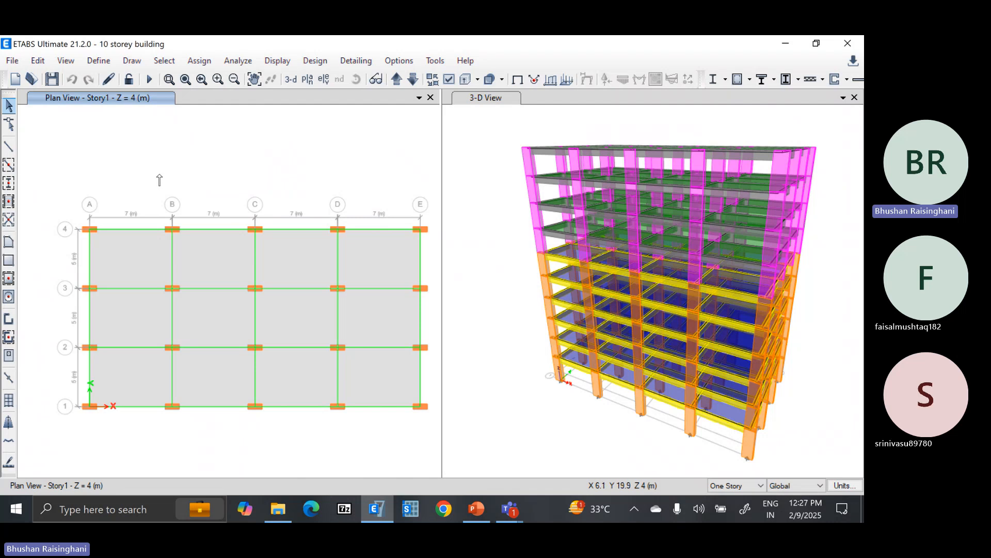
click(308, 79)
click(364, 324)
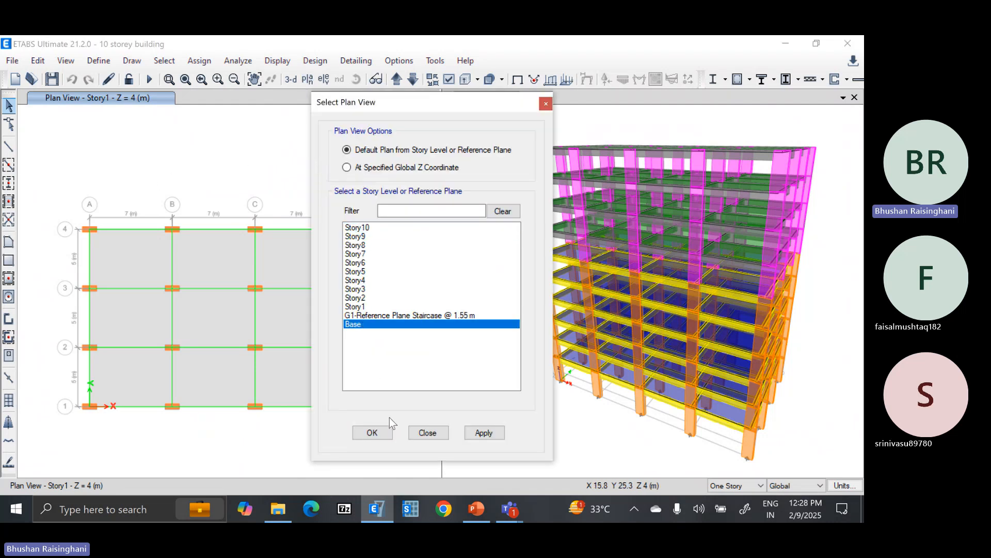
click(388, 430)
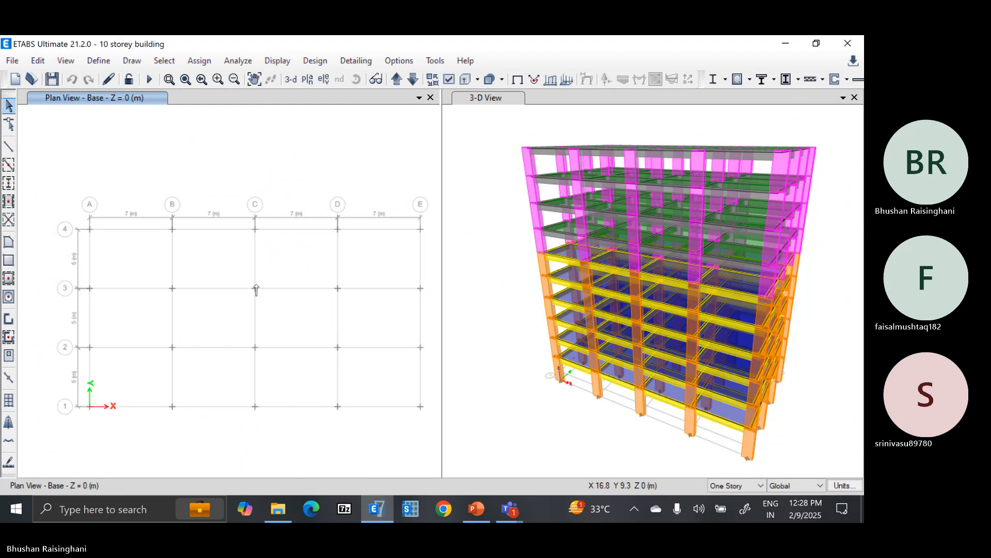
drag(64, 195, 409, 433)
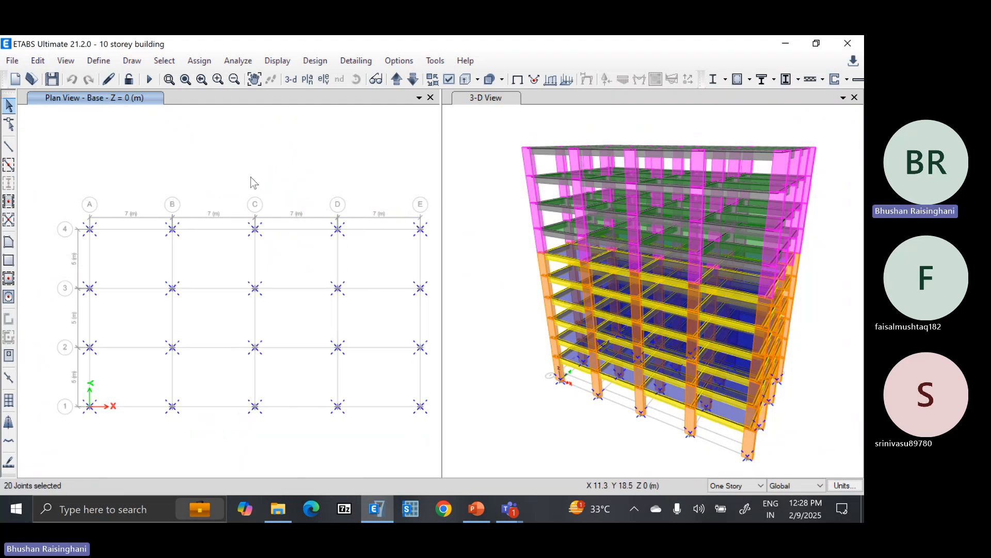
click(199, 61)
mouse_move(228, 78)
click(438, 79)
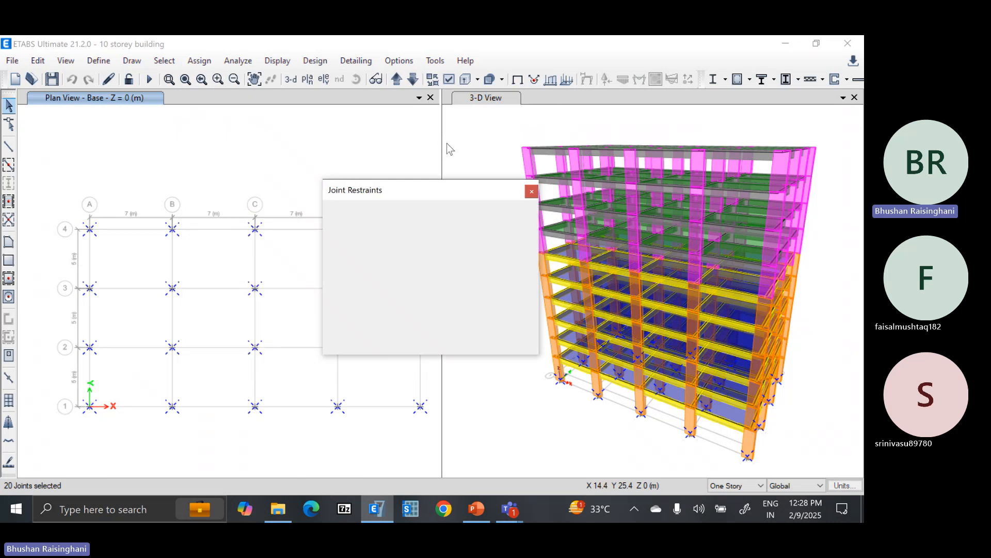
click(386, 316)
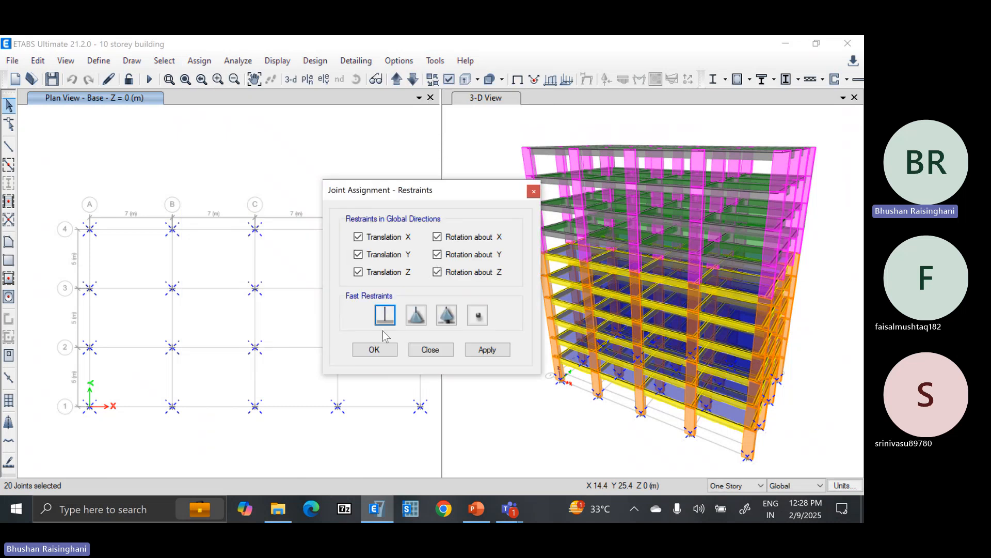
click(374, 351)
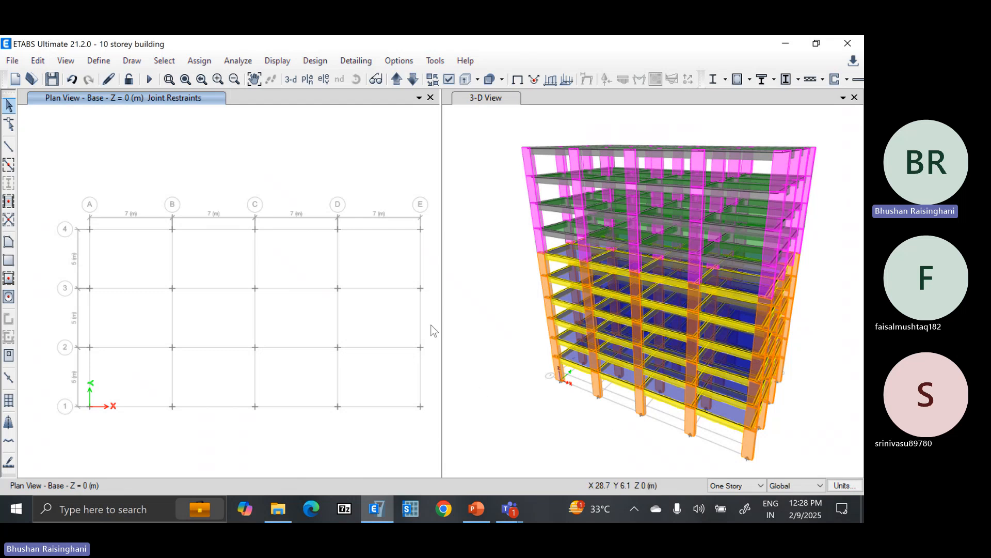
Rotate and enlarge the 3D view to examine the supports at the base of the columns.
scroll(236, 290, down, 3)
scroll(237, 290, up, 3)
scroll(494, 317, down, 3)
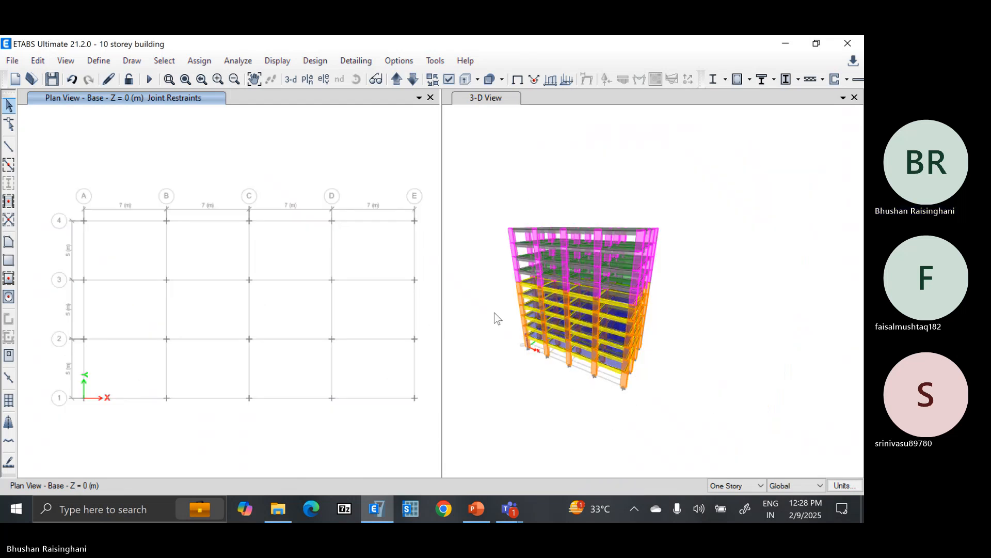
scroll(494, 317, up, 3)
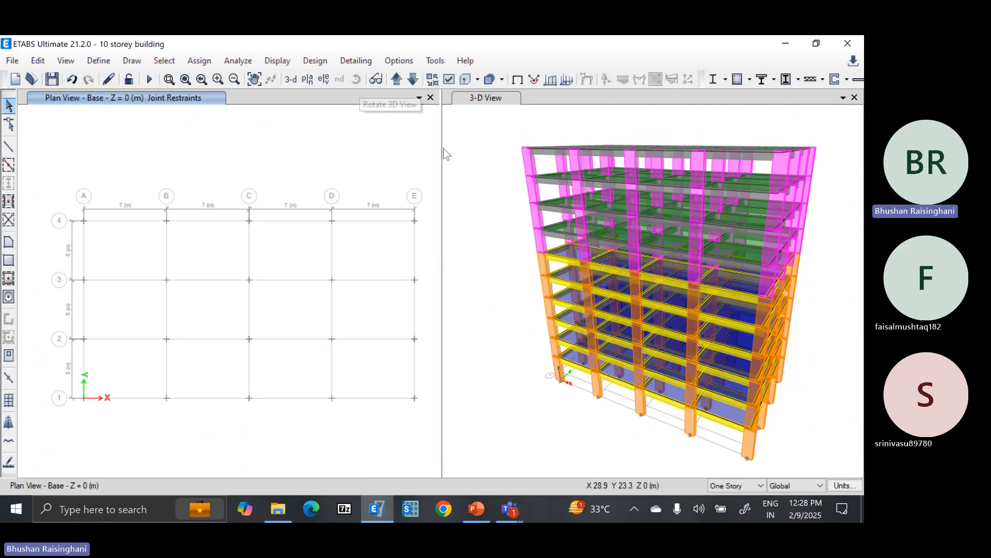
click(463, 162)
click(356, 79)
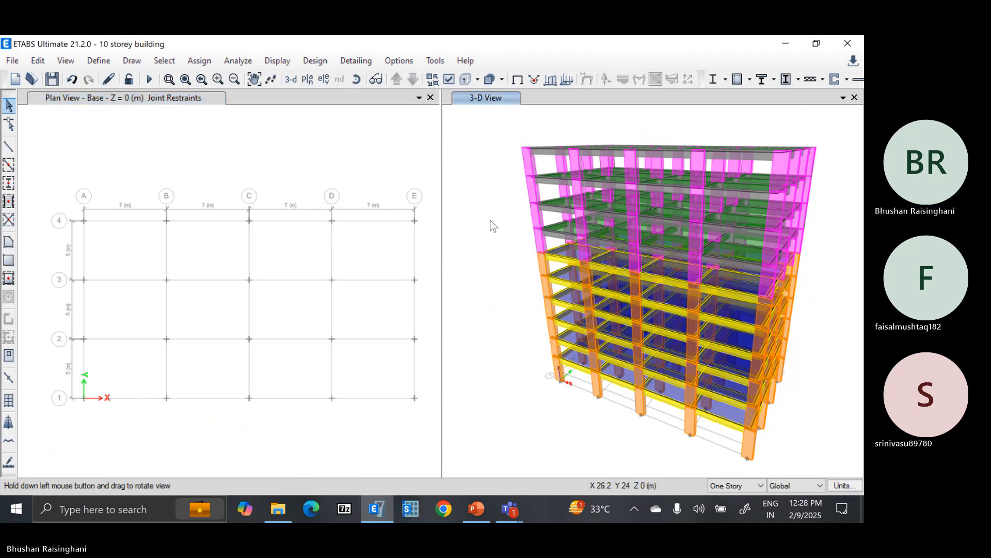
drag(568, 402, 541, 348)
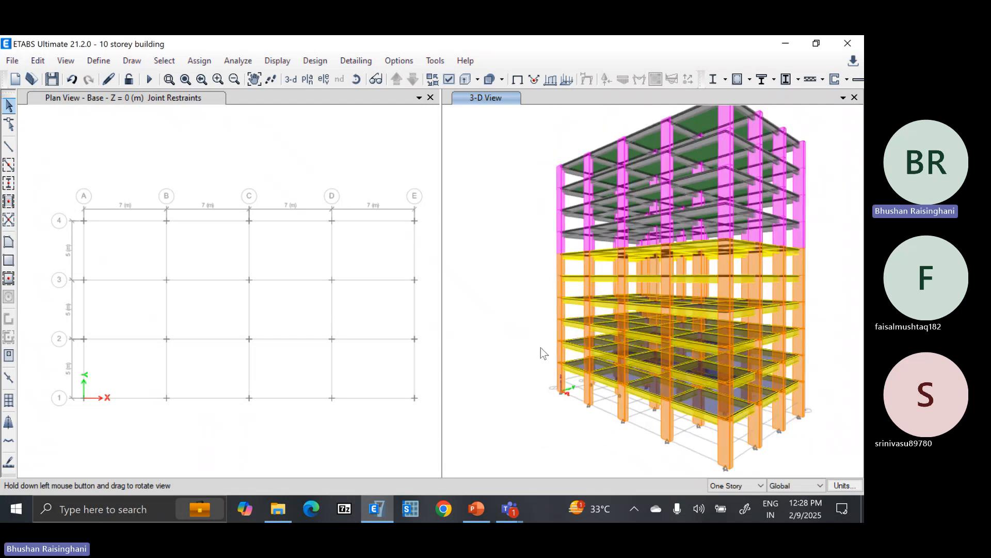
scroll(746, 383, up, 5)
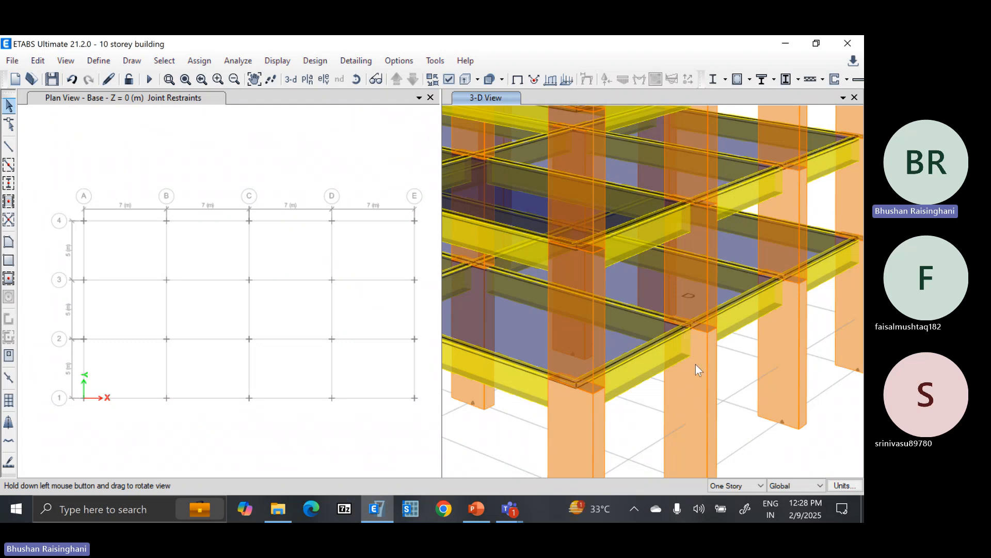
click(690, 453)
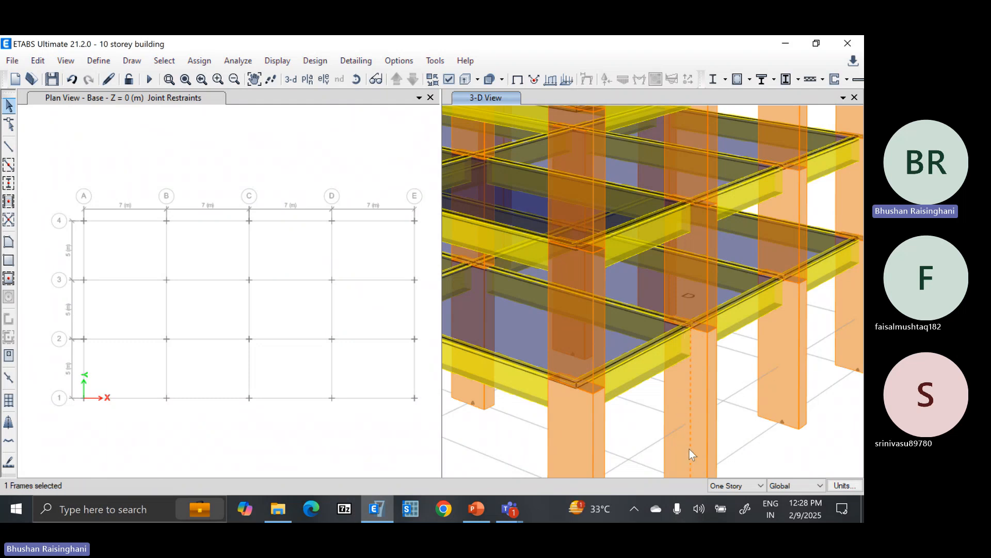
click(697, 442)
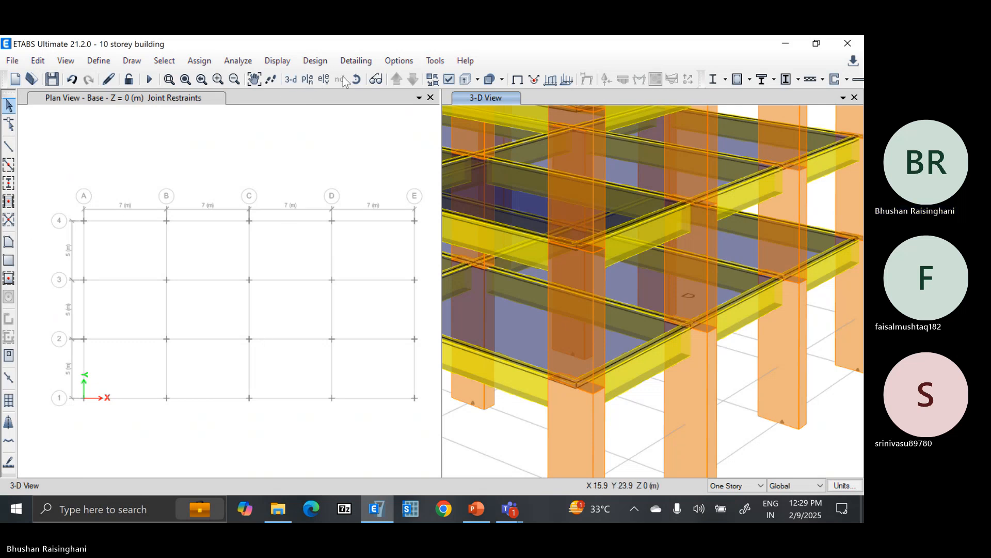
Show the Story10 plan and set the story scope to All Stories.
click(394, 99)
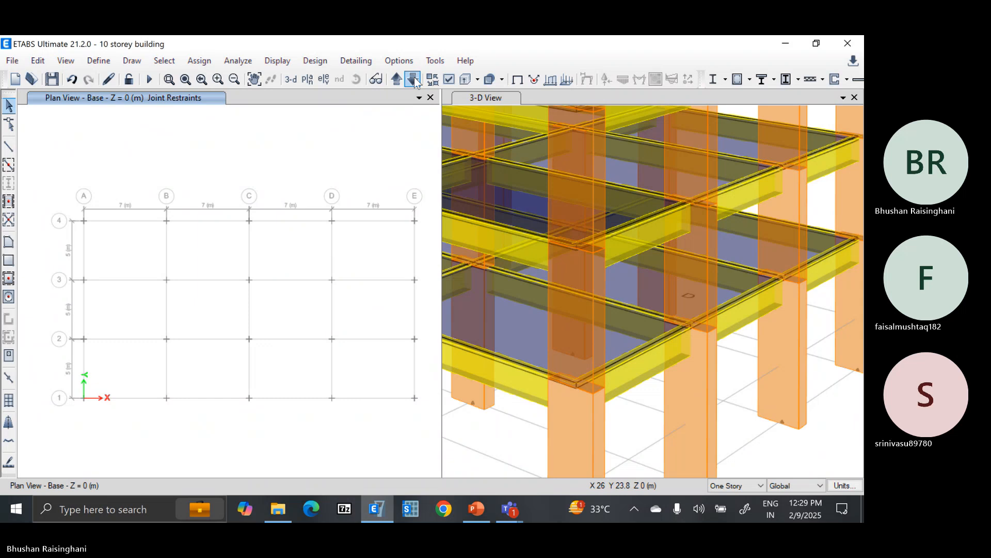
click(414, 79)
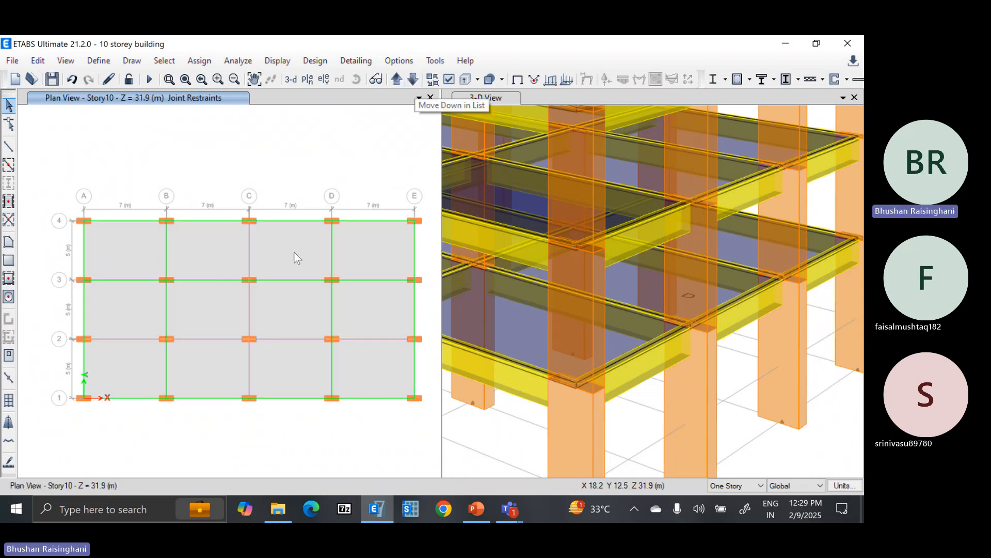
middle_drag(281, 259, 267, 240)
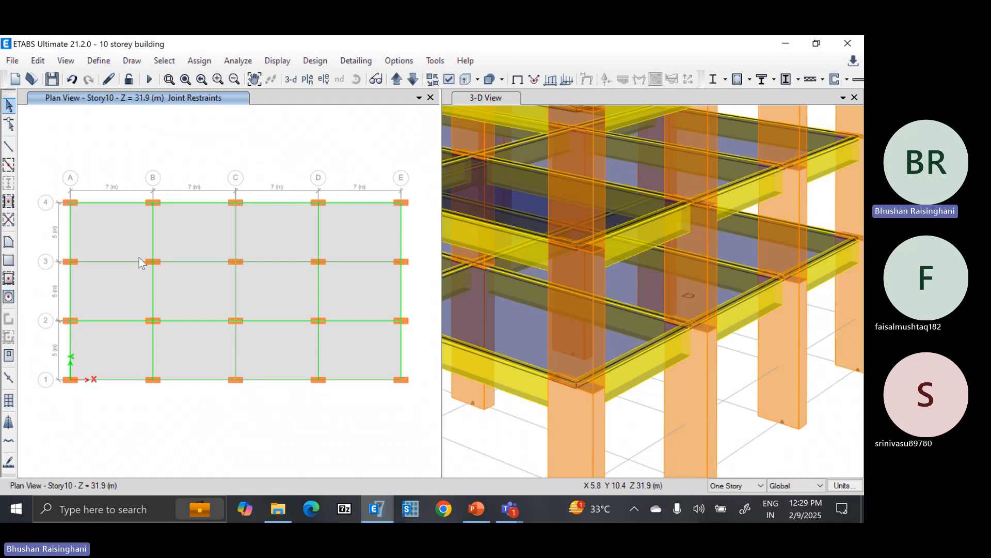
drag(141, 250, 117, 214)
click(736, 486)
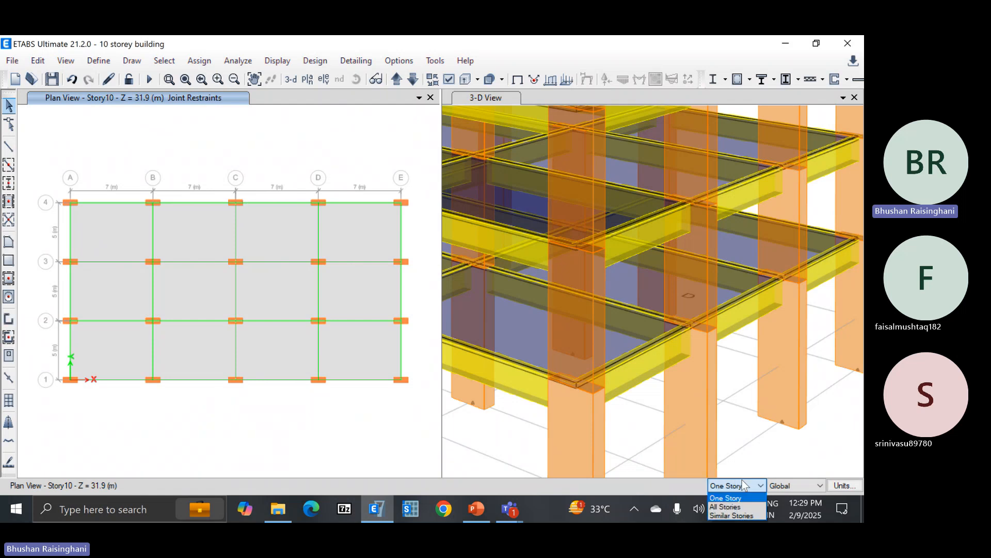
click(738, 507)
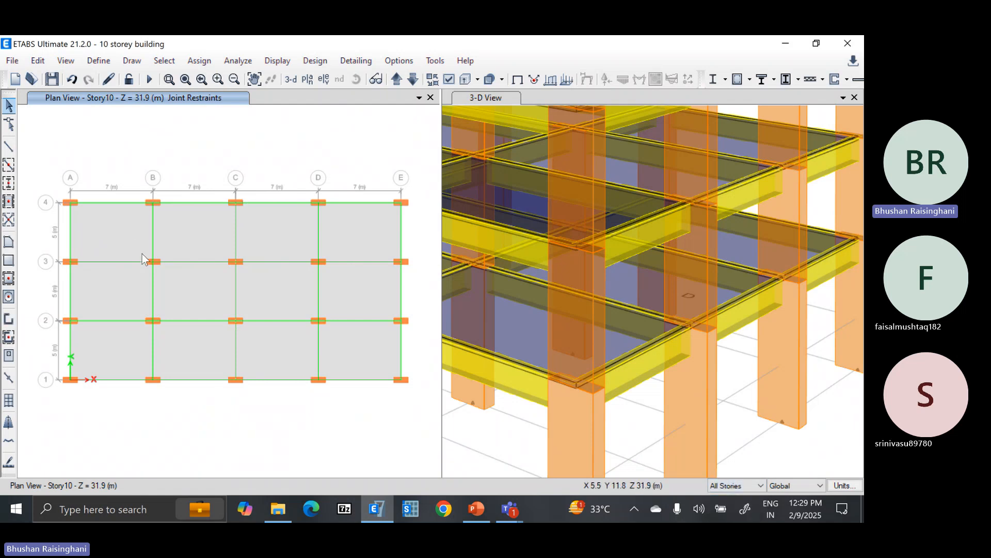
Try to replicate the columns at B2 and B3 radially about their center at 90 degrees, with one copy.
drag(140, 248, 172, 338)
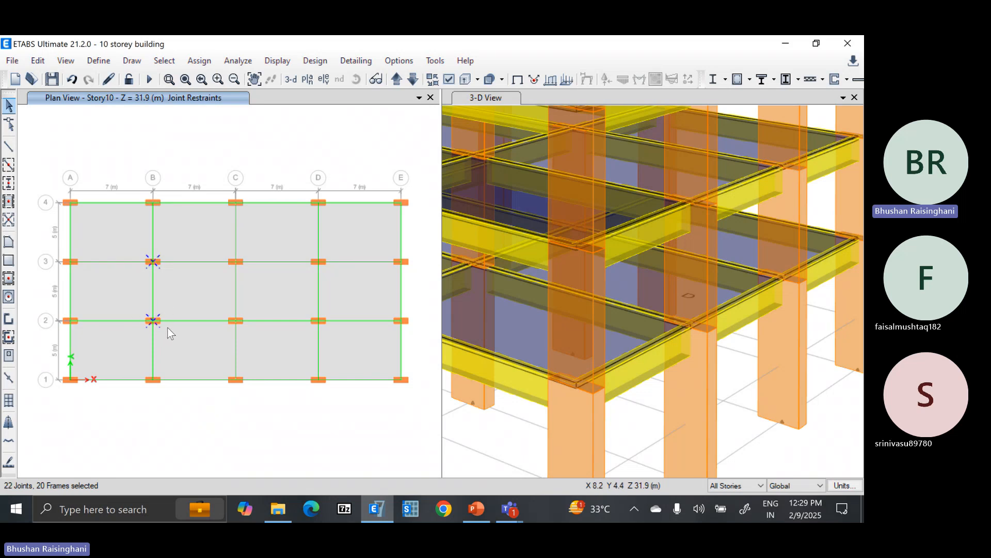
click(38, 60)
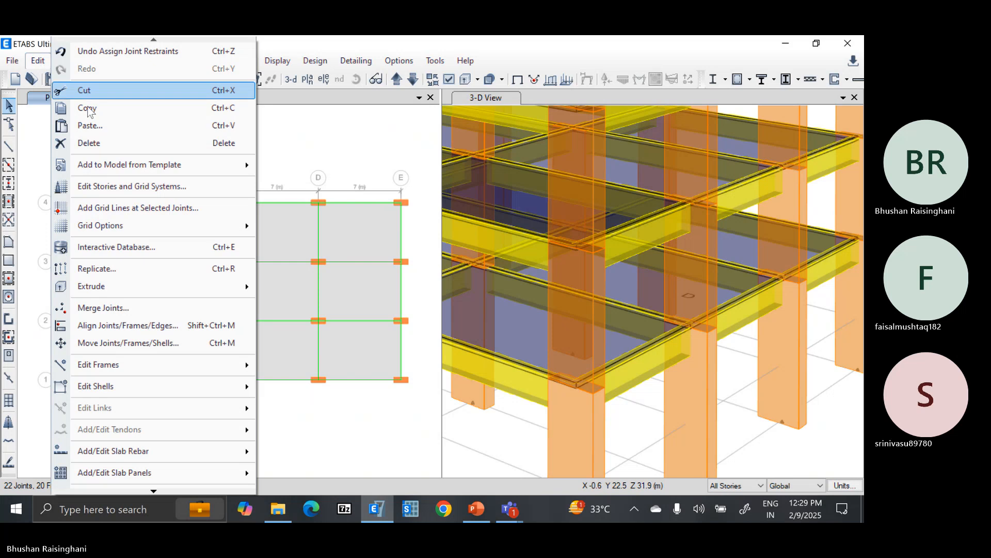
click(119, 268)
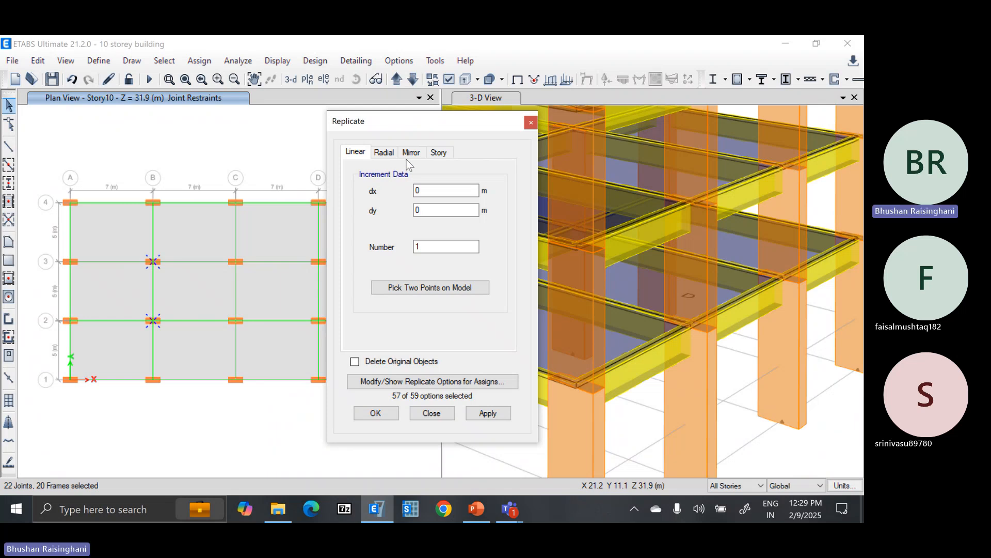
click(386, 151)
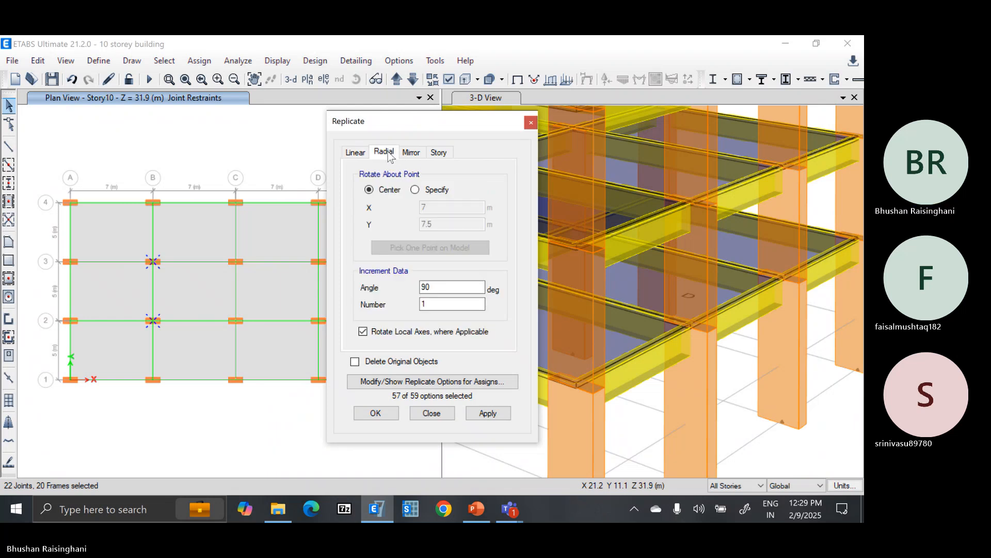
double_click(439, 287)
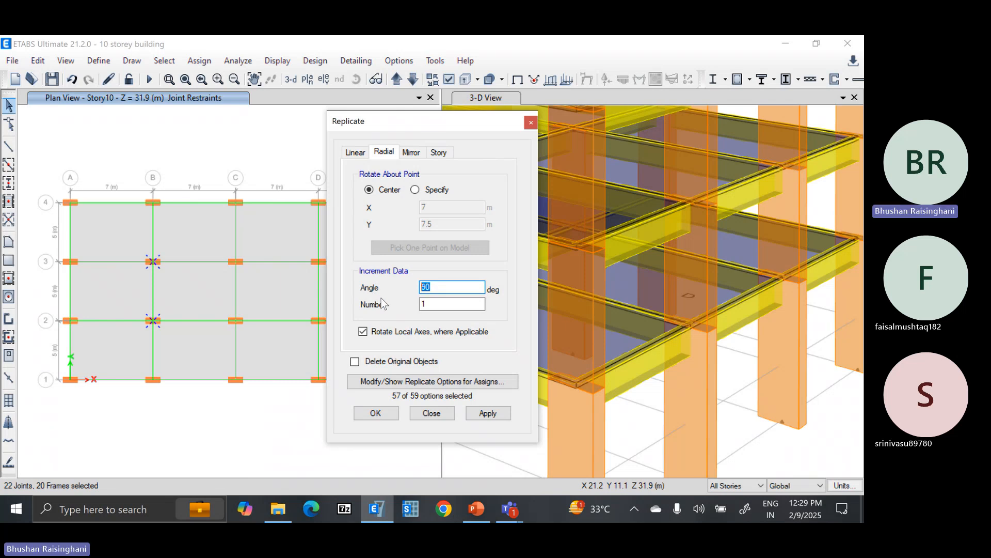
click(428, 304)
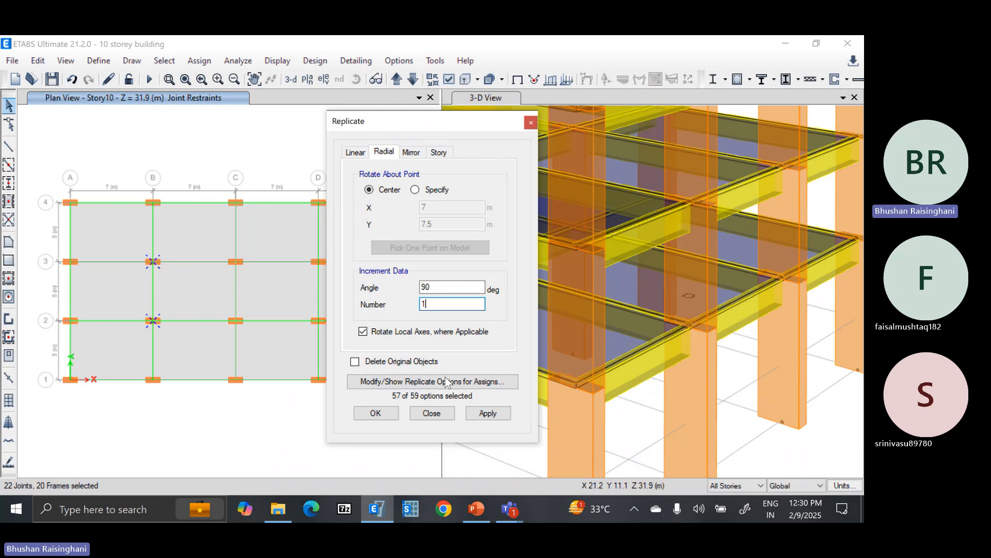
click(488, 413)
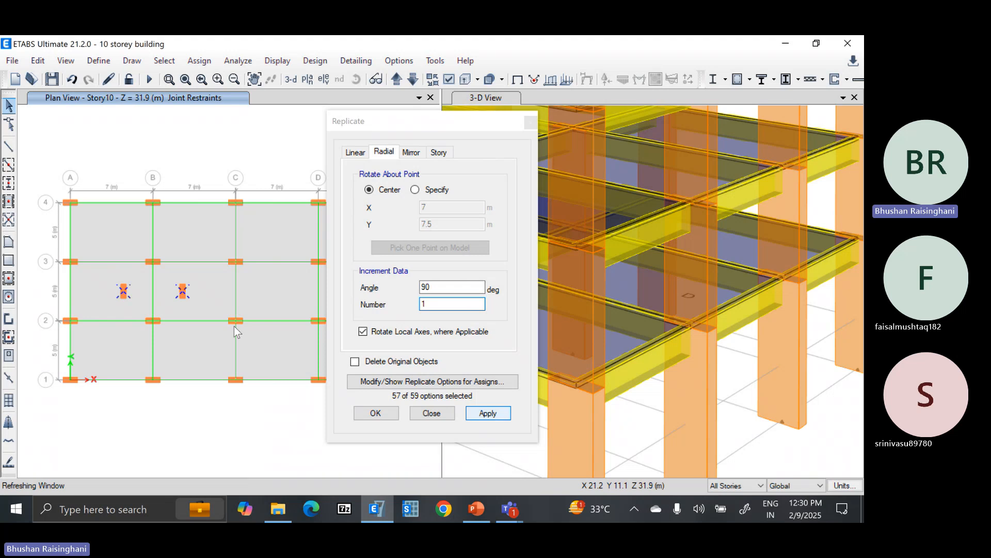
click(431, 413)
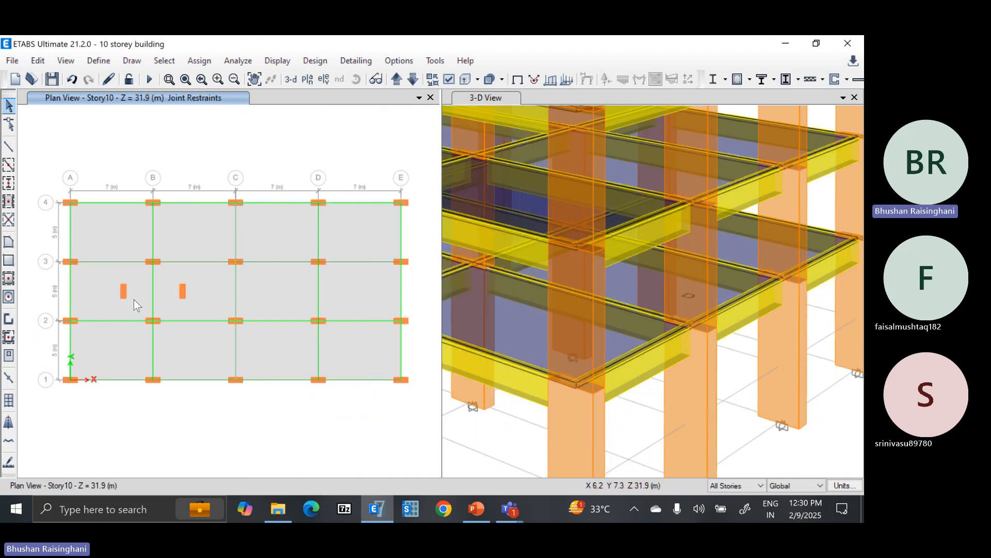
Inspect the rotated column copies around grid B and undo the radial replication.
scroll(135, 302, up, 3)
scroll(185, 295, down, 2)
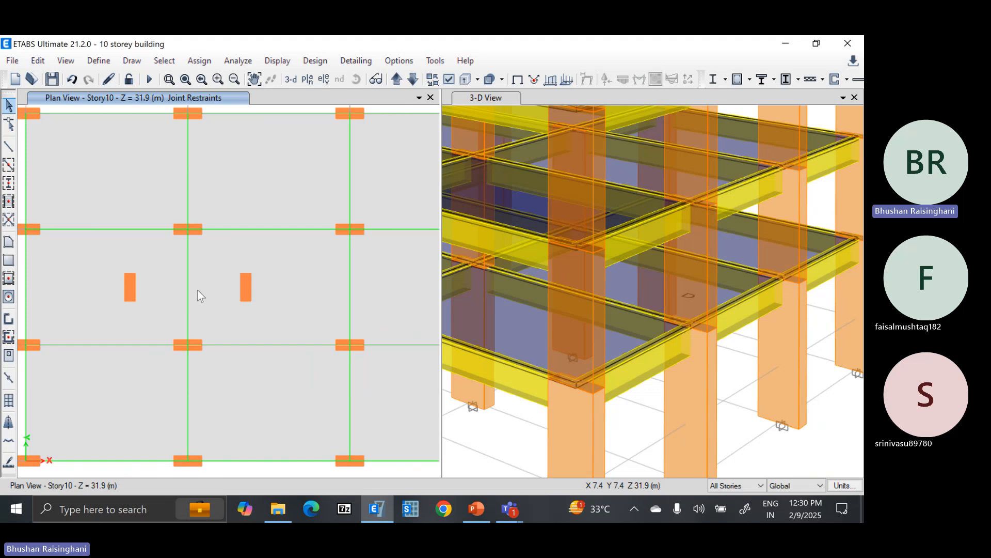
click(72, 80)
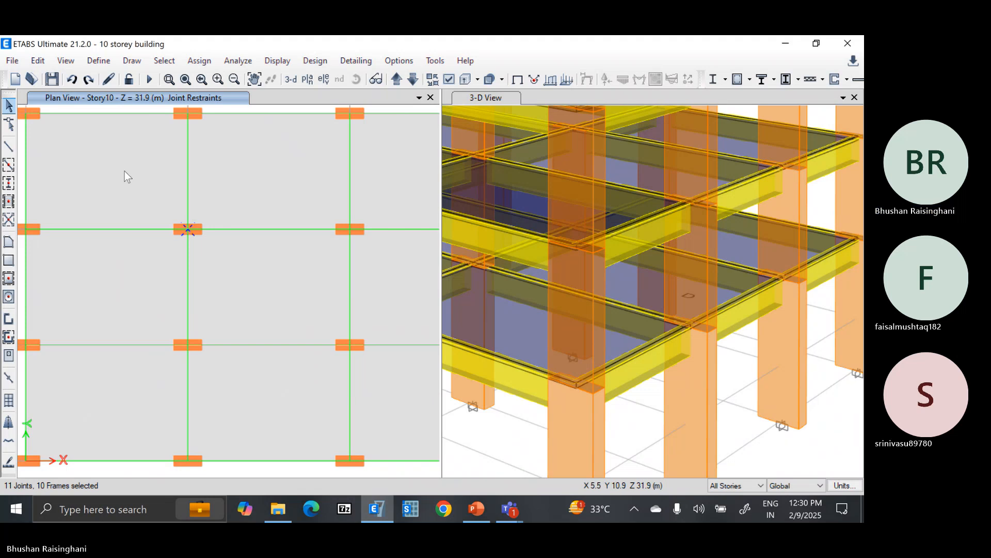
click(39, 61)
click(103, 186)
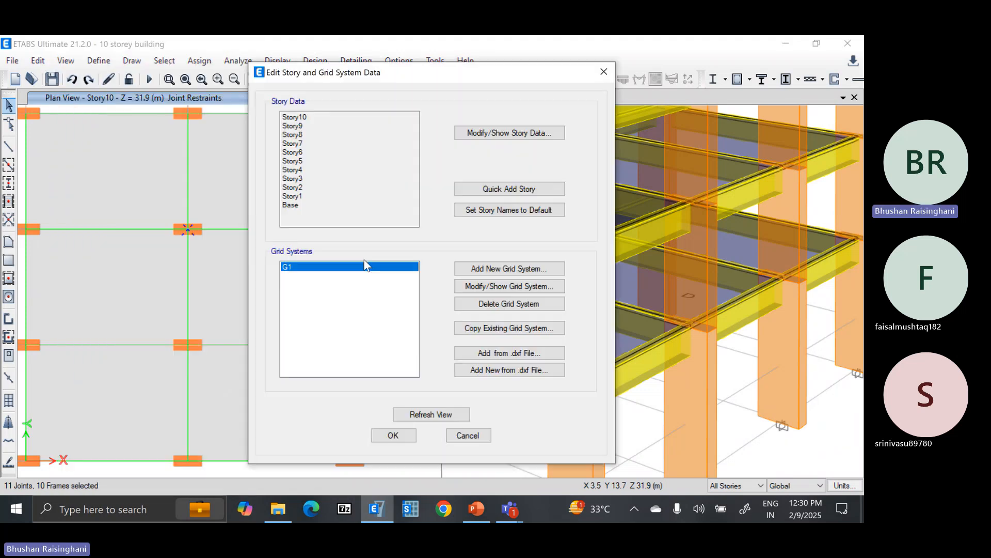
click(473, 439)
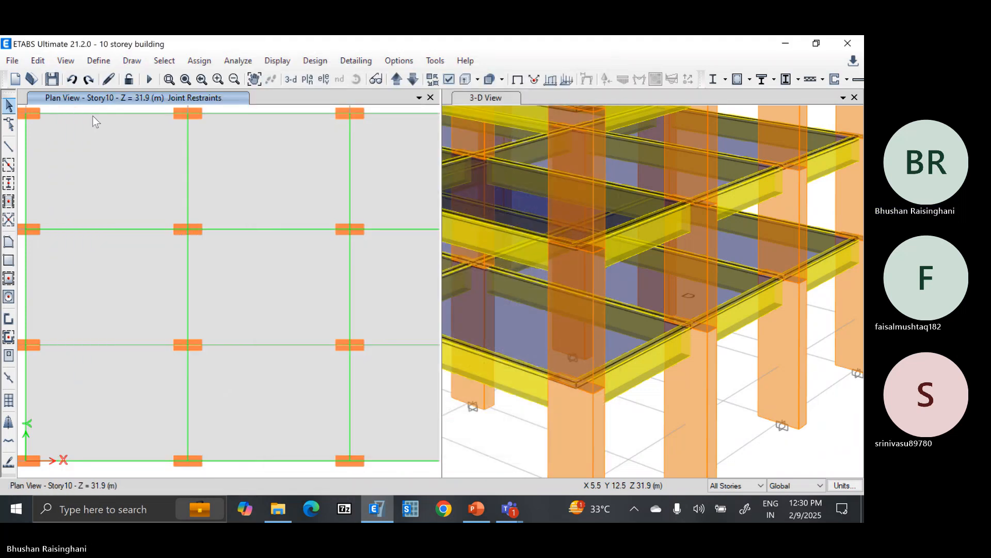
Select the column at B3 on all stories and replicate it radially about its center at 90 degrees, with one copy.
drag(162, 199, 213, 249)
click(36, 61)
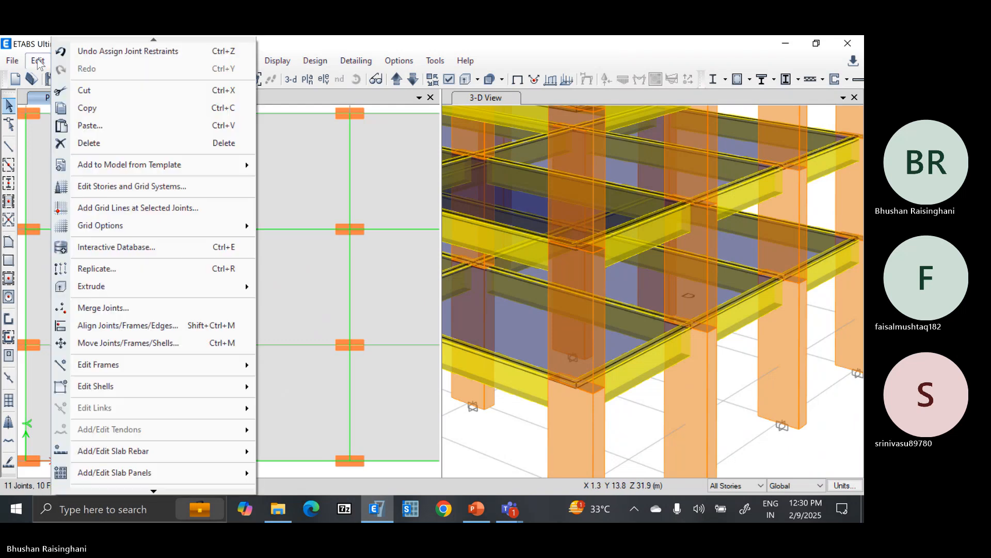
click(128, 268)
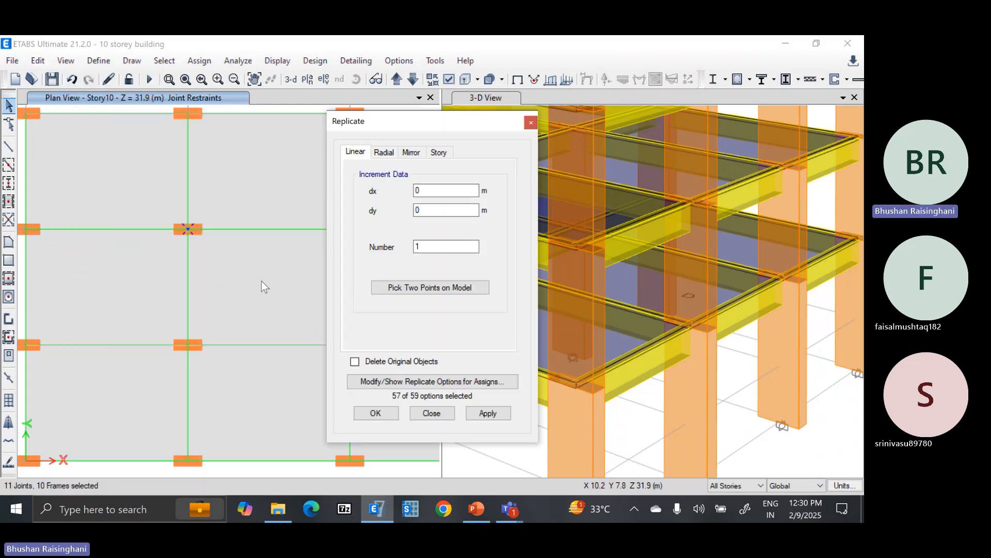
click(384, 152)
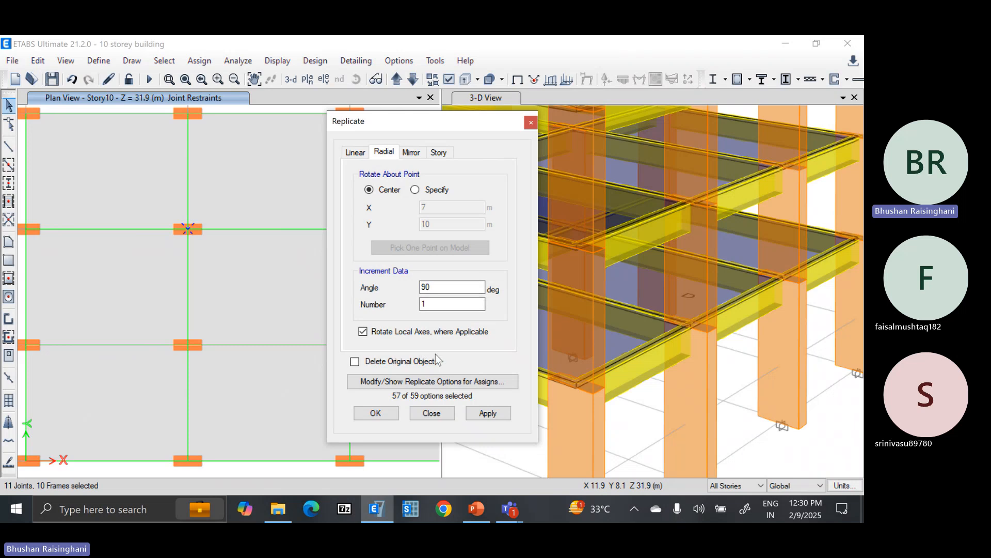
click(481, 413)
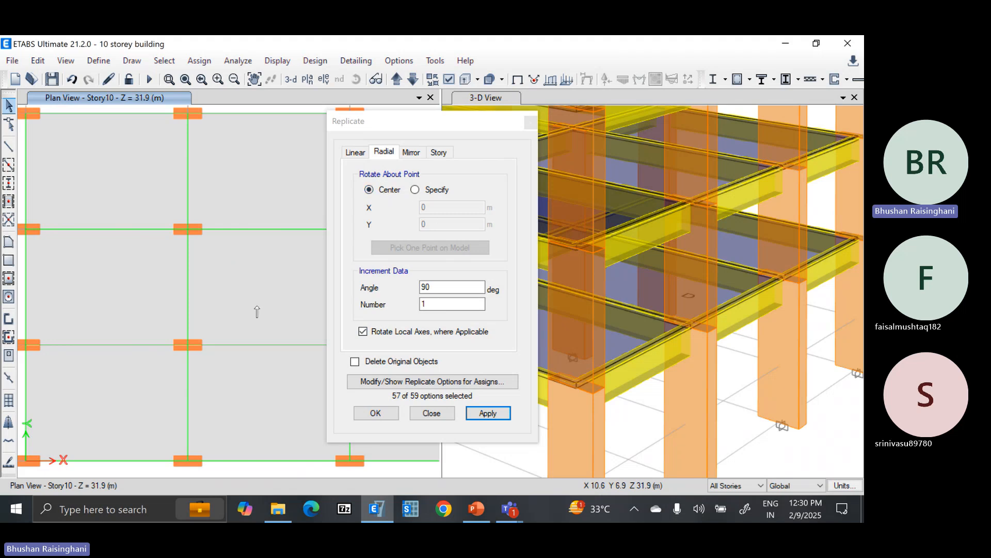
Finish the radial replication and examine the column orientations on the Story10 plan.
scroll(247, 310, down, 5)
scroll(247, 311, up, 5)
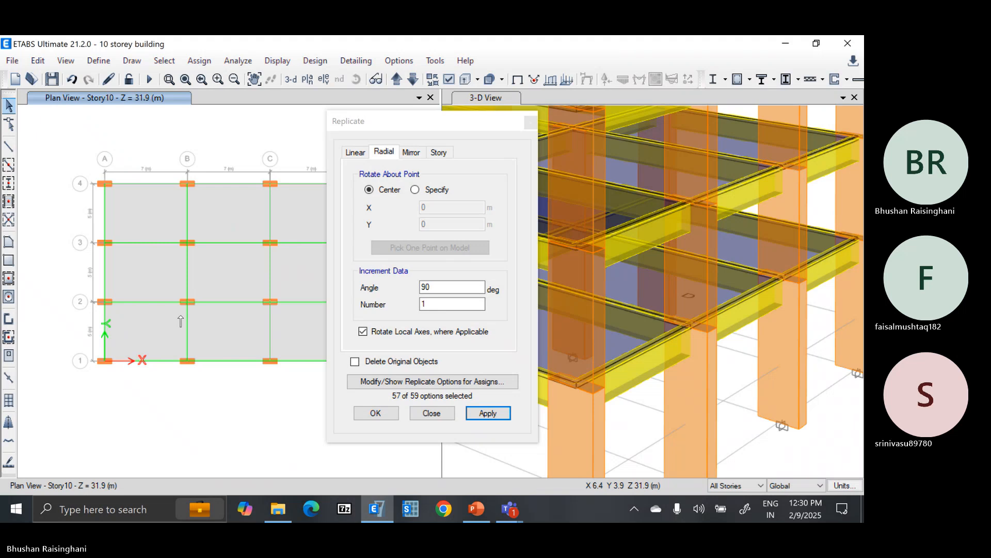
click(369, 416)
click(374, 413)
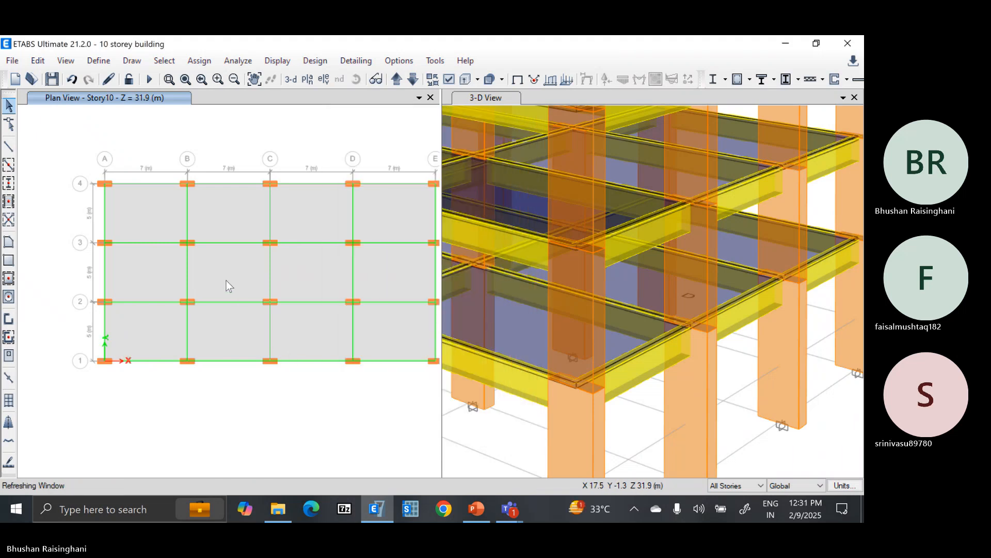
scroll(224, 273, down, 3)
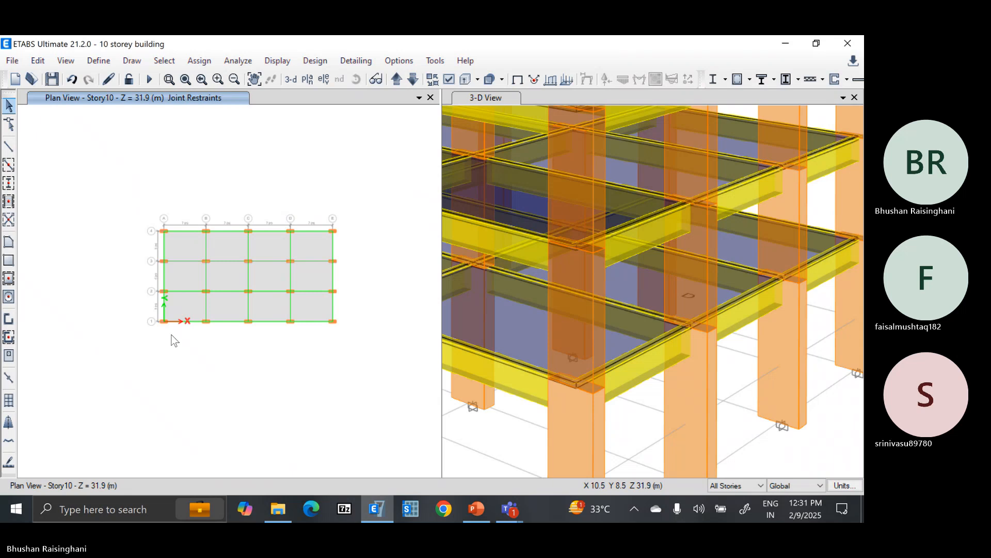
scroll(178, 334, up, 2)
scroll(206, 307, down, 3)
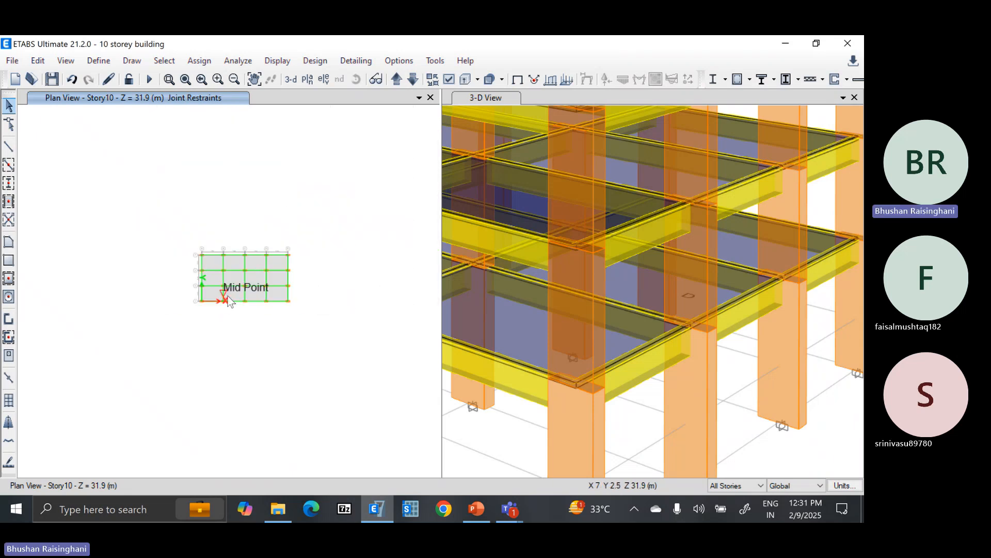
scroll(228, 292, up, 2)
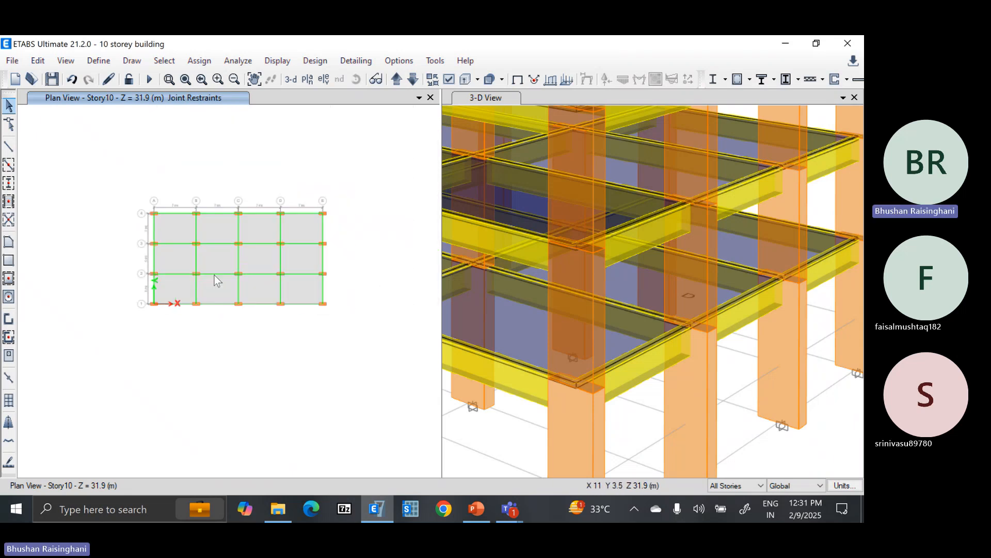
scroll(189, 240, up, 4)
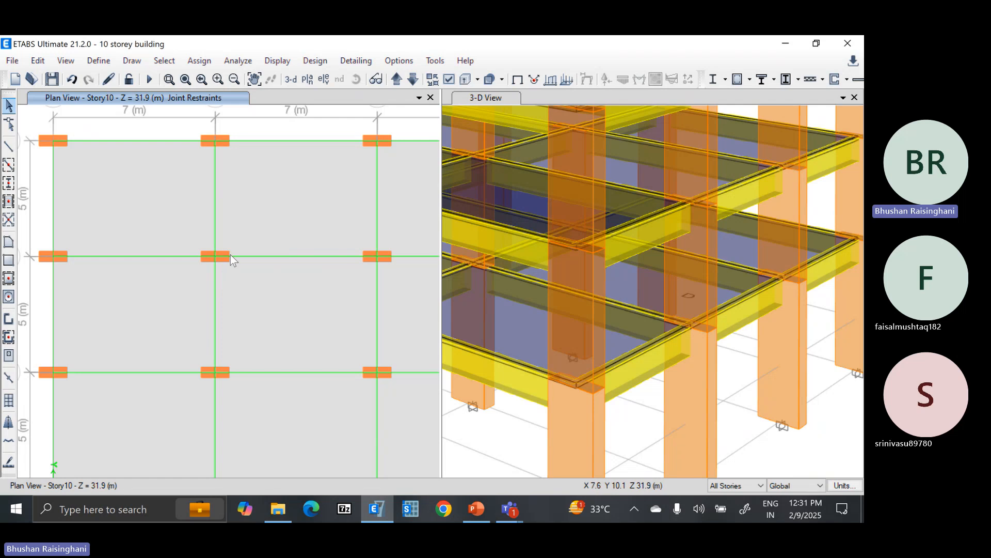
Try to replicate the column at B3 on all stories radially about its center at 0 degrees, with one copy.
click(218, 263)
click(37, 61)
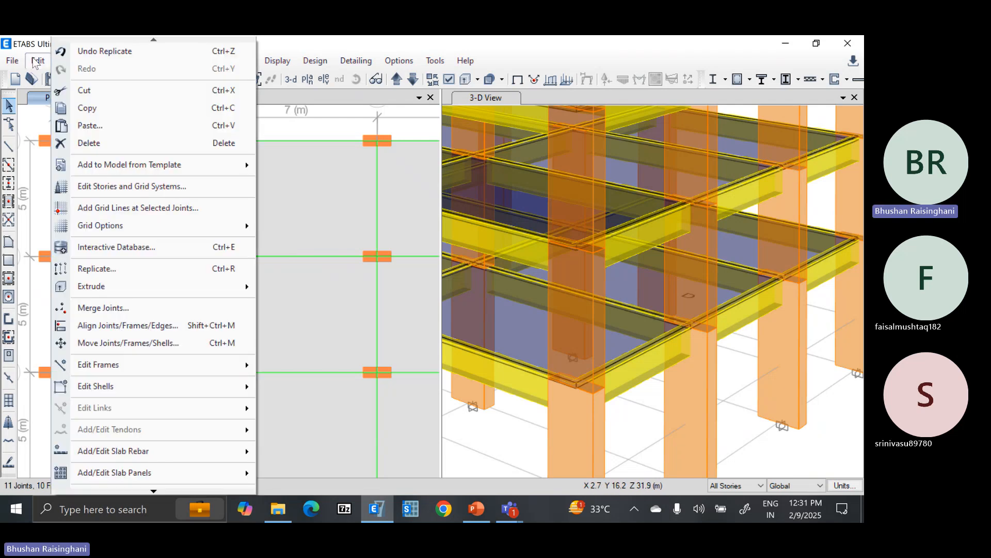
click(132, 268)
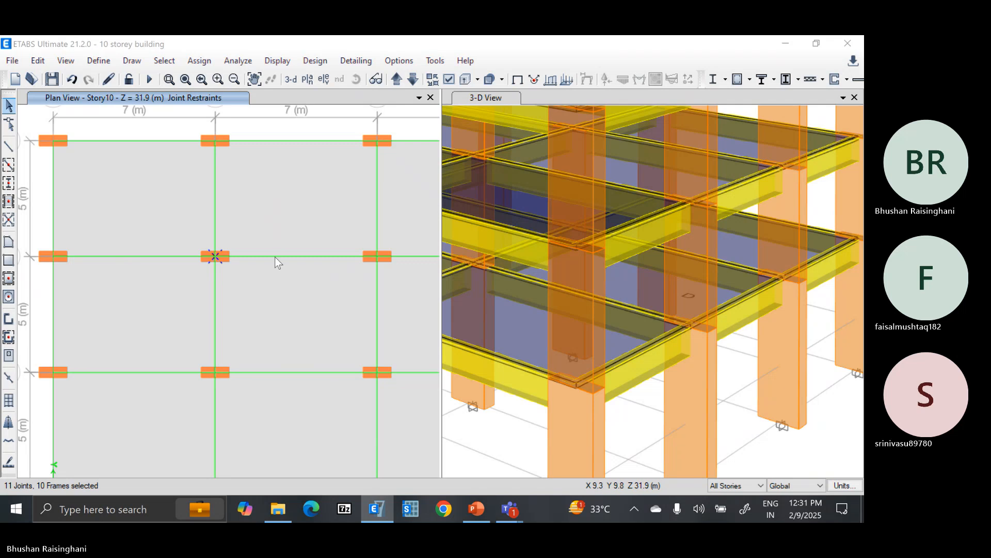
click(385, 152)
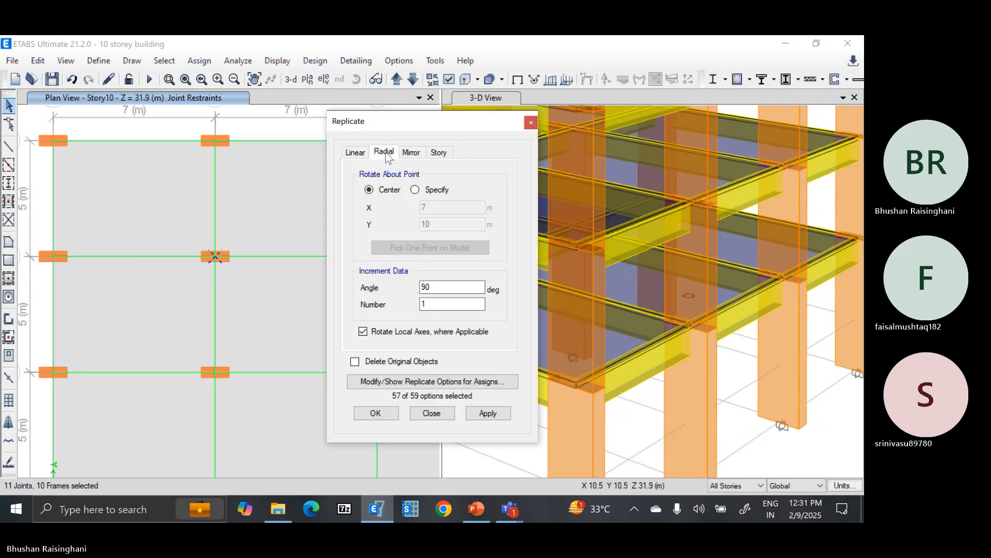
drag(448, 288, 373, 291)
text(0)
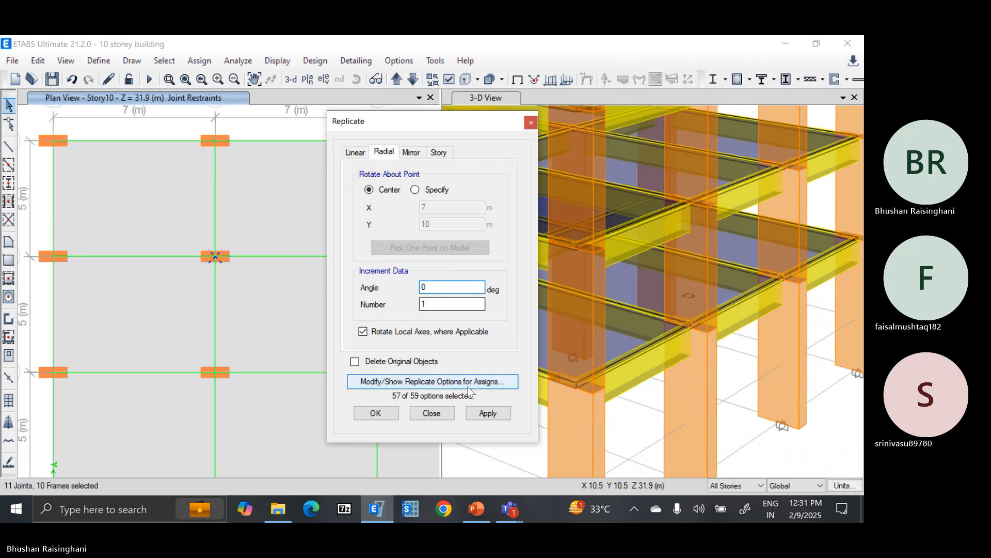
click(486, 415)
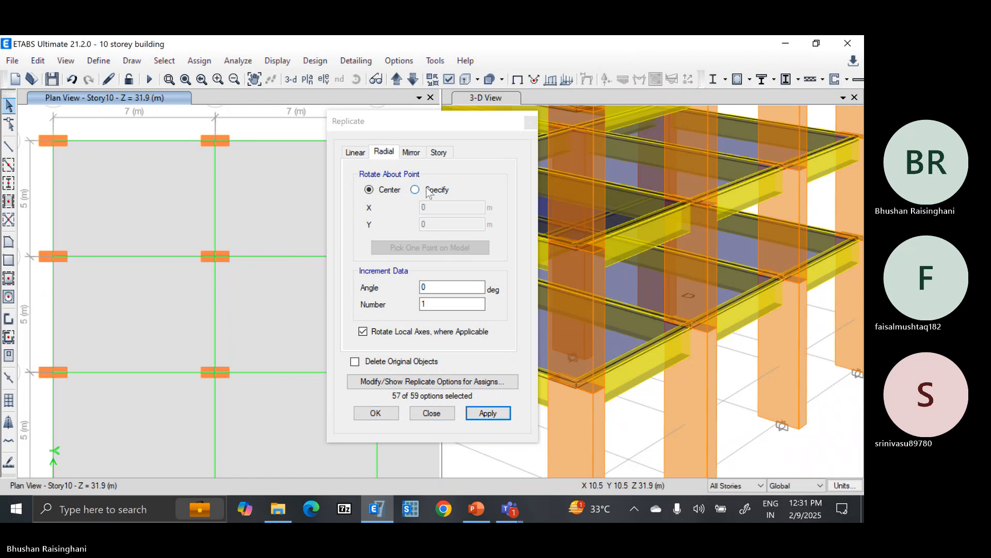
Rotate the column at B3 on all stories by replicating it radially about its center at 90 degrees, one copy, with the original objects deleted.
scroll(240, 281, down, 9)
middle_drag(243, 272, 180, 264)
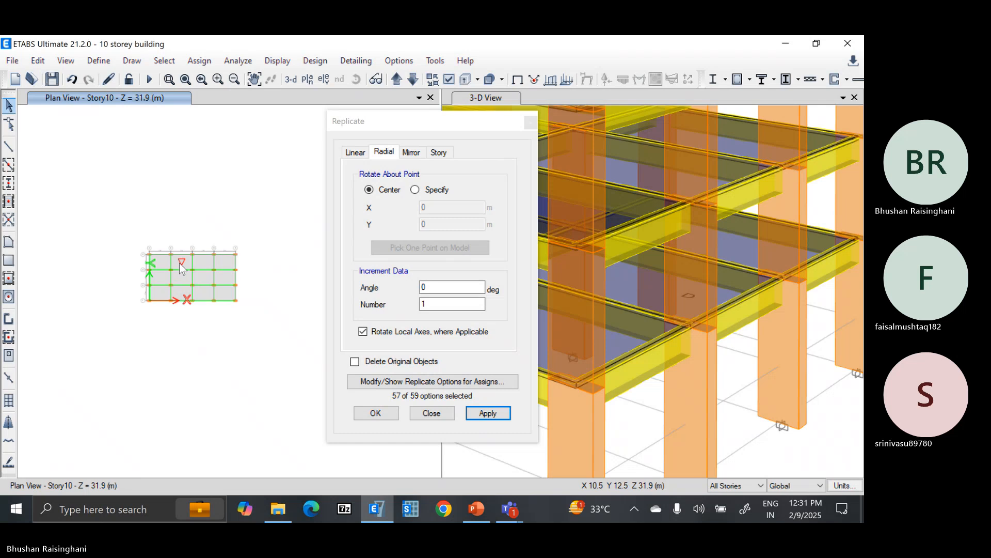
scroll(181, 266, up, 6)
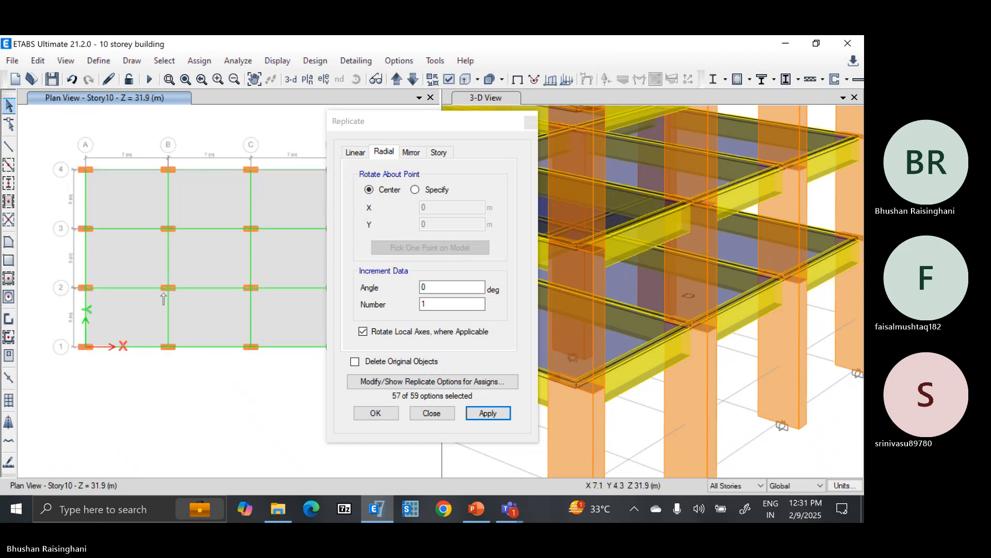
scroll(182, 237, up, 3)
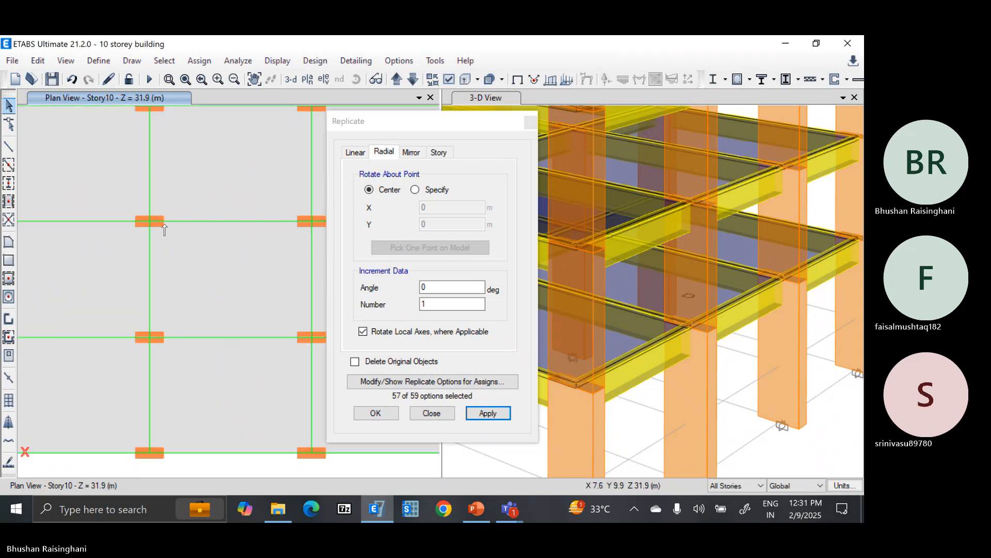
drag(121, 200, 171, 235)
click(434, 287)
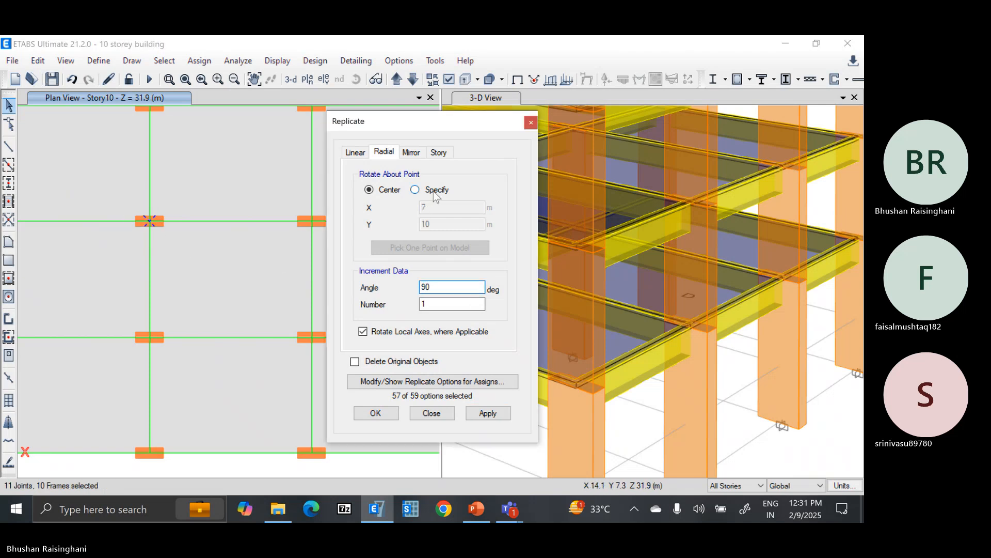
click(438, 305)
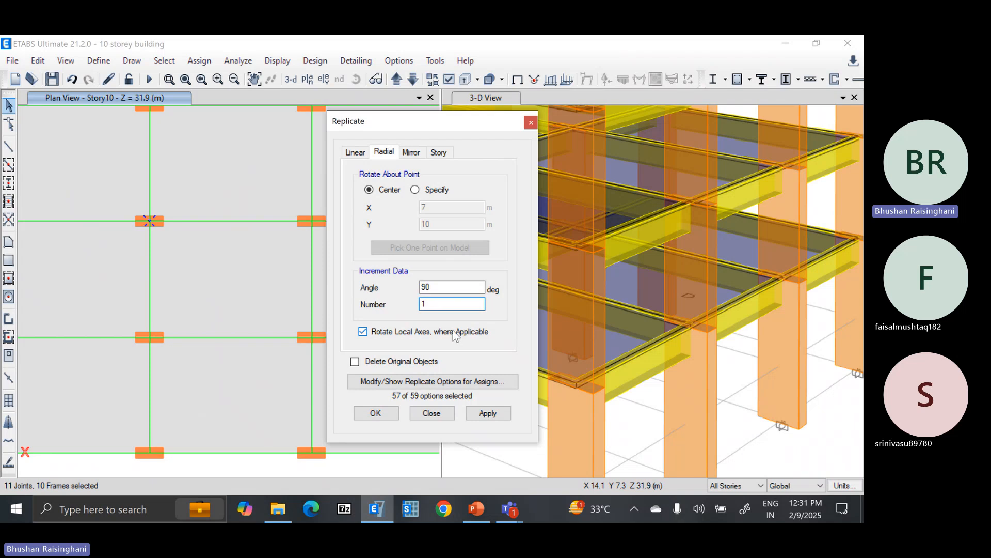
click(393, 361)
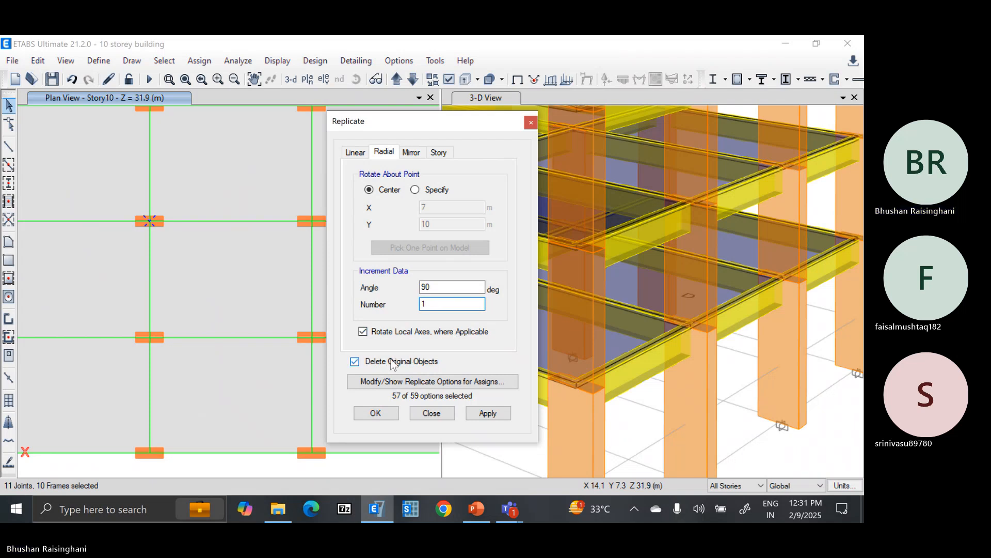
click(481, 413)
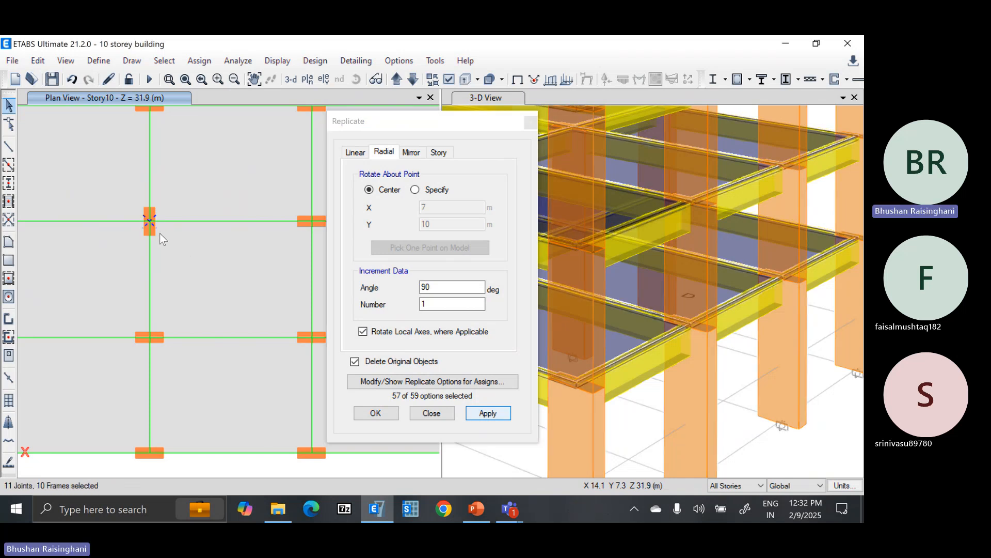
scroll(159, 233, down, 3)
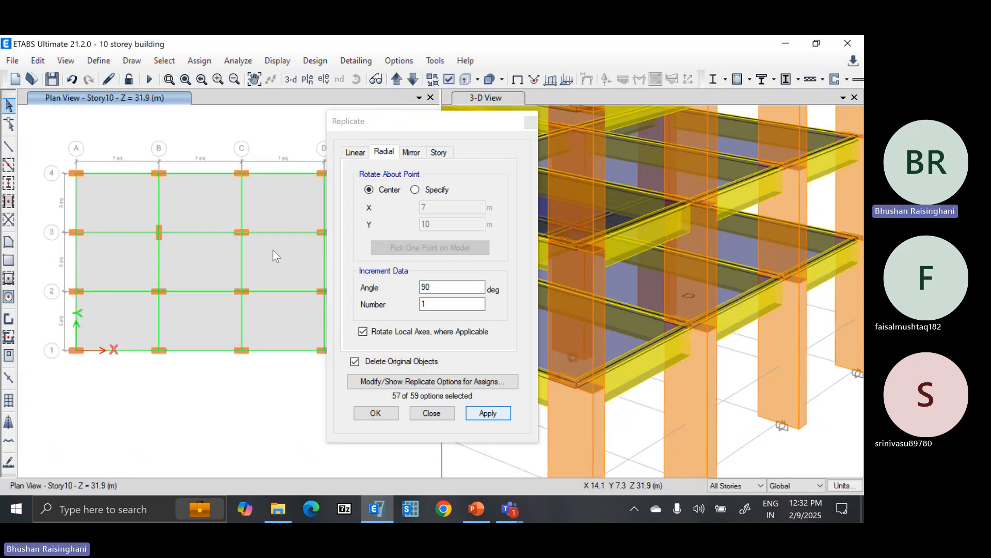
click(431, 413)
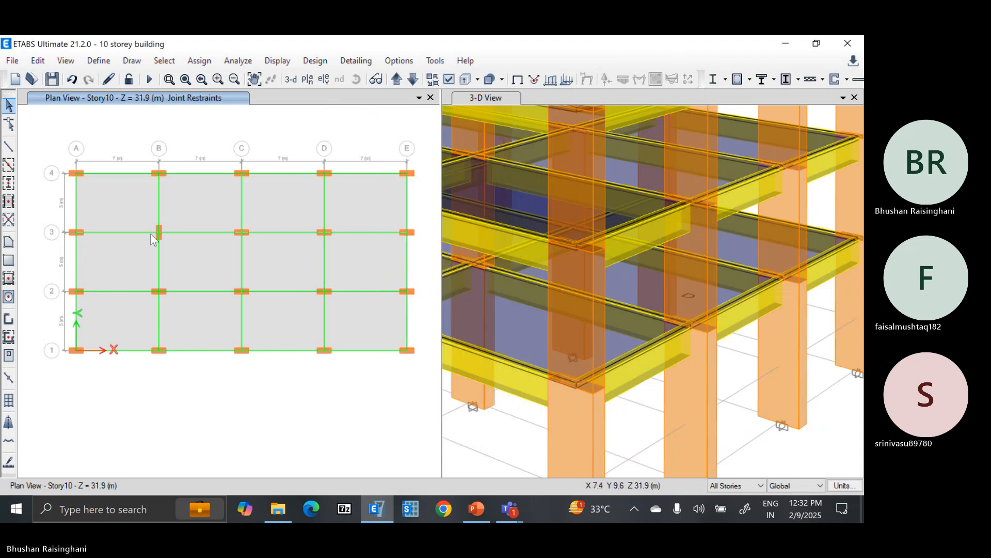
Replicate the column at B2 on all stories radially about its center at 90 degrees, one copy, deleting the original objects.
scroll(154, 238, up, 3)
scroll(164, 263, down, 2)
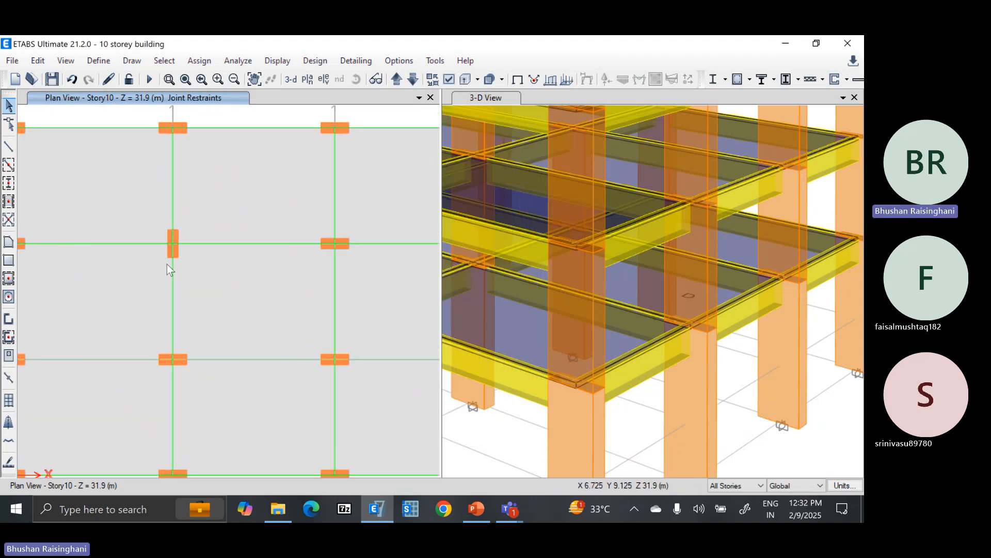
scroll(169, 266, down, 2)
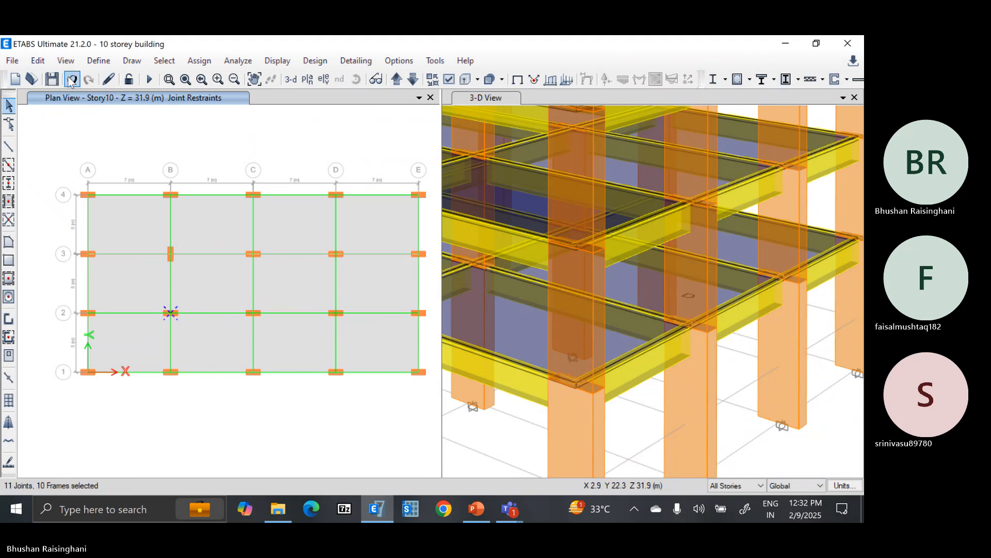
click(38, 60)
click(97, 268)
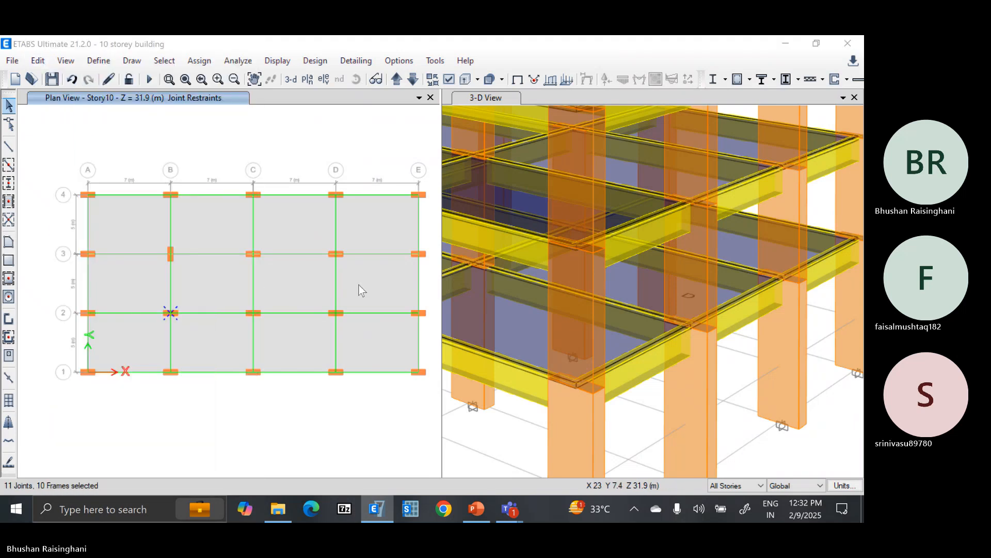
click(411, 152)
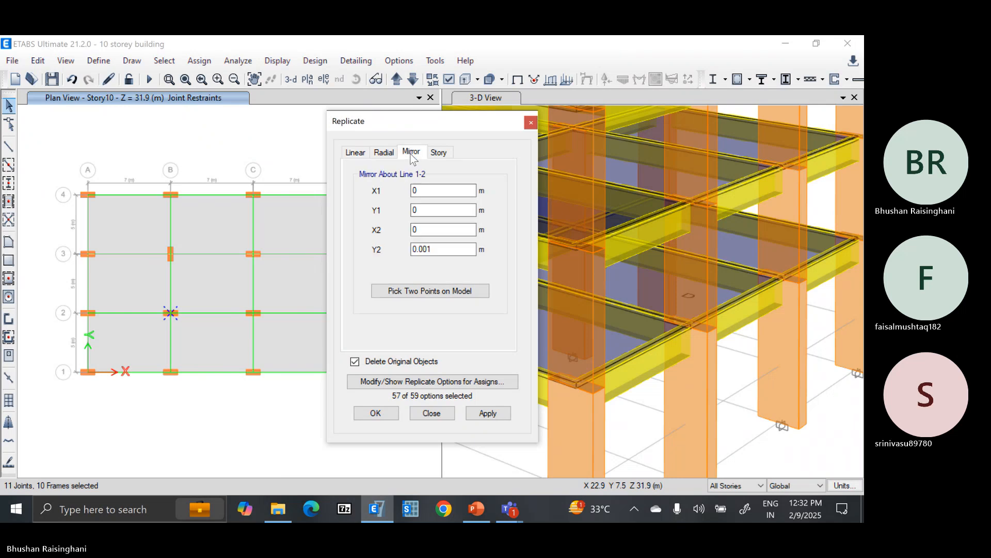
click(388, 152)
click(436, 305)
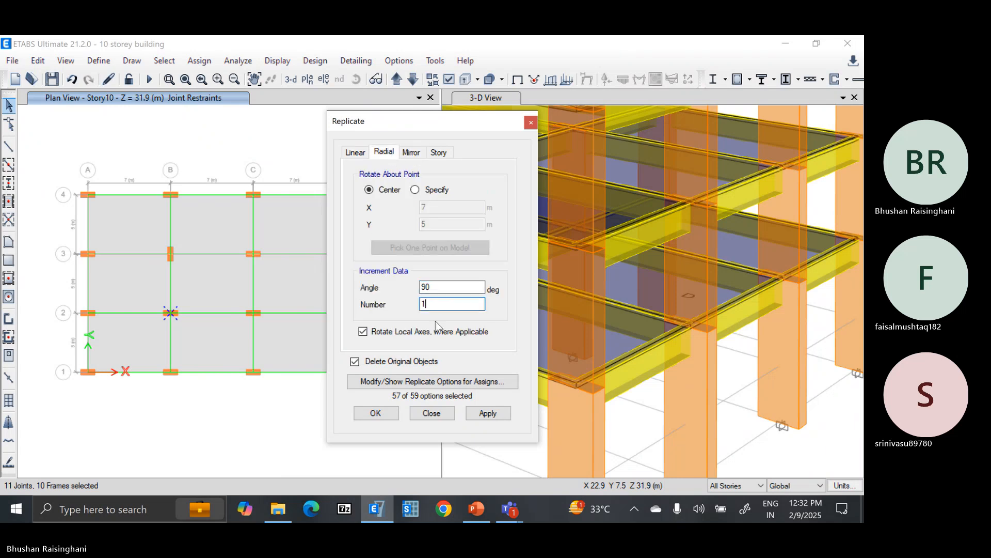
click(481, 414)
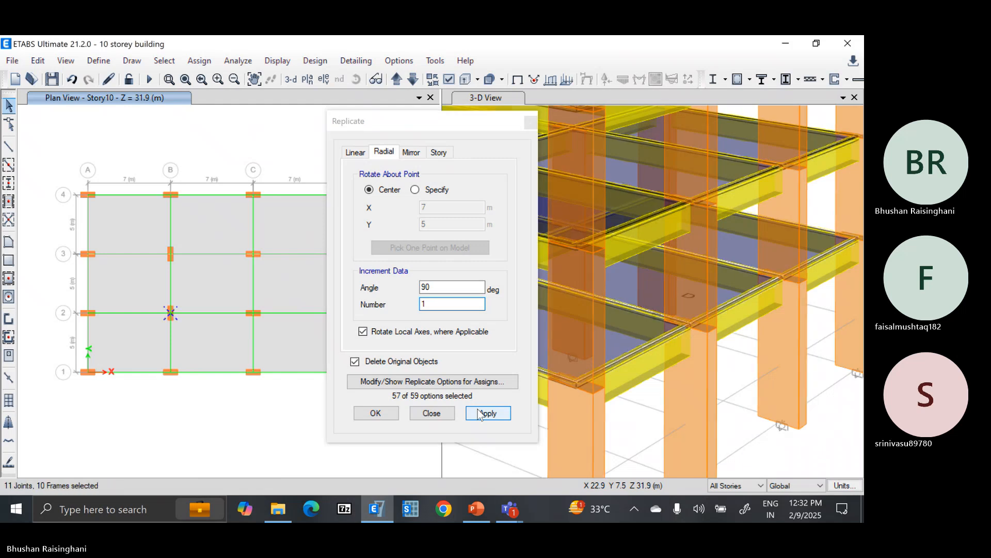
click(392, 414)
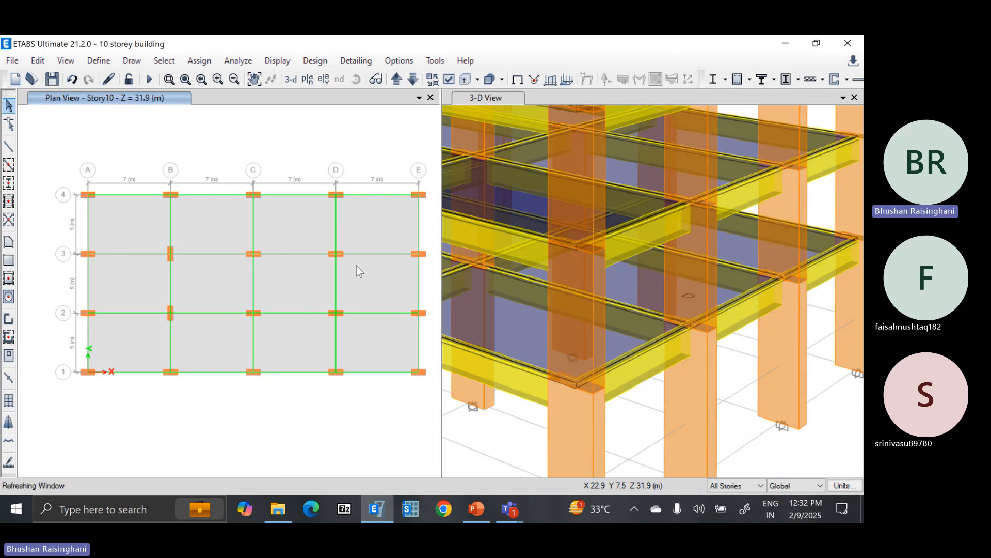
Replicate the column at D3 on all stories radially about its center at 90 degrees, one copy, deleting the original objects.
mouse_move(357, 265)
mouse_down()
mouse_move(322, 241)
mouse_move(358, 271)
mouse_up()
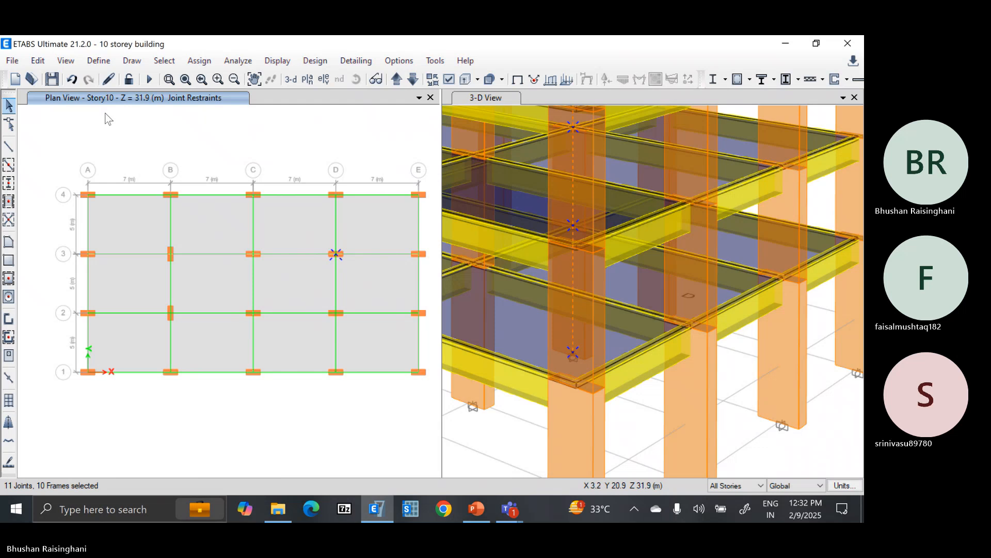
click(38, 60)
click(102, 268)
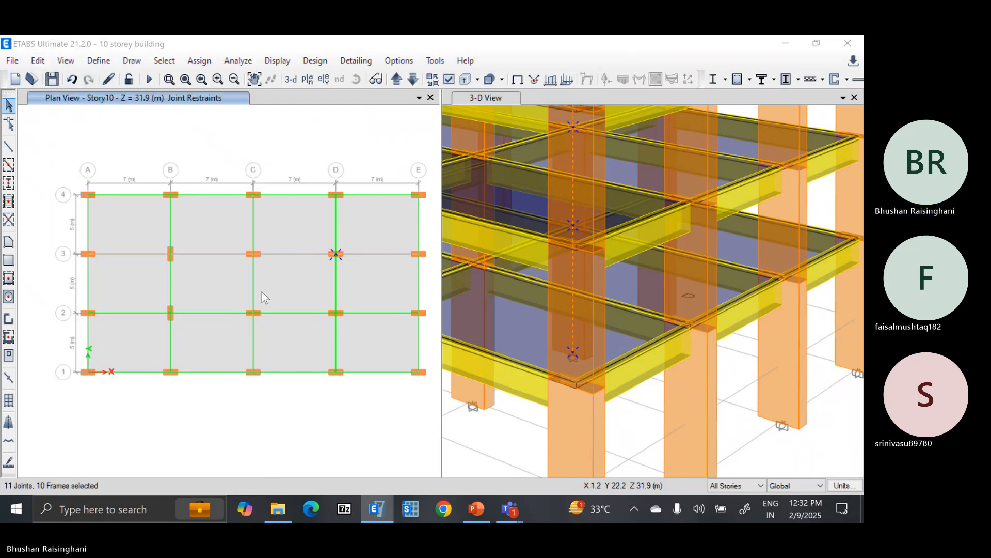
click(383, 152)
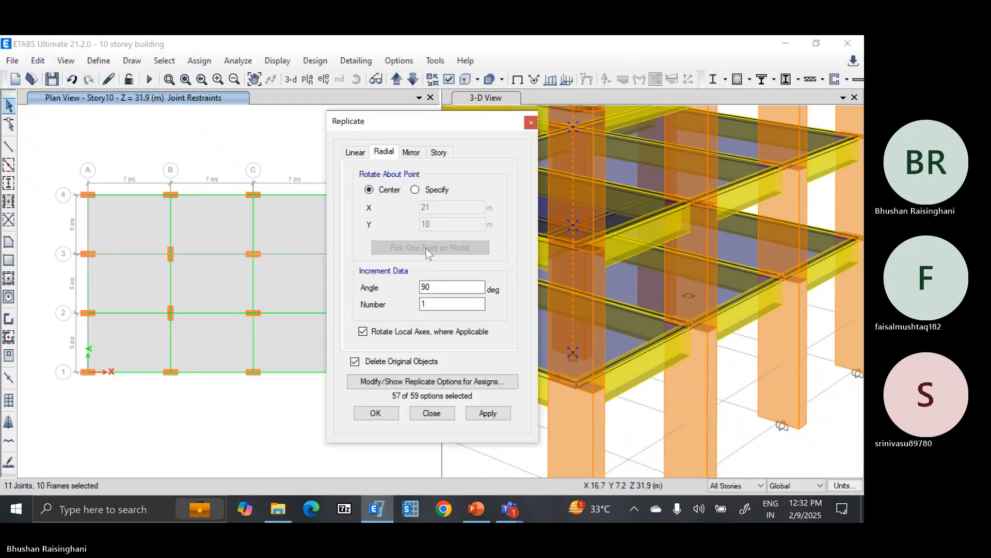
click(481, 415)
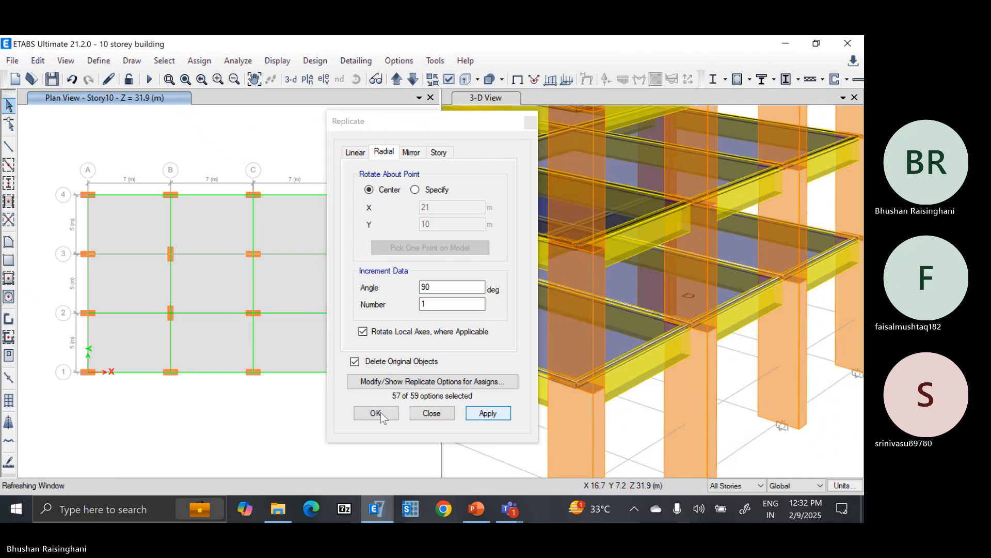
click(380, 412)
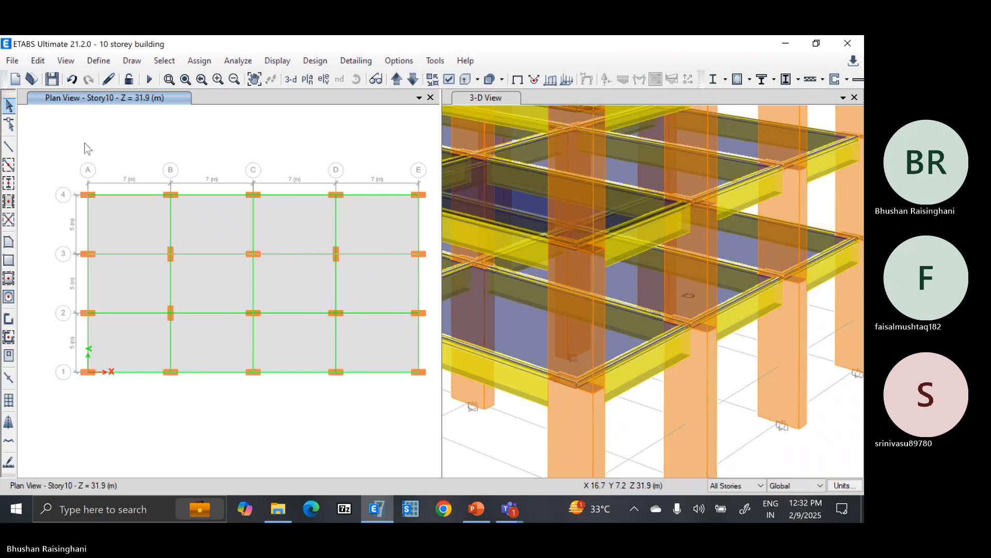
Replicate the column at D2 on all stories radially about its center at 90 degrees, one copy, deleting the original objects.
click(38, 61)
click(108, 267)
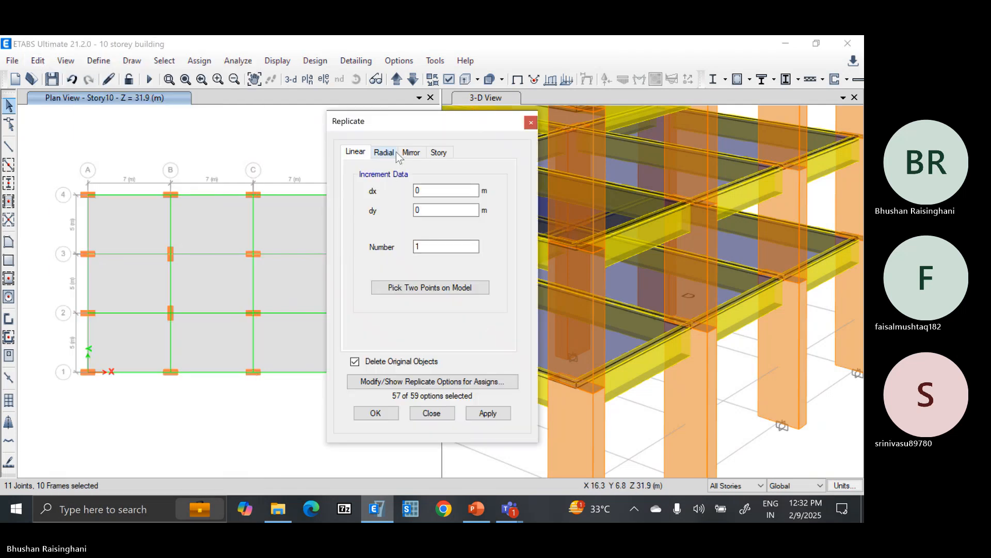
click(388, 153)
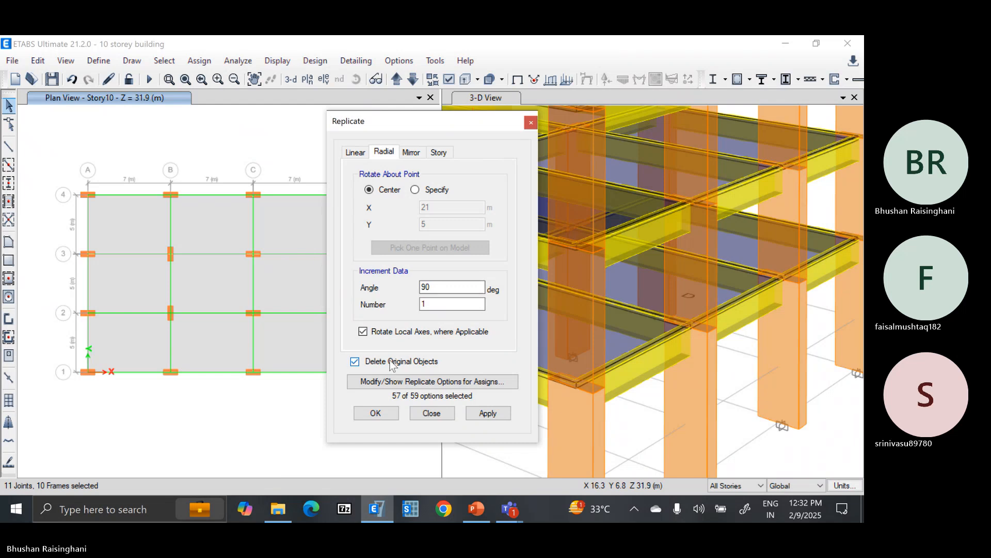
click(480, 415)
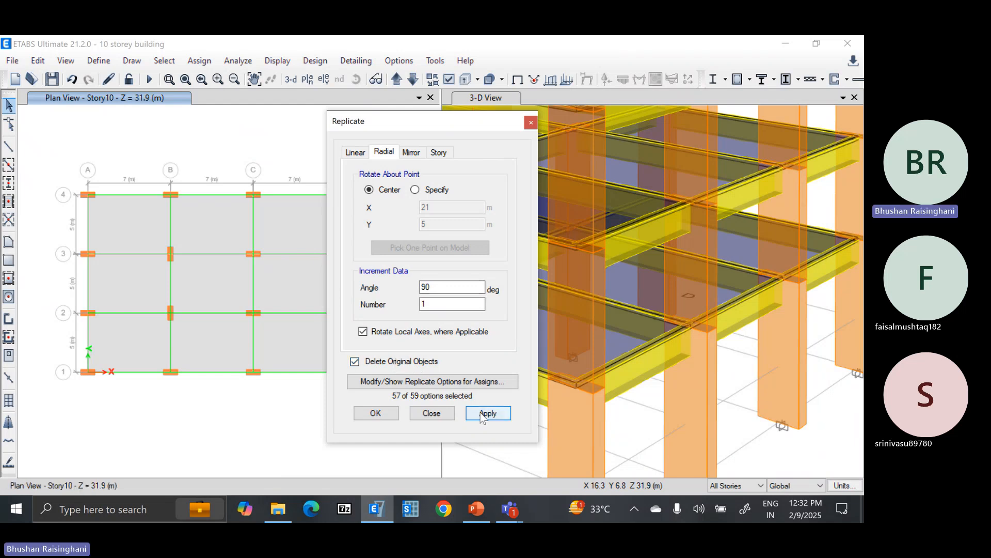
Close the Replicate dialog, examine the column orientations in the Story10 plan, and view the whole building in 3D.
click(384, 414)
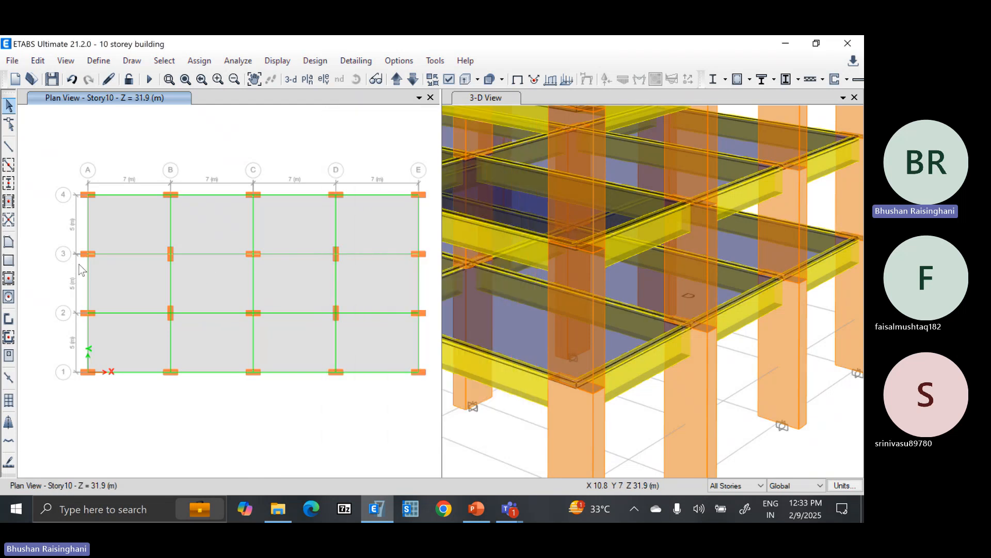
scroll(79, 265, up, 3)
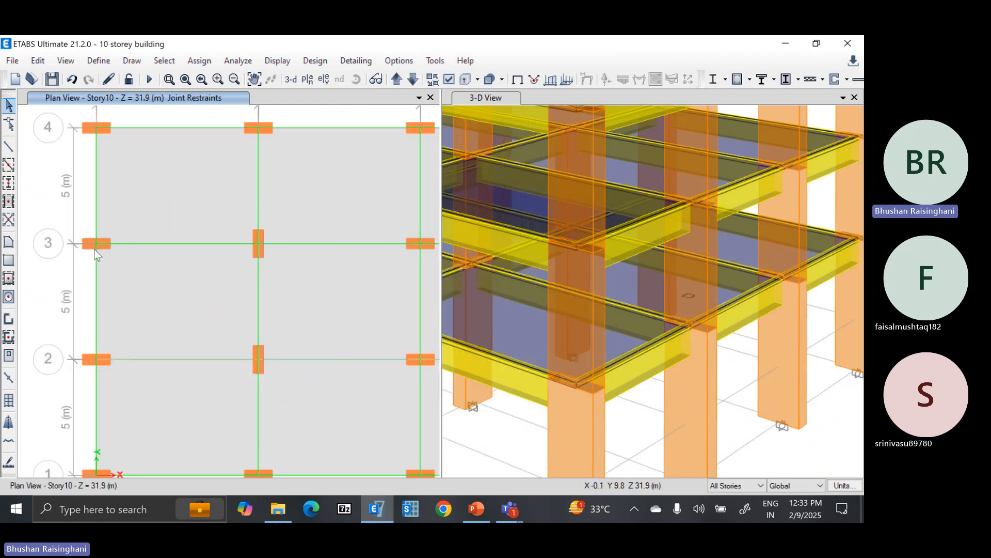
scroll(100, 257, down, 3)
scroll(91, 265, up, 3)
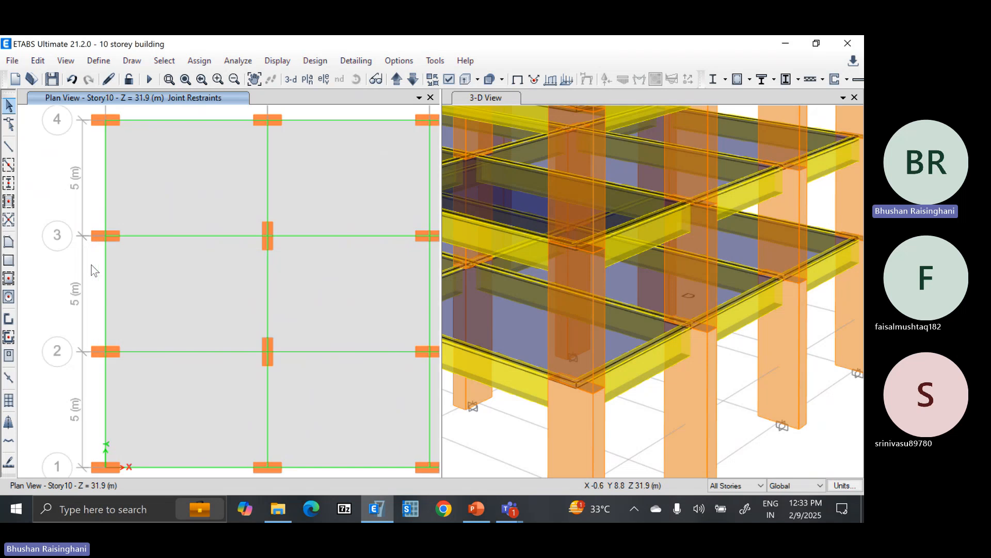
scroll(114, 251, down, 3)
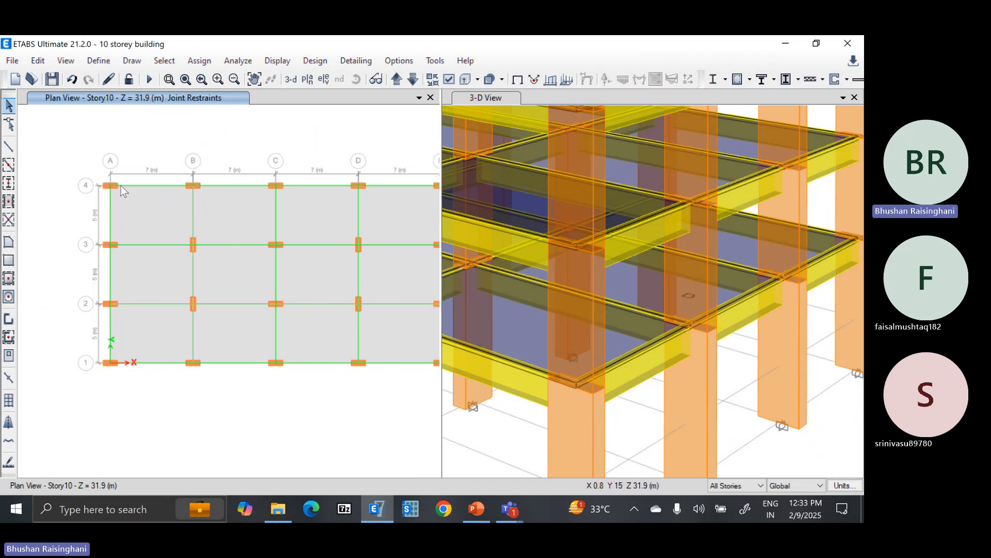
scroll(113, 186, up, 2)
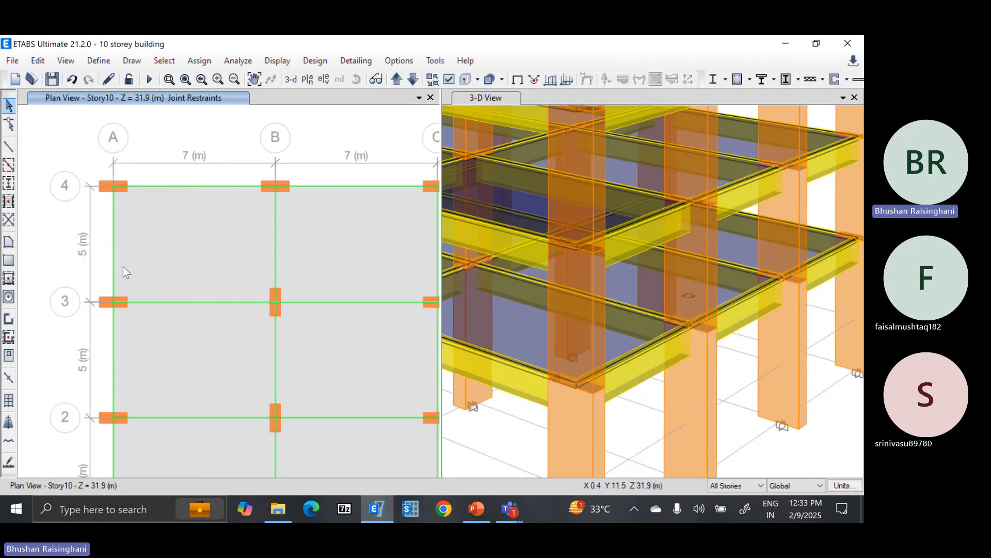
scroll(123, 266, down, 2)
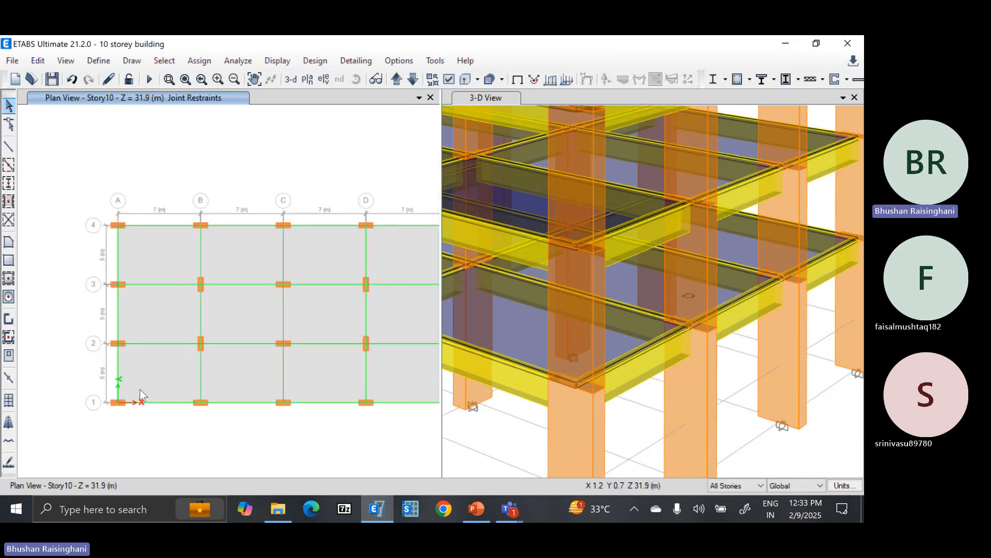
scroll(113, 411, up, 3)
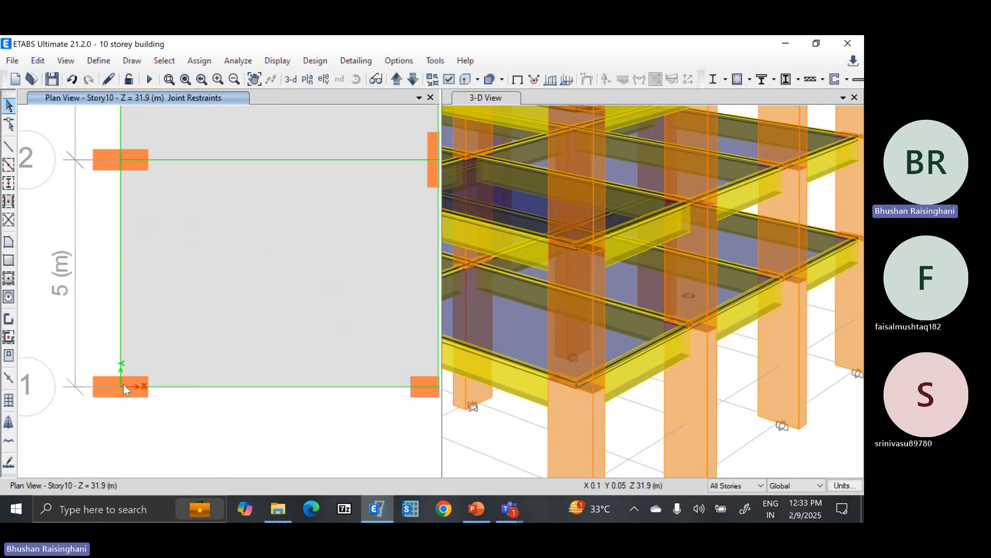
scroll(153, 314, down, 5)
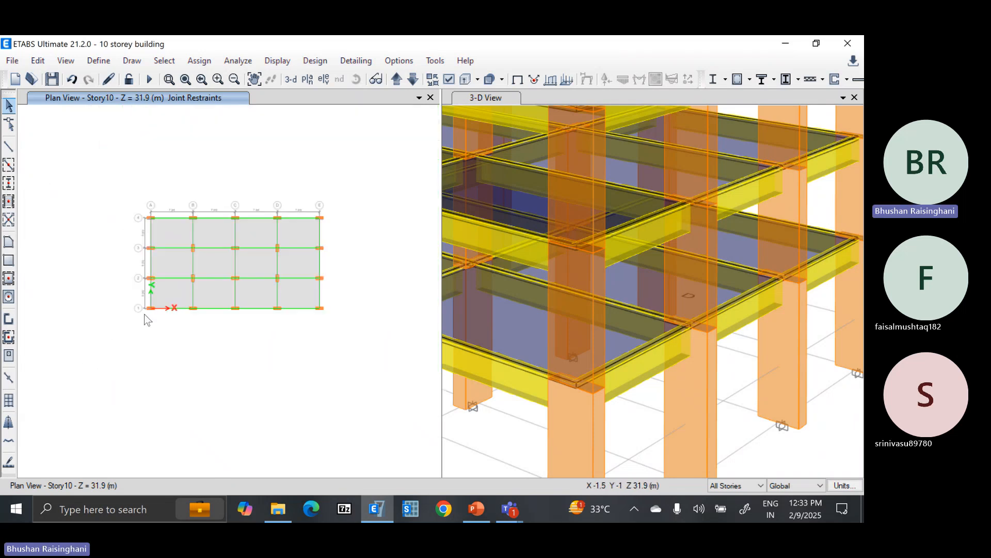
scroll(147, 312, up, 5)
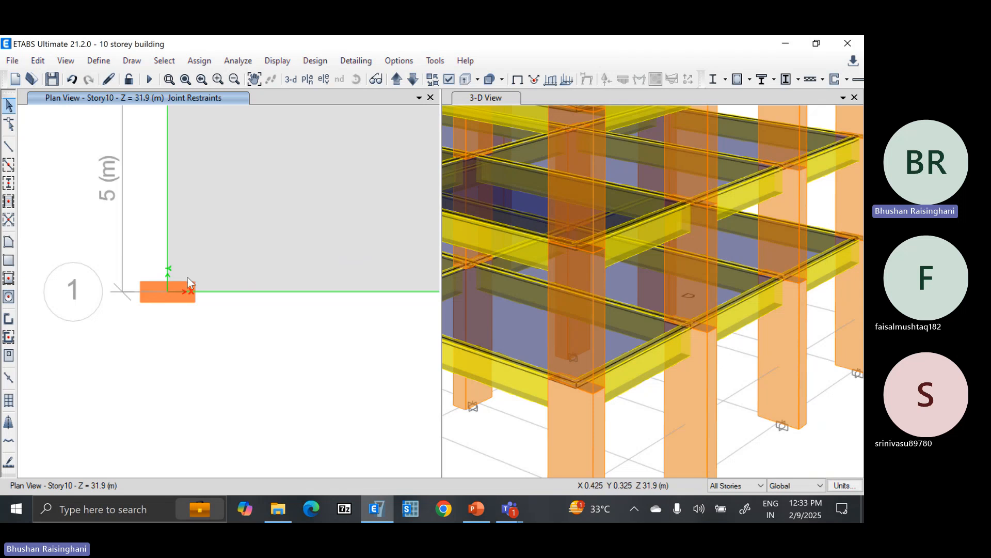
scroll(178, 287, down, 4)
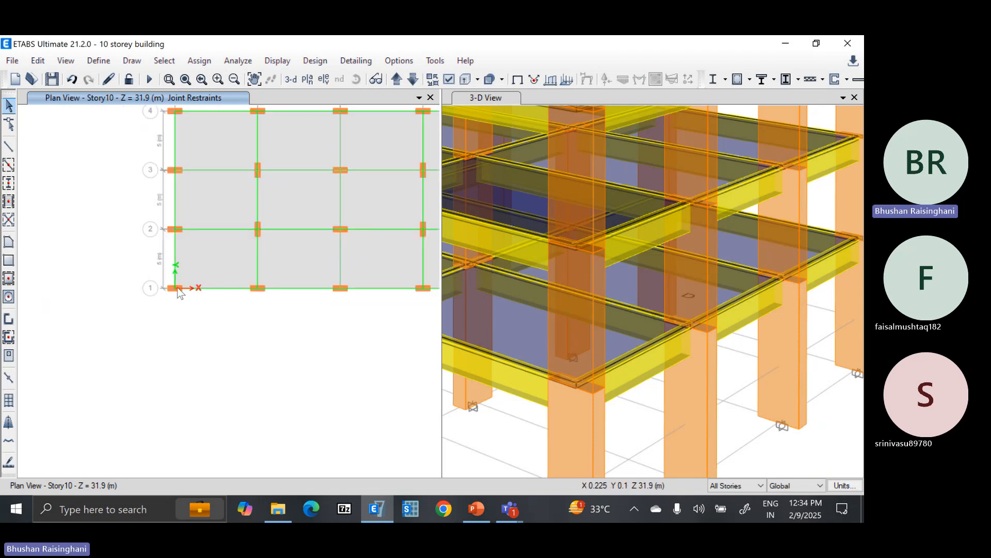
scroll(198, 289, down, 2)
scroll(309, 258, up, 3)
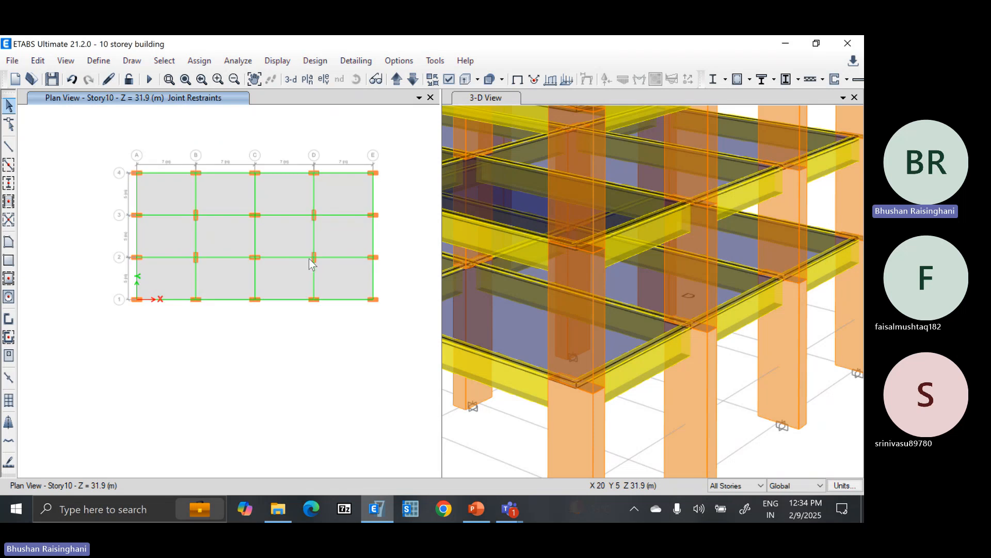
middle_drag(281, 269, 281, 298)
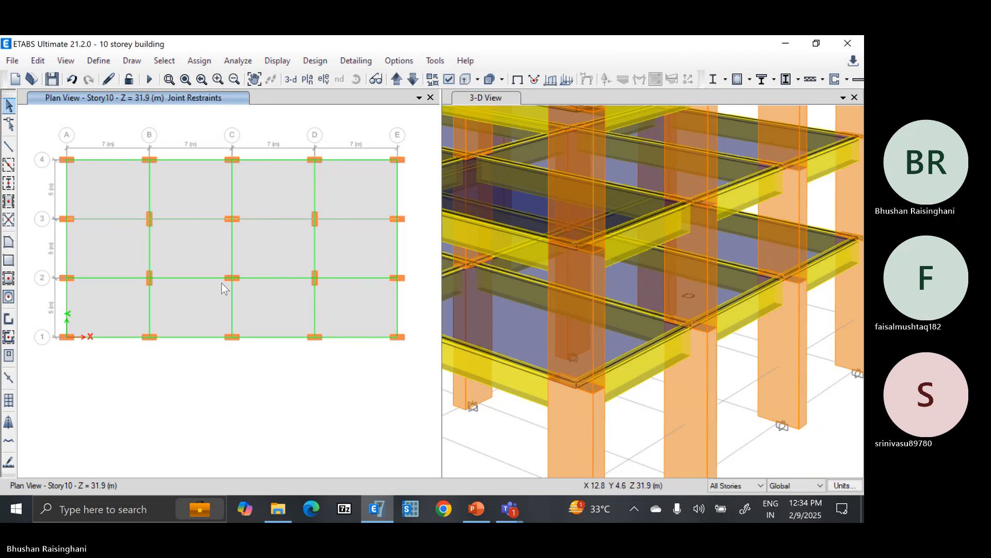
scroll(514, 305, down, 4)
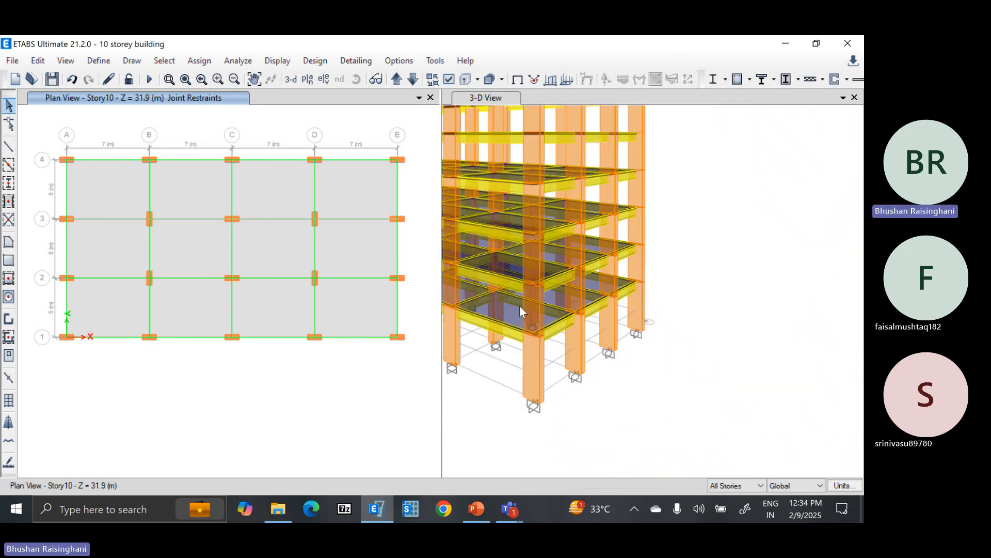
middle_drag(518, 273, 646, 349)
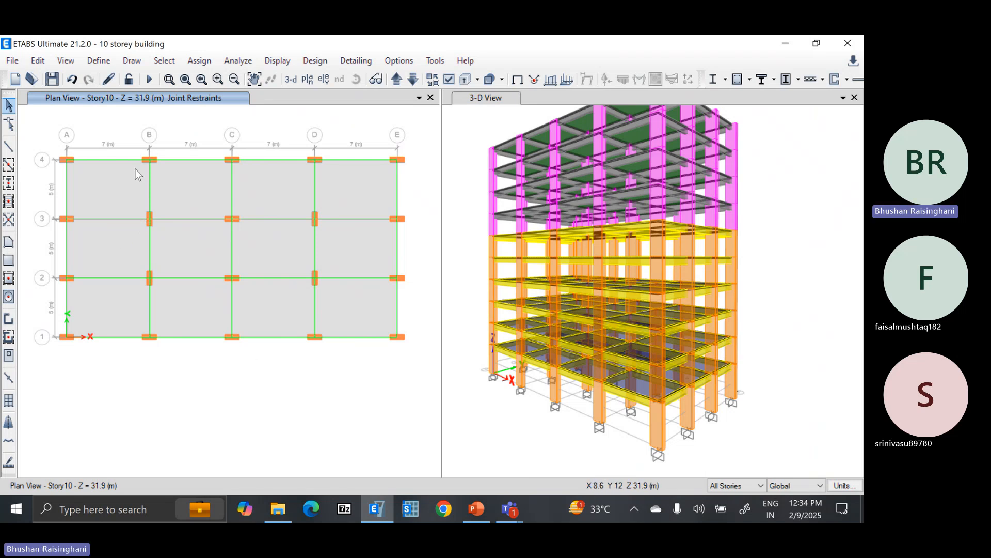
Save the building model.
click(51, 79)
click(98, 60)
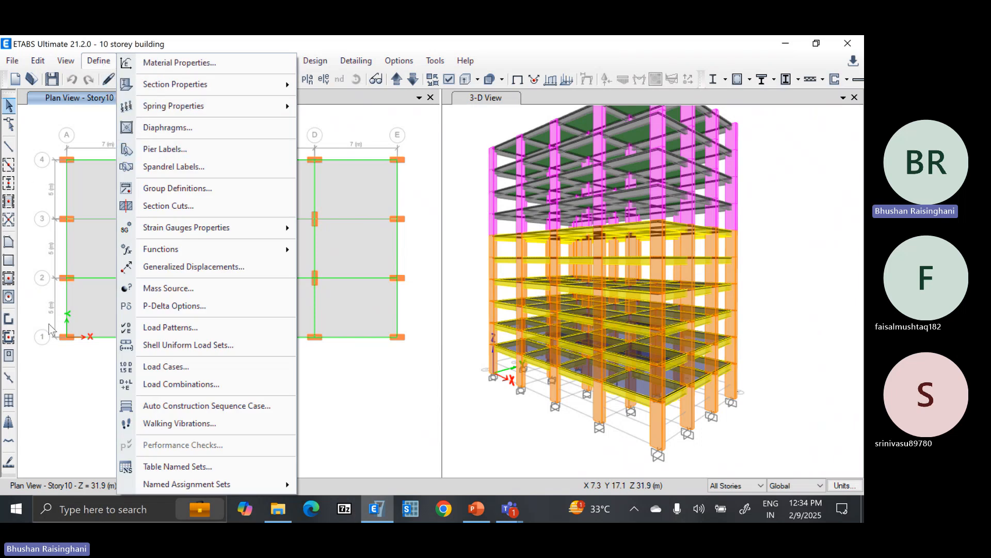
click(71, 379)
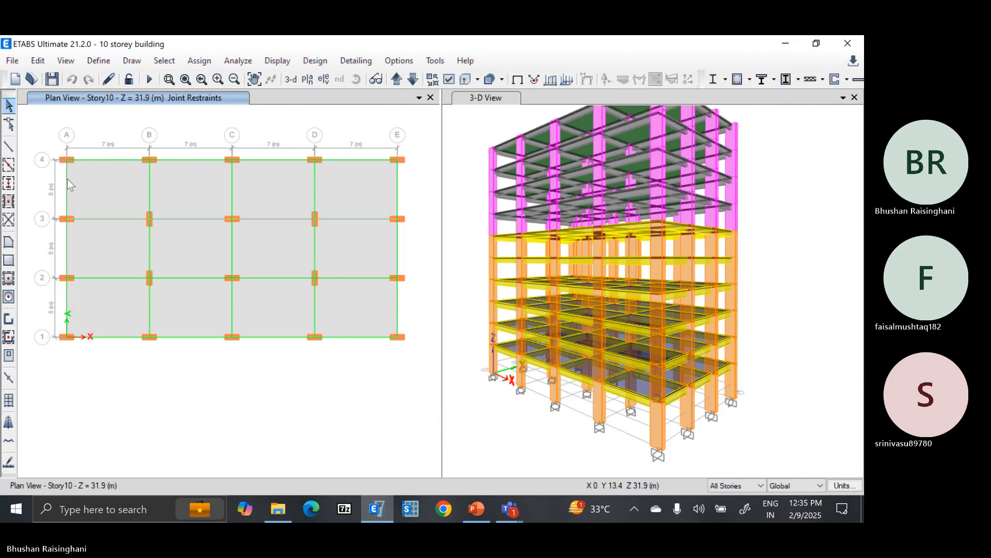
Replicate the grid 4 beam between A and B on all stories with dx 0 and dy -2.5 m, one copy, keeping the originals.
scroll(98, 186, up, 3)
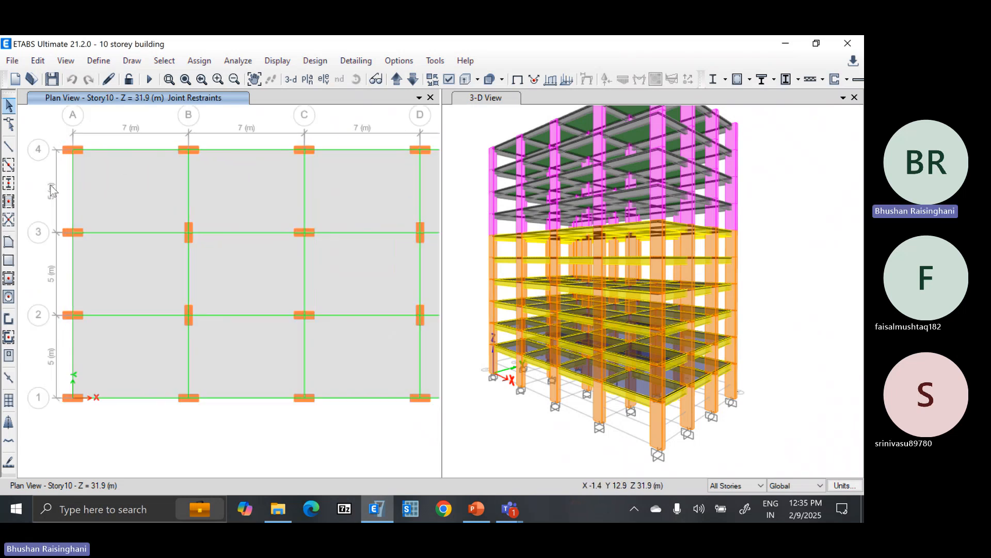
scroll(128, 198, down, 3)
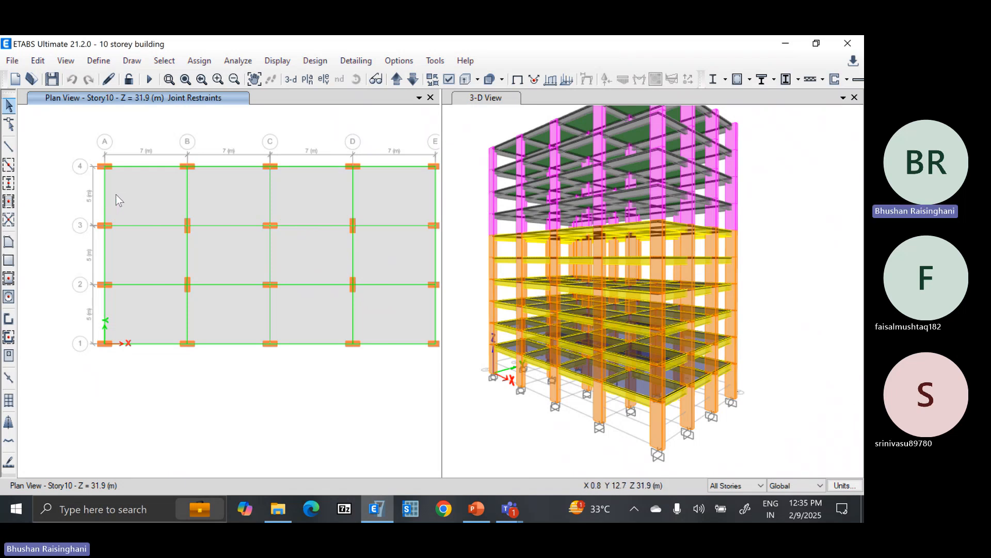
click(140, 166)
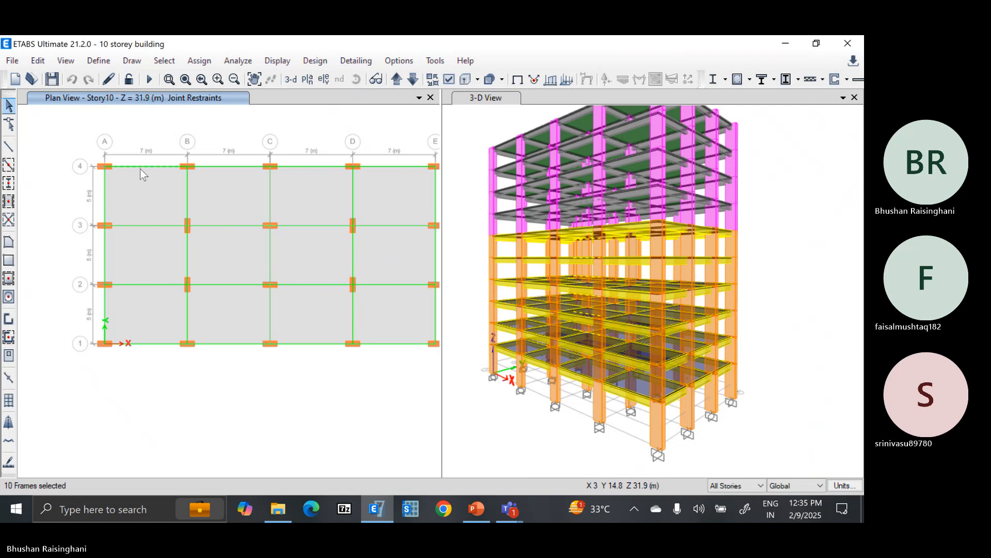
click(38, 60)
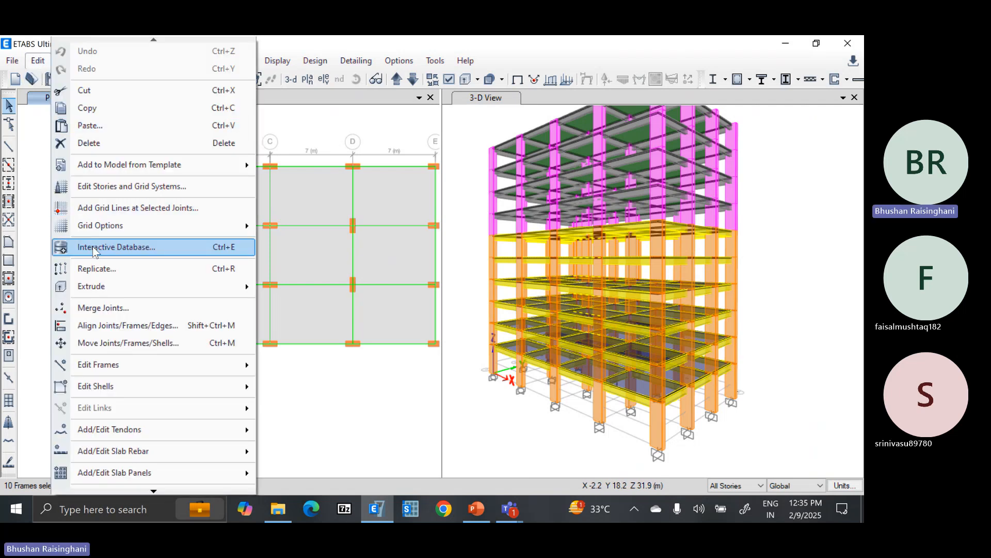
click(97, 268)
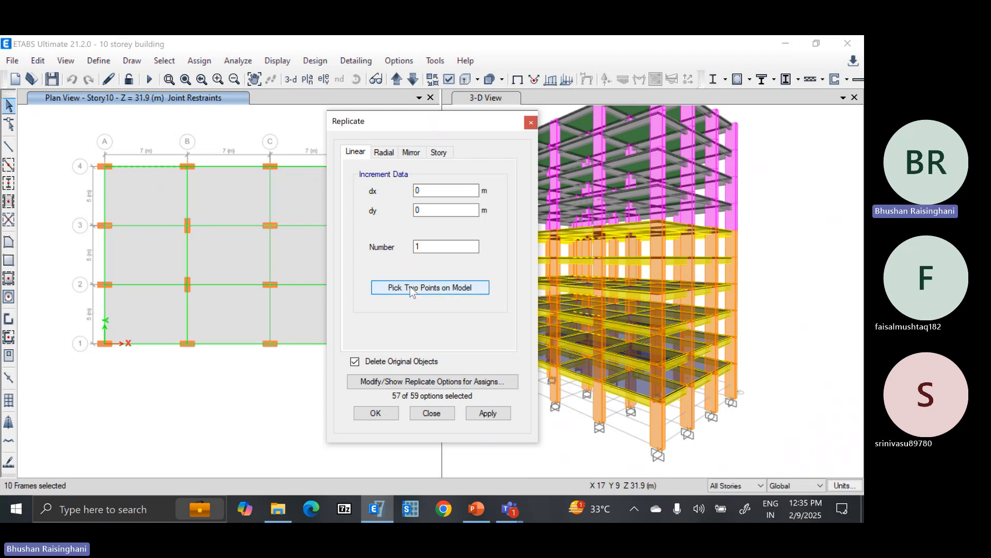
click(415, 362)
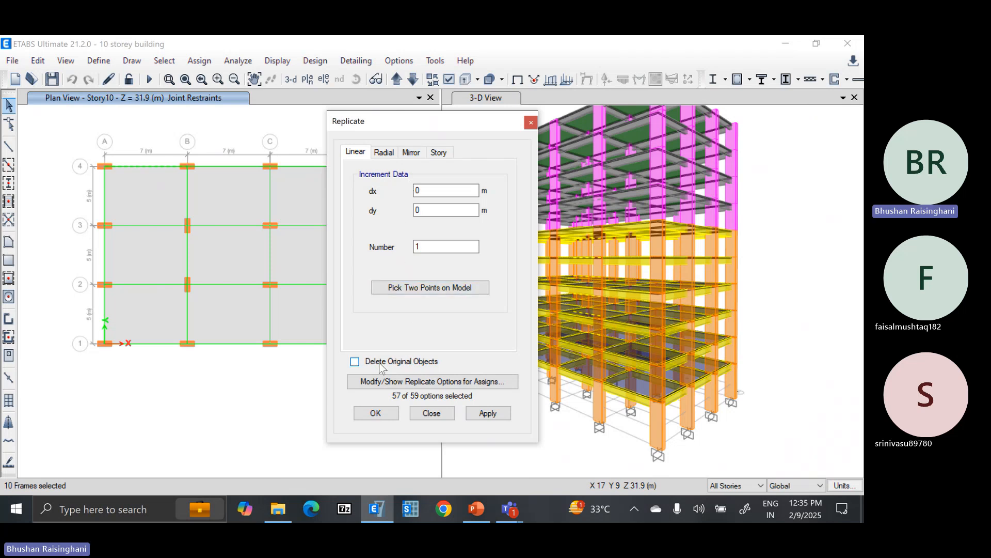
click(414, 290)
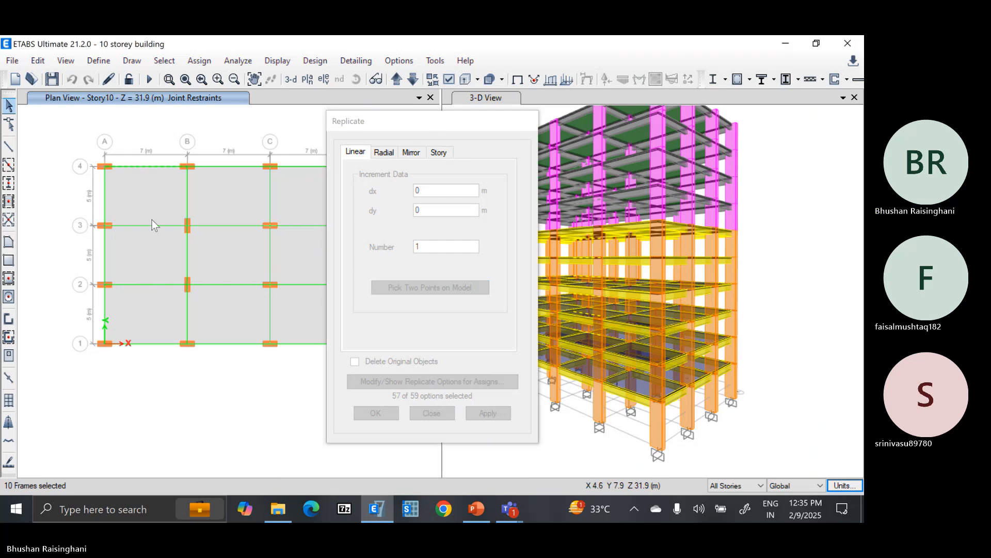
click(105, 167)
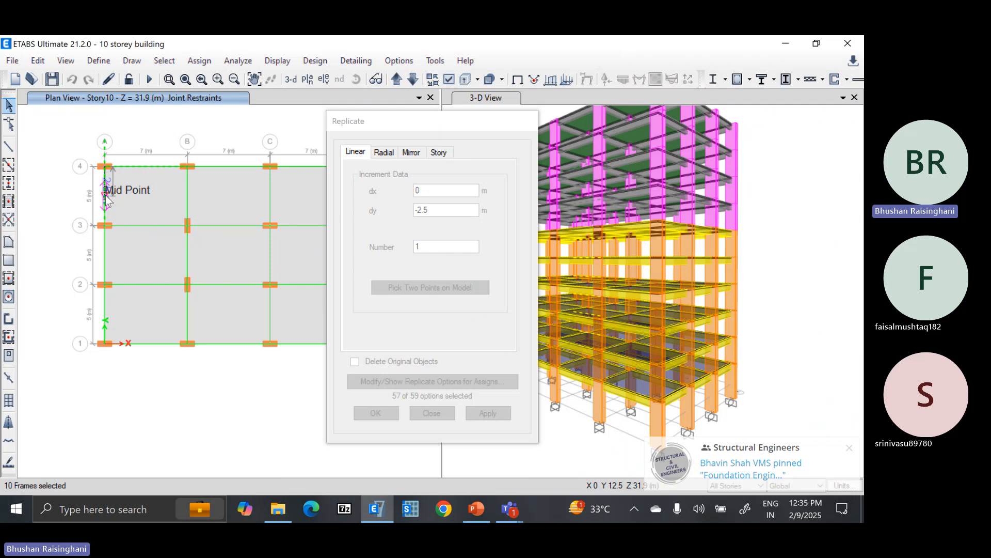
click(105, 197)
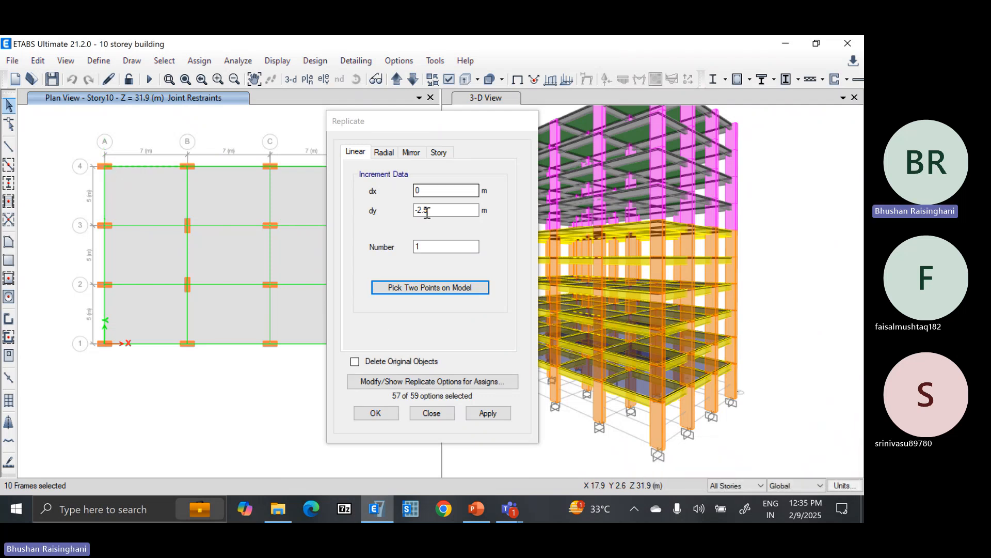
click(485, 414)
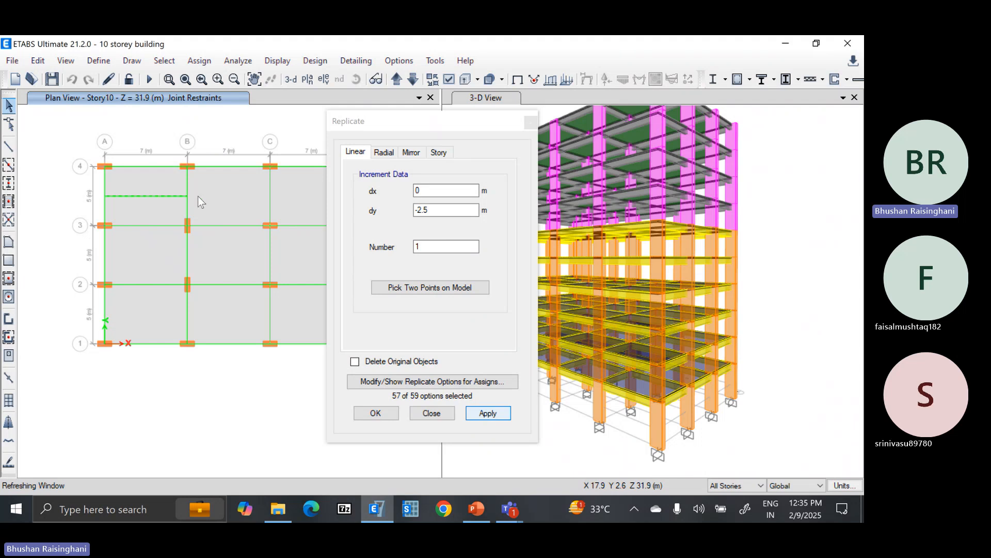
click(376, 413)
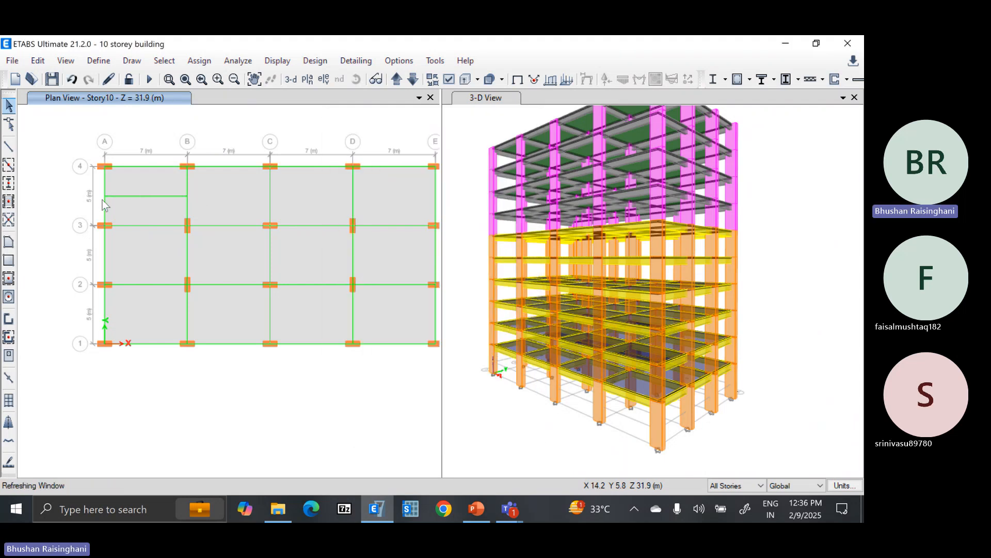
scroll(125, 198, up, 1)
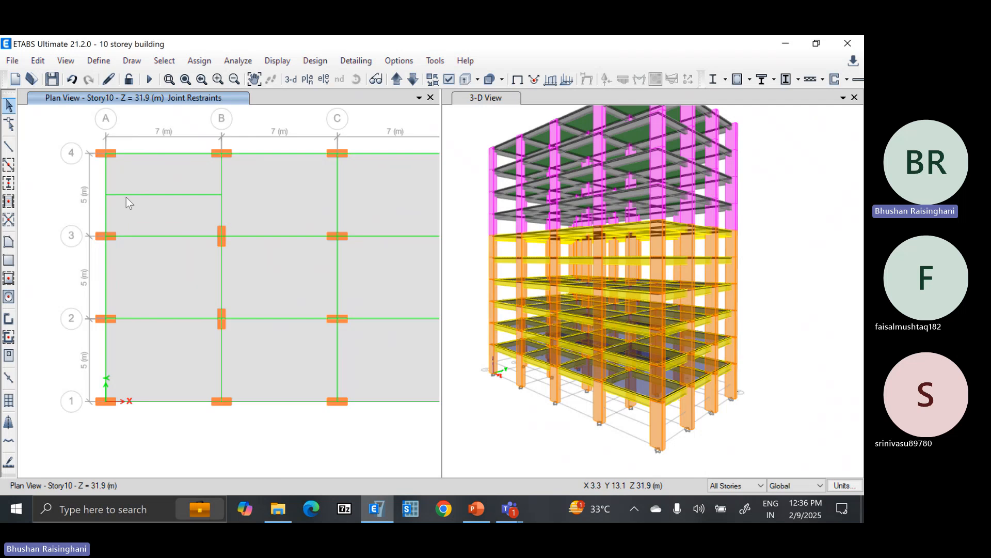
scroll(126, 197, up, 1)
click(174, 193)
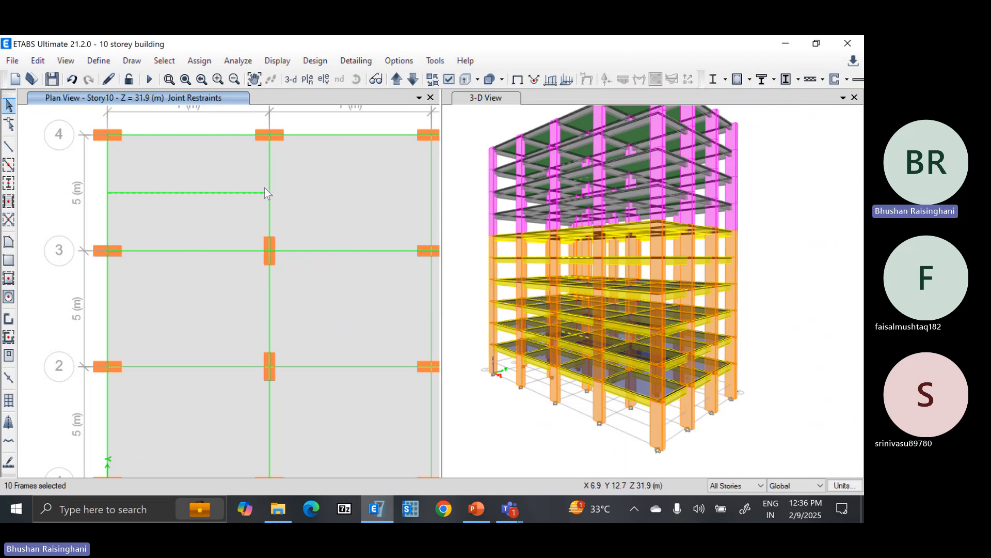
key(Escape)
Delete the slab panel bounded by grids A-B and 3-4 on all stories.
scroll(181, 183, down, 2)
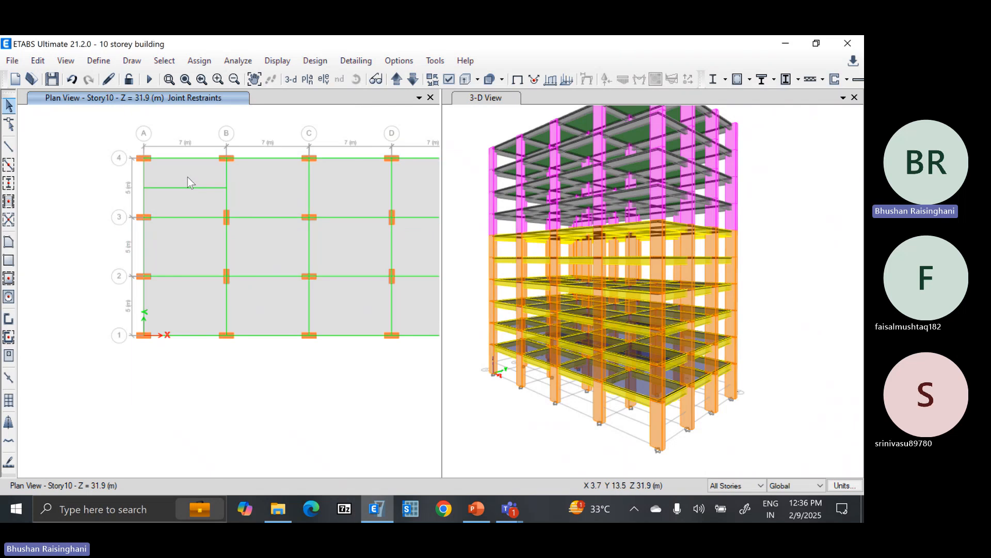
click(188, 178)
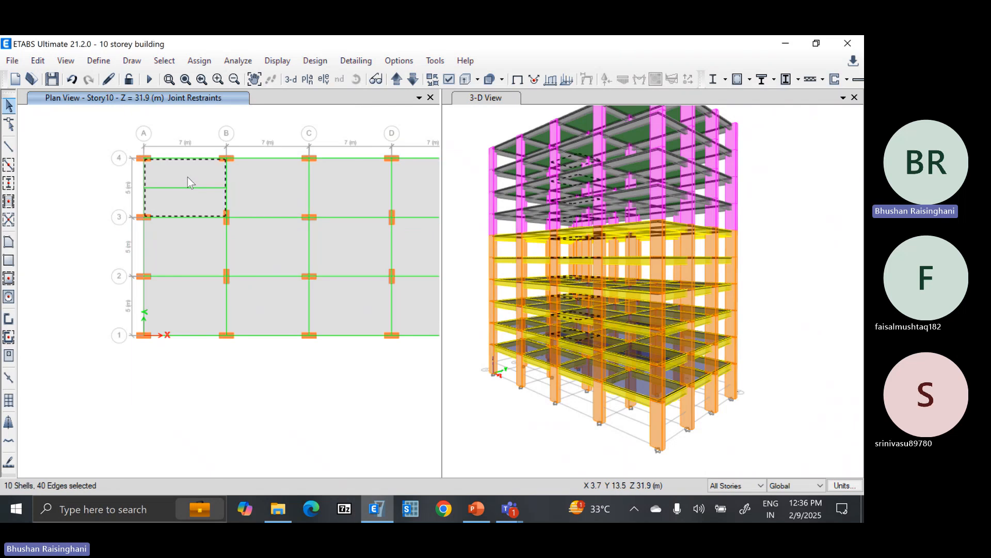
key(Escape)
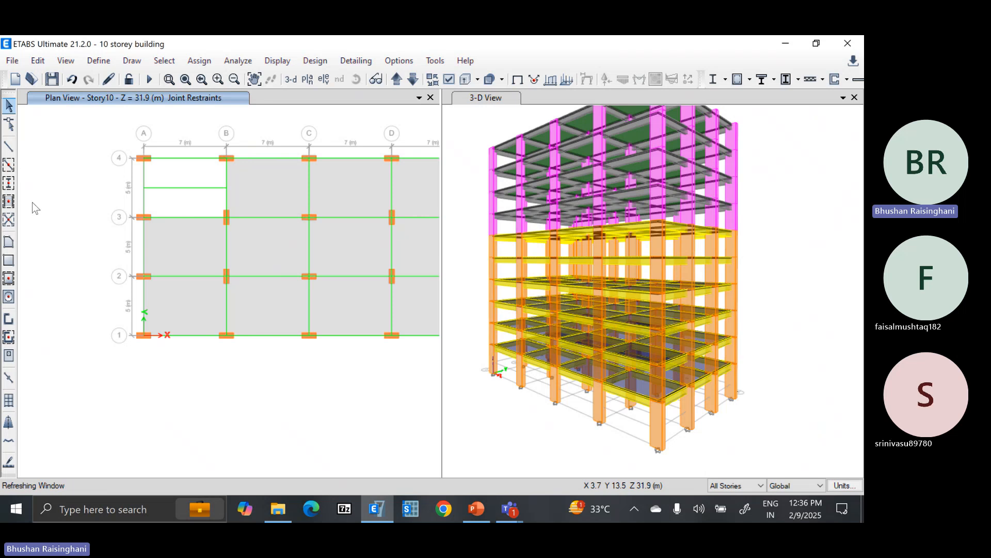
Try to quick-draw 125mm slabs in the bay between grids A-B and 3-4, using perimeter lines and points as the boundary.
click(9, 278)
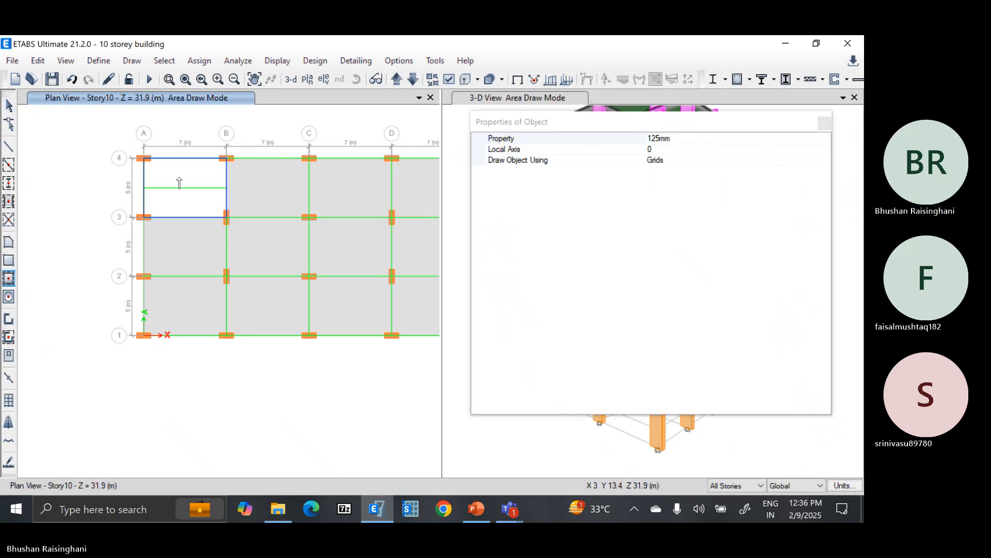
click(733, 160)
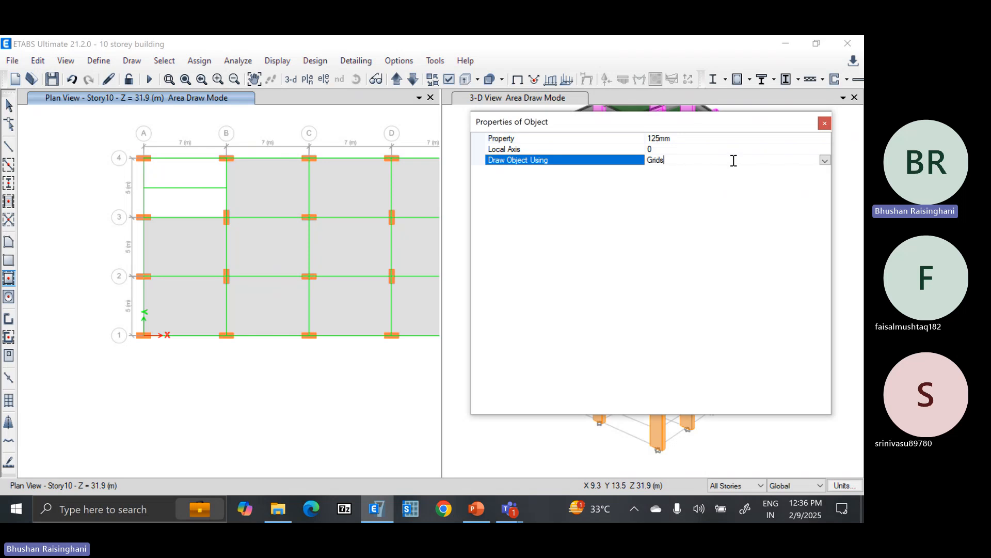
click(824, 161)
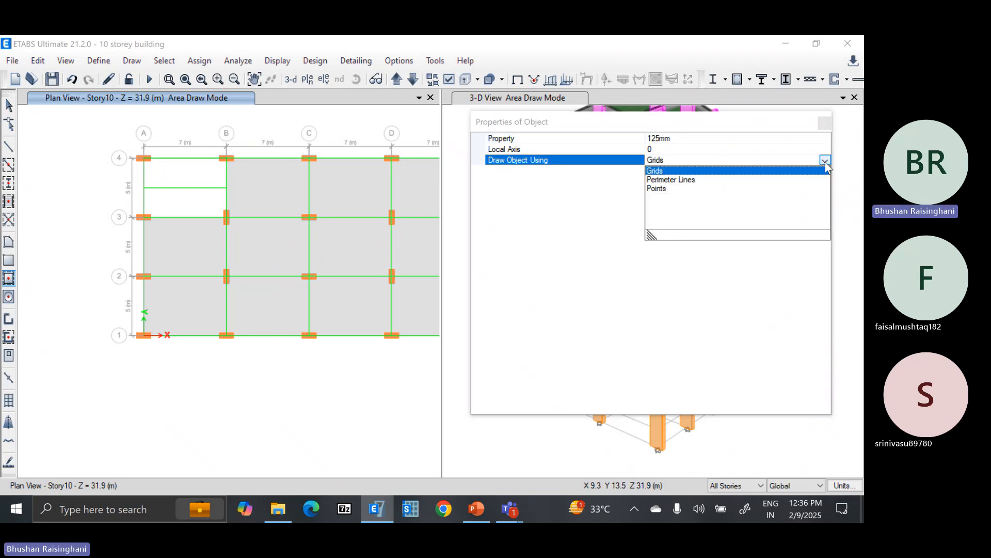
click(692, 180)
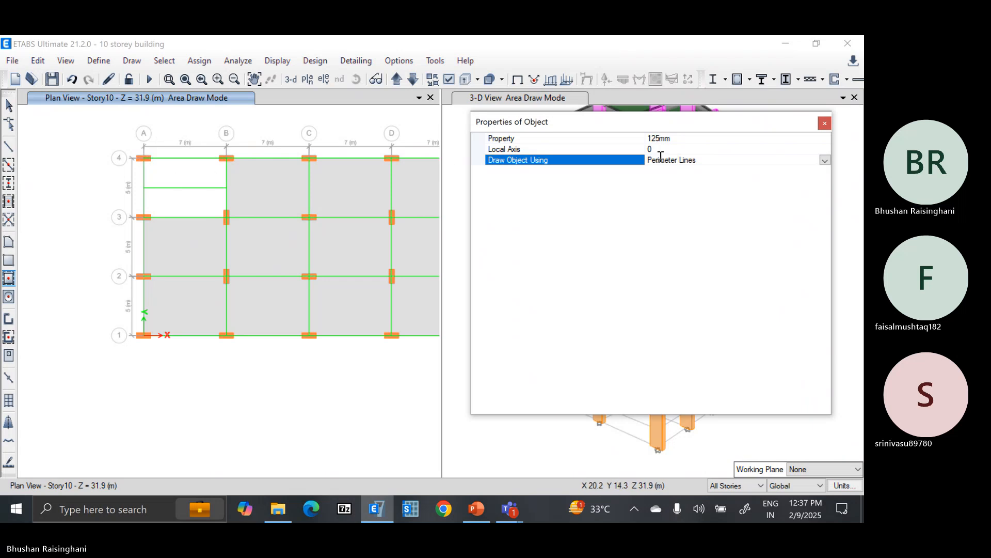
click(825, 160)
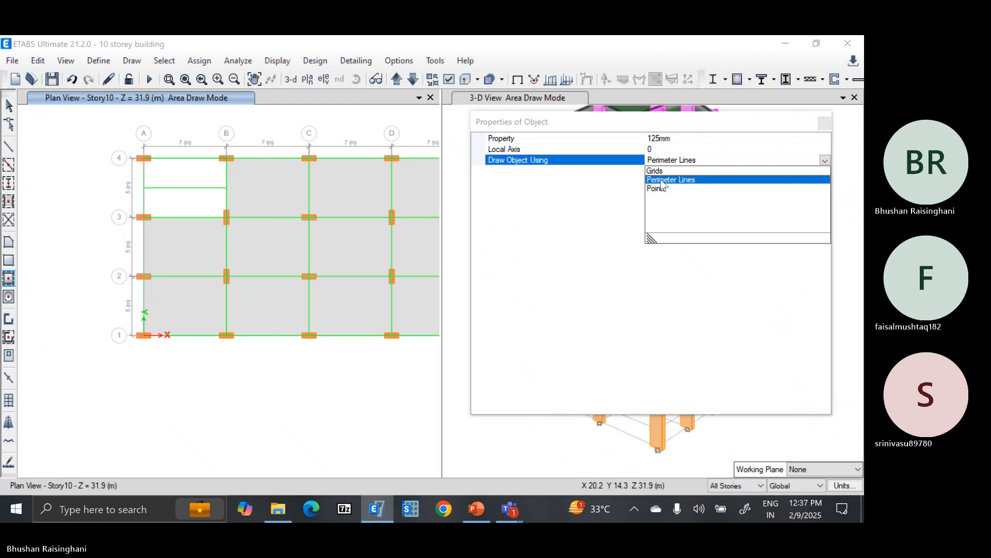
click(175, 178)
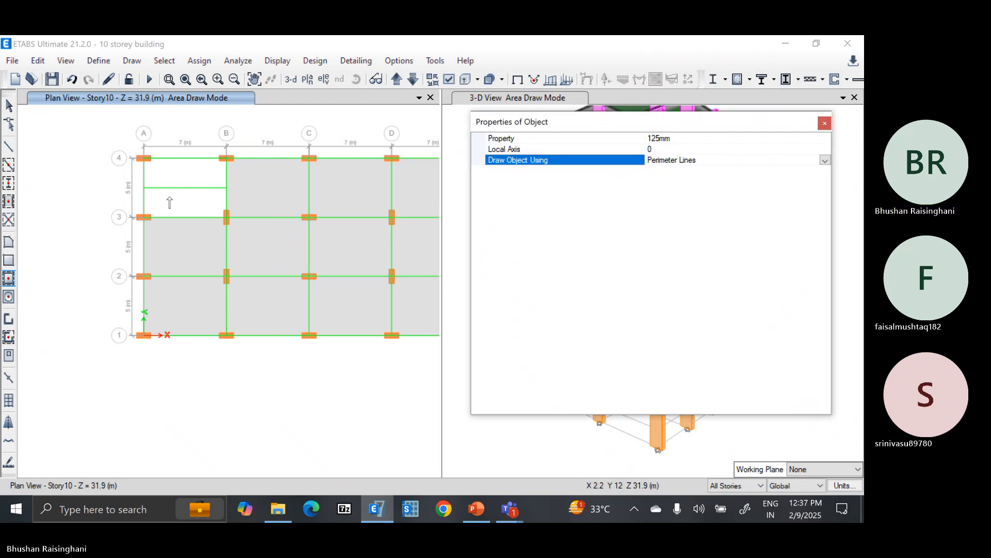
click(141, 161)
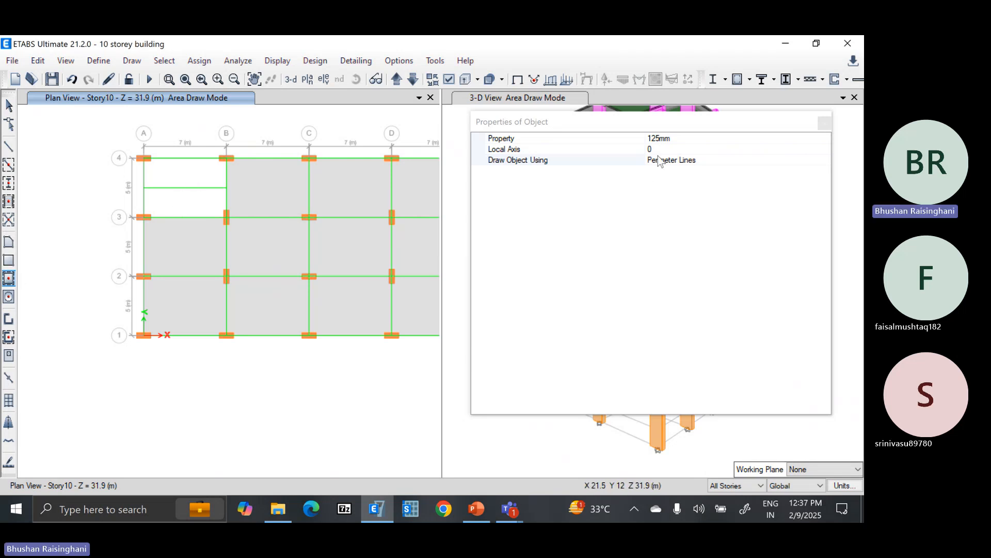
click(716, 160)
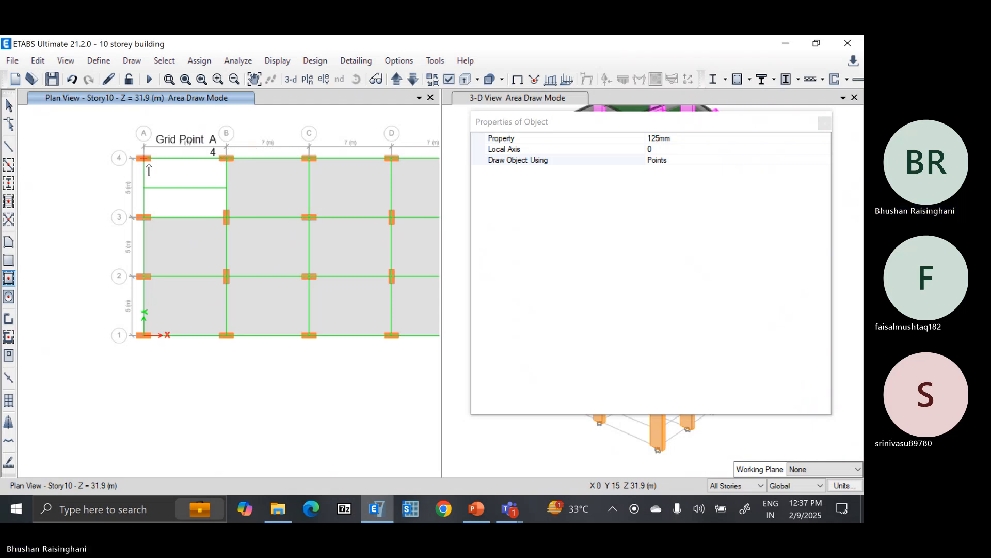
key(Escape)
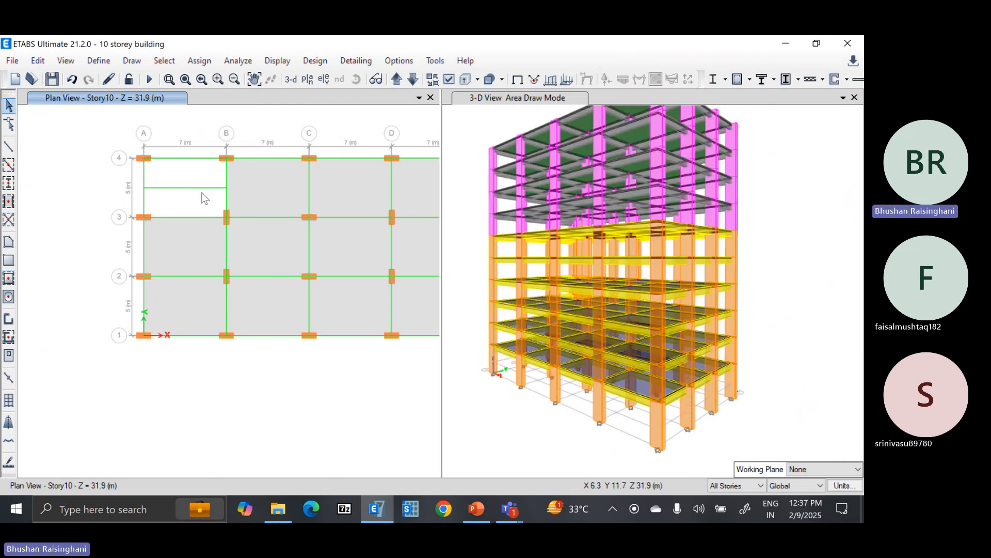
Try to draw a rectangular 125mm slab between grid 4 and the secondary beam from grid A to B.
click(8, 260)
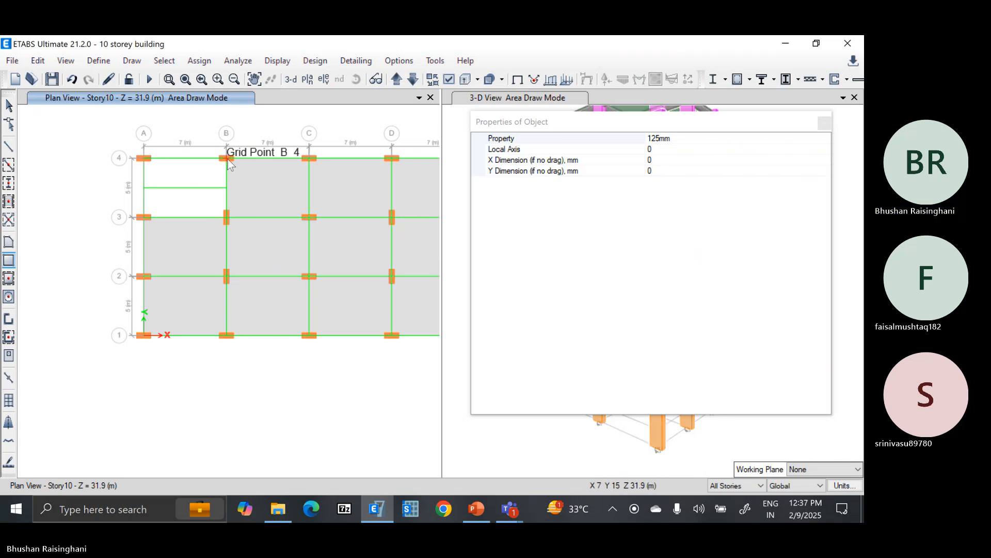
click(226, 187)
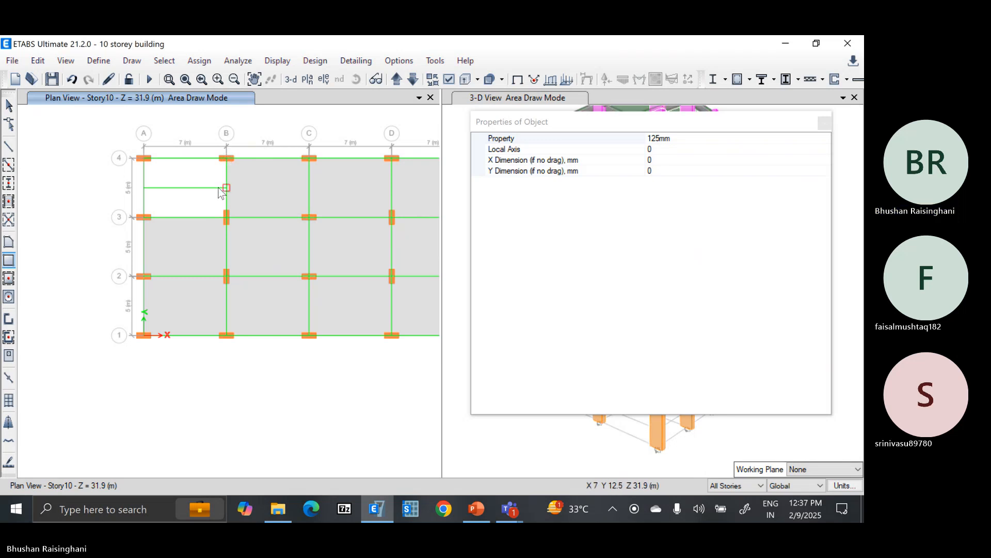
click(145, 188)
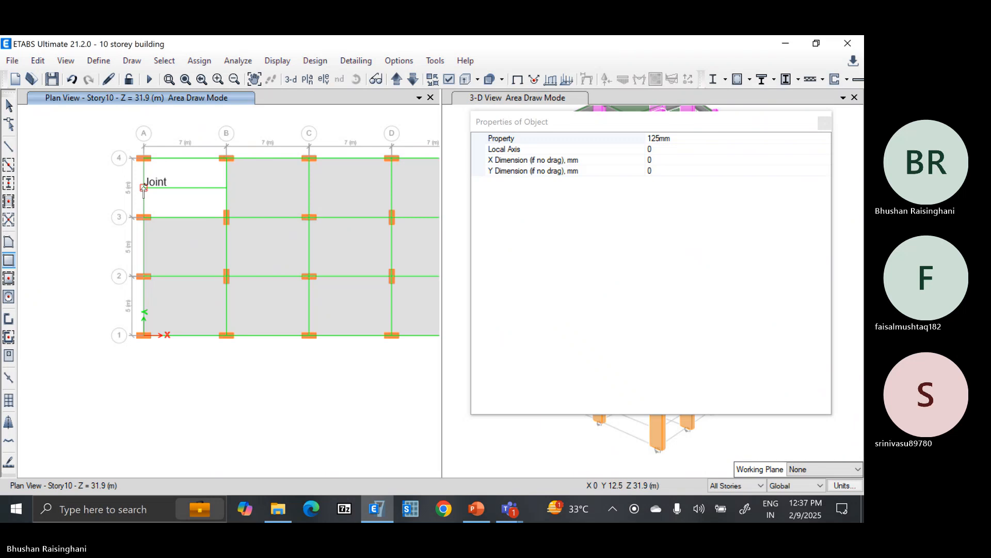
click(144, 159)
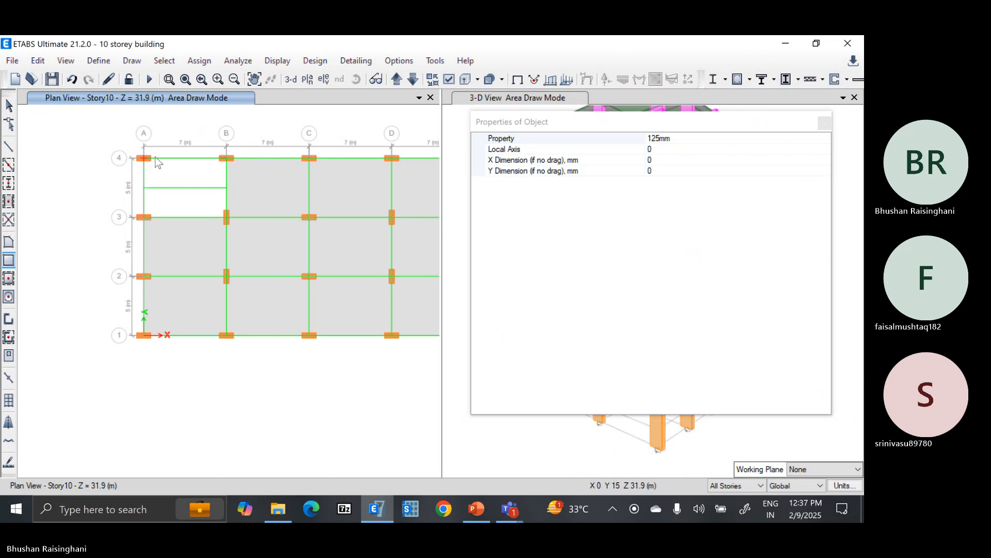
click(225, 159)
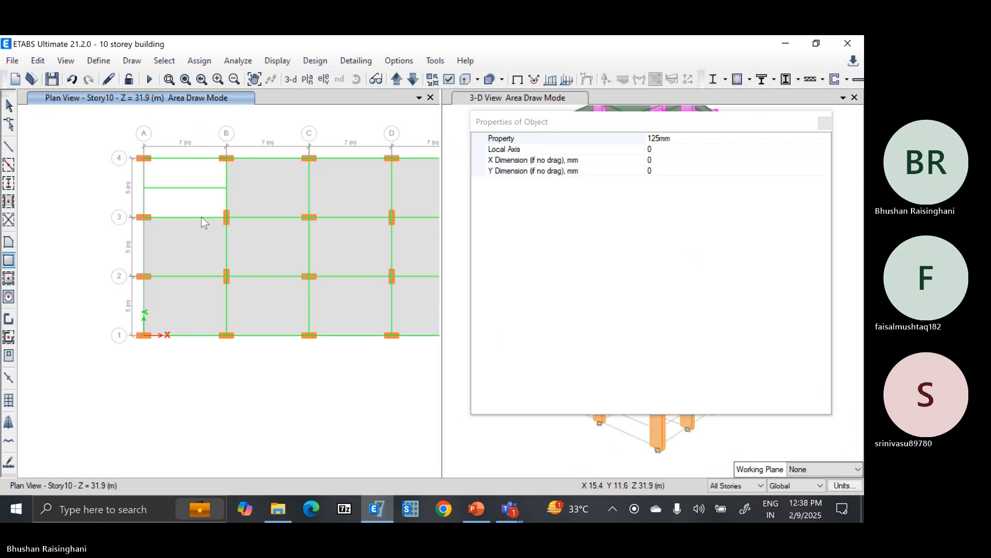
key(Escape)
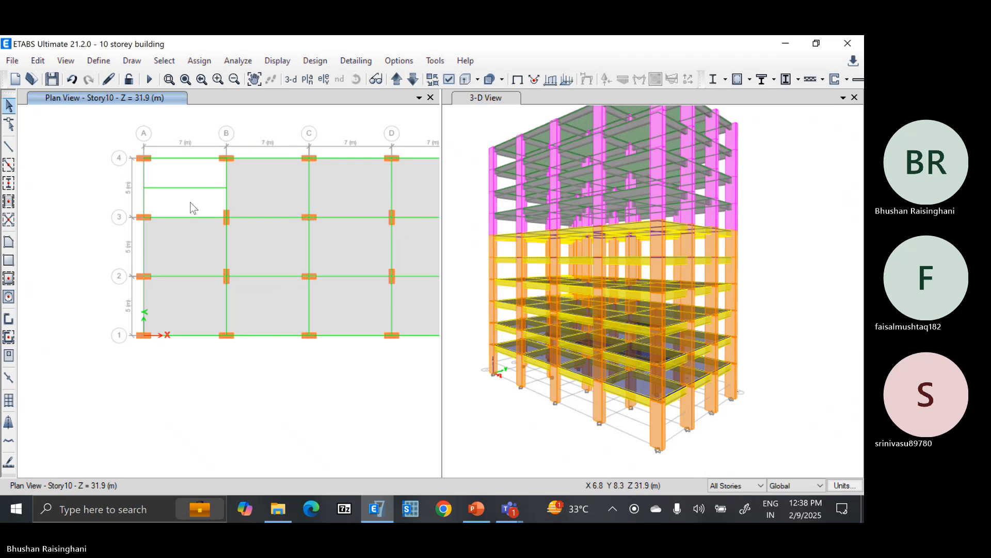
Draw a 125mm straight-edged slab panel corner by corner between grid 4 and the secondary beam, from grid A to B, on all stories.
scroll(190, 203, down, 2)
middle_drag(202, 179, 195, 192)
scroll(193, 193, up, 4)
scroll(182, 218, down, 2)
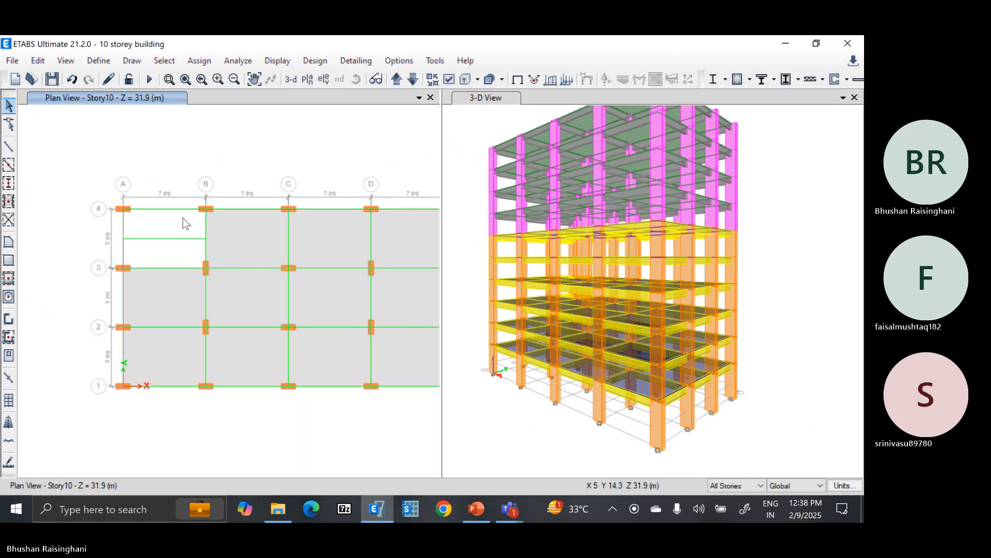
scroll(182, 221, up, 1)
scroll(184, 231, down, 1)
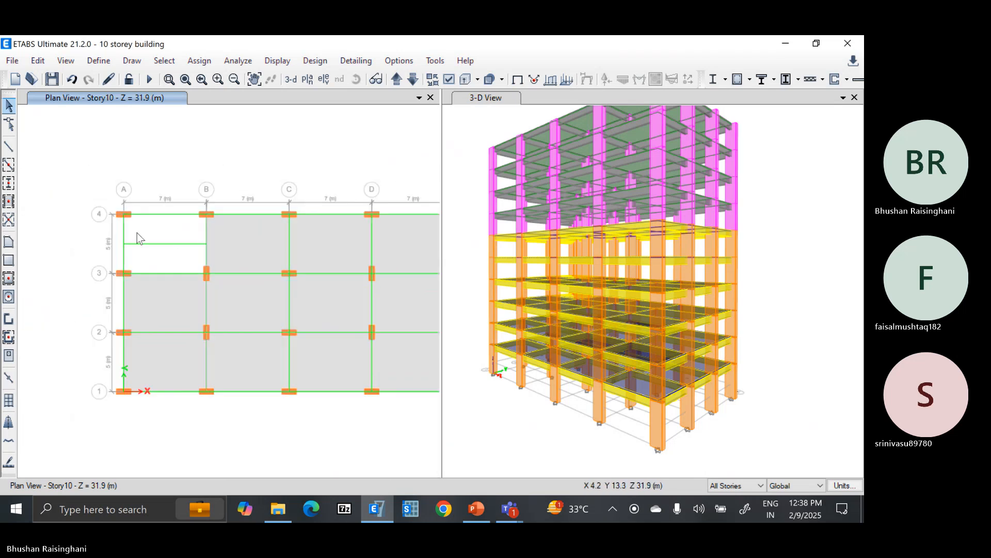
click(9, 241)
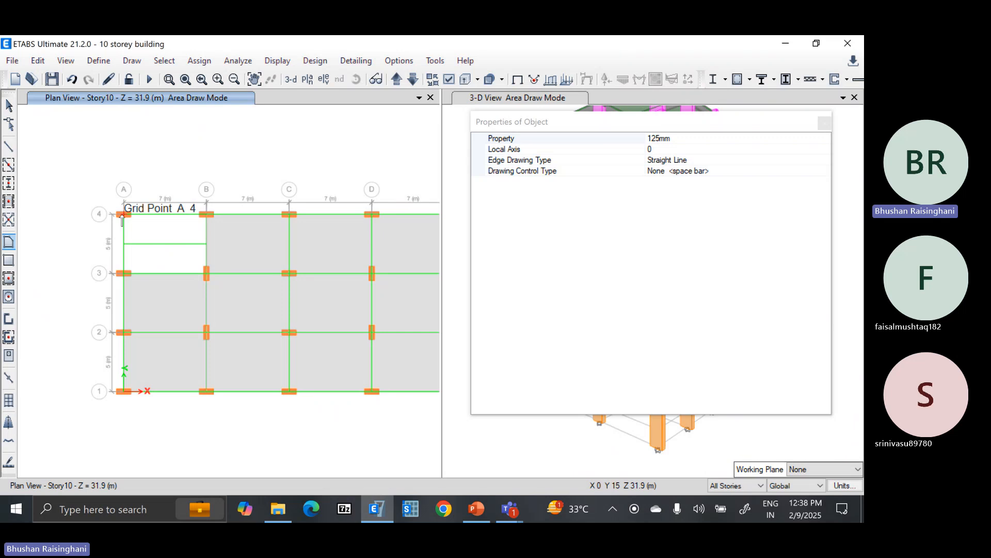
click(123, 216)
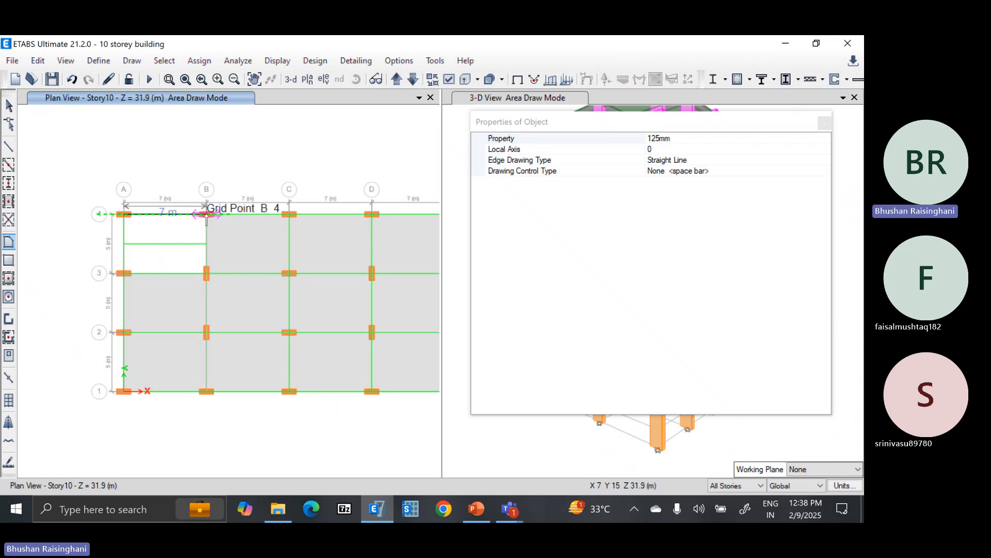
click(206, 214)
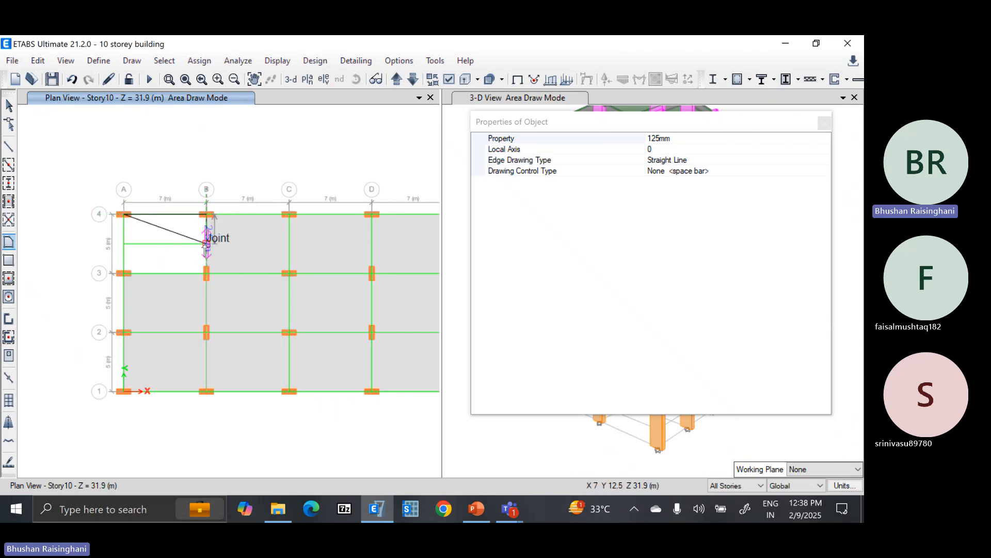
click(206, 243)
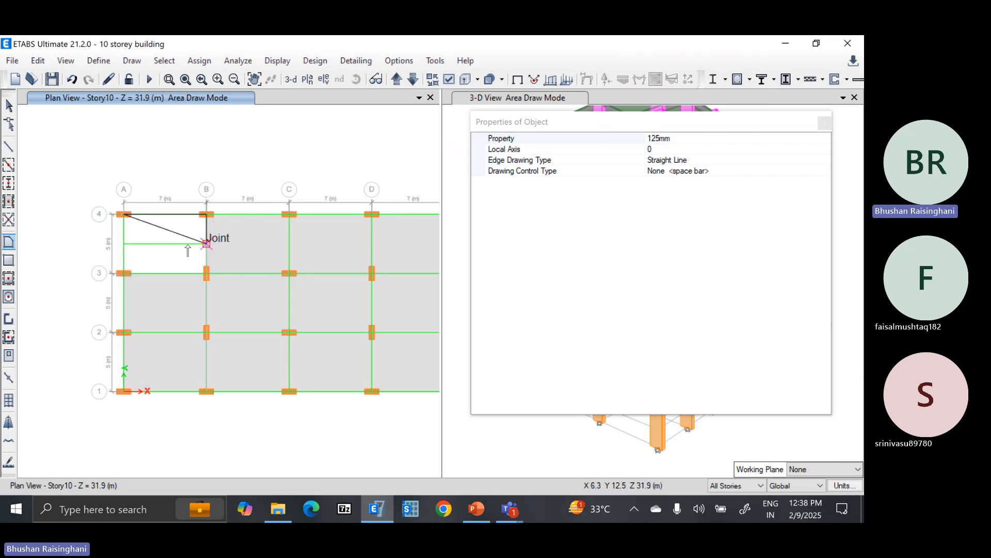
click(124, 243)
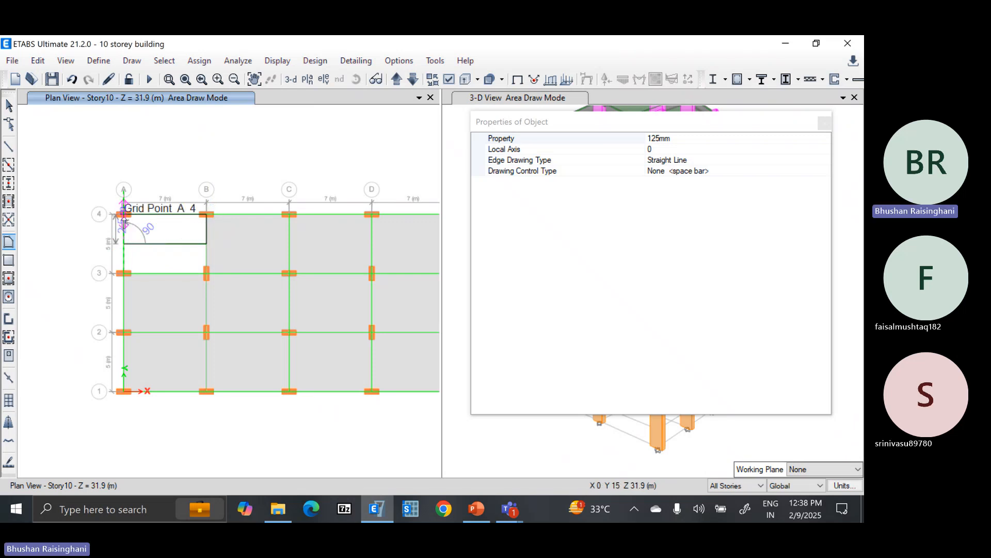
click(123, 217)
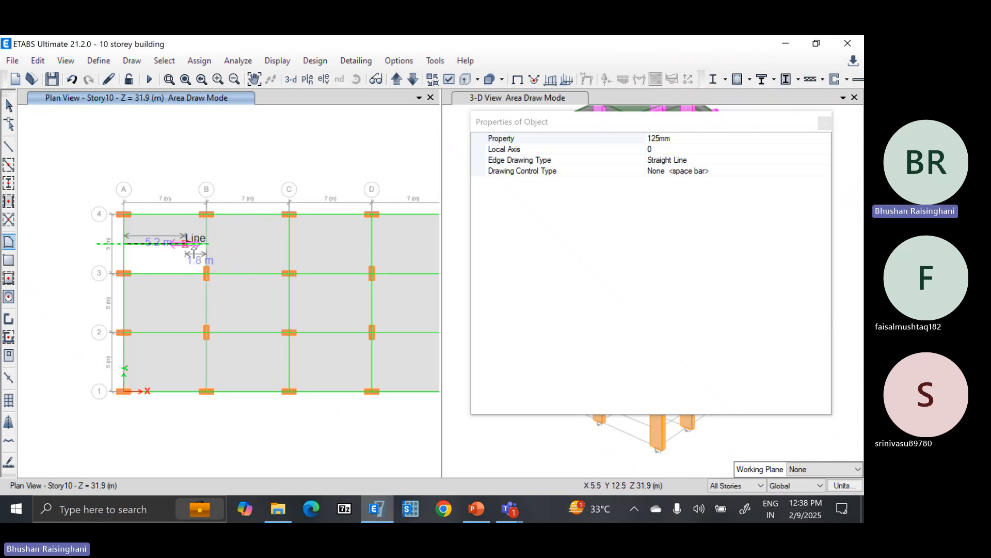
Draw a second 125mm slab panel between the secondary beam and grid 3, from grid A to B, on all stories.
click(124, 243)
click(207, 243)
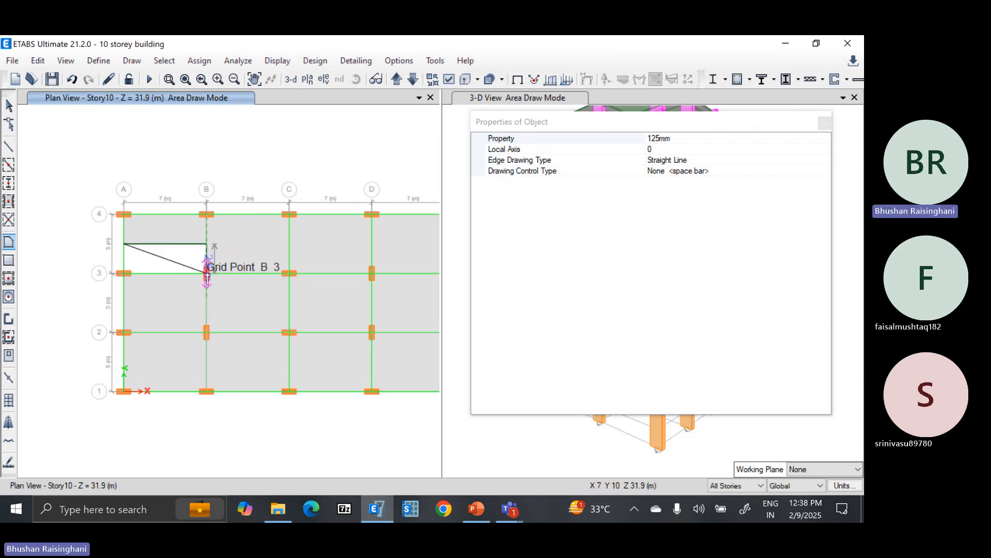
click(206, 273)
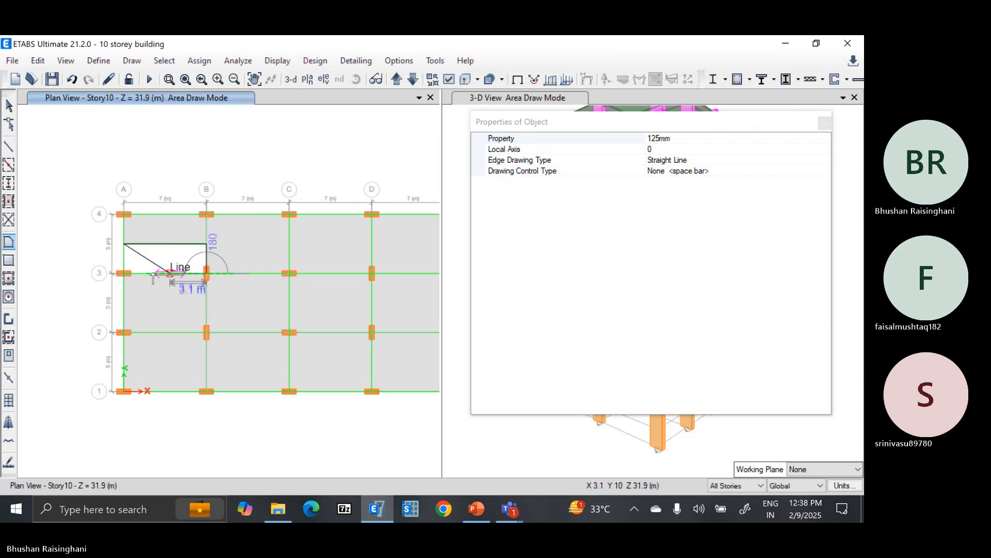
click(126, 269)
click(124, 244)
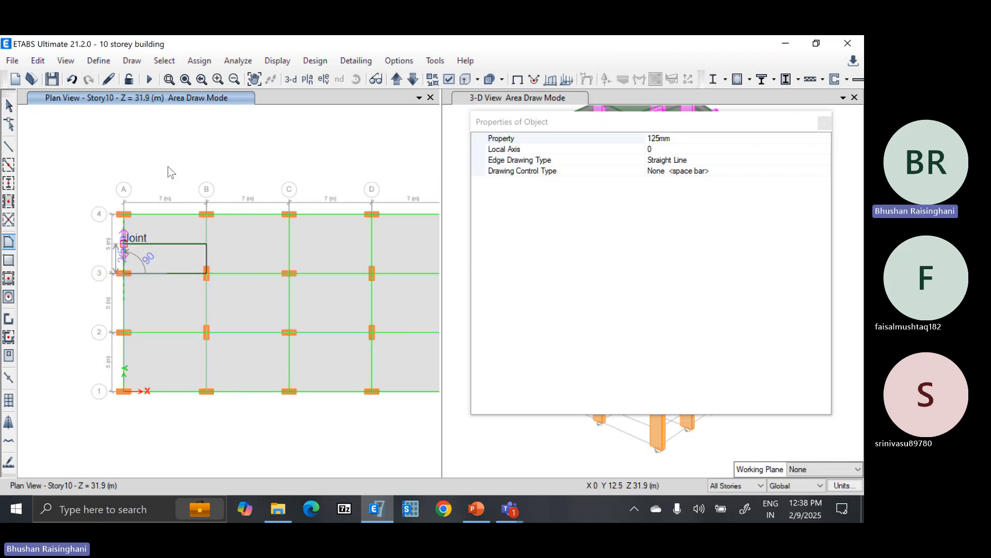
key(Escape)
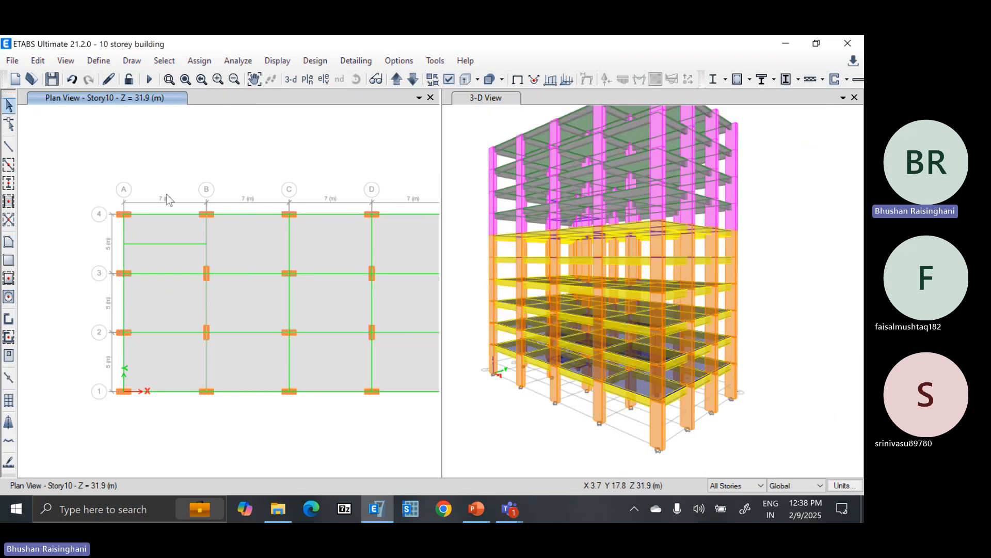
Select both new slab panels between grids A-B and 3-4 on all stories to check they are separate.
click(165, 222)
click(171, 245)
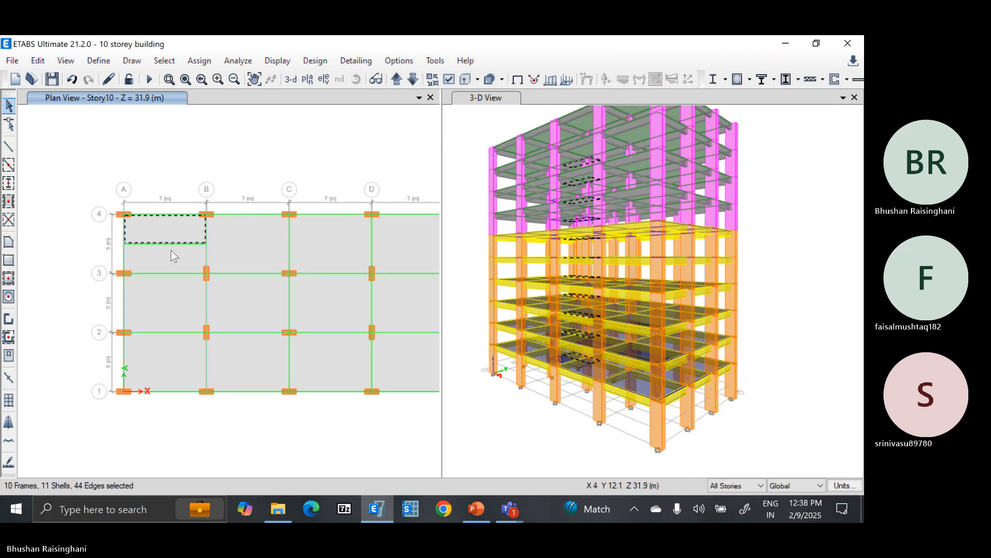
key(ctrl+q)
click(176, 236)
click(175, 252)
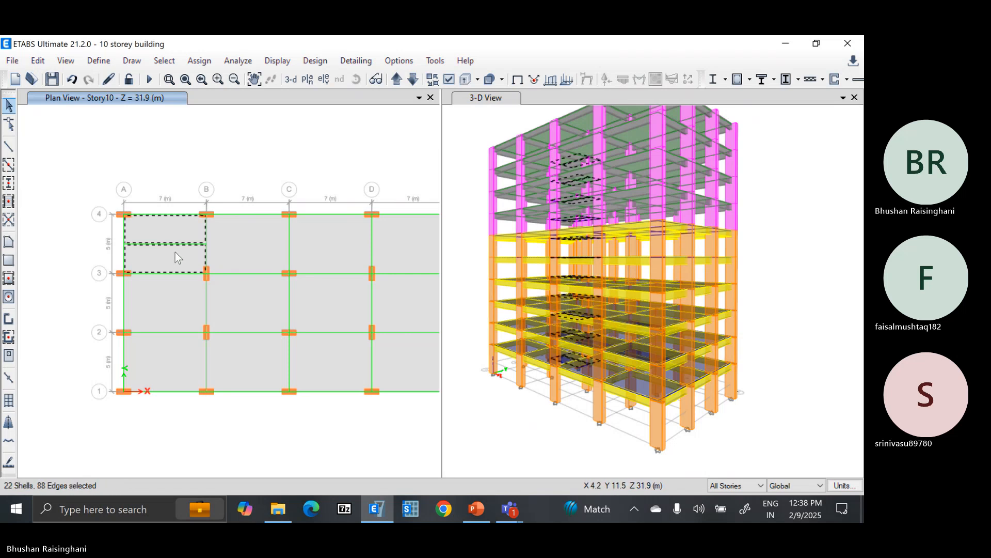
Examine the view colour, object assignment and other assignment display options, close them, and clear the slab selection.
click(449, 80)
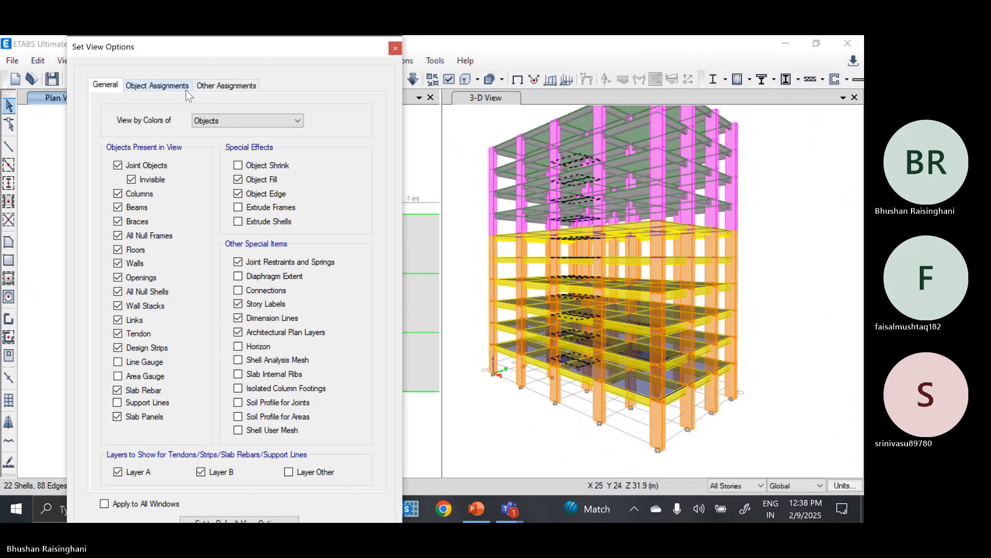
click(214, 120)
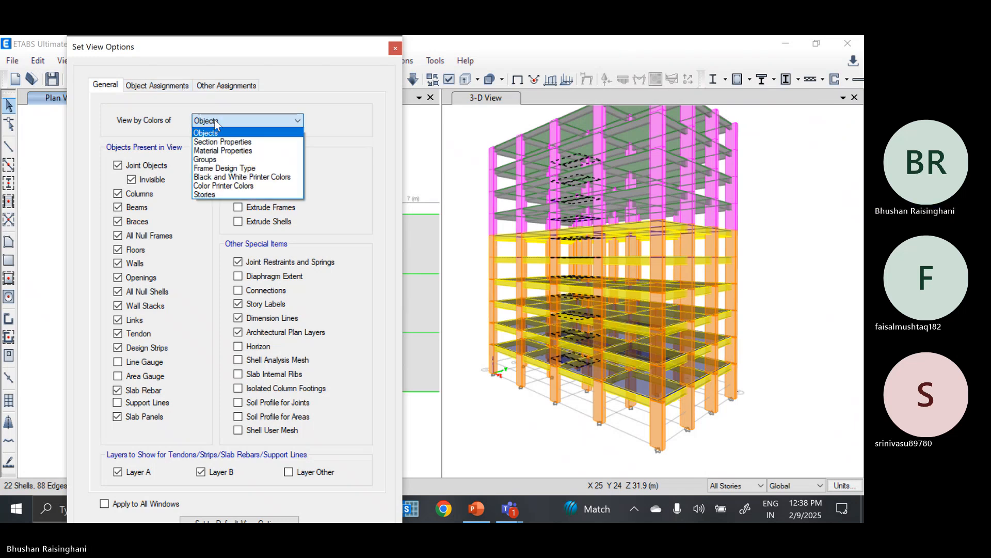
click(183, 88)
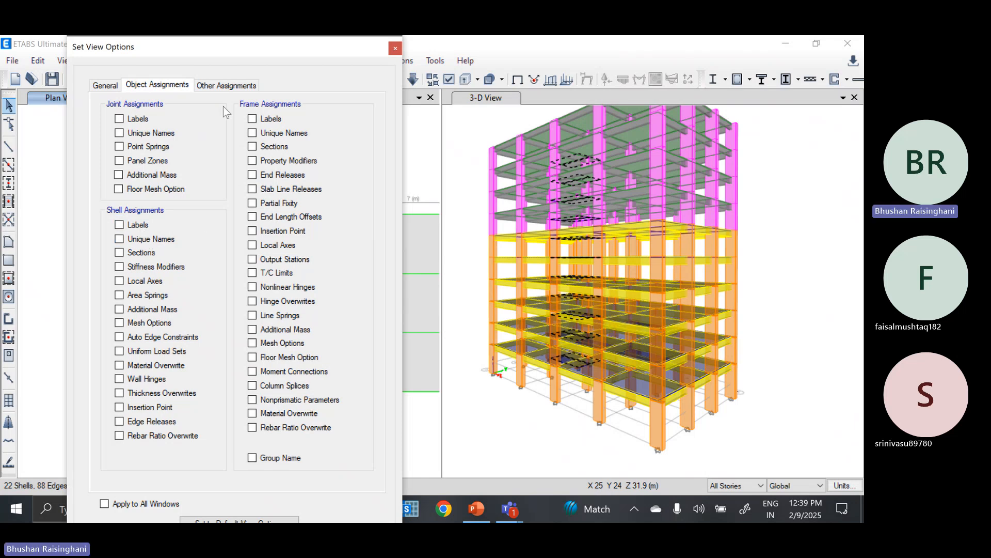
click(234, 86)
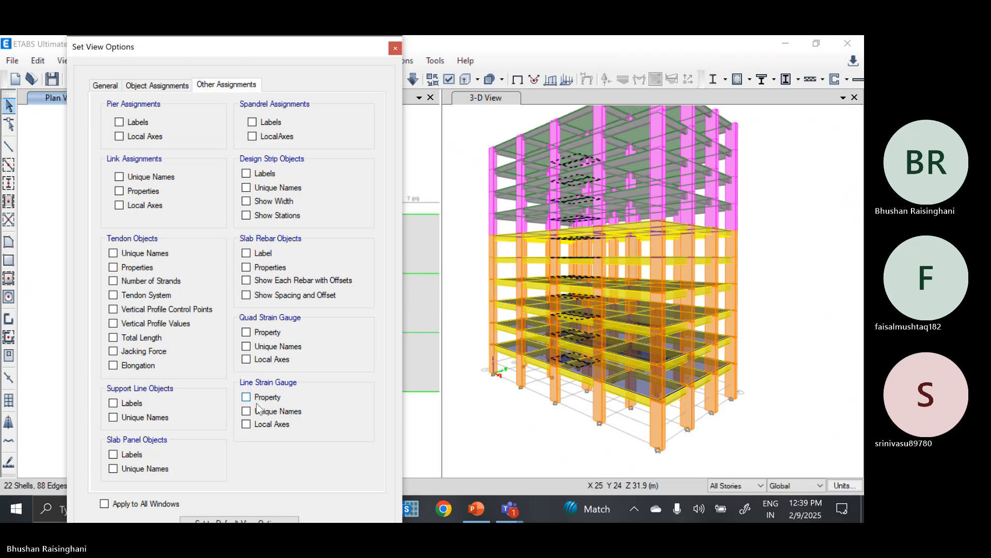
click(130, 456)
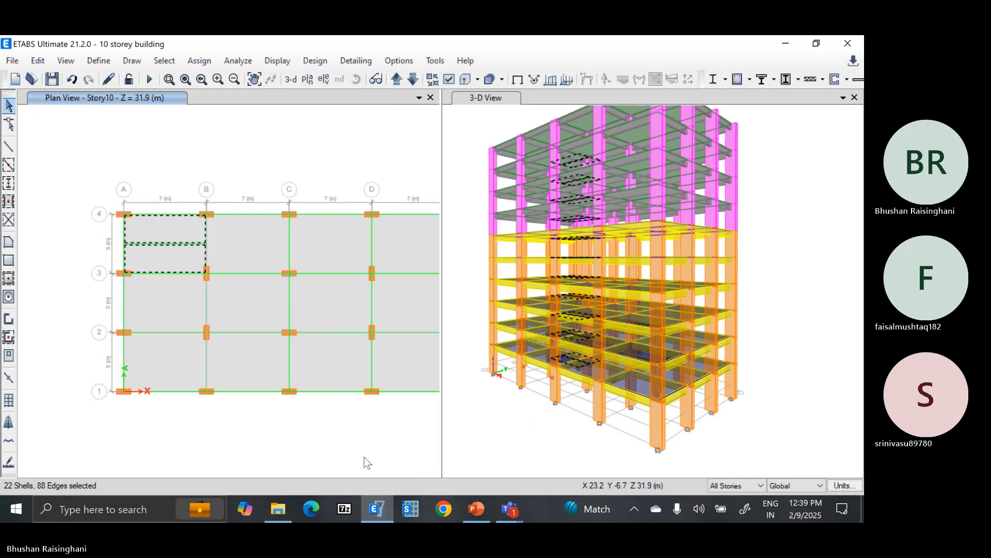
key(Escape)
scroll(160, 294, down, 3)
scroll(160, 293, up, 3)
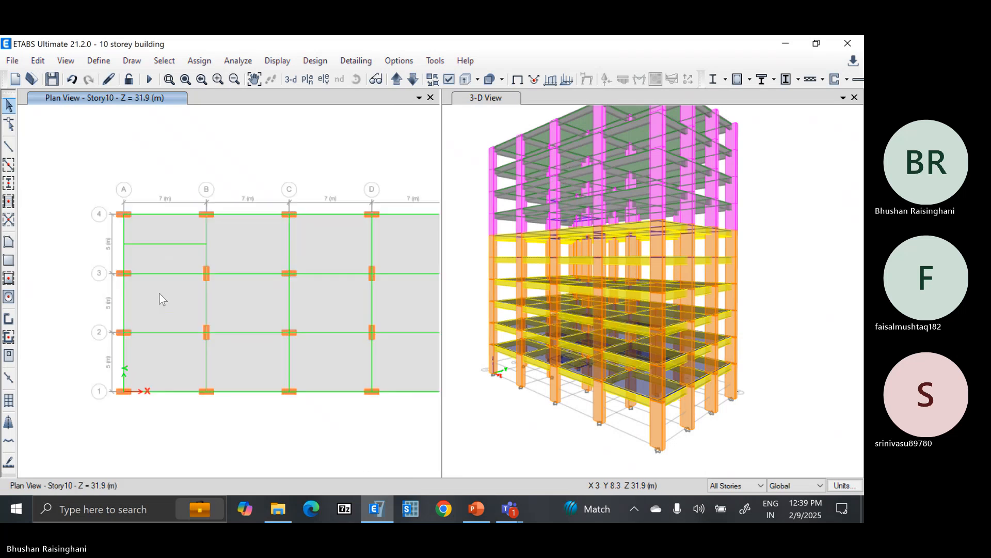
Set the bending M11, M22 and M12 modifiers to 0.35 for the Story10 slab panel between the secondary beam and grid 3.
right_click(172, 253)
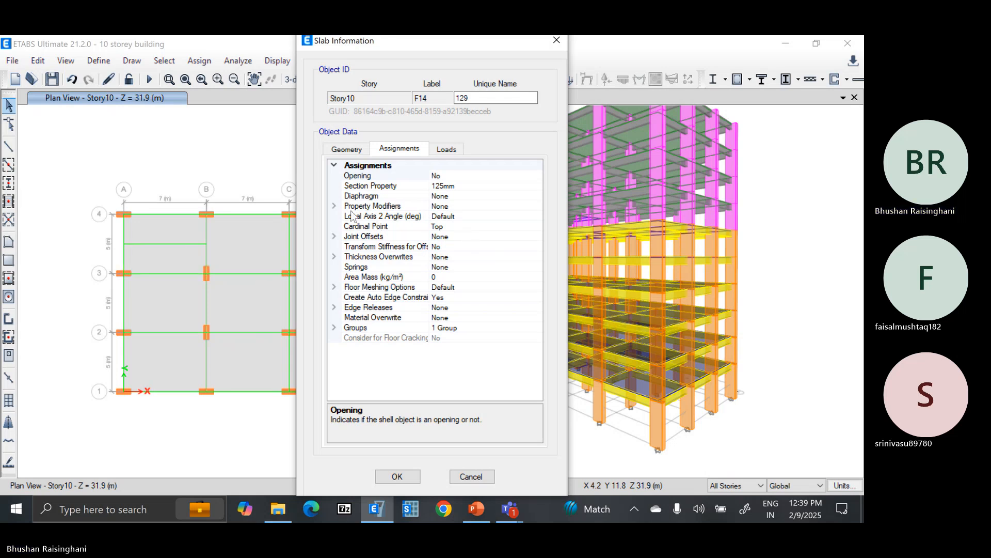
click(334, 205)
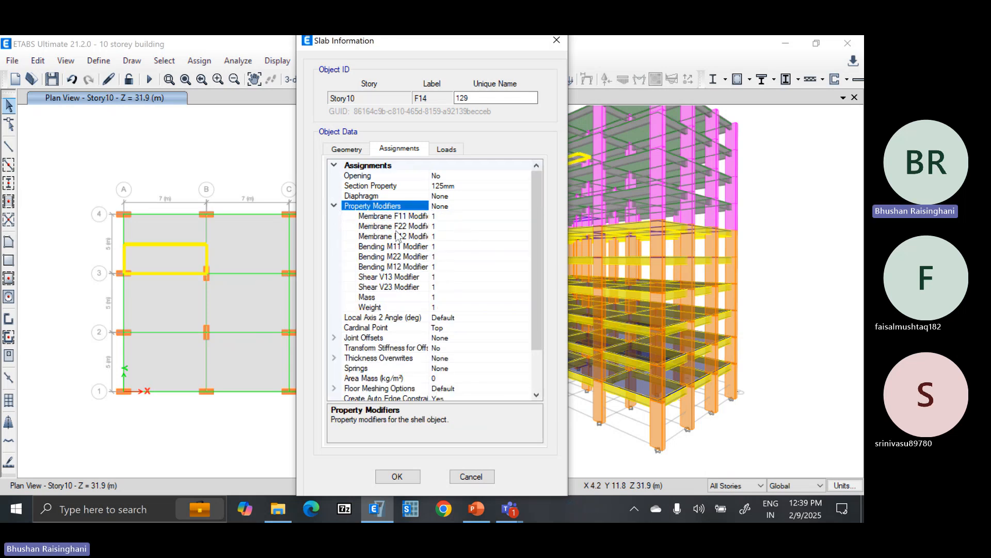
click(445, 247)
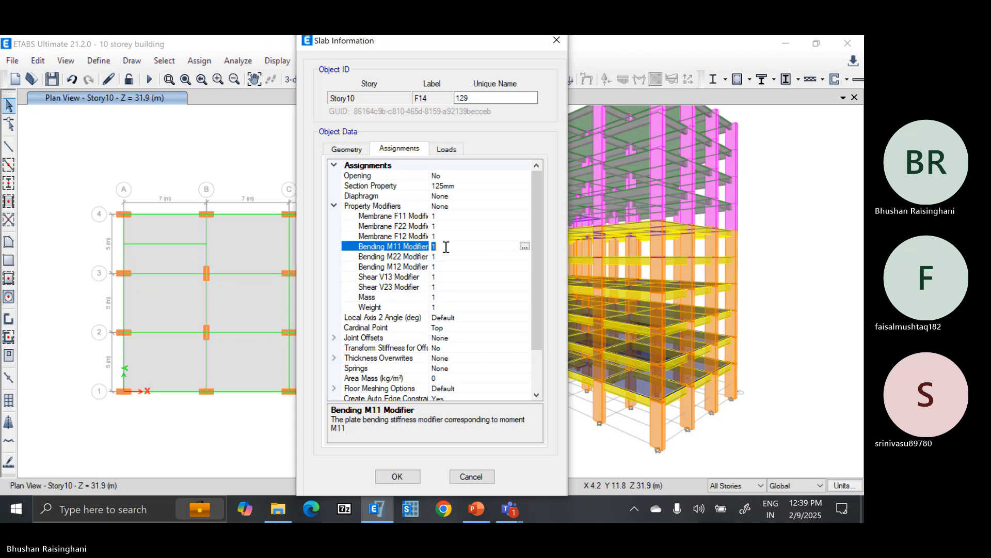
text(0)
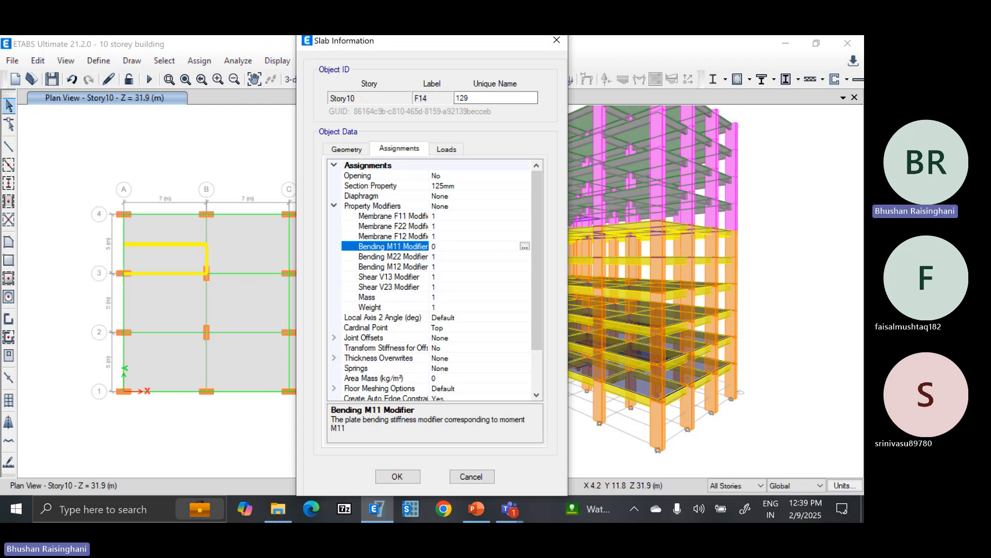
text(.35)
click(444, 257)
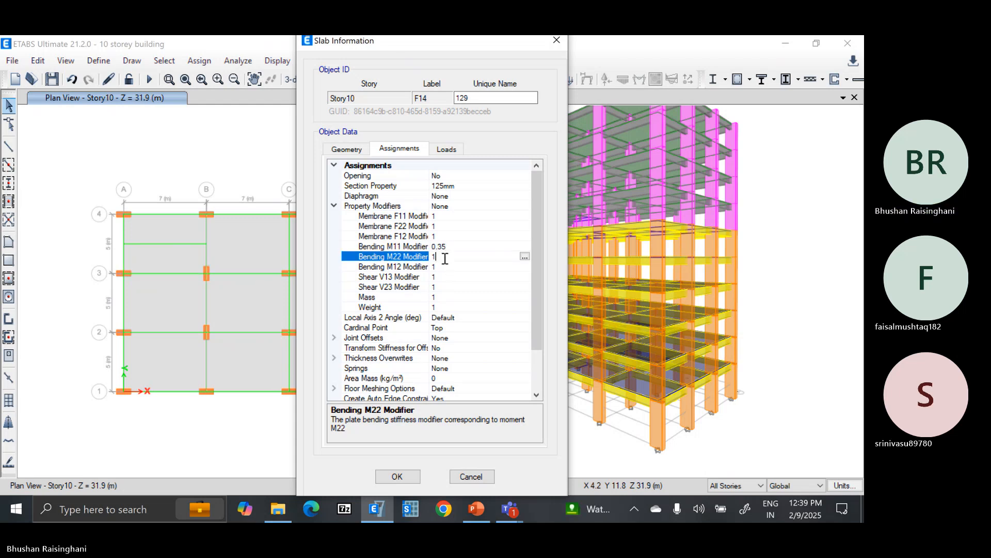
text(0.35)
click(444, 266)
text(0.)
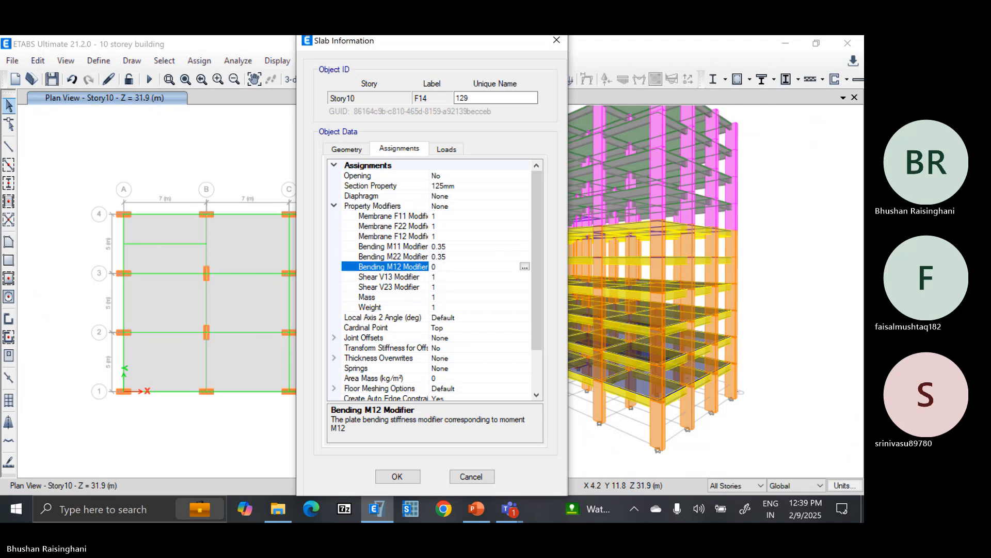
text(35)
click(446, 278)
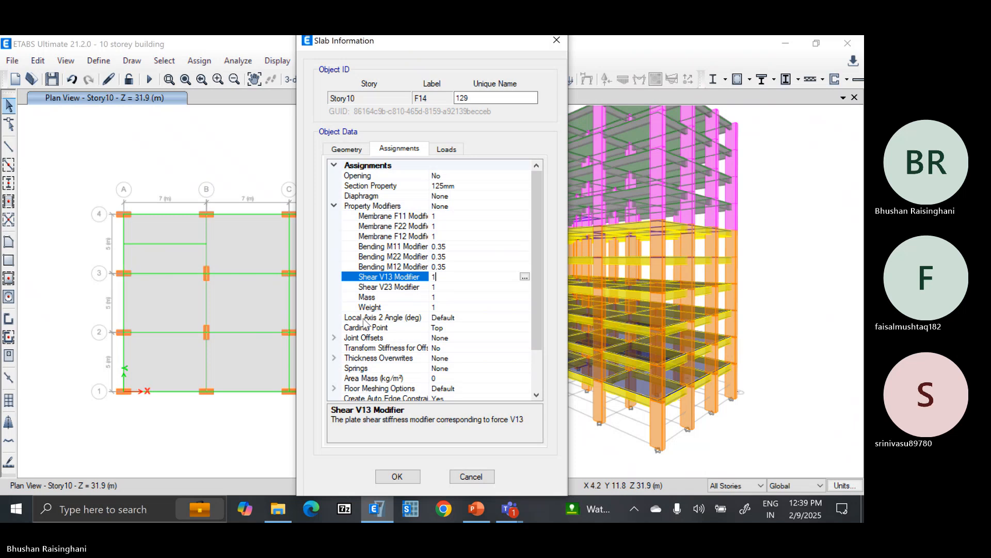
click(341, 338)
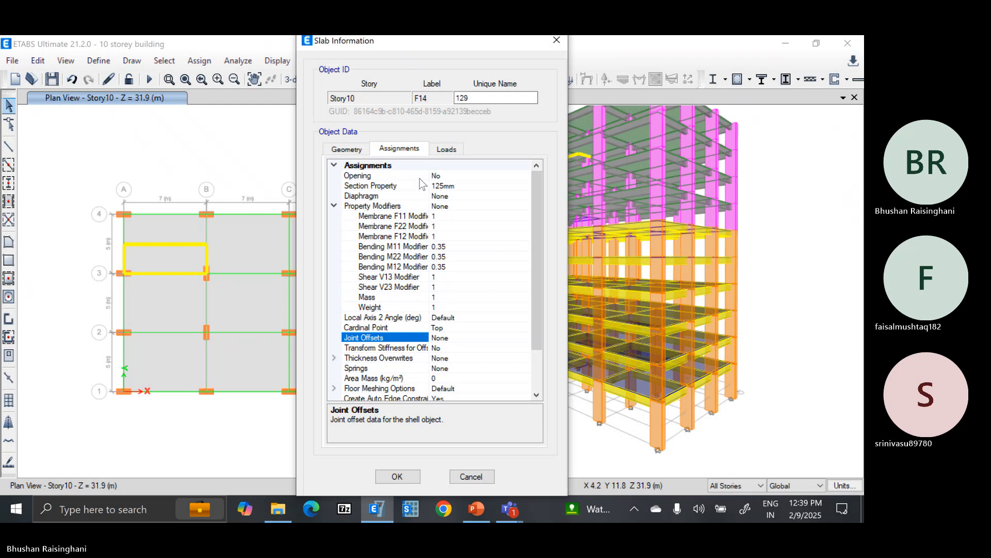
Turn the Story10 slab panel between the secondary beam and grid 3 into an opening.
click(439, 175)
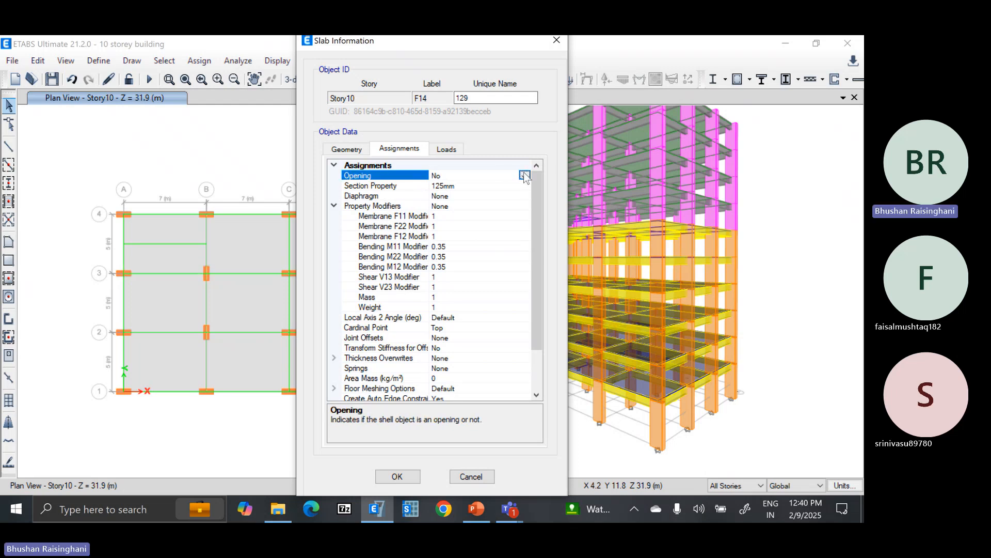
click(524, 175)
click(469, 185)
click(402, 480)
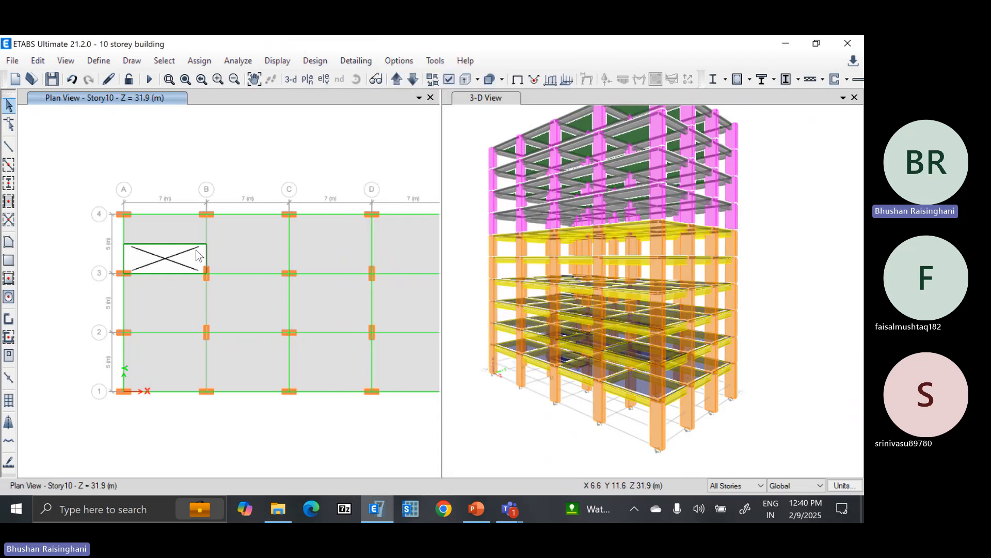
Delete the opening panel between the secondary beam and grid 3 on Story10, and select the neighbouring panel along grid 4.
click(175, 233)
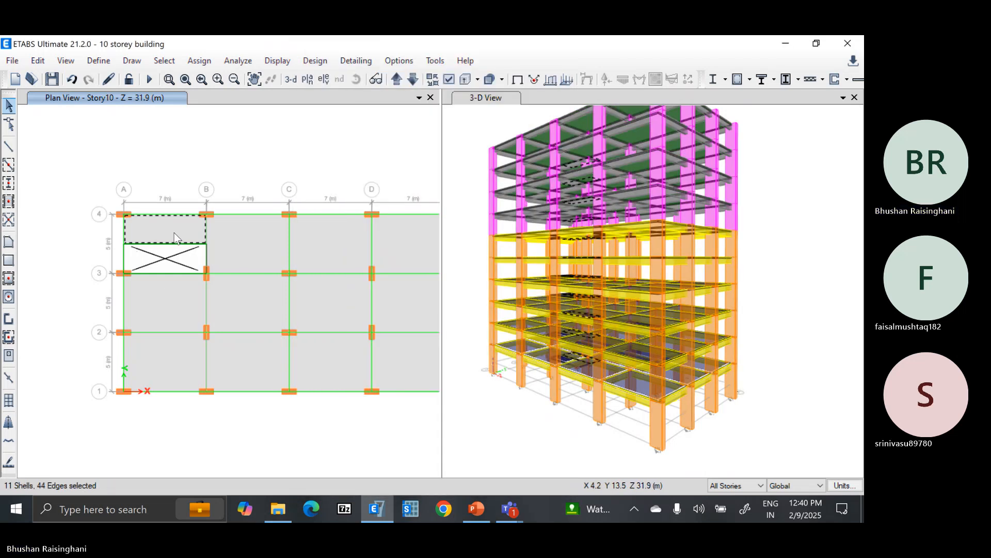
click(174, 234)
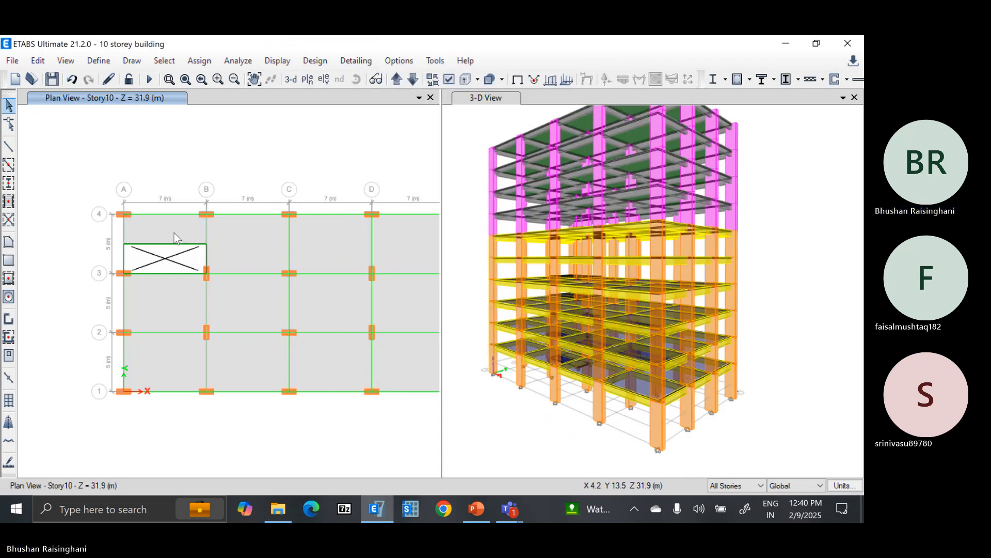
click(168, 263)
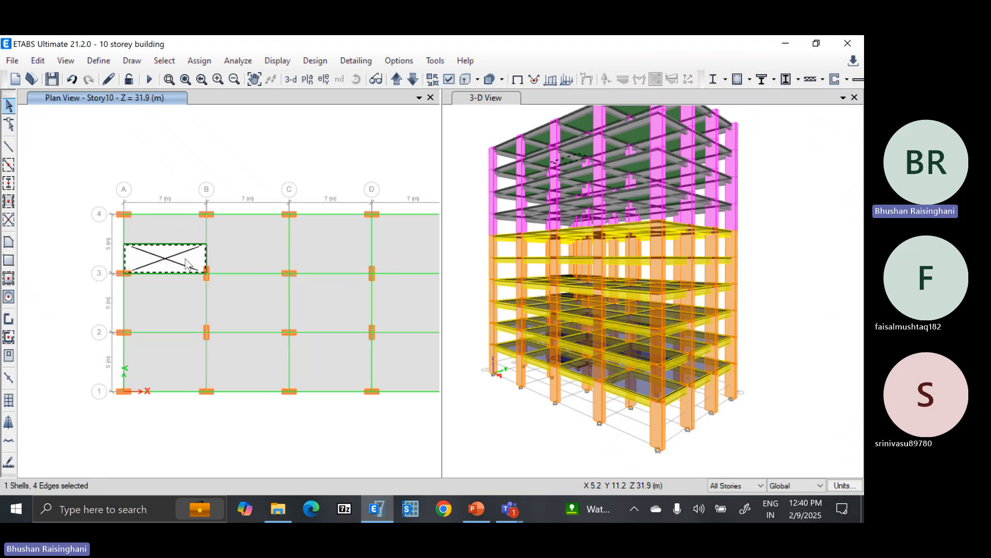
click(182, 262)
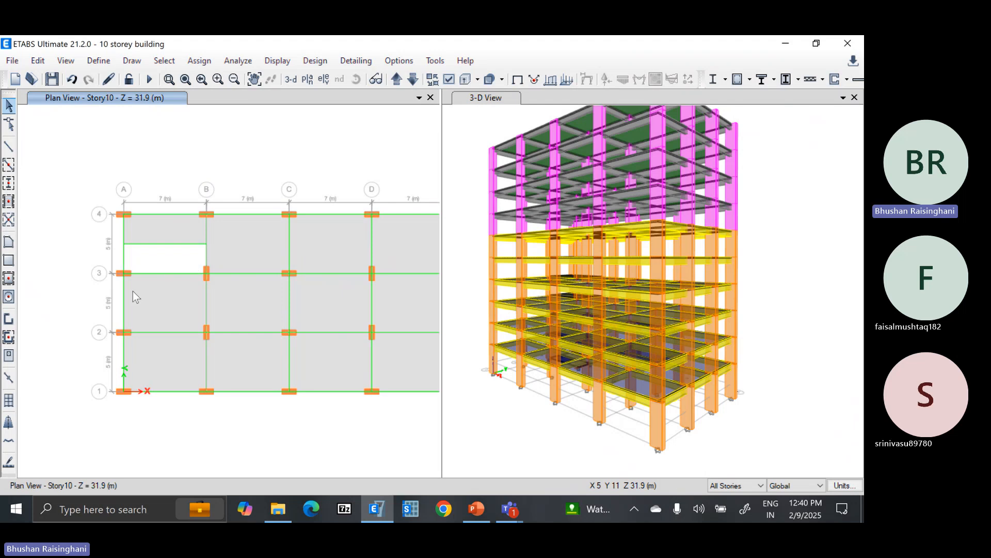
click(165, 234)
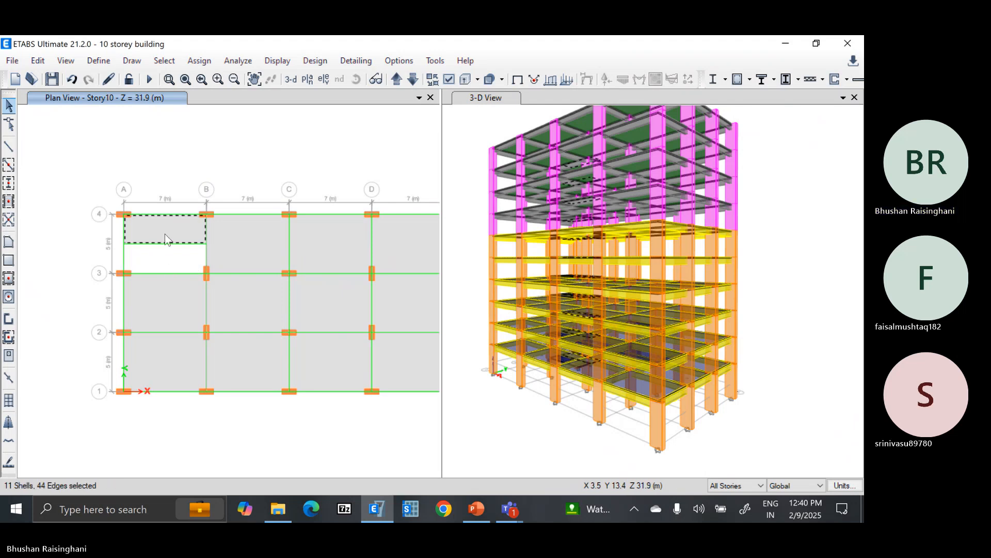
Undo the opening deletion, the slab property changes and the drawing of both slab panels between grids A-B and 3-4.
click(71, 82)
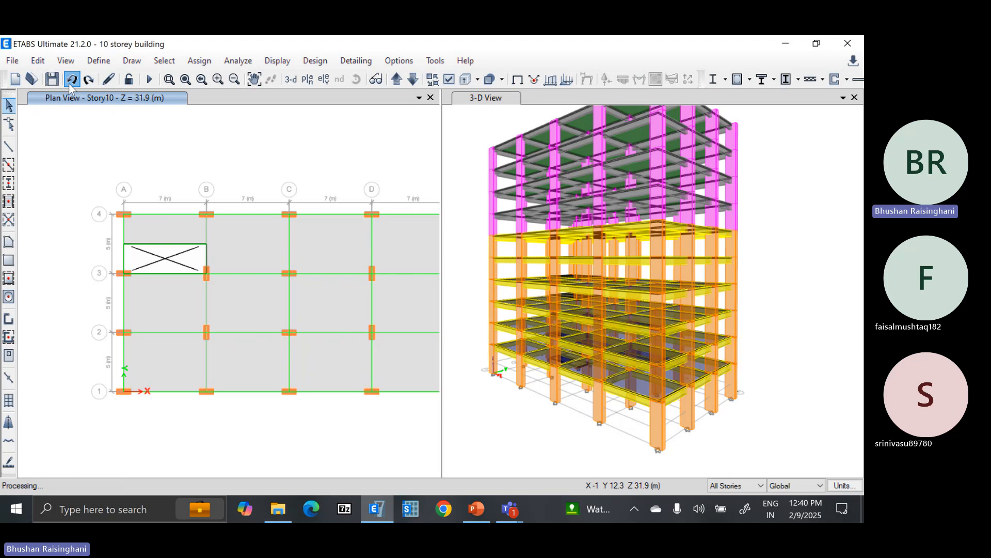
click(70, 81)
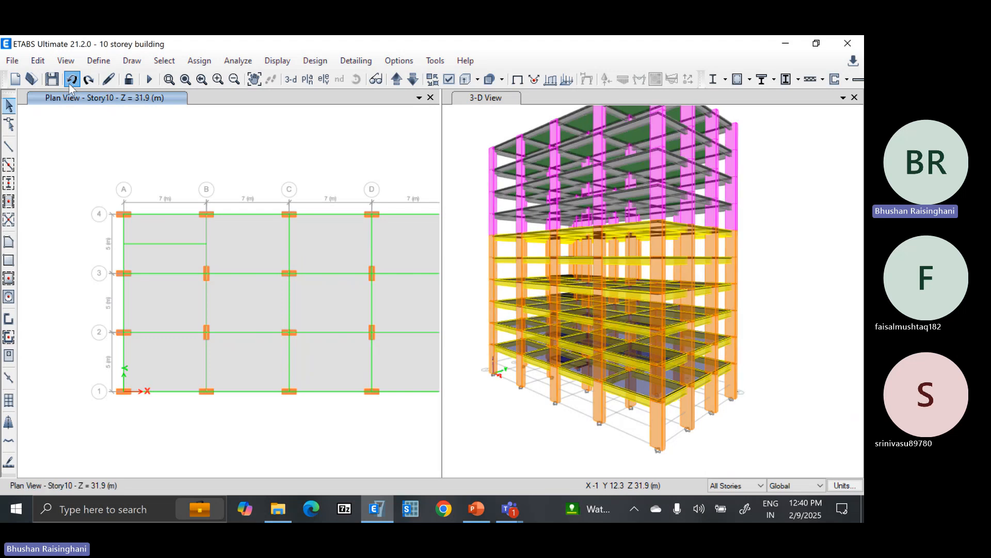
click(69, 83)
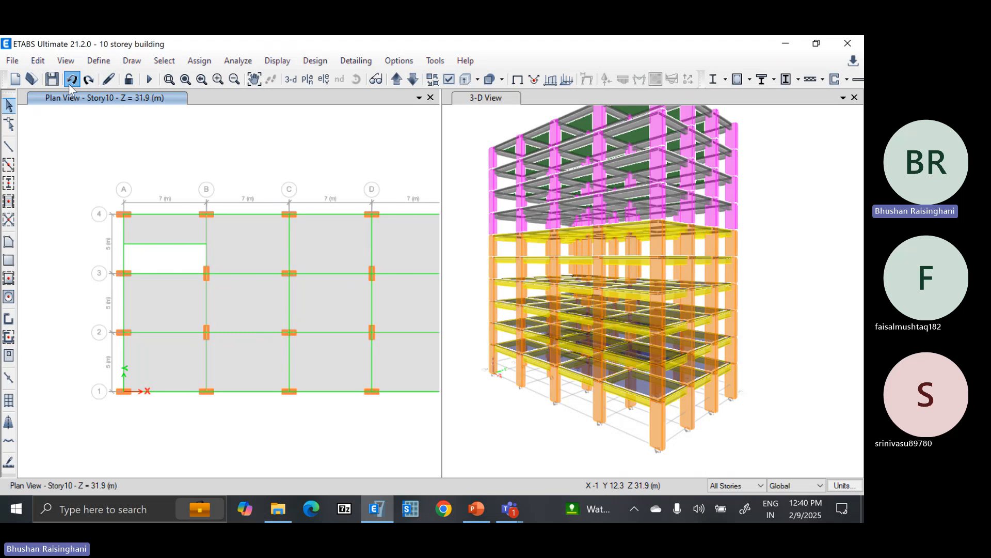
click(70, 86)
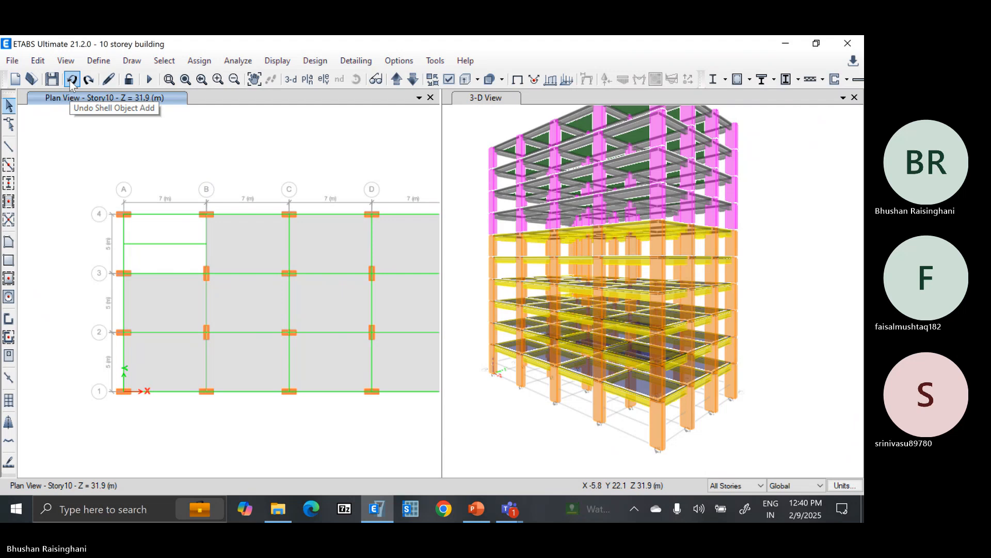
click(72, 85)
click(73, 85)
click(73, 80)
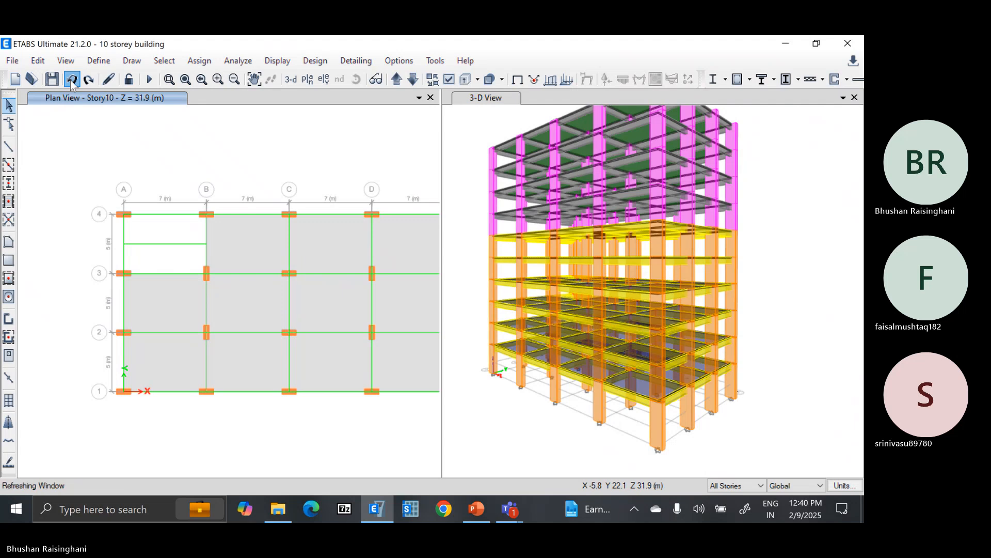
click(72, 80)
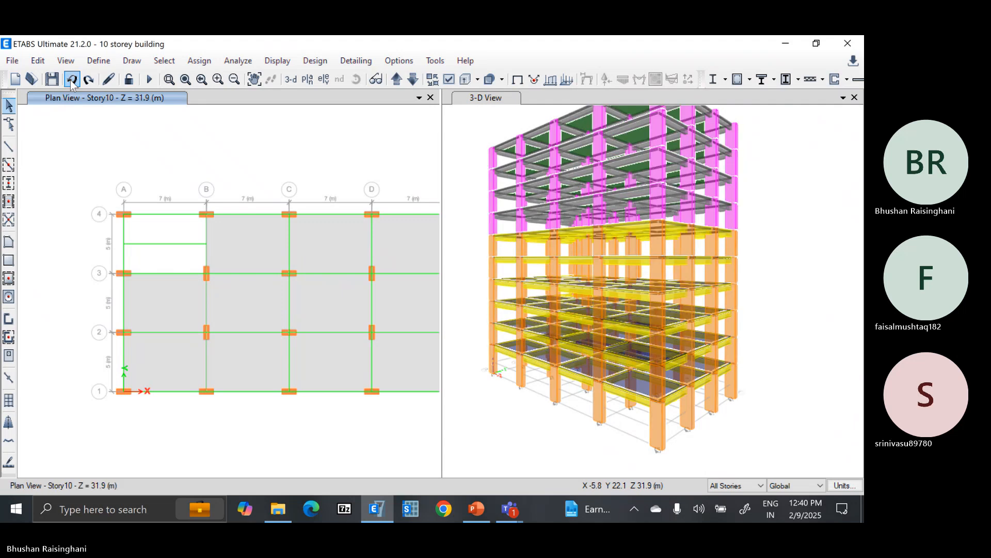
click(72, 80)
click(71, 80)
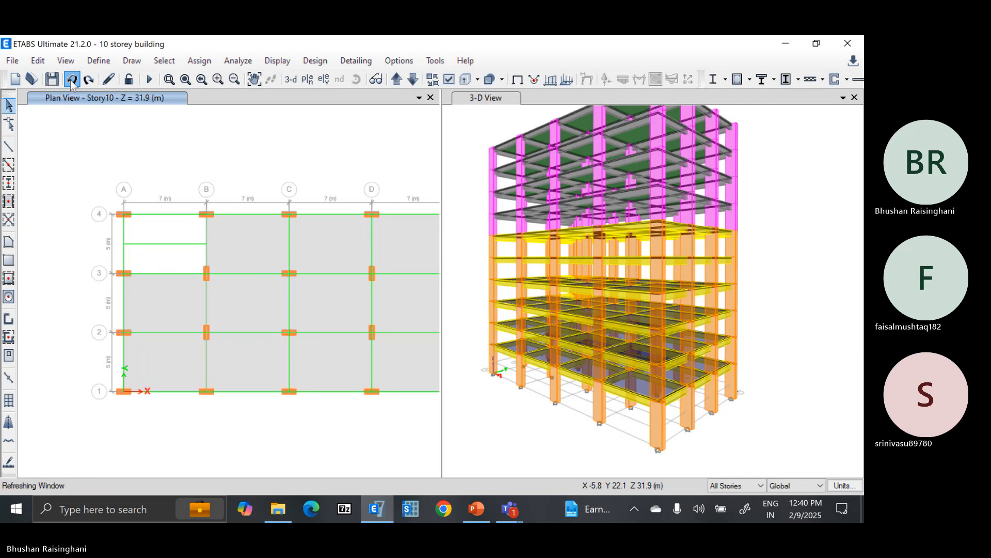
click(72, 80)
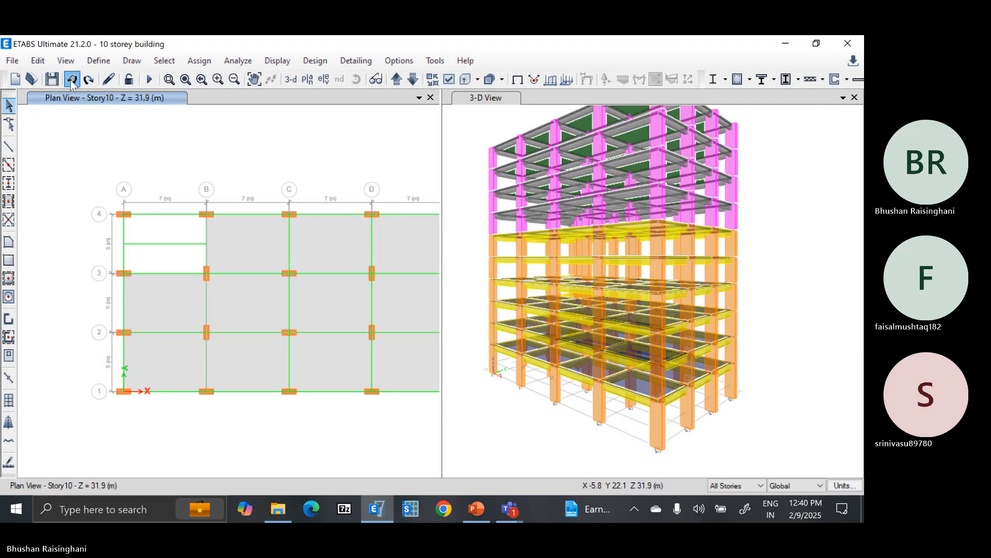
click(72, 82)
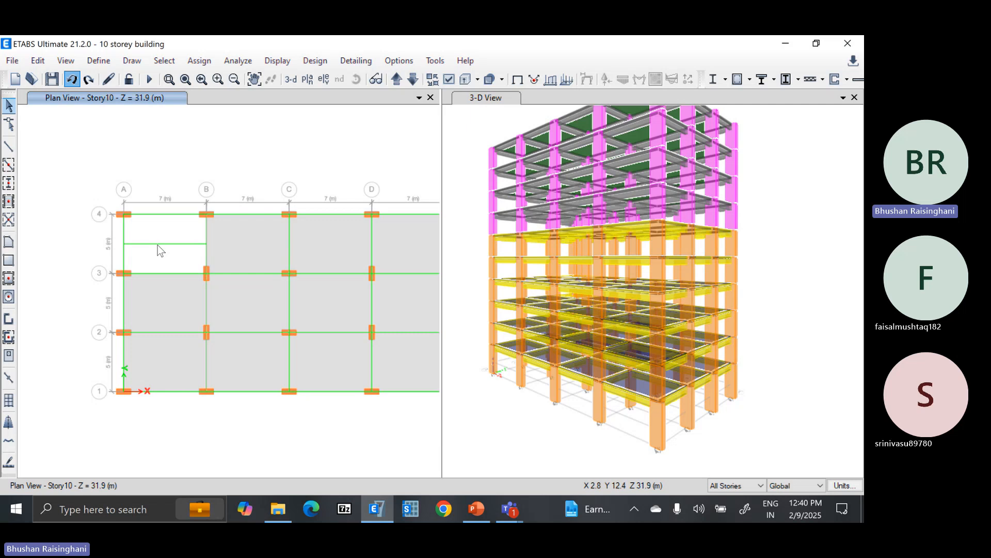
Delete the secondary beam between grids A and B, midway between grids 3 and 4, on all stories.
click(158, 244)
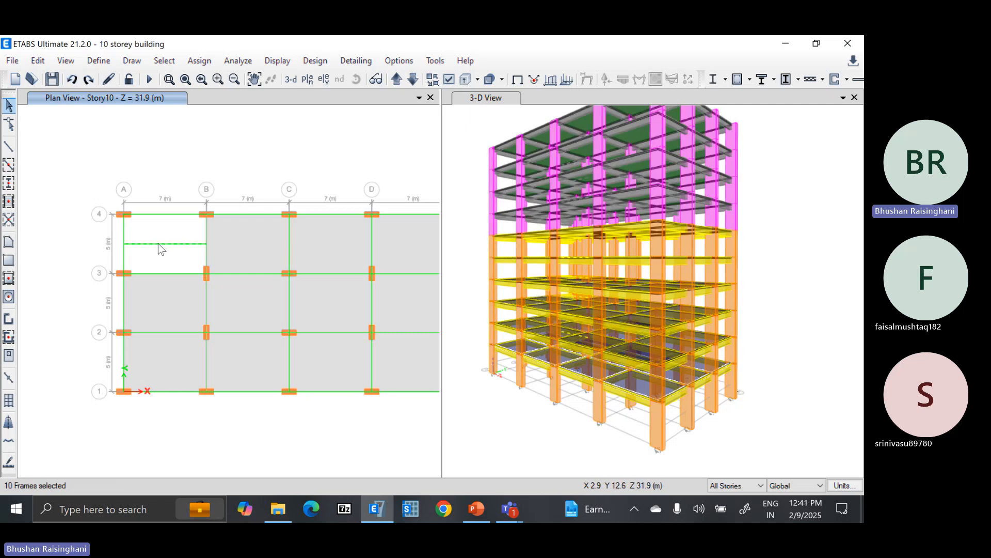
key(Delete)
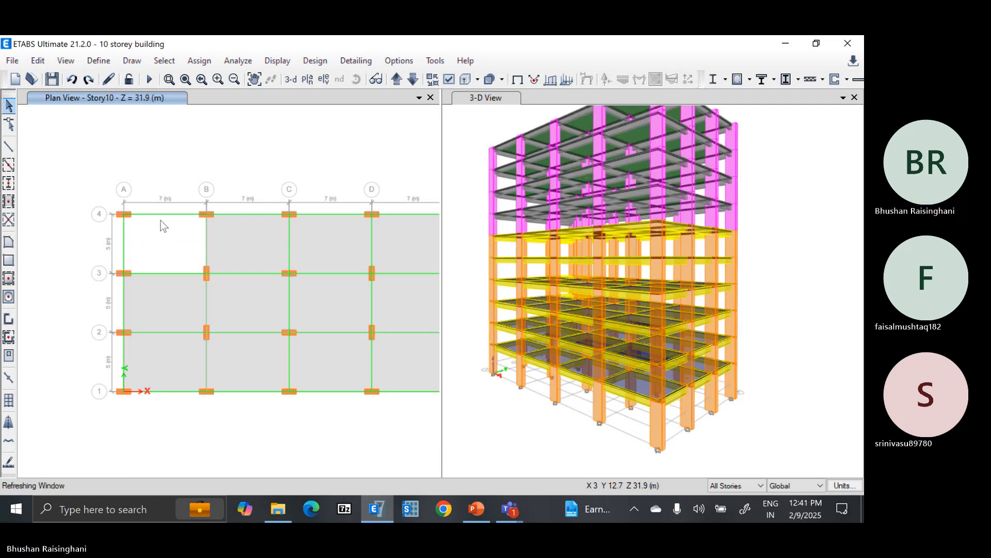
Step the plan view down from Story10 through every lower level to examine the bay between grids A-B and 3-4.
click(413, 79)
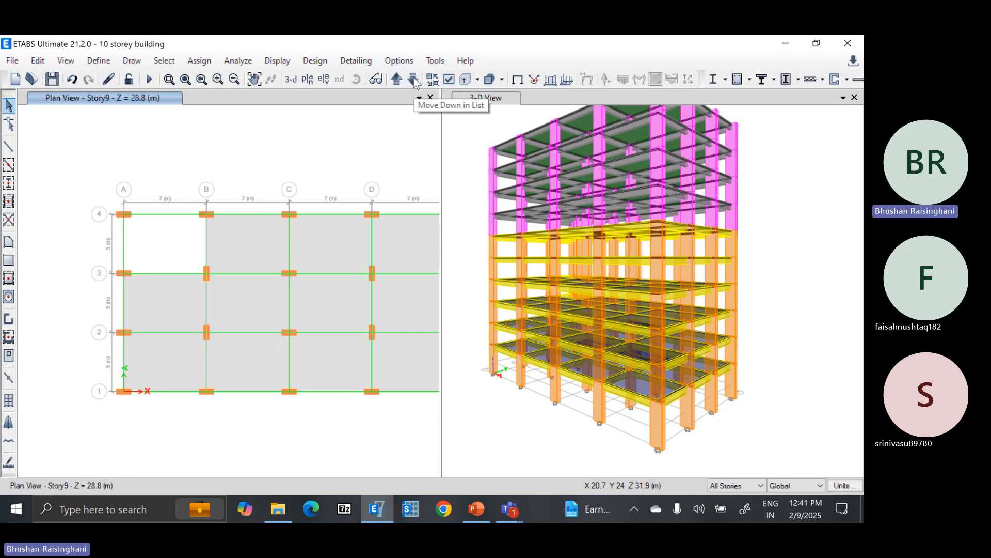
click(413, 79)
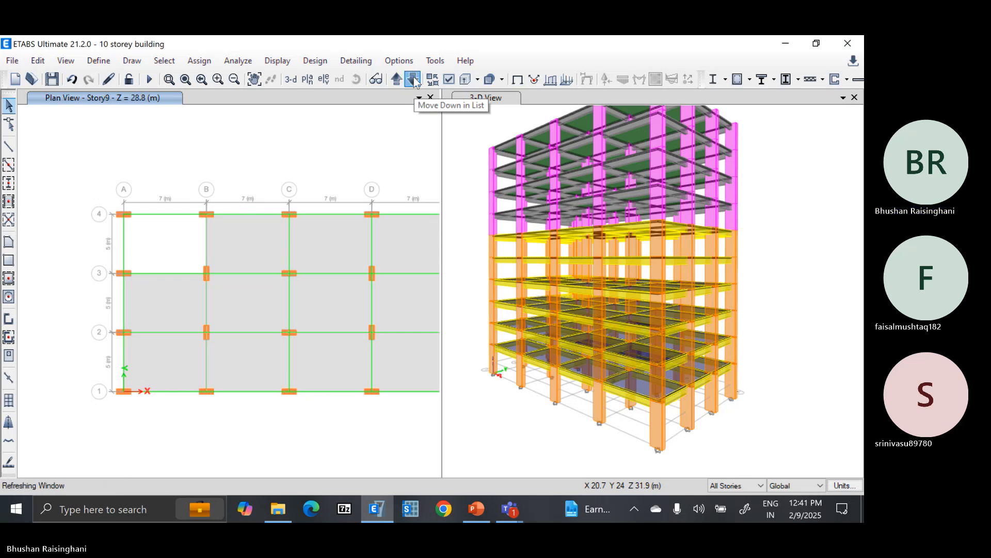
click(413, 79)
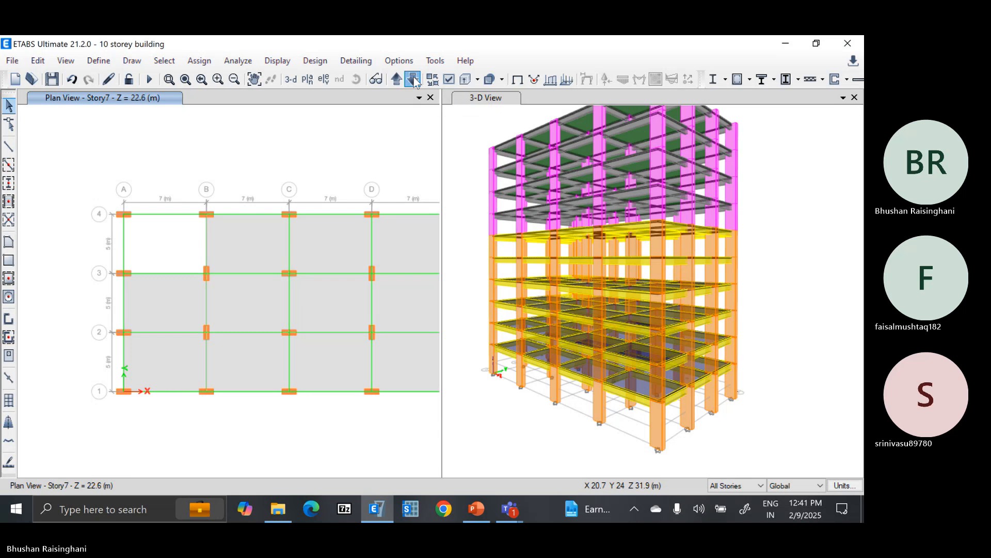
click(414, 79)
click(414, 79)
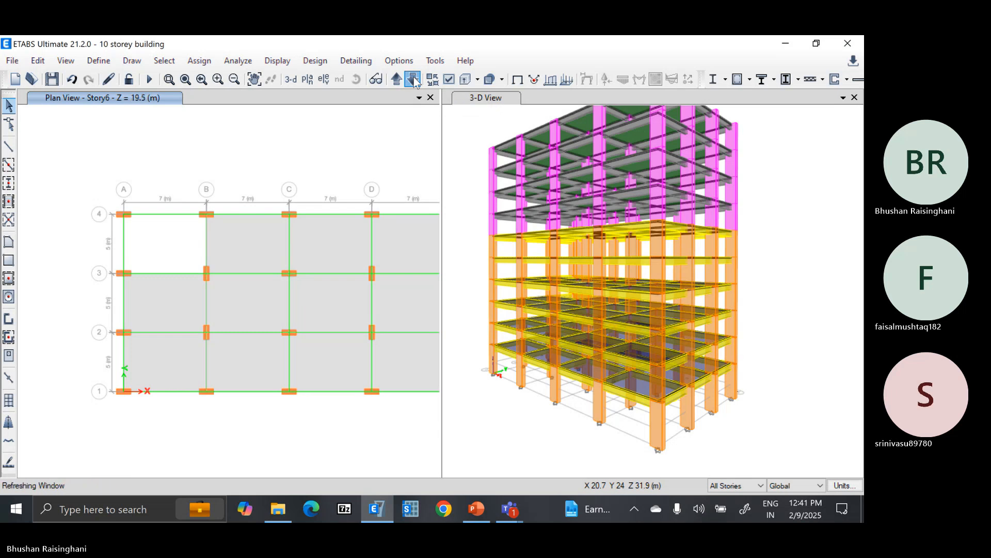
click(414, 79)
click(414, 79)
click(413, 79)
click(414, 79)
click(414, 79)
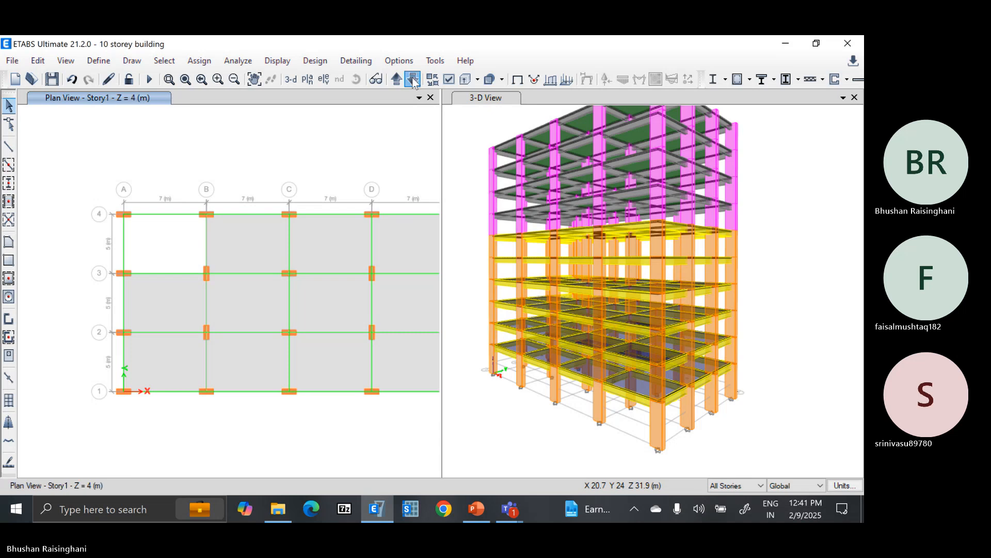
click(414, 79)
click(413, 79)
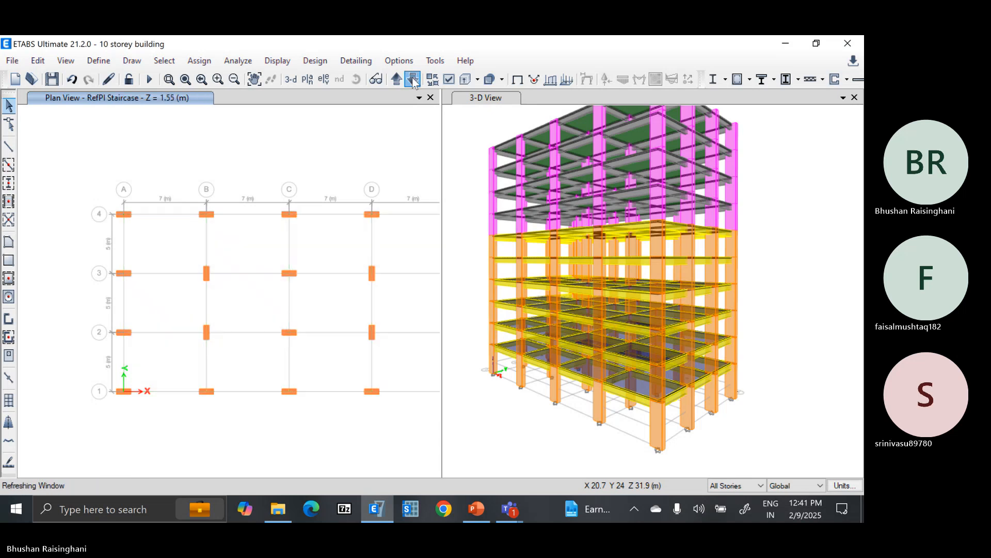
click(413, 79)
click(413, 79)
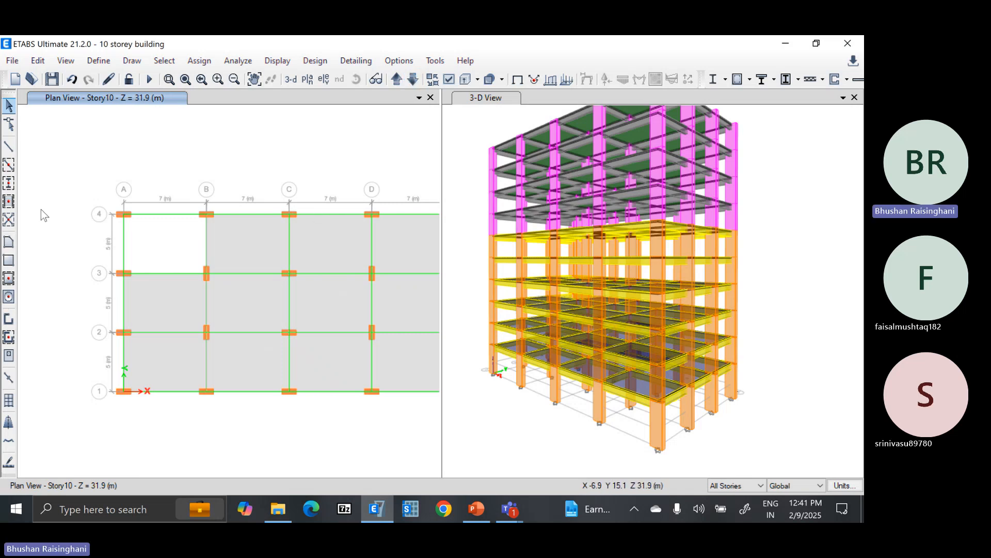
click(9, 278)
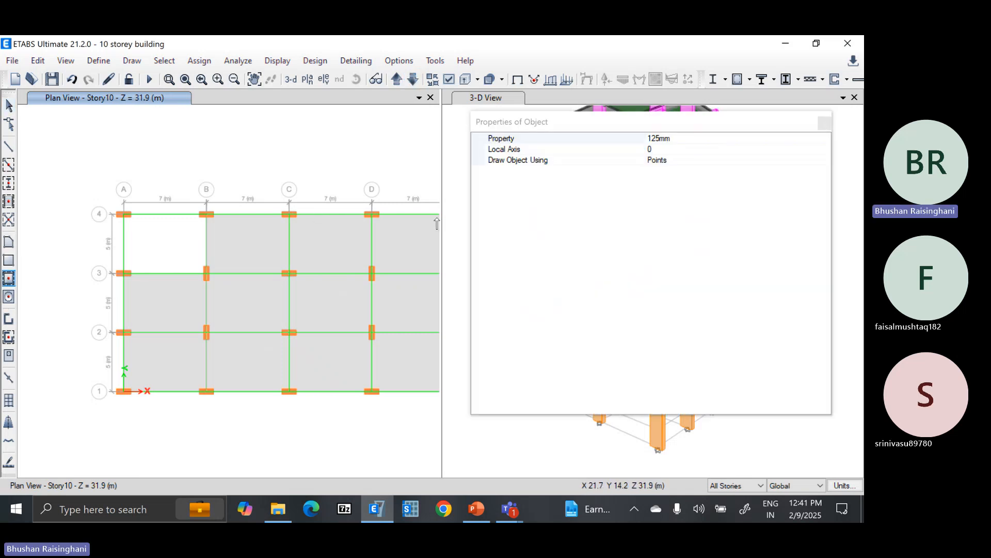
click(731, 486)
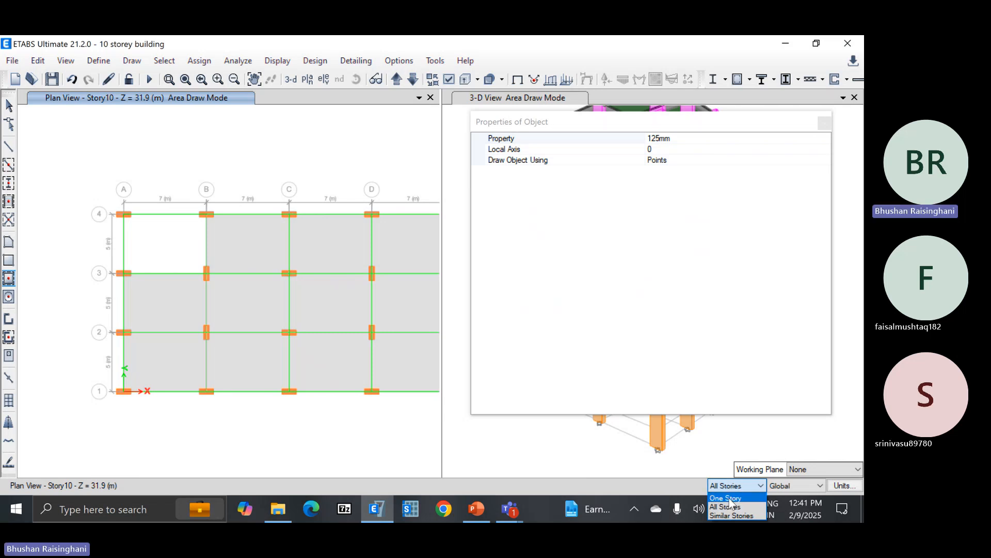
click(725, 498)
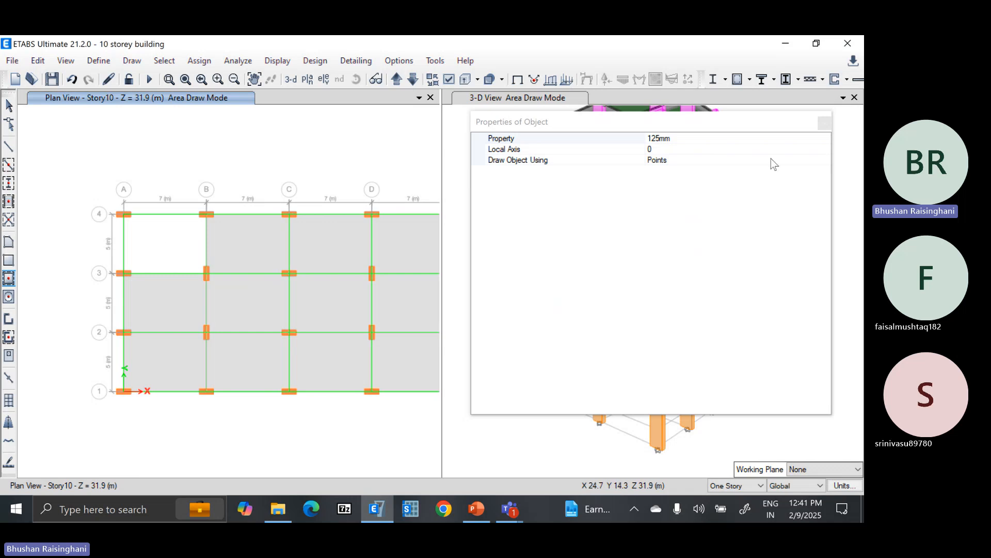
click(824, 122)
key(Escape)
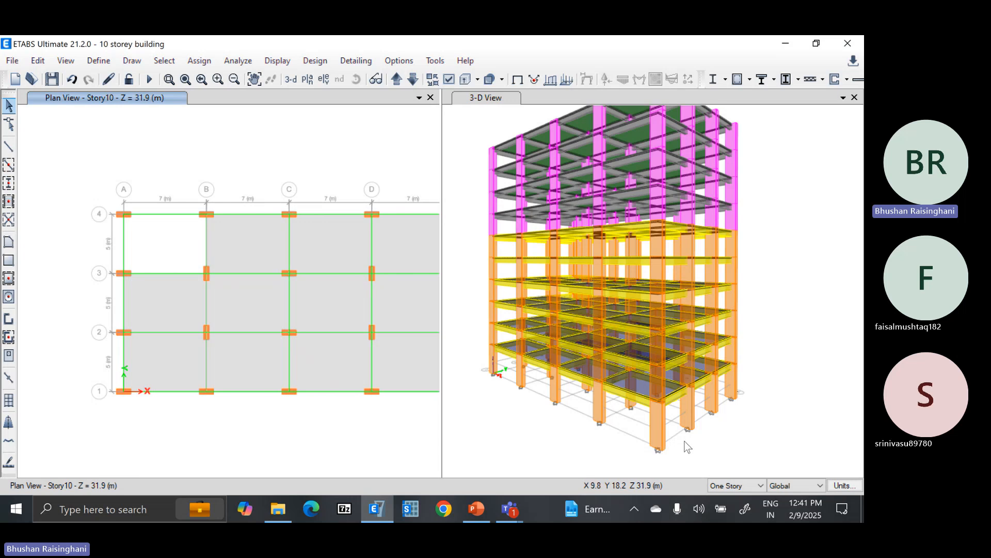
Select the slab panel between grids B-C and 3-4 on all stories.
click(248, 242)
click(697, 463)
click(729, 486)
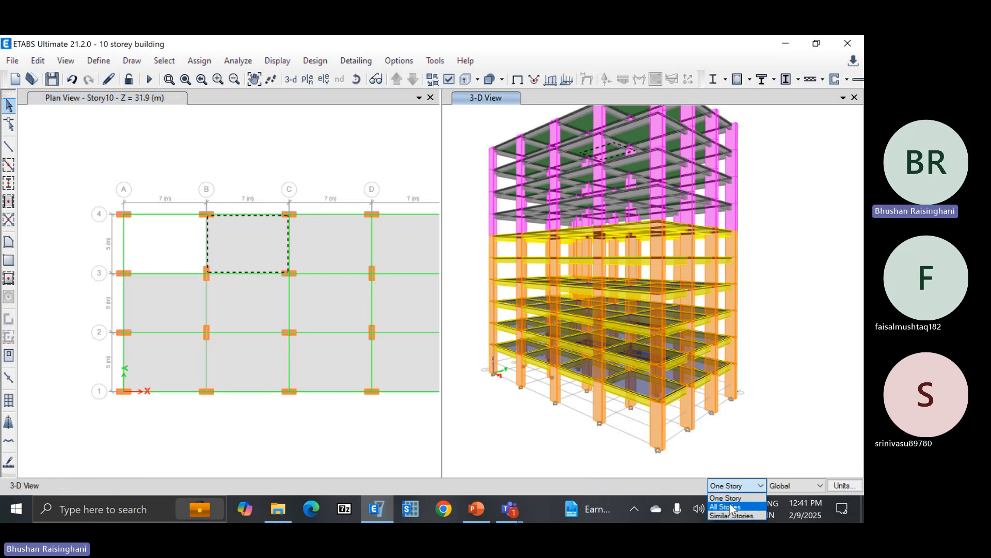
click(726, 506)
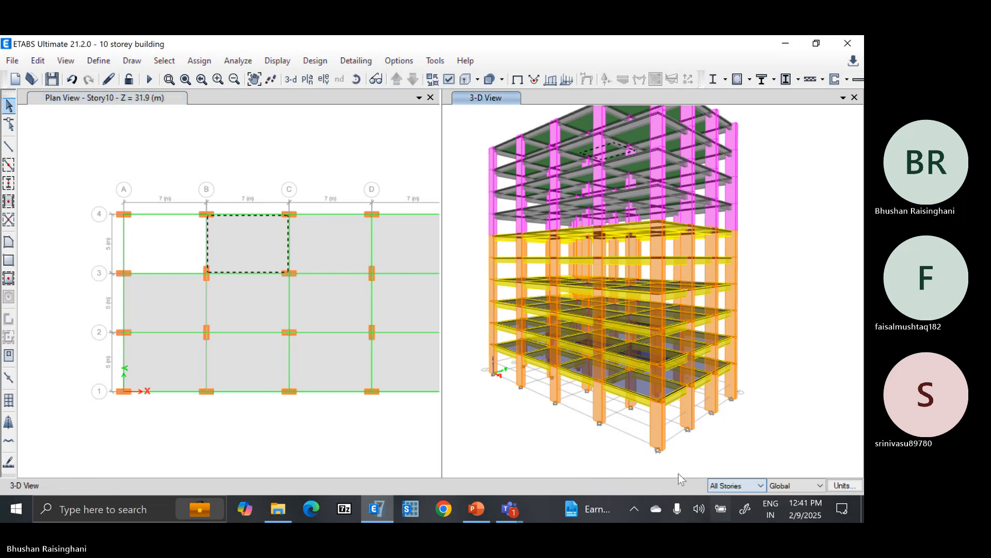
click(264, 247)
click(267, 244)
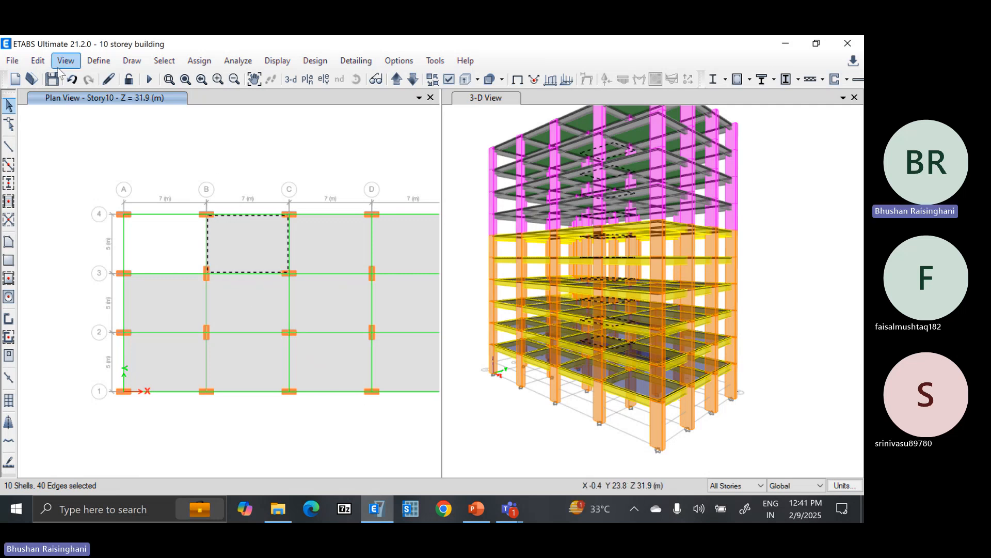
Replicate the selected panels linearly from grid point B-4 to A-4, dx -7 m and dy 0, and save the model.
click(38, 61)
click(89, 269)
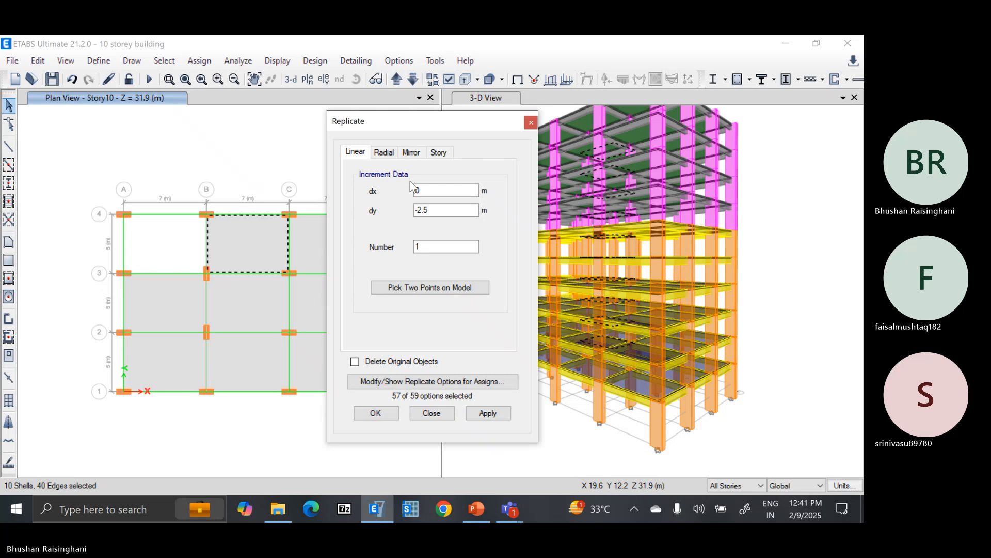
click(426, 287)
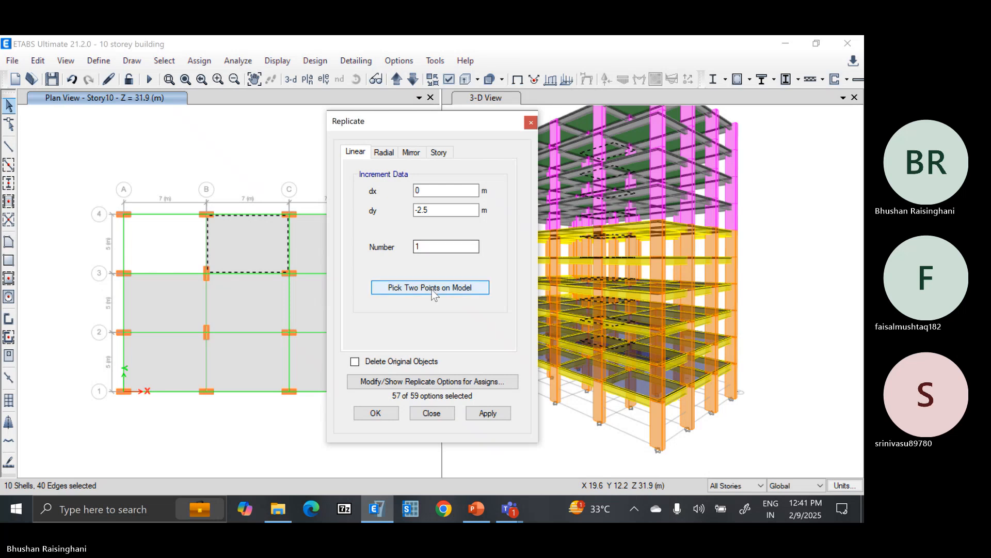
click(207, 214)
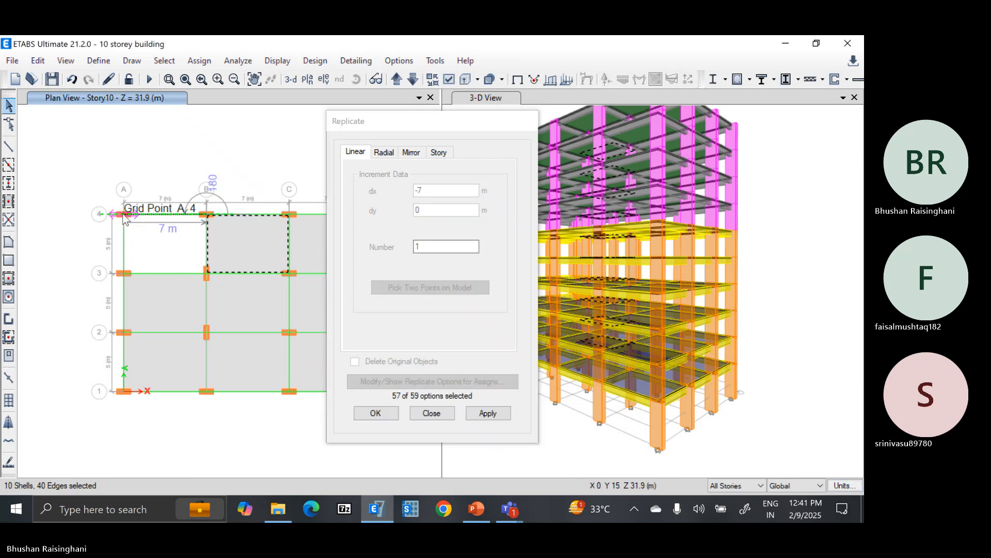
click(124, 213)
click(488, 413)
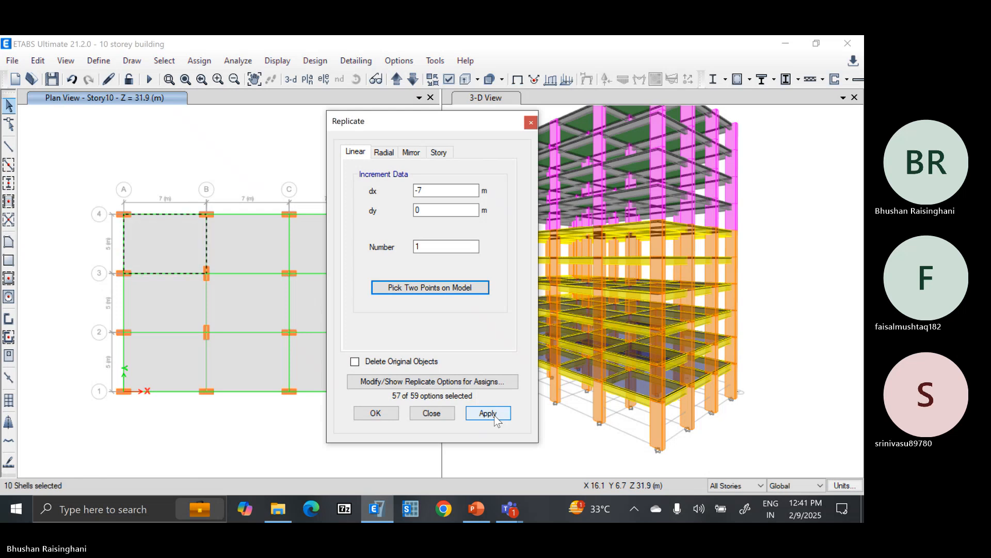
click(376, 413)
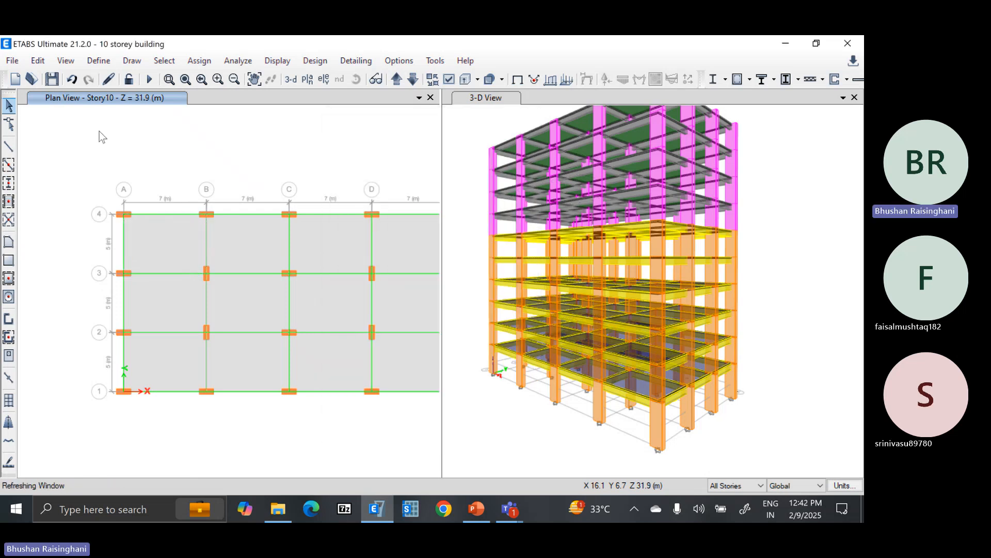
click(52, 80)
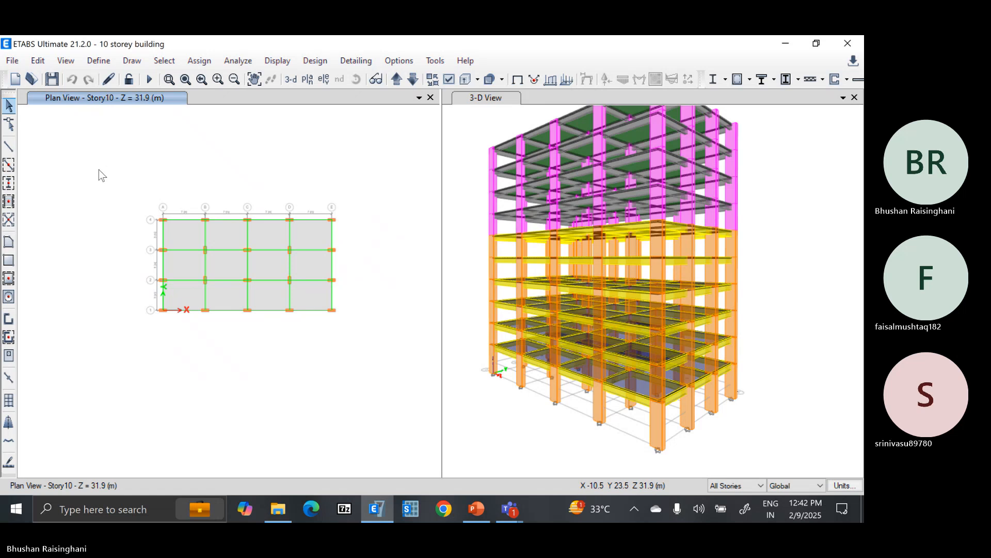
scroll(246, 244, up, 2)
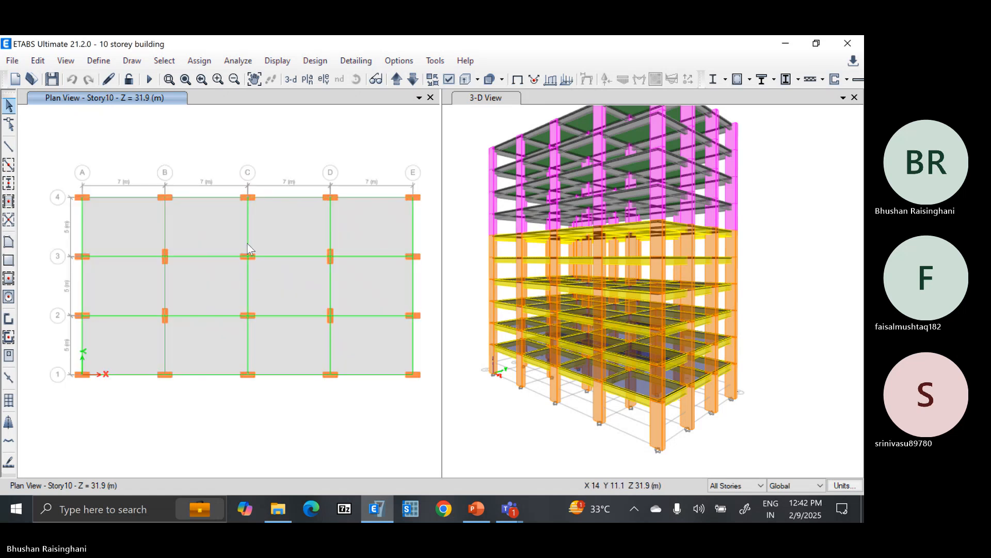
click(99, 62)
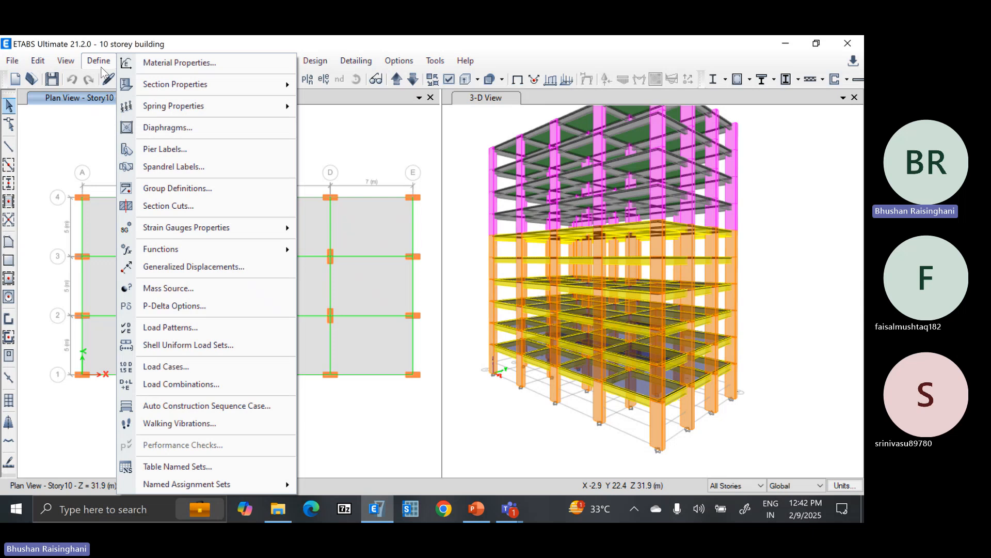
click(376, 428)
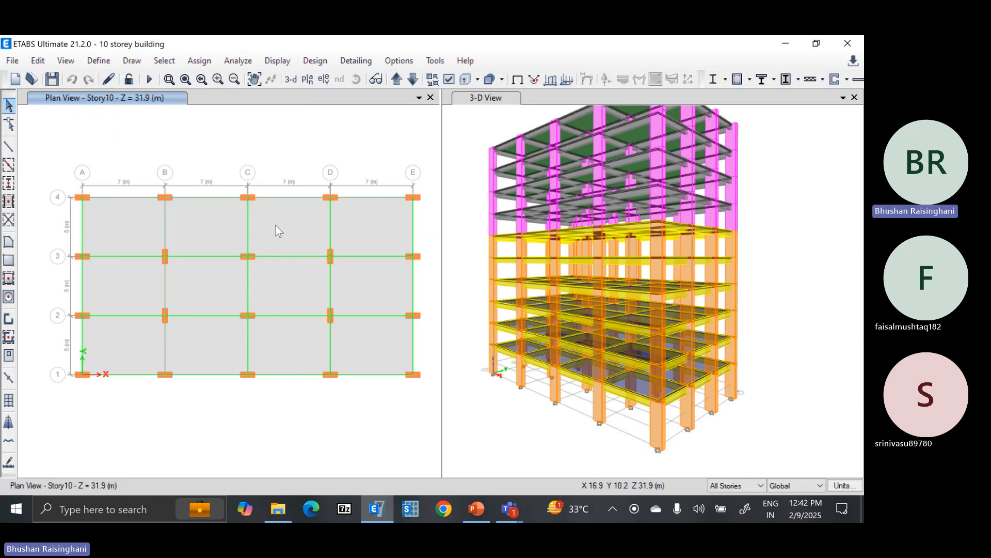
scroll(303, 238, up, 2)
scroll(288, 244, down, 1)
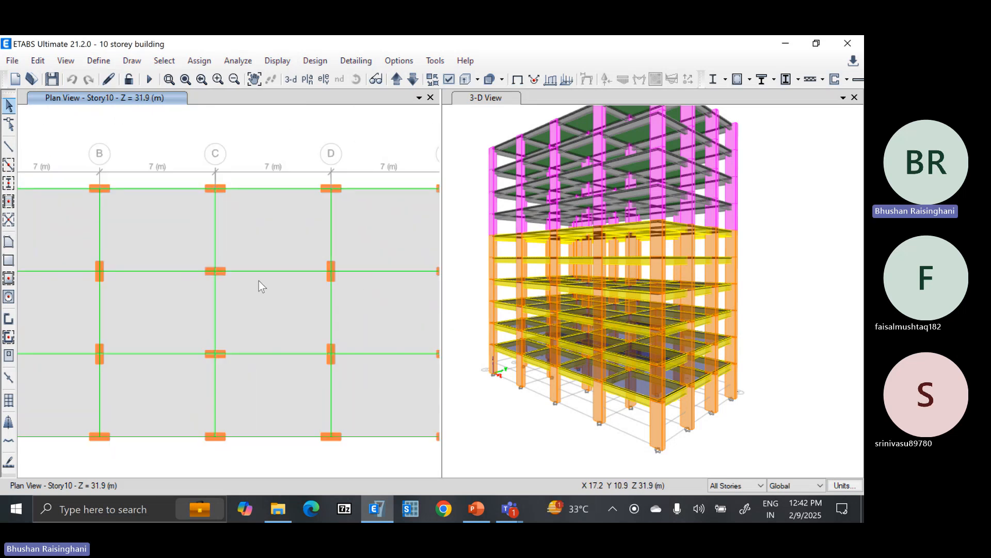
scroll(259, 297, down, 1)
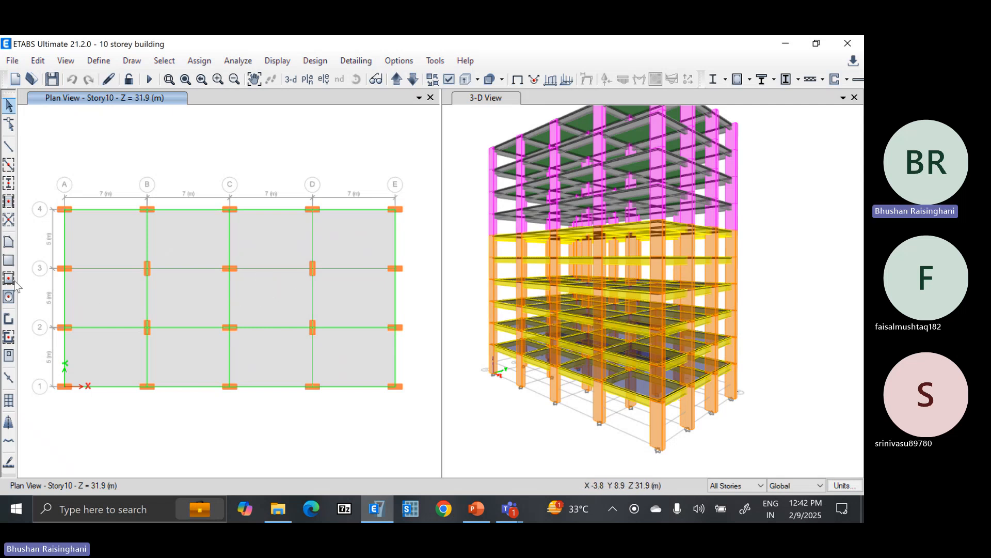
Draw a rectangular opening about 2.4 m wide from grid C towards D, spanning grids 2 to 3, on all stories.
click(9, 241)
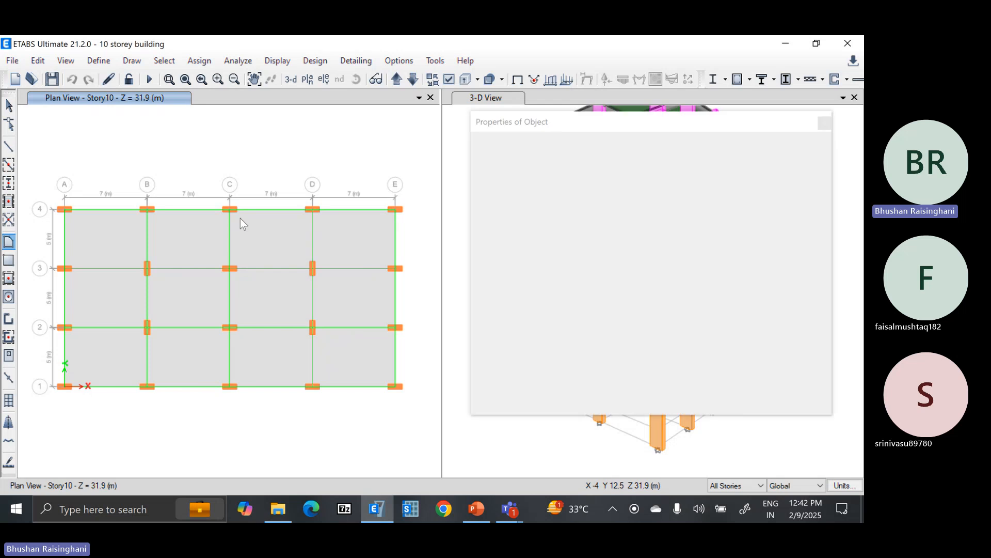
click(729, 138)
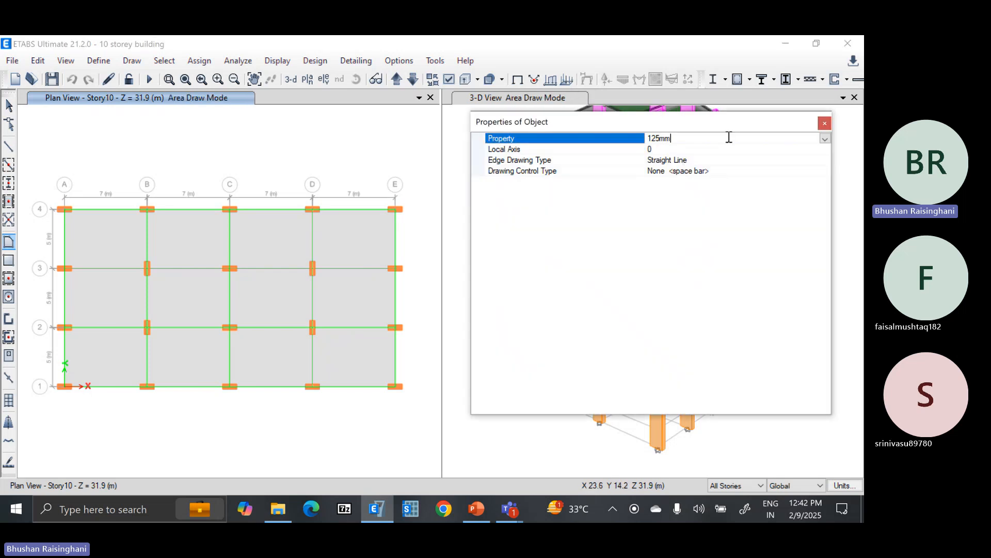
click(825, 138)
click(679, 187)
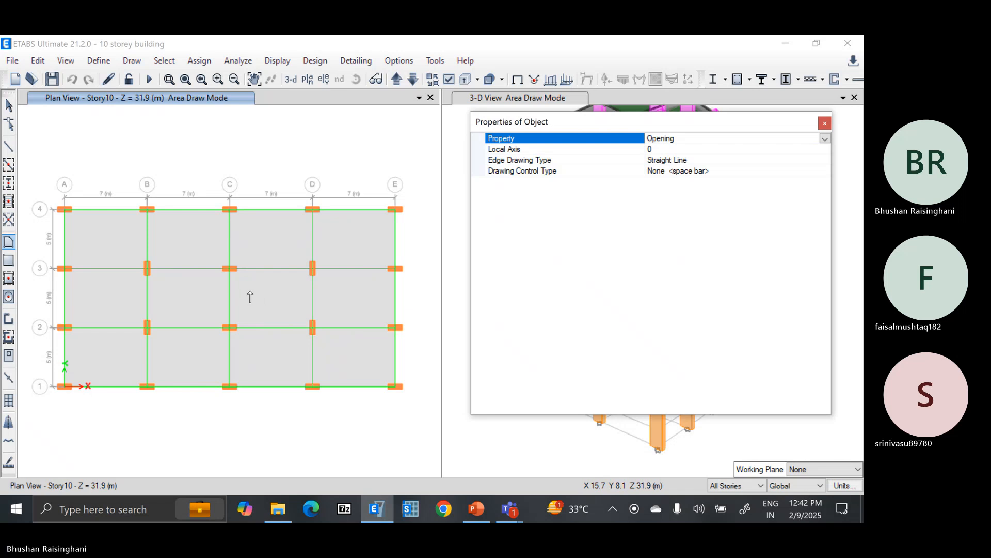
click(229, 269)
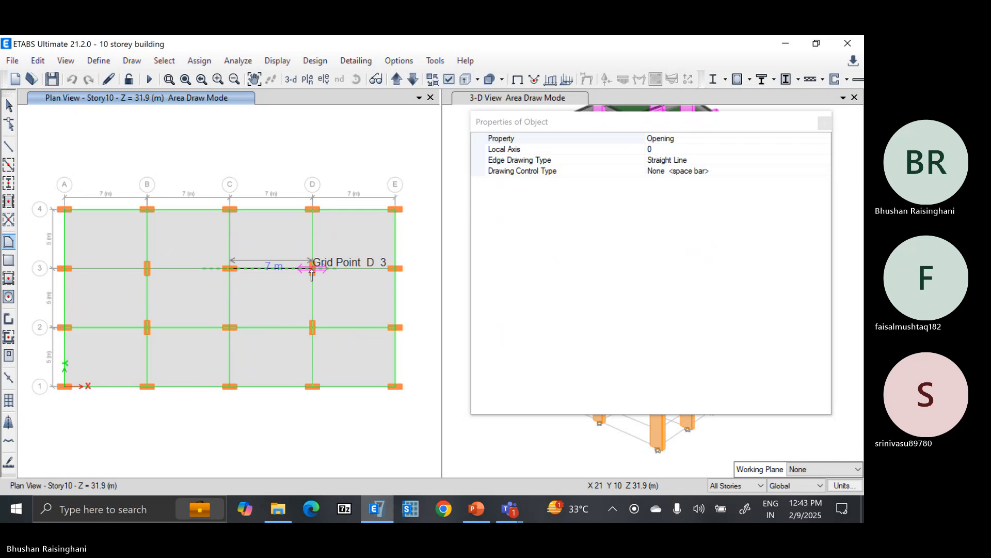
click(229, 328)
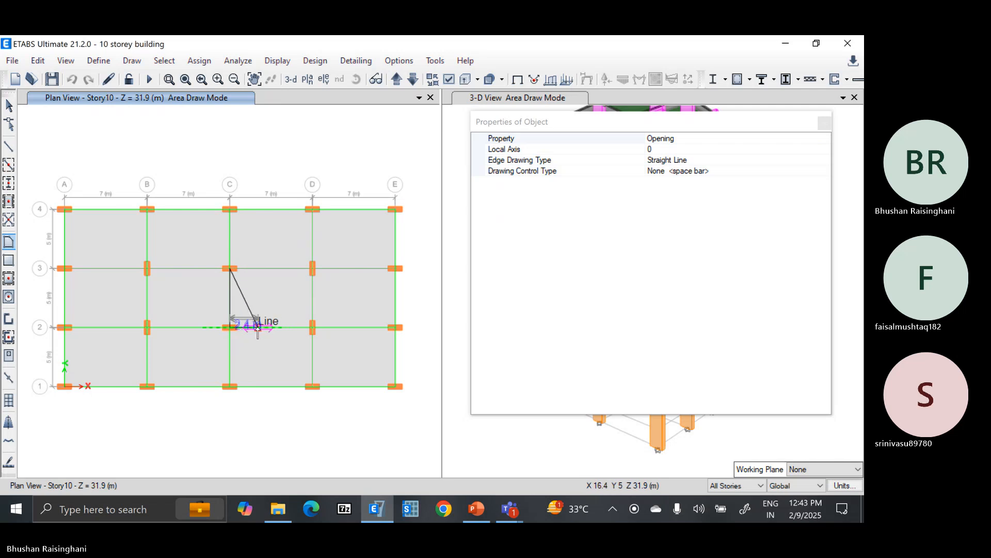
click(258, 327)
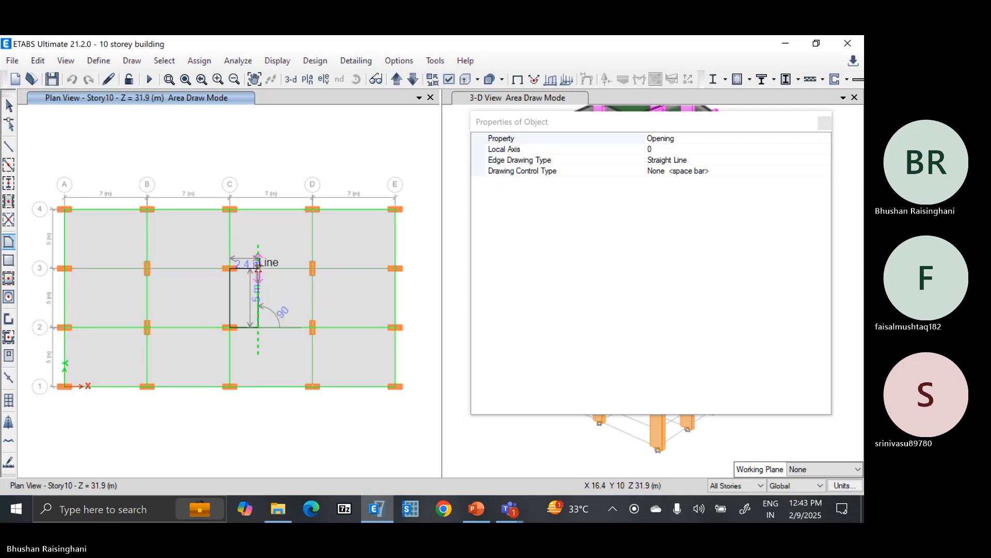
click(258, 268)
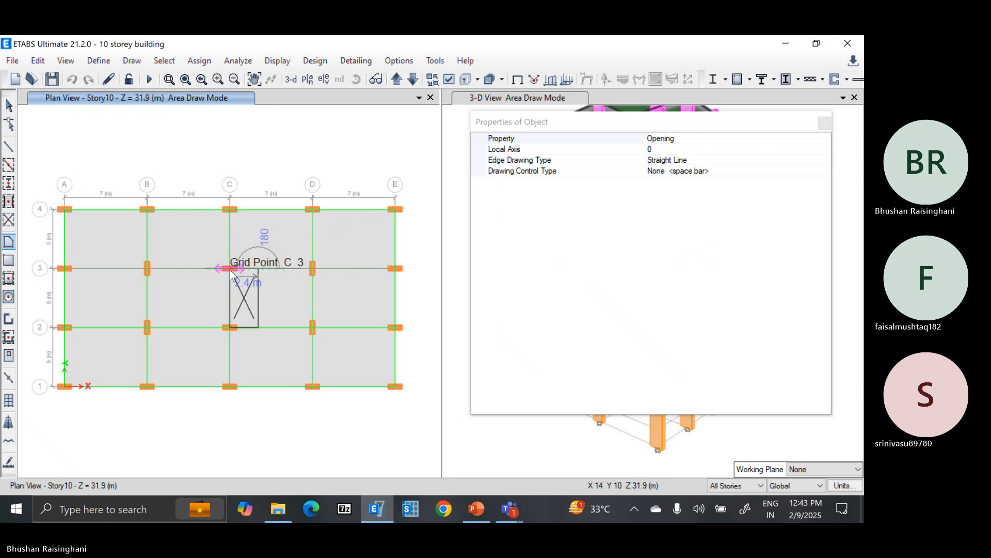
double_click(230, 269)
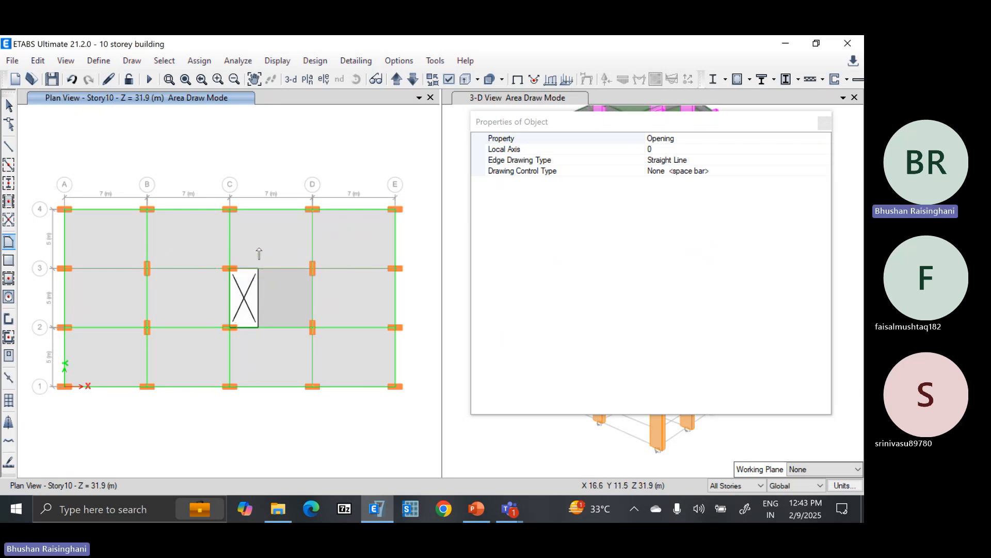
key(Escape)
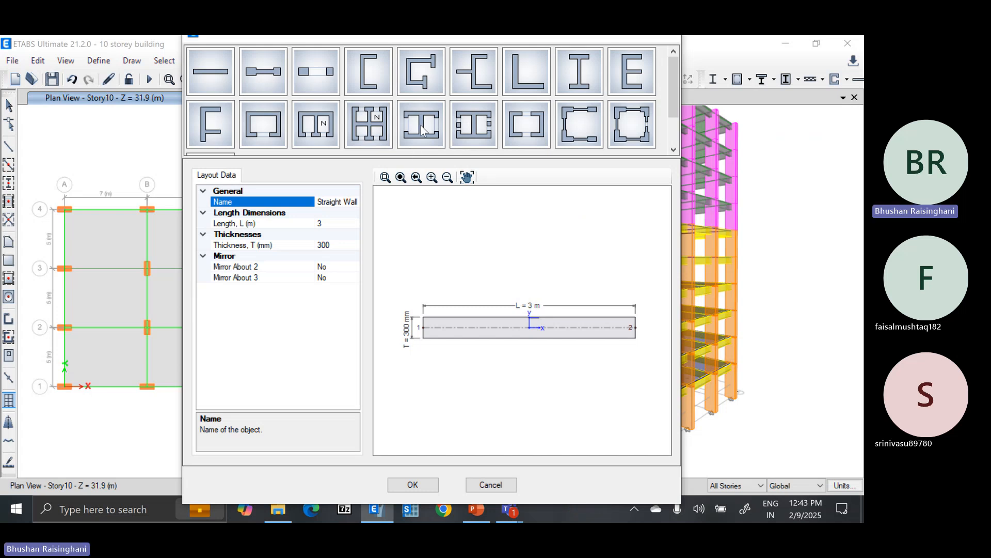
Choose the multi-cell wall layout for a new wall stack and set its core width Lx to 2.2 m.
click(326, 135)
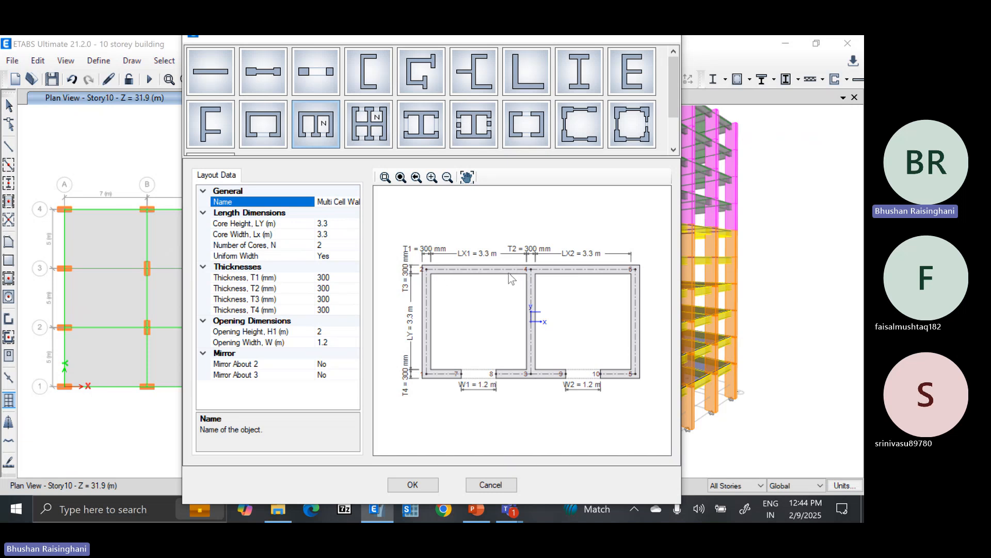
click(341, 223)
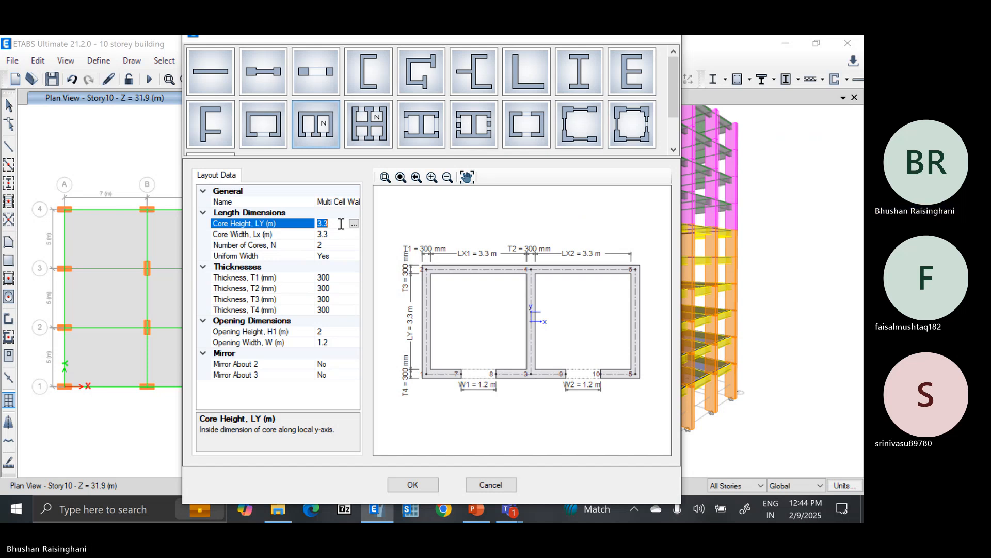
click(335, 235)
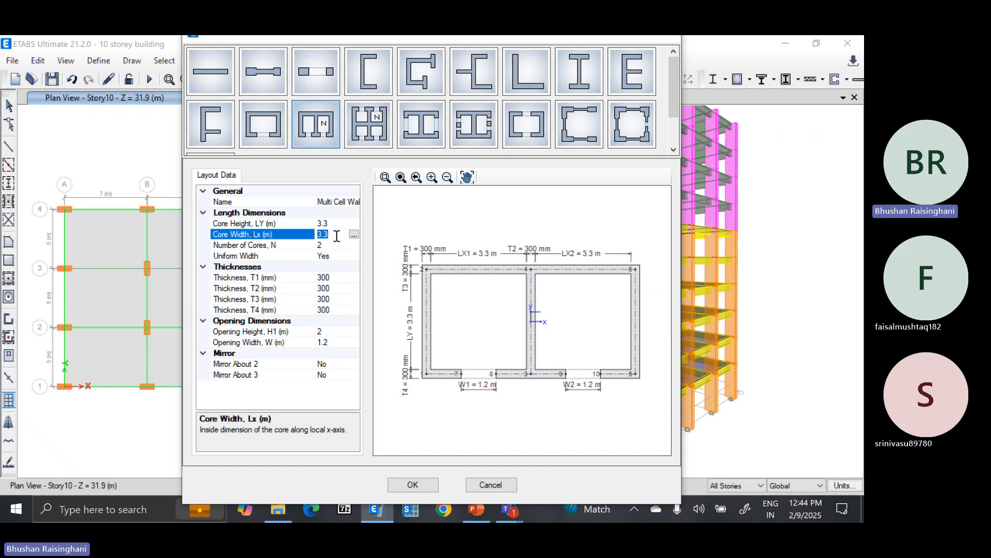
text(2.2)
click(335, 246)
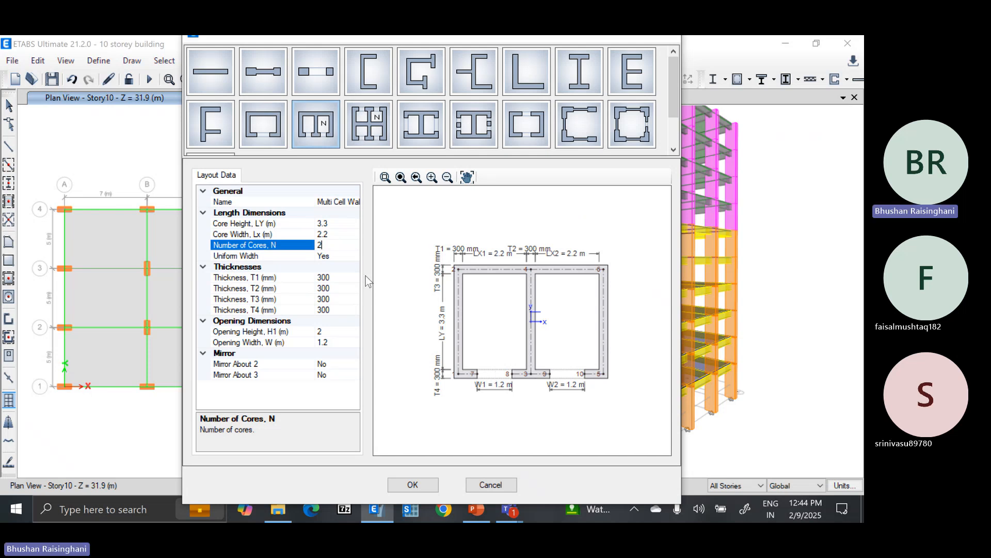
Set the multi-cell wall's core height LY to 1.8 m and accept the wall stack layout.
click(333, 223)
double_click(333, 224)
text(1.8)
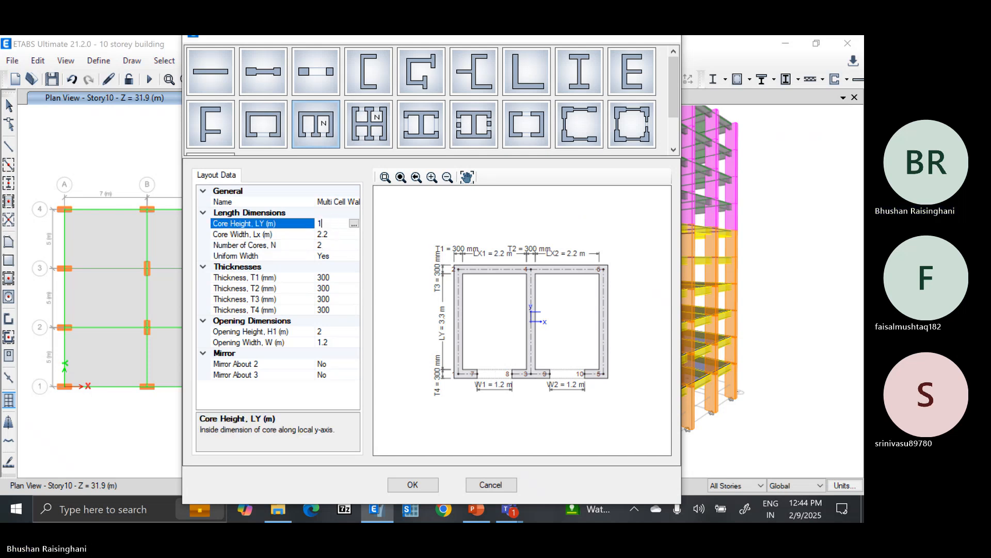
click(342, 245)
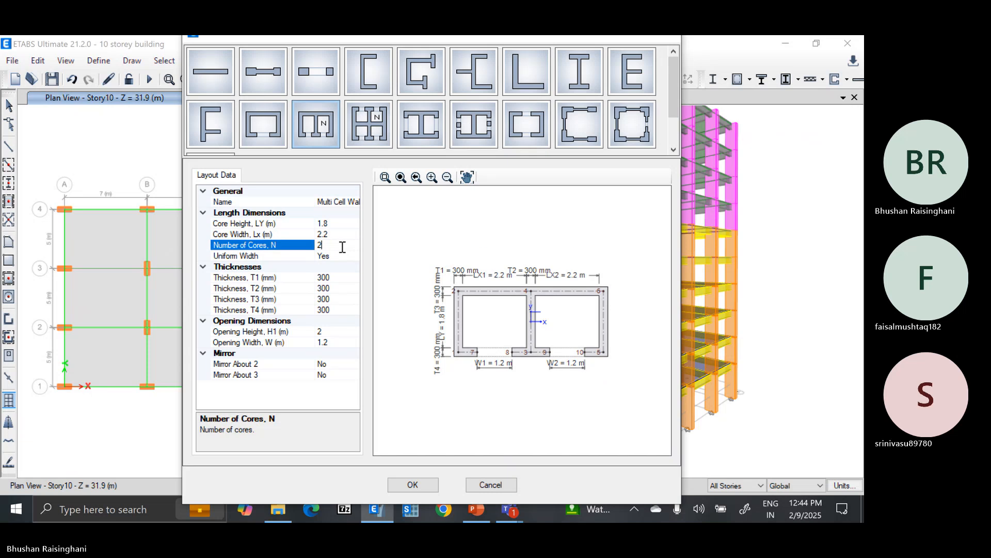
click(343, 276)
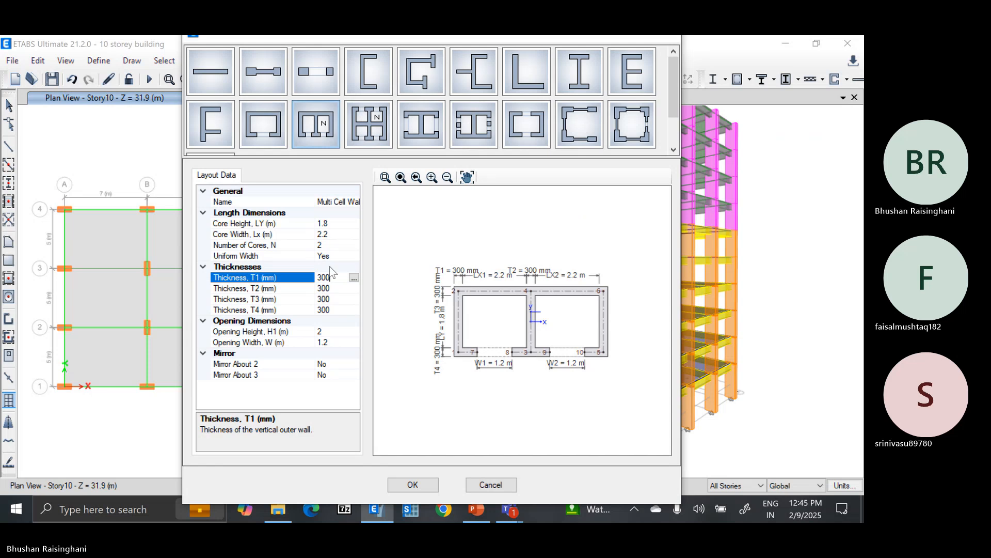
click(413, 485)
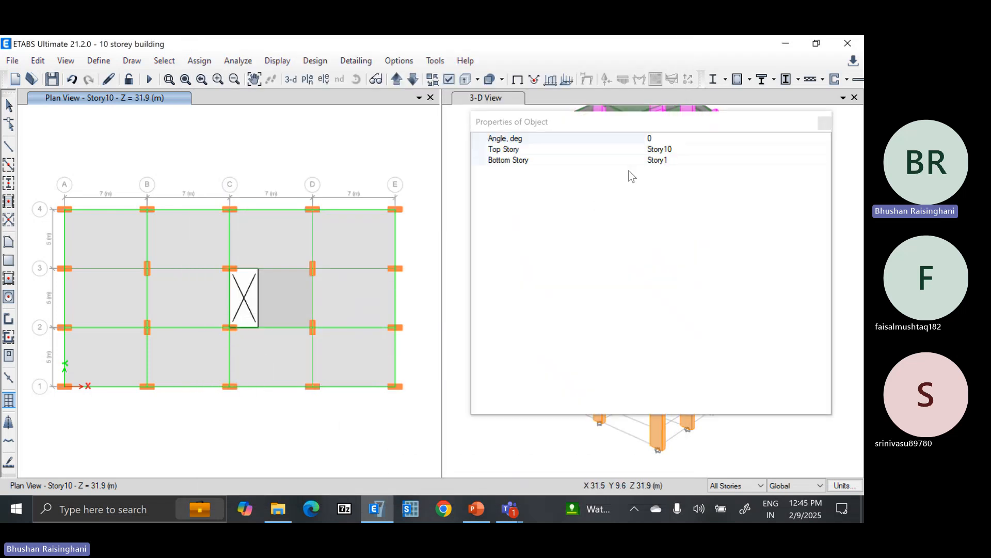
Set the wall stack's angle to 90 degrees and place it at the centre of the opening between grids 2 and 3.
click(660, 143)
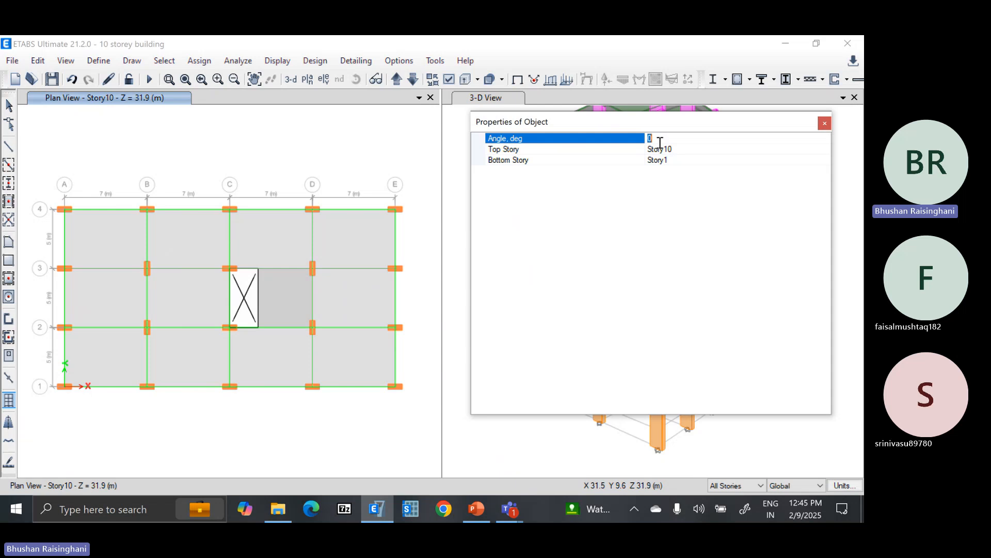
text(90)
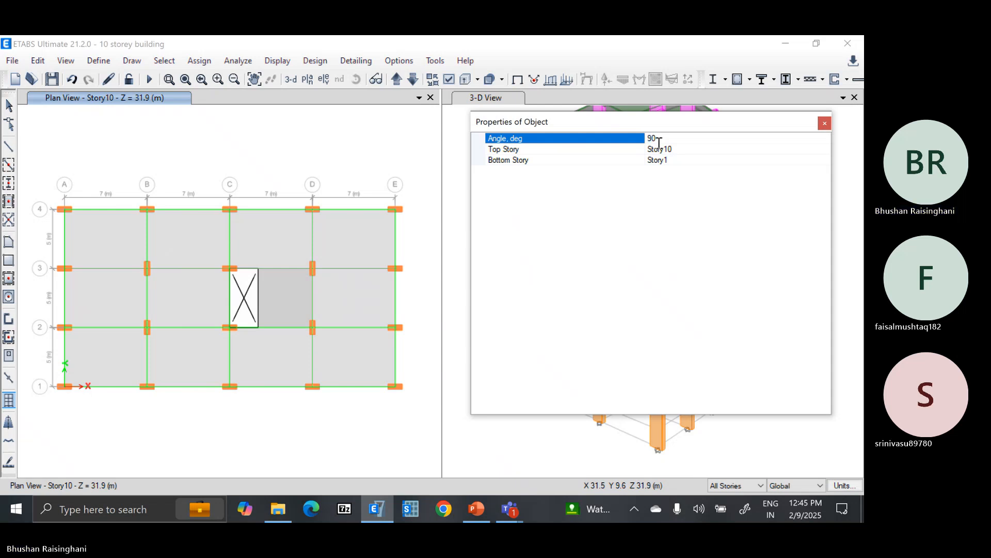
click(243, 297)
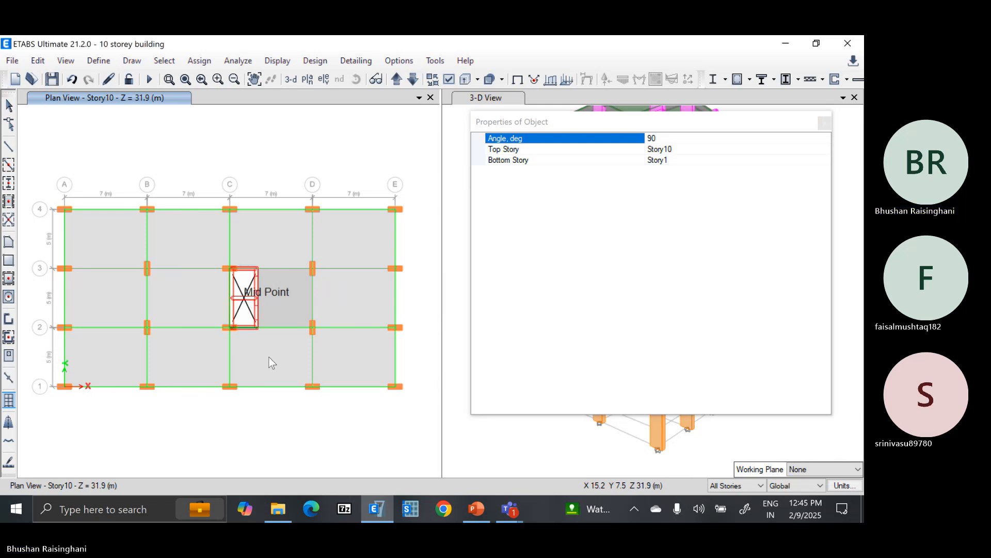
scroll(238, 317, up, 2)
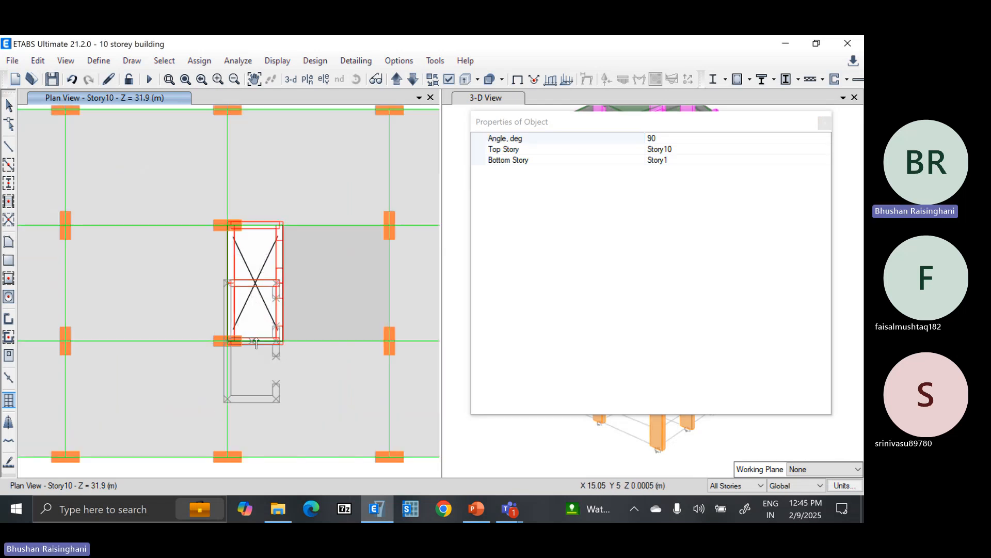
key(Escape)
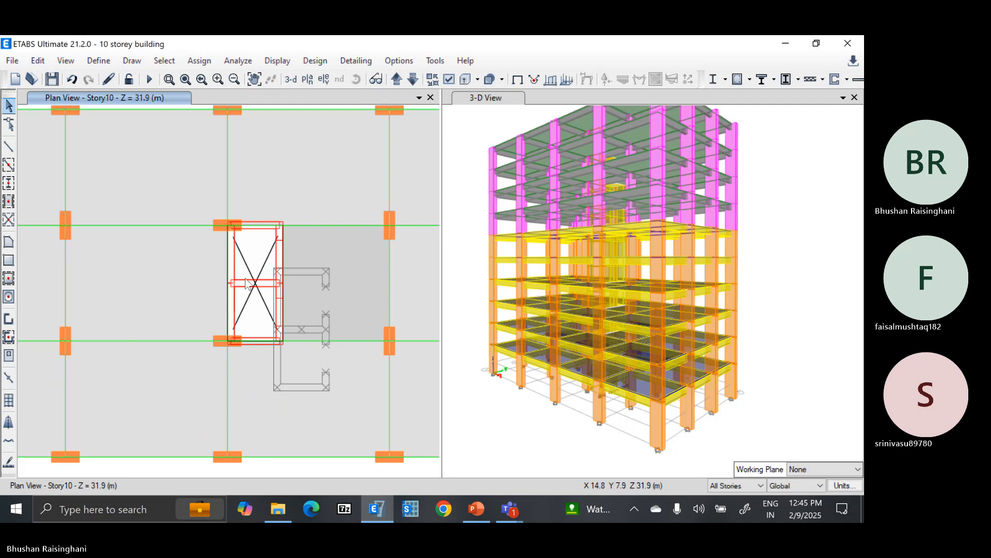
scroll(273, 282, down, 2)
scroll(278, 284, up, 2)
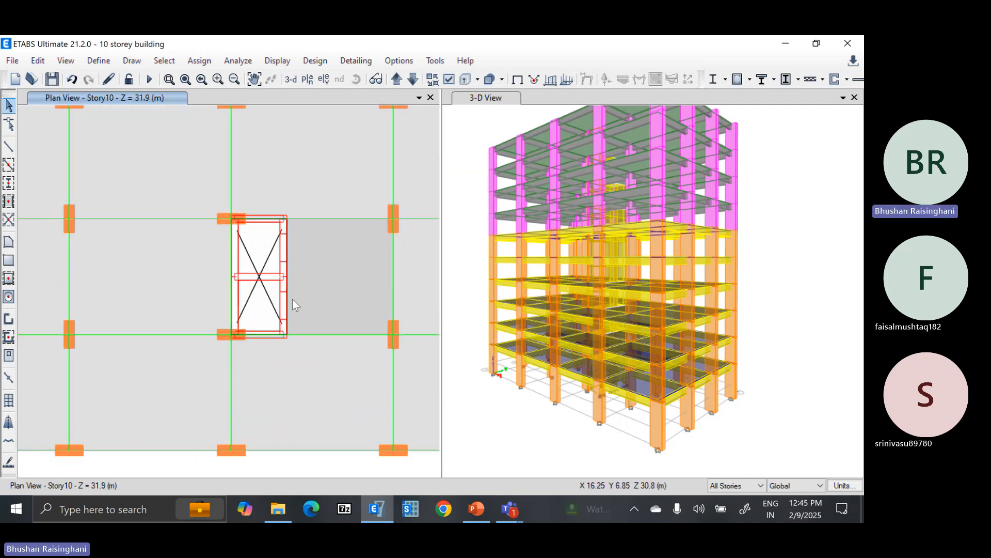
scroll(592, 290, down, 2)
scroll(593, 290, up, 2)
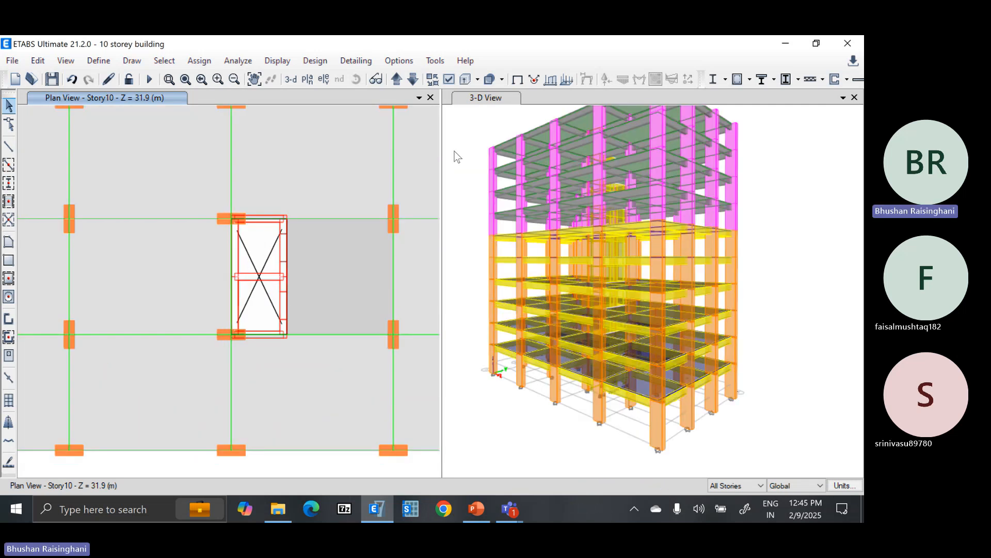
Select the lift core walls with the opening and adjoining members at grid C, and show only the selected objects.
click(481, 135)
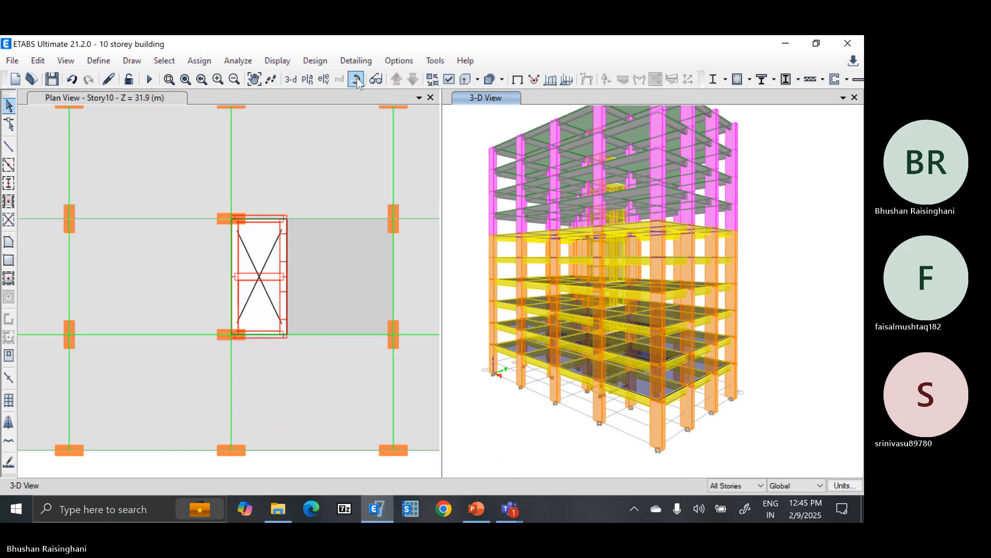
click(357, 79)
drag(587, 203, 534, 332)
scroll(580, 194, up, 5)
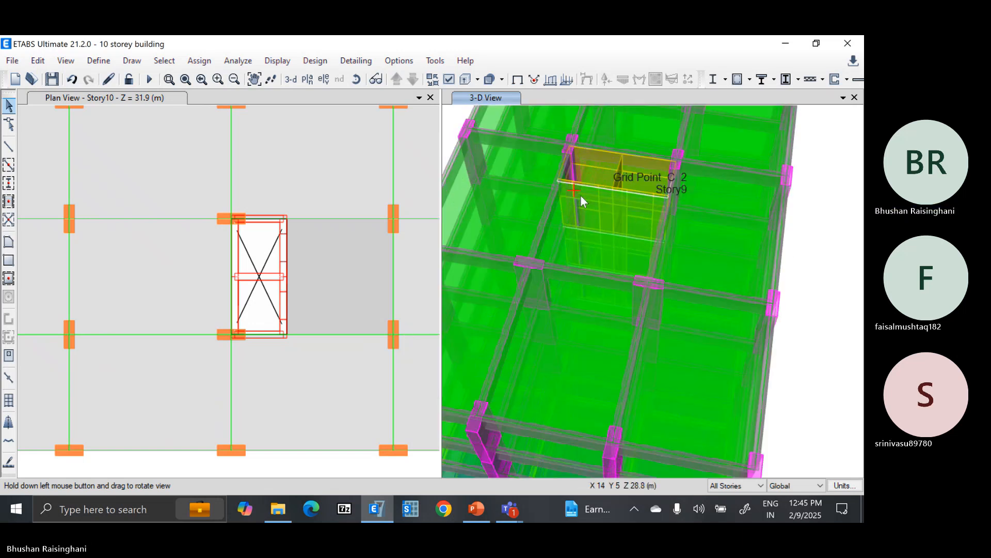
scroll(580, 197, up, 3)
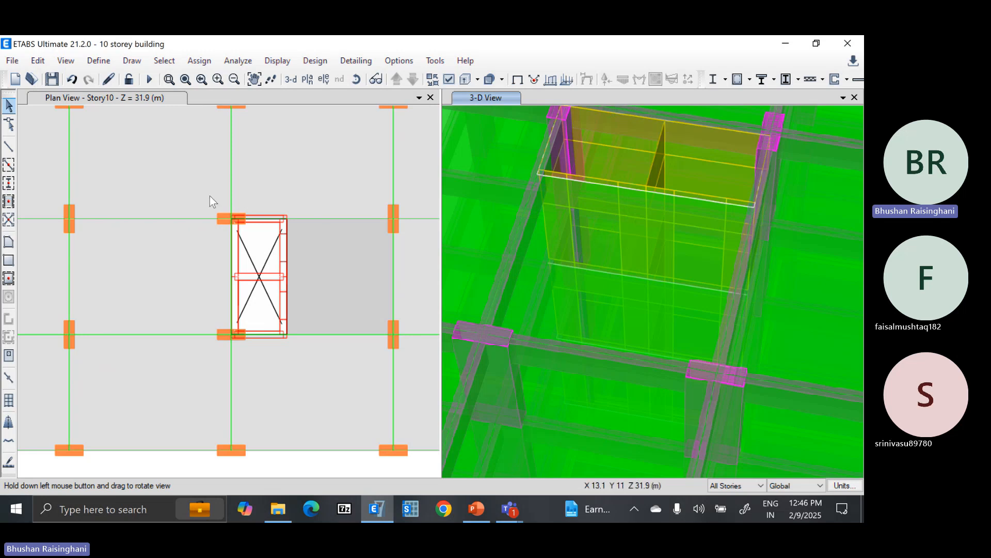
drag(209, 196, 299, 357)
scroll(299, 357, down, 5)
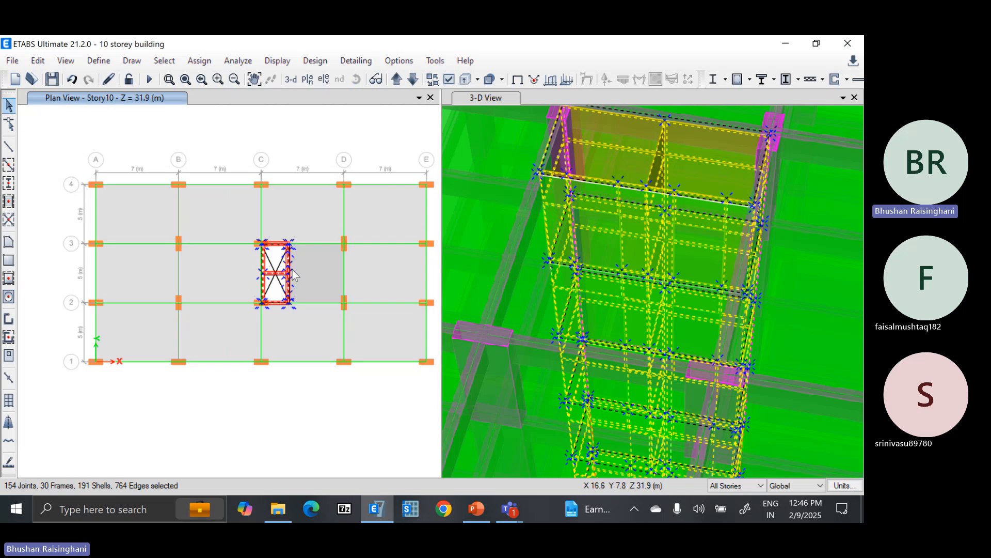
right_click(288, 352)
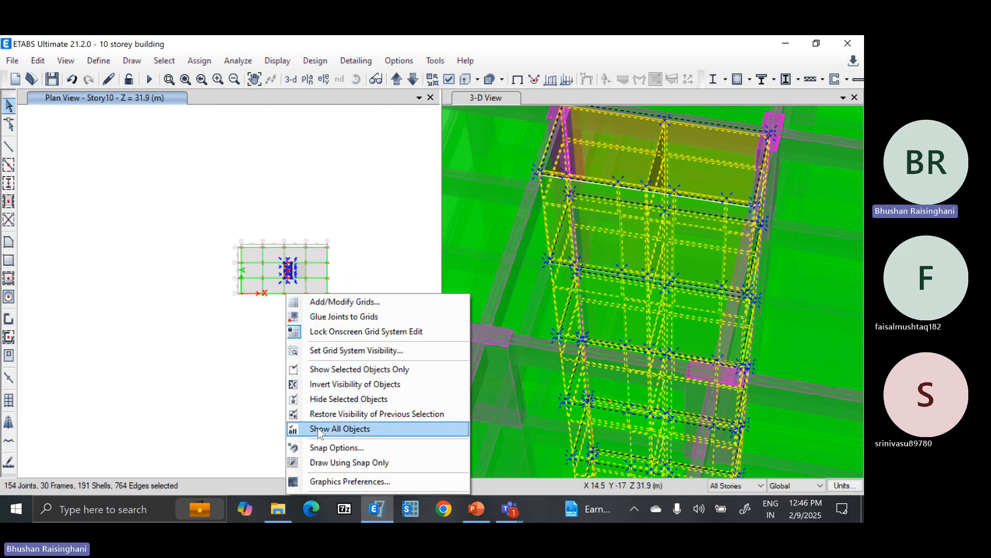
click(319, 369)
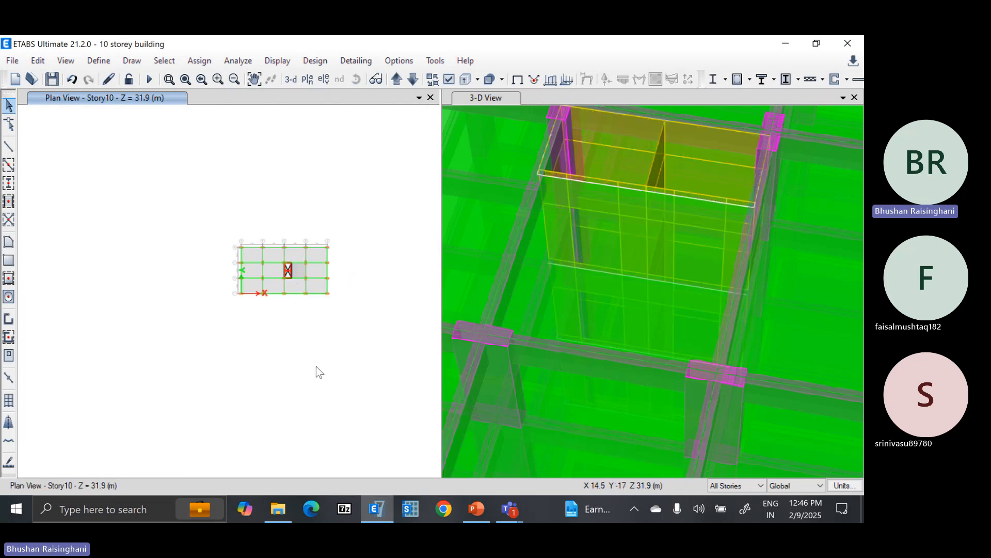
scroll(309, 286, up, 3)
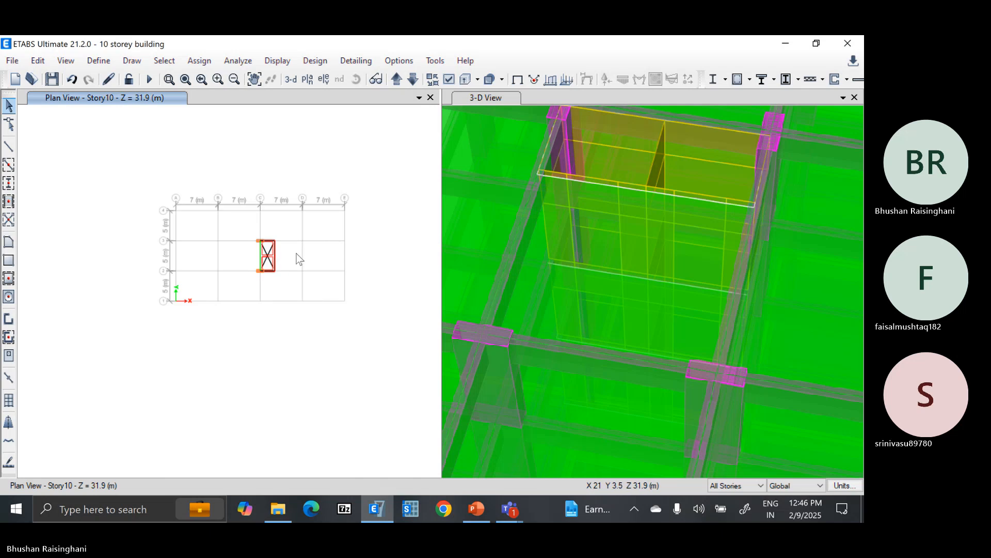
Display the isolated core in 3D and delete the columns at grid points C-3 and C-2 on all stories.
click(292, 80)
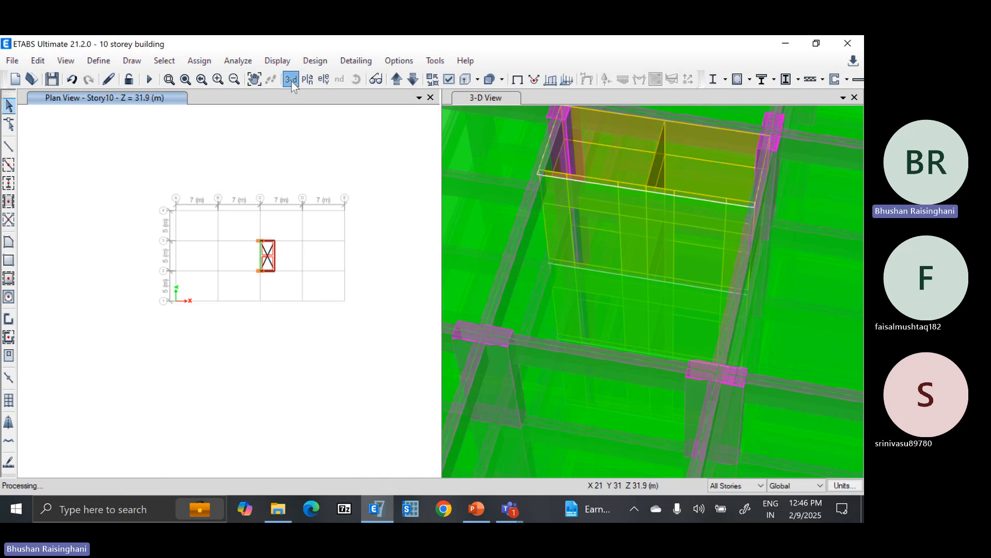
click(356, 79)
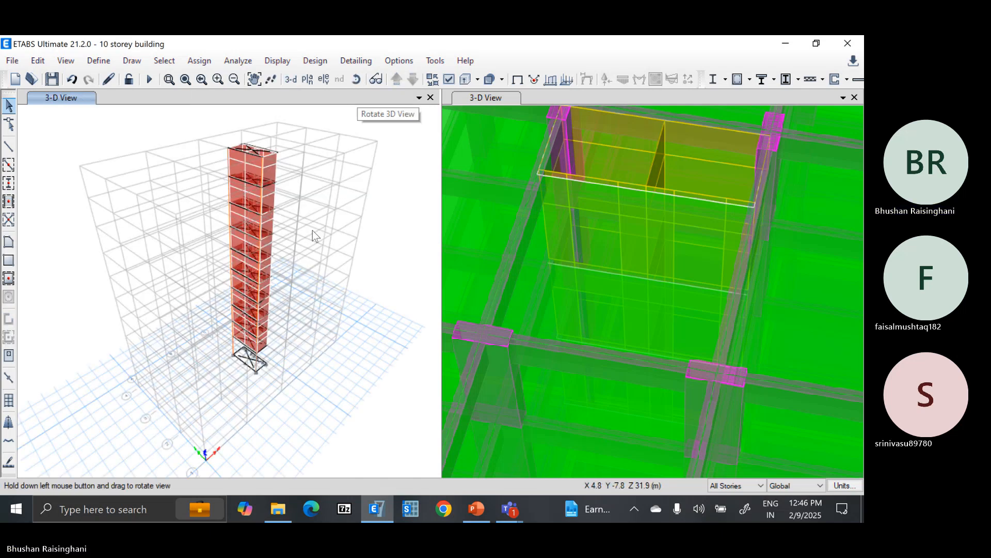
drag(311, 231, 272, 296)
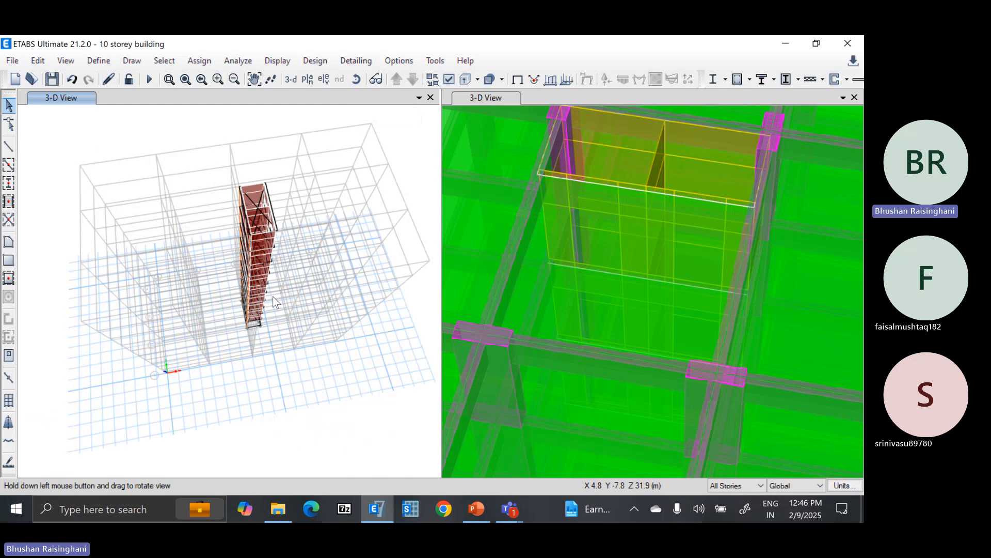
scroll(272, 190, up, 5)
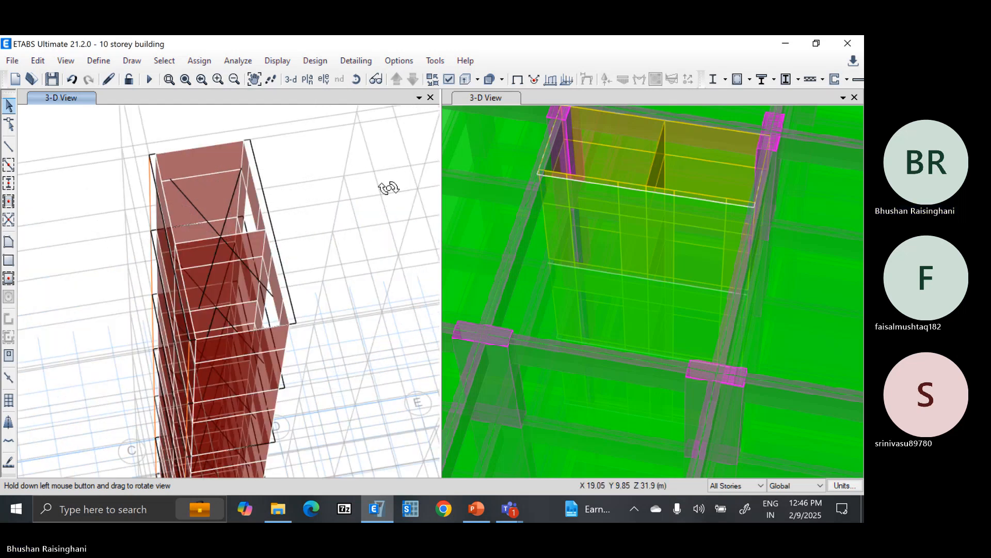
mouse_move(377, 288)
mouse_down()
mouse_move(343, 259)
mouse_move(270, 230)
mouse_move(286, 252)
mouse_move(366, 276)
mouse_up()
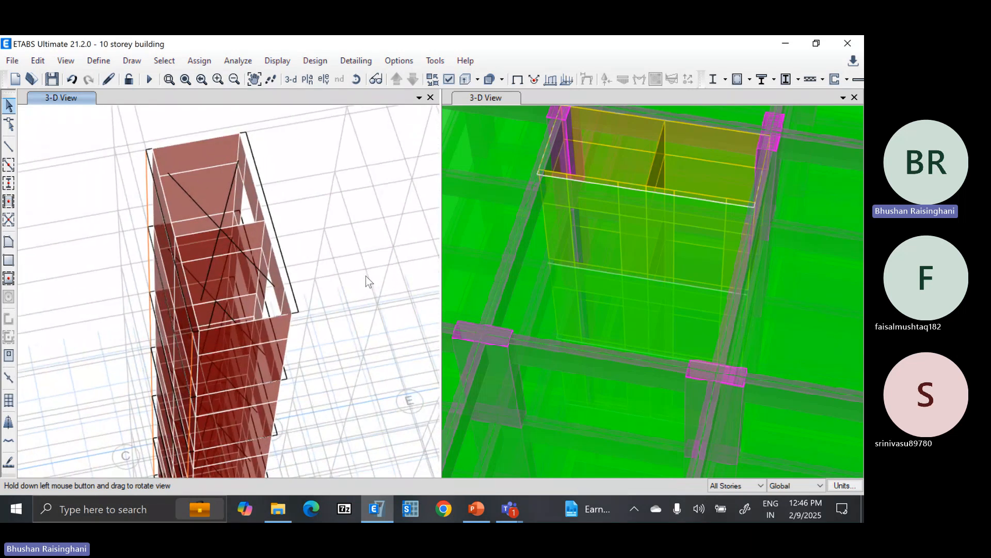
click(147, 180)
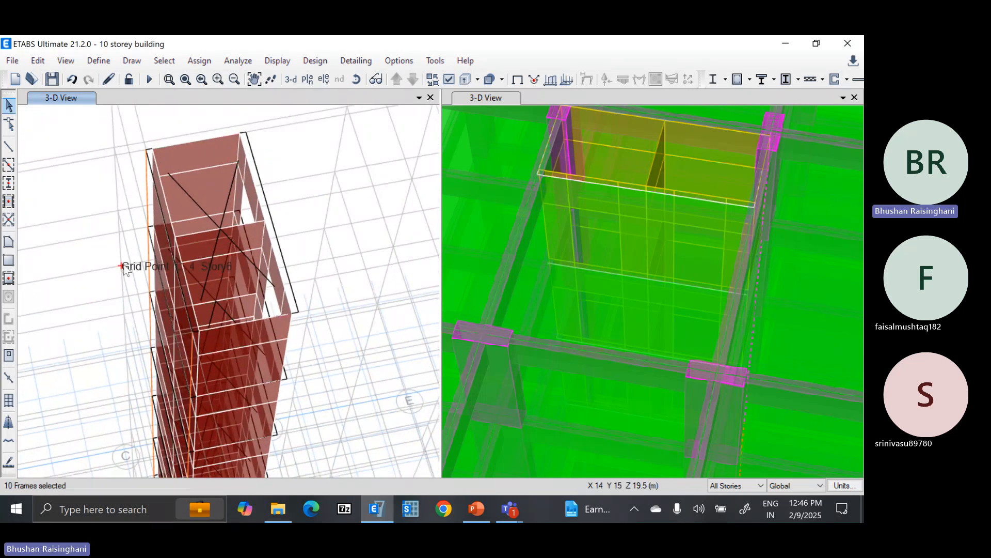
key(Delete)
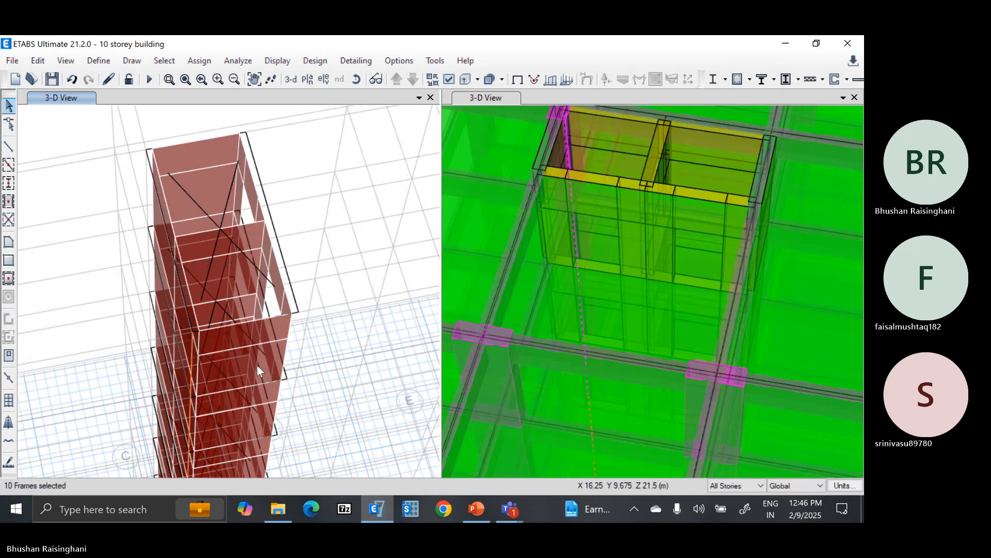
key(ctrl+q)
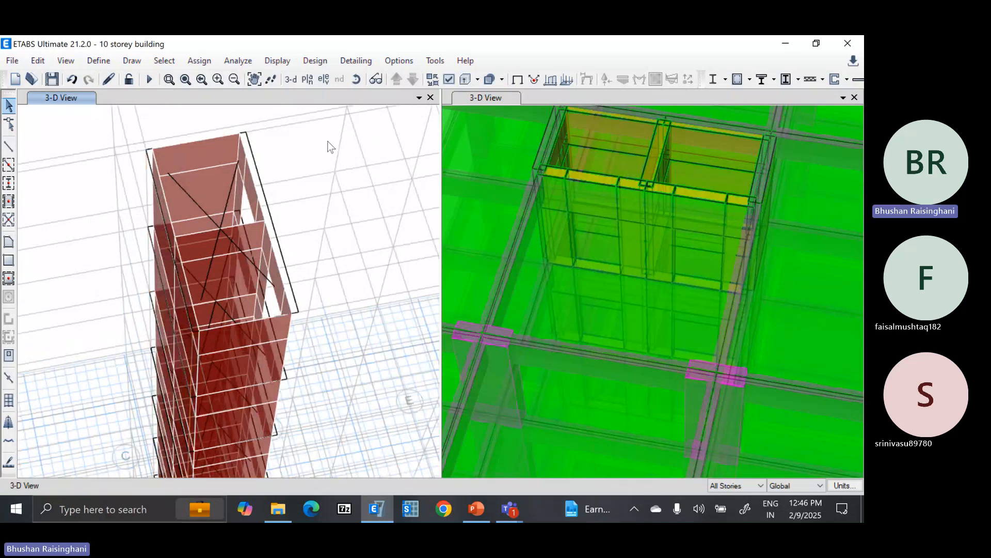
Return to the Story10 plan view and show all objects again.
click(310, 80)
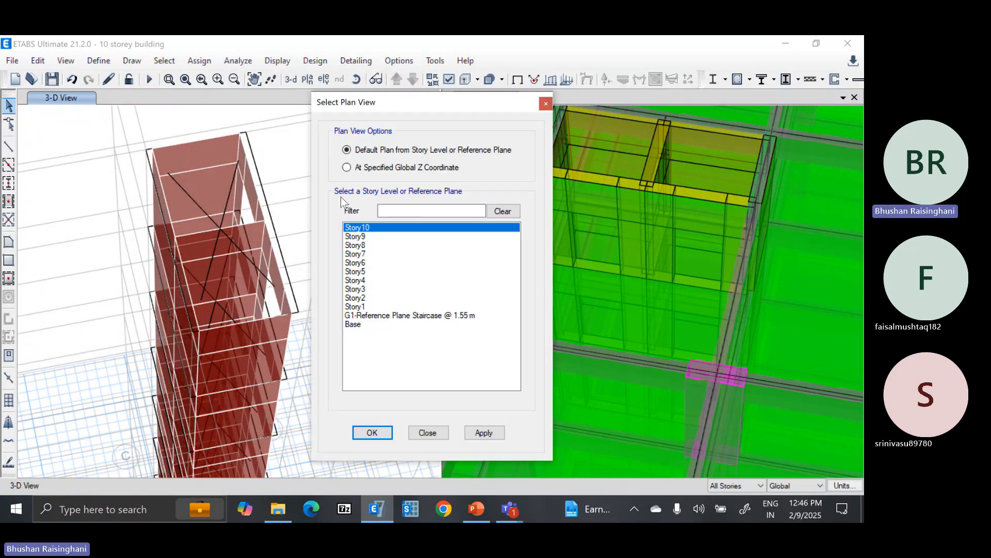
click(369, 432)
scroll(274, 312, up, 2)
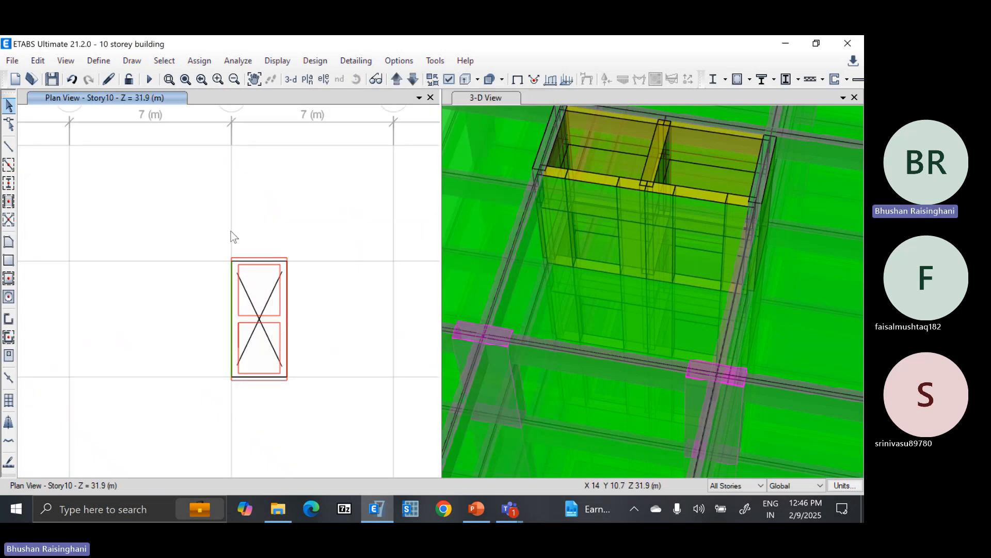
right_click(268, 190)
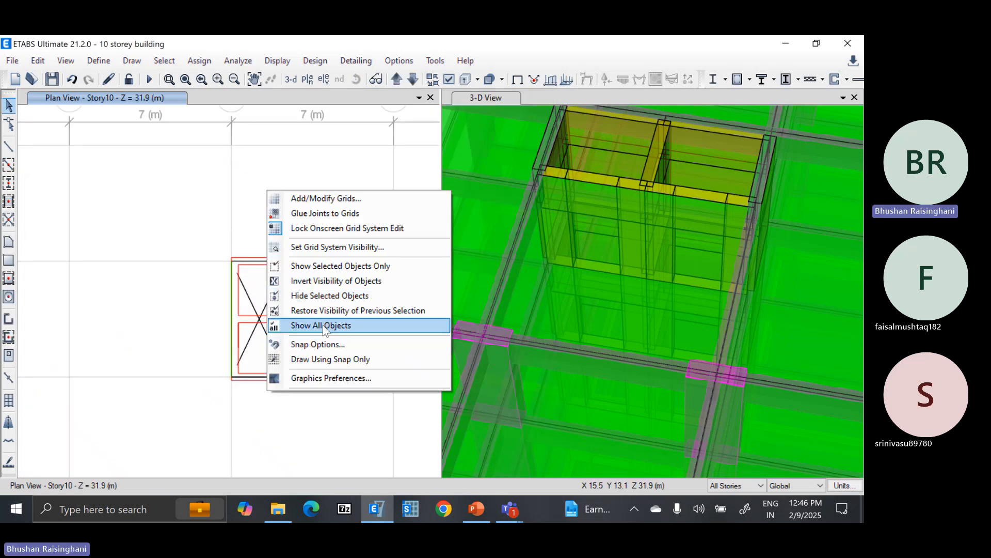
click(323, 326)
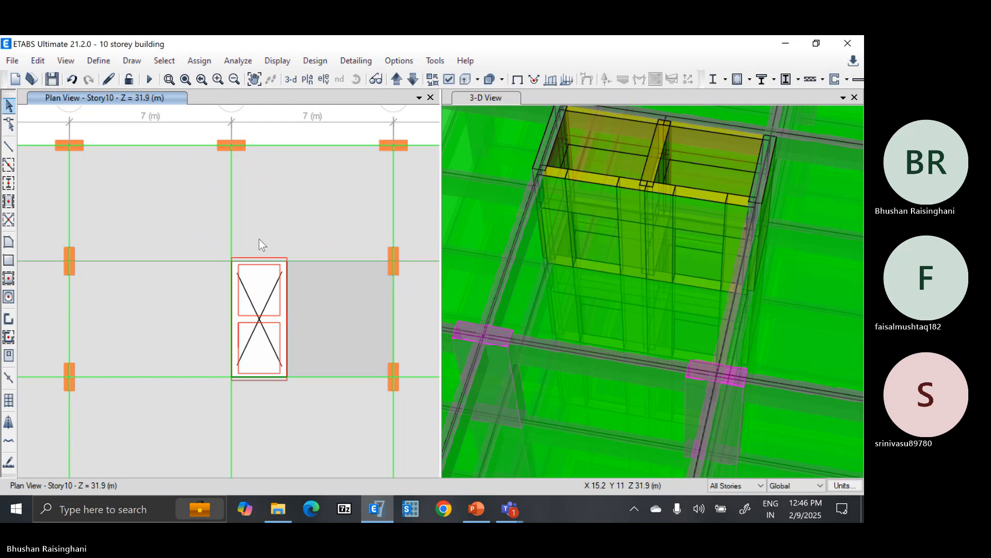
Limit editing to One Story and delete the slab opening inside the lift core on Story10.
scroll(259, 240, down, 2)
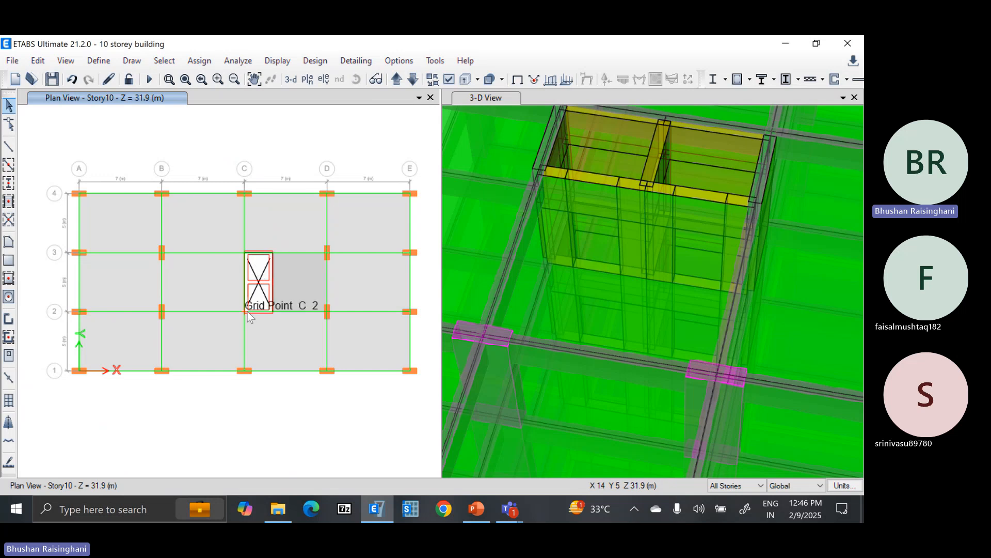
click(734, 486)
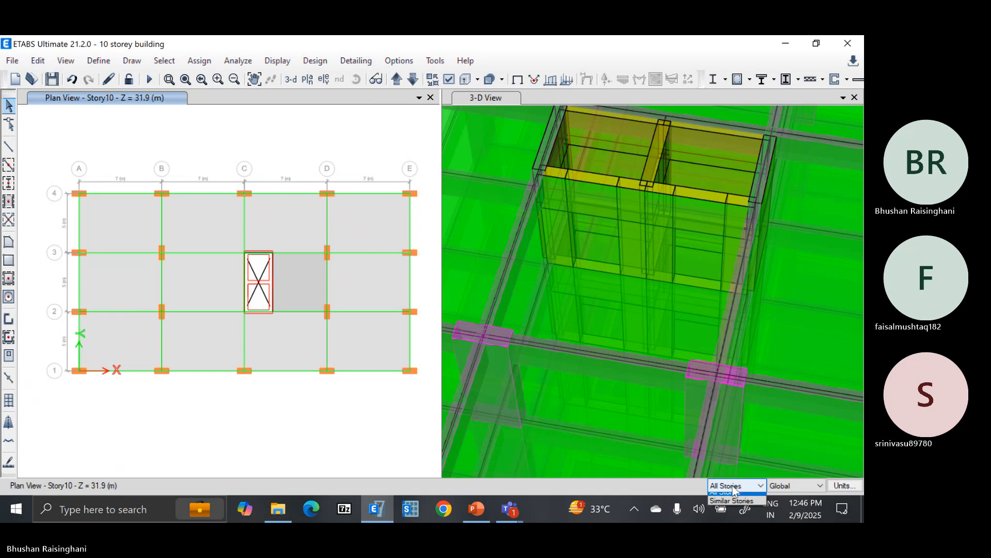
click(728, 498)
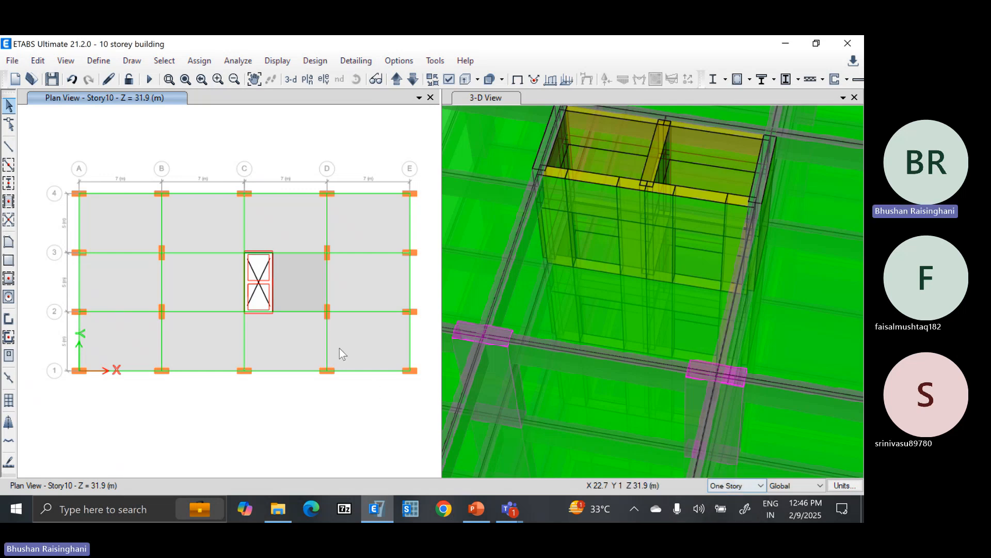
click(262, 274)
key(Delete)
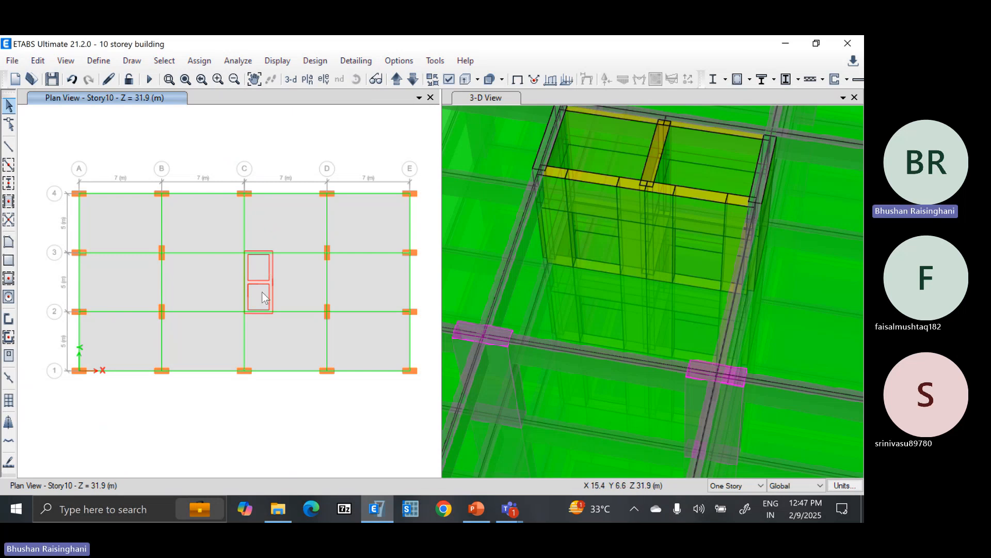
click(284, 281)
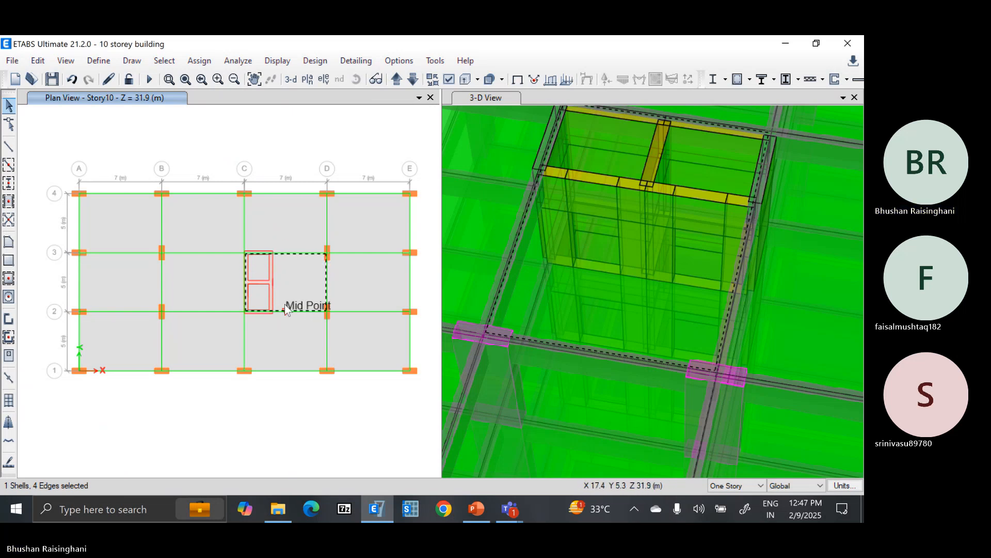
click(258, 256)
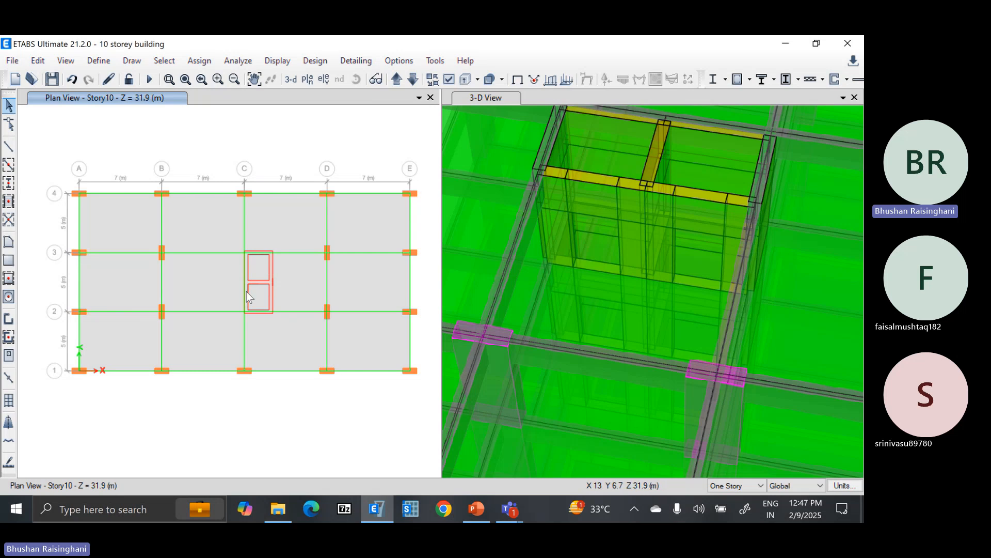
Check the Story9 plan, save the model, and display the Base plan view.
click(412, 79)
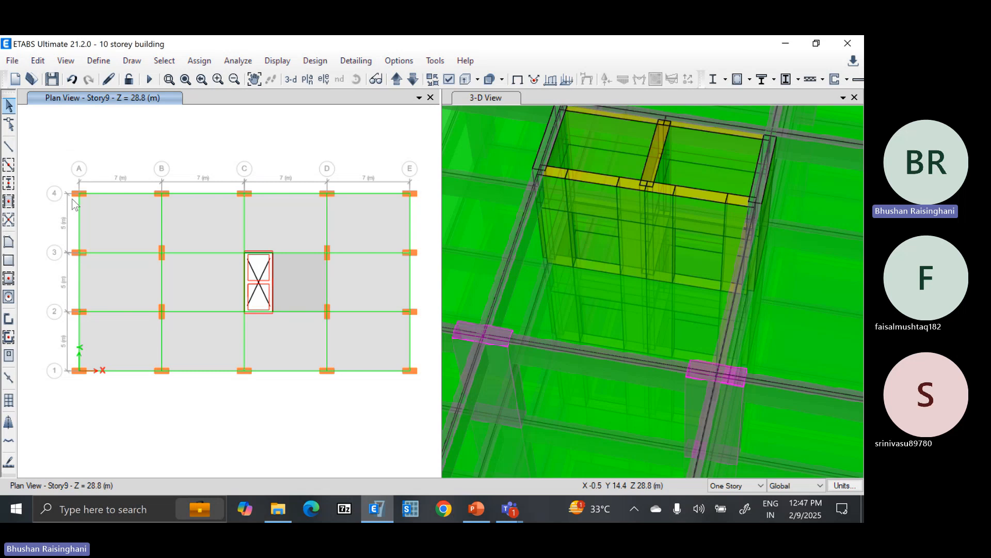
click(51, 79)
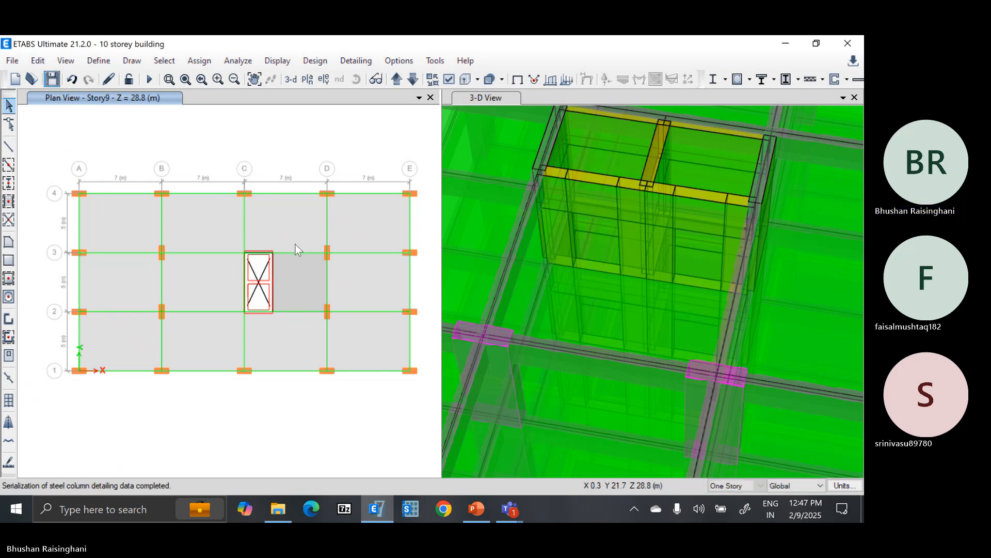
click(307, 81)
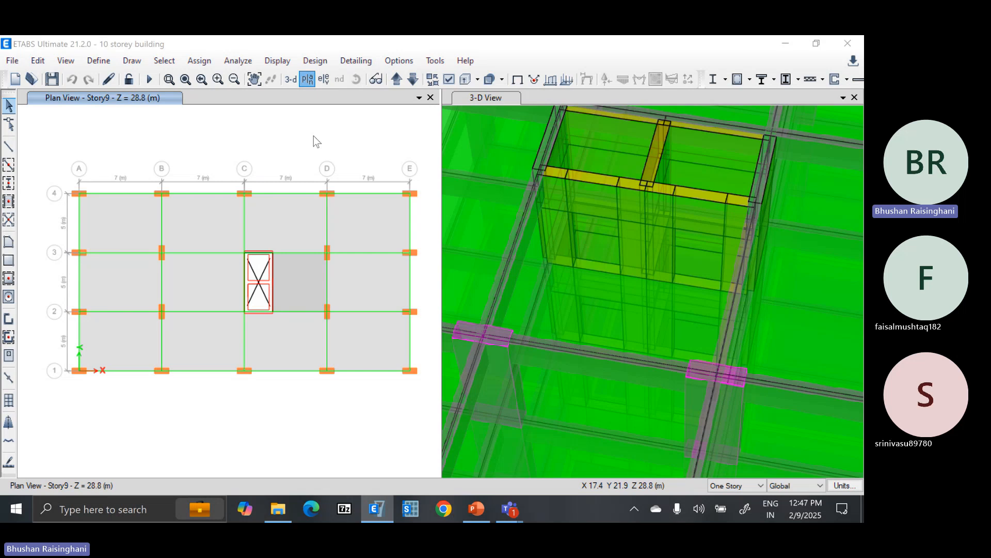
click(361, 325)
click(372, 433)
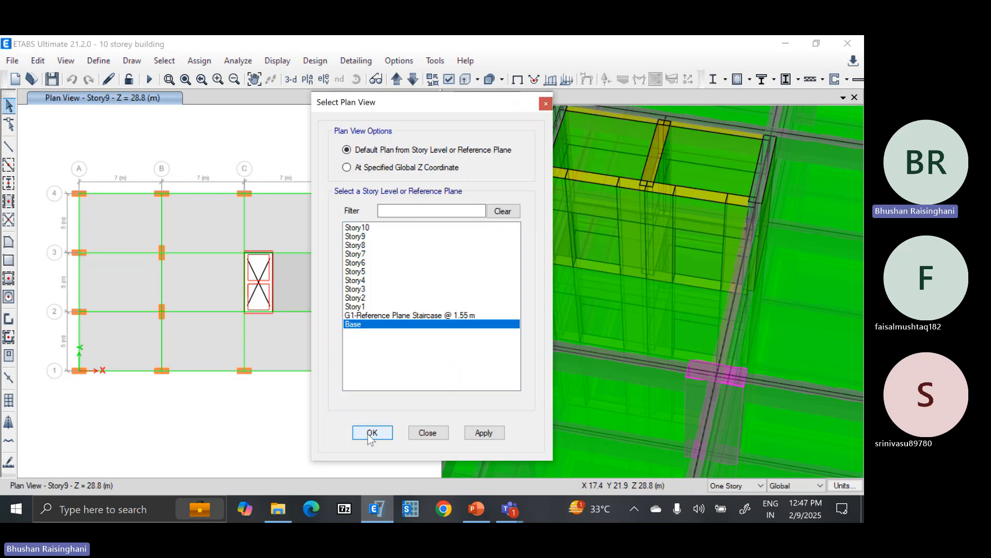
Select all lift core joints at the Base and assign fixed restraints in all translations and rotations.
scroll(279, 343, up, 2)
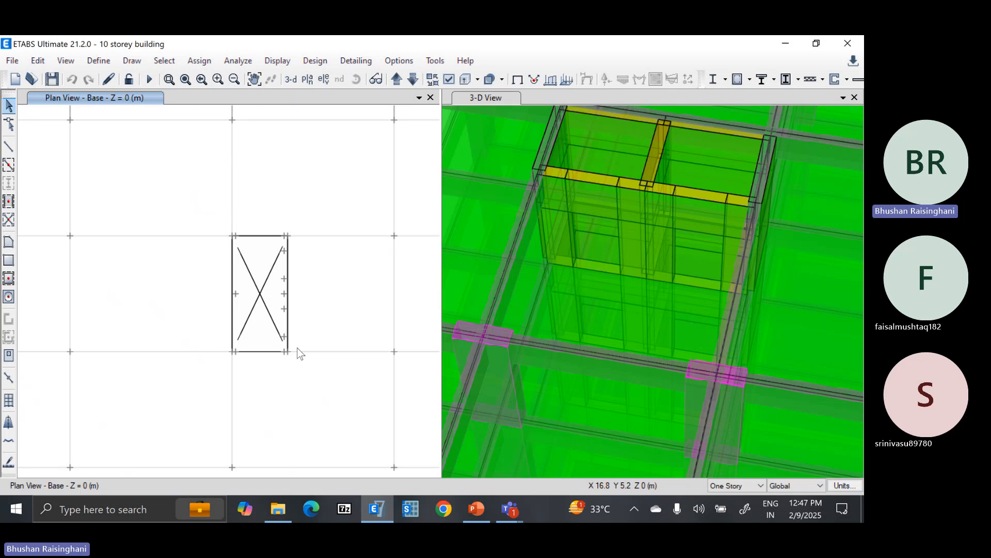
drag(215, 206, 309, 370)
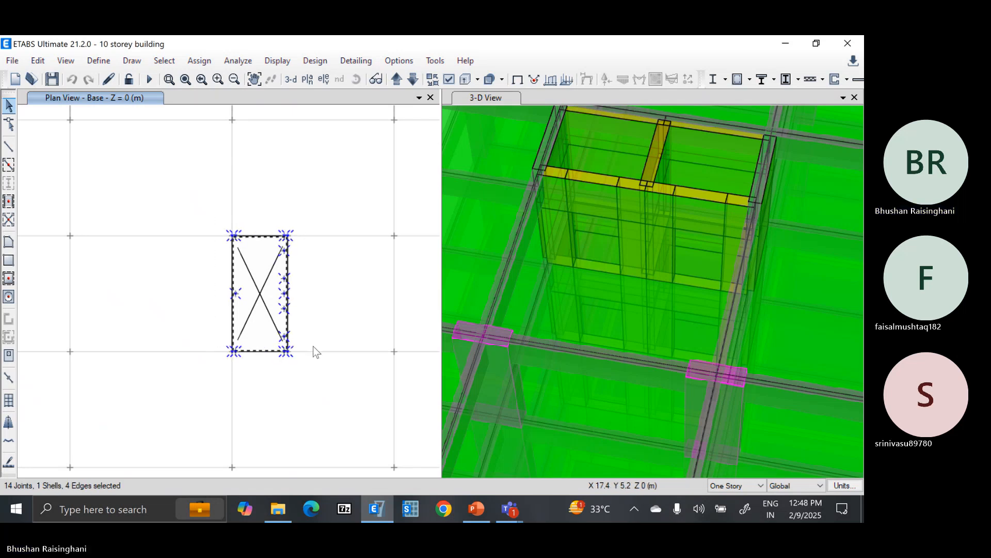
click(198, 62)
mouse_move(362, 78)
click(445, 83)
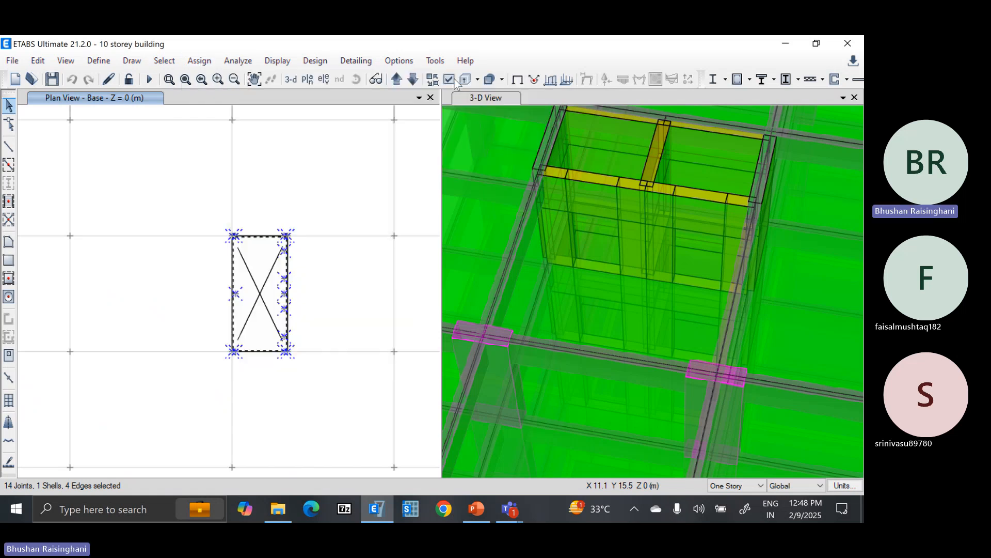
click(382, 316)
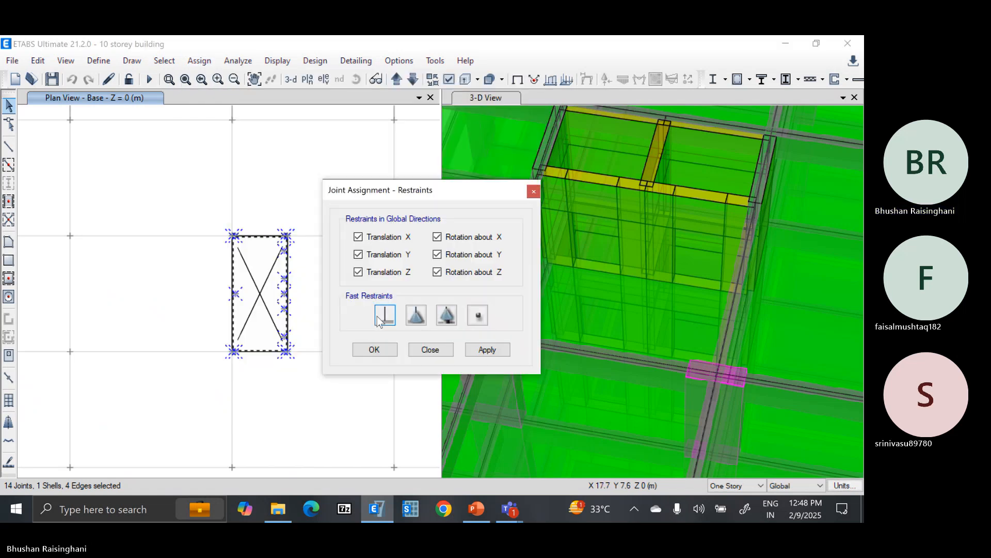
click(376, 351)
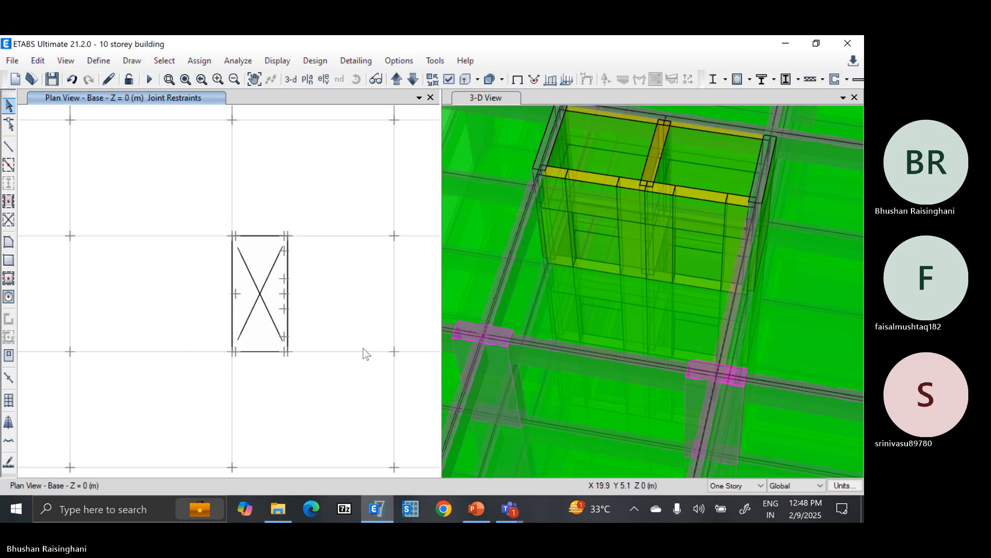
Examine the joint restraints at the foot of the lift core walls in the 3D view.
scroll(238, 276, down, 3)
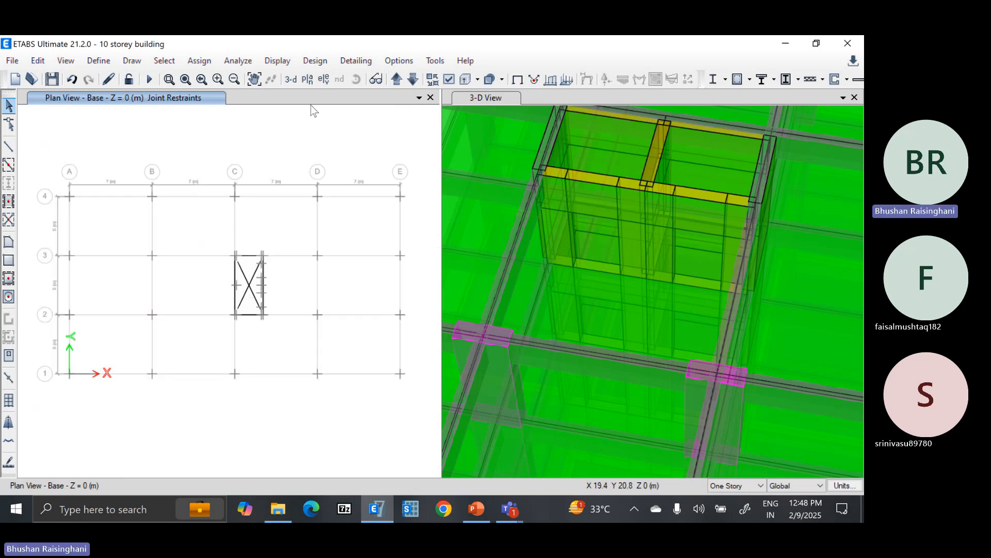
click(291, 79)
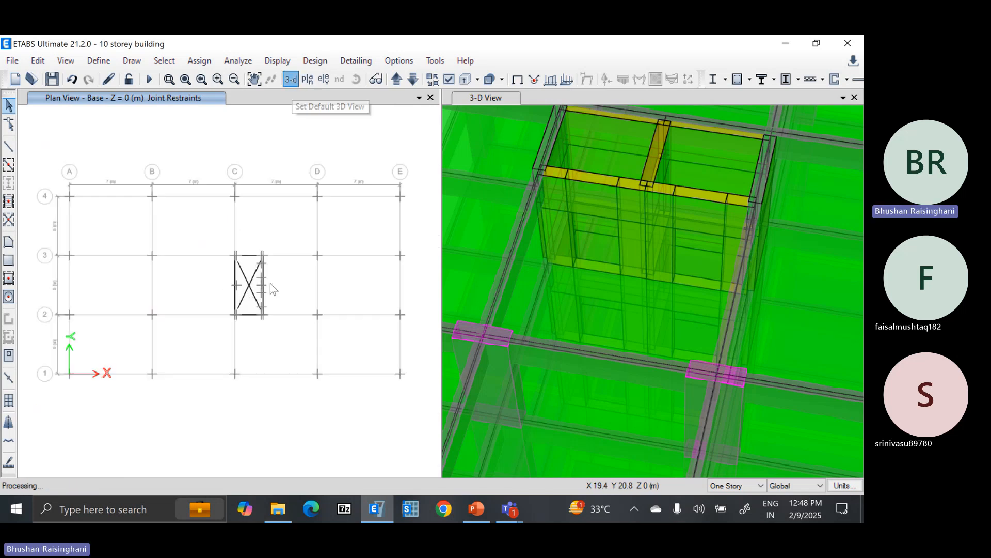
scroll(262, 382, up, 5)
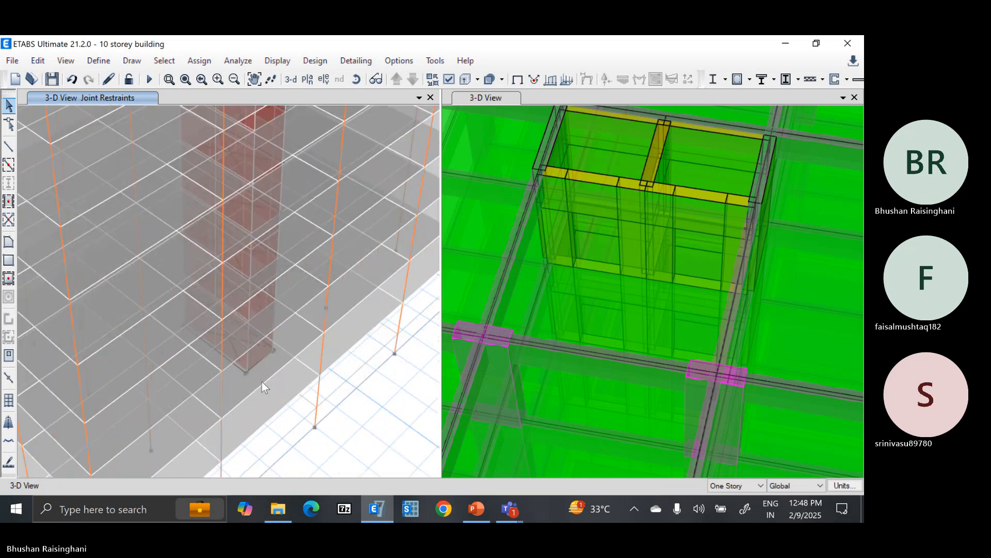
scroll(262, 382, up, 1)
click(355, 79)
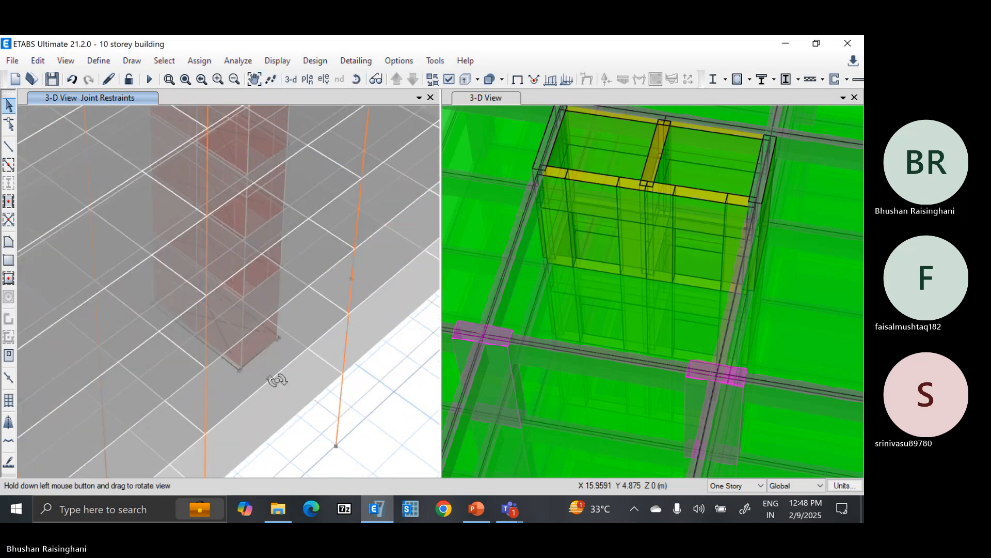
drag(276, 381, 210, 397)
click(357, 79)
scroll(204, 389, up, 4)
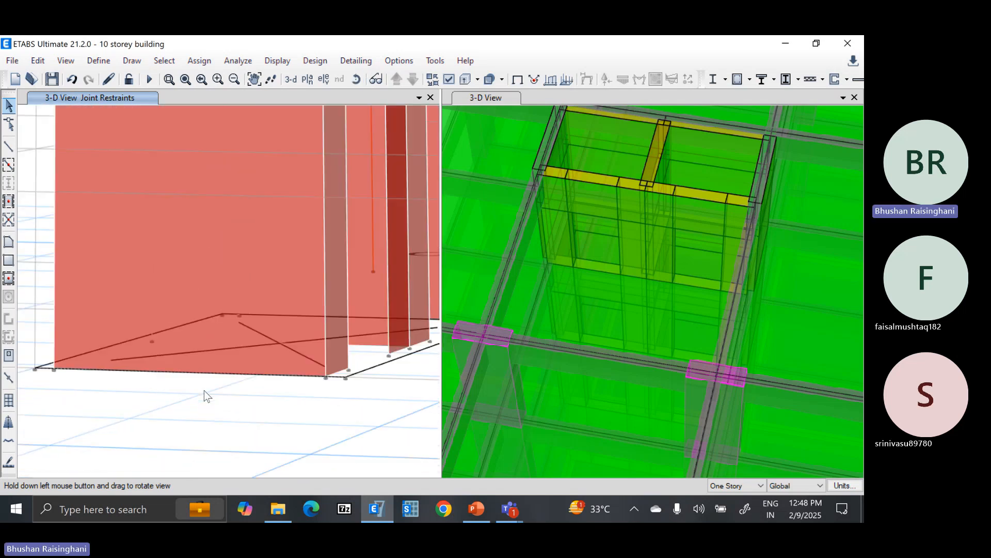
scroll(205, 390, down, 4)
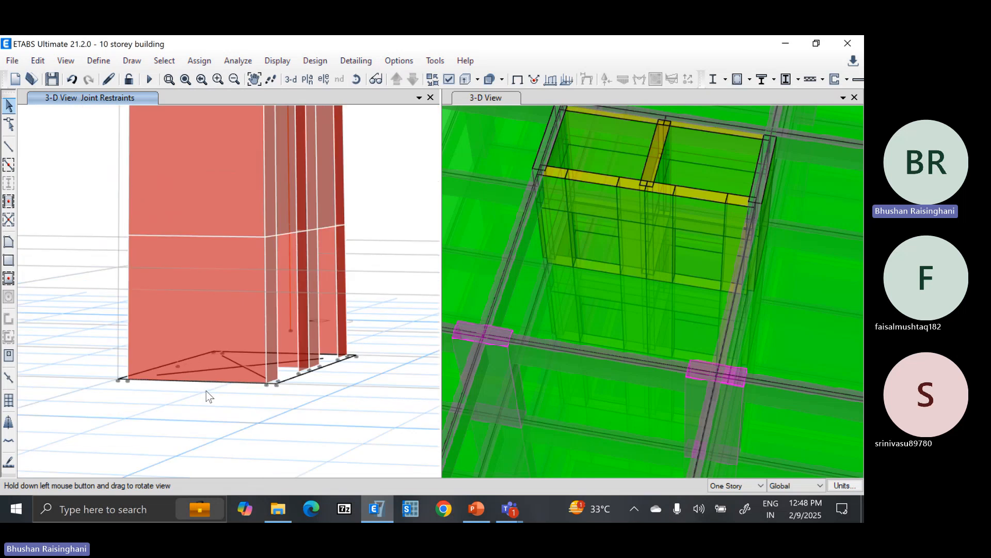
scroll(326, 368, up, 3)
scroll(327, 369, up, 2)
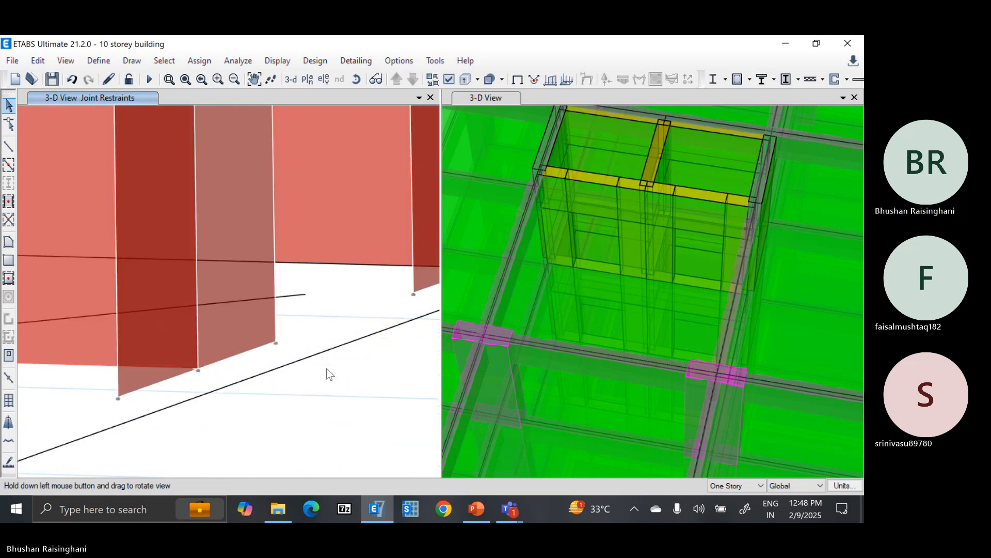
scroll(326, 369, down, 6)
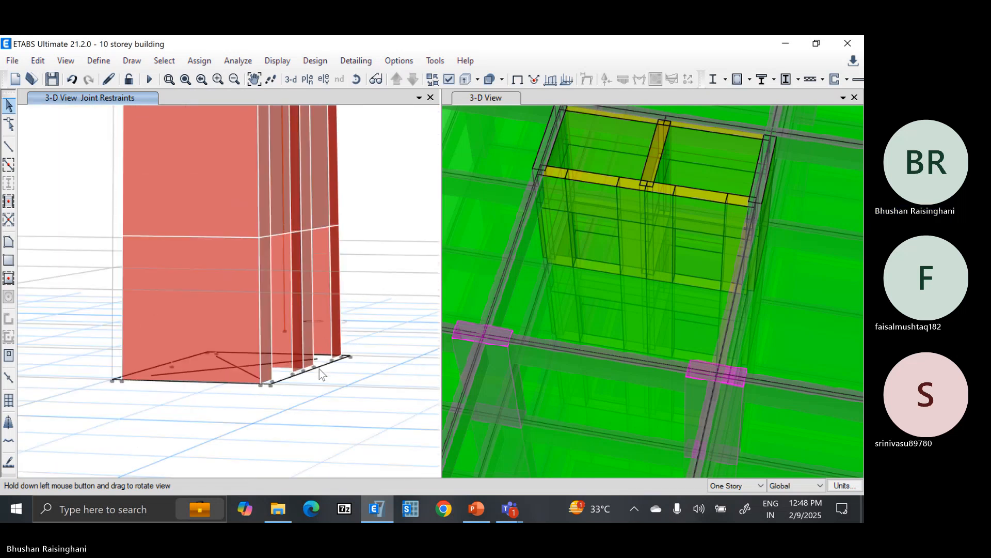
scroll(320, 377, down, 5)
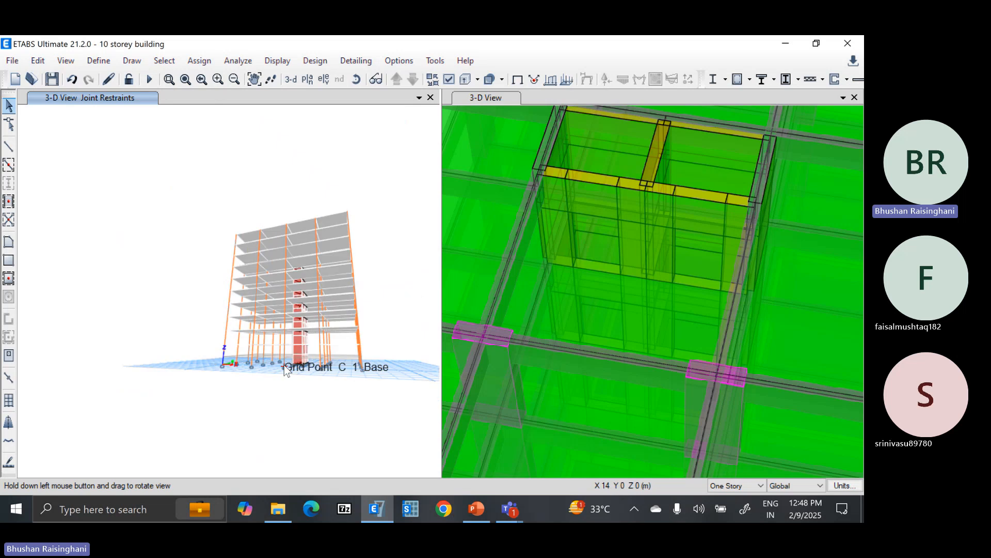
Save the model and display the Story10 plan view.
key(ctrl+s)
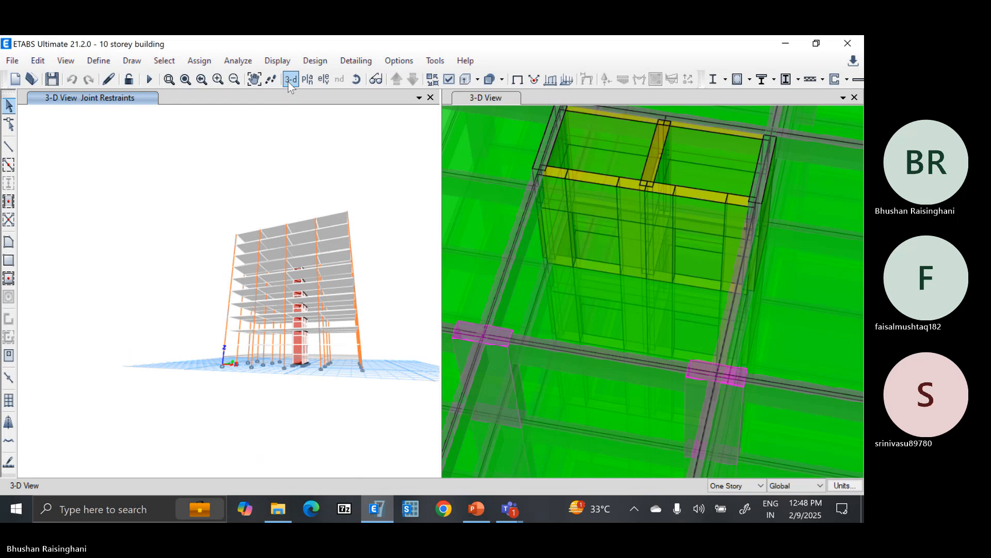
click(307, 79)
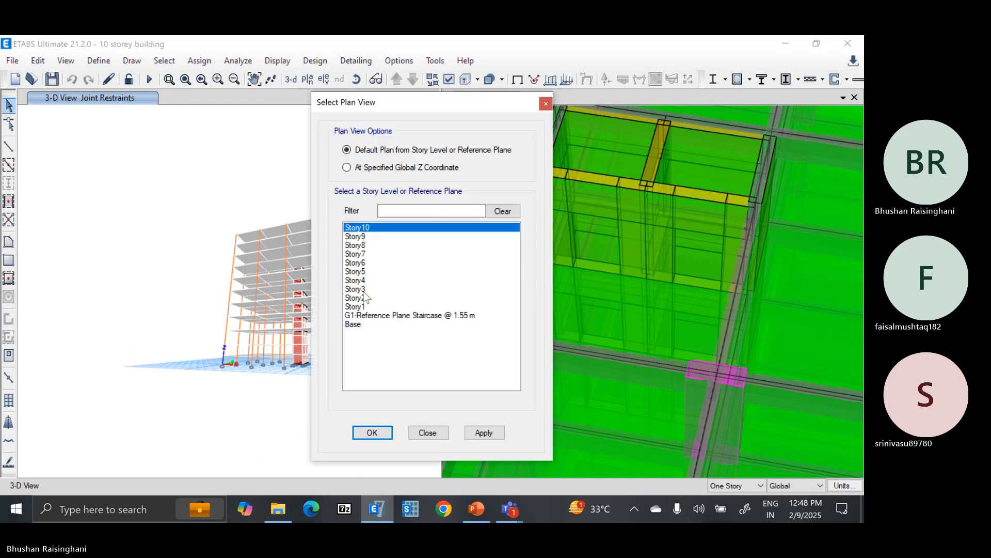
click(372, 432)
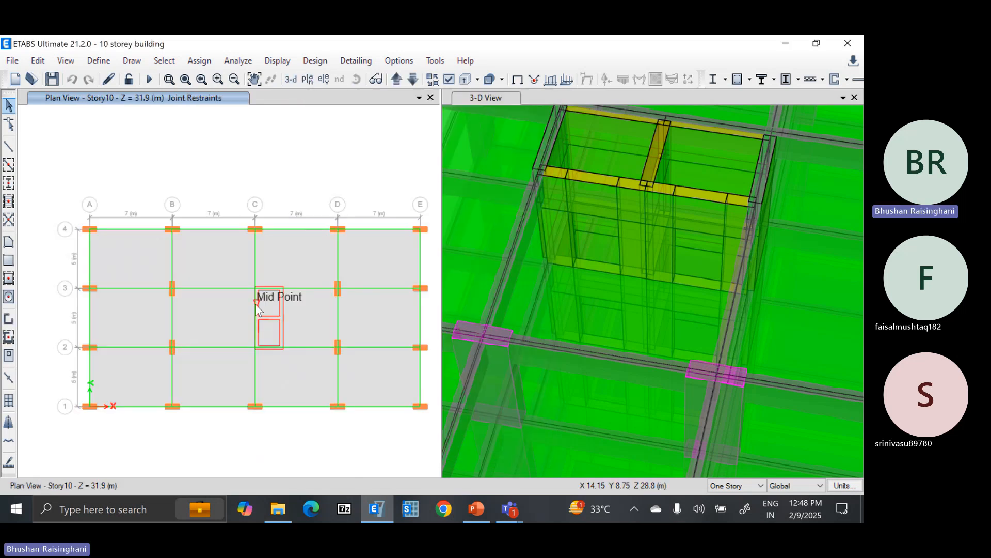
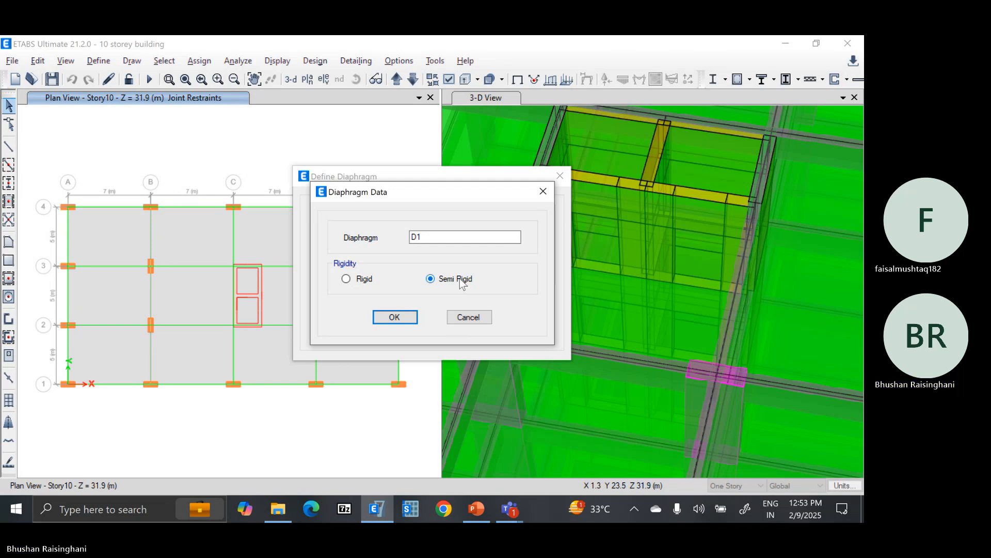
Set the rigidity of diaphragm D1 to Rigid and accept the diaphragm definition.
click(366, 278)
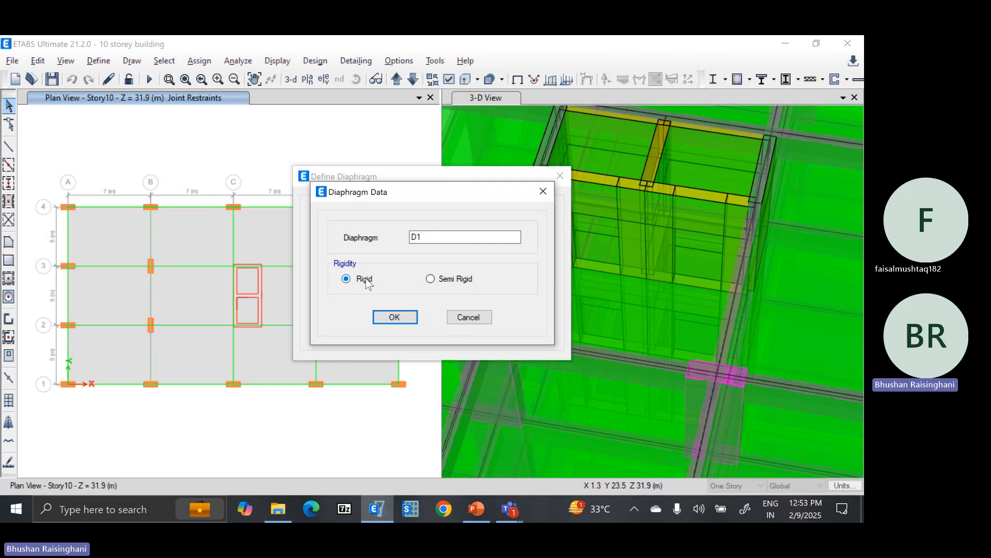
click(407, 321)
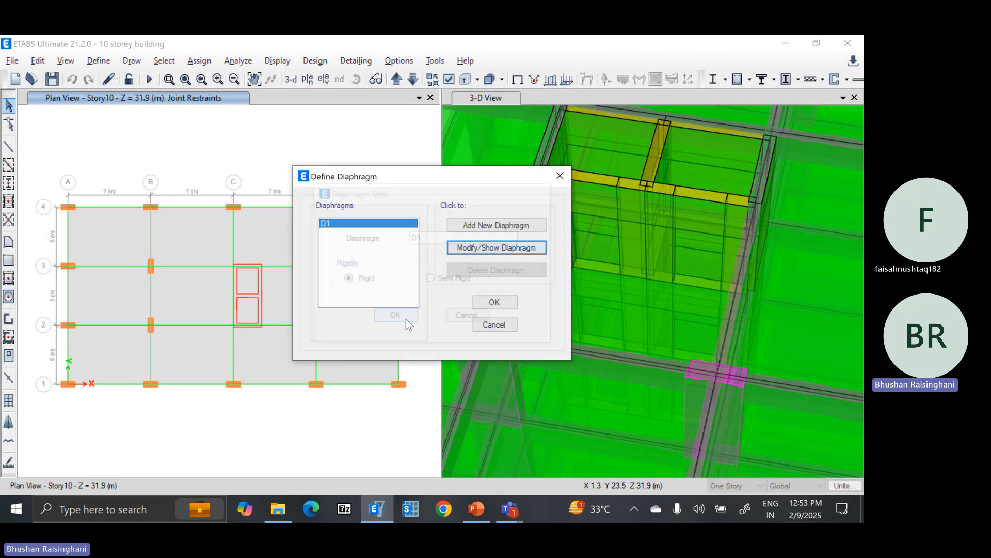
click(494, 305)
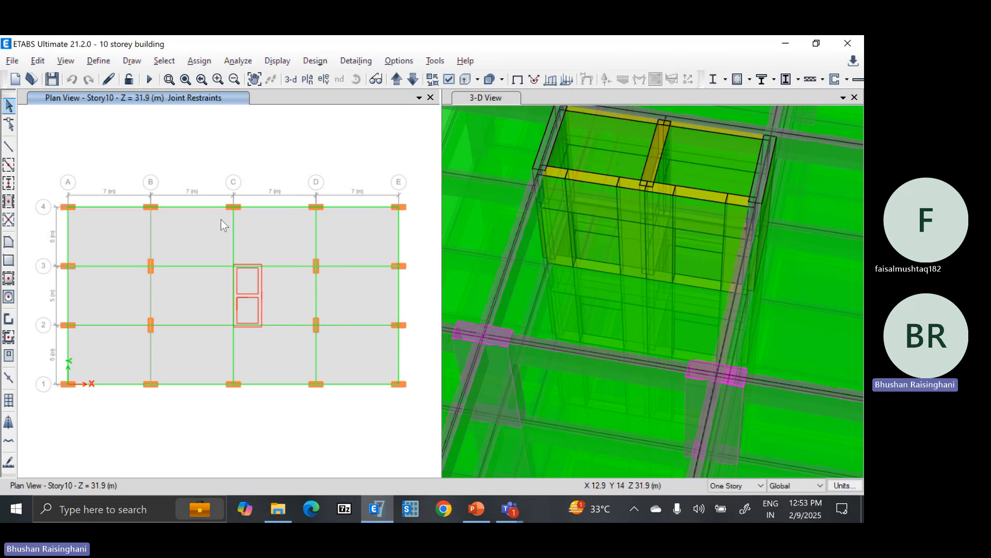
Select all floor objects in the model by object type.
click(163, 65)
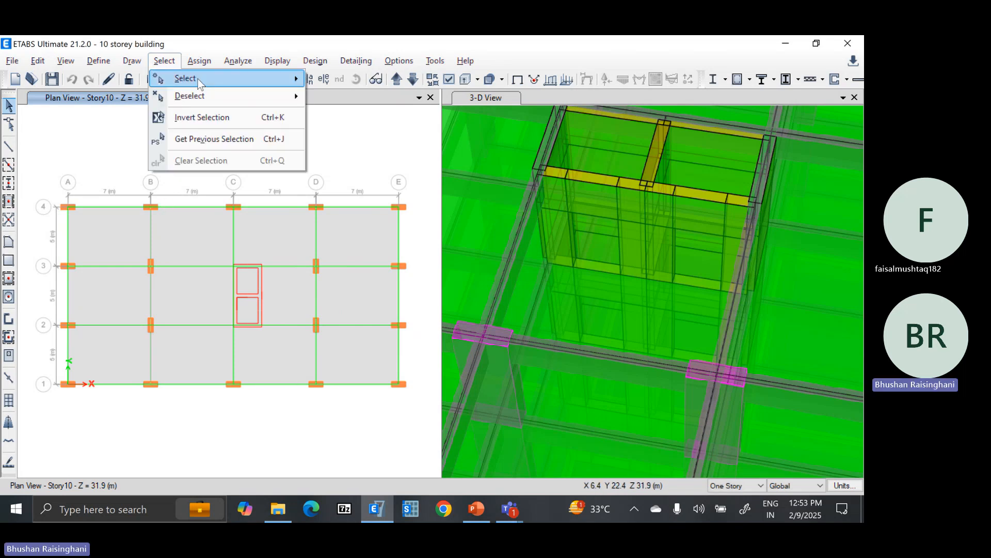
mouse_move(200, 83)
click(374, 172)
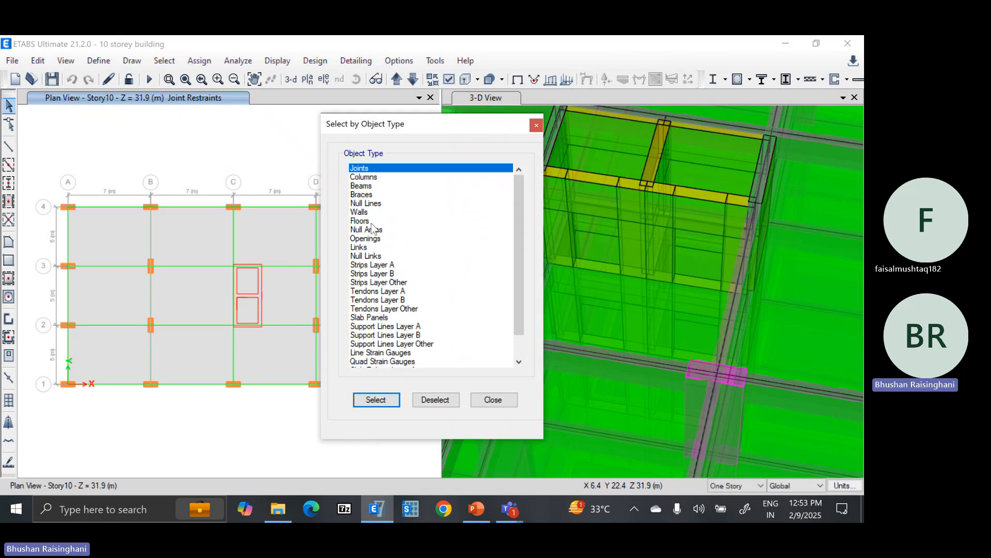
click(372, 223)
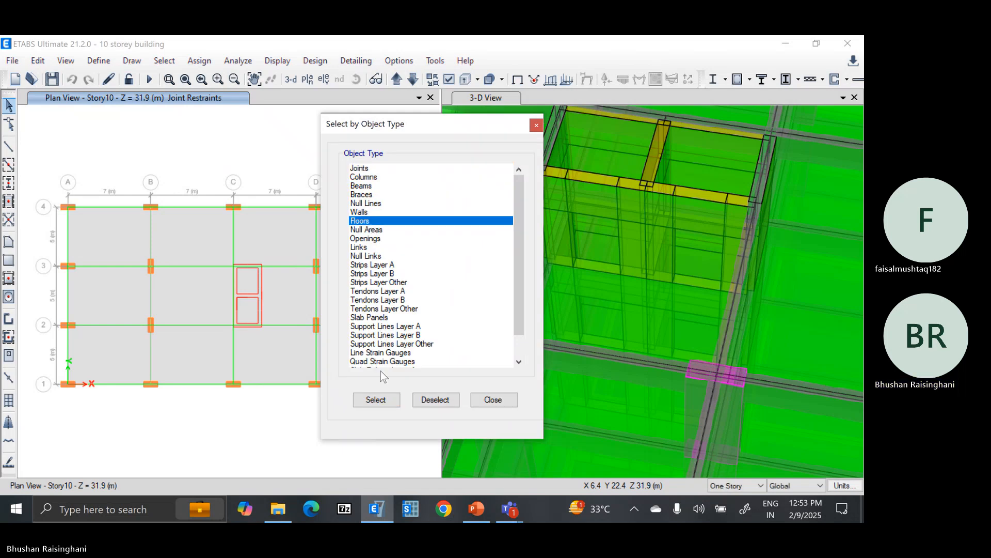
click(376, 400)
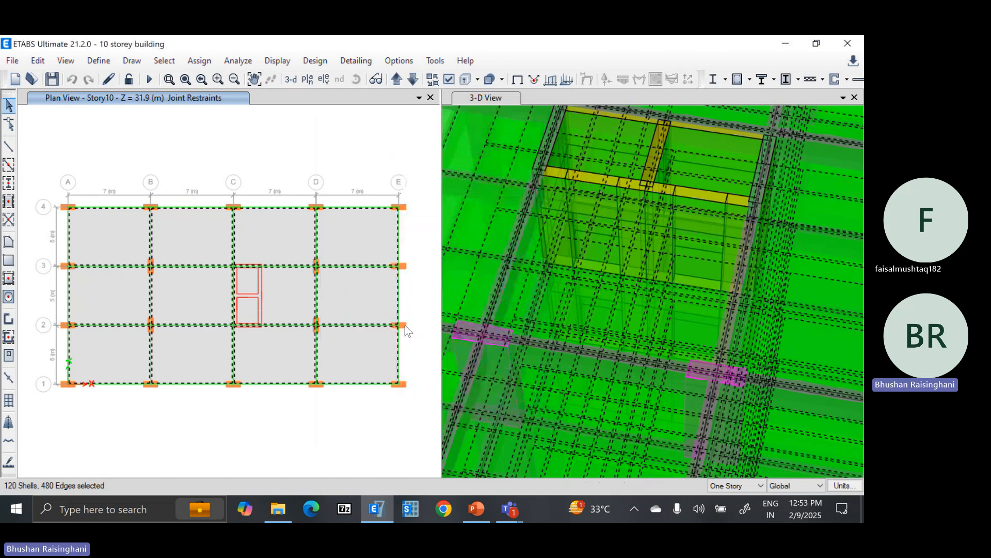
Assign diaphragm D1 to the selected floor shells.
click(199, 60)
mouse_move(253, 111)
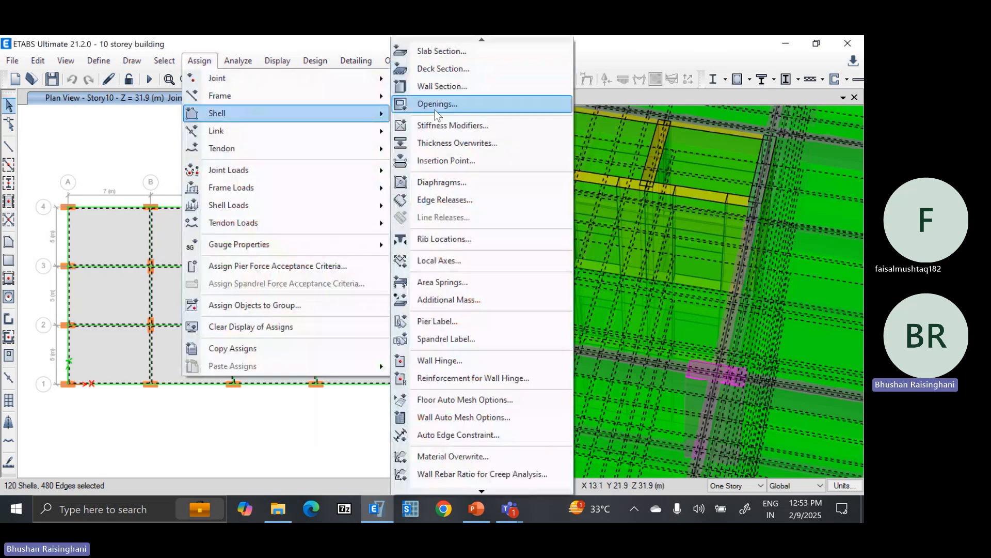
click(435, 182)
click(382, 176)
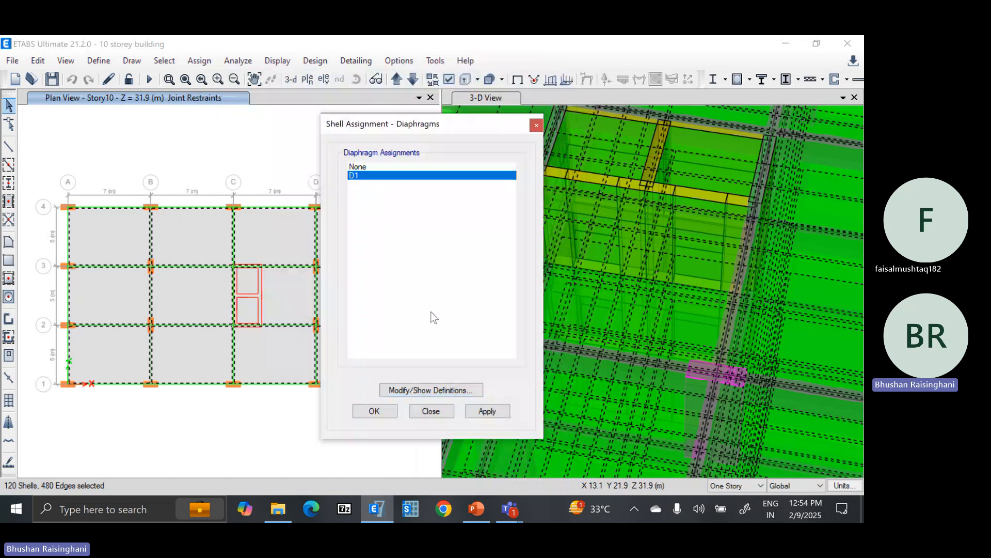
click(481, 412)
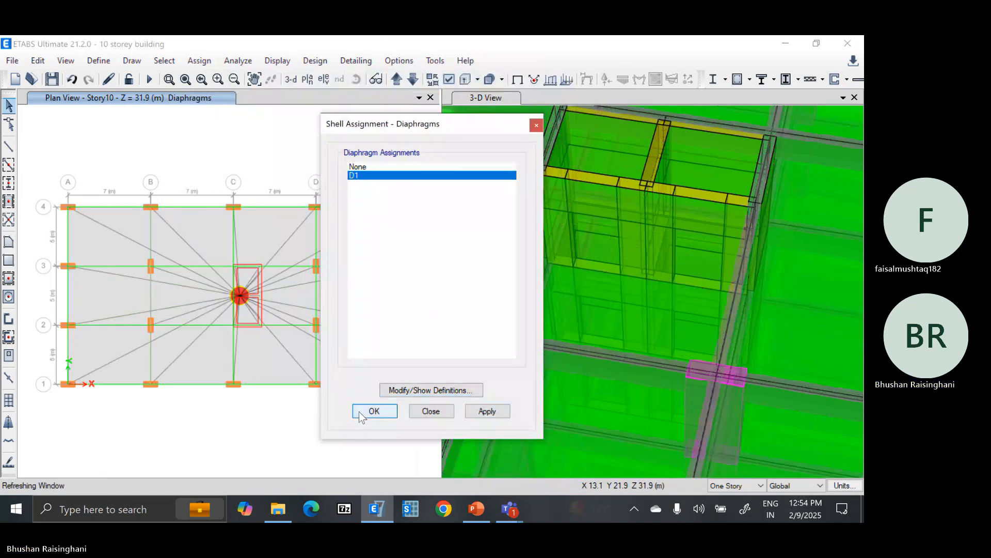
click(361, 414)
Check the diaphragm assignment on the plan views from Story9 down to Story7.
click(412, 79)
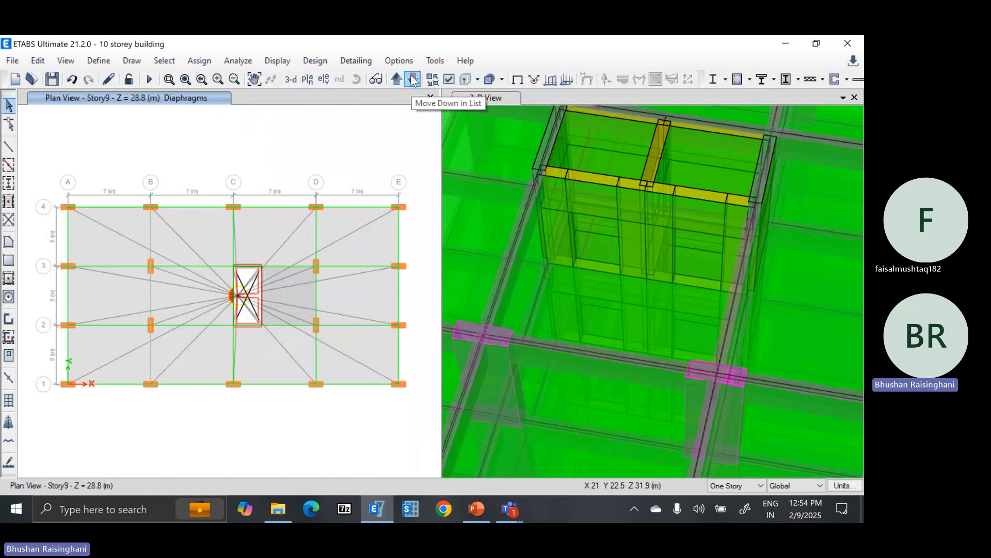
click(413, 79)
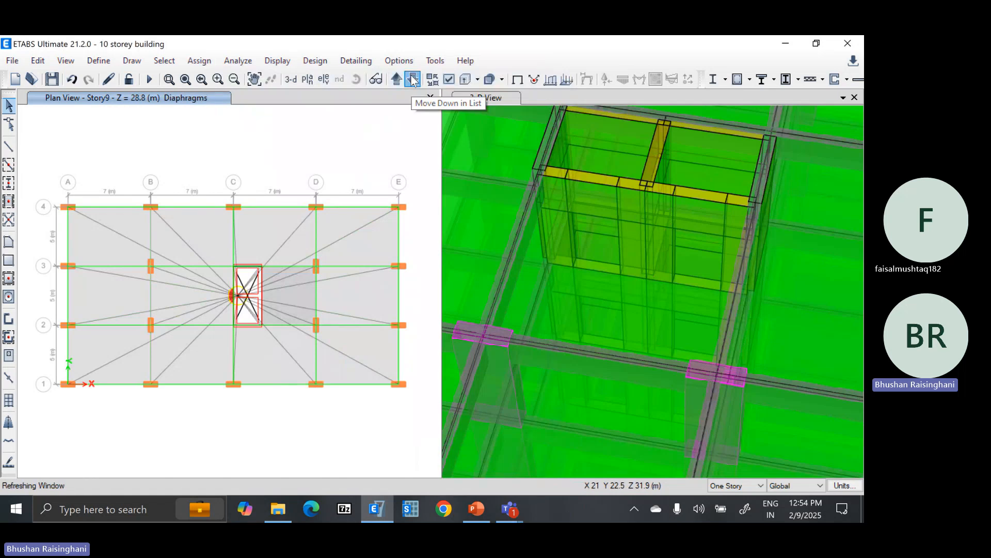
click(413, 79)
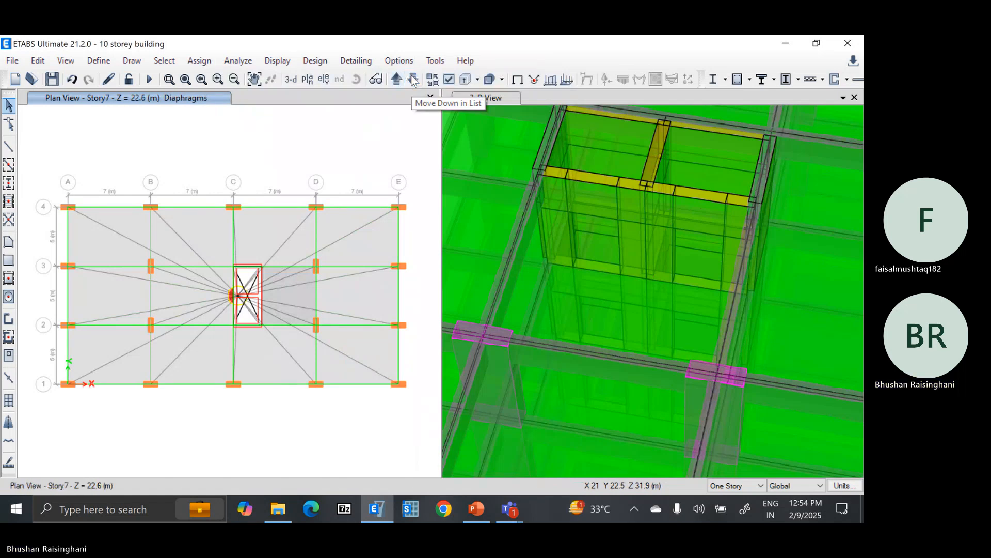
Check the diaphragm assignment on the plan views from Story6 up to Story10.
click(412, 79)
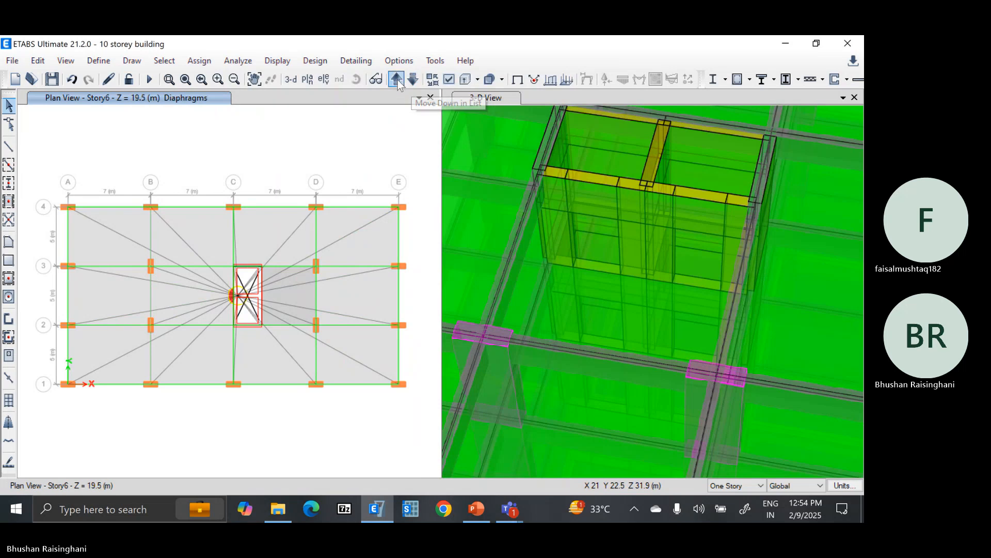
click(397, 79)
click(396, 79)
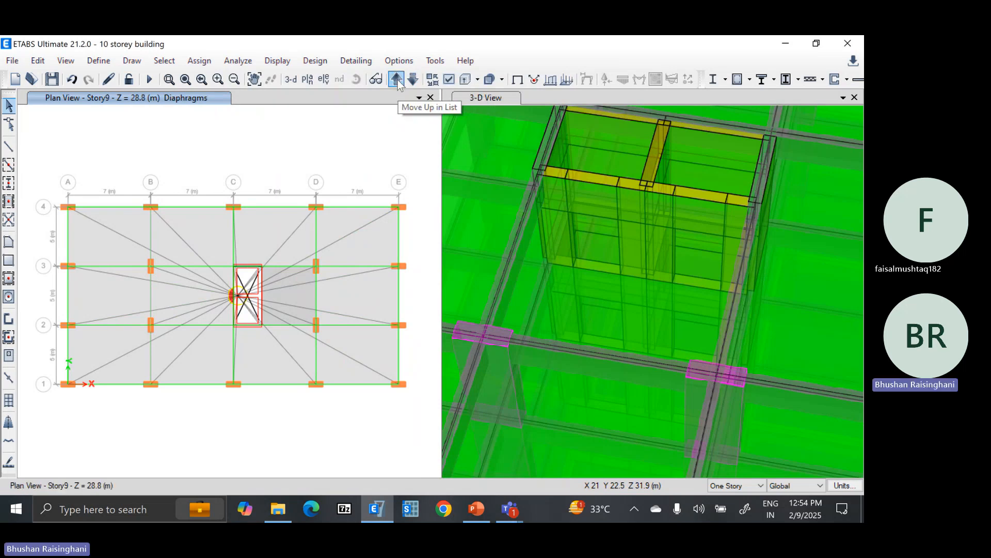
click(397, 79)
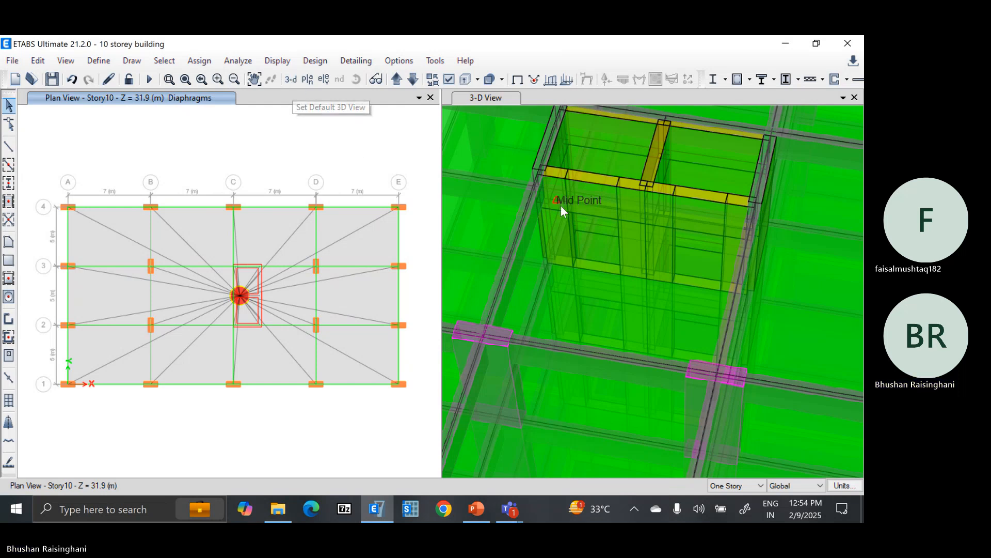
Inspect the whole building in 3D from a low side angle, alongside the Story10 diaphragm plan.
scroll(560, 210, down, 5)
click(556, 279)
click(356, 79)
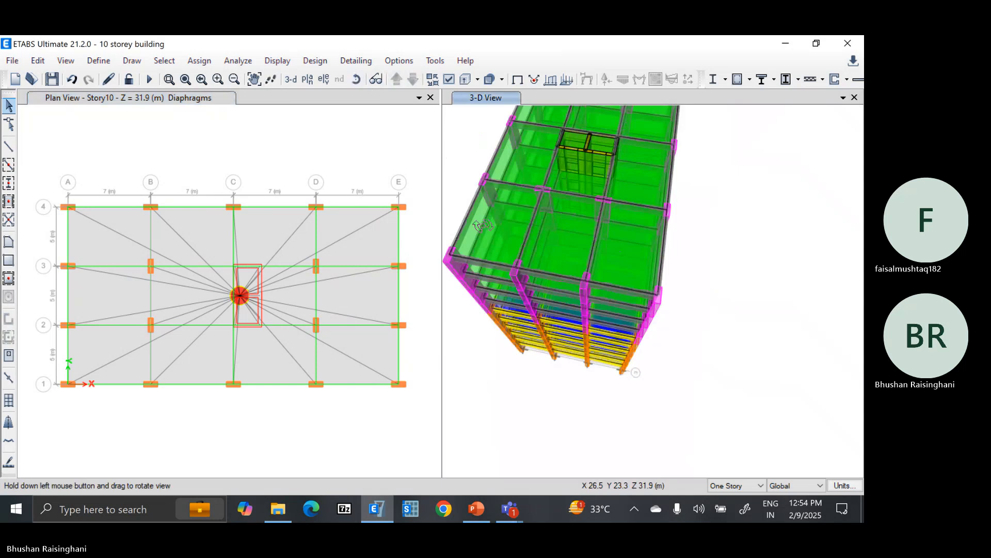
drag(557, 294, 528, 207)
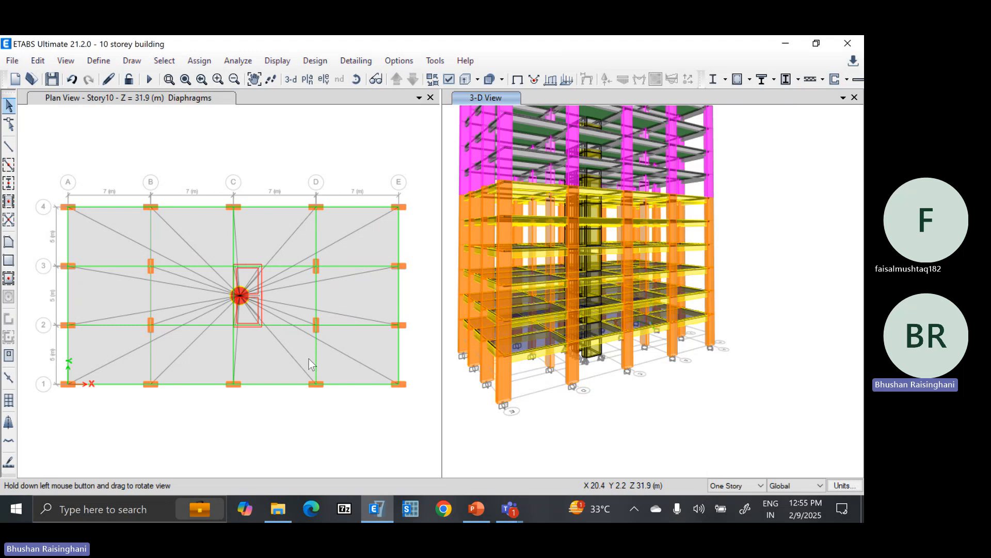
scroll(305, 360, down, 2)
scroll(288, 366, up, 2)
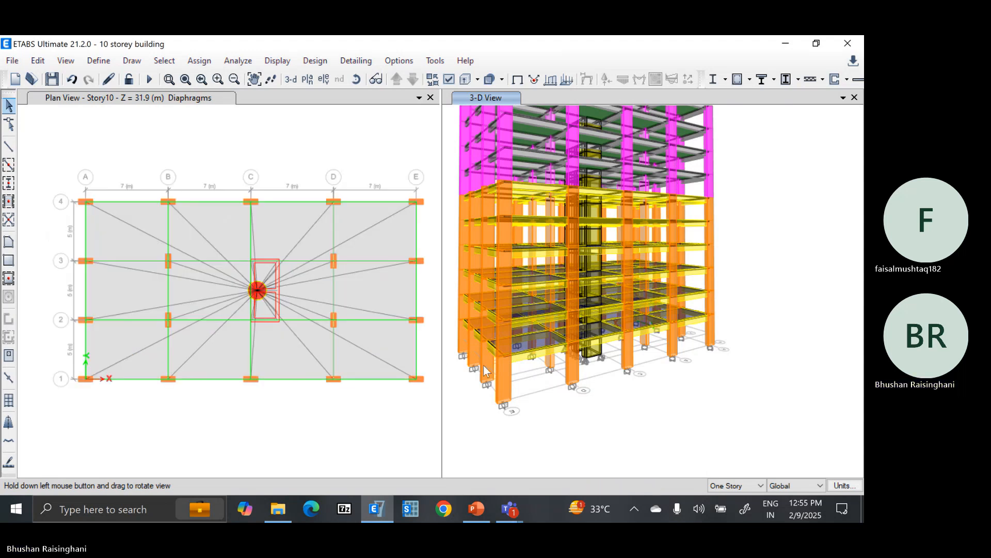
scroll(471, 353, down, 2)
scroll(470, 350, up, 3)
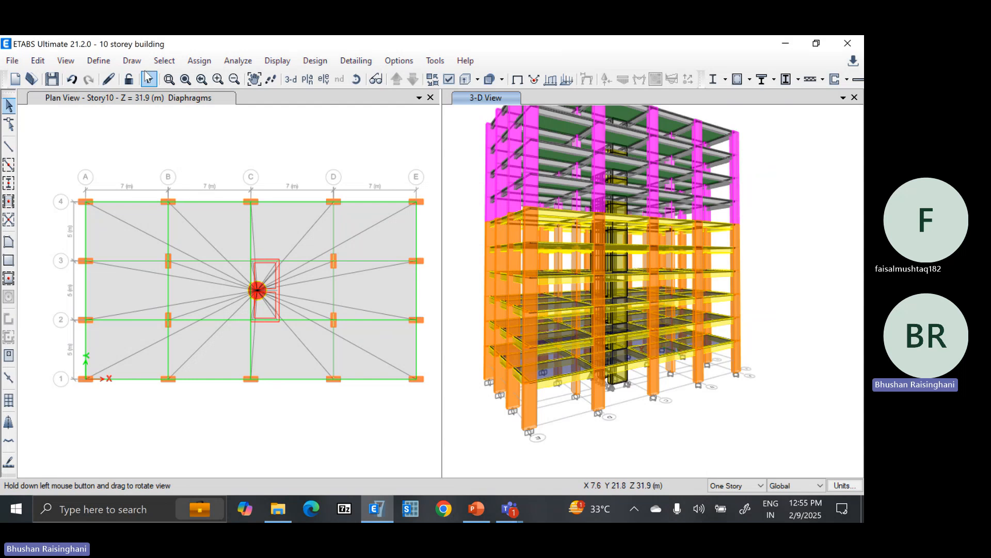
Review the defined pier labels and spandrel labels without changing them.
click(101, 60)
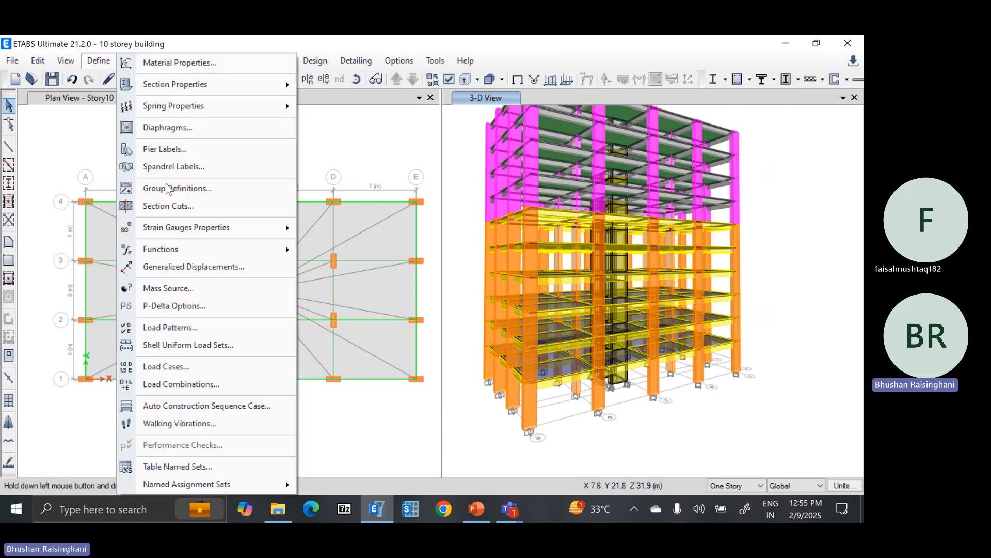
click(189, 149)
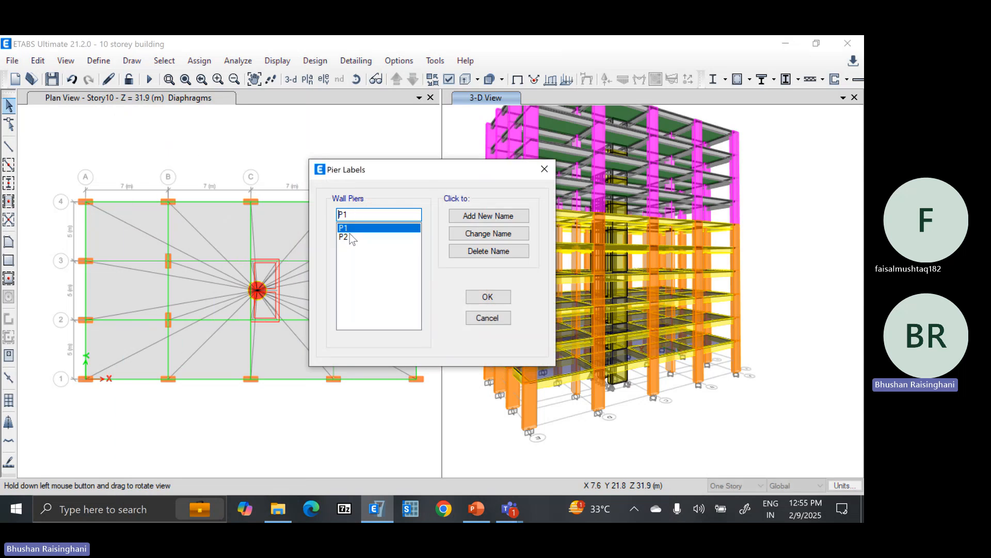
click(481, 319)
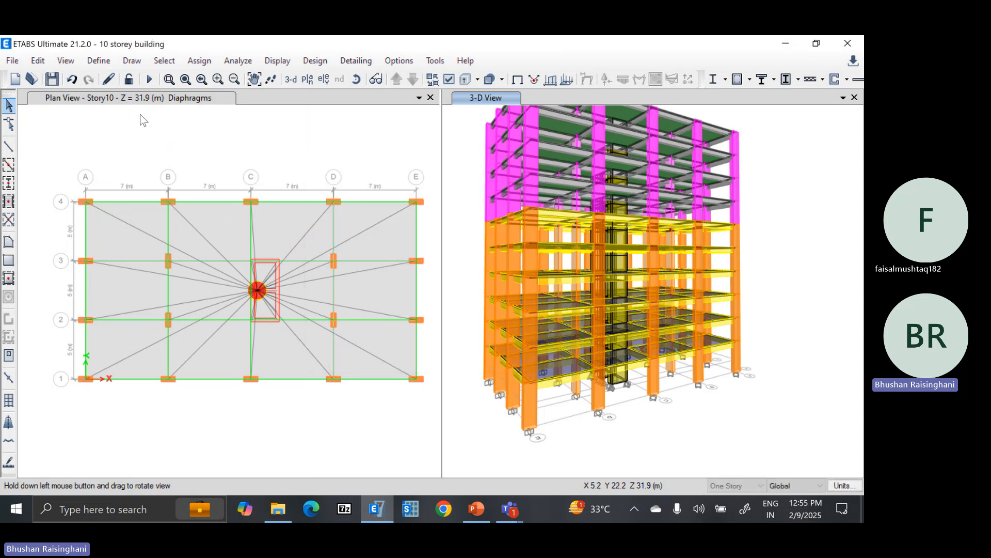
click(100, 61)
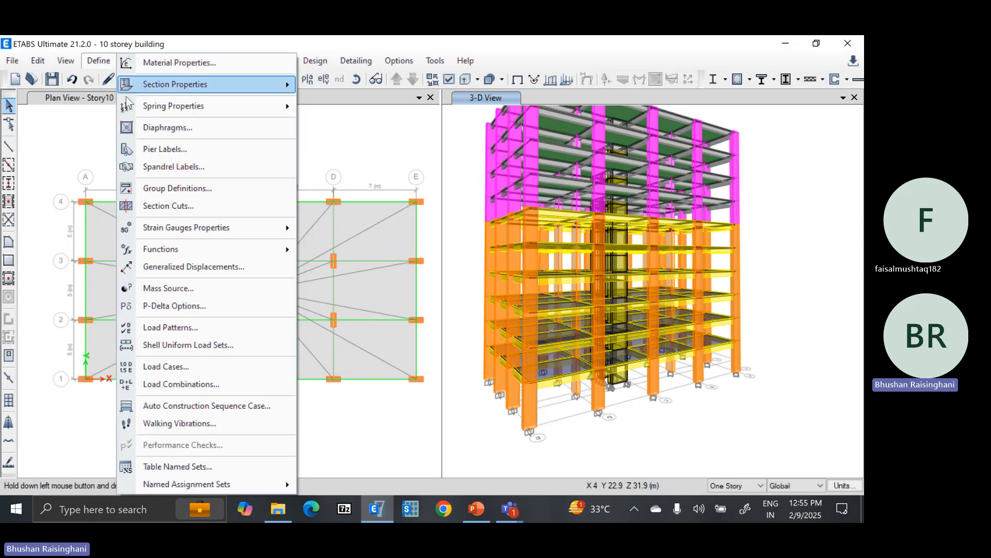
click(185, 167)
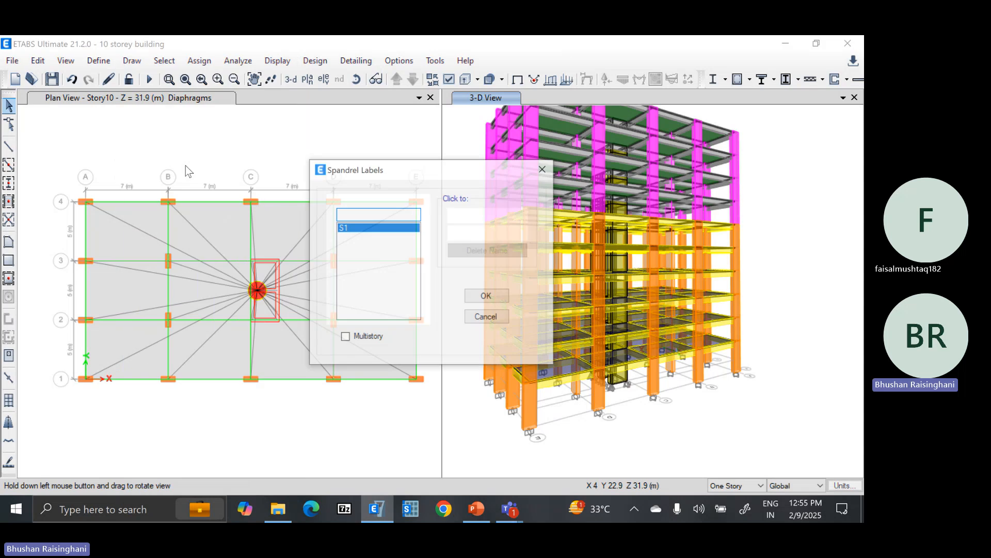
click(488, 319)
Open the response spectrum function definitions and choose IS 1893:2016 as the function type to add.
click(98, 67)
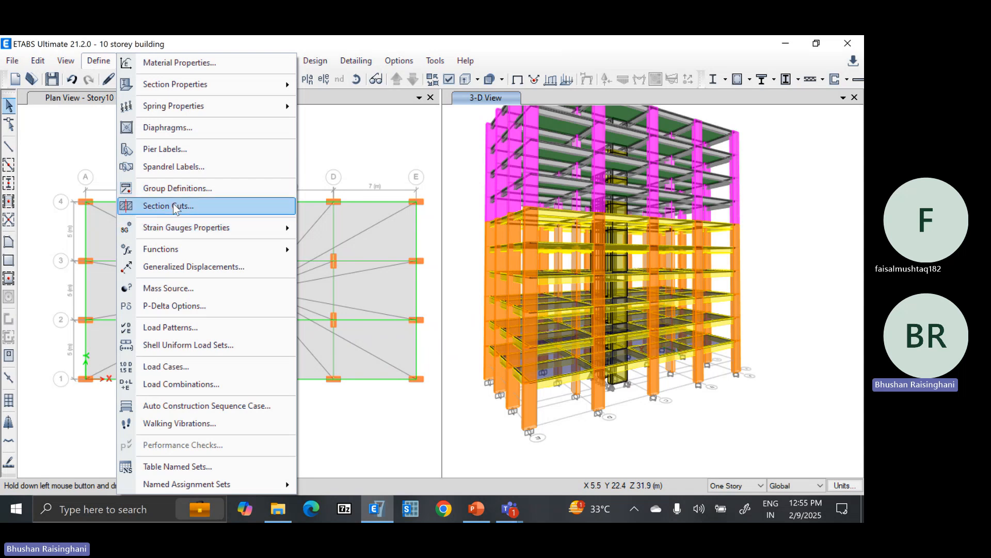
mouse_move(178, 248)
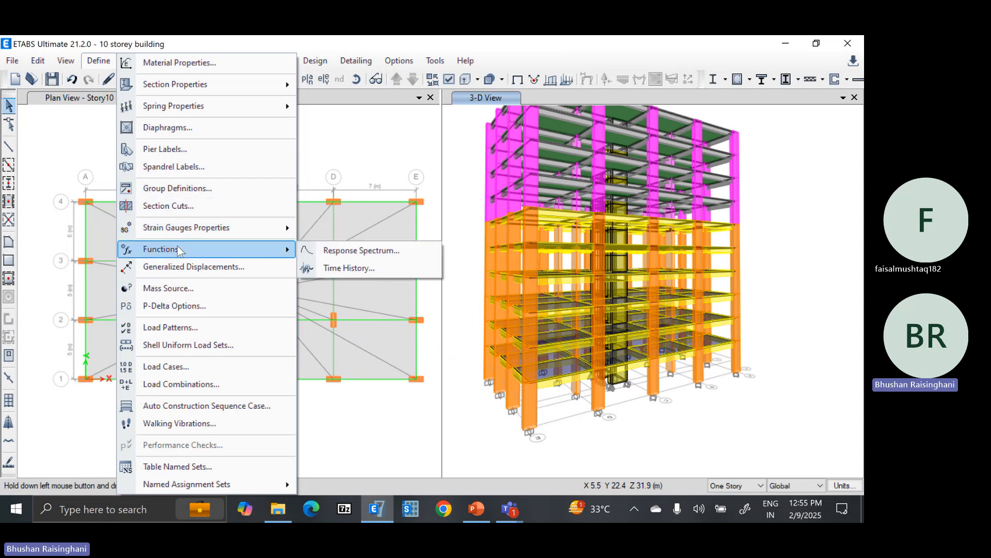
click(359, 251)
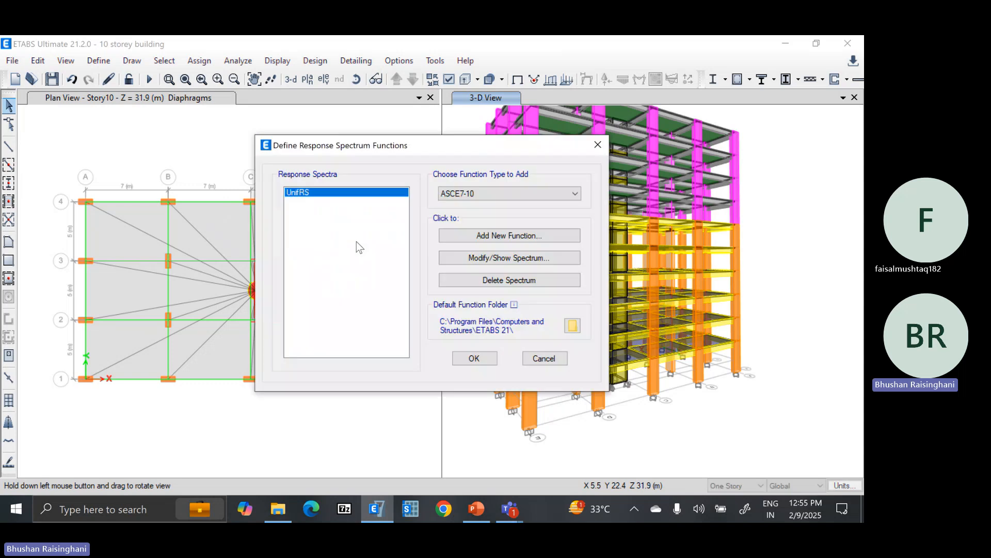
click(461, 196)
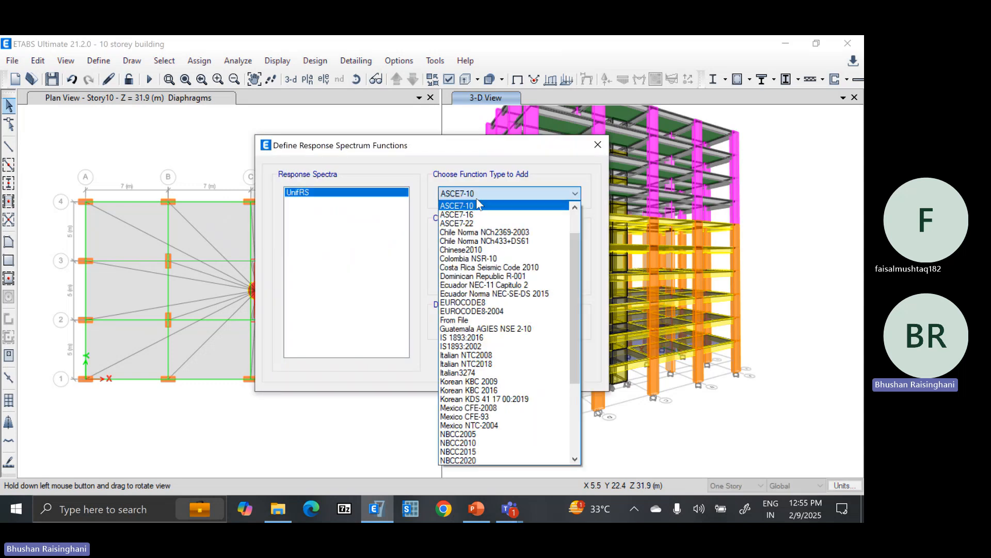
click(480, 338)
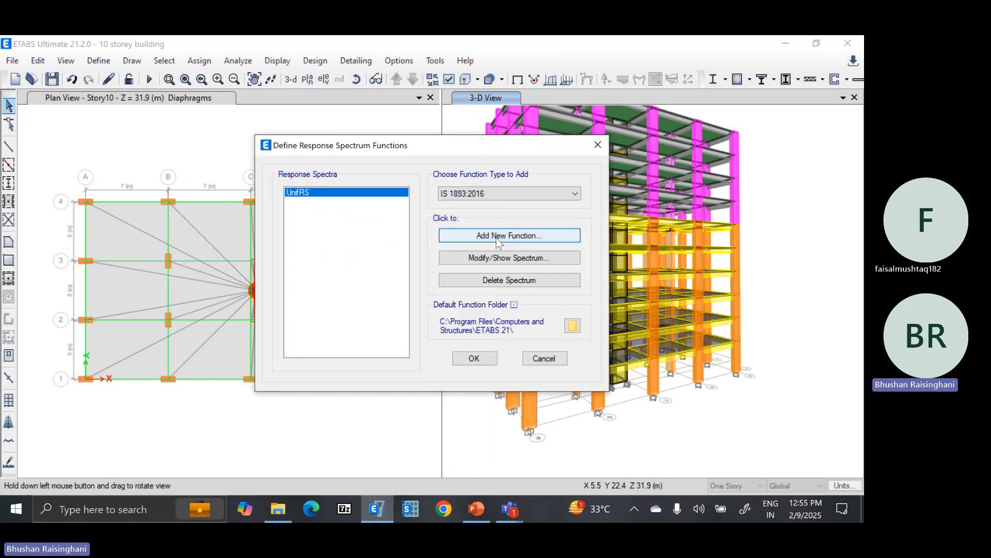
click(497, 238)
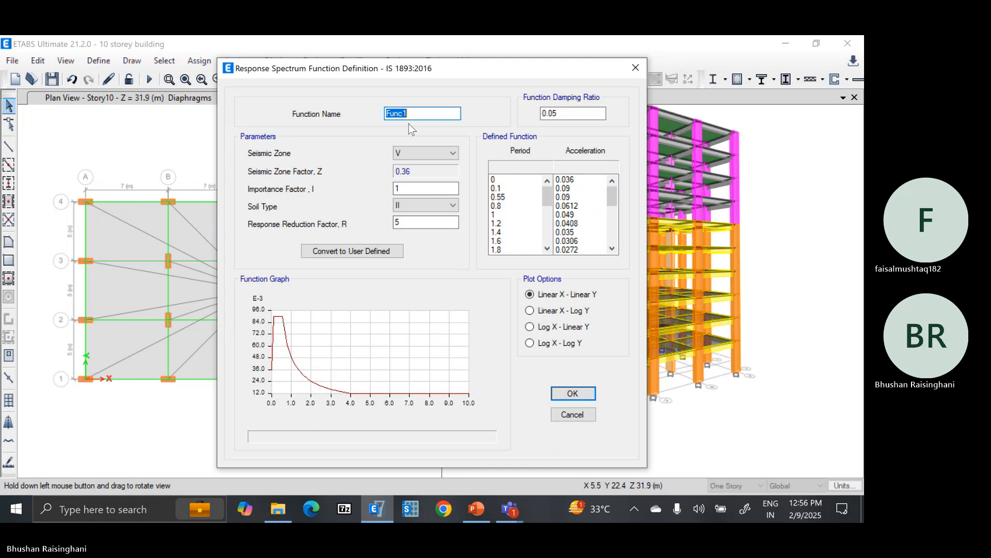
text(SR)
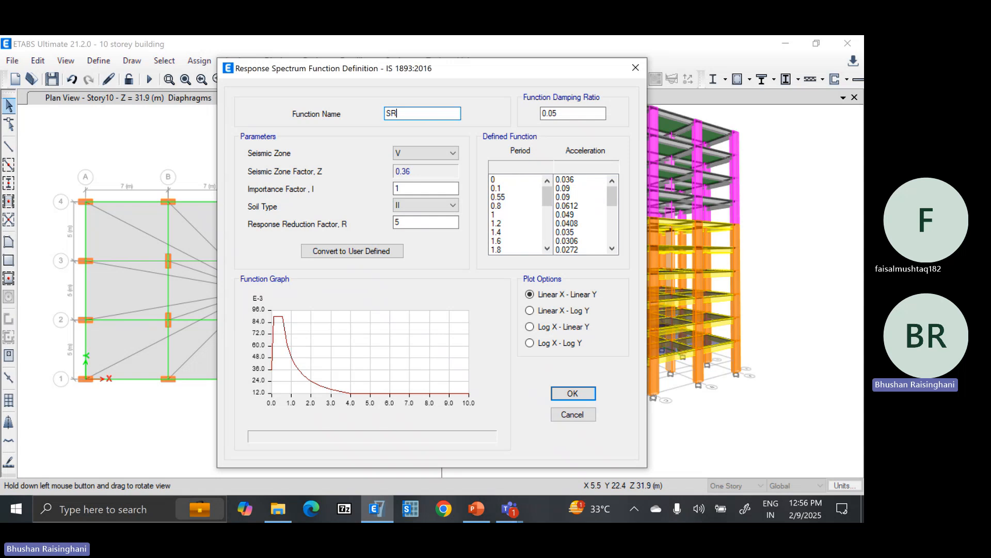
text(-V)
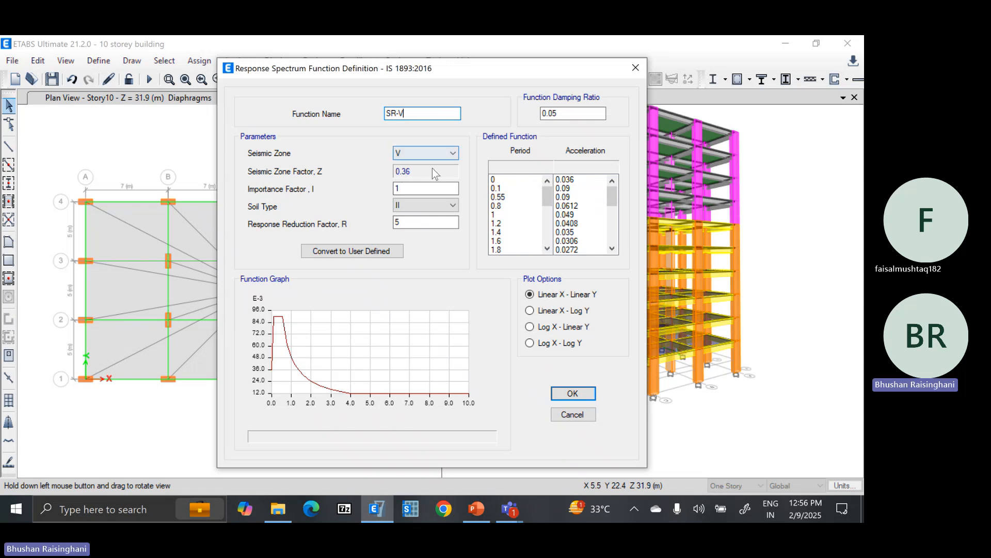
click(421, 189)
text(.2)
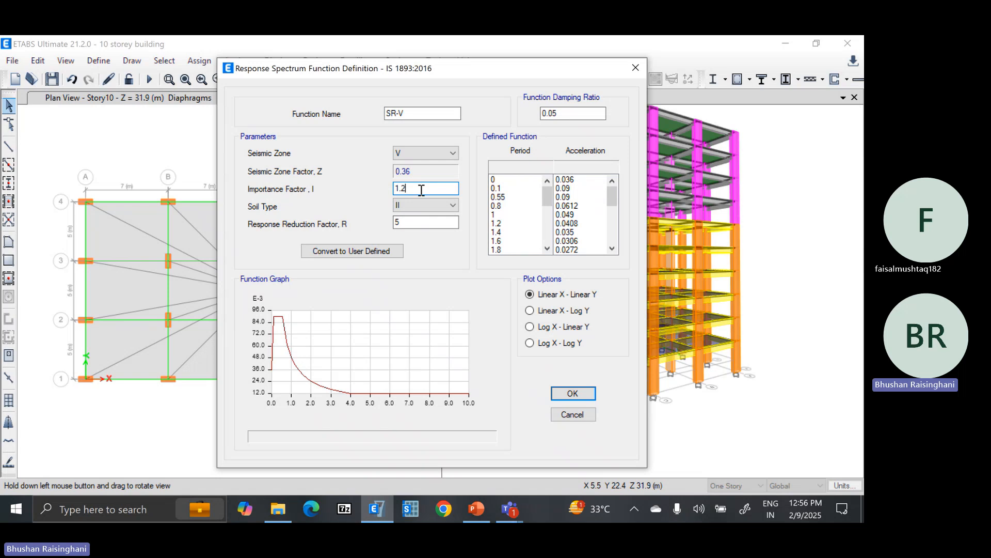
click(426, 223)
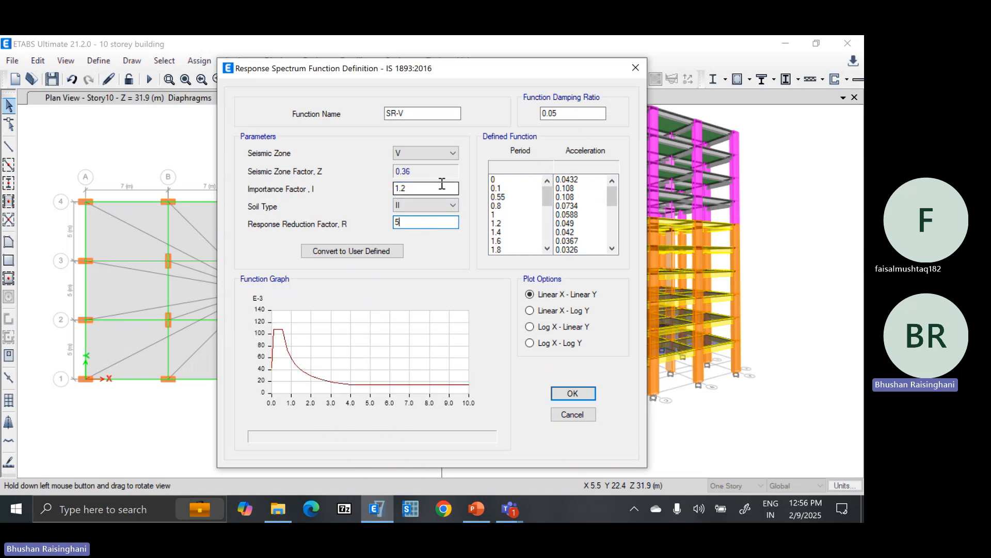
click(438, 206)
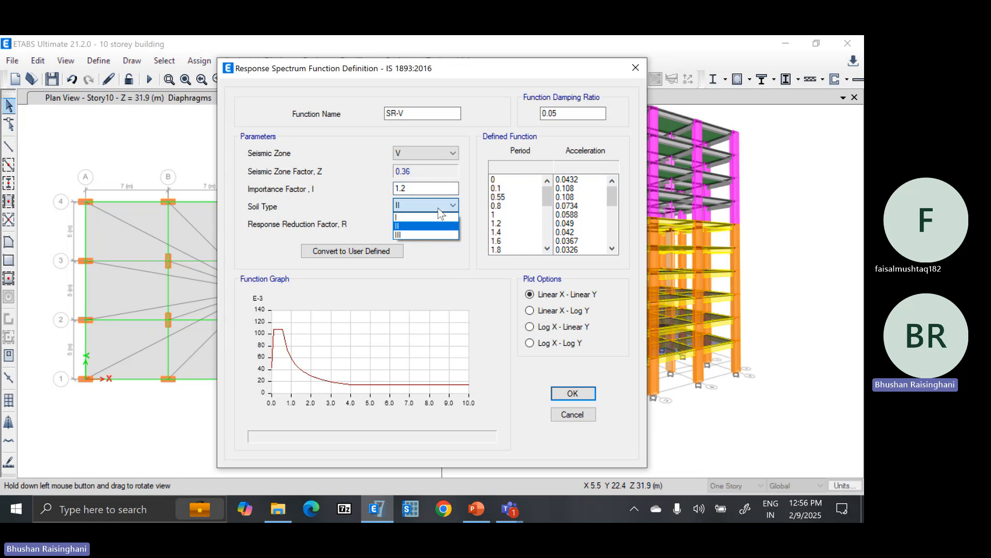
click(431, 225)
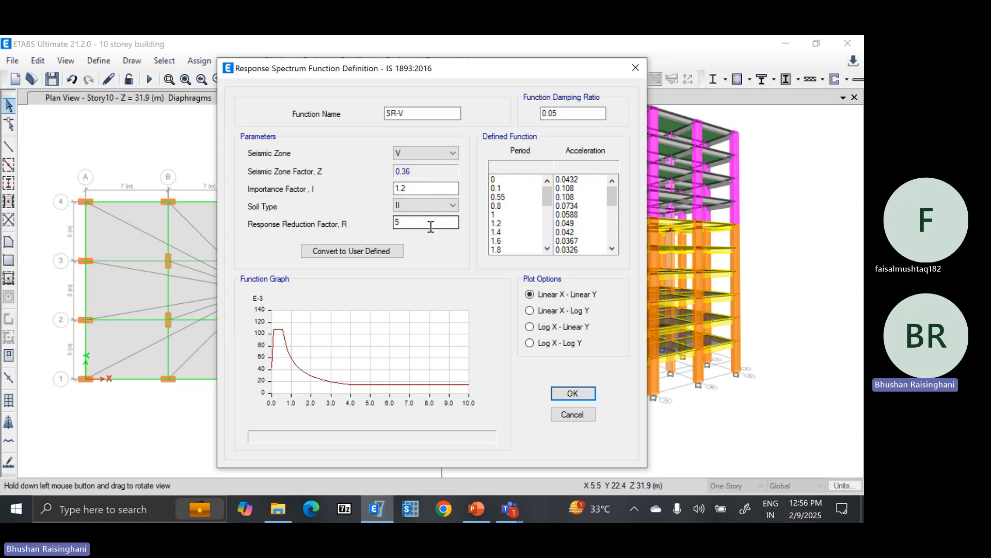
click(430, 225)
drag(430, 224, 384, 227)
click(416, 223)
click(373, 252)
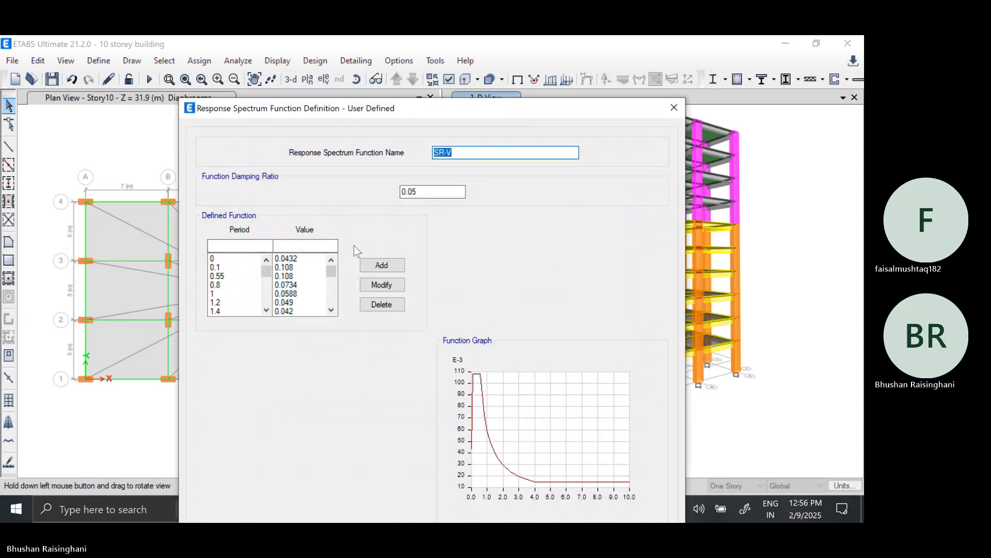
click(673, 108)
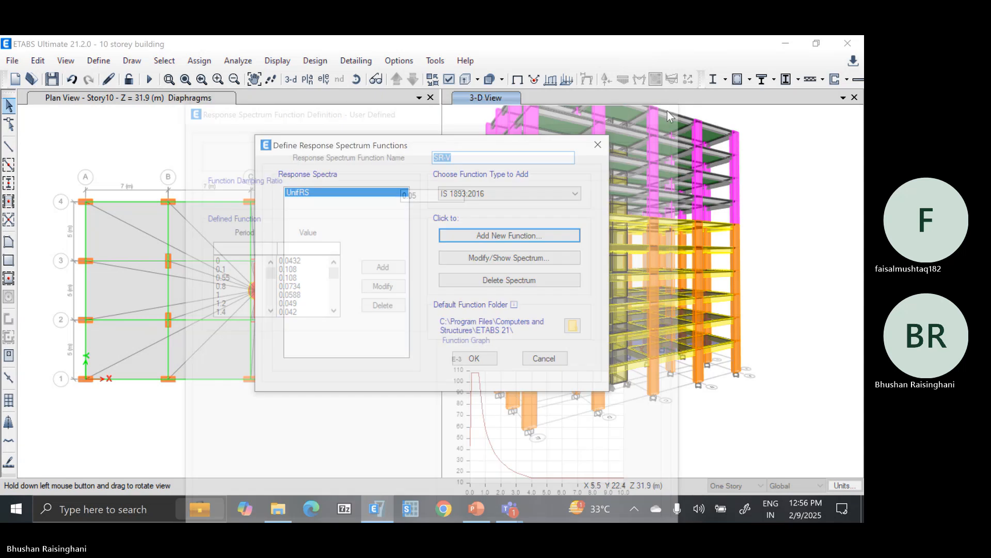
Add a new IS 1893:2016 response spectrum function with an importance factor of 1.2.
click(499, 237)
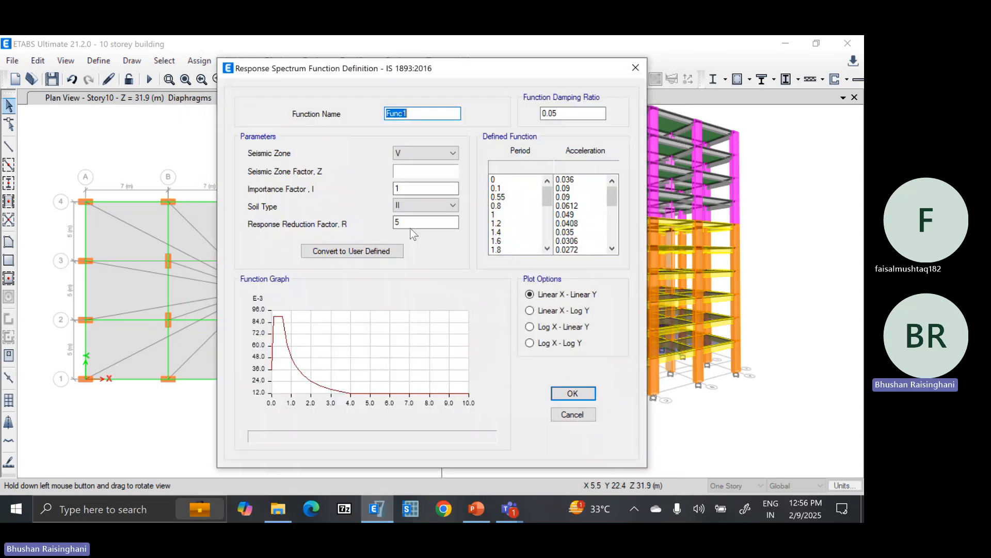
click(414, 188)
text(.2)
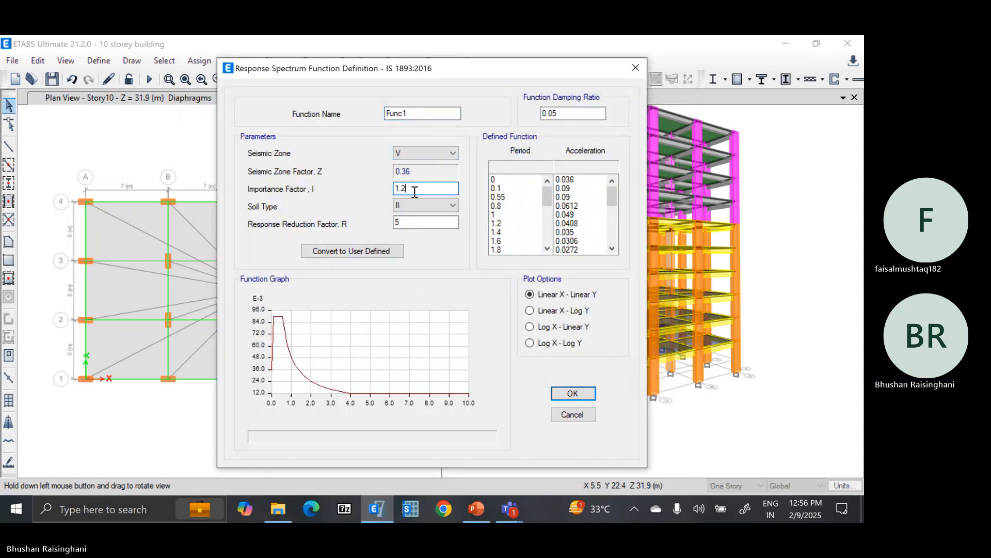
click(427, 222)
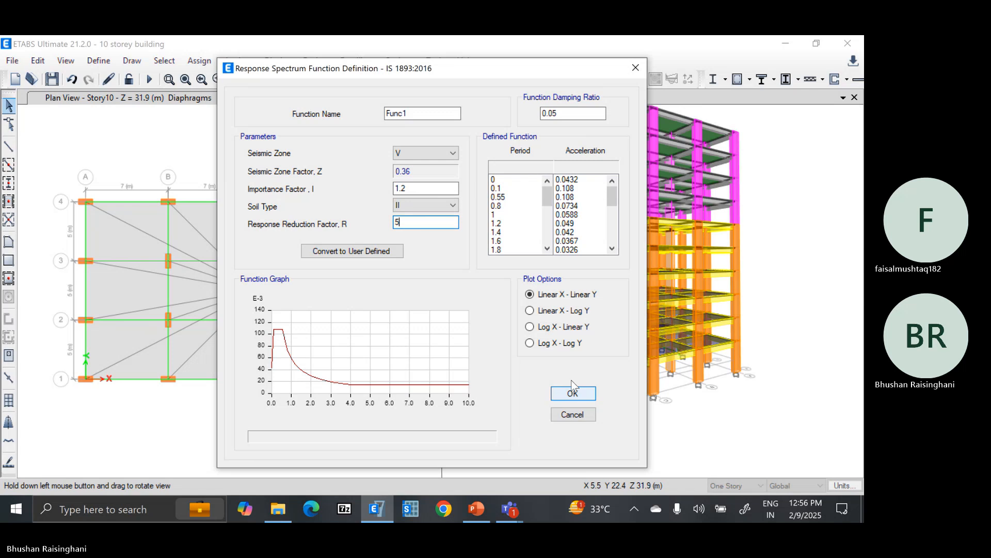
click(568, 112)
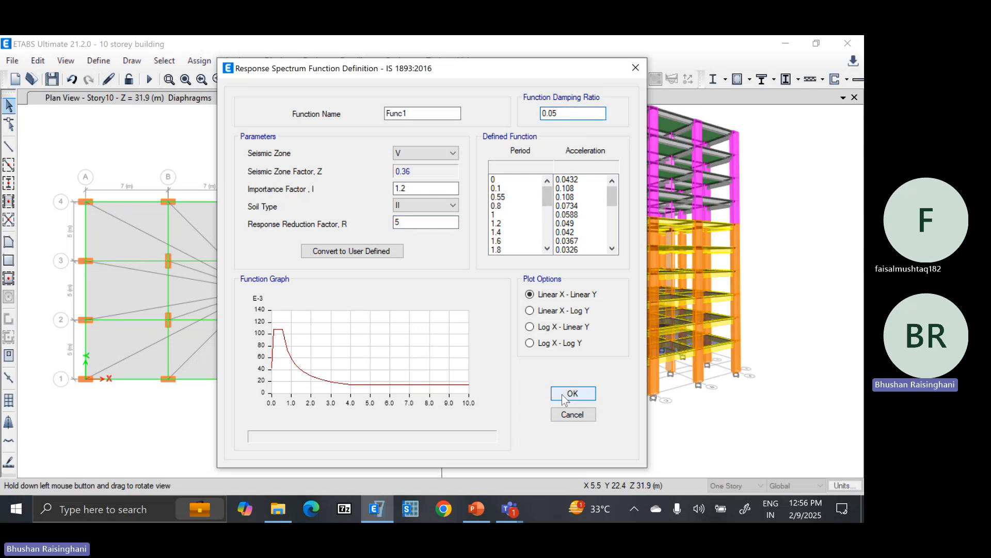
Name the response spectrum function SH-V and accept it, and delete the UnifRS spectrum.
double_click(423, 113)
text(SR)
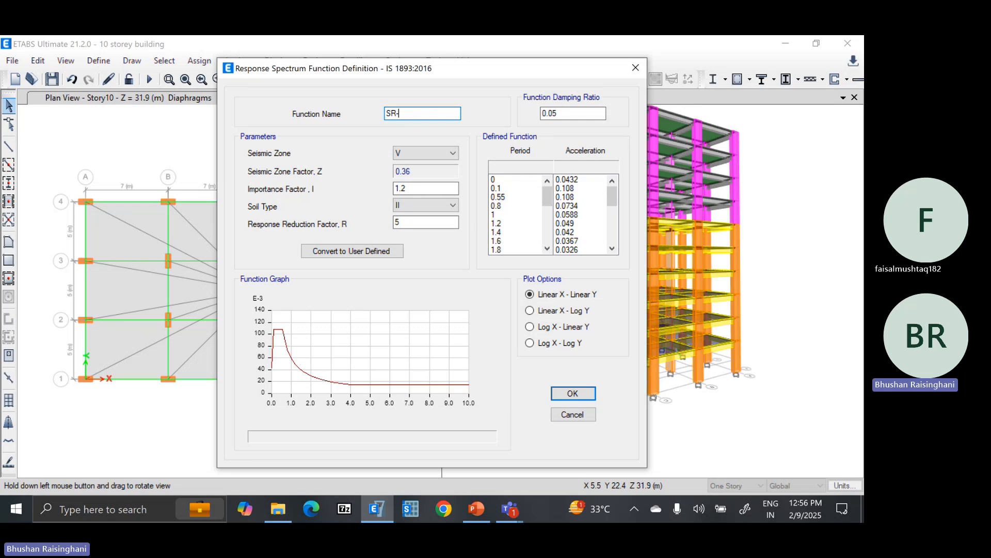
text(-)
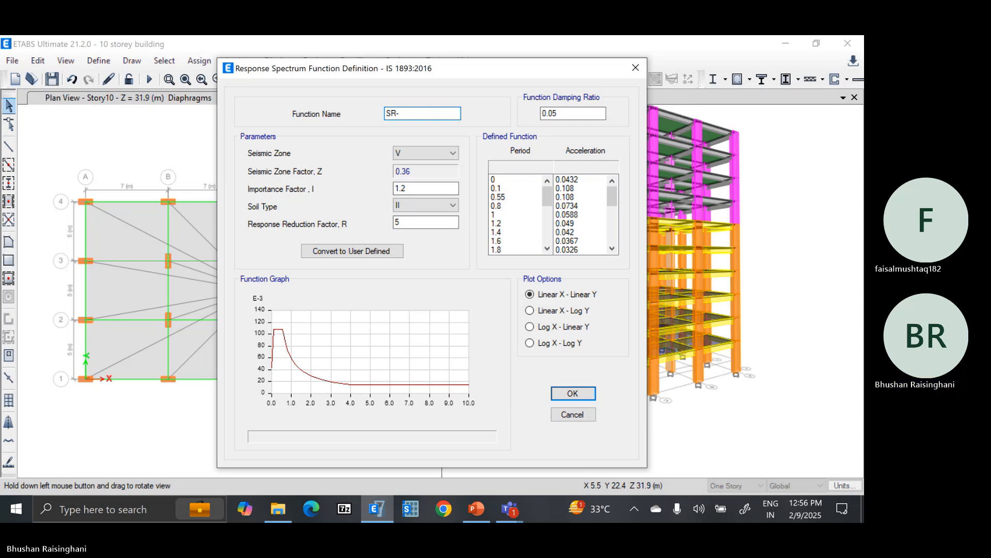
text(H)
key(BackSpace)
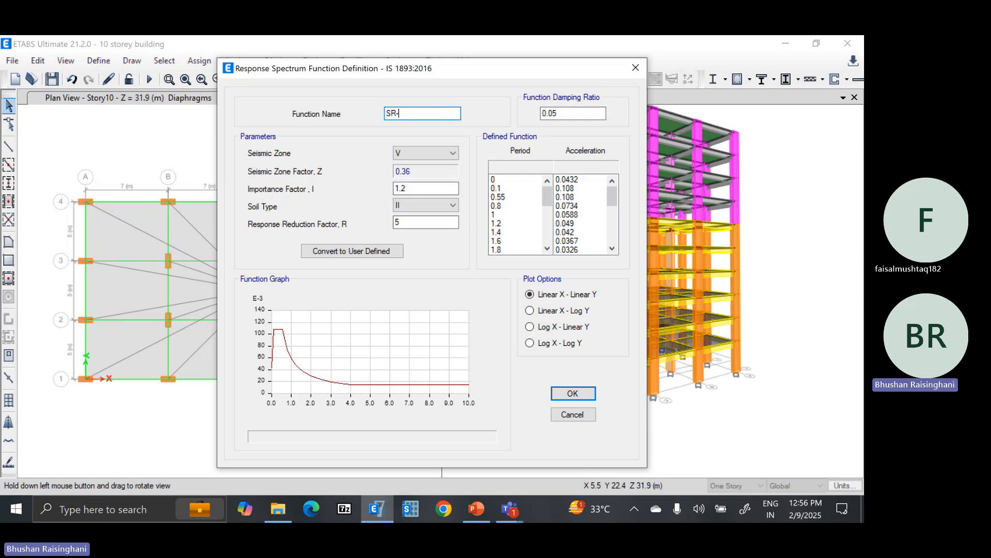
key(BackSpace)
click(572, 395)
click(369, 201)
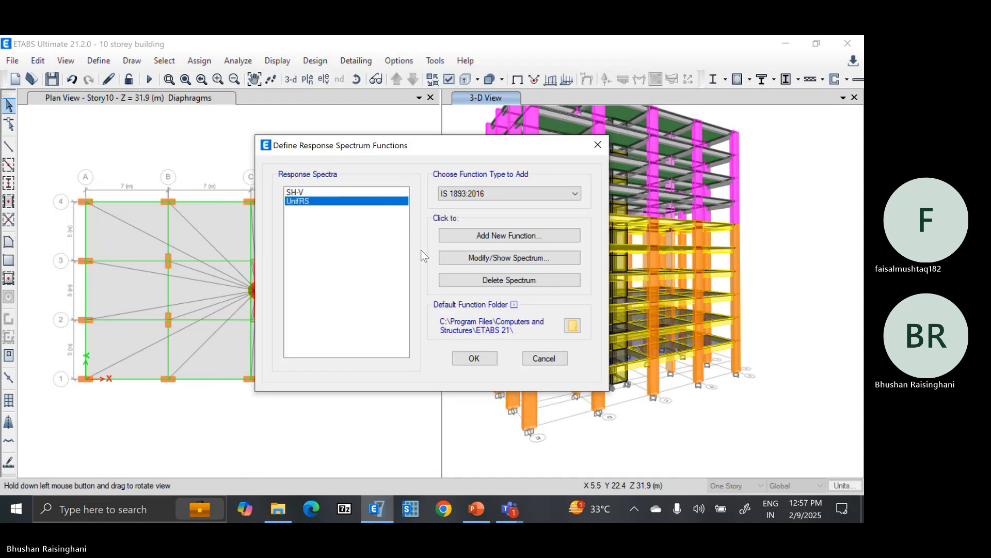
click(509, 280)
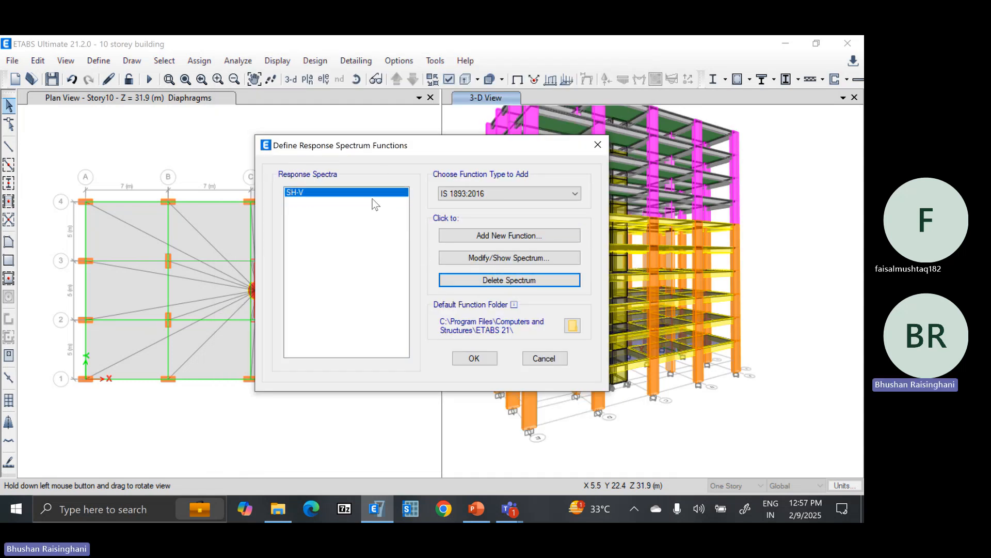
Add a second IS 1893:2016 response spectrum function named SV-V with an importance factor of 1.2.
click(485, 237)
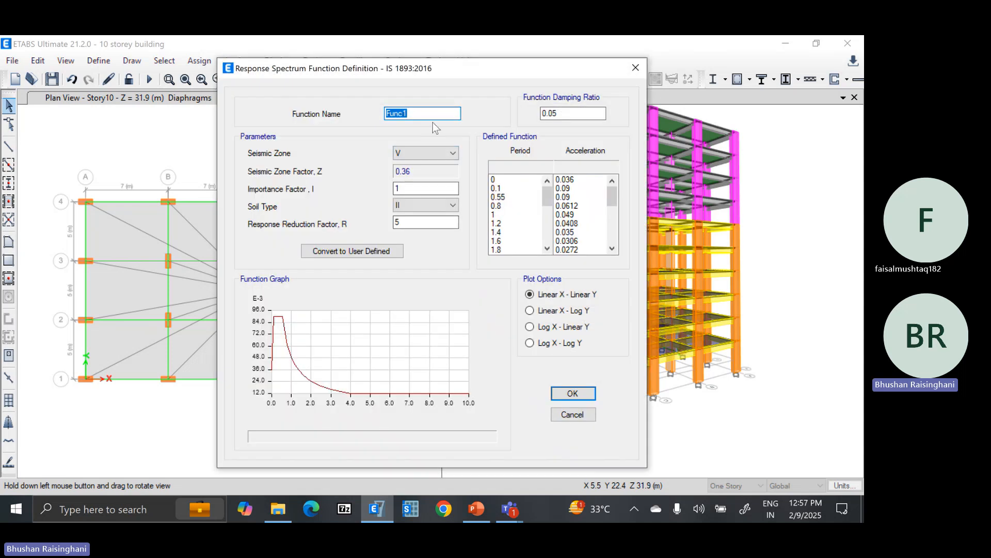
text(SV-V)
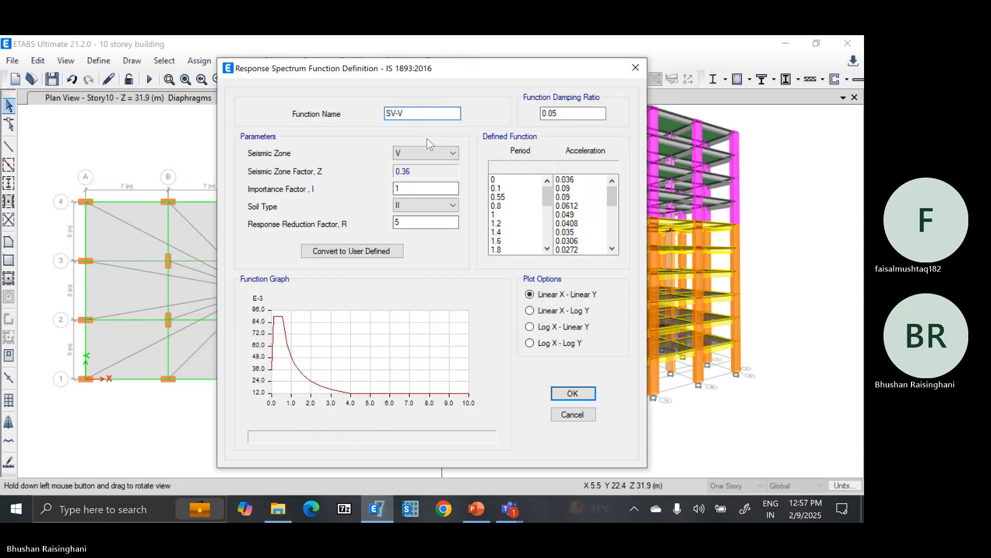
click(420, 189)
text(.)
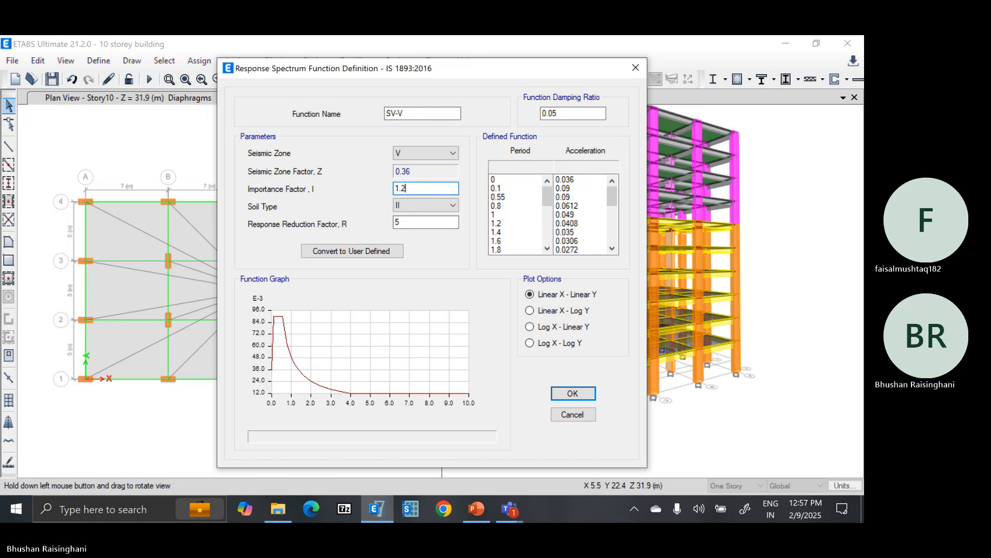
Set the SV-V spectrum's importance factor to 1.2 and convert the IS 1893:2016 function to user defined.
text(2)
click(428, 209)
click(426, 220)
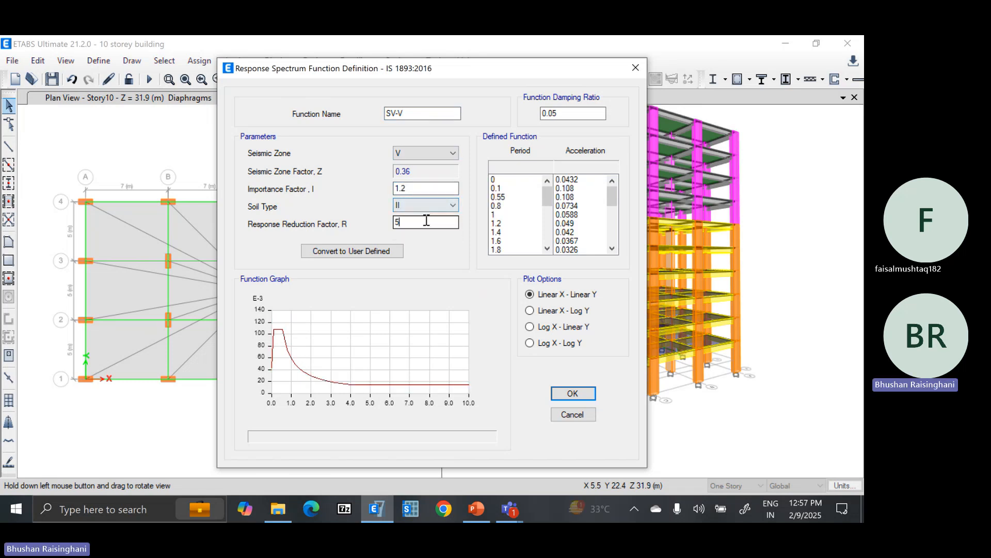
click(427, 220)
click(351, 251)
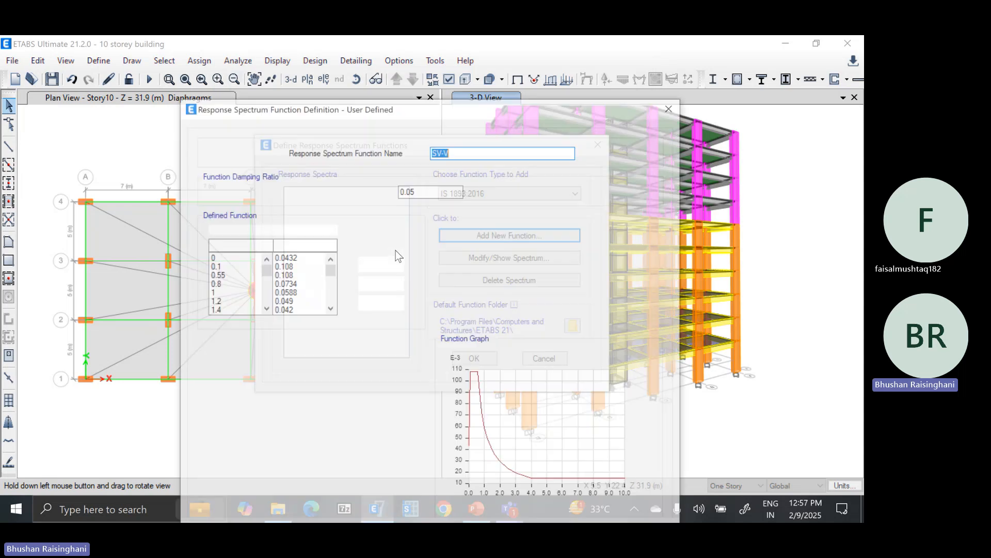
Change the SV-V spectrum value at period 0 to 2.5.
double_click(293, 248)
text(2)
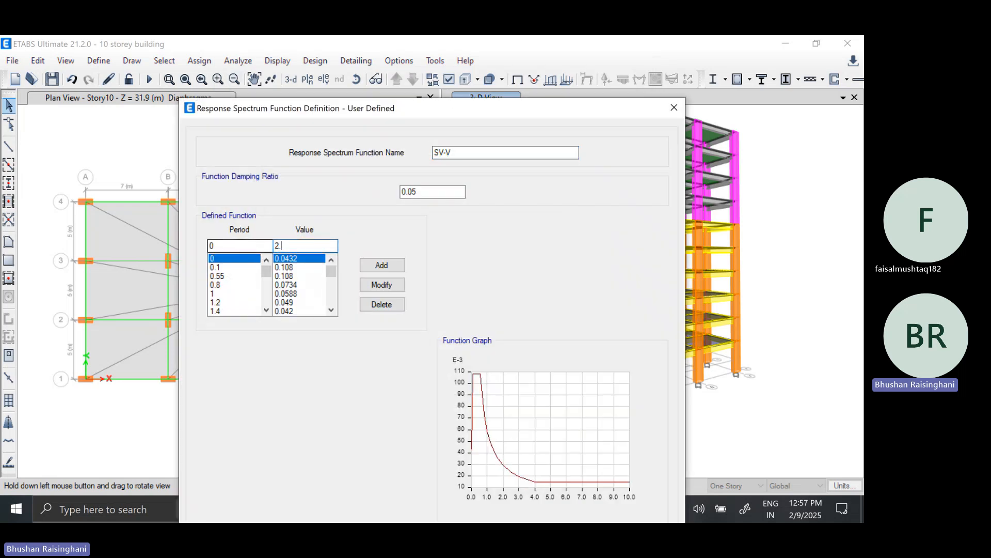
text(.5)
drag(286, 243, 243, 245)
key(ctrl+c)
click(378, 284)
Change the spectrum values at periods 0.1 and 0.55 to 2.5.
click(289, 267)
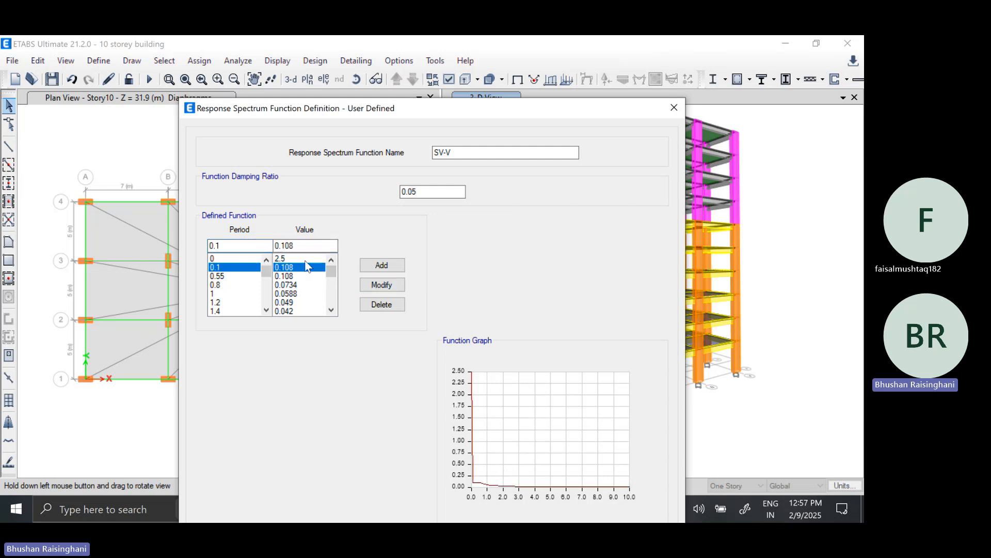
double_click(298, 247)
key(ctrl+v)
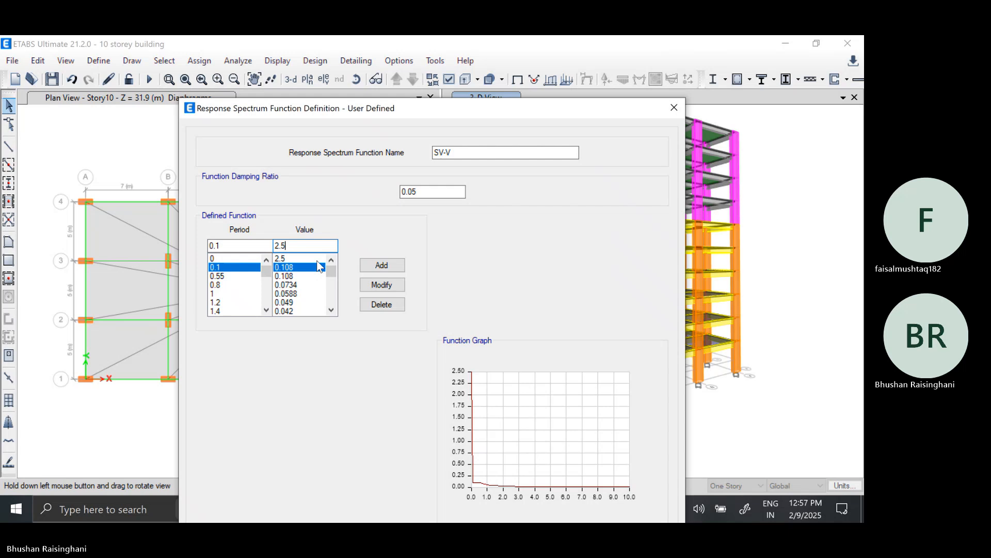
click(372, 285)
click(222, 276)
double_click(301, 245)
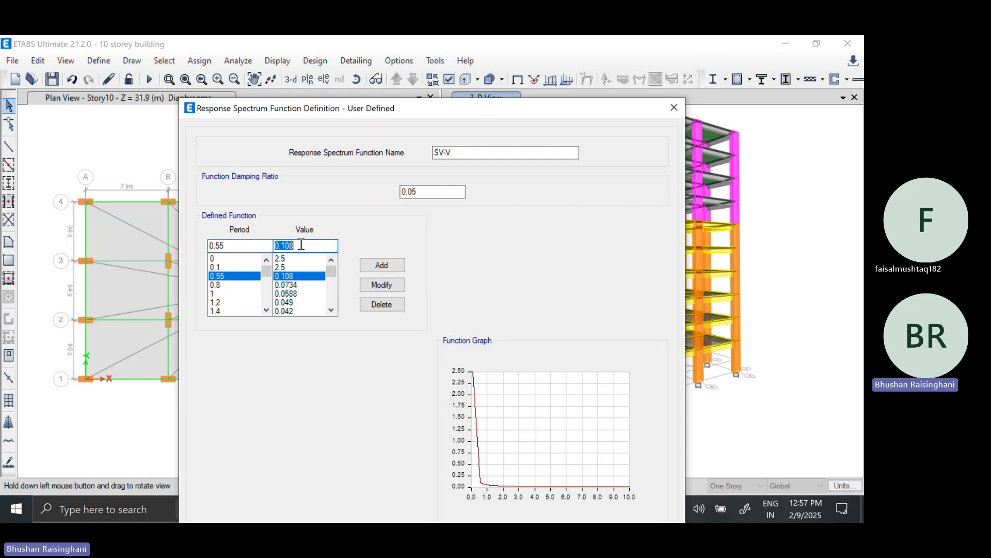
key(ctrl+v)
click(382, 284)
Change the spectrum values at periods 0.8 and 1 to 2.5.
click(306, 284)
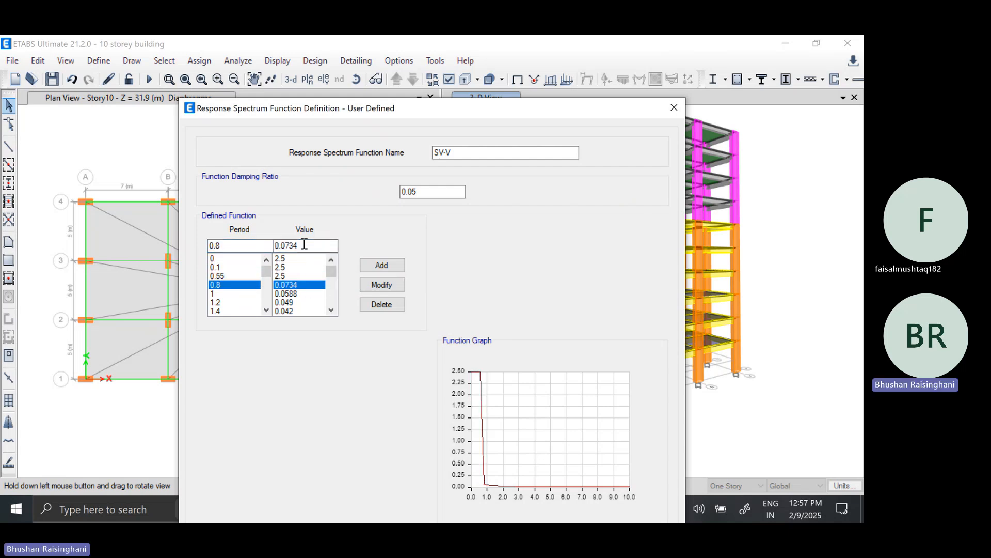
double_click(305, 245)
key(ctrl+v)
click(367, 283)
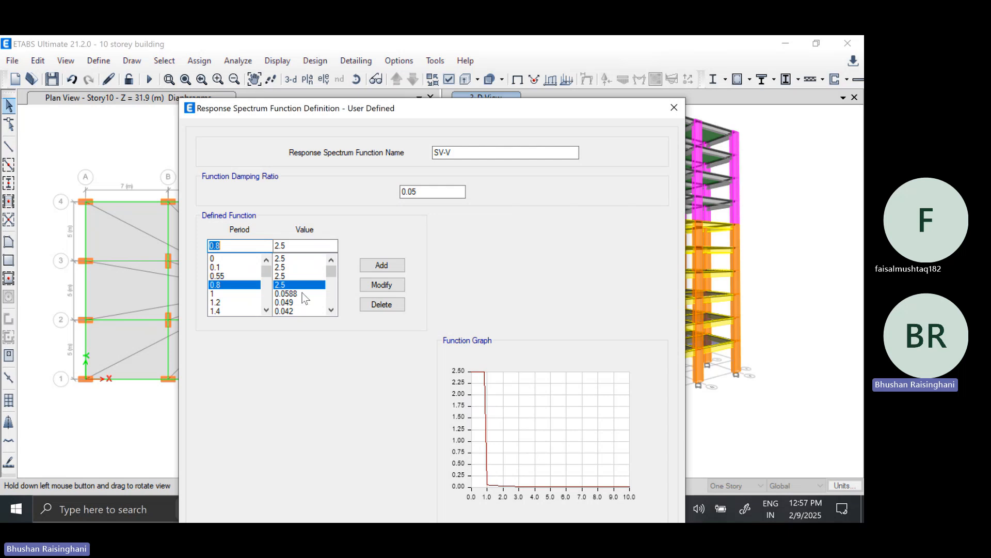
click(304, 293)
double_click(297, 245)
key(ctrl+v)
click(369, 285)
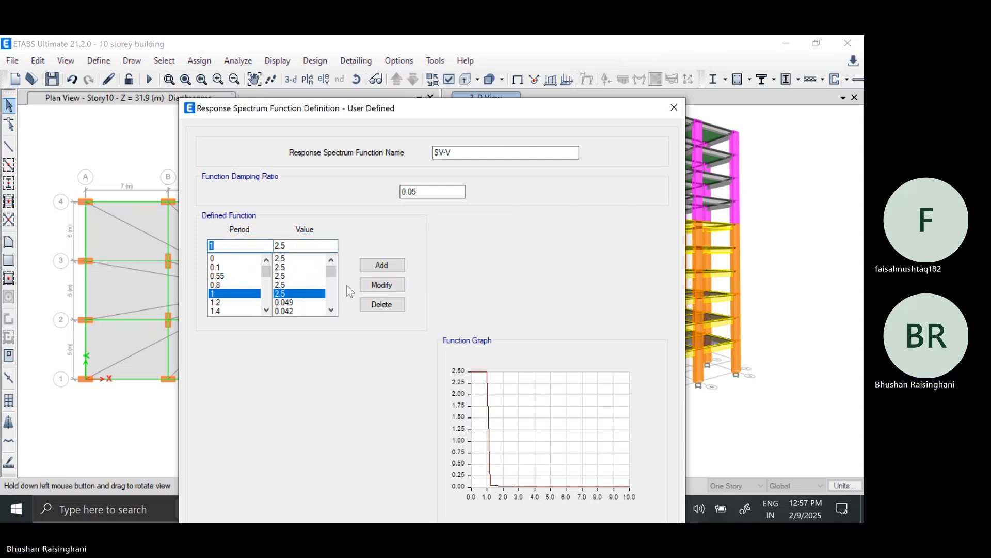
Change the spectrum values at periods 1.2 and 1.4 to 2.5.
click(299, 302)
double_click(305, 245)
key(ctrl+v)
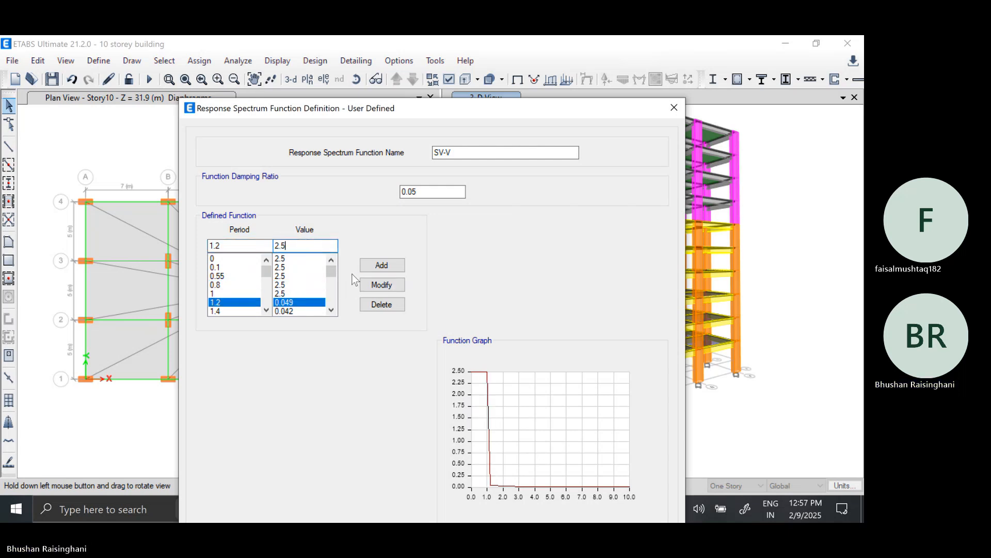
click(372, 285)
click(298, 311)
double_click(295, 245)
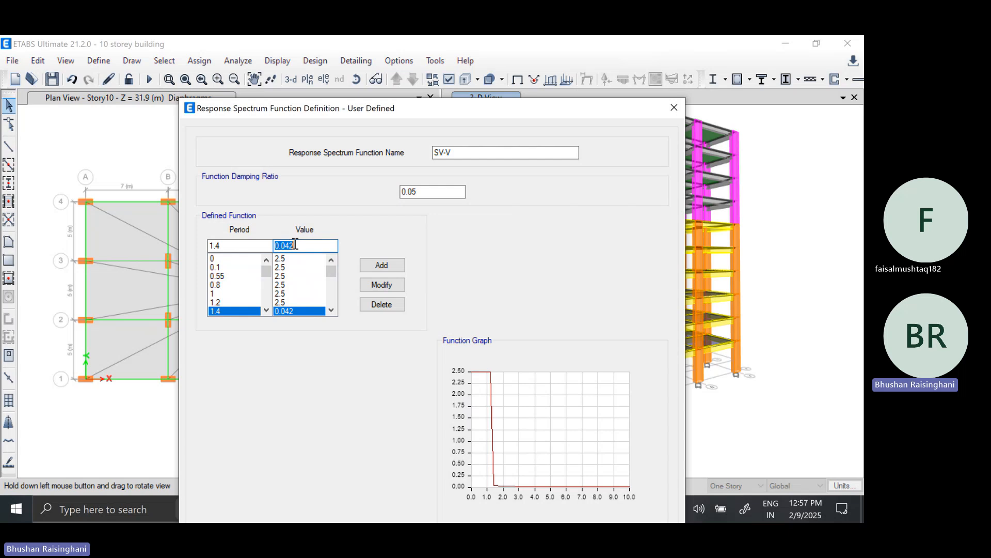
key(ctrl+v)
click(379, 285)
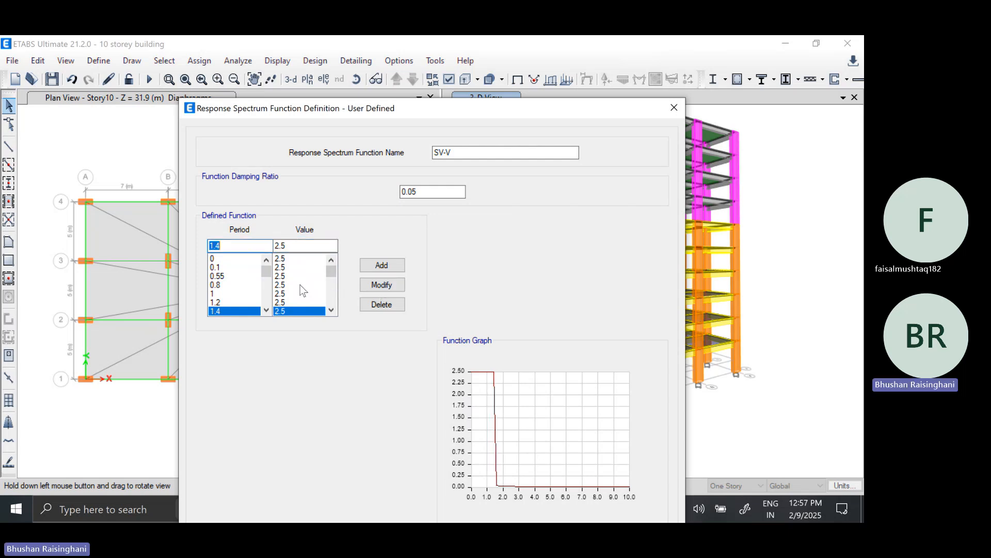
Change the spectrum values at periods 1.6 and 1.8 to 2.5.
scroll(300, 284, down, 2)
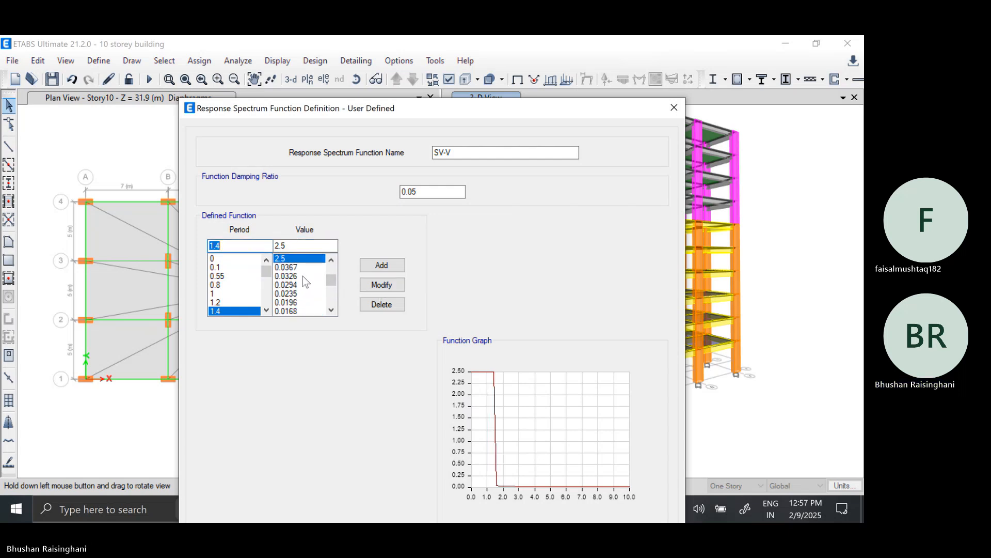
click(297, 267)
double_click(295, 245)
key(ctrl+v)
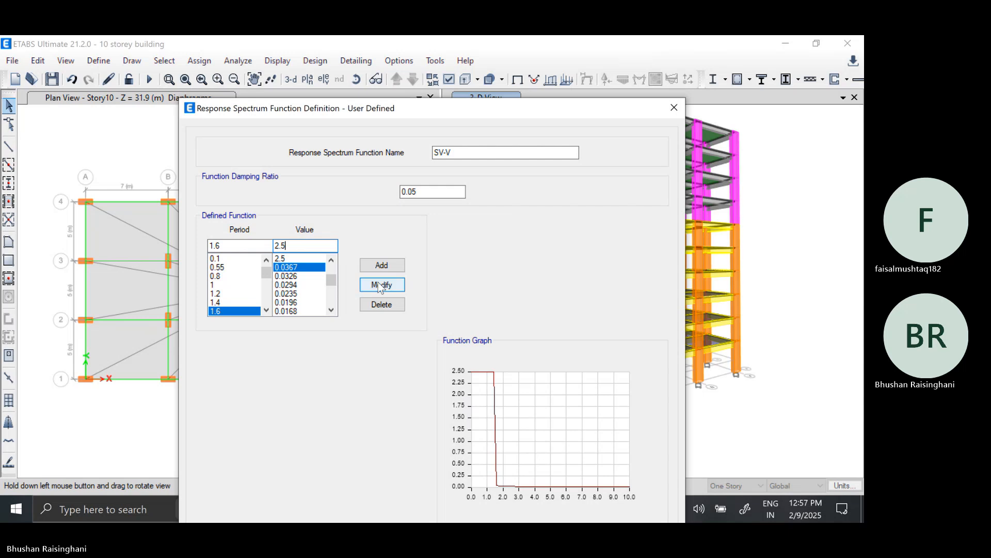
click(378, 284)
click(296, 267)
double_click(302, 246)
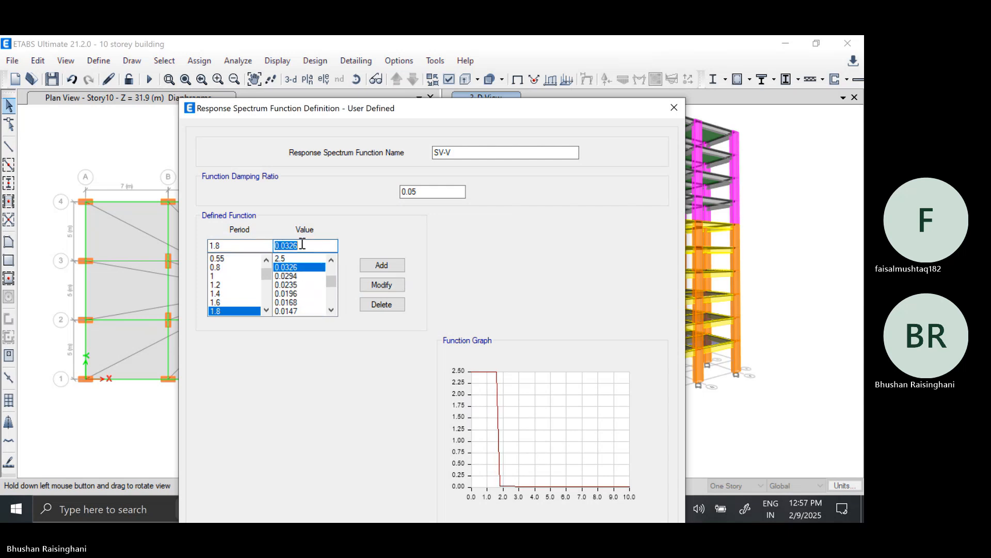
key(ctrl+v)
click(382, 285)
Change the spectrum values at periods 2 and 2.5 to 2.5.
scroll(305, 287, down, 2)
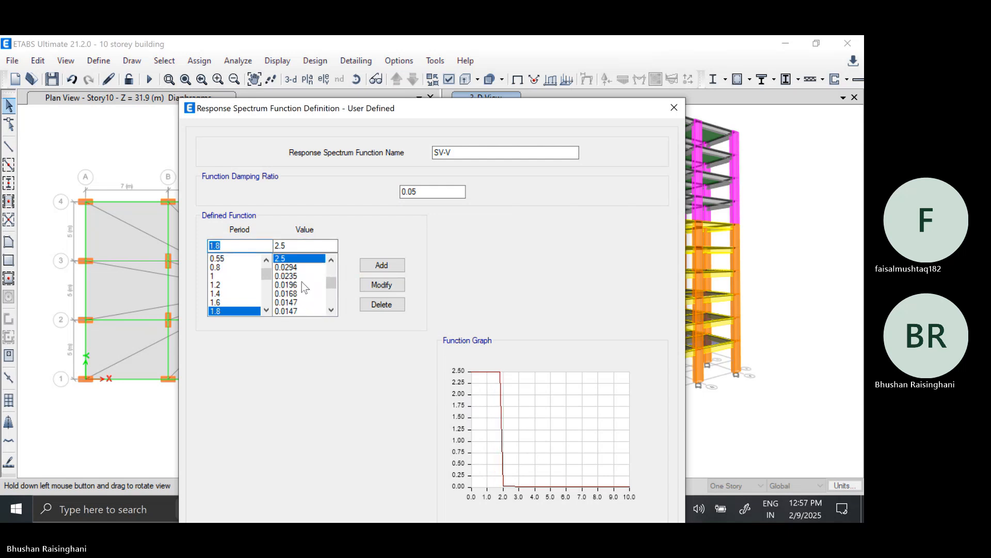
click(301, 267)
double_click(304, 246)
key(ctrl+v)
click(382, 284)
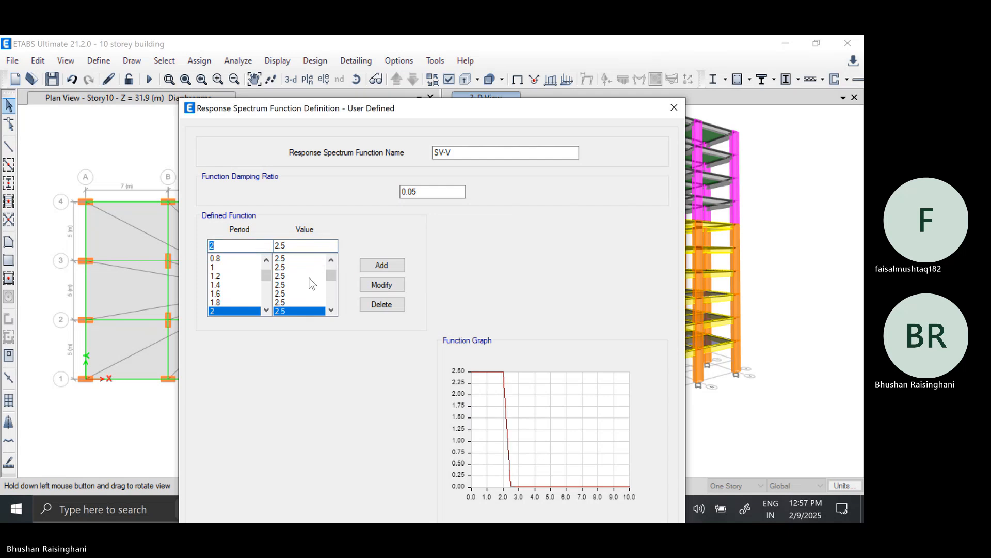
scroll(305, 288, down, 1)
click(299, 267)
double_click(301, 246)
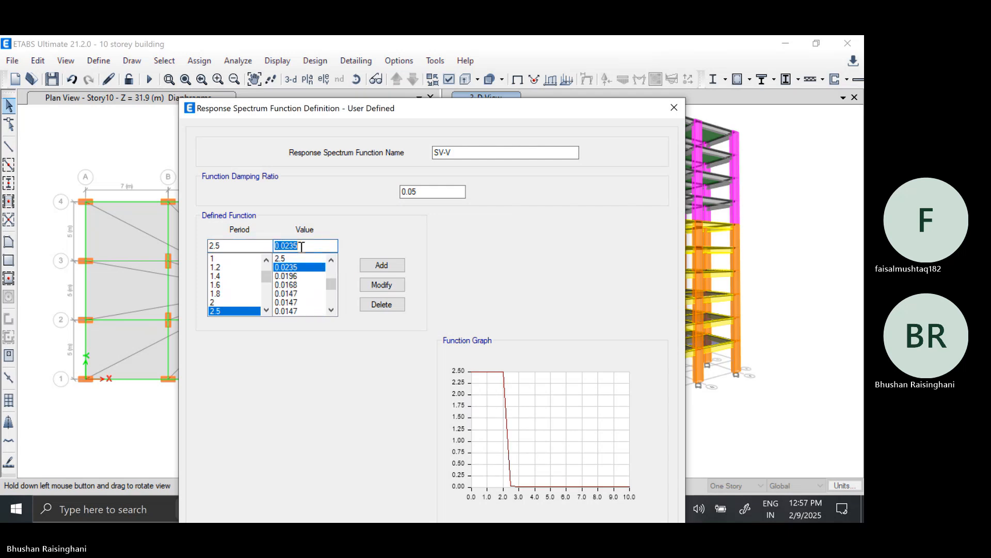
key(ctrl+v)
click(382, 285)
Change the spectrum values at periods 3 and 3.5 to 2.5.
scroll(302, 283, down, 1)
click(300, 267)
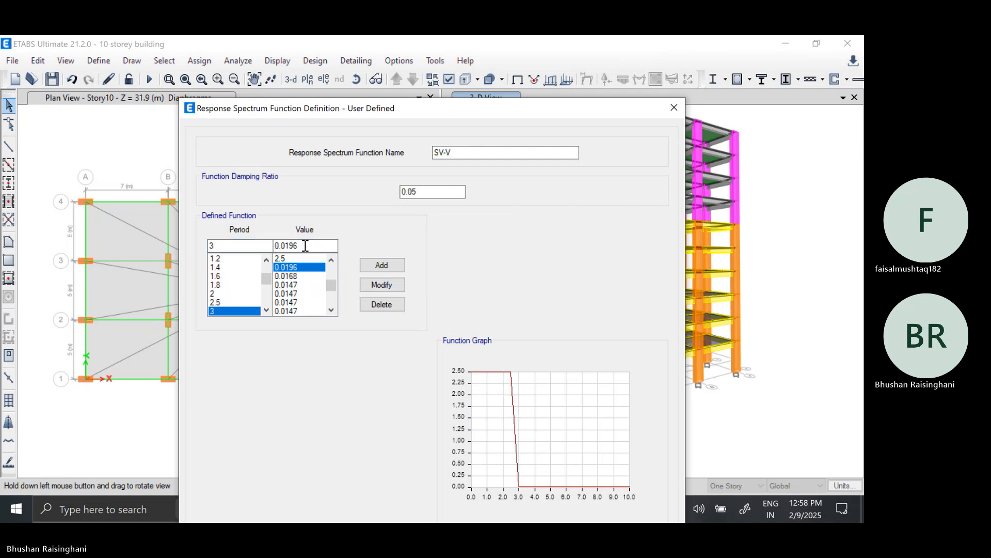
double_click(306, 246)
text(2.5)
click(382, 285)
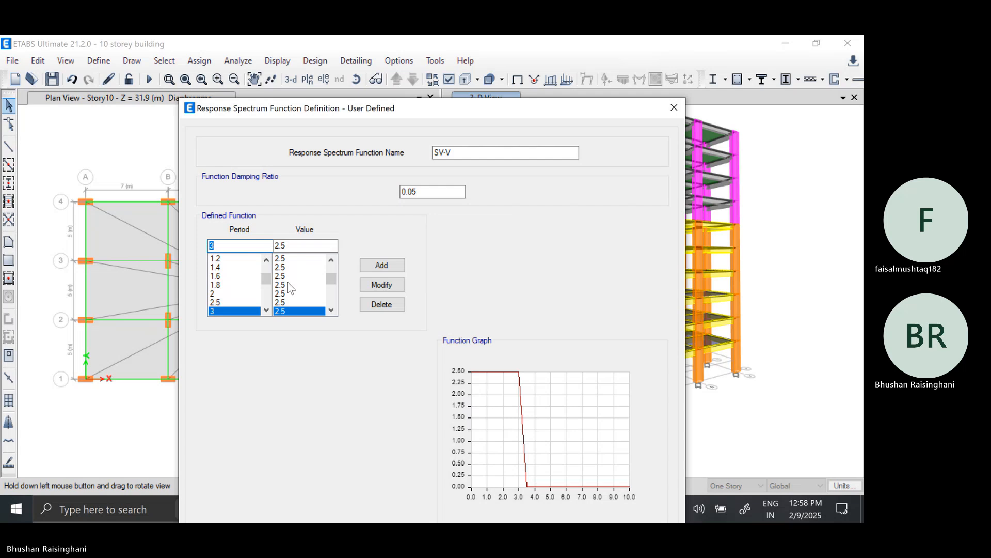
scroll(287, 282, down, 1)
click(299, 267)
double_click(305, 246)
text(2.5)
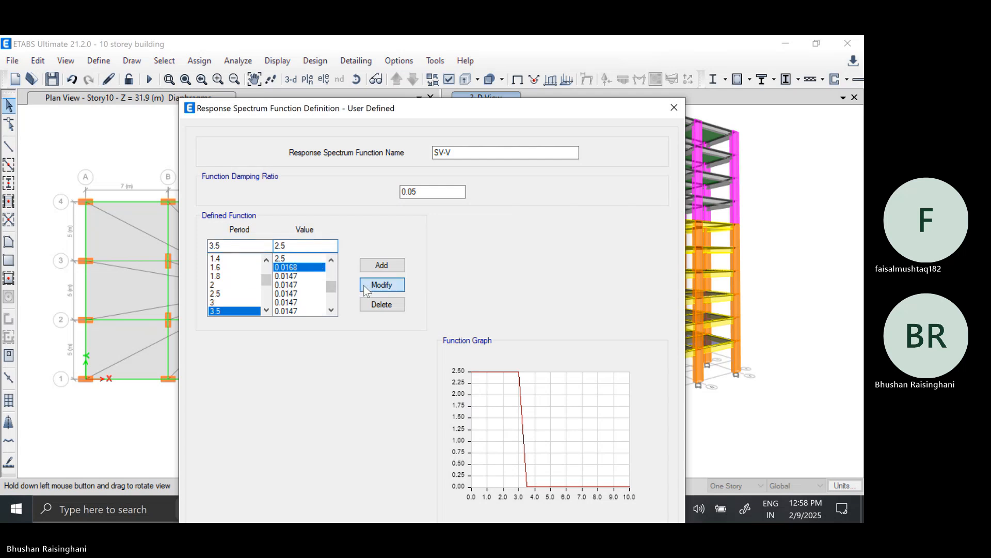
click(382, 284)
Change the spectrum values at periods 4 and 4.5 to 2.5.
scroll(297, 279, down, 1)
click(299, 266)
double_click(305, 246)
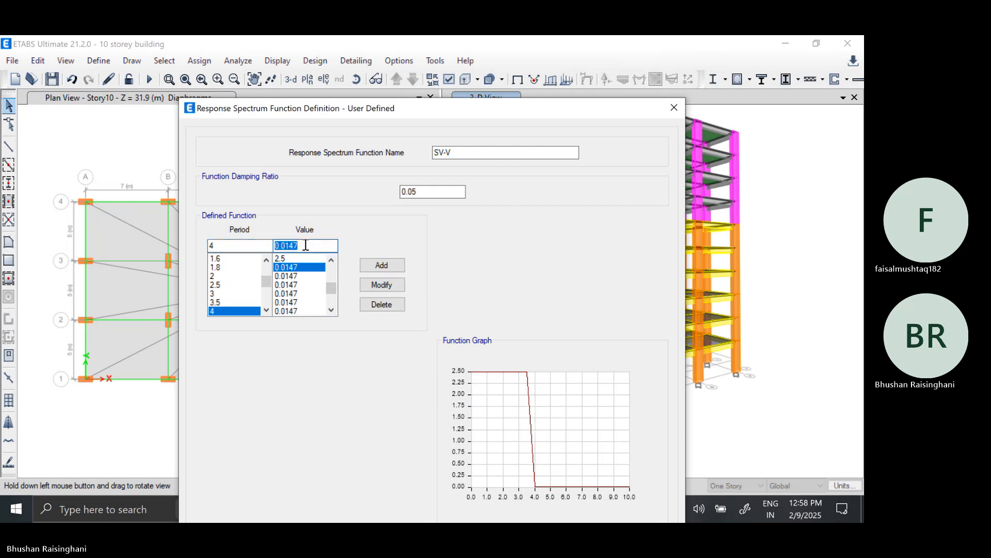
text(2.5)
click(382, 285)
scroll(302, 281, down, 1)
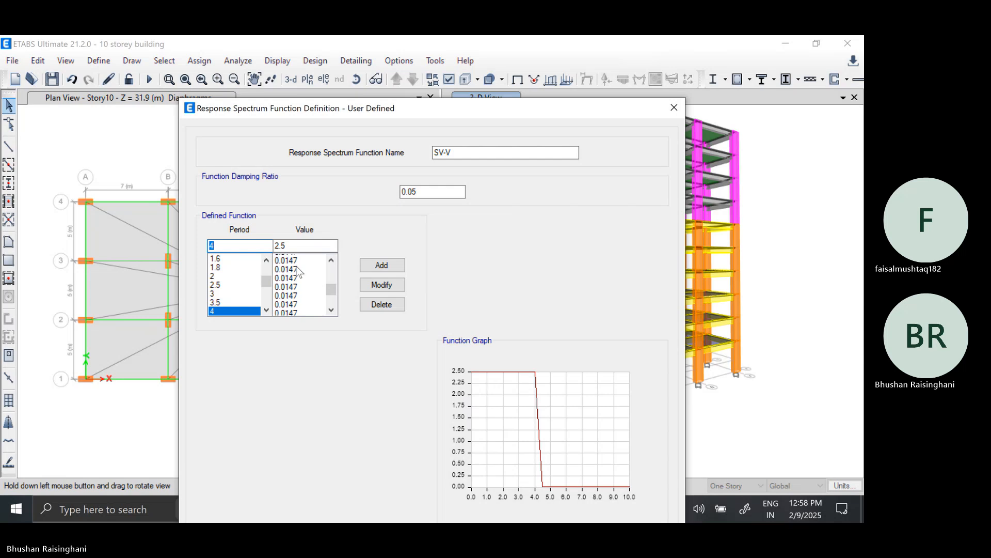
click(299, 267)
double_click(305, 246)
text(2.5)
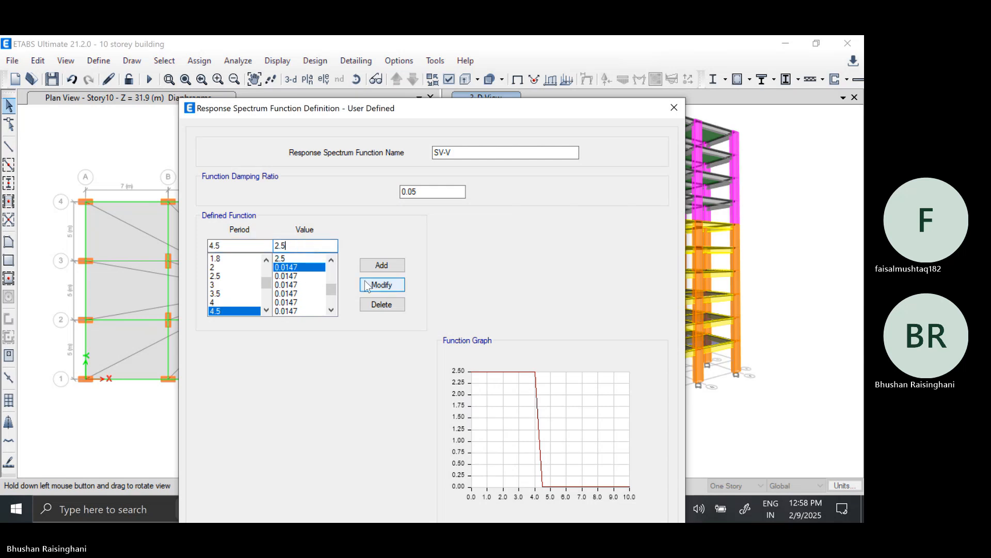
click(382, 285)
Change the spectrum values at periods 5 and 5.5 to 2.5.
scroll(299, 284, down, 1)
click(299, 267)
double_click(302, 246)
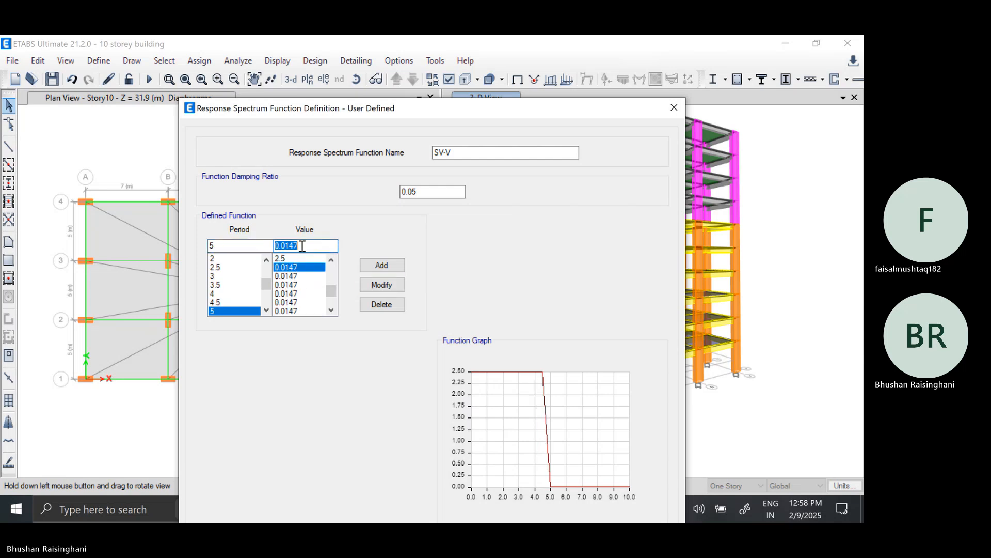
text(2.5)
click(381, 285)
scroll(300, 290, down, 1)
click(292, 268)
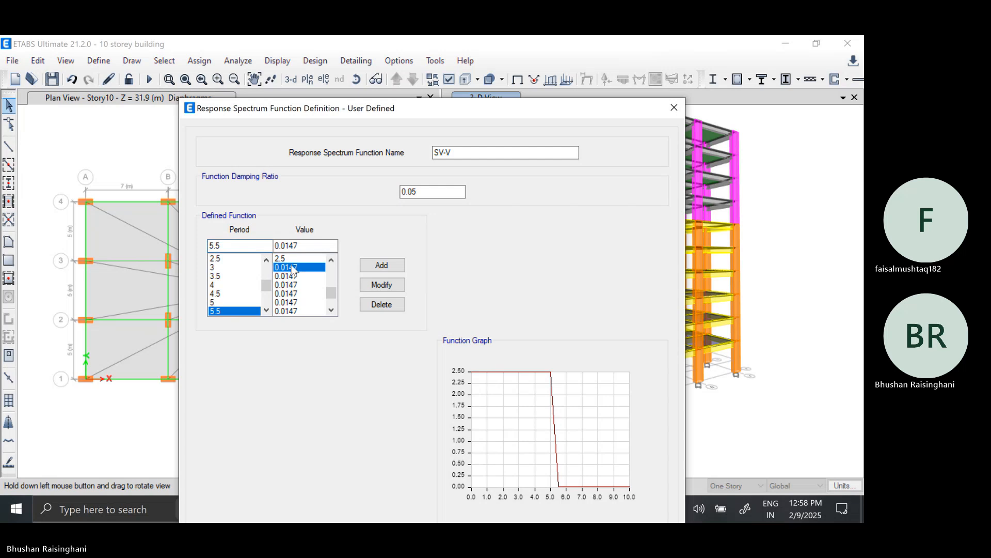
double_click(304, 246)
text(2.5)
click(382, 284)
Change the spectrum values at periods 6 and 6.5 to 2.5.
scroll(300, 288, down, 1)
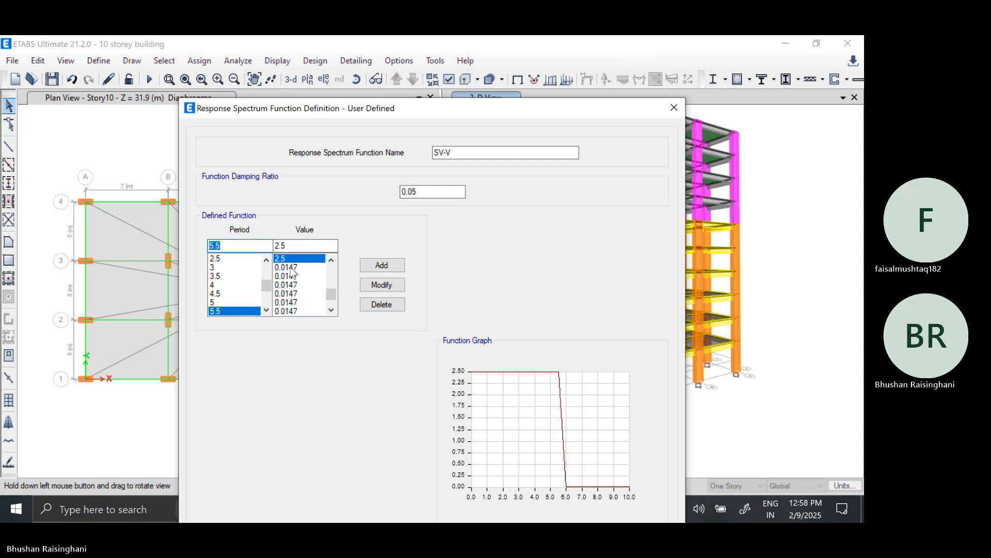
click(290, 269)
double_click(302, 246)
text(2.5)
click(374, 287)
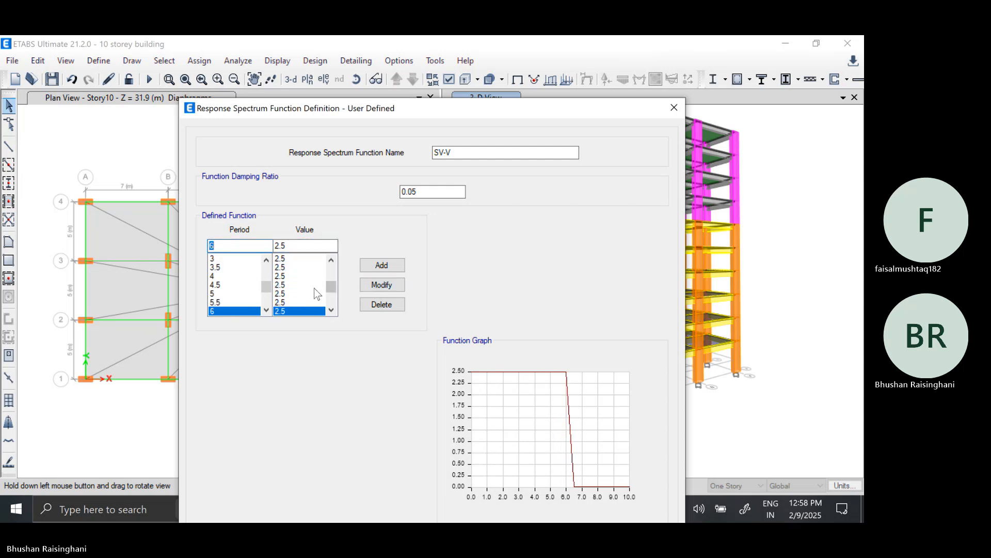
scroll(314, 288, down, 1)
click(296, 268)
double_click(304, 245)
text(2.5)
click(382, 284)
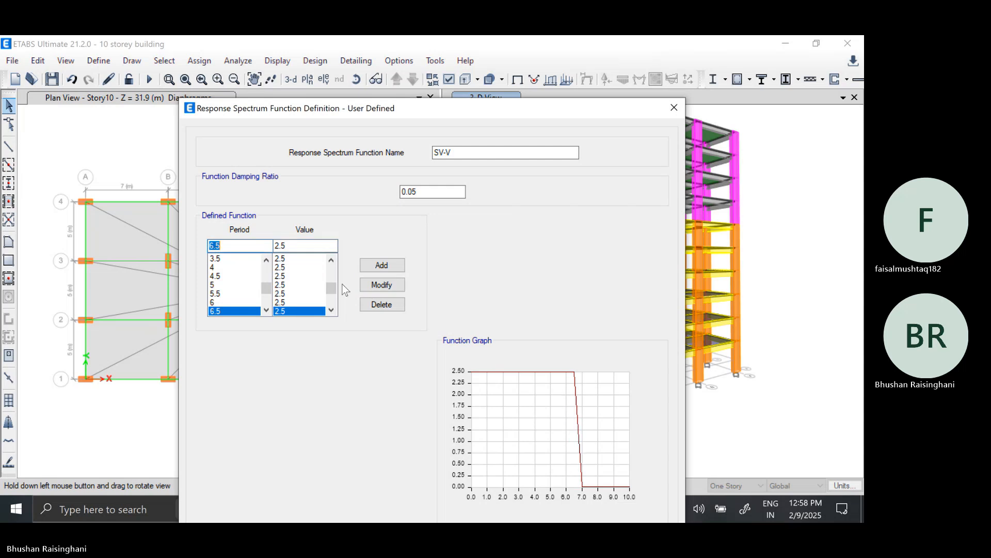
Change the spectrum values at periods 7 and 7.5 to 2.5.
scroll(299, 292, down, 2)
scroll(294, 270, up, 2)
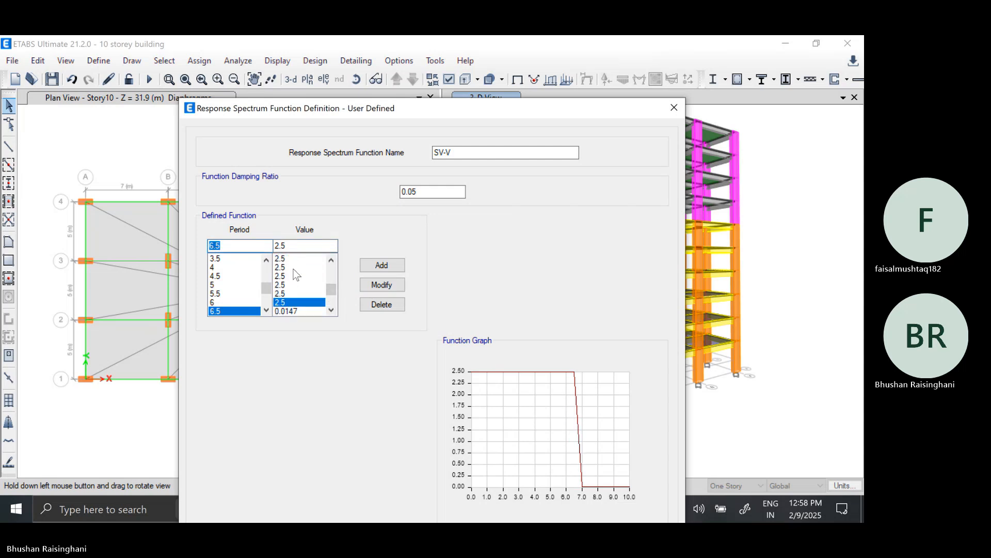
click(298, 311)
double_click(301, 247)
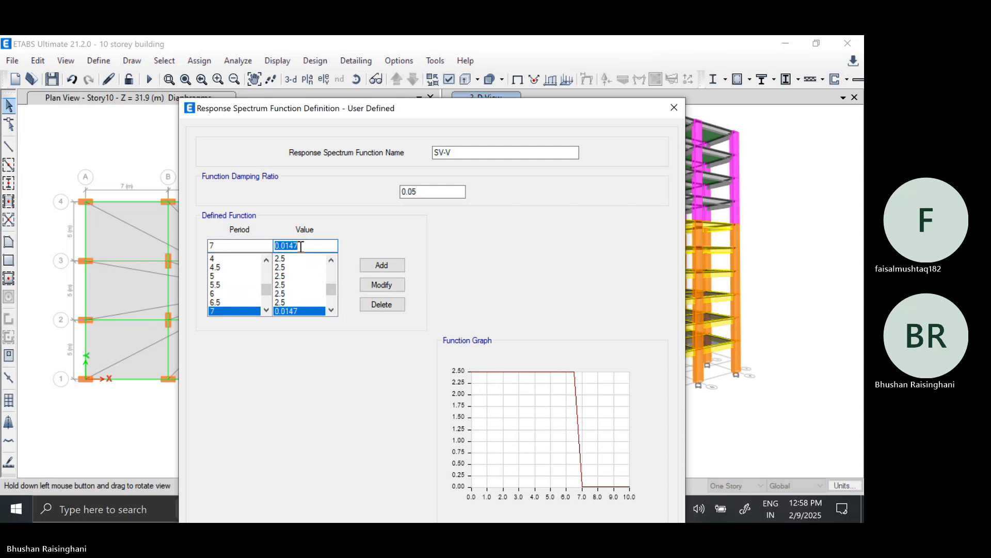
text(V)
text(2.5)
click(382, 284)
scroll(303, 297, down, 2)
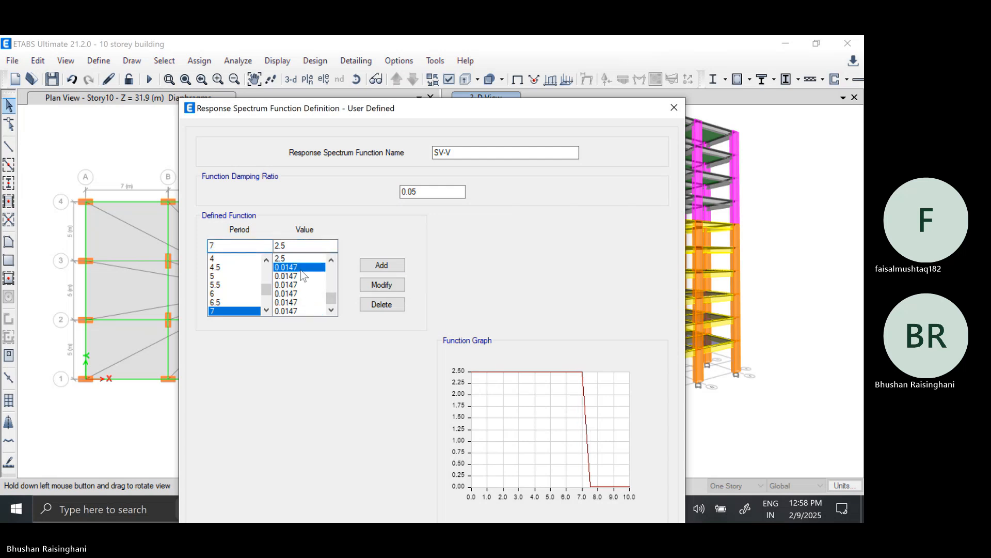
click(301, 269)
double_click(301, 246)
text(2.5)
click(372, 284)
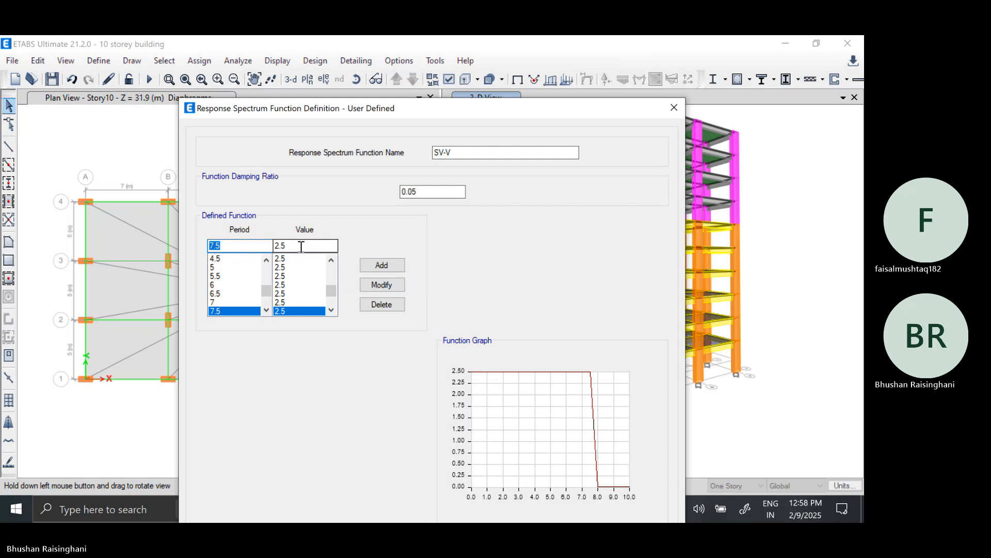
Change the spectrum value at period 8 to 2.5.
drag(301, 246, 283, 248)
click(331, 310)
click(331, 310)
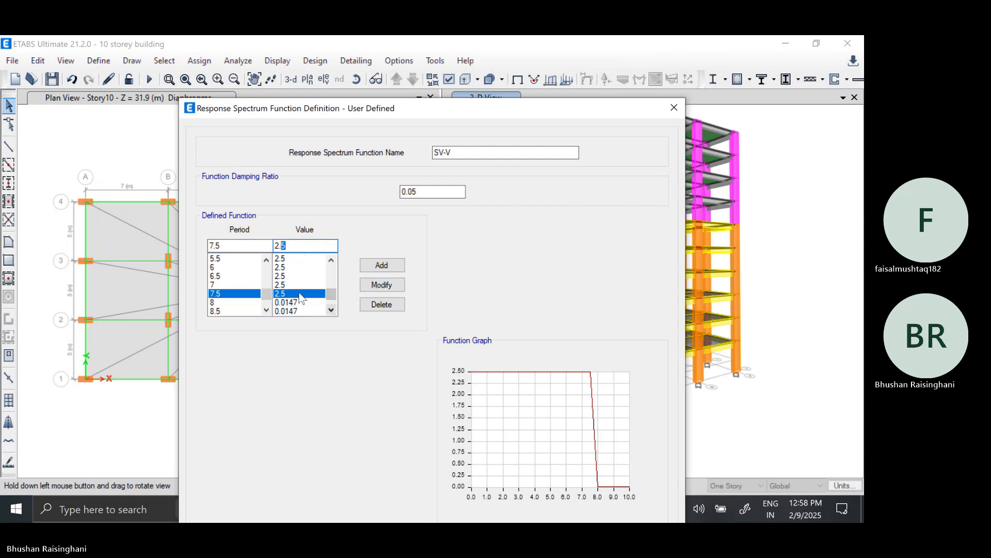
click(300, 302)
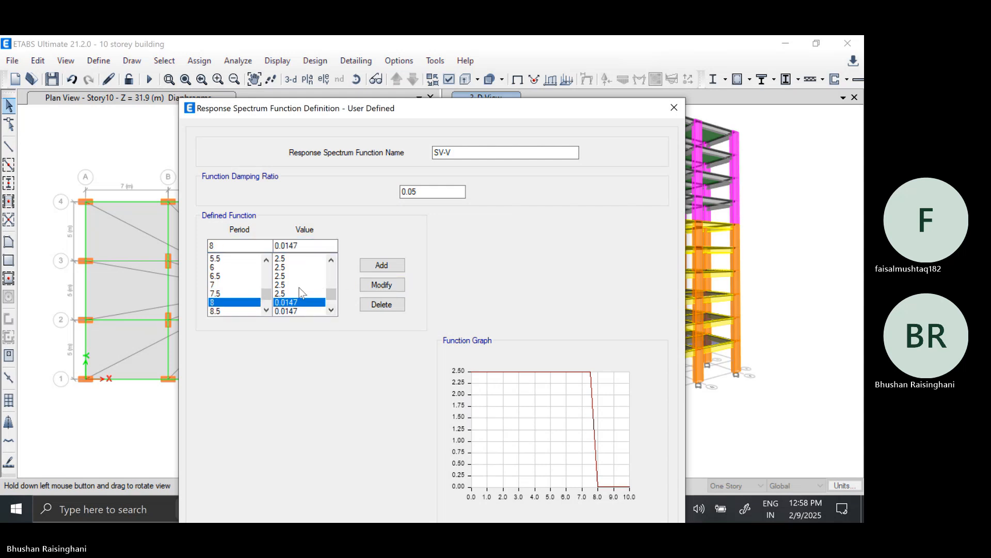
double_click(303, 247)
text(2.5)
click(382, 284)
Change the spectrum value at period 8.5 to 2.5.
click(332, 311)
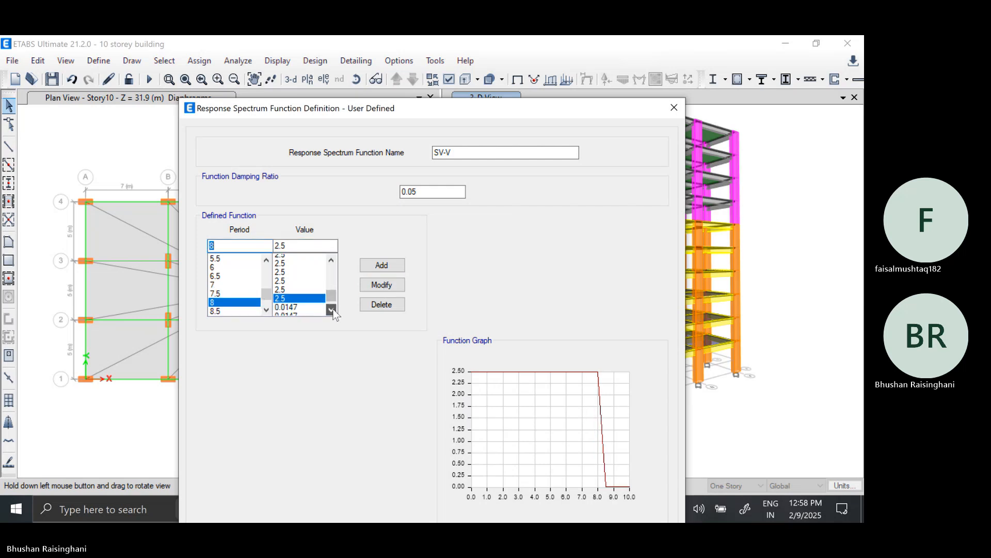
click(331, 310)
click(331, 310)
click(332, 311)
click(301, 284)
double_click(303, 248)
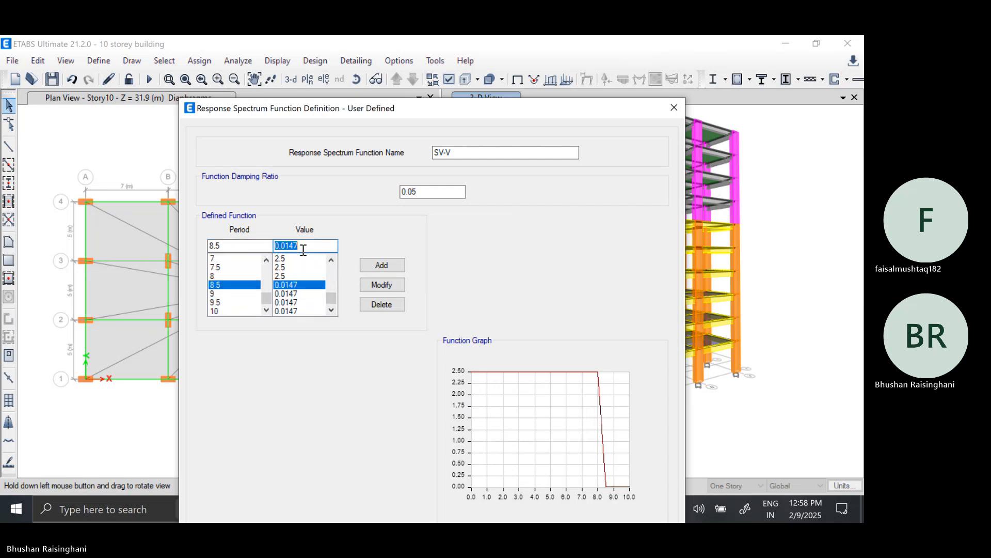
click(362, 284)
Change the spectrum values at periods 9 and 9.5 to 2.5.
scroll(333, 304, up, 2)
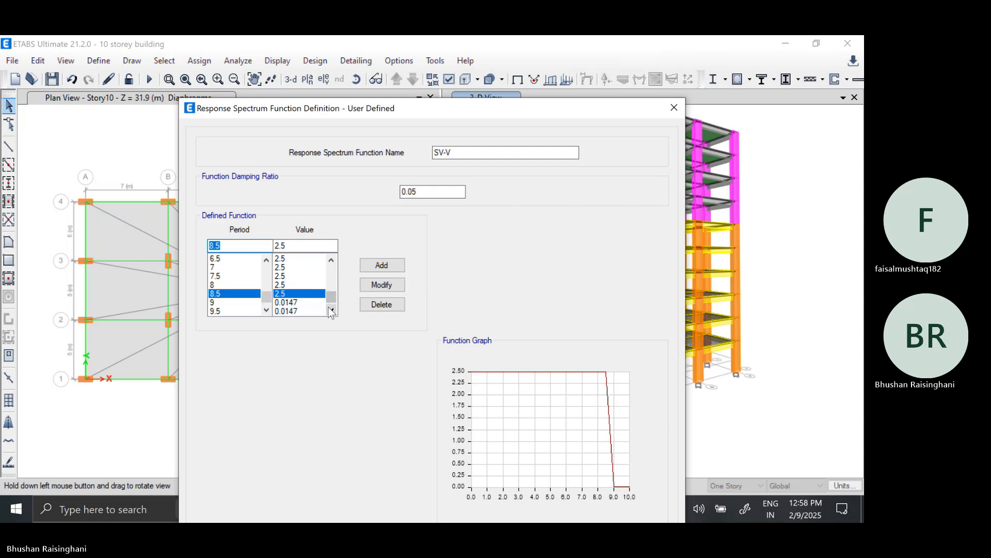
click(302, 303)
double_click(302, 247)
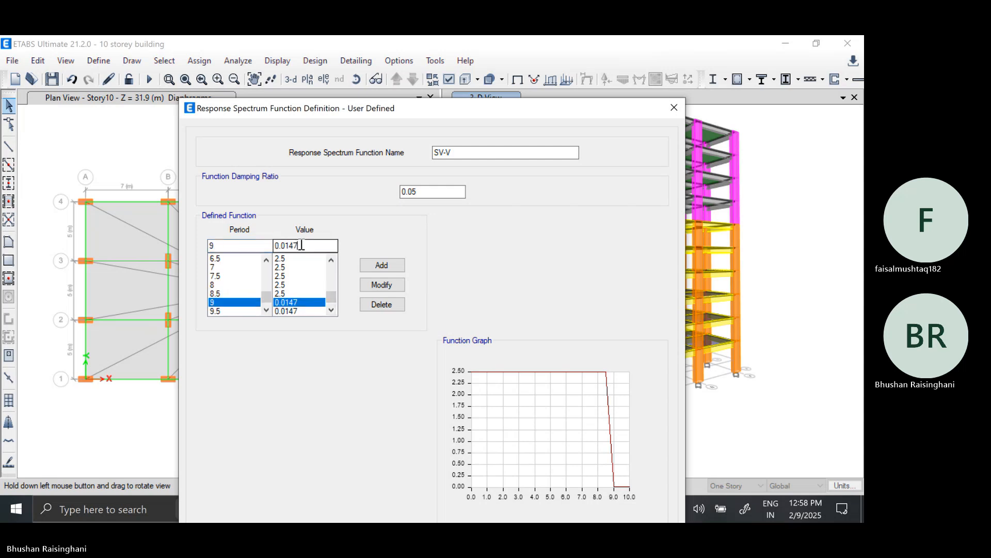
text(2.5)
click(381, 285)
scroll(333, 306, down, 1)
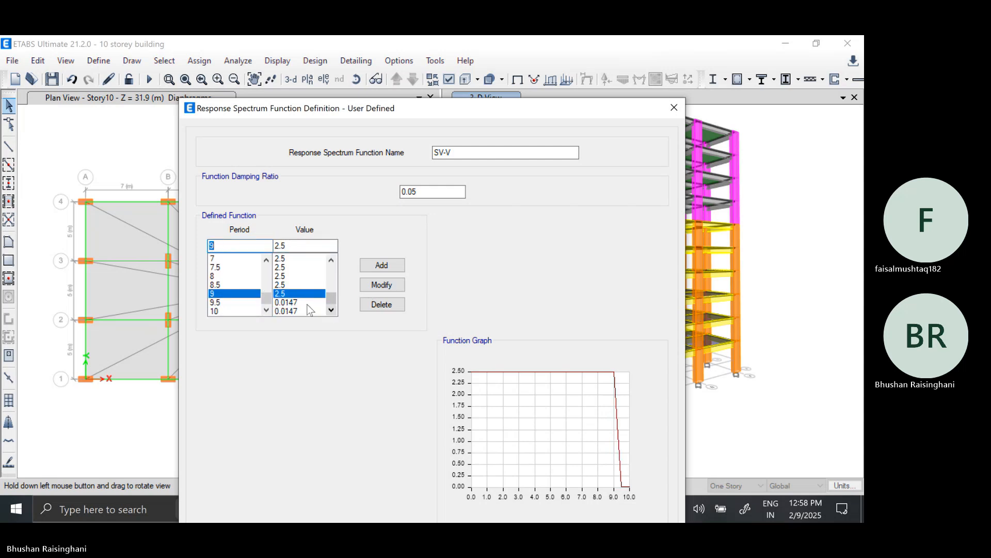
click(302, 302)
double_click(302, 247)
text(2.5)
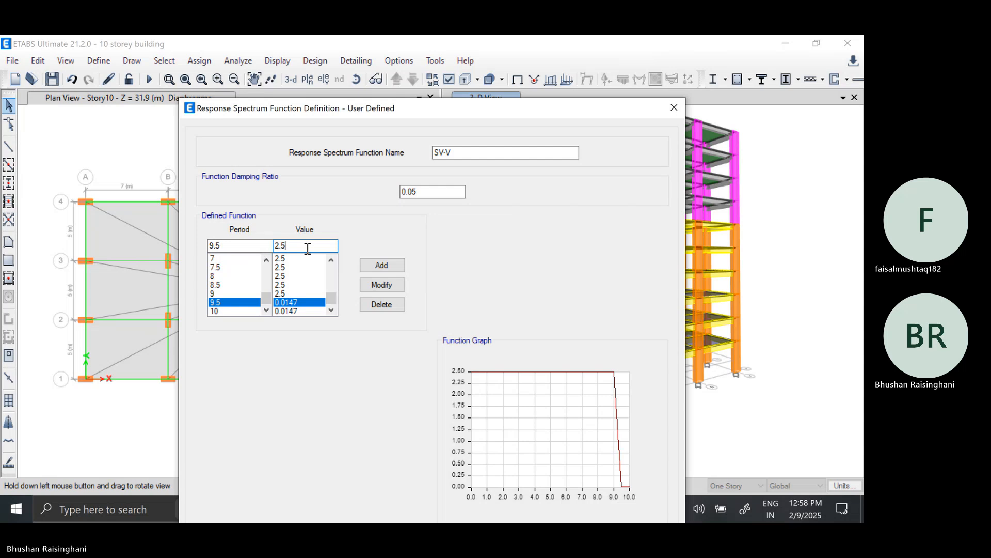
click(364, 283)
Change the spectrum value at period 10 to 2.5 and accept the SV-V function definition.
click(321, 295)
click(332, 309)
click(300, 311)
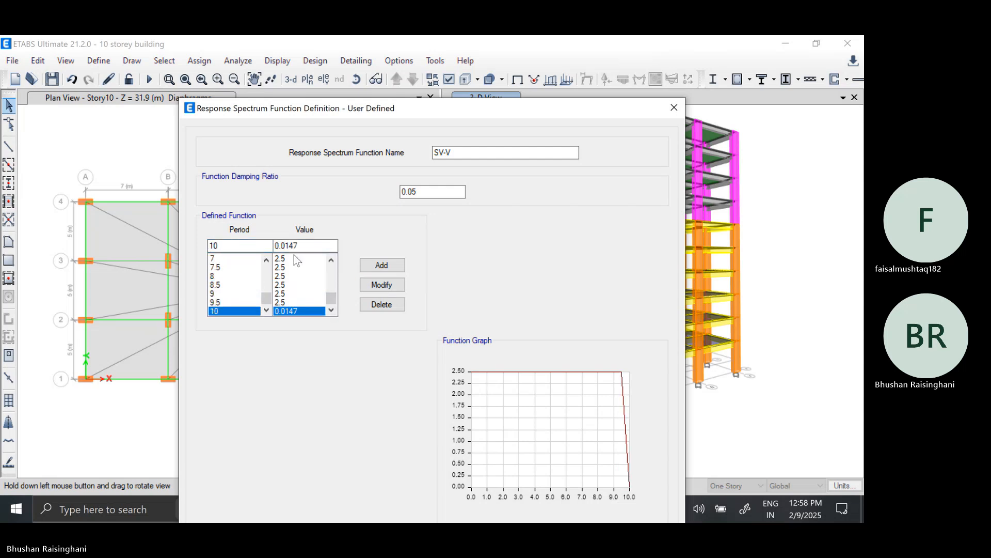
double_click(302, 246)
text(2.5)
click(381, 286)
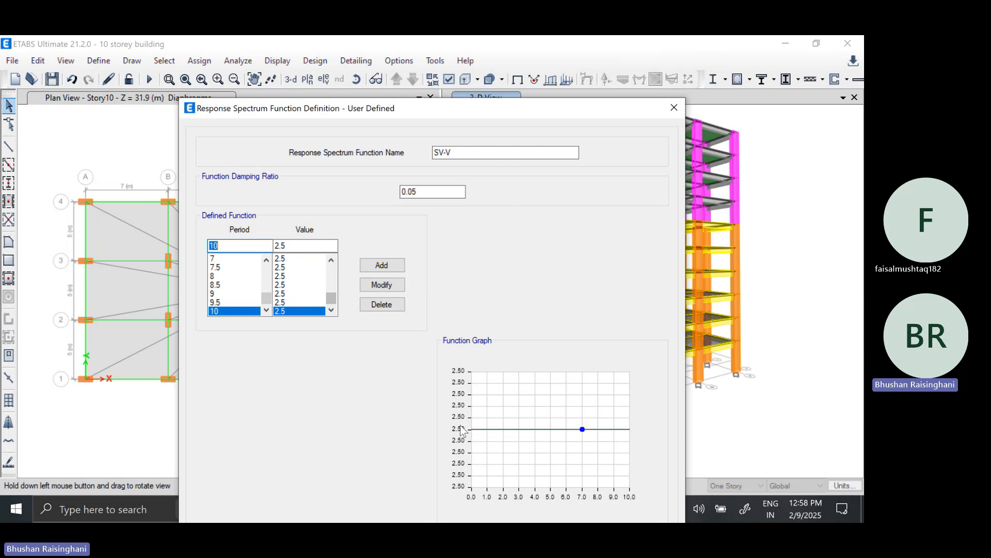
drag(407, 115, 401, 56)
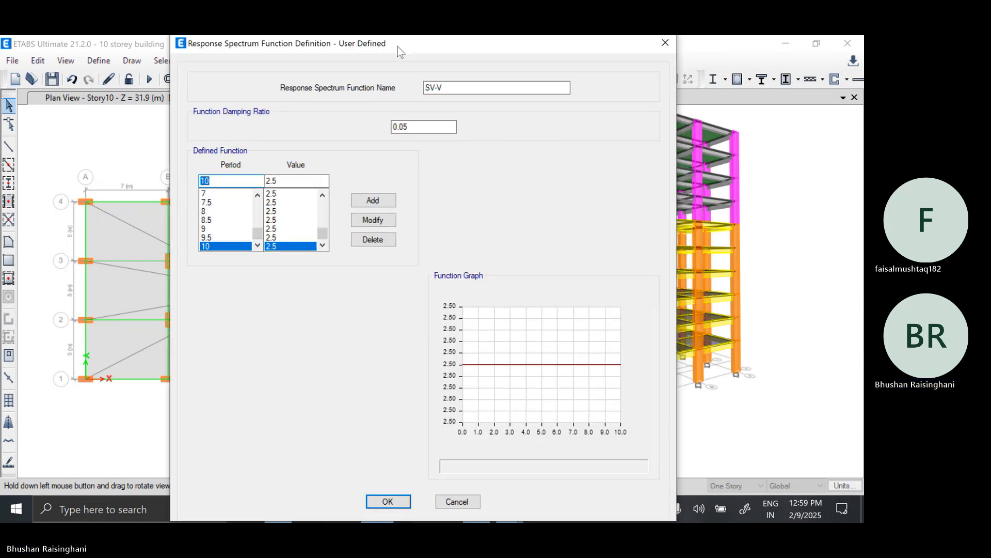
click(387, 505)
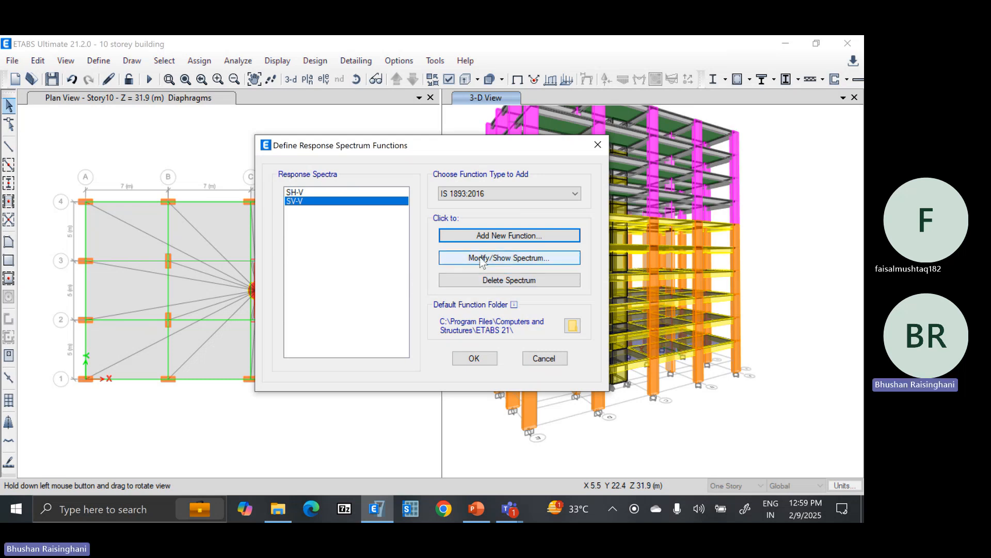
Start a new response spectrum function of type From File and name it ELCENTRO.
click(478, 194)
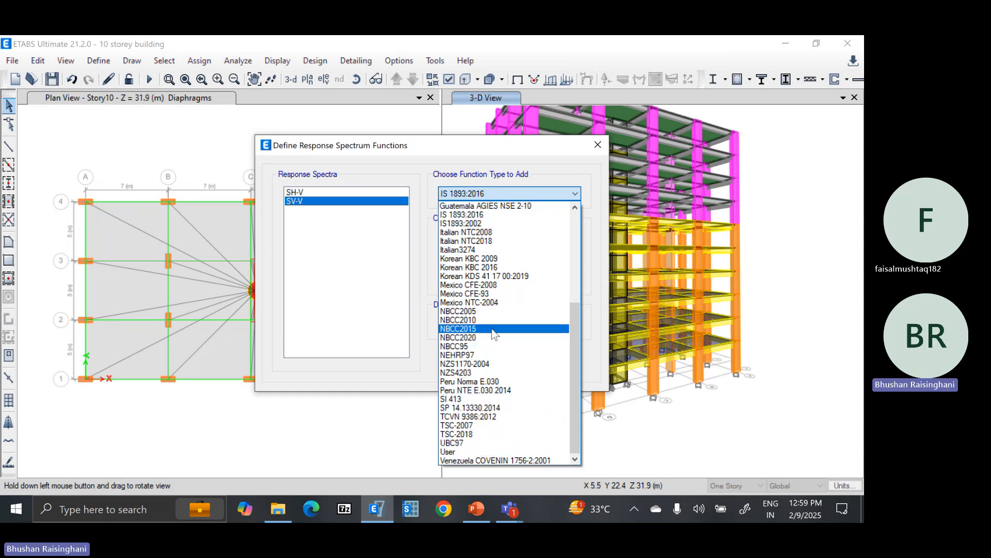
scroll(480, 266, up, 6)
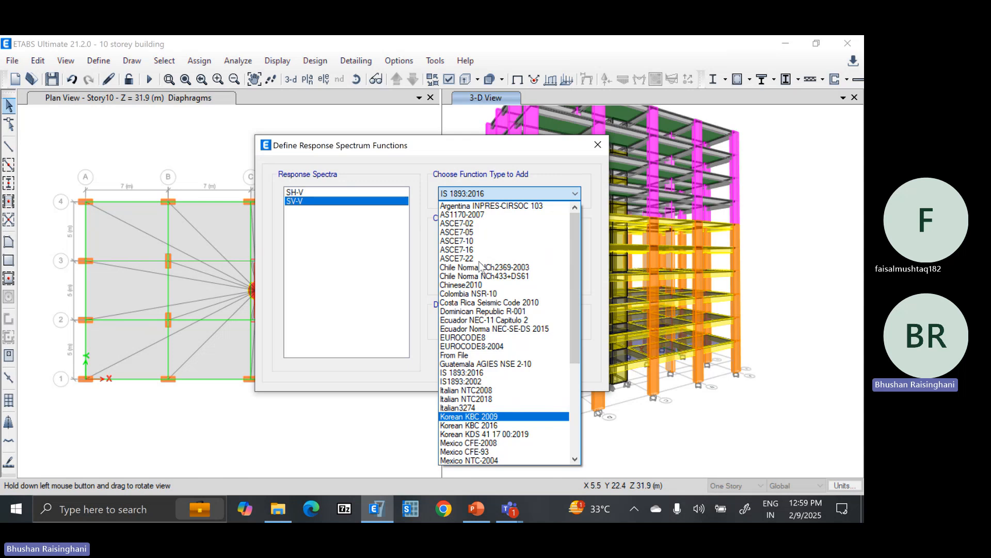
click(510, 192)
click(510, 192)
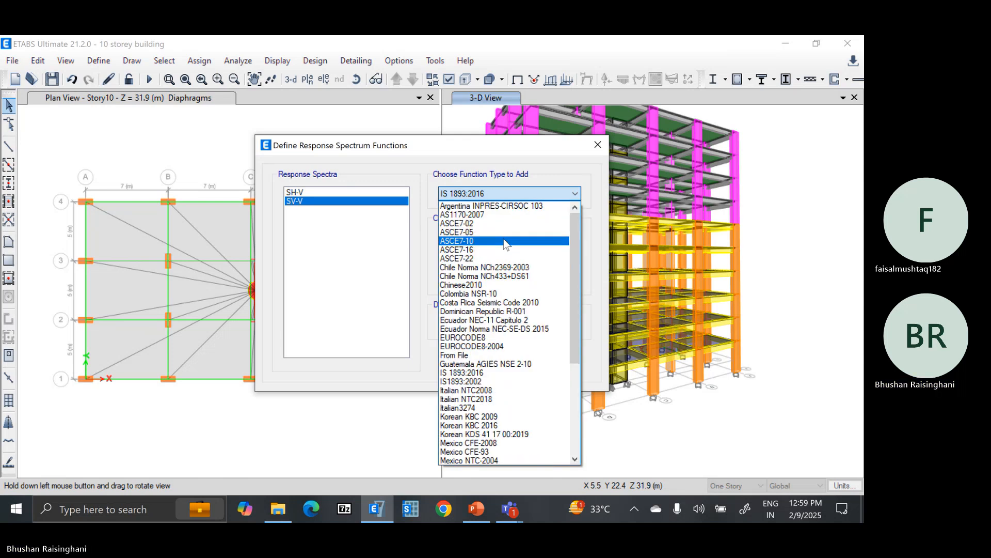
click(494, 354)
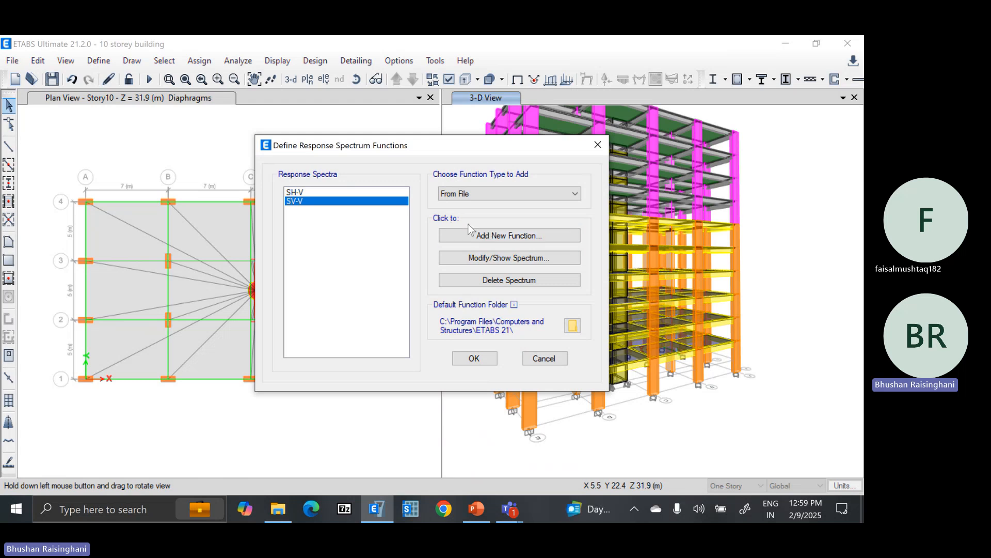
click(481, 235)
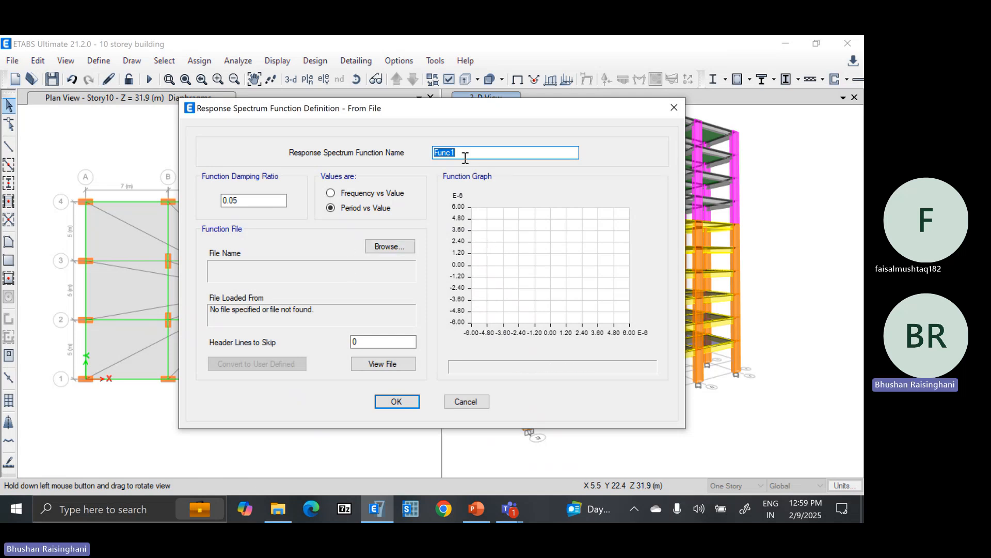
text(ELCENTRO)
Browse for the function's data file and search the Documents folder for ELCENTRO.
click(388, 246)
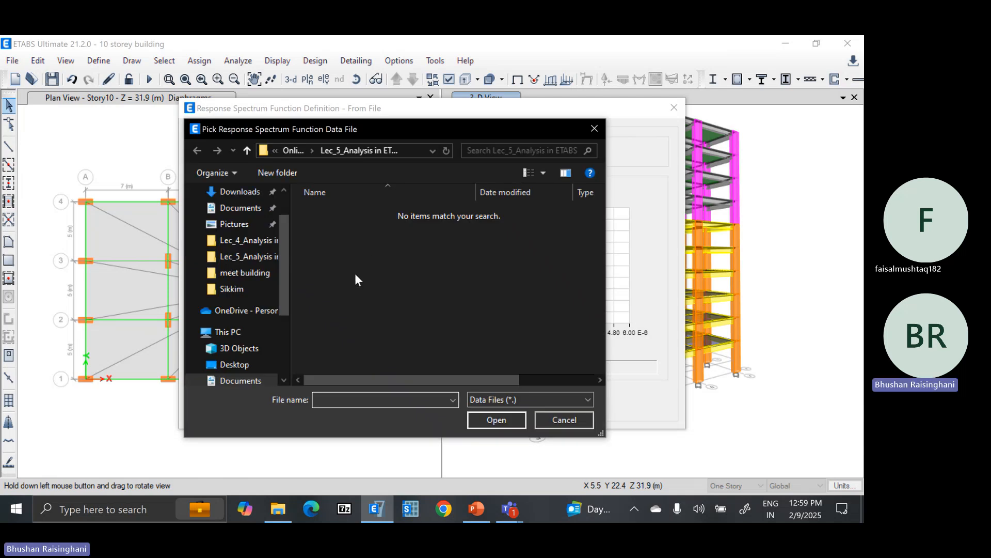
click(241, 209)
click(504, 152)
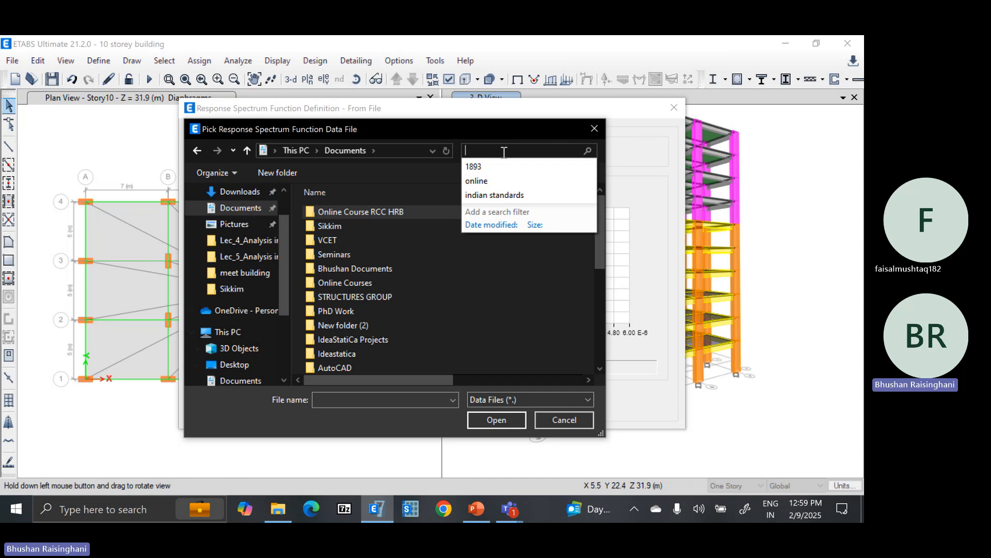
text(EL)
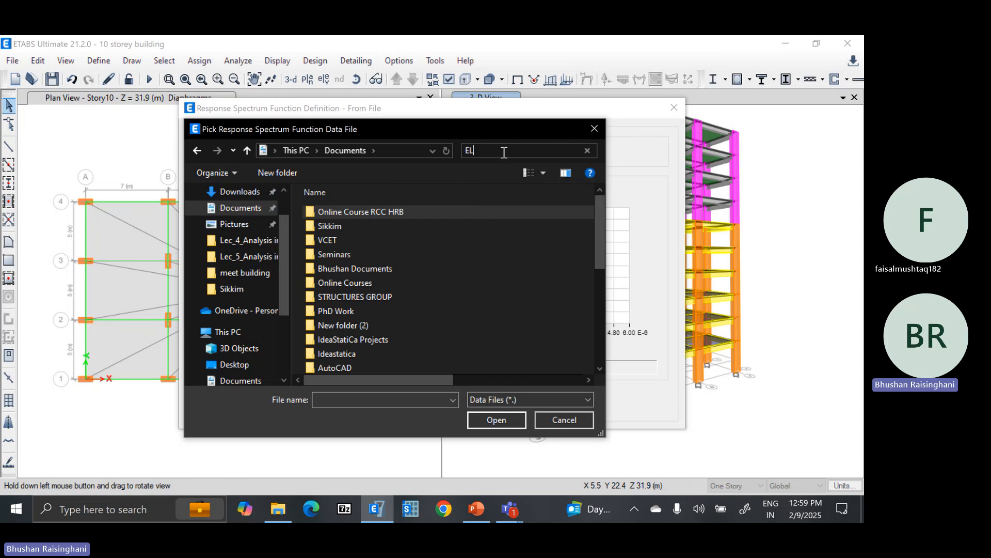
text(CENTRO)
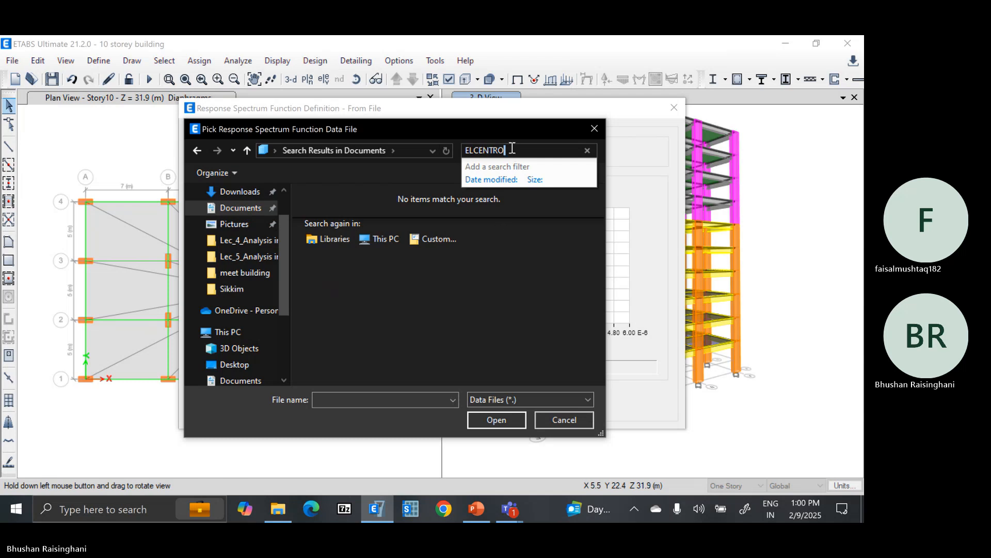
click(426, 274)
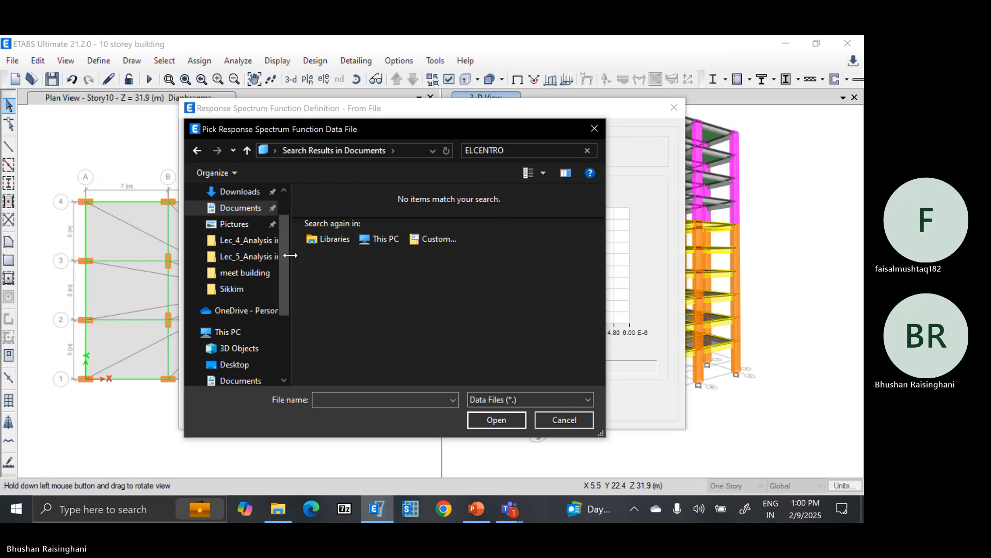
Search Documents for EL CENTRO and EL-CENTRO, and cancel both the file selection and the new function definition.
click(243, 208)
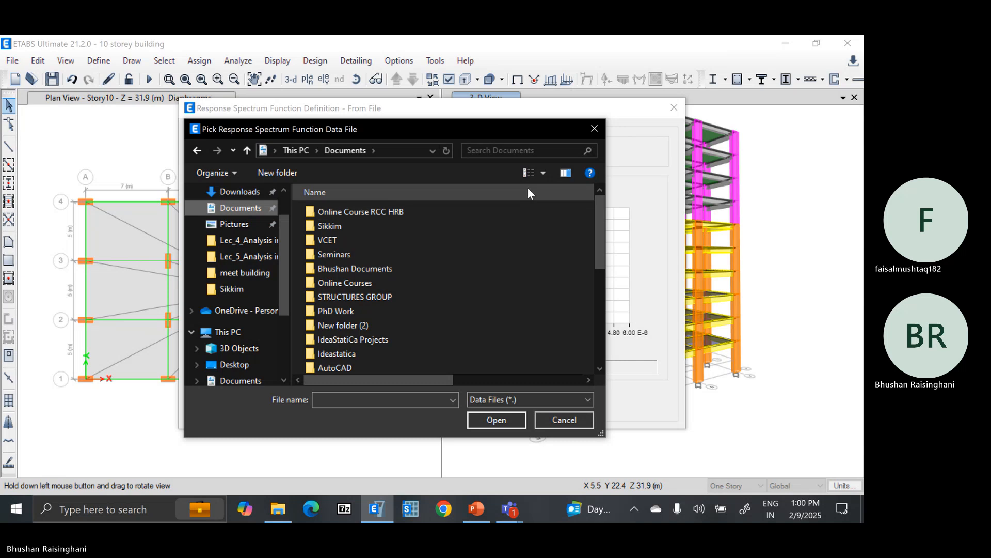
click(517, 151)
click(515, 166)
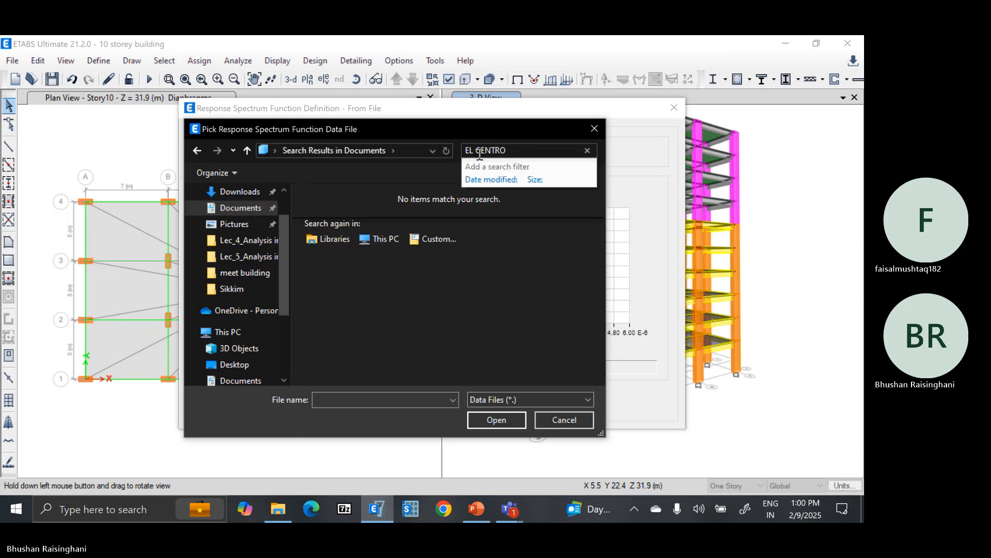
key(BackSpace)
text(-)
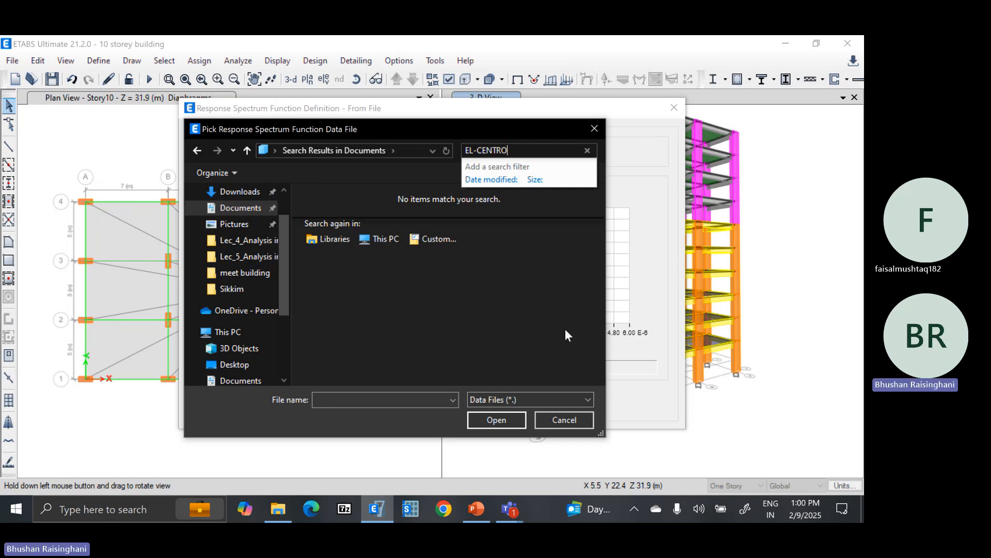
click(551, 420)
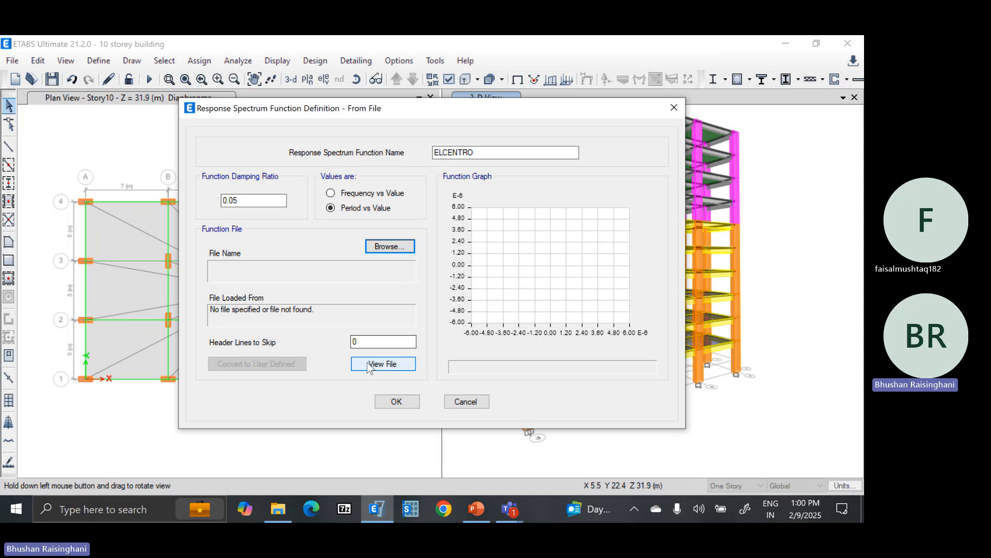
click(467, 404)
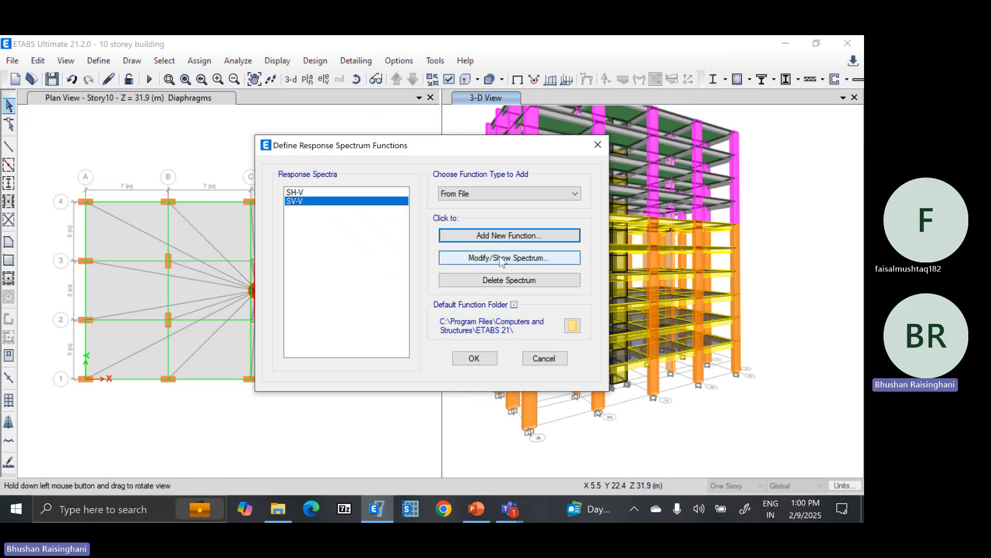
Open a blank response spectrum function definition of type User and close it without adding it.
click(343, 193)
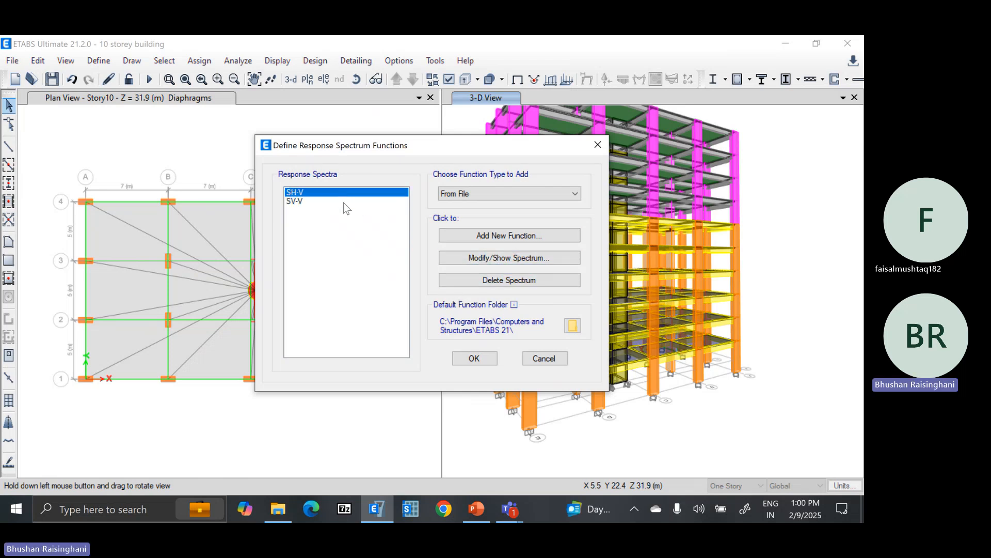
click(343, 201)
click(503, 194)
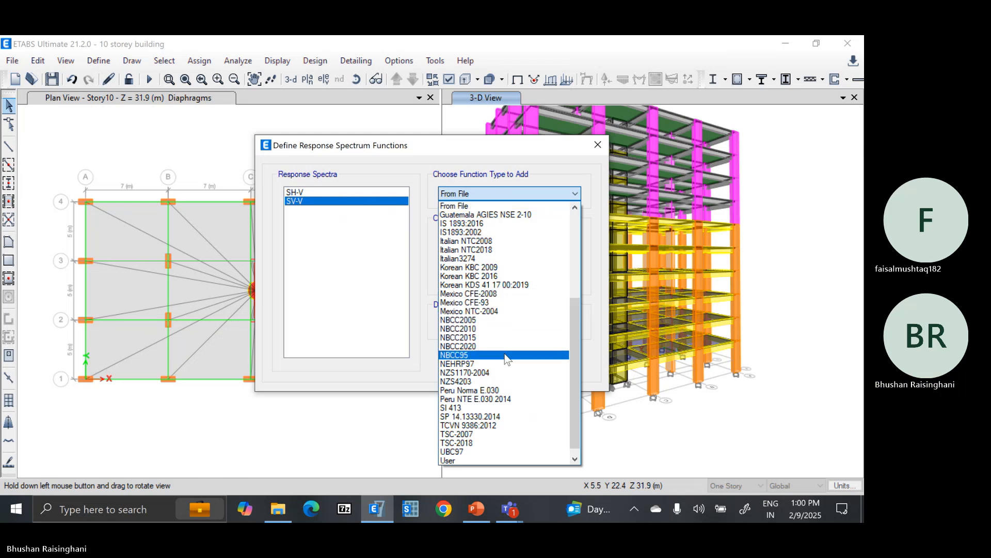
scroll(495, 382, down, 1)
click(494, 452)
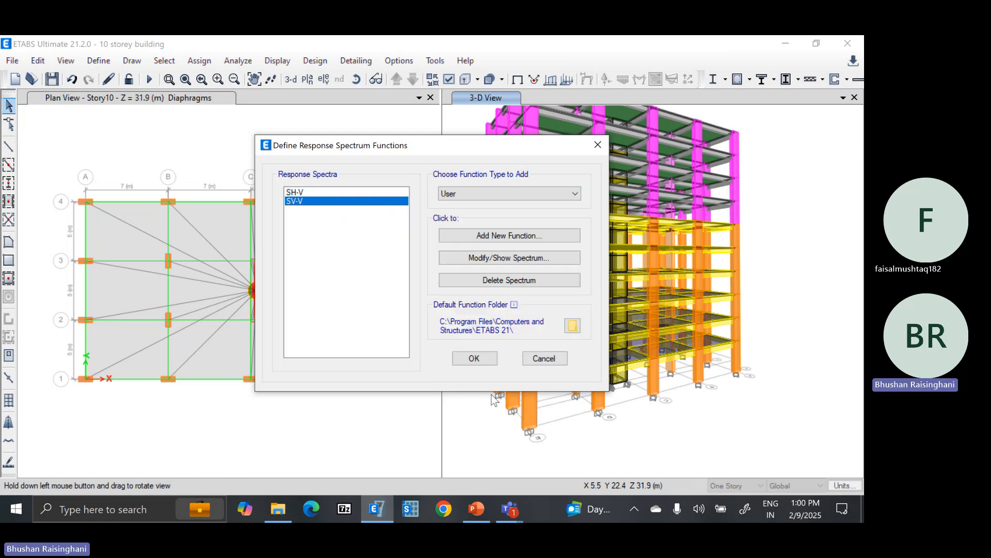
click(512, 237)
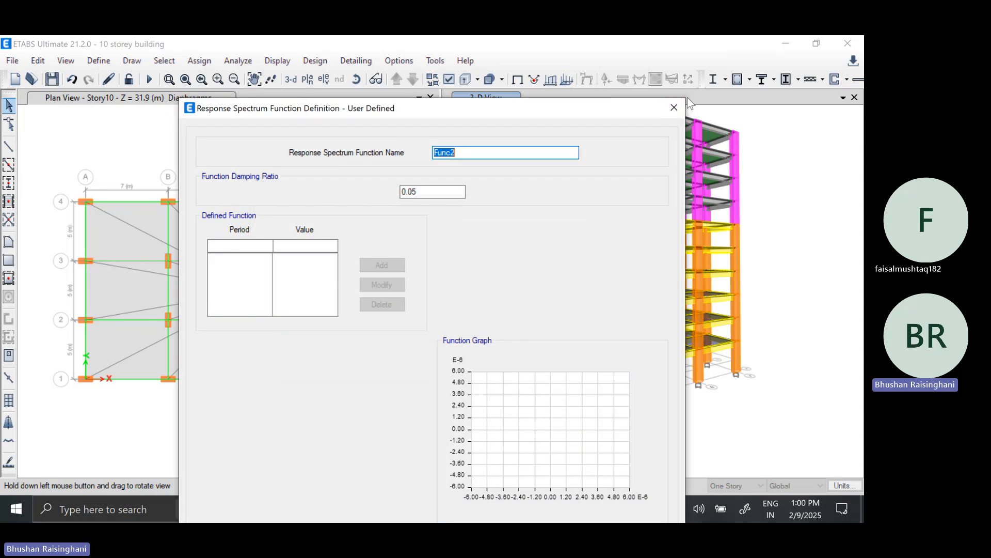
click(675, 106)
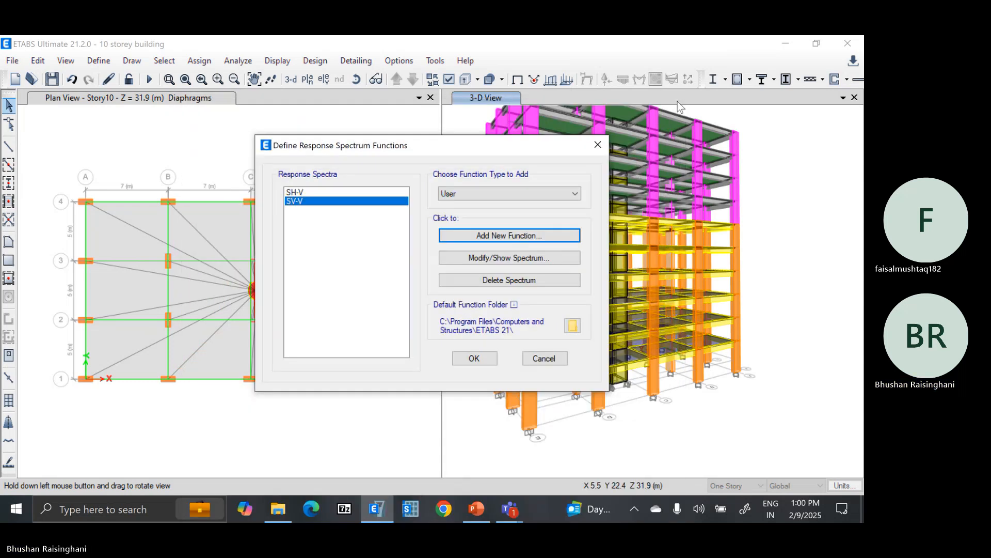
click(507, 191)
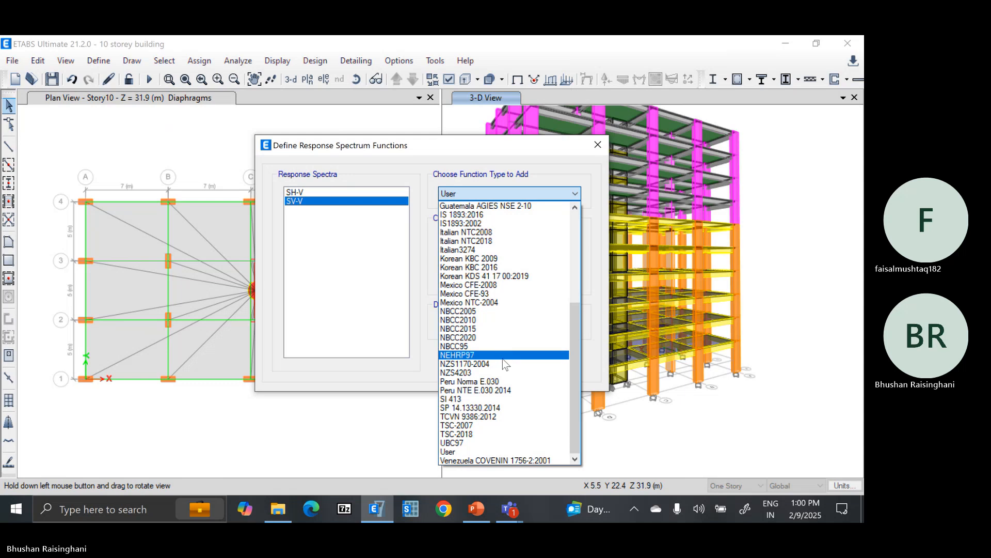
scroll(505, 366, up, 6)
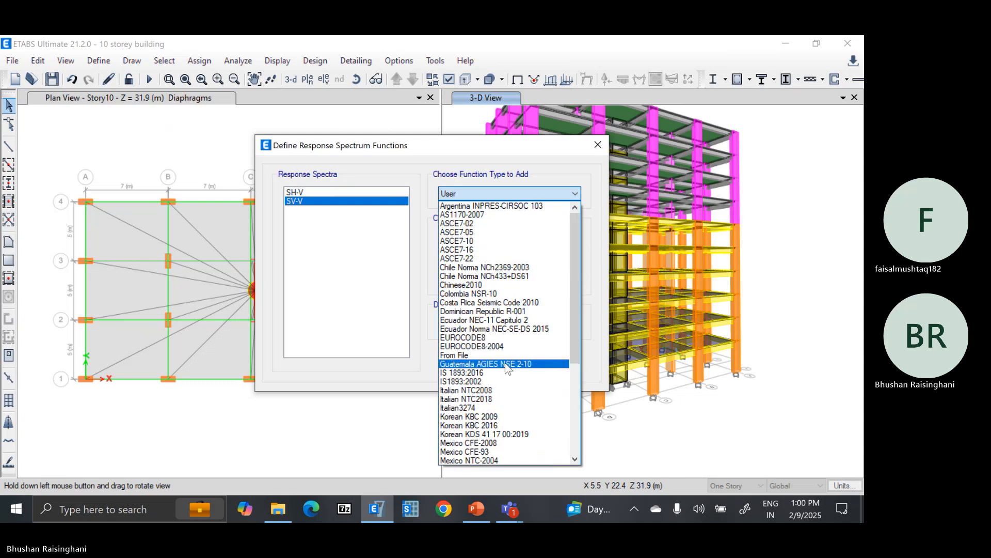
scroll(510, 408, down, 6)
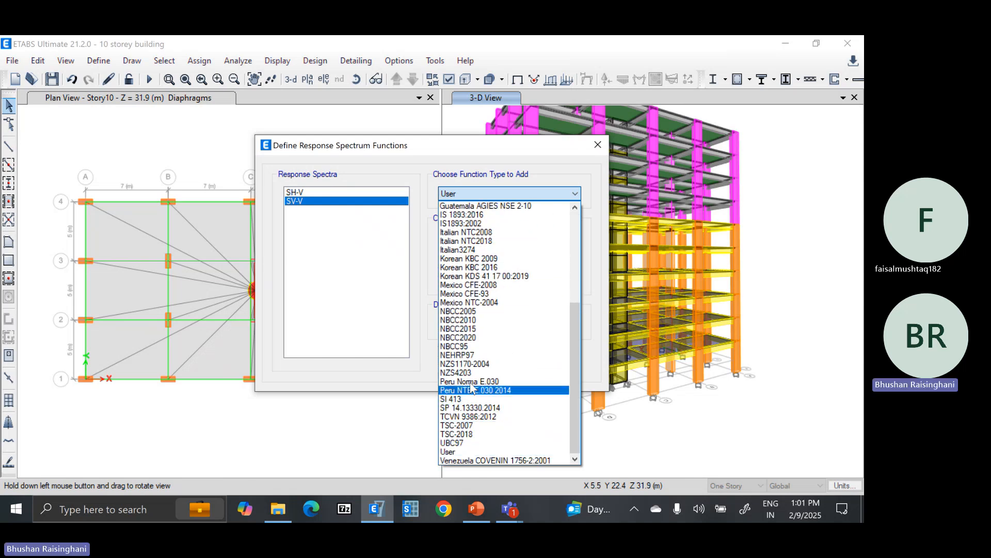
Close the function type list unchanged and accept the response spectrum function definitions.
click(423, 262)
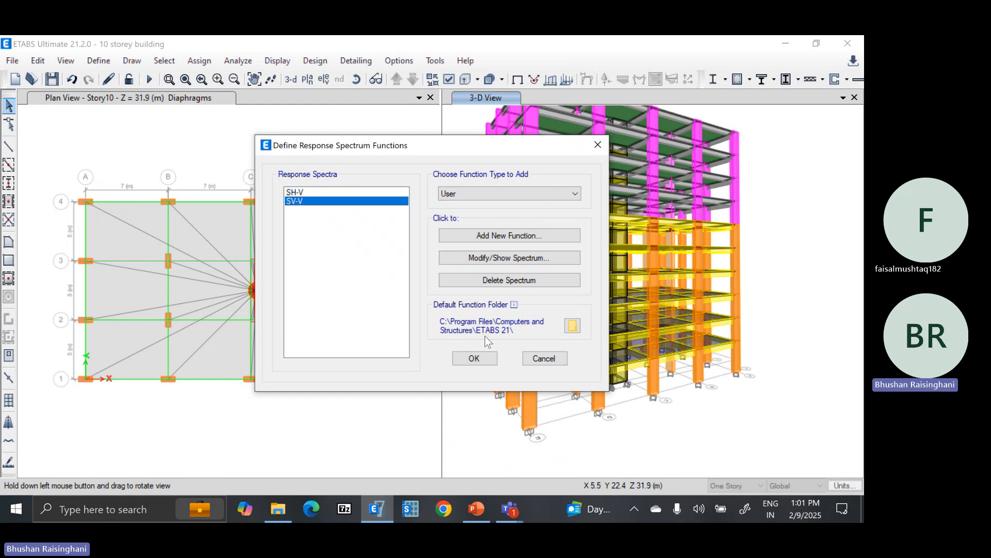
click(474, 359)
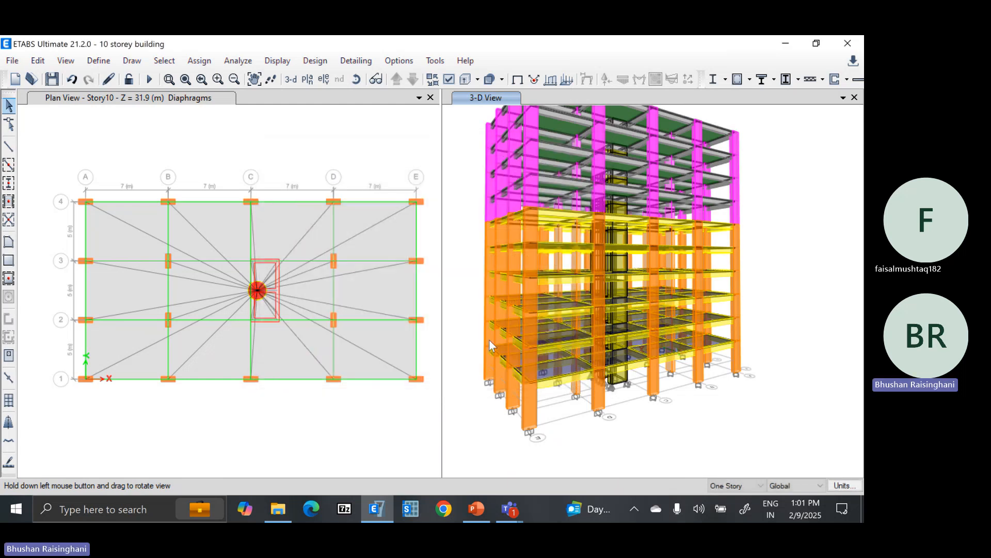
Open a blank time history function definition of type From File and cancel it without adding a function.
click(99, 61)
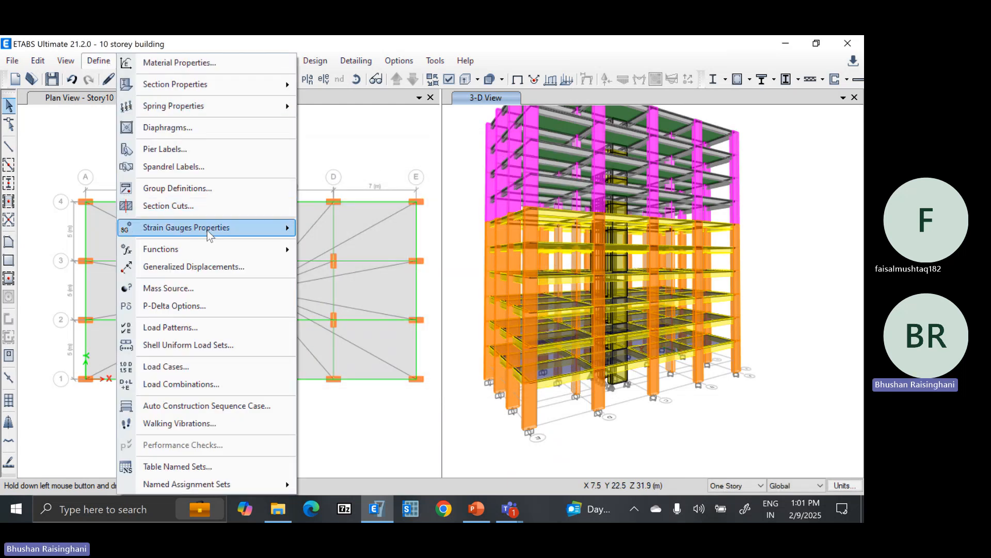
mouse_move(211, 250)
click(353, 266)
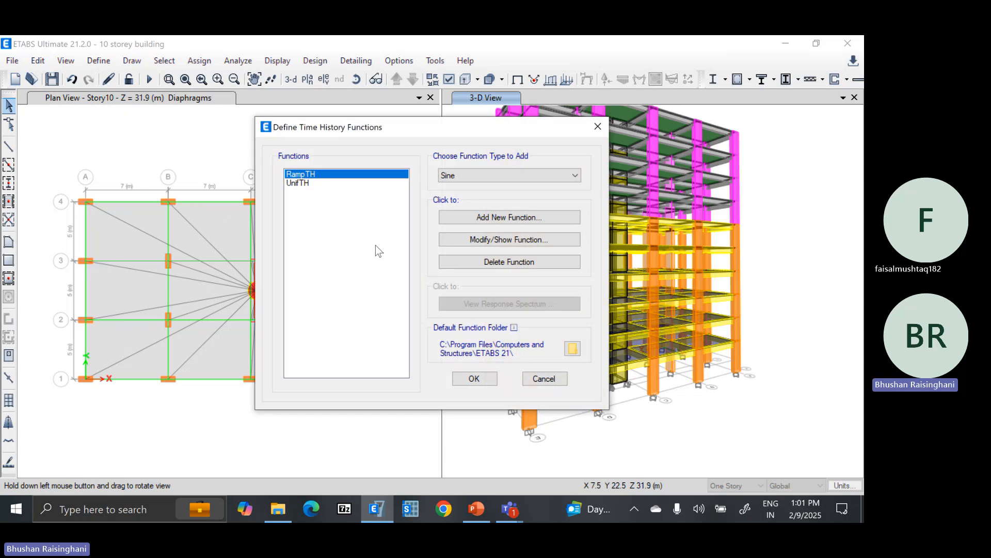
click(465, 176)
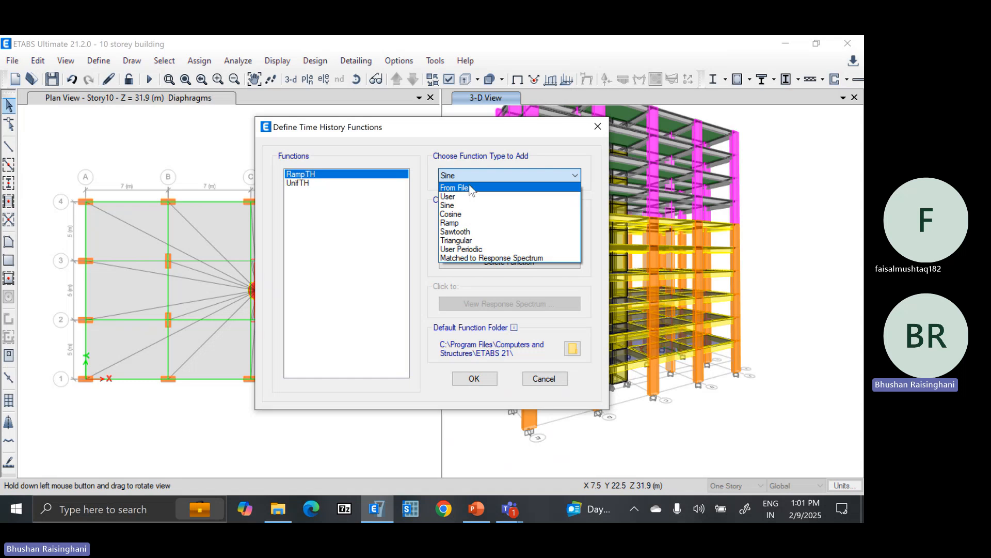
click(470, 187)
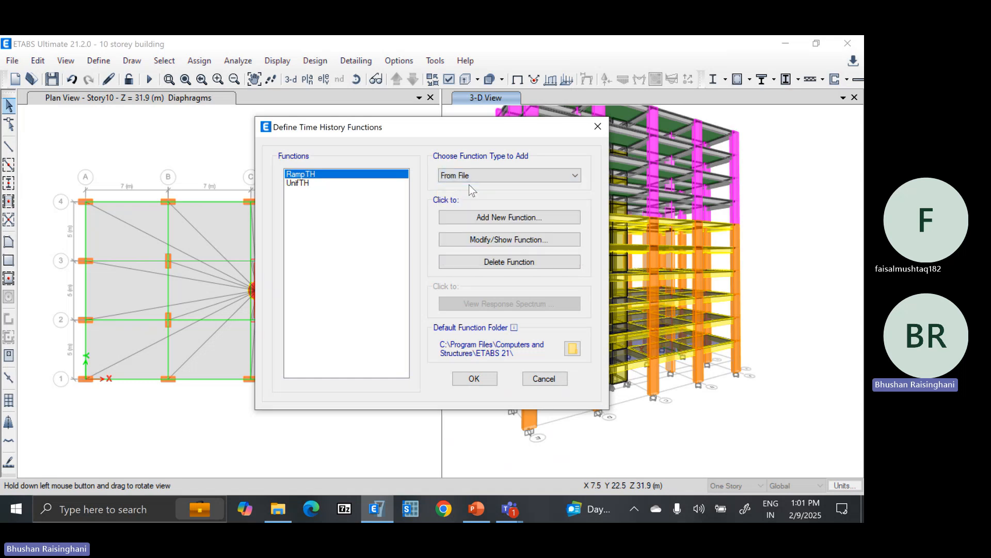
click(492, 217)
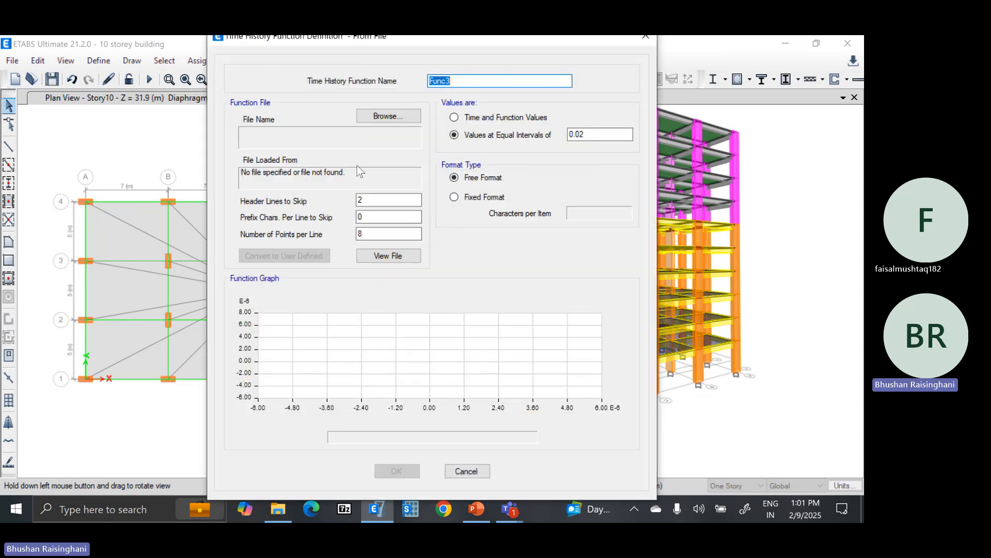
click(363, 201)
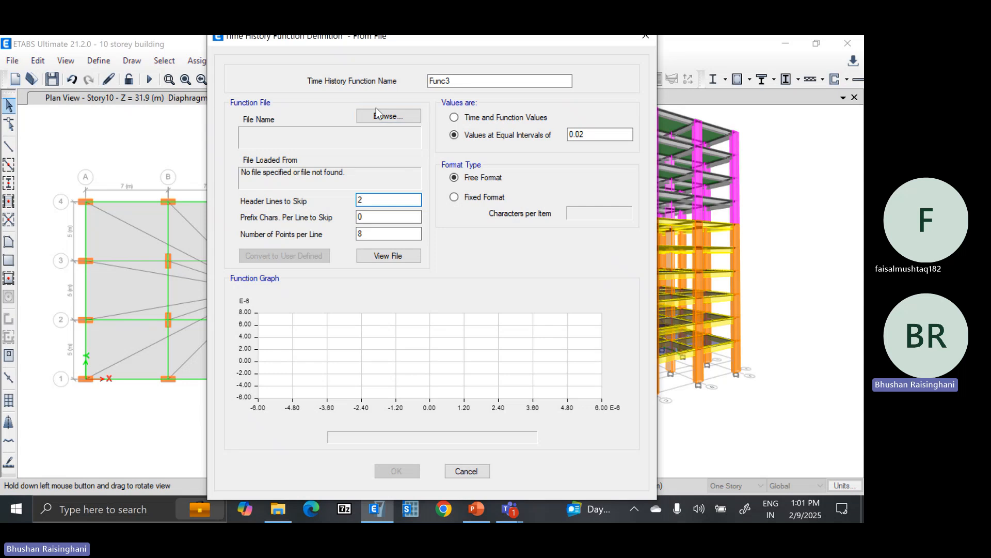
click(483, 471)
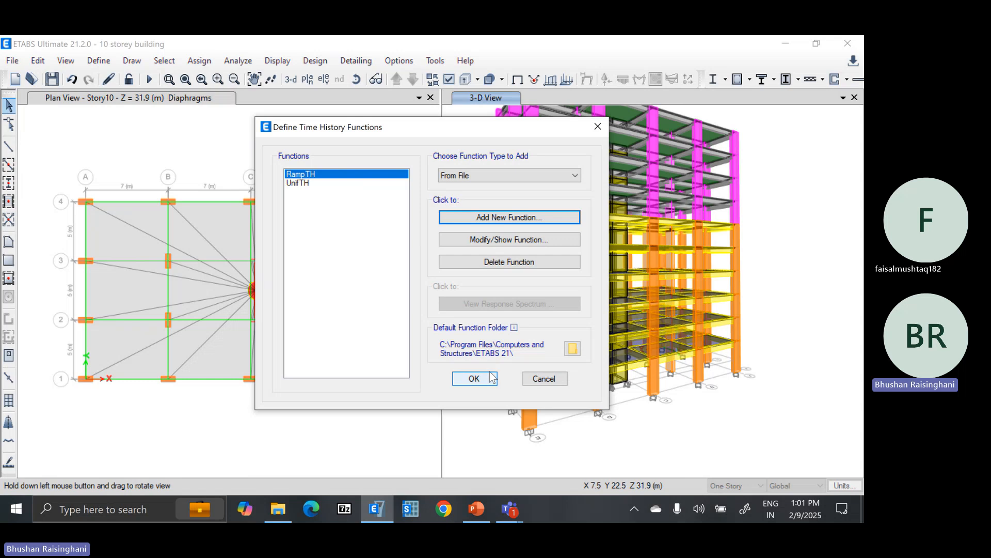
click(544, 378)
Start a new time history function of type Matched to Response Spectrum and name it TH.
click(99, 59)
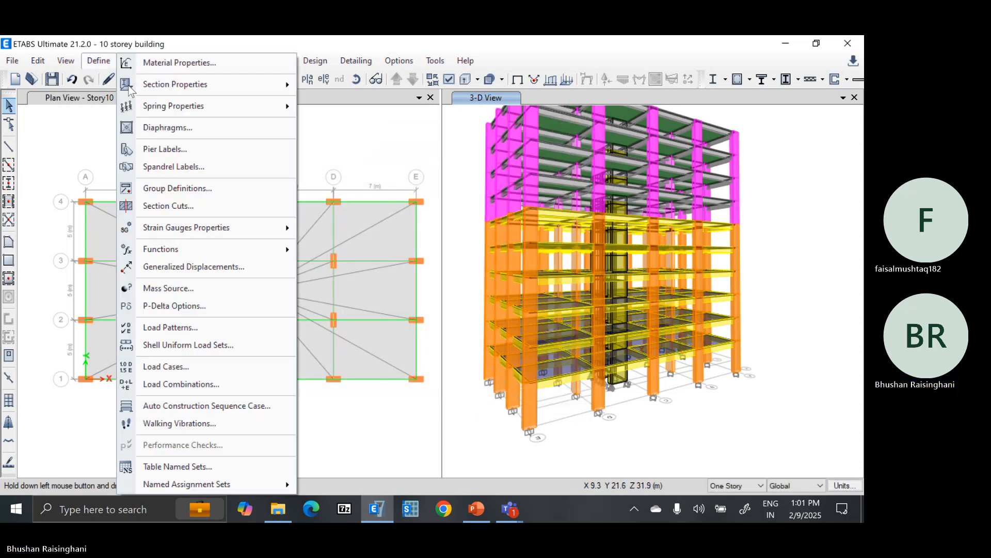
mouse_move(258, 243)
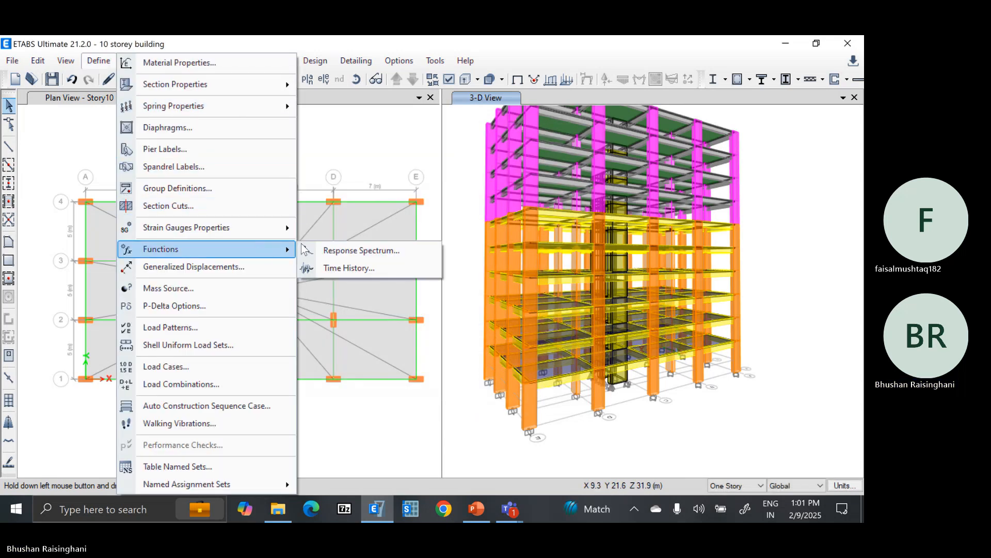
click(348, 268)
click(514, 175)
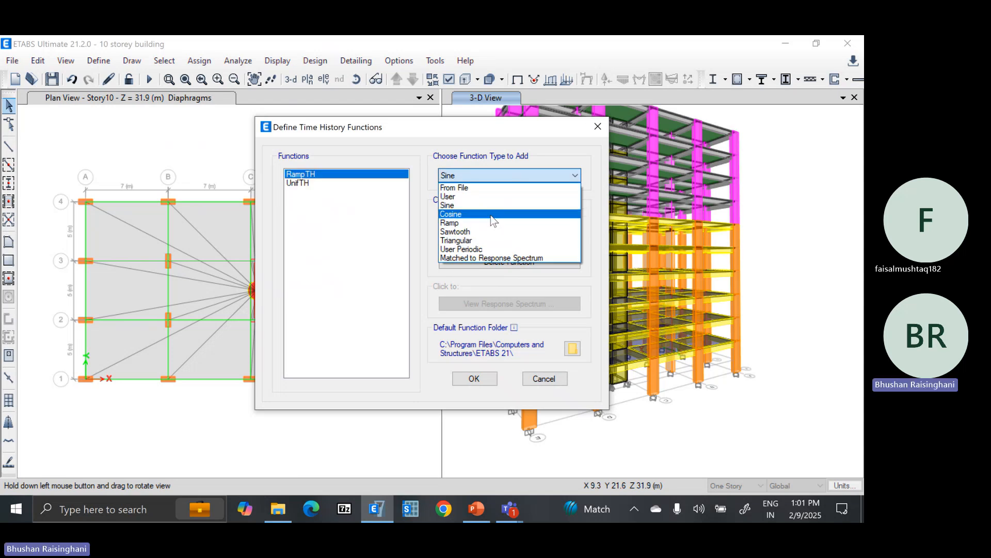
click(491, 258)
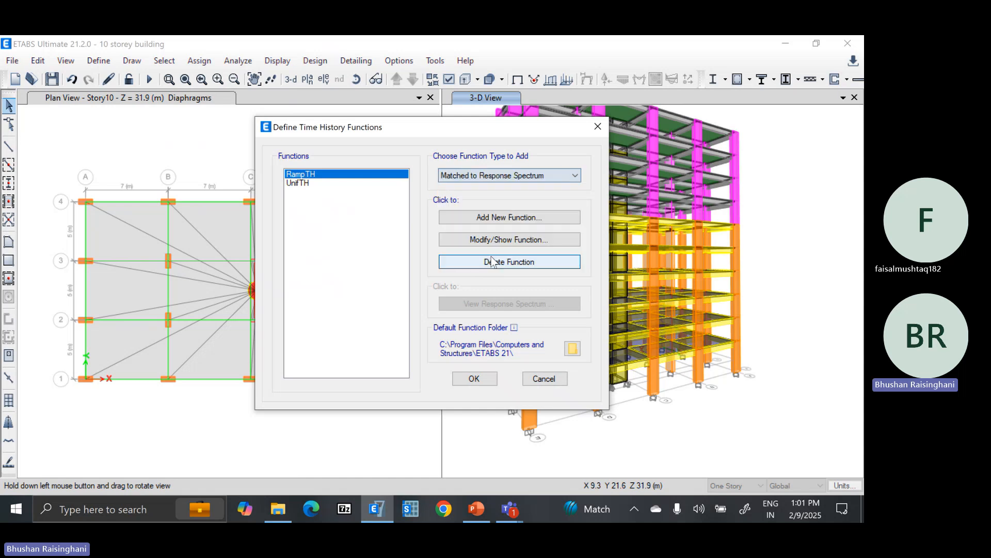
click(504, 219)
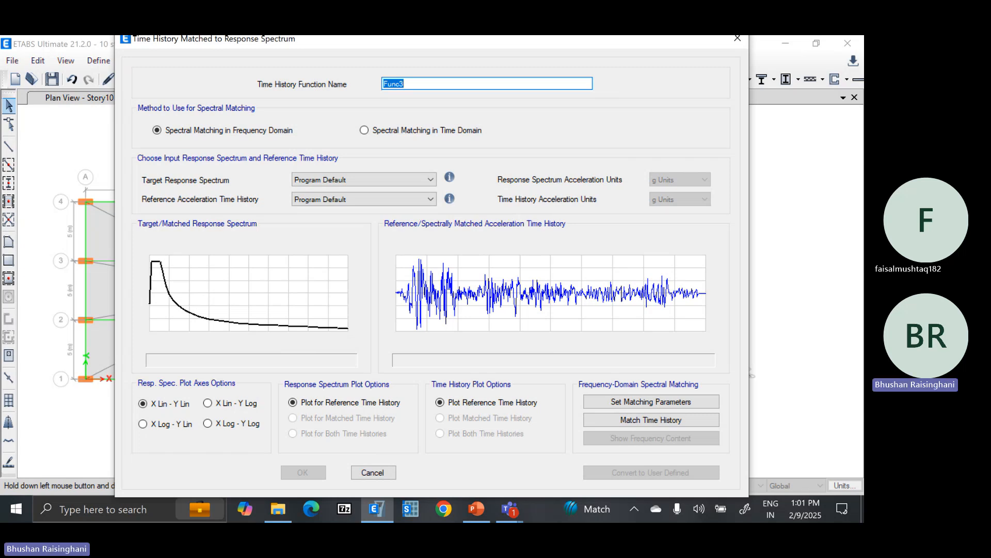
text(th)
key(BackSpace)
key(BackSpace)
text(TH)
Match the time history in the frequency domain to target response spectrum SH-V, keeping g units for the spectrum acceleration.
click(404, 132)
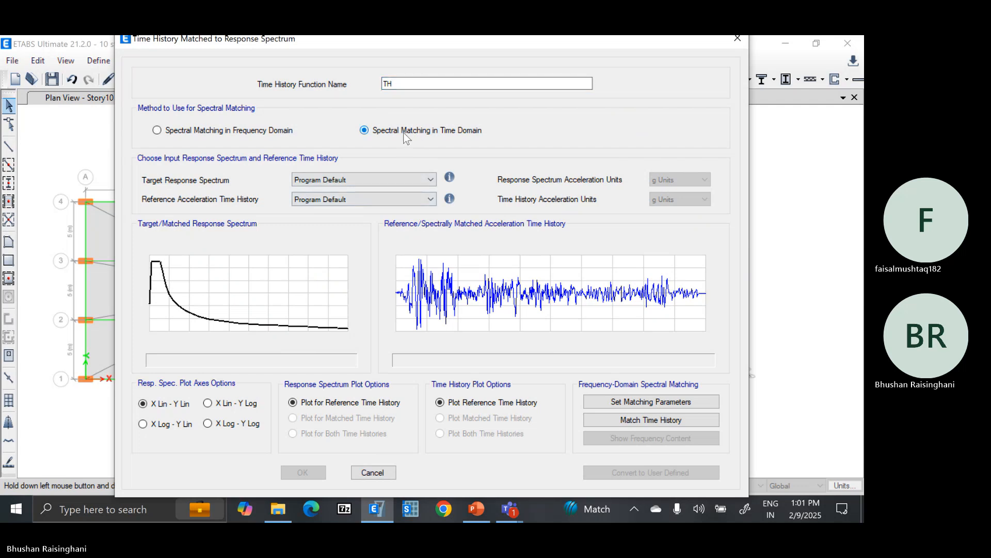
click(280, 131)
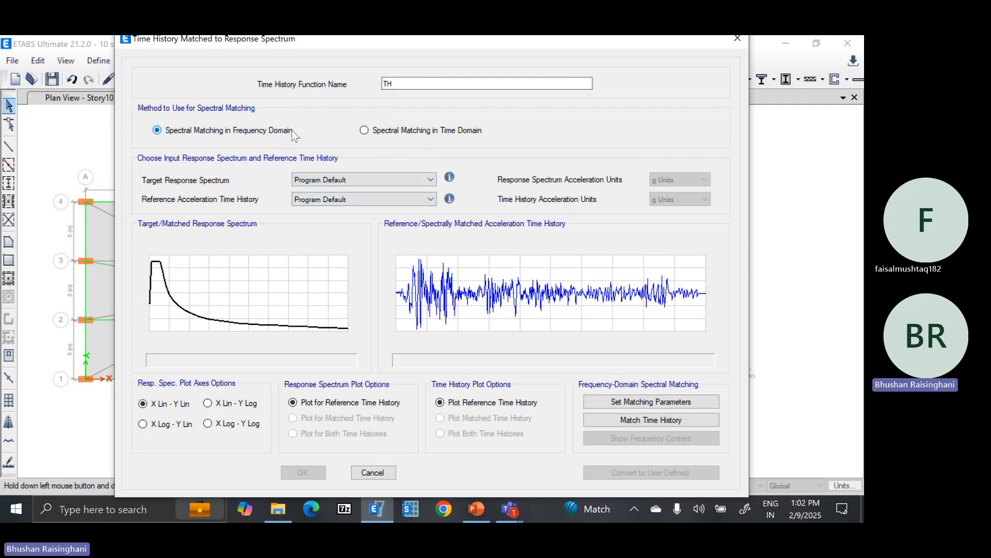
click(359, 179)
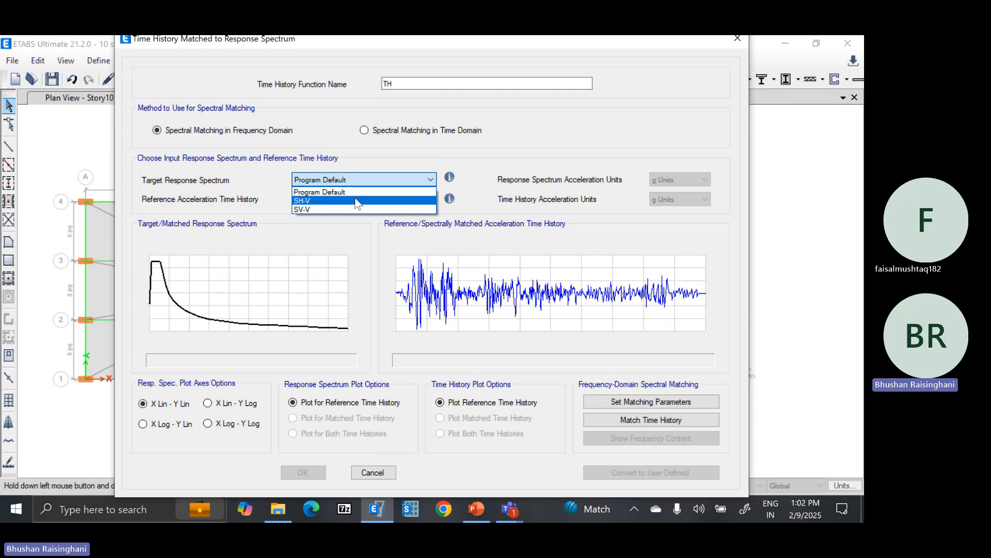
click(356, 201)
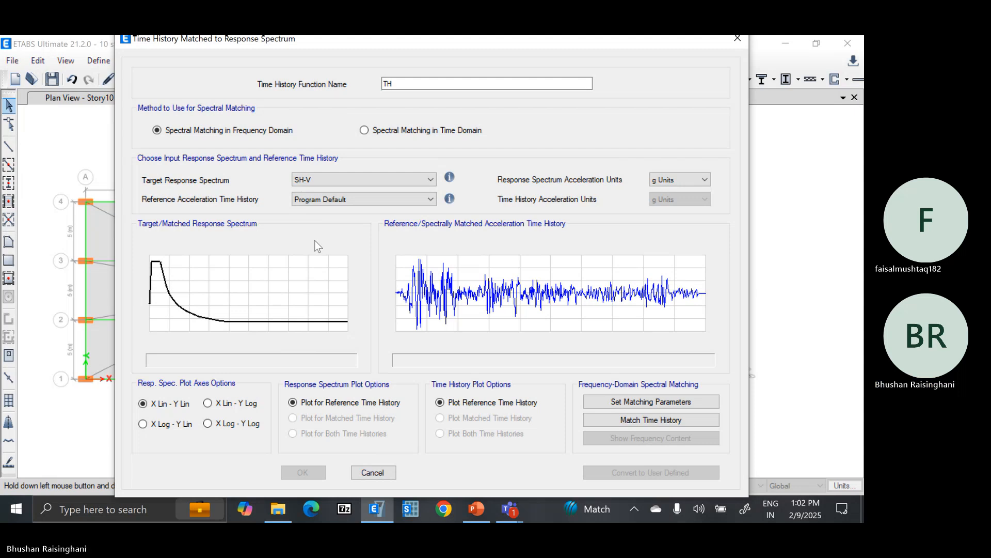
click(679, 184)
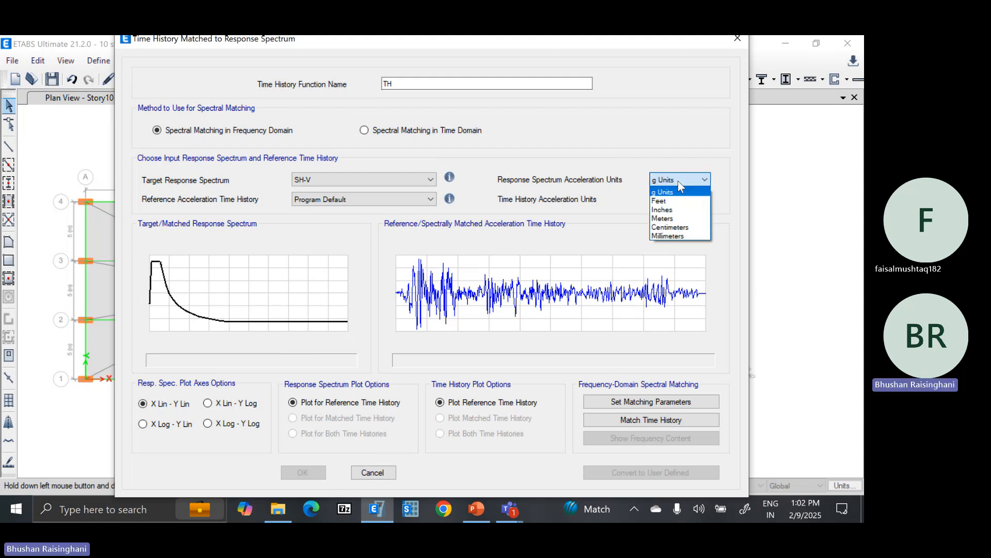
click(678, 181)
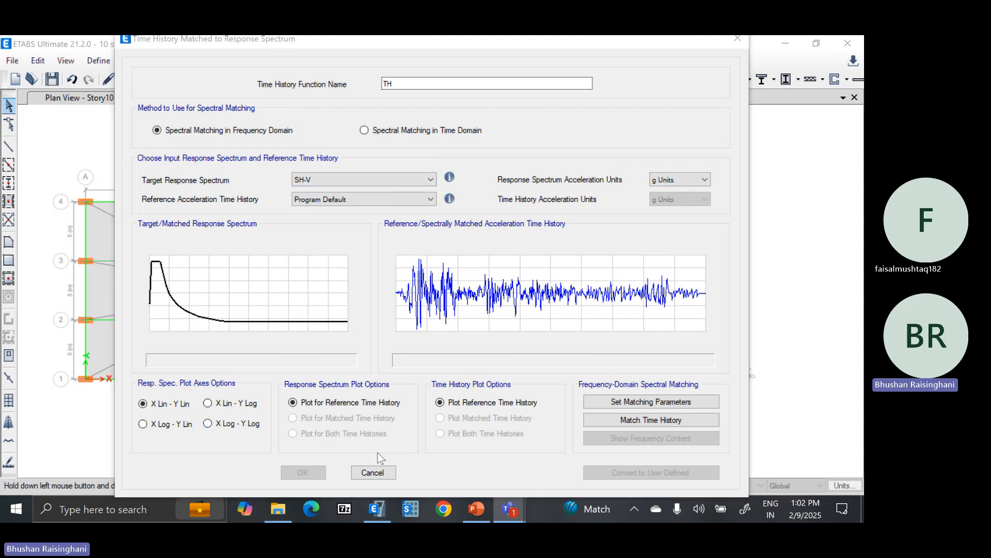
click(627, 422)
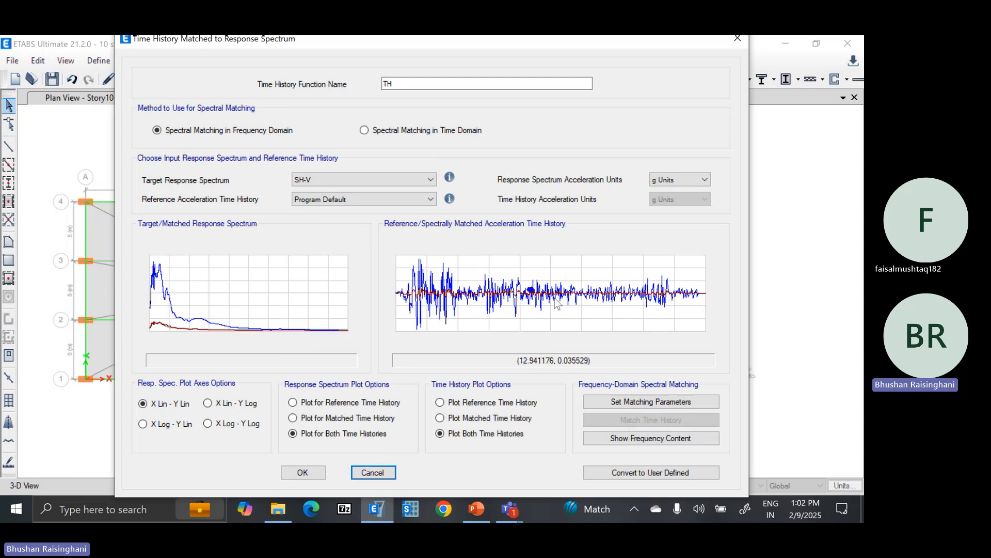
Plot only the matched time history in both the time history and response spectrum graphs, and accept function TH.
click(477, 418)
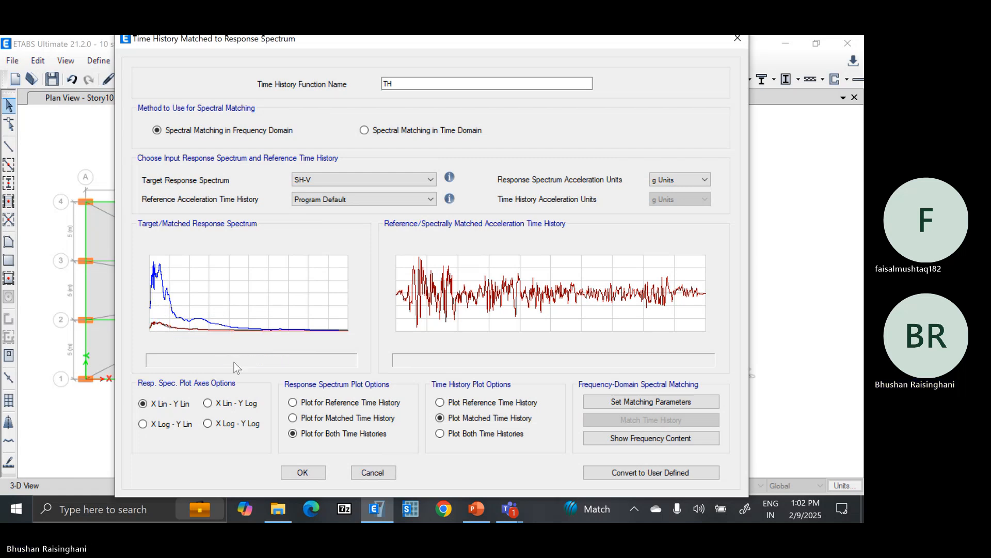
click(311, 419)
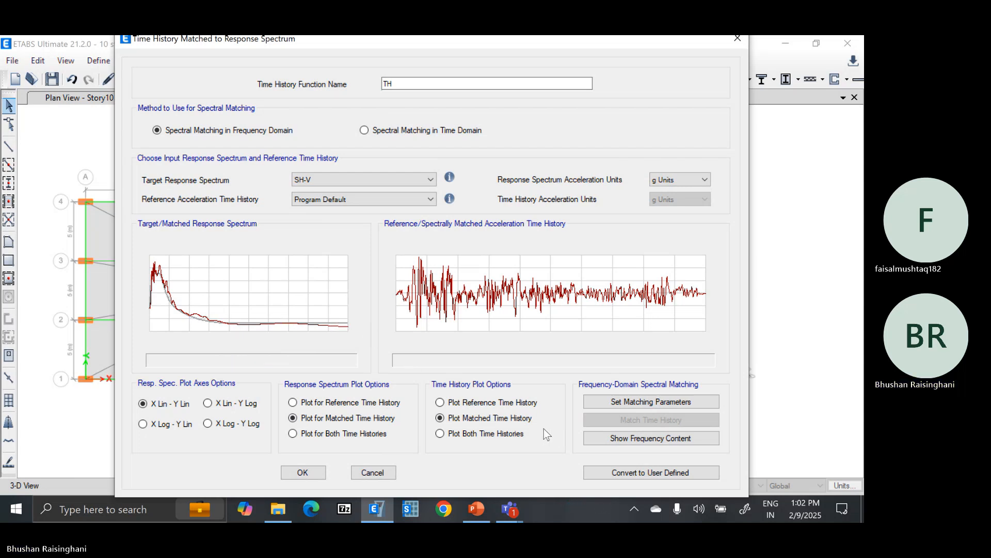
click(302, 472)
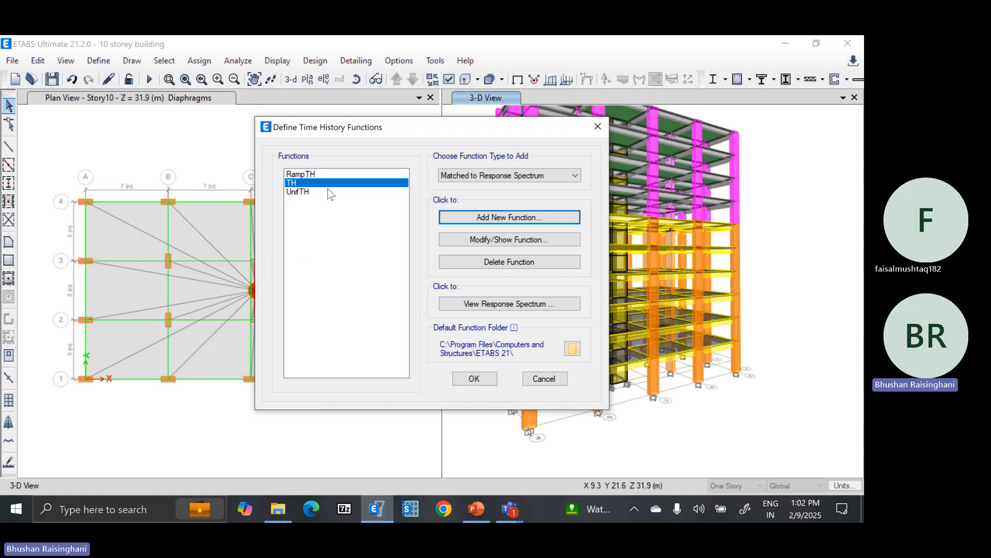
Delete the RampTH and UnifTH time history functions and accept the remaining list.
click(323, 174)
click(510, 262)
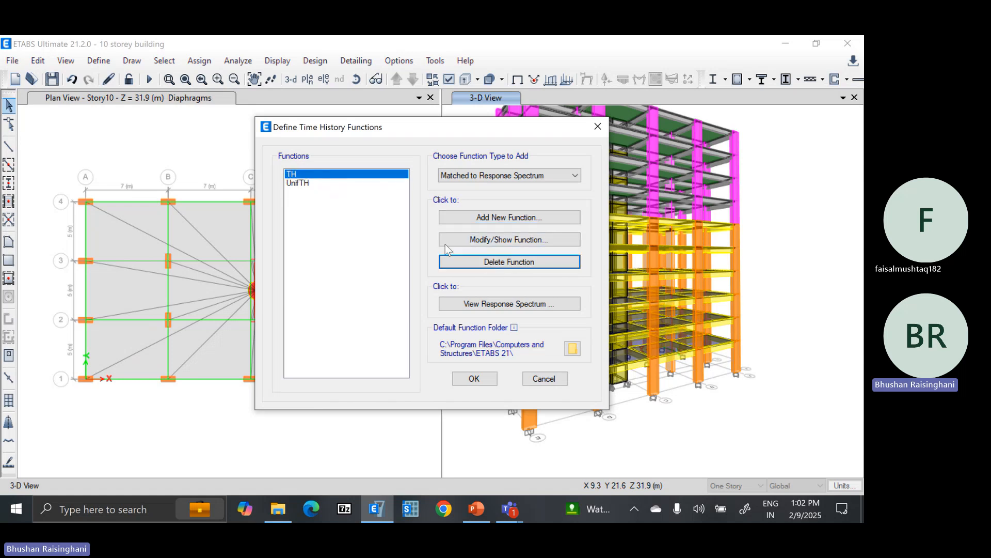
click(339, 184)
click(481, 262)
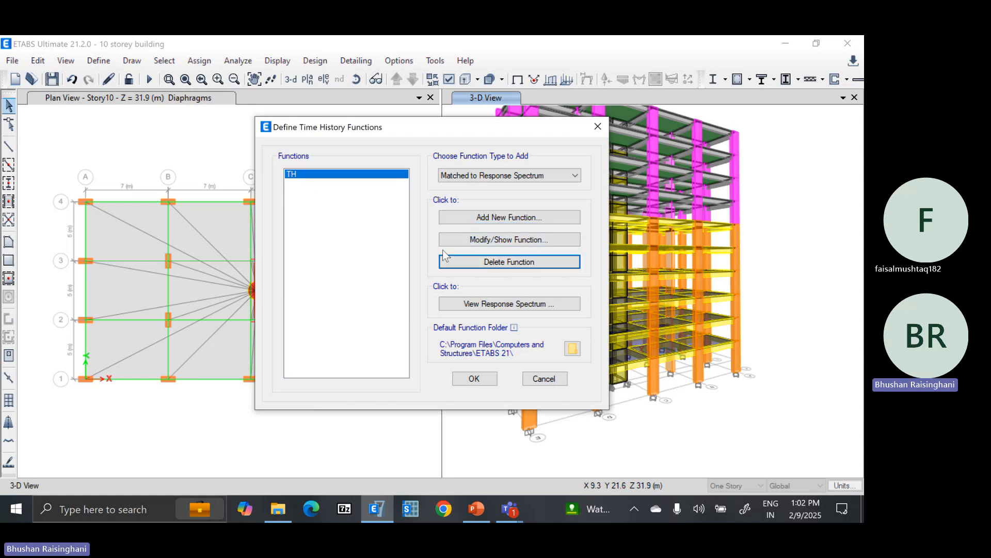
click(475, 382)
Reopen the time history function definitions to review the list and close it.
click(98, 61)
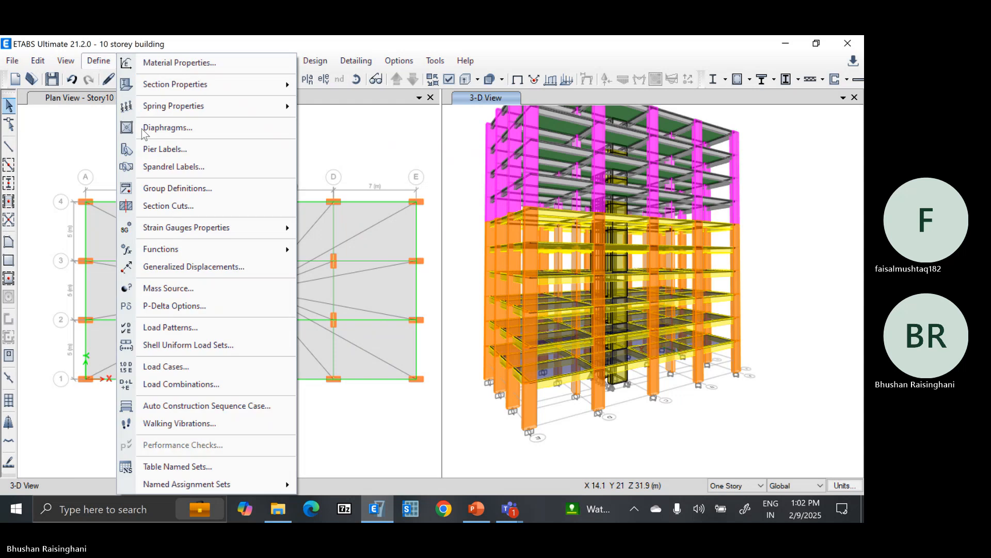
mouse_move(237, 250)
click(359, 267)
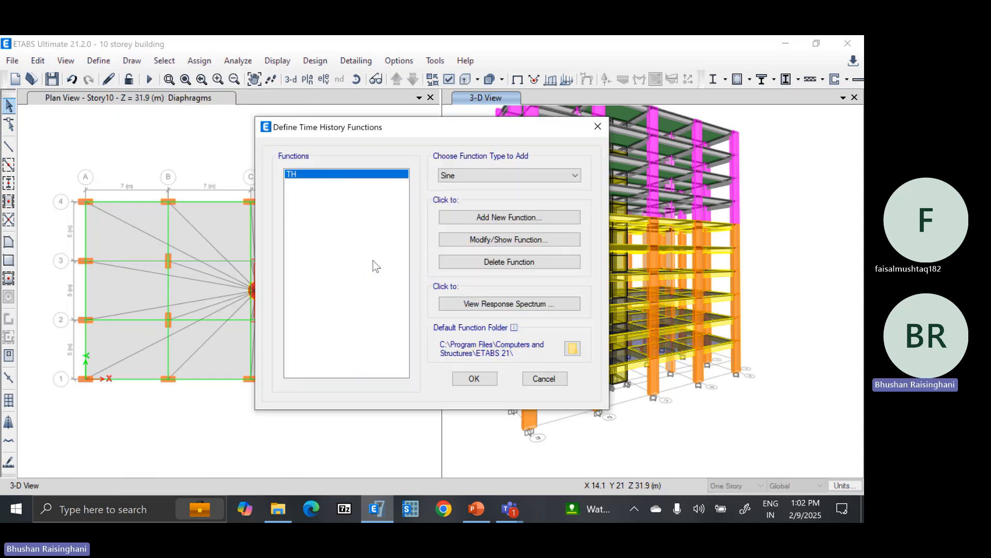
click(471, 377)
Add a load pattern named SD(FF) of type Super Dead to the load pattern definitions.
click(98, 60)
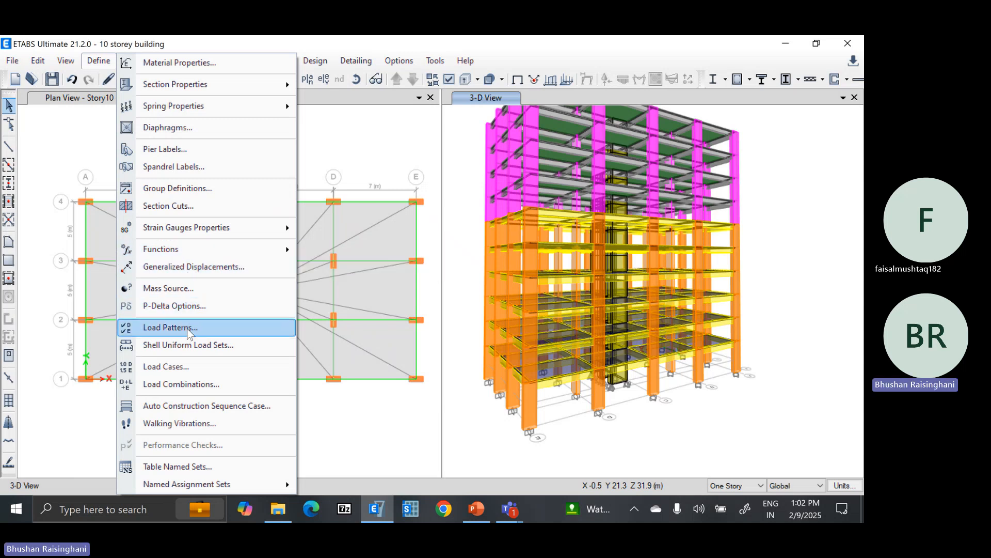
click(188, 328)
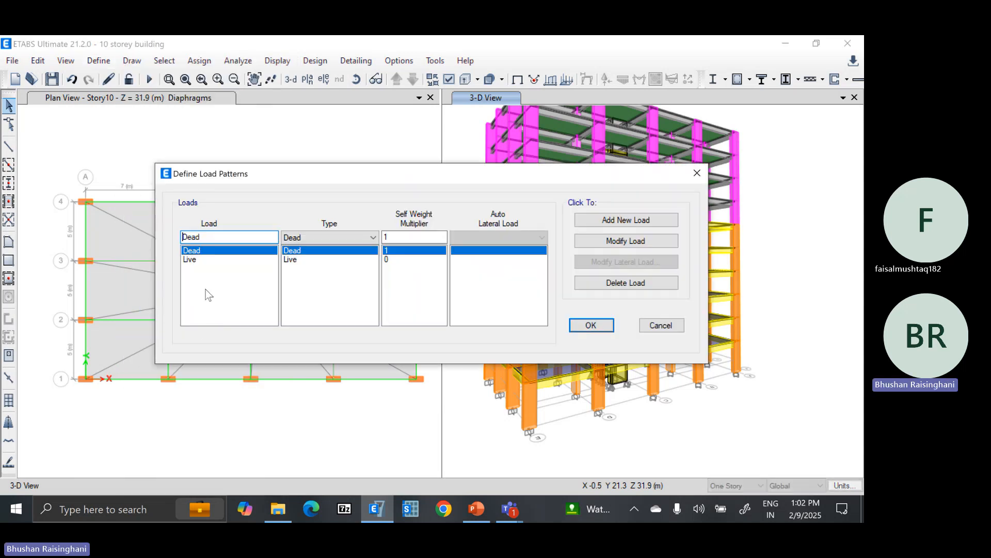
click(218, 260)
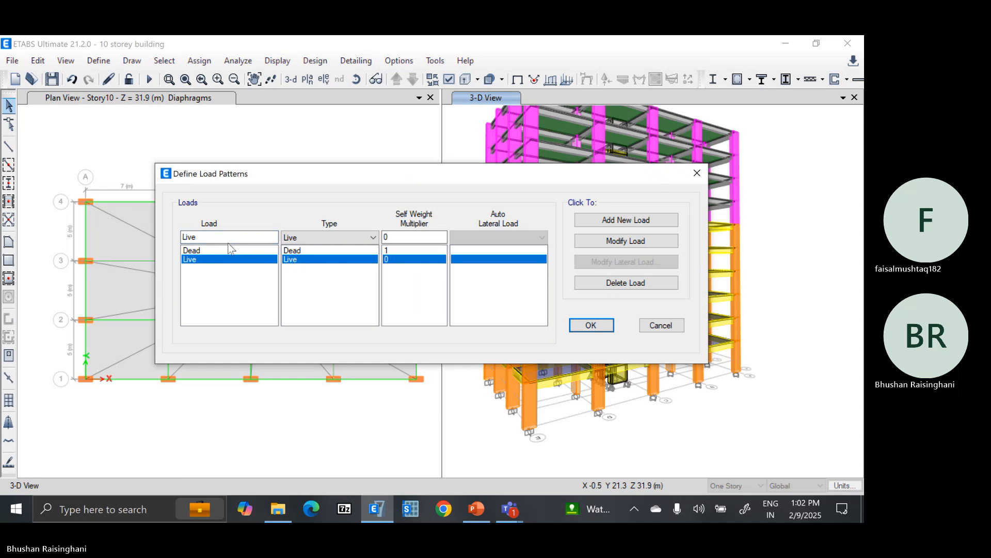
double_click(232, 238)
text(SD(FF))
click(315, 236)
click(321, 257)
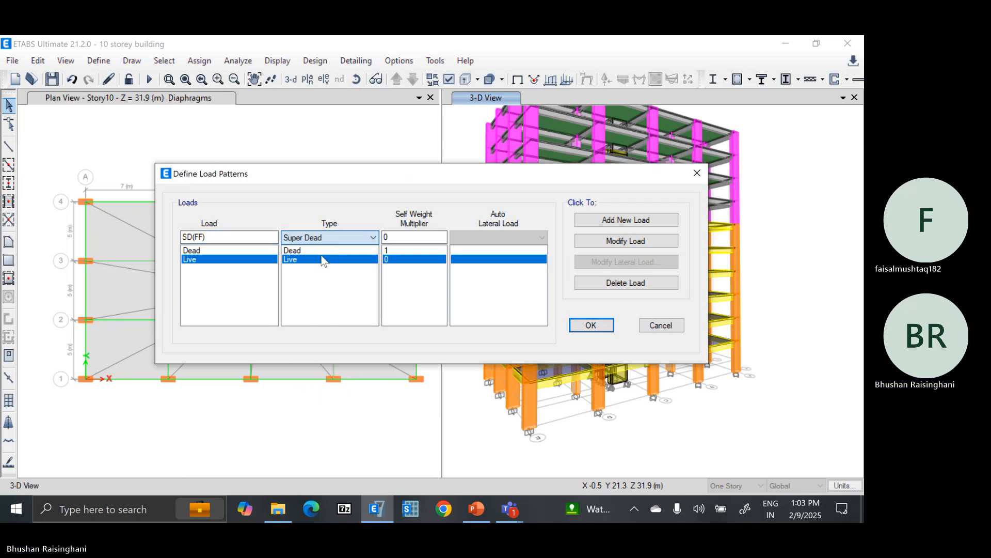
click(612, 222)
Add another Super Dead load pattern named SD(walls).
click(236, 236)
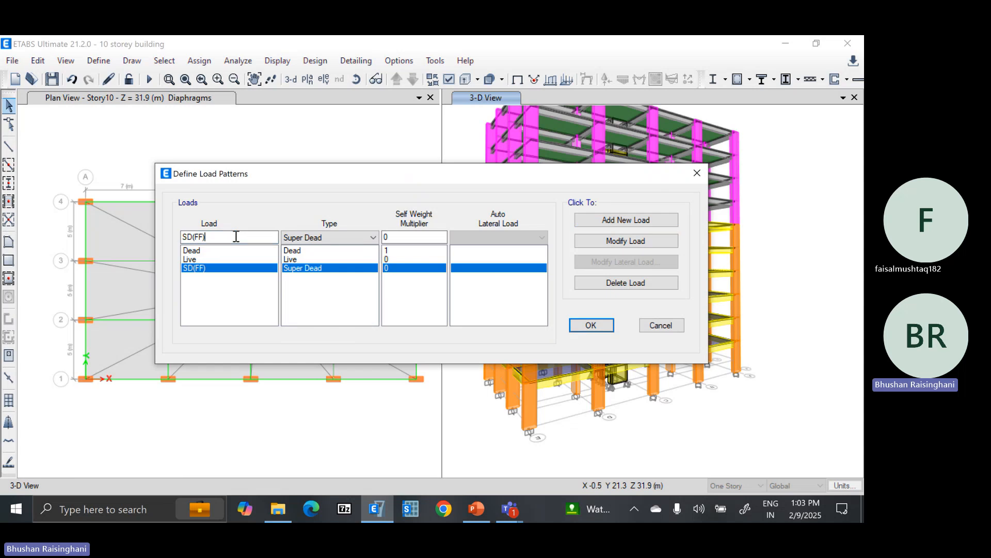
key(BackSpace)
key(BackSpace)
key(BackSpace)
text(WALL)
key(BackSpace)
key(BackSpace)
key(BackSpace)
key(BackSpace)
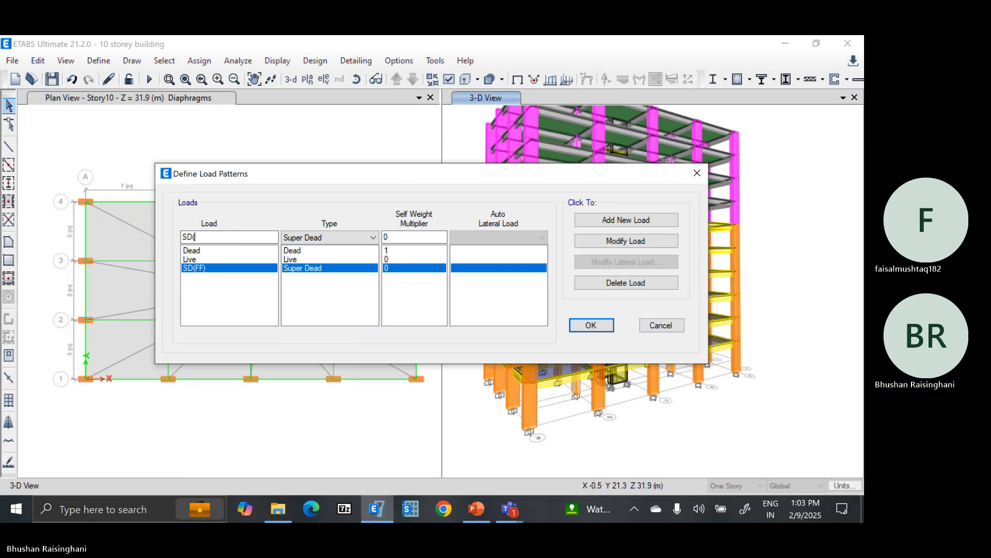
text(walls))
click(631, 221)
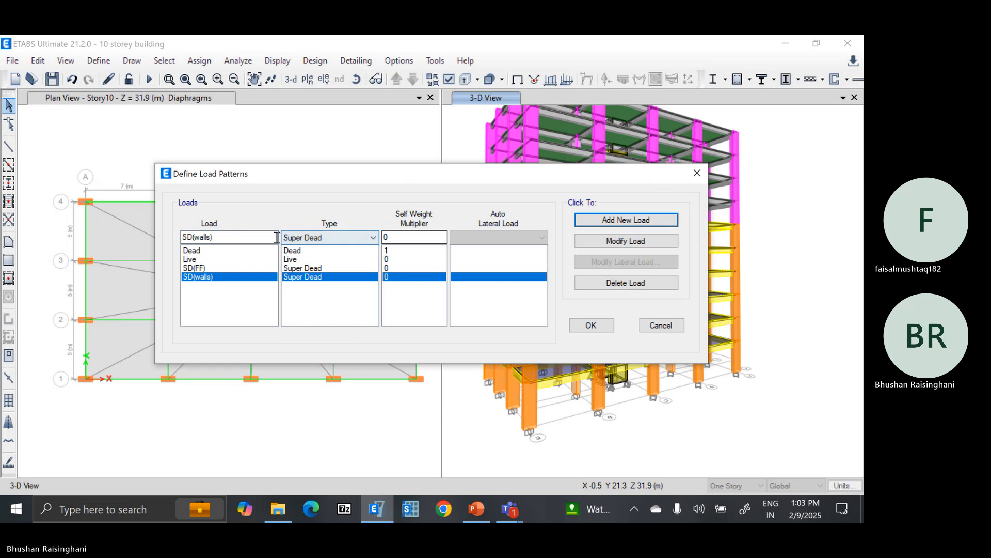
Add a Super Dead load pattern named SD(parapet) with a self weight multiplier of 0.
double_click(249, 233)
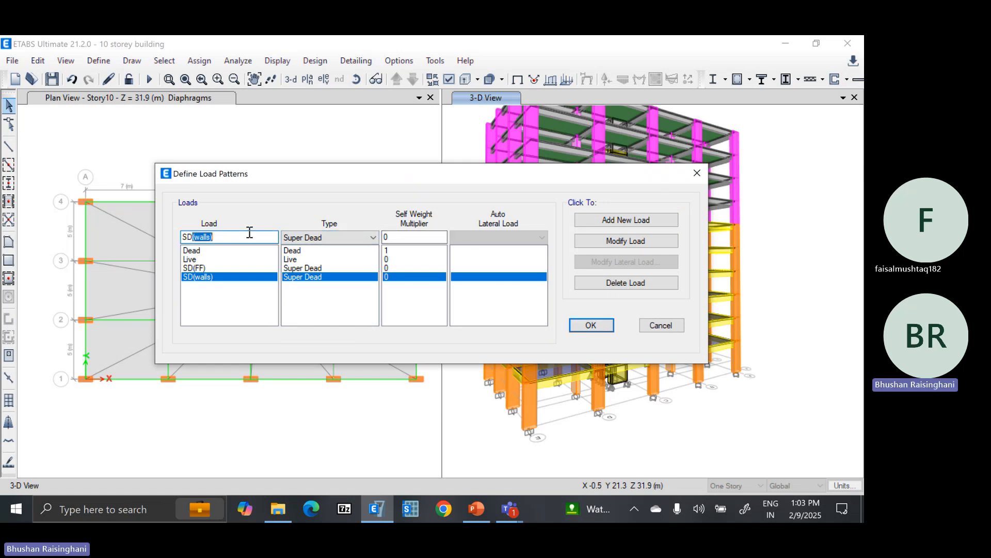
text((parapet))
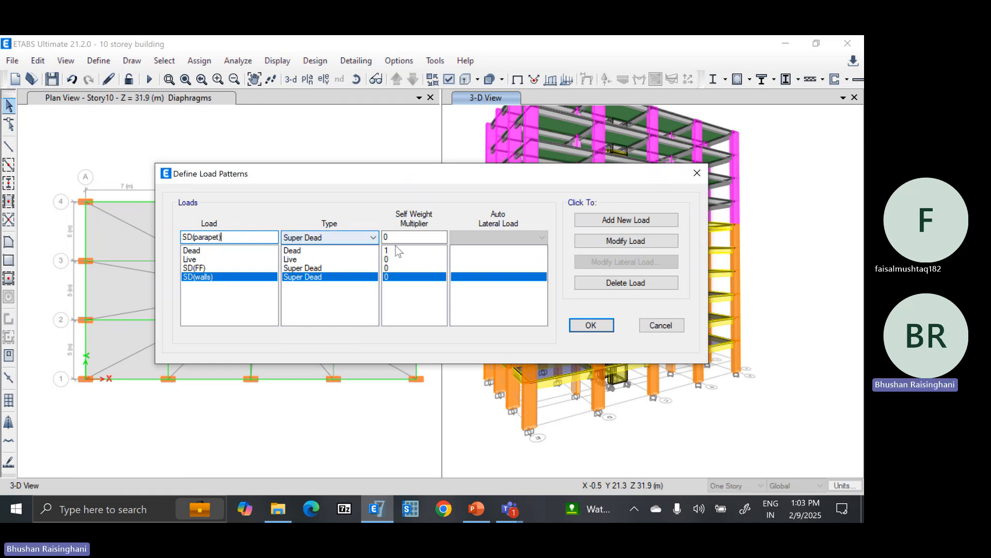
click(639, 219)
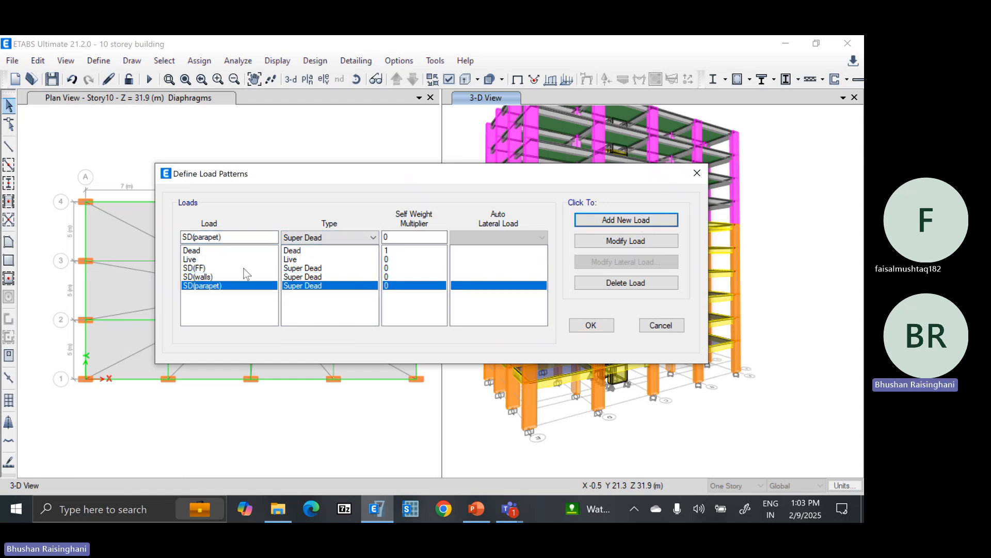
Add a Super Dead load pattern named SD(waterproofing) to the load pattern definitions.
click(256, 237)
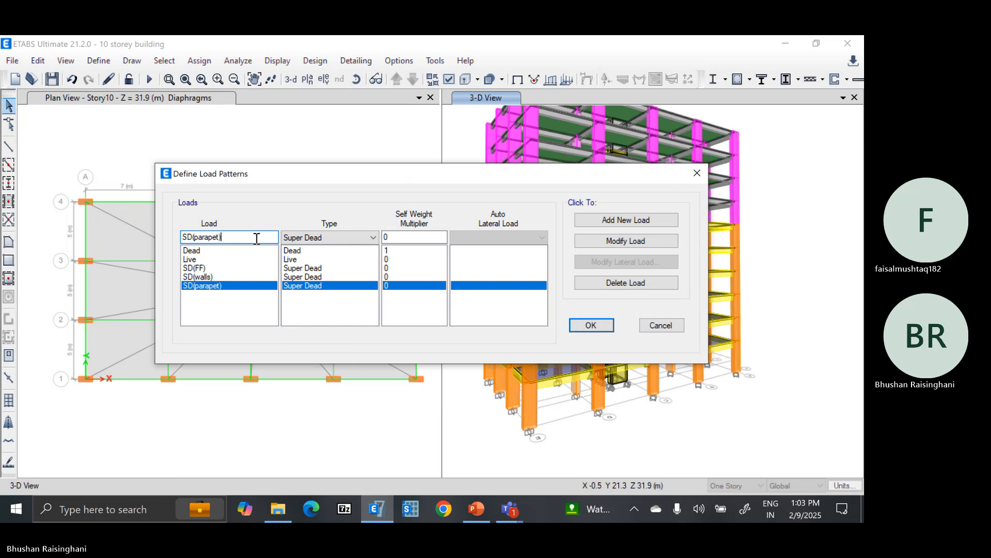
key(BackSpace)
key(BackSpace)
key(BackSpace)
key(BackSpace)
key(BackSpace)
key(BackSpace)
key(BackSpace)
key(BackSpace)
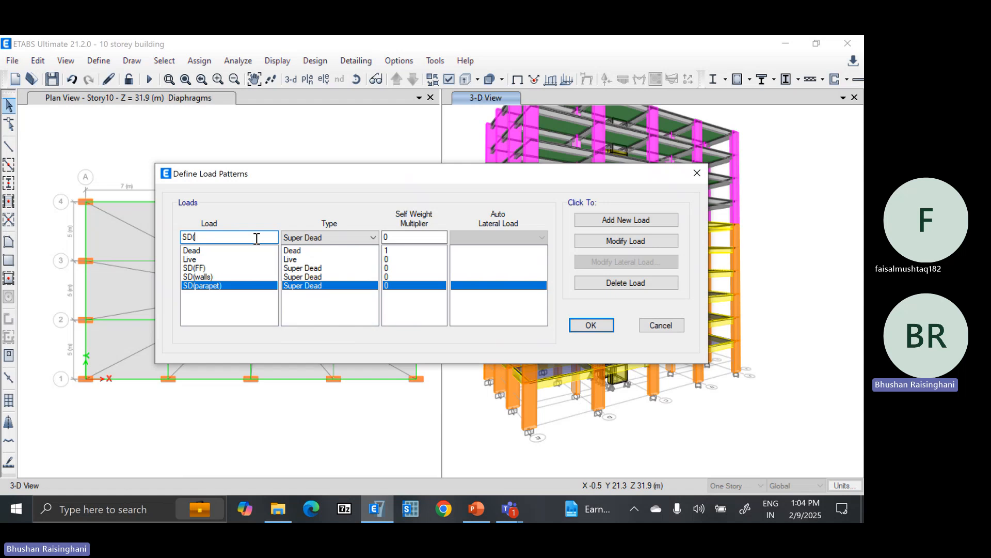
text(waterpro)
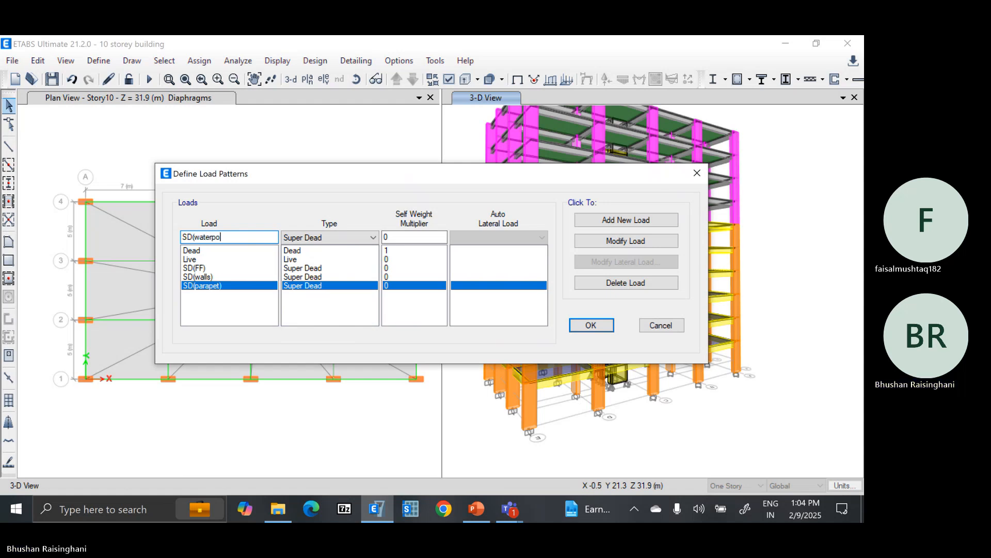
text(ofing))
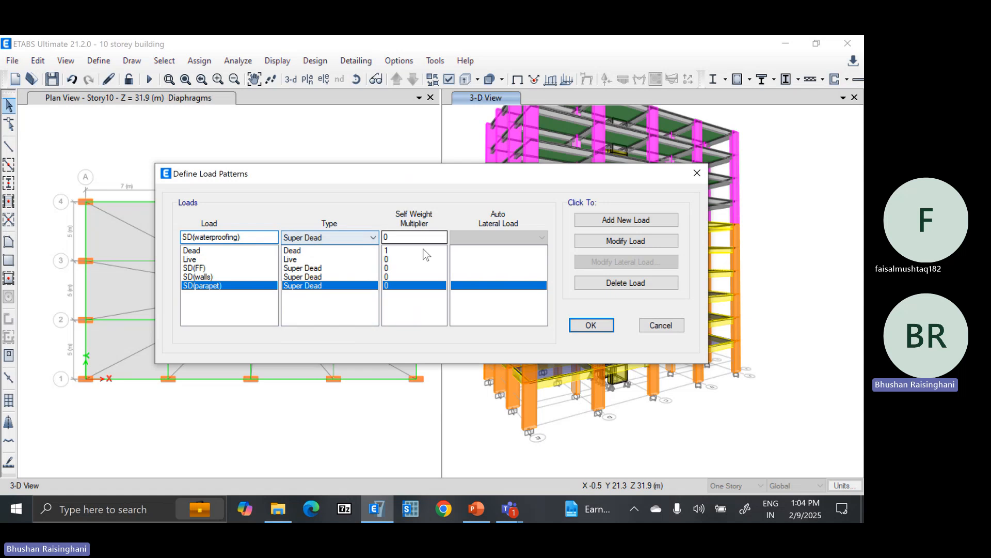
click(626, 219)
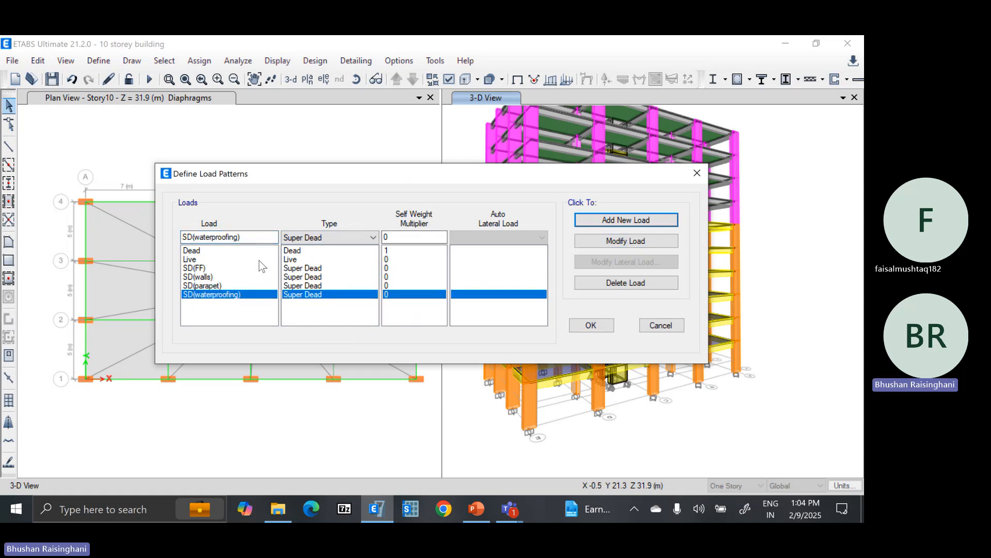
Add a load pattern named Live (Elevator) with a self weight multiplier of 0.
click(258, 237)
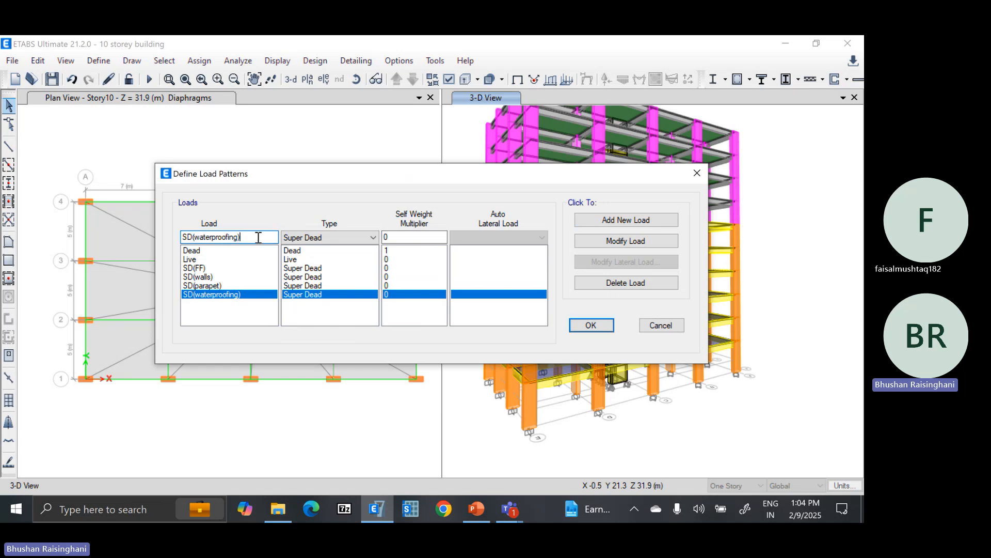
double_click(258, 237)
drag(261, 238, 131, 233)
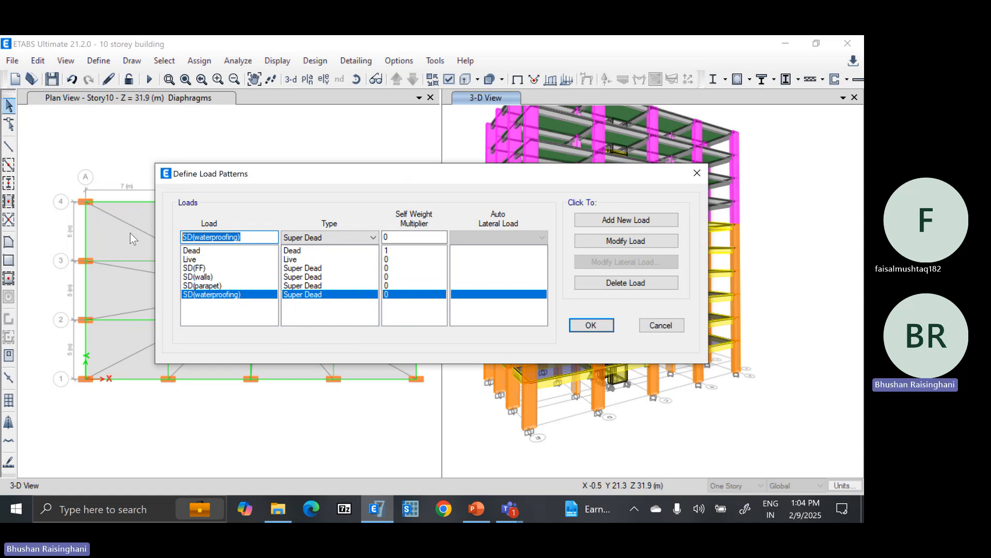
text(Liv)
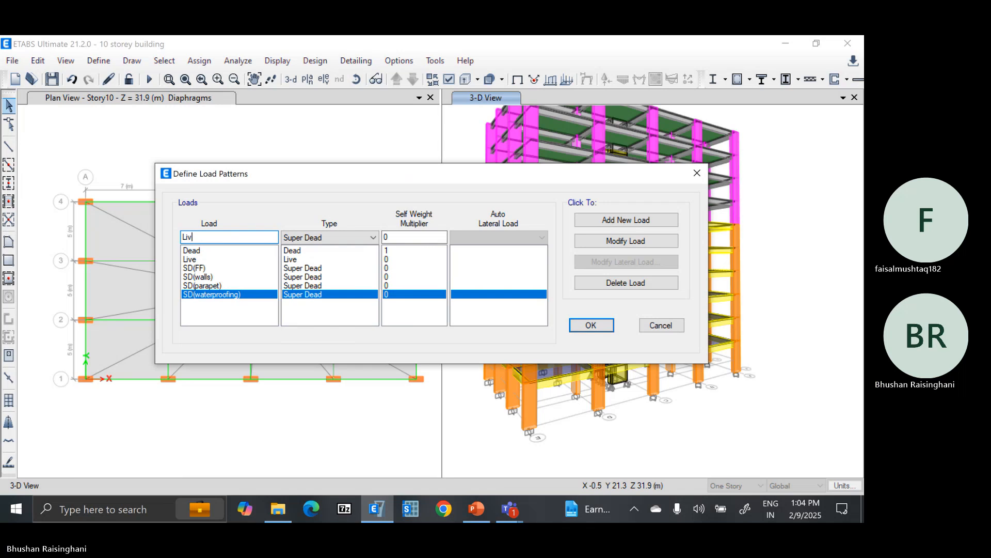
text(e ()
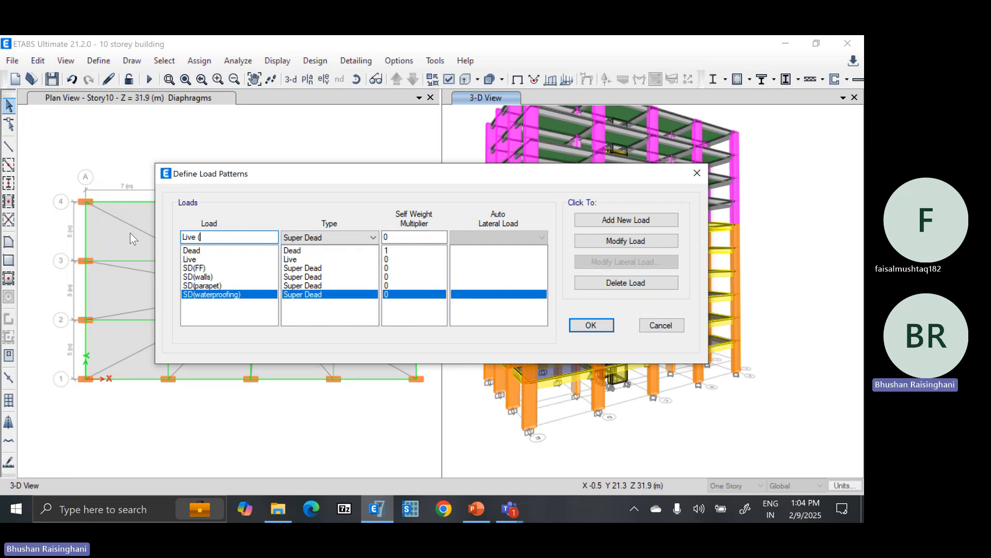
text(Elevator))
click(626, 221)
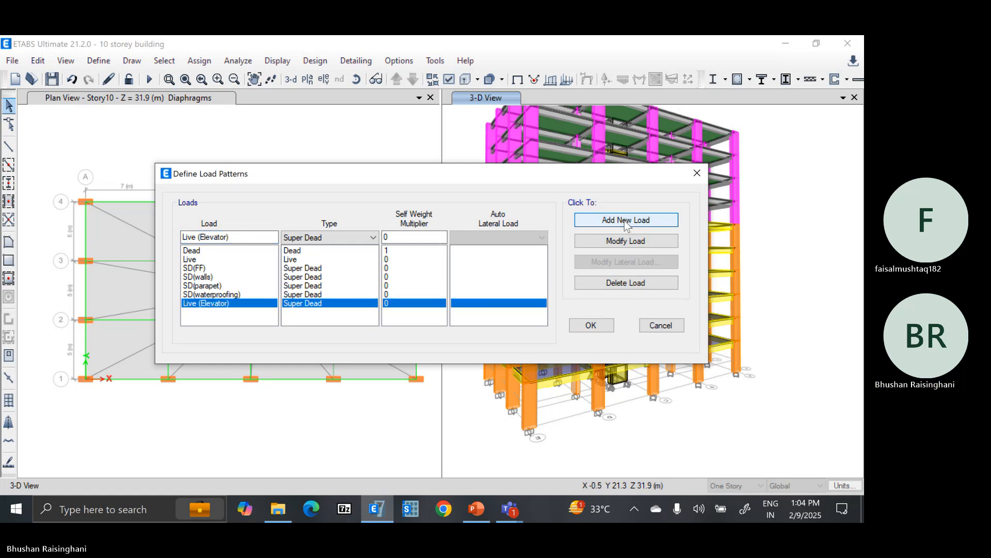
Add a load pattern named Live(water) to the load pattern definitions.
drag(198, 238, 226, 239)
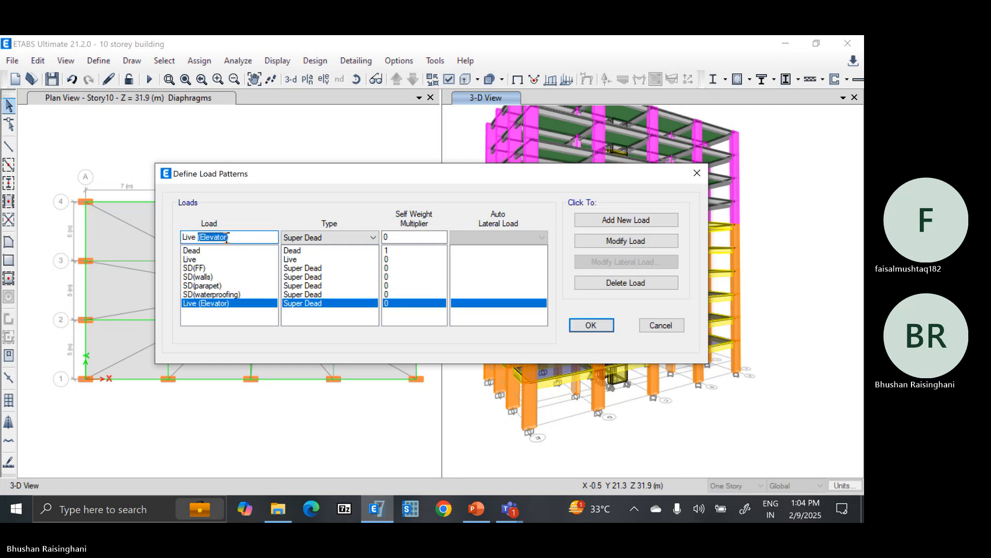
click(244, 236)
key(BackSpace)
key(BackSpace)
key(BackSpace)
key(BackSpace)
key(BackSpace)
key(BackSpace)
key(BackSpace)
key(BackSpace)
key(BackSpace)
key(BackSpace)
key(BackSpace)
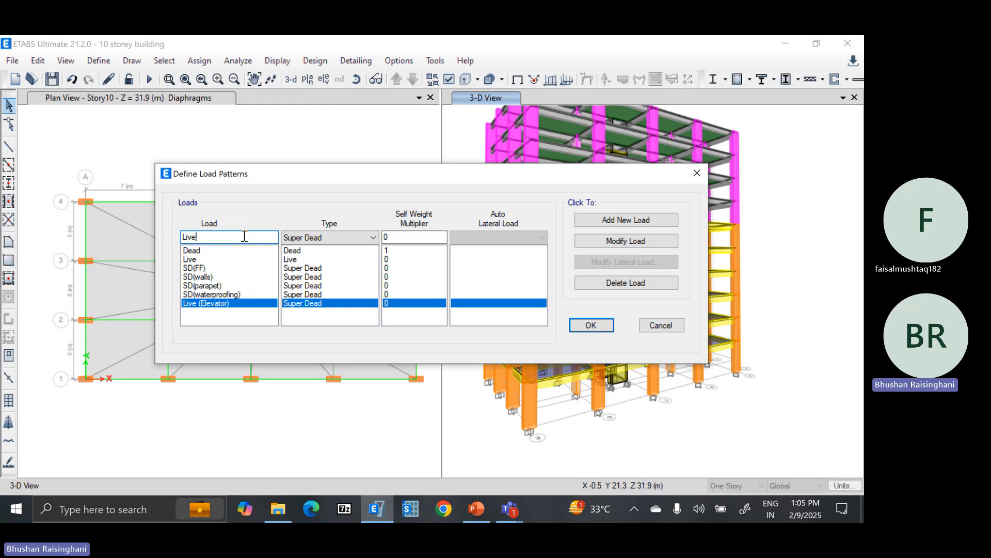
text(()
text(water))
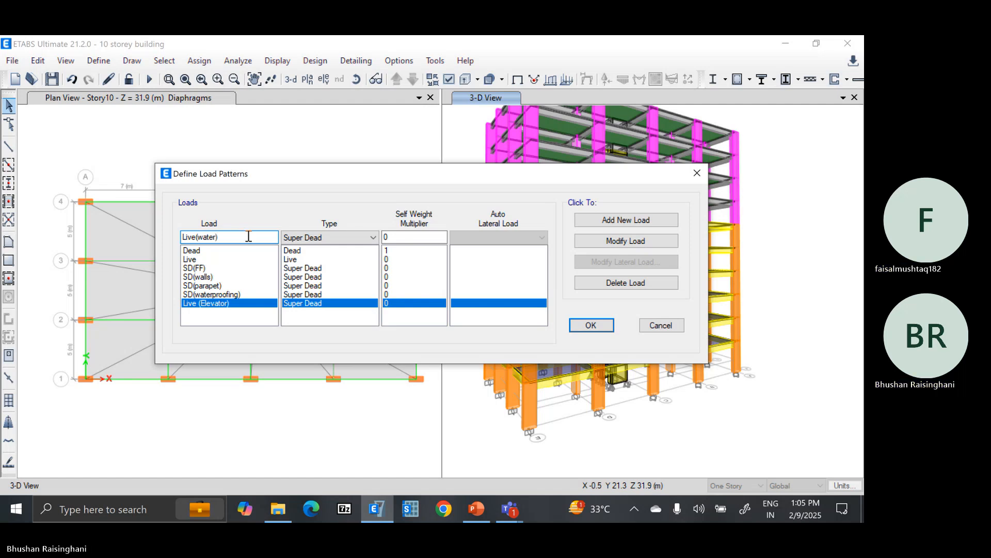
click(623, 221)
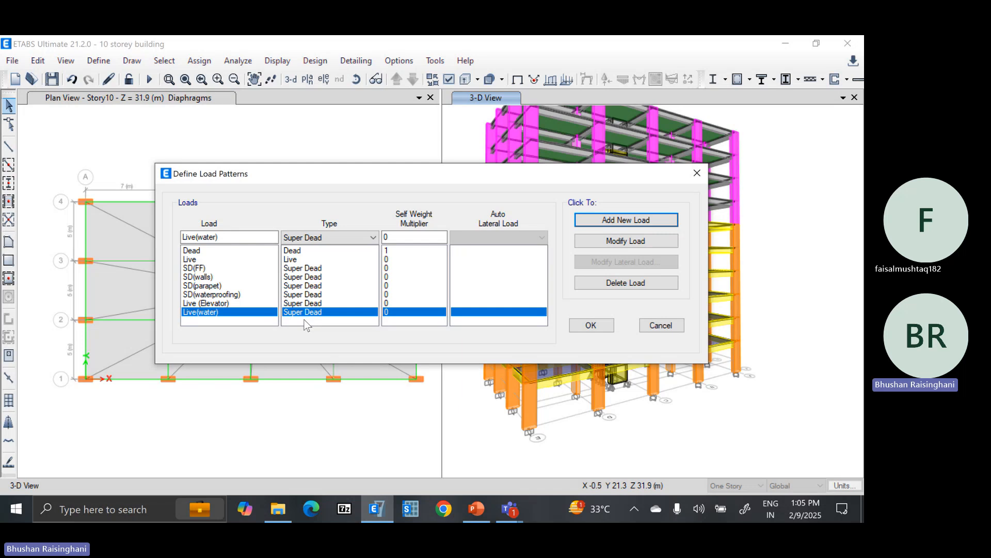
Change the type of the Live (Elevator) and Live(water) load patterns to Live.
click(243, 304)
click(343, 238)
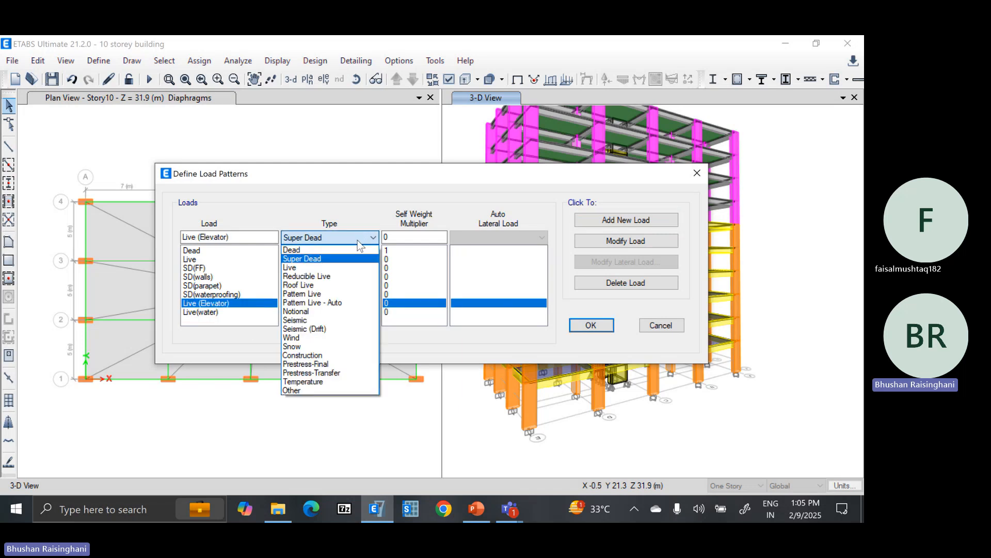
click(339, 268)
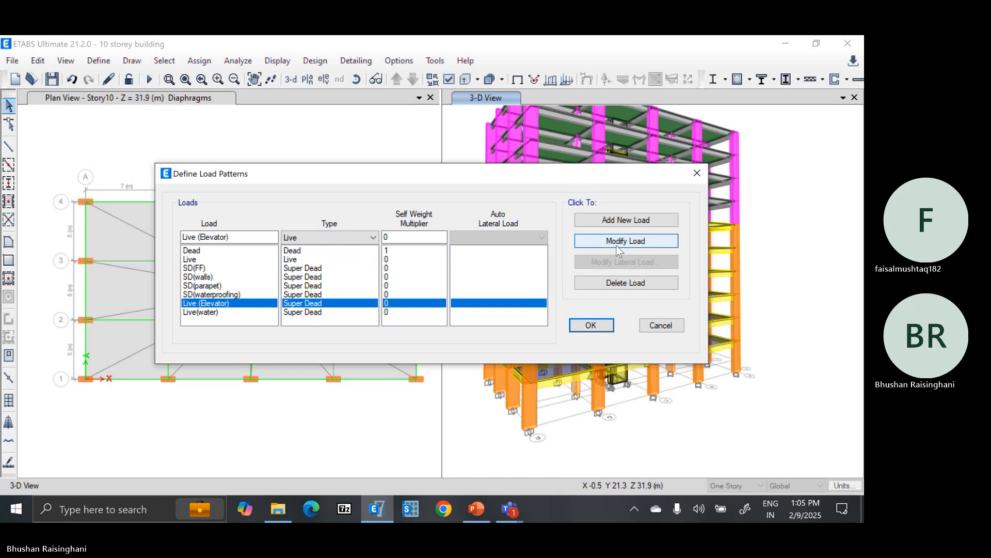
click(341, 312)
click(356, 238)
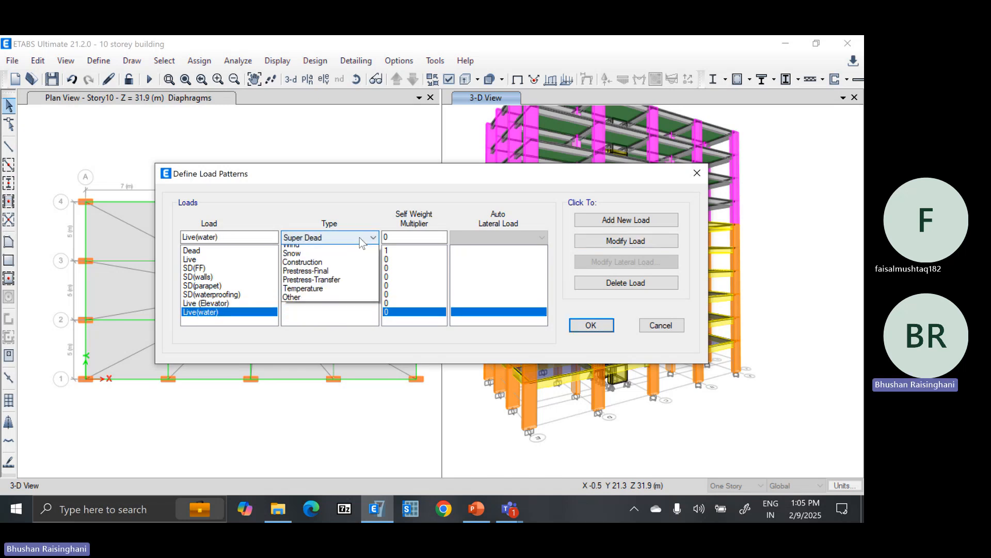
click(353, 267)
click(604, 242)
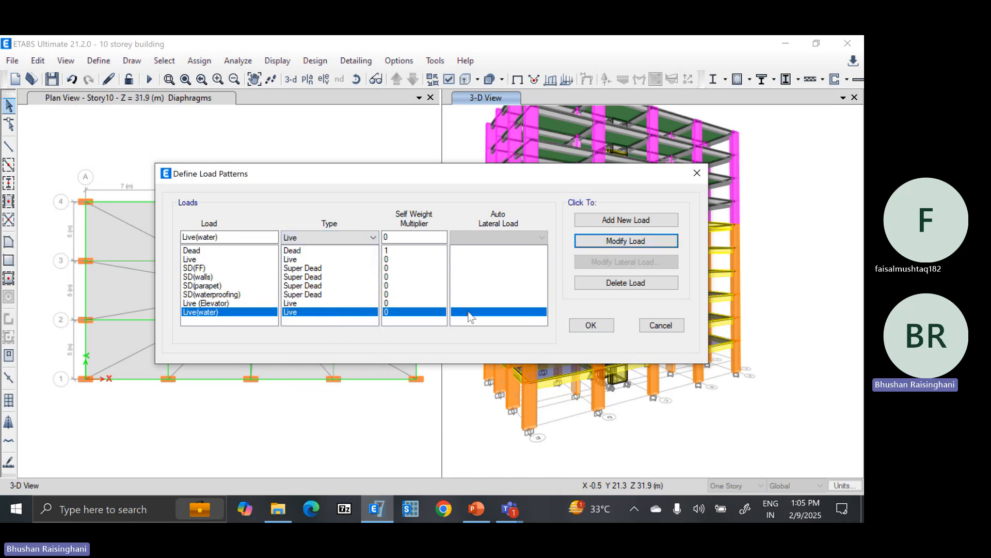
Rename the original Live load pattern as Live(Human).
click(213, 303)
click(213, 313)
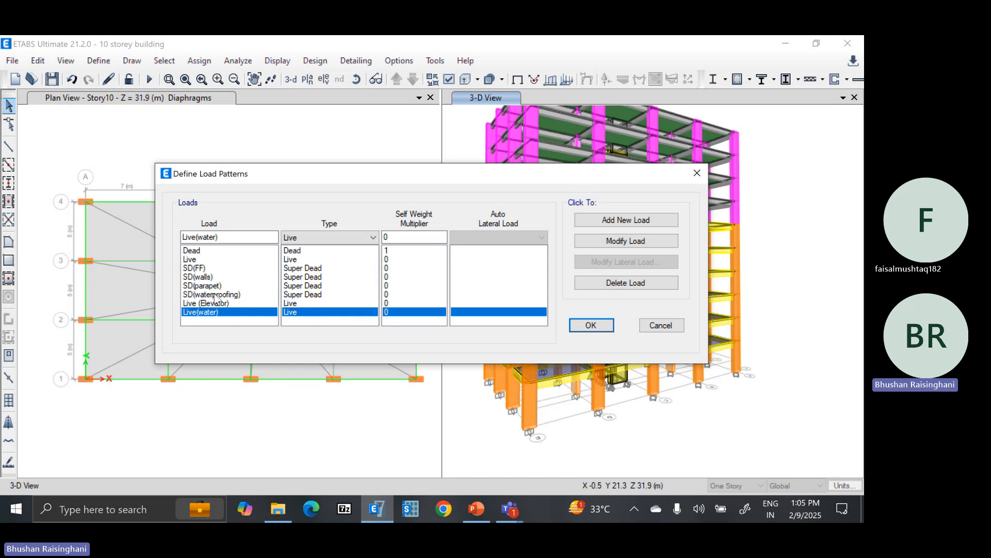
click(206, 259)
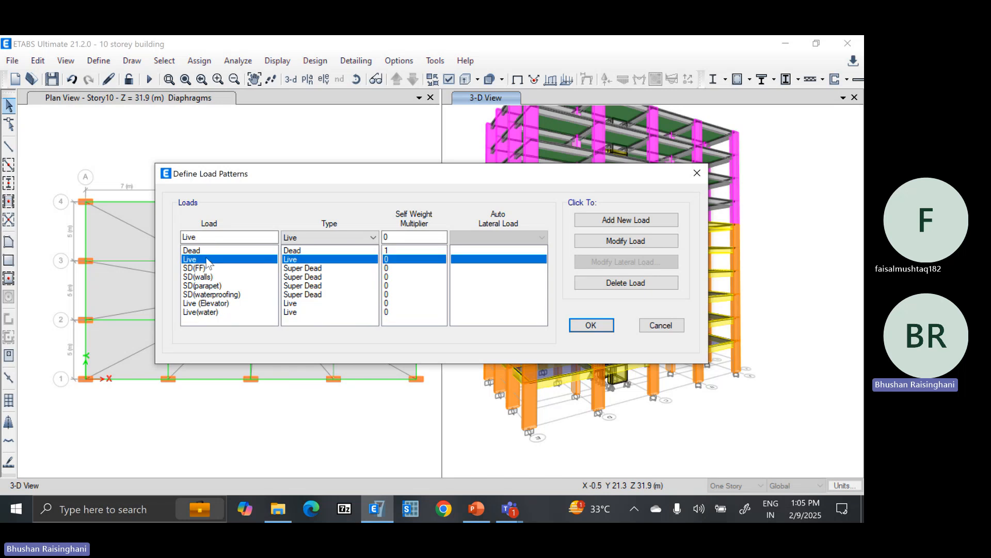
click(220, 236)
text((Humand)
key(BackSpace)
text())
click(583, 244)
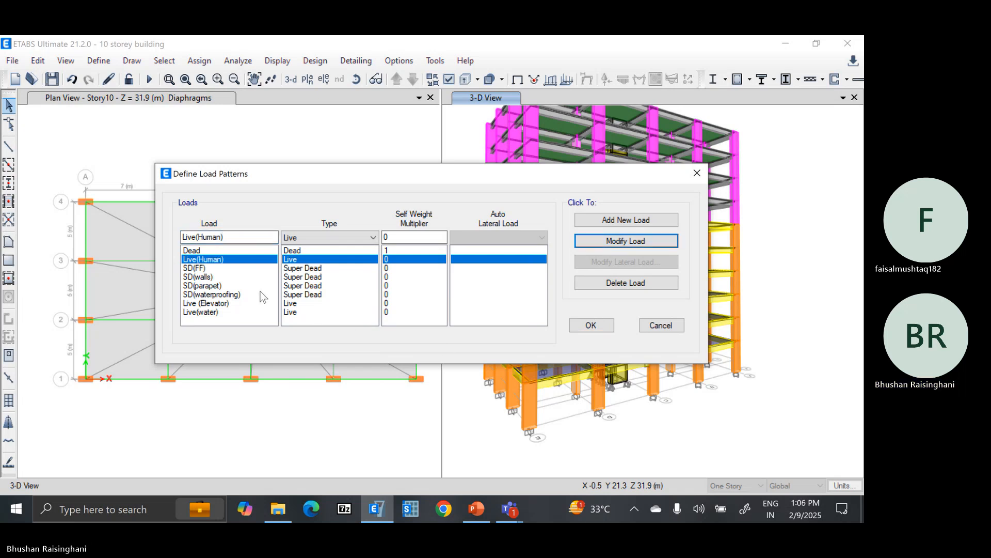
Add a load pattern named SDL(staircase) of type Super Dead.
click(224, 303)
click(222, 312)
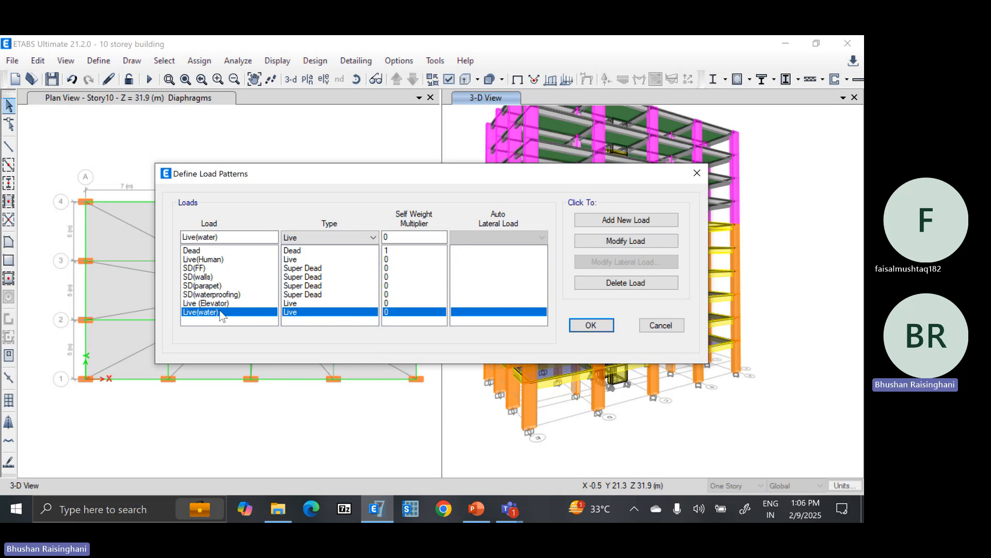
click(205, 260)
drag(202, 272, 209, 313)
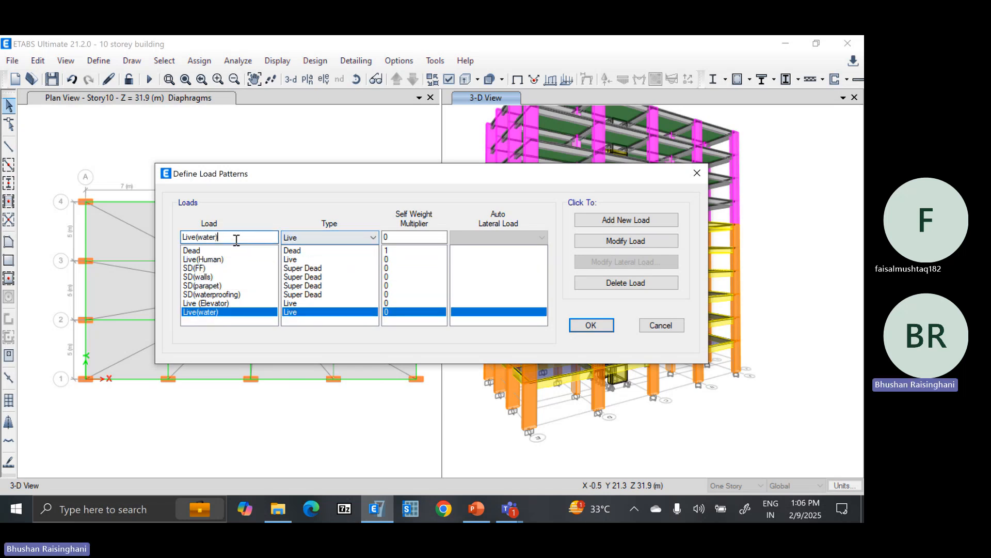
drag(237, 237, 182, 238)
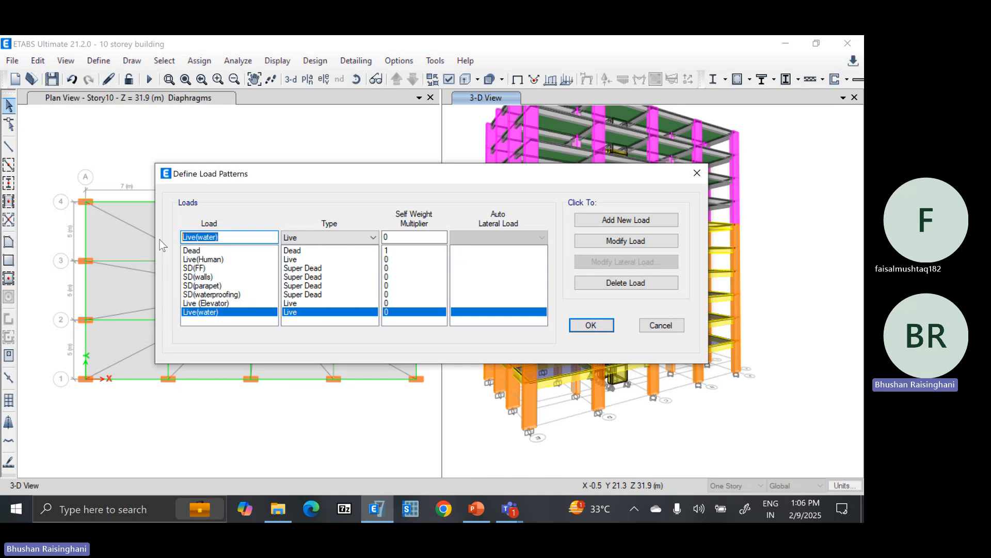
text(SDL(staircase))
click(351, 235)
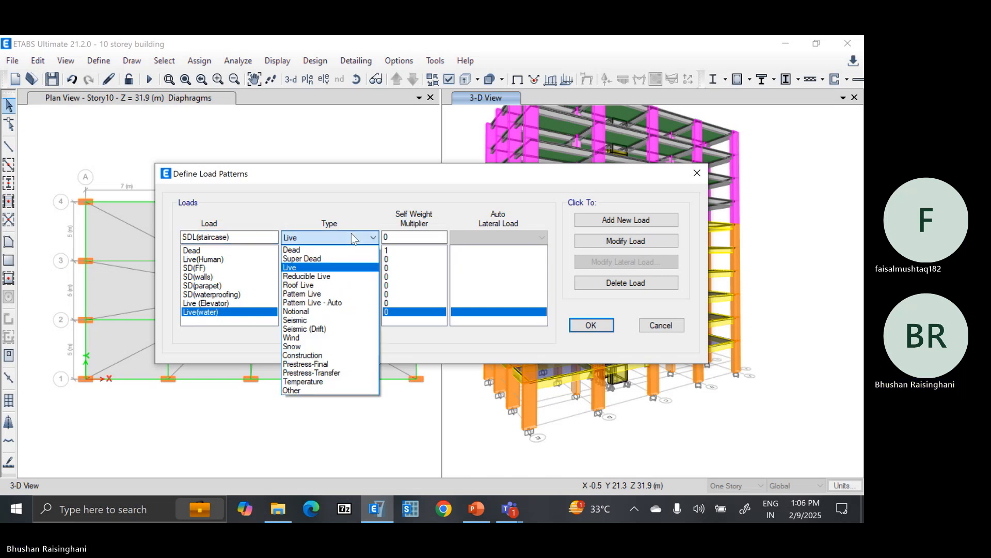
click(341, 259)
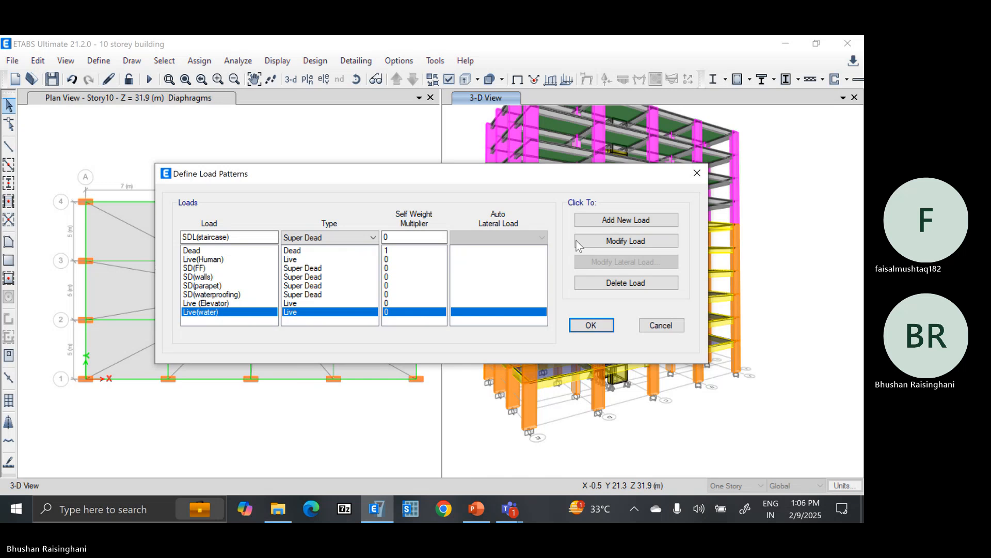
click(626, 220)
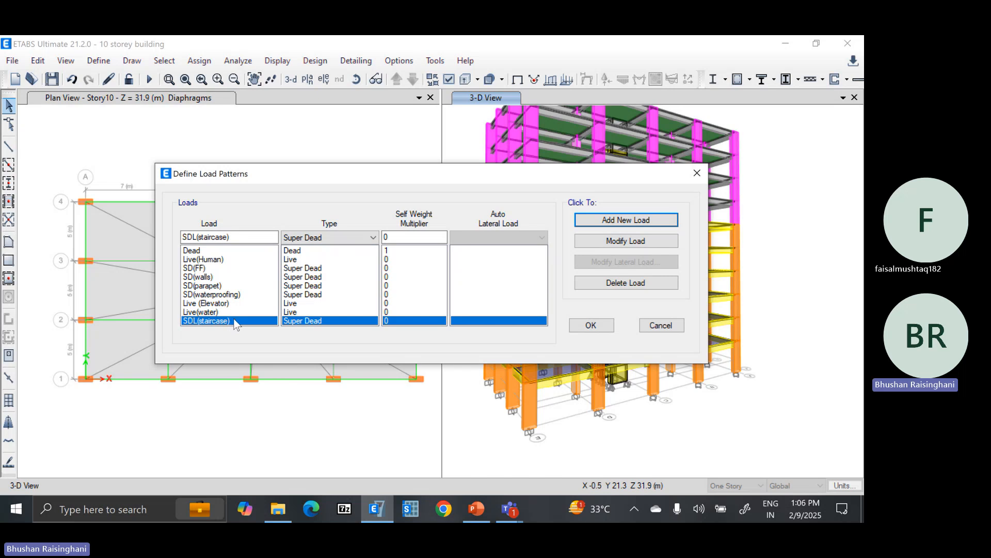
Add a load pattern named Live(staircase) of type Live.
click(241, 238)
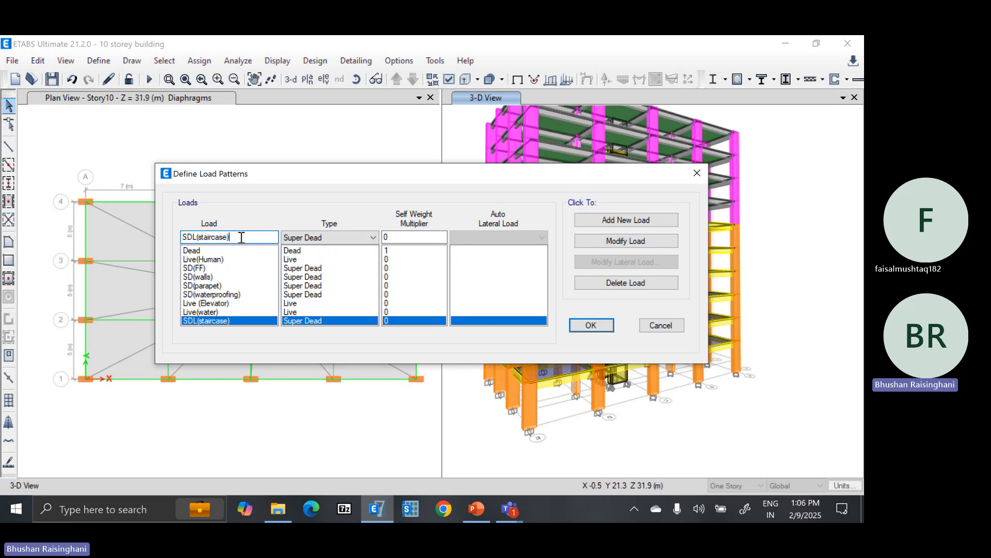
drag(237, 238, 182, 241)
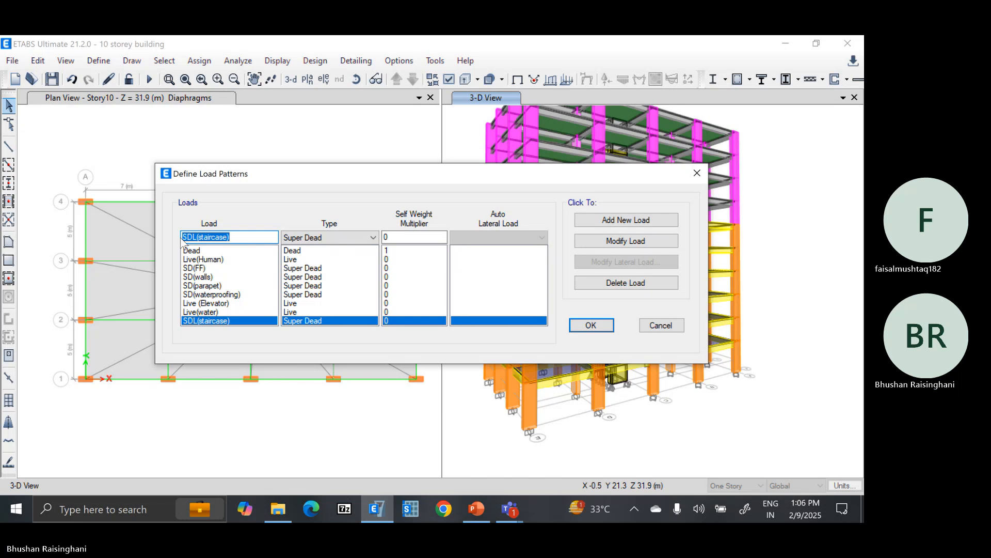
text(Live(stair)
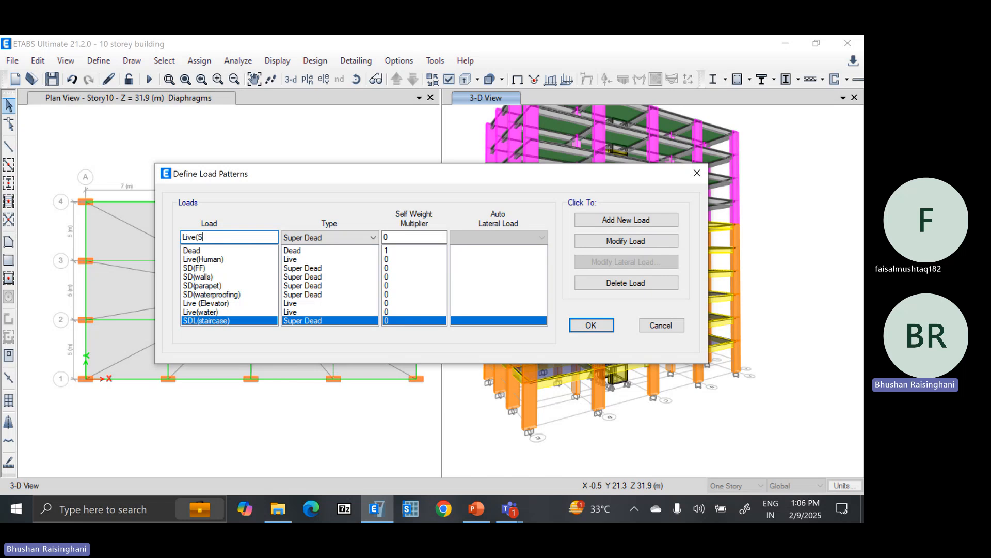
text(case))
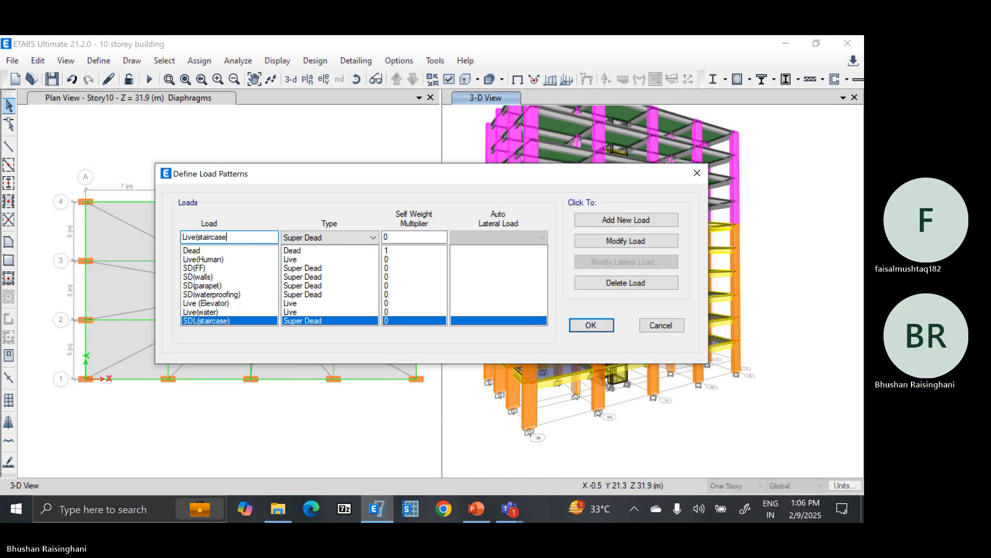
click(340, 239)
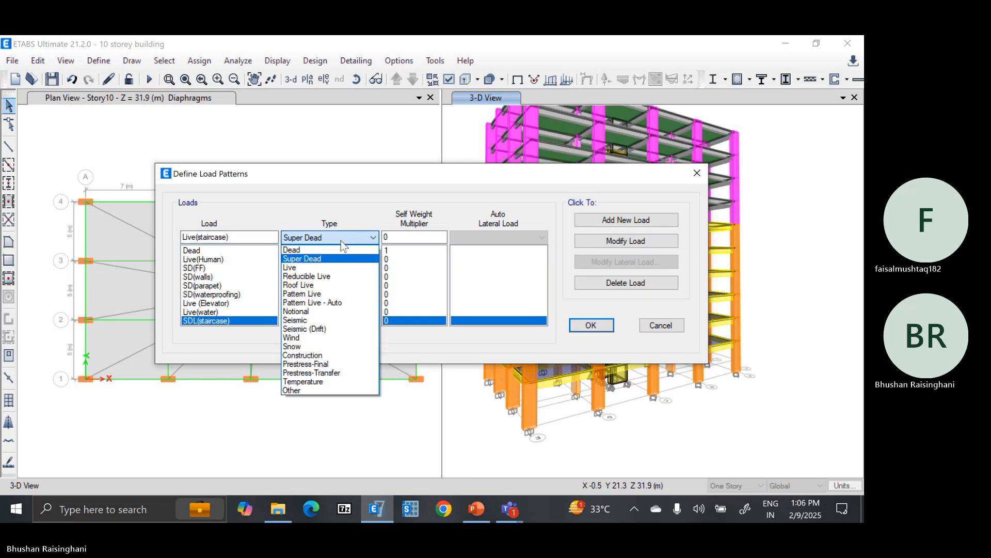
click(336, 267)
click(599, 219)
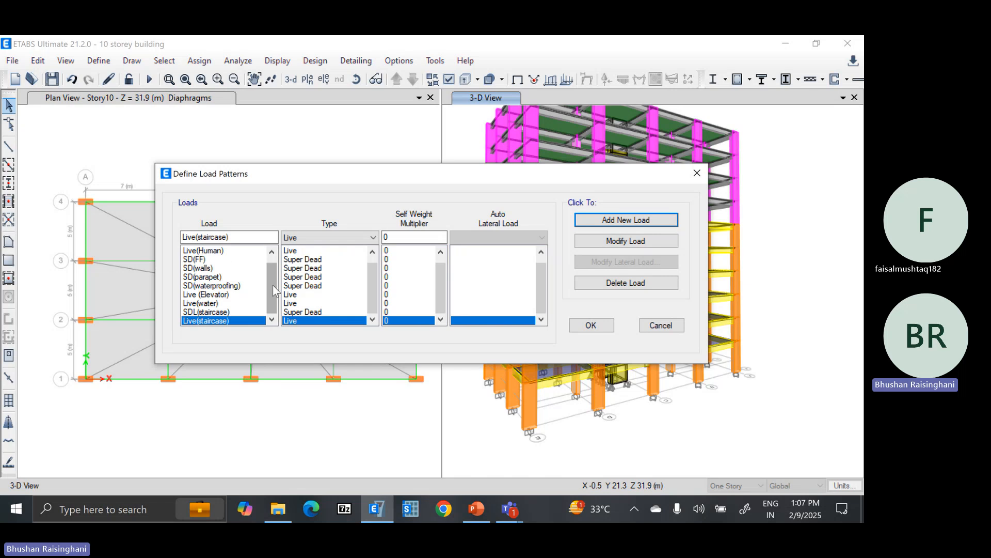
mouse_move(273, 300)
mouse_down()
mouse_move(273, 288)
mouse_move(267, 300)
mouse_up()
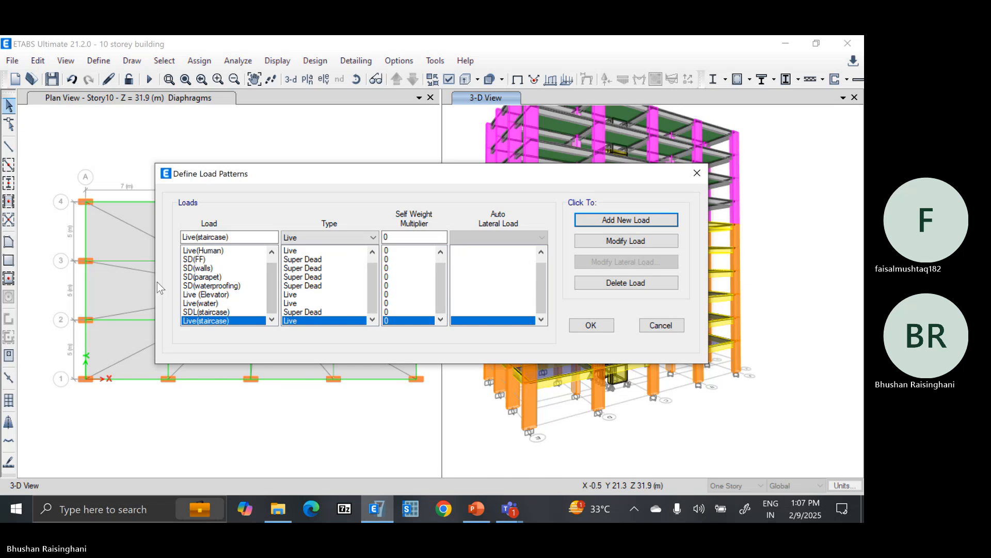
Add a load pattern named EQX of type Seismic with IS 1893:2016 as its auto lateral load.
drag(234, 237, 141, 239)
text(EQX)
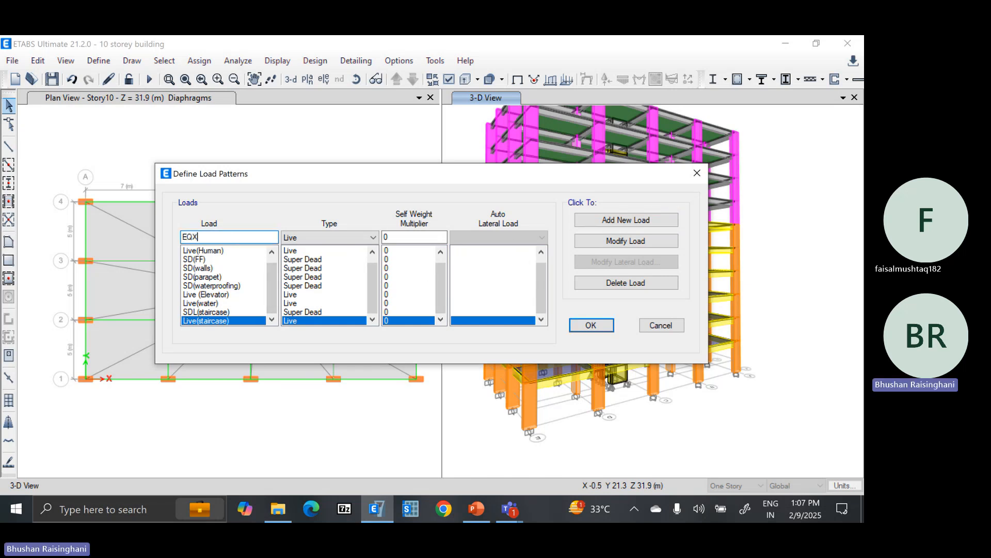
click(333, 238)
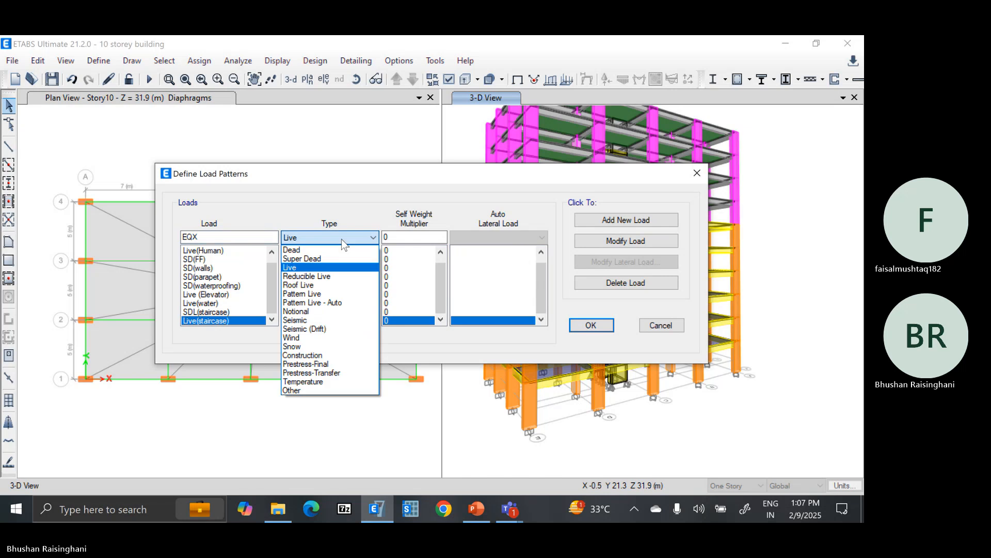
click(304, 320)
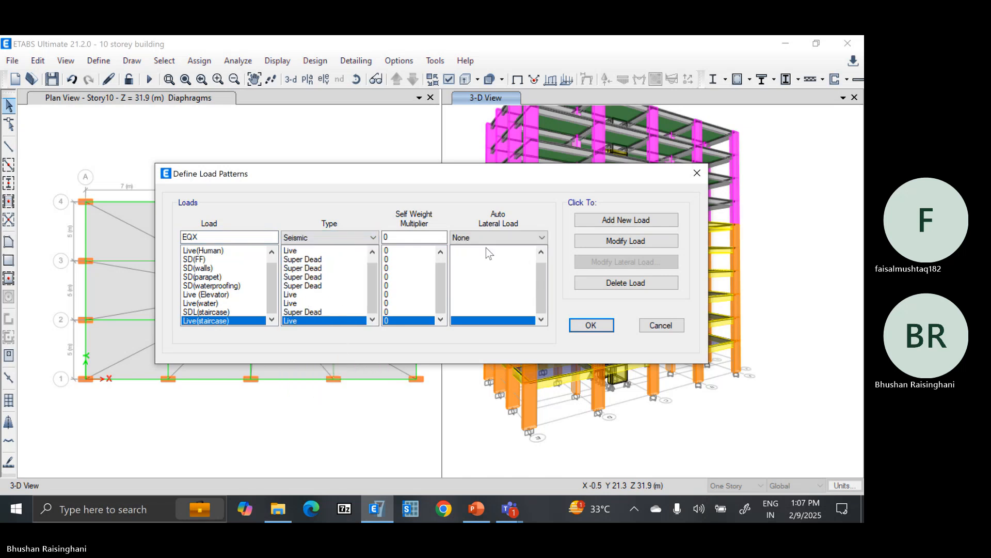
click(488, 239)
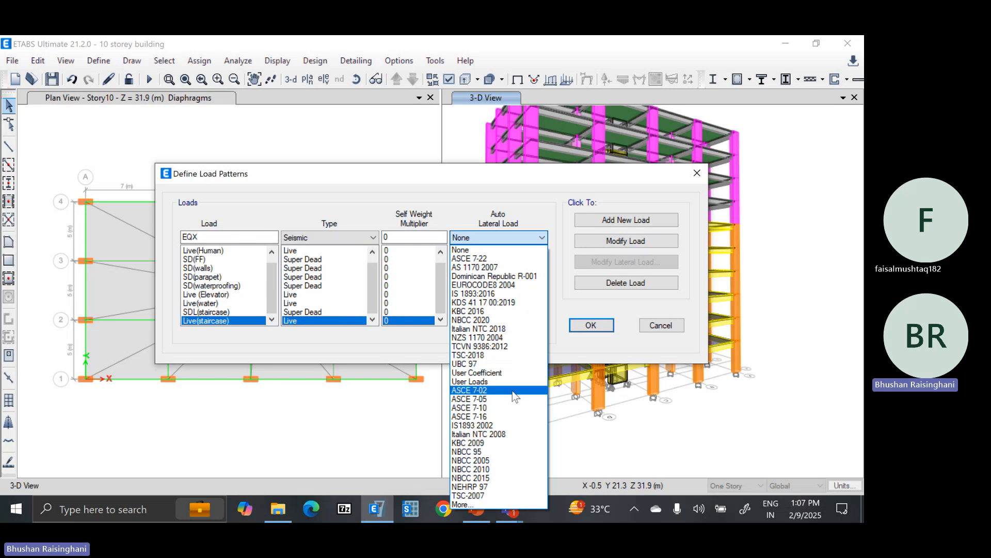
click(491, 294)
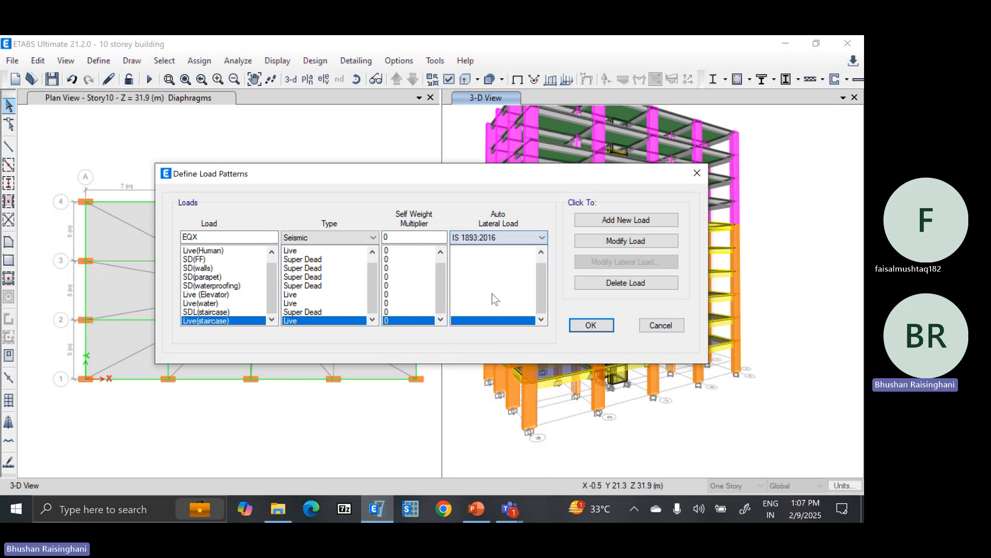
click(608, 222)
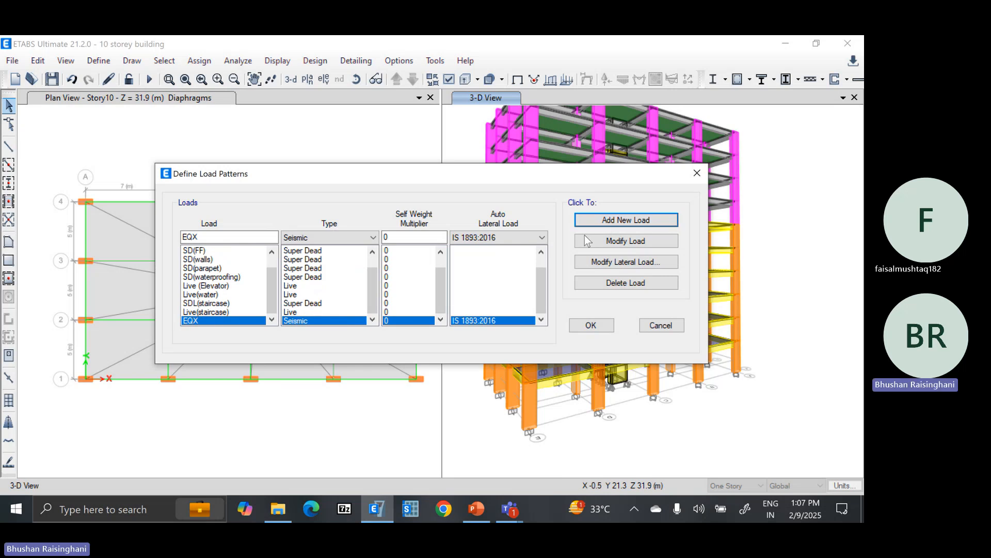
Limit the EQX seismic loading to the X direction only, excluding the Y direction and all eccentricity cases.
click(602, 261)
click(297, 200)
click(294, 213)
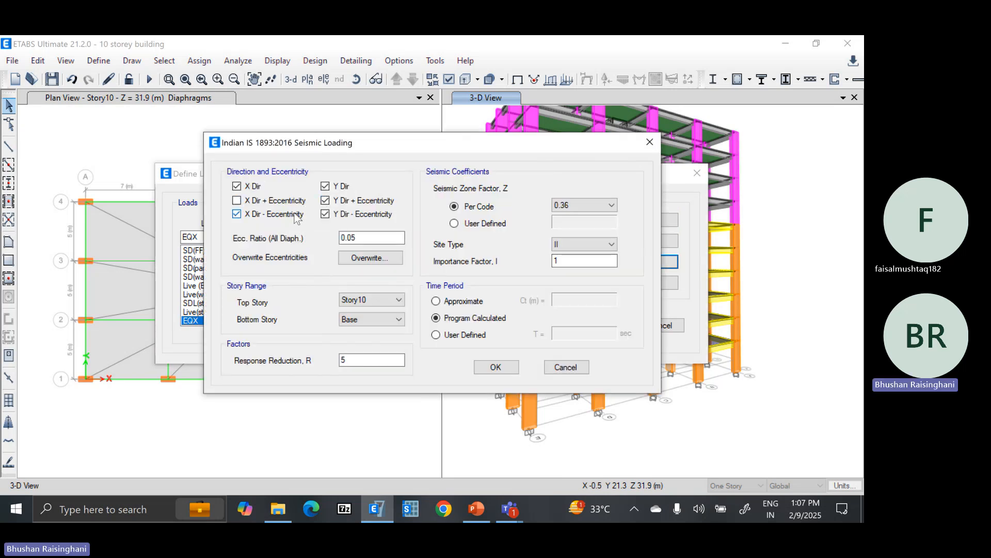
click(340, 197)
click(341, 189)
click(343, 210)
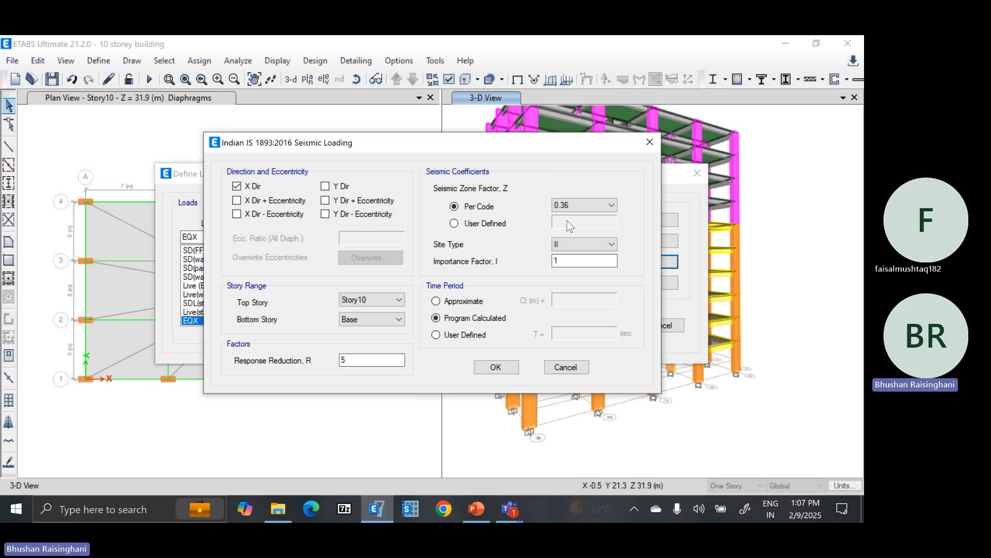
Set the EQX importance factor to 1.2, use the program calculated time period, and accept the seismic loading.
click(572, 260)
text(.2)
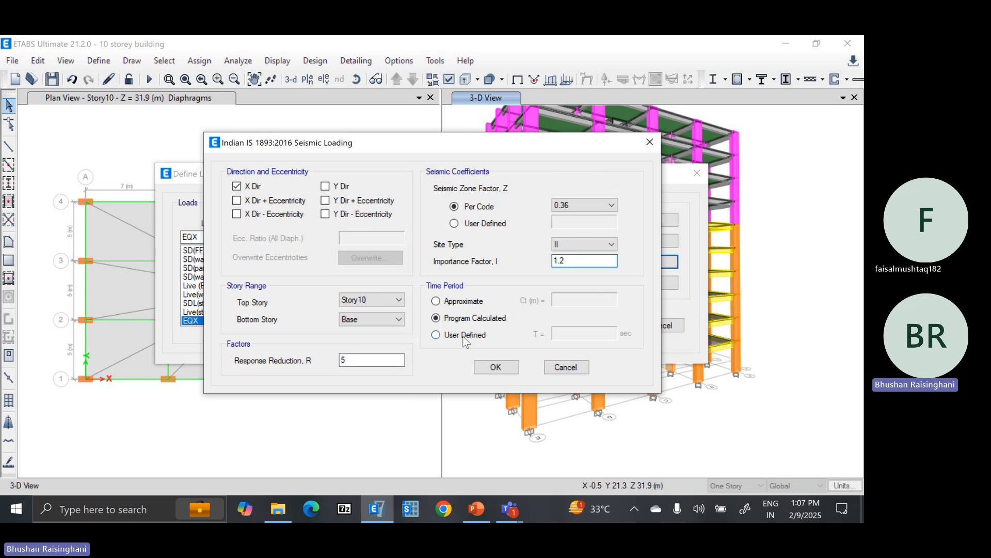
click(459, 302)
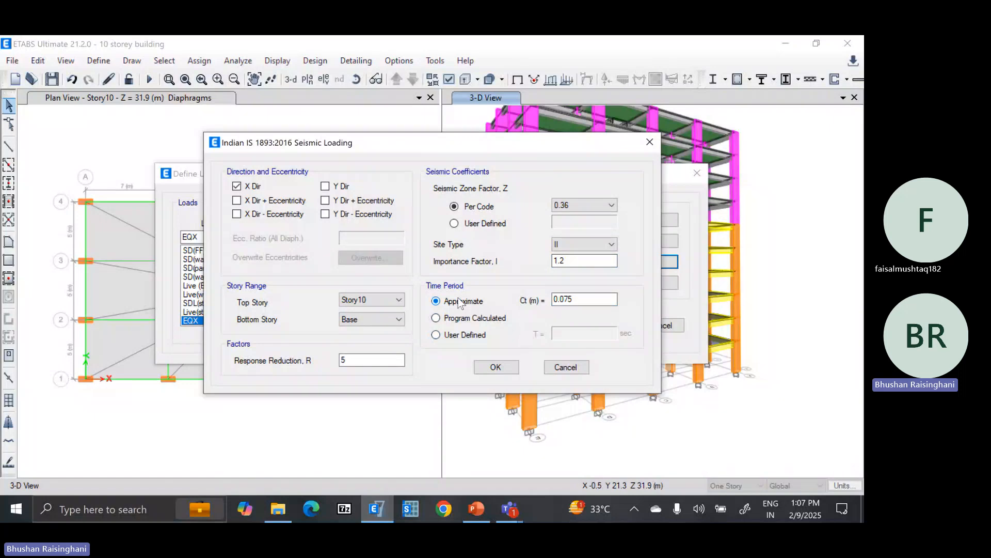
click(588, 299)
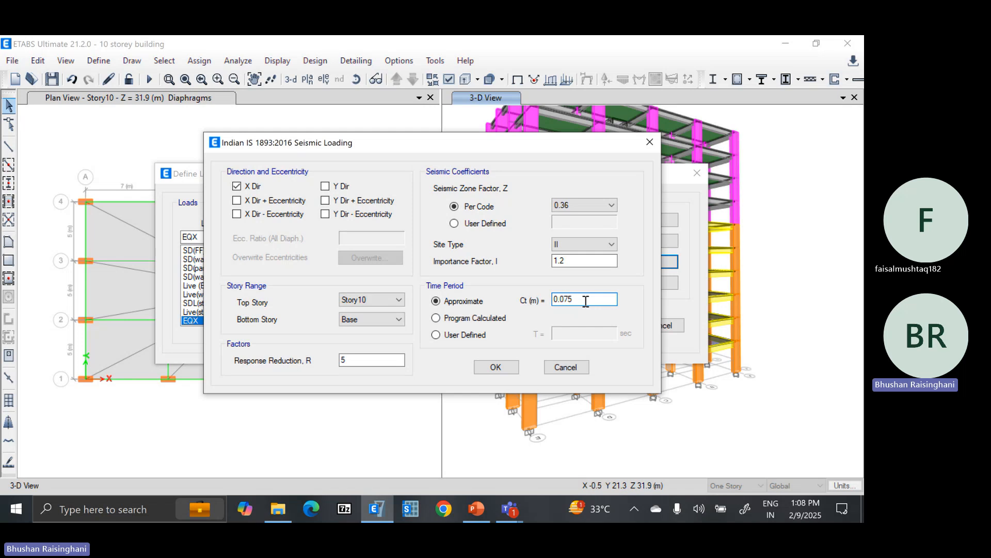
click(493, 320)
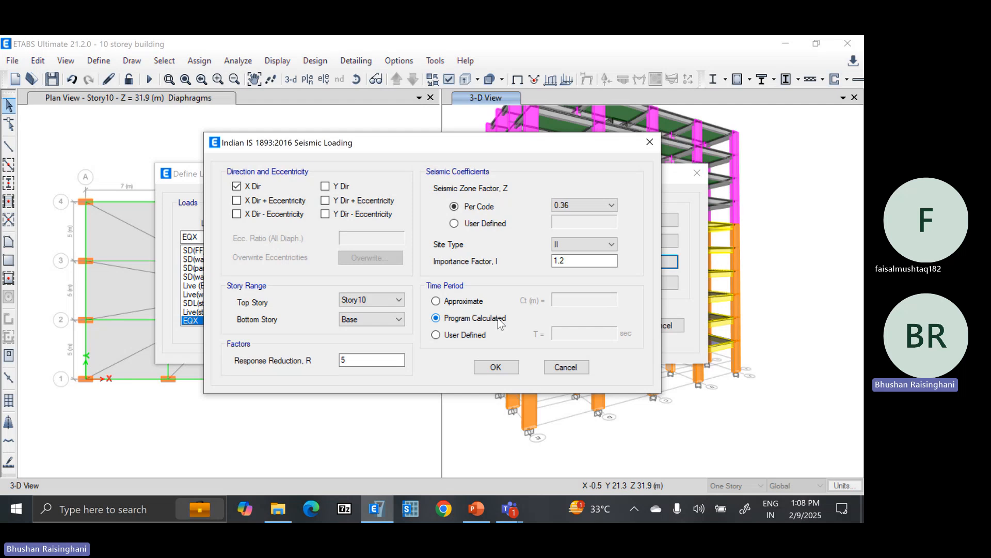
click(378, 359)
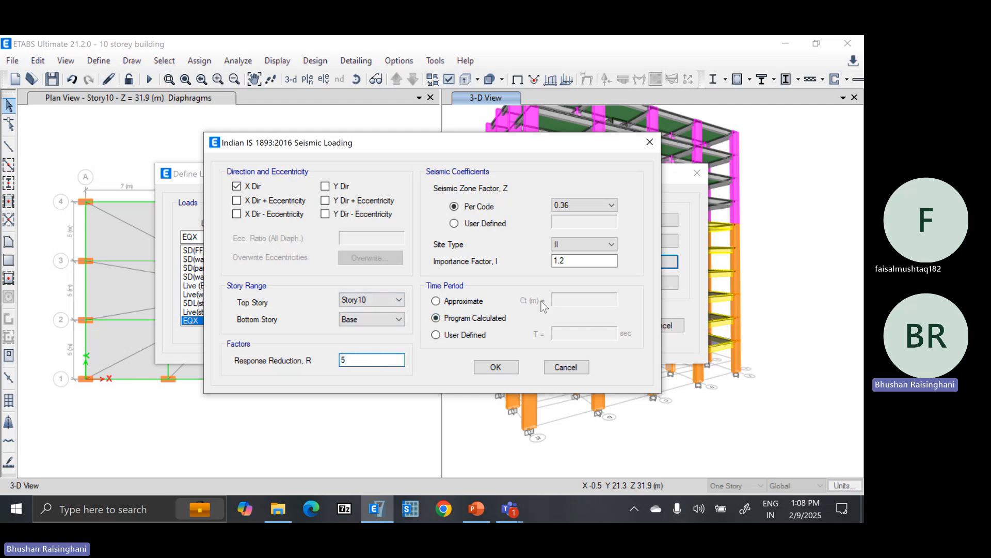
click(496, 367)
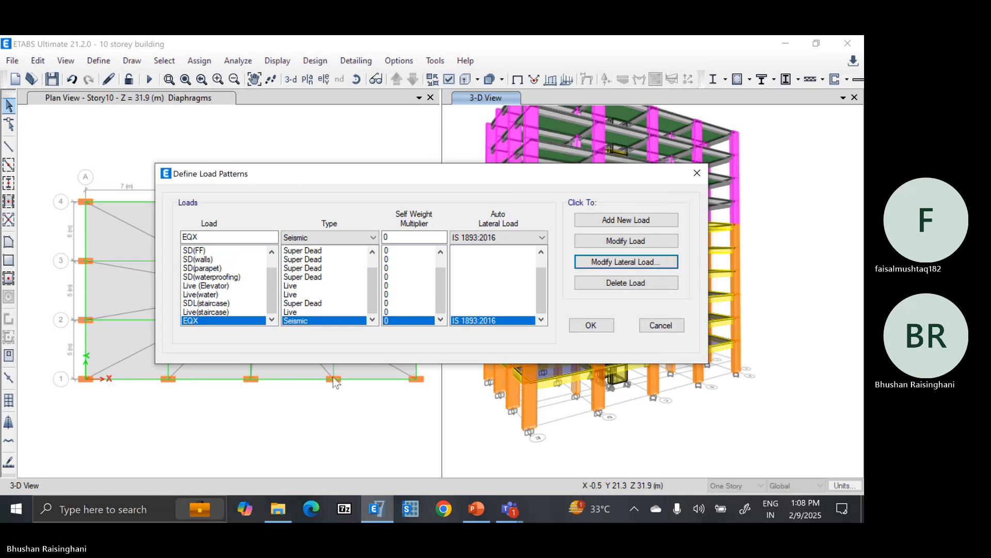
Add a second Seismic load pattern named EQY with IS 1893:2016 as its auto lateral load.
click(208, 236)
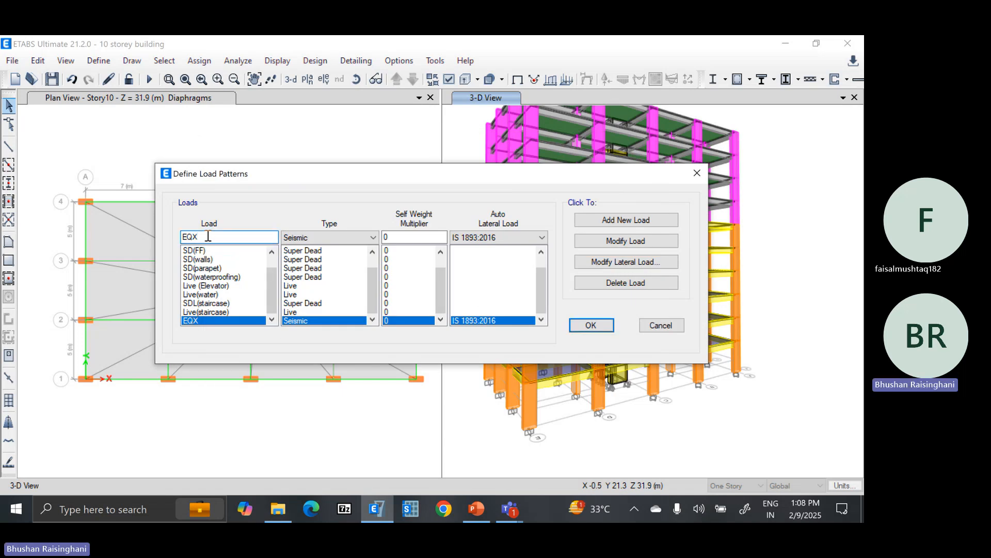
key(BackSpace)
text(y)
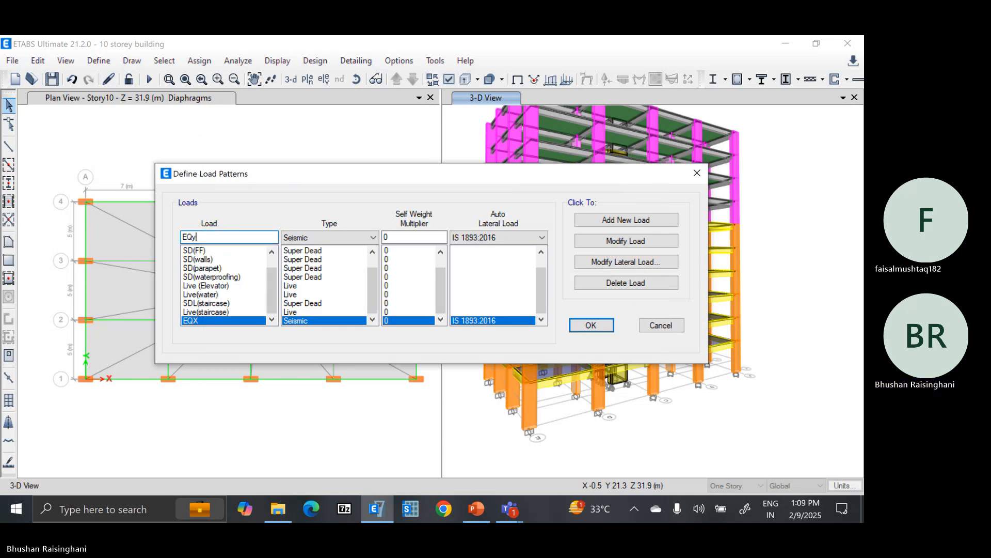
key(BackSpace)
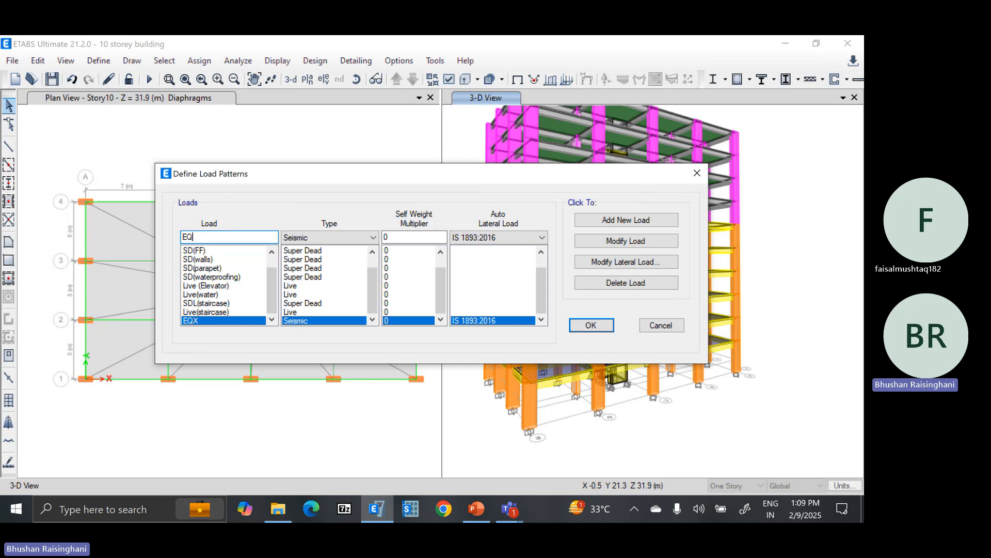
text(Y)
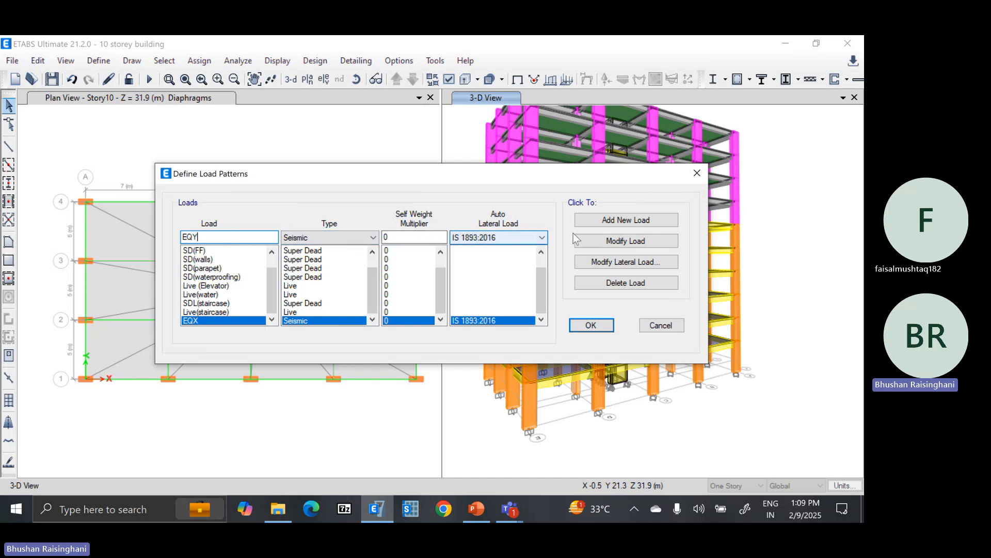
click(625, 222)
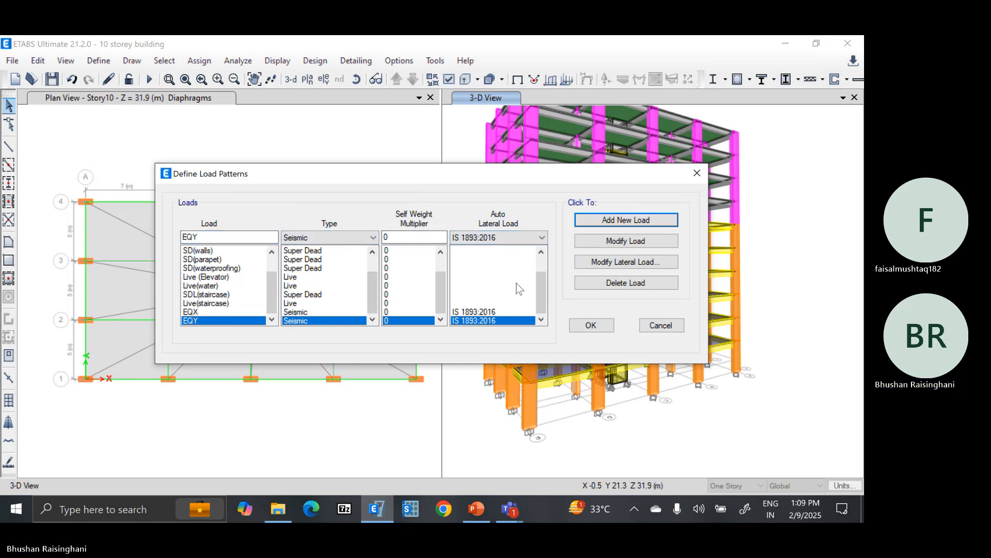
Limit the EQY seismic loading to the Y direction only, excluding the X direction and all eccentricity cases.
click(610, 266)
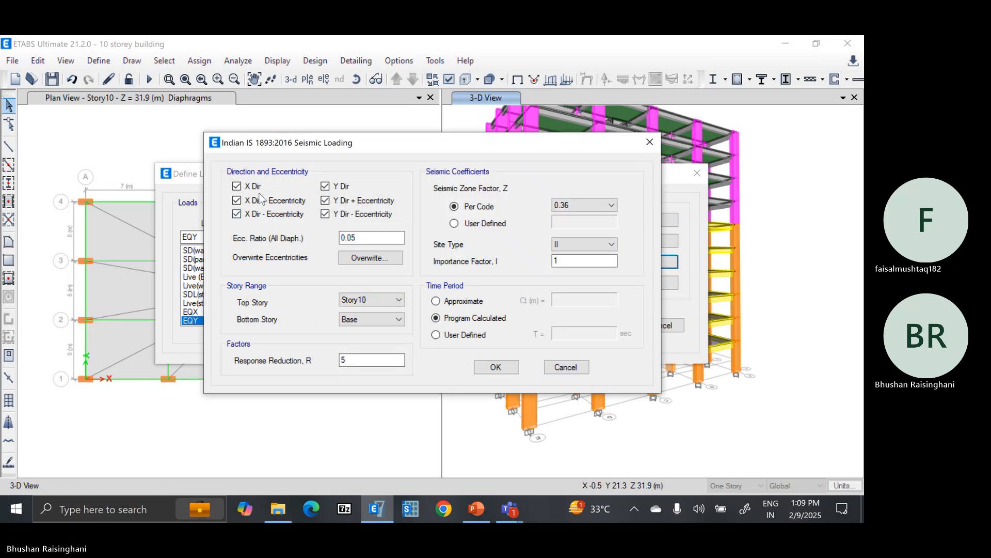
click(256, 189)
click(256, 204)
click(257, 214)
click(360, 201)
click(361, 214)
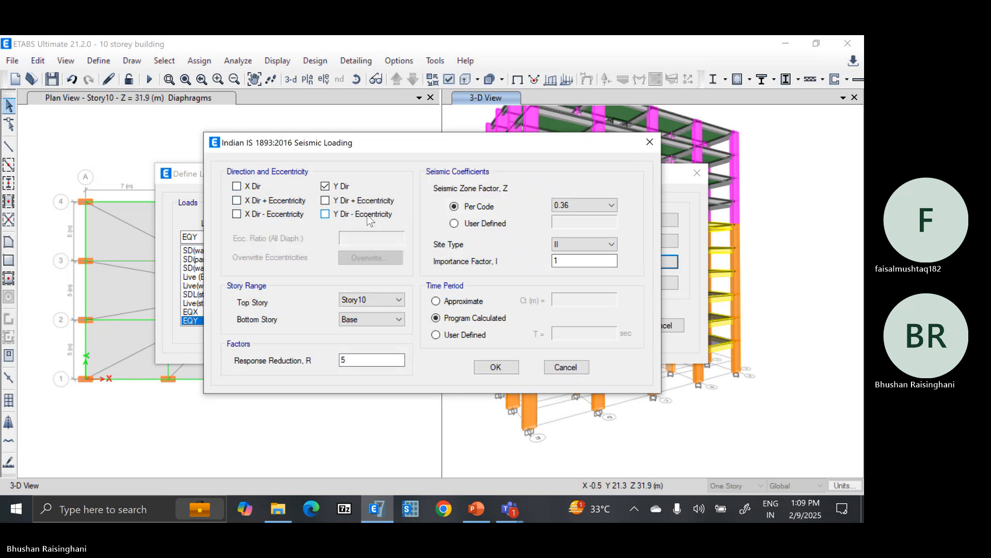
Set the EQY importance factor to 1.2 and accept the seismic loading.
click(579, 258)
text(.2)
click(365, 360)
click(496, 367)
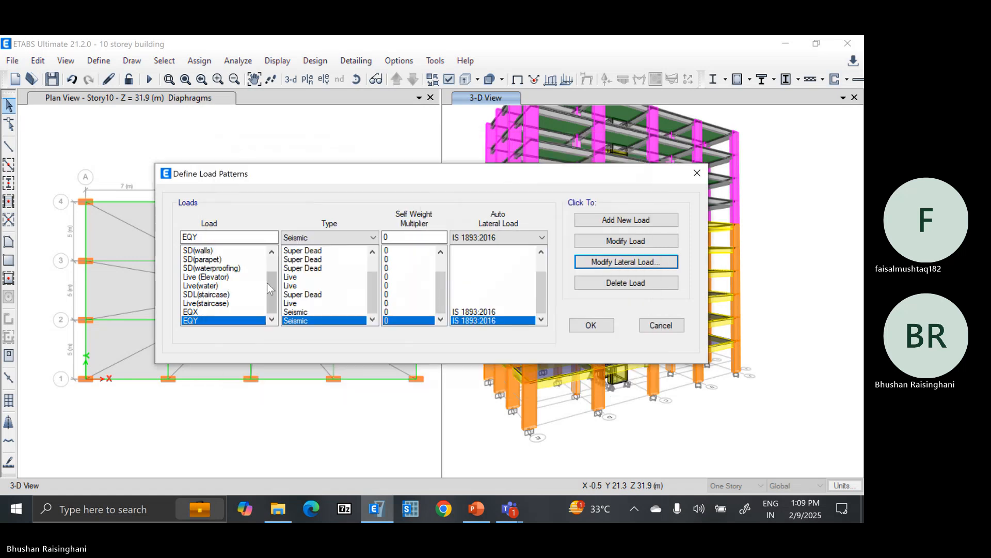
Add a load pattern named WIND-X of type Wind with Indian IS 875:2015 as its auto lateral load.
double_click(248, 238)
text(WIND)
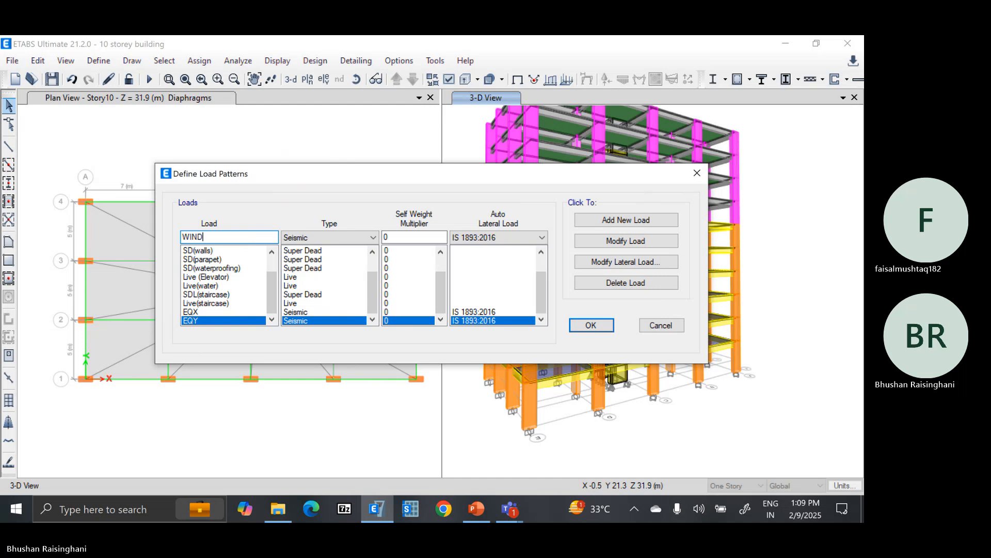
text(-X)
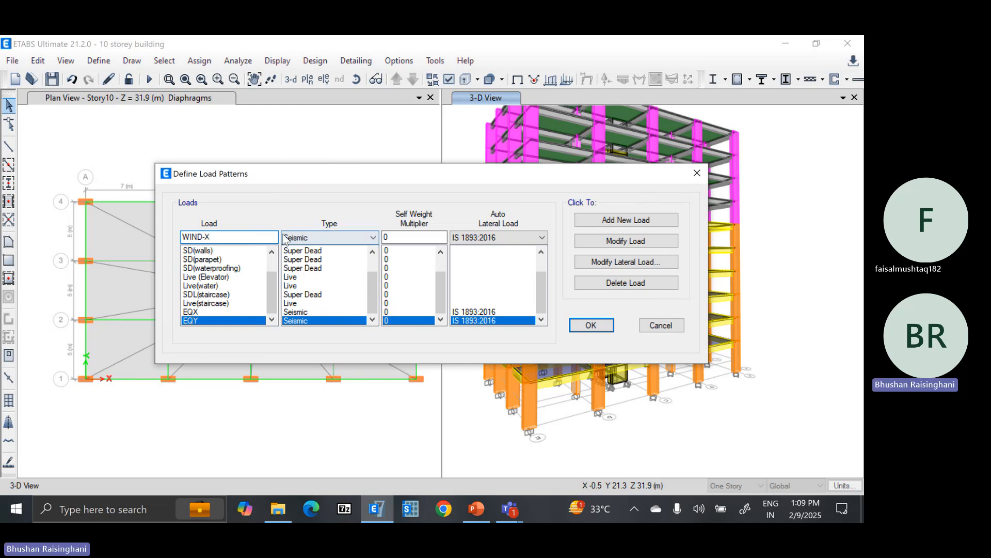
click(333, 238)
click(332, 337)
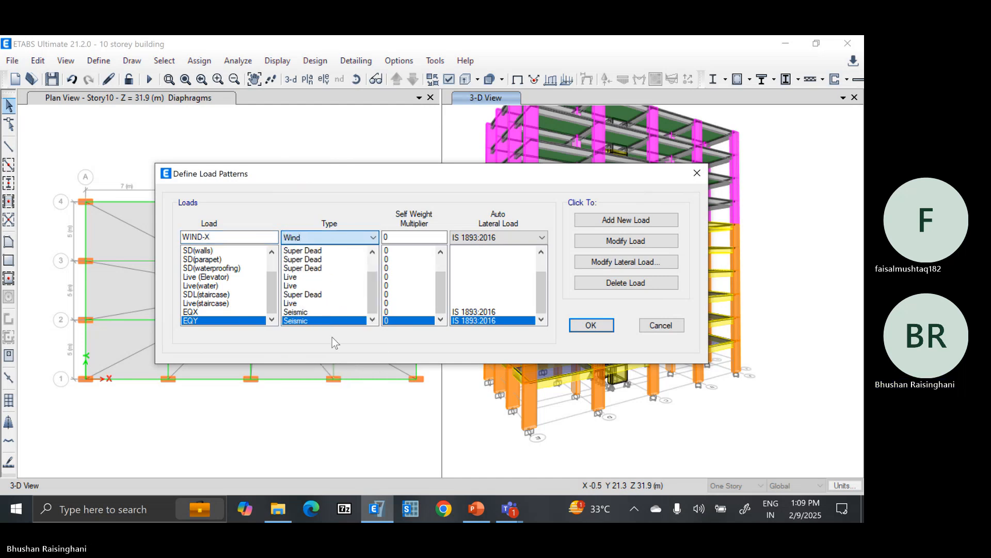
click(486, 241)
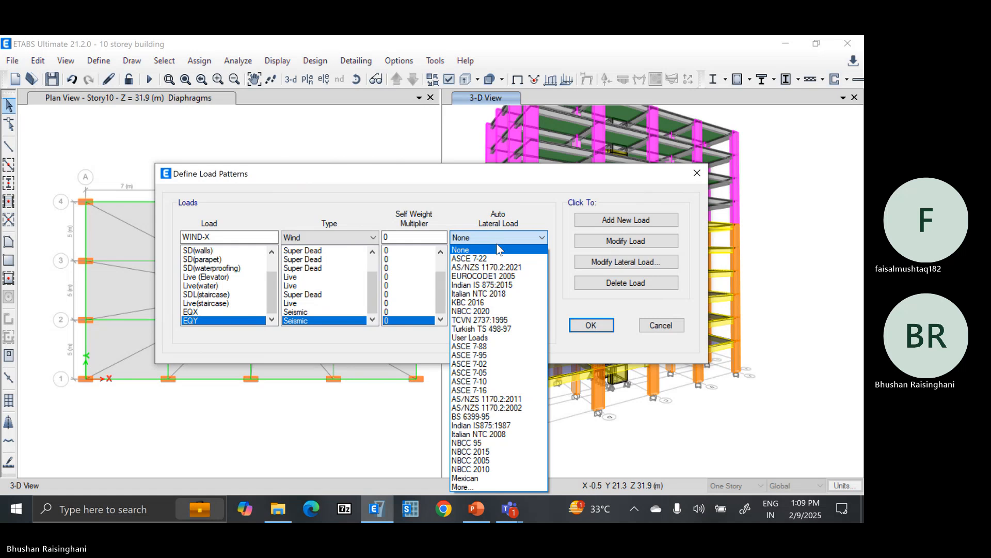
click(507, 285)
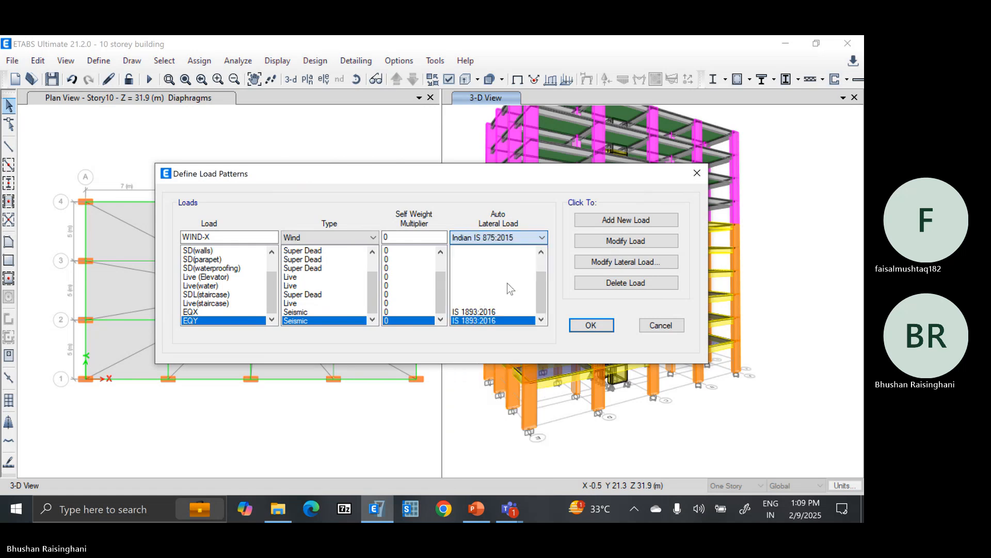
click(625, 221)
Set the WIND-X wind coefficients to a wind speed of 47 m/s and an importance factor of 1.15.
click(622, 262)
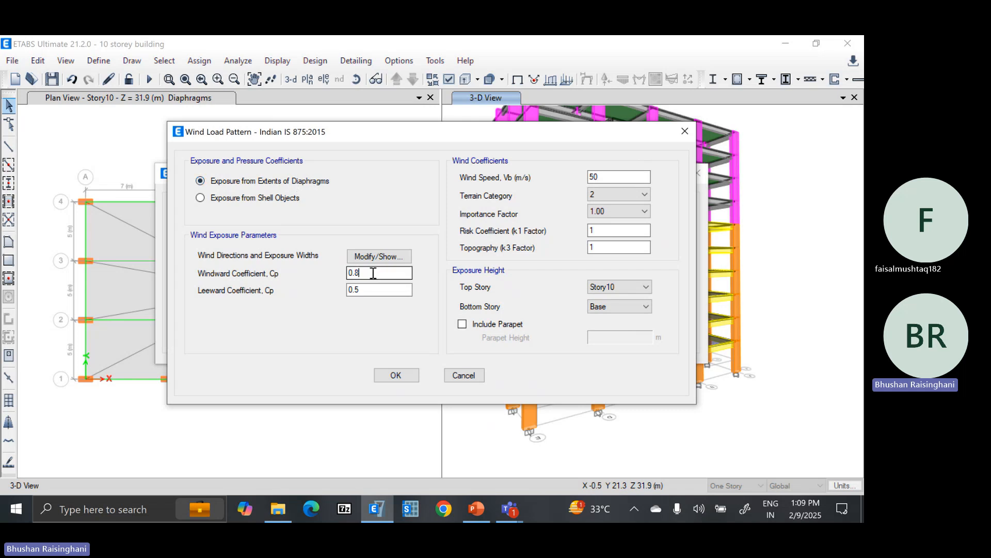
click(405, 273)
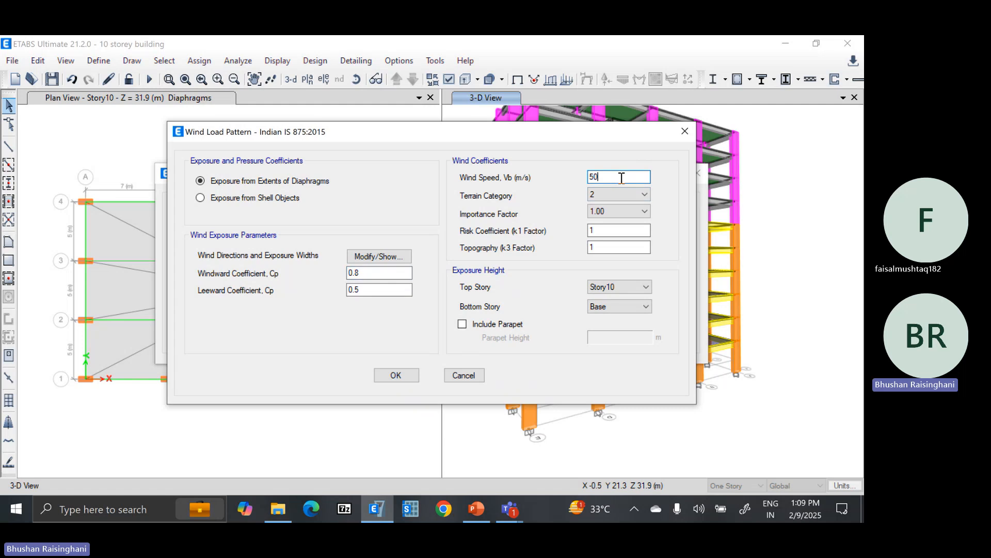
drag(624, 177, 563, 184)
text(47)
click(616, 191)
click(617, 210)
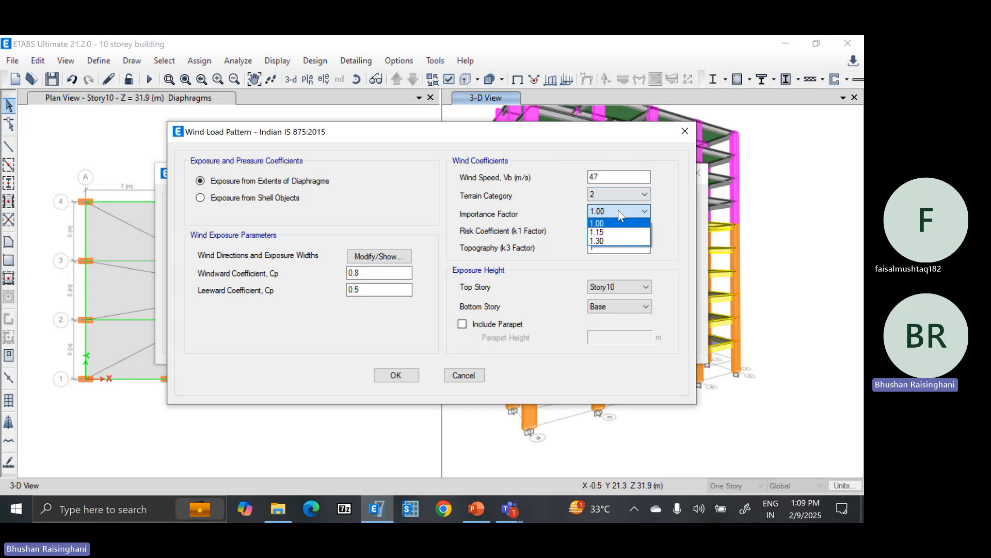
click(612, 230)
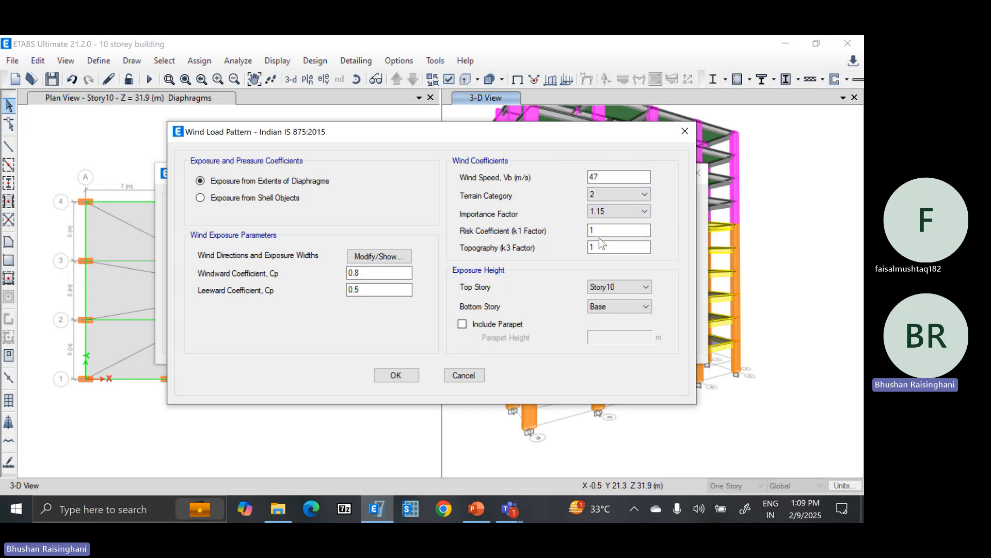
click(606, 231)
click(610, 250)
Include a parapet 1.2 m high in the WIND-X exposure height and accept the wind loading.
click(517, 325)
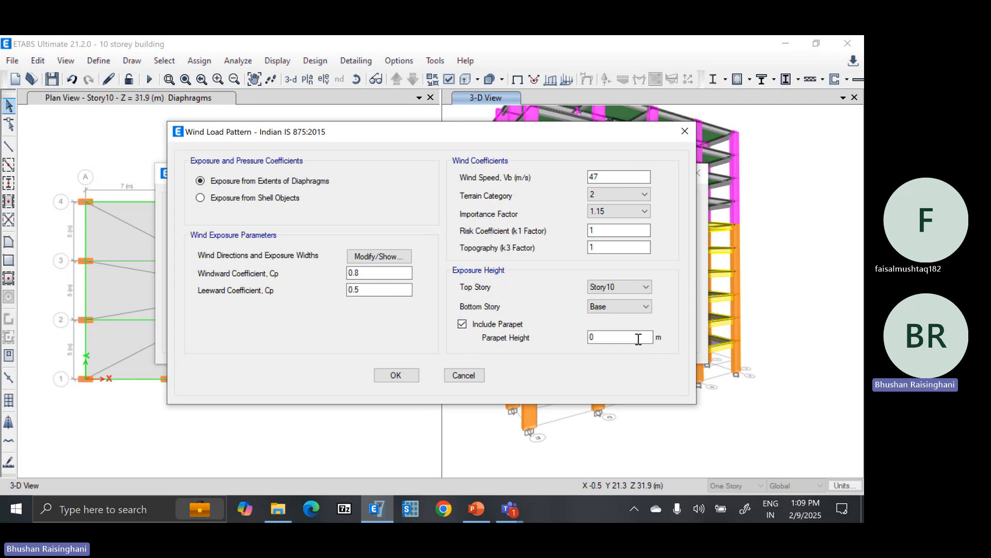
double_click(593, 337)
text(1.2)
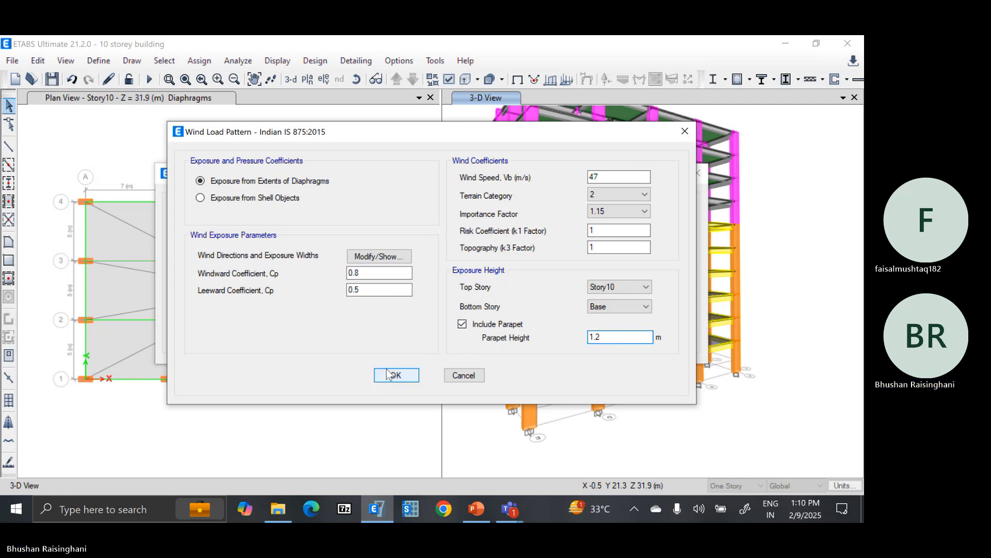
click(394, 375)
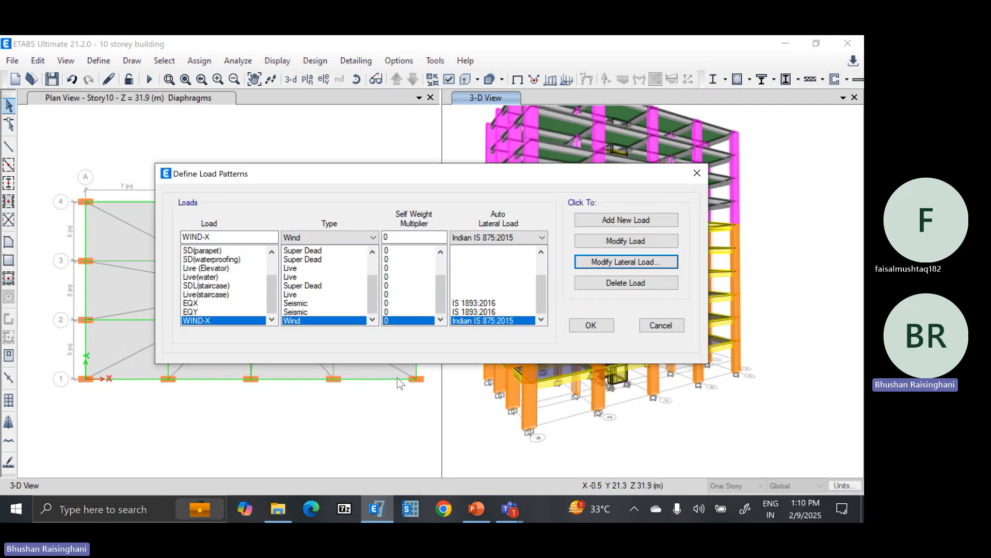
Add a second Wind load pattern named WIND-Y with Indian IS 875:2015 as its auto lateral load.
click(226, 237)
text(Y)
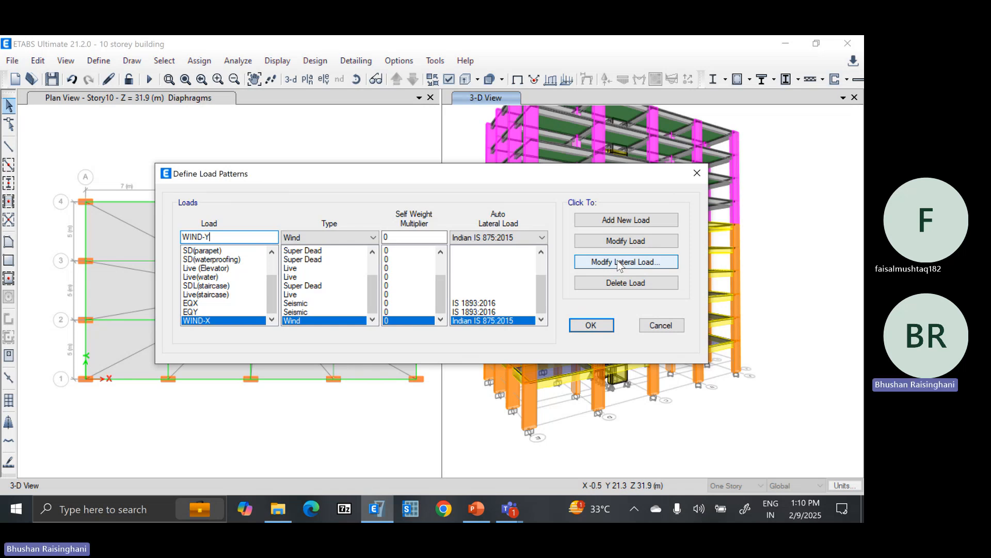
click(624, 220)
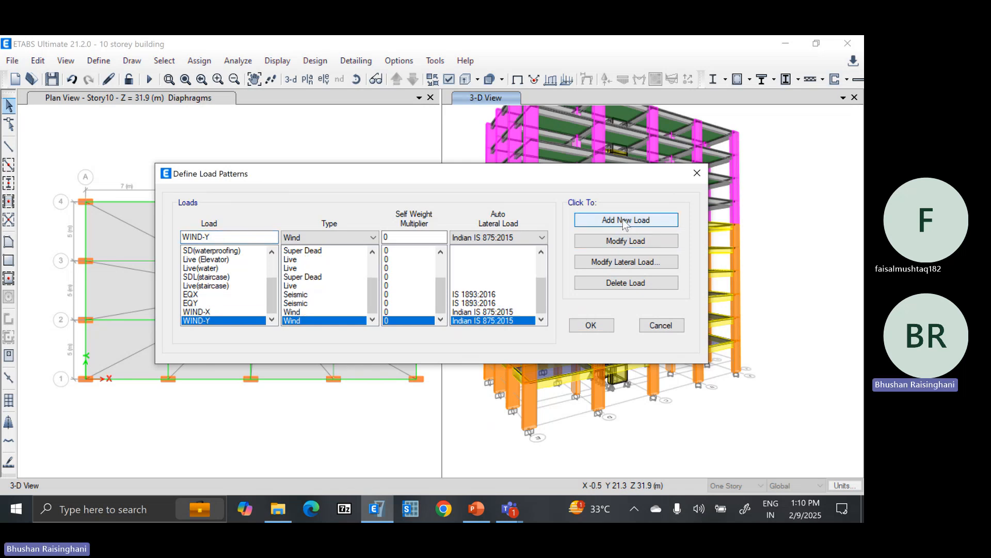
Set the WIND-Y wind speed to 47 m/s and its importance factor to 1.15.
click(590, 262)
double_click(609, 179)
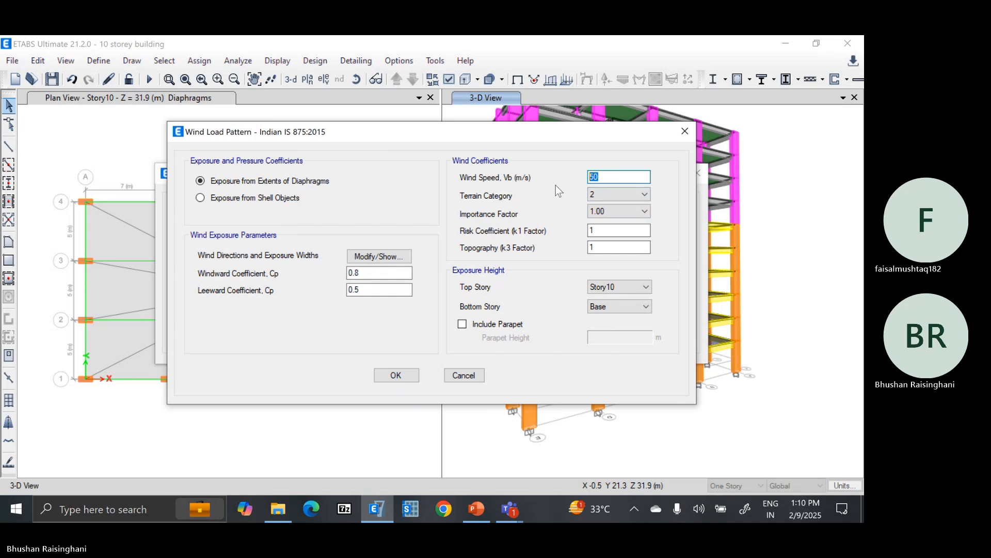
text(47)
click(606, 230)
click(615, 212)
click(612, 221)
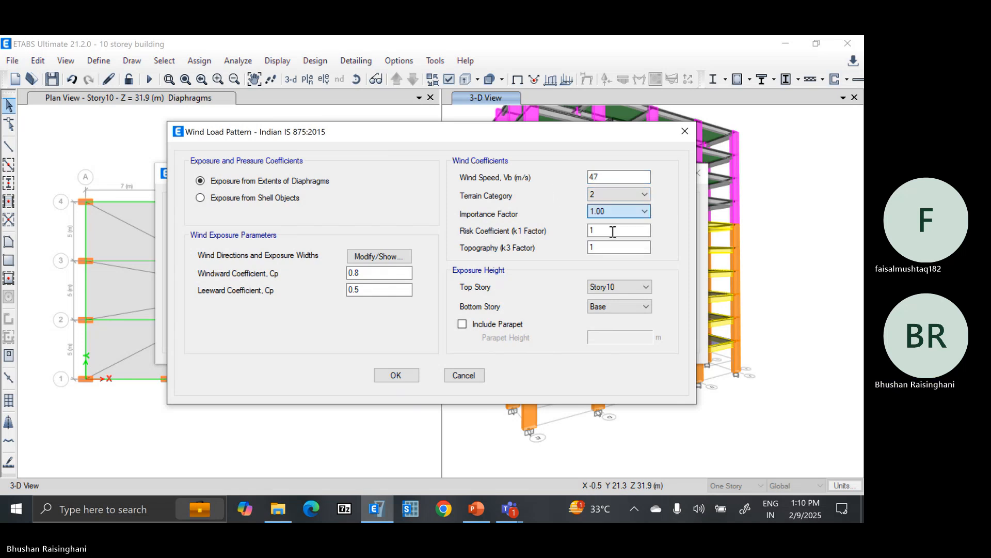
click(608, 196)
click(606, 199)
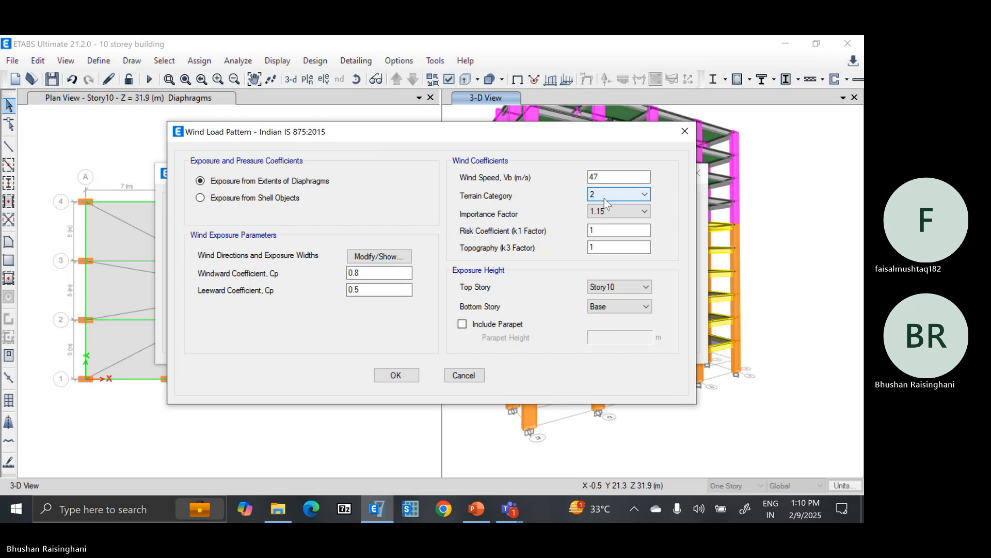
Include a parapet 1.2 m high in the WIND-Y exposure height.
click(507, 327)
click(597, 337)
text(1.2)
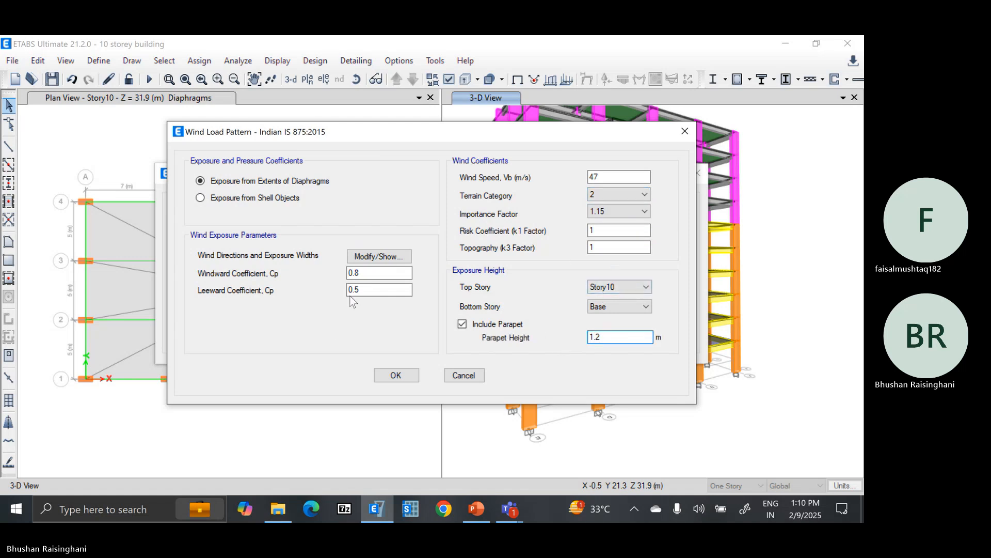
Review the wind directions and exposure widths without changing them, and accept the WIND-Y wind loading.
click(361, 256)
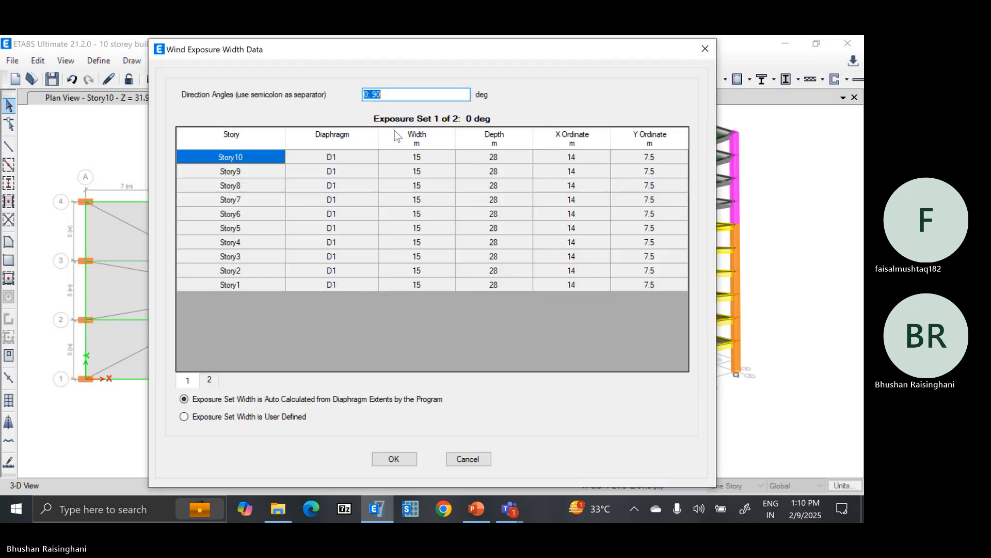
click(705, 49)
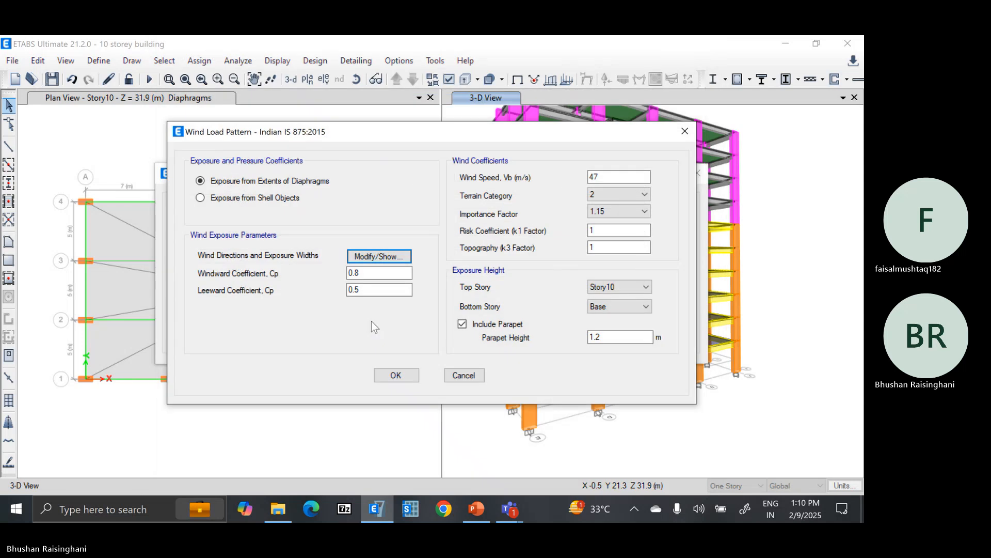
click(371, 278)
click(372, 289)
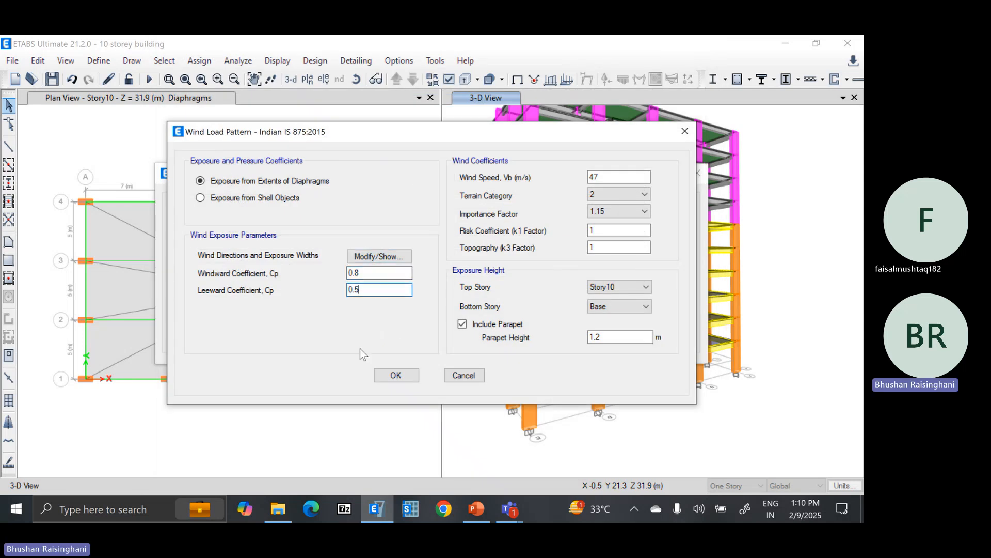
click(396, 376)
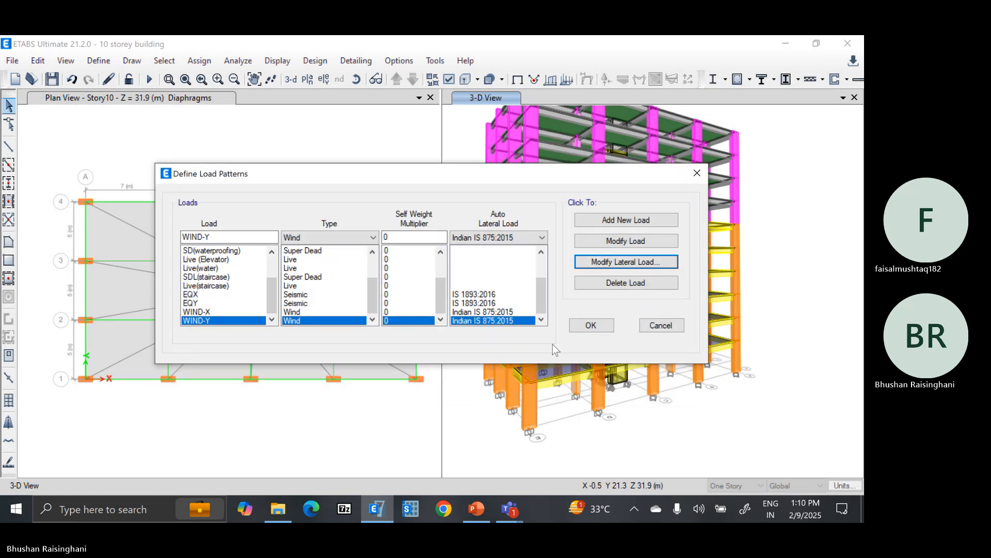
Accept the defined load patterns and save the model.
click(590, 326)
click(52, 79)
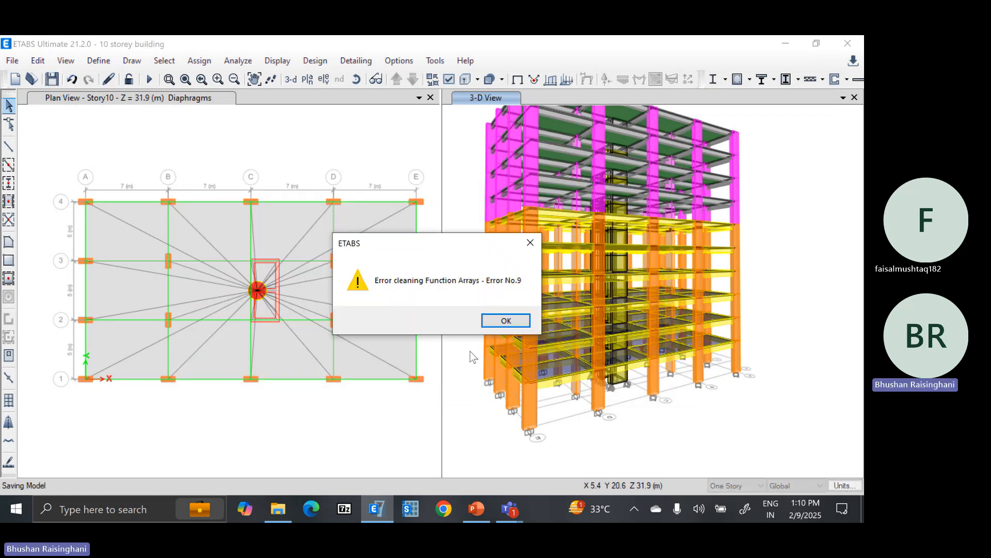
click(506, 320)
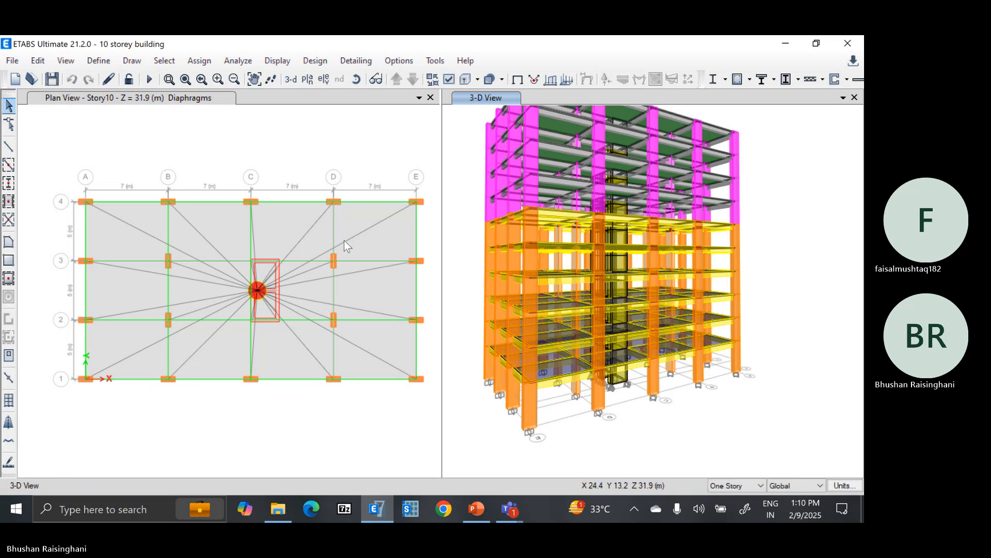
Base mass source MsSrc1 on specified load patterns only, excluding element self mass and additional mass.
click(101, 63)
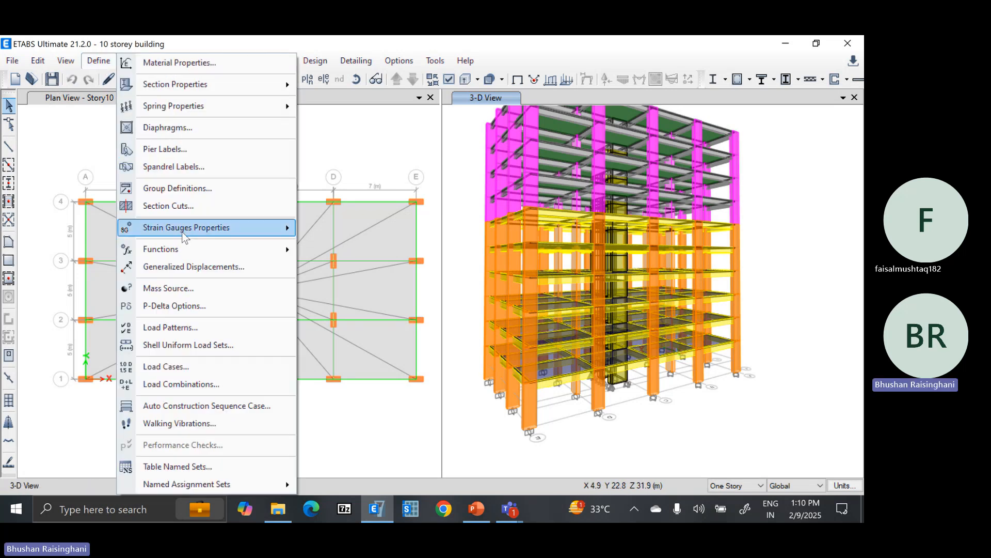
click(176, 288)
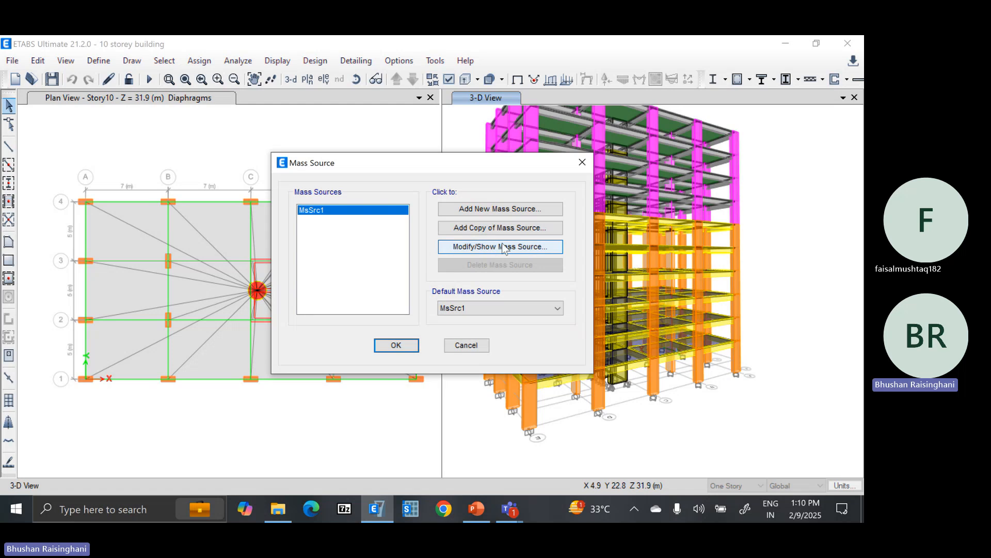
click(523, 247)
click(191, 228)
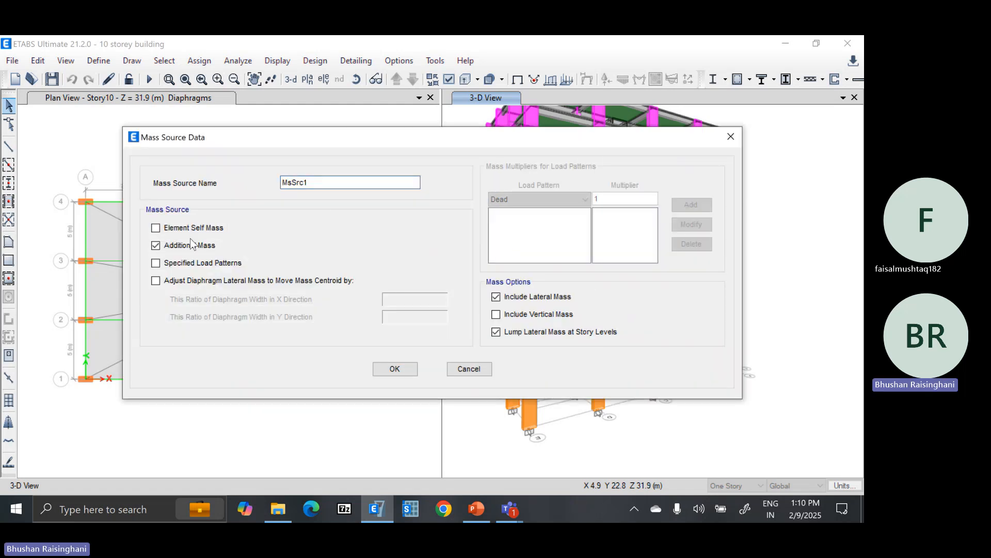
click(193, 245)
click(195, 263)
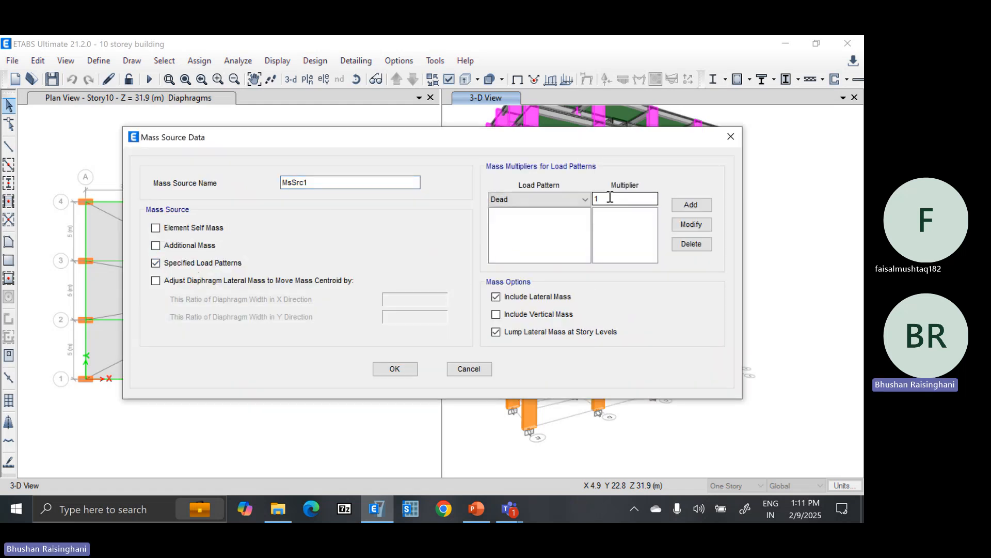
Add the Dead and SD(FF) load patterns to the mass source with a multiplier of 1 each.
click(691, 204)
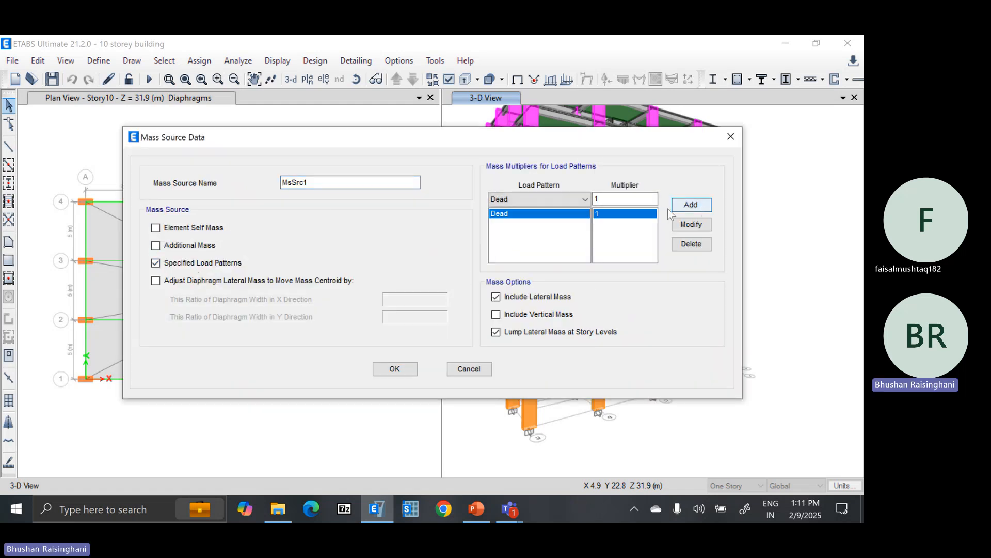
click(583, 200)
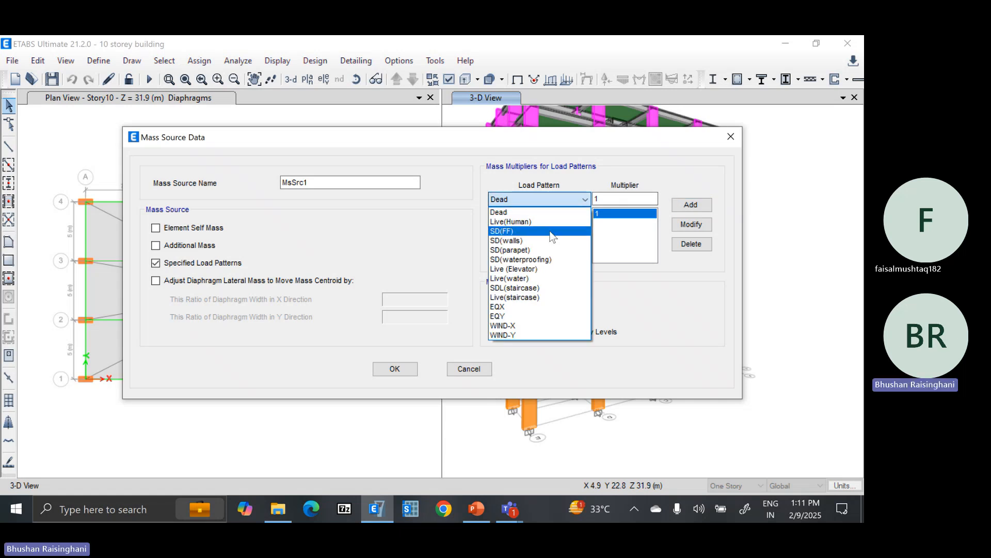
click(549, 230)
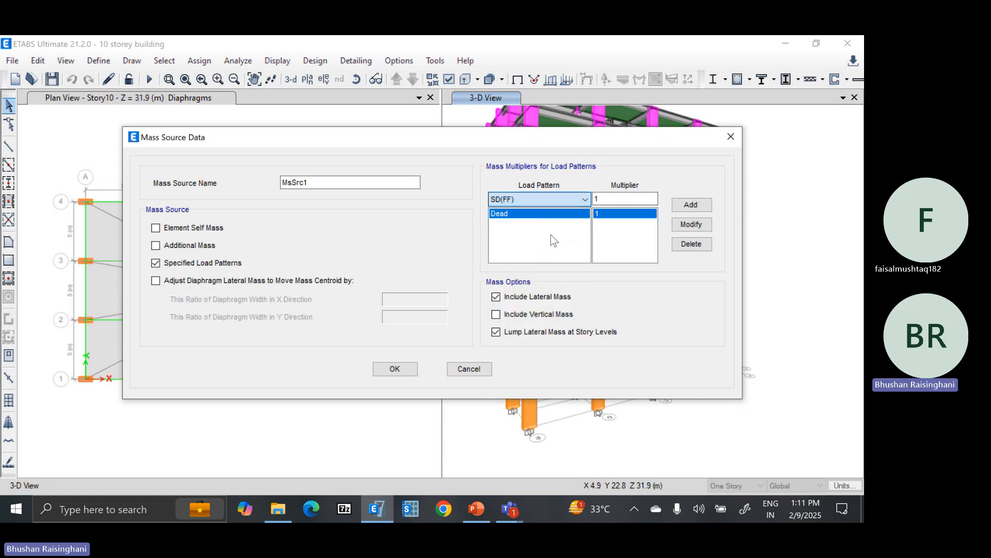
click(553, 204)
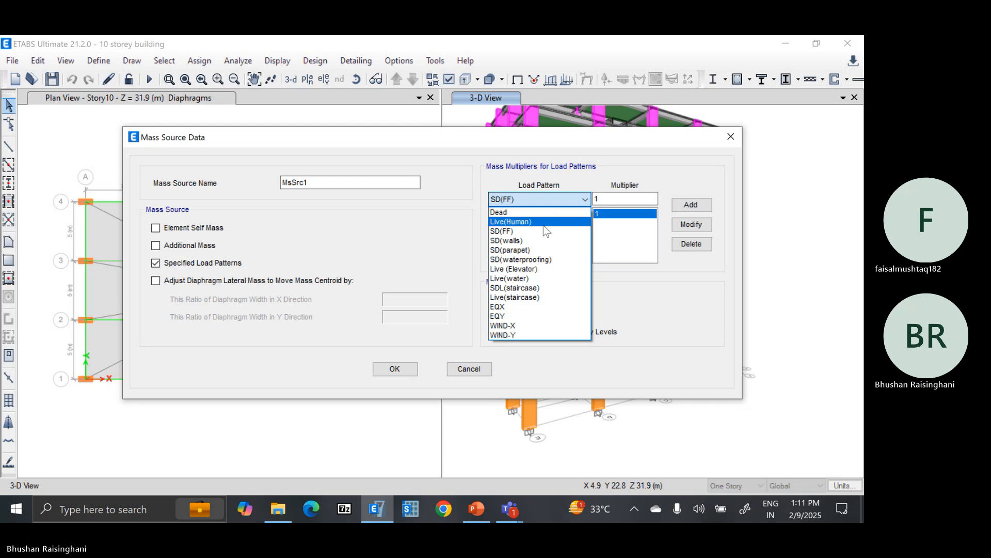
click(525, 234)
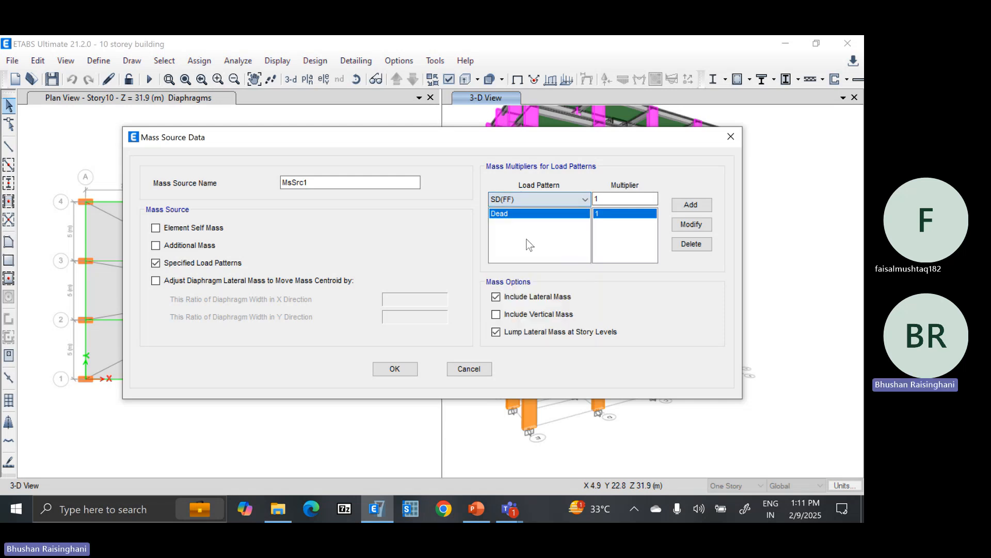
click(529, 202)
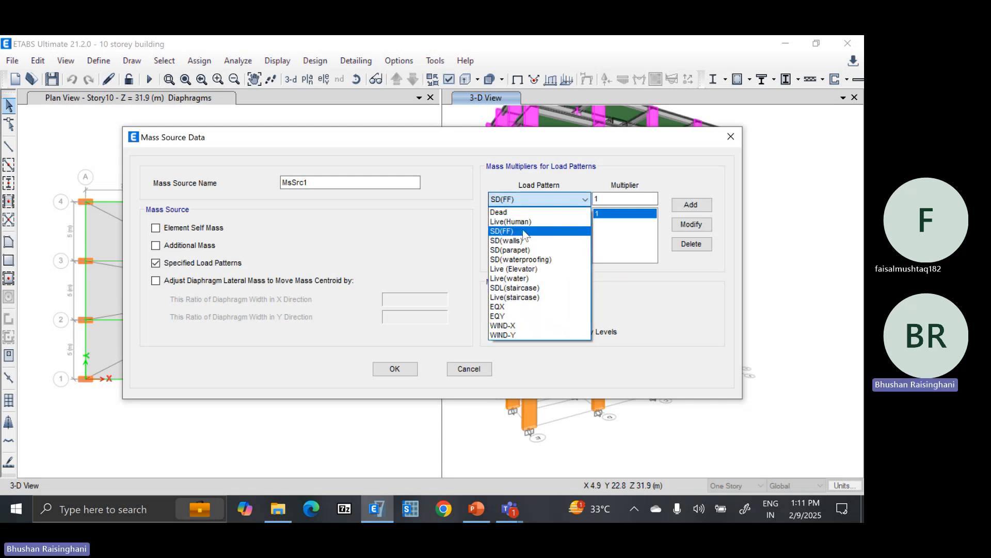
click(524, 240)
click(537, 199)
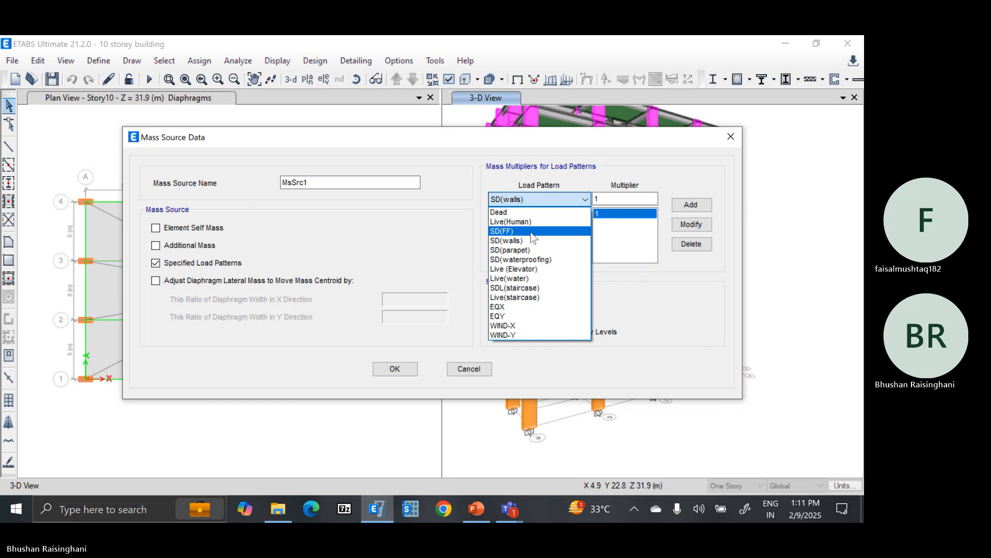
click(503, 231)
click(688, 205)
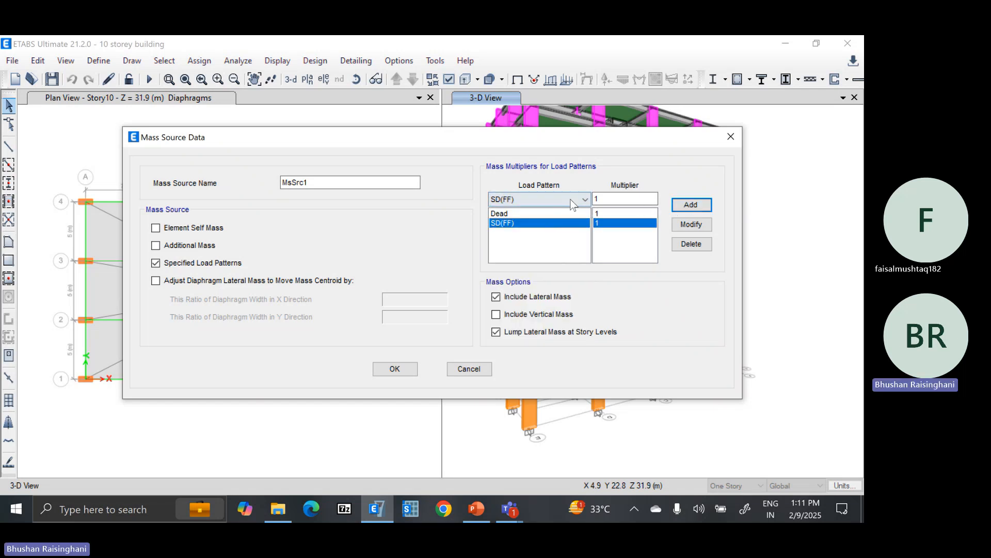
Add SD(walls), SD(parapet) and SD(waterproofing) to the mass source with a multiplier of 1 each.
click(568, 199)
click(548, 241)
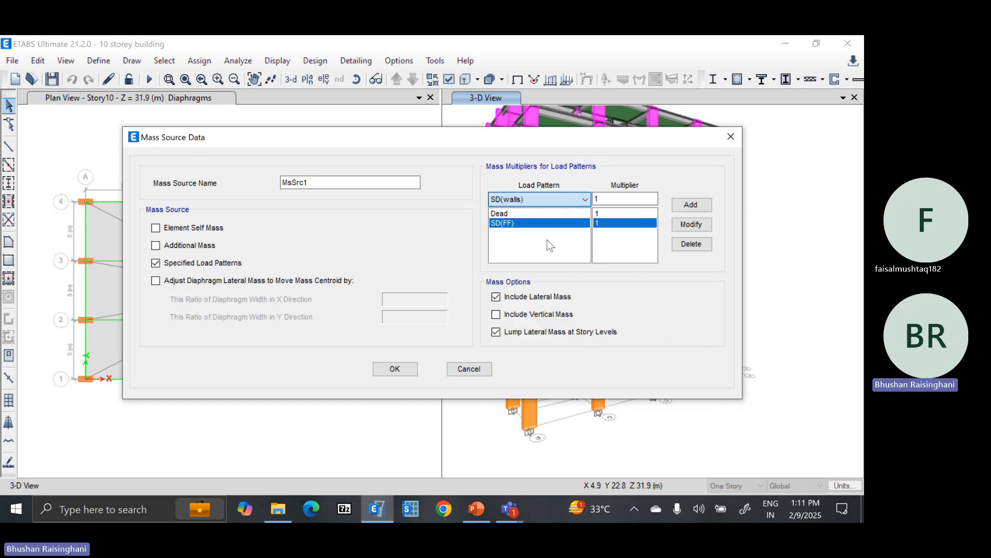
click(690, 205)
click(534, 200)
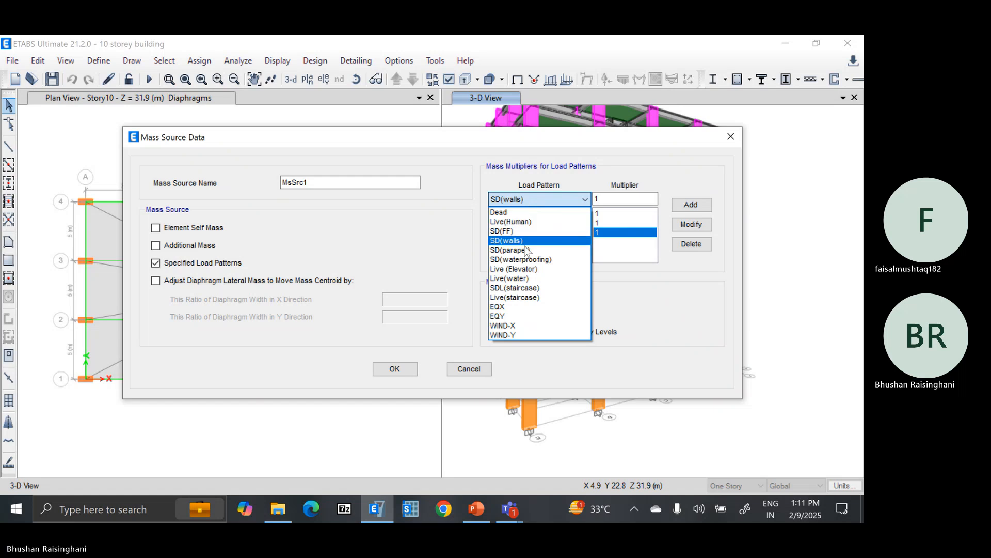
click(557, 241)
click(682, 205)
click(528, 201)
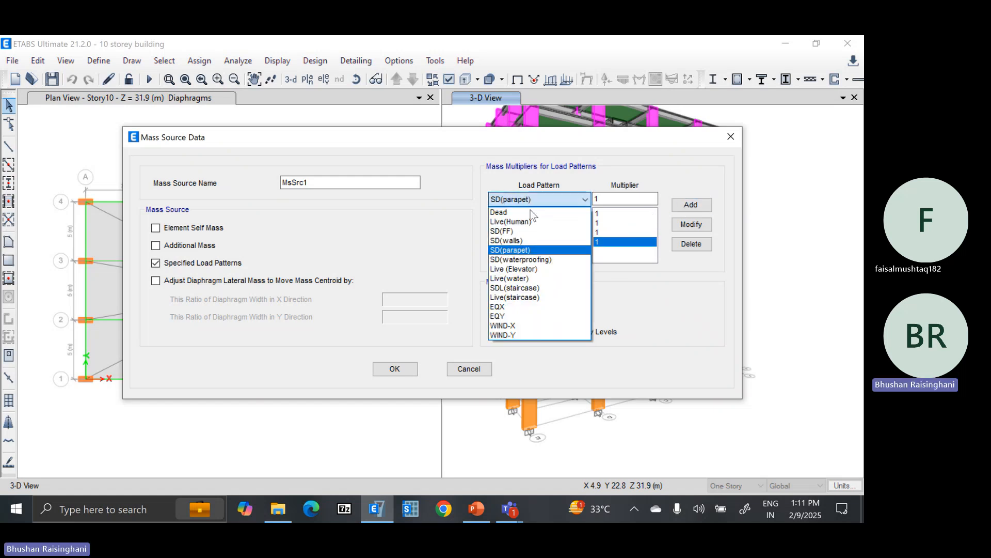
click(528, 258)
click(689, 205)
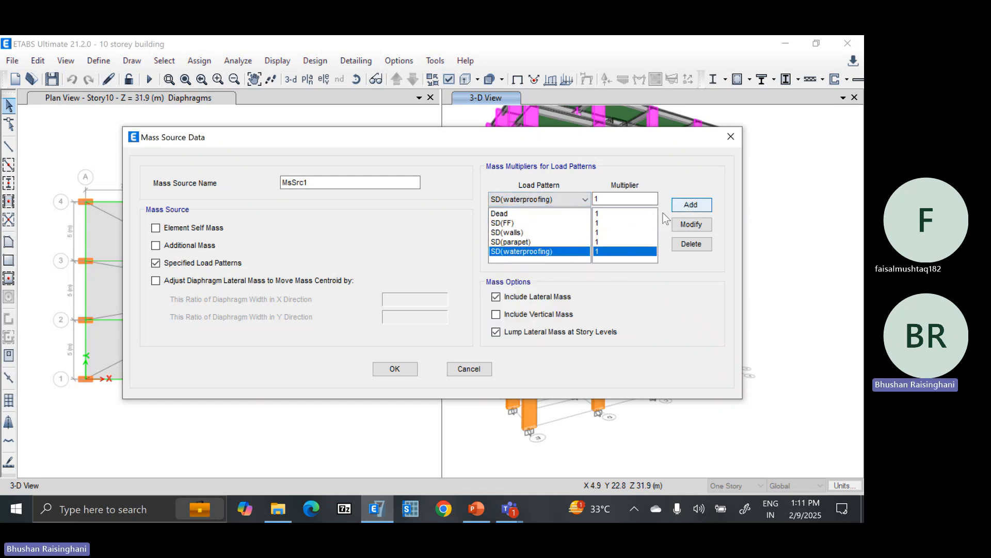
Add the SDL(staircase) load pattern to the mass source with a multiplier of 1.
click(540, 200)
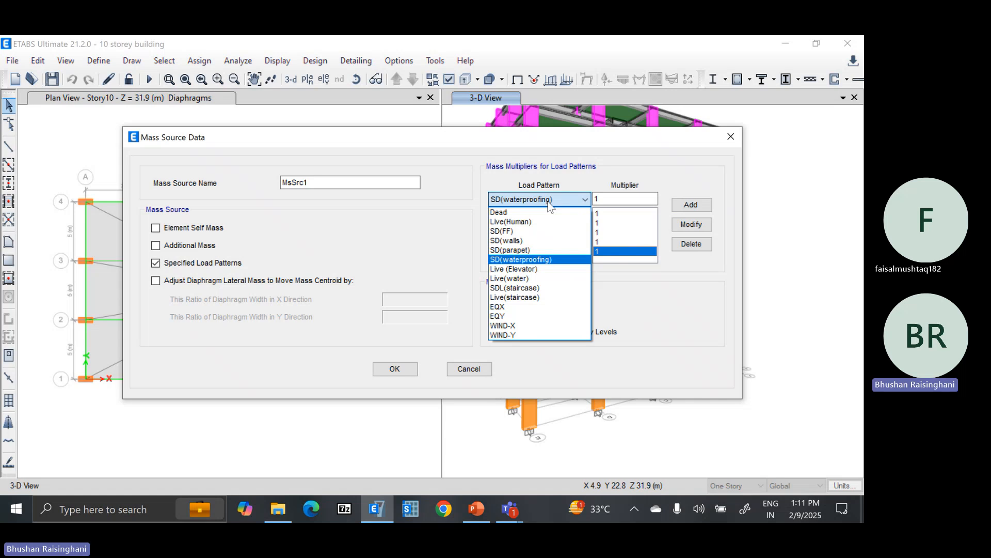
click(548, 286)
click(686, 207)
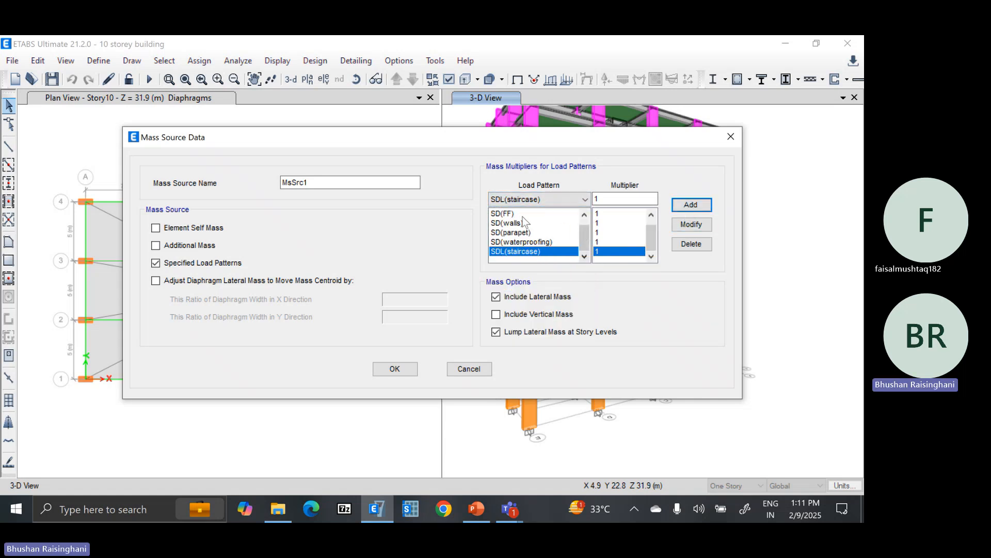
Add the Live(Human) and Live (Elevator) load patterns to the mass source with a multiplier of 0.25 each.
click(526, 199)
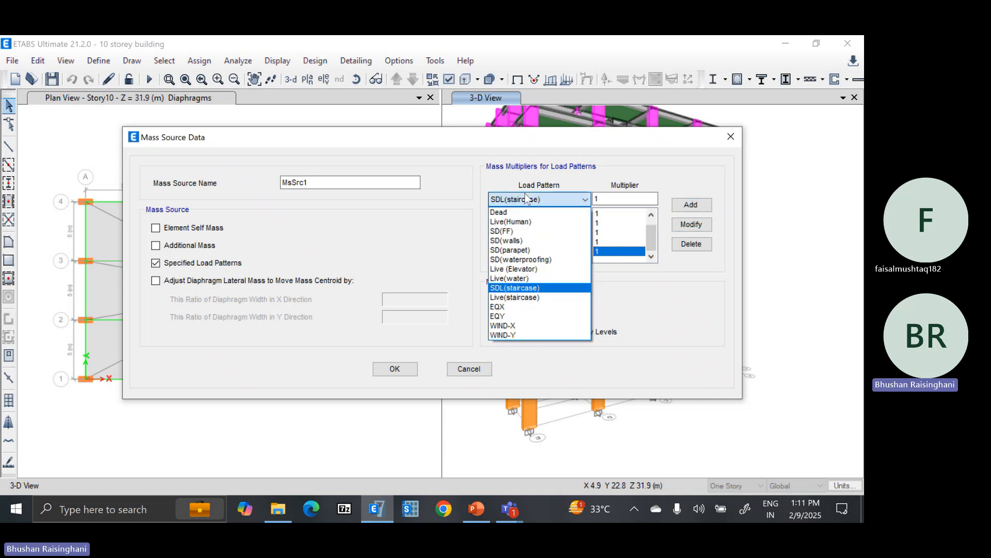
click(527, 221)
key(Tab)
text(0.25)
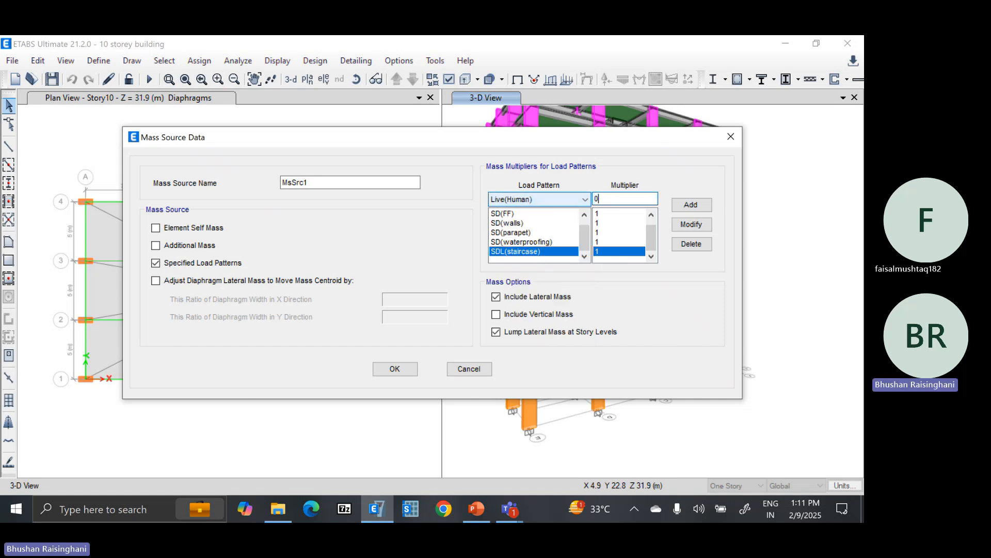
click(696, 203)
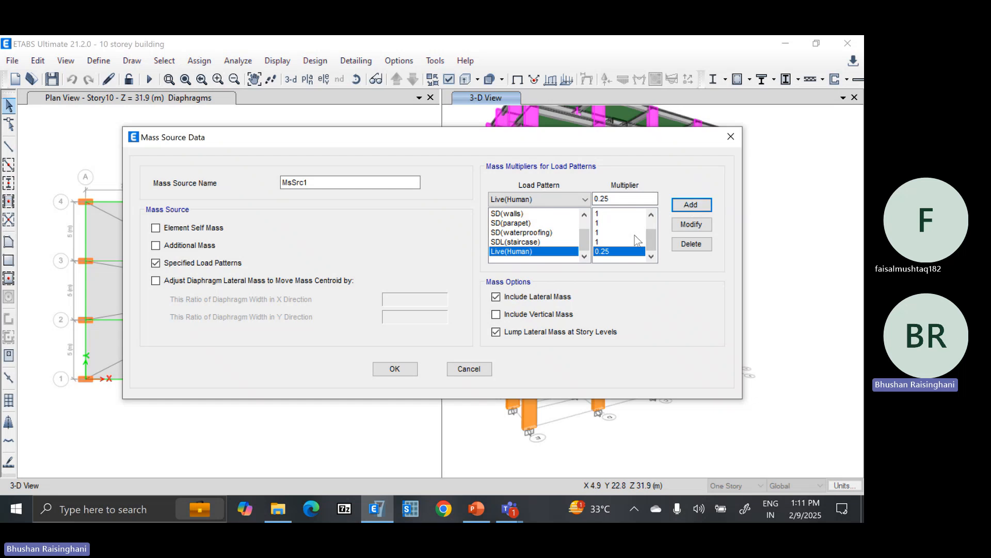
click(577, 201)
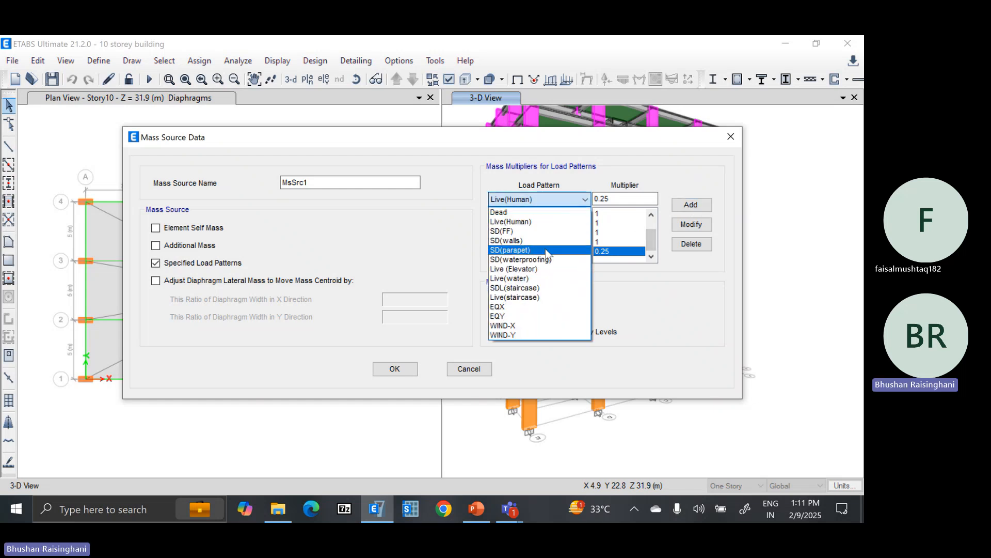
click(545, 269)
double_click(624, 198)
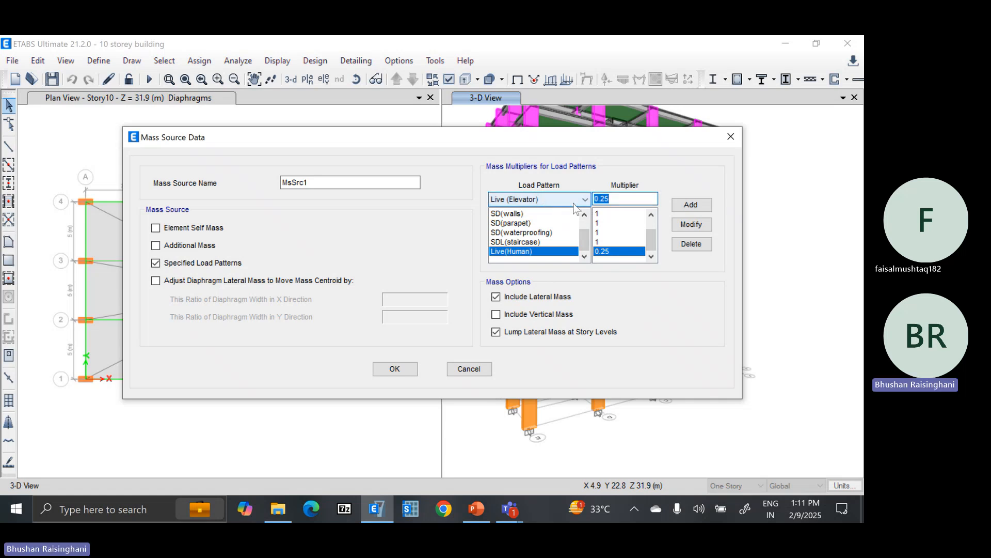
click(691, 204)
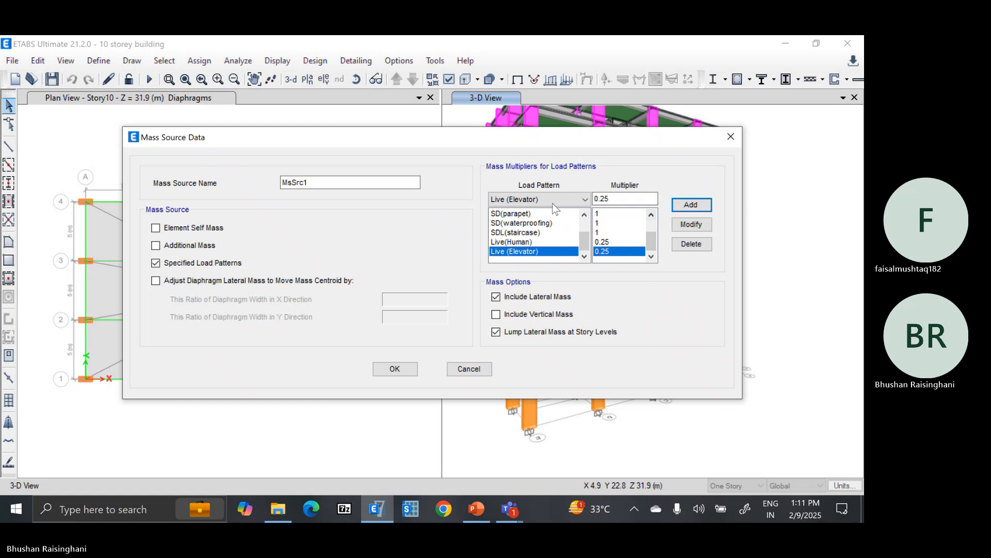
Add the Live(water) load pattern to the mass source and set its multiplier to 0.5.
click(553, 201)
click(550, 272)
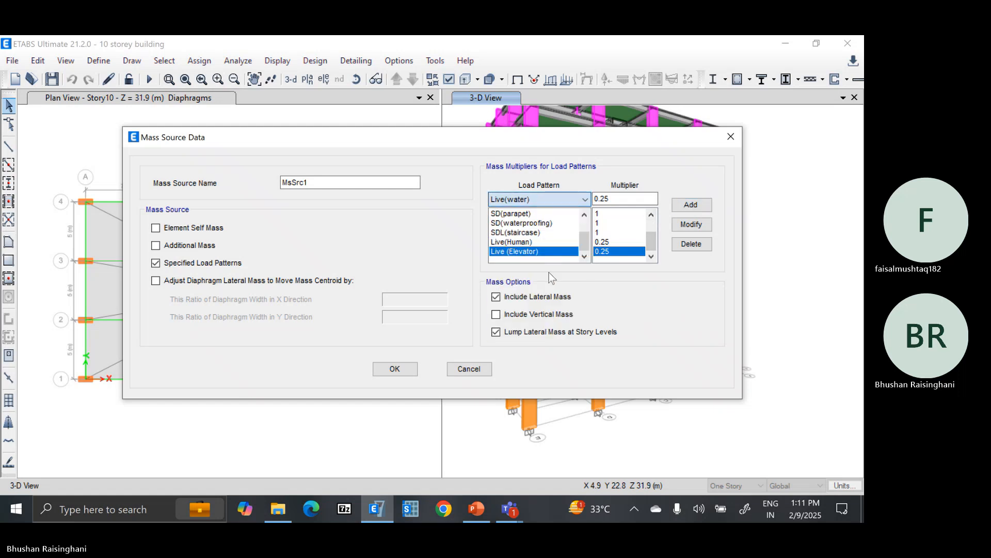
click(679, 205)
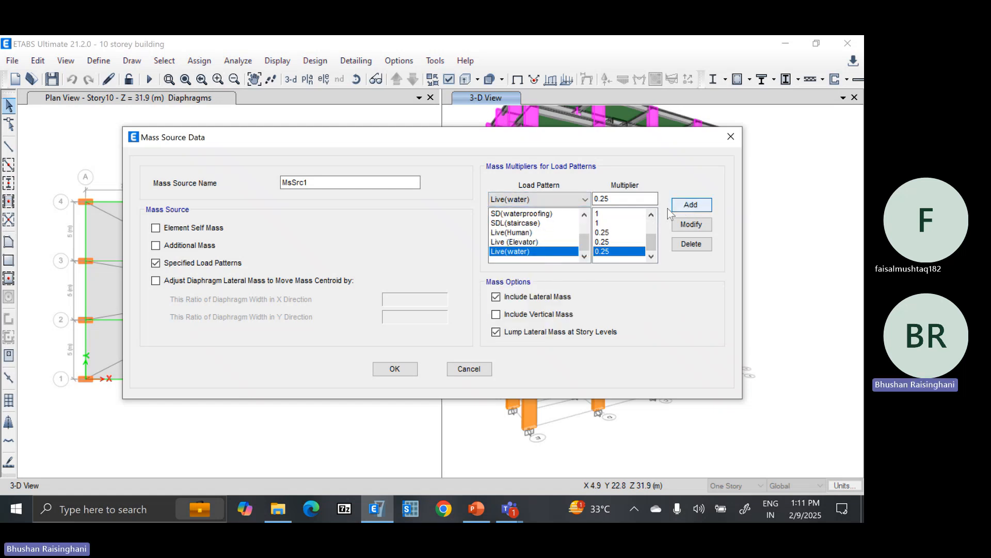
click(615, 200)
text(0.)
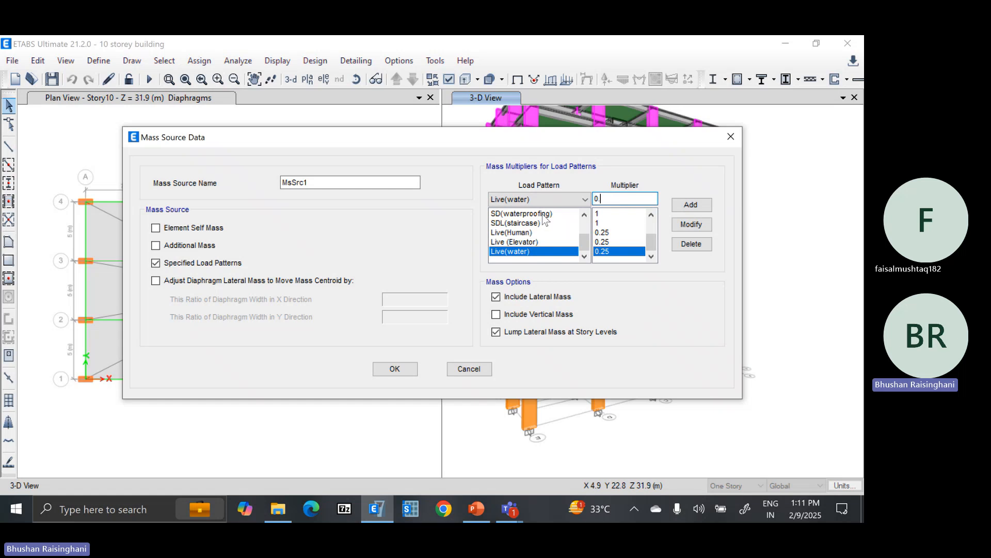
text(5)
click(691, 224)
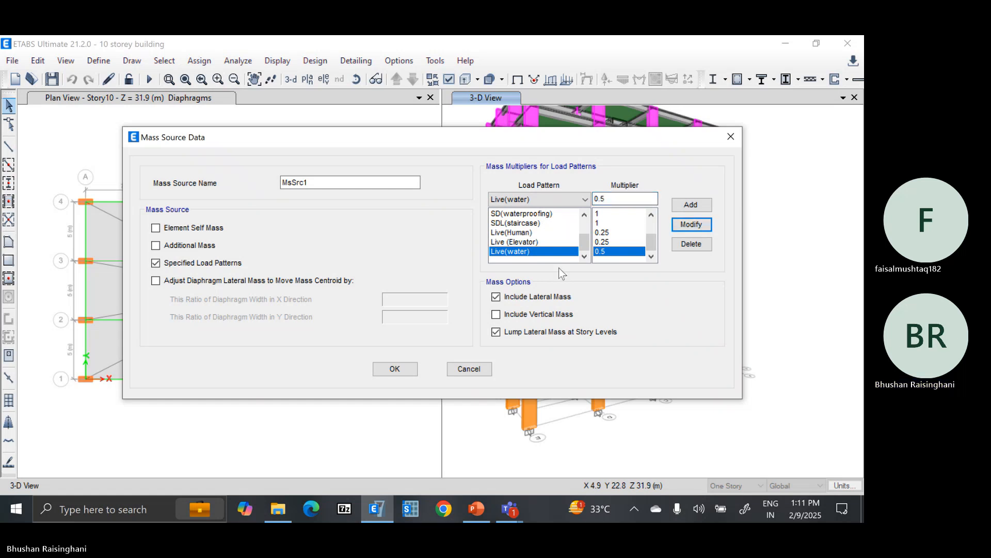
Add the Live(staircase) load pattern to the mass source with a multiplier of 0.25.
click(543, 199)
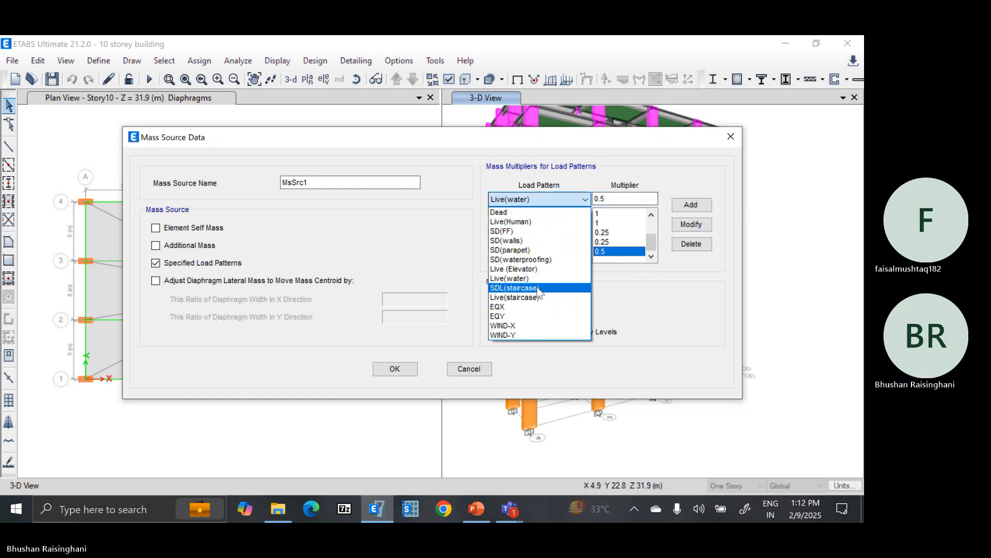
click(516, 296)
double_click(609, 200)
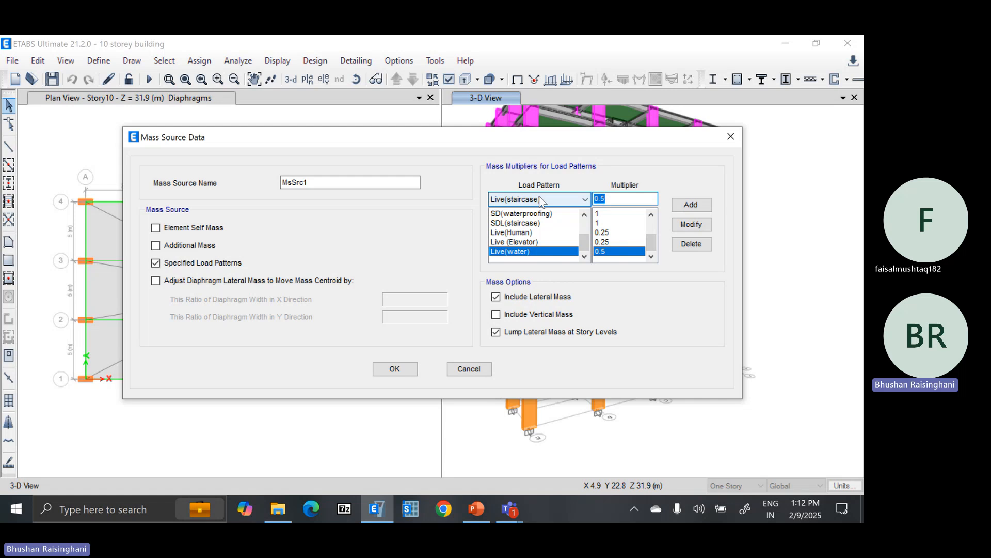
text(0.25)
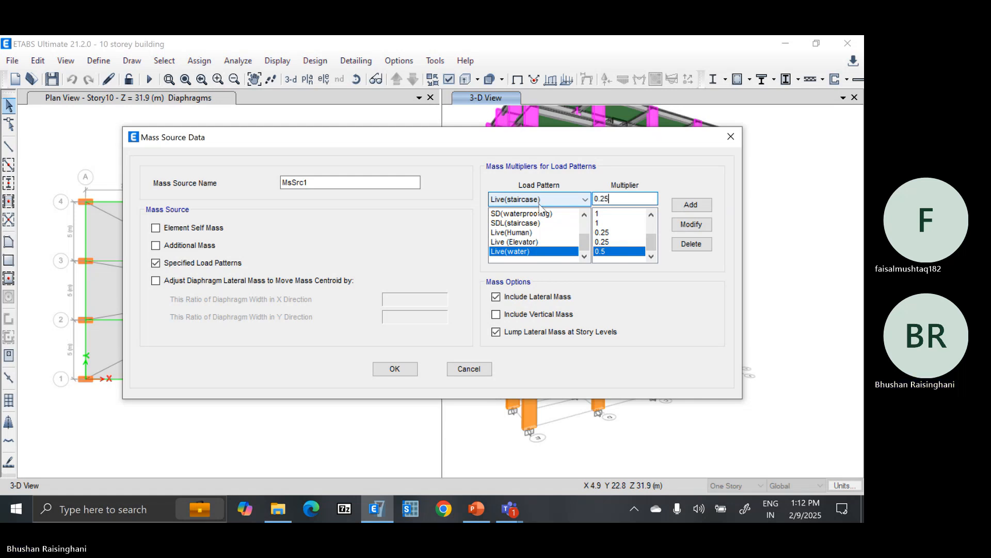
click(693, 207)
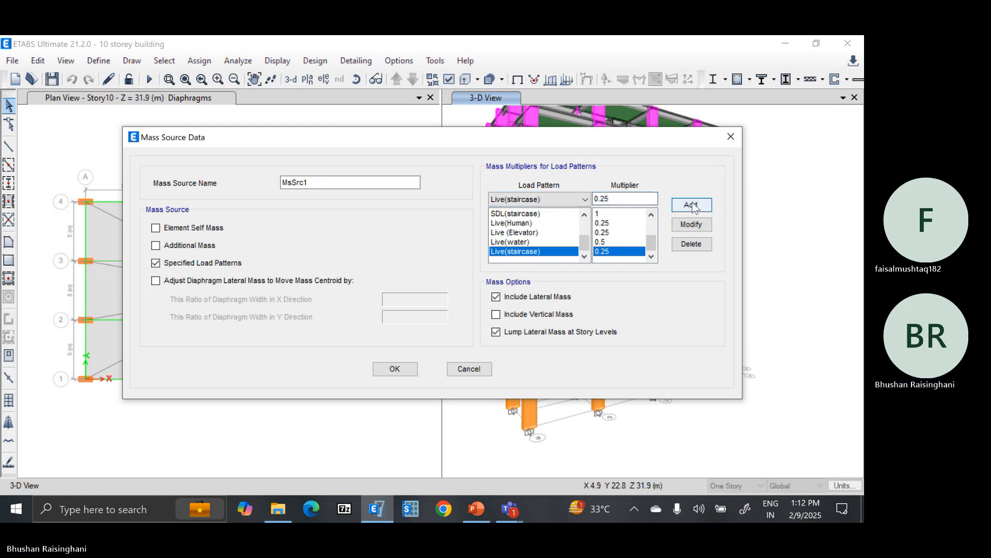
Include vertical mass in the mass options of MsSrc1.
click(545, 200)
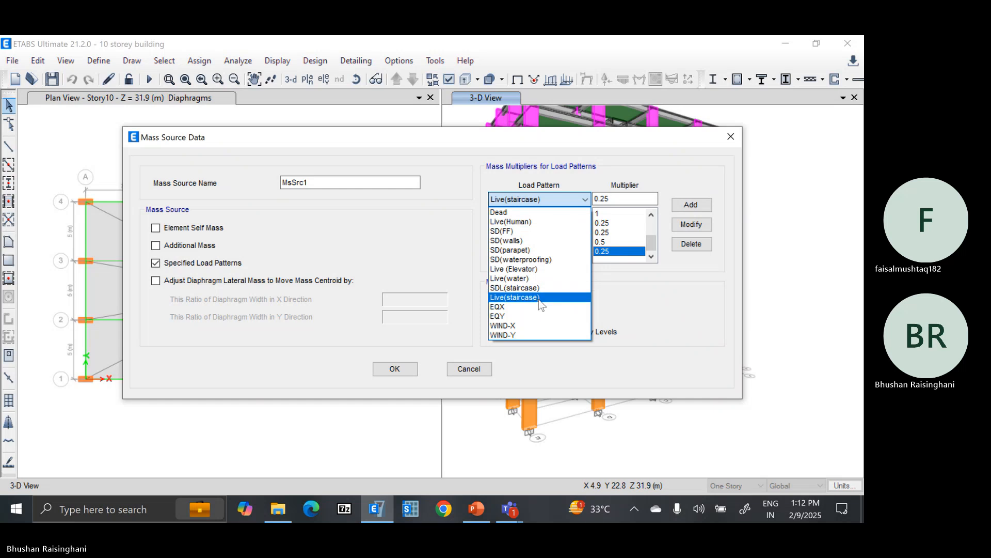
click(652, 290)
click(554, 316)
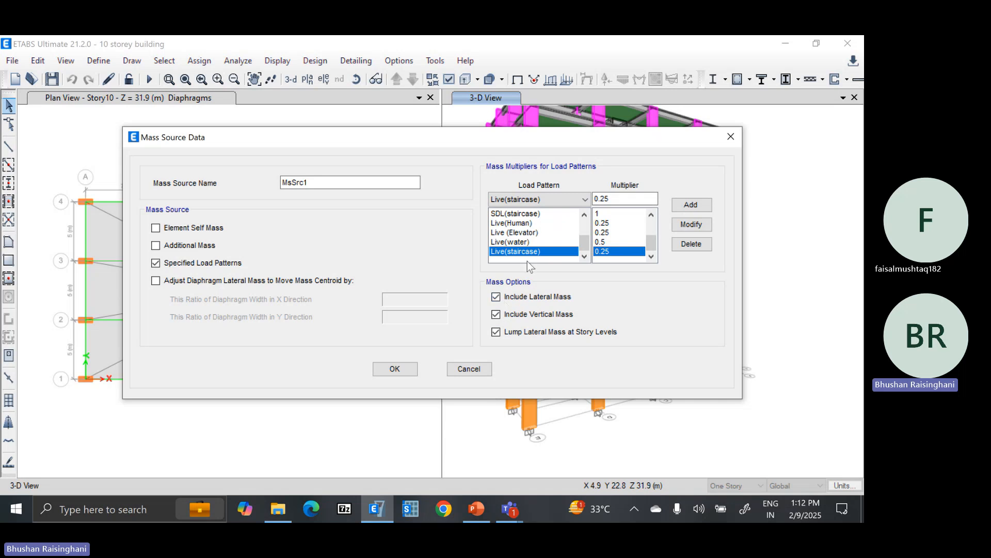
click(274, 280)
click(396, 300)
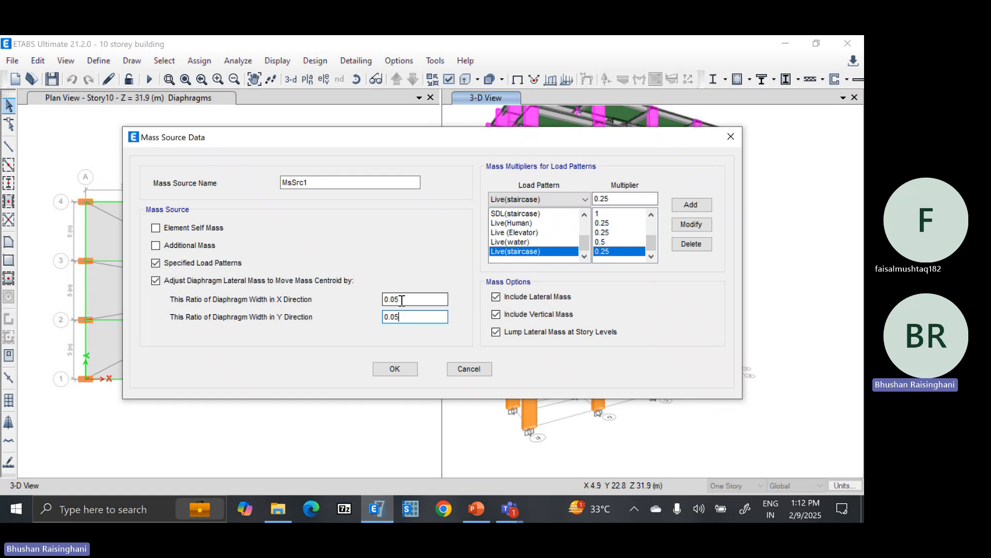
click(402, 317)
click(404, 300)
click(403, 316)
click(403, 298)
click(404, 315)
click(411, 300)
click(410, 317)
click(304, 281)
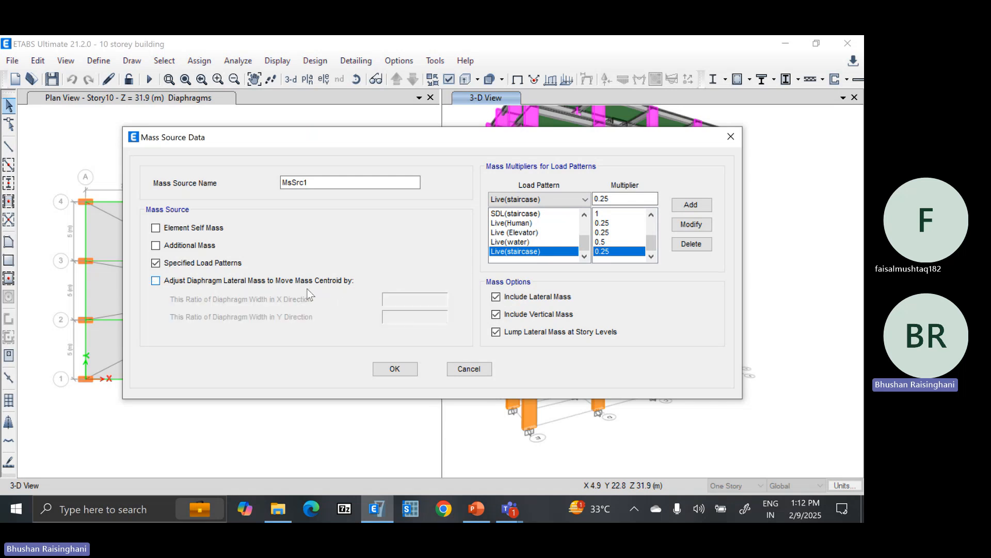
Accept the MsSrc1 mass source data and close the mass source definitions.
click(408, 369)
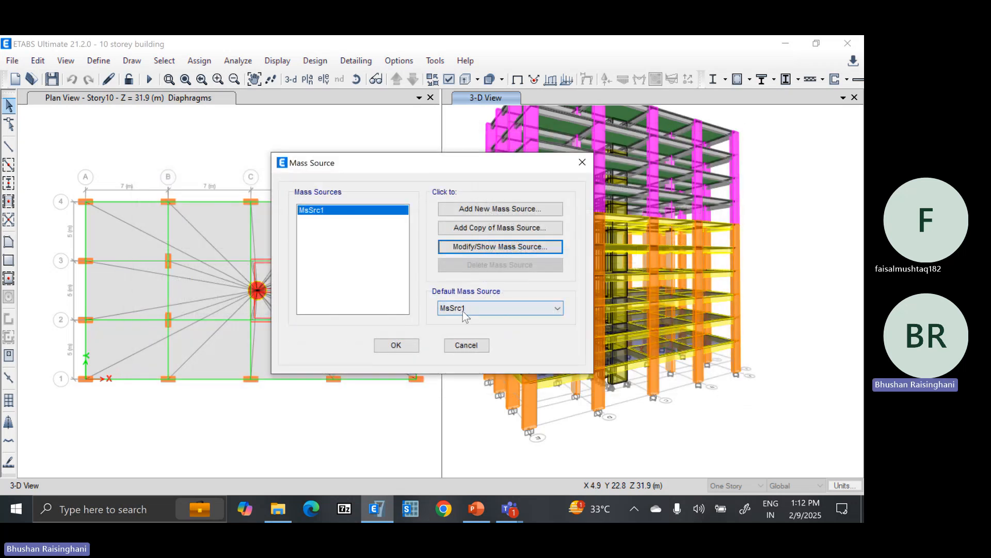
click(396, 345)
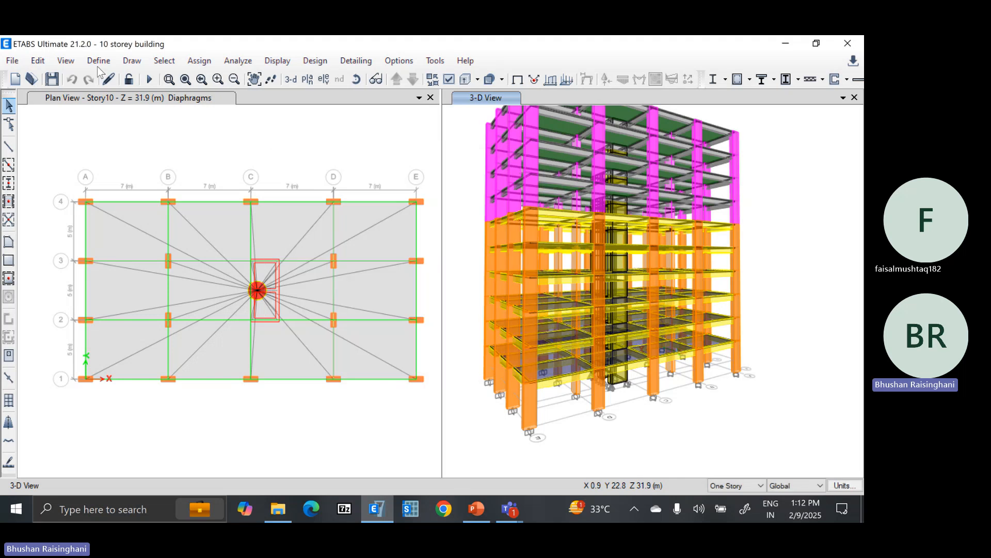
Set the preset P-Delta method to Iterative - Based on Loads and add the Dead load pattern with scale factor 1.2.
click(99, 61)
click(177, 305)
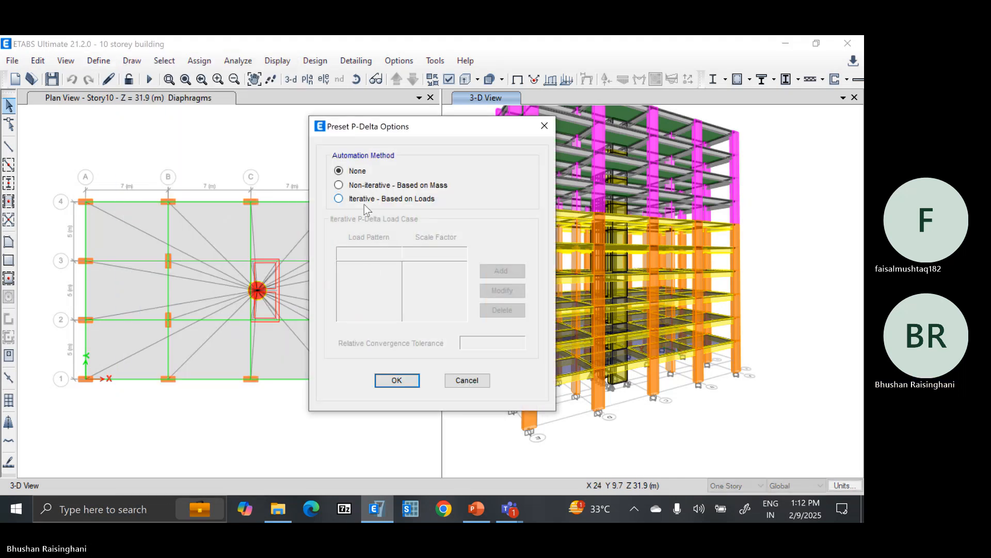
click(365, 199)
click(441, 252)
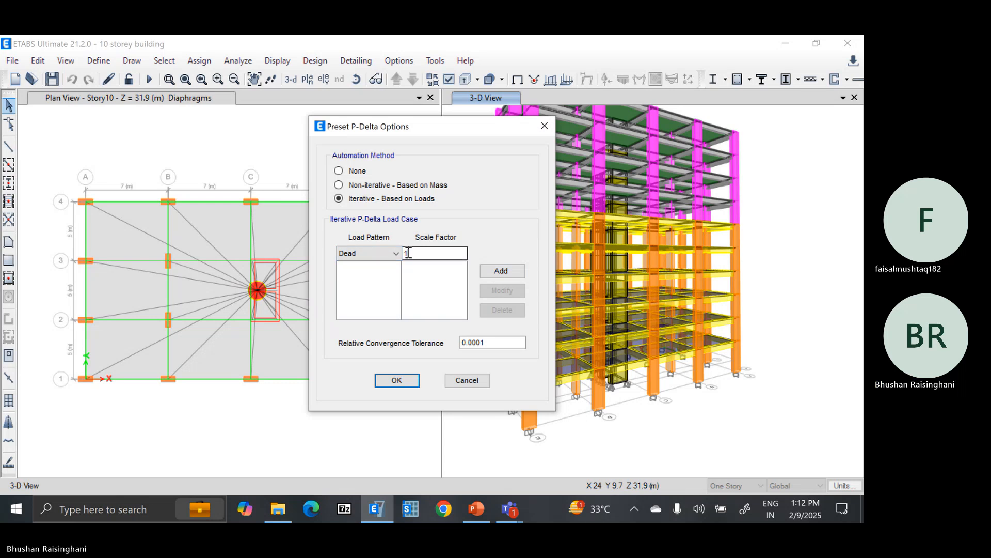
text(.)
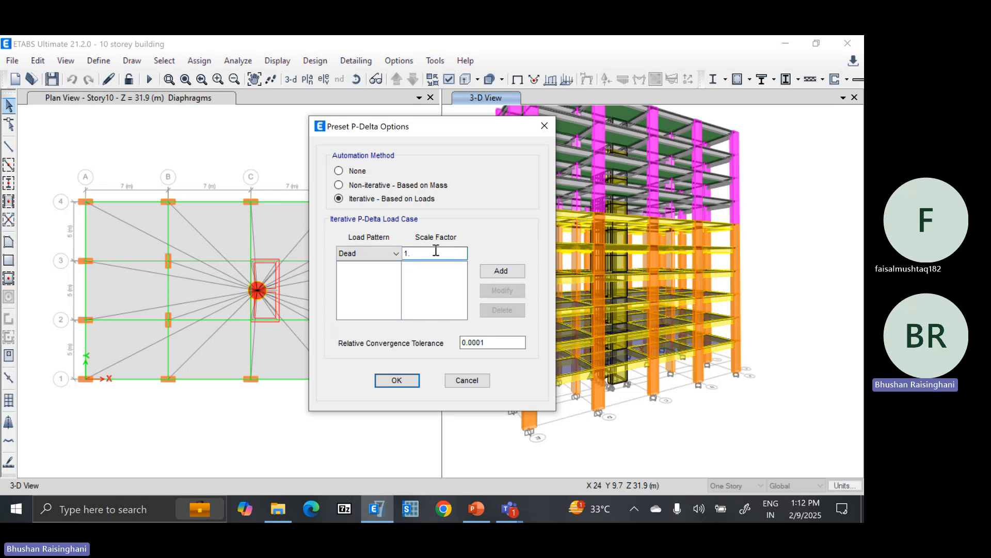
text(2)
click(501, 271)
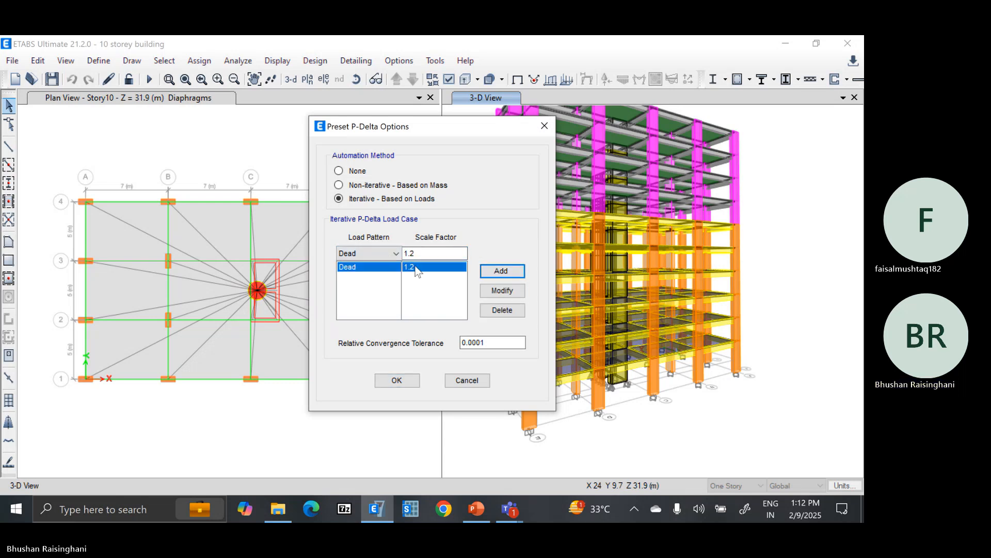
Add the SD(FF) and SD(walls) load patterns to the iterative P-Delta load case with scale factor 1.2 each.
click(384, 253)
click(380, 277)
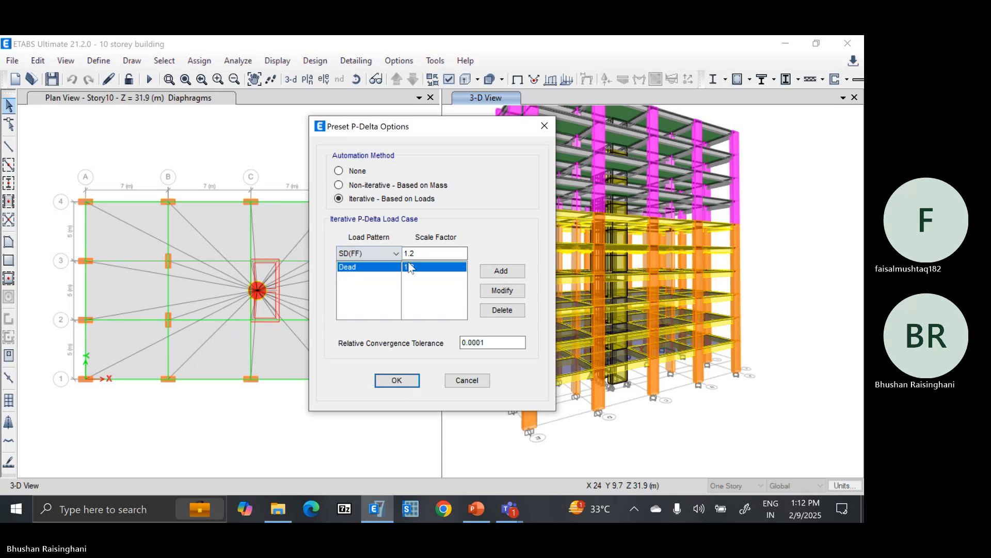
click(501, 270)
click(361, 253)
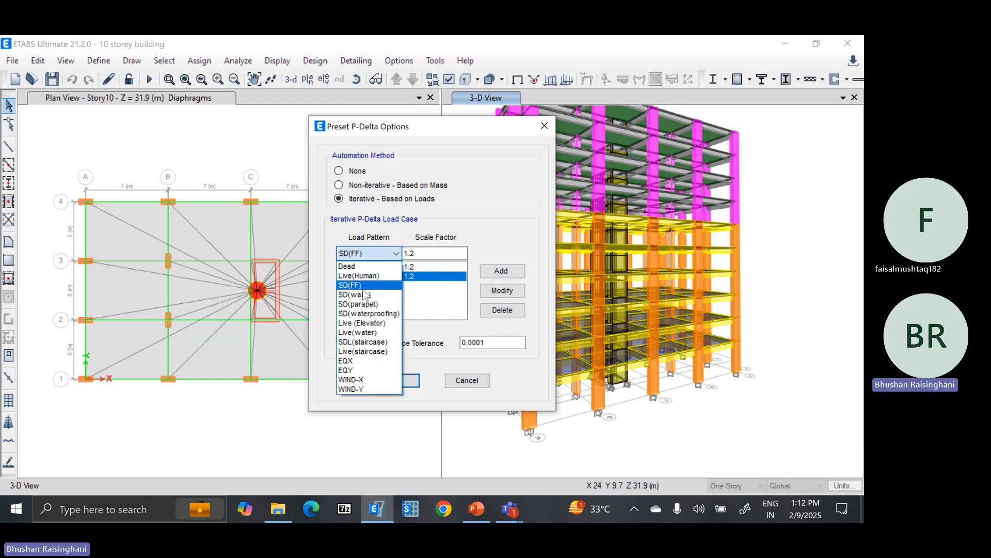
click(364, 294)
click(501, 270)
Add SD(parapet), SD(waterproofing) and SDL(staircase) to the iterative P-Delta load case with scale factor 1.2 each.
click(386, 253)
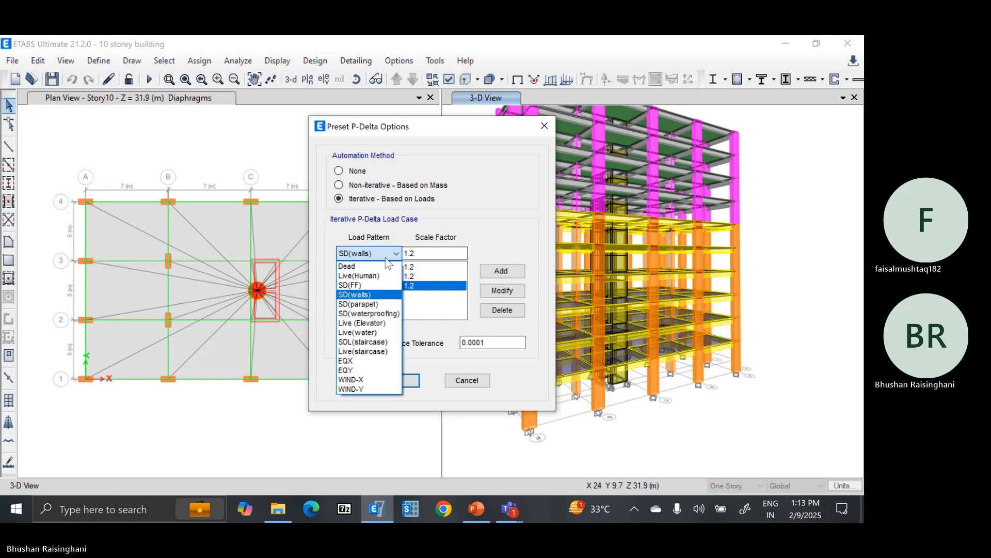
click(358, 303)
click(501, 270)
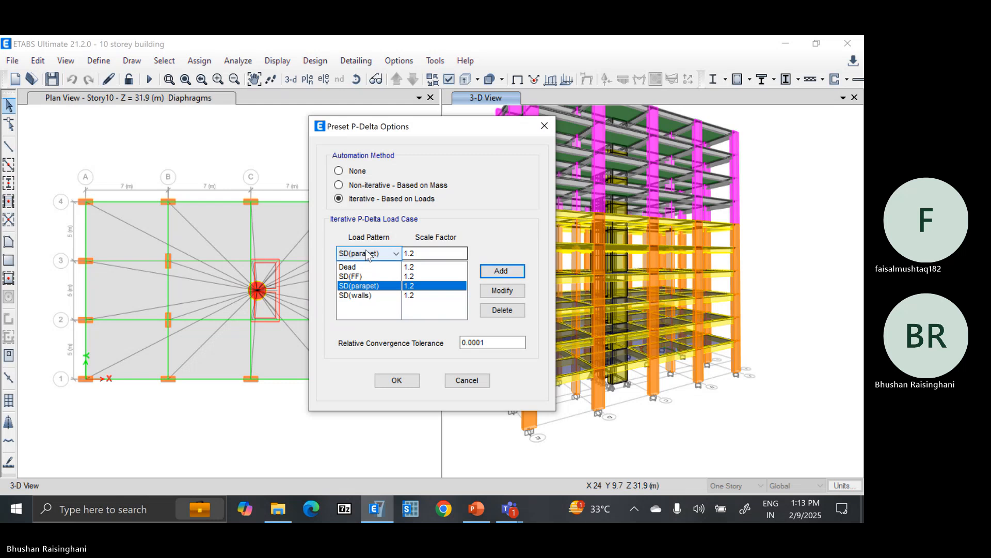
click(366, 250)
click(362, 314)
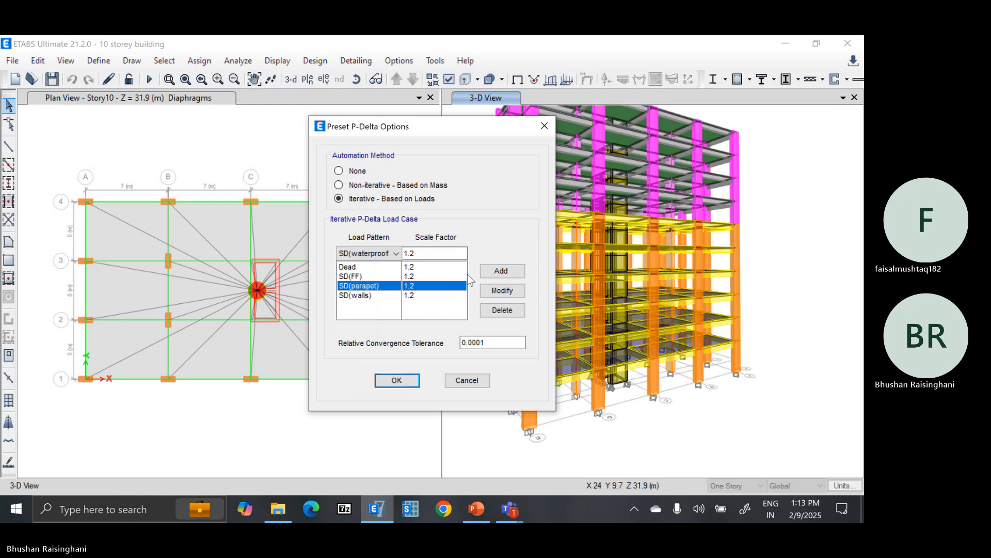
click(501, 270)
click(386, 253)
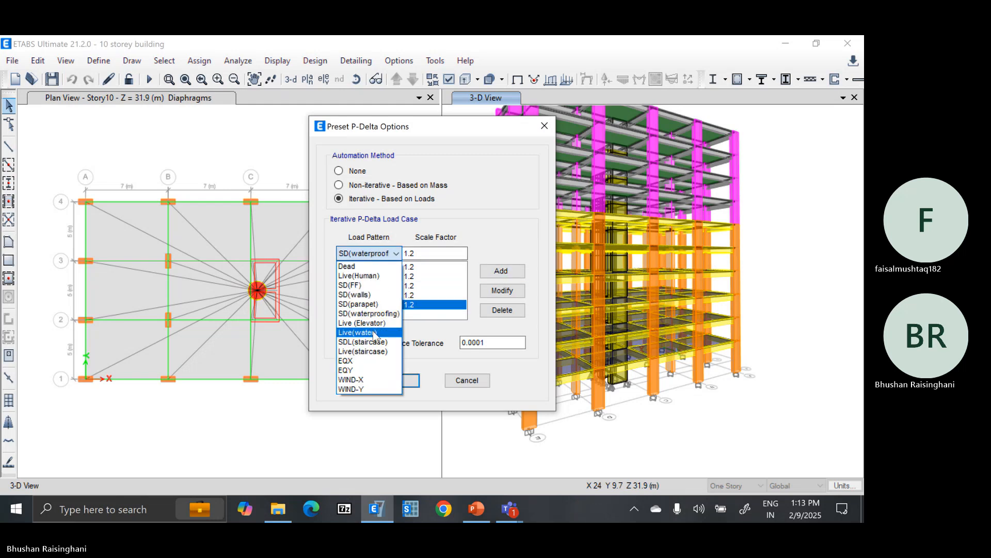
click(375, 342)
click(504, 277)
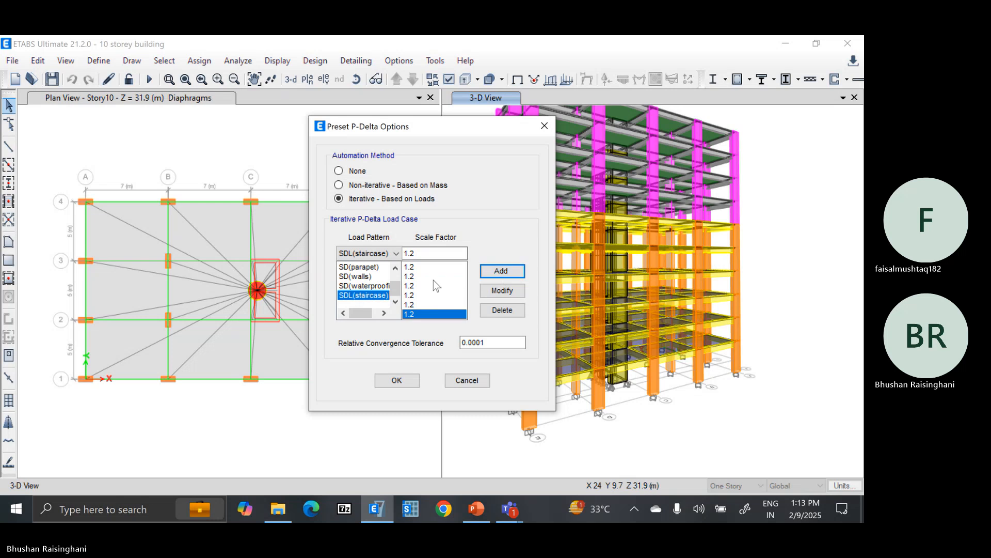
Add the Live(Human) load pattern to the iterative P-Delta load case with scale factor 0.5.
click(382, 255)
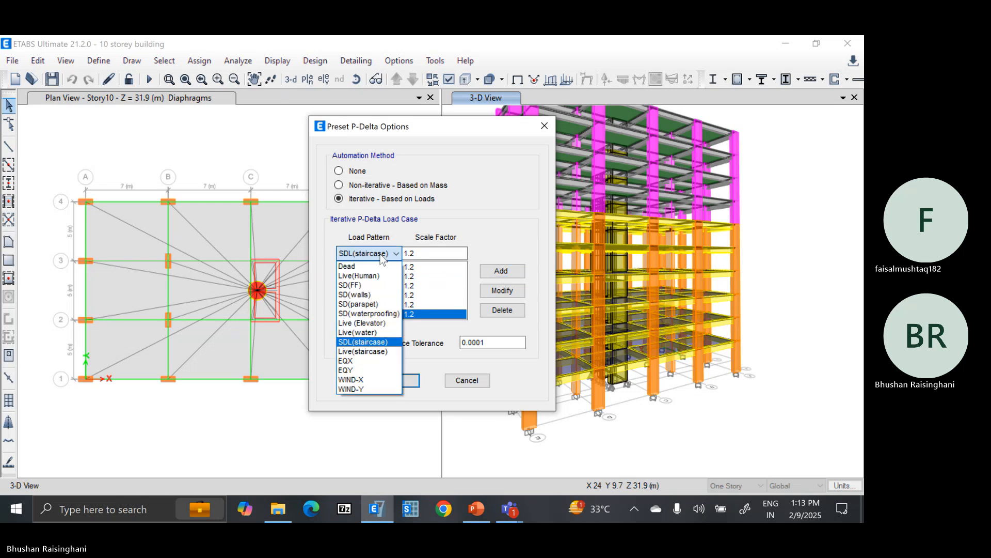
click(381, 274)
key(Tab)
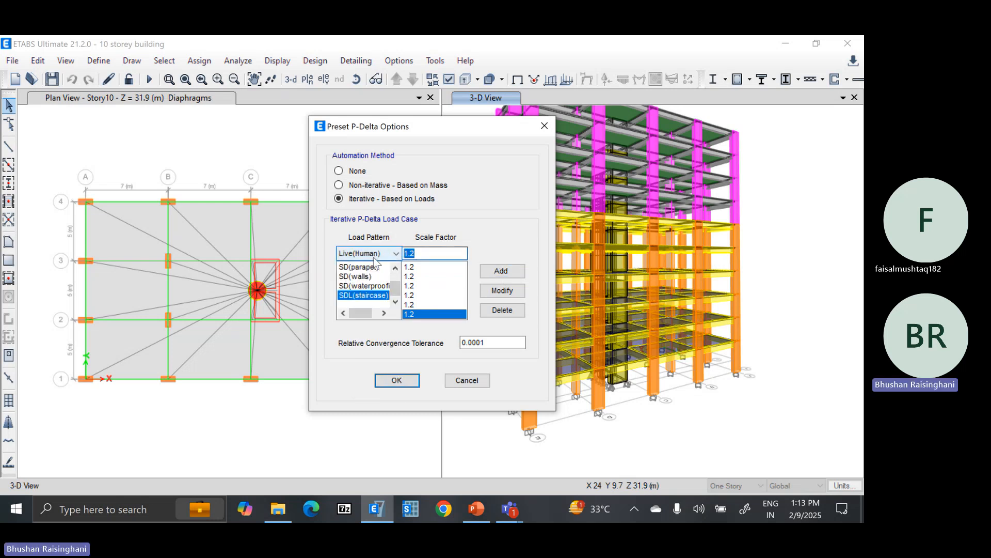
text(0.5)
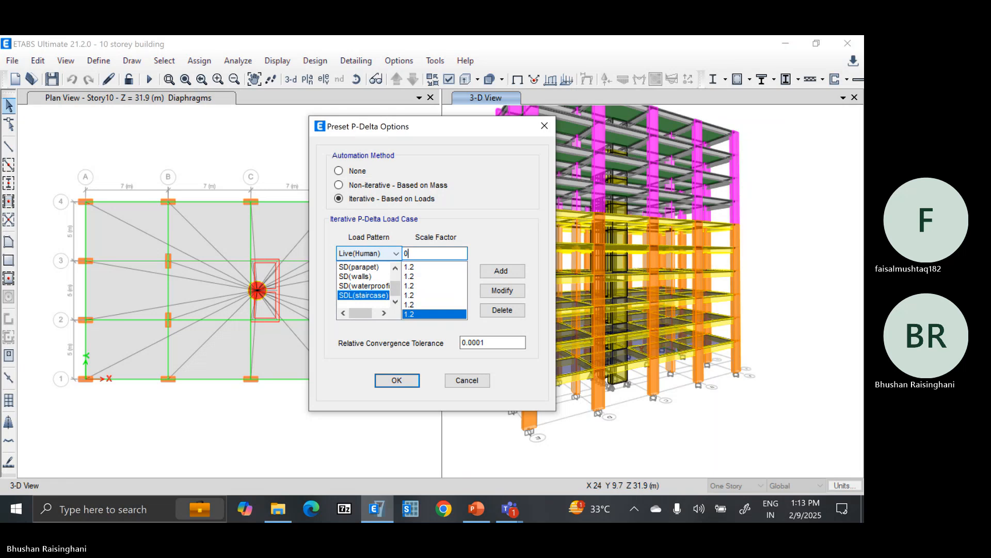
click(501, 270)
Add Live (Elevator) and Live(water) with scale factor 0.5 each, then accept the P-Delta options and save the model.
click(395, 253)
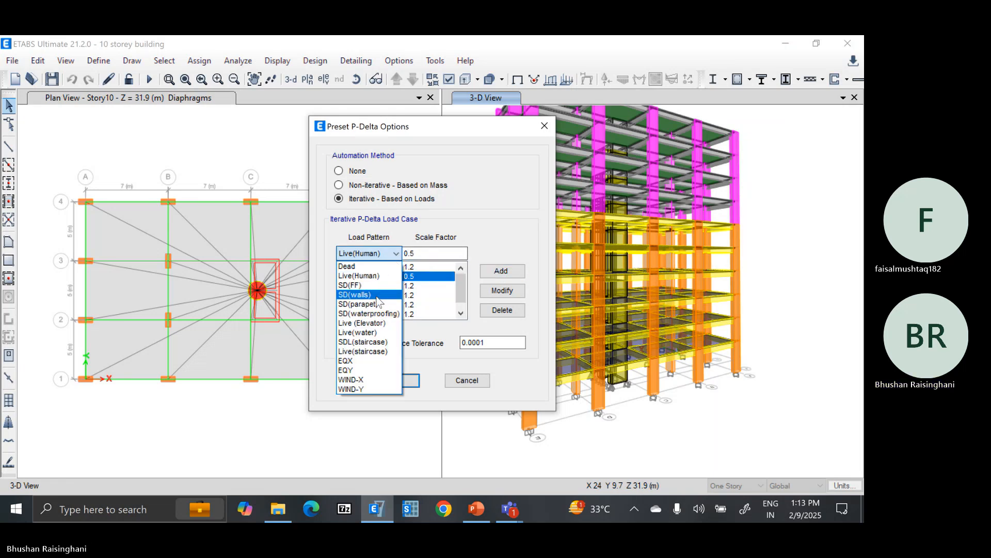
click(361, 323)
click(501, 270)
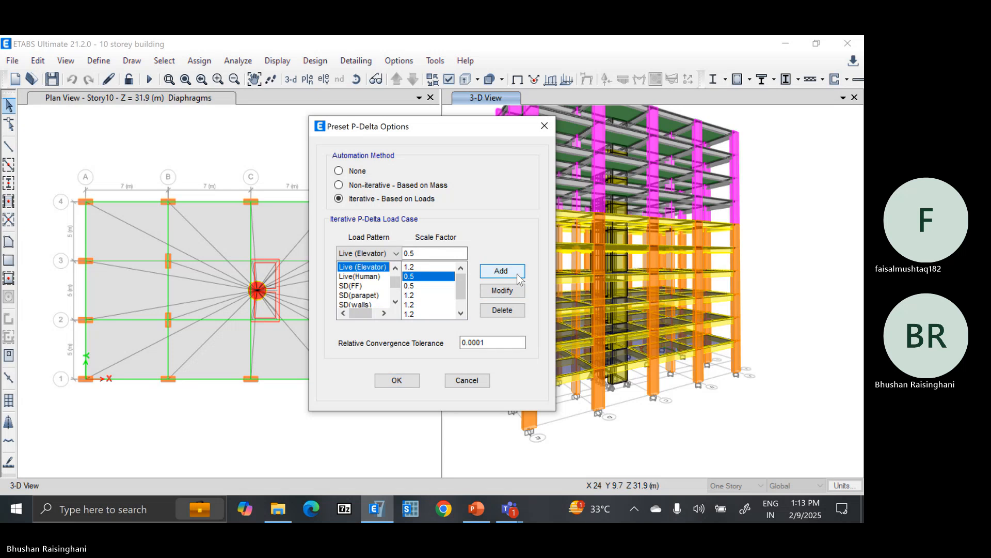
click(389, 255)
click(362, 332)
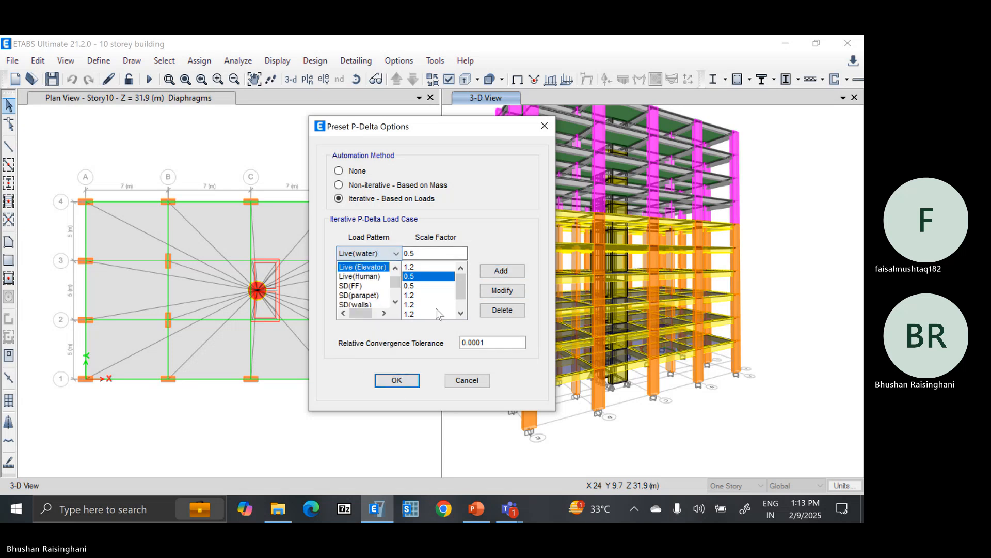
click(518, 272)
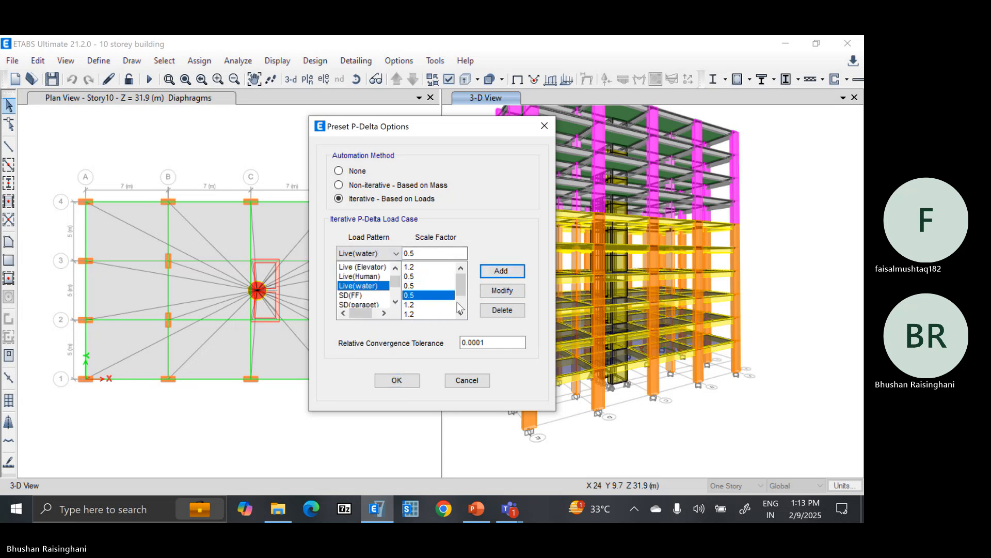
click(397, 381)
key(ctrl+s)
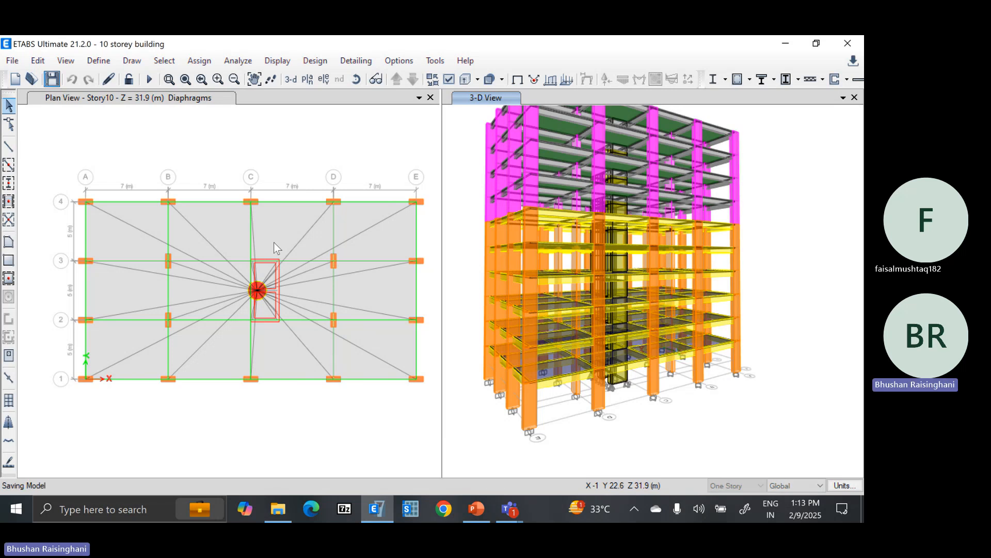
Create a new load case named RSM-X with the Response Spectrum load case type.
click(98, 60)
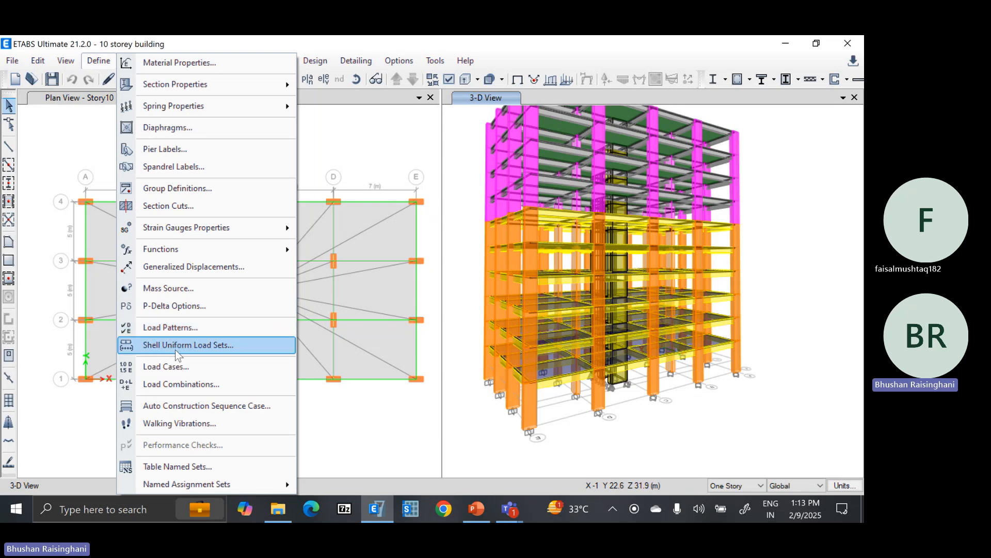
click(180, 364)
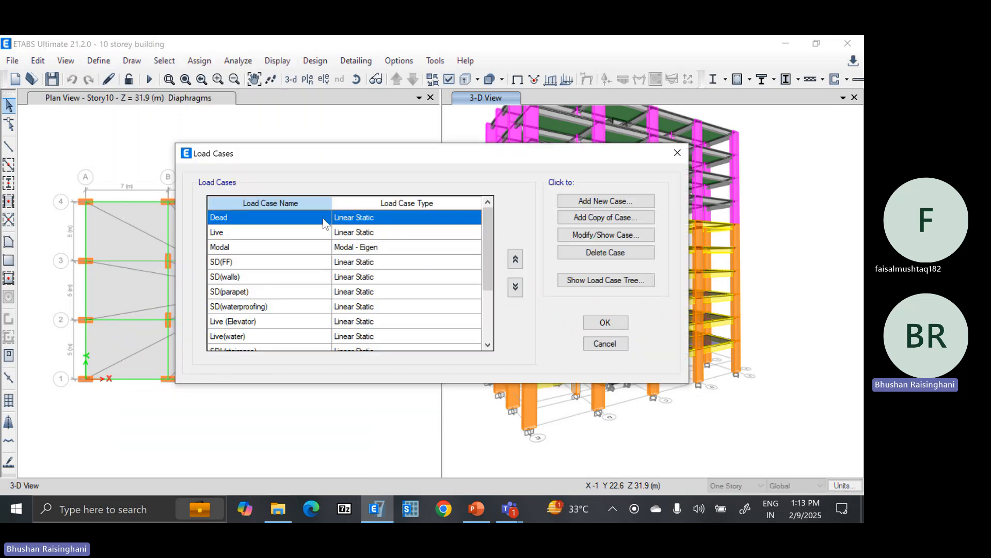
scroll(269, 289, down, 2)
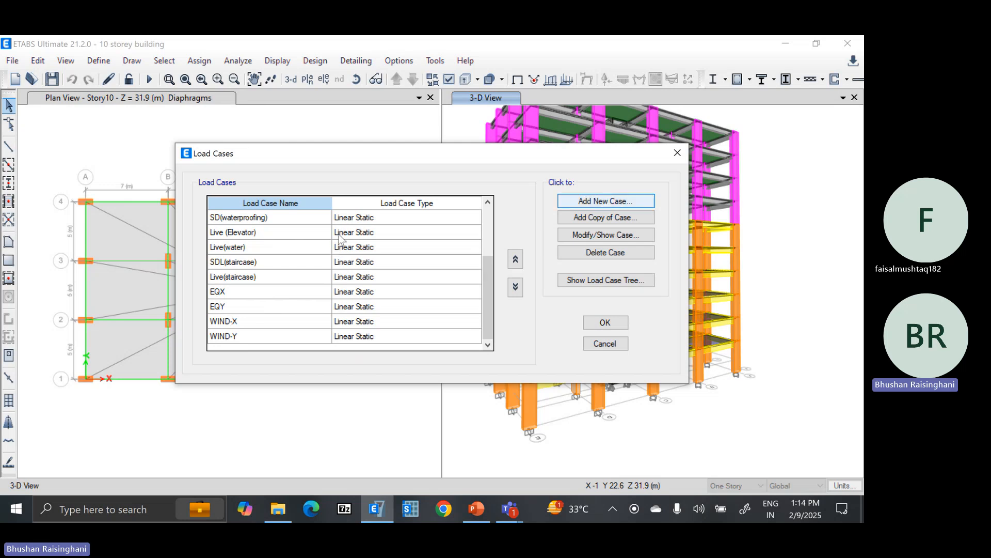
key(Return)
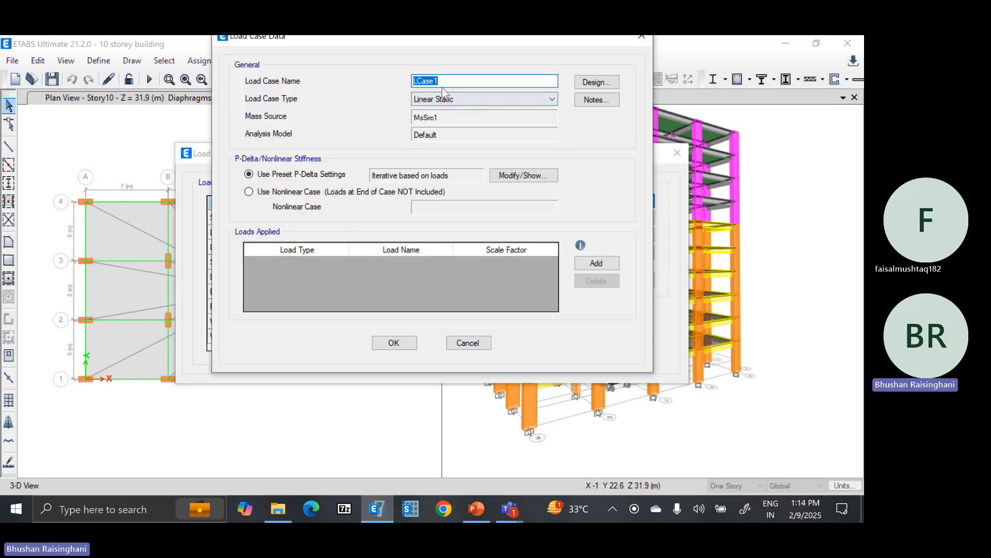
text(rs)
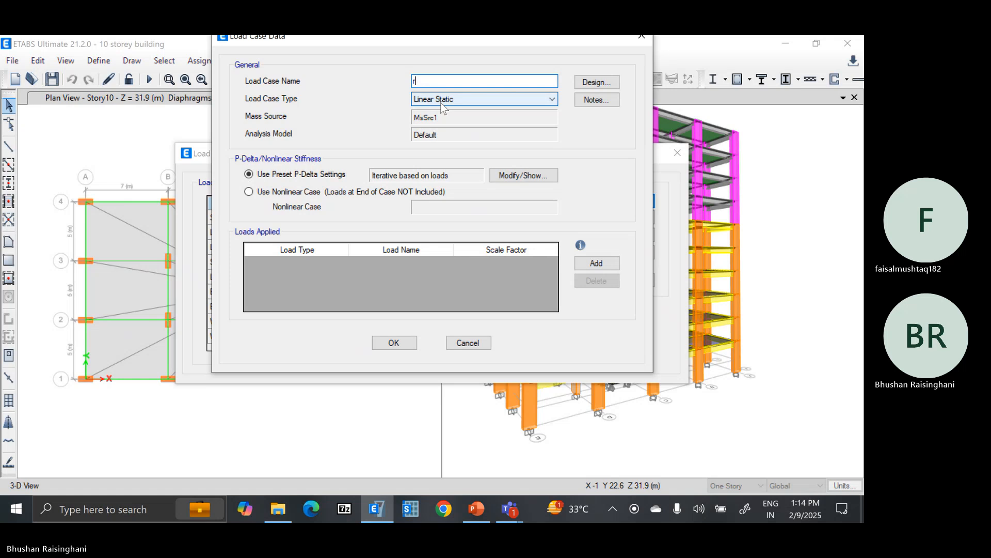
key(BackSpace)
text(T)
key(BackSpace)
text(RS)
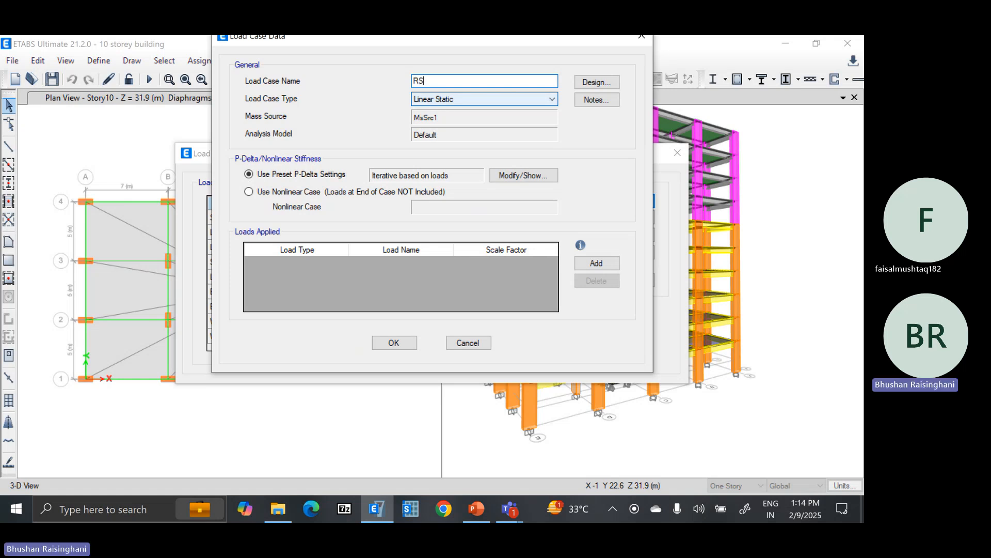
text(M-X)
click(493, 98)
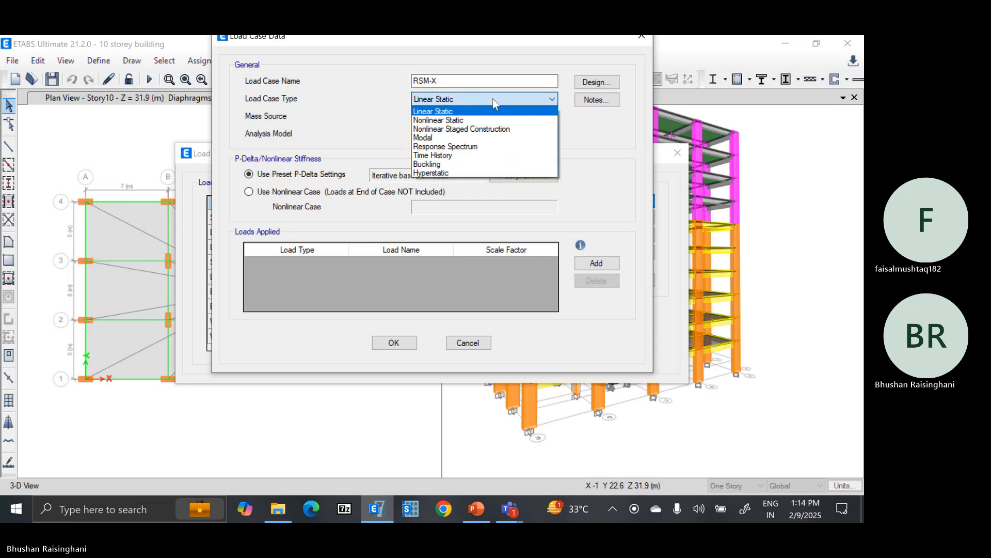
click(478, 148)
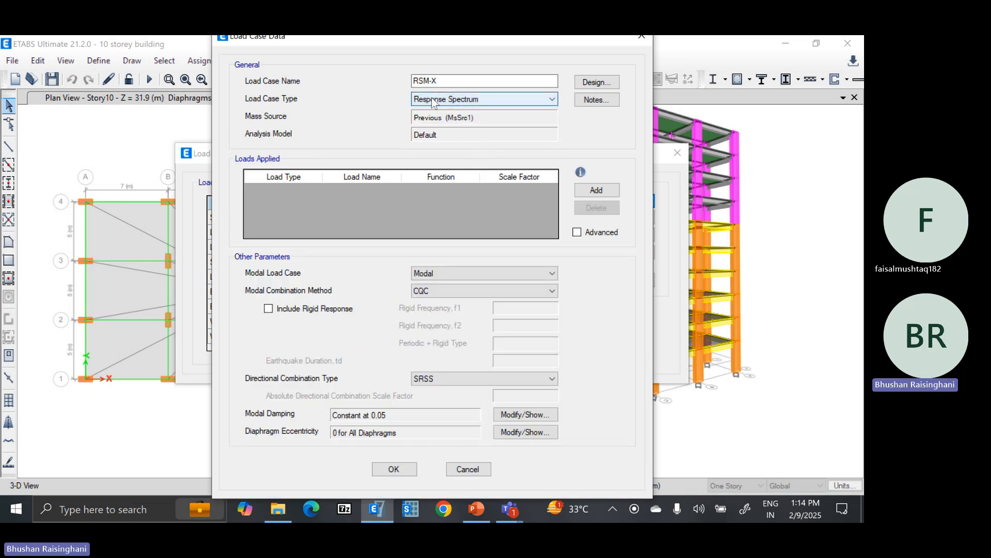
Apply an Acceleration load to RSM-X in direction U1 using the SH-V function.
click(592, 82)
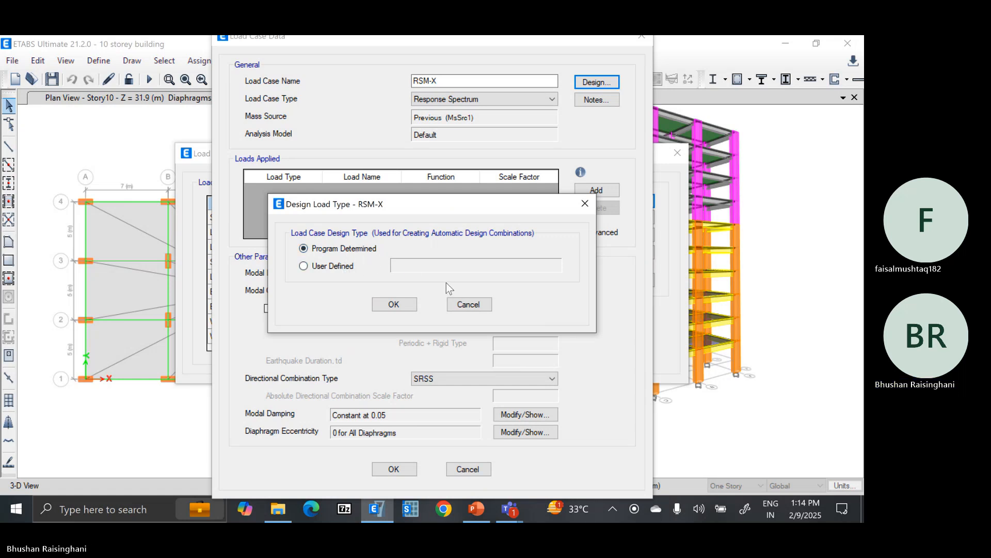
click(468, 304)
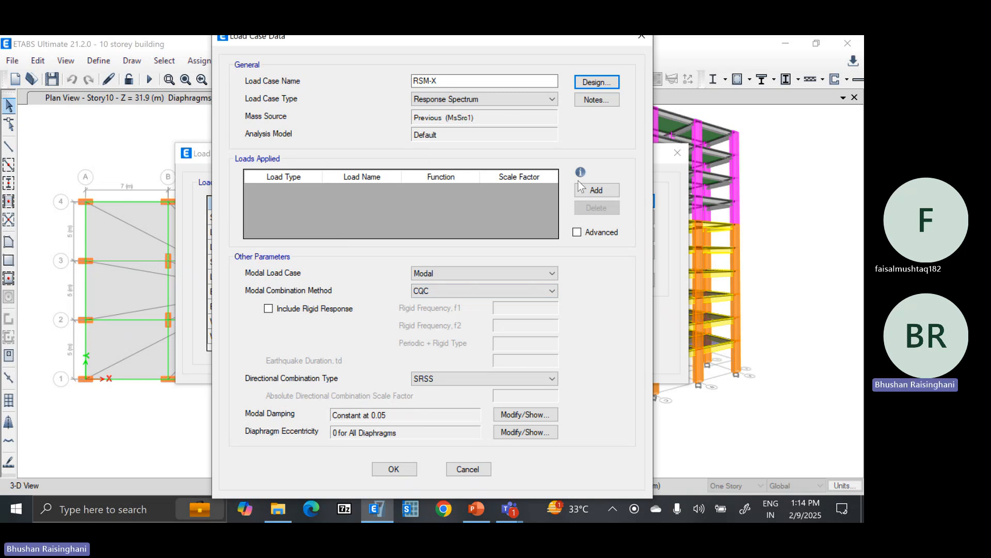
click(595, 190)
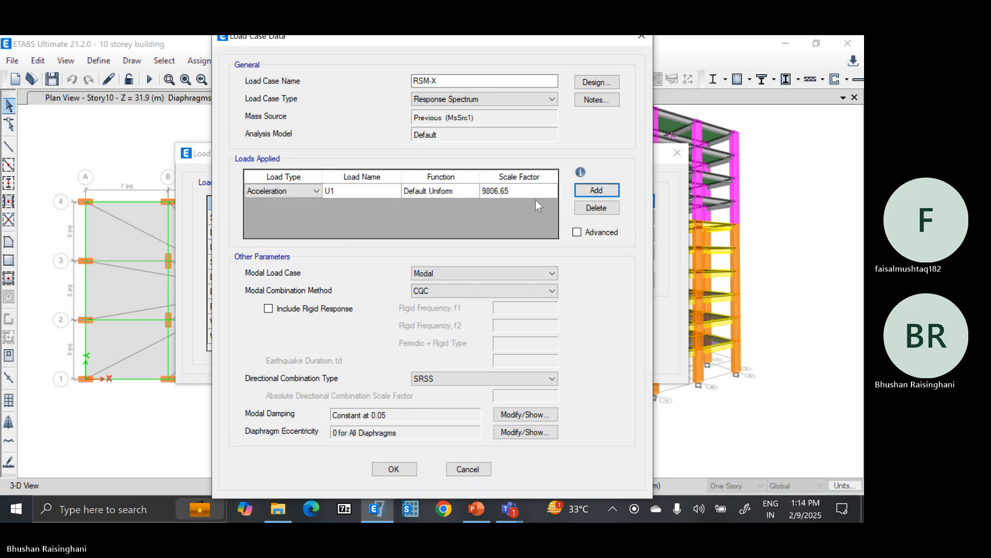
click(365, 191)
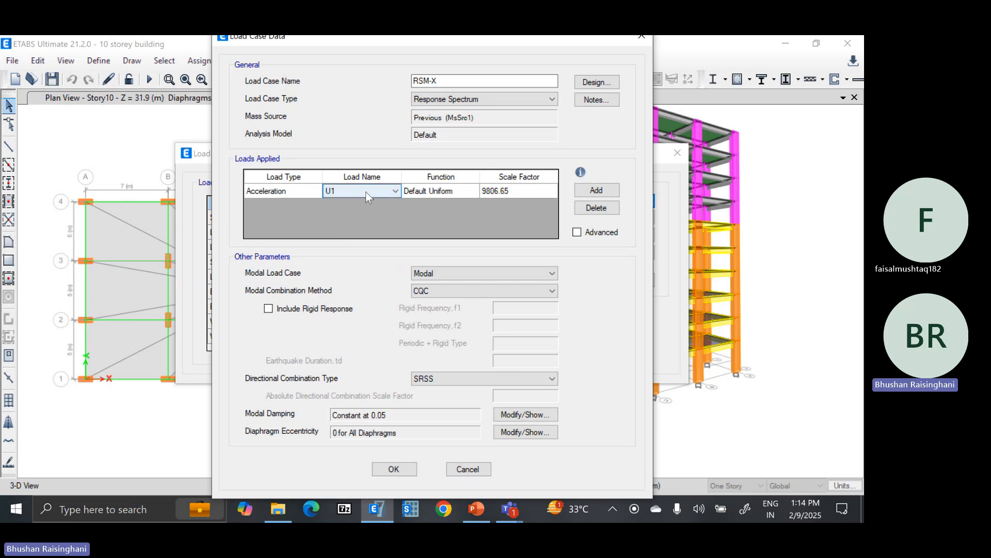
click(457, 190)
click(455, 190)
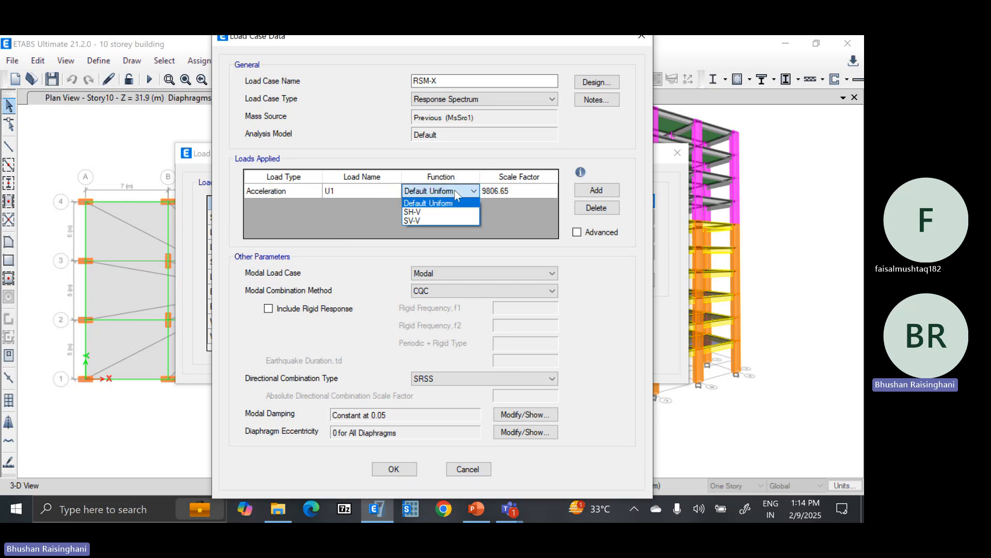
click(433, 212)
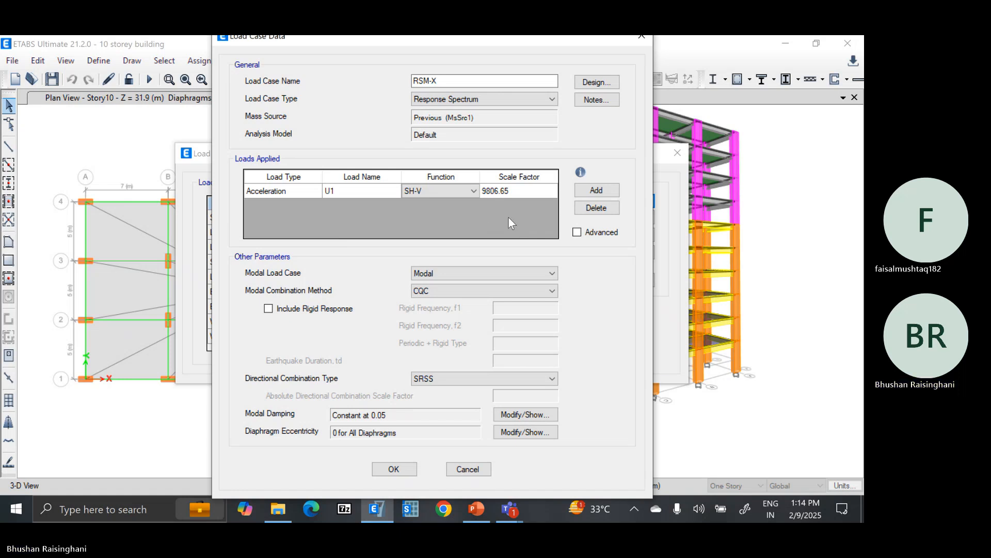
click(521, 194)
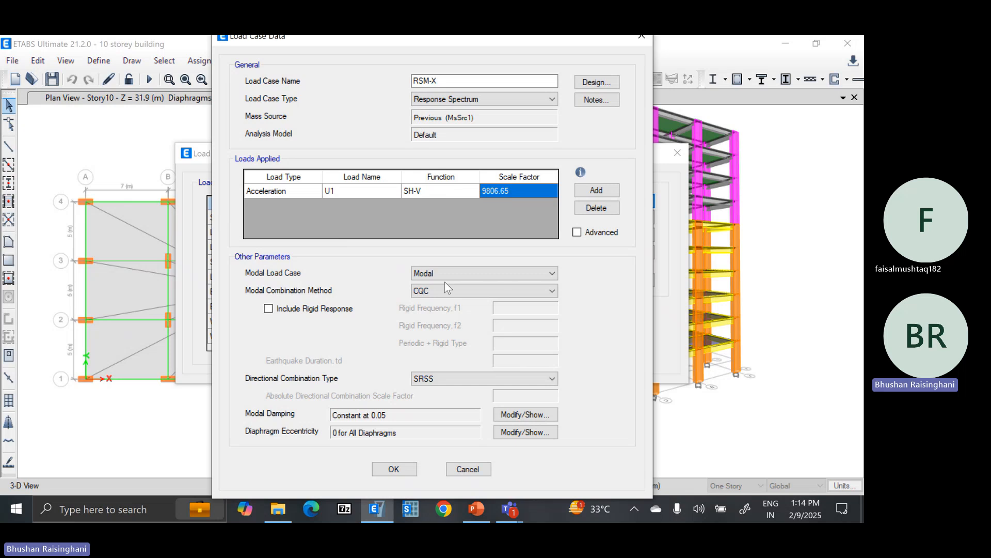
Try SRSS as the modal combination method, return it to CQC, and accept the RSM-X load case.
click(494, 285)
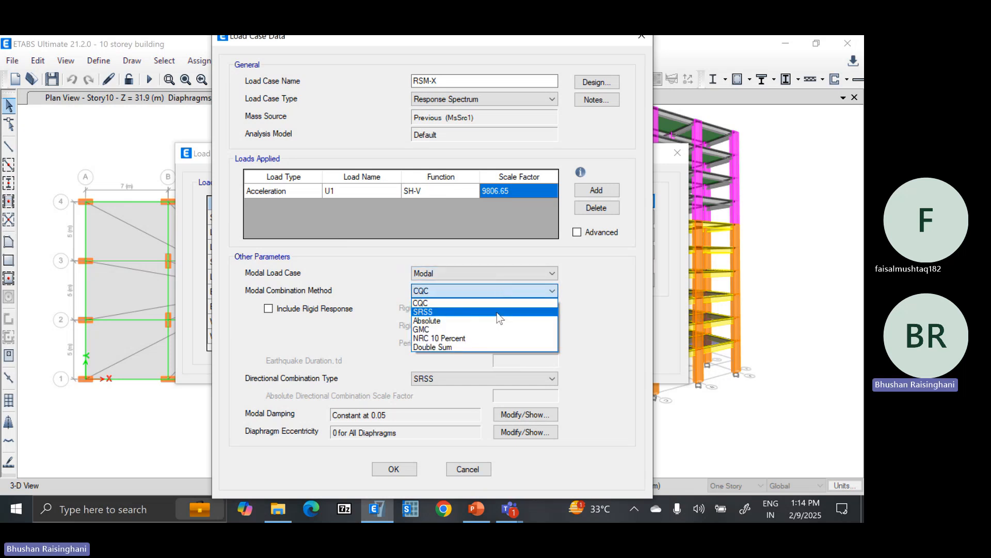
click(497, 312)
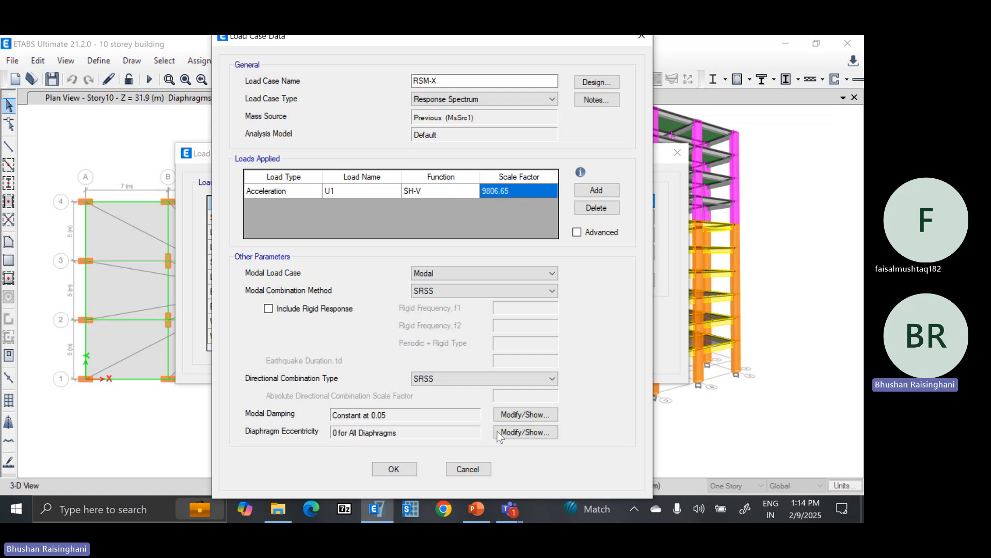
click(525, 431)
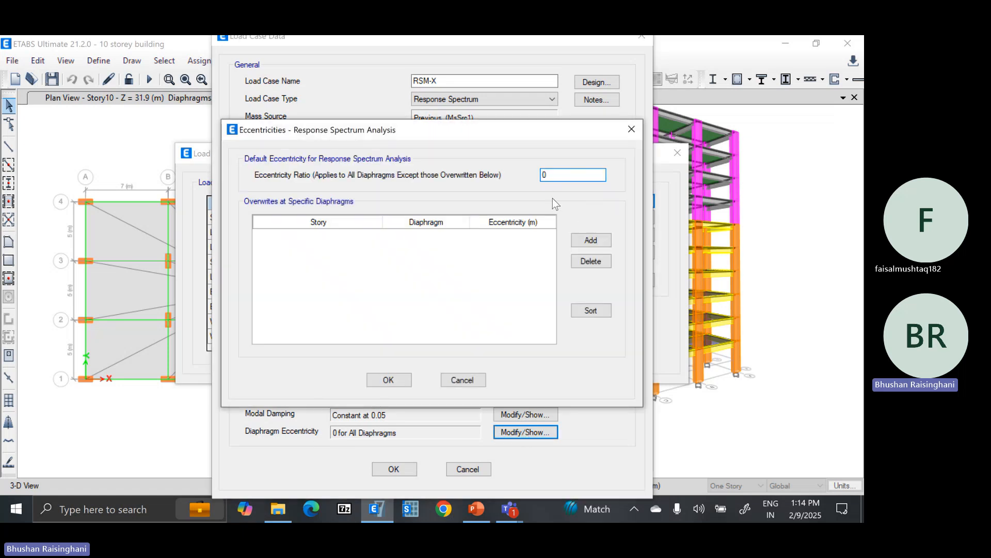
click(460, 380)
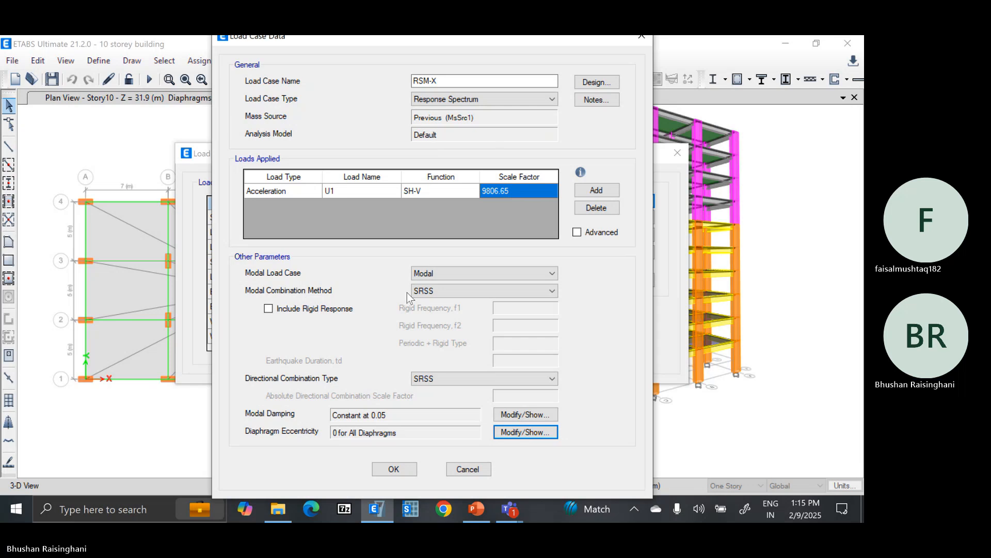
click(454, 291)
click(429, 301)
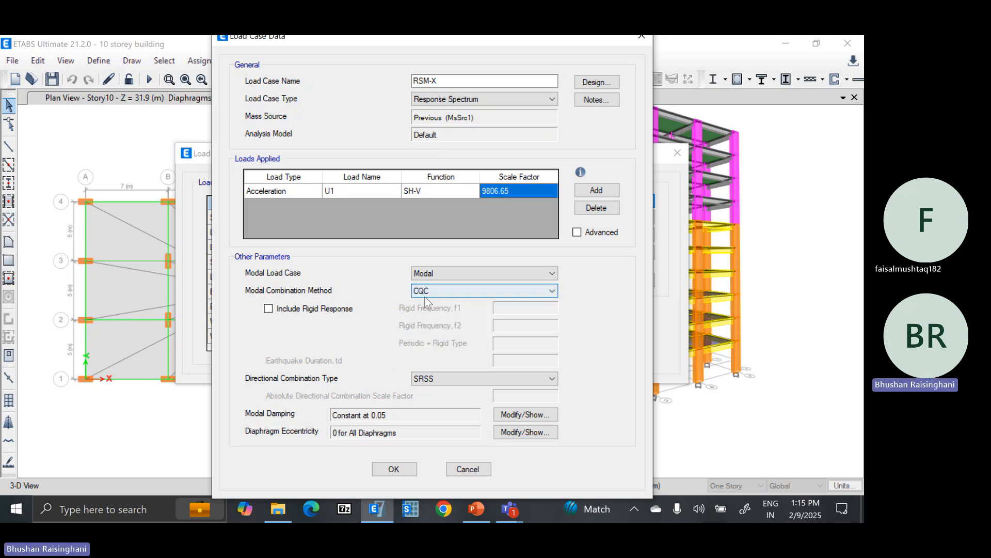
click(388, 468)
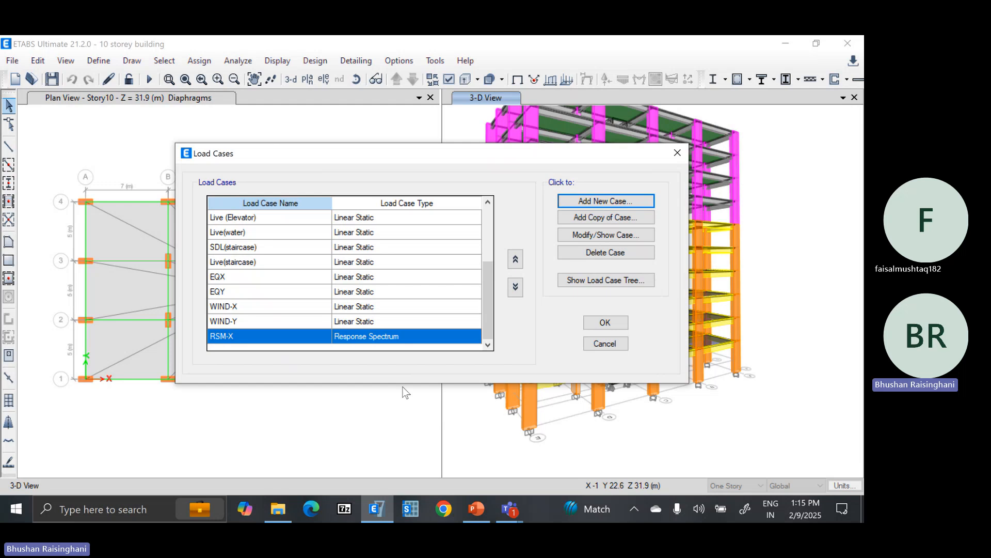
Modify the RSM-X load case by renaming it RSM-Y and setting its acceleration load name to U2.
click(592, 236)
click(447, 82)
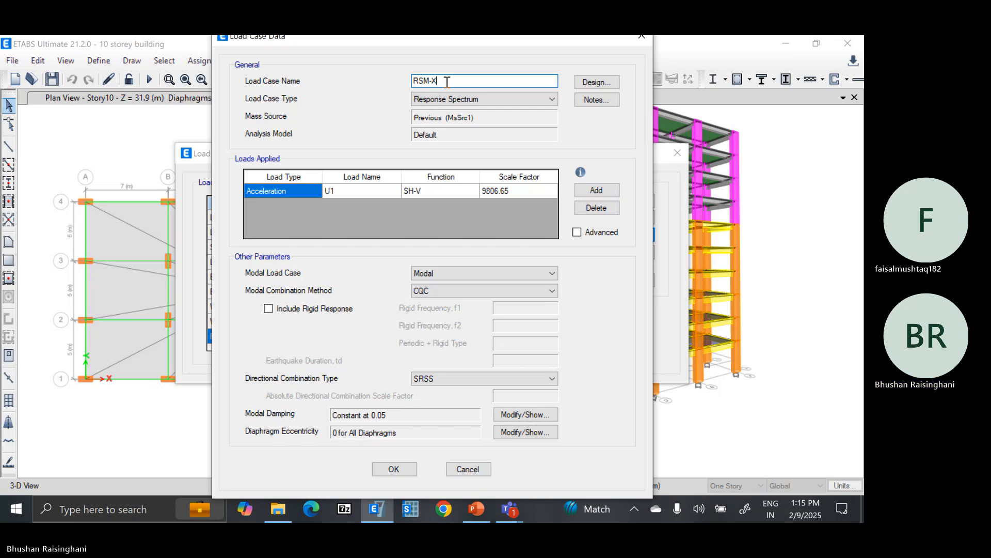
key(BackSpace)
text(Y)
click(363, 192)
click(364, 192)
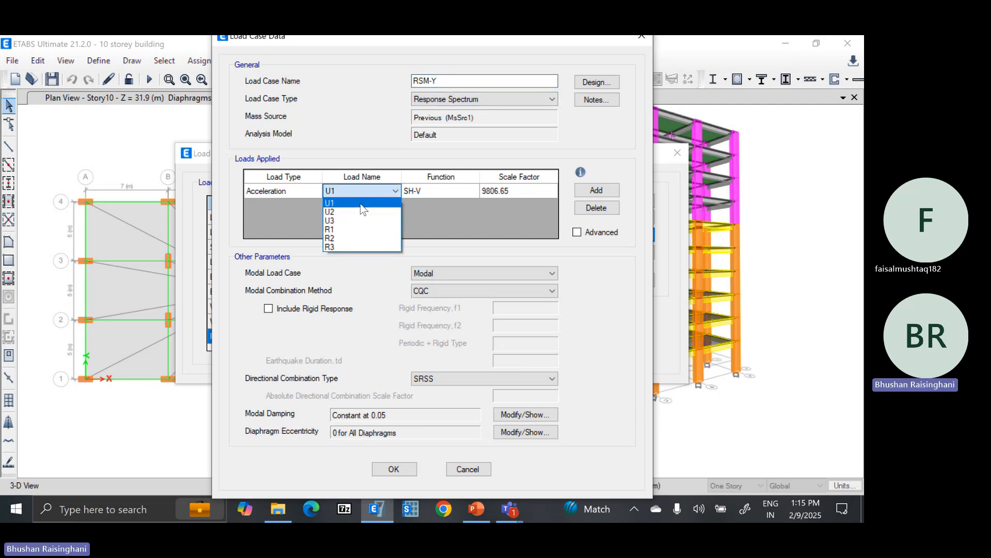
click(360, 210)
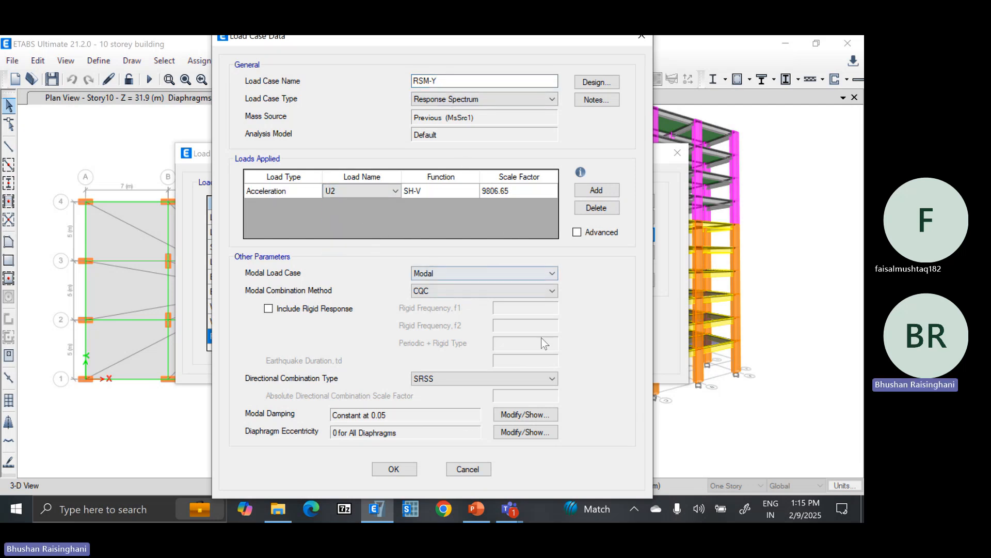
click(392, 469)
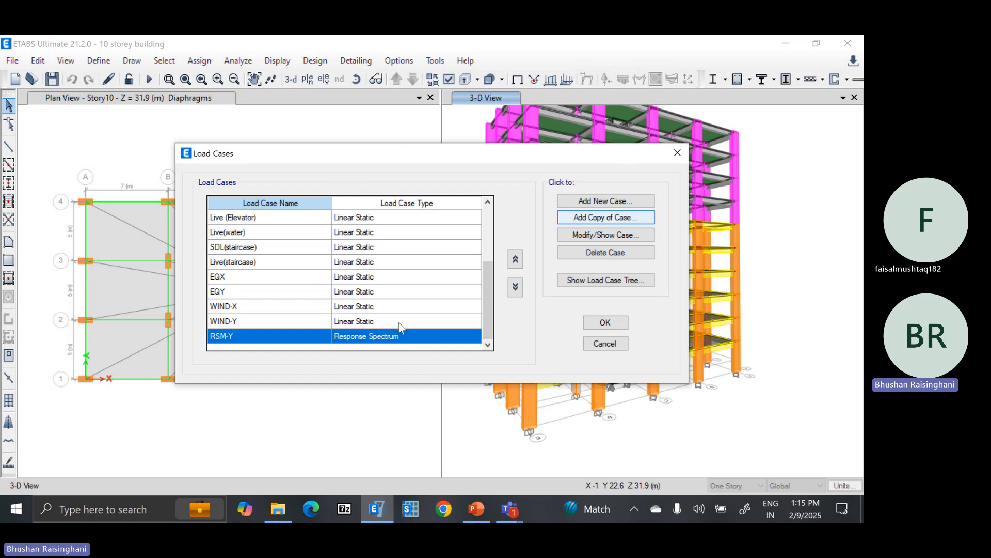
Add a copy of the RSM-Y load case named RSM-X and set its acceleration load name to U1.
double_click(379, 333)
click(466, 81)
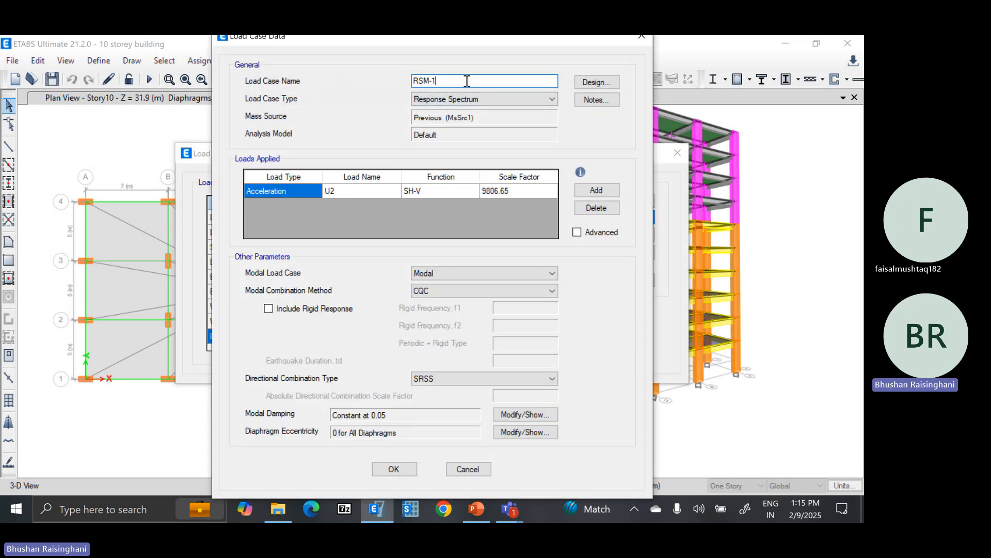
key(BackSpace)
text(X)
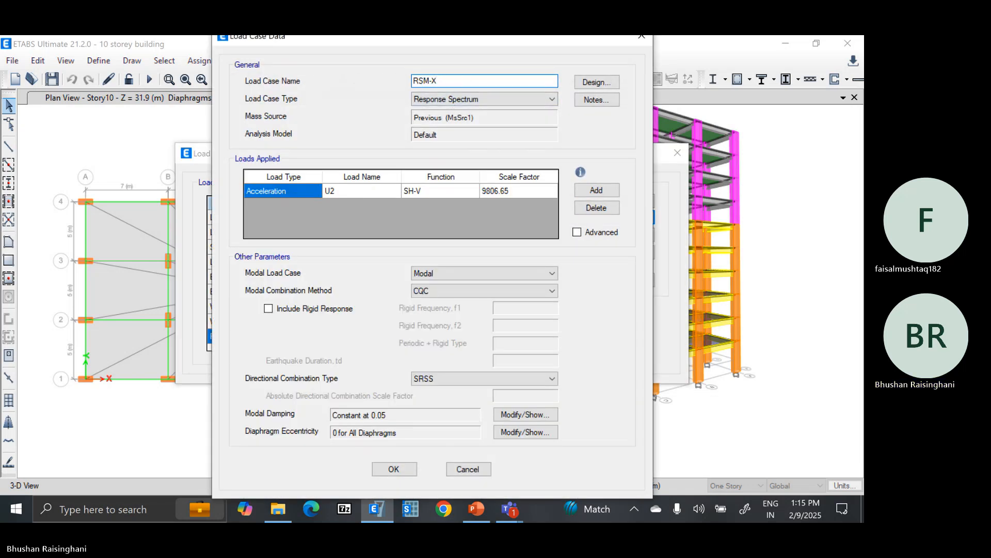
click(387, 190)
click(373, 194)
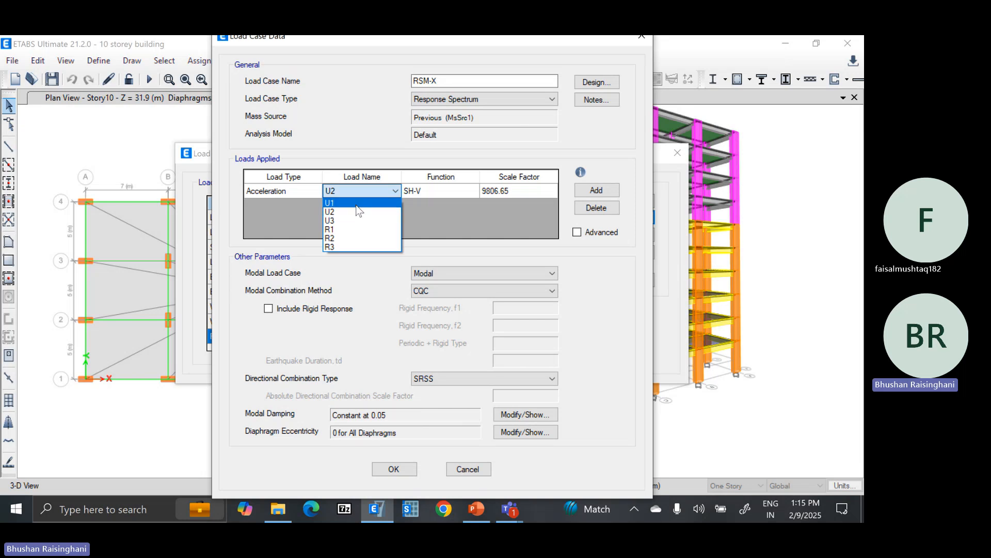
click(356, 203)
click(394, 468)
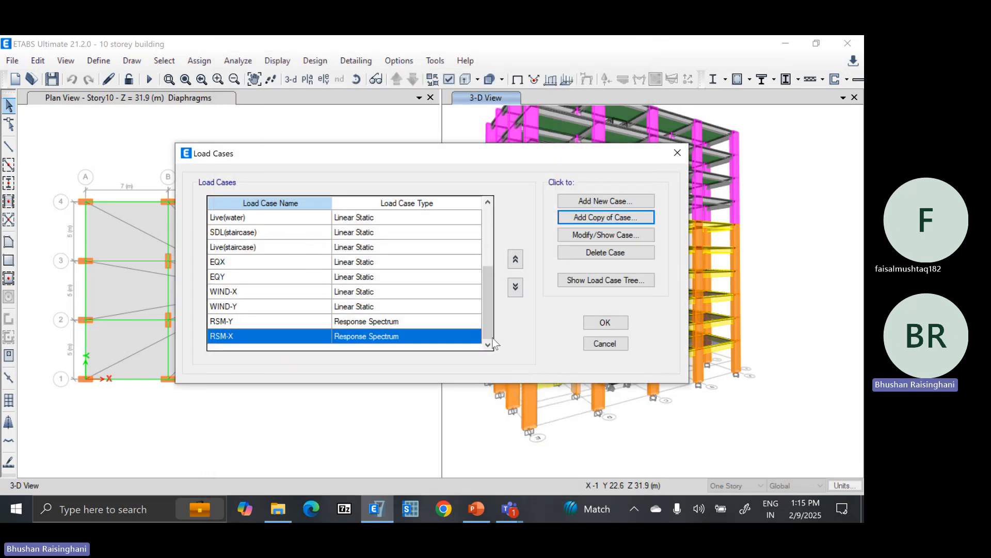
Compare the RSM-Y and RSM-X entries in the load case list and check the RSM-X definition.
click(300, 324)
click(295, 336)
click(303, 323)
click(308, 338)
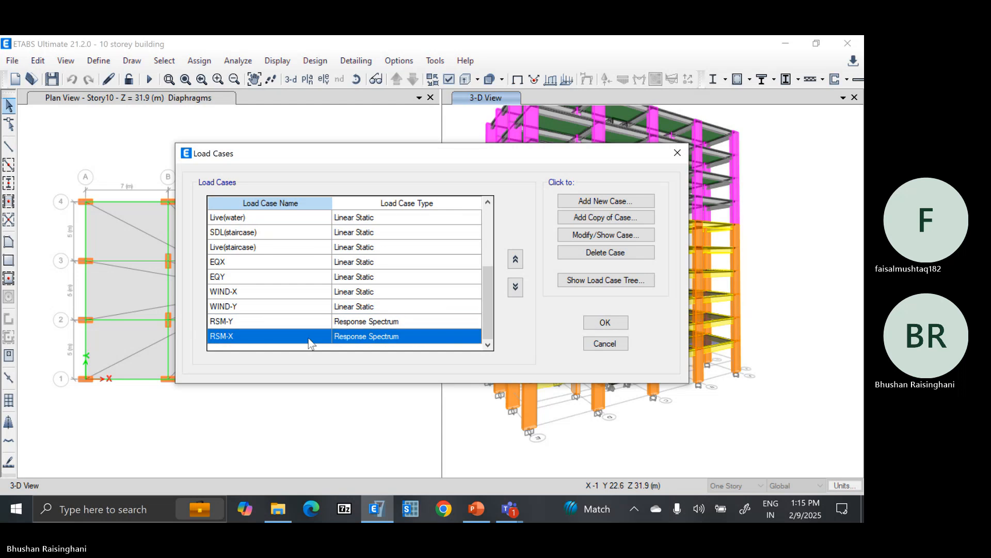
double_click(312, 338)
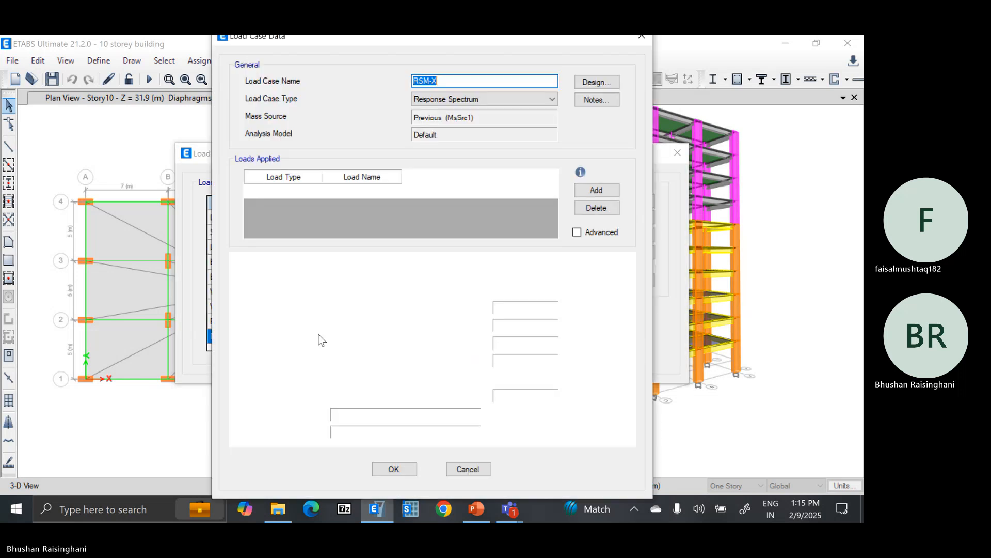
click(393, 469)
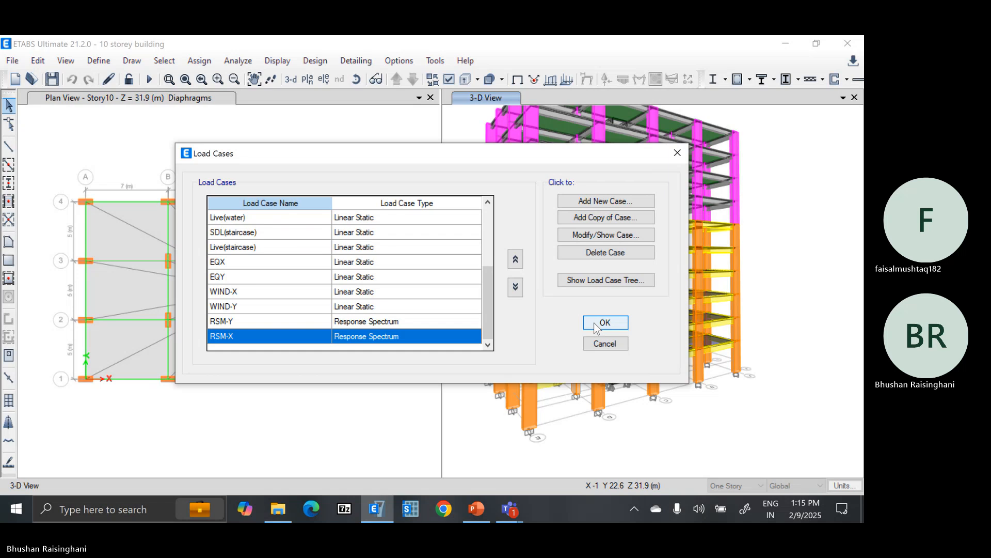
Examine the load case tree to see how the static, modal and response spectrum cases are arranged.
click(601, 281)
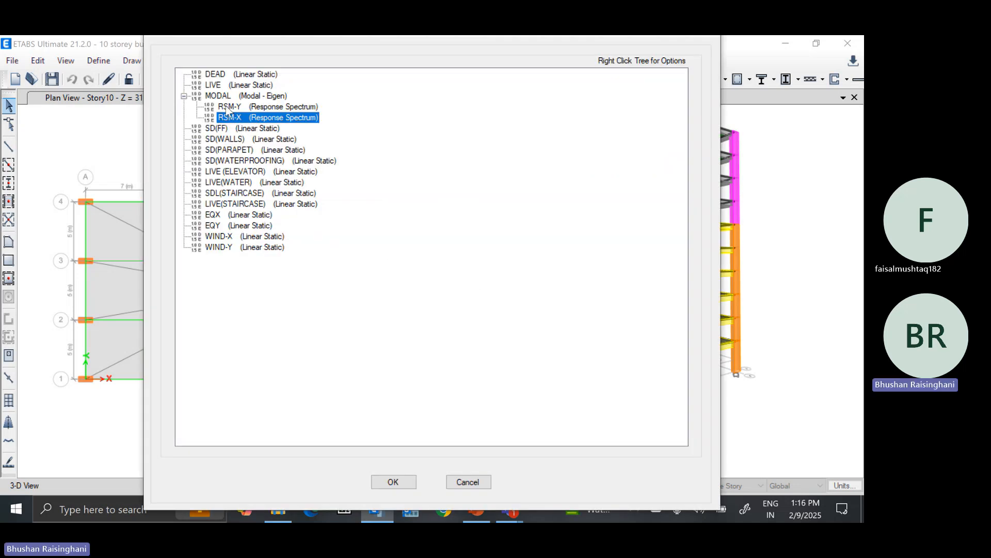
click(223, 75)
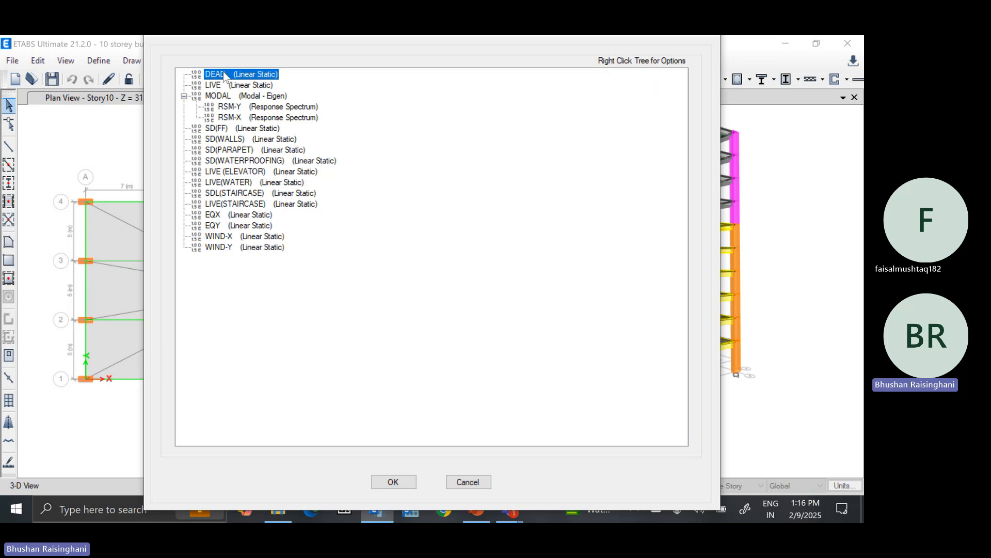
click(223, 85)
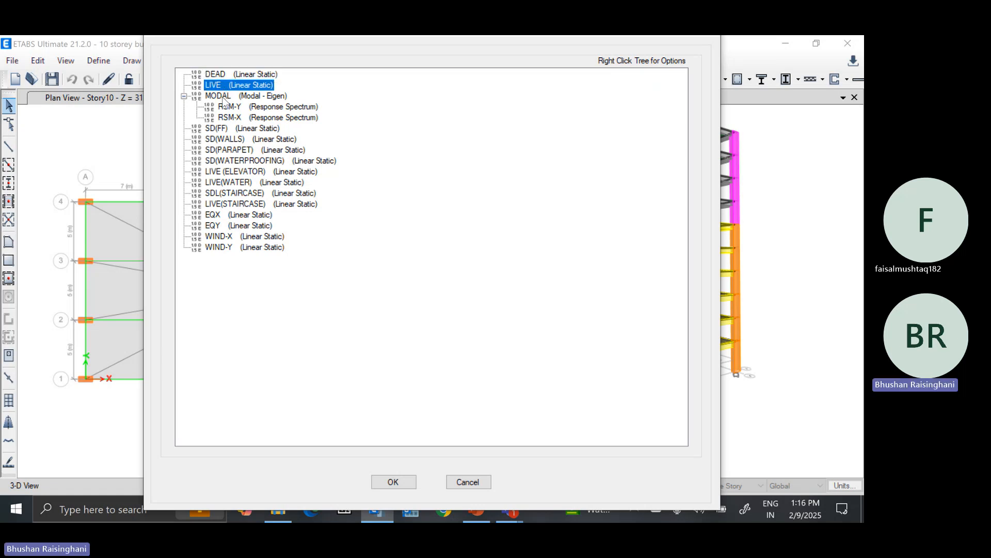
click(223, 96)
click(224, 108)
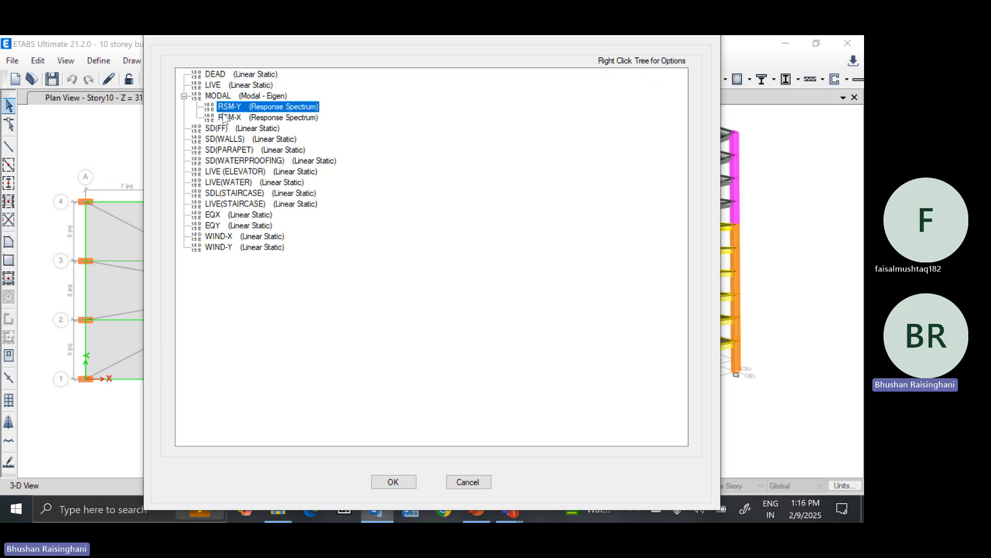
click(224, 118)
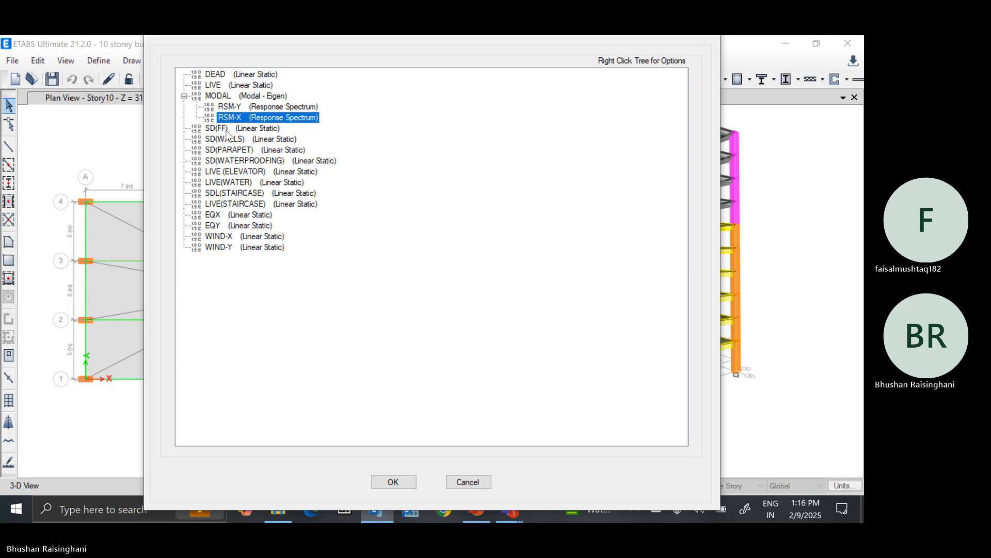
click(227, 131)
click(243, 161)
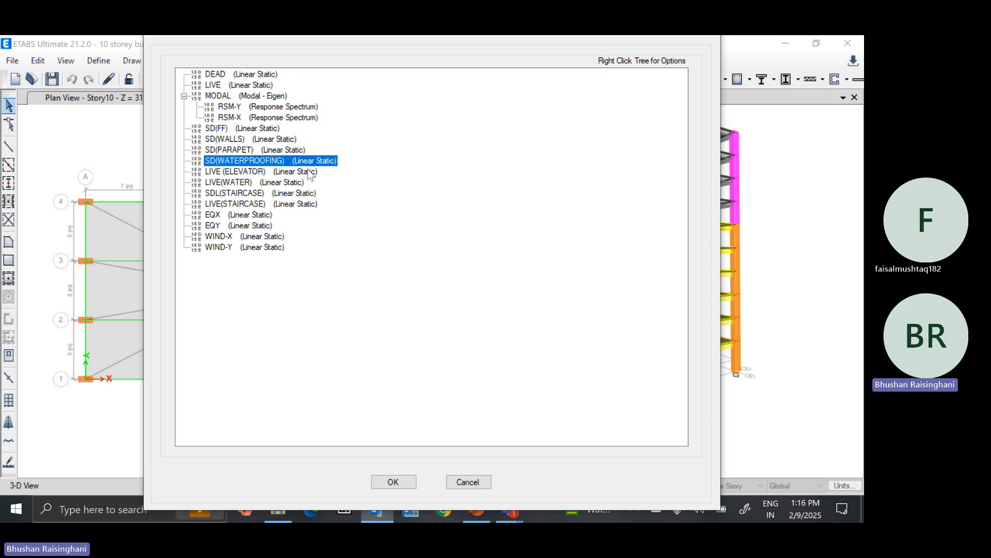
click(222, 226)
click(183, 96)
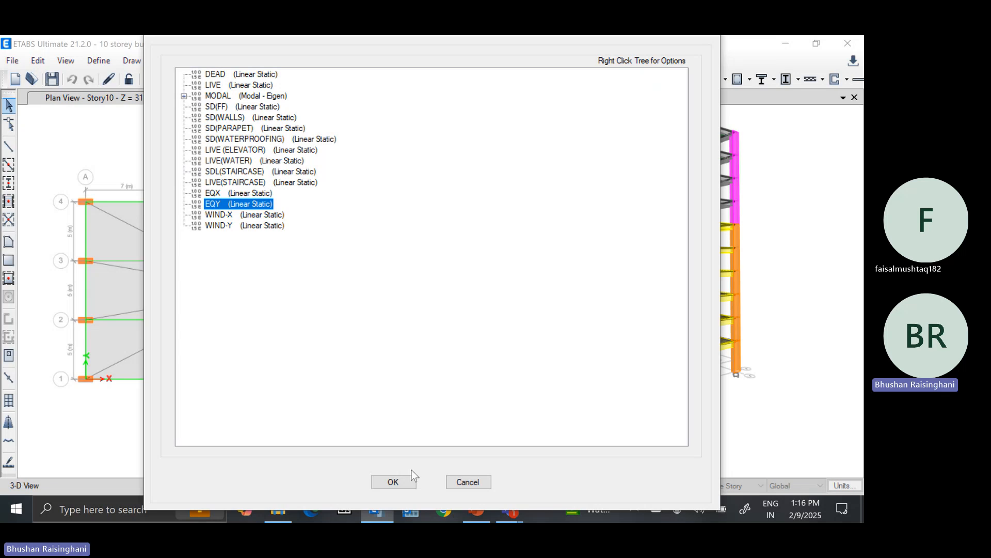
click(393, 482)
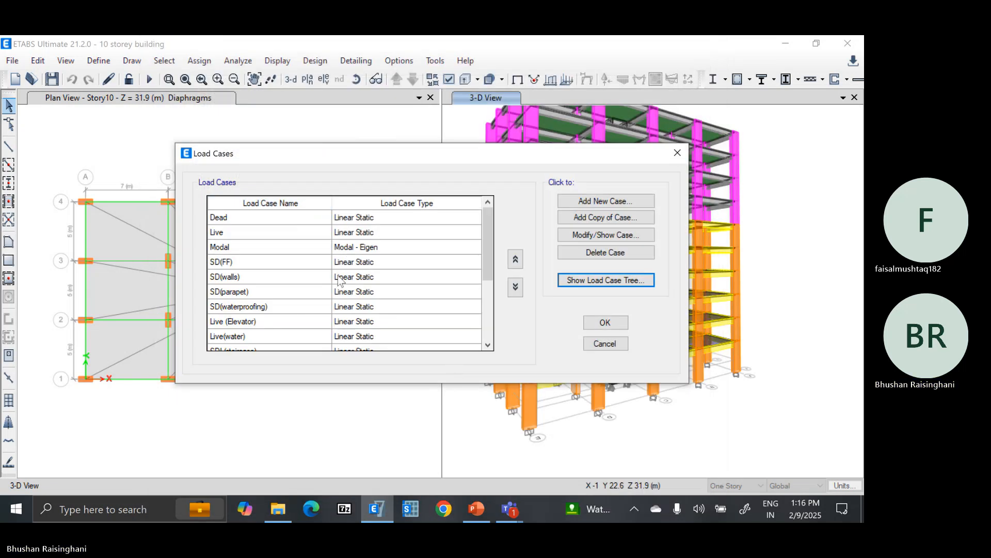
Open the Modal load case definition for editing.
mouse_move(485, 255)
mouse_down()
mouse_move(491, 322)
mouse_move(487, 237)
mouse_up()
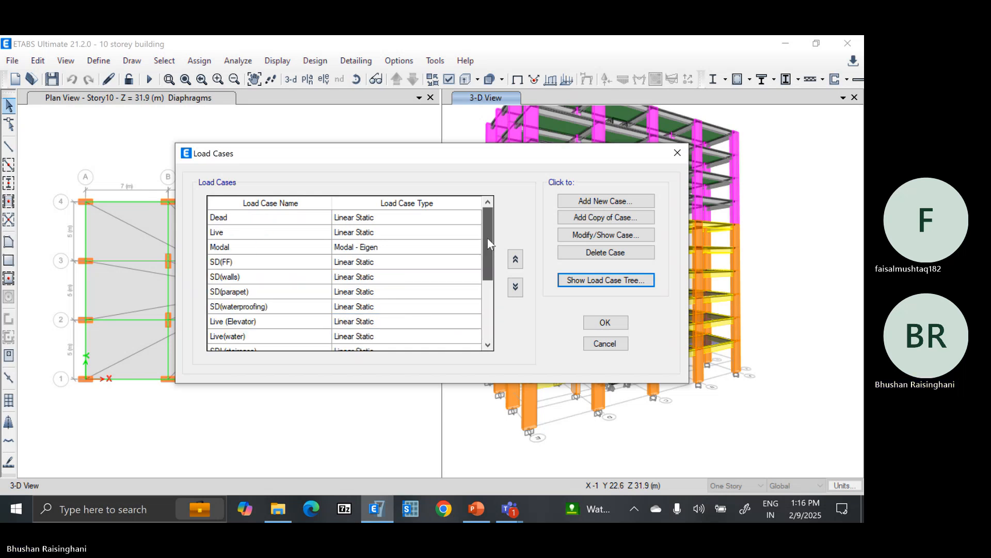
click(419, 250)
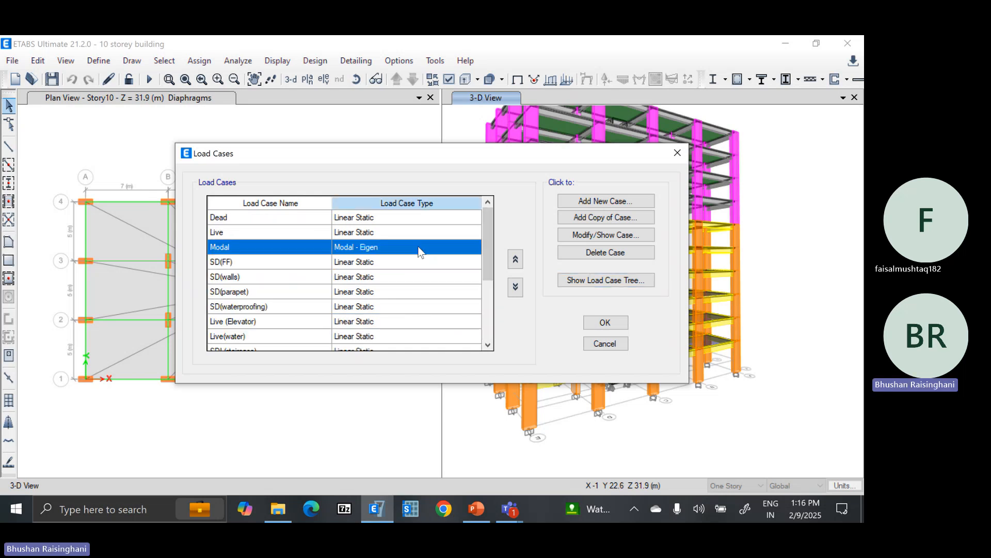
double_click(419, 250)
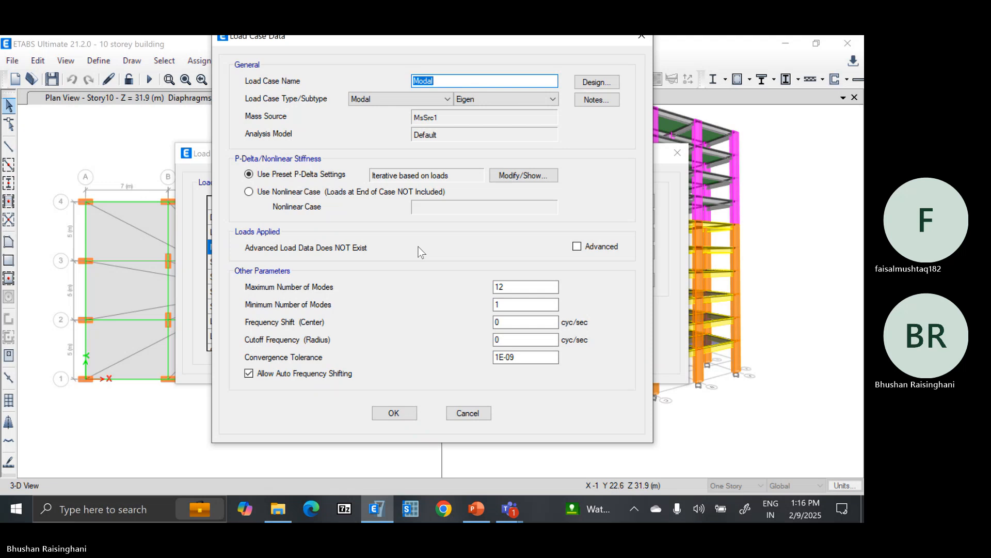
Try the Ritz subtype for the Modal load case with an Acceleration load in direction UX.
click(537, 118)
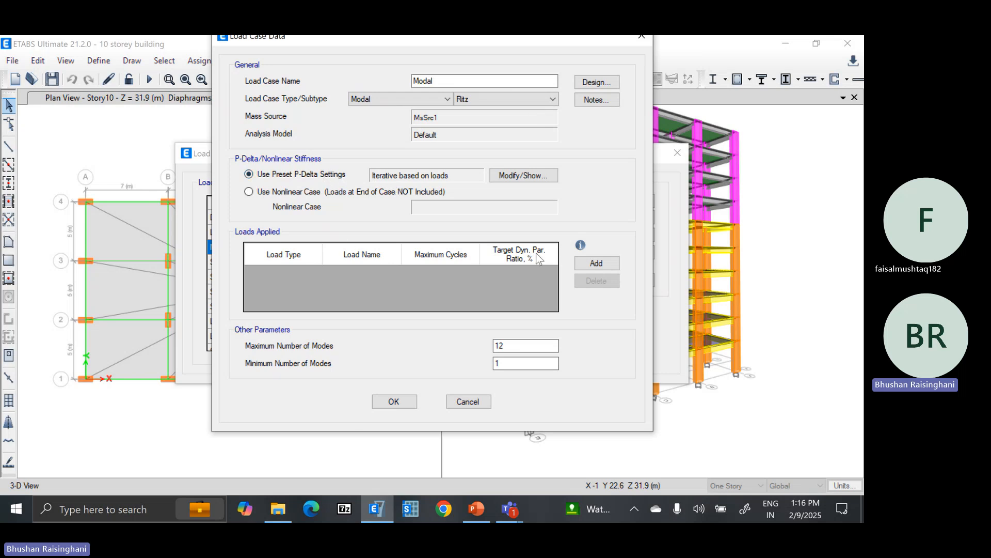
click(597, 263)
click(318, 274)
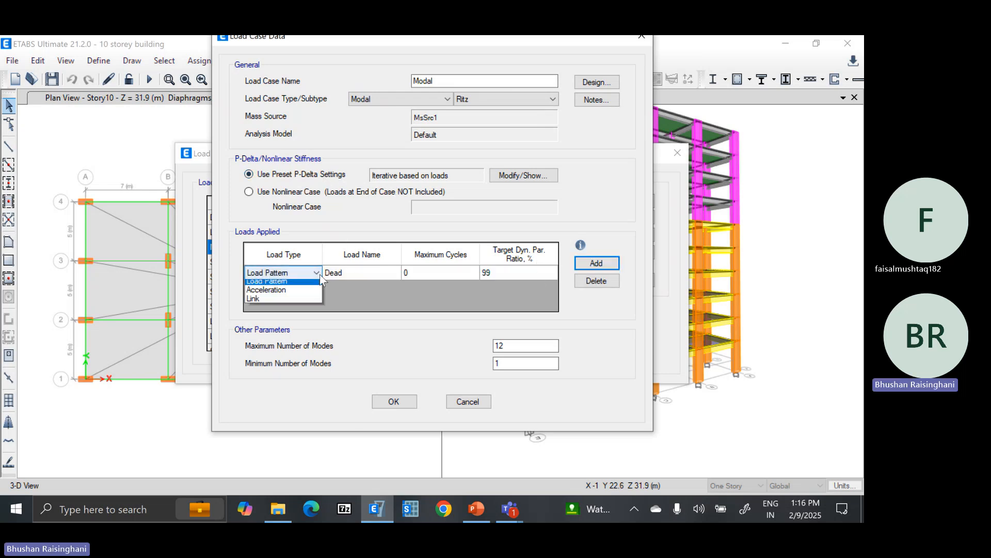
click(311, 294)
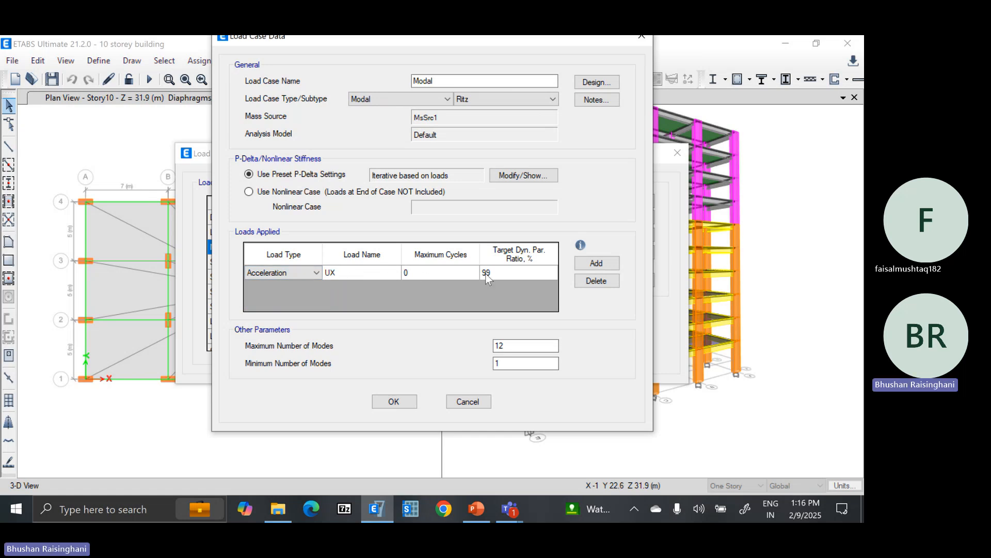
click(370, 274)
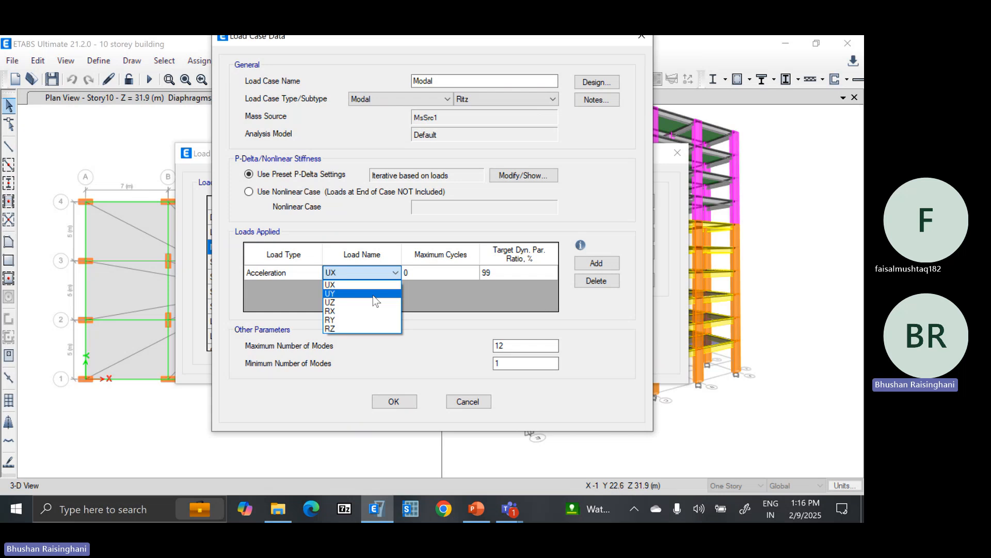
click(482, 297)
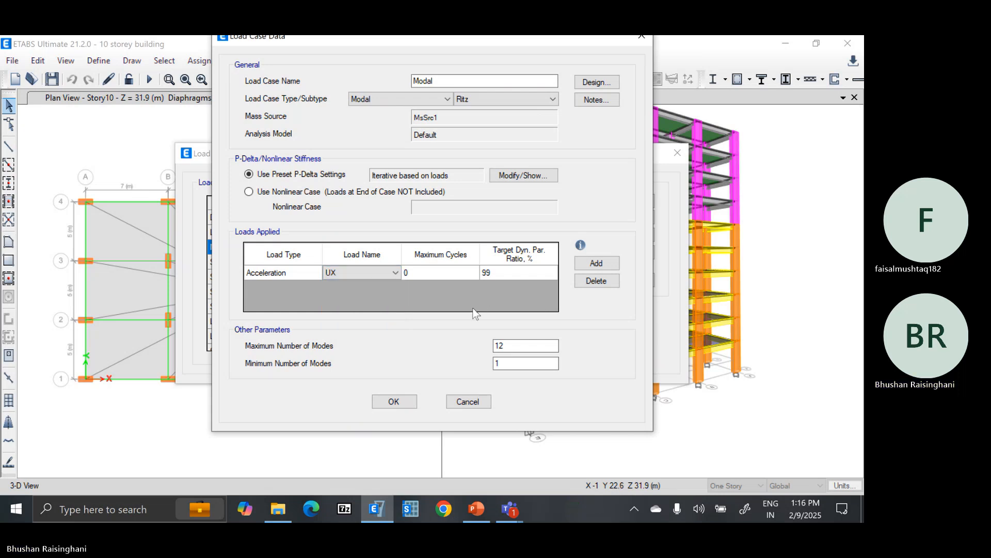
double_click(525, 346)
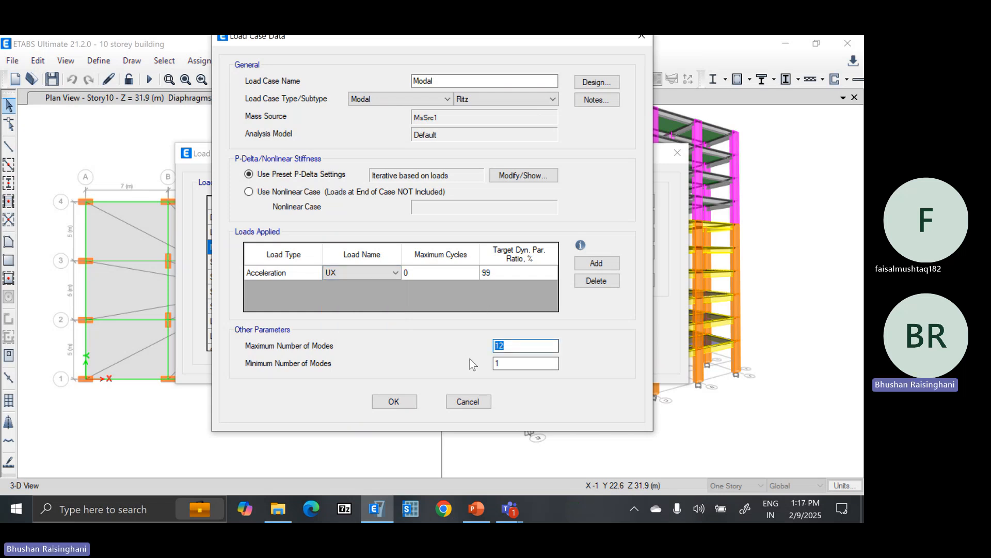
Return the Modal load case to the Eigen subtype and delete its UX acceleration load.
click(505, 100)
click(500, 112)
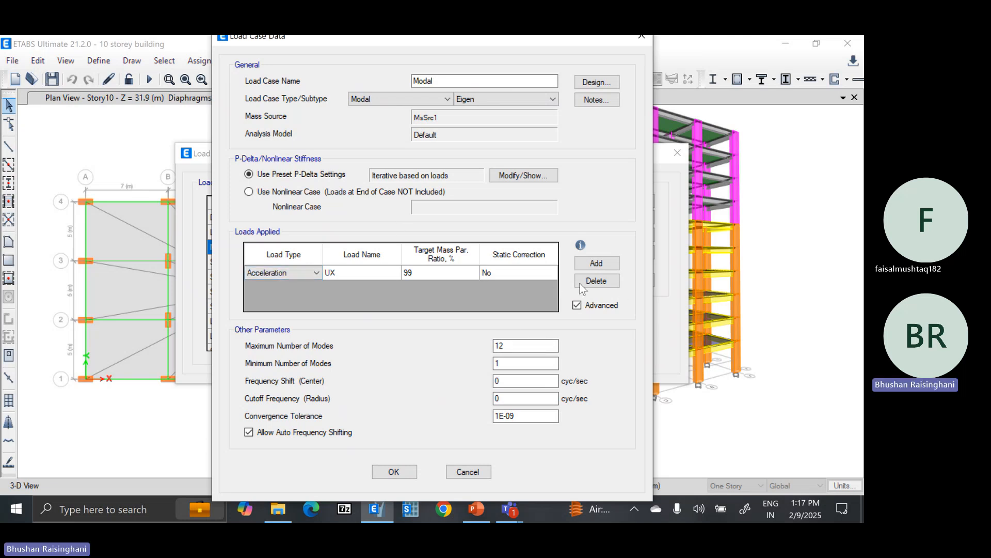
click(596, 282)
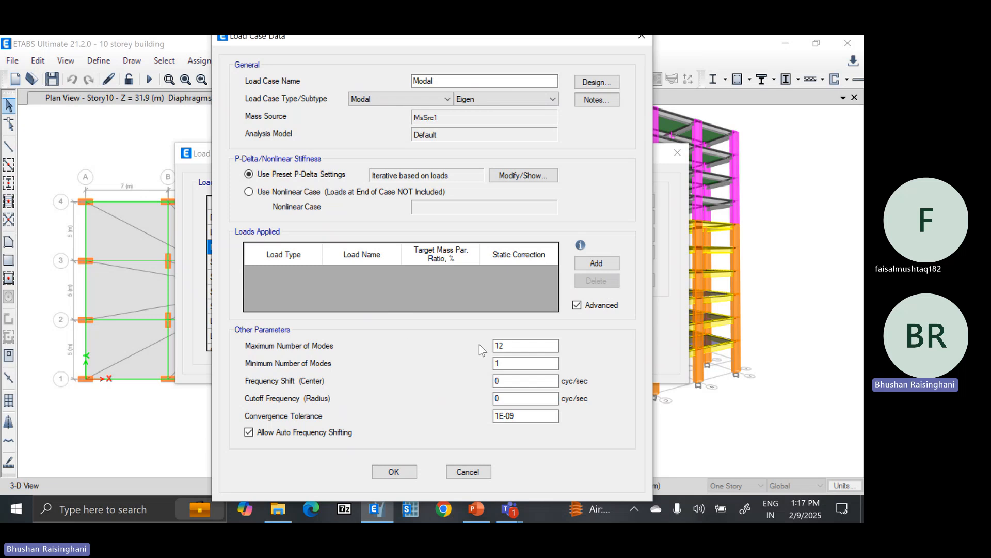
Set the Modal load case's maximum number of modes to 30.
double_click(516, 343)
text(30)
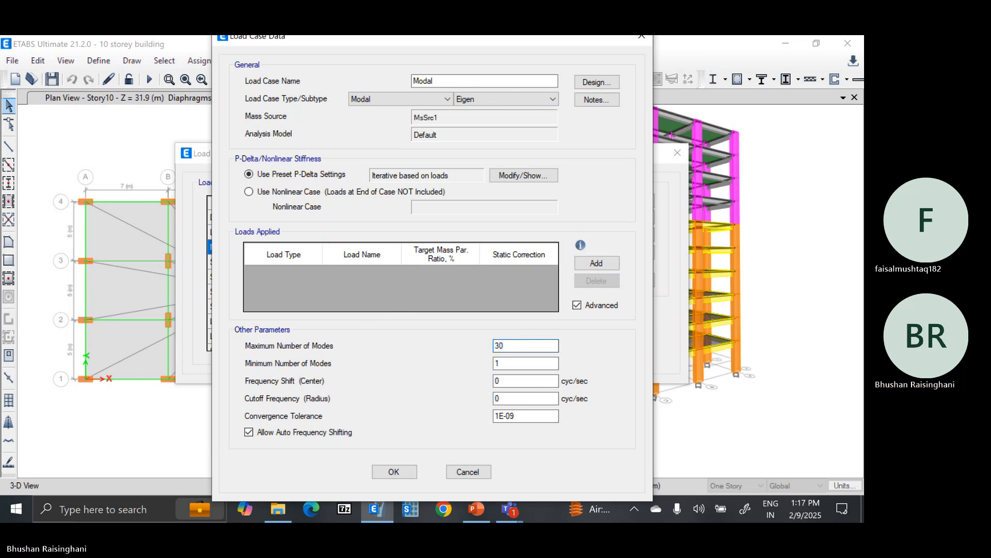
click(524, 364)
click(519, 381)
click(518, 398)
Turn off the advanced load data option for the Modal case and accept the load case definitions.
click(590, 305)
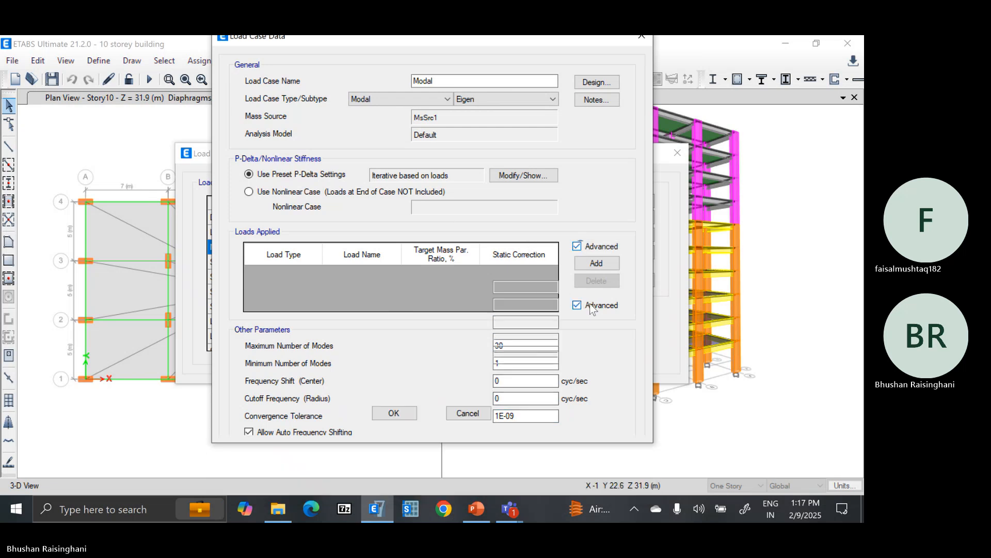
click(591, 247)
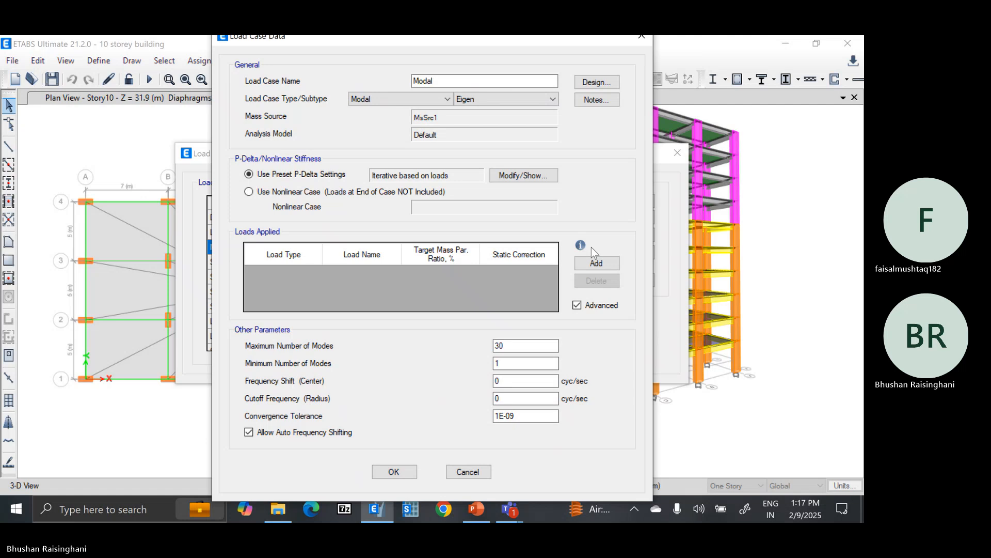
click(594, 305)
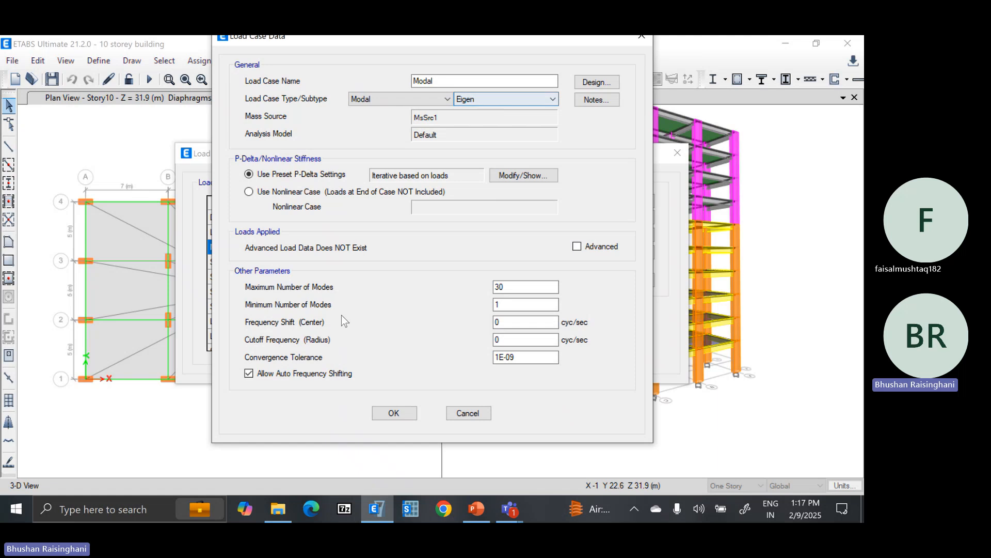
click(394, 413)
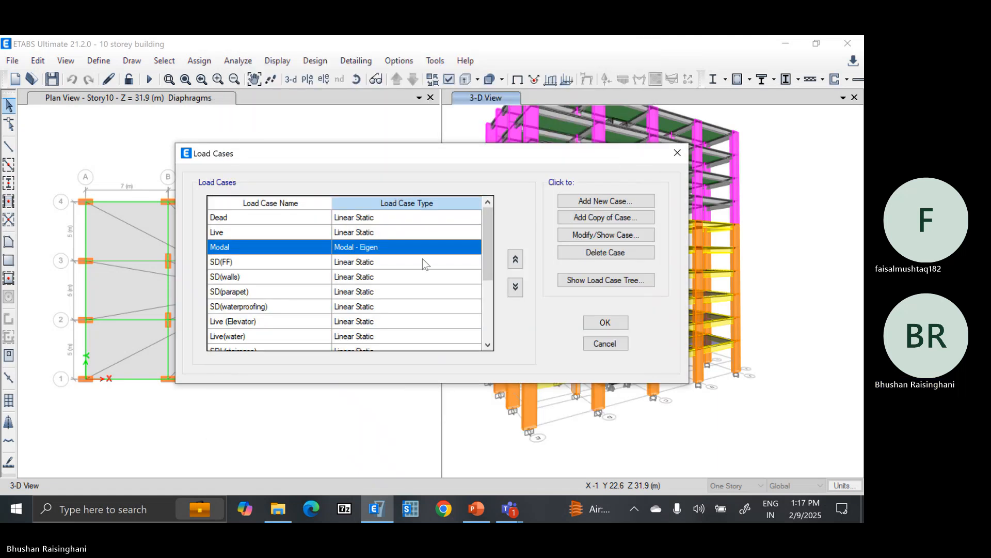
click(600, 322)
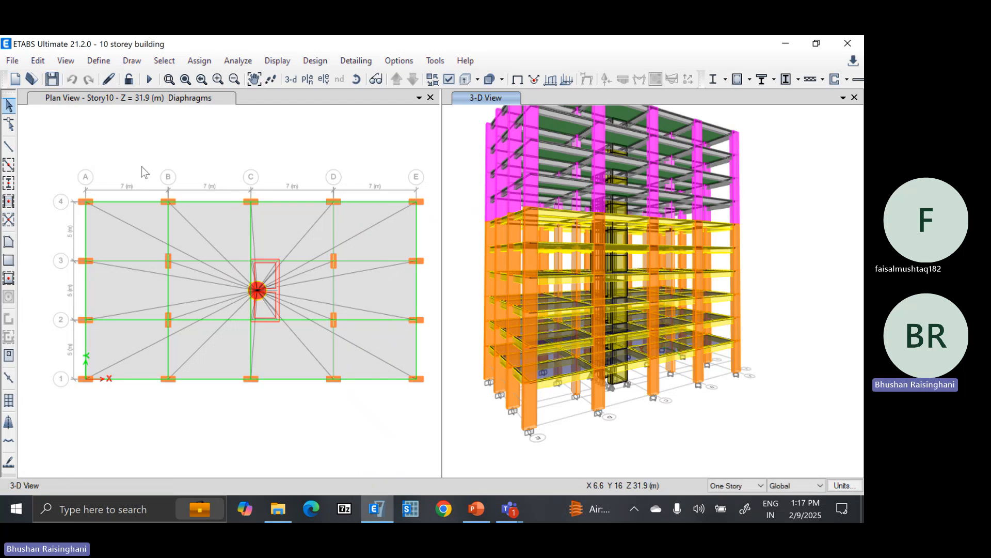
Add default design combinations for concrete frame, shear wall and slab design, converted to editable user combinations, and save the model.
click(107, 61)
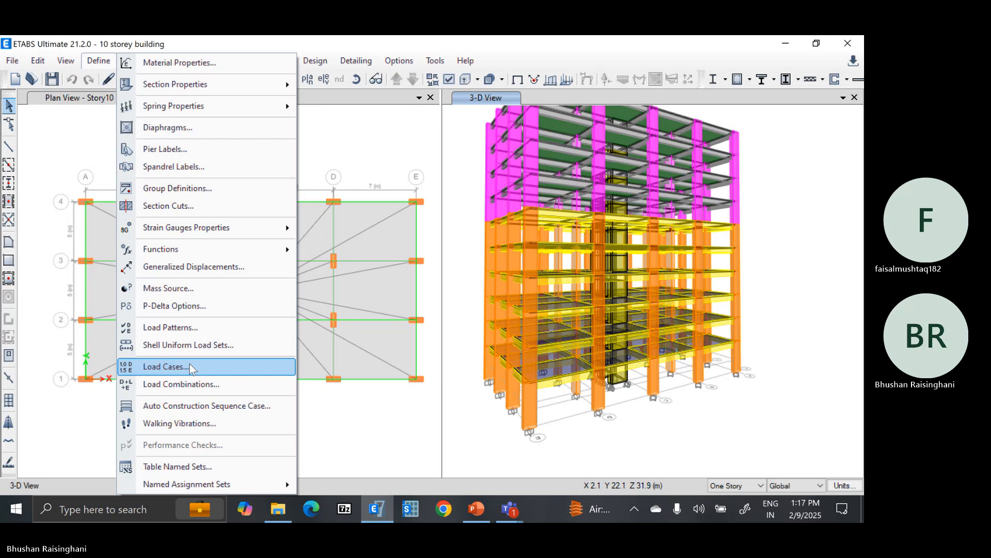
click(196, 384)
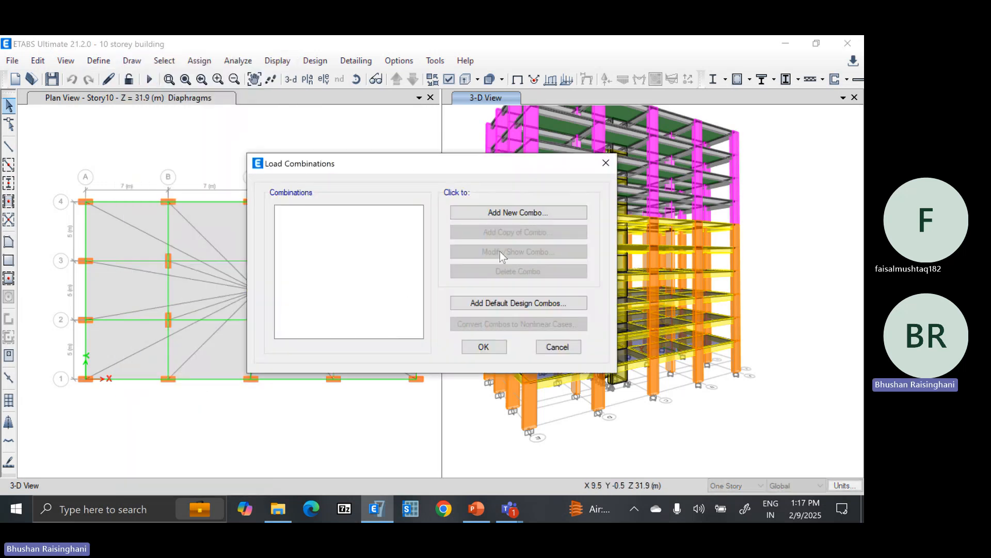
click(498, 303)
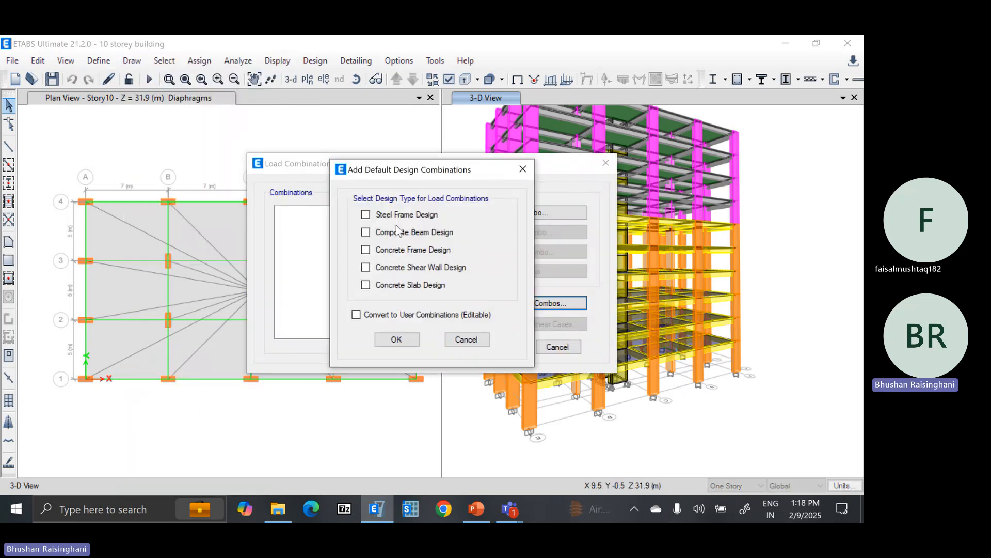
click(400, 250)
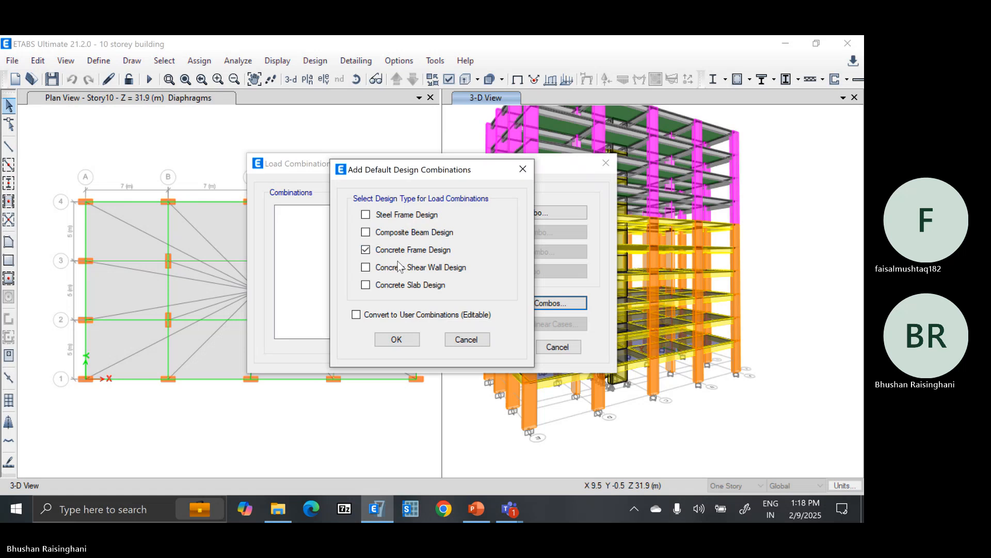
click(398, 267)
click(397, 286)
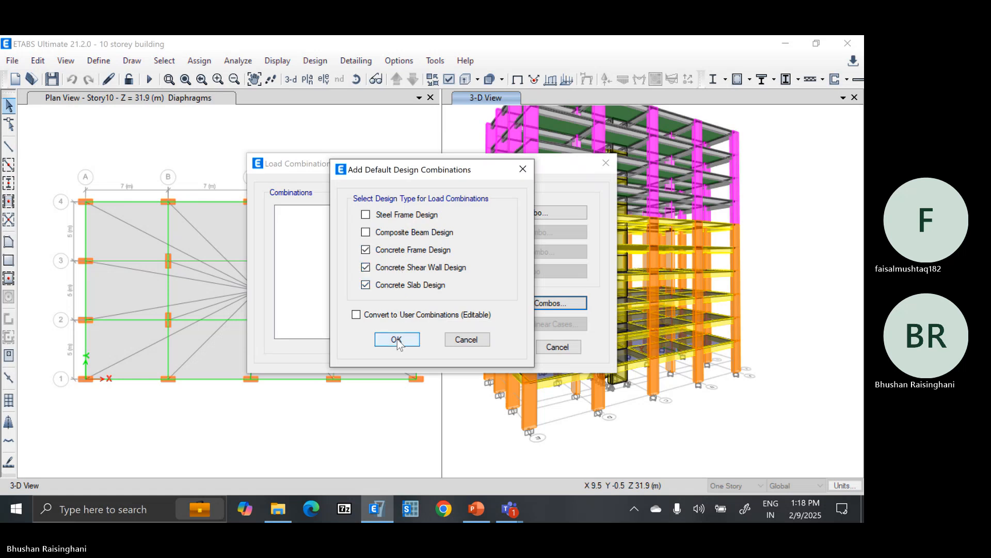
click(397, 315)
click(395, 339)
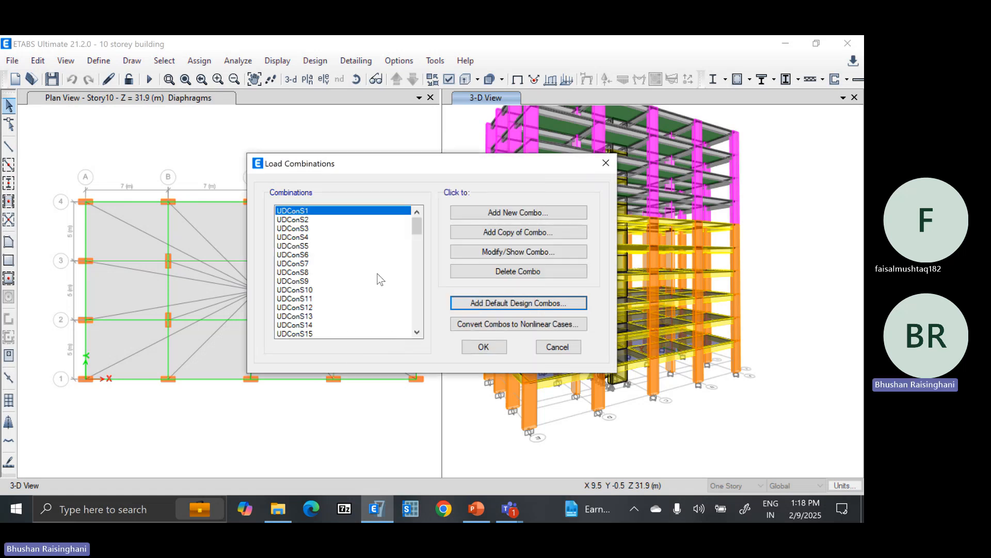
click(470, 347)
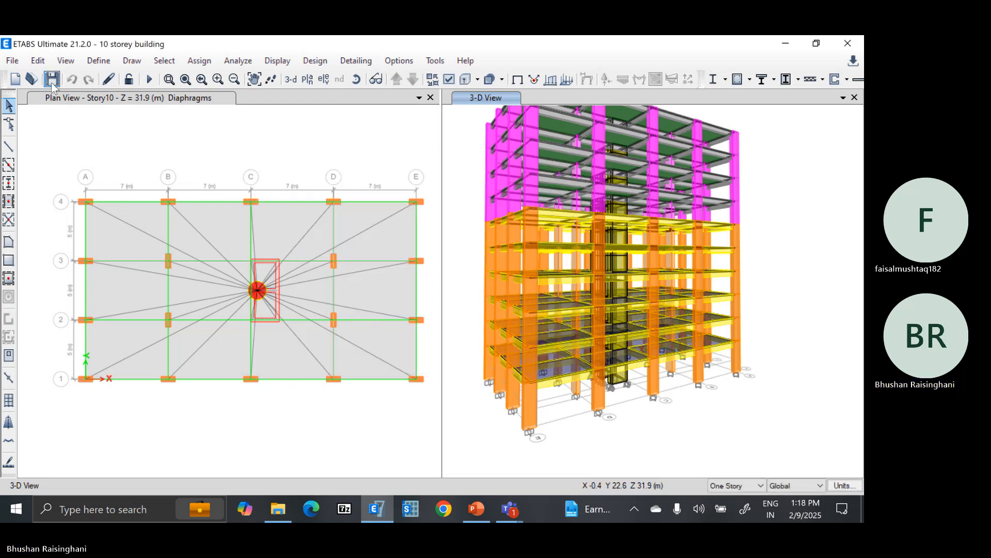
key(ctrl+s)
click(96, 61)
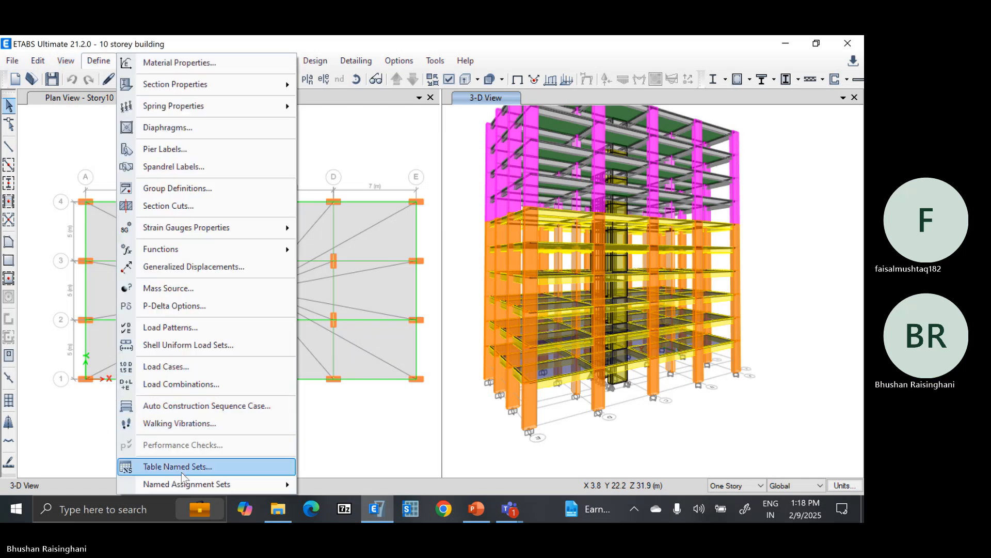
click(354, 141)
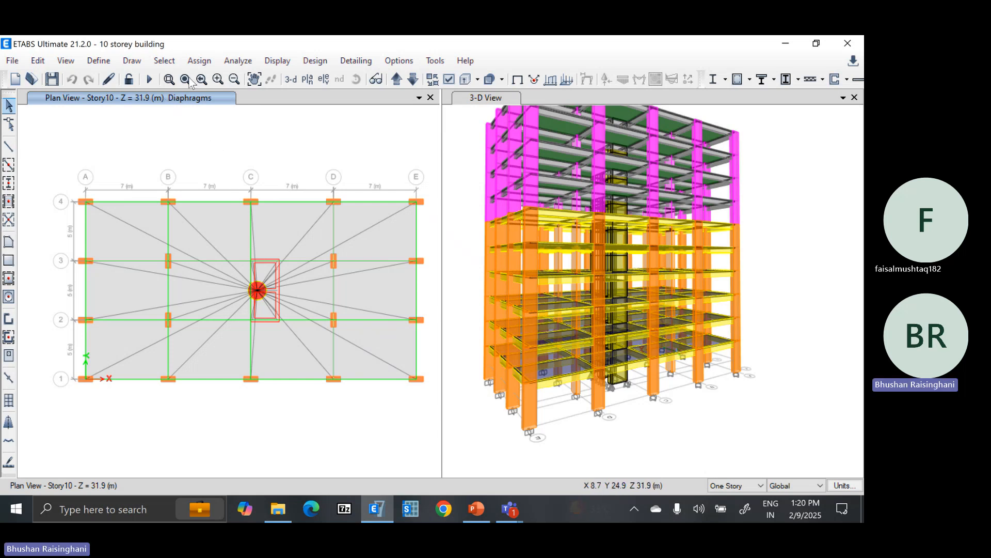
Accept the Full 3D active degrees of freedom for the building analysis.
click(236, 62)
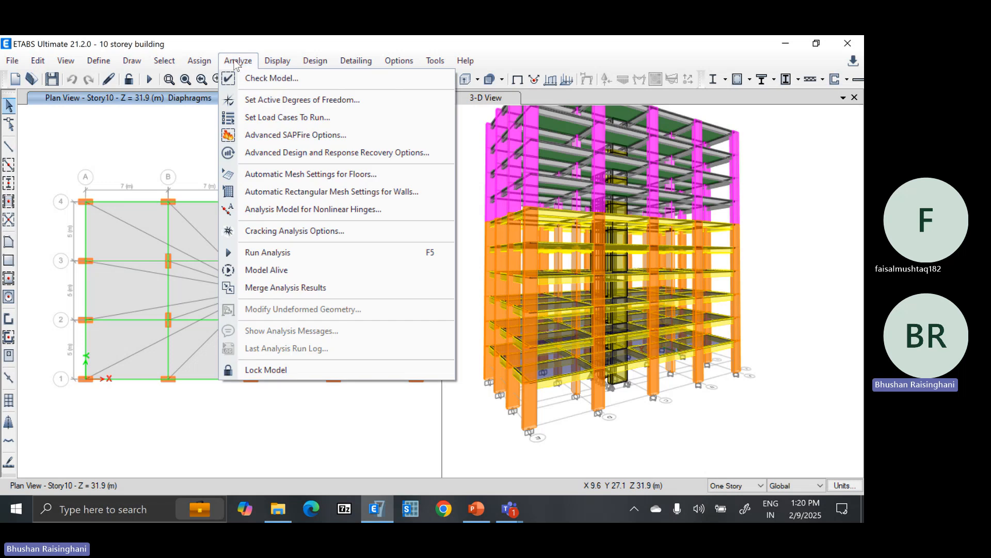
click(265, 101)
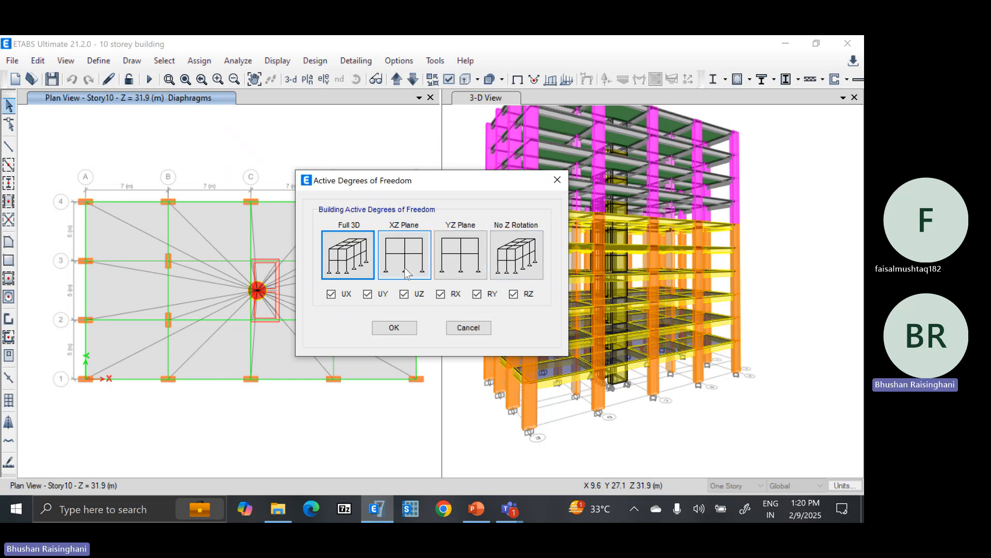
click(394, 327)
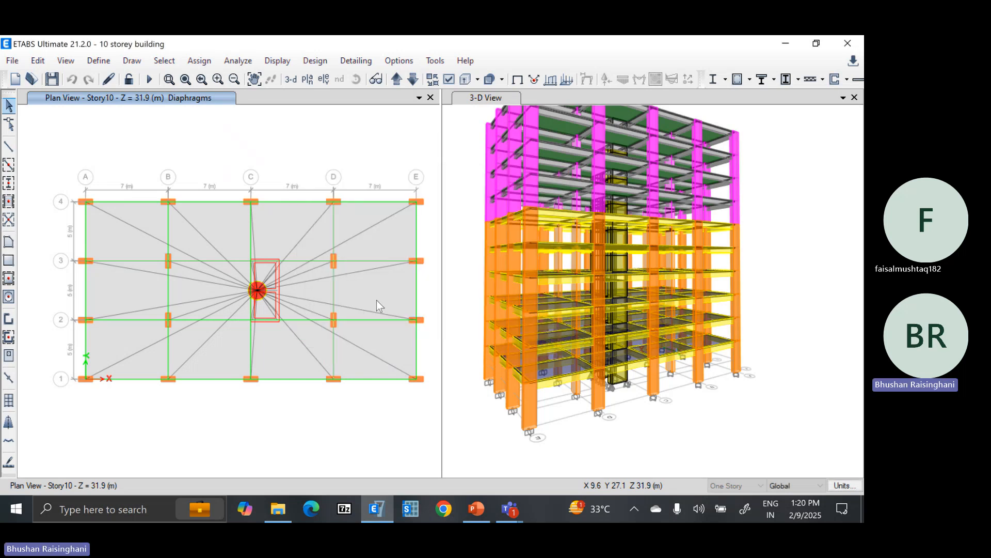
Turn on the calculation of diaphragm centers of rigidity in the load cases to run and accept the settings.
click(237, 61)
click(272, 119)
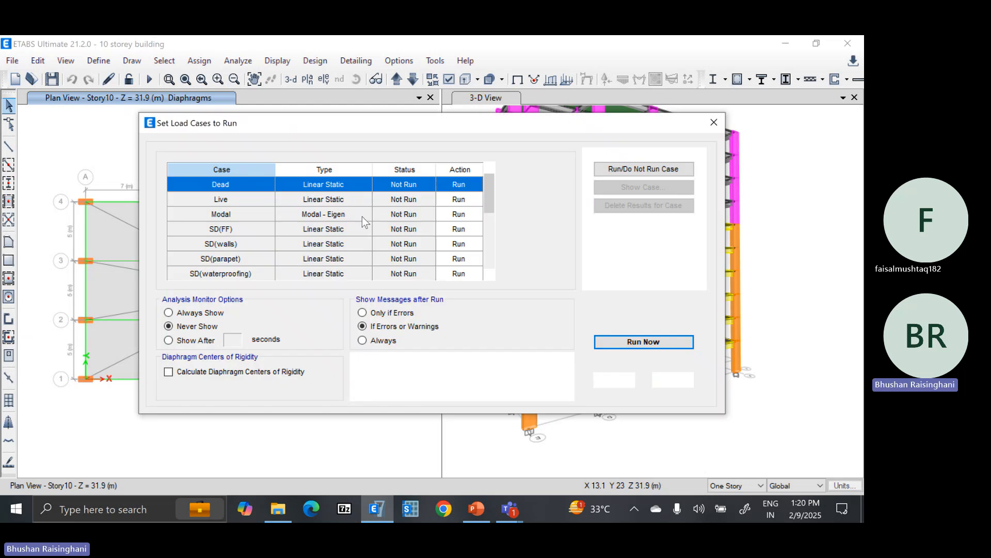
drag(489, 195, 490, 217)
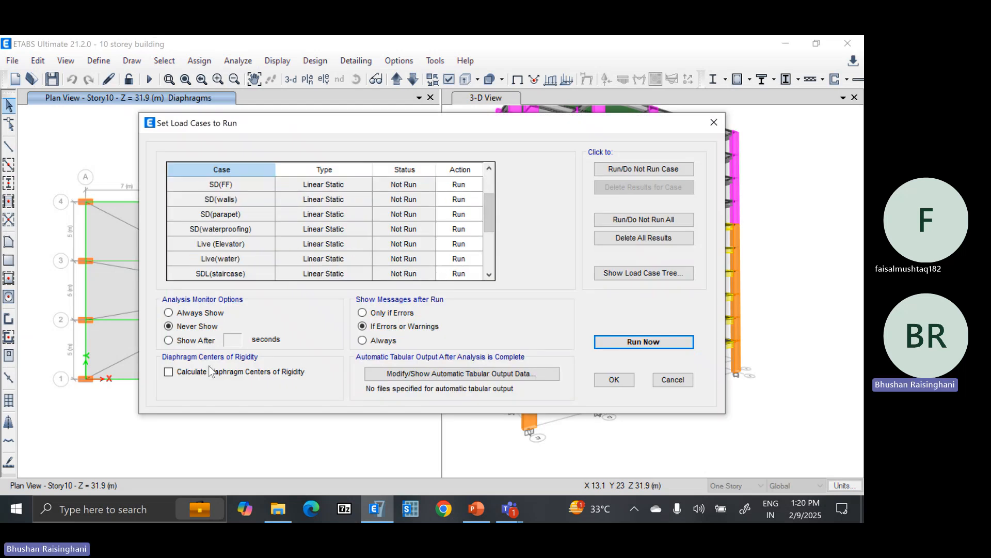
click(191, 372)
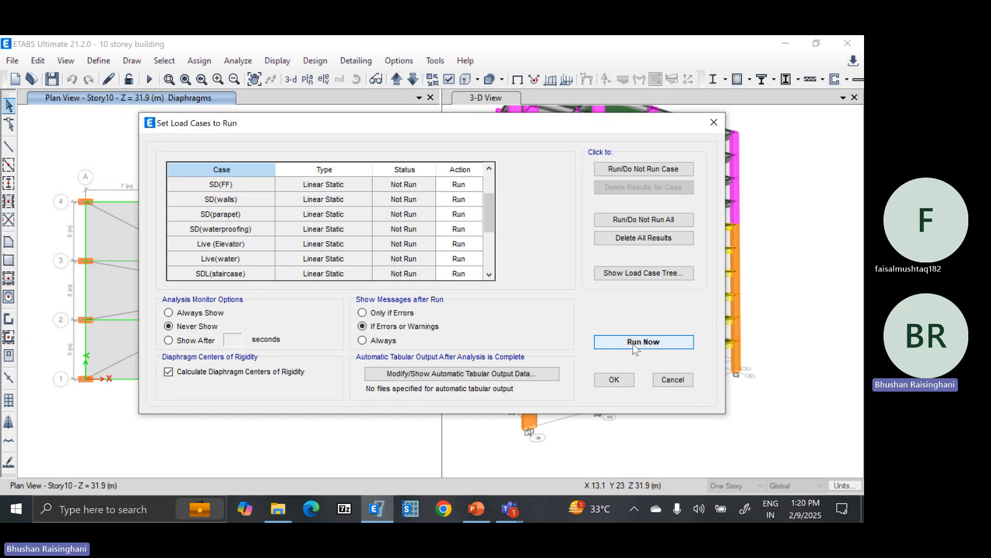
click(617, 380)
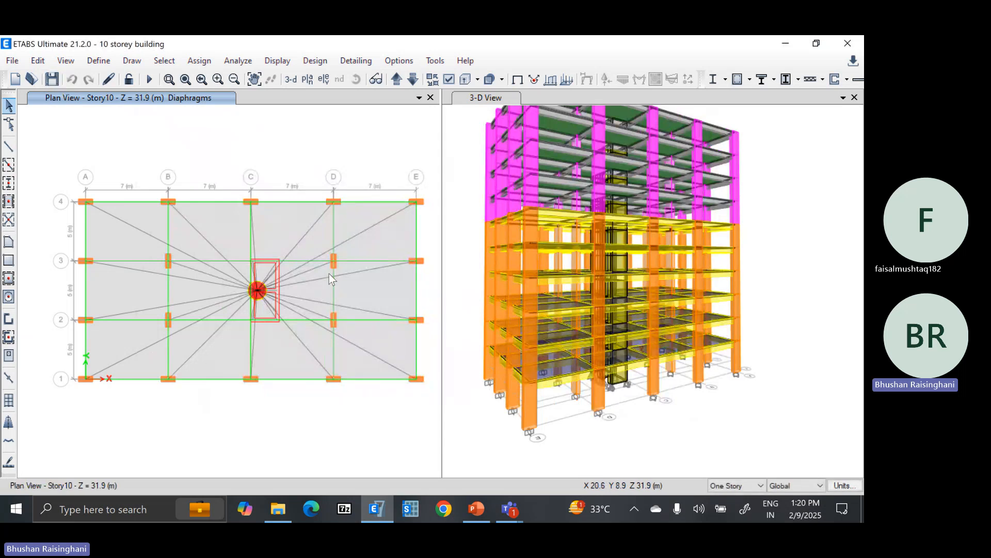
Open the diaphragm eccentricity settings of the RSM-X response spectrum load case.
click(98, 60)
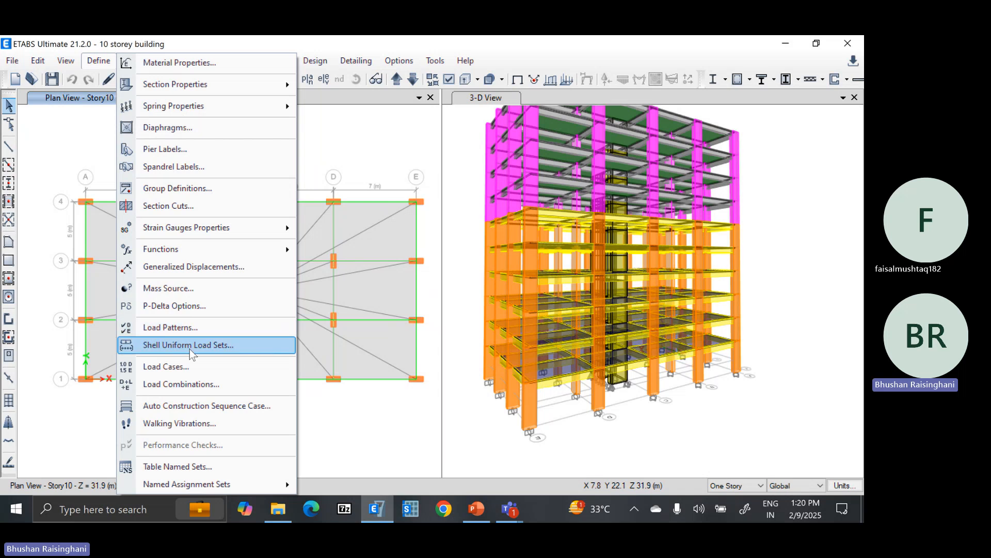
click(195, 367)
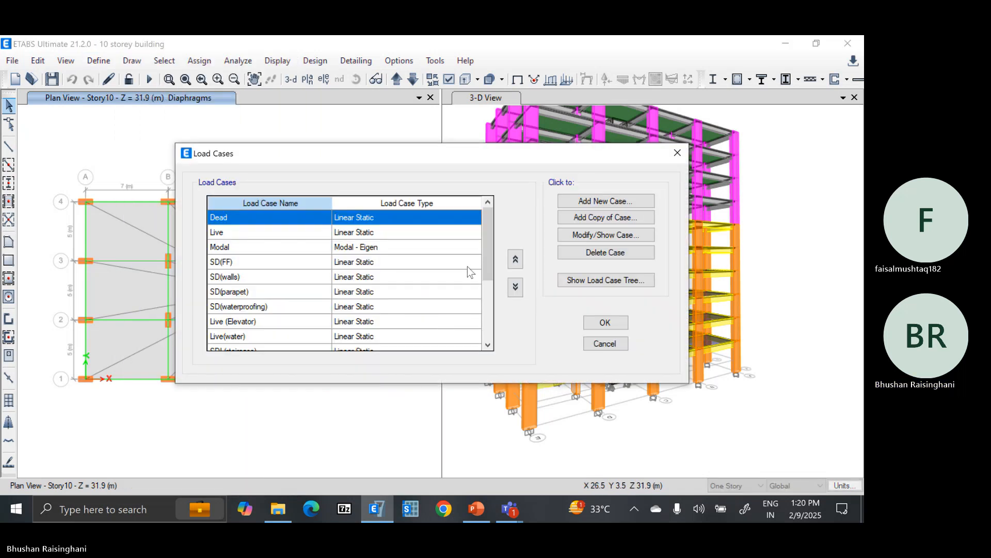
drag(485, 258, 477, 317)
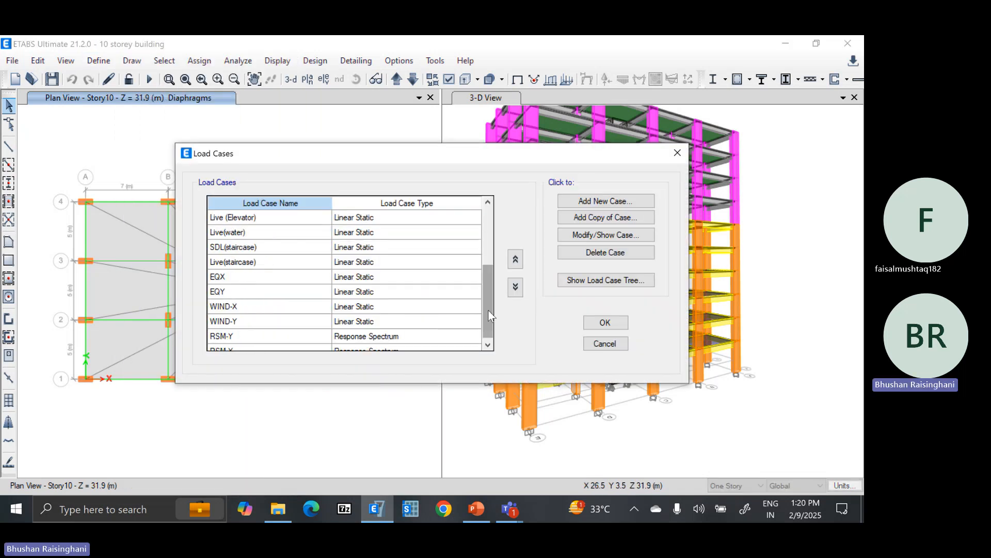
scroll(428, 326, down, 1)
click(419, 336)
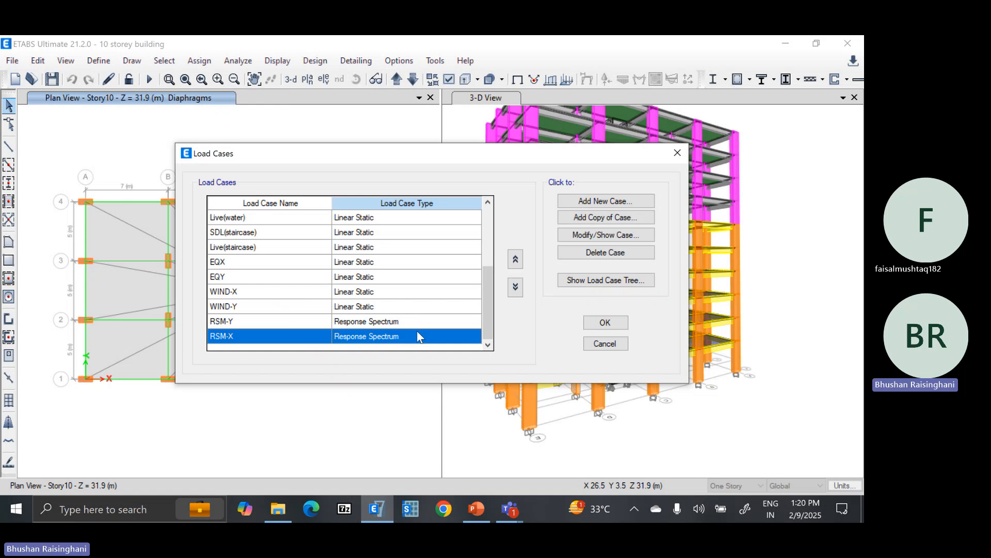
double_click(417, 335)
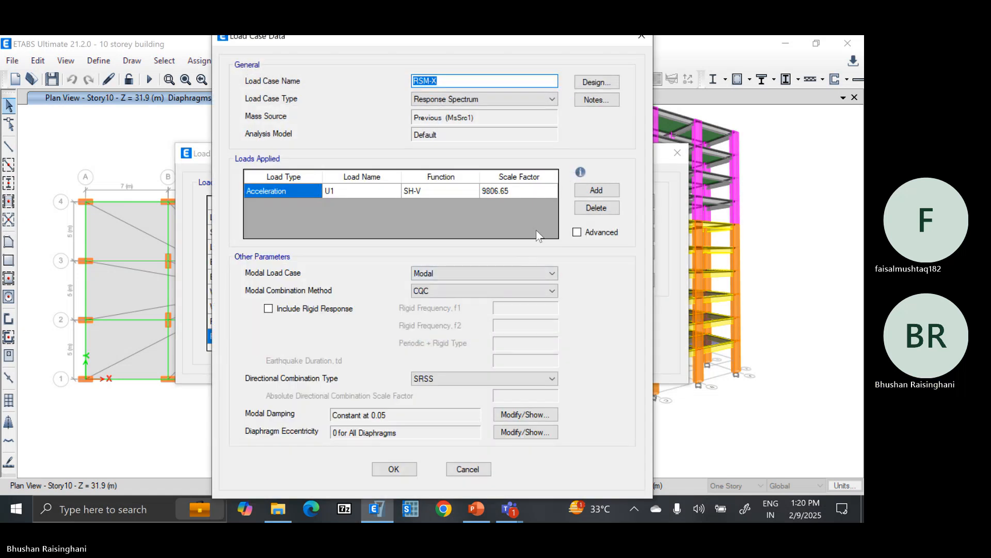
click(530, 436)
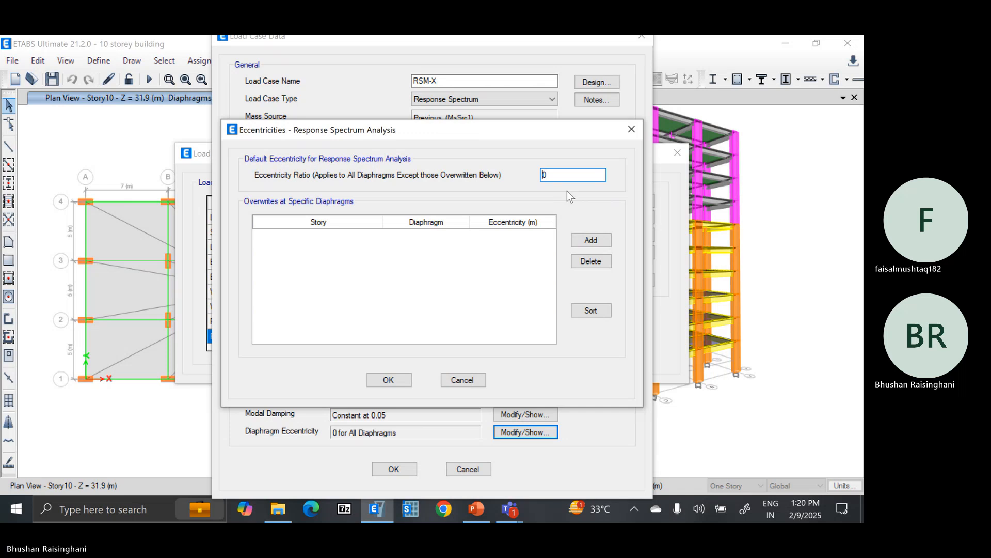
Try adding eight eccentricity overwrites for Story10's diaphragm D1 in the RSM-X case, discard them and close the load case definitions.
click(592, 242)
click(591, 242)
click(592, 241)
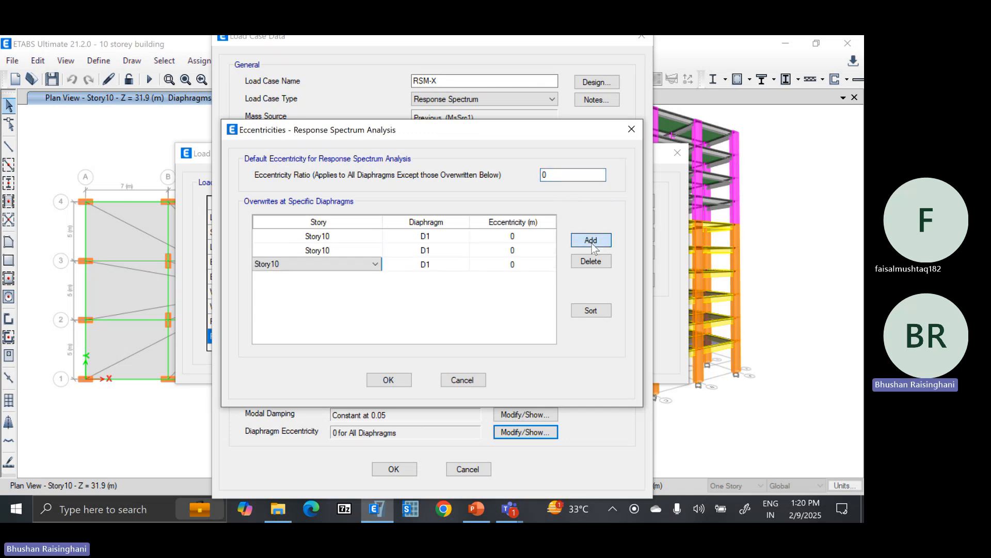
click(591, 242)
click(592, 242)
click(592, 242)
click(592, 242)
click(592, 241)
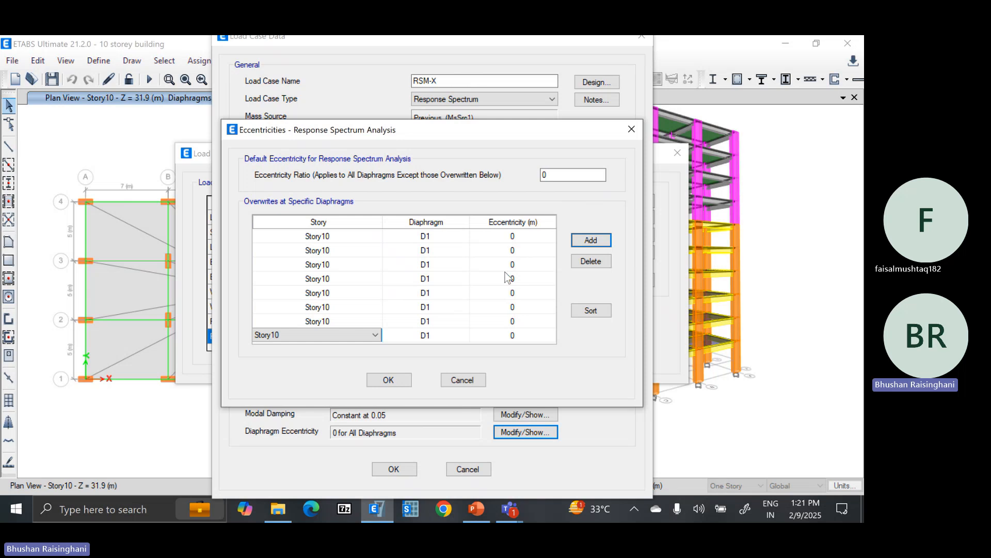
click(461, 380)
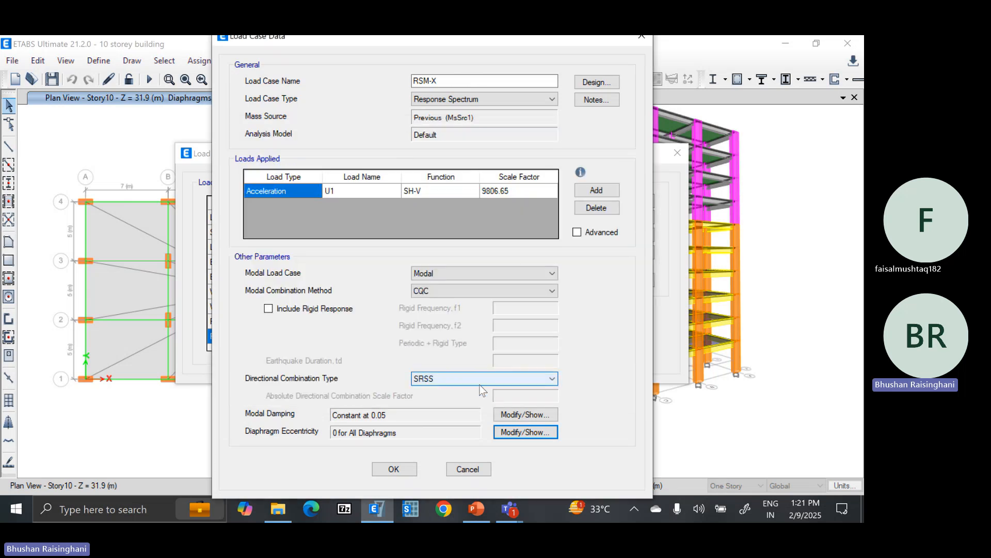
click(468, 469)
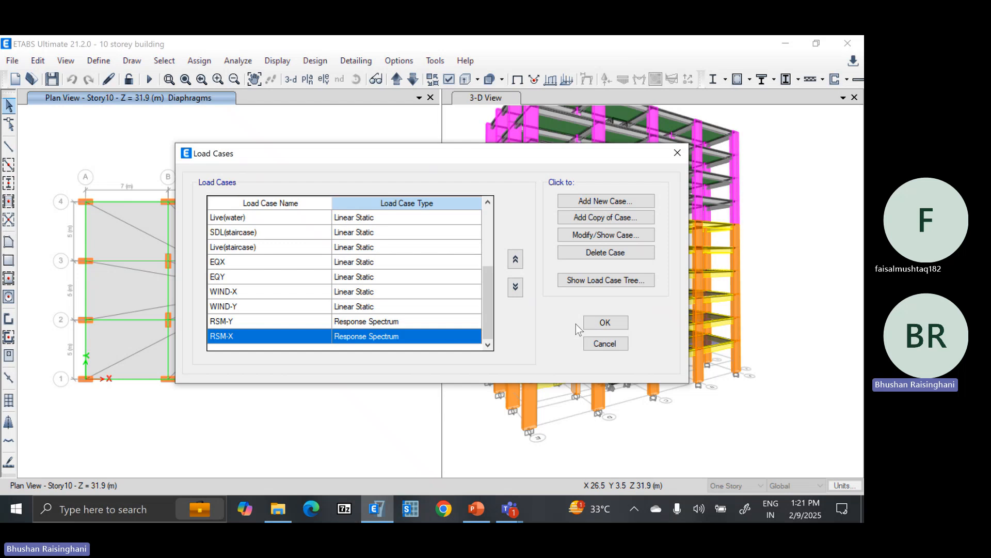
click(605, 323)
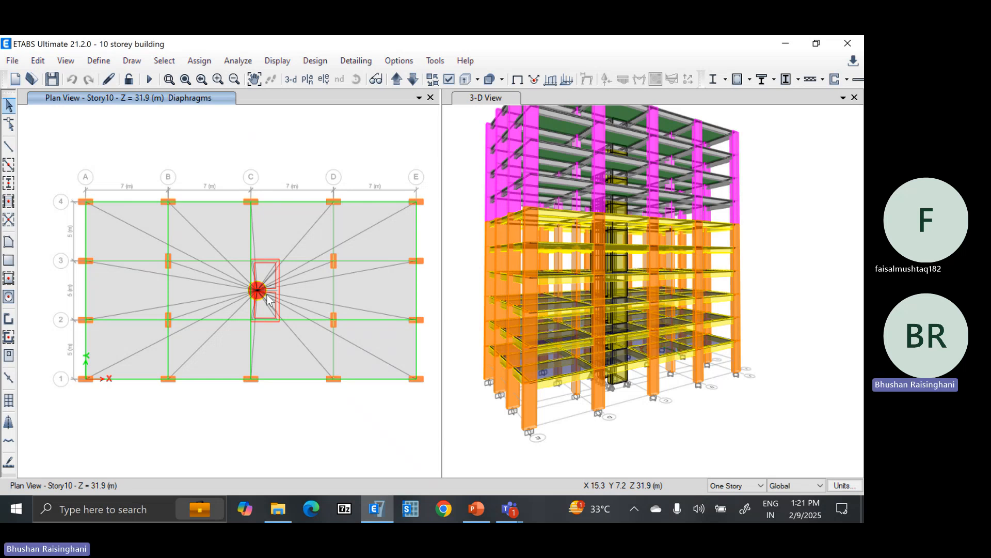
Switch to the Teams meeting window to check it and return to the building model in ETABS.
click(509, 495)
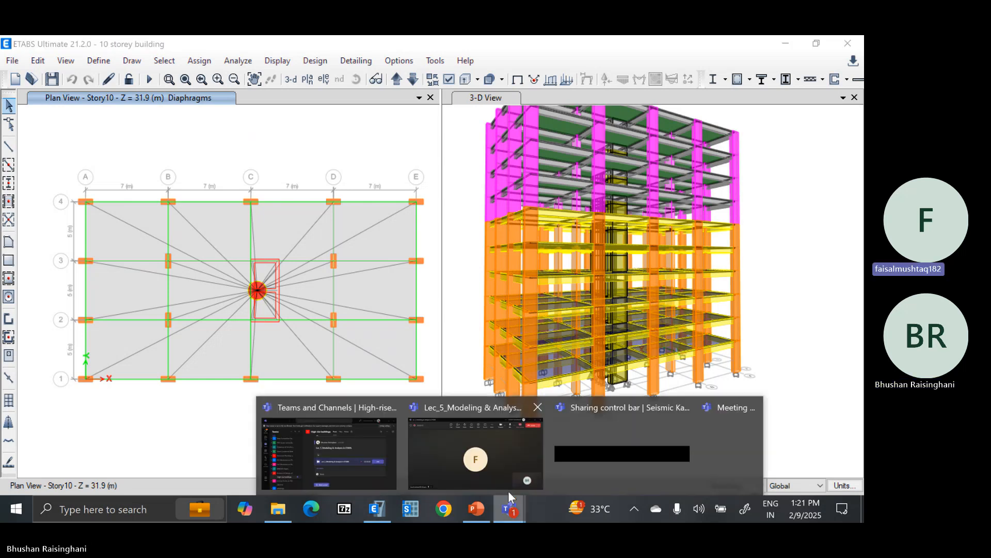
click(506, 461)
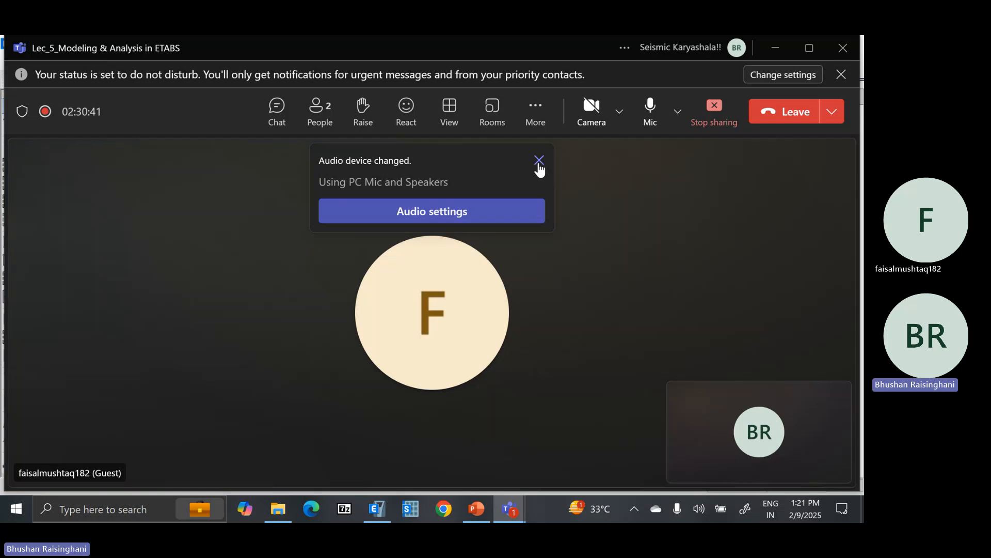
click(776, 50)
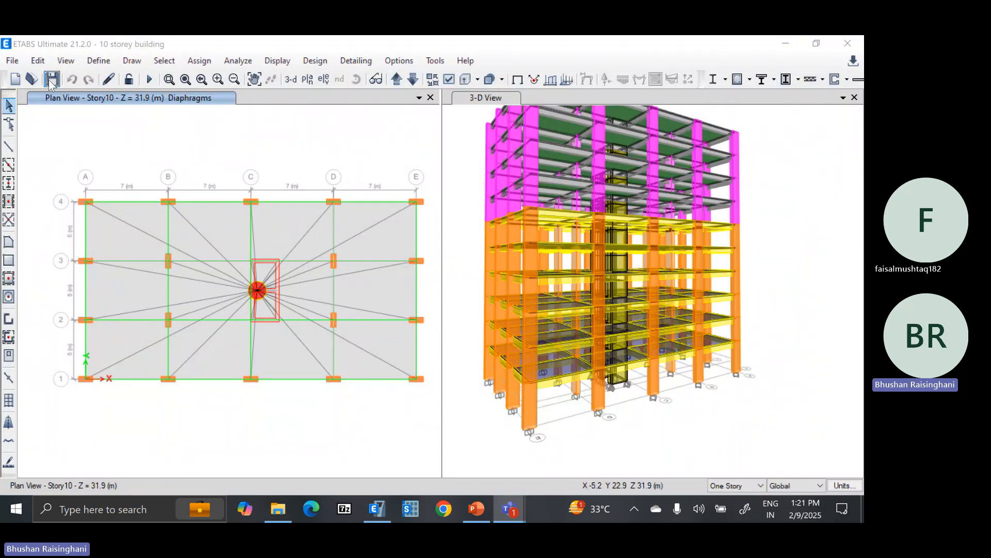
click(39, 186)
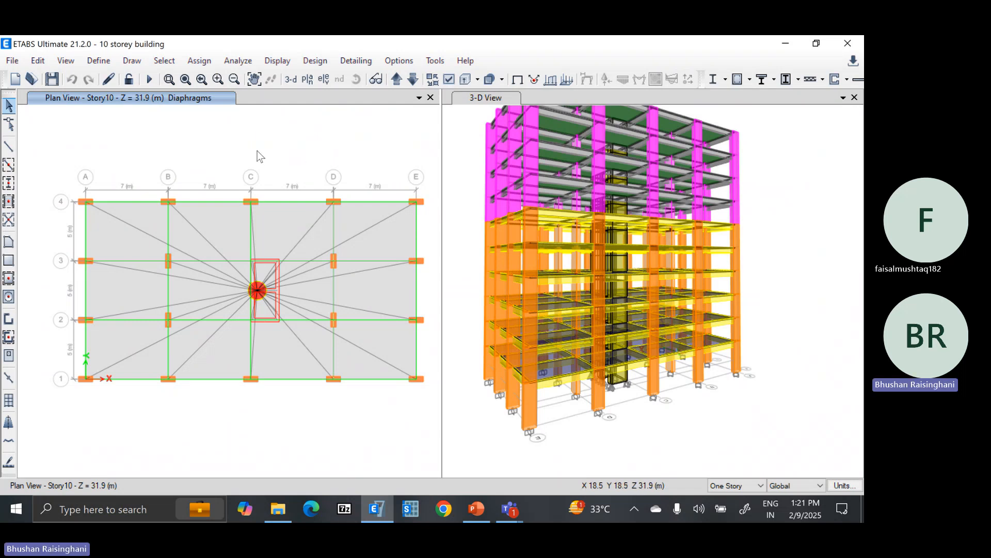
scroll(585, 303, down, 3)
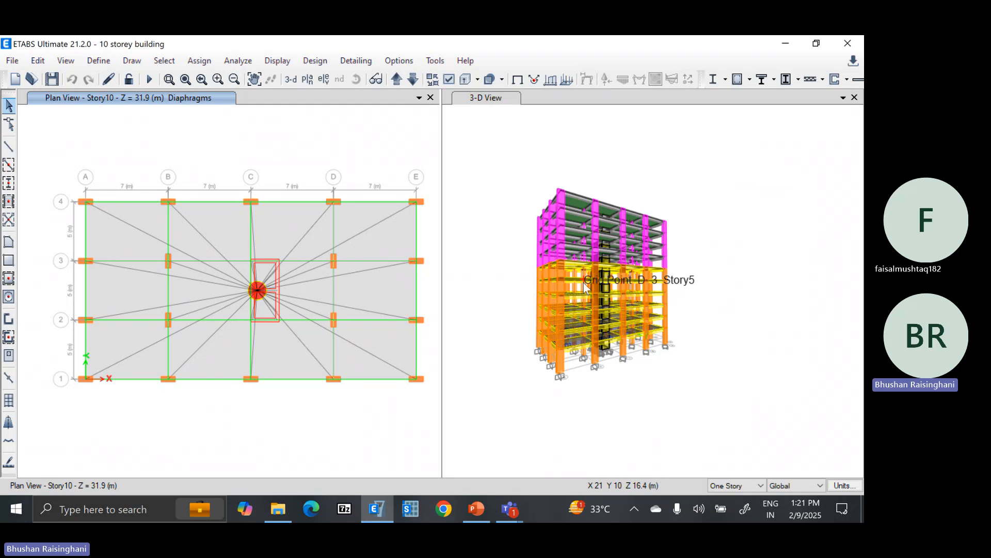
scroll(583, 283, up, 4)
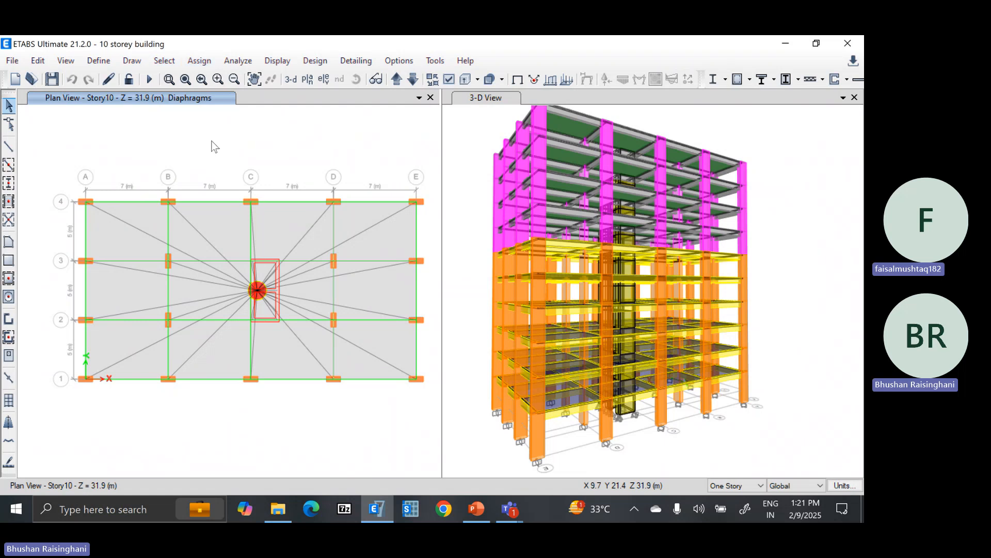
click(238, 62)
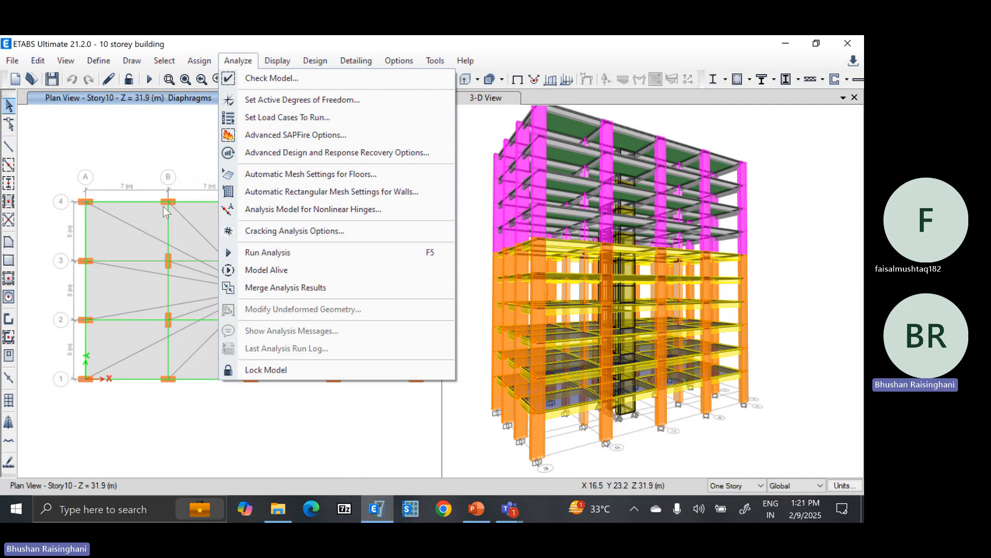
click(134, 152)
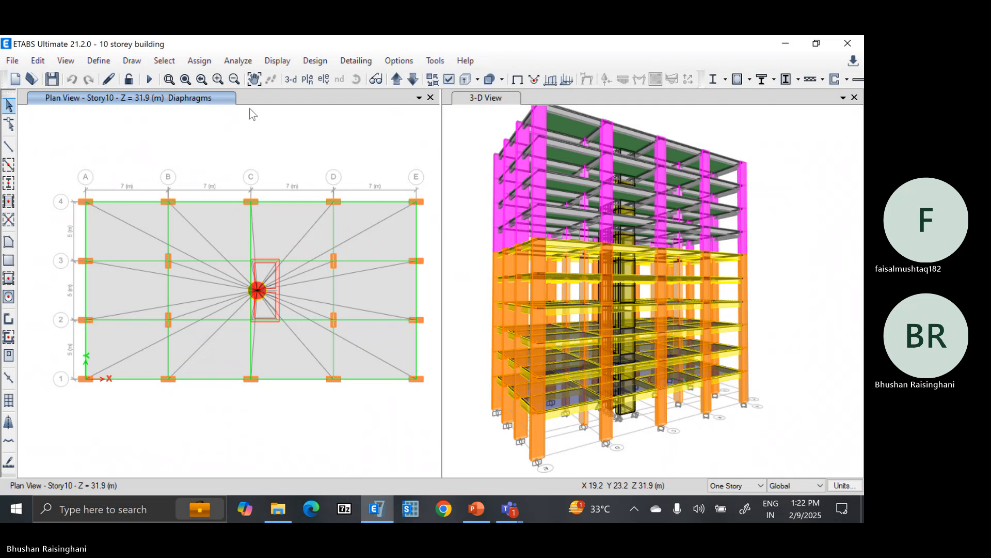
click(237, 60)
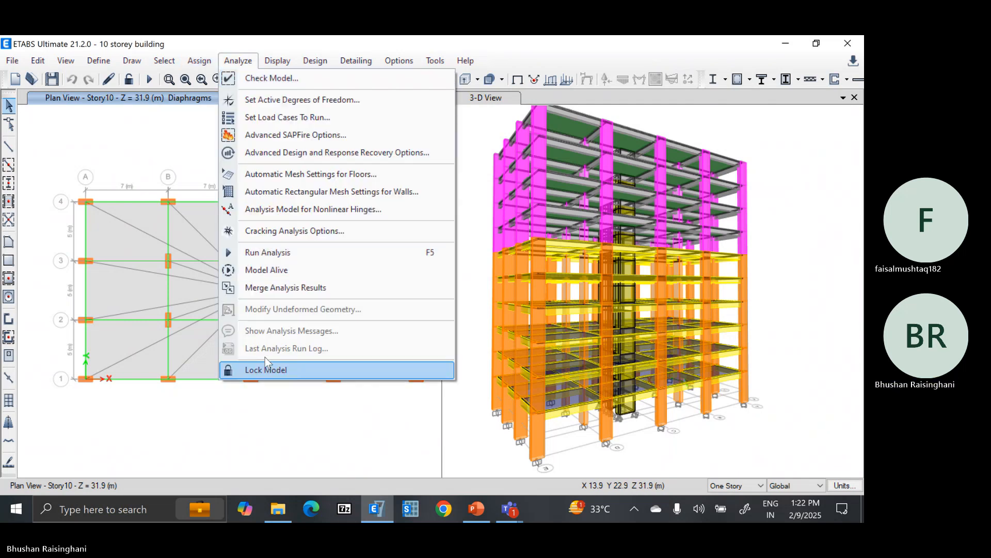
click(197, 157)
click(277, 60)
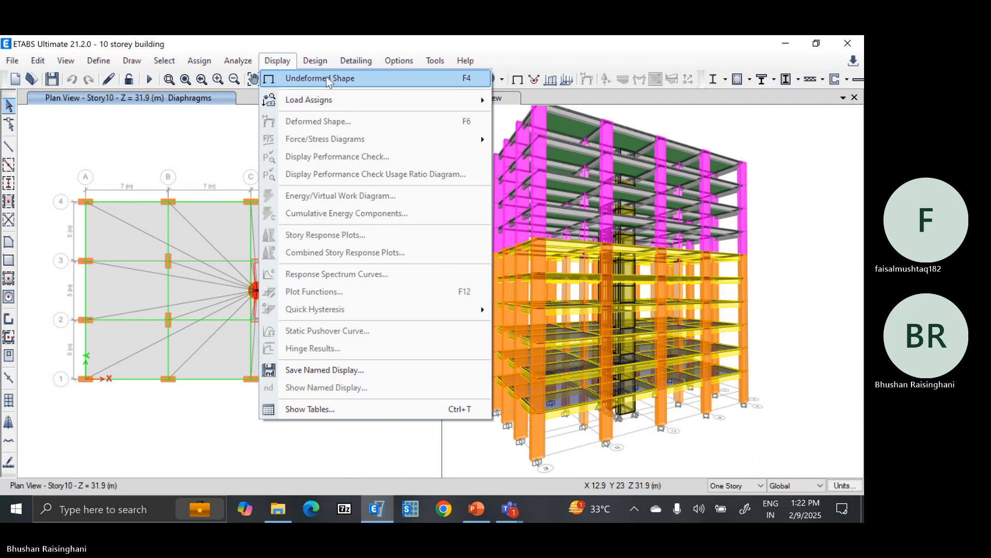
click(241, 131)
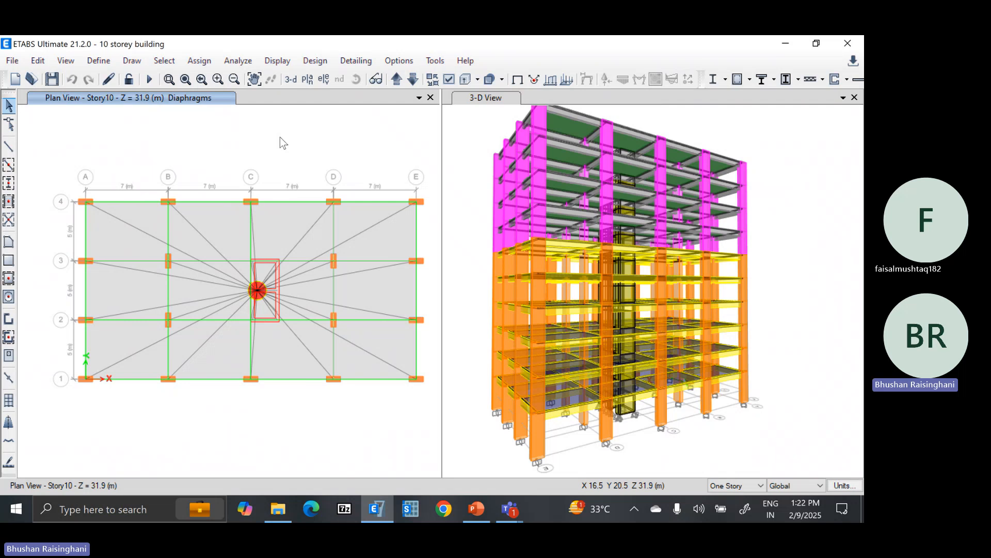